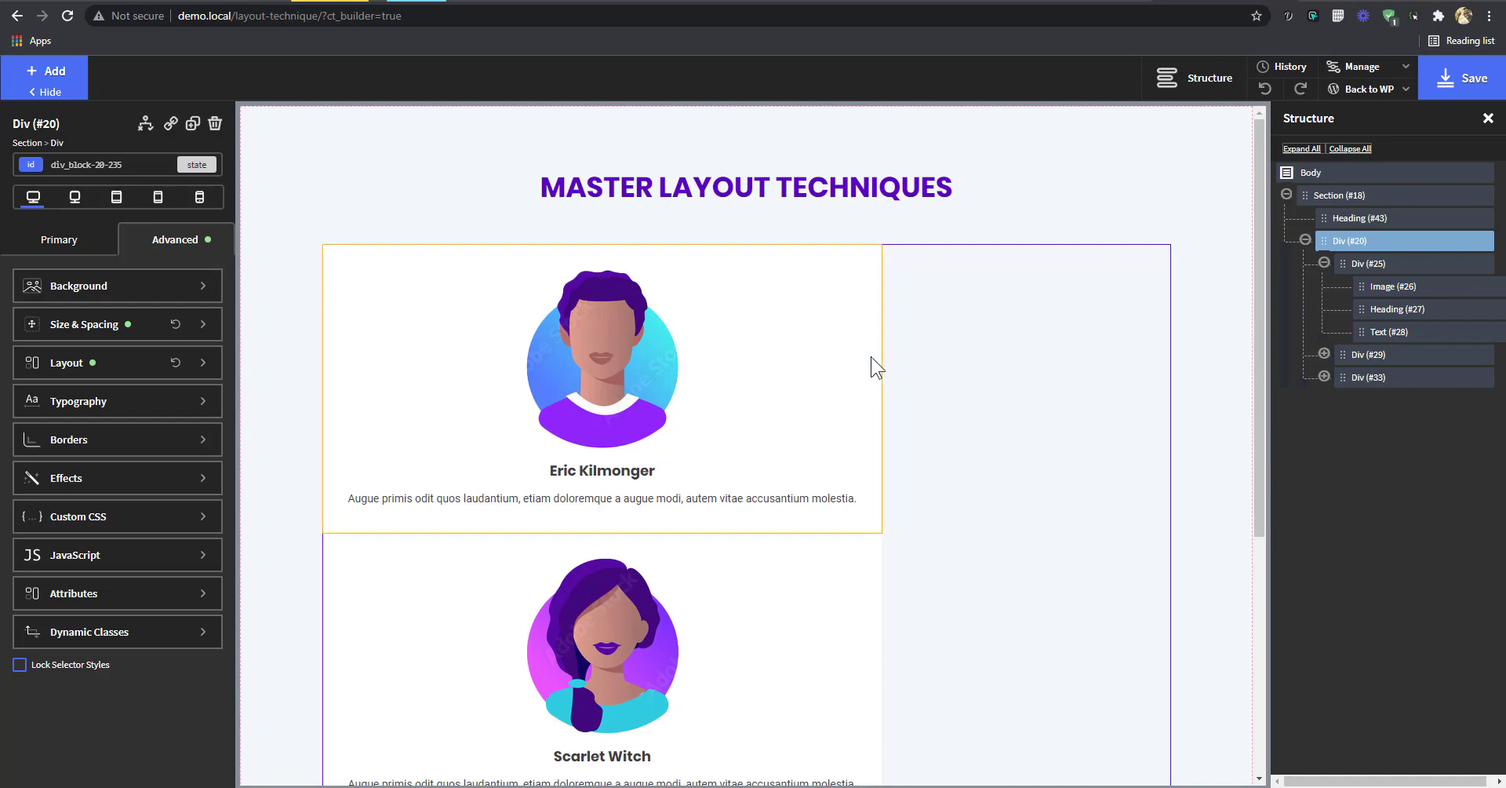
- Examine how the section nests its heading, the container Div (#20) and the three card Divs in the structure
click(1305, 240)
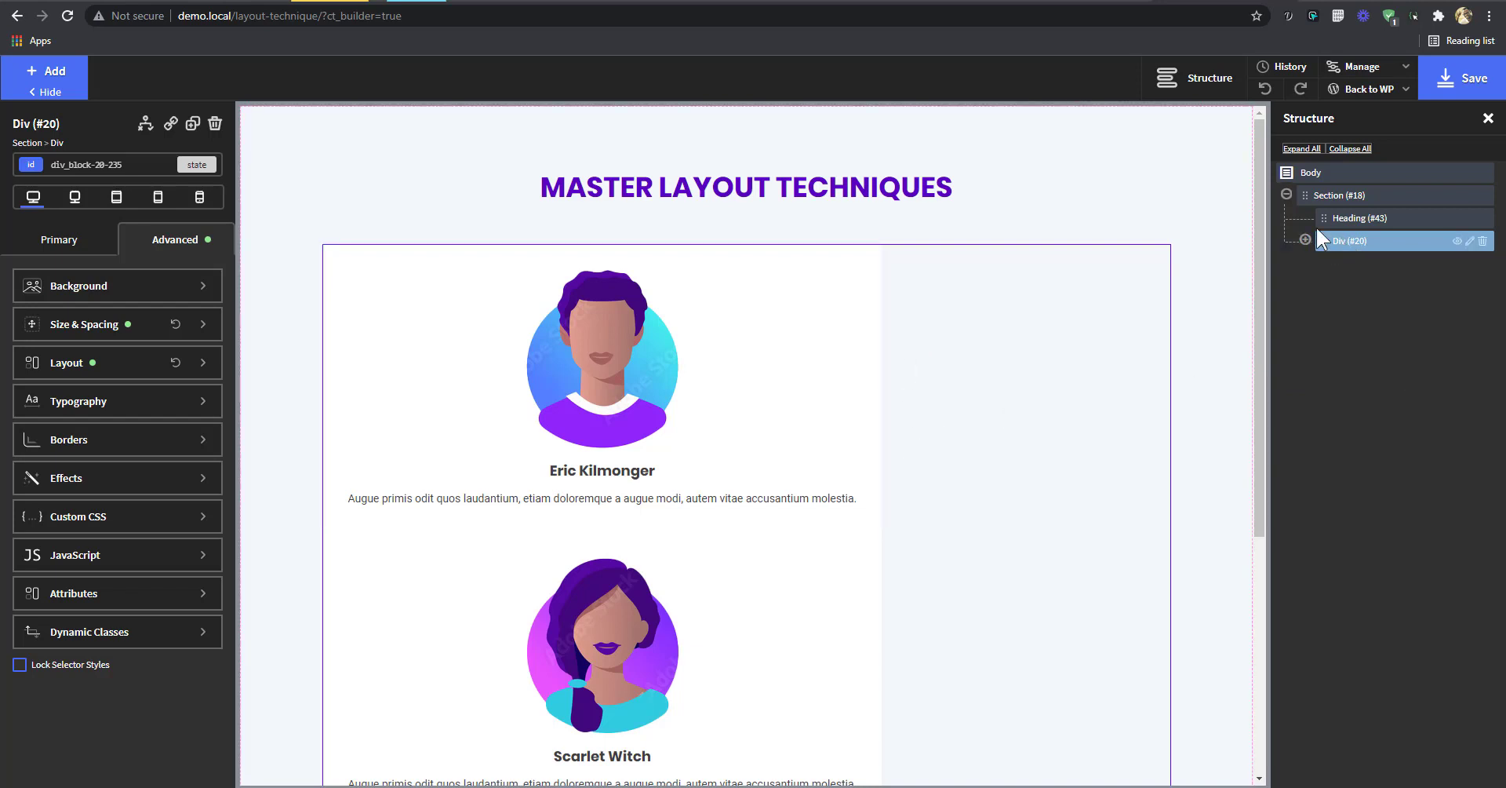
click(1335, 192)
click(1367, 217)
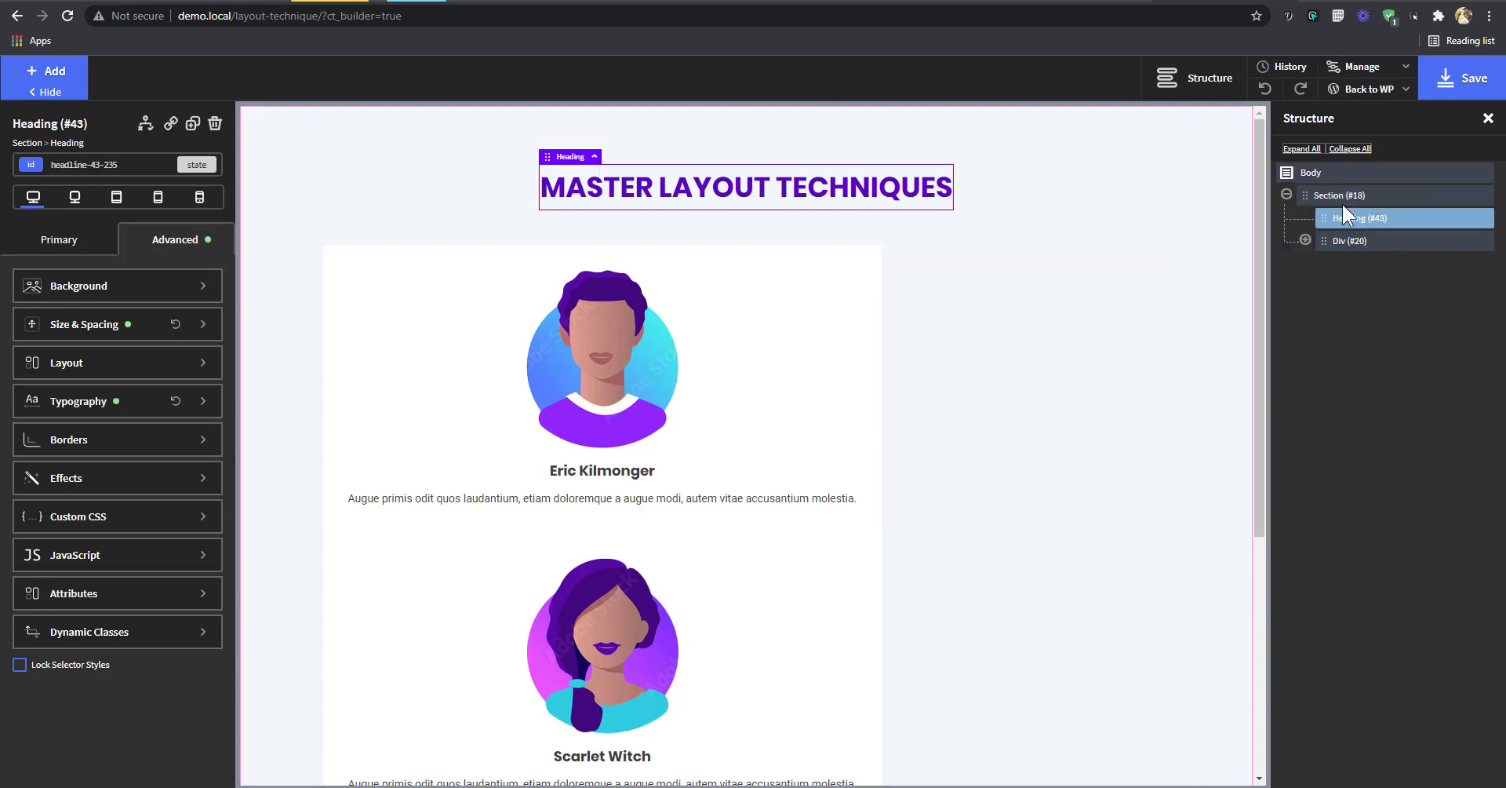
click(1343, 239)
click(1305, 239)
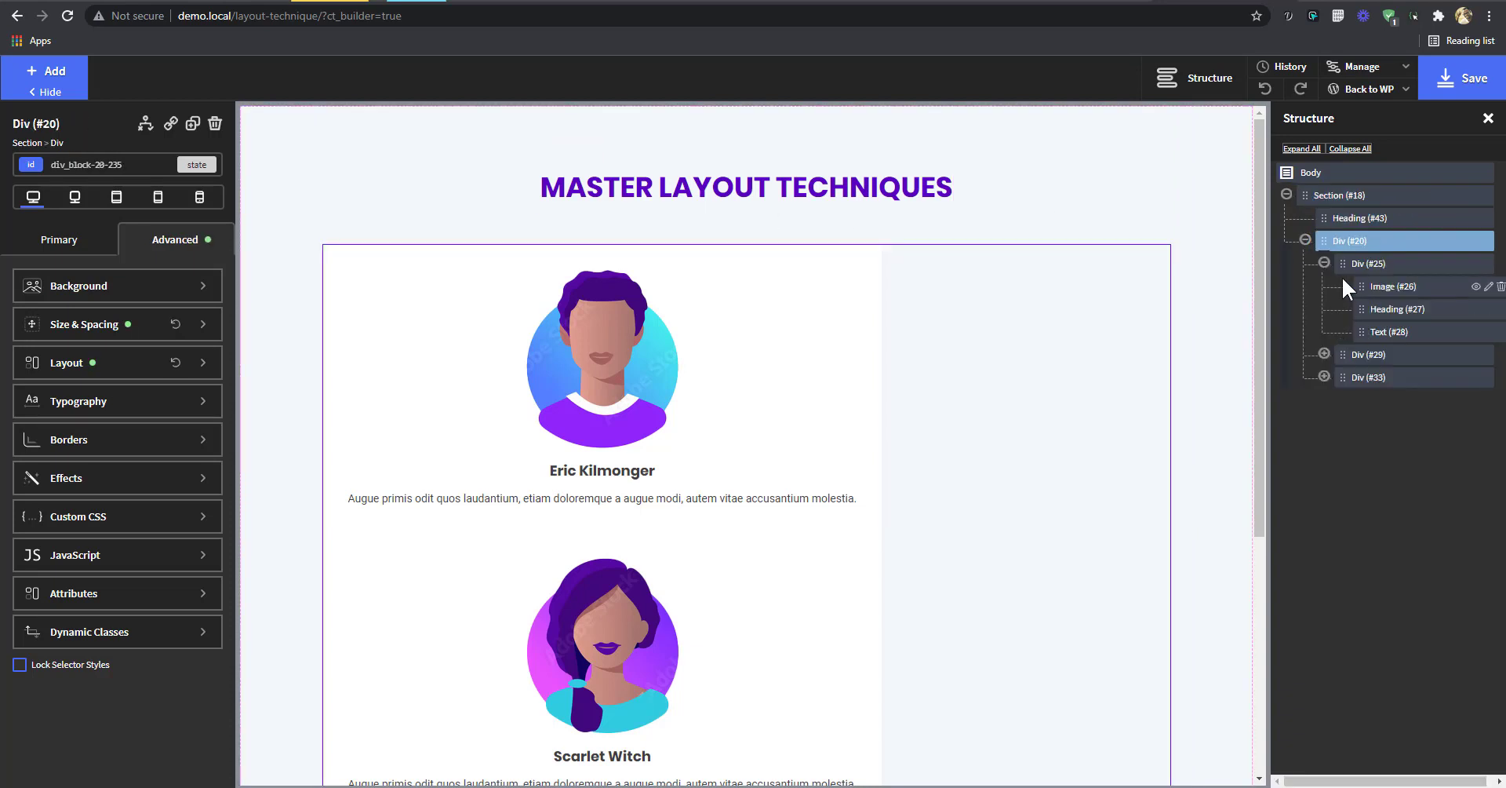
click(1324, 263)
click(1363, 261)
click(1365, 307)
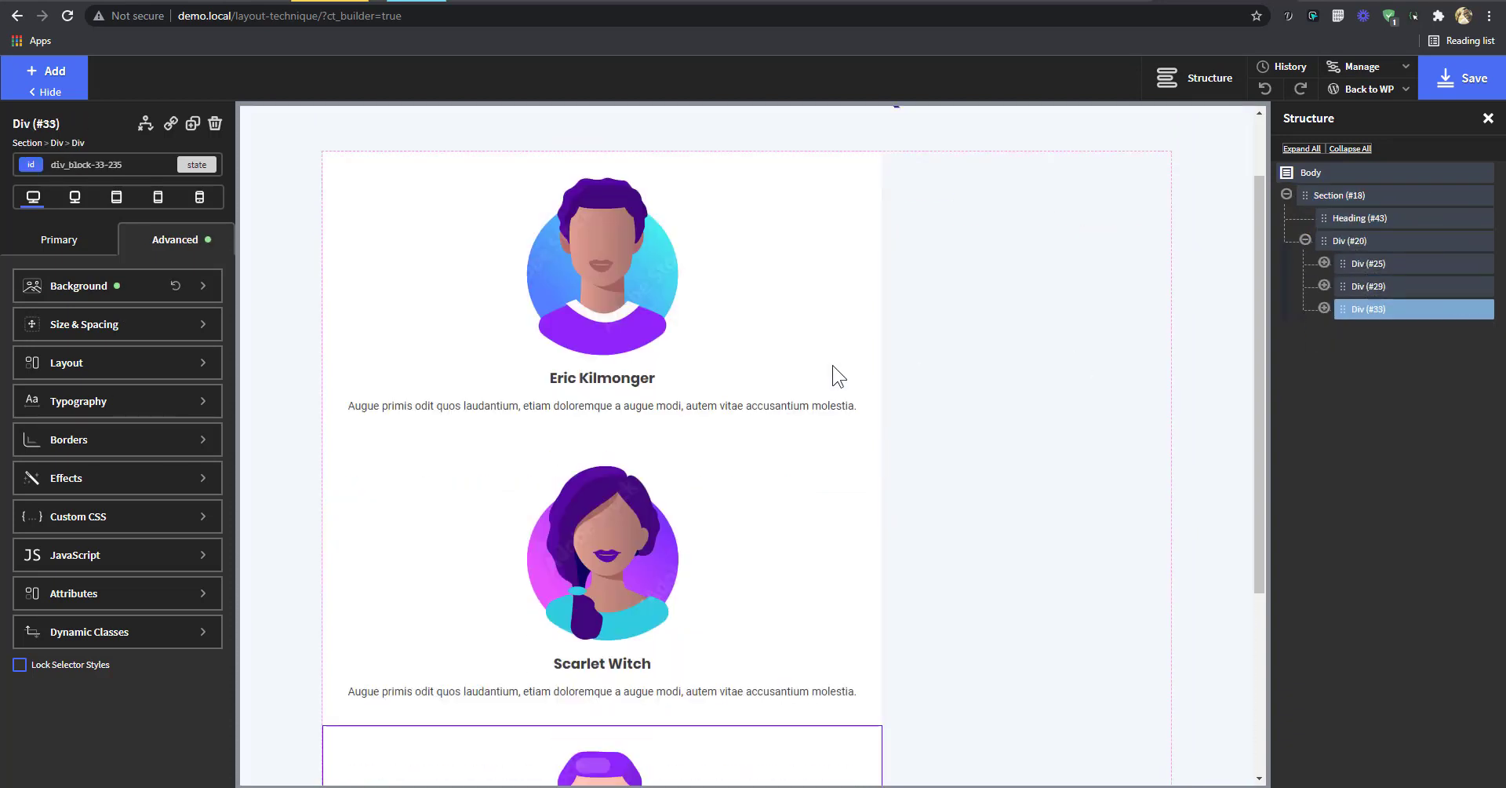
scroll(814, 471, up, 5)
click(836, 400)
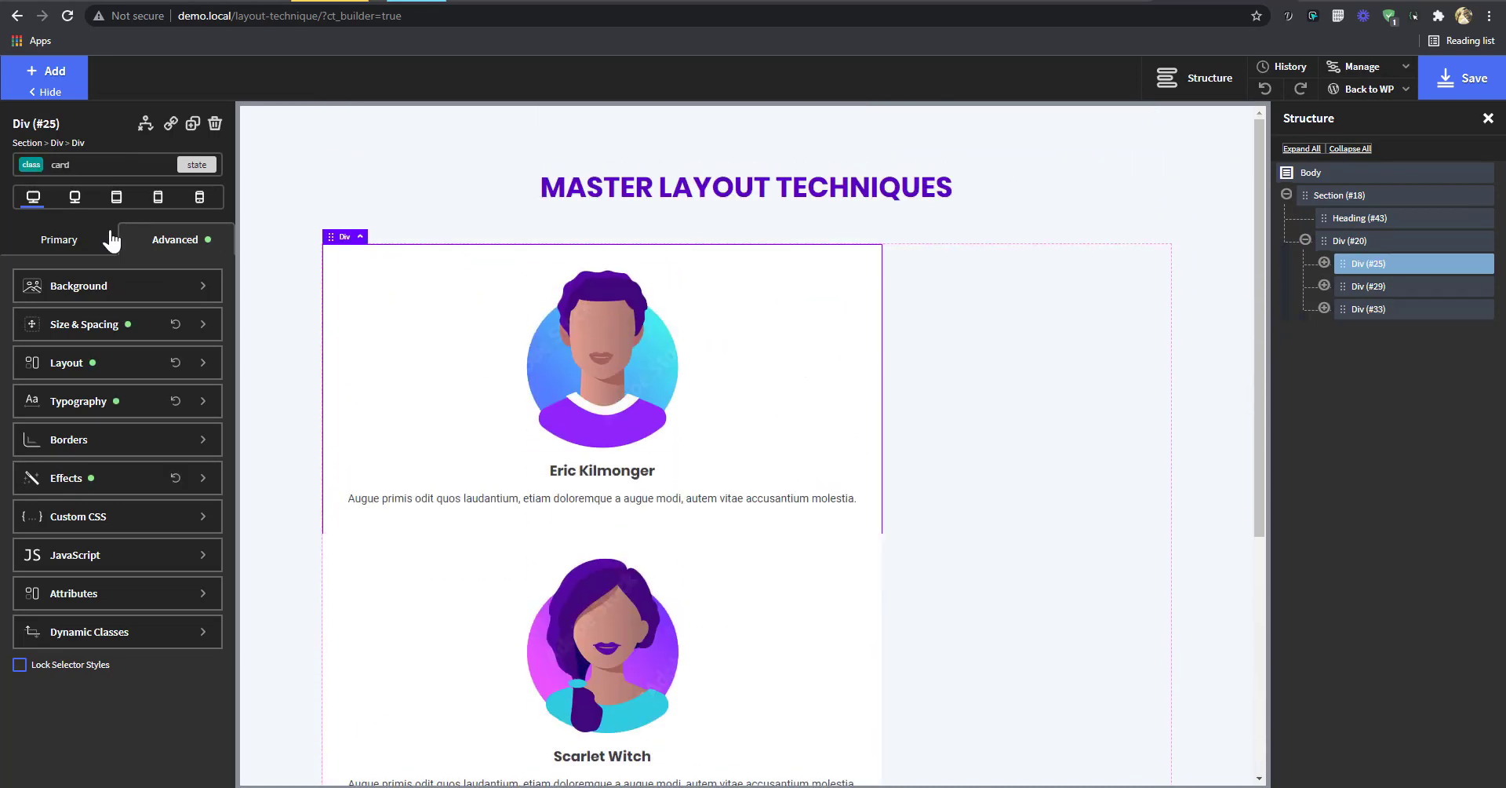
- Examine the classes assigned to the first card Div and to its image, name heading and text
click(102, 164)
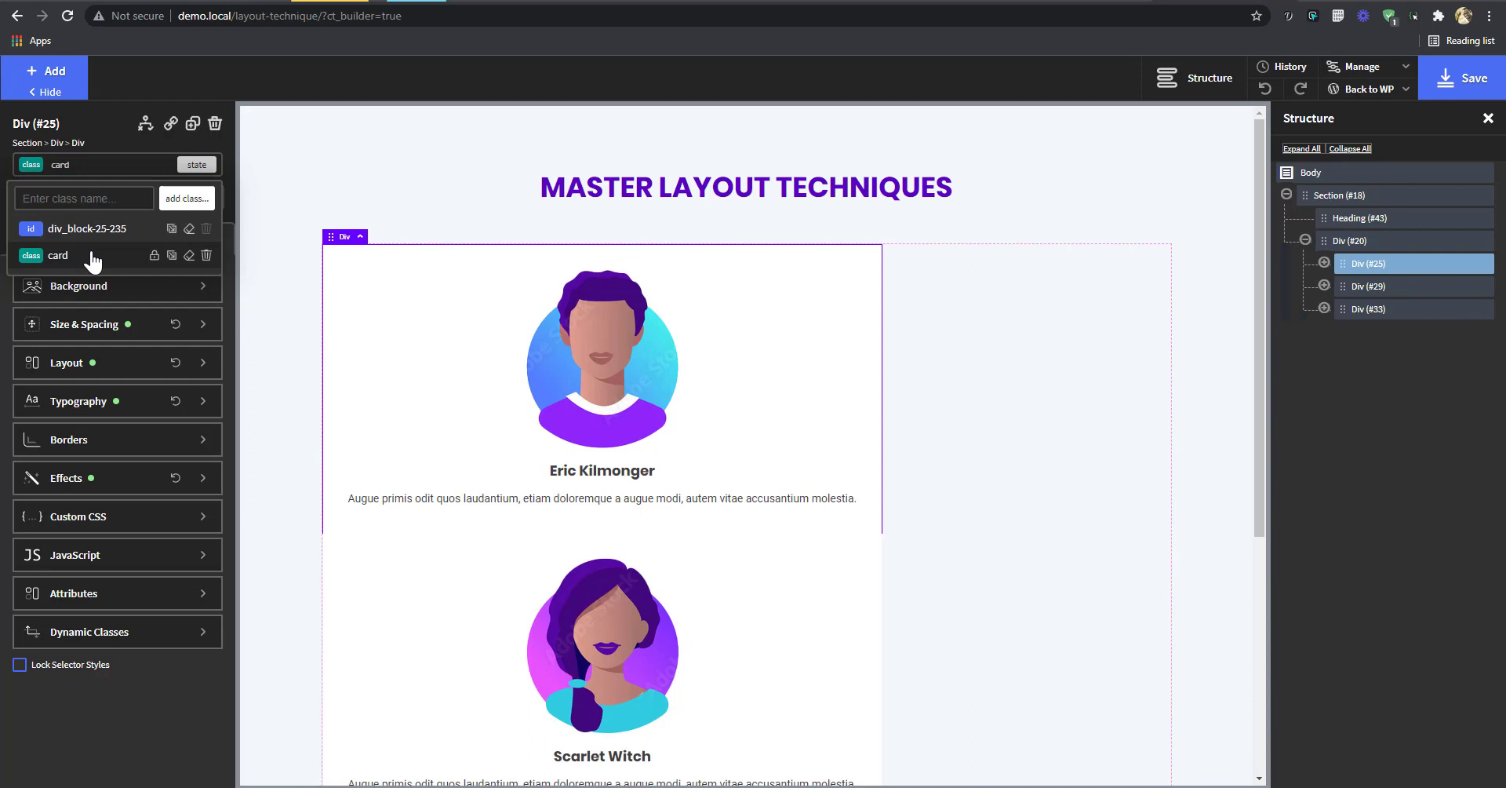
click(595, 380)
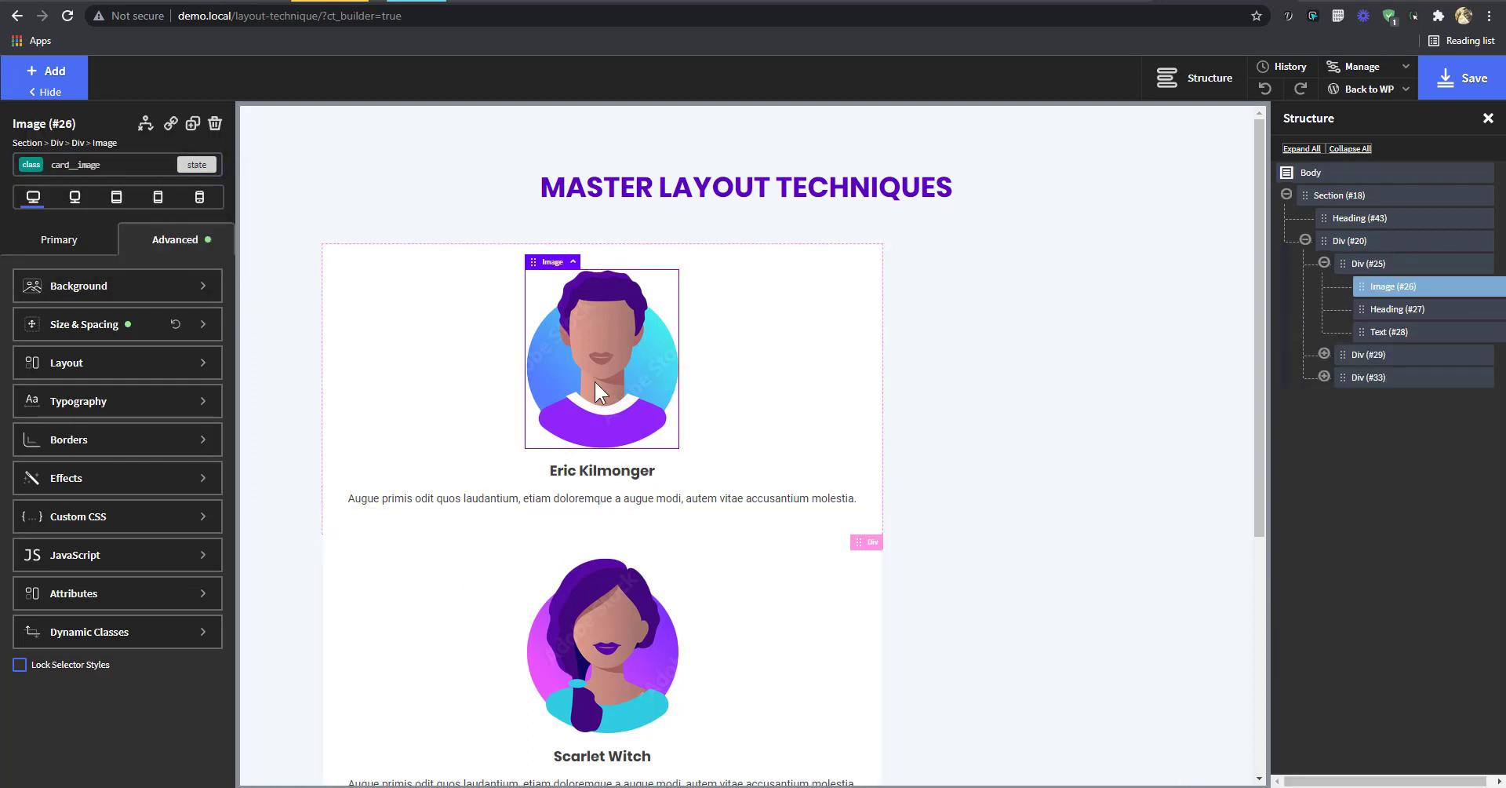
click(590, 468)
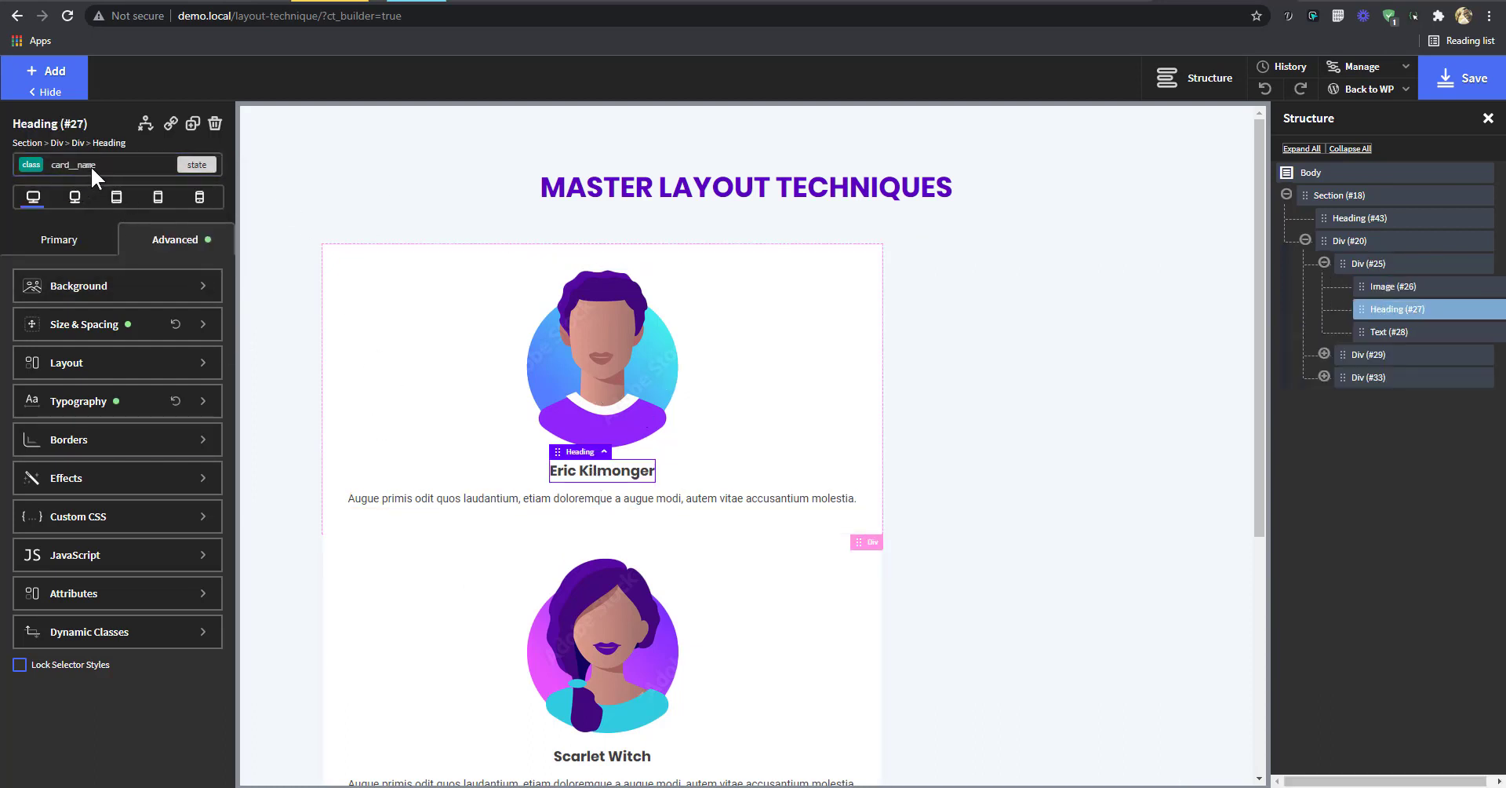
click(446, 502)
click(853, 420)
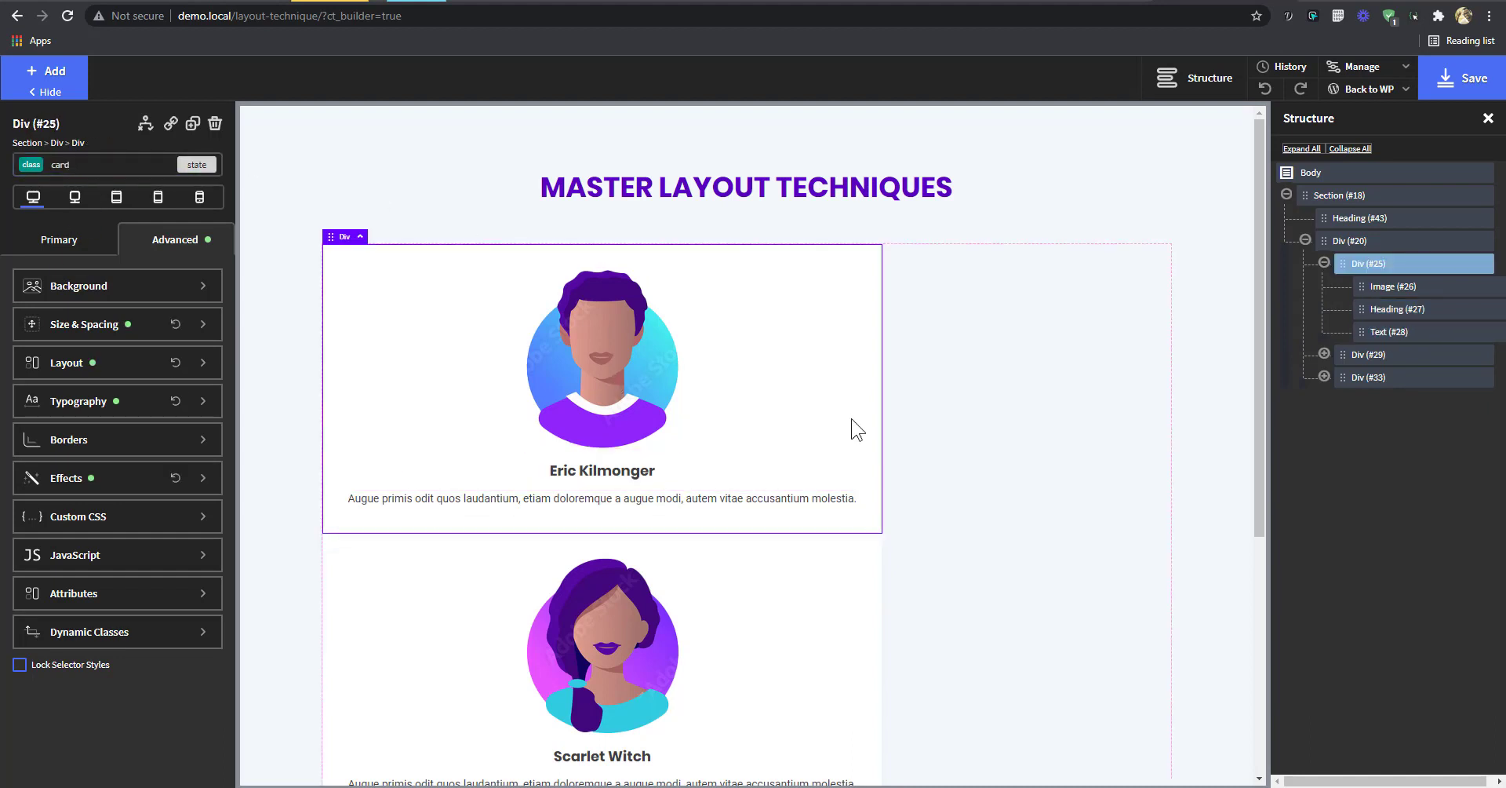
click(1324, 263)
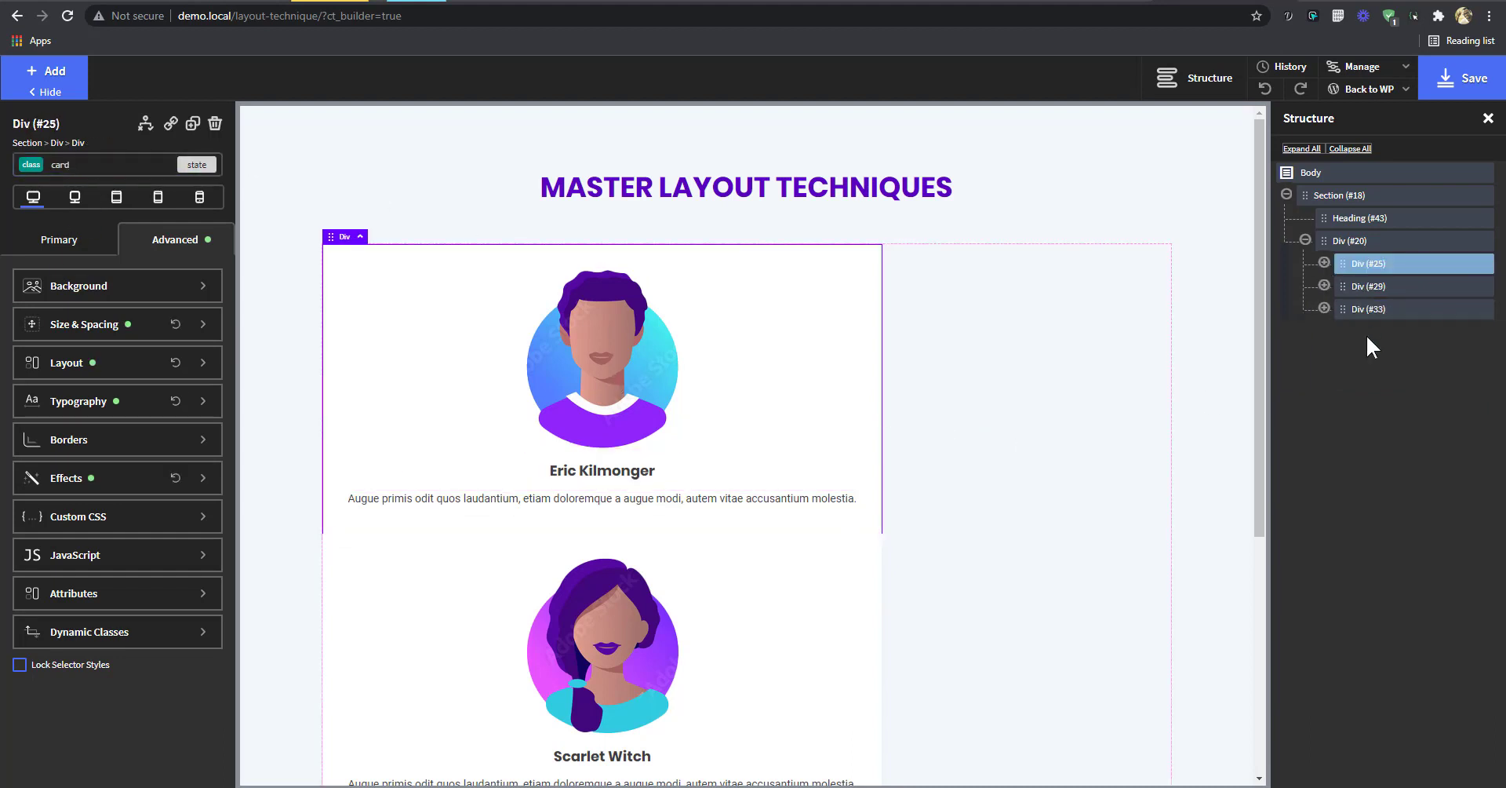
scroll(956, 481, down, 2)
scroll(996, 482, up, 2)
click(996, 482)
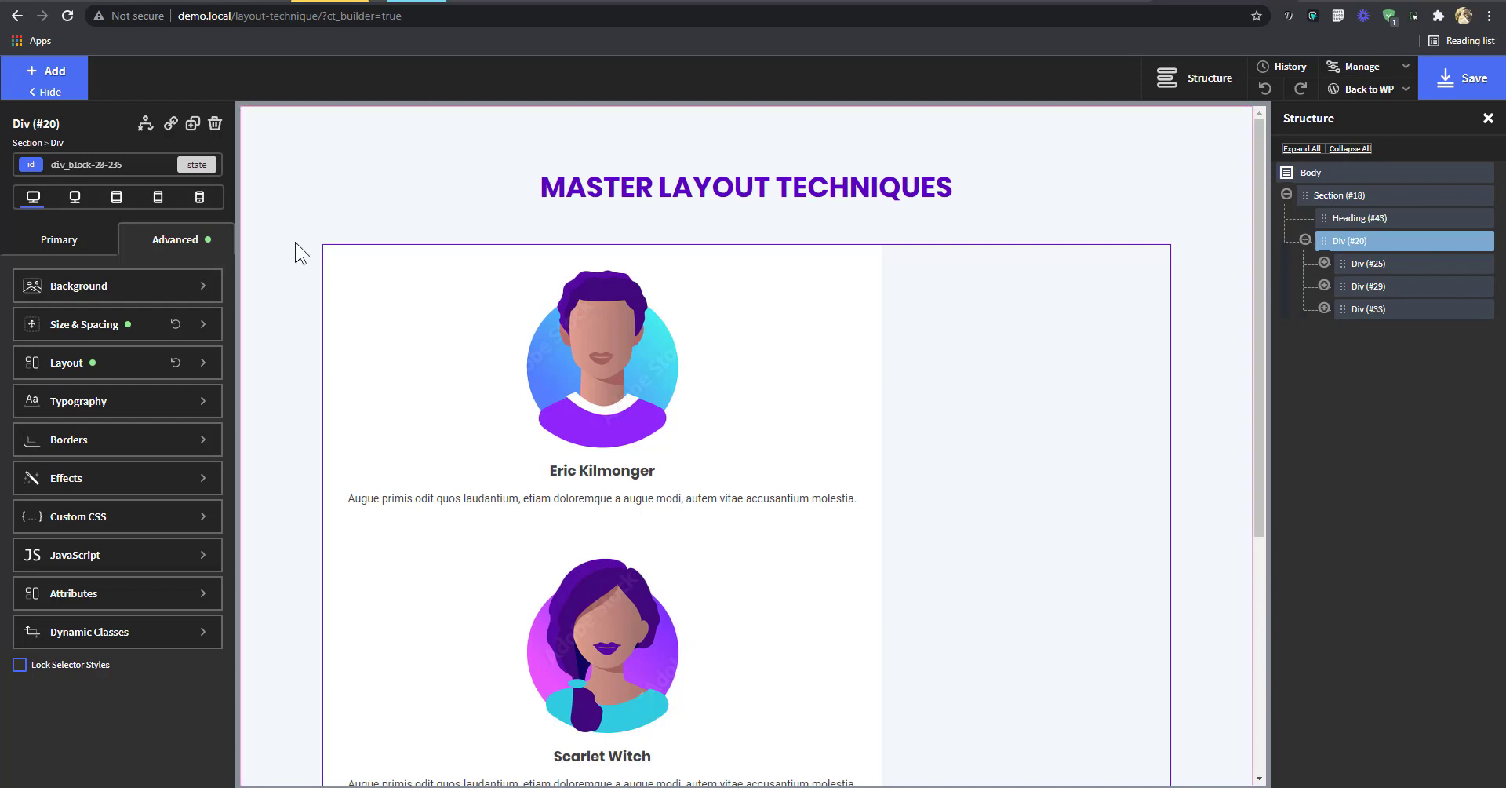
- Set the card class's width to 33.3 with percent as the unit, starting from the first card
click(39, 241)
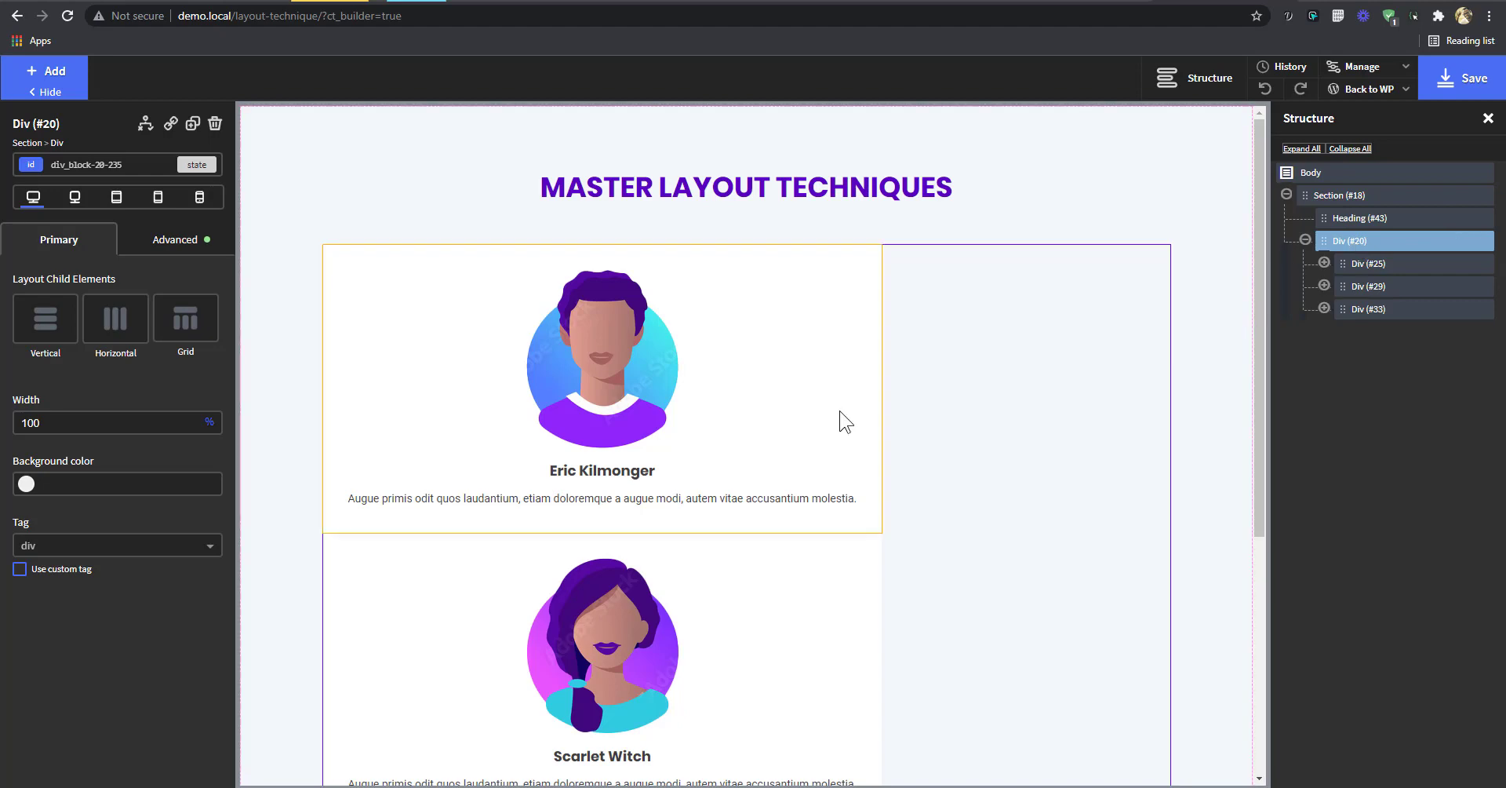
scroll(797, 376, down, 5)
scroll(928, 452, up, 5)
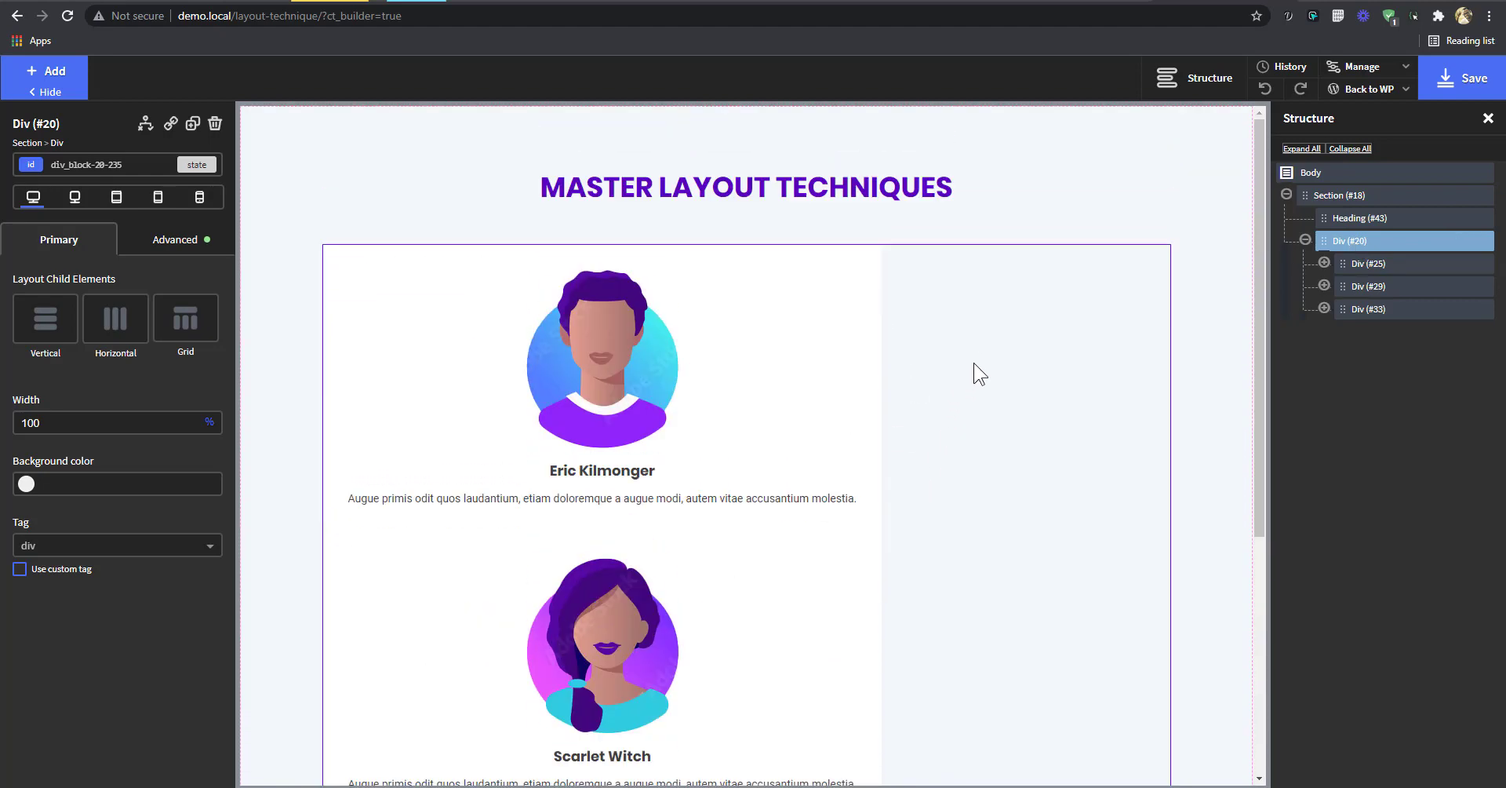
click(861, 370)
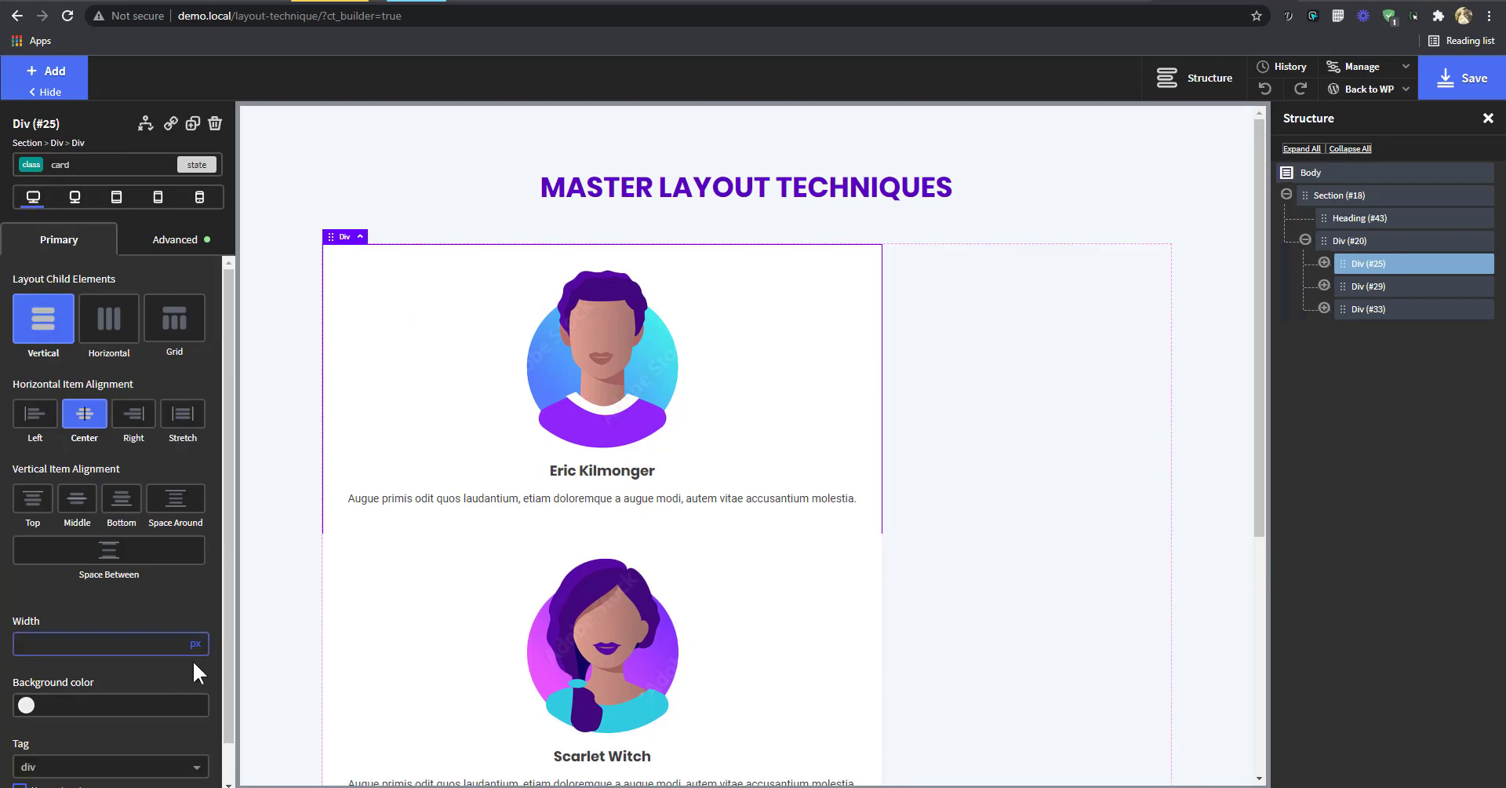
scroll(706, 431, down, 3)
scroll(783, 565, up, 3)
click(196, 663)
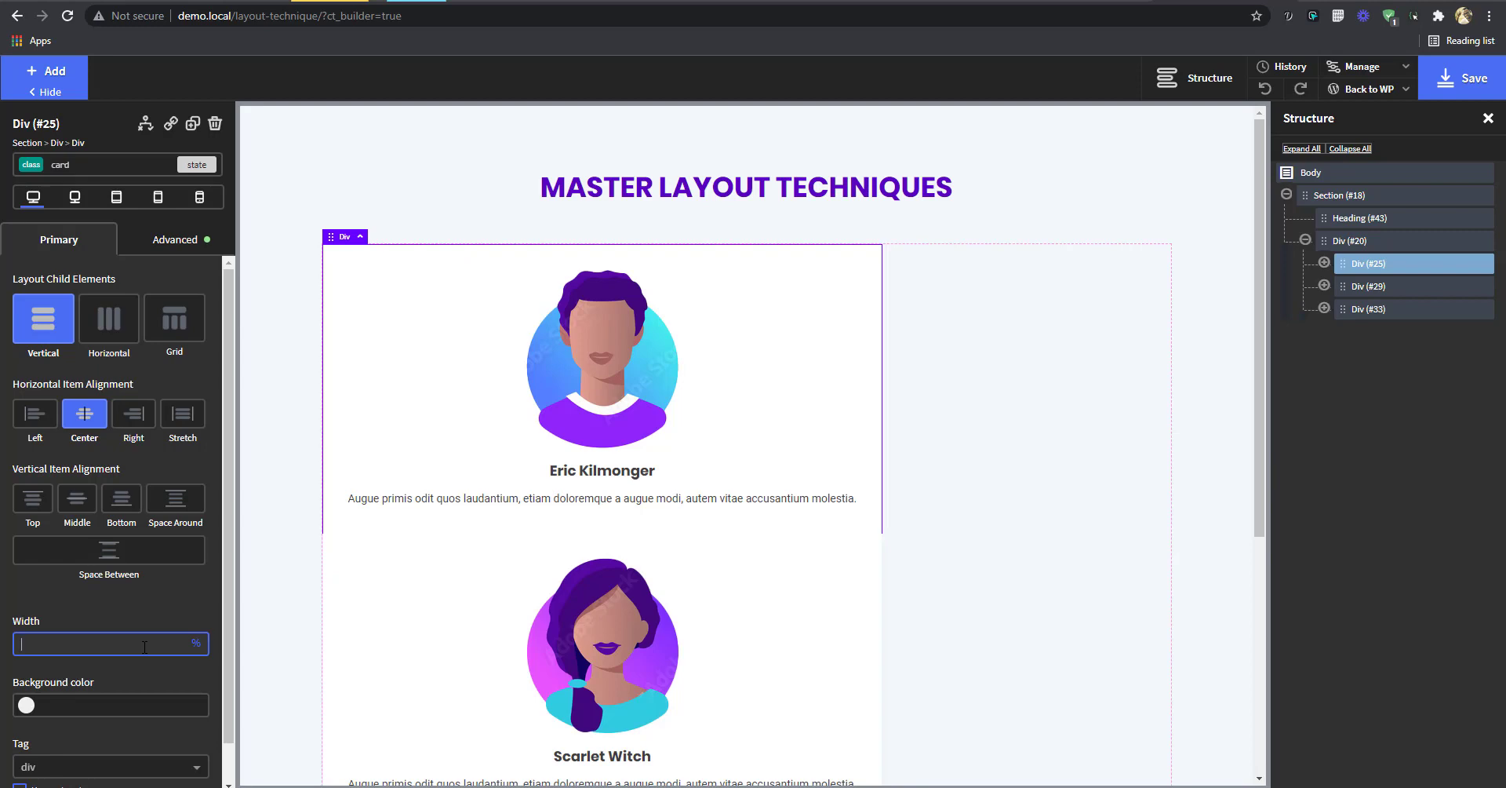
text(33.3)
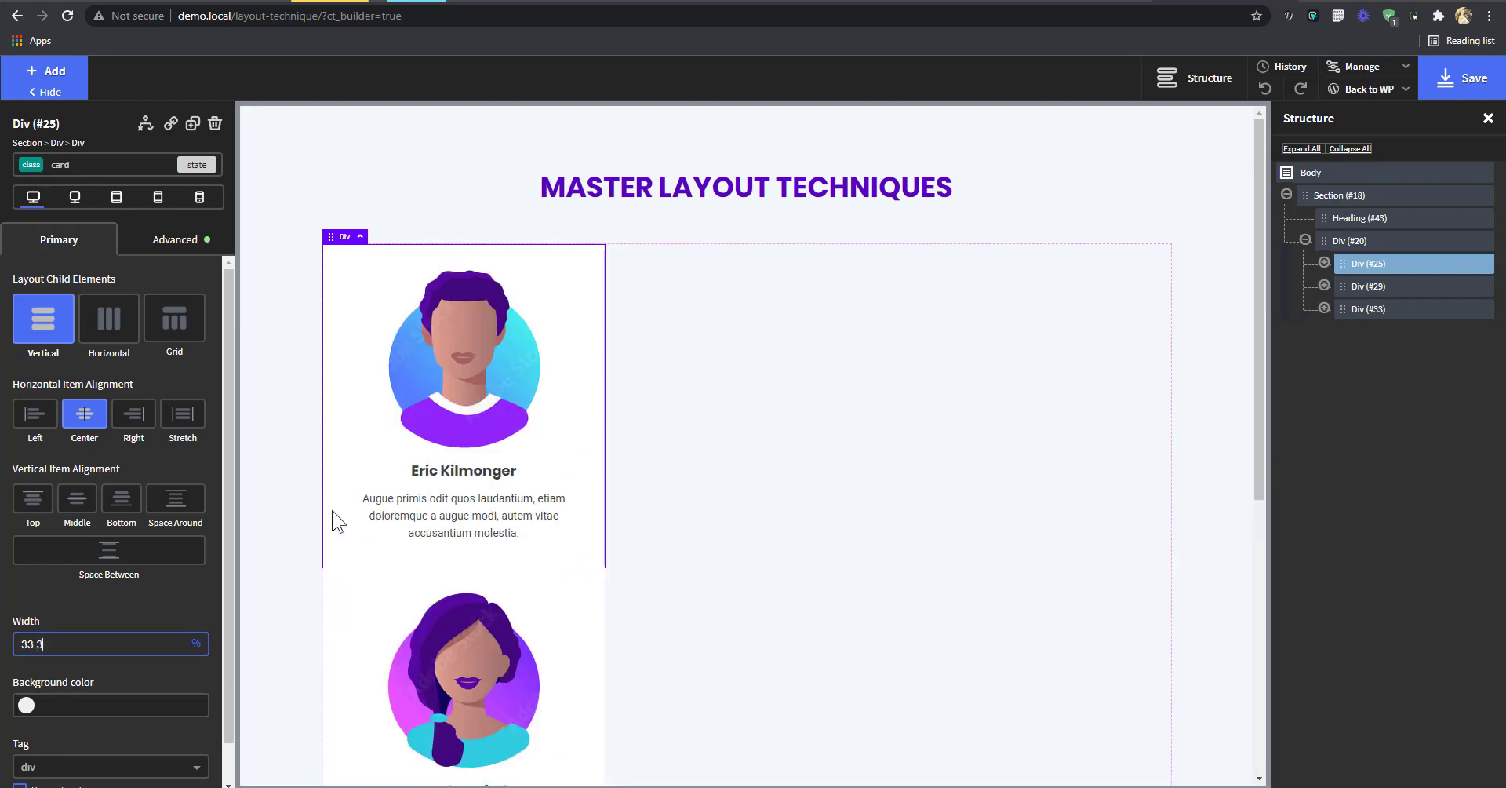
scroll(661, 507, down, 6)
scroll(670, 525, up, 4)
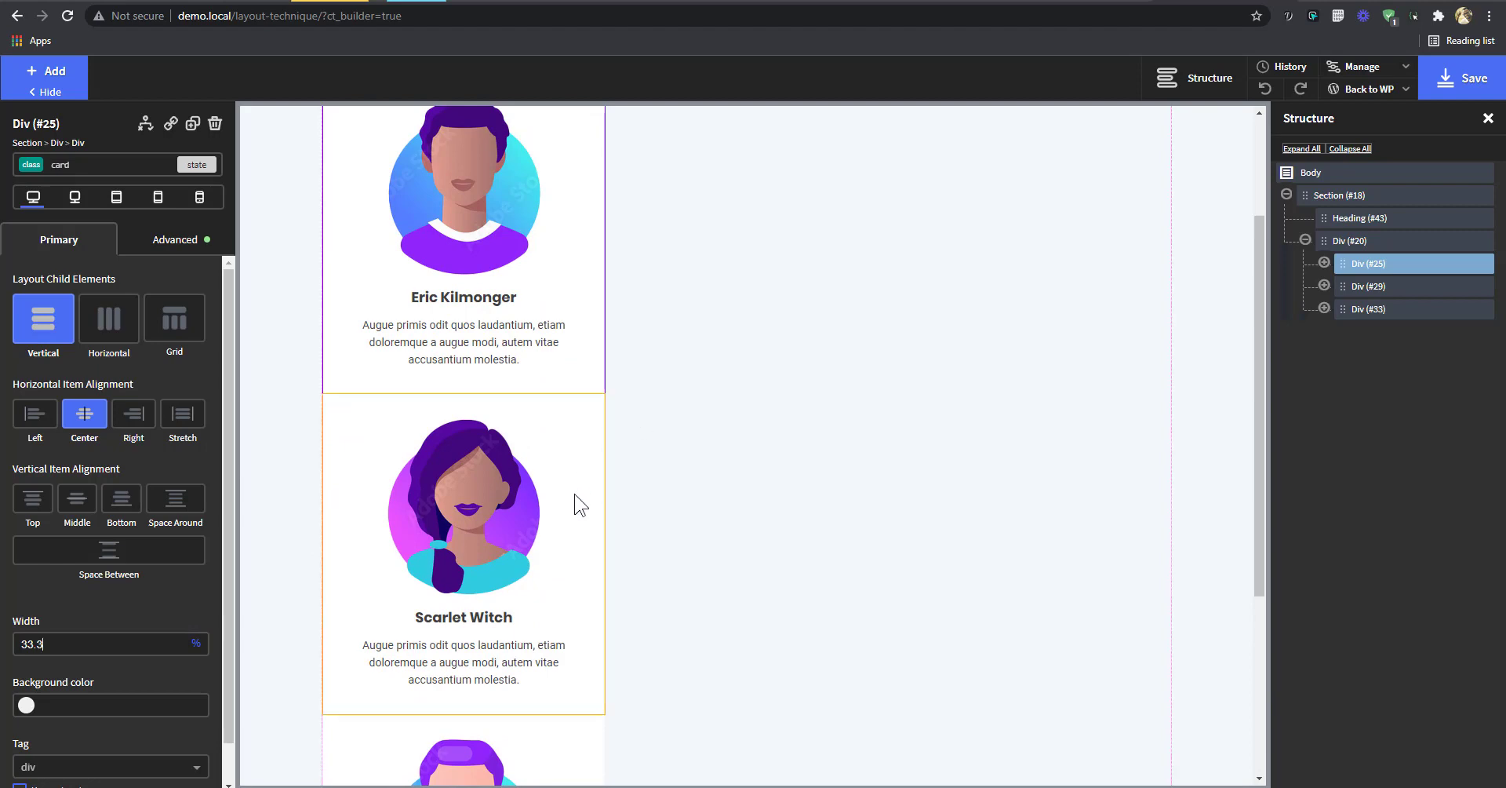
scroll(579, 498, down, 4)
scroll(694, 661, up, 6)
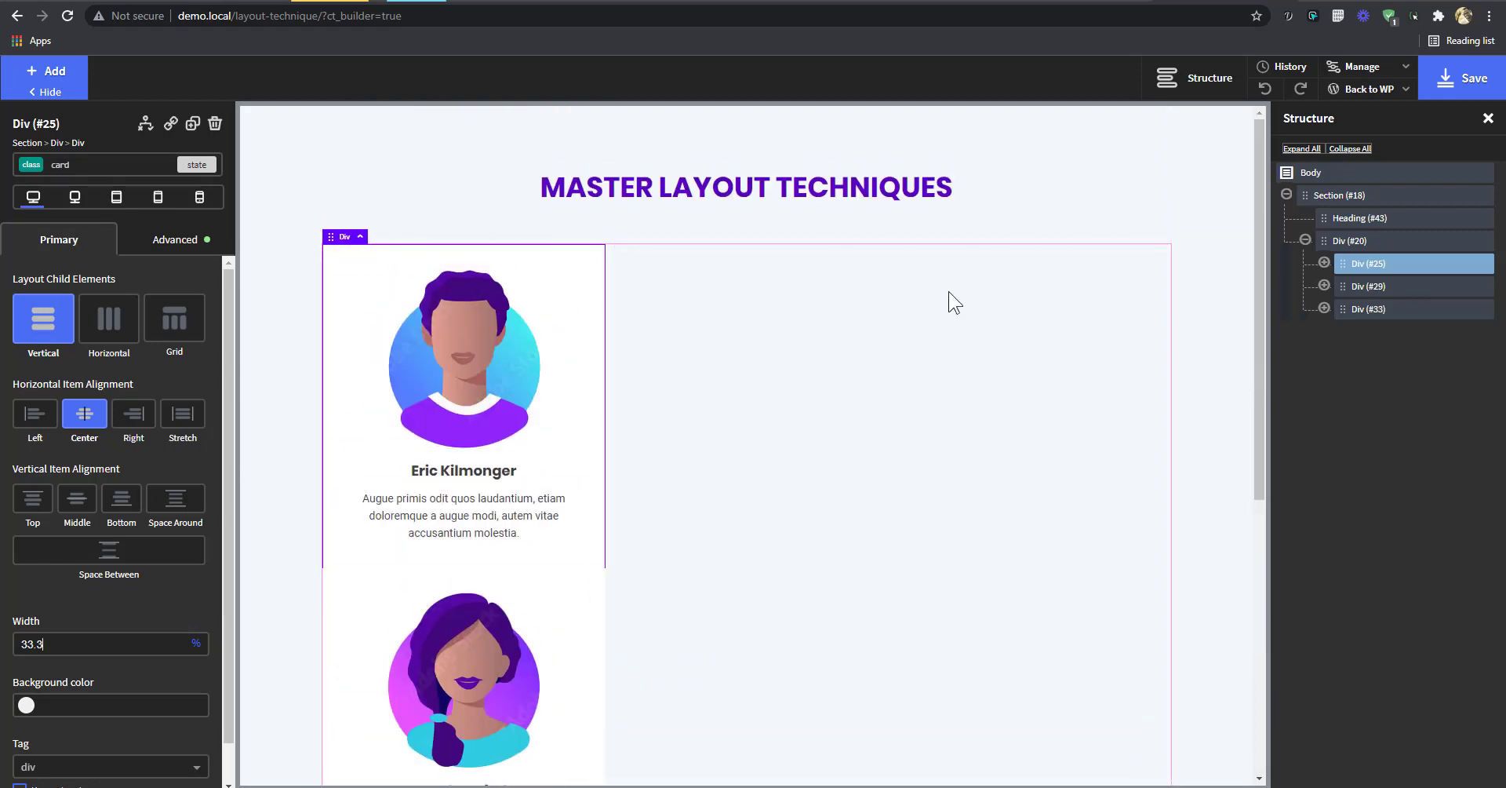
- Try a horizontal child layout on the container Div (#20), switching it on and off
click(980, 291)
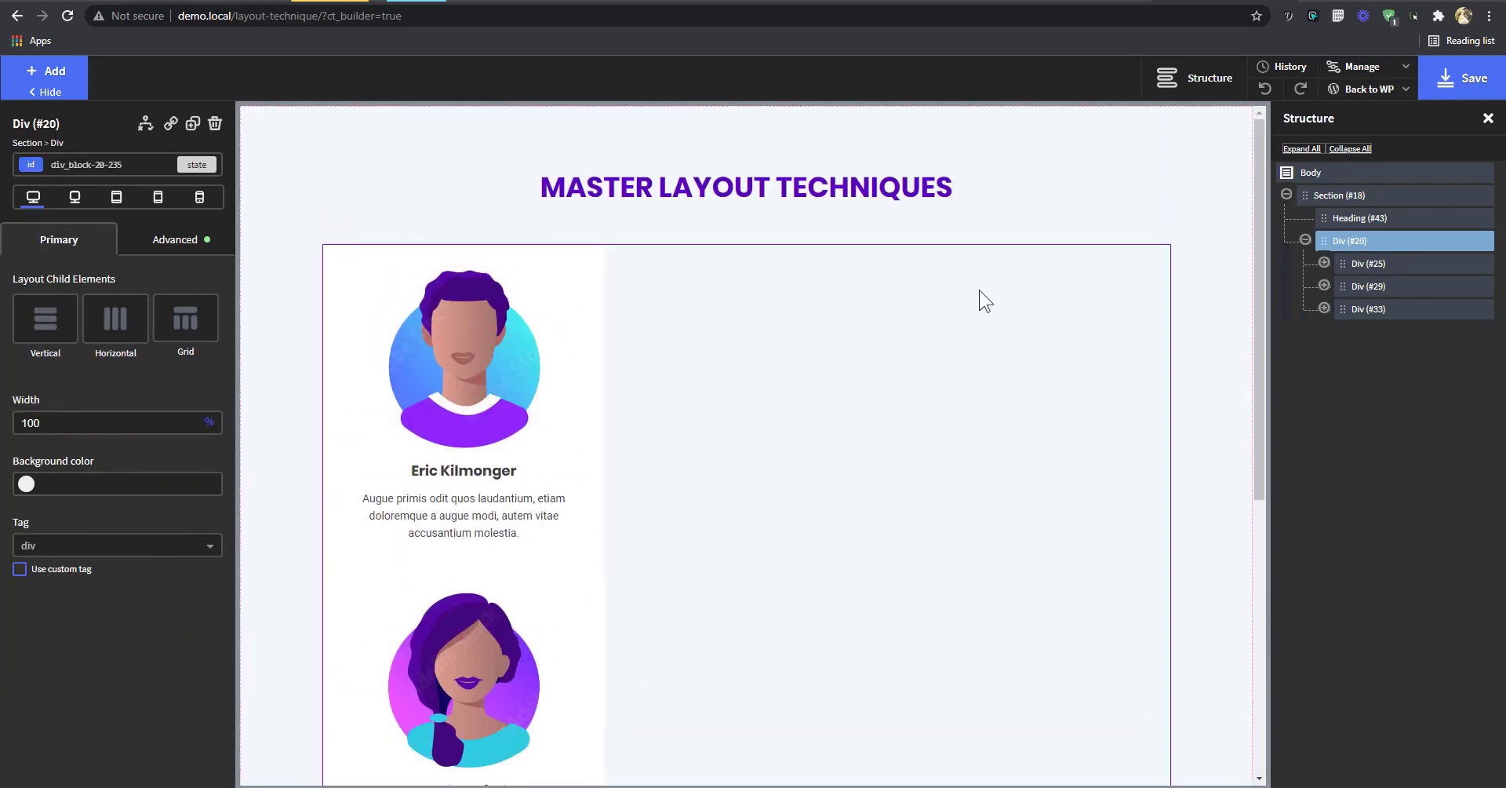
click(609, 391)
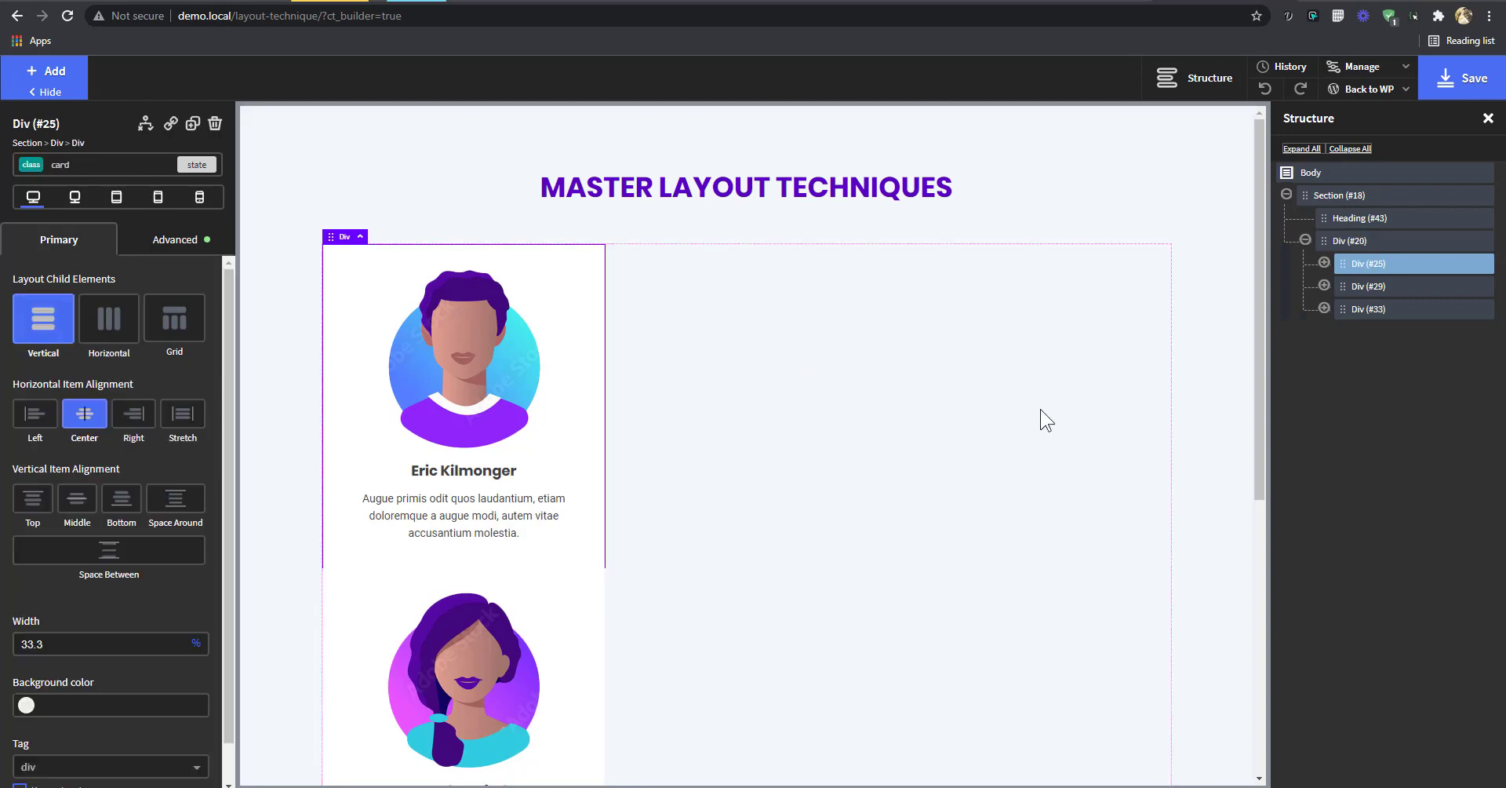
click(1037, 403)
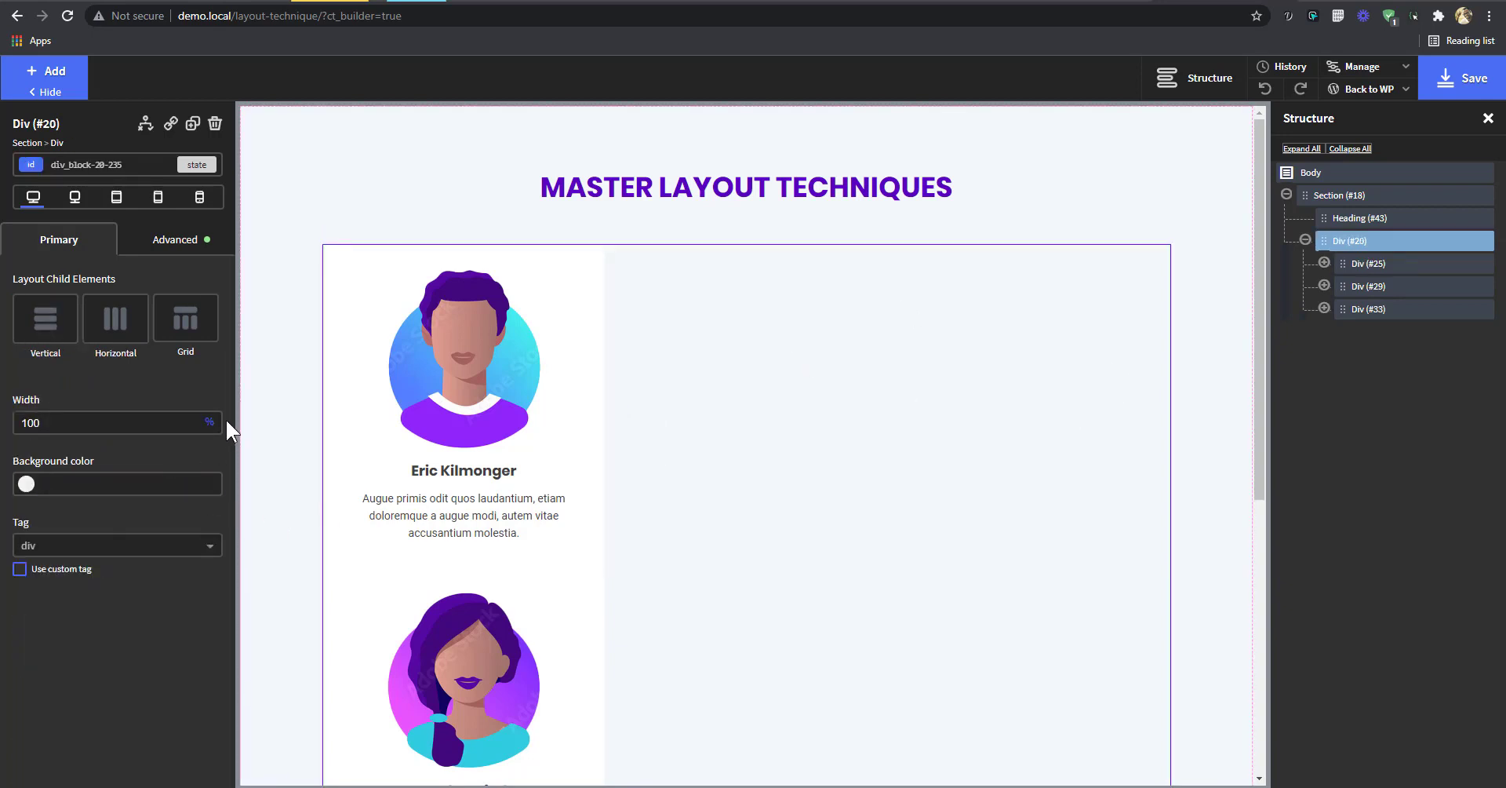
click(590, 380)
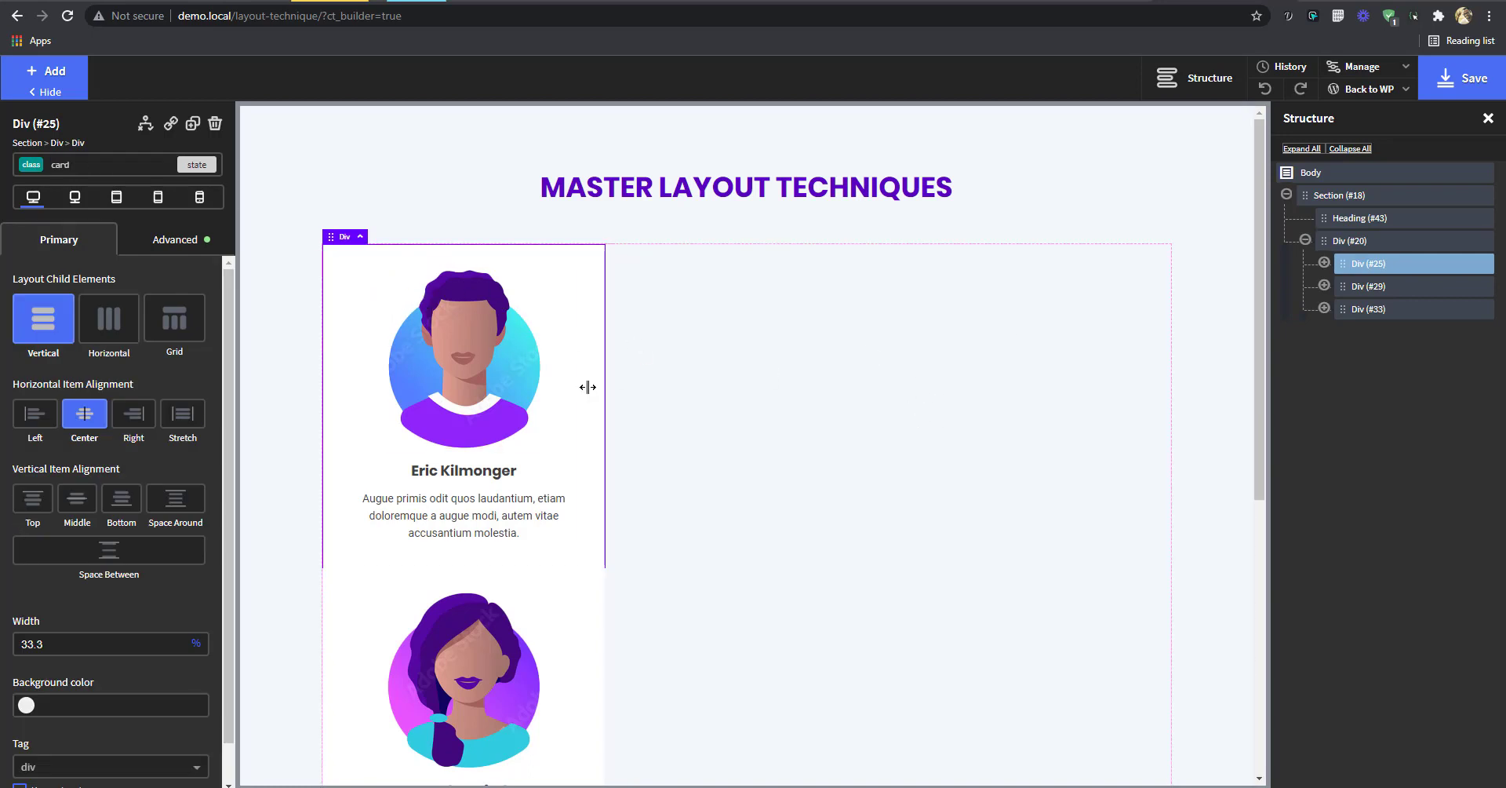
click(908, 389)
click(111, 356)
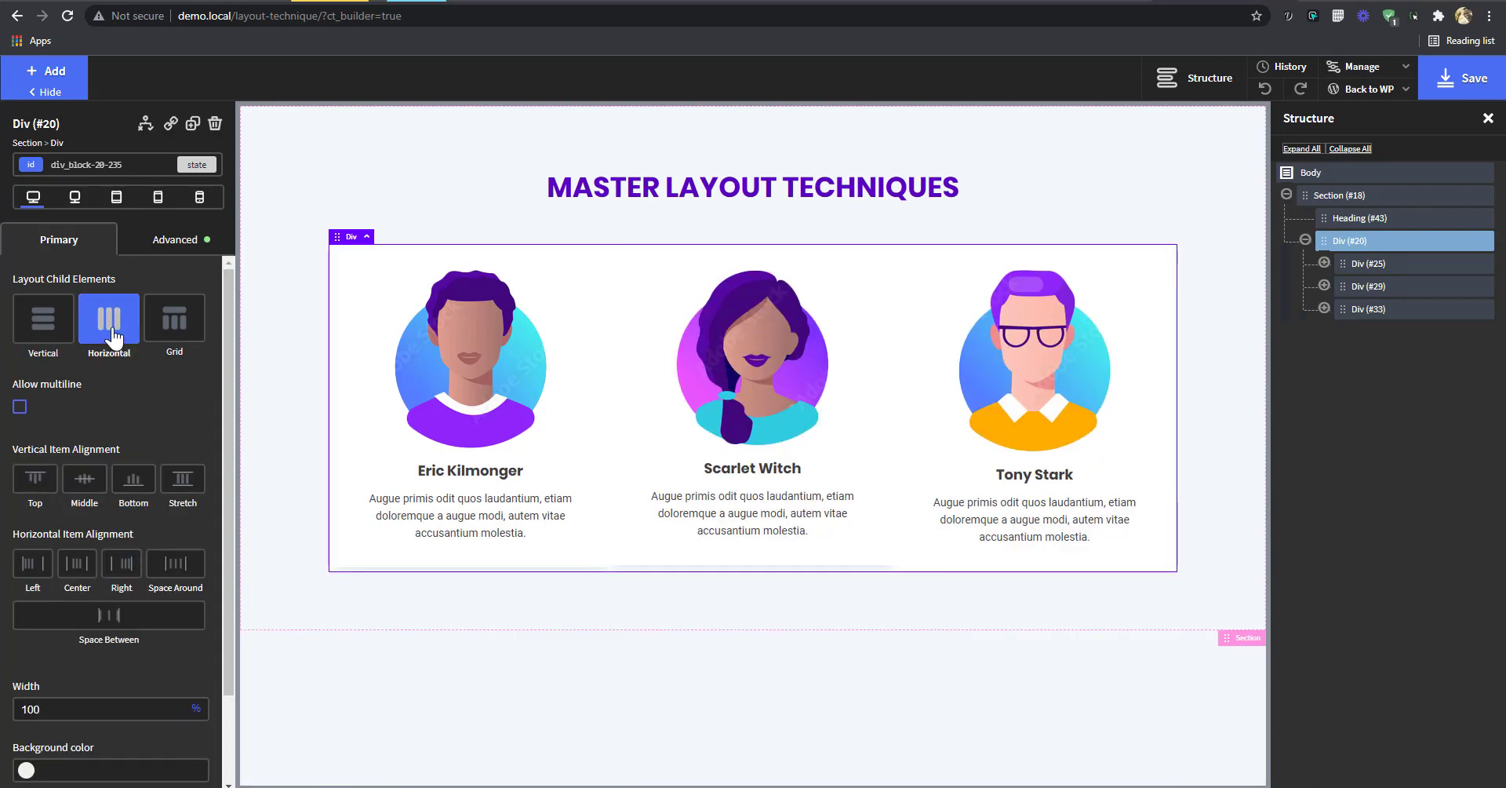
click(114, 335)
click(114, 335)
click(113, 335)
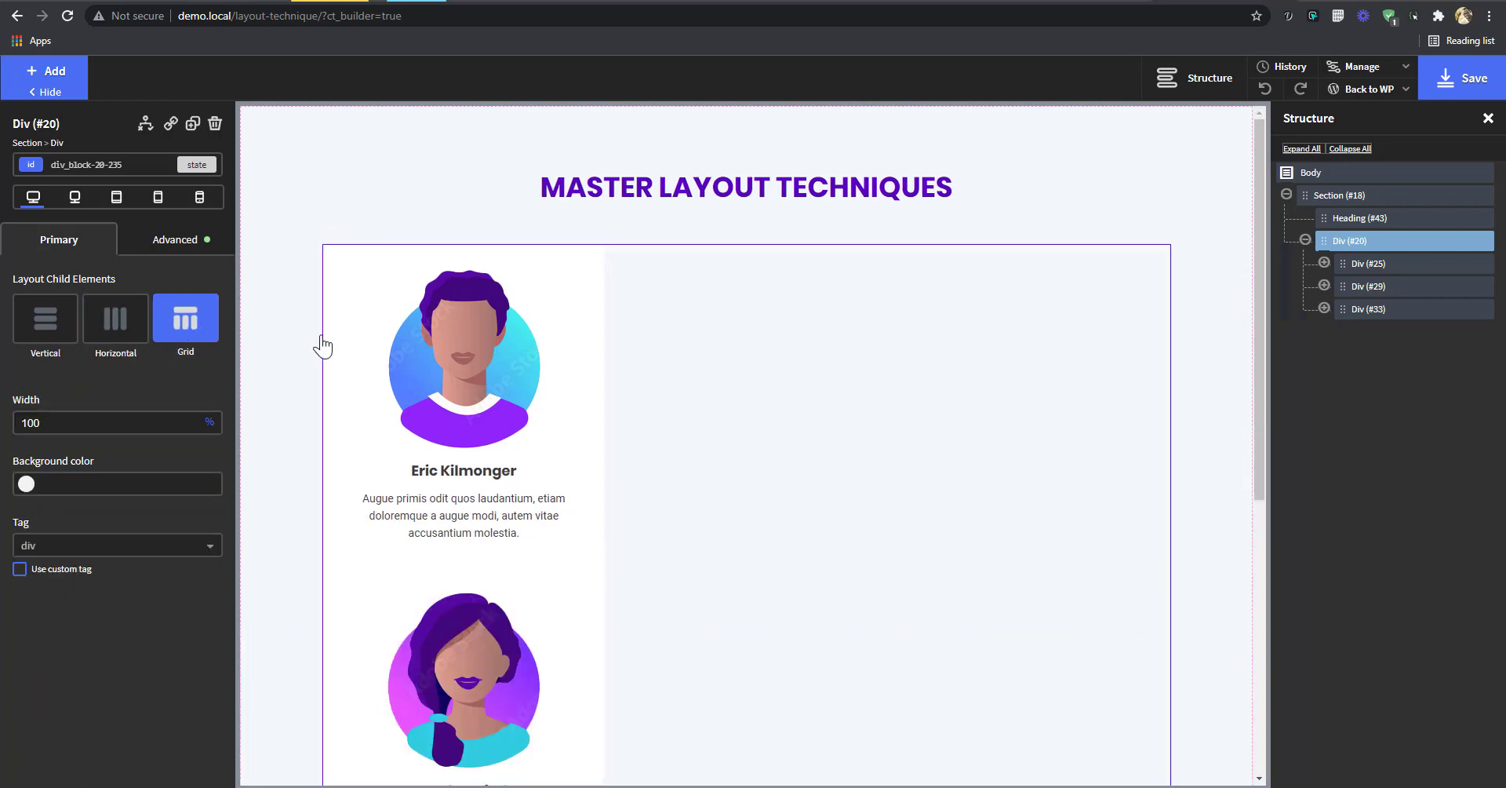
- Clear the width value of the card class
scroll(376, 498, down, 2)
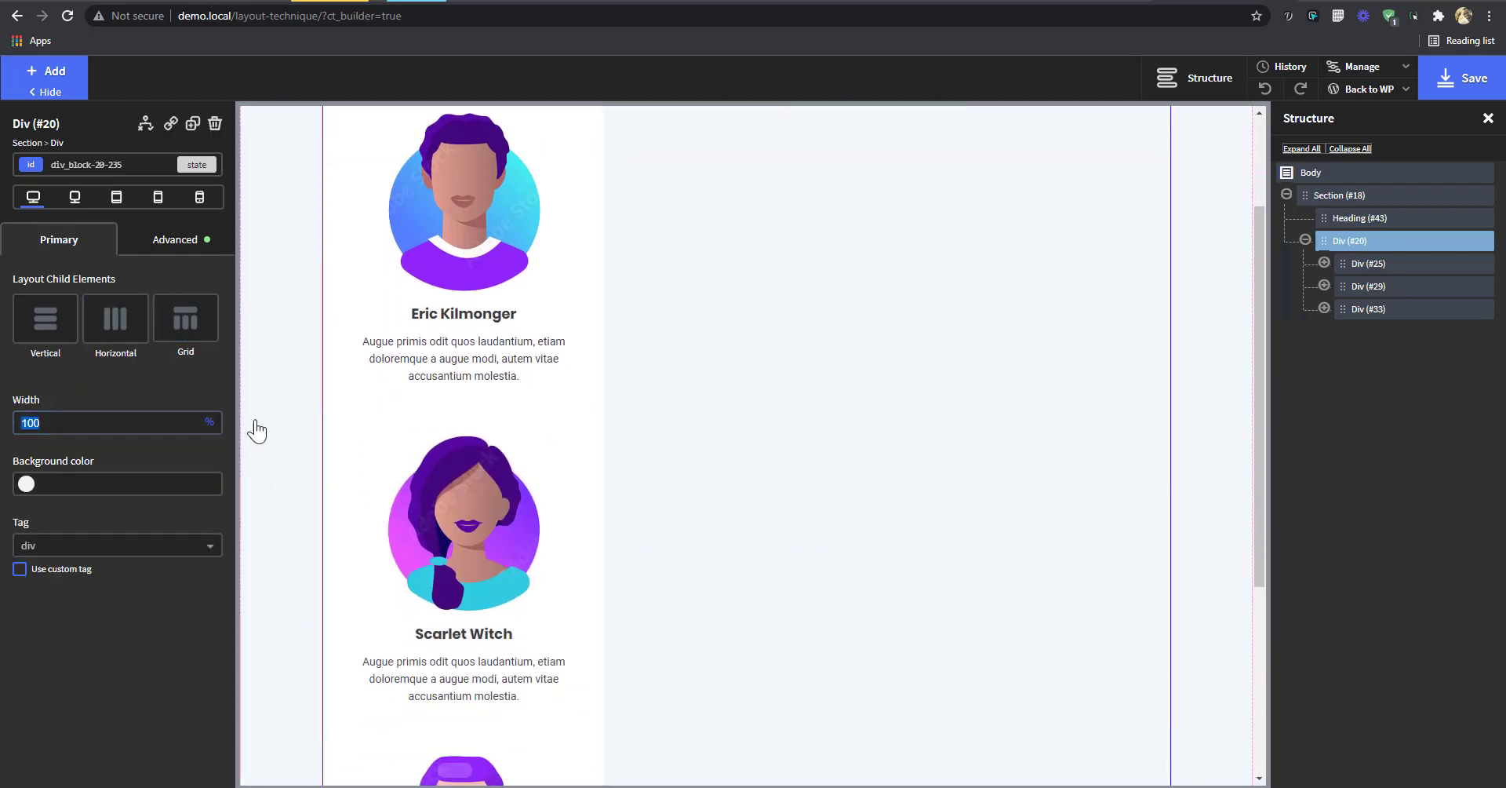
click(520, 295)
double_click(47, 643)
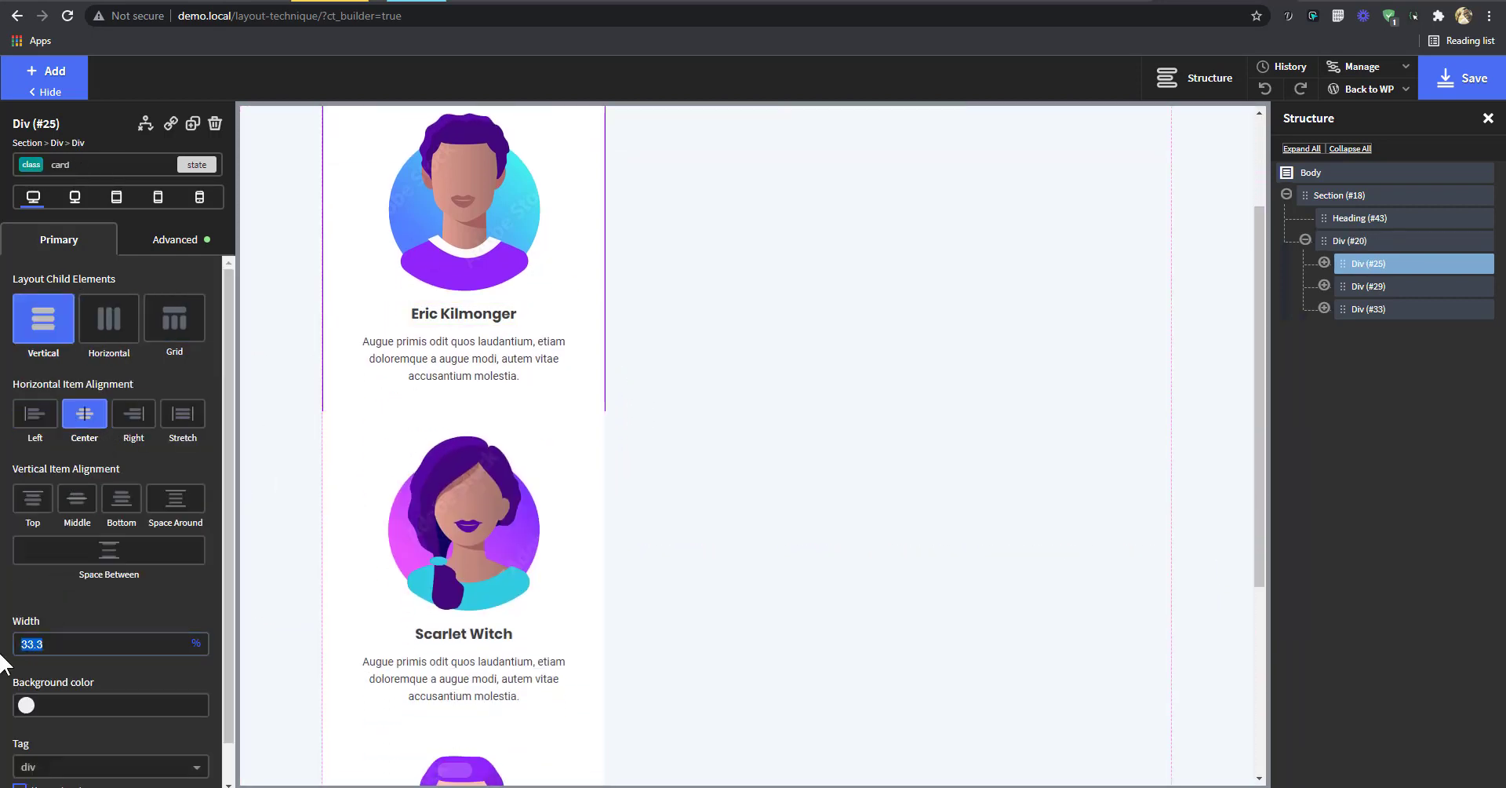
key(BackSpace)
- Try the horizontal child layout on the container Div with no card width set, and undo it
scroll(1029, 495, up, 2)
click(1042, 460)
click(109, 318)
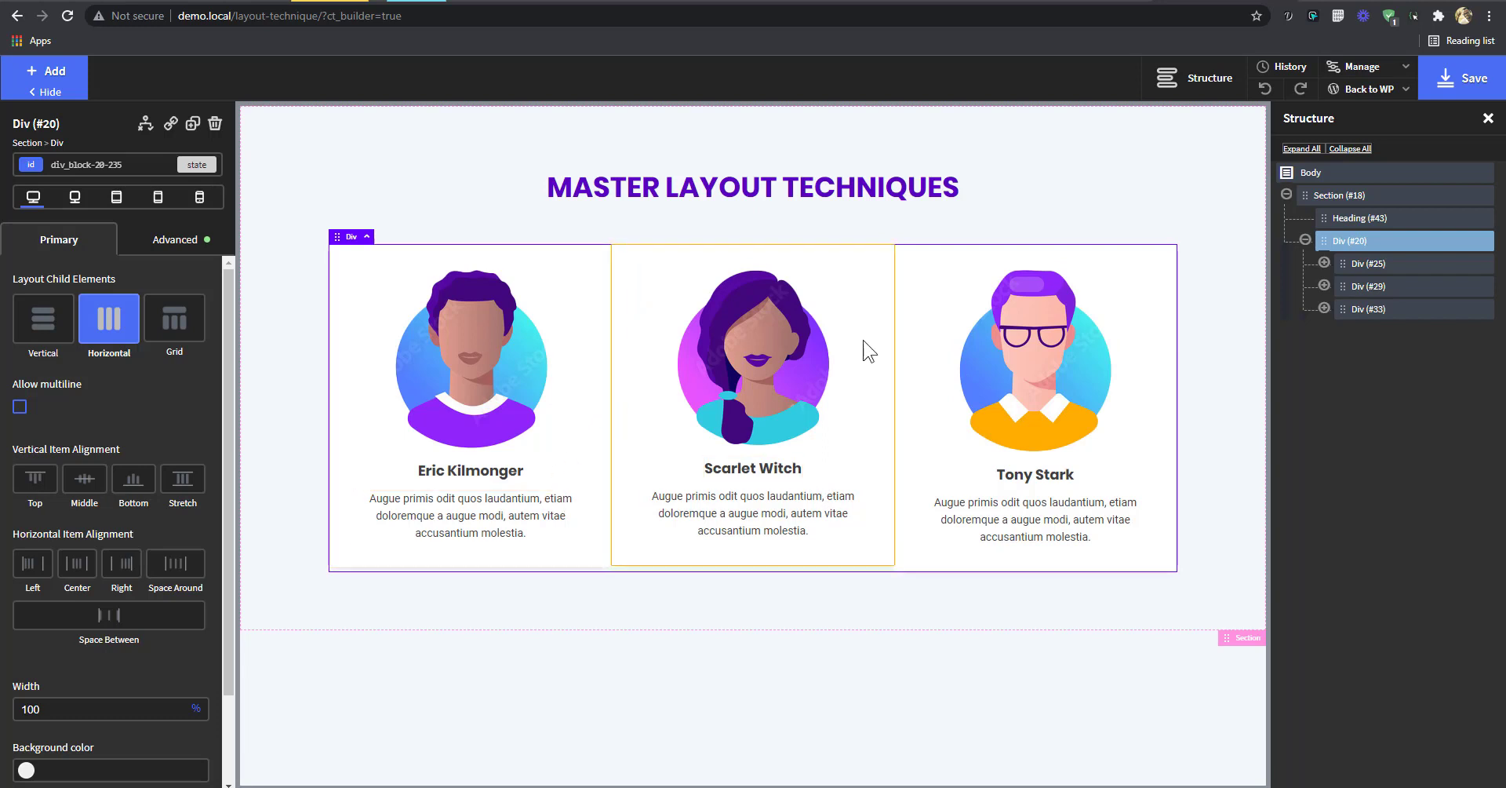
click(1264, 89)
- Give the card class a 33.3% width and lay out the container Div's child elements horizontally
click(857, 361)
click(128, 646)
text(33)
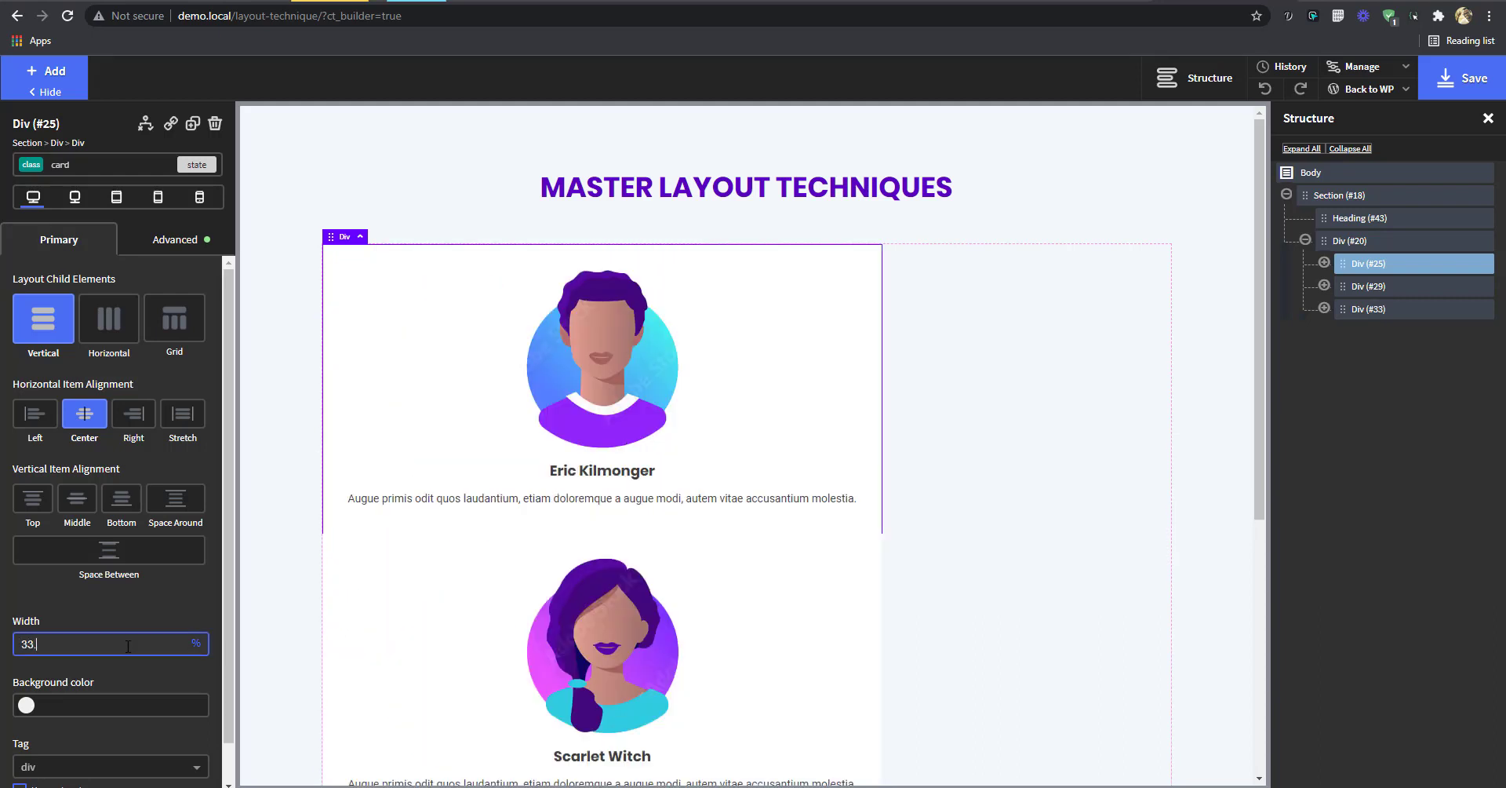
click(642, 406)
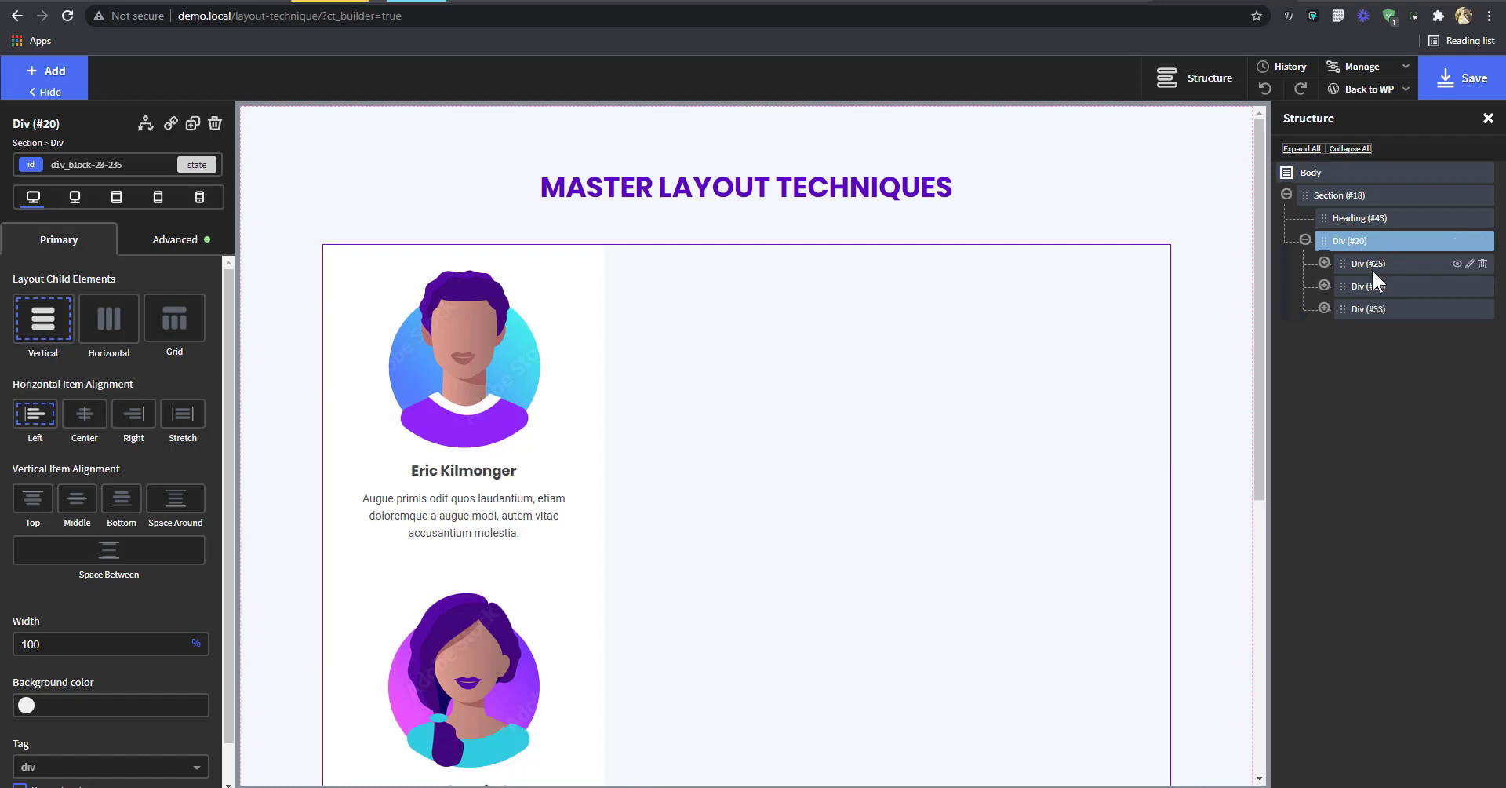
click(103, 334)
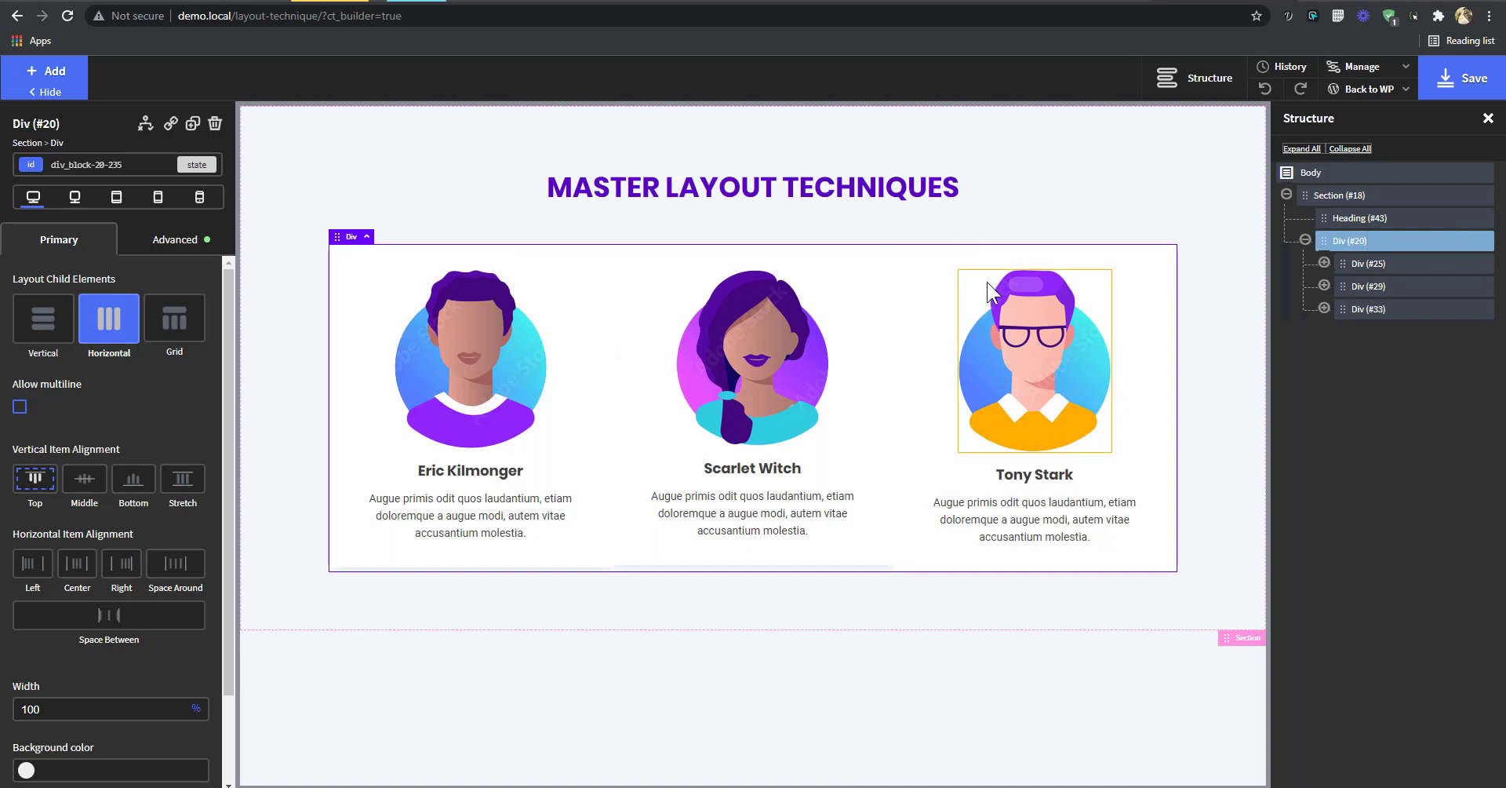
- Add the custom CSS gap:1em to the container Div (#20) and collapse the code editor
click(165, 245)
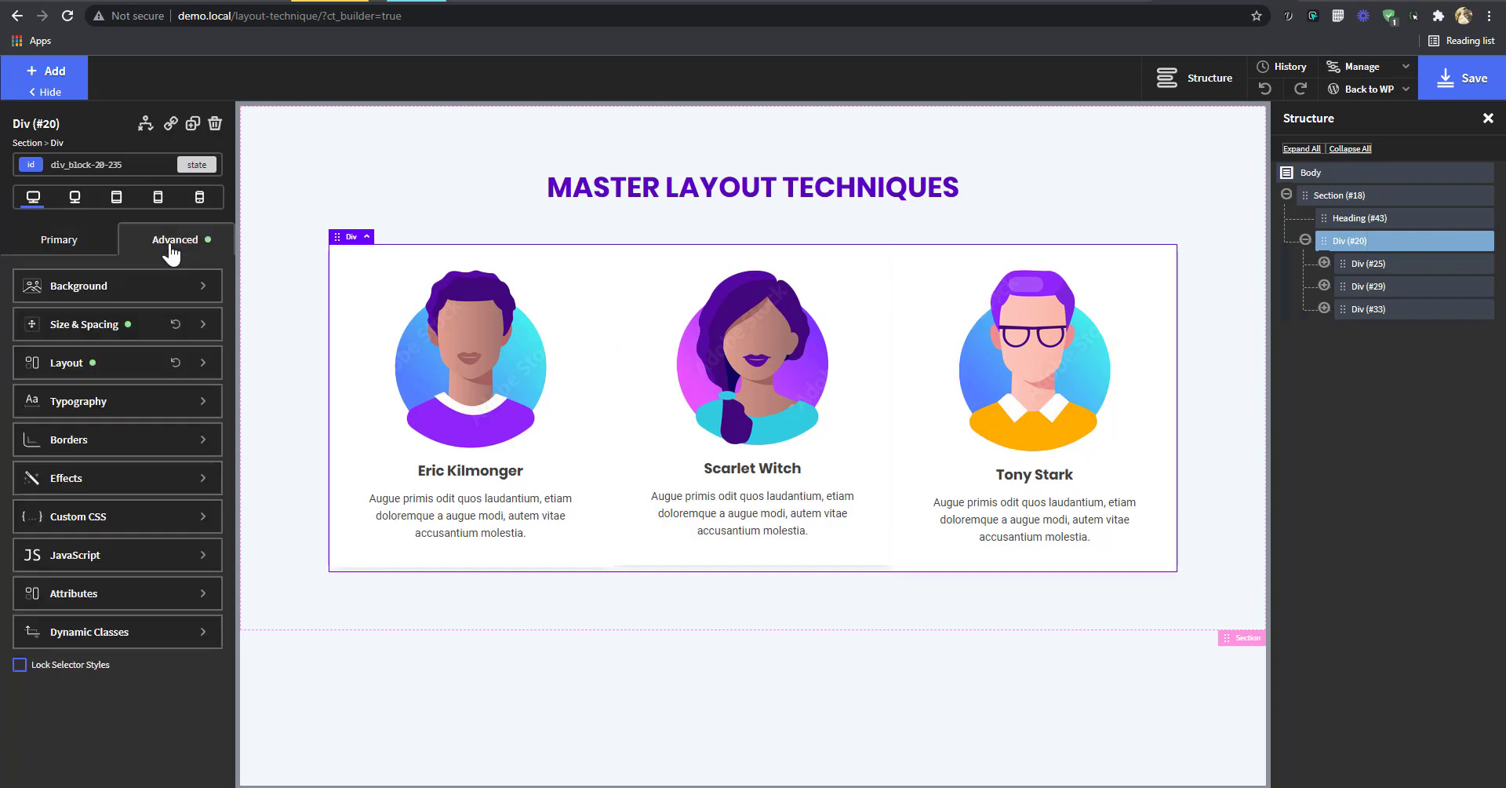
click(149, 516)
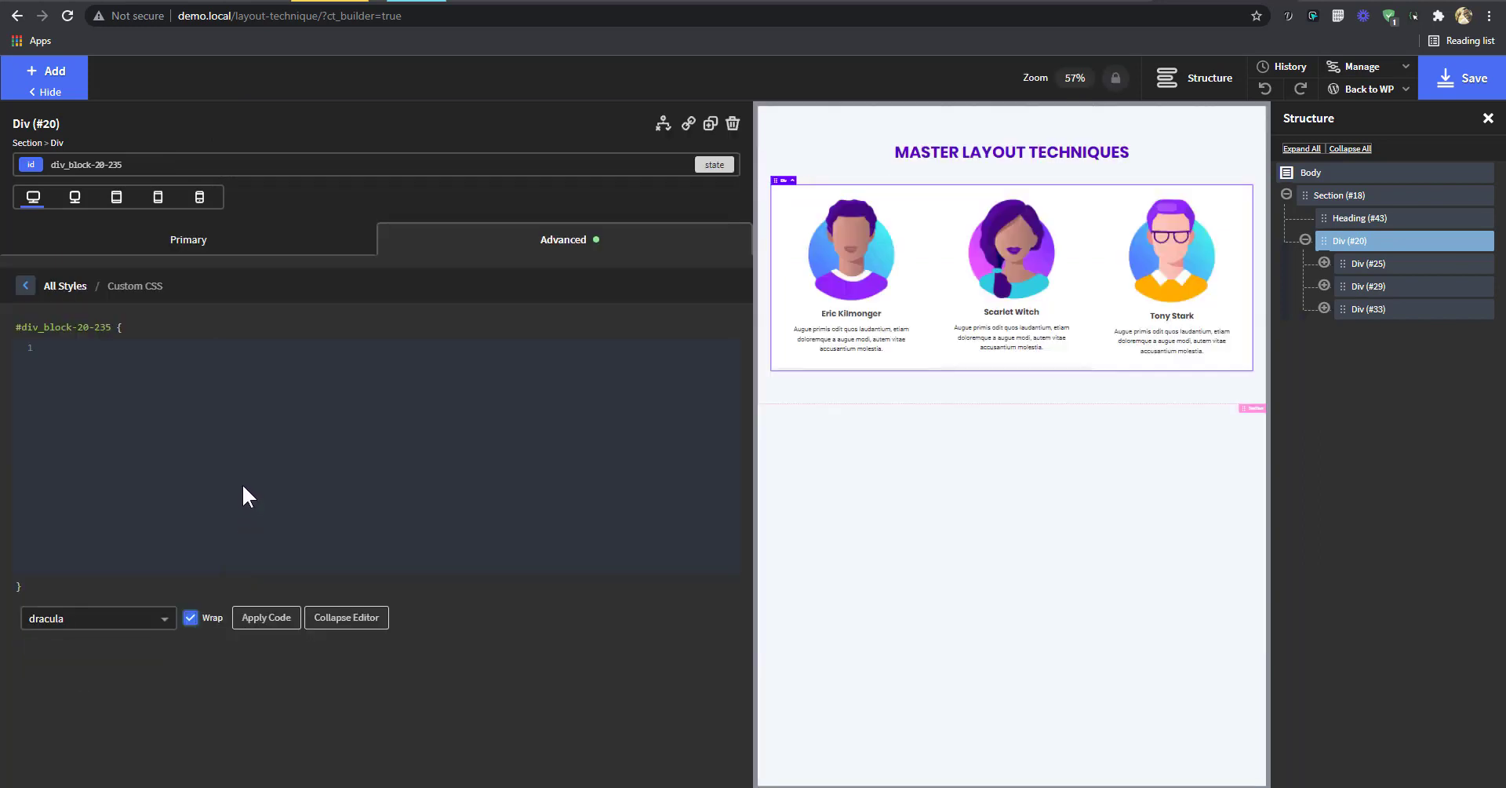
text(gap:1em)
click(347, 618)
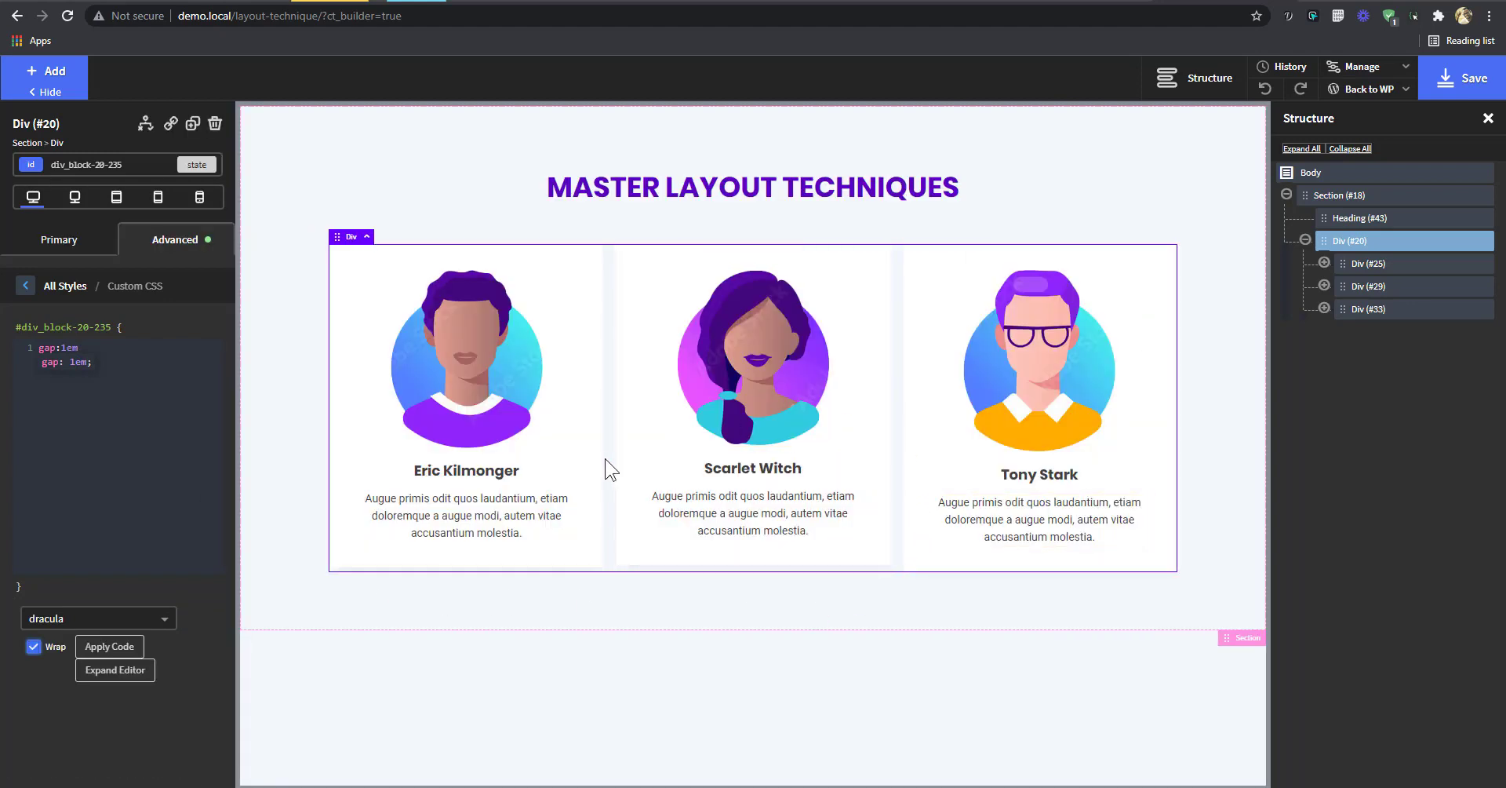
- Switch the container Div to a vertical child layout to check the card spacing, and return it to horizontal
click(47, 240)
click(46, 338)
scroll(521, 369, down, 4)
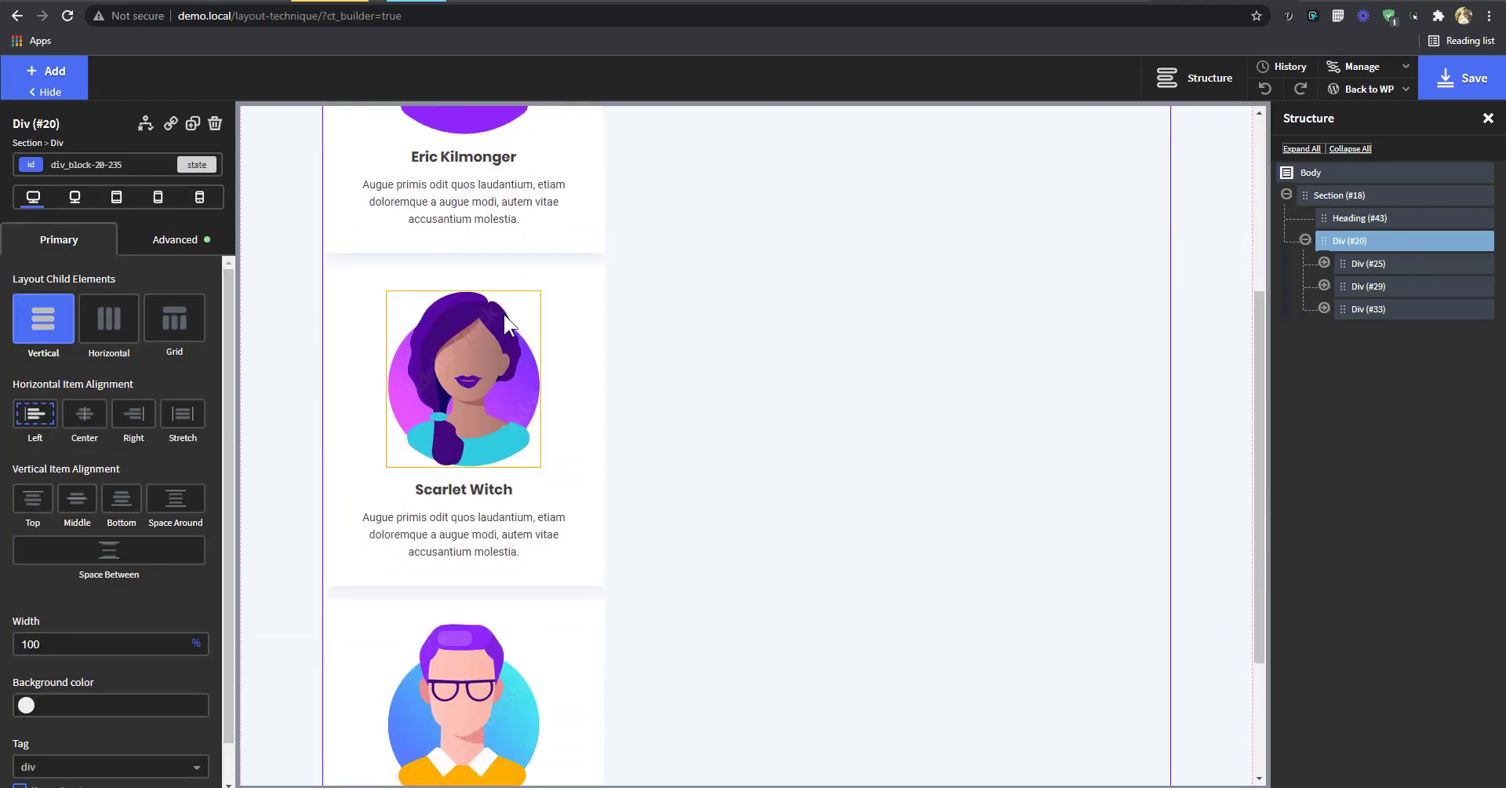
click(45, 325)
click(115, 320)
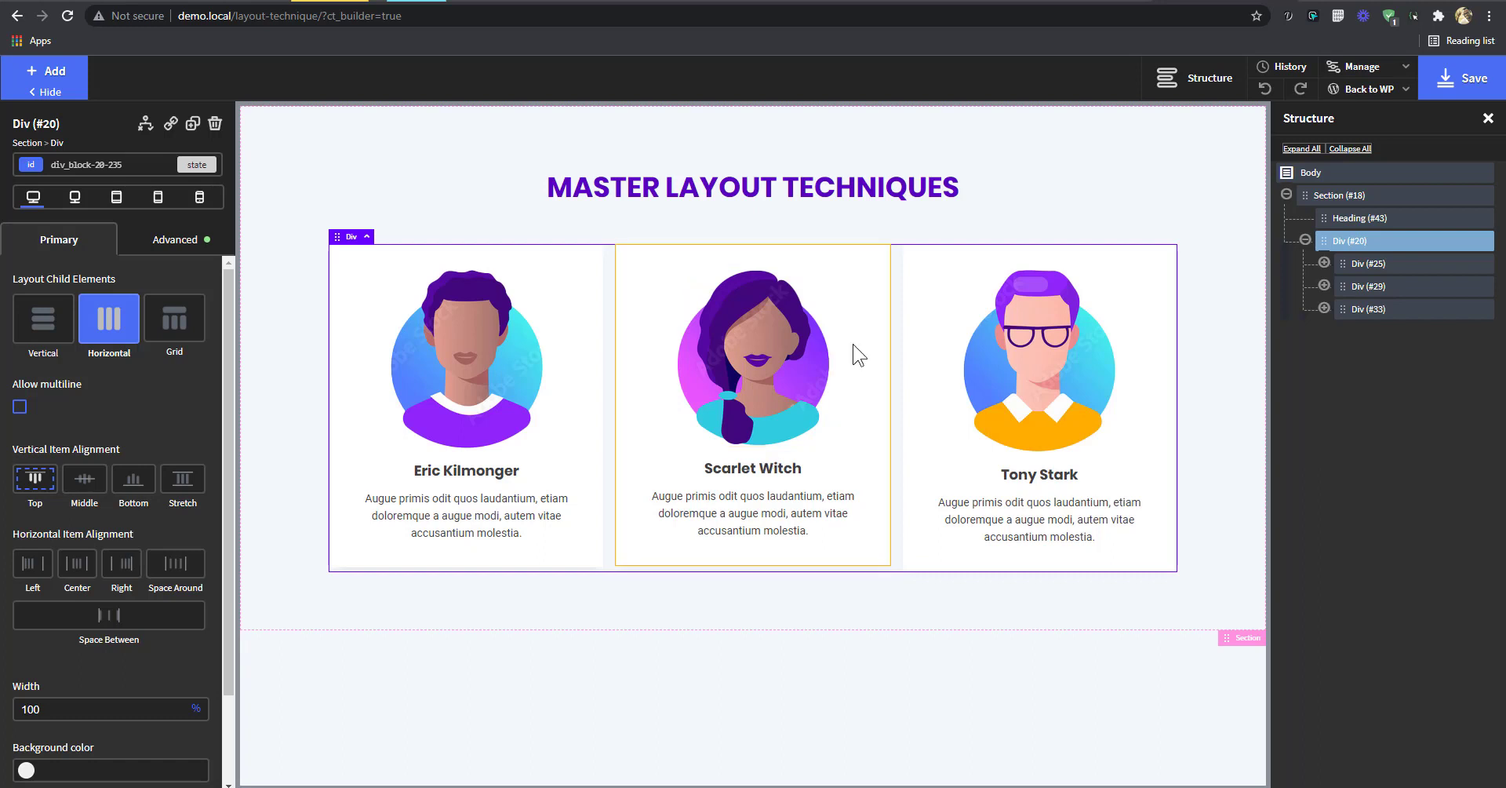
- Remove the gap:1em custom CSS from the container Div (#20) and return to its primary layout settings
click(179, 239)
drag(78, 347, 4, 349)
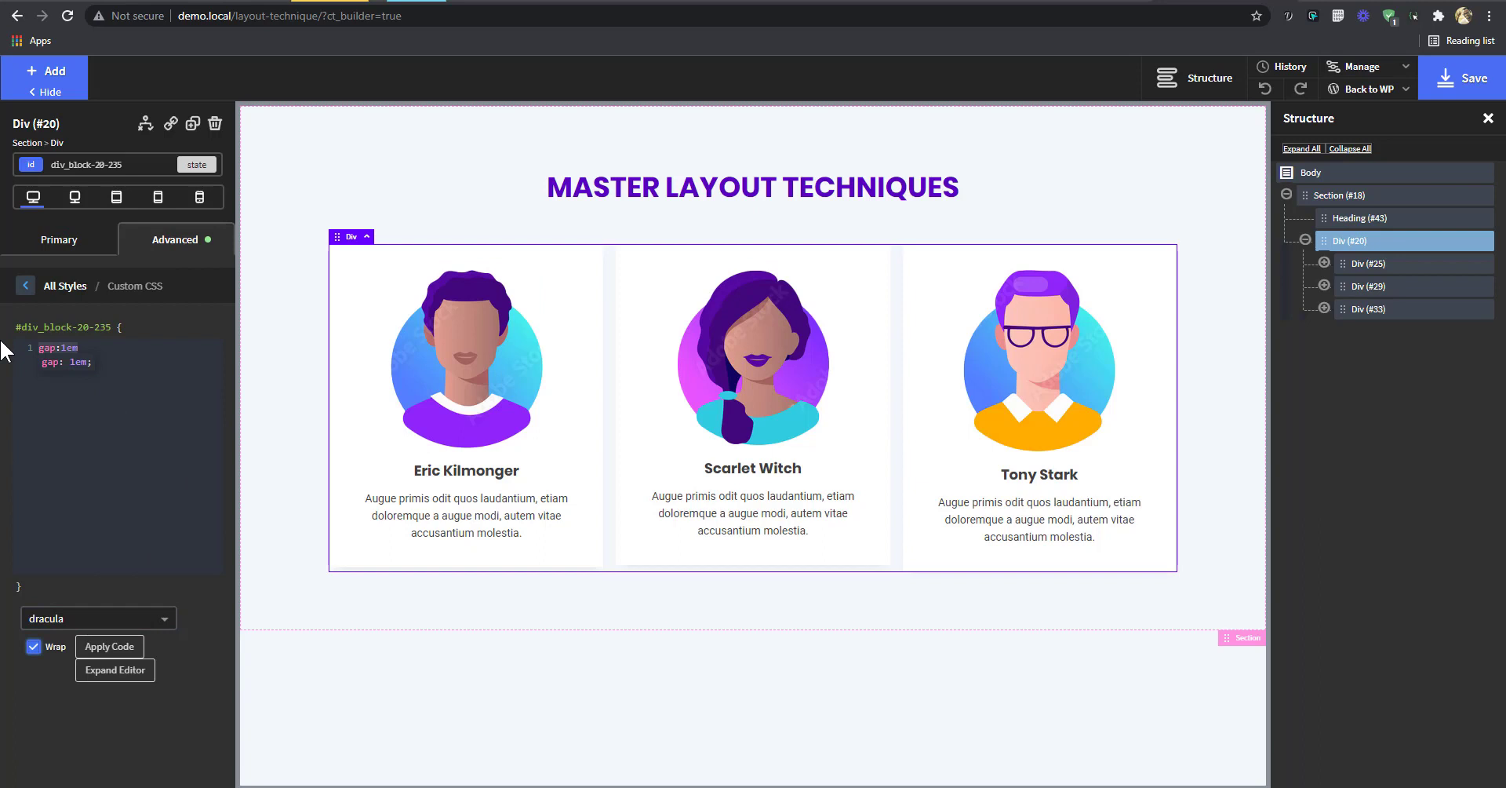
key(BackSpace)
click(162, 249)
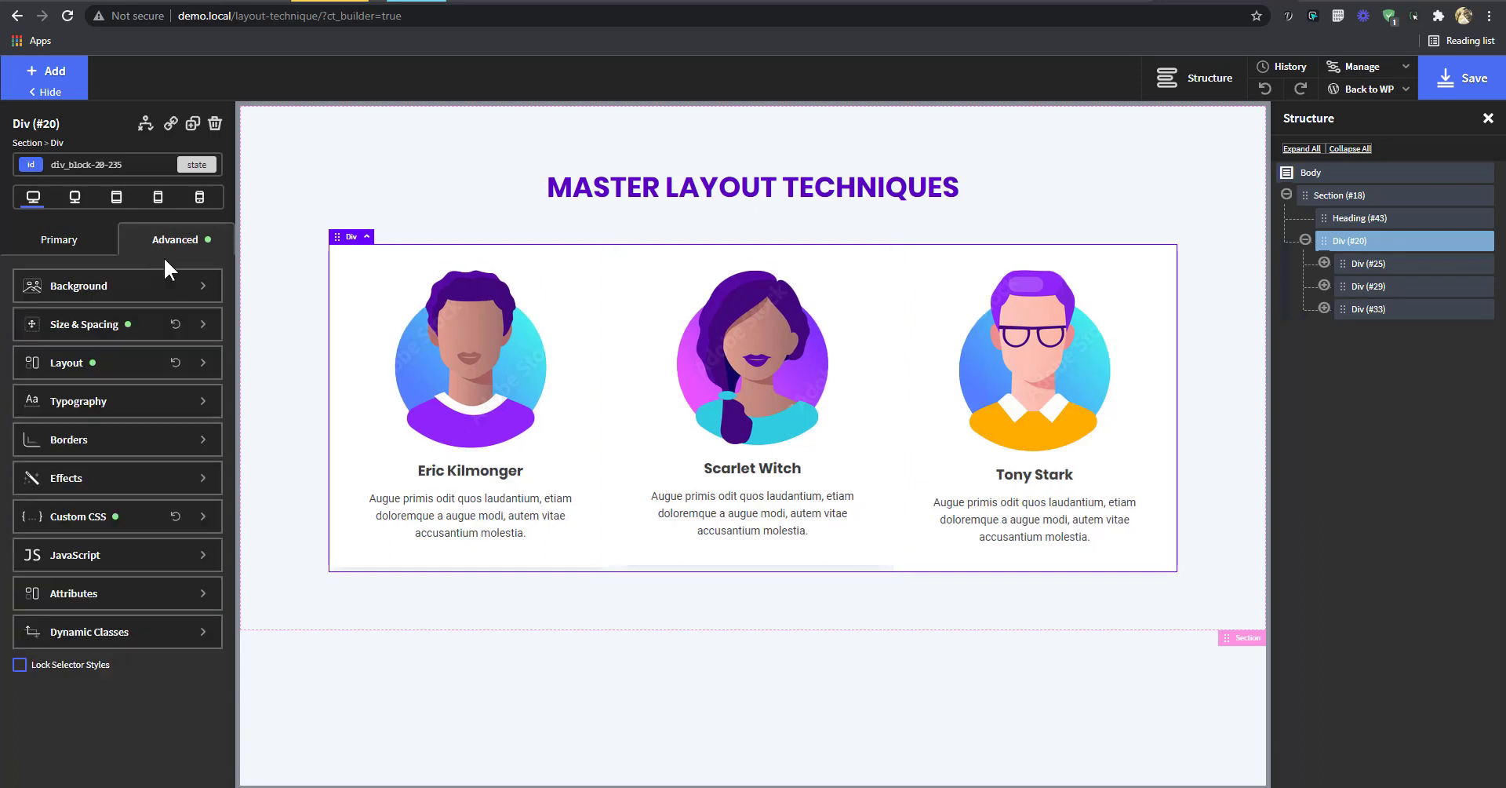
click(70, 243)
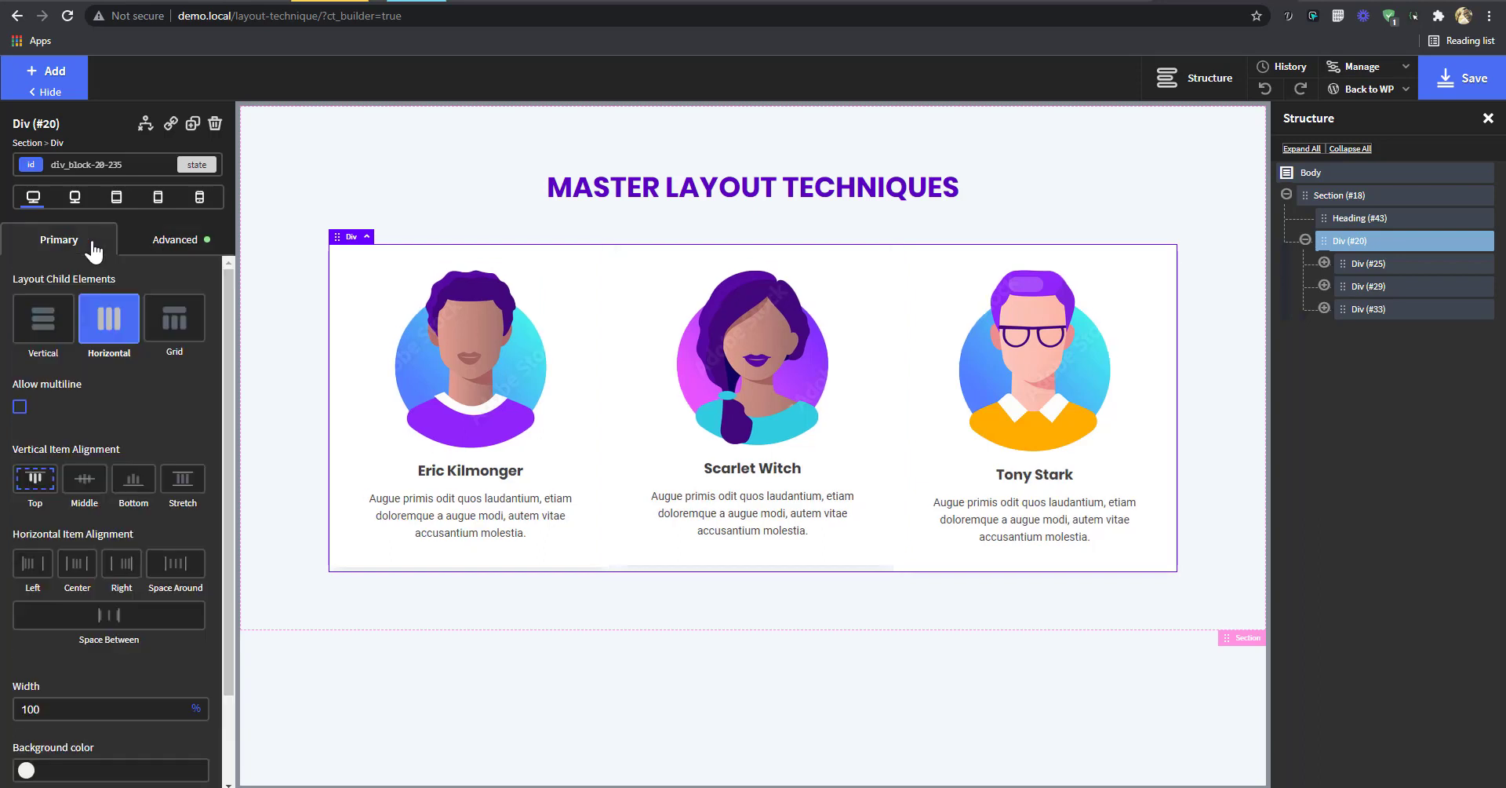
- Try a unitless width of calc(33% -0.5em) on the card class, starting from the first card Div (#25)
click(598, 336)
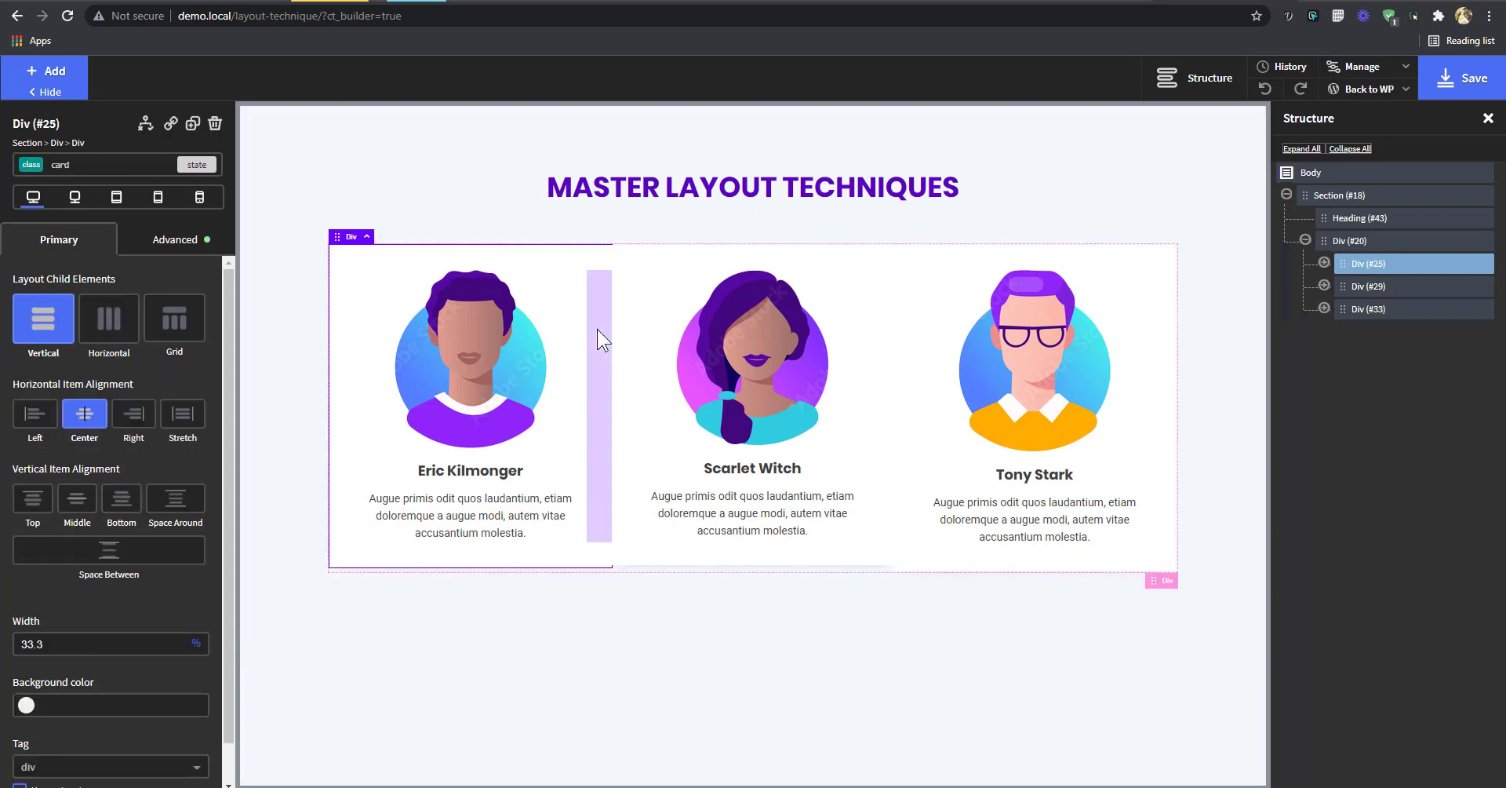
click(45, 646)
double_click(73, 644)
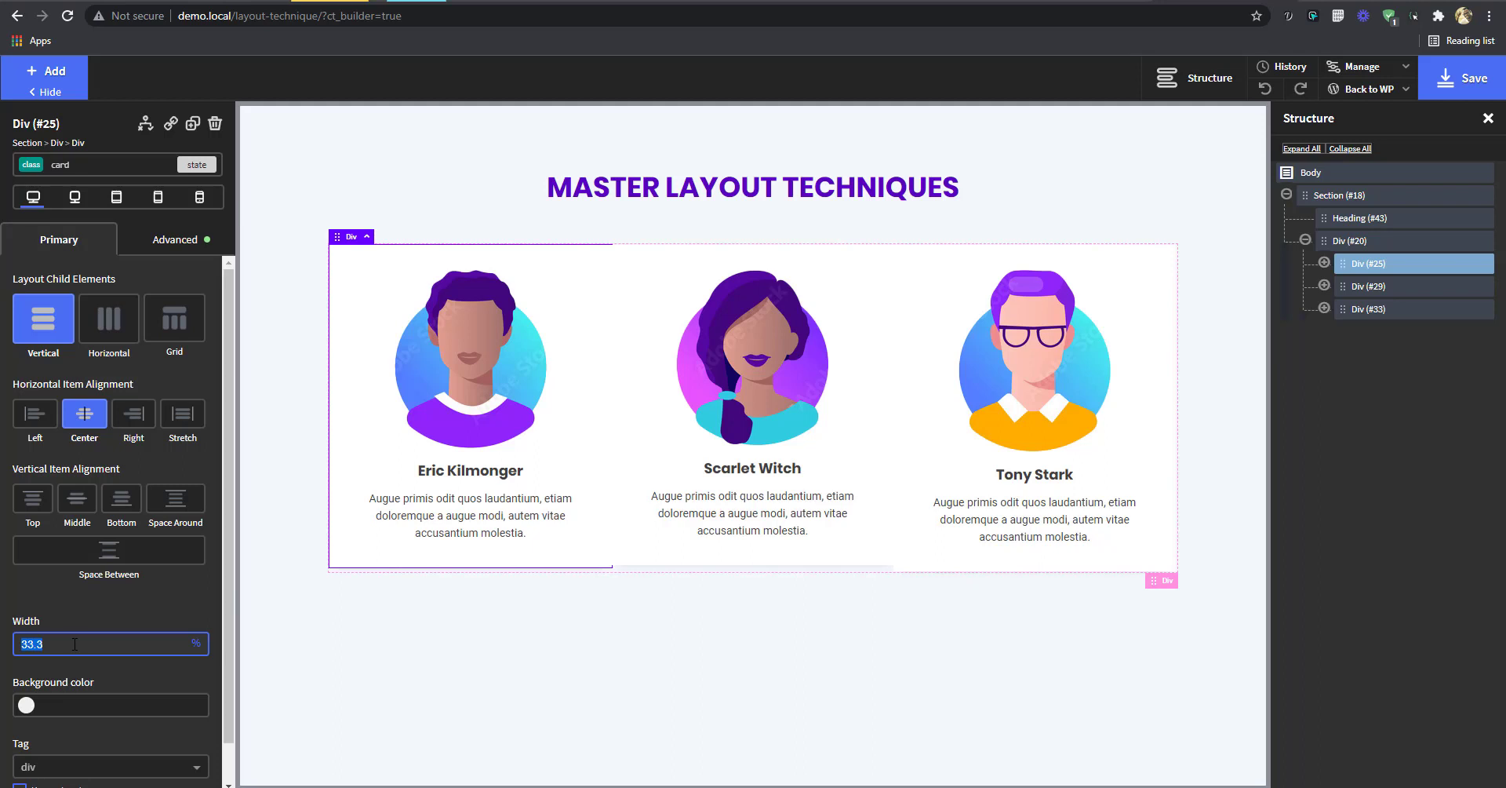
text(ca)
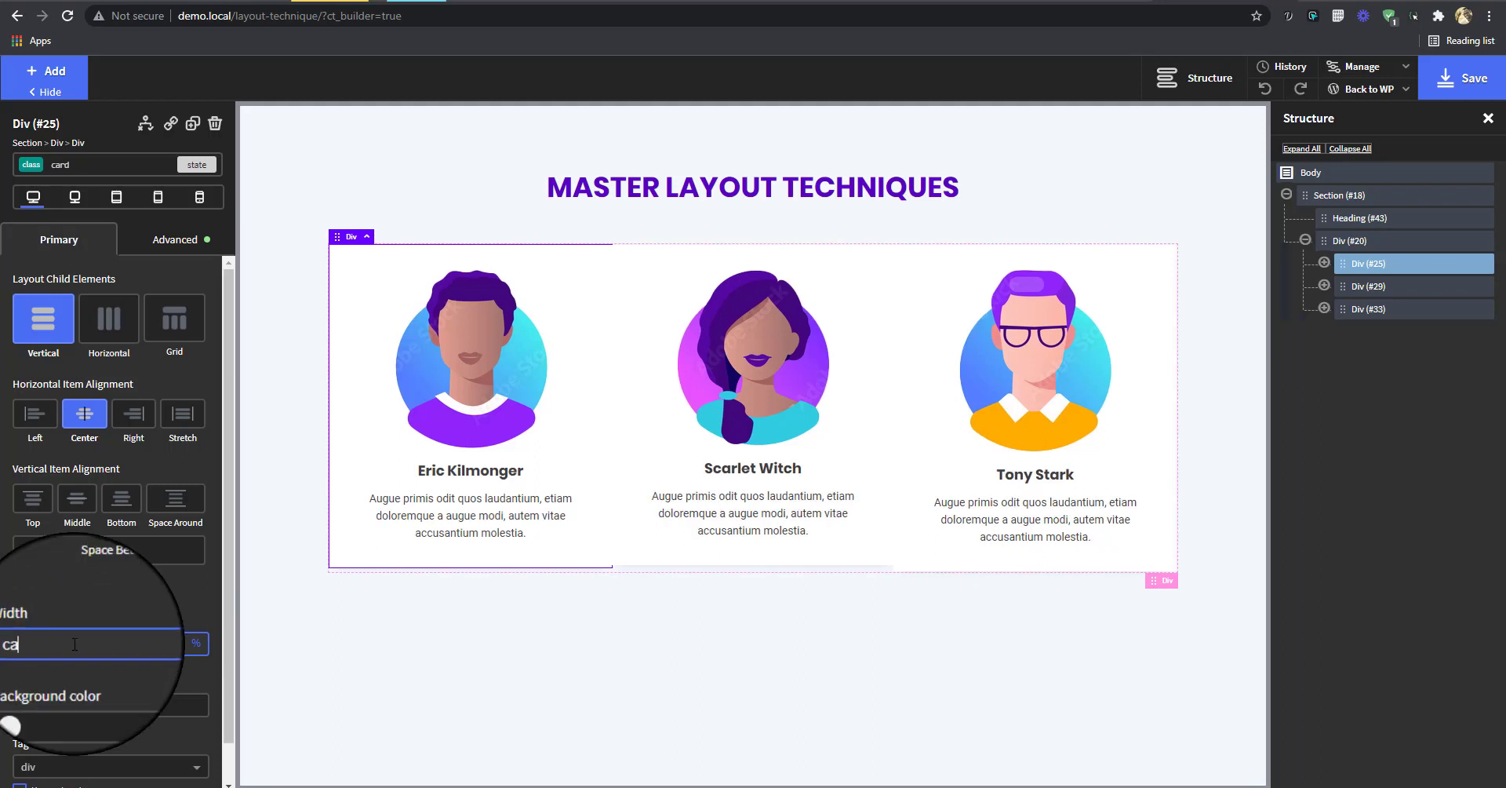
mouse_move(196, 644)
click(206, 728)
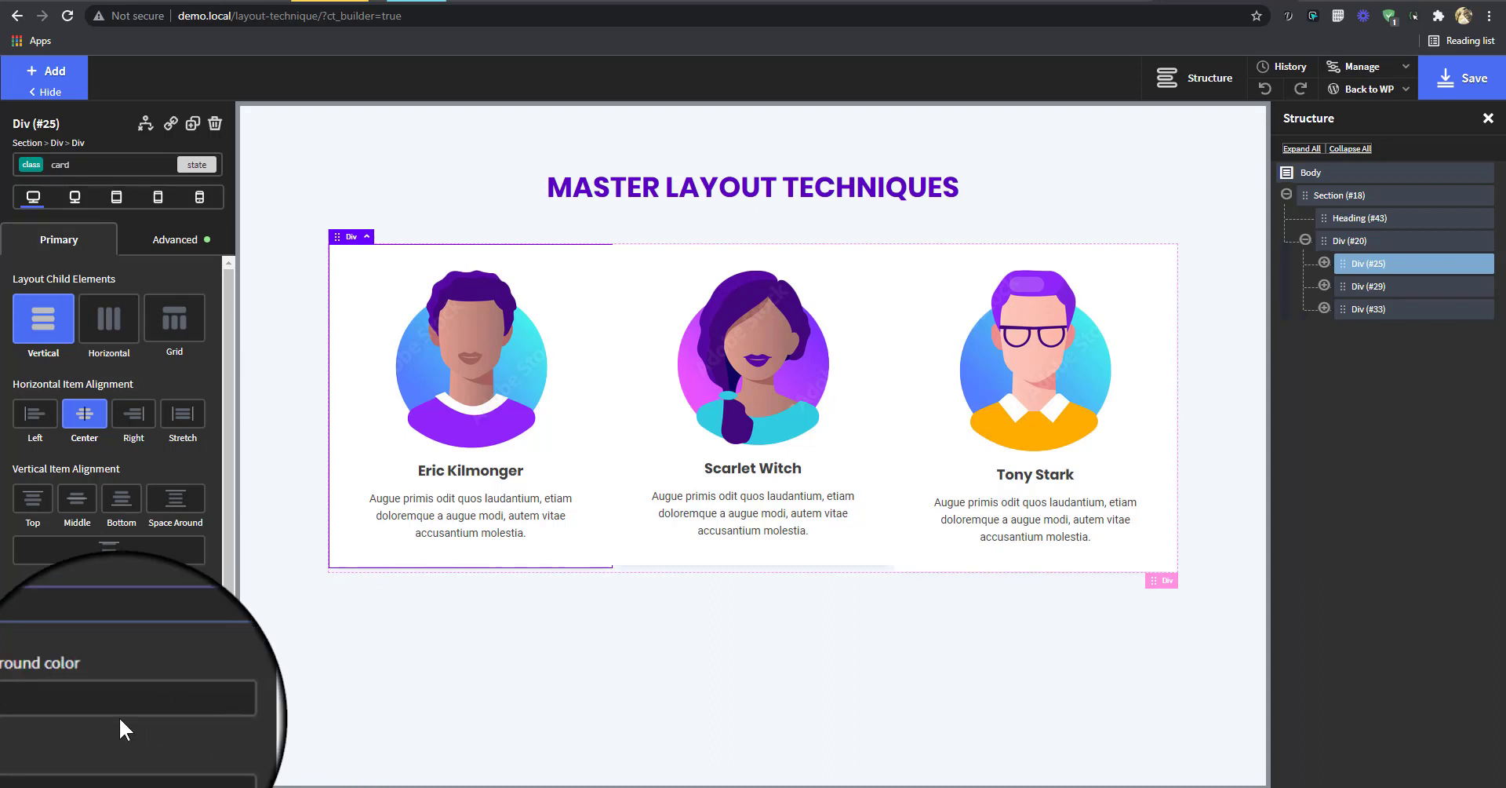
double_click(59, 643)
text(calc)
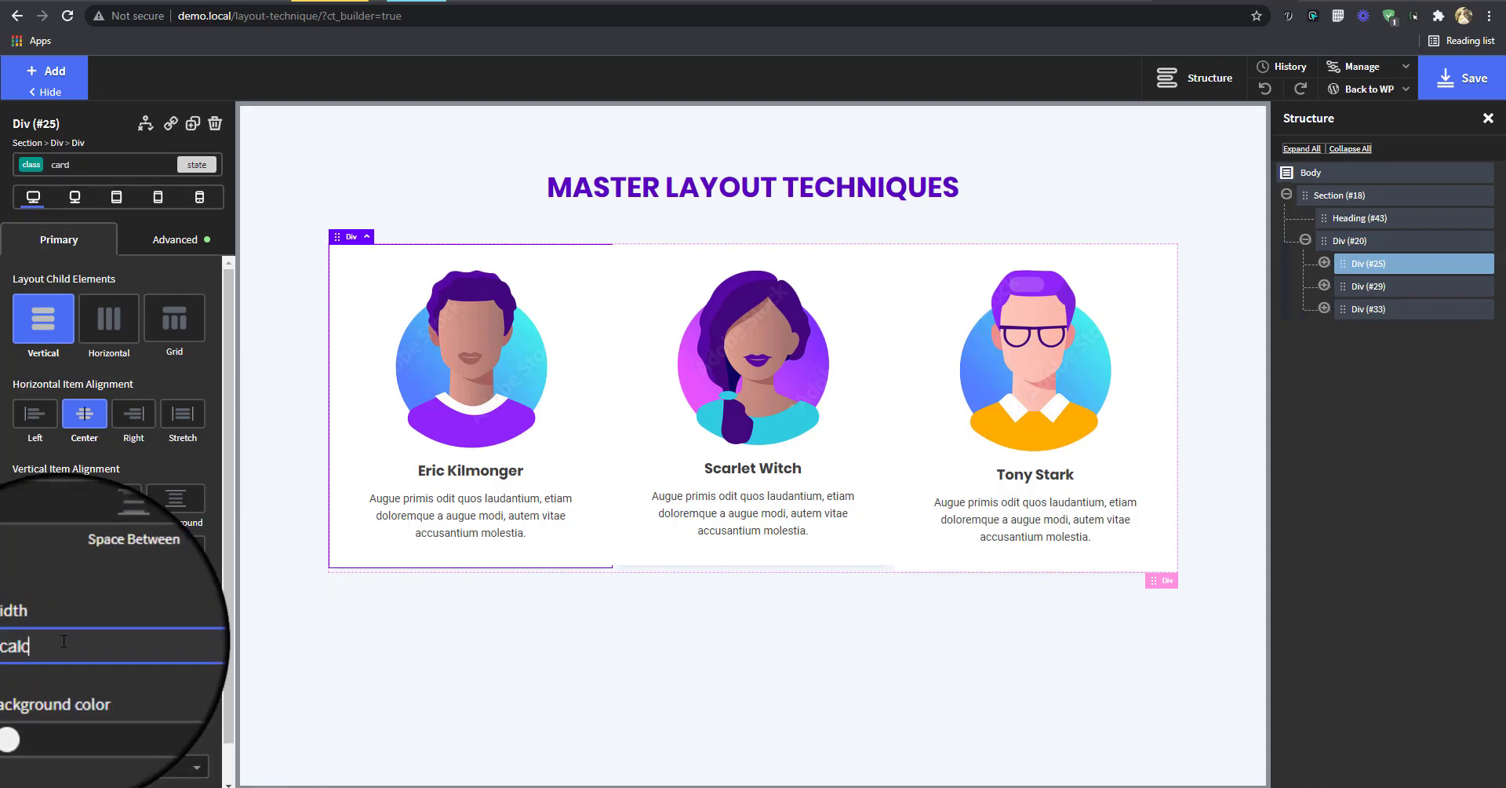
text((33% -)
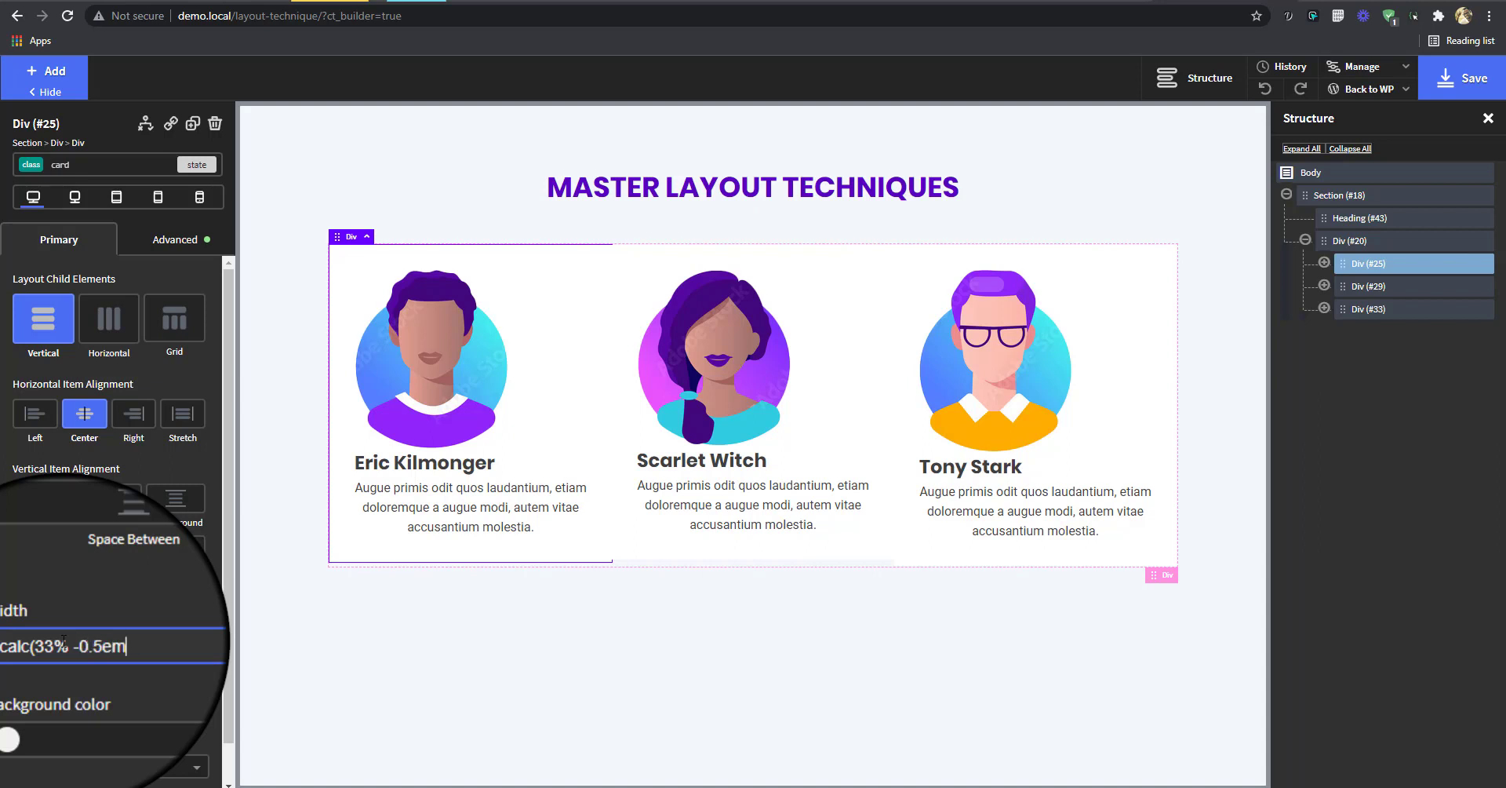
text())
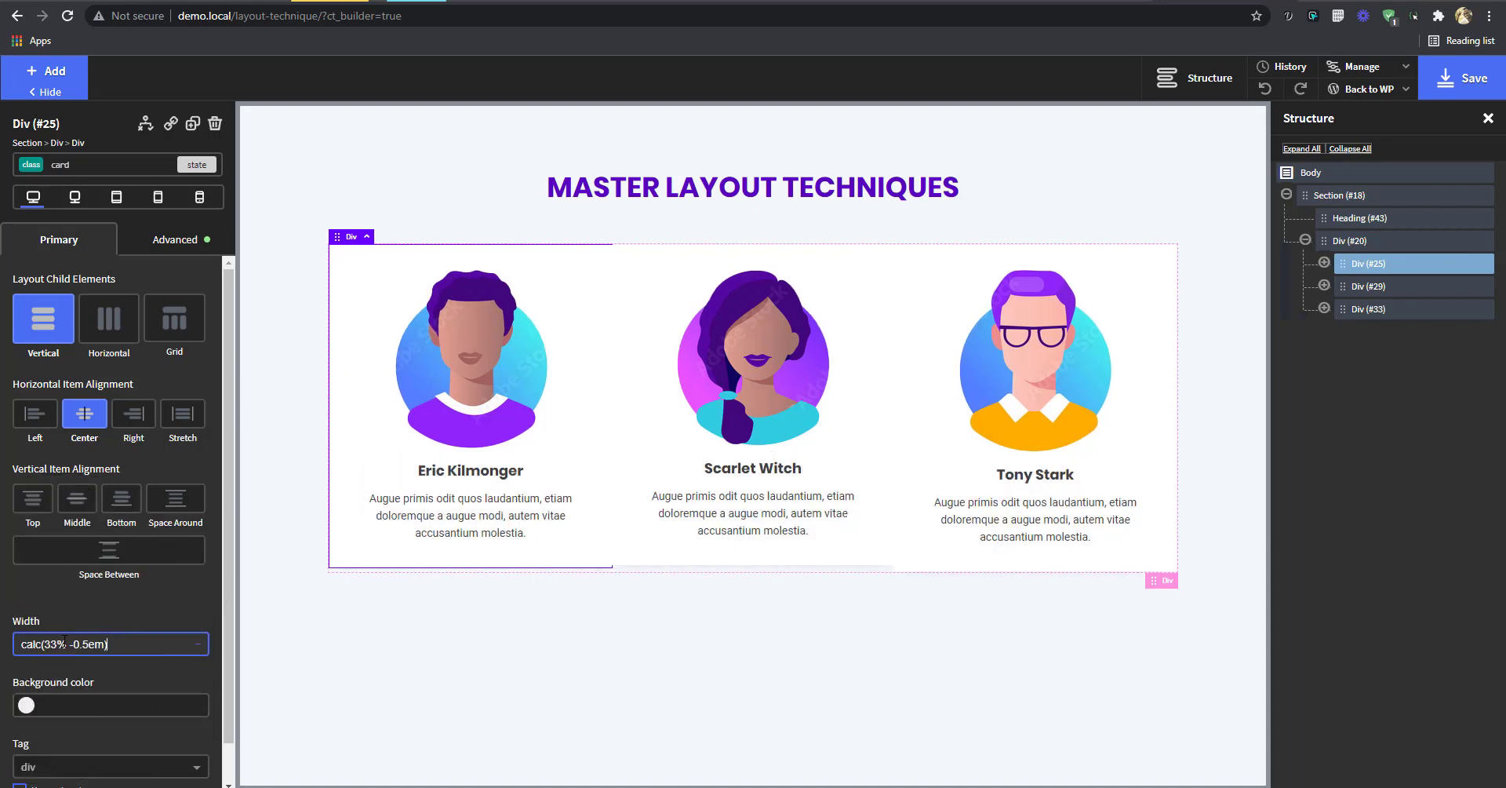
- Set the horizontal item alignment of the container Div (#20) to Space Between after trying Space Around
click(1363, 239)
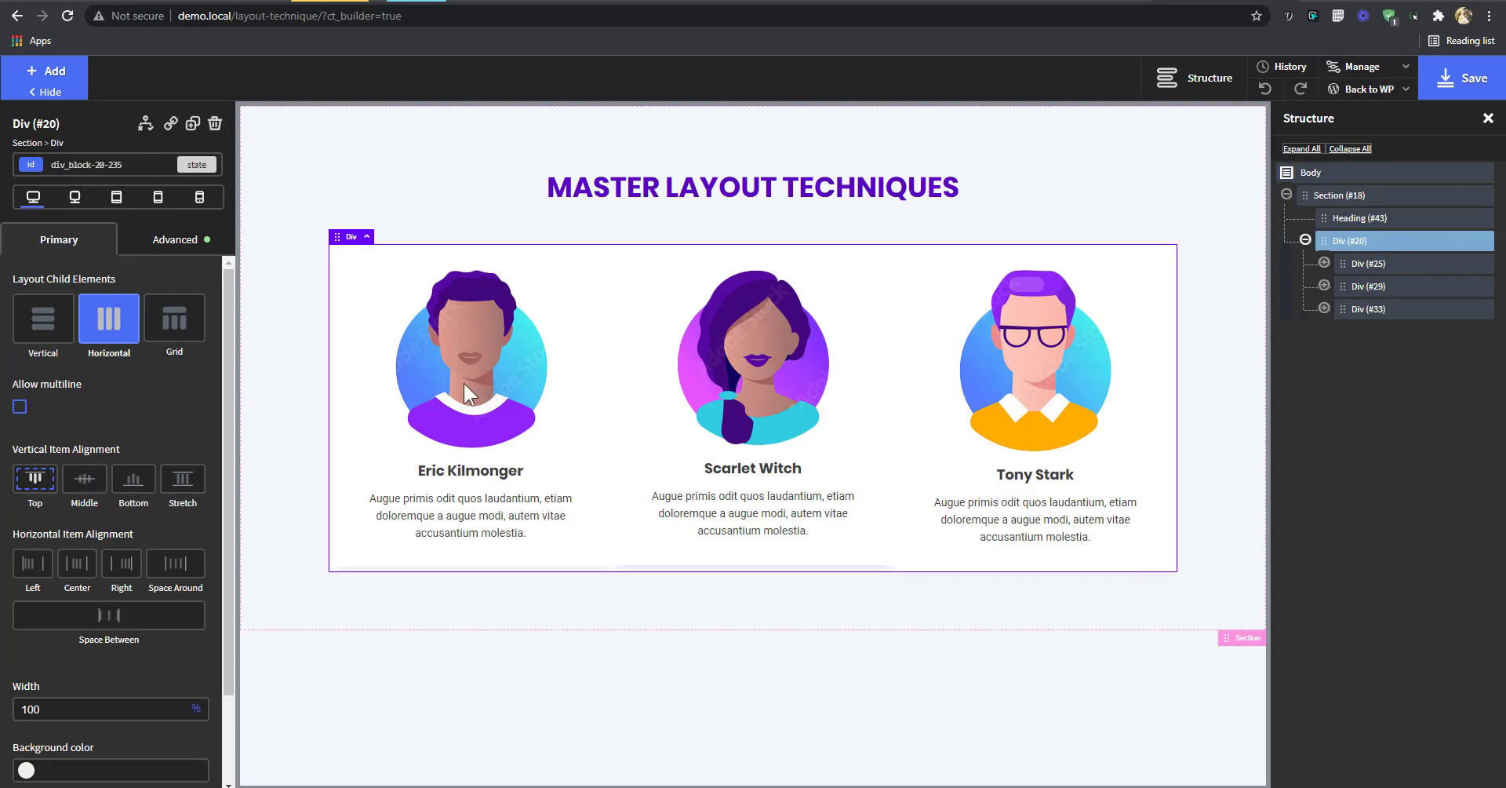
click(157, 616)
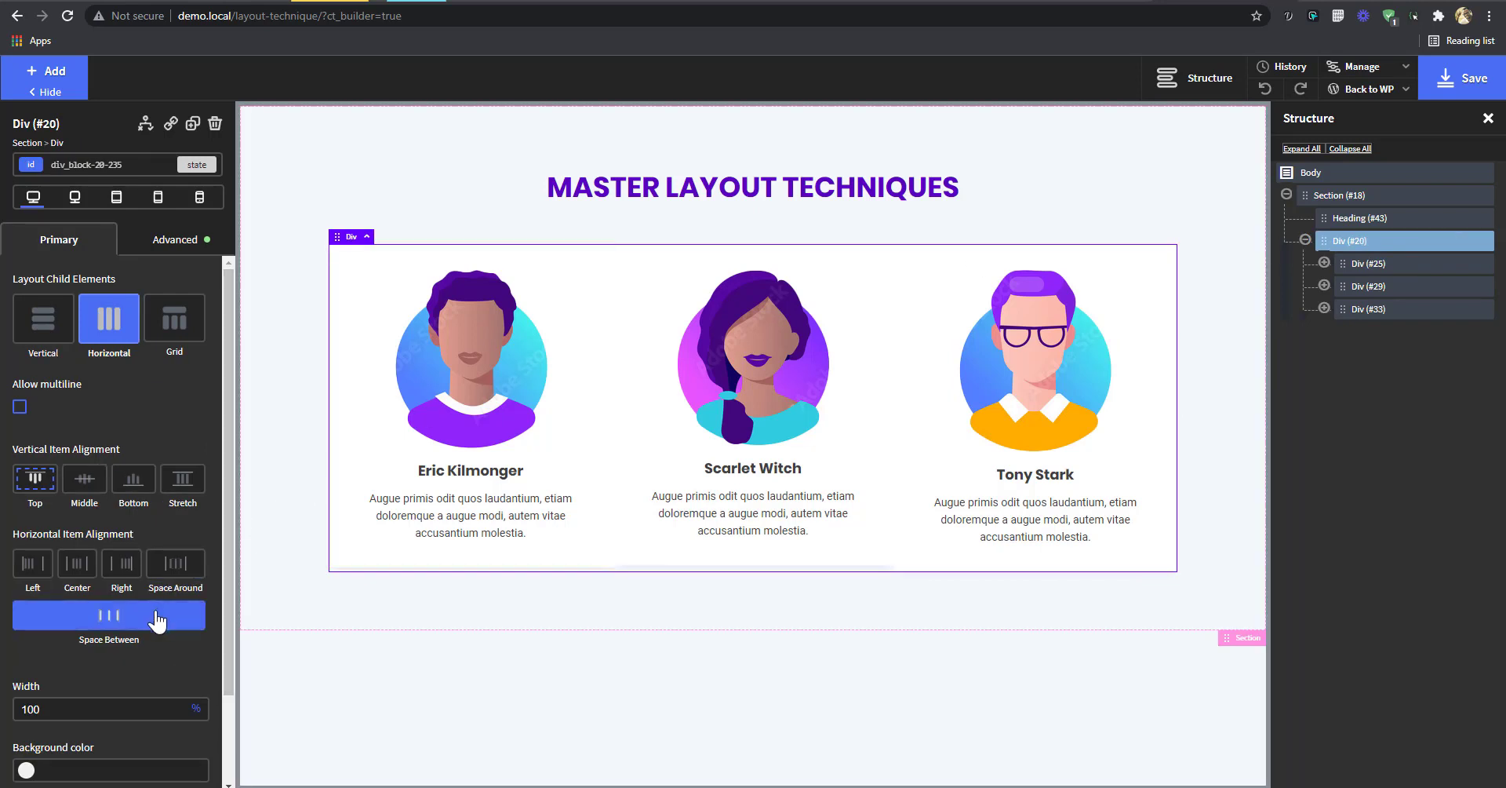
click(183, 565)
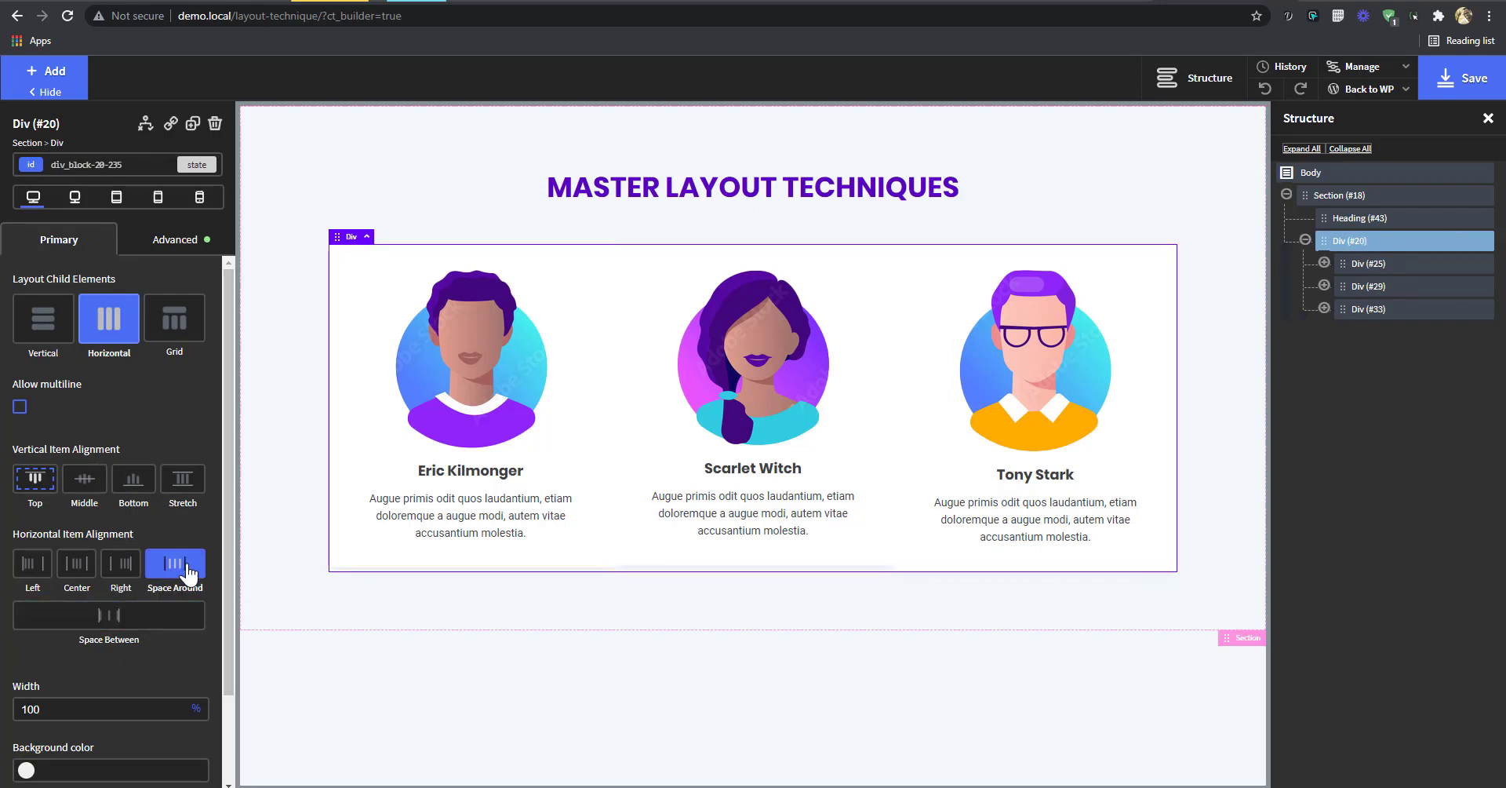
click(174, 625)
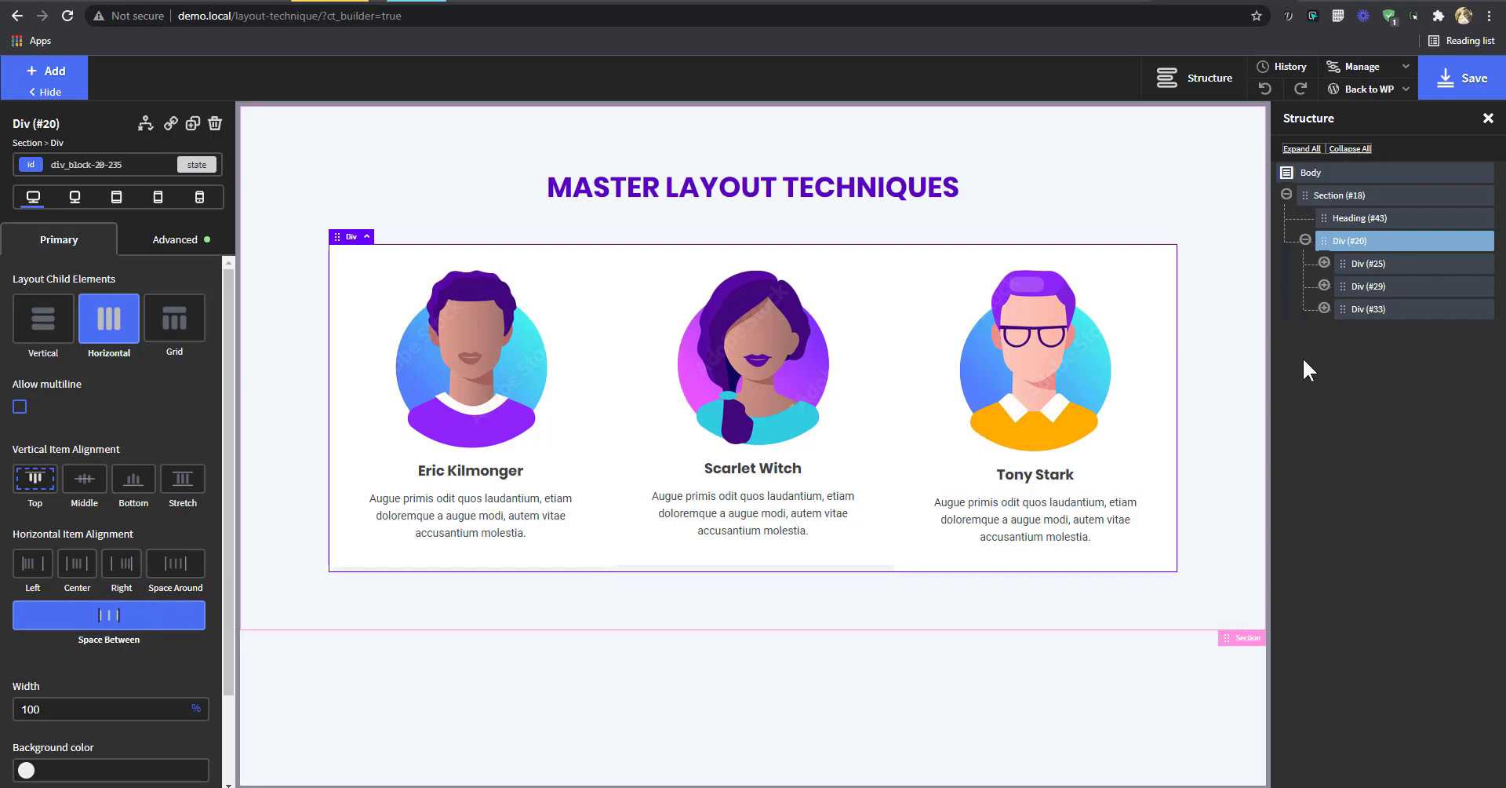
- Correct the card class width to calc(33% - 0.5em), with a space after the minus sign
click(1363, 264)
triple_click(69, 638)
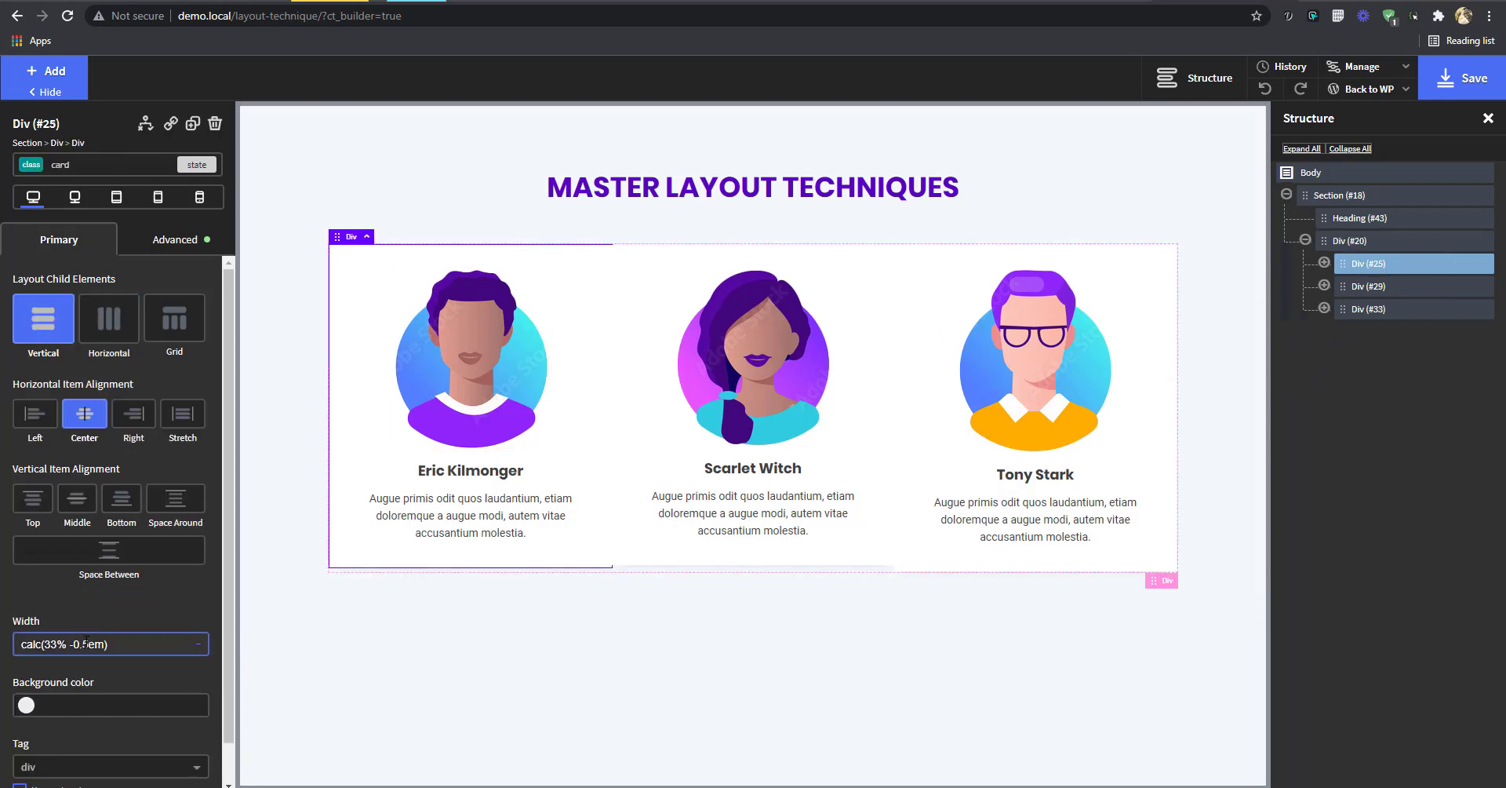
click(78, 643)
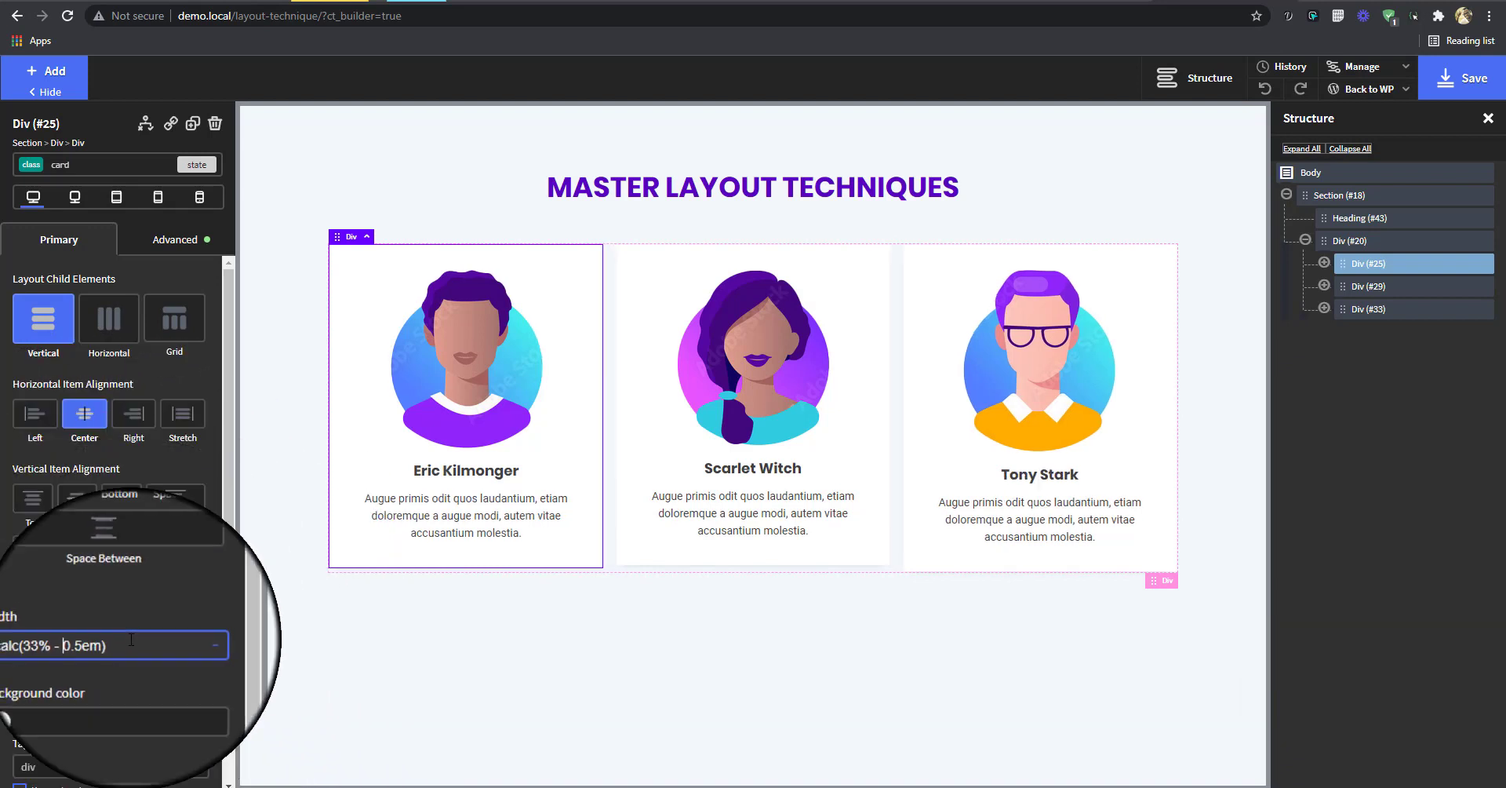
triple_click(69, 647)
click(77, 646)
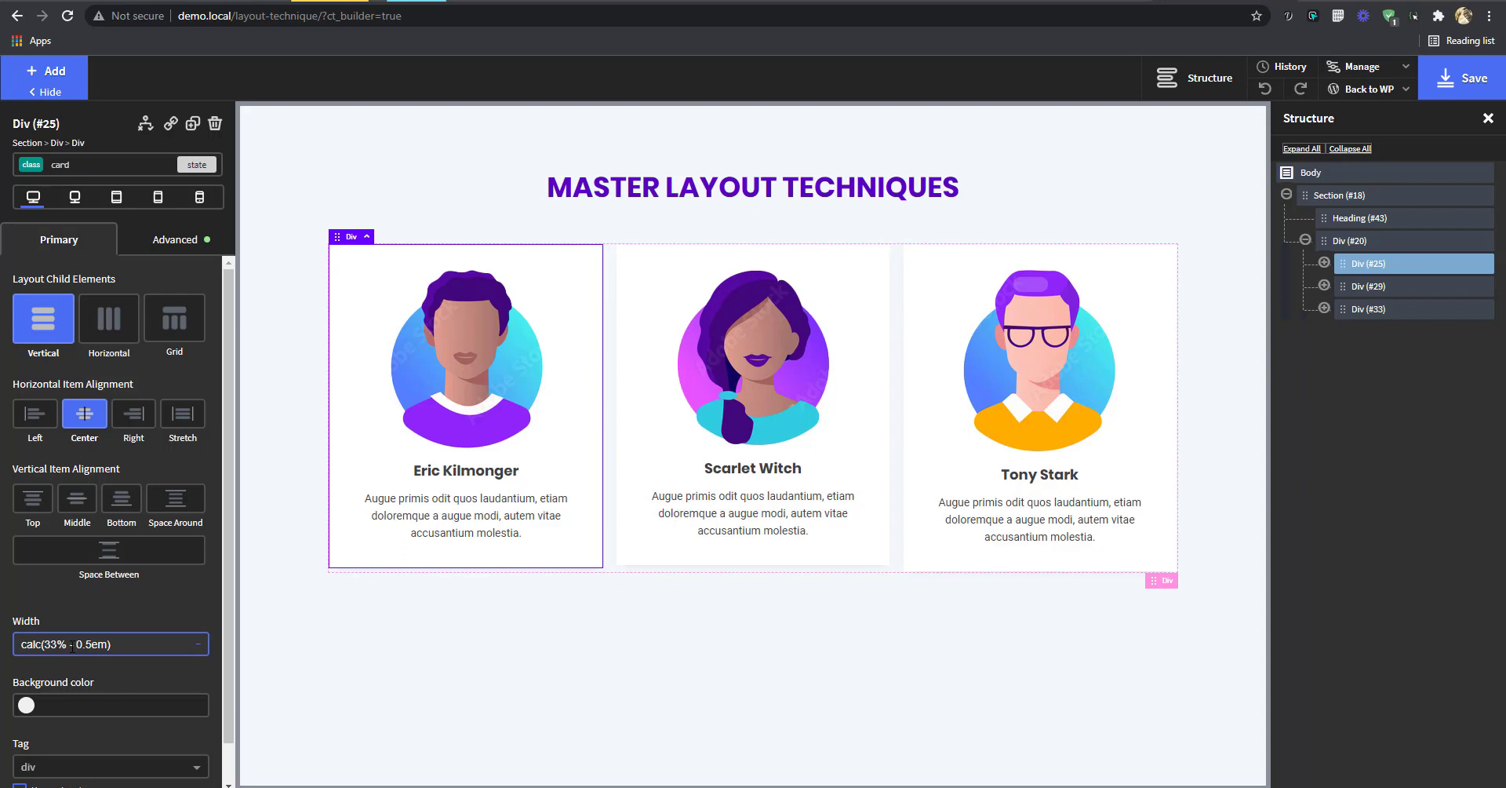
triple_click(70, 644)
click(77, 646)
key(BackSpace)
triple_click(131, 648)
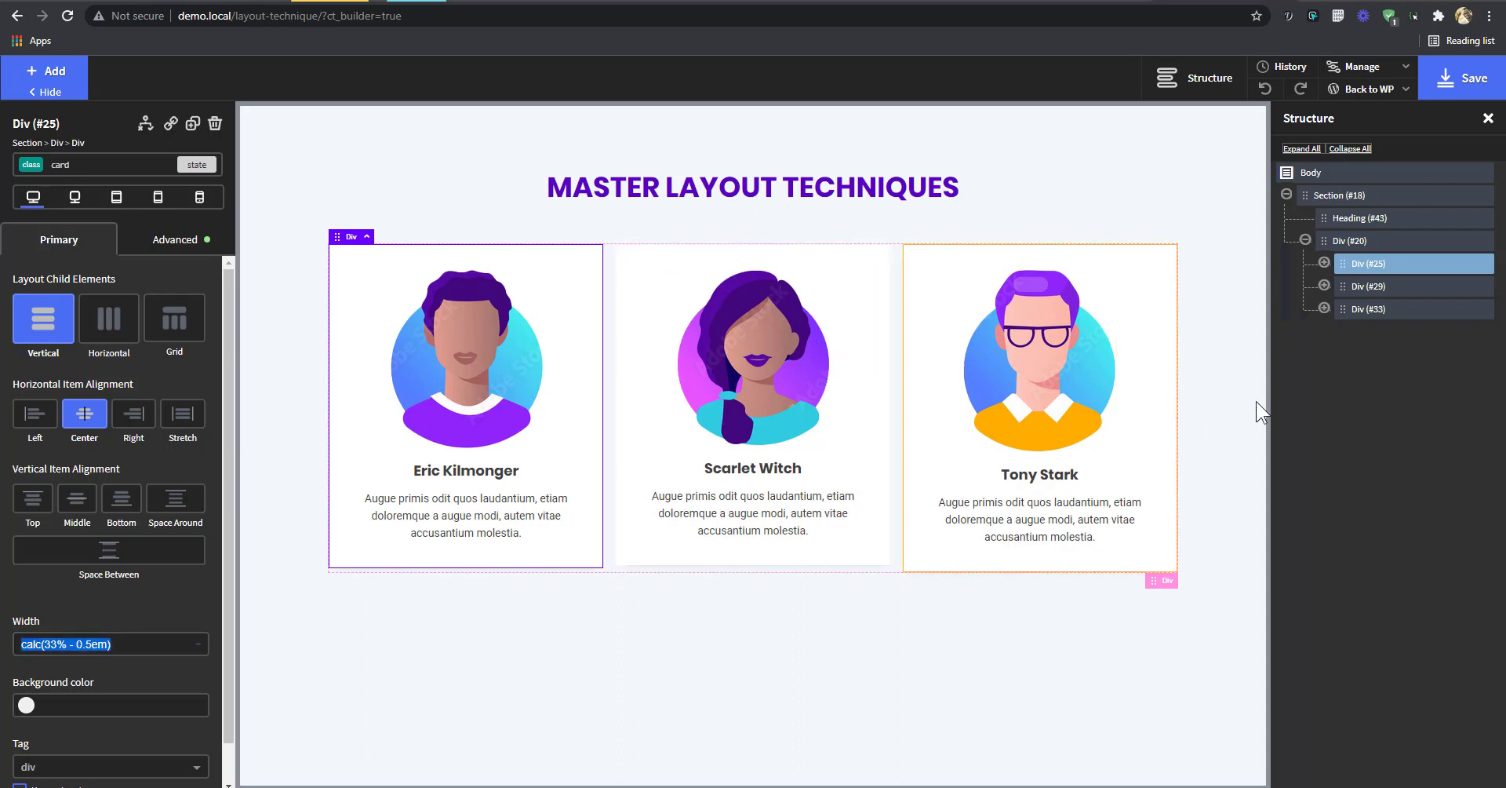
- Clear the calc expression from the card class width and set the width to 33.3%
click(1354, 241)
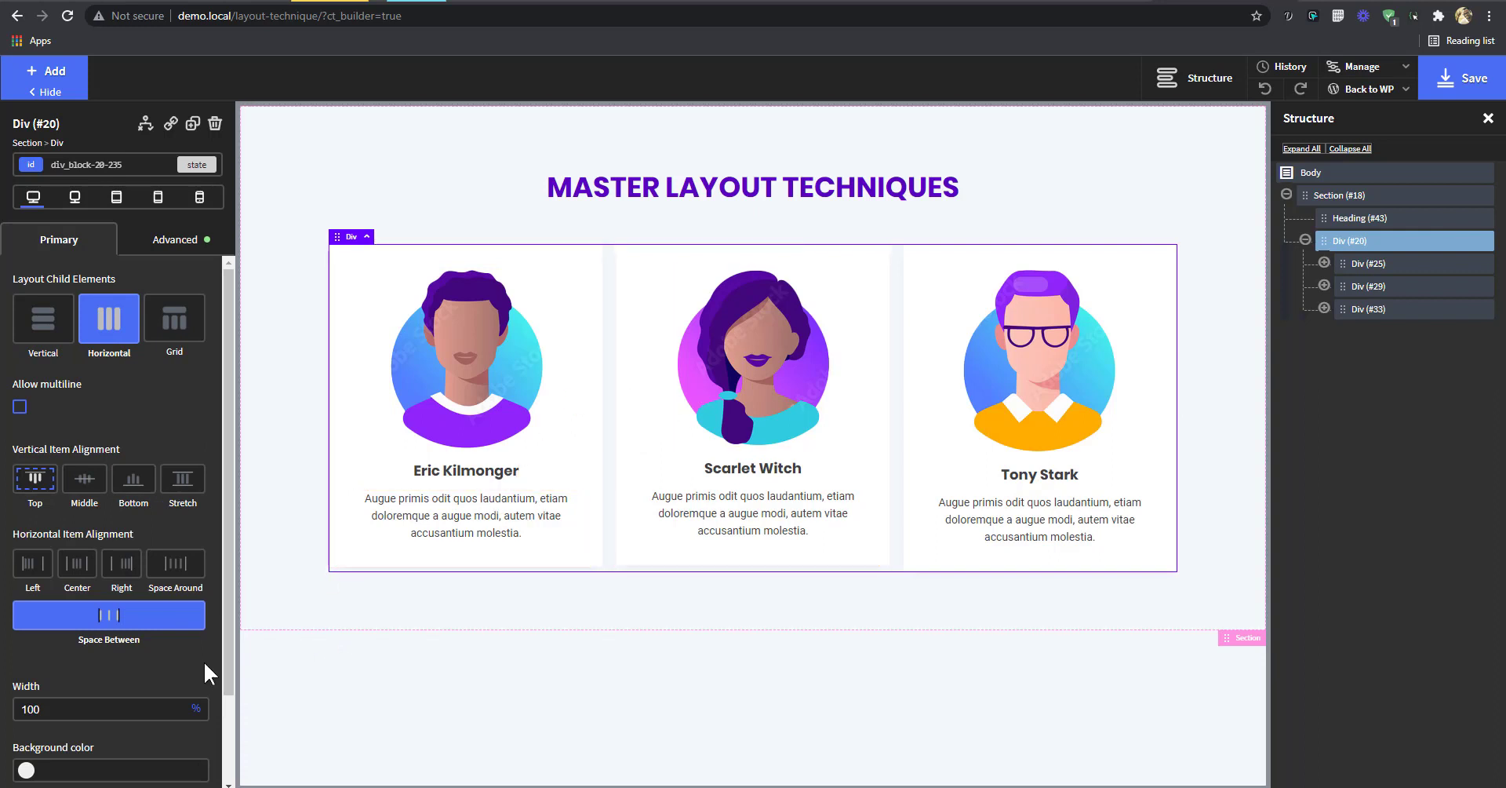
click(1362, 261)
triple_click(140, 643)
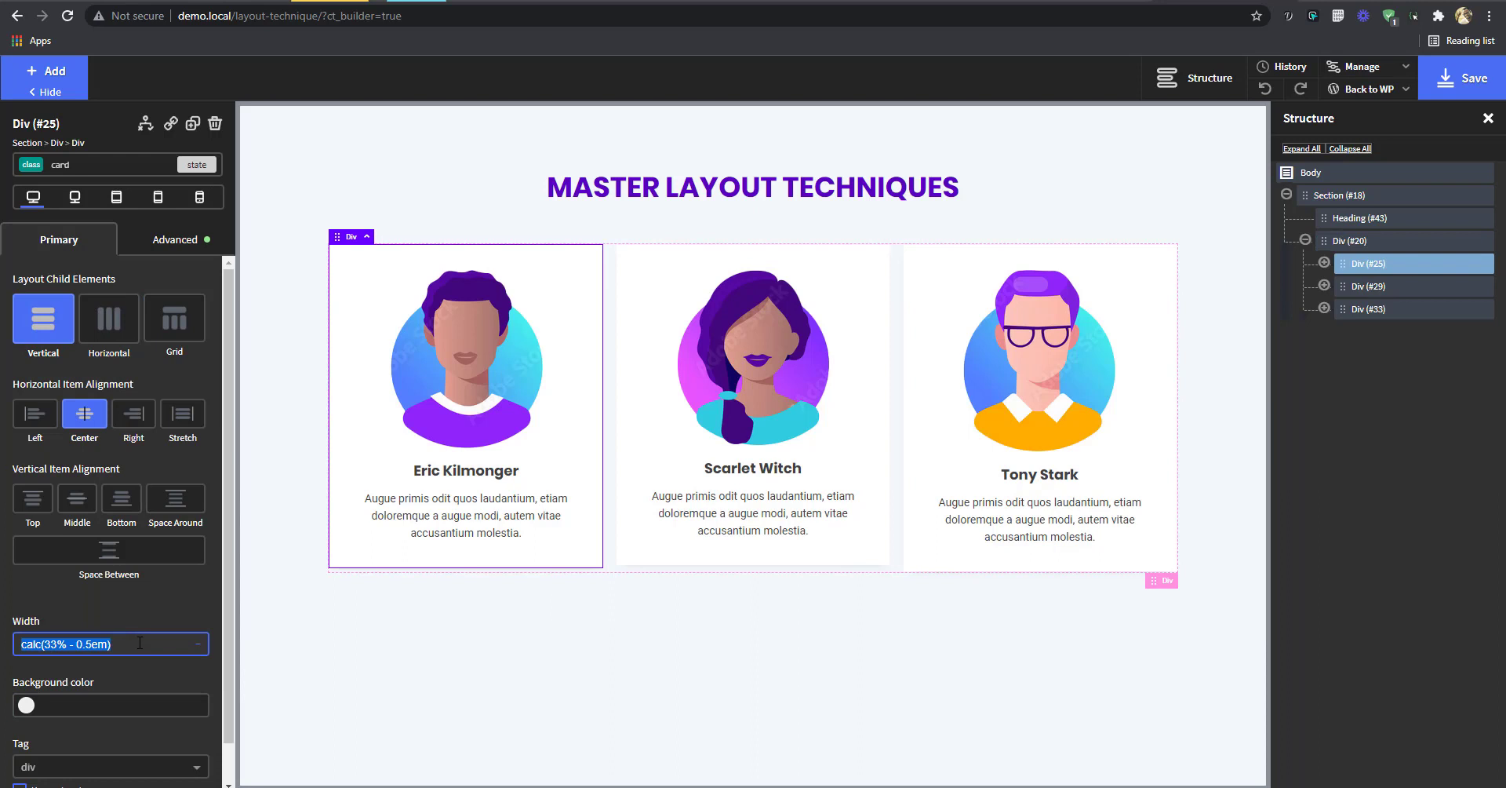
key(BackSpace)
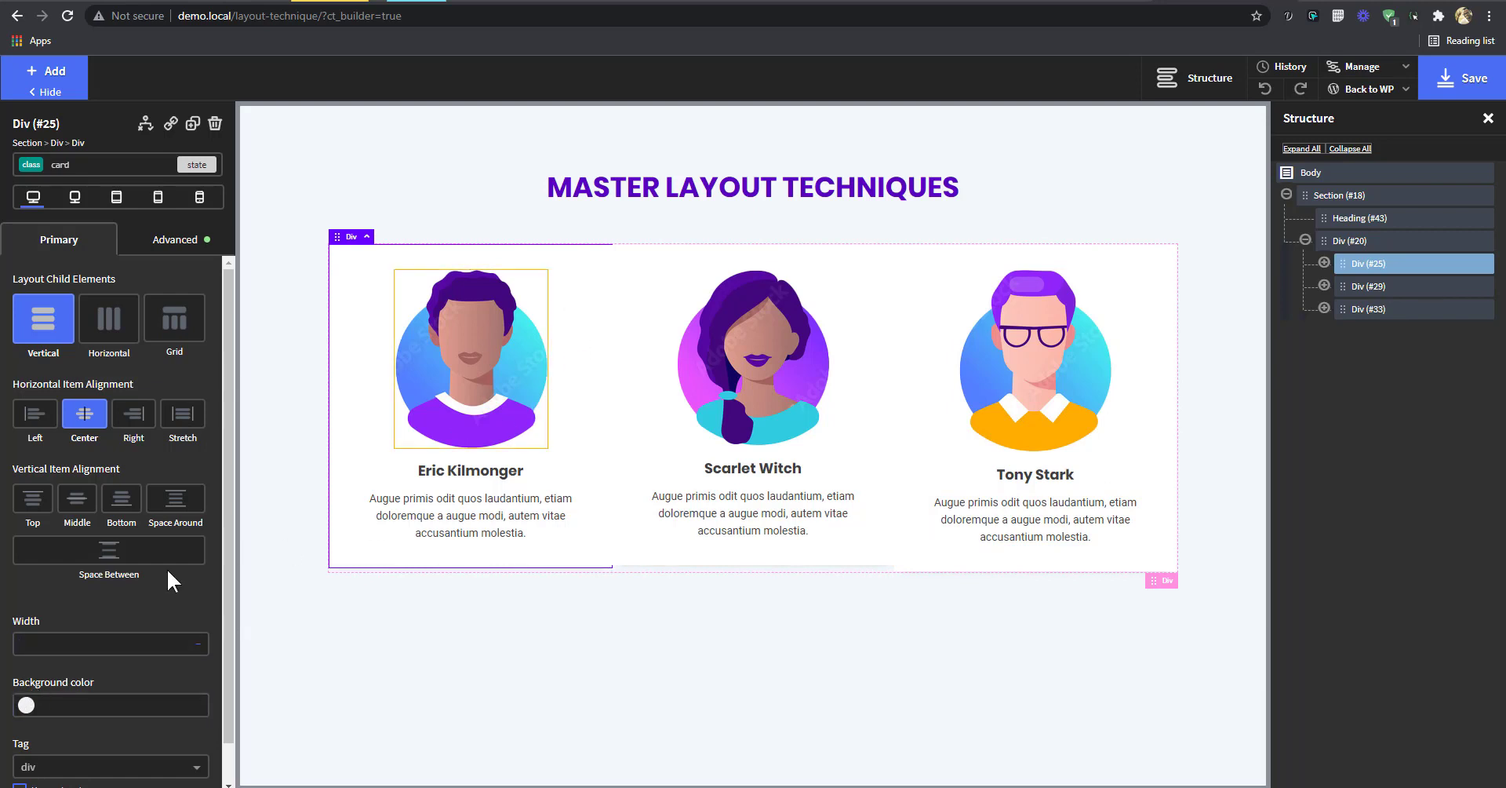
click(142, 644)
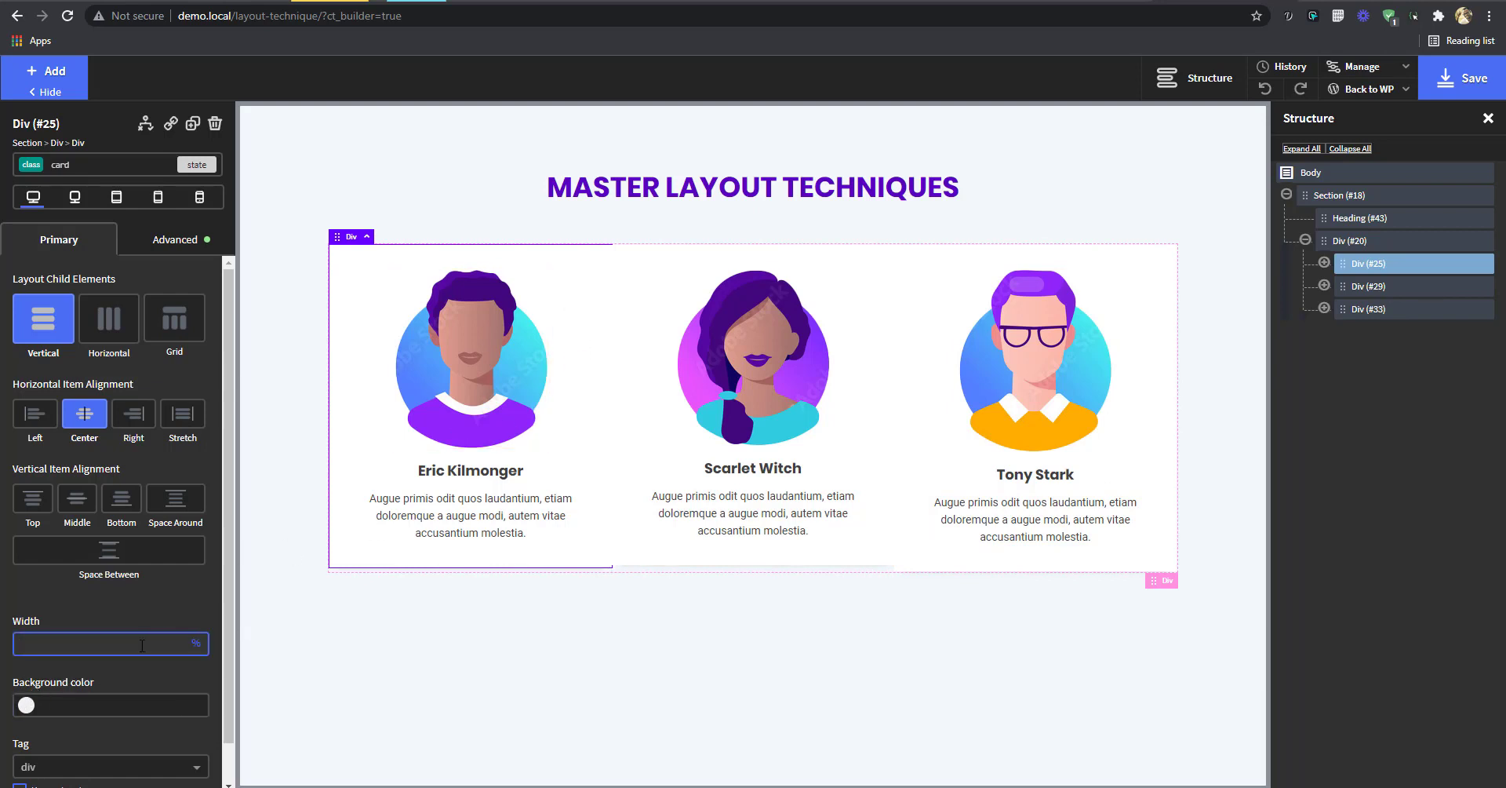
text(33.3)
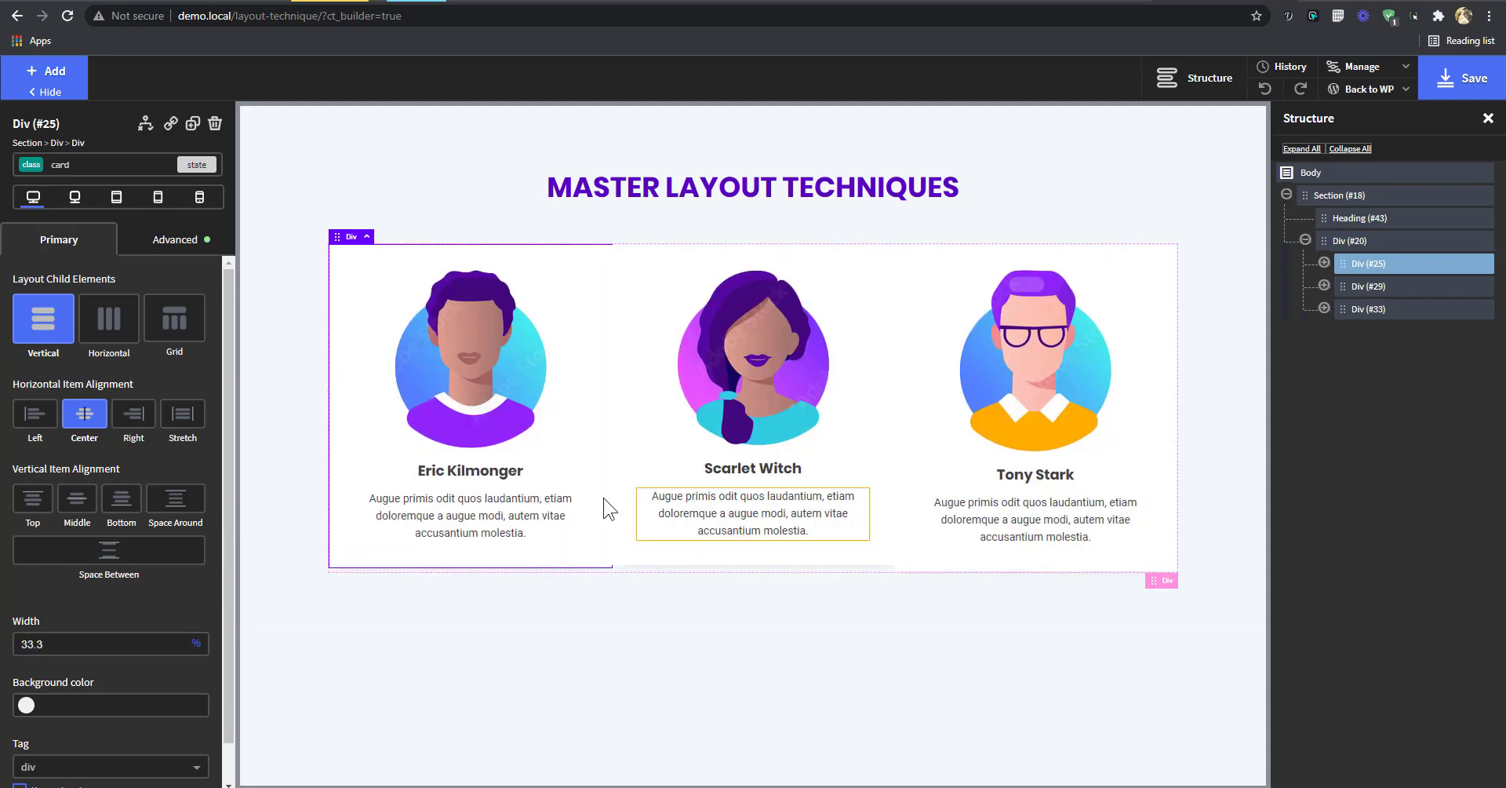
- Hide the third card Div (#33) and clear the container Div's Space Between horizontal alignment
click(1143, 457)
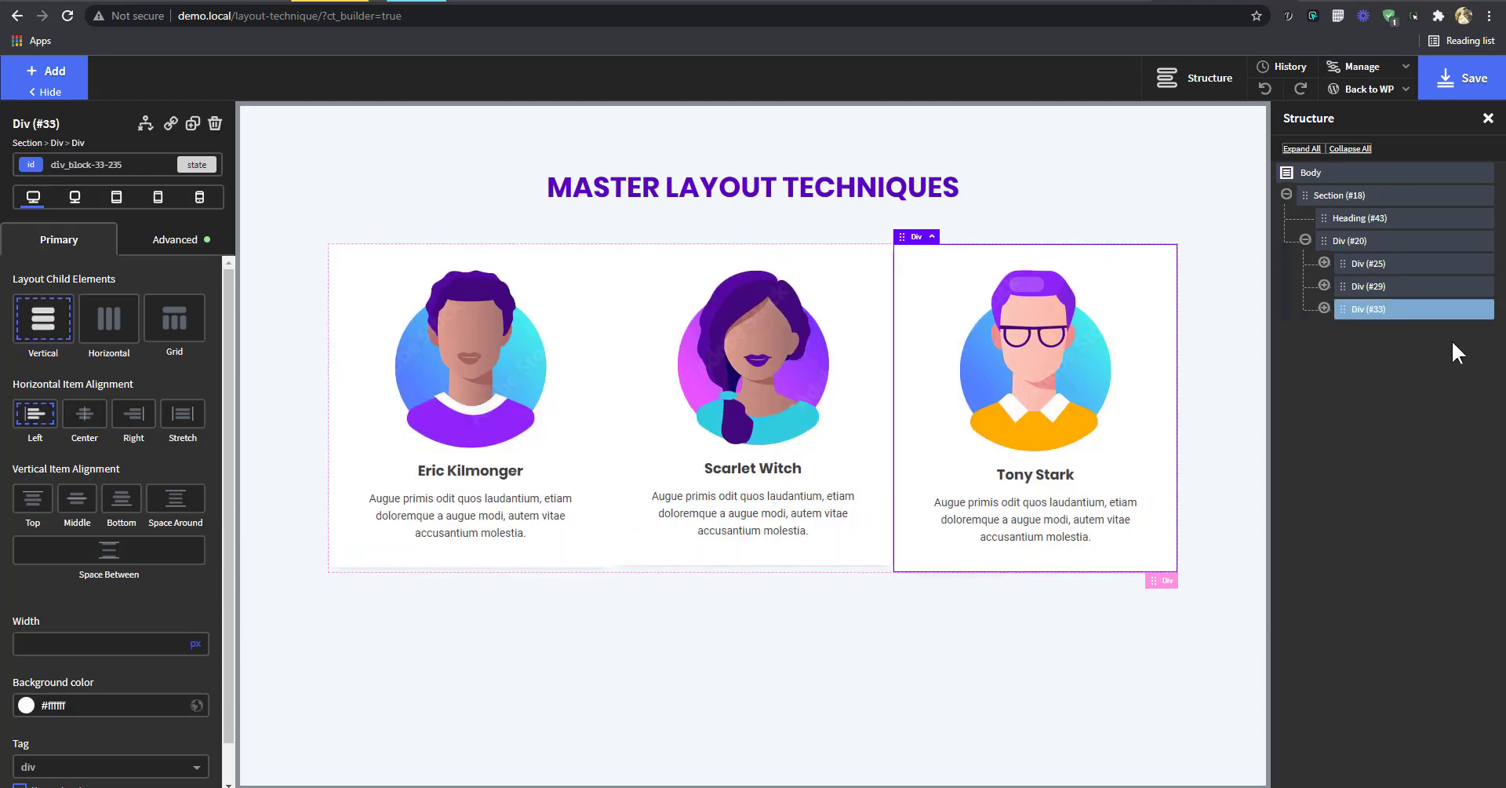
click(1458, 311)
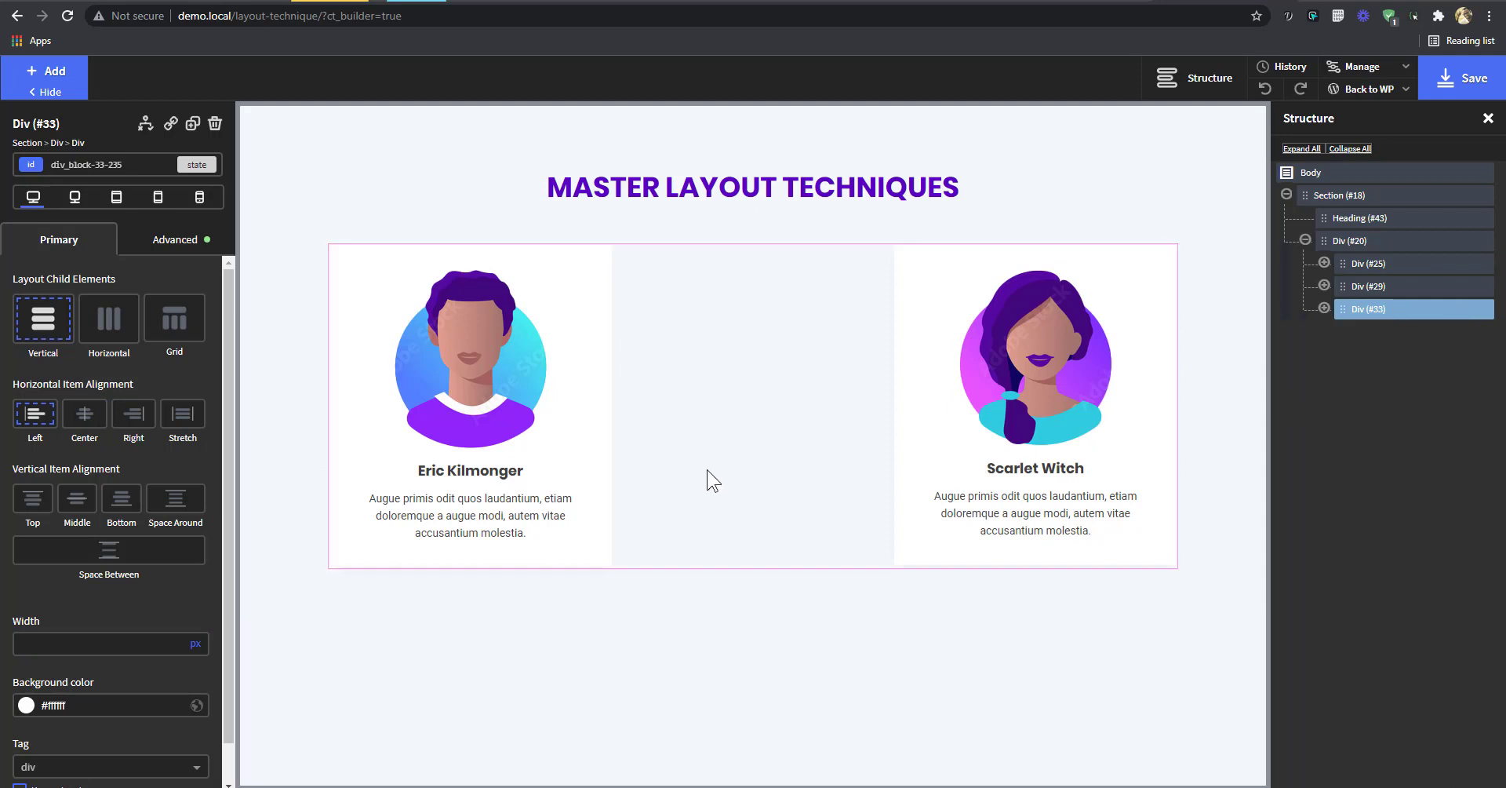
click(780, 417)
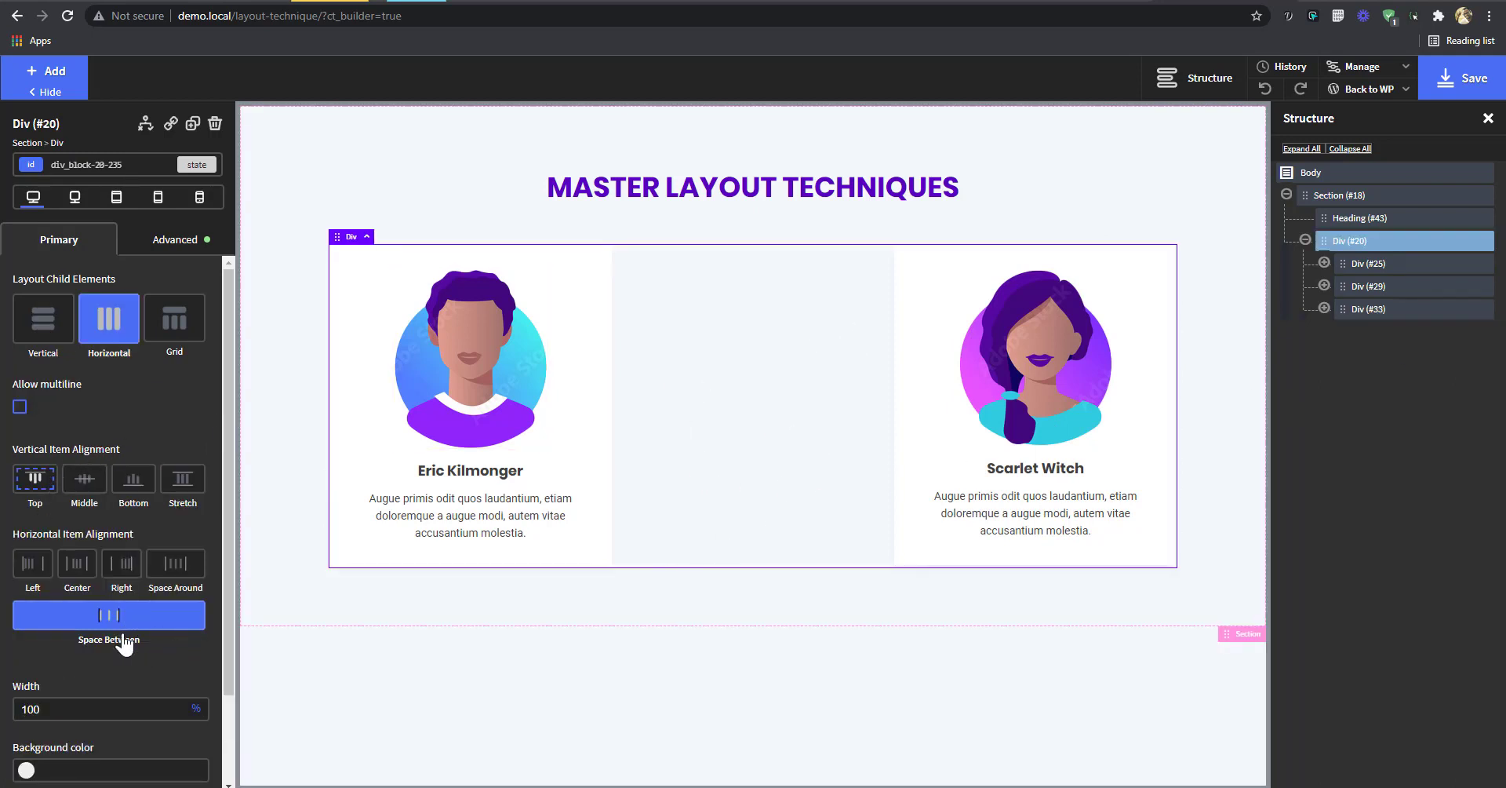
click(121, 563)
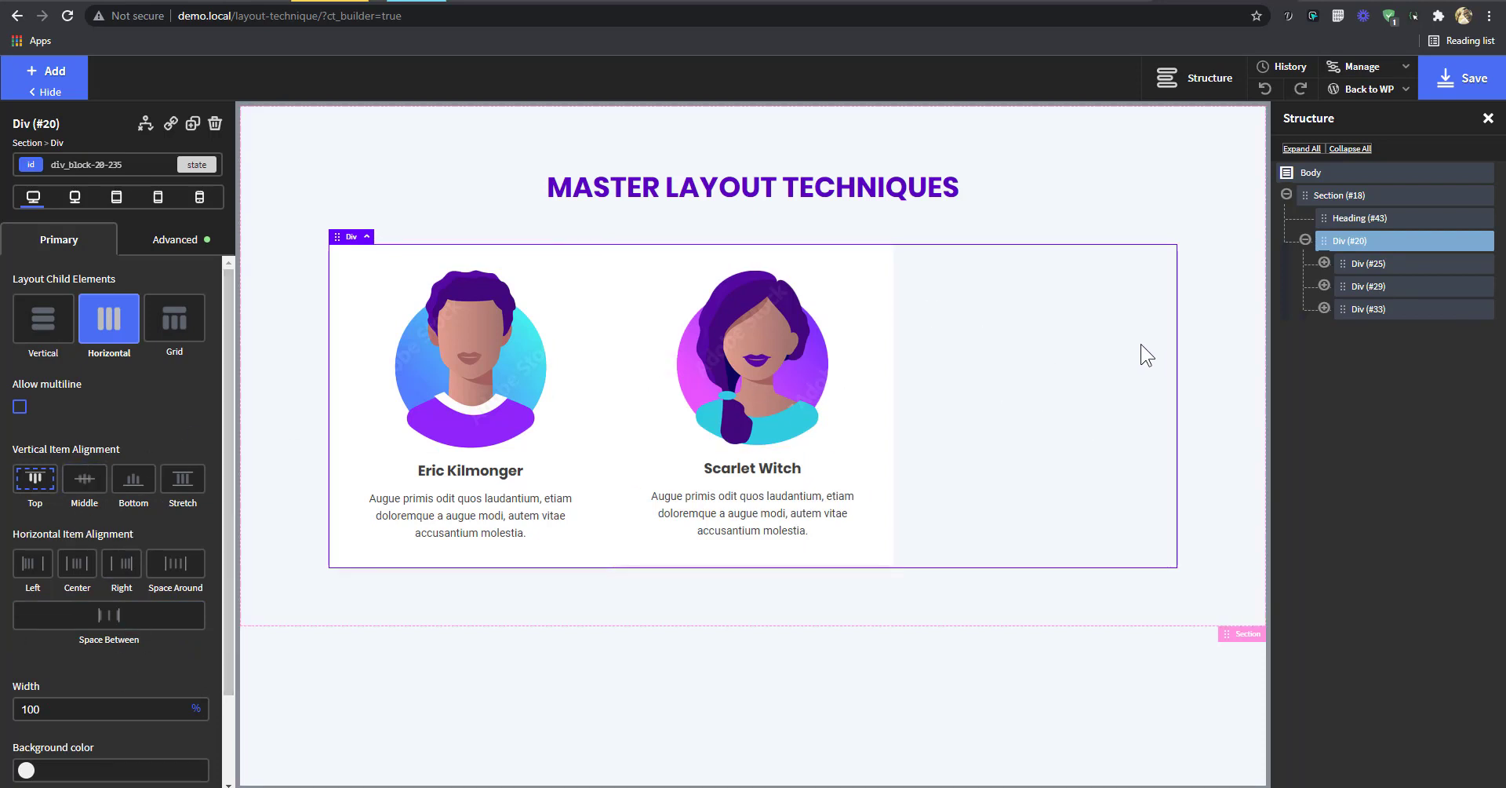
- Set the card class width to 100% through the second card Div (#29)
click(889, 349)
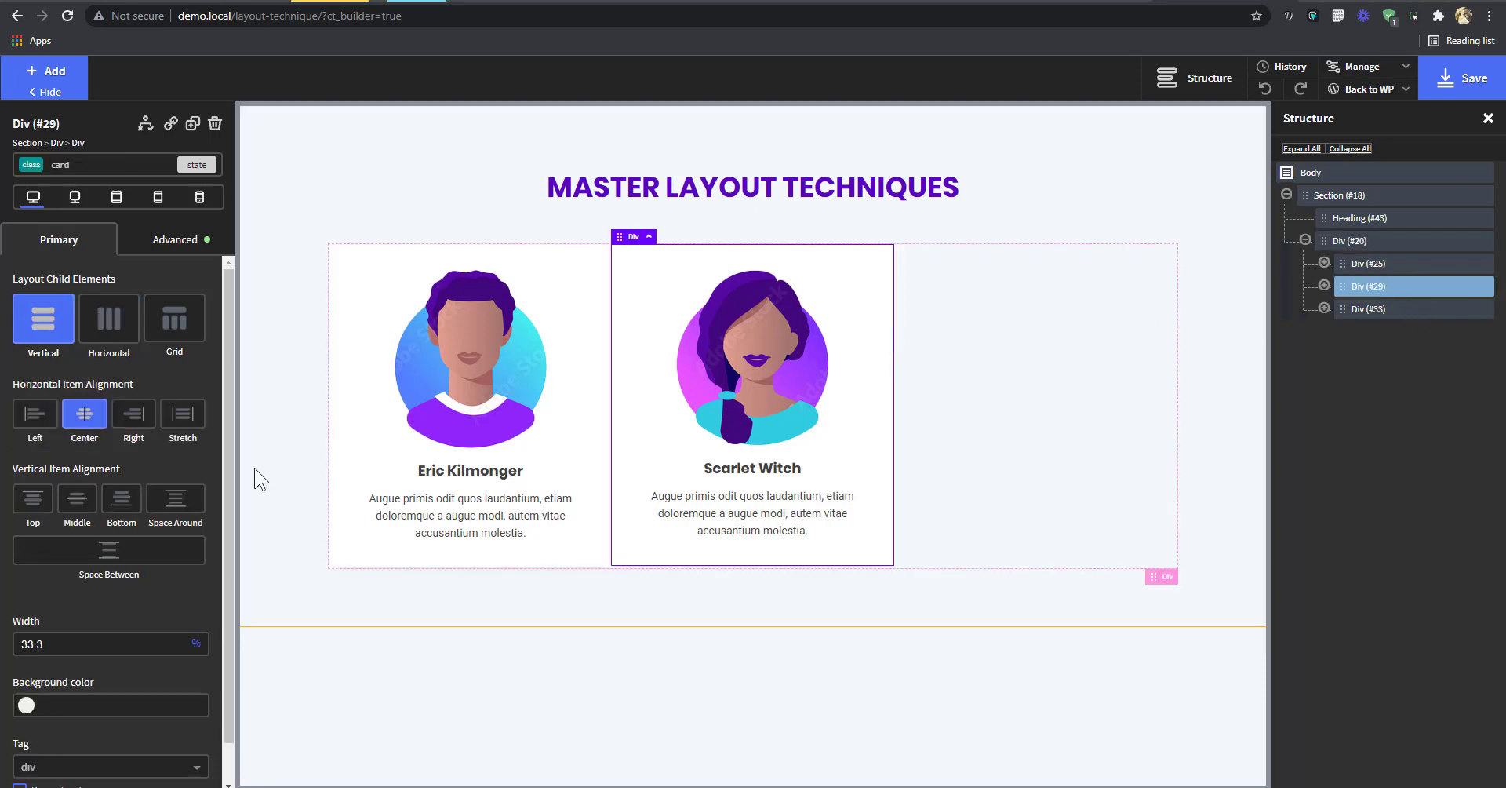
click(70, 653)
double_click(76, 646)
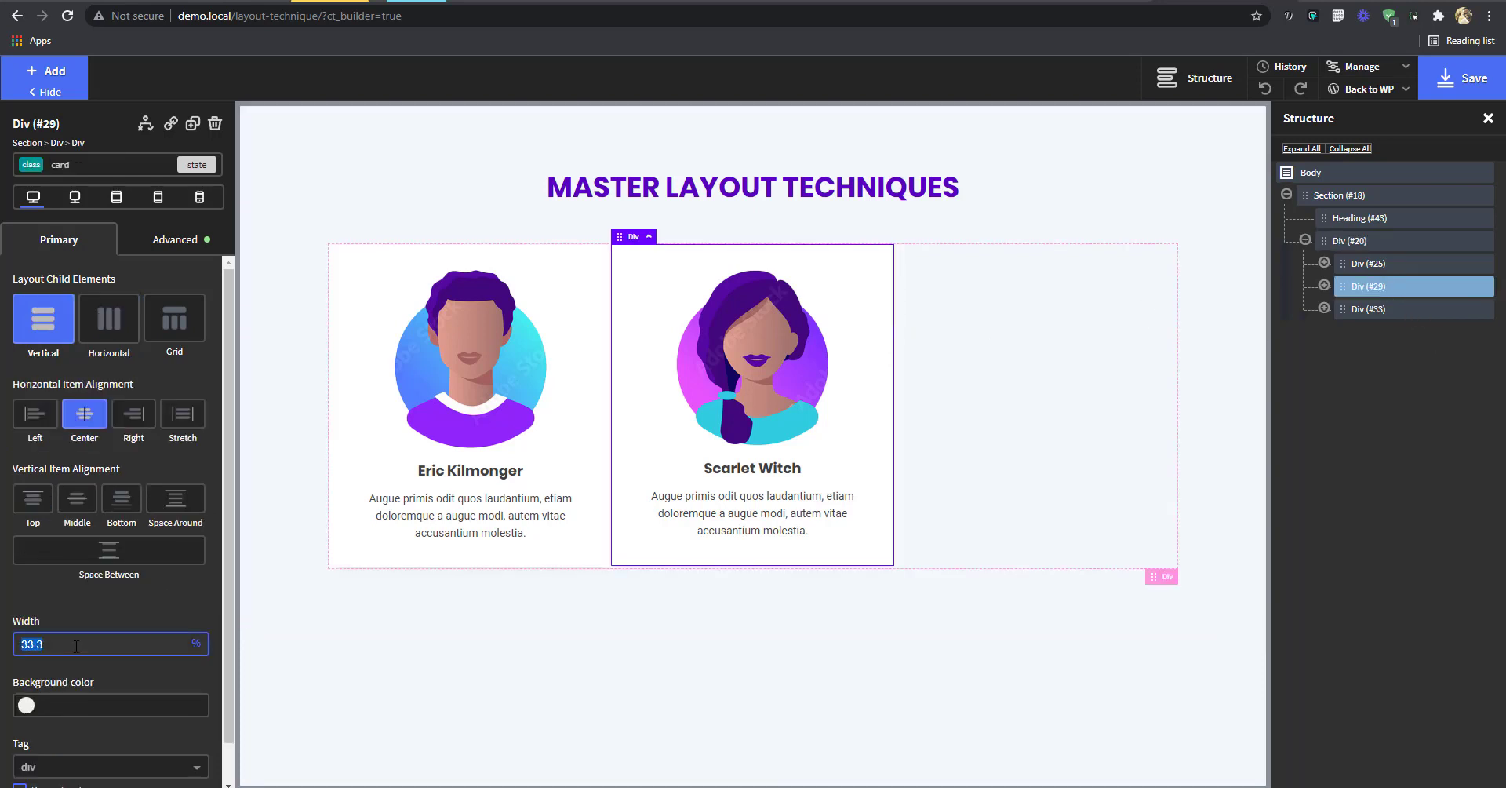
key(BackSpace)
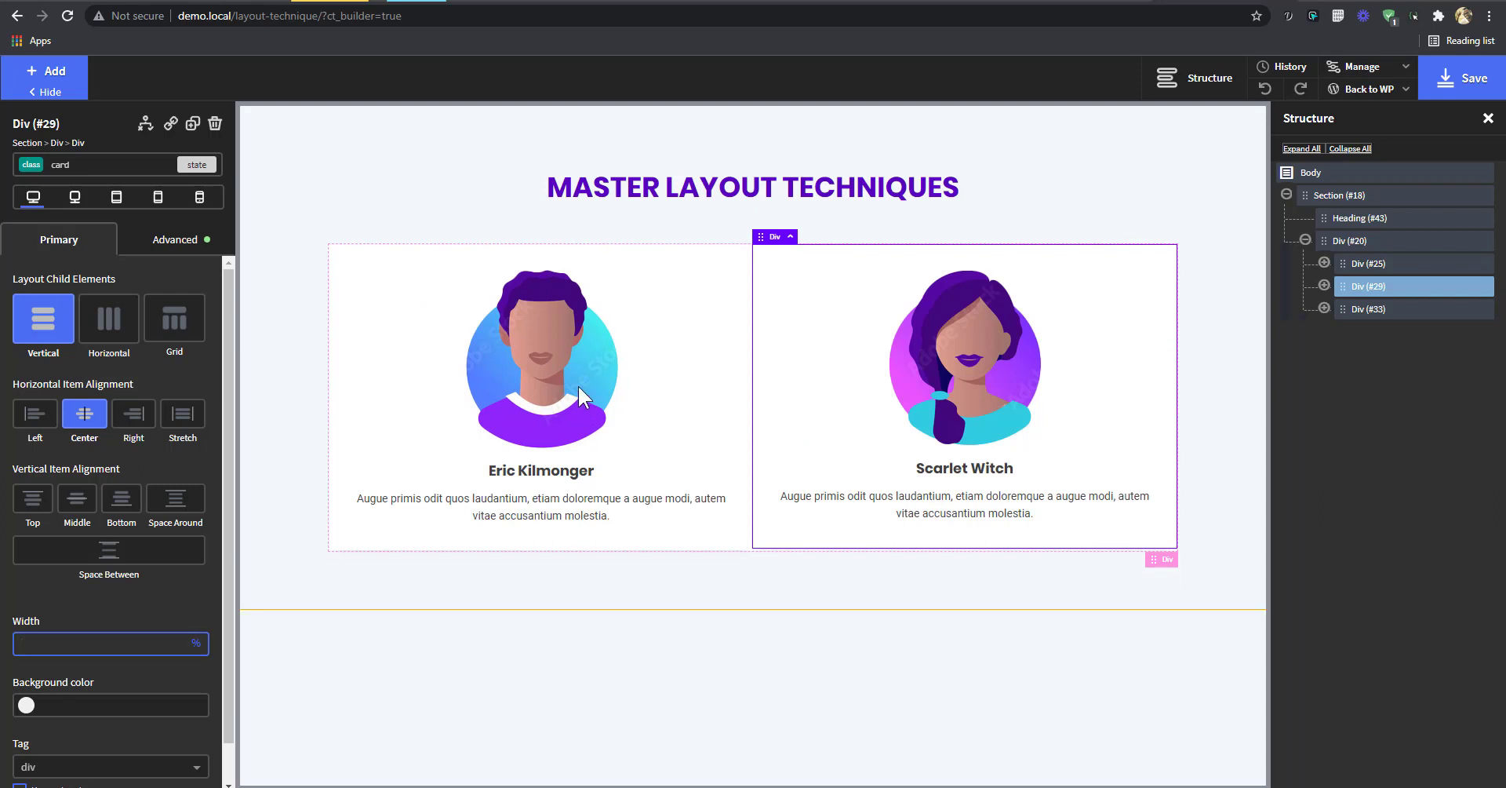
text(100)
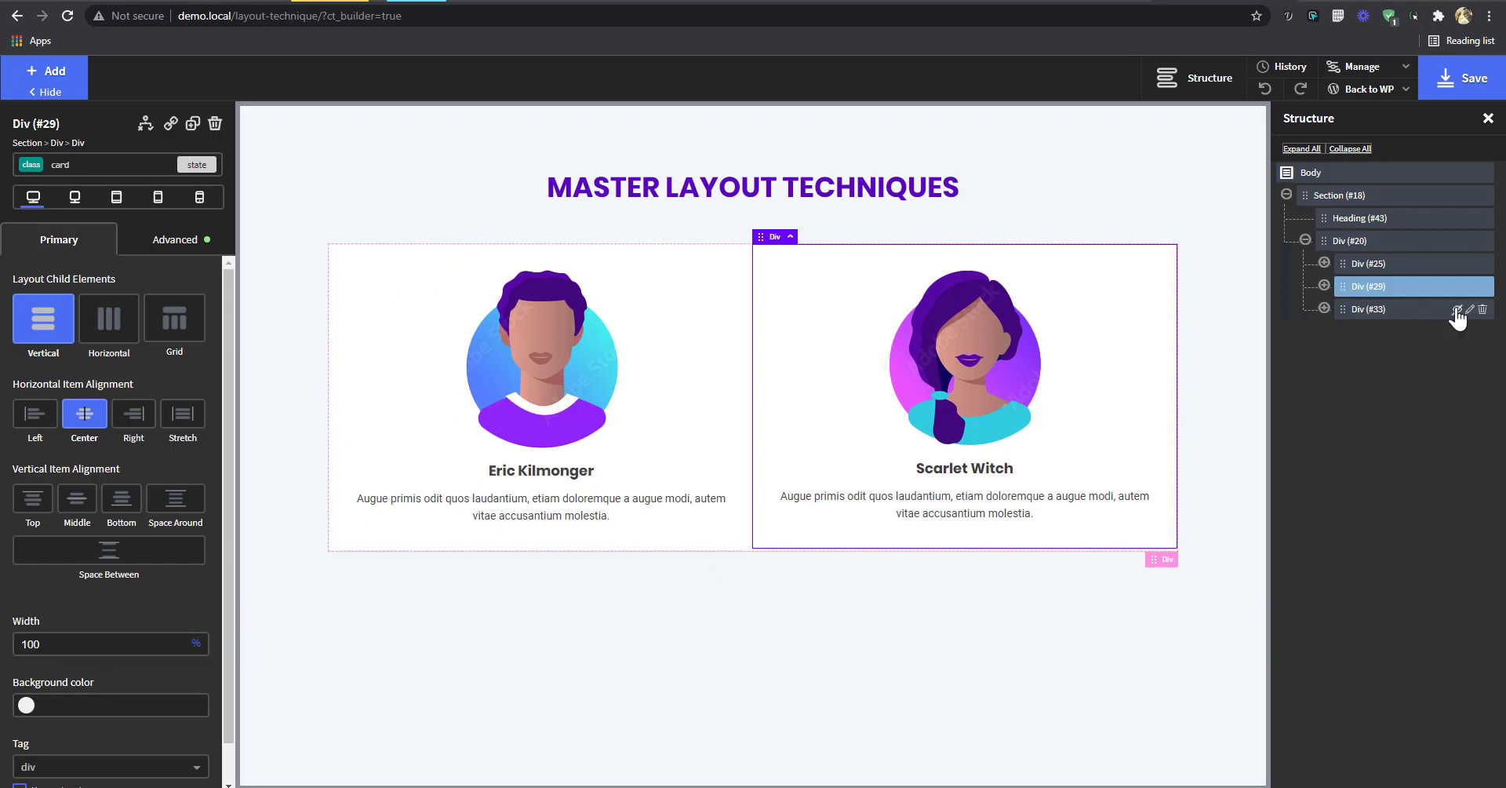
- Show the third card Div (#33) again and select the cards in turn to compare their widths
click(1457, 310)
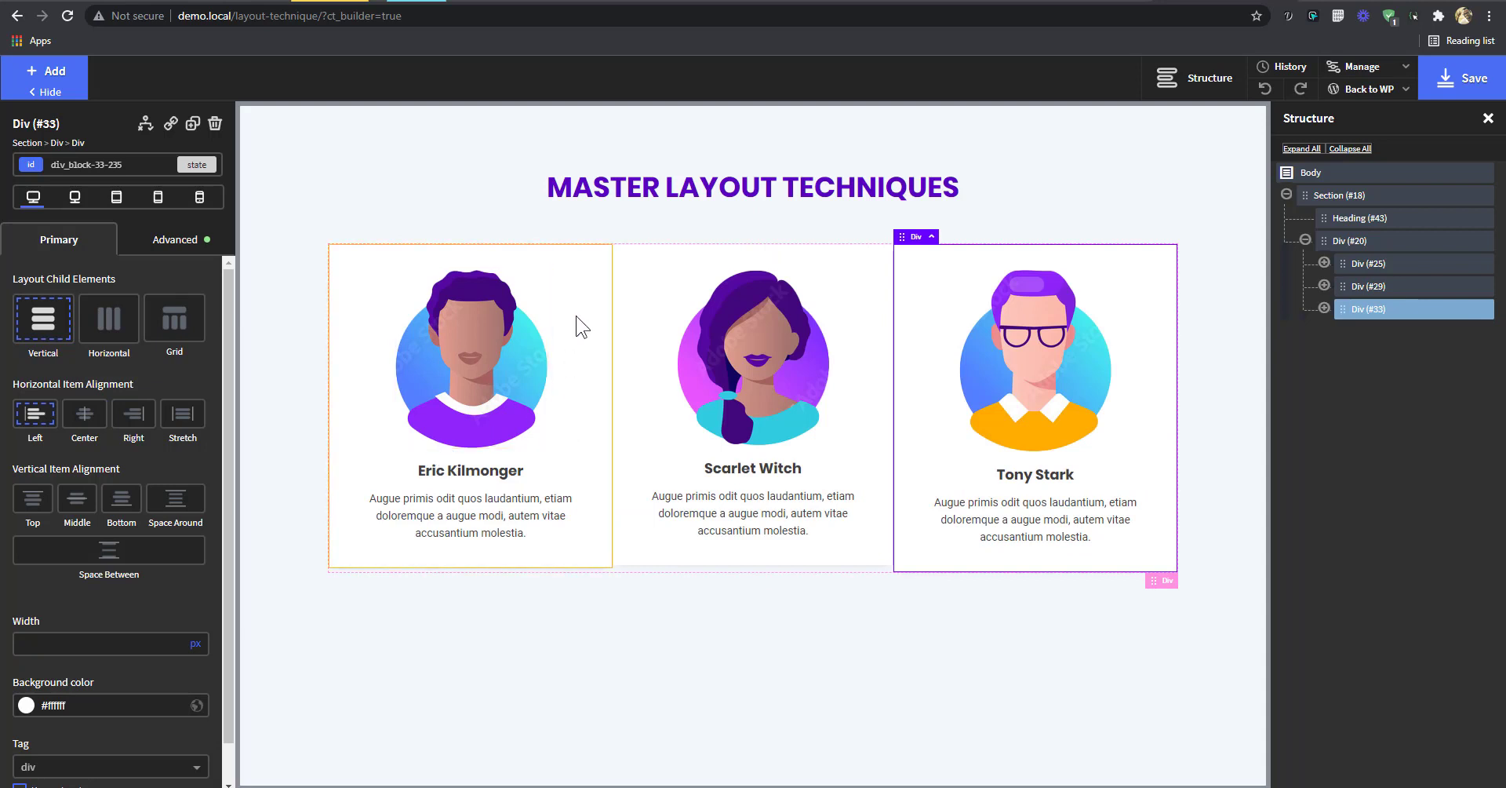
click(883, 327)
click(1155, 325)
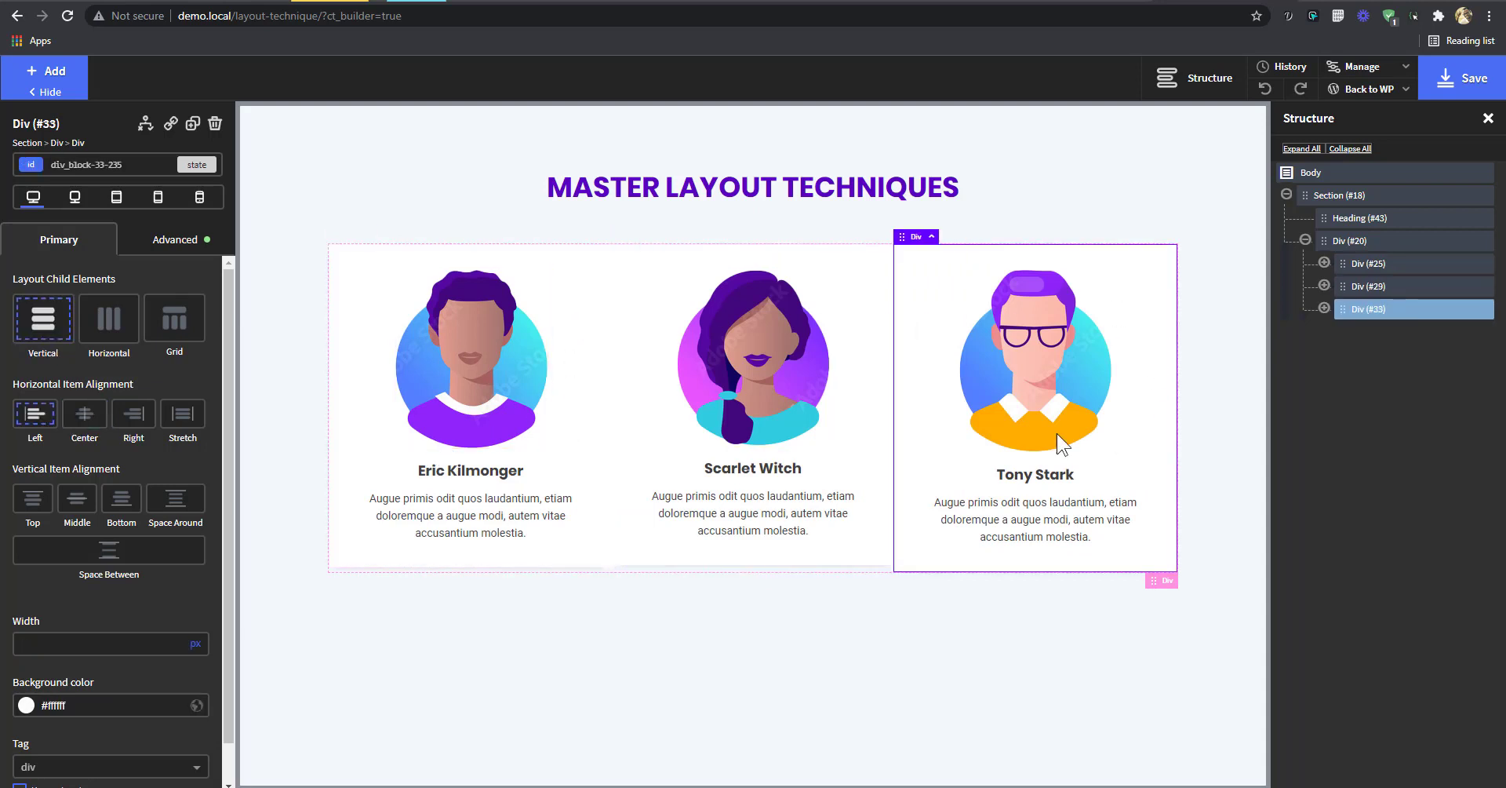
click(873, 330)
click(587, 328)
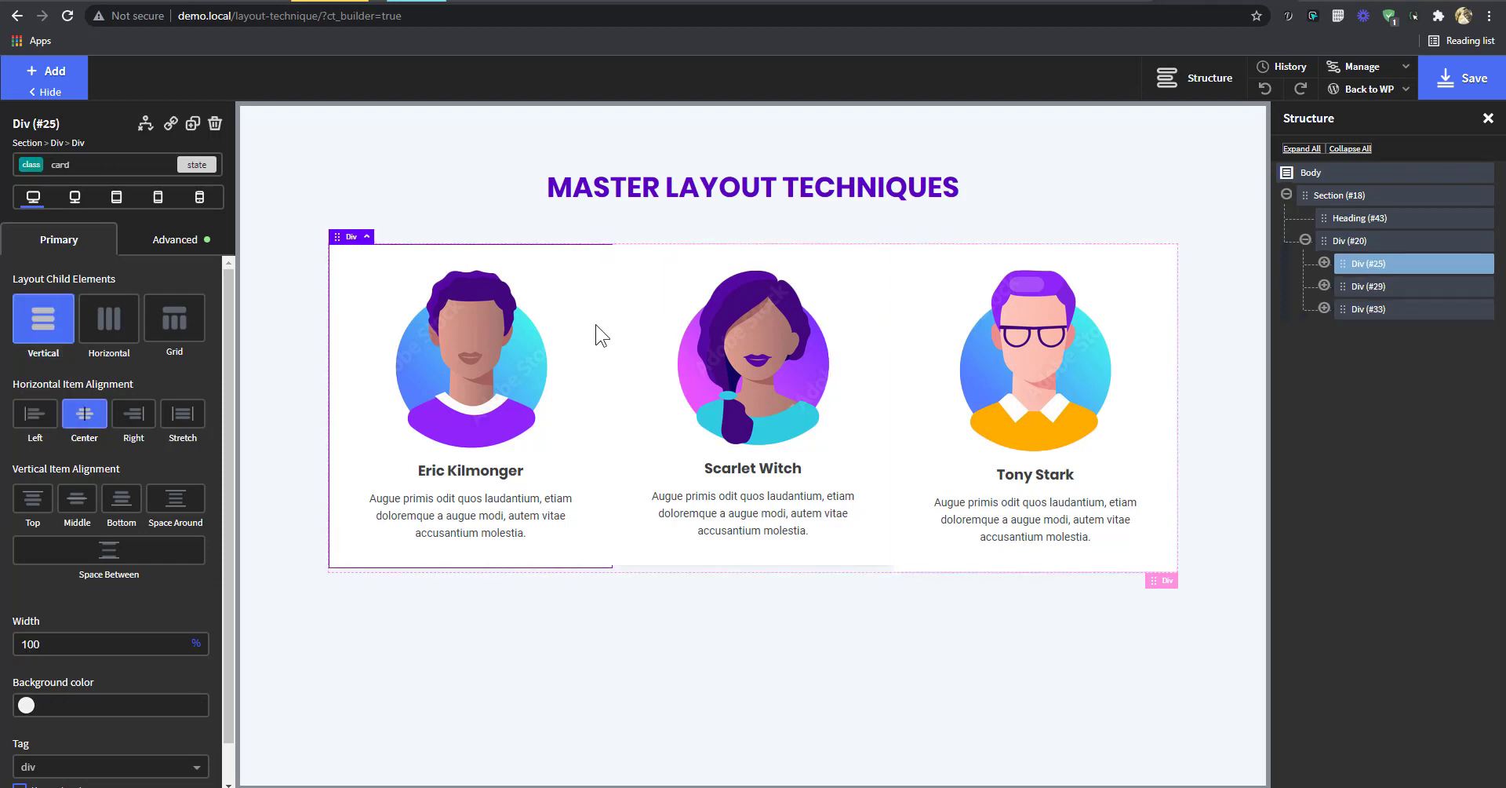
- Give the card class a right margin of 10 px in its size and spacing settings
click(77, 643)
click(175, 240)
click(114, 333)
click(198, 372)
text(10)
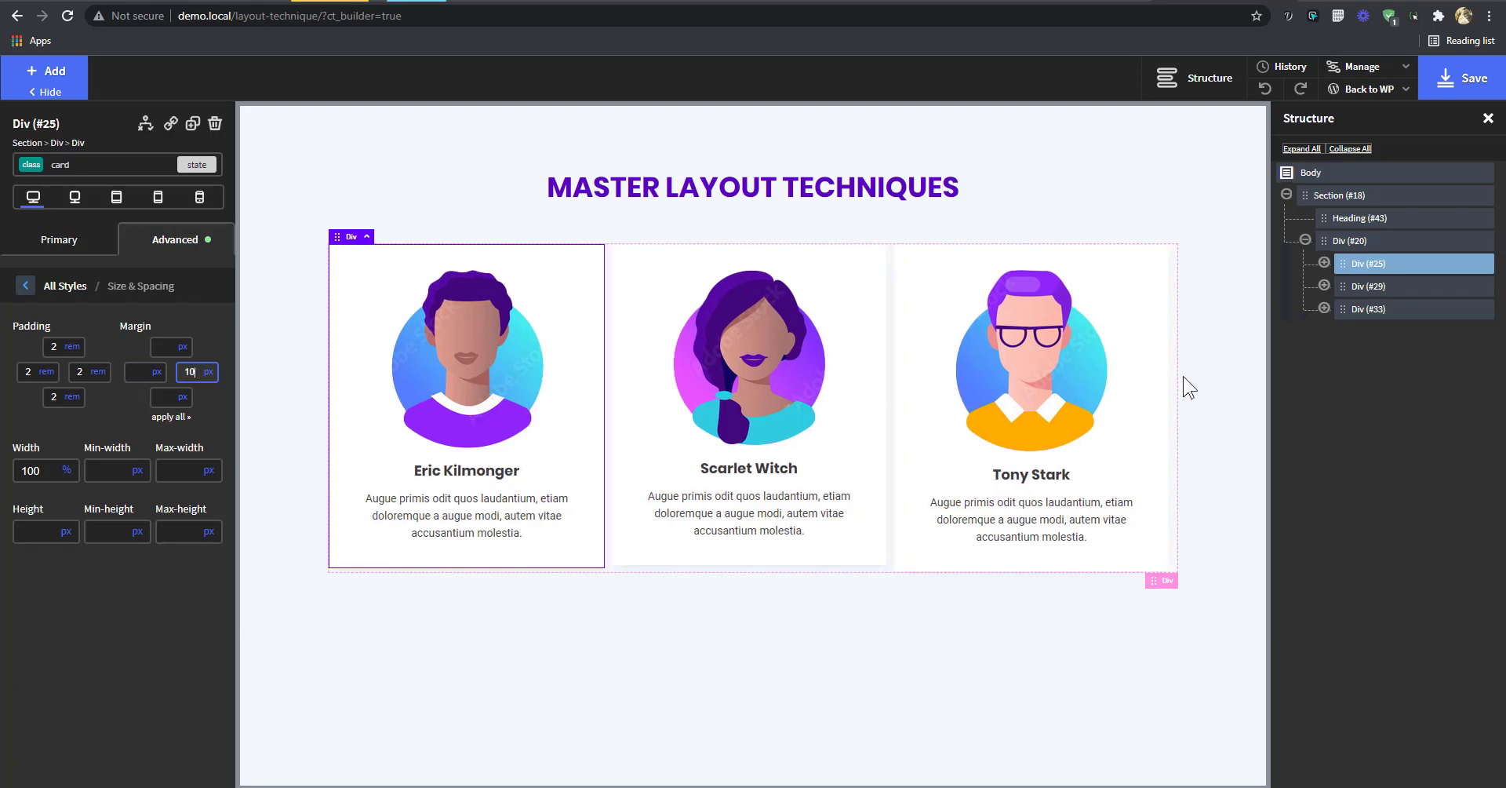
- Add a last-child state to the card class through the third card (Div #33) and set its right margin to 0 px
click(197, 168)
click(123, 297)
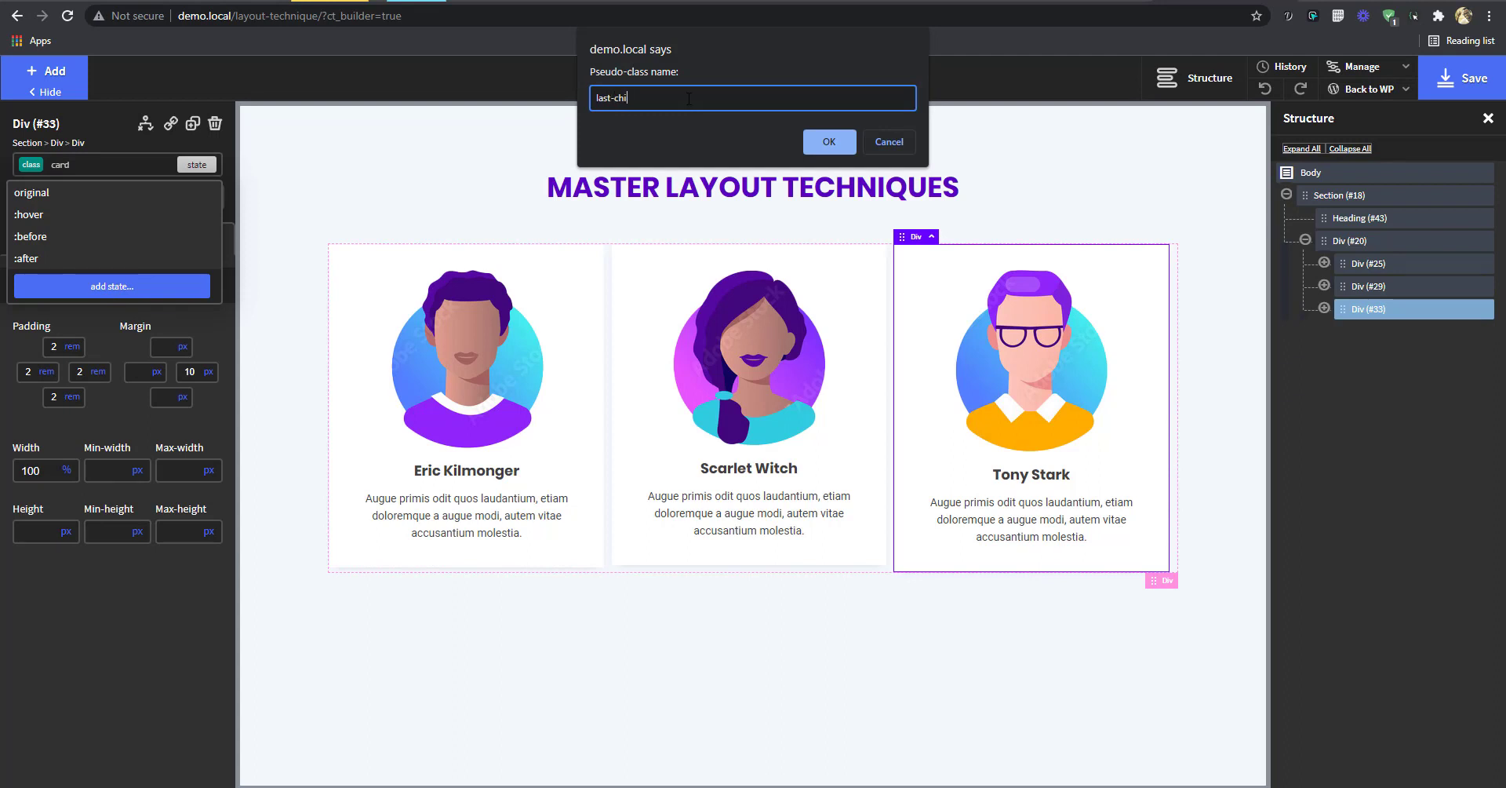
click(821, 135)
click(183, 372)
text(0)
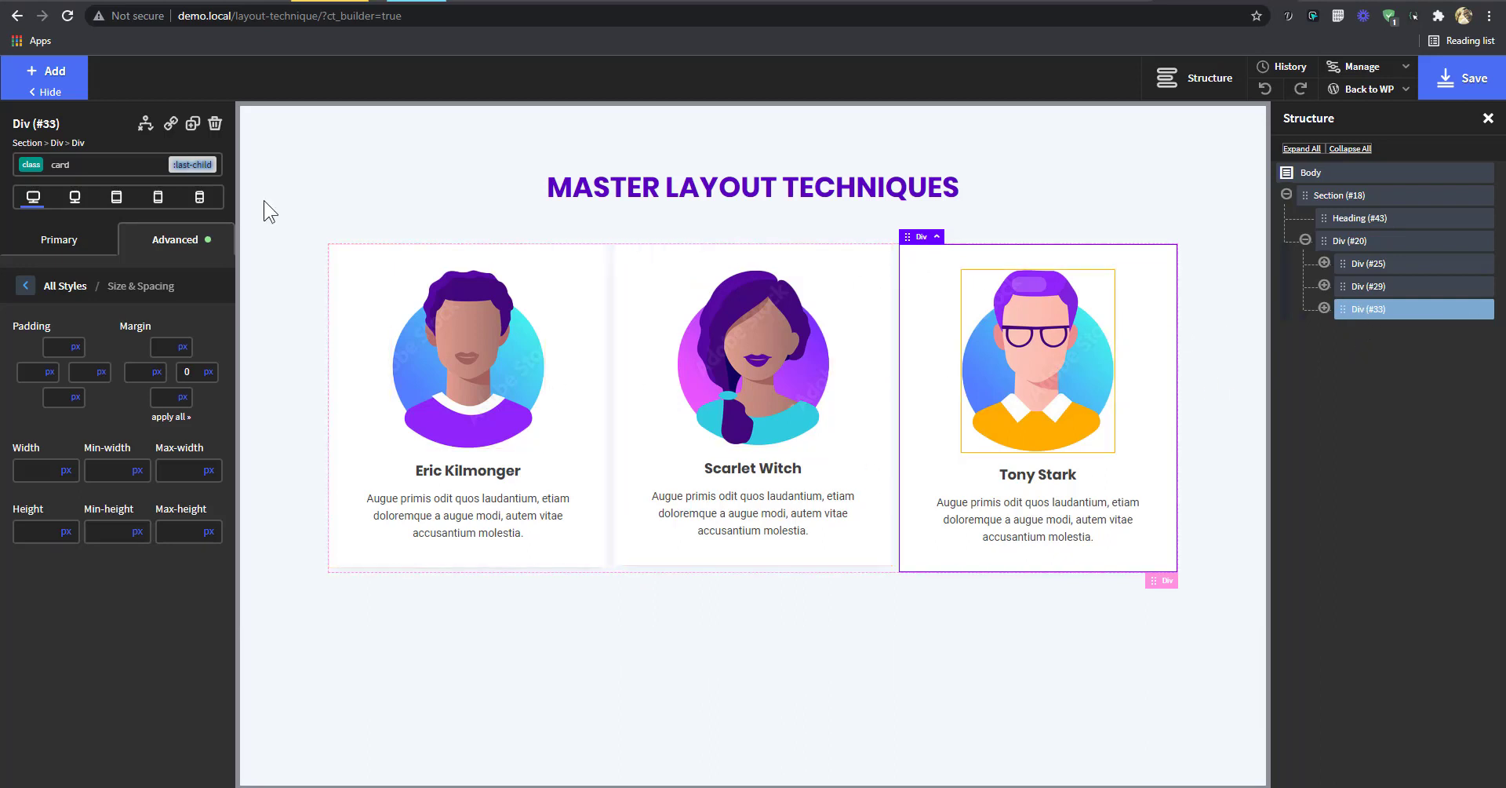
- Duplicate the third card twice to compare five cards in the row, and undo both duplications
click(192, 124)
click(192, 124)
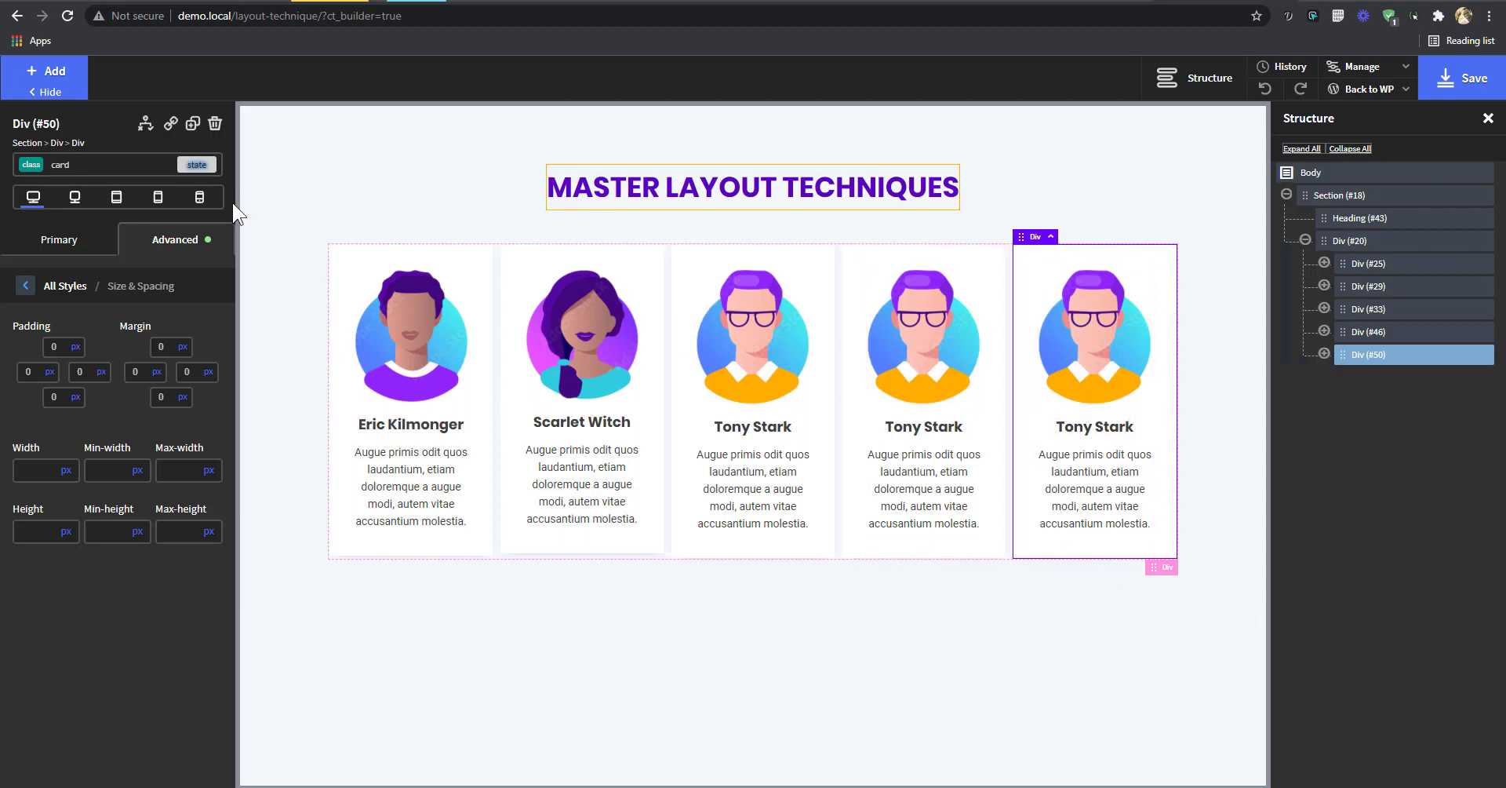
click(1271, 89)
click(1271, 89)
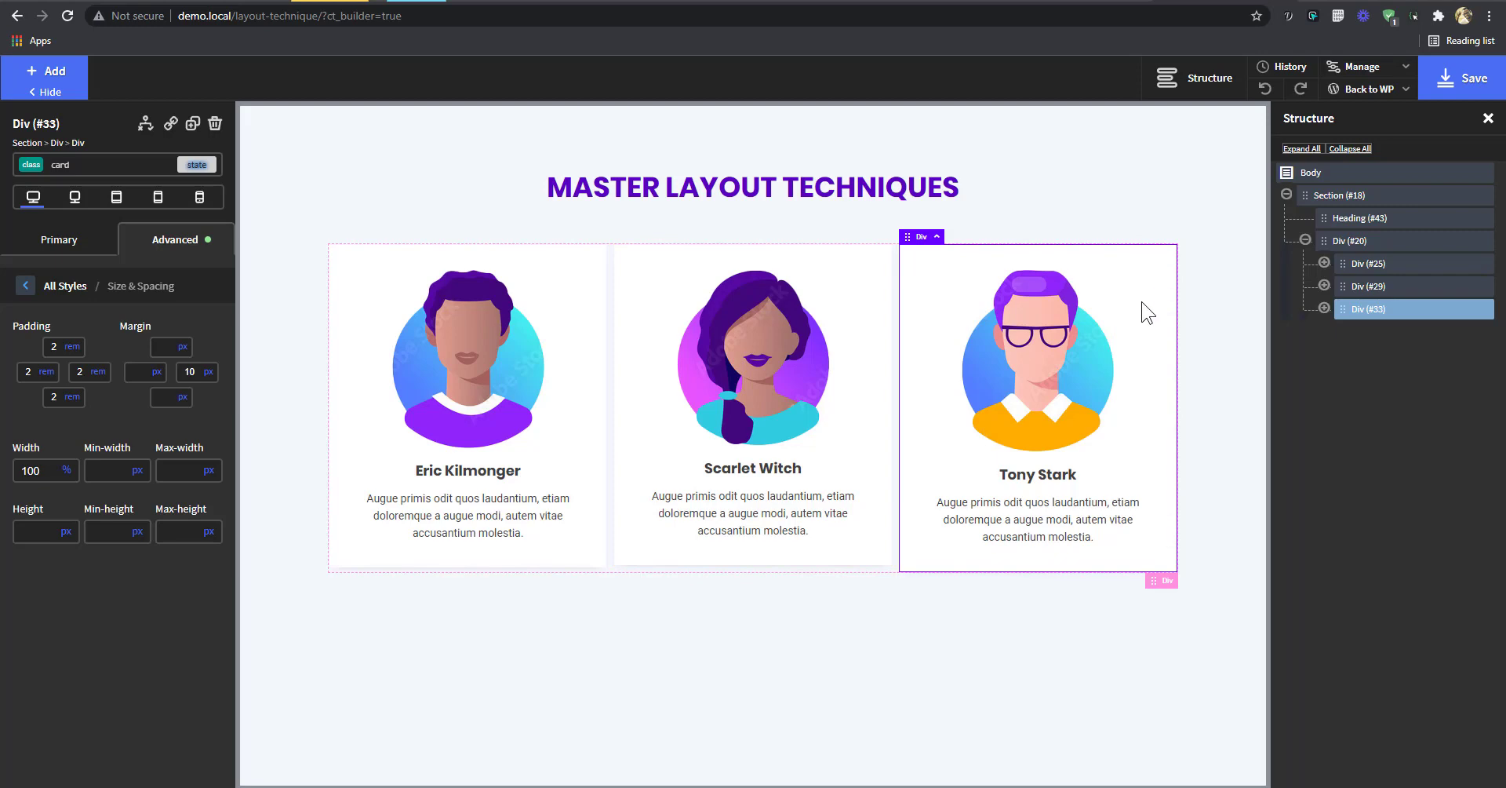
- Save the page and view the three cards on the front end before returning to the builder
click(1442, 86)
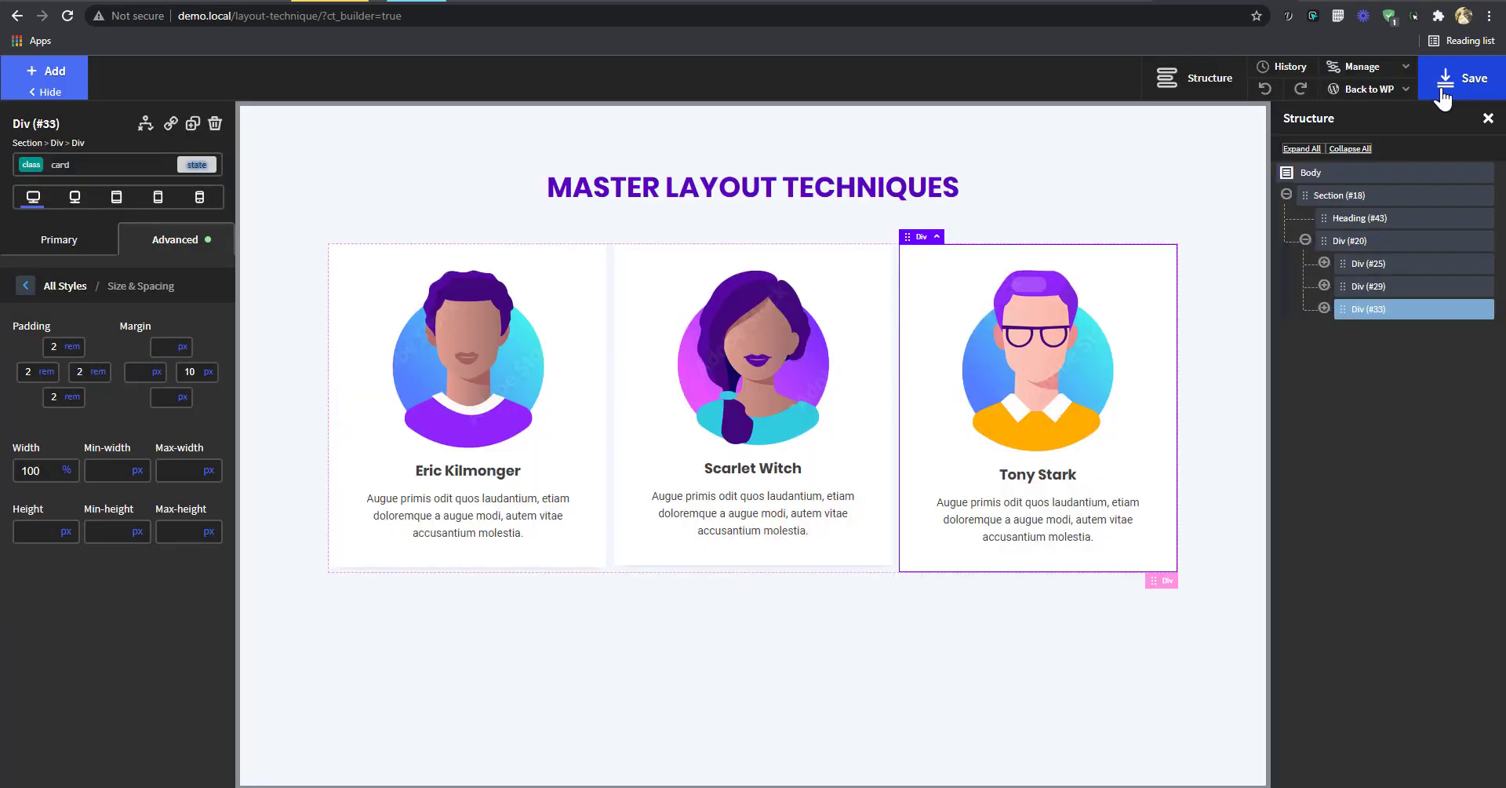
mouse_move(1390, 92)
click(1390, 139)
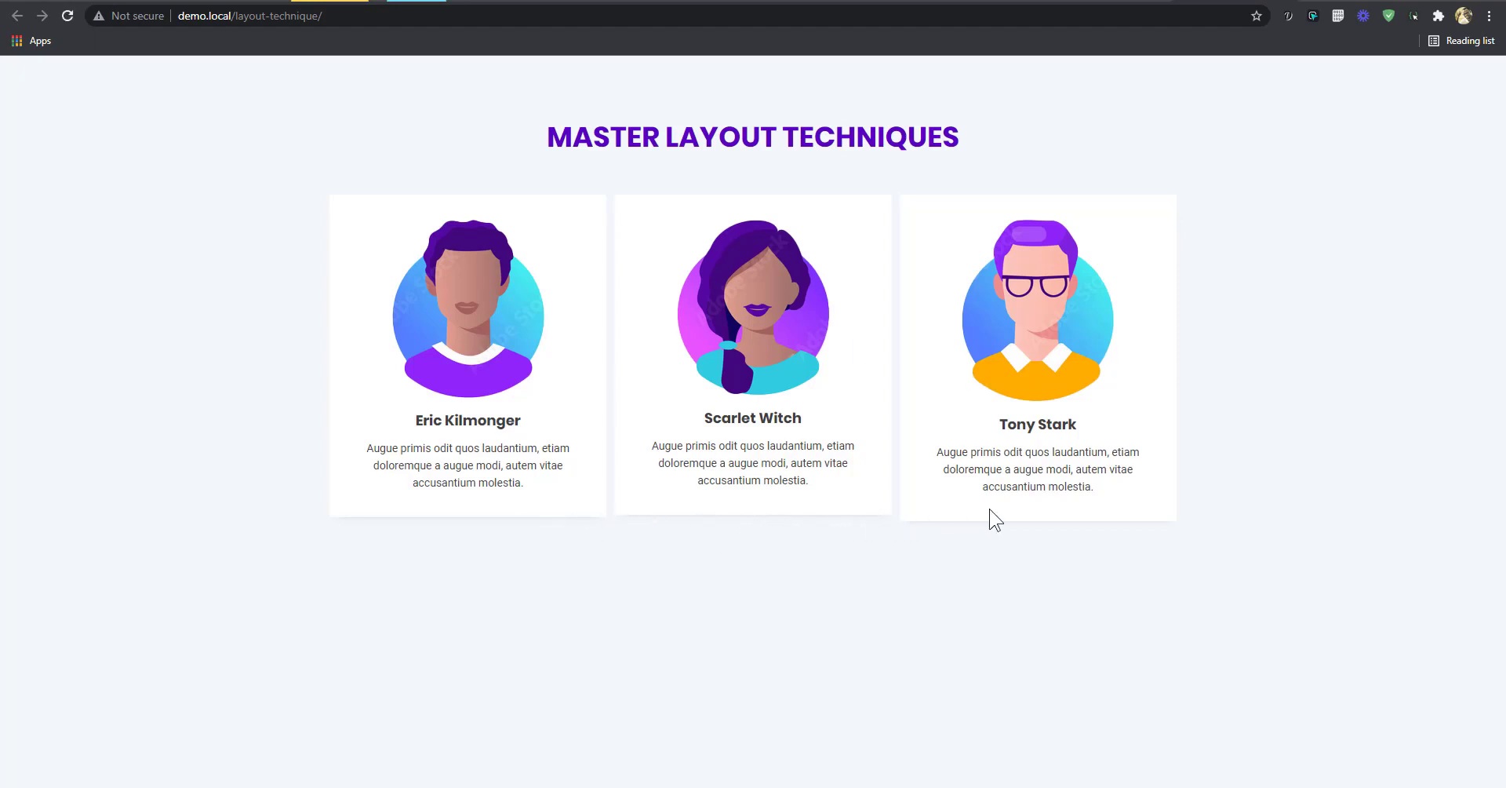
click(1142, 1)
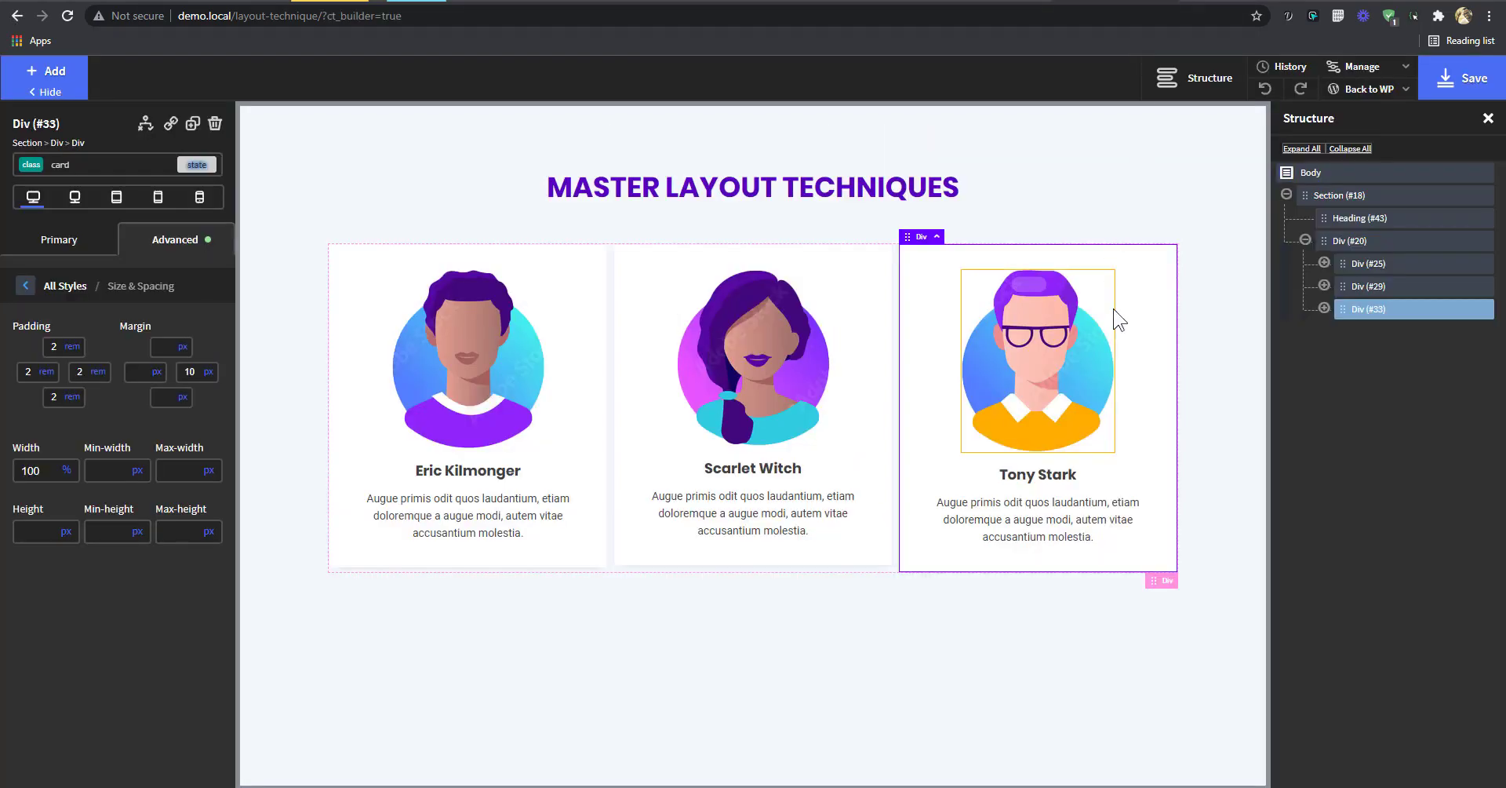
- Set a display condition on the third card (Div #33) that requires the Author Name to equal "never"
click(172, 127)
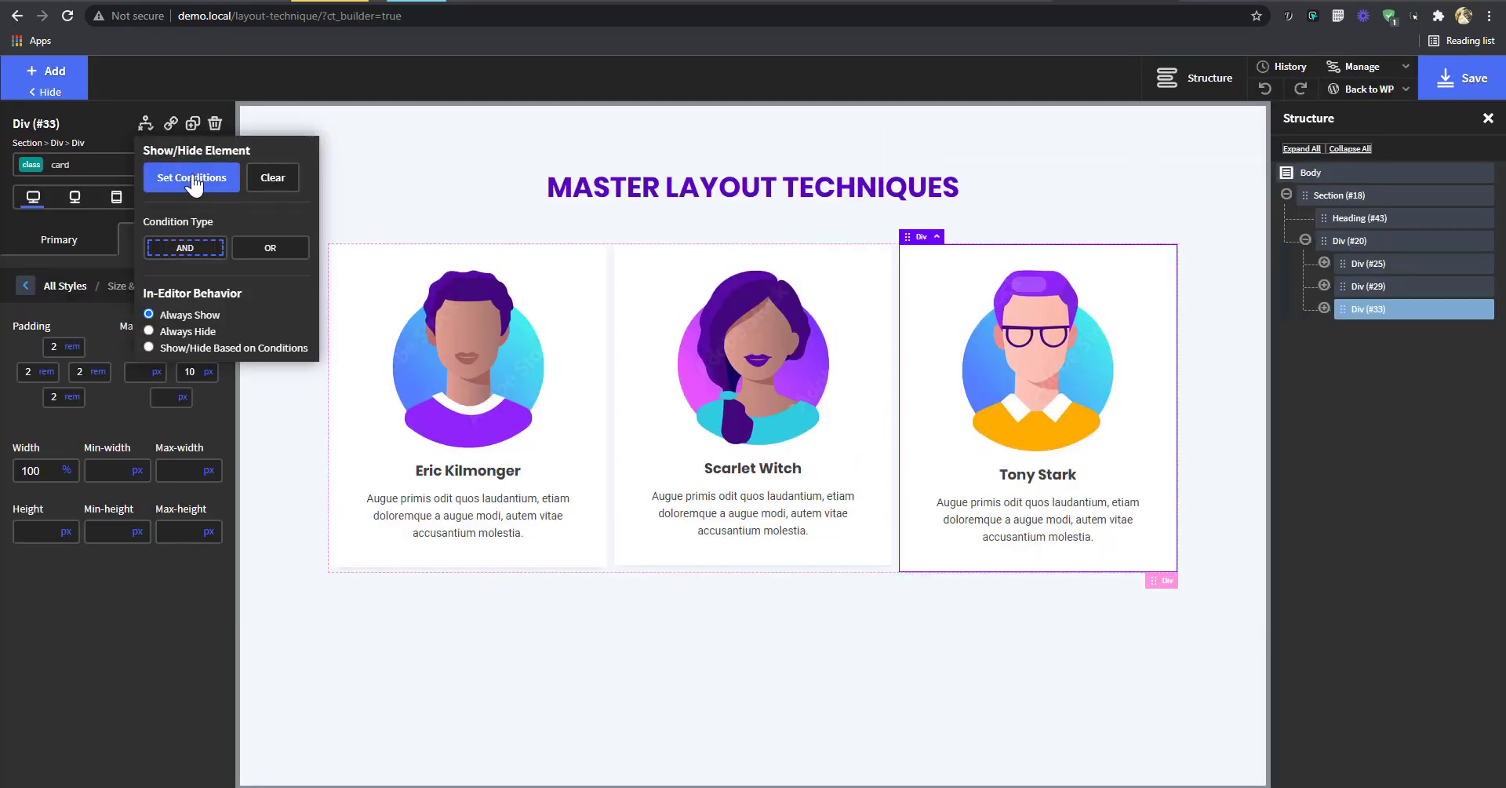
click(219, 269)
click(463, 227)
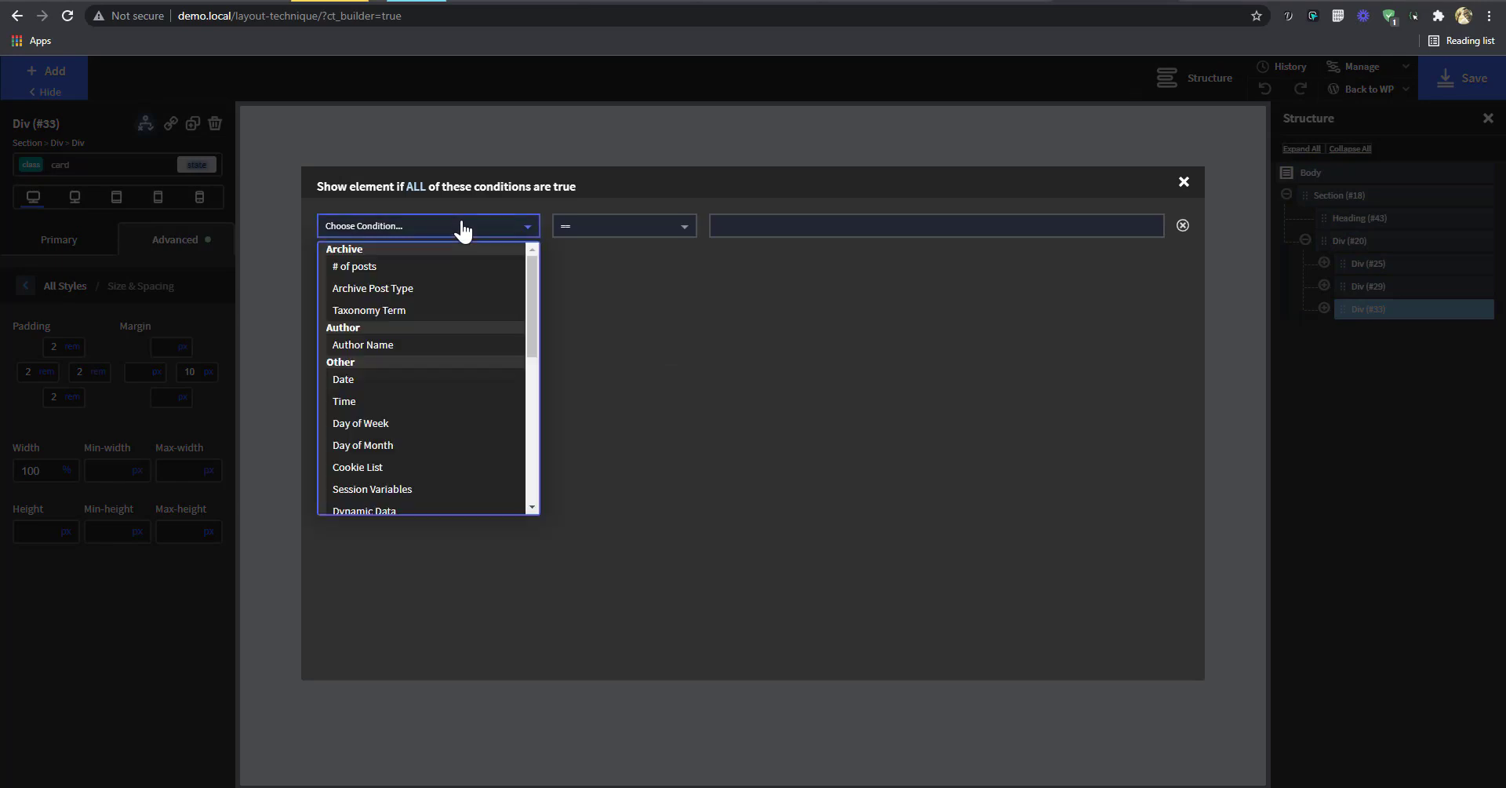
click(390, 346)
click(834, 222)
text(never)
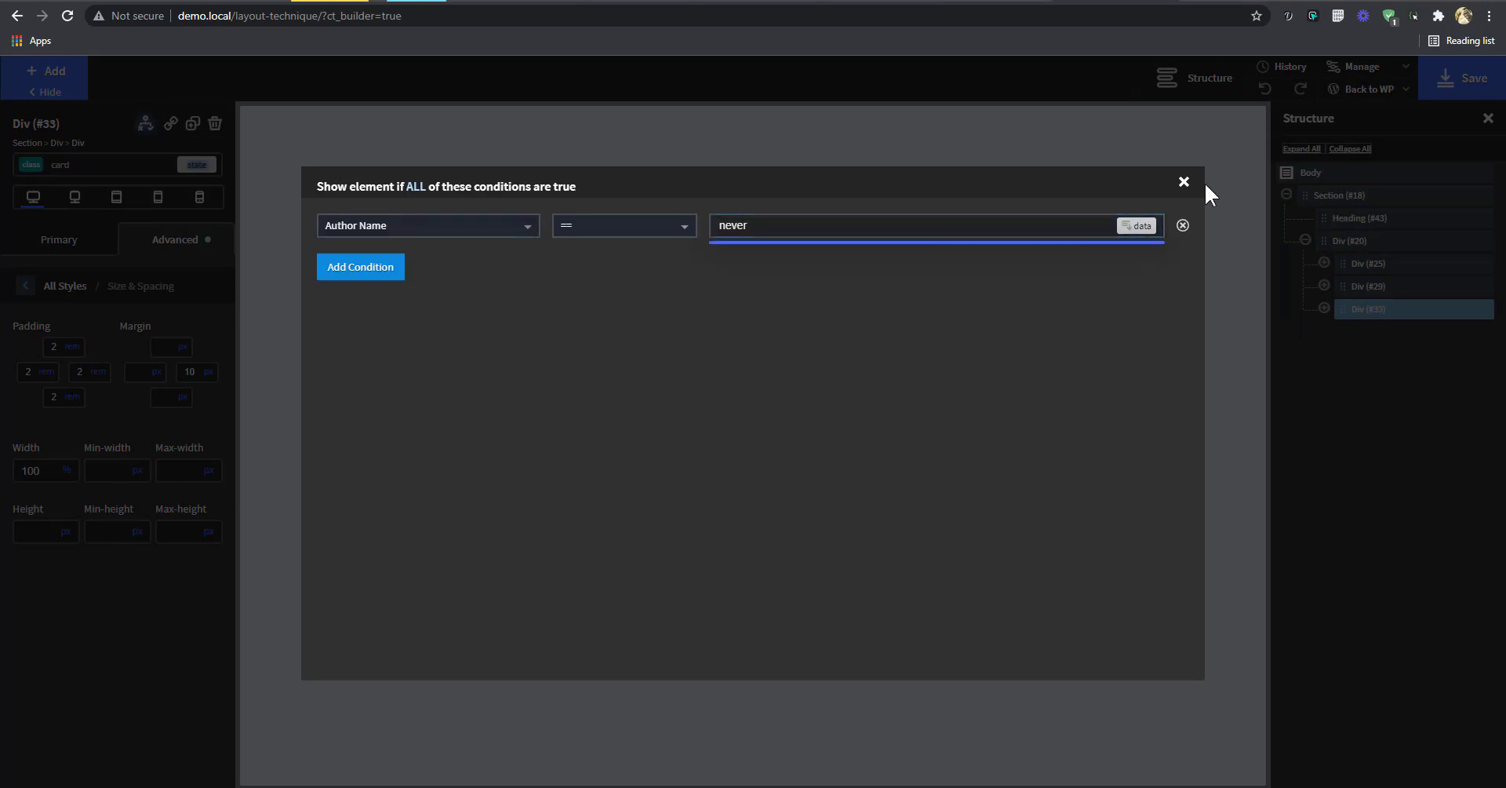
click(1184, 183)
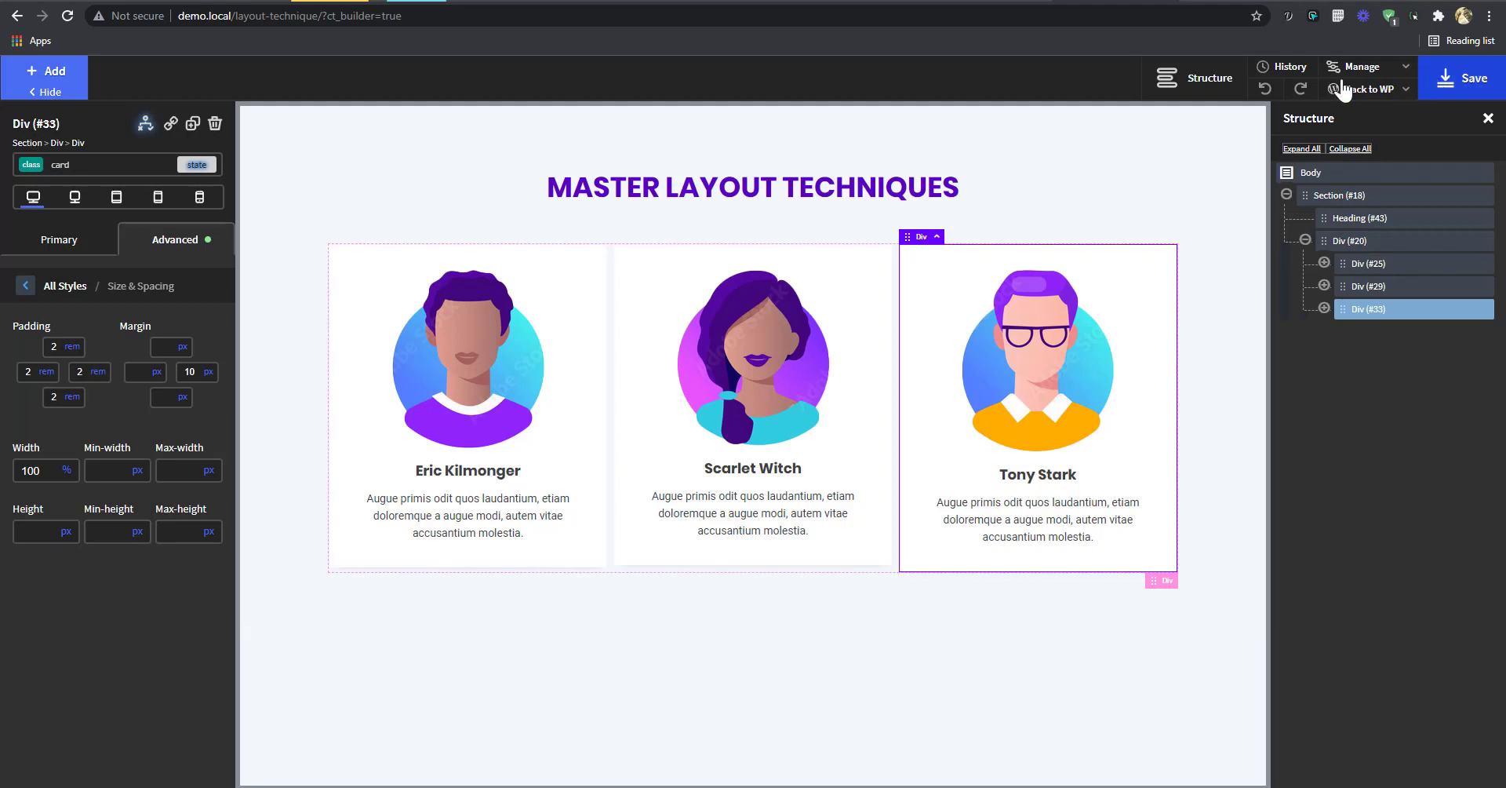
- Save the conditioned layout and reload the front-end page
click(1452, 76)
click(1236, 1)
key(F5)
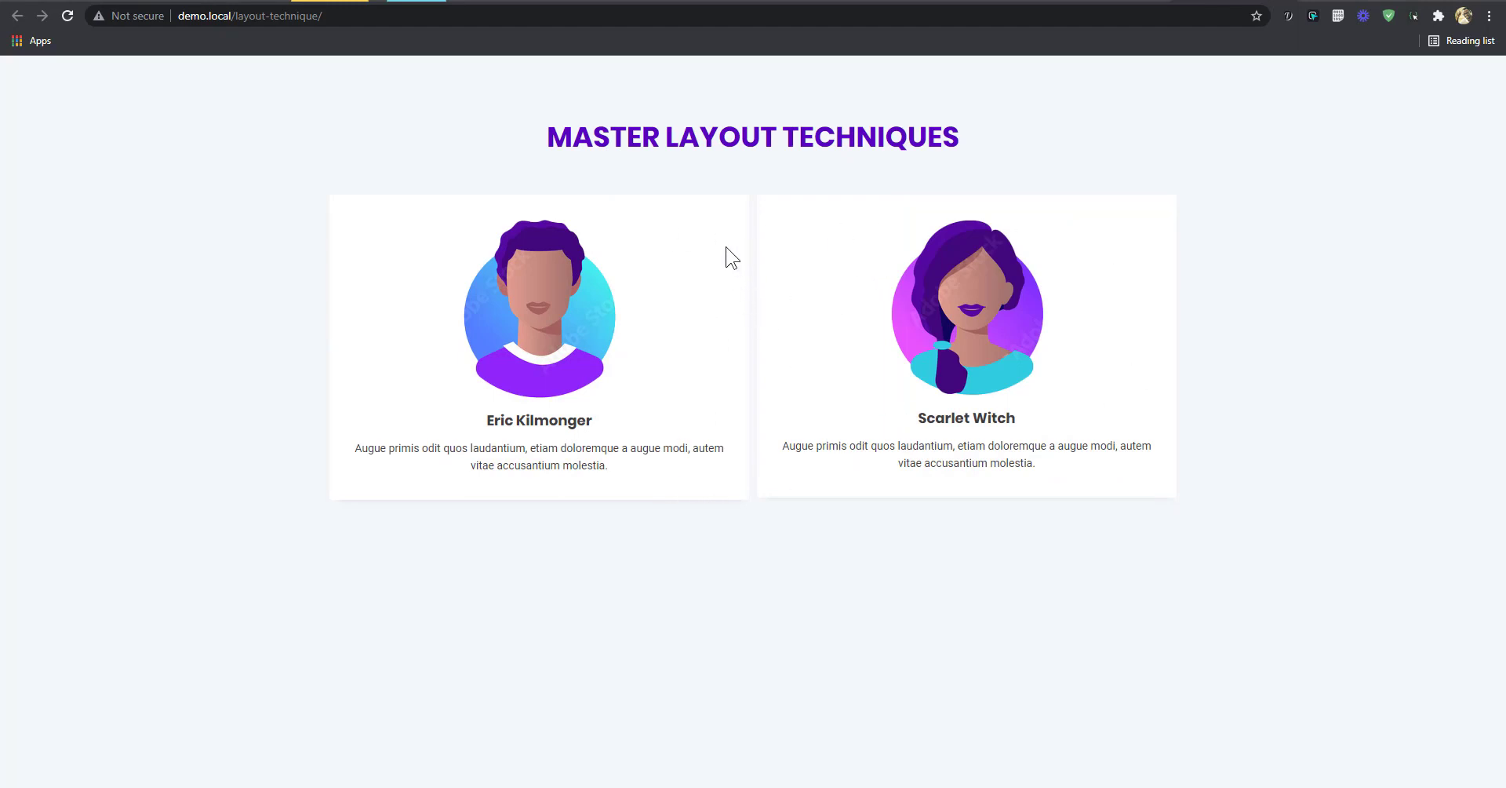
- Inspect the first card in the browser's developer tools and try a .card width of 33%
right_click(736, 219)
click(825, 565)
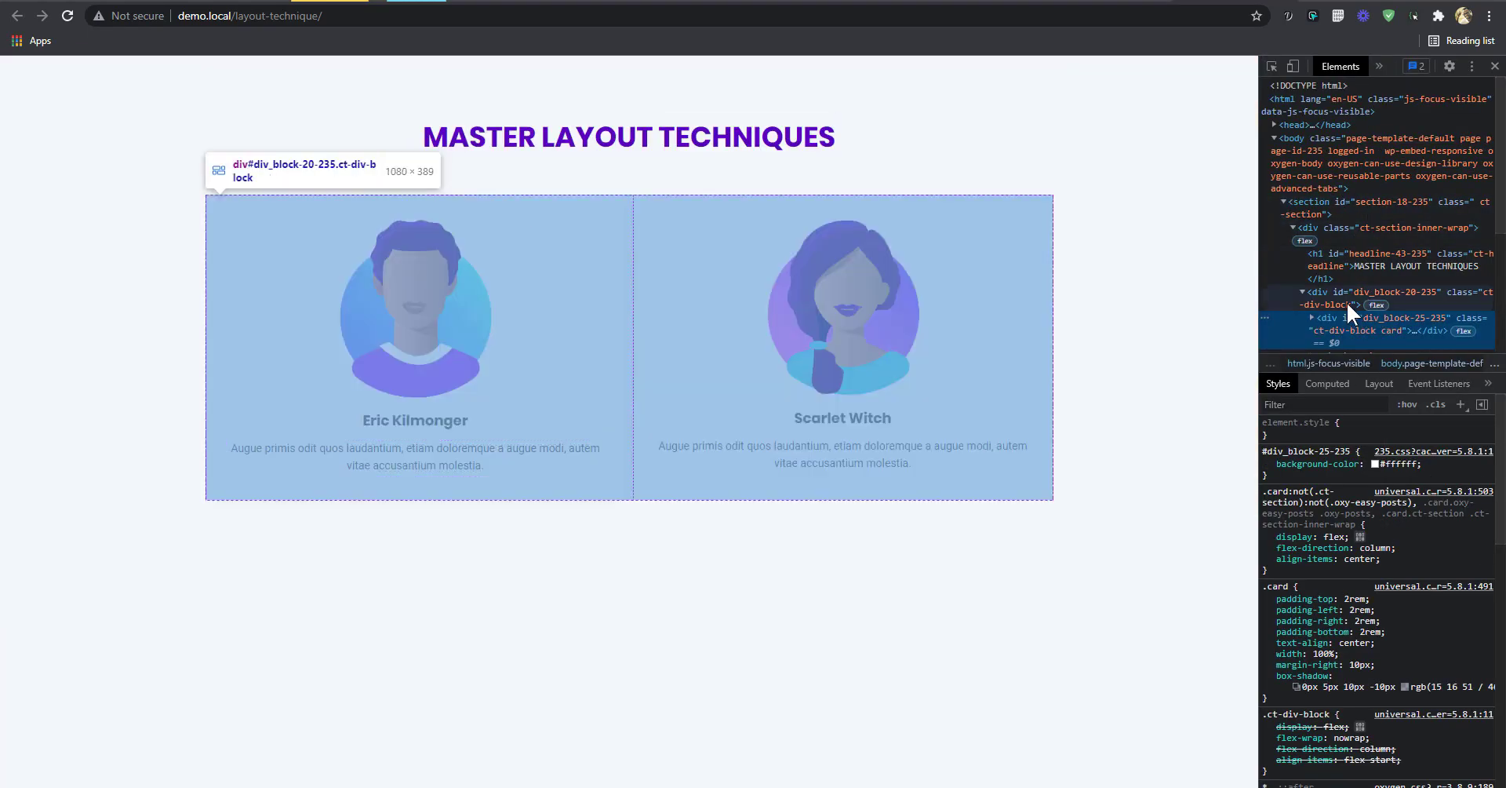
click(1344, 290)
click(1352, 321)
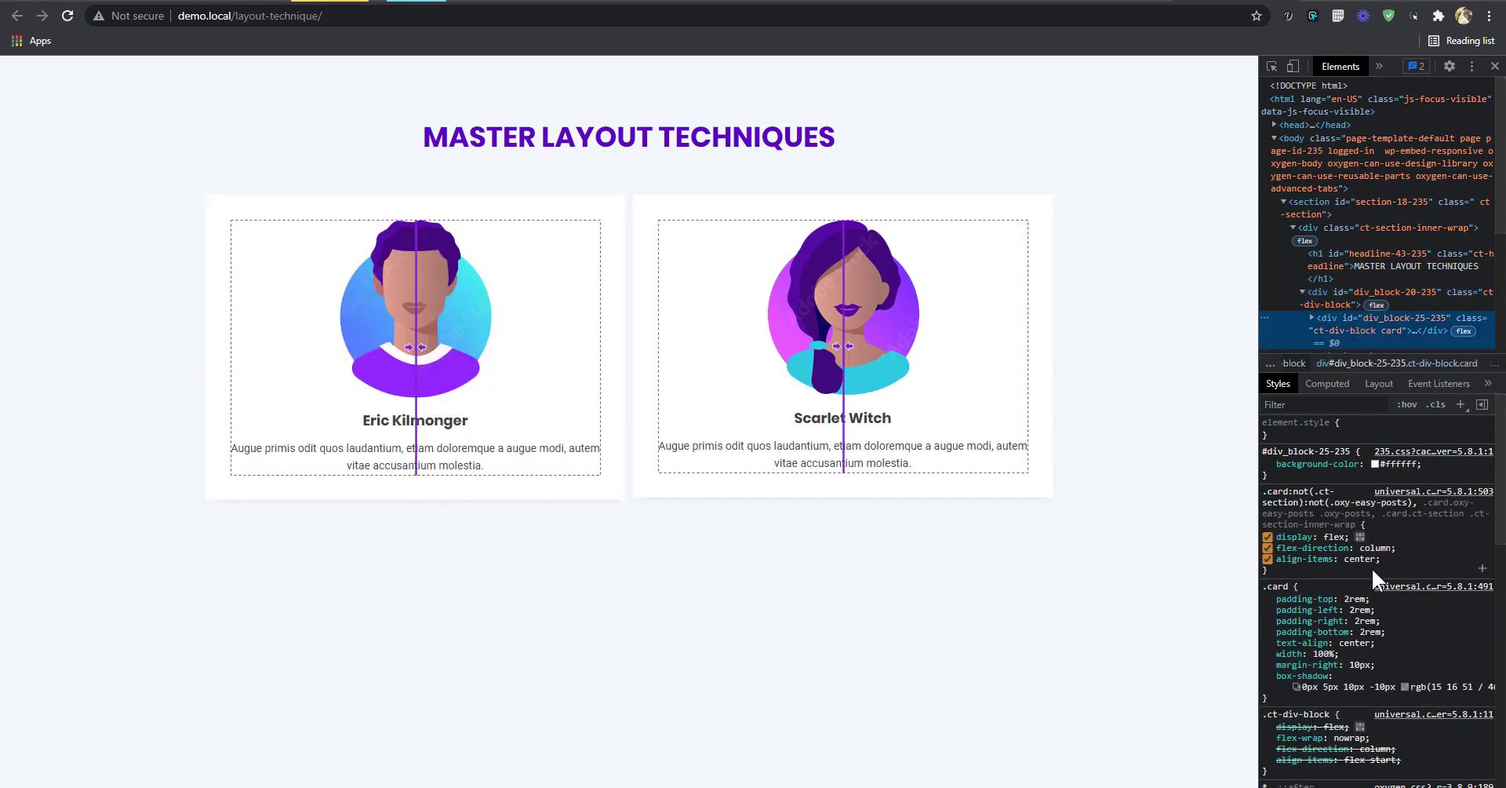
click(1324, 653)
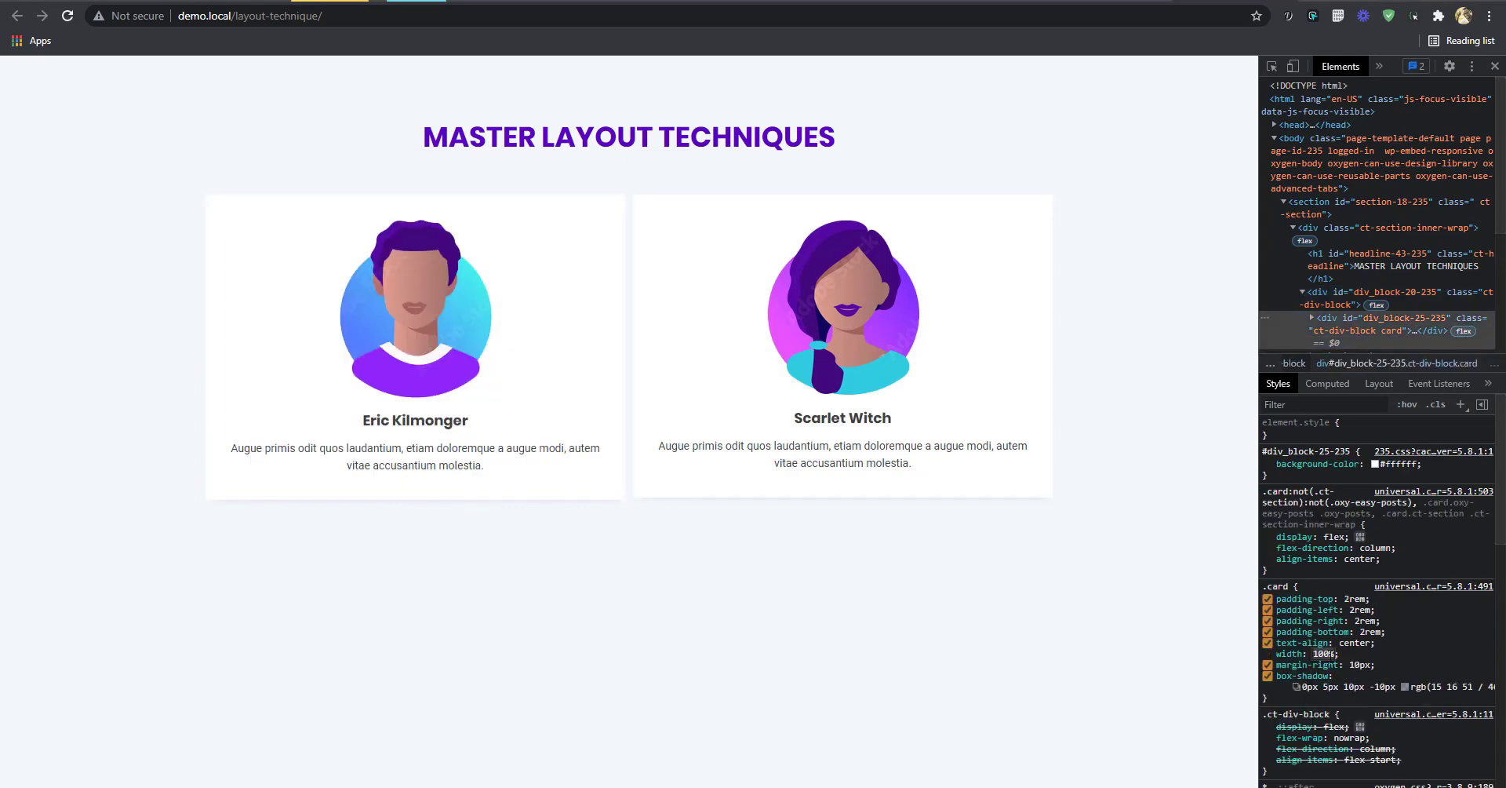
click(1322, 653)
key(BackSpace)
key(BackSpace)
key(BackSpace)
text(33)
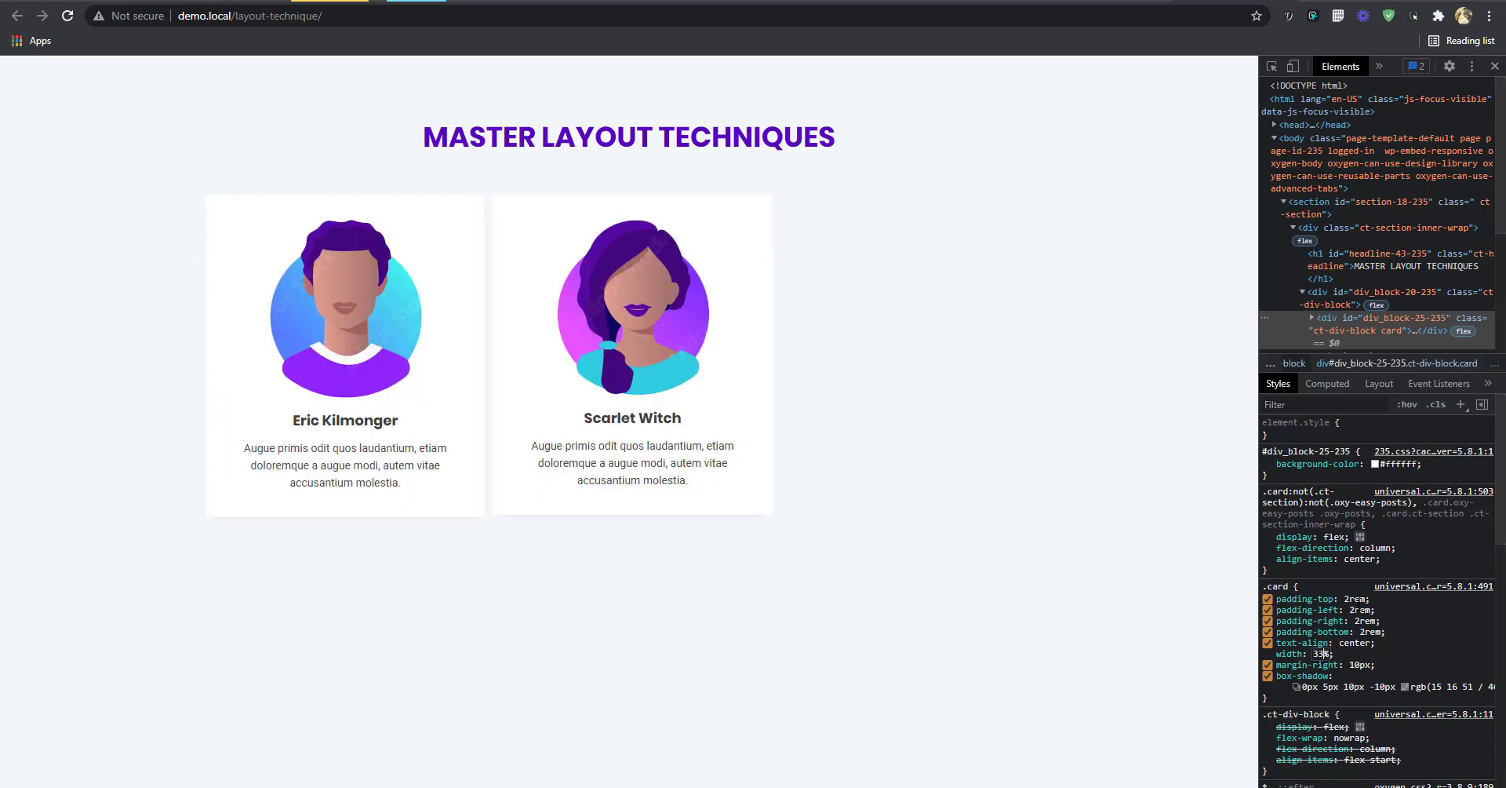
click(1495, 66)
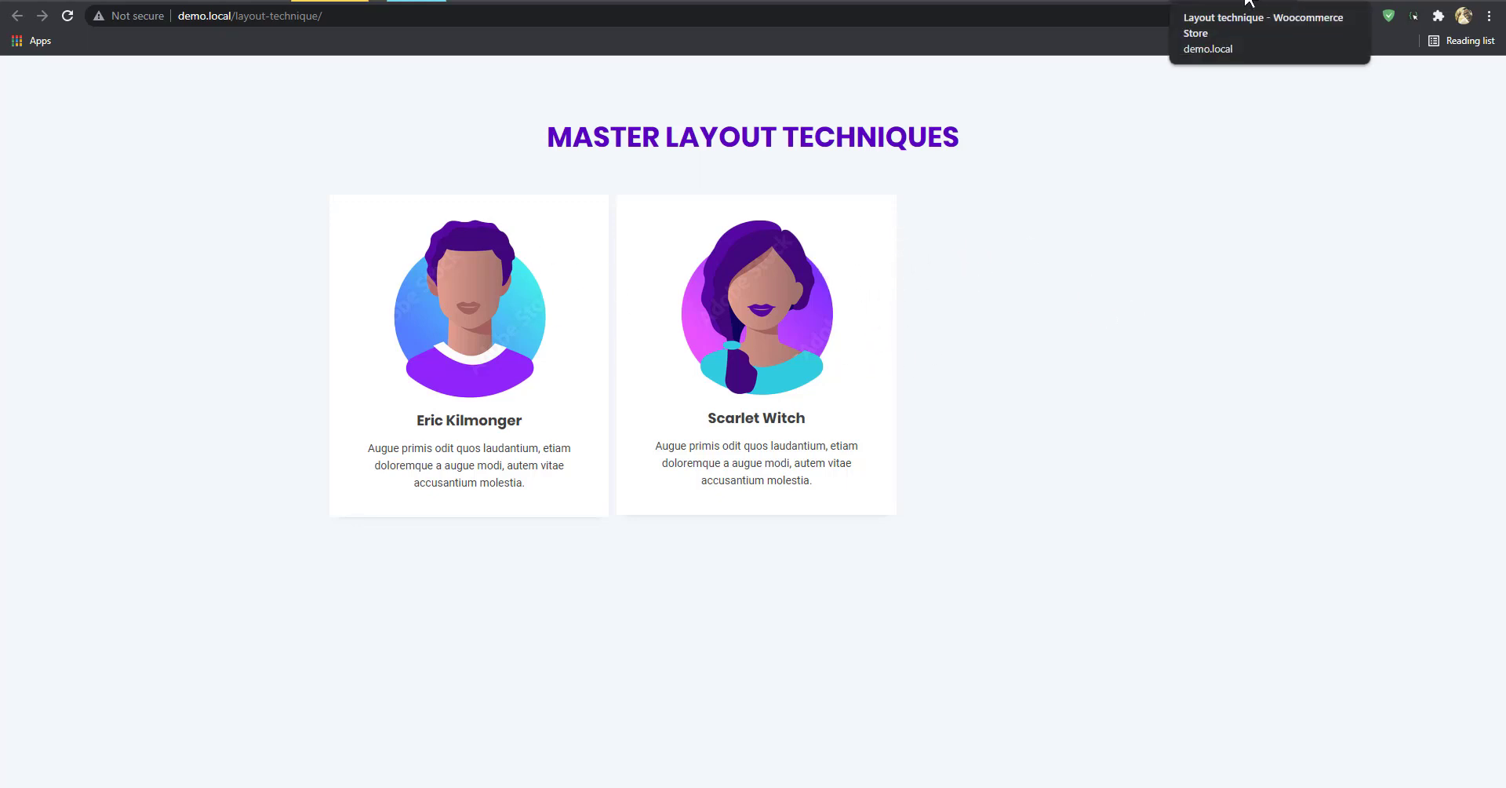
- Return to the builder, remove the card class's last-child state, and clear the class's right margin
click(1118, 2)
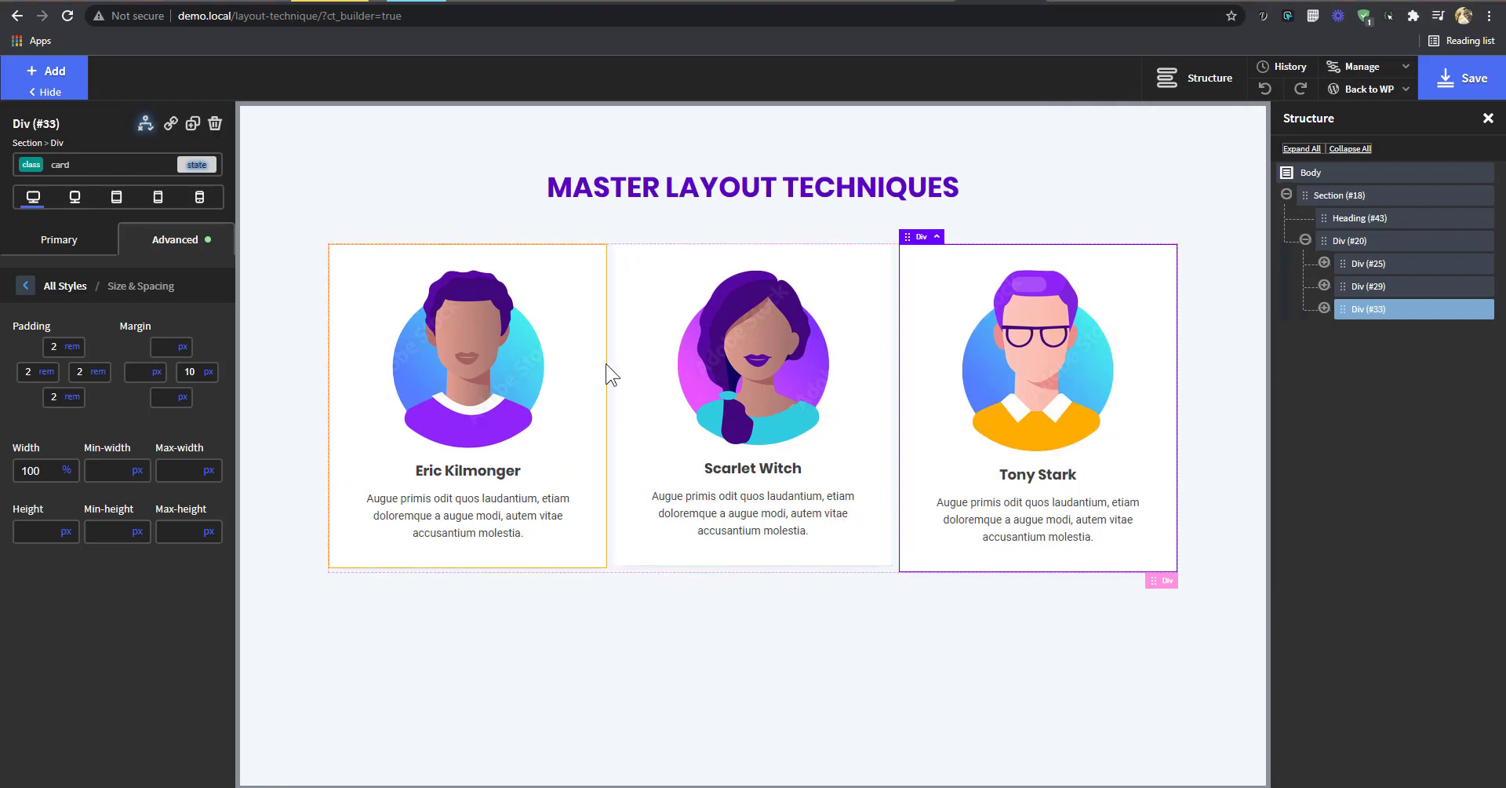
click(197, 166)
click(206, 282)
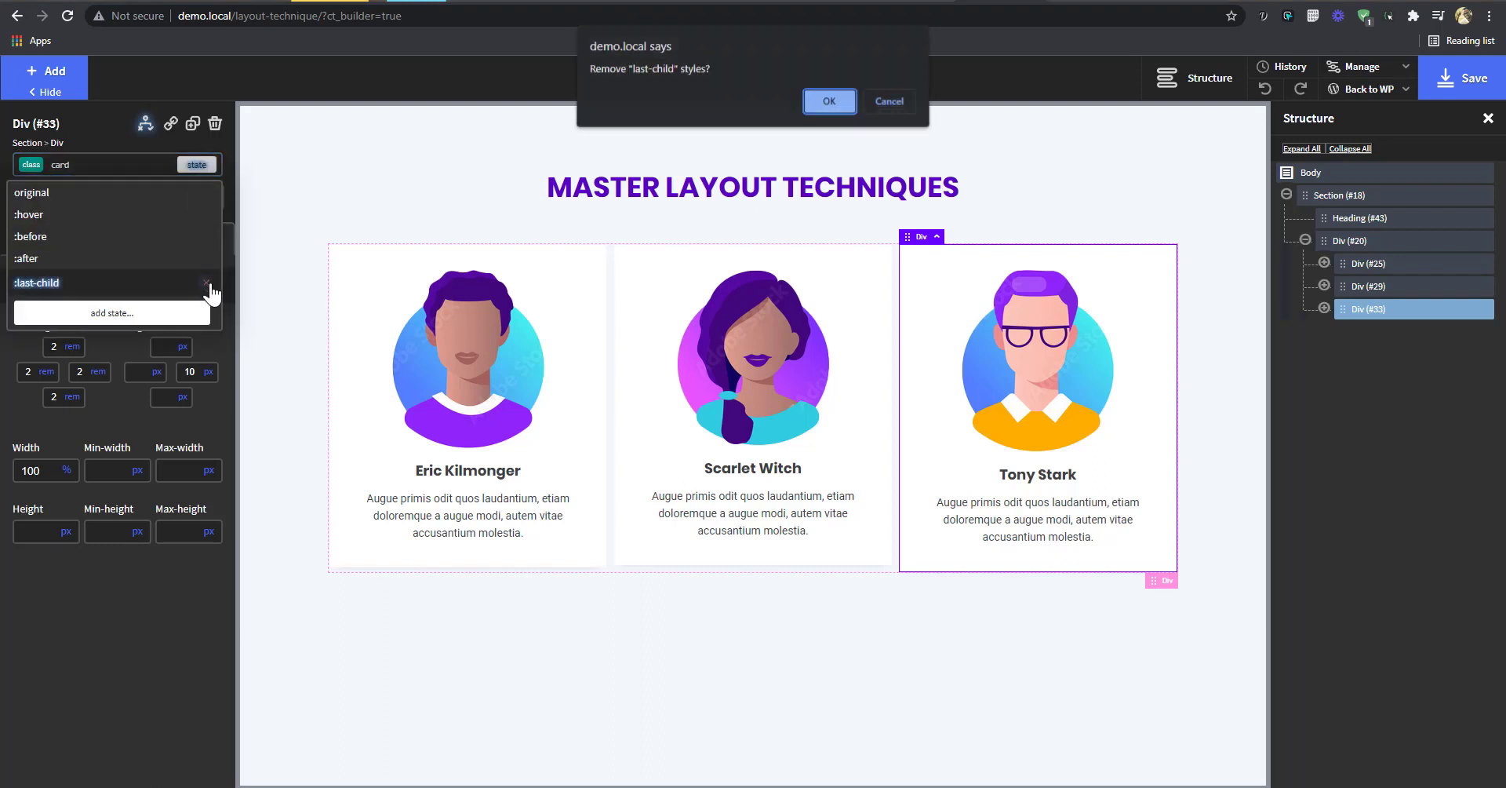
click(813, 104)
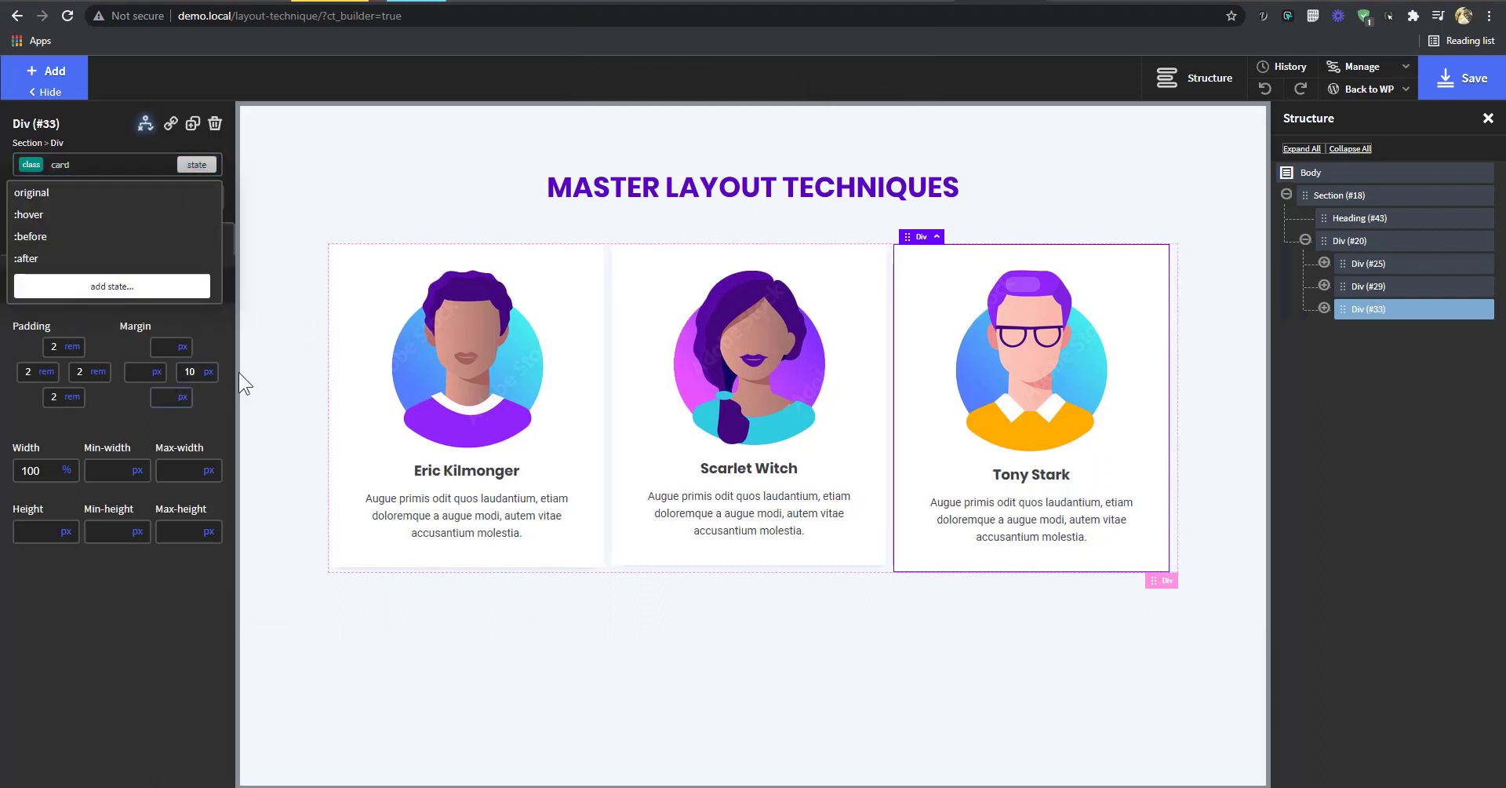
click(190, 372)
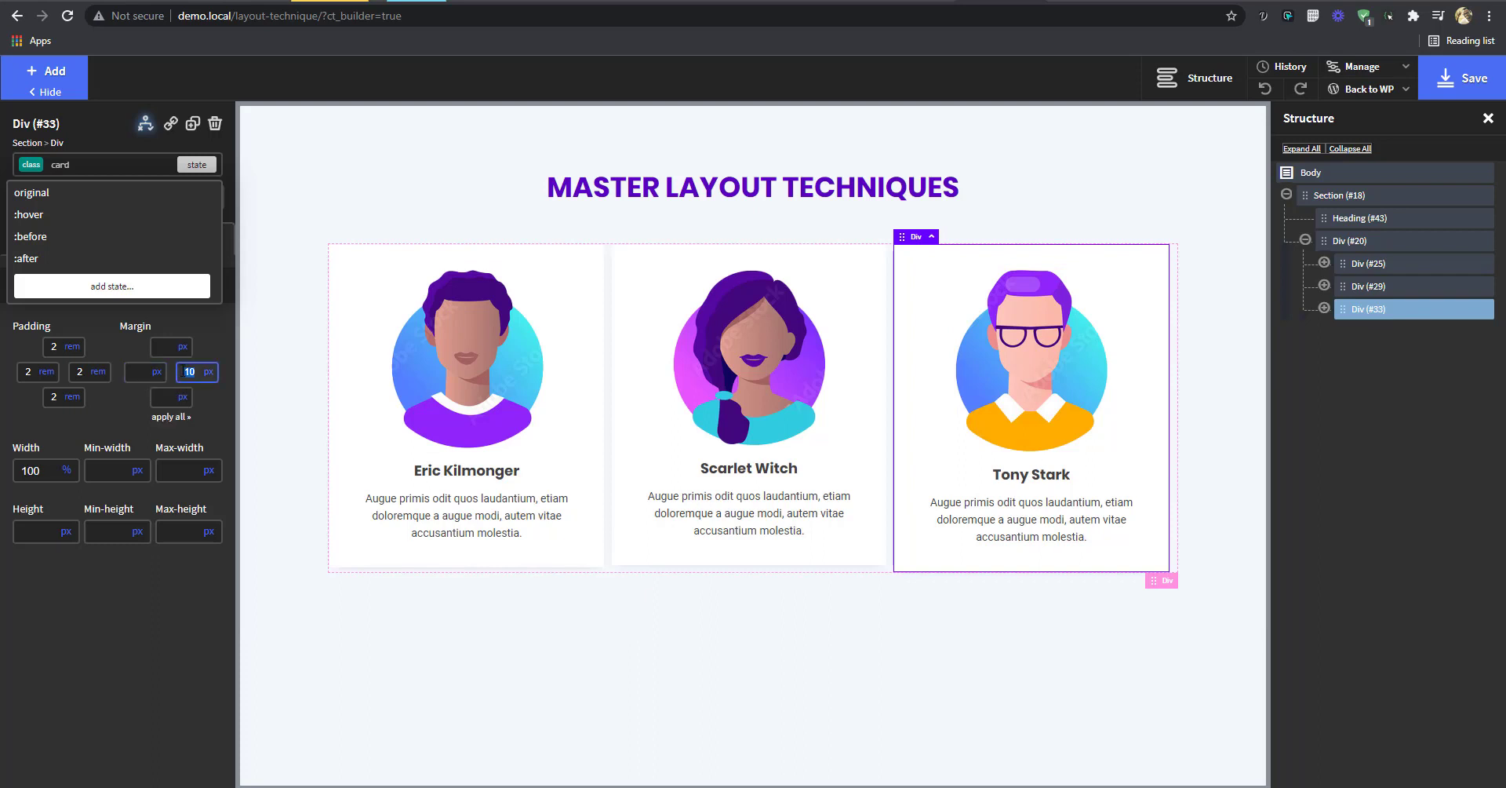
key(BackSpace)
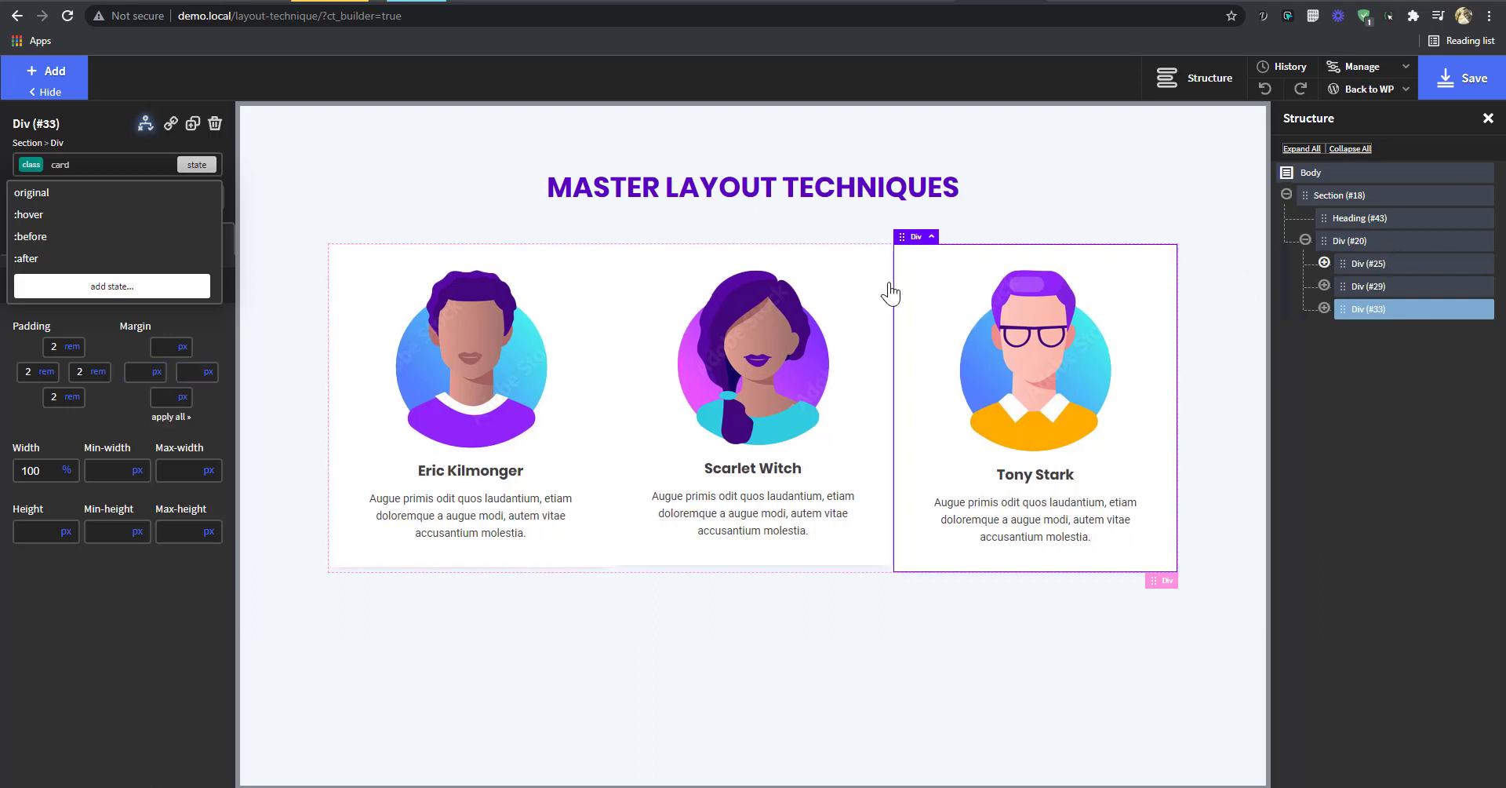
- Clear the third card's display conditions and select the neighbouring cards to compare their spacing
click(145, 124)
click(267, 180)
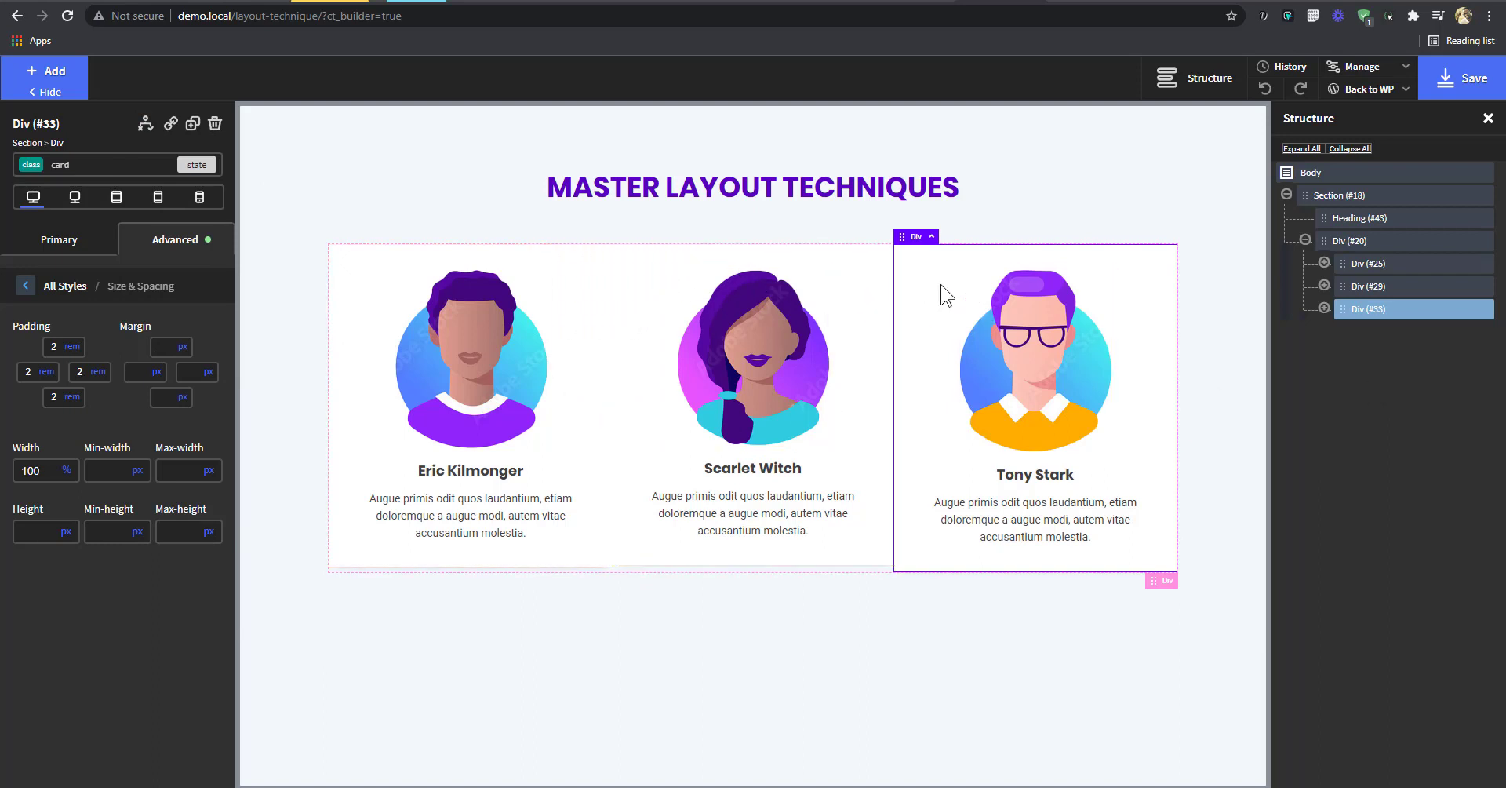
click(586, 283)
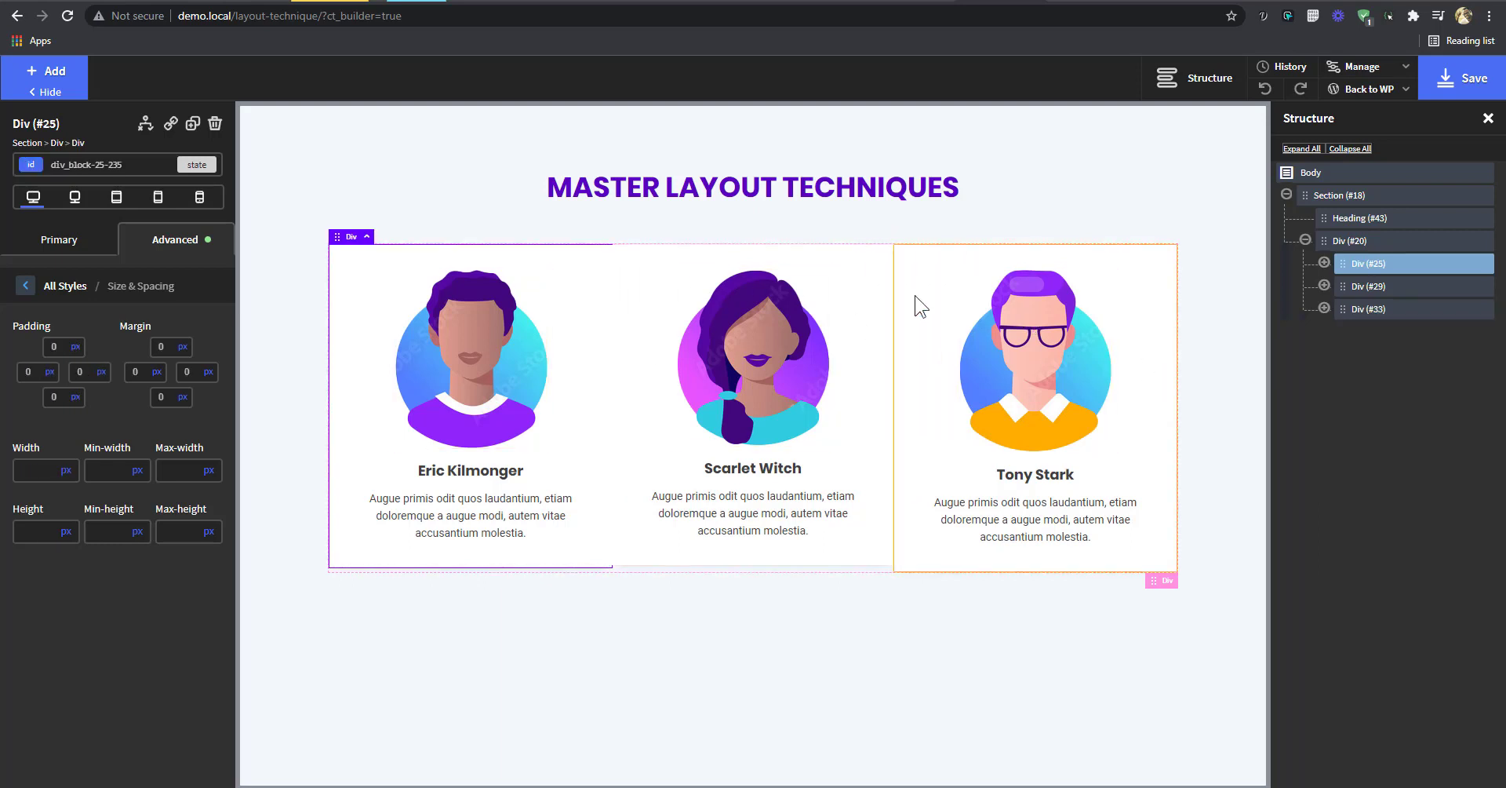
click(877, 286)
- Try a left margin of 10 px on the card class through the third card (Div #33), and clear it again
click(934, 285)
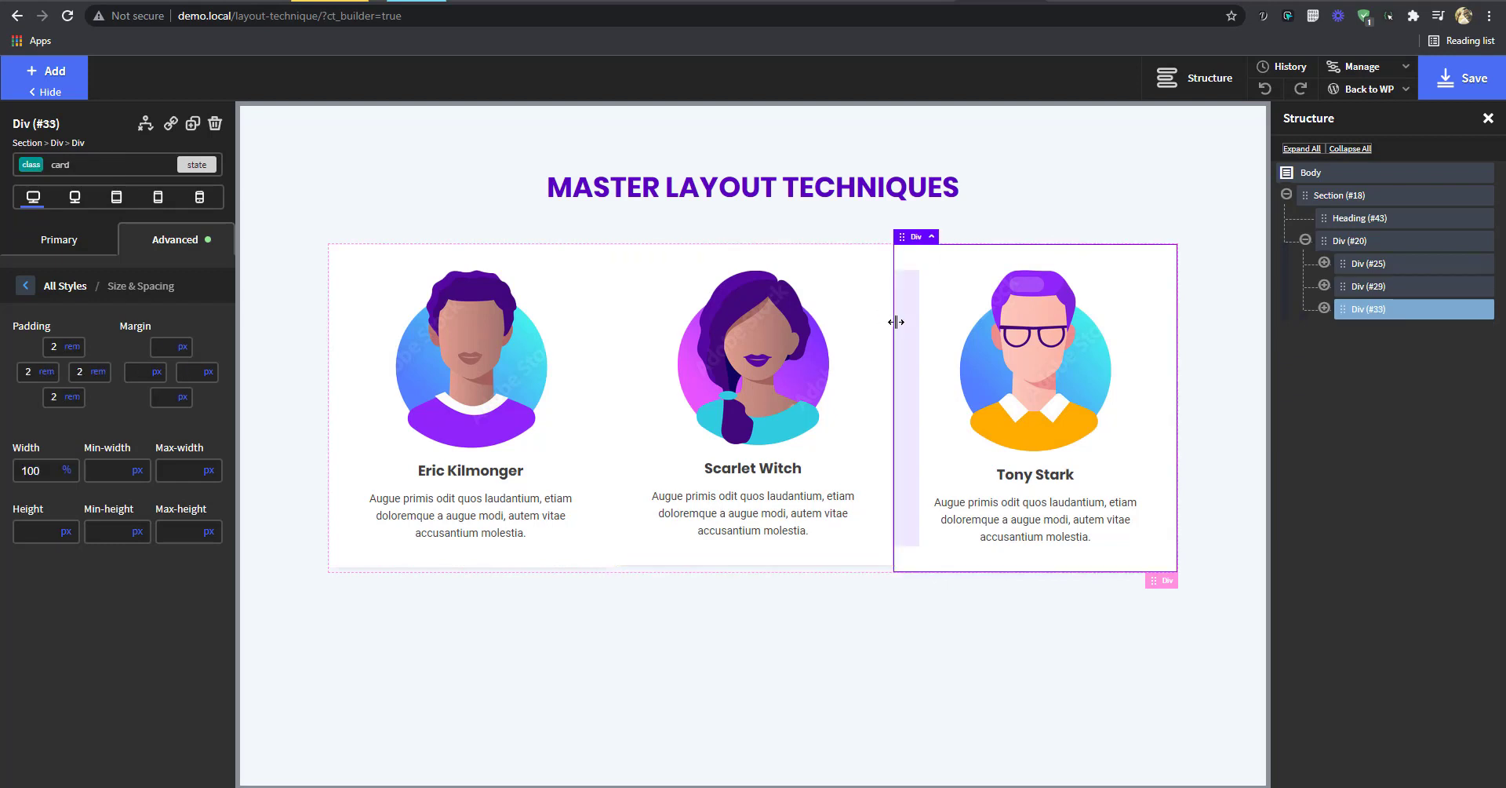
click(145, 372)
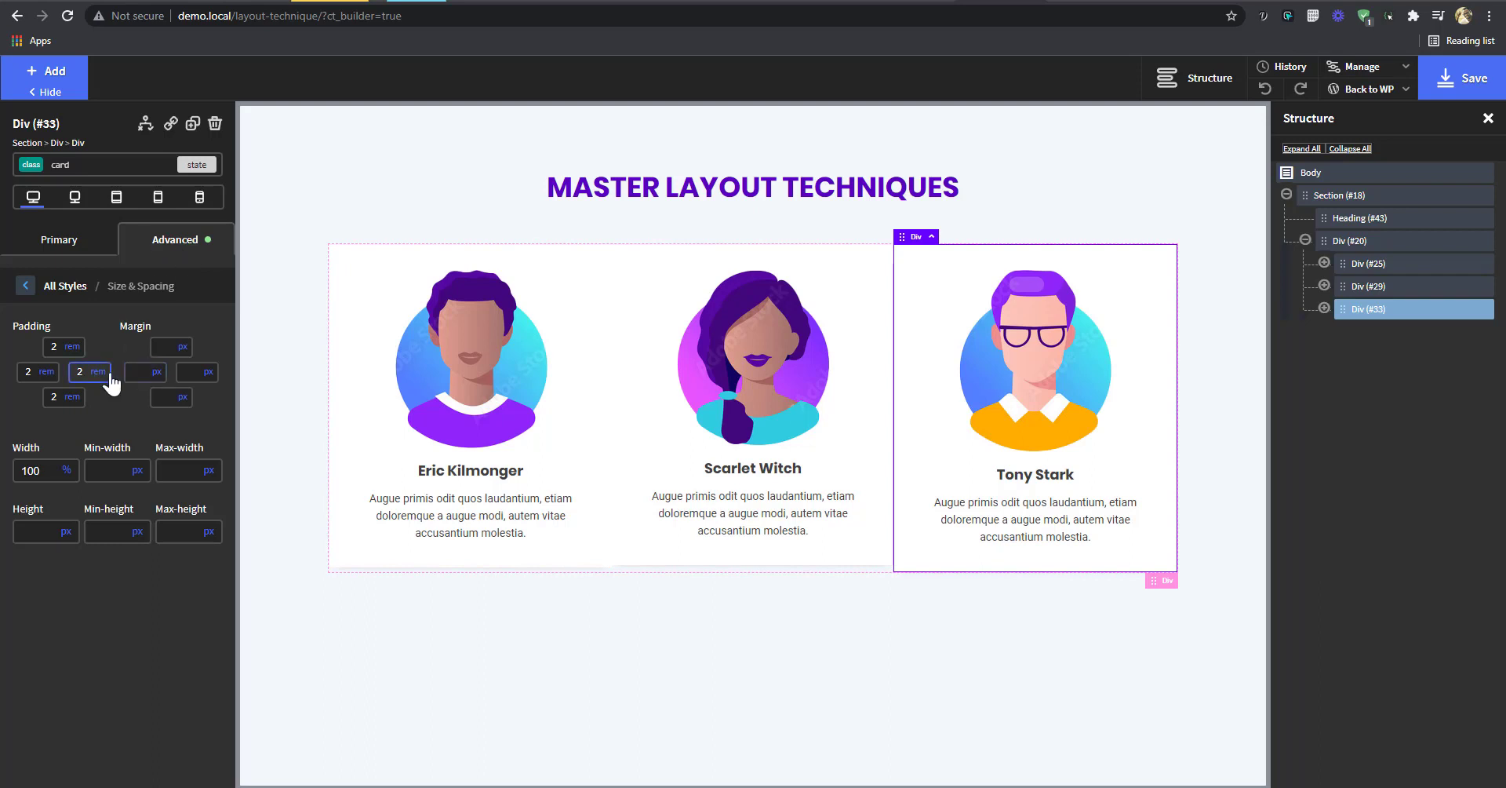
click(137, 372)
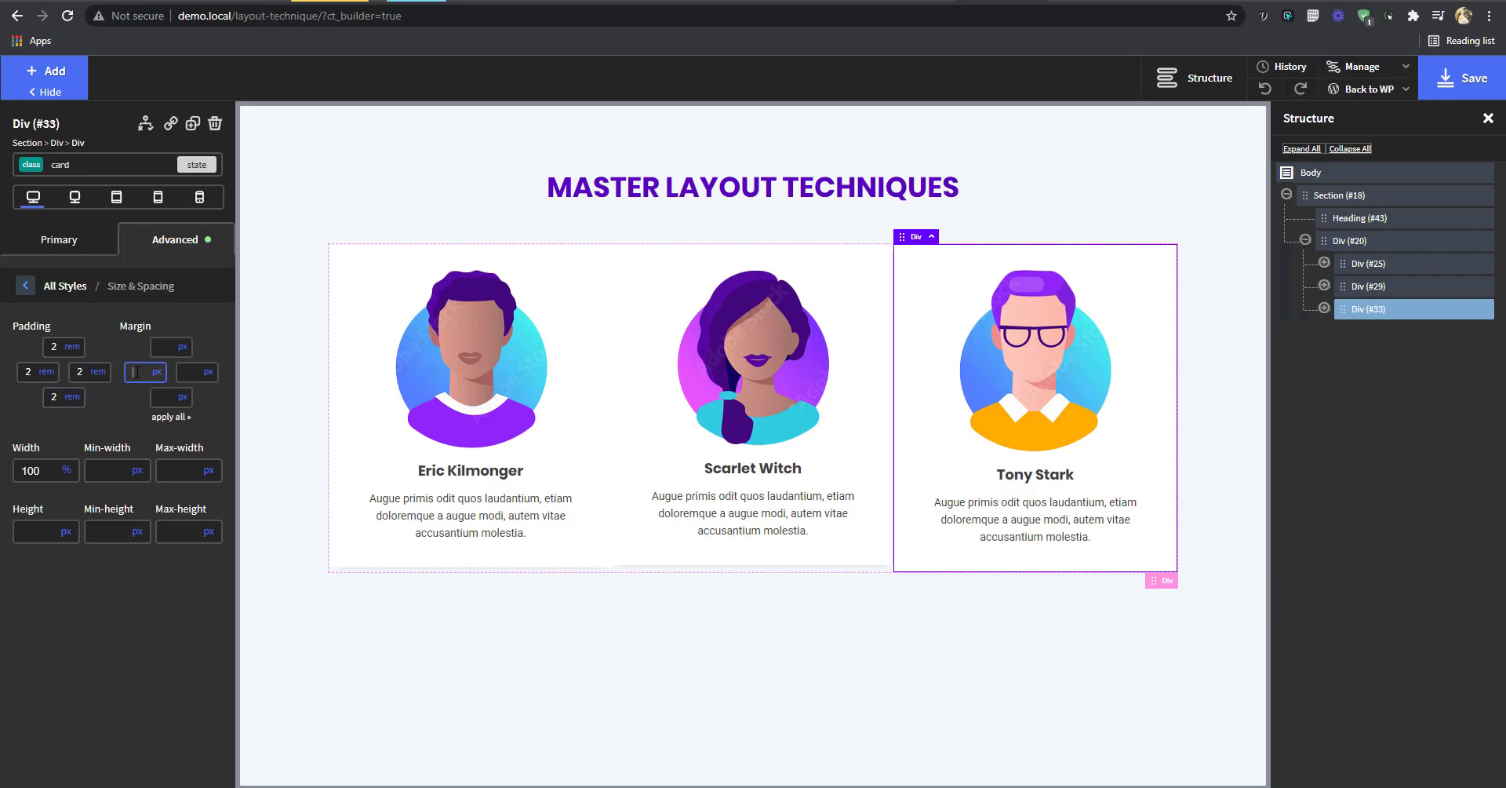
text(10)
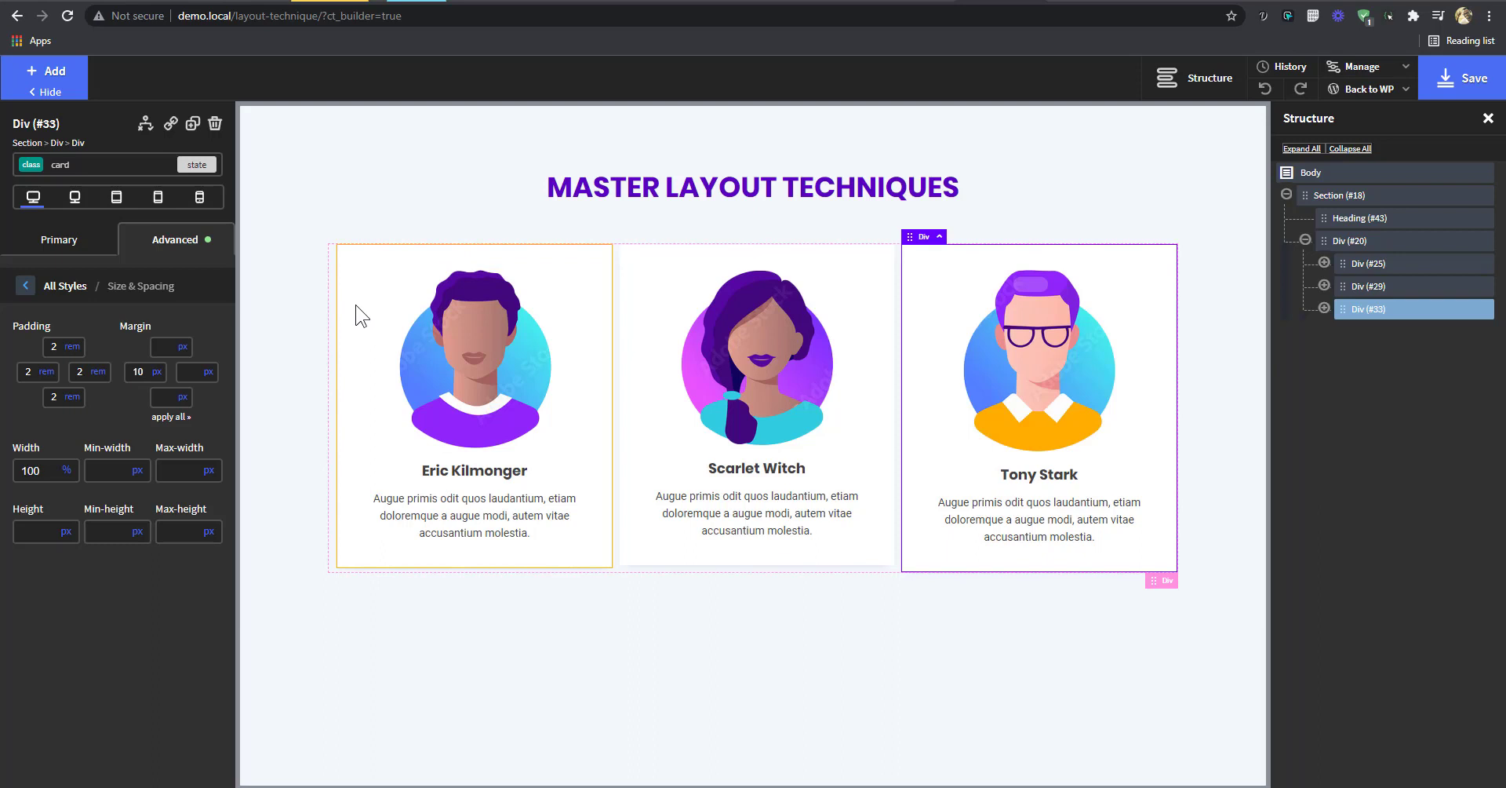
double_click(146, 369)
key(BackSpace)
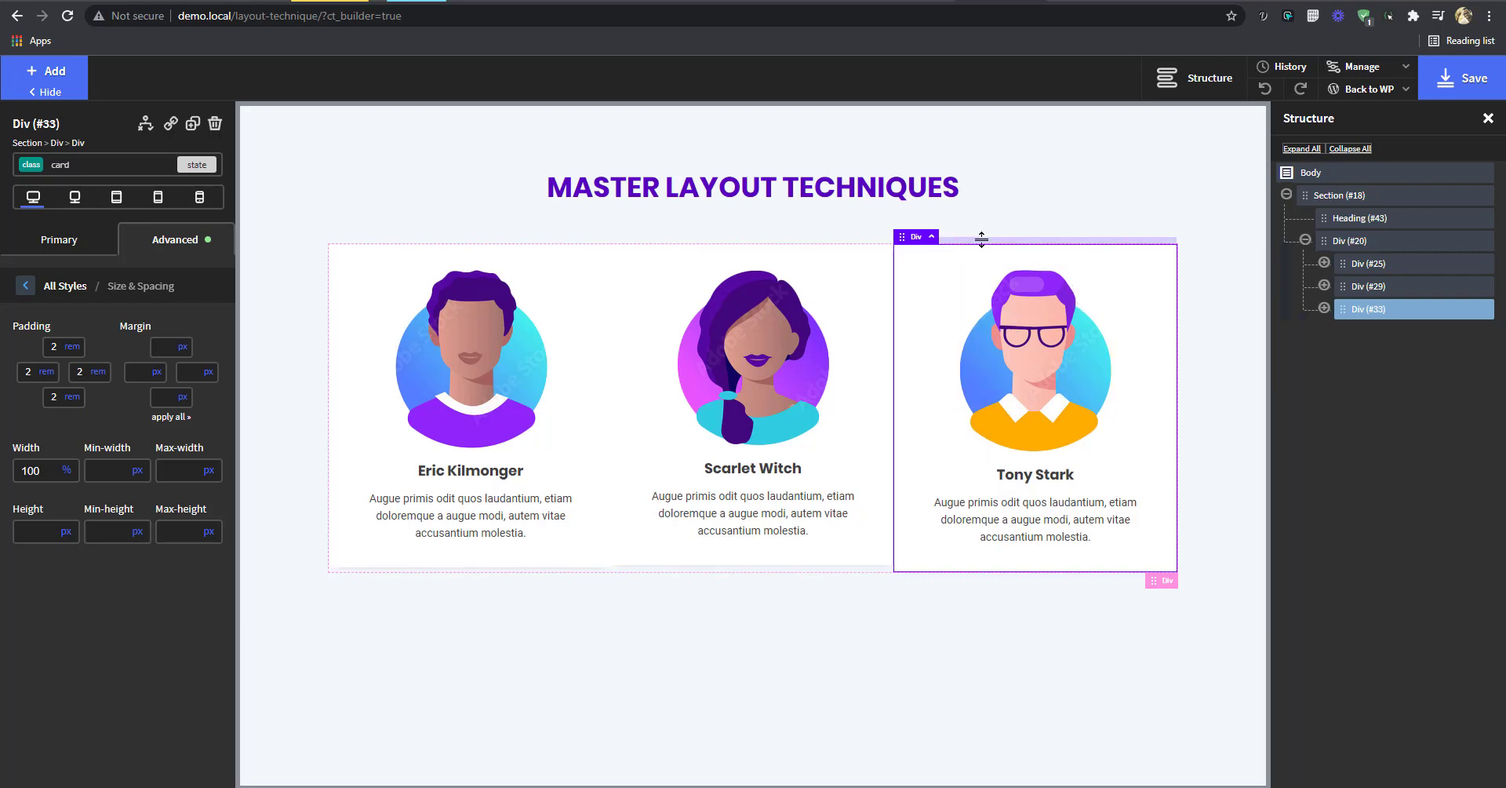
- Add a Code Block to the page and move it above the Section in the structure
click(1365, 72)
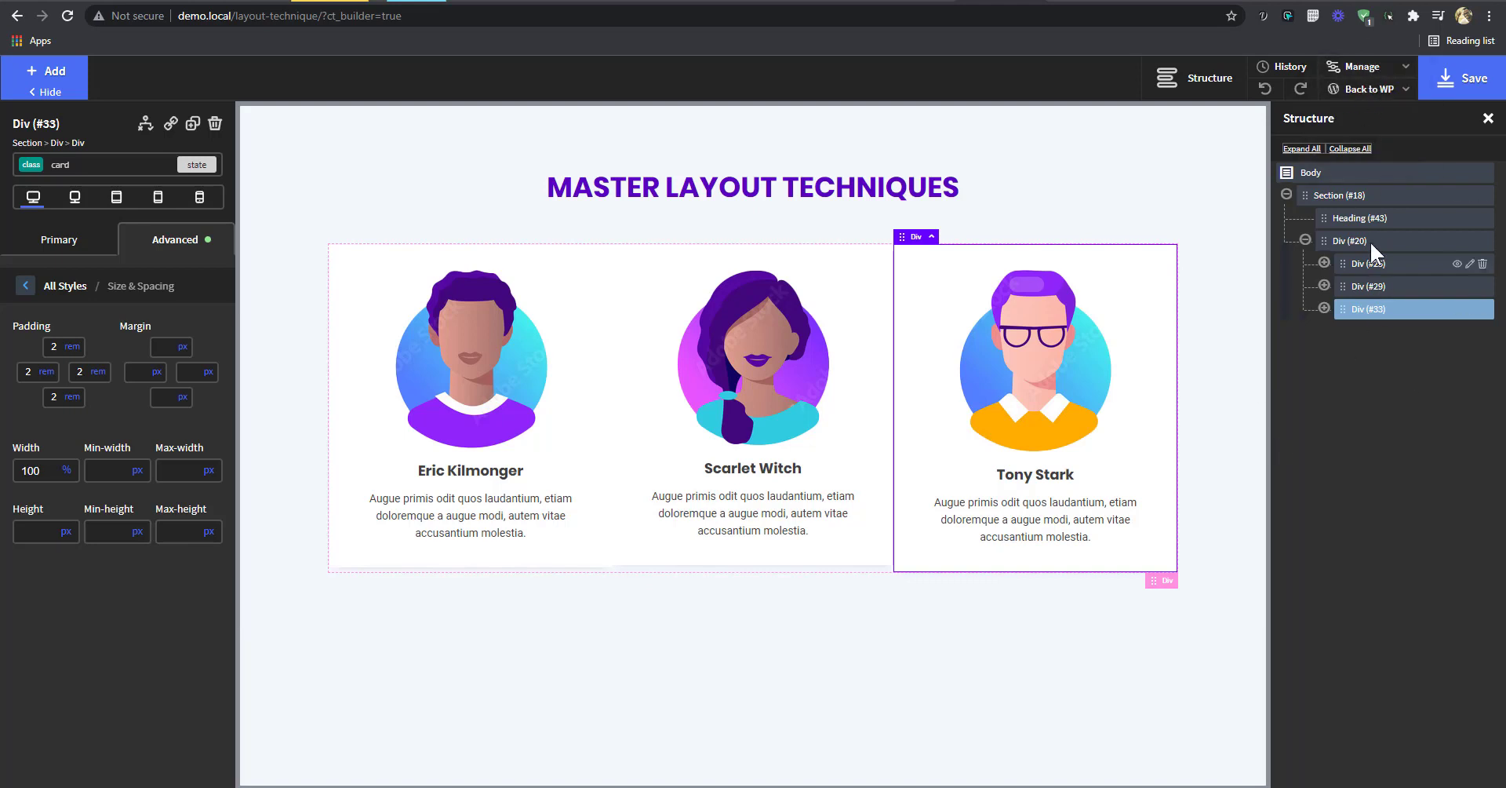
click(1333, 171)
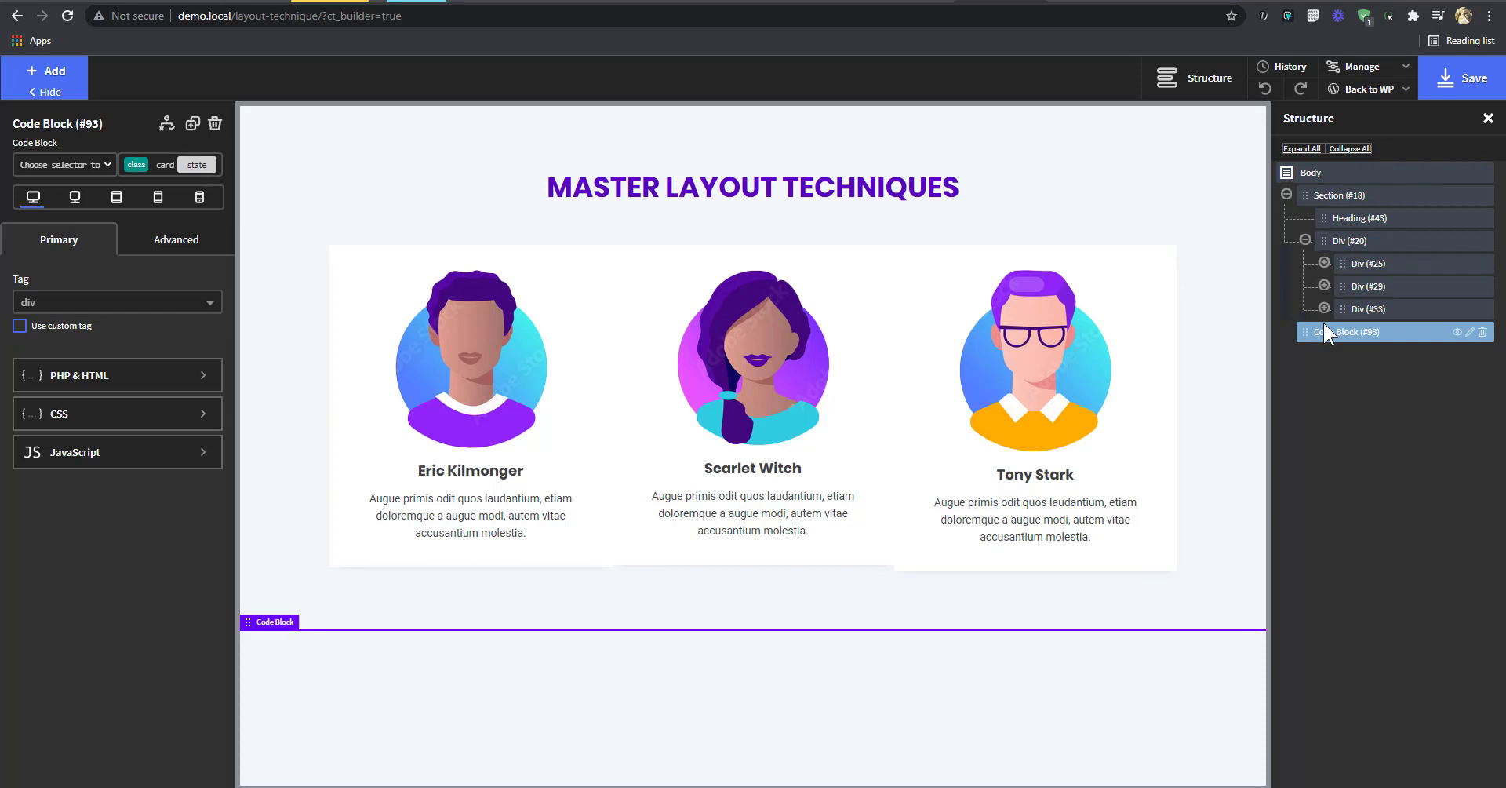
drag(1325, 322, 1326, 176)
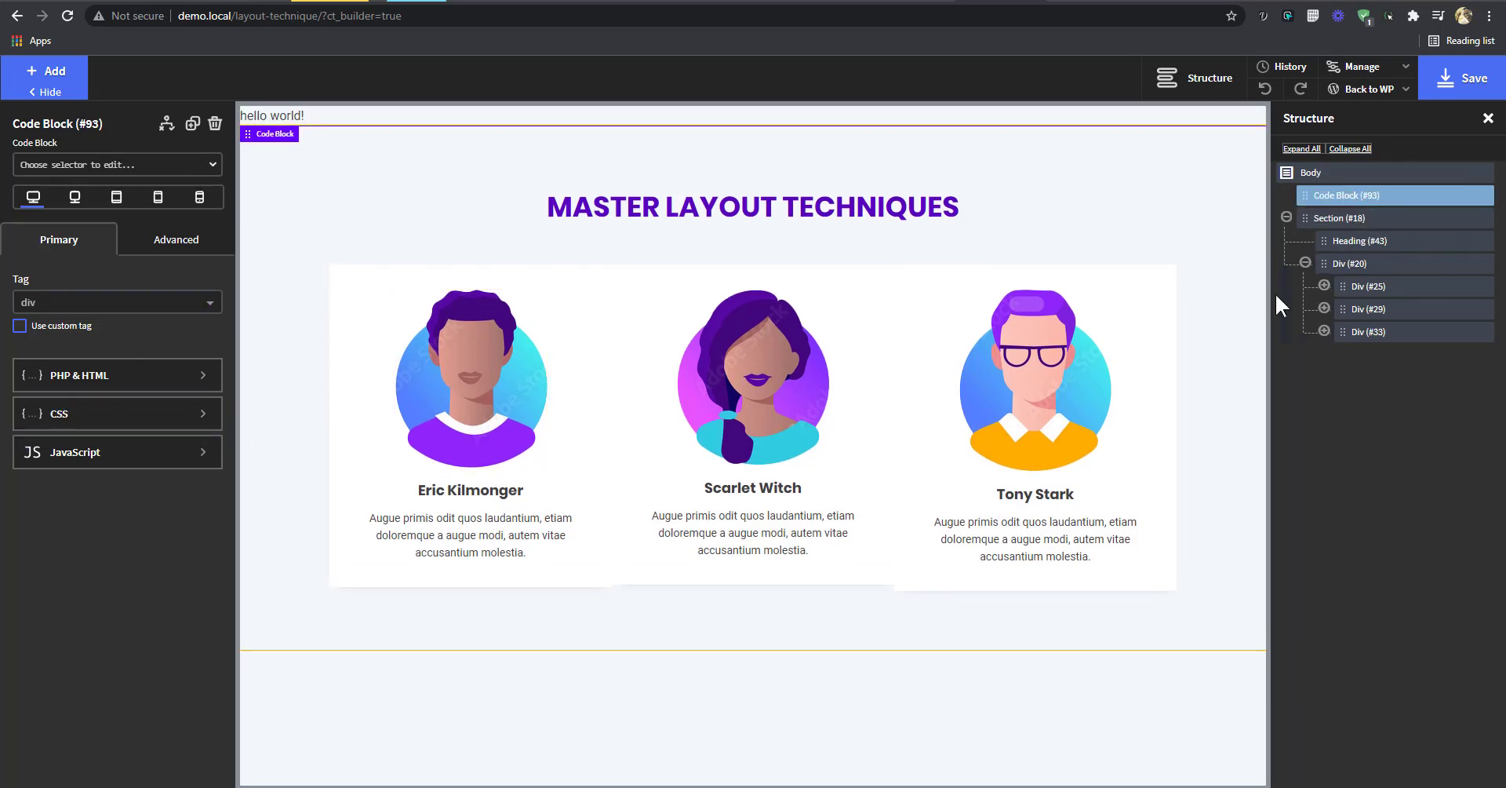
- Add the class card-parent to the container Div (#20) that holds the three cards
click(1347, 265)
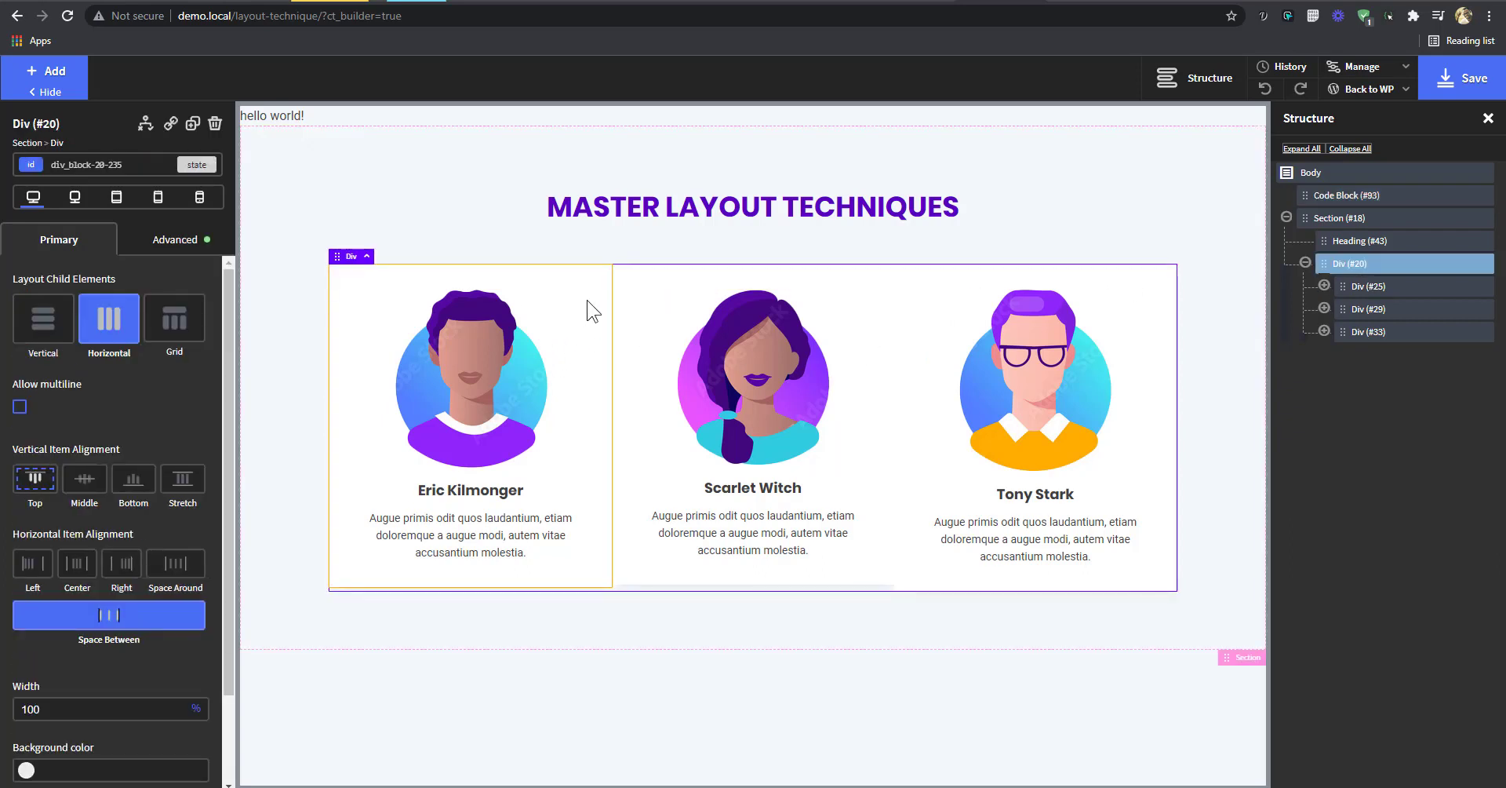
click(141, 165)
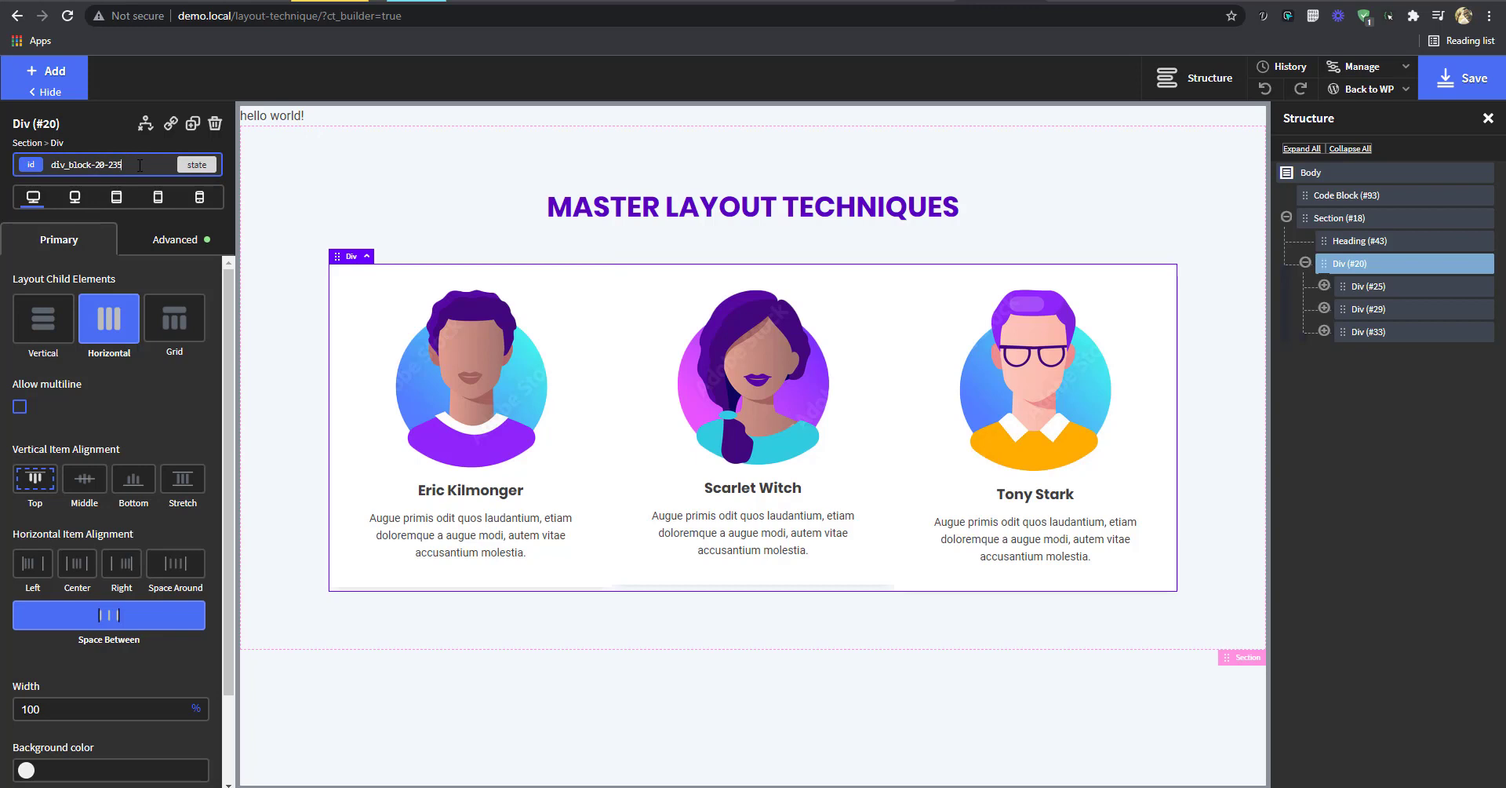
click(140, 165)
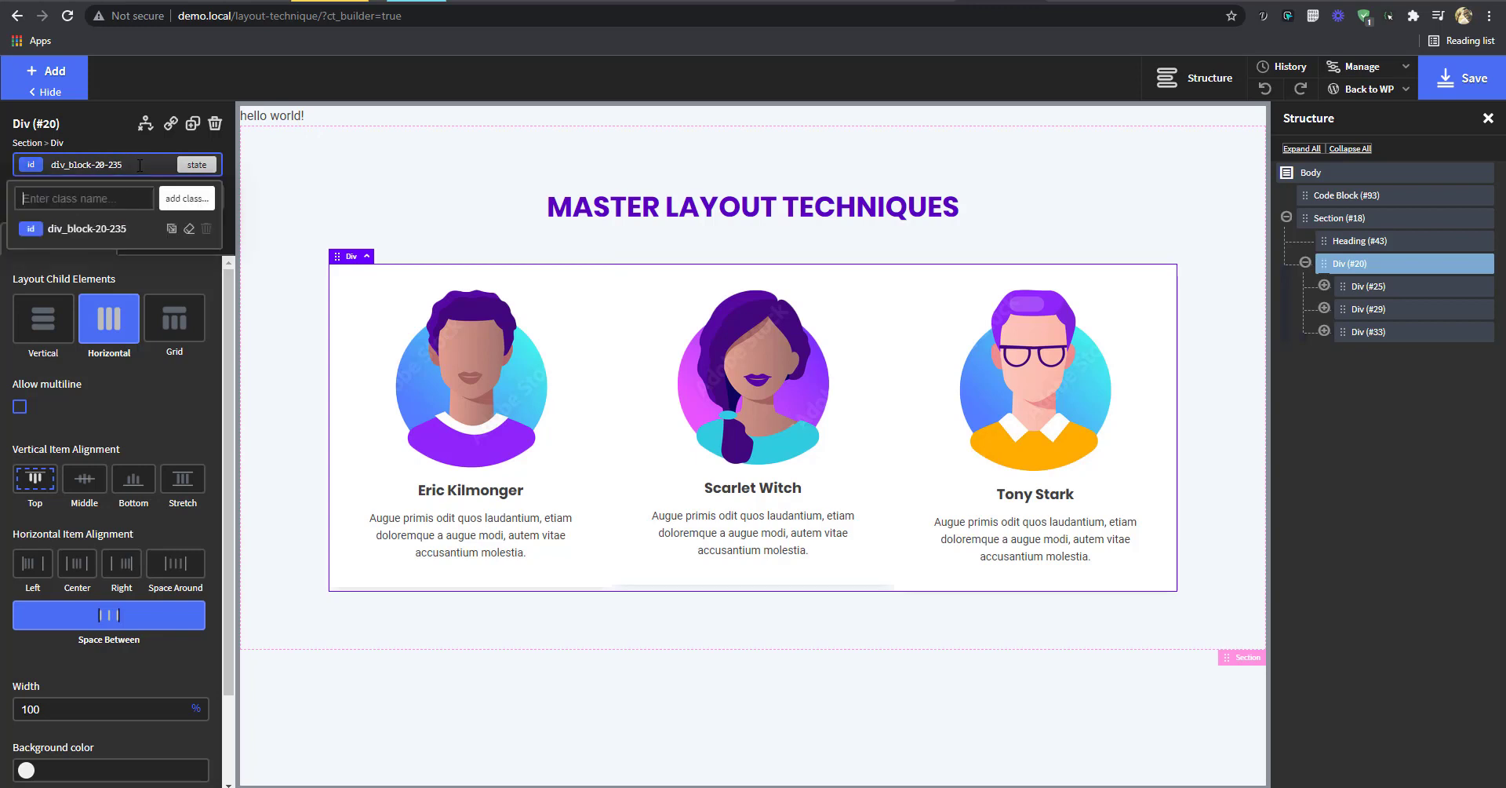
text(card)
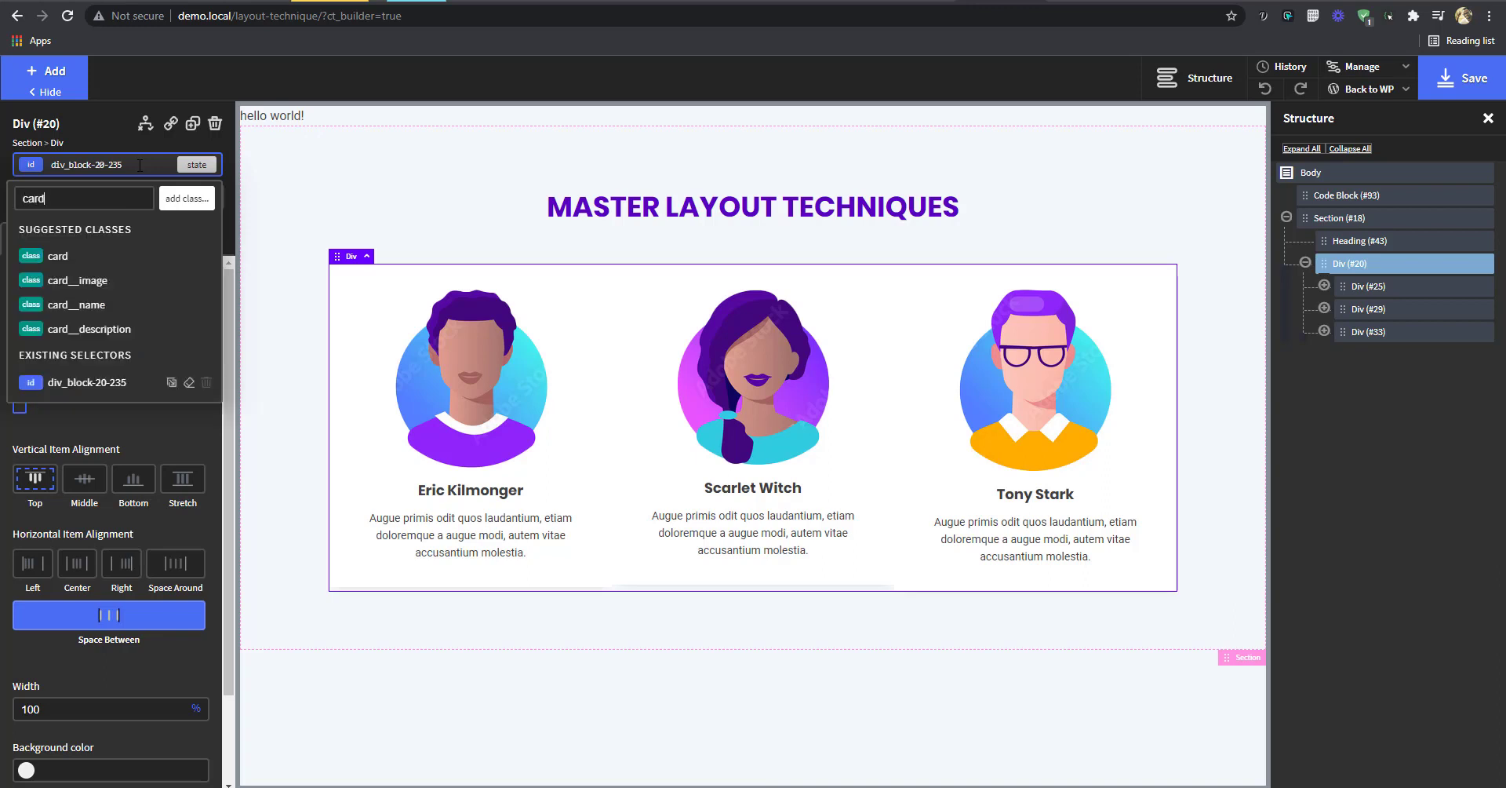
text(-)
text(pe)
text(rent)
key(Return)
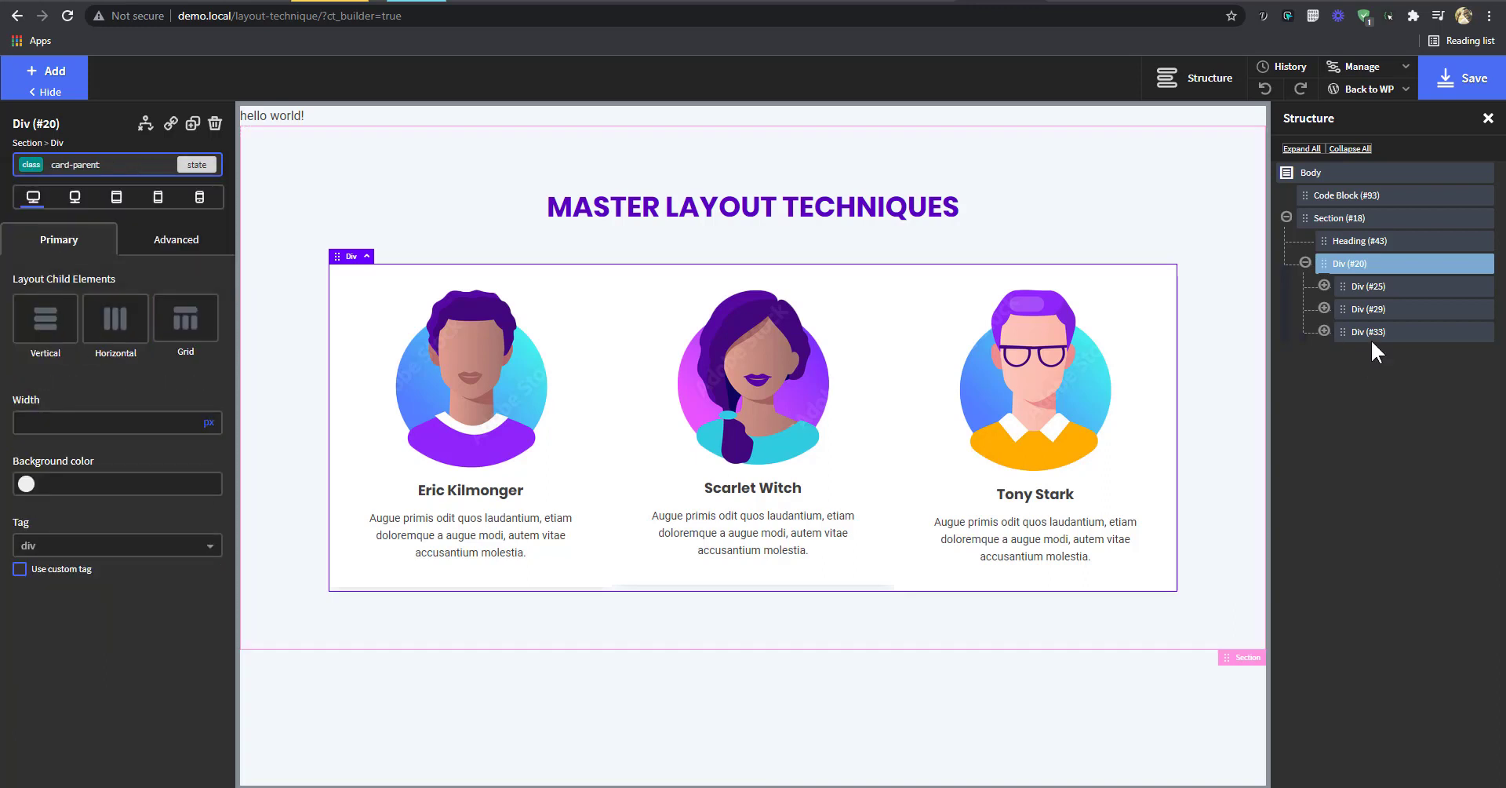
- Write the CSS rule .card-parent > * {margin-left:10px} in the Code Block's stylesheet
click(1365, 196)
click(145, 424)
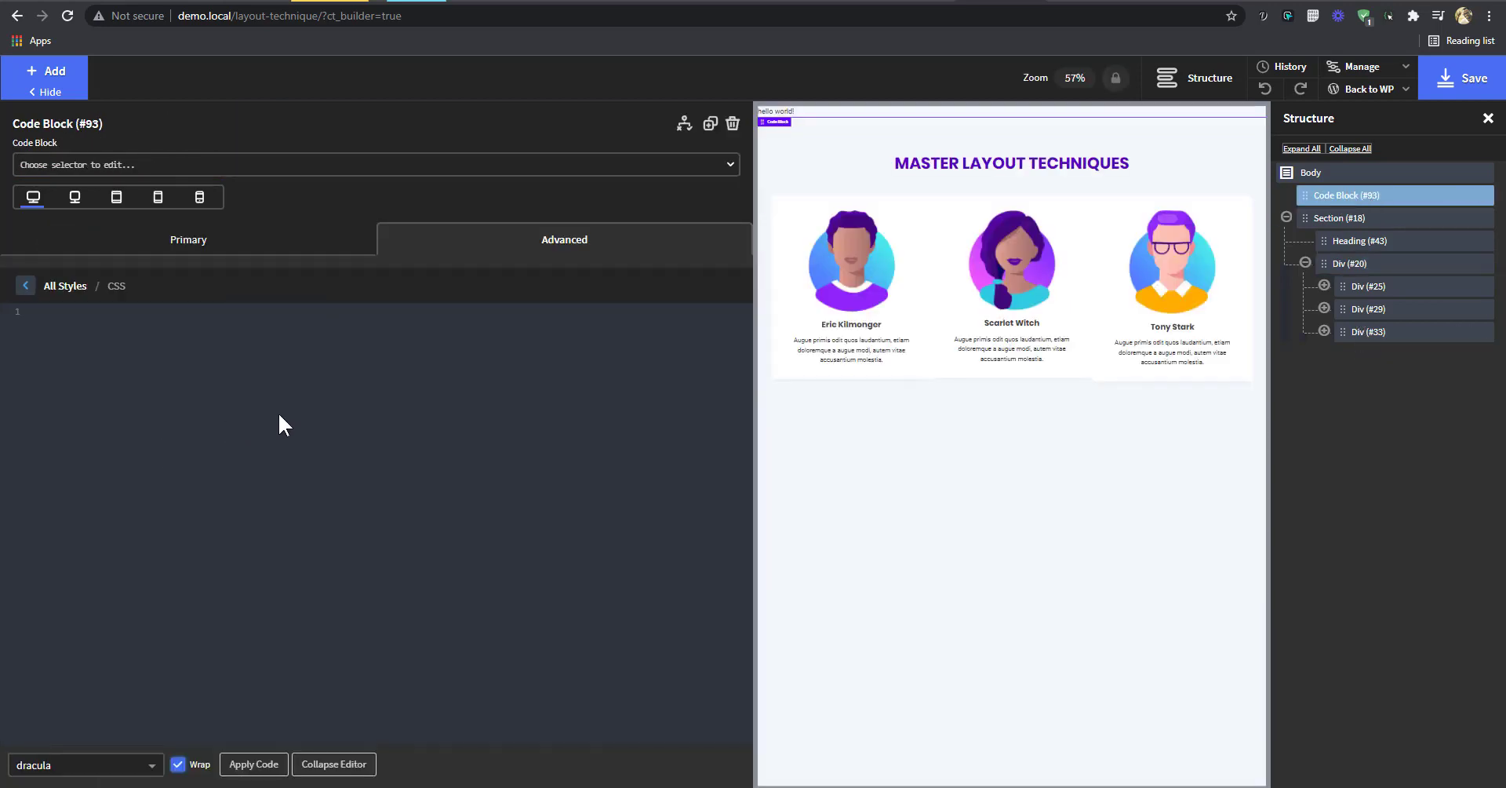
click(334, 764)
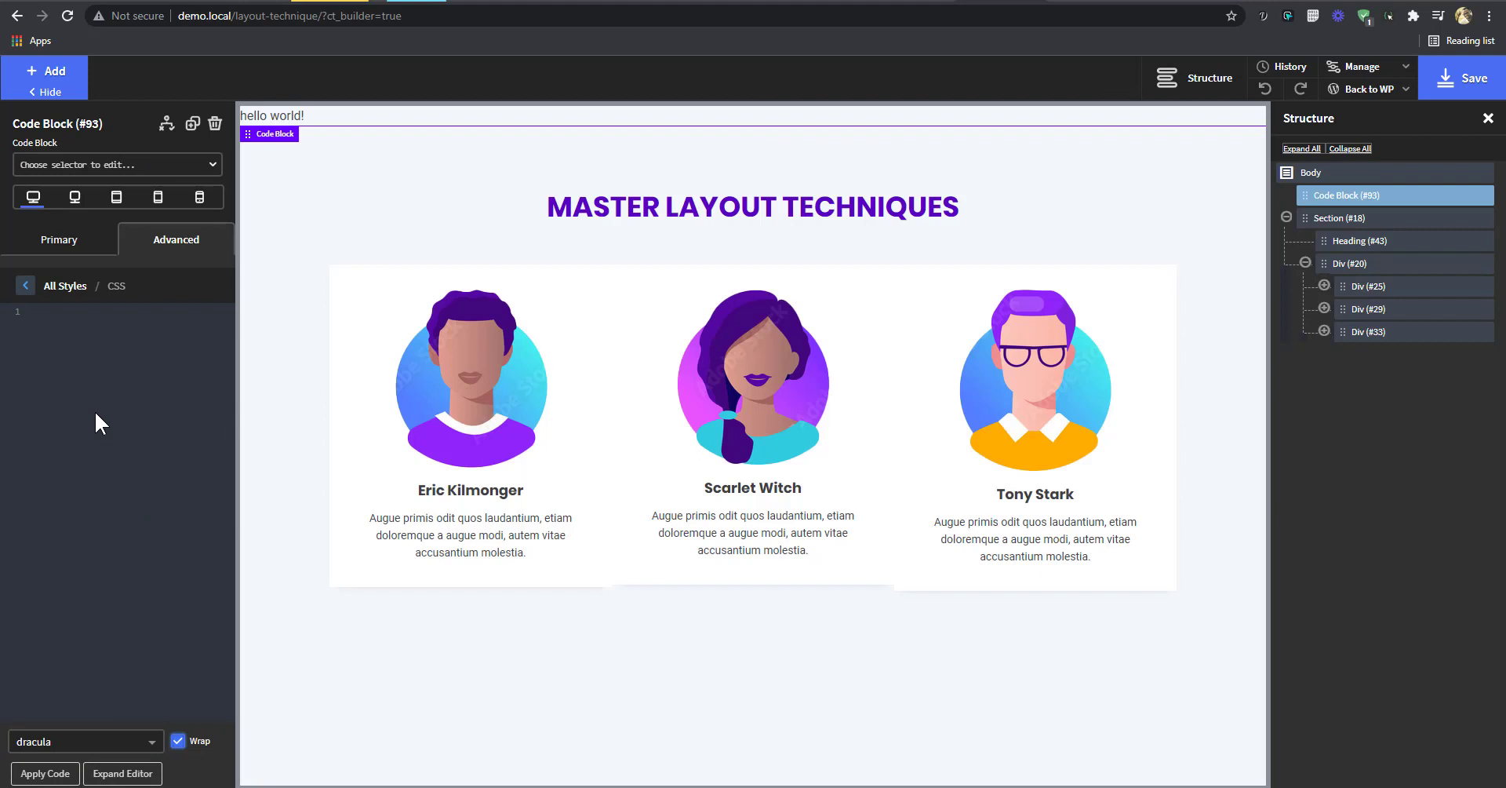
text(card)
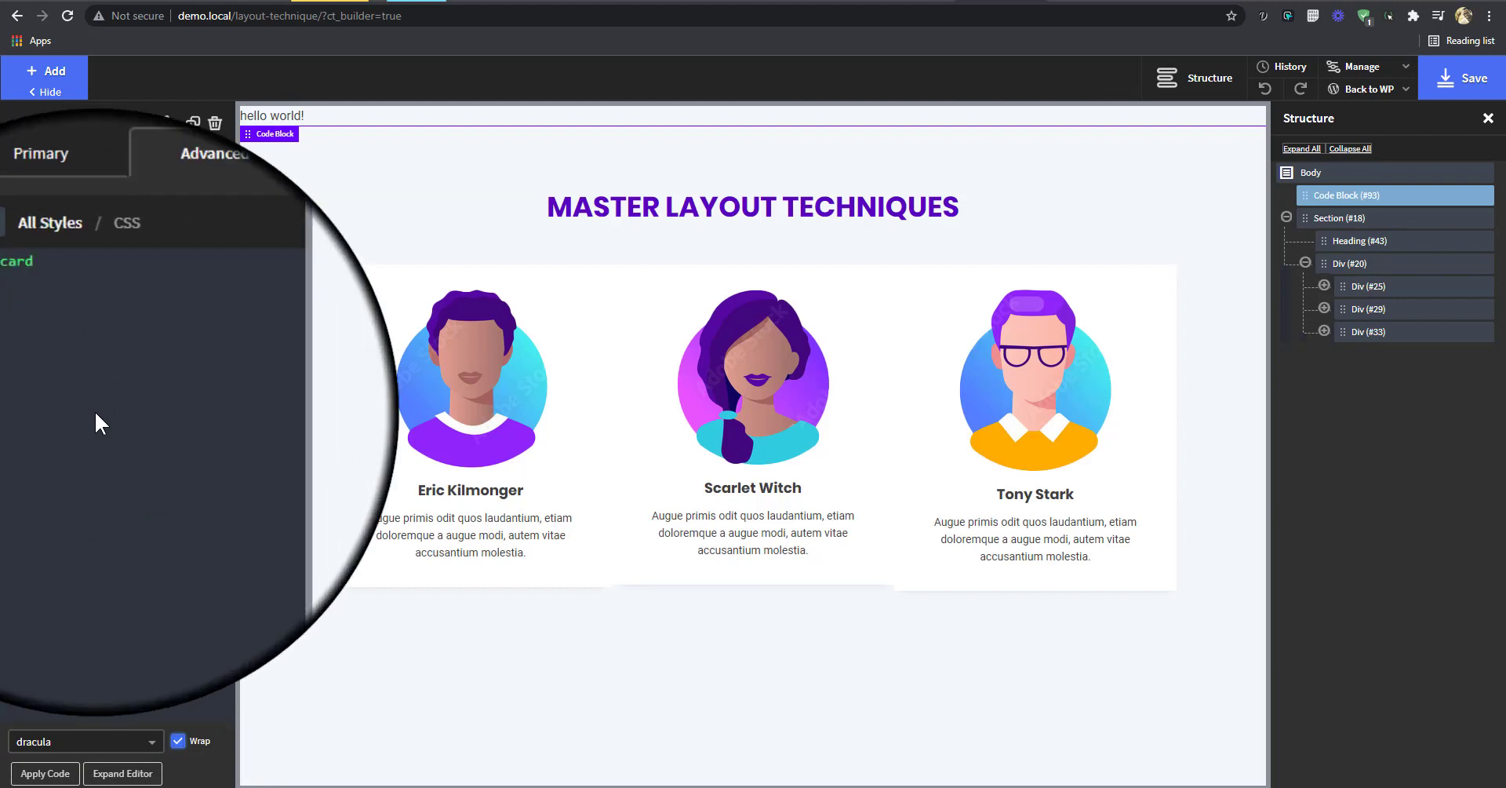
text(-parent >)
text(* margin)
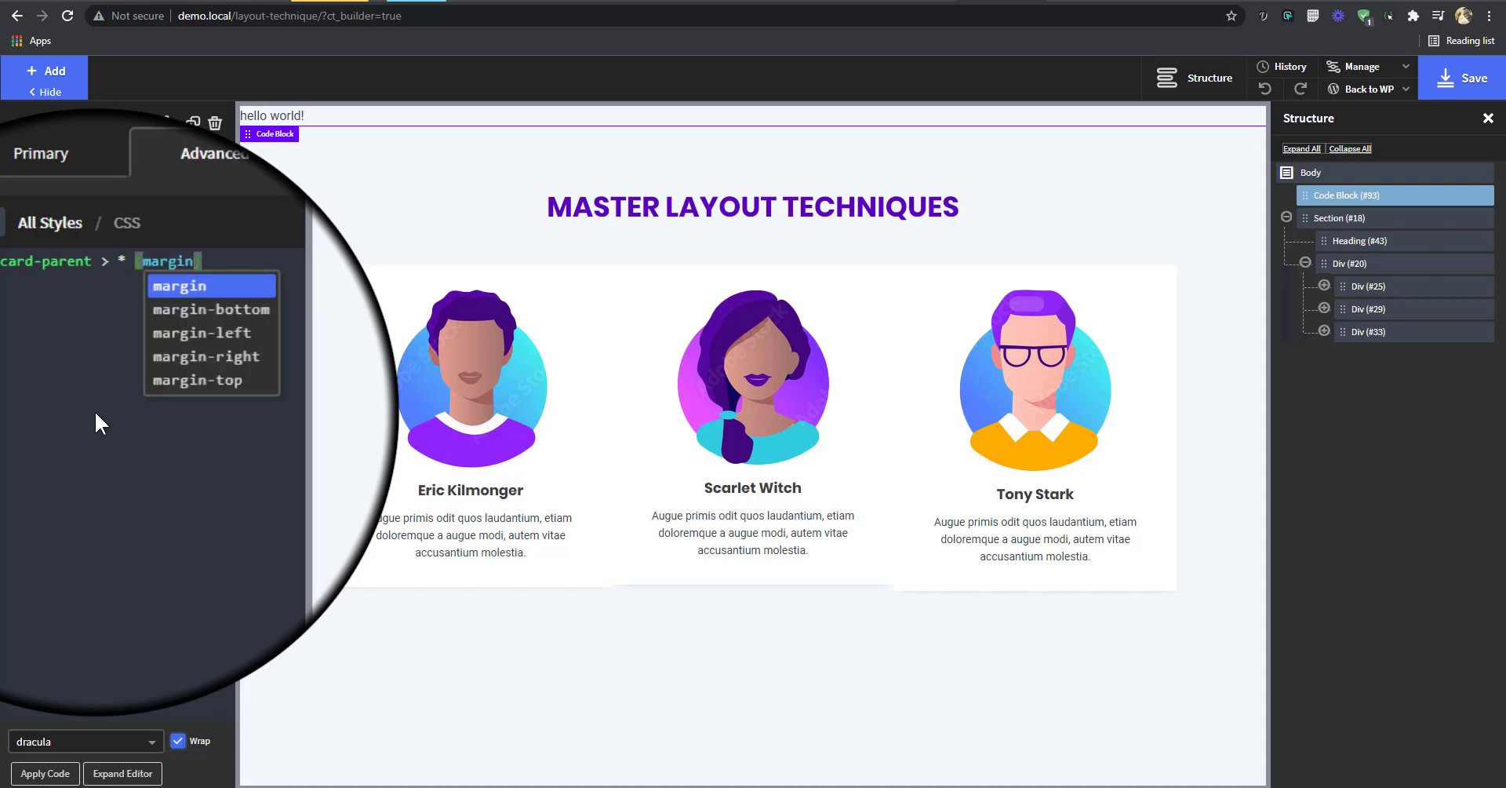
text(-left)
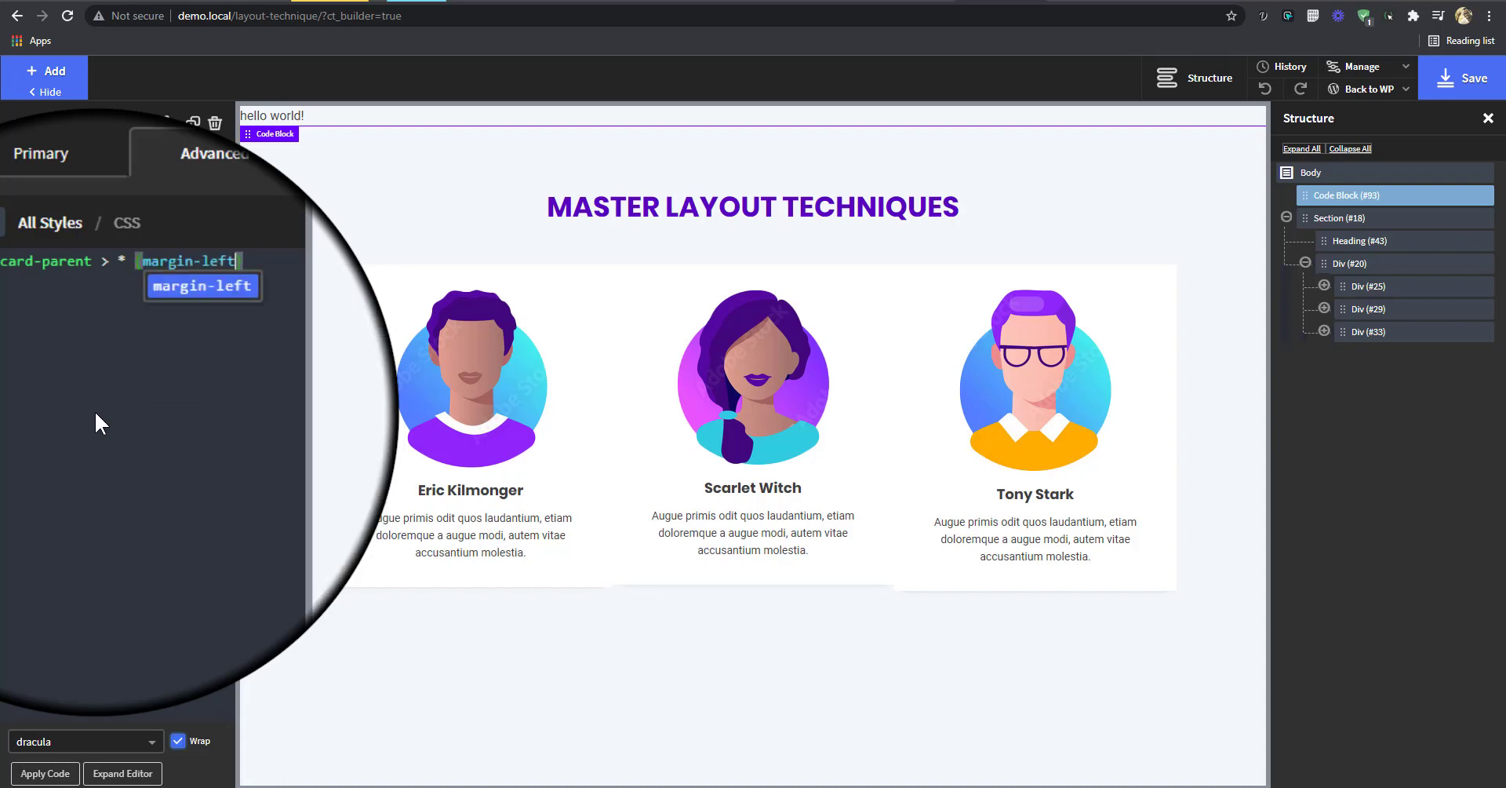
text(:10px)
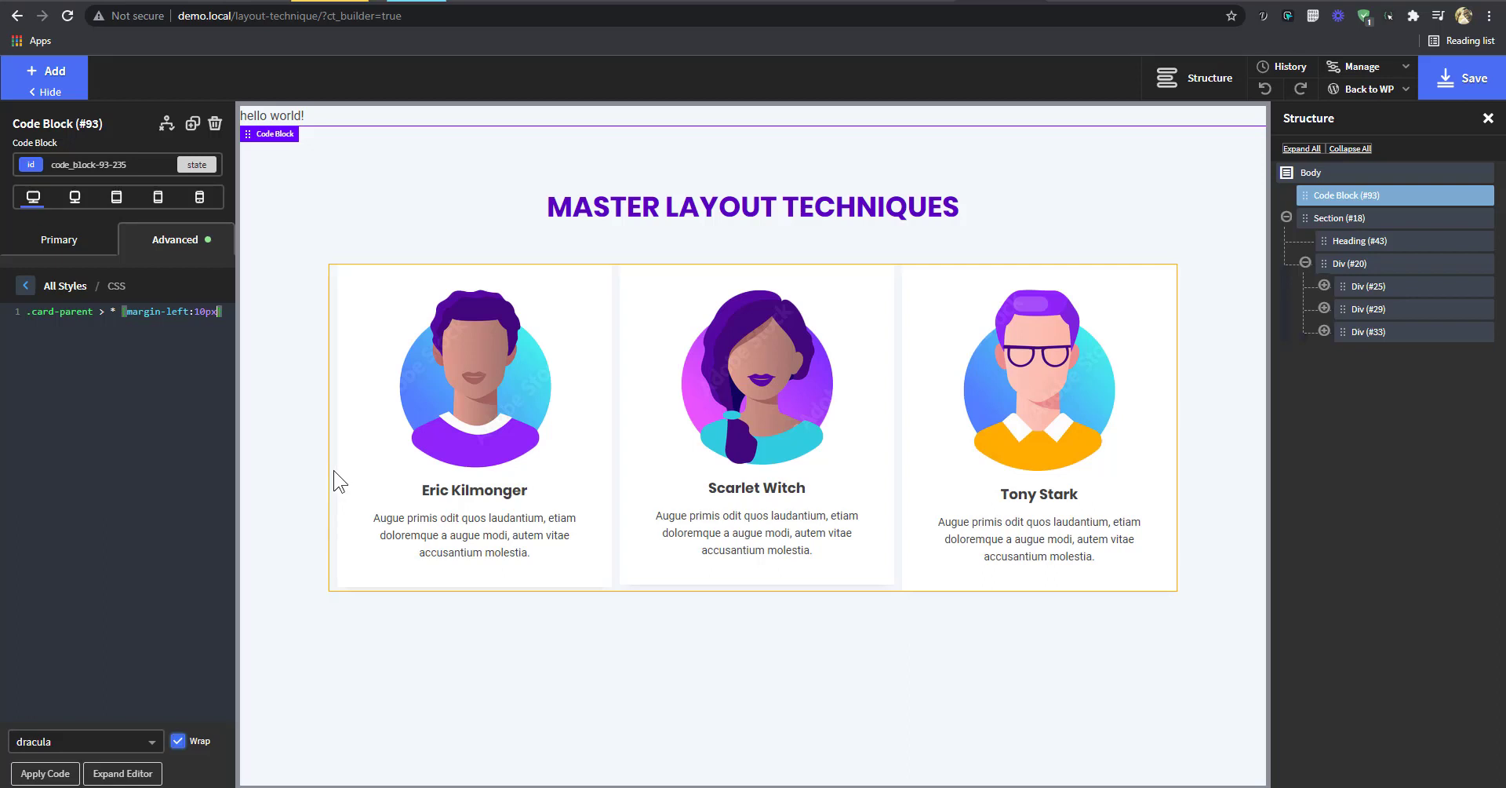
- Extend the rule's selector to .card-parent > * + * so only cards preceded by another card get the margin
click(112, 313)
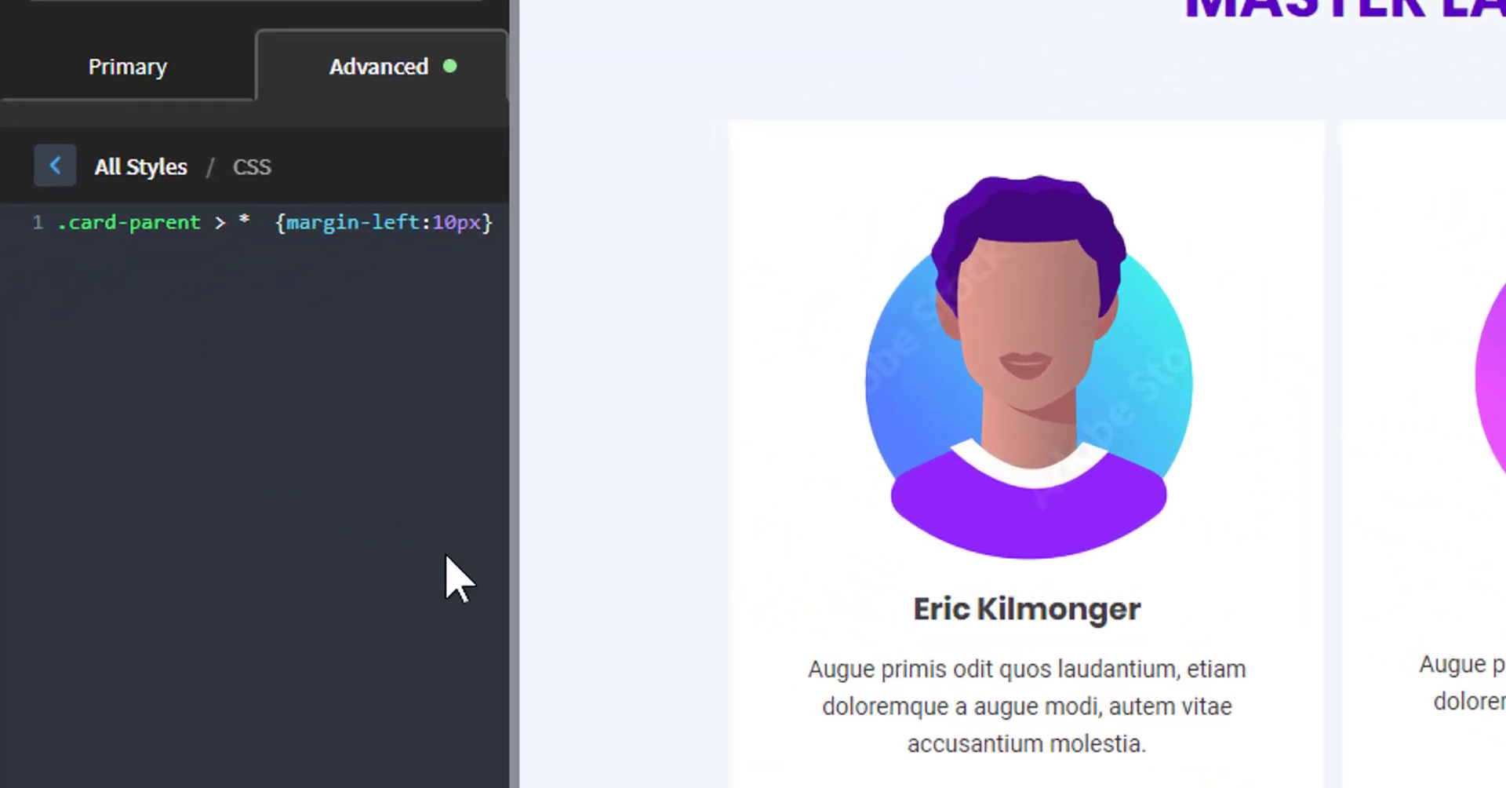
text(+ )
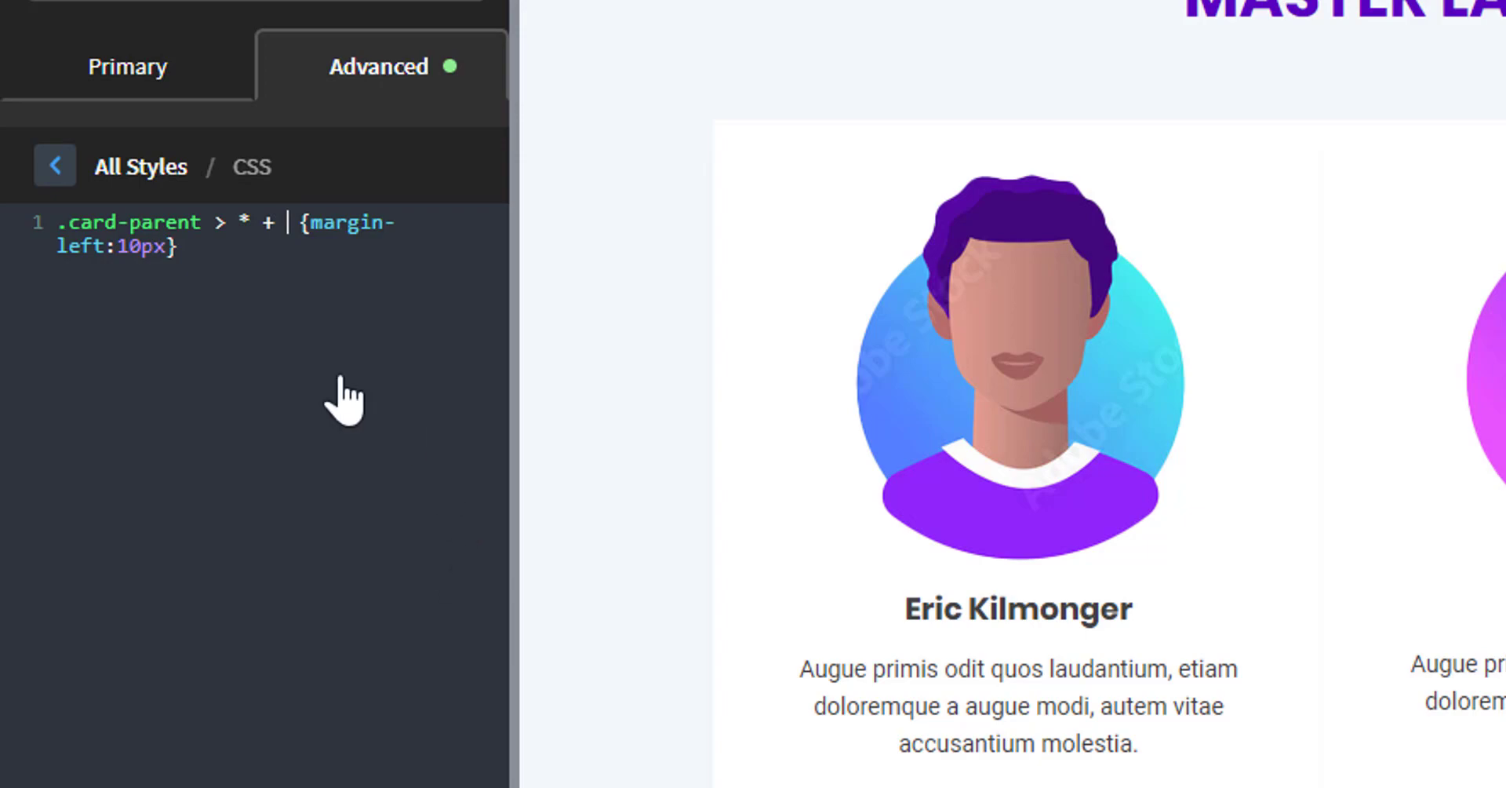
text(*)
click(251, 328)
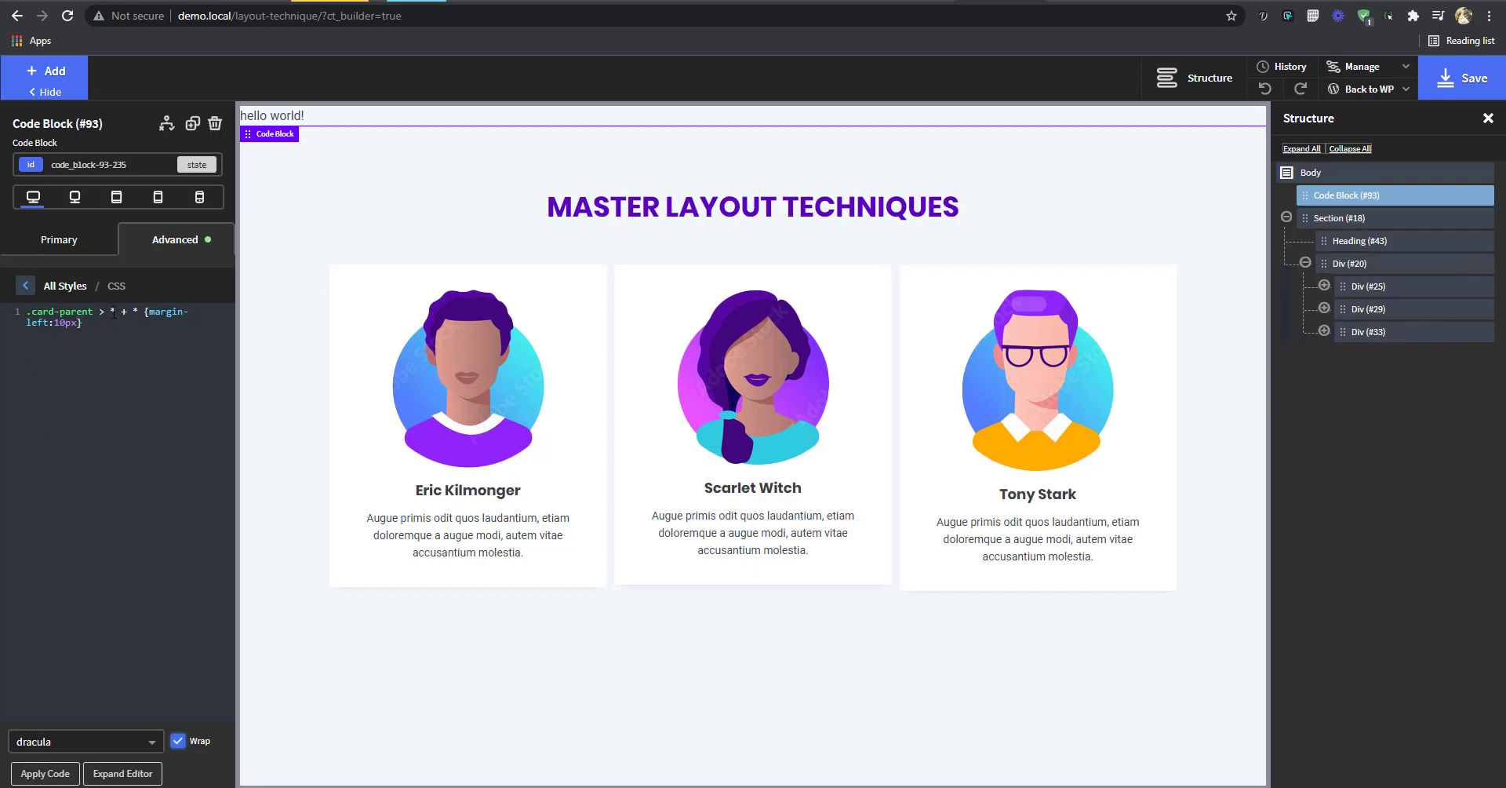
drag(112, 311, 139, 311)
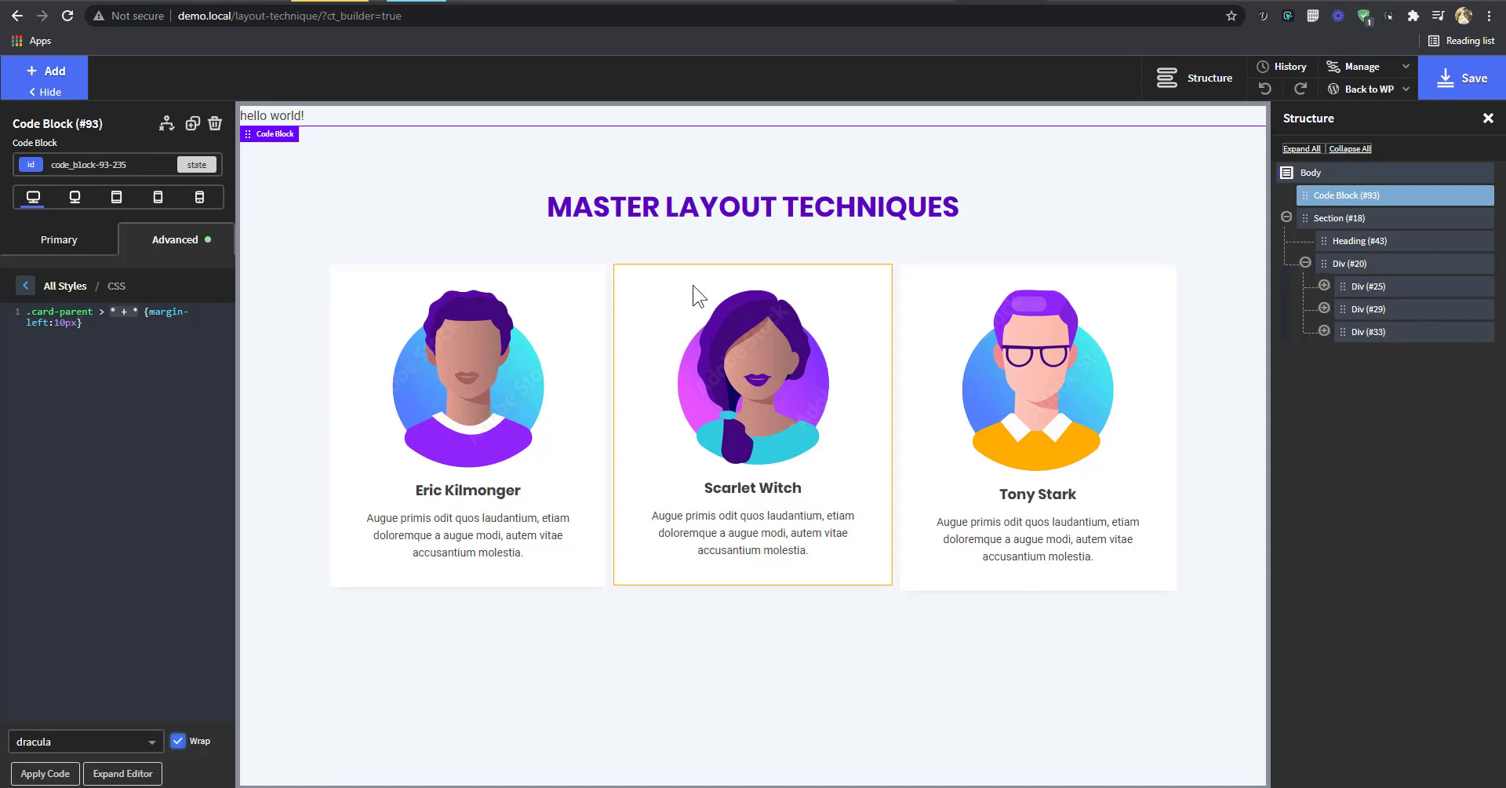
click(148, 333)
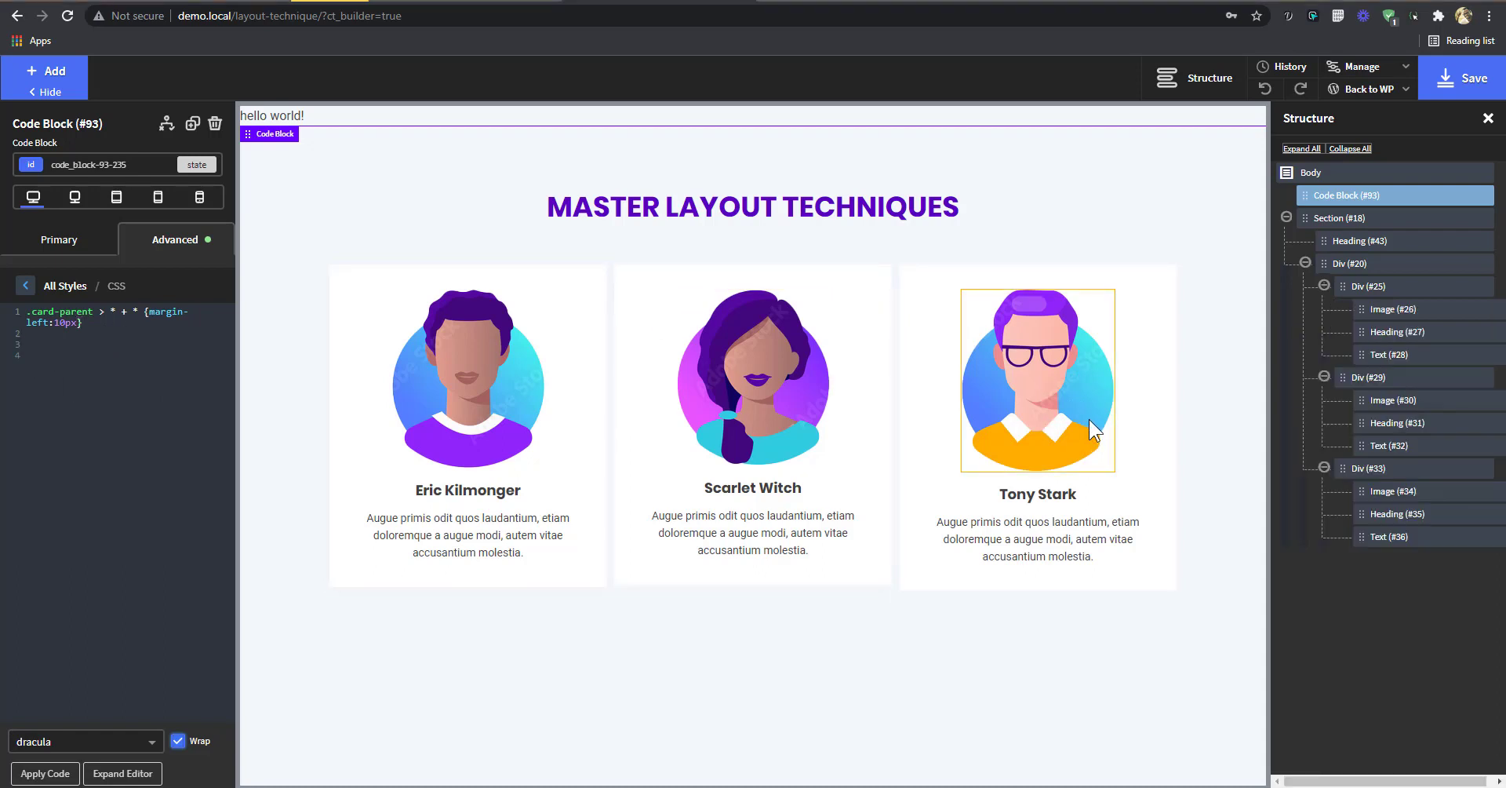
- Select the first card (Div #25) and inspect its primary layout settings
click(594, 298)
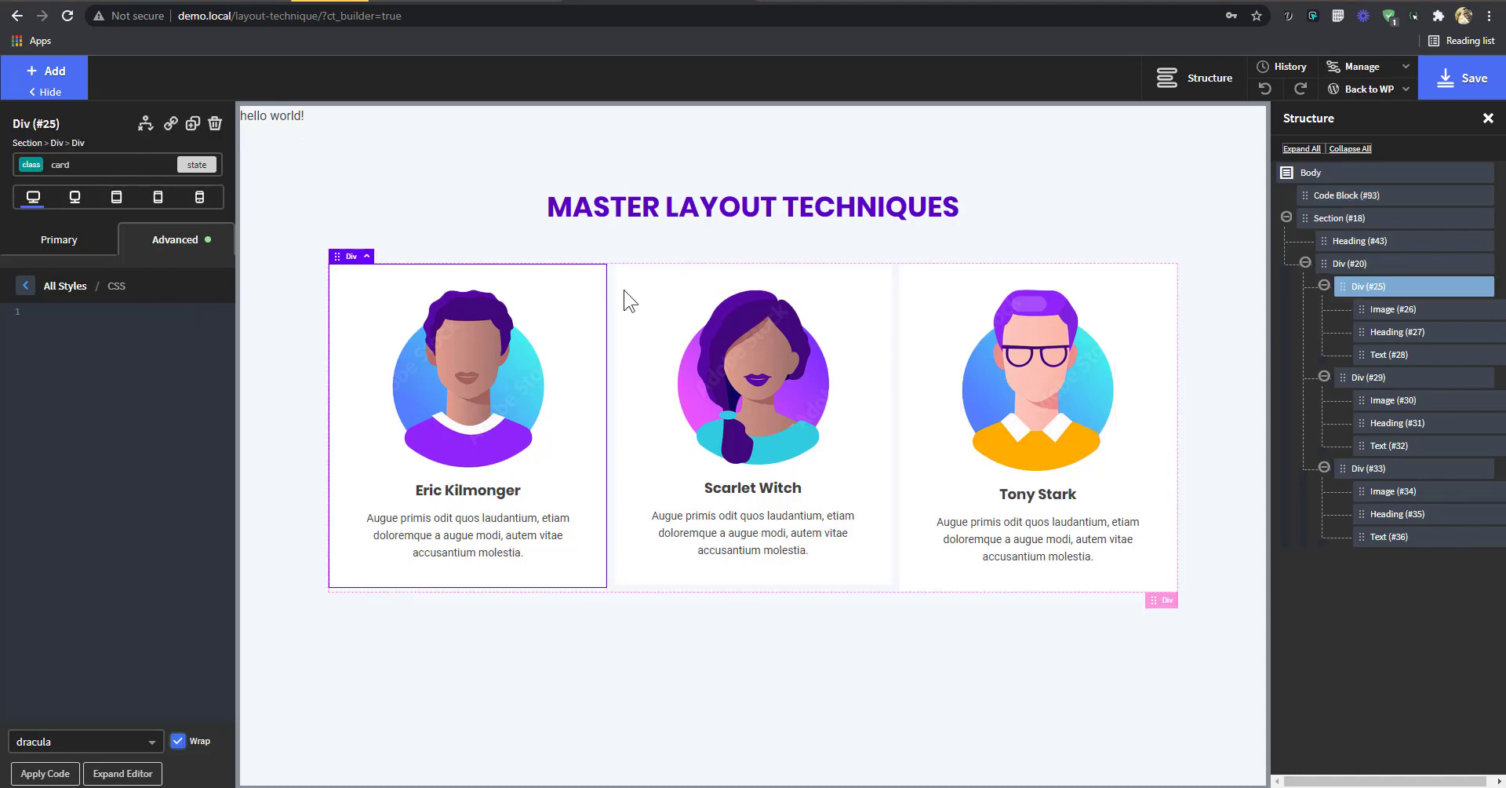
click(172, 249)
click(79, 239)
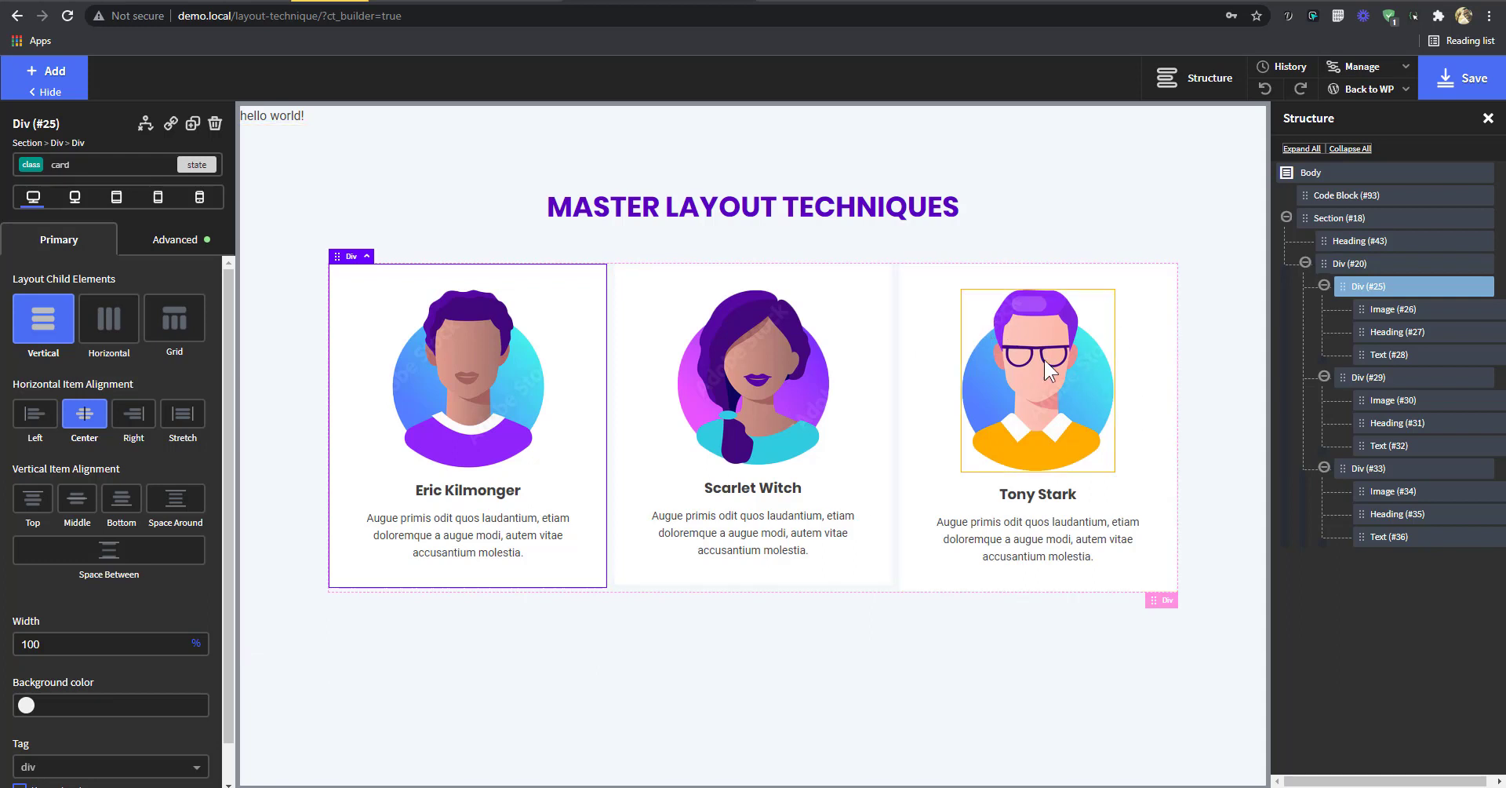
- Duplicate the whole card row container (Div #20) below the original row
click(1306, 262)
click(1340, 266)
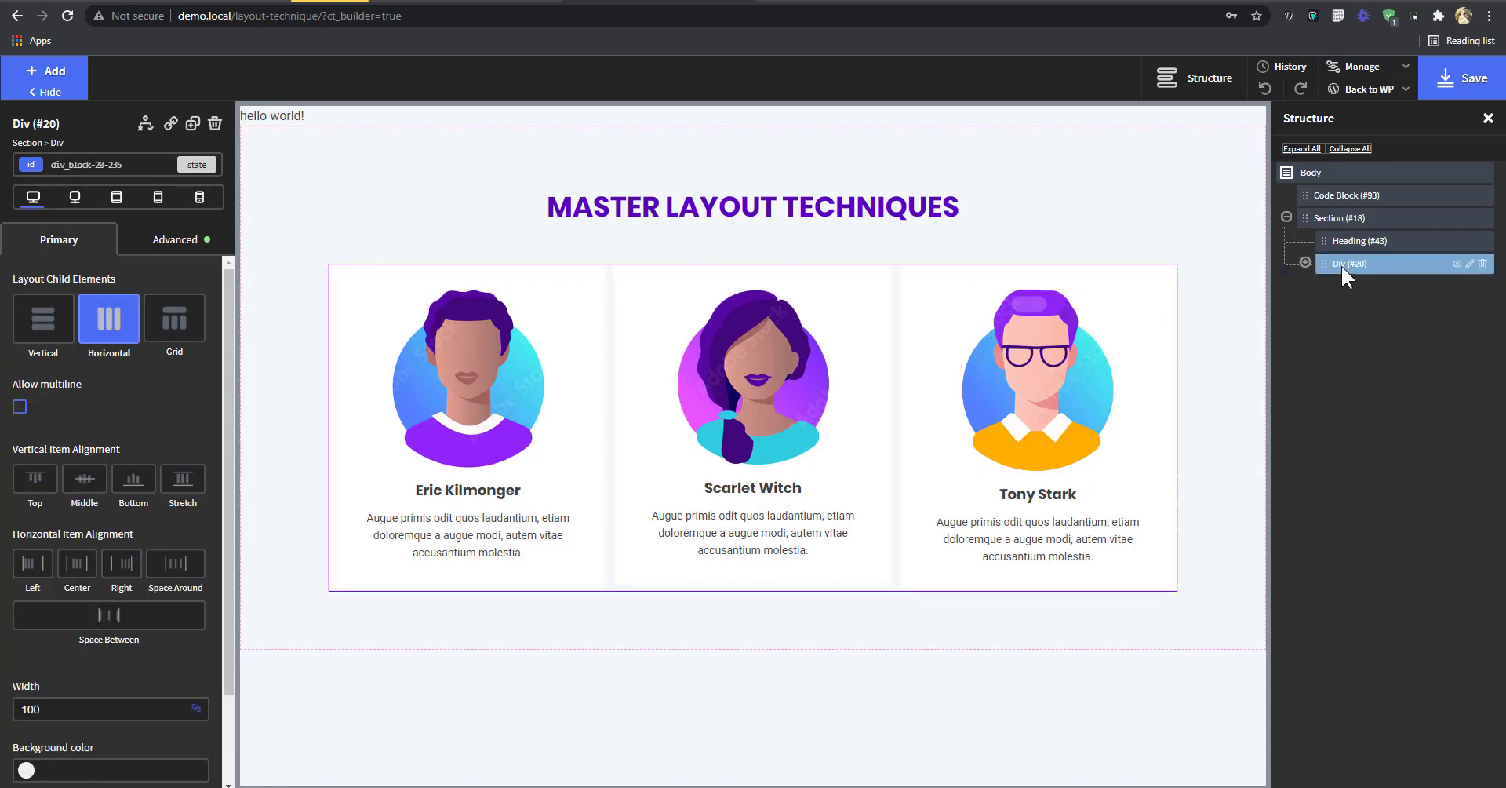
click(192, 124)
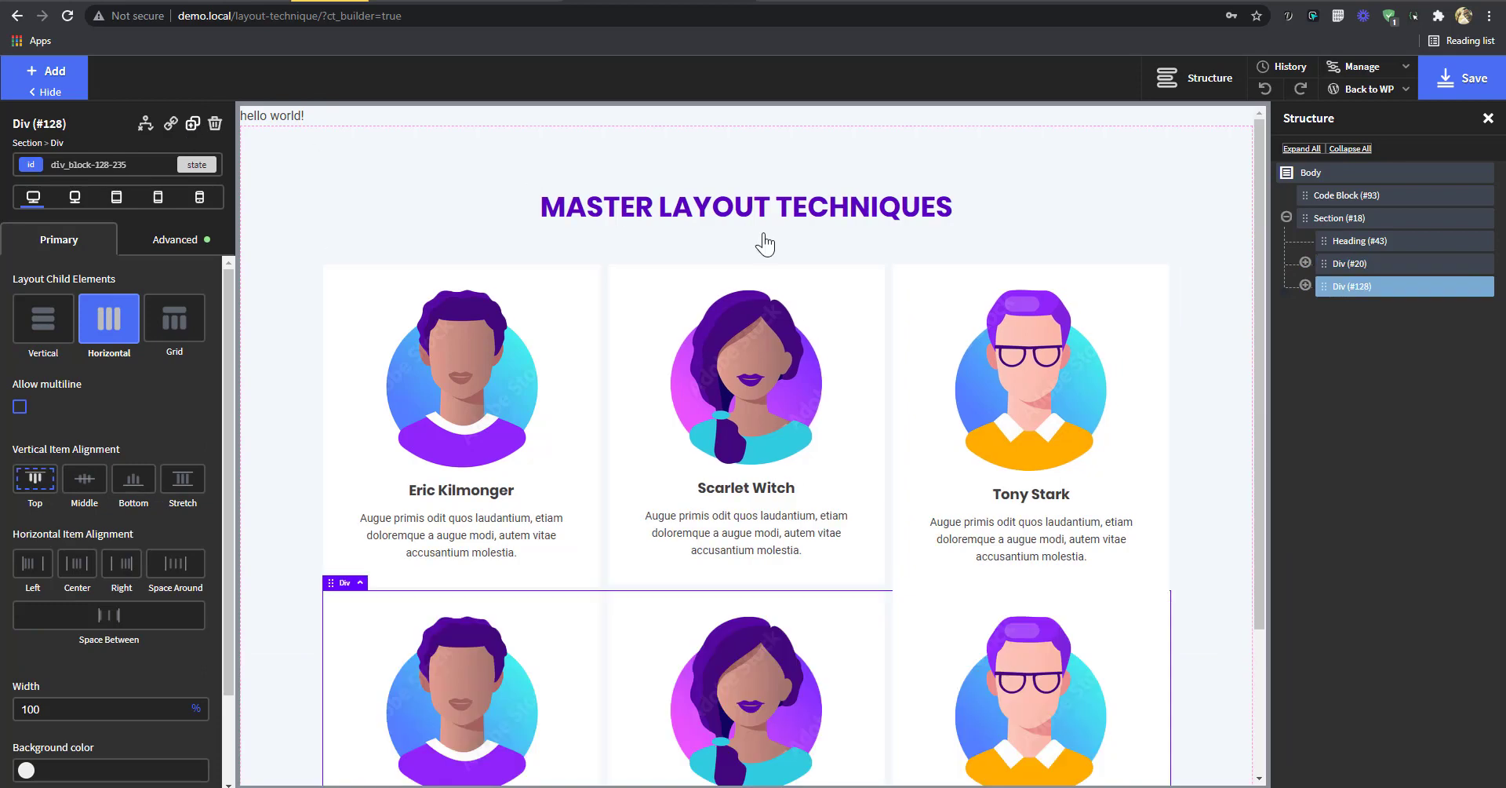
scroll(785, 251, down, 2)
- Add the new class card-2 to the first card (Div #129) of the duplicated row
click(1306, 286)
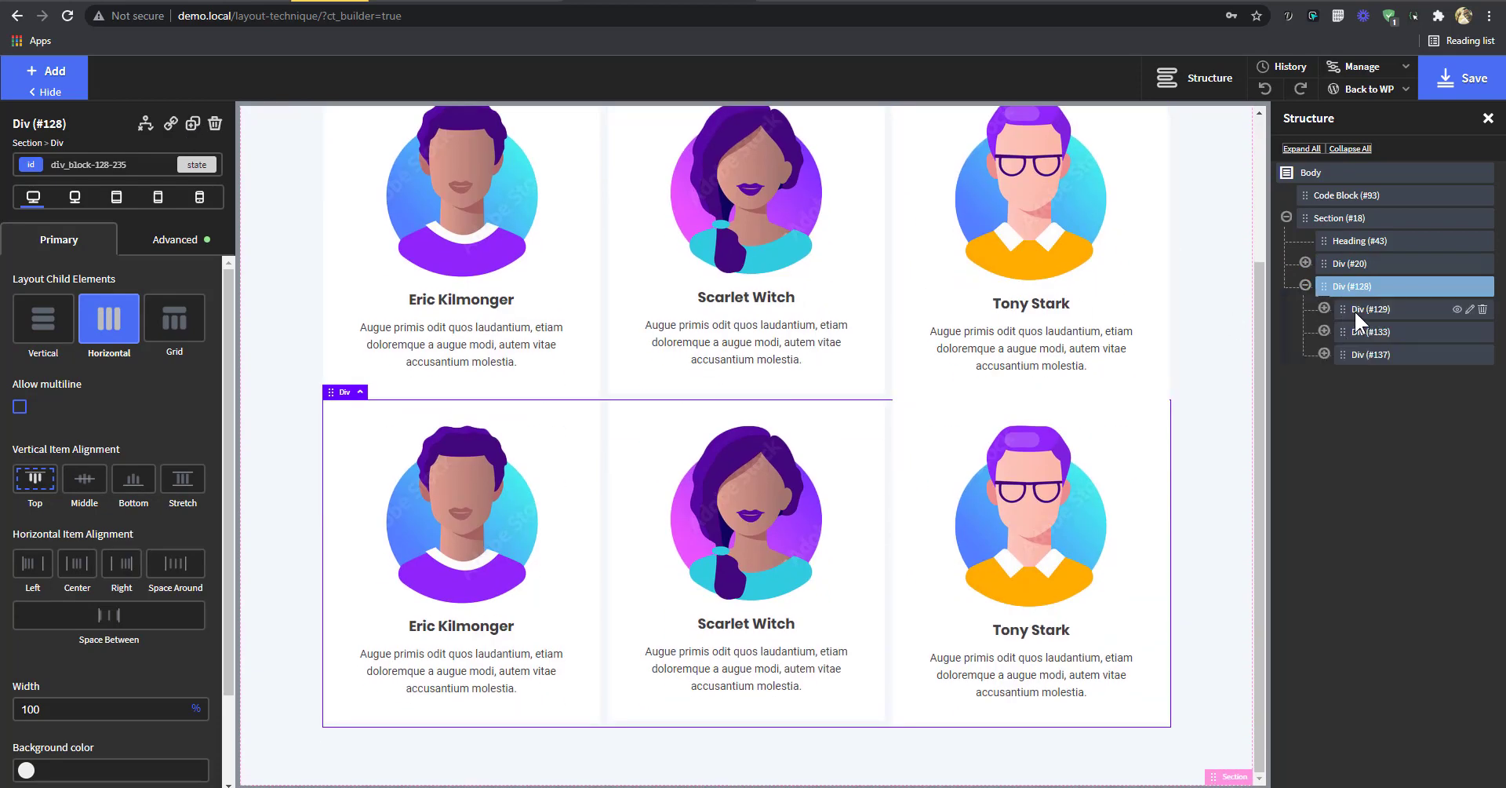
click(1354, 309)
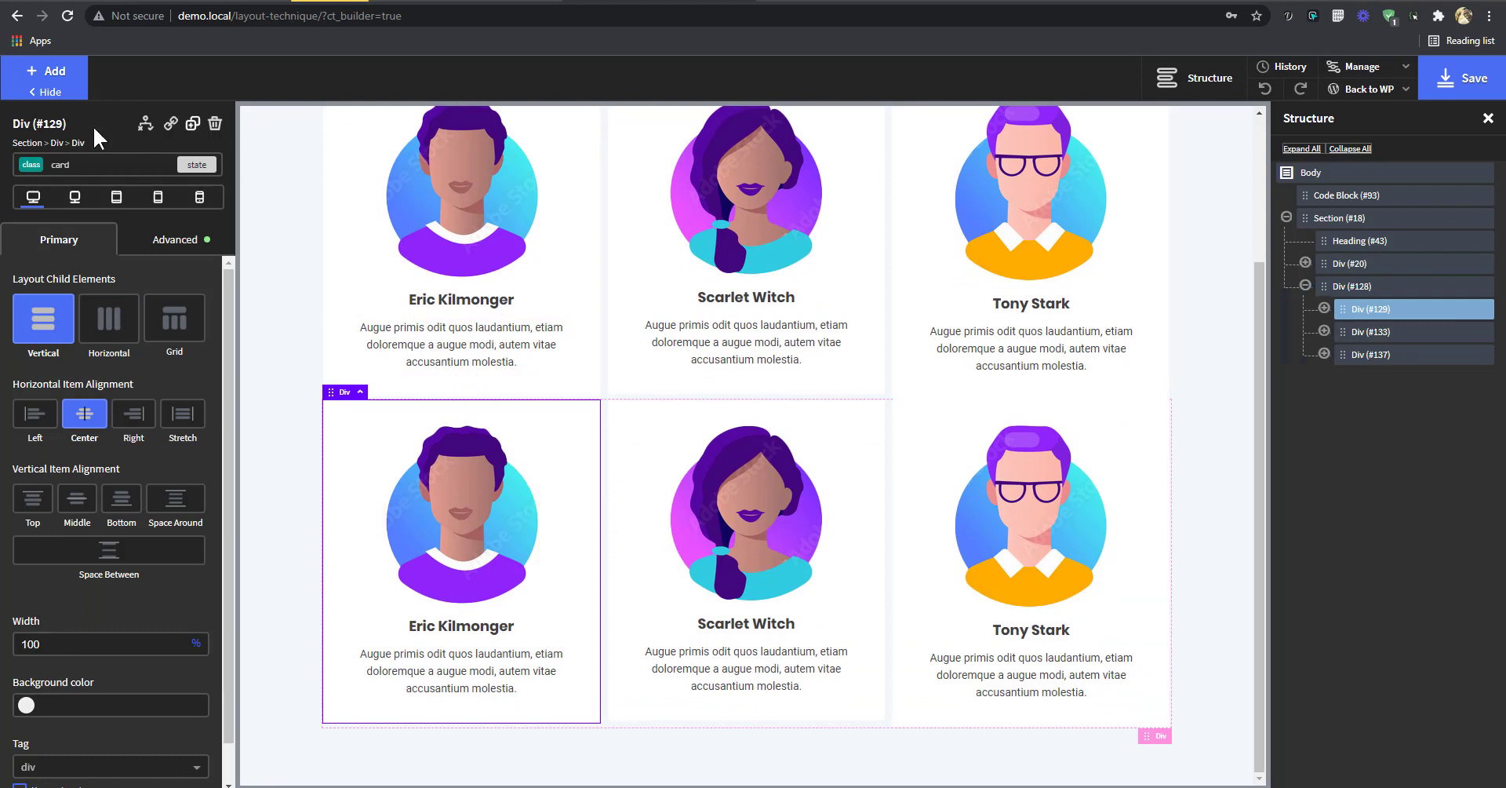
click(113, 168)
text(card-2)
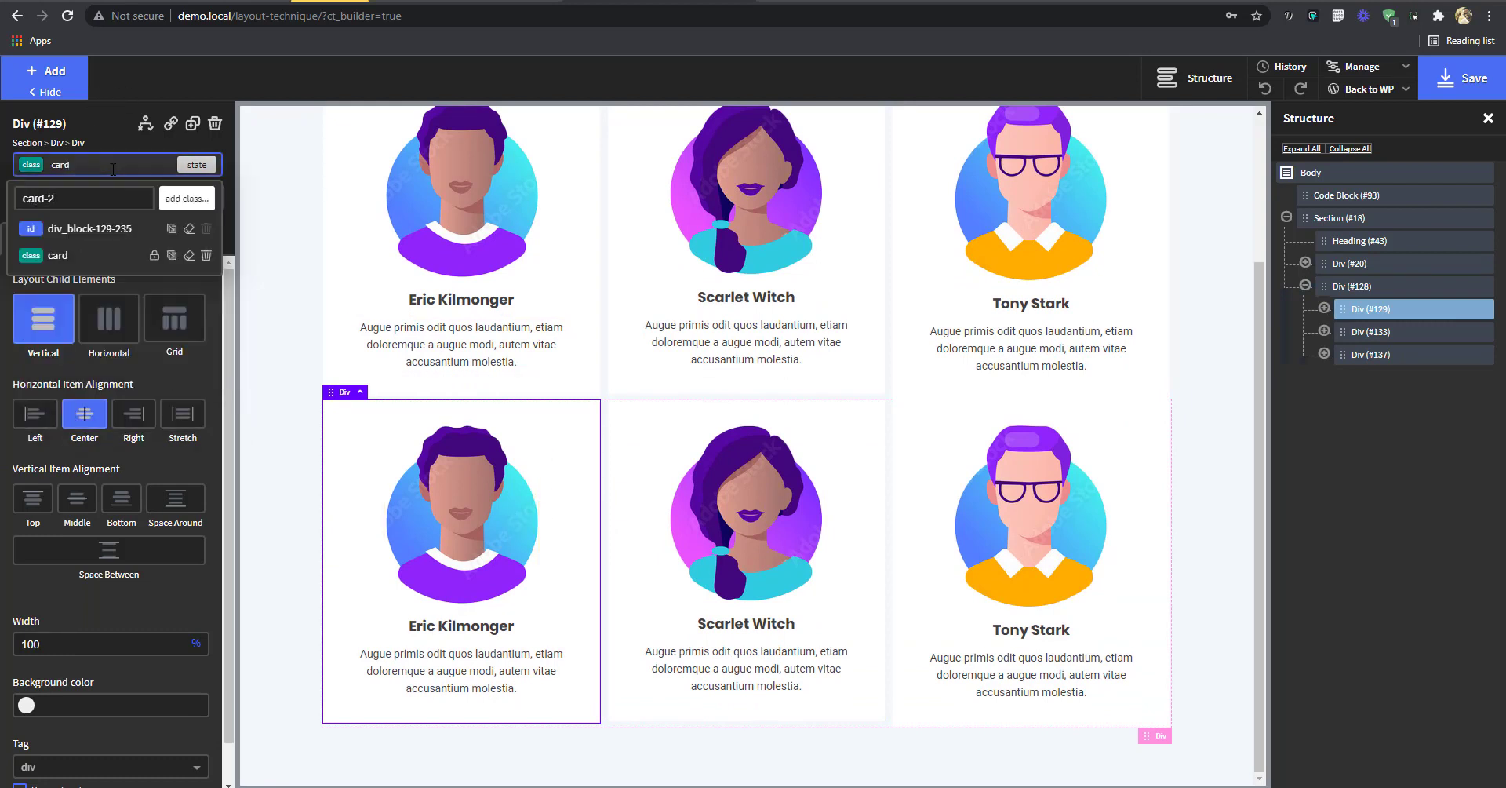
key(Return)
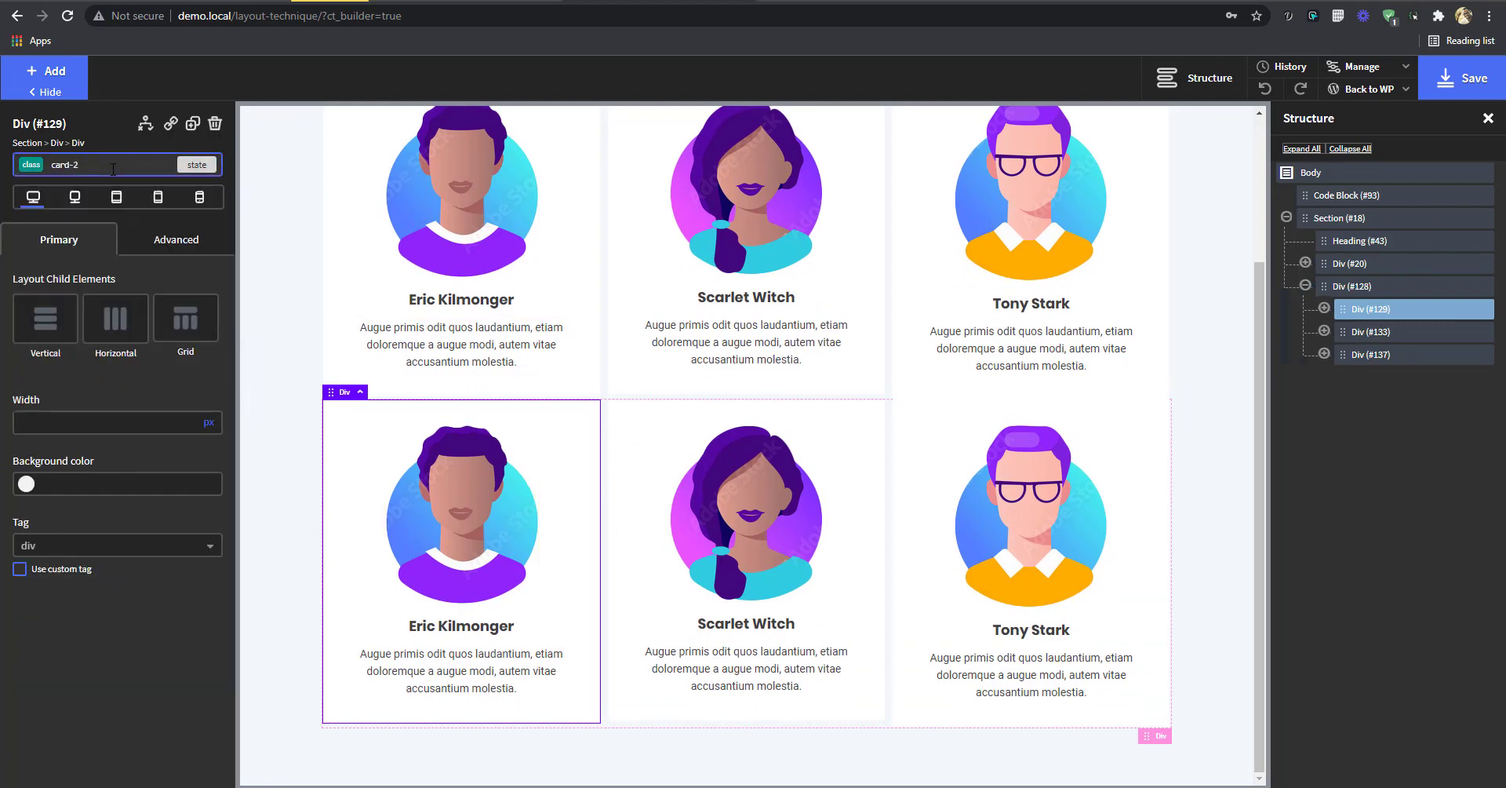
- Copy the card class's styles into card-2 on Div #129 and remove the card class from it
click(84, 168)
click(171, 255)
click(82, 282)
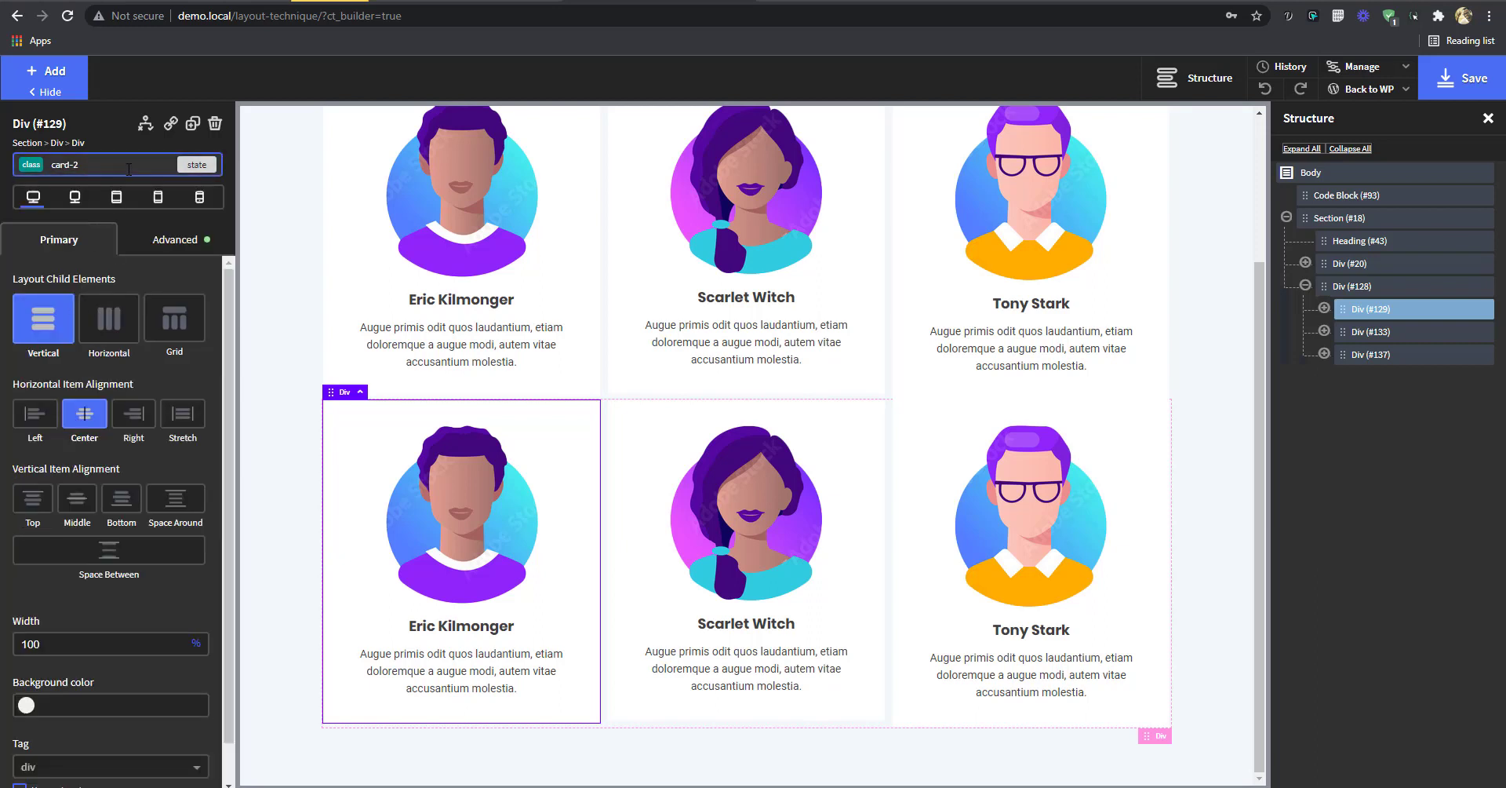
click(86, 165)
click(206, 258)
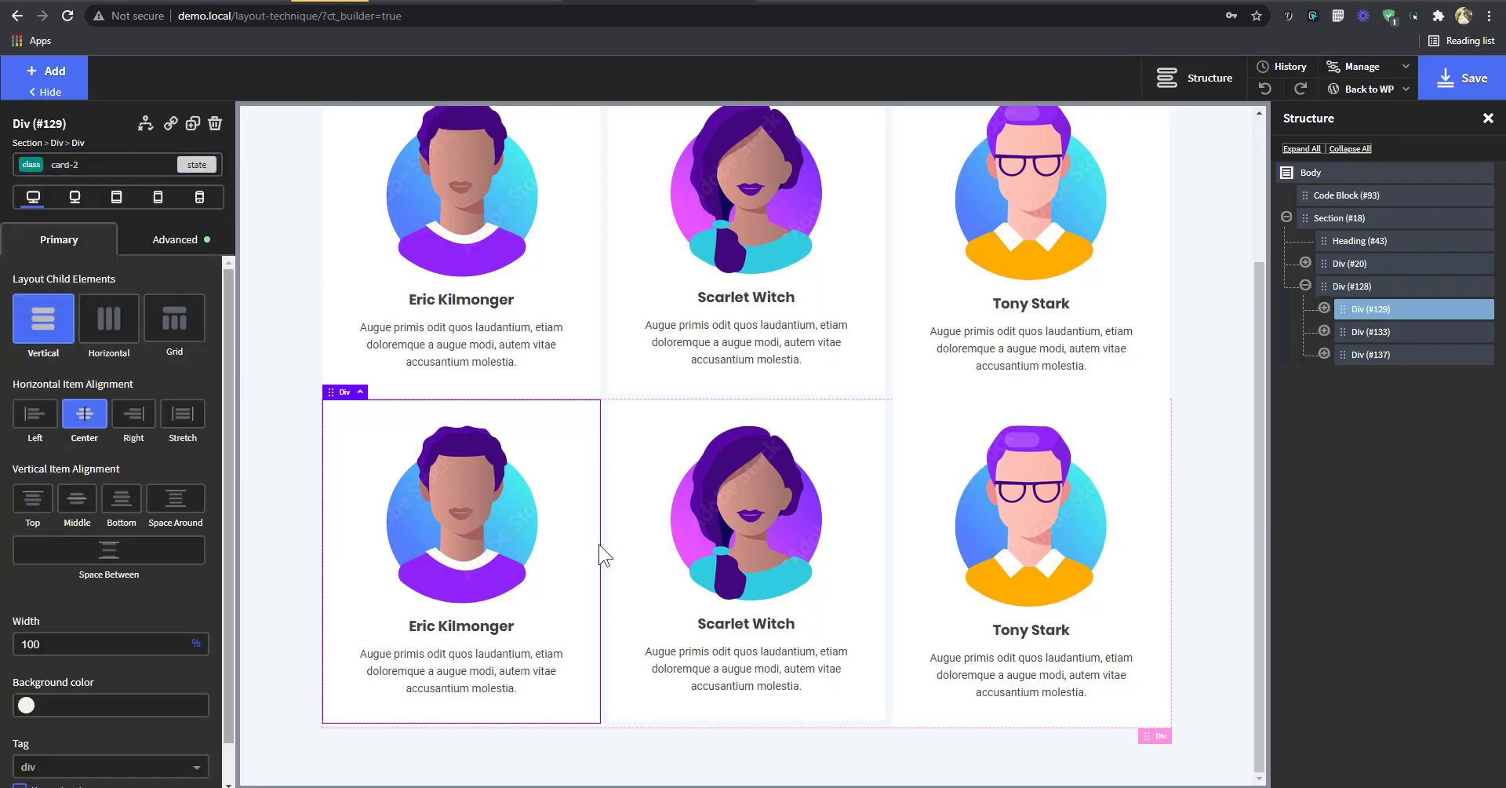
- Replace the card class with card-2 on the second card (Div #133) of the duplicated row
click(639, 437)
click(132, 164)
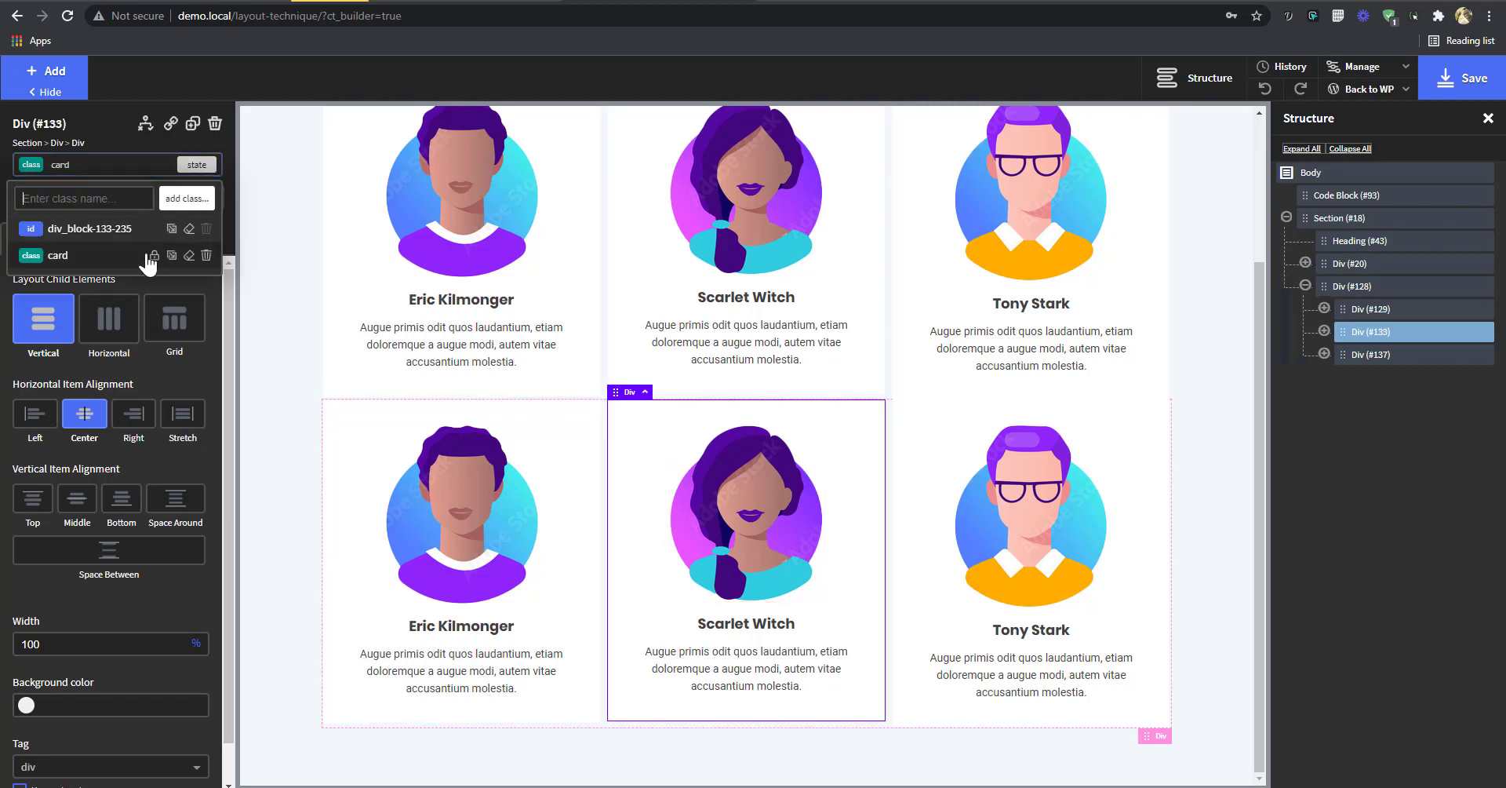
click(202, 261)
click(129, 164)
text(card-2)
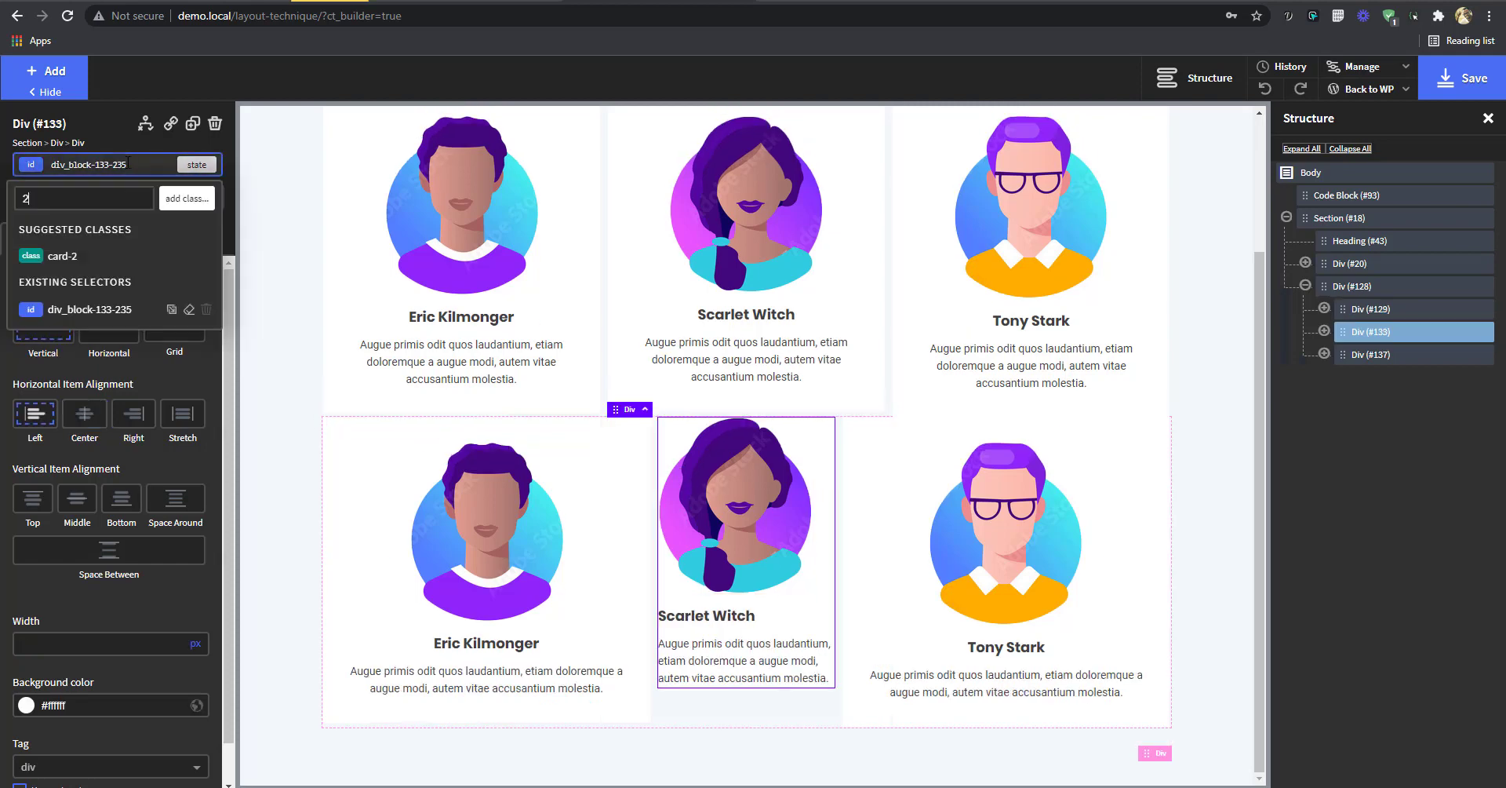
click(82, 252)
- Replace the card class with card-2 on the third card (Div #137) of the duplicated row
click(931, 491)
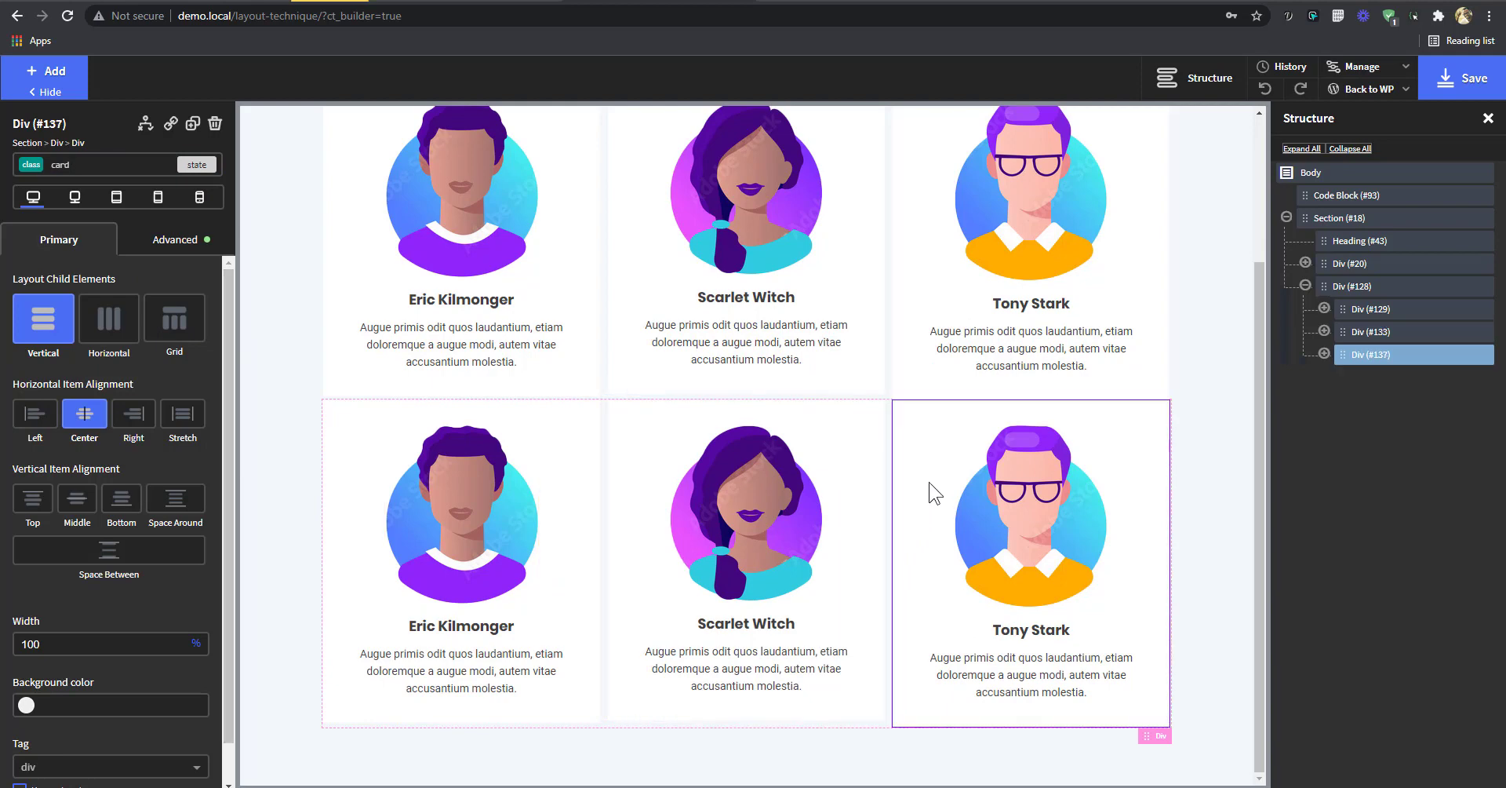
click(92, 168)
text(card-2)
click(83, 255)
click(118, 165)
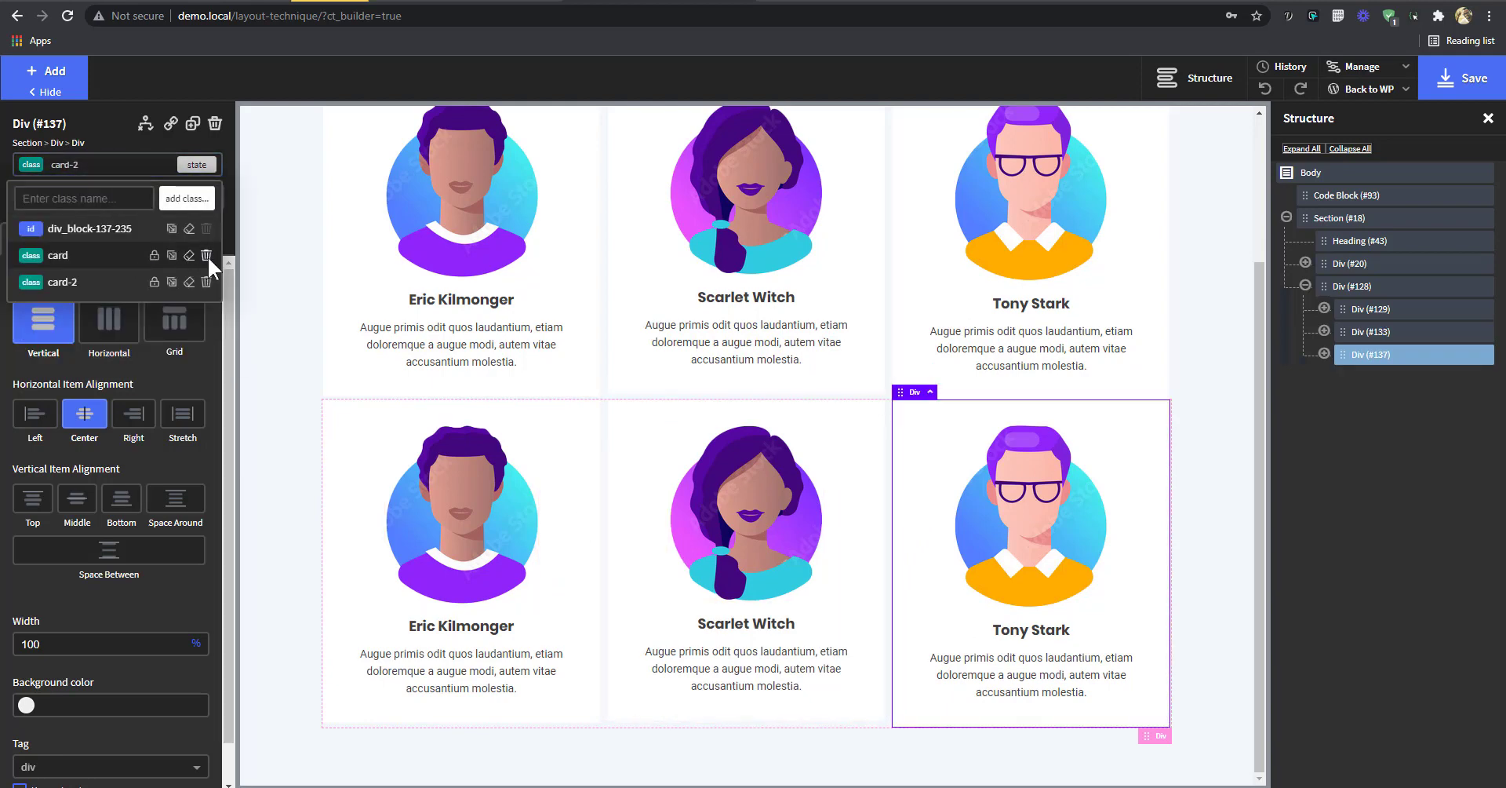
- Select each card of the duplicated row in turn to check its assigned class
click(589, 458)
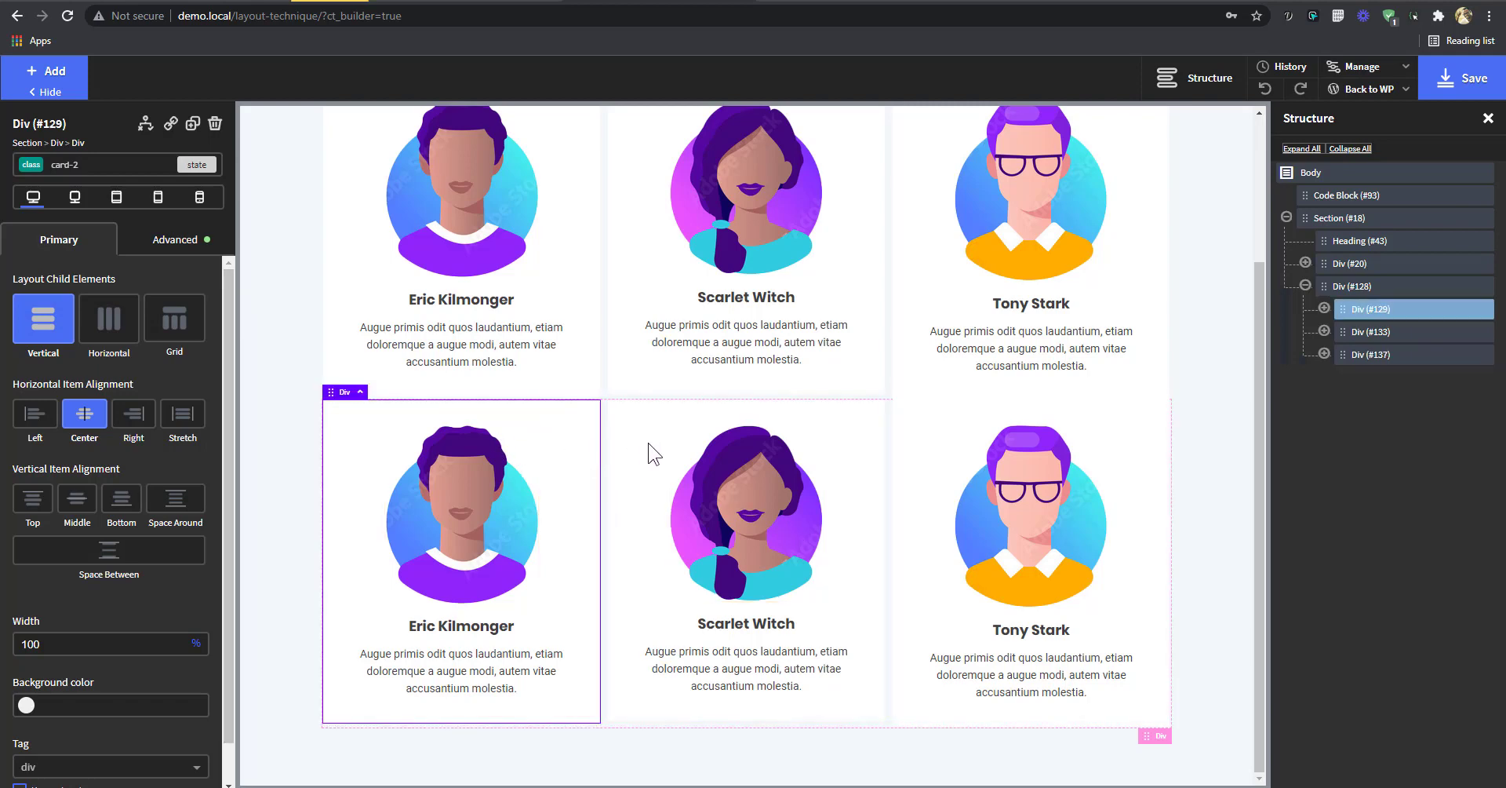
click(682, 454)
click(930, 468)
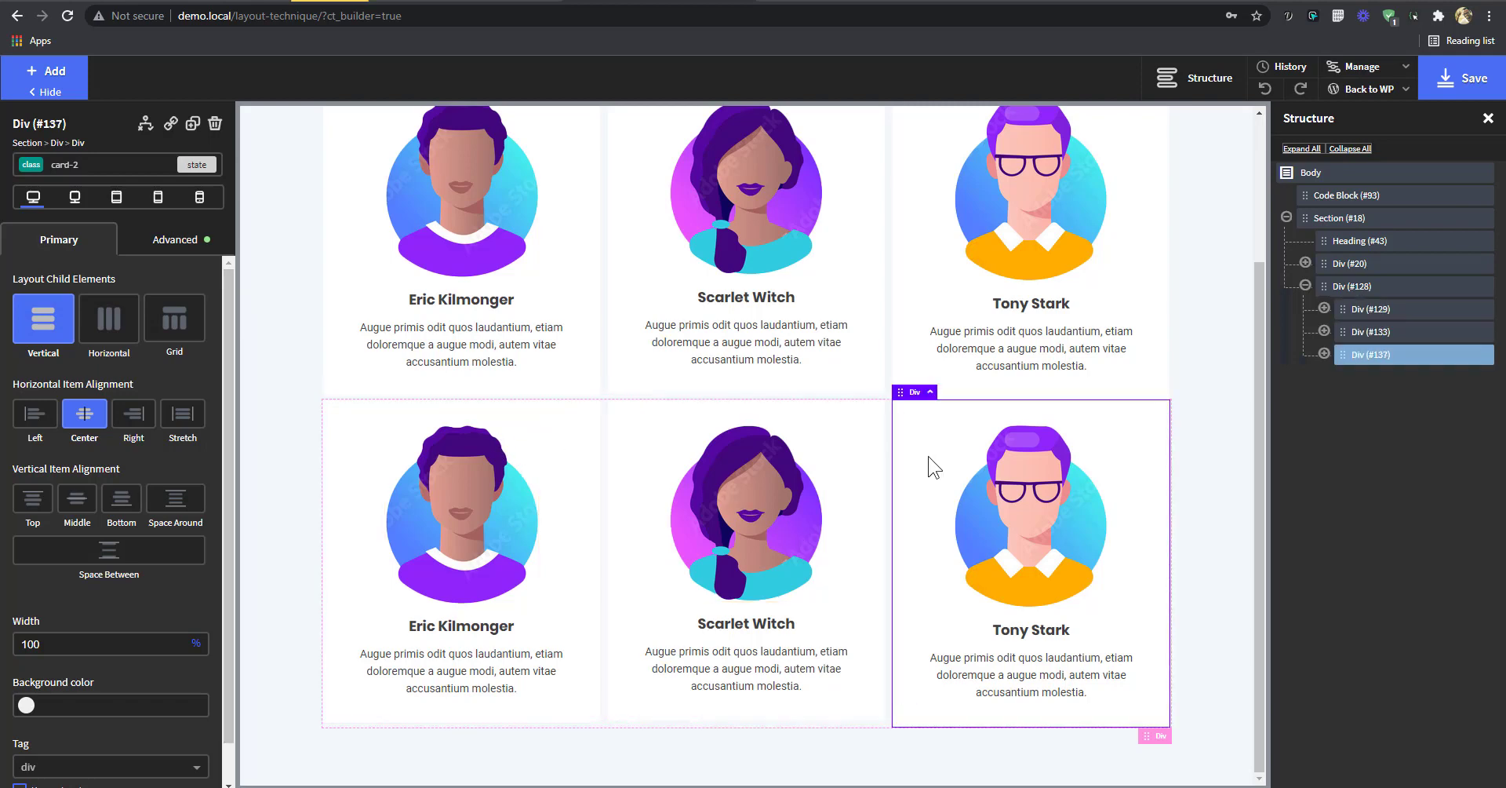
- Move the duplicated row's third card (Div #137) to first place in Div #128, and select the reordered cards for inspection
drag(874, 448, 408, 447)
mouse_move(1344, 331)
mouse_down()
mouse_move(1344, 354)
mouse_move(1355, 308)
mouse_up()
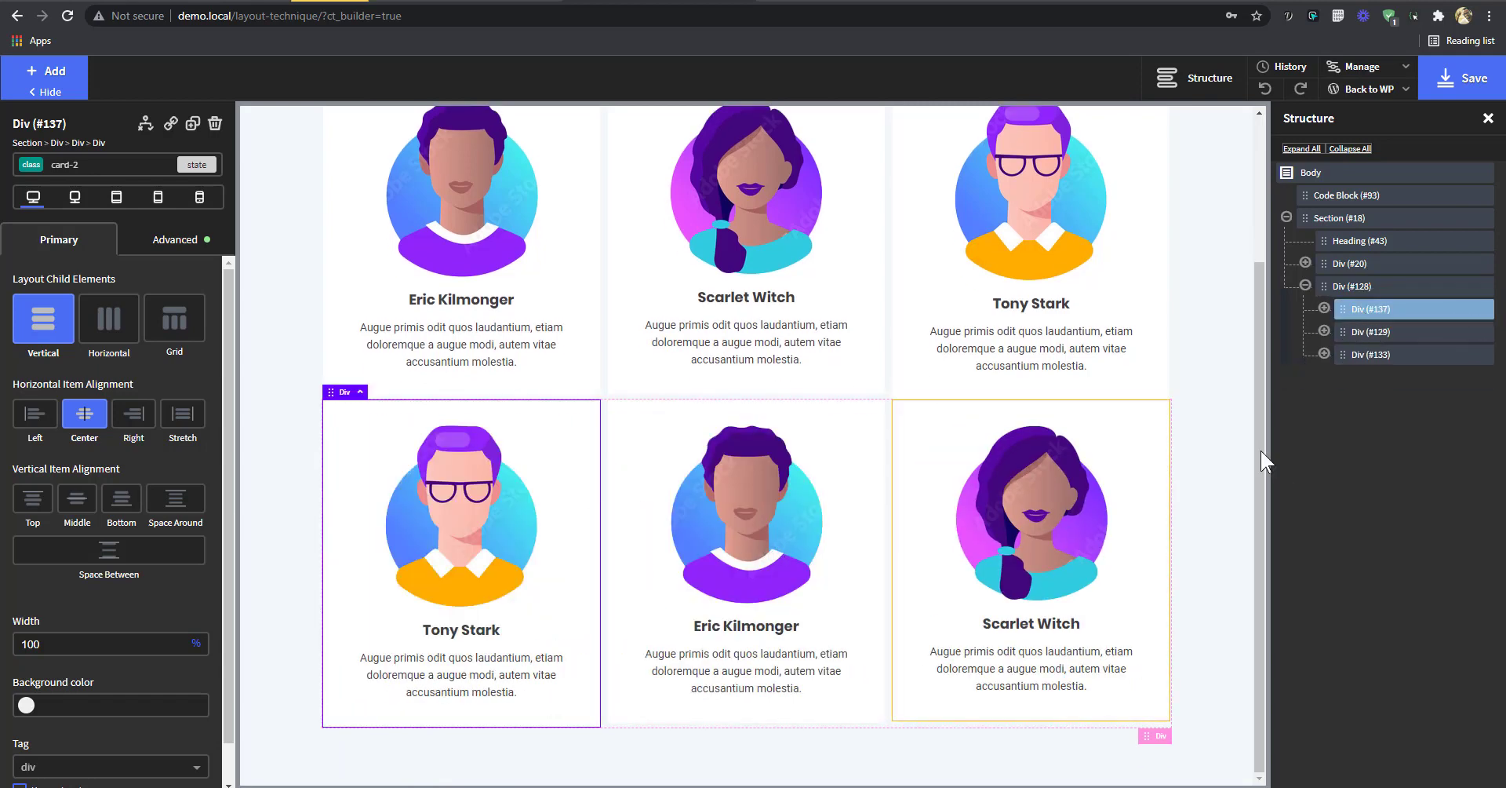
click(1368, 352)
drag(1369, 353, 1367, 382)
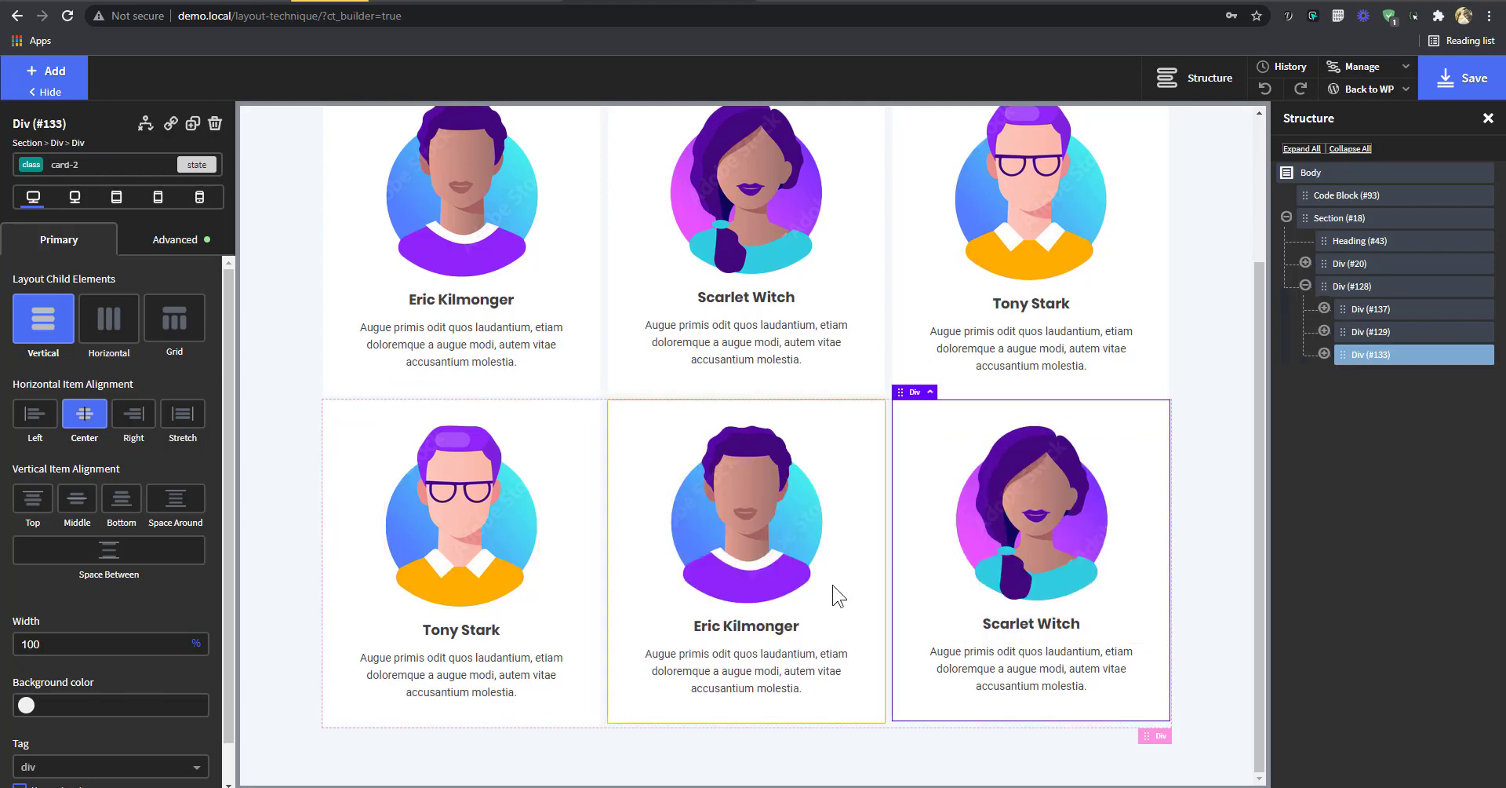
click(593, 455)
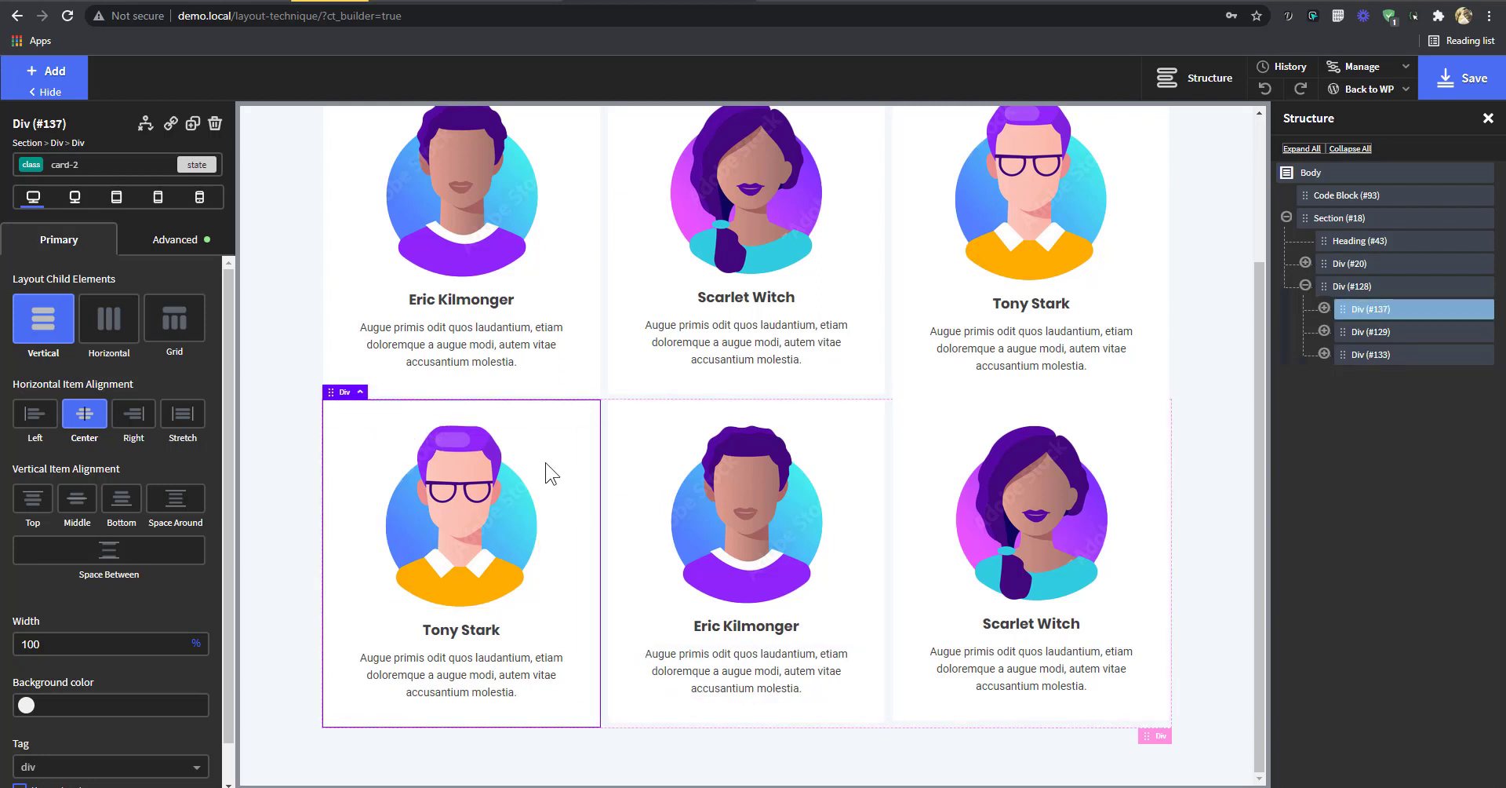
- Delete the middle card (Div #129) from the duplicated row, and select each remaining card for inspection
click(625, 444)
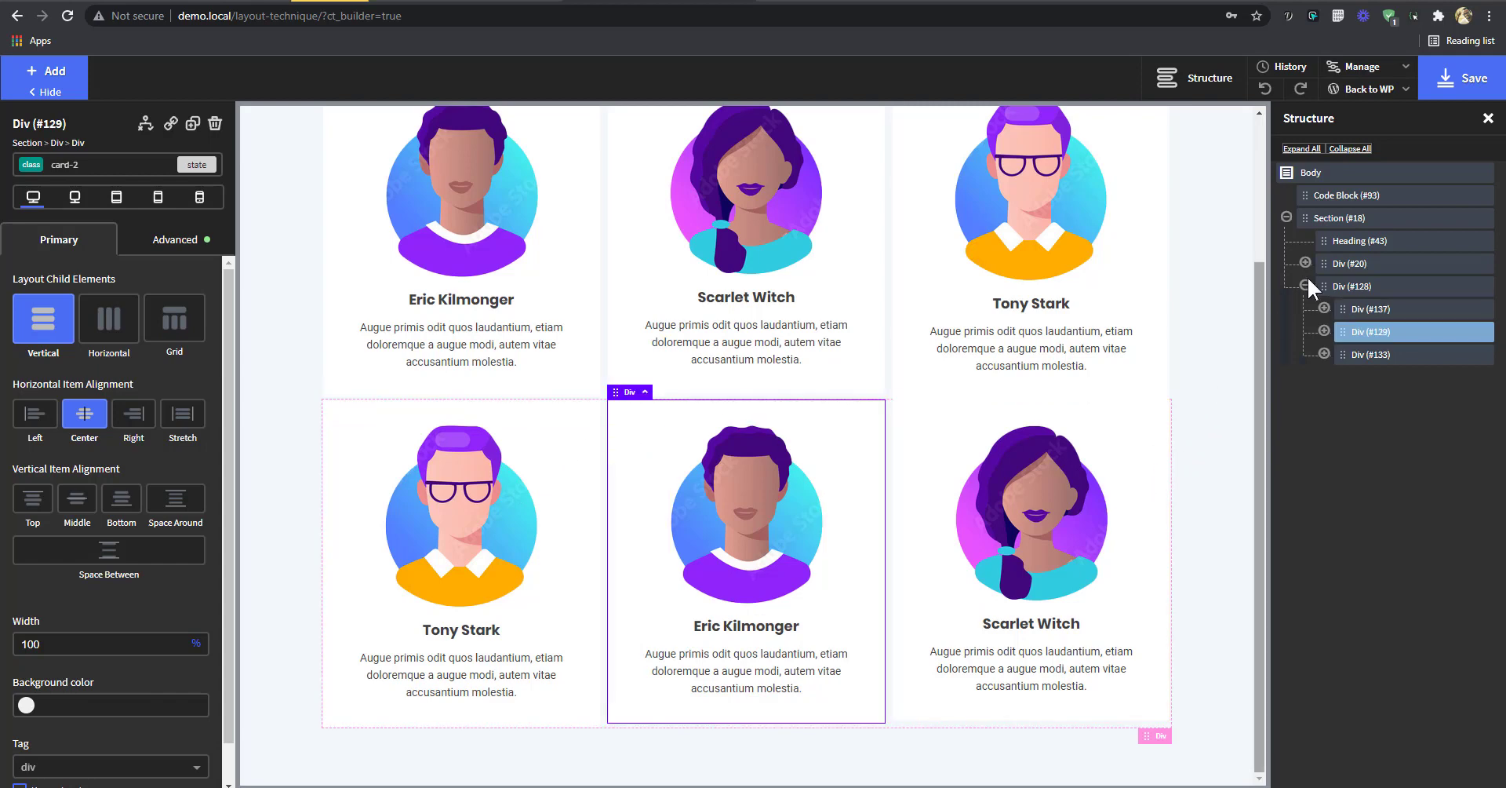
click(1482, 333)
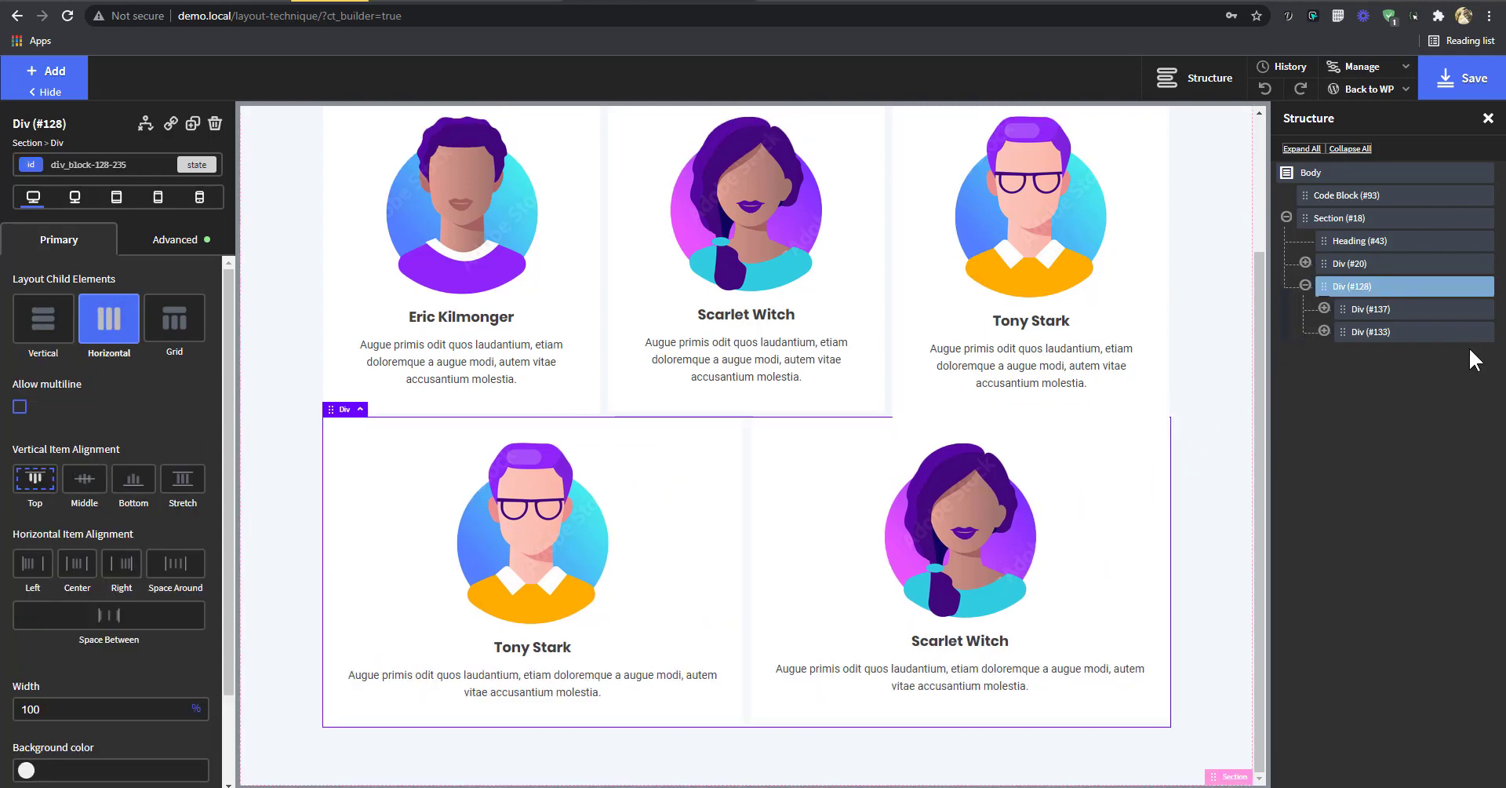
click(1372, 309)
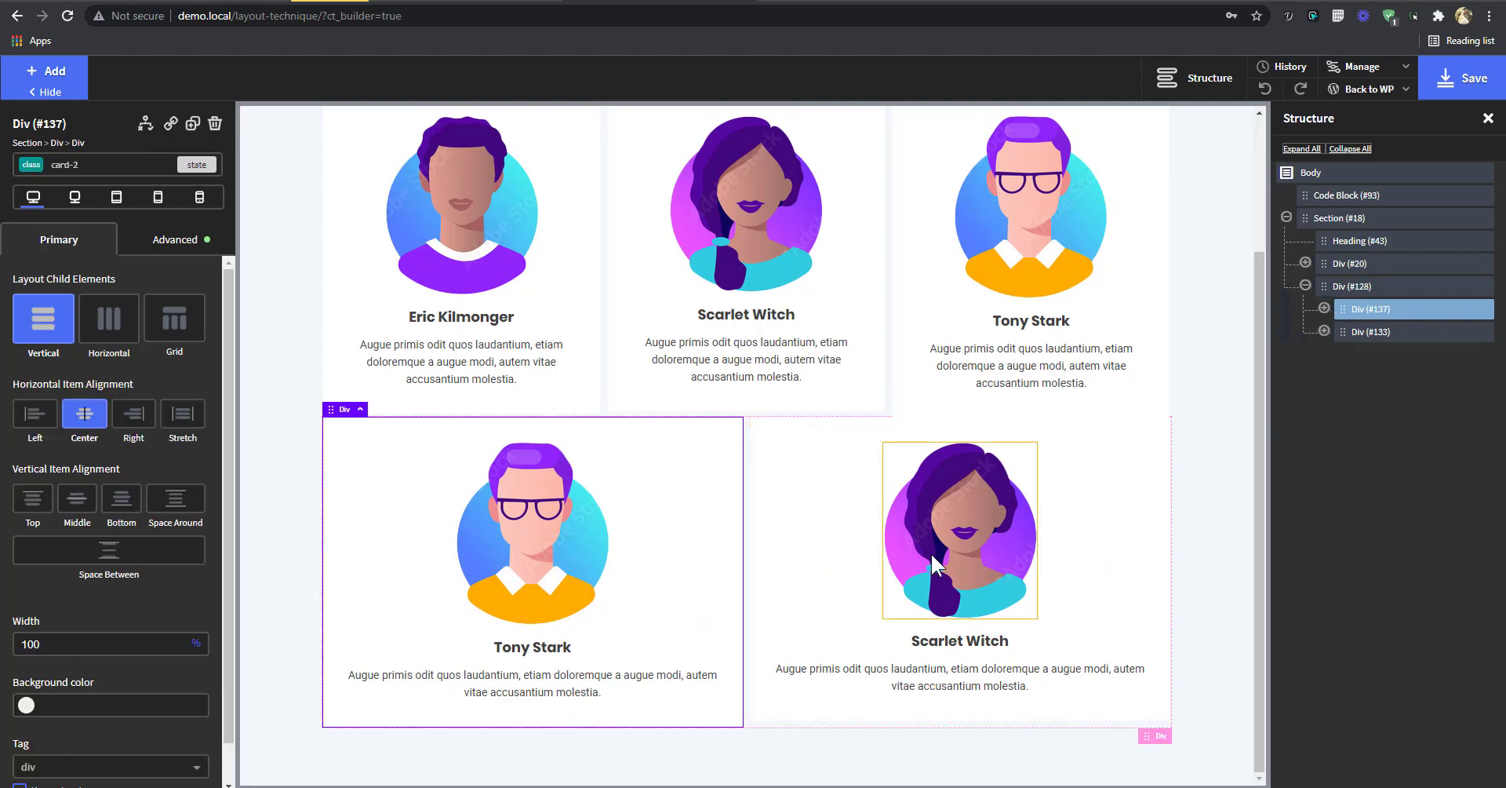
click(1147, 522)
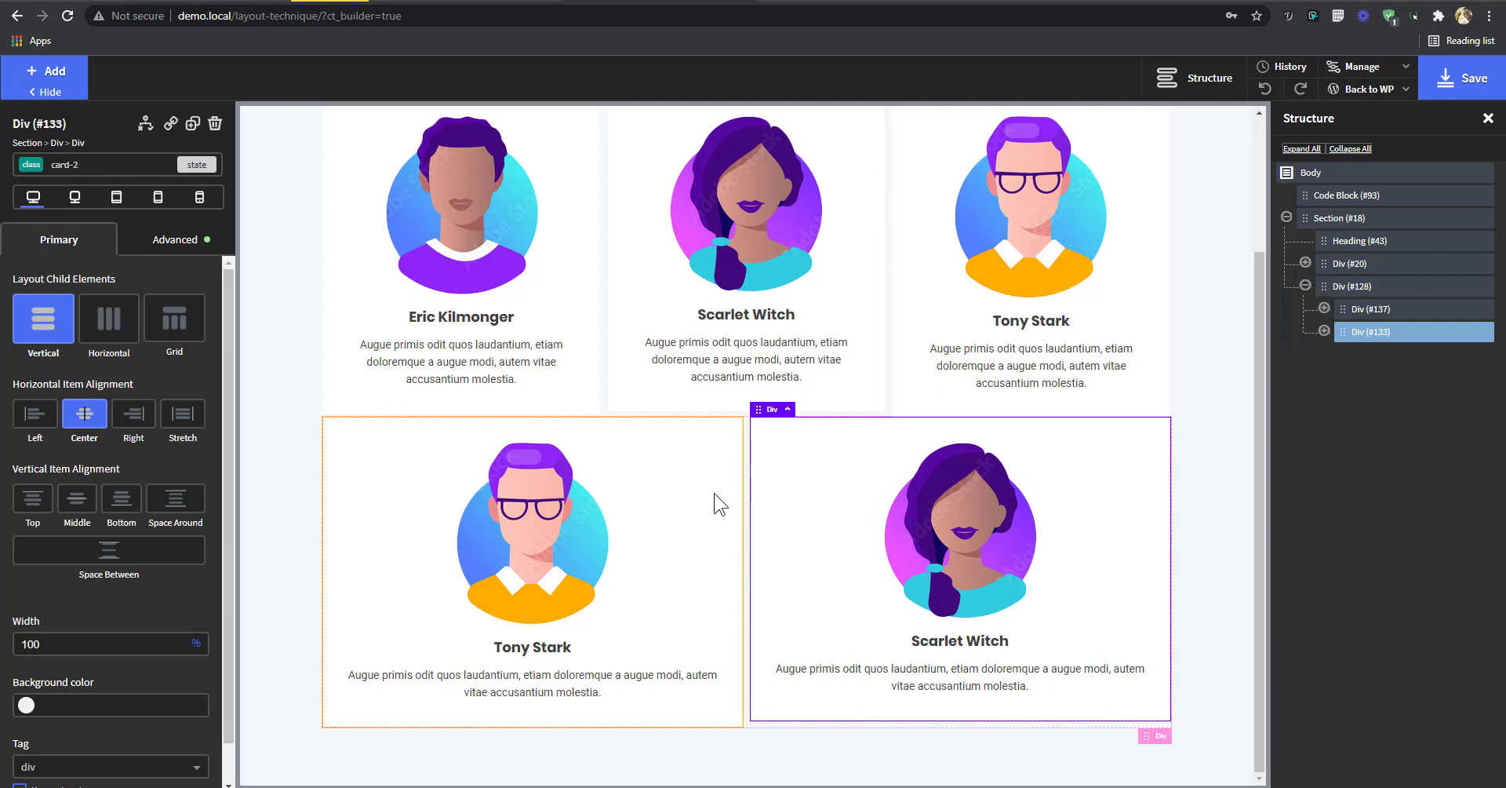
- Clear the card-2 class width through the duplicated row's first card (Div #137)
click(719, 512)
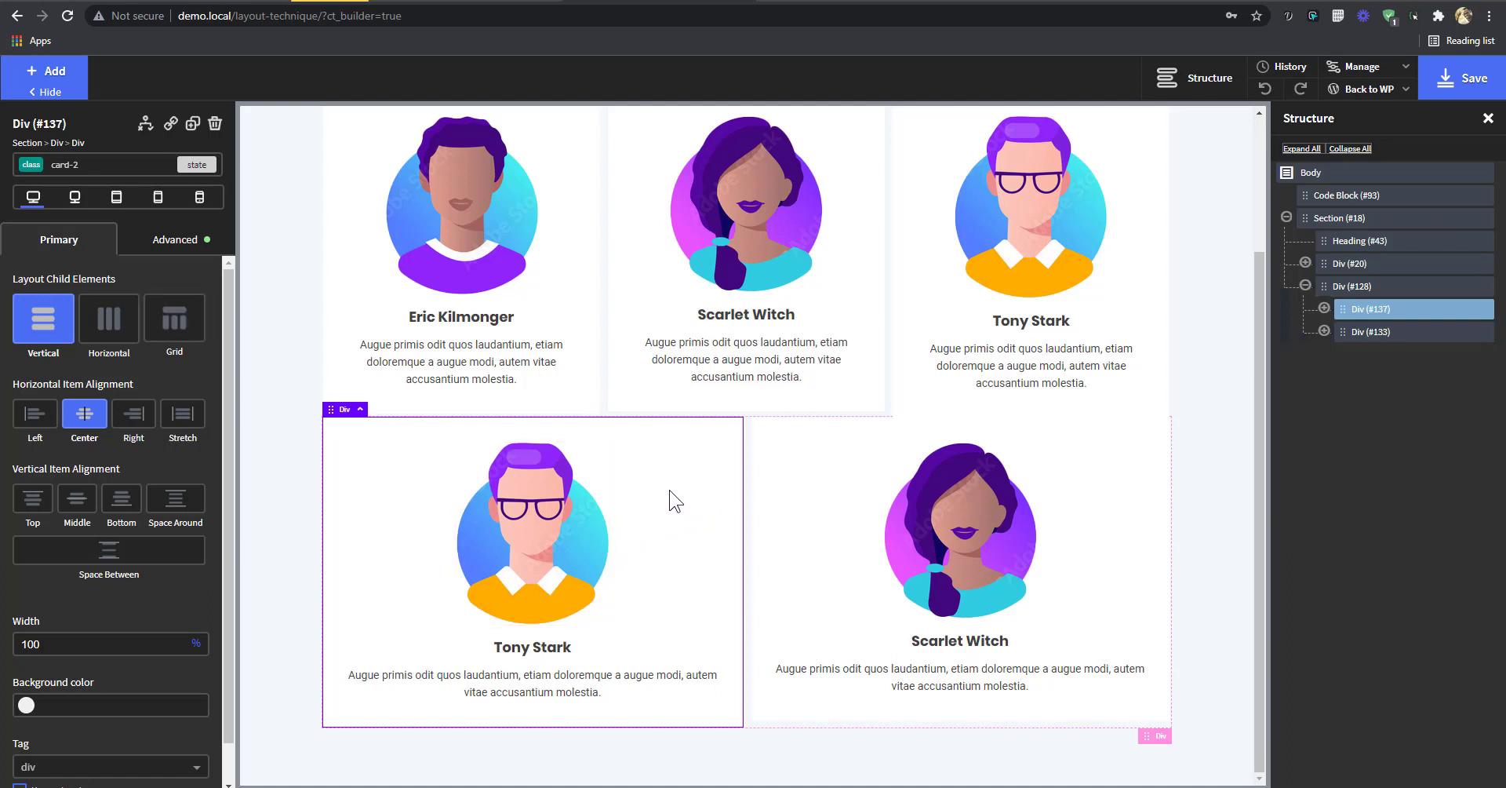
click(102, 164)
click(74, 238)
click(140, 573)
click(122, 167)
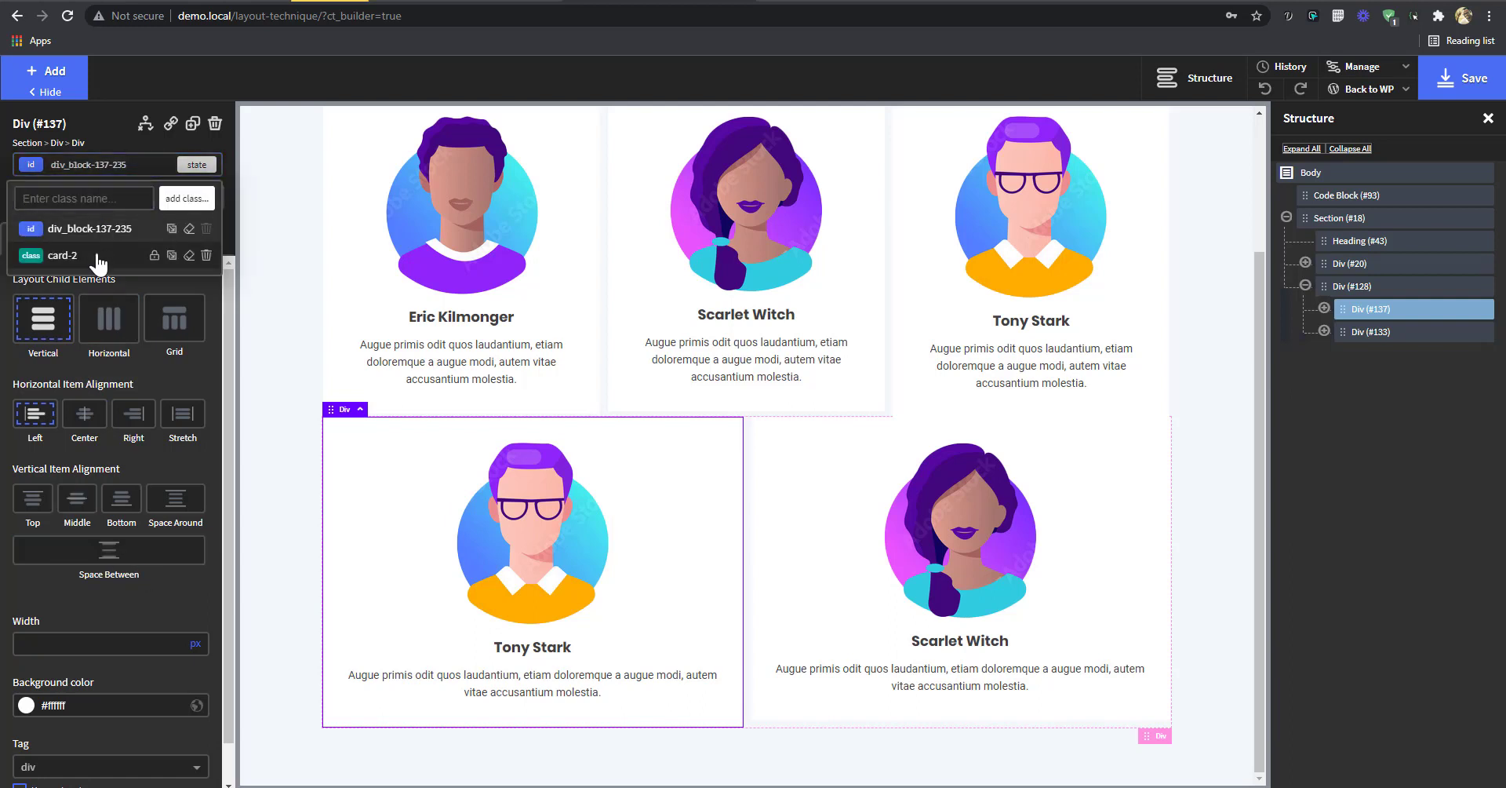
click(62, 212)
double_click(67, 650)
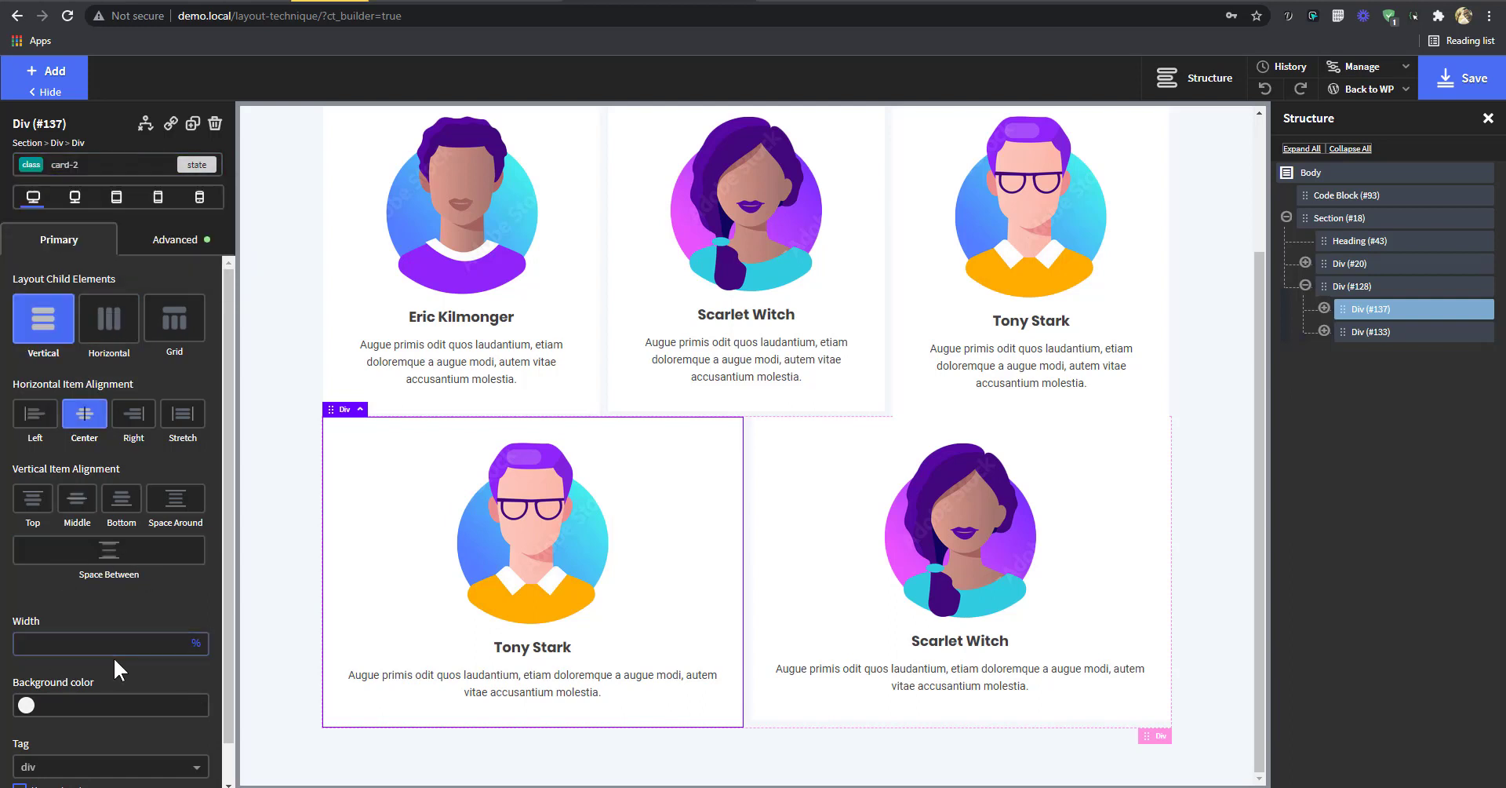
- Set the width of Div #137 to 70% on its own ID instead of the card-2 class
click(110, 165)
click(101, 235)
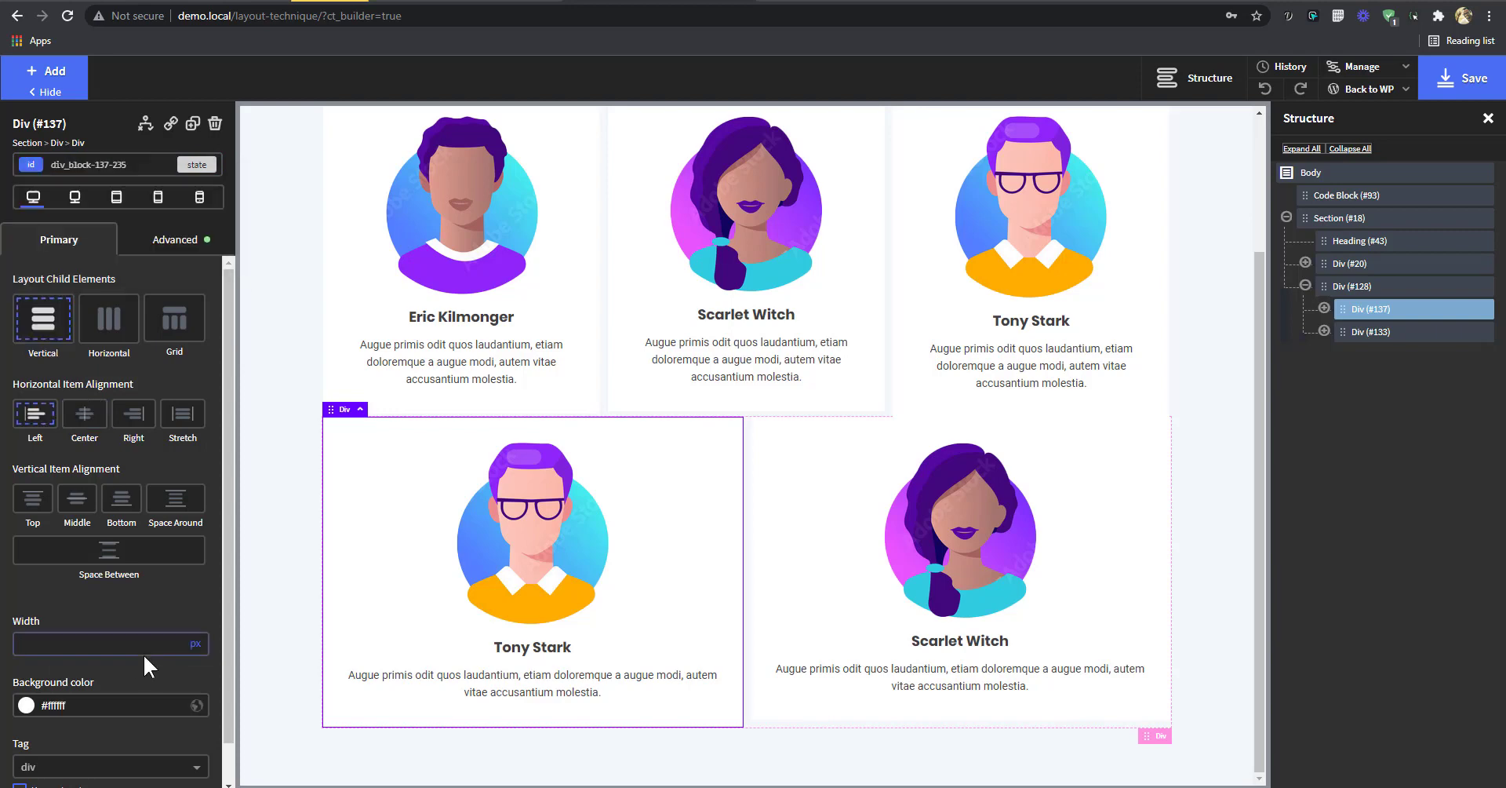
text(70)
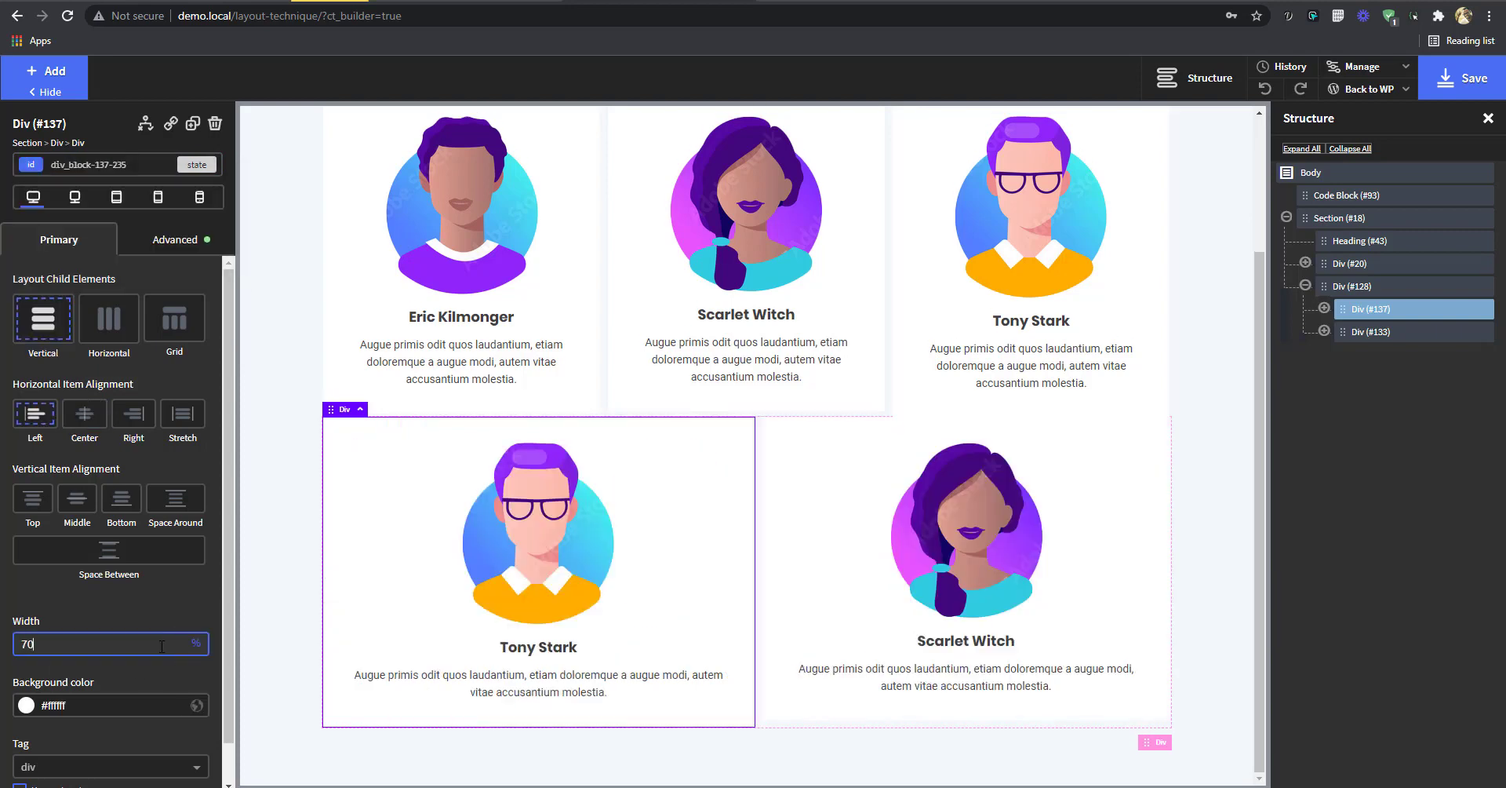
- Set the width of Div #133 to 30% on its own ID, and hide and reshow that card to check the row
click(855, 533)
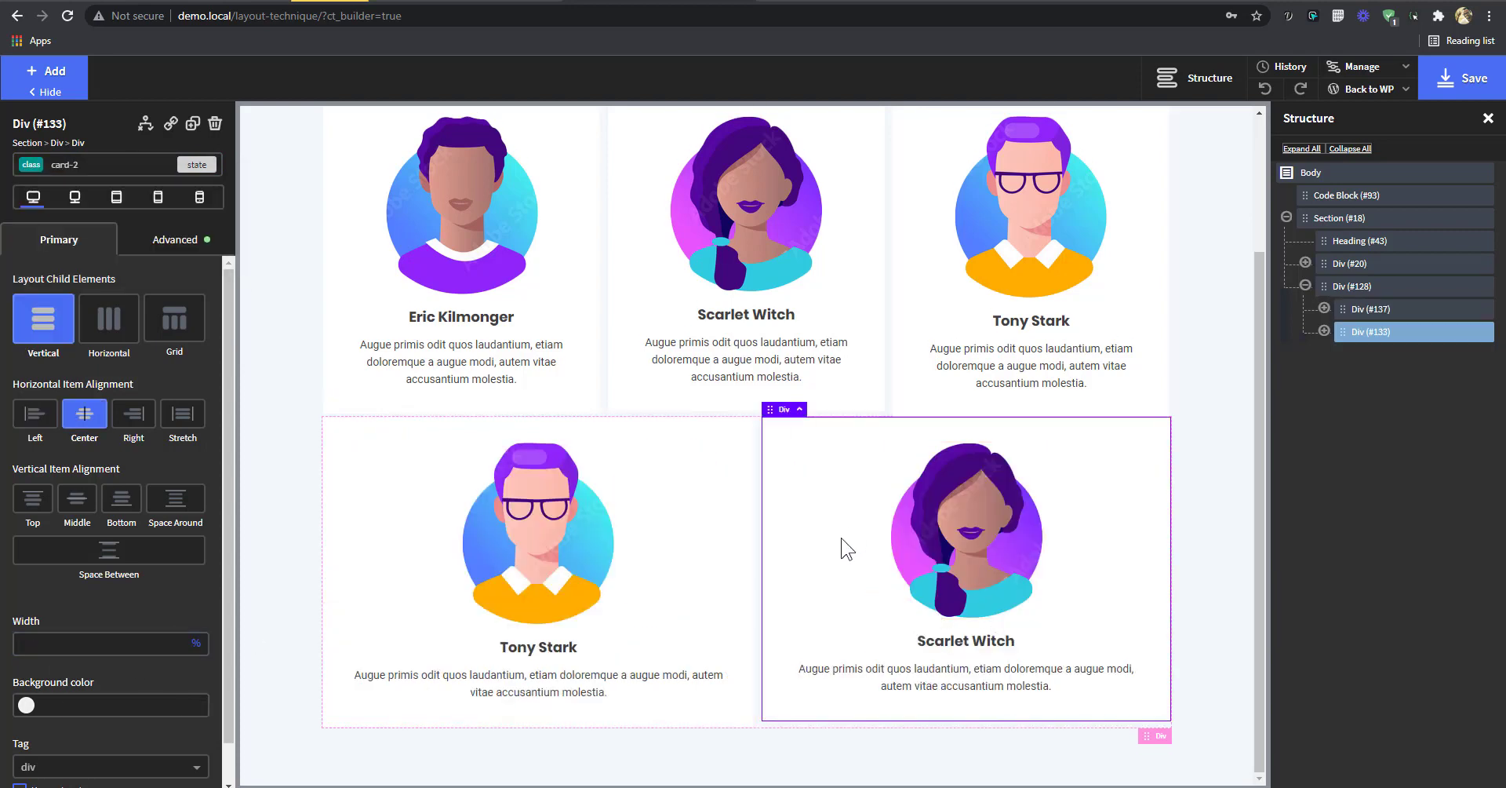
click(116, 168)
click(100, 230)
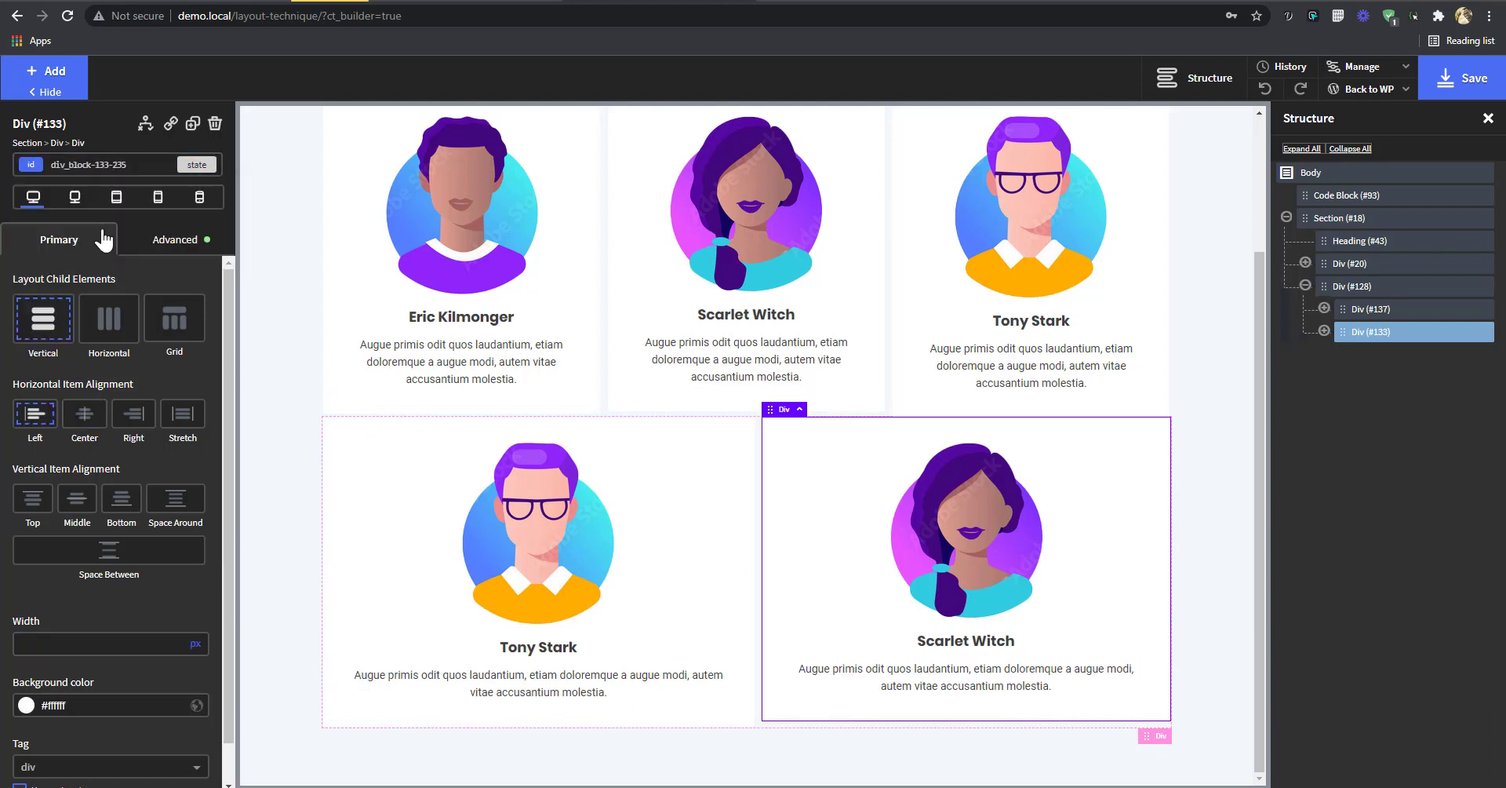
click(199, 637)
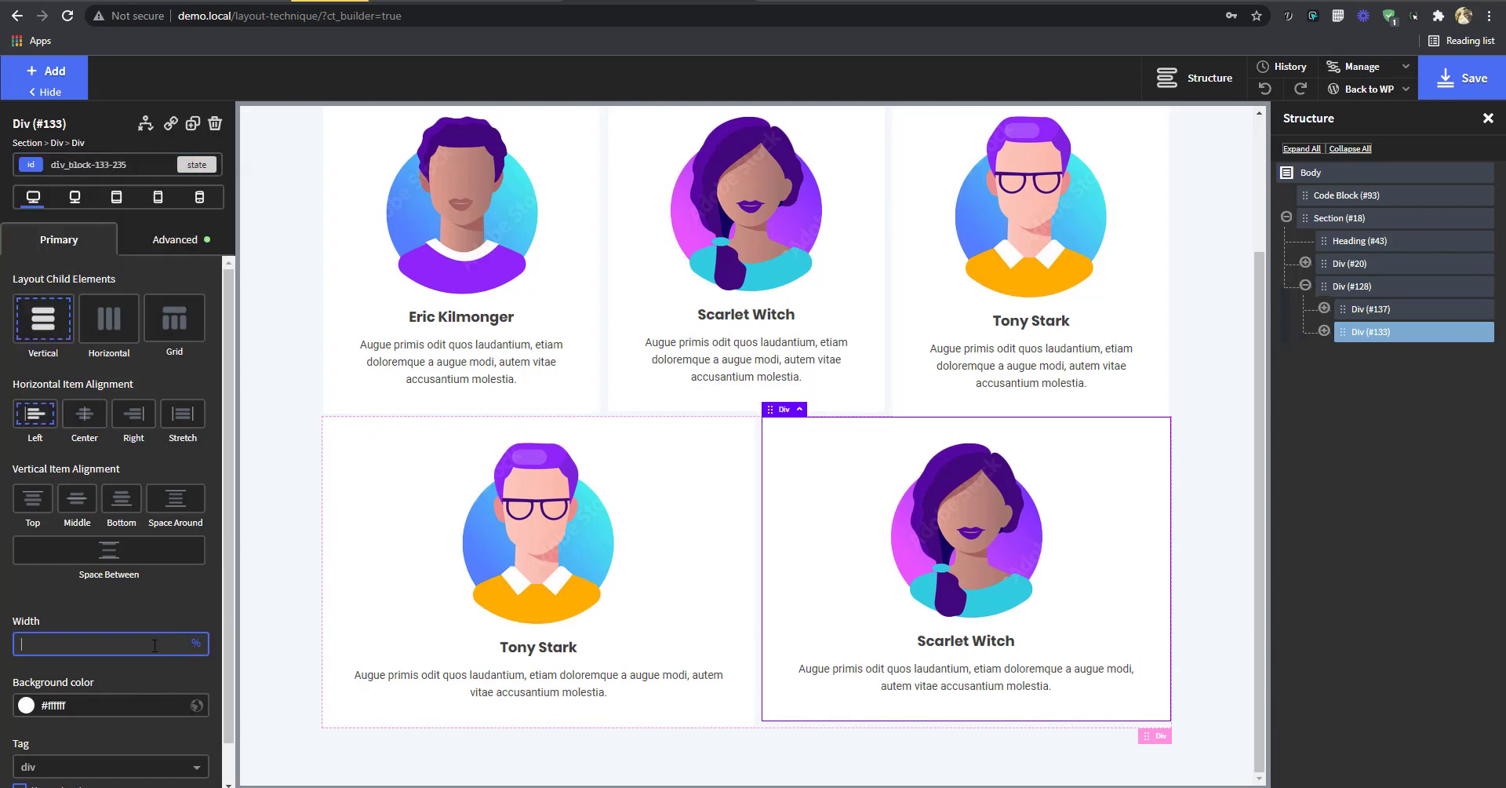
text(30)
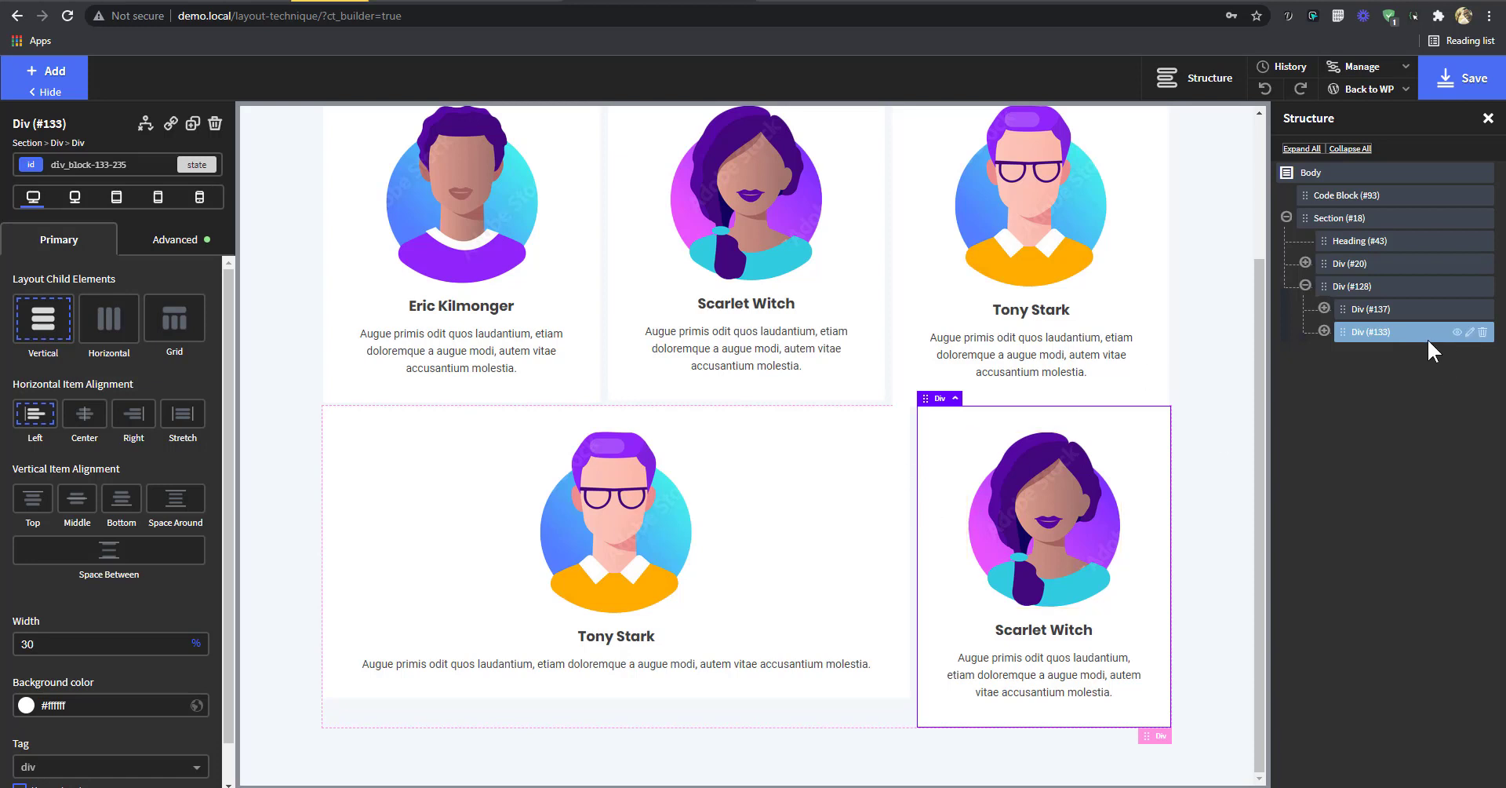
click(1457, 332)
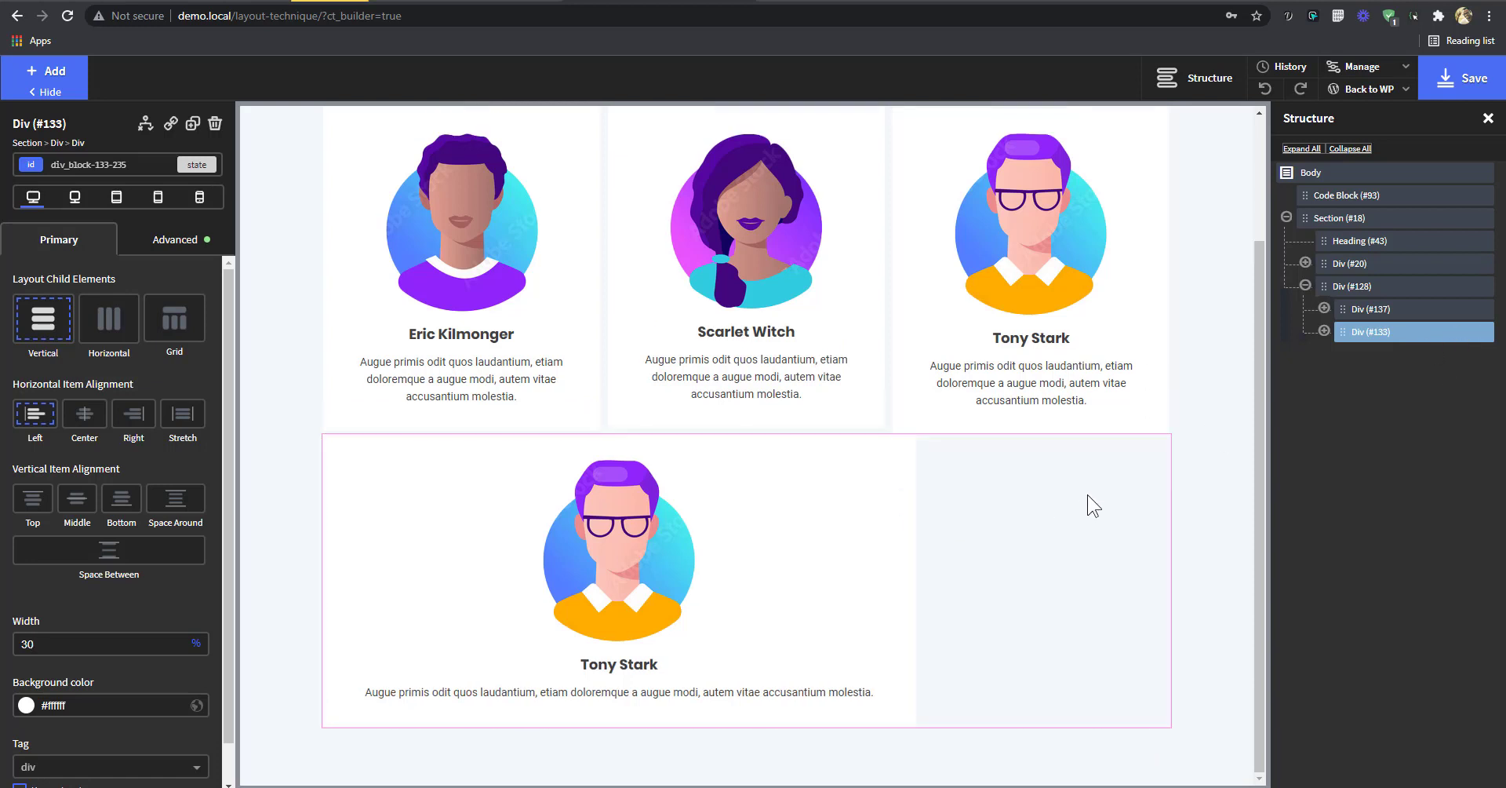
click(1456, 333)
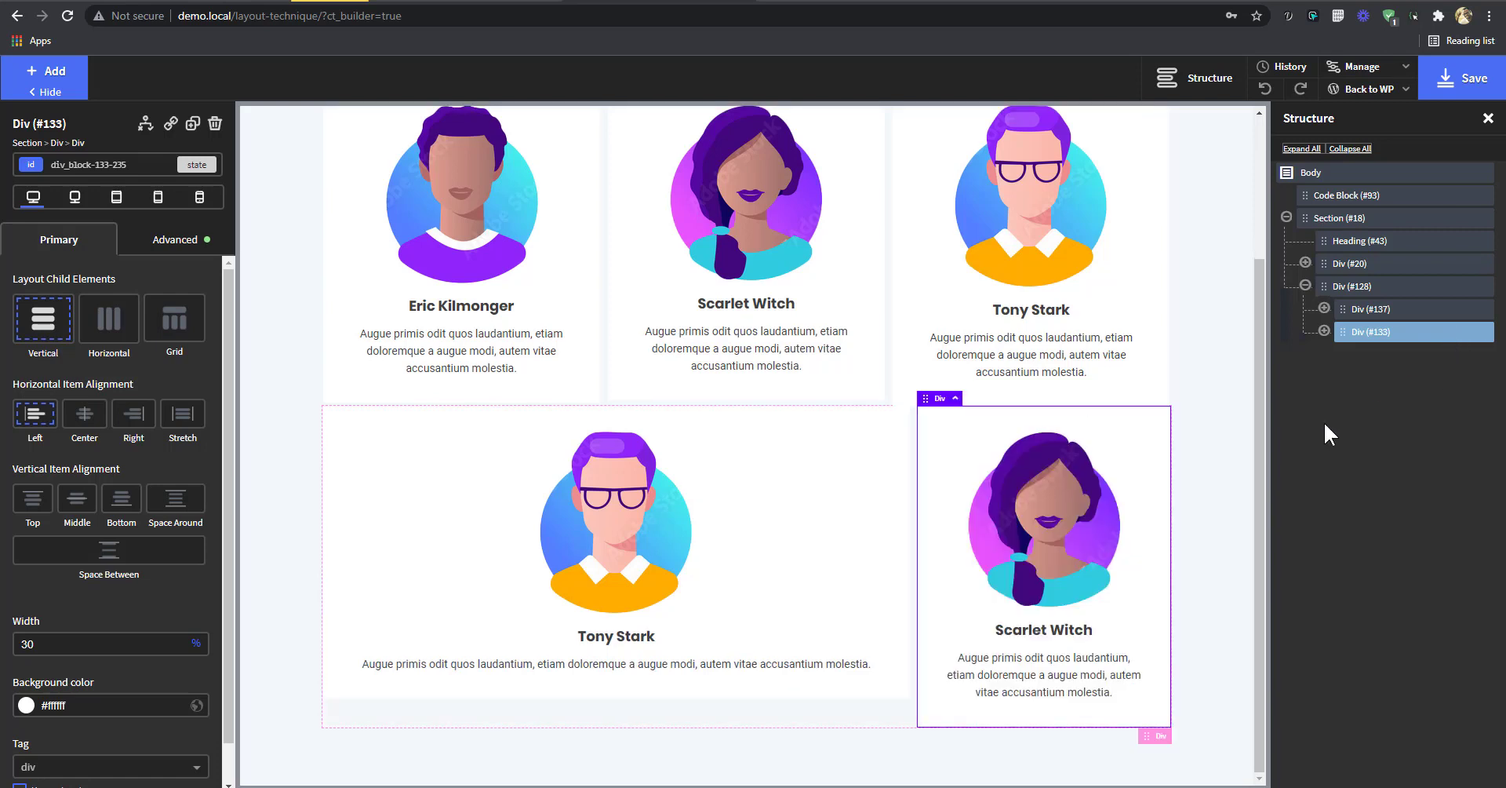
- Clear the ID-level widths of Div #133 and Div #137
key(BackSpace)
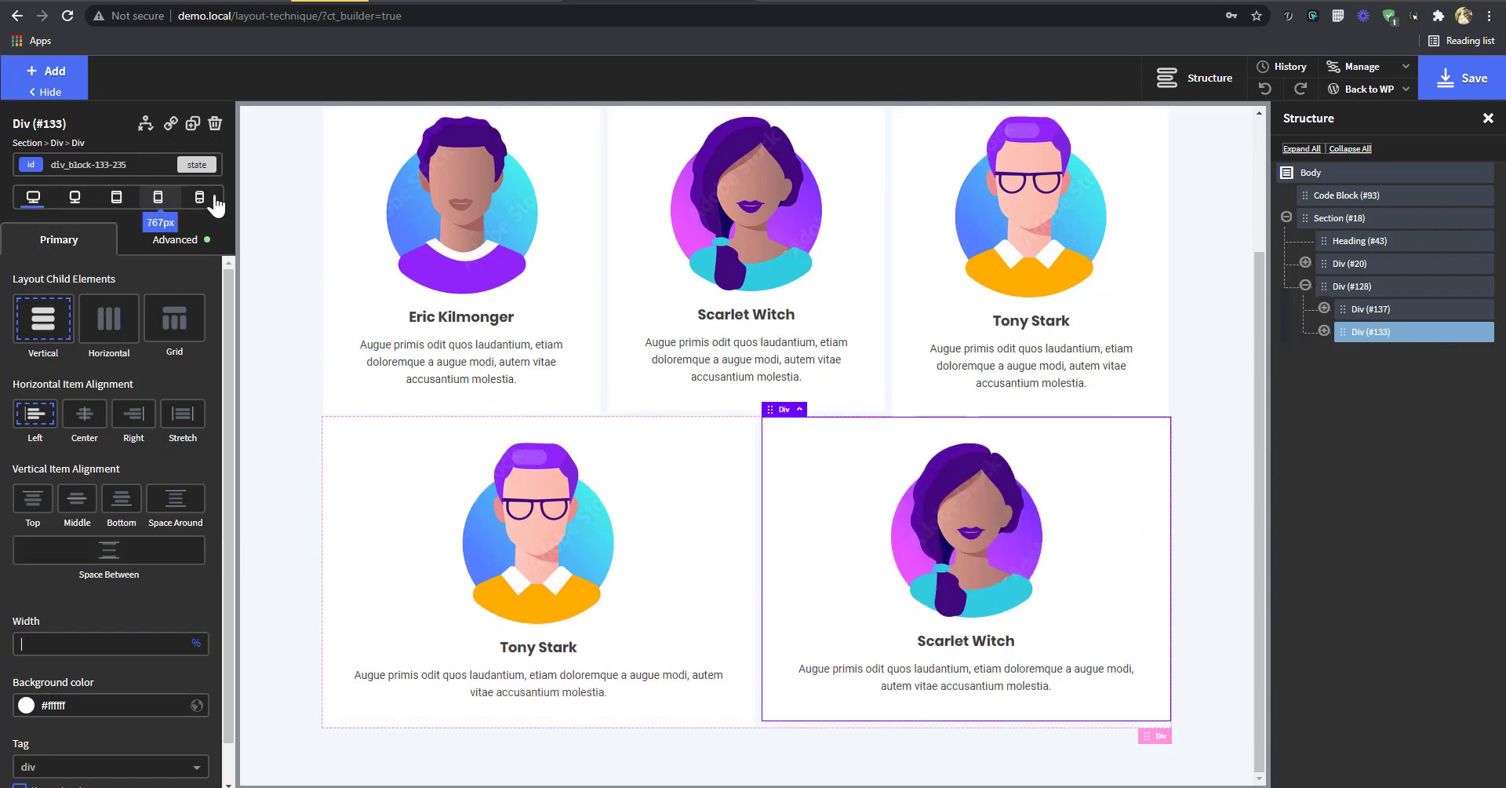
click(703, 538)
double_click(53, 645)
key(BackSpace)
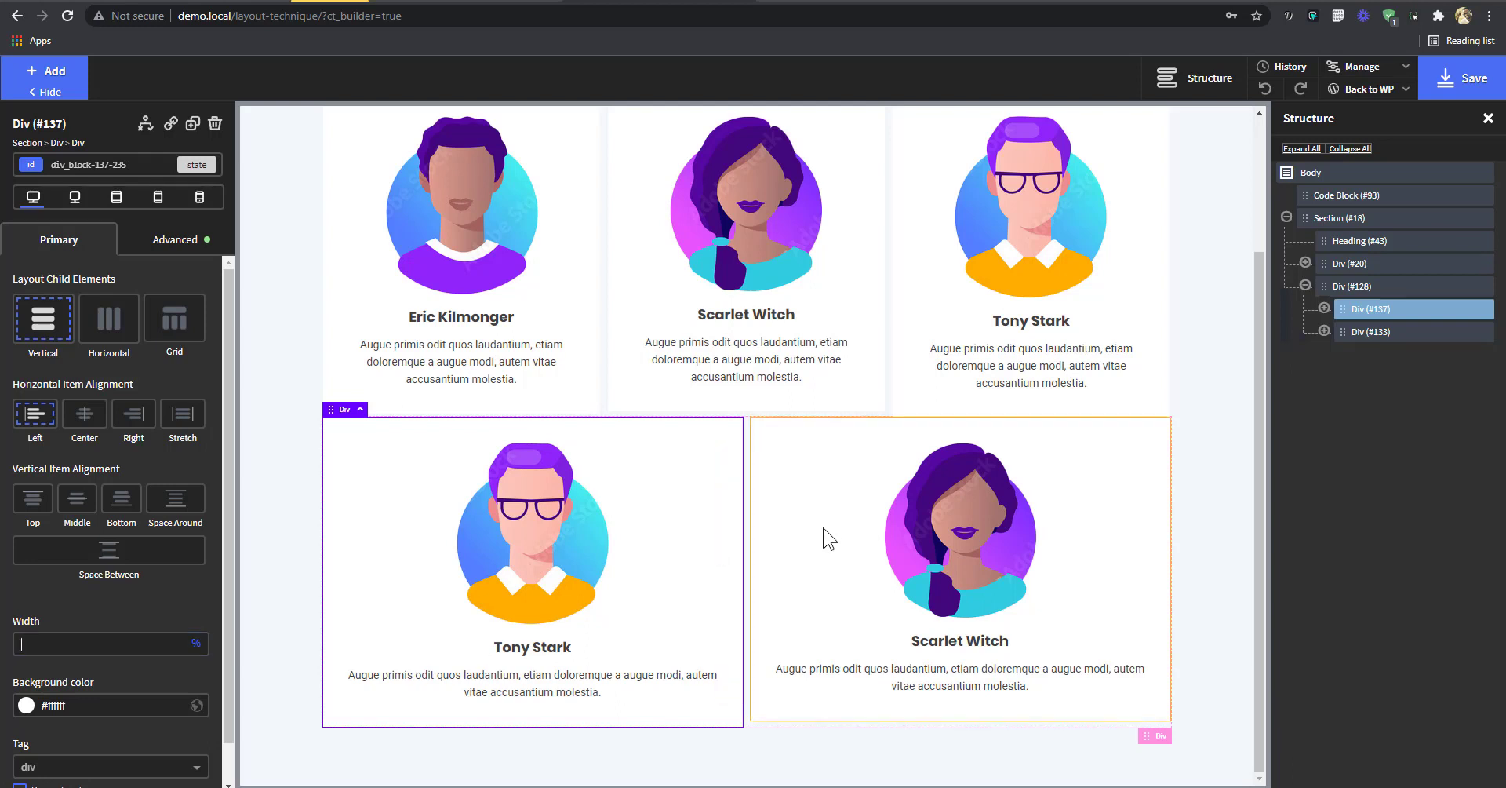
- Set the card-2 class width to 100% through Div #137
click(76, 164)
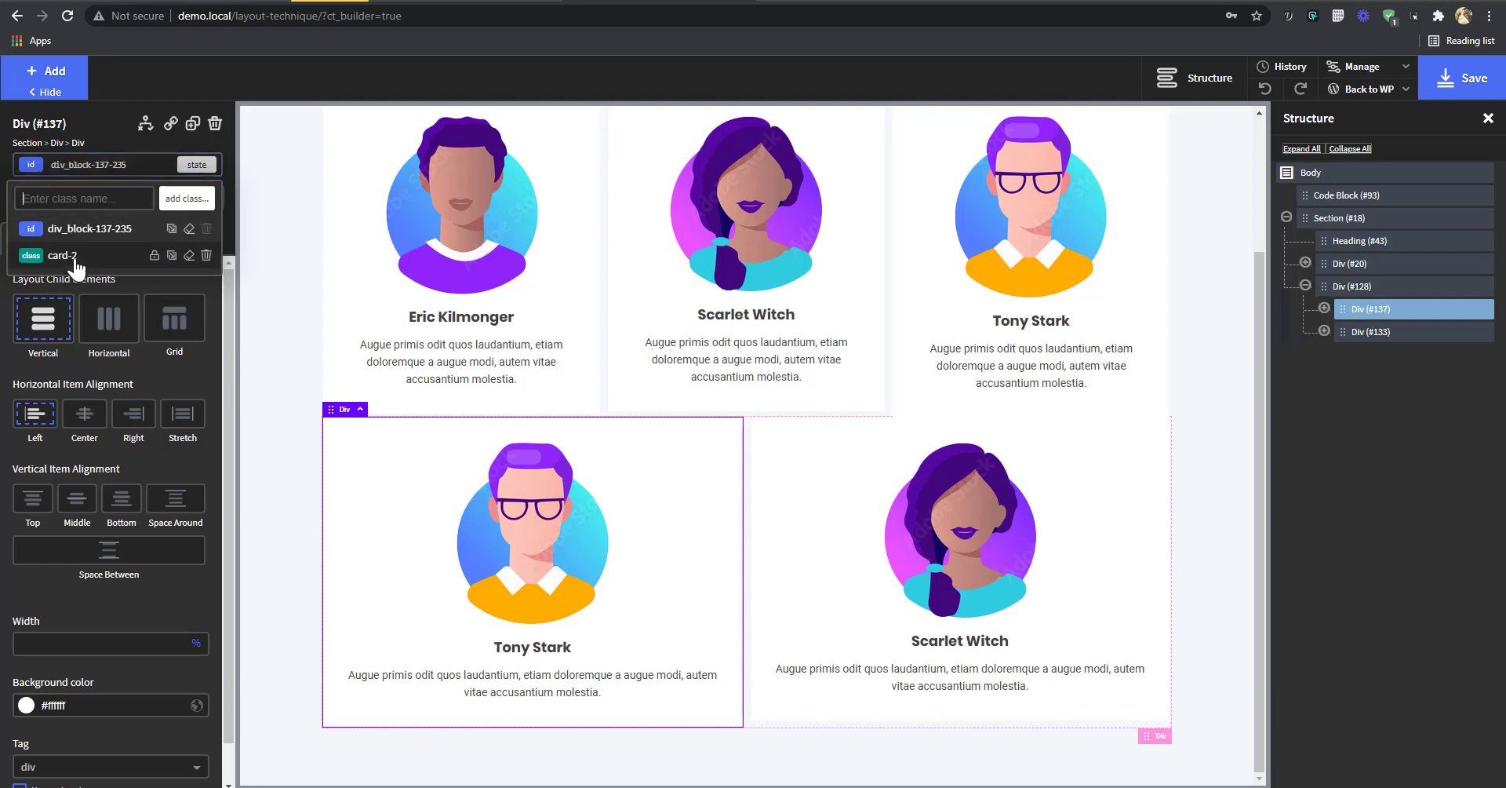
click(74, 256)
text(50)
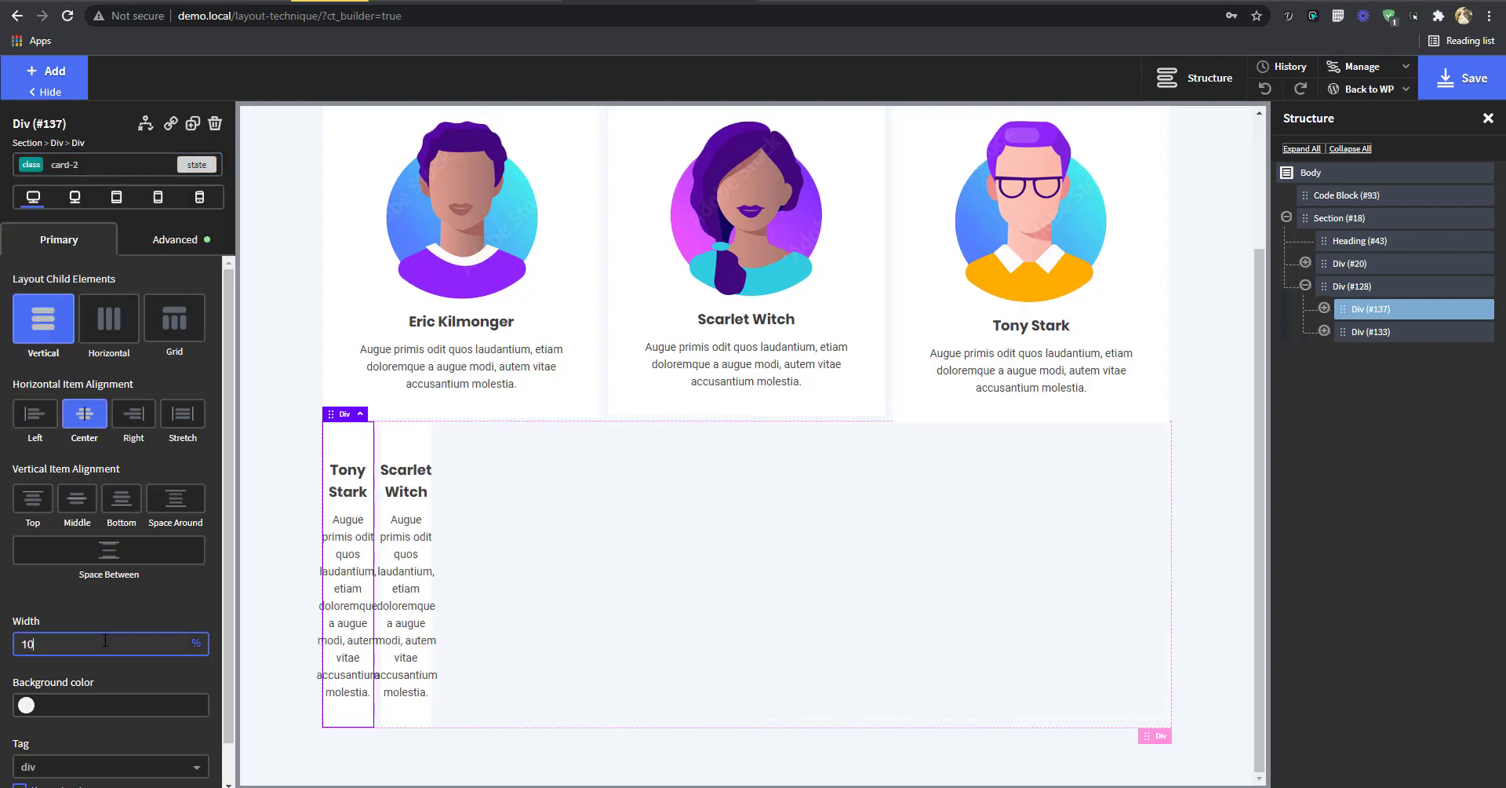
click(787, 528)
click(671, 530)
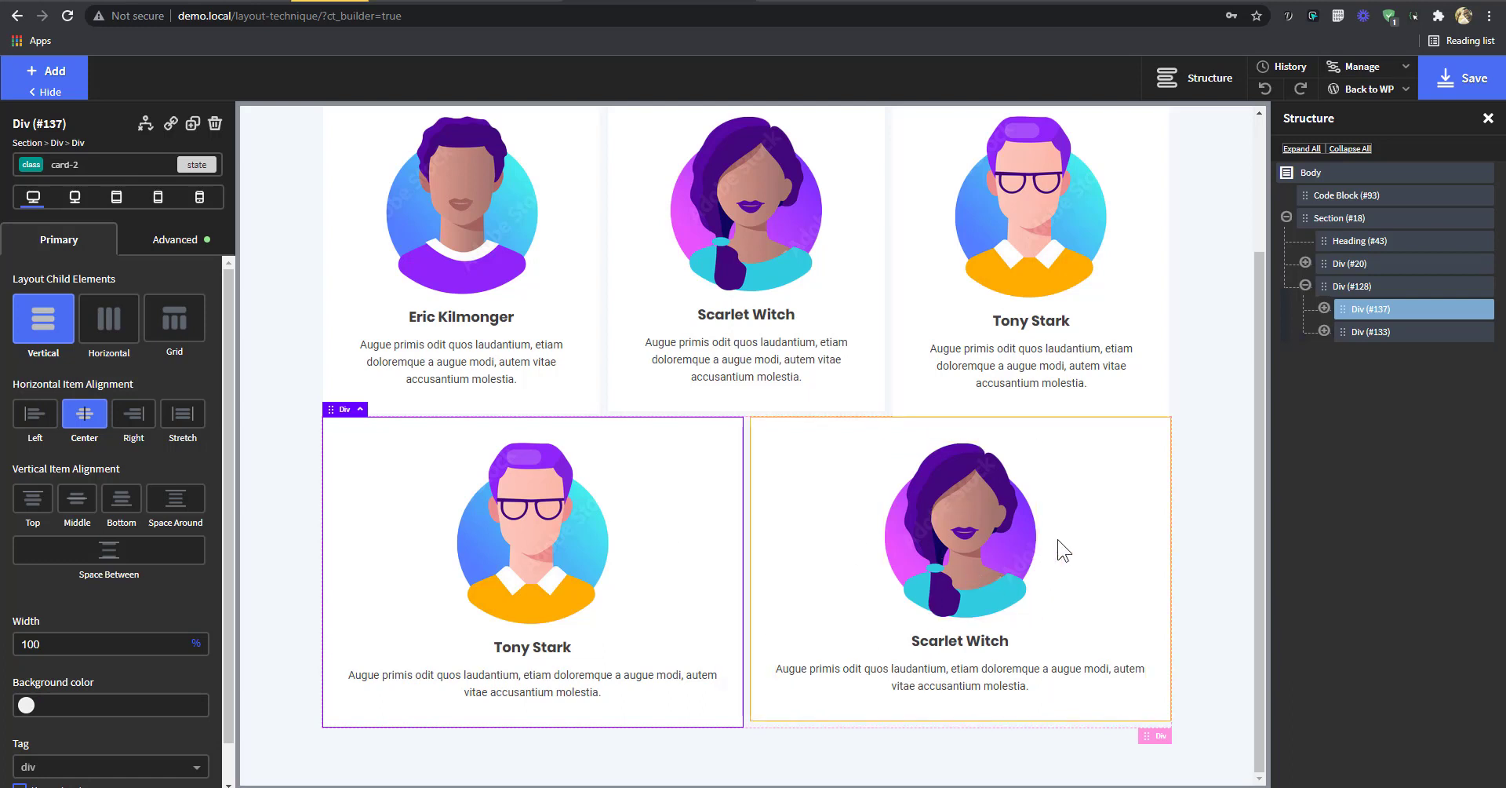
- Add a first-child state to the card-2 class on Div #137, with its size and spacing settings open
click(1076, 528)
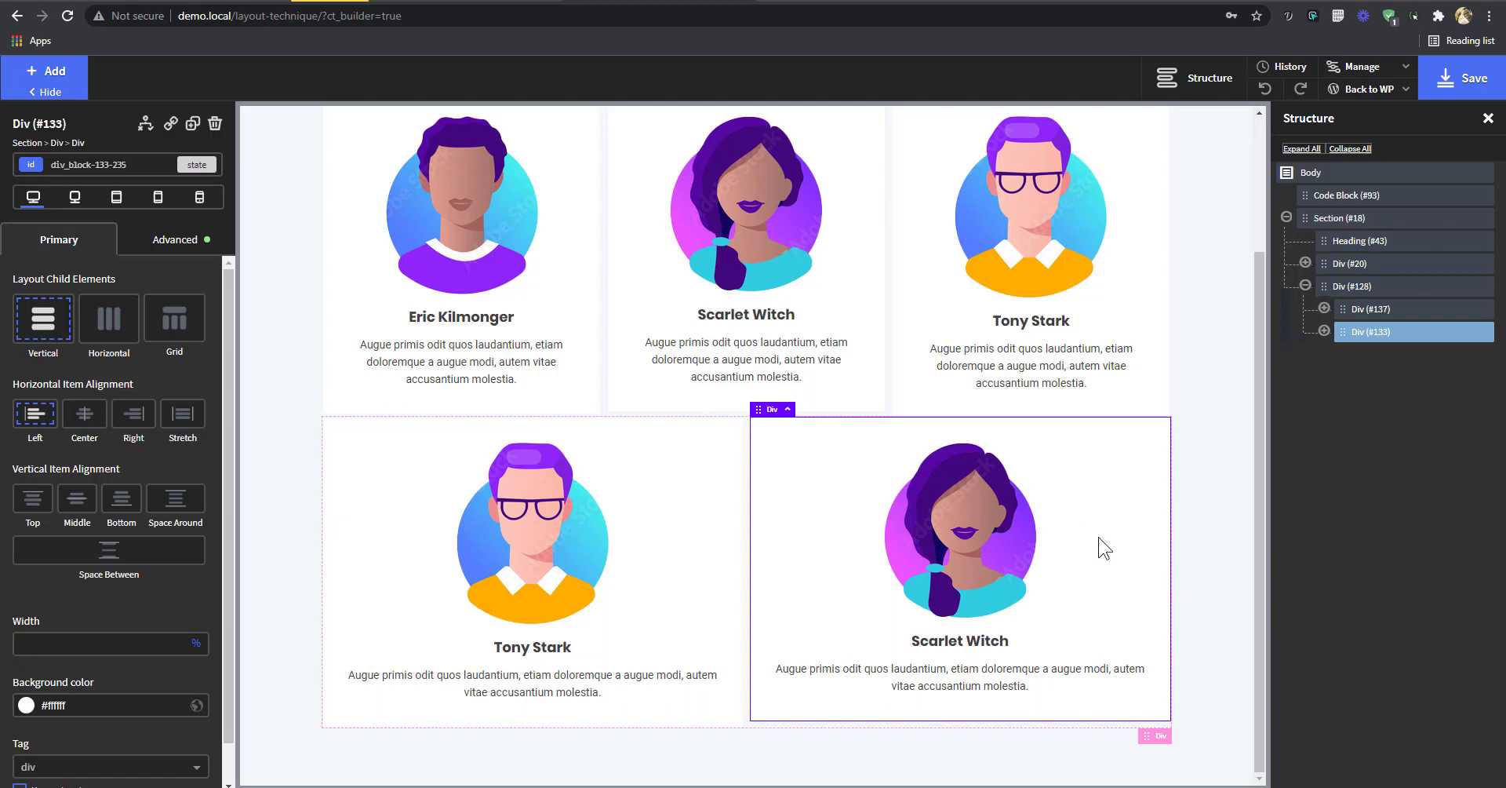
click(701, 522)
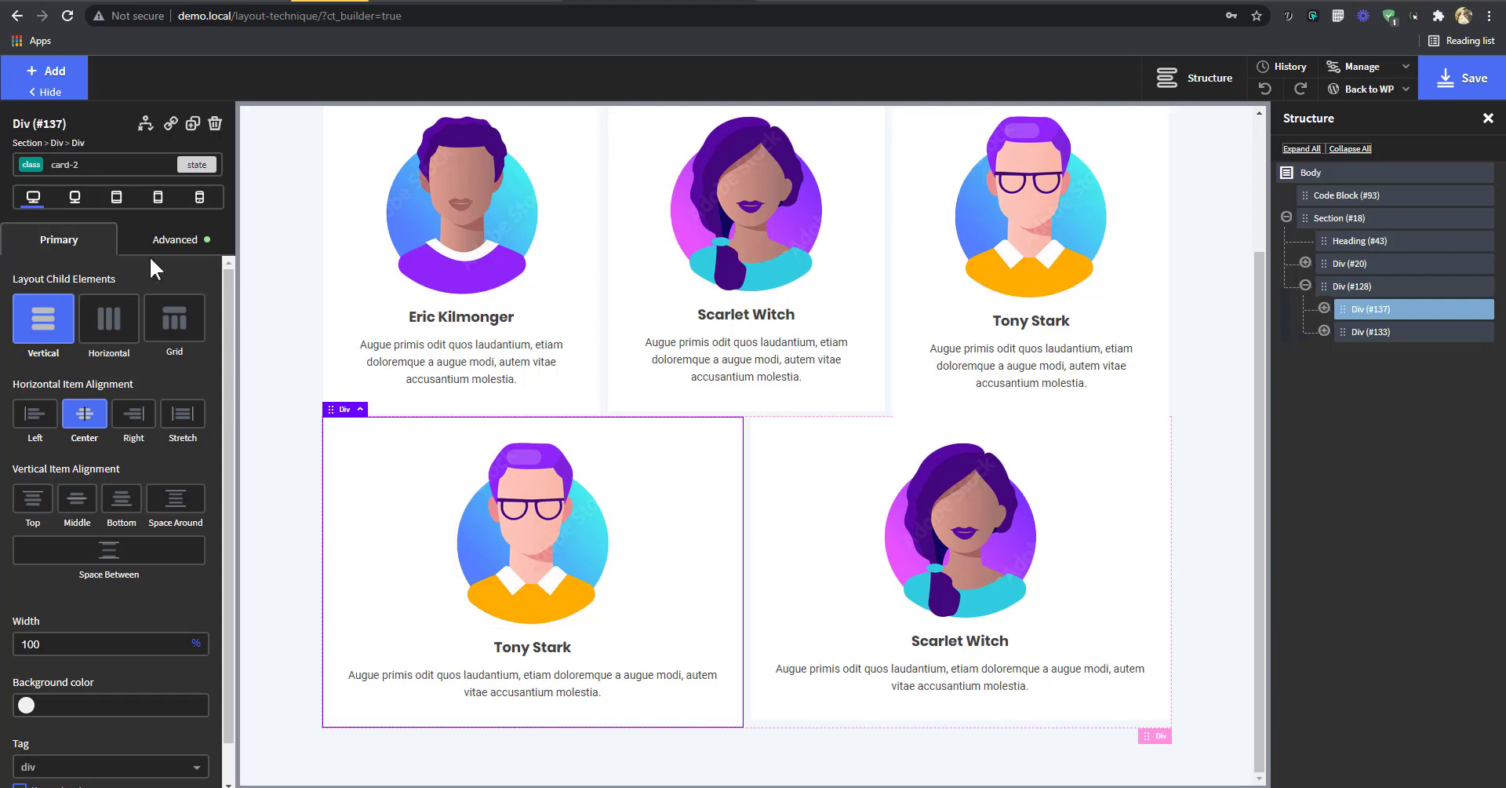
click(166, 240)
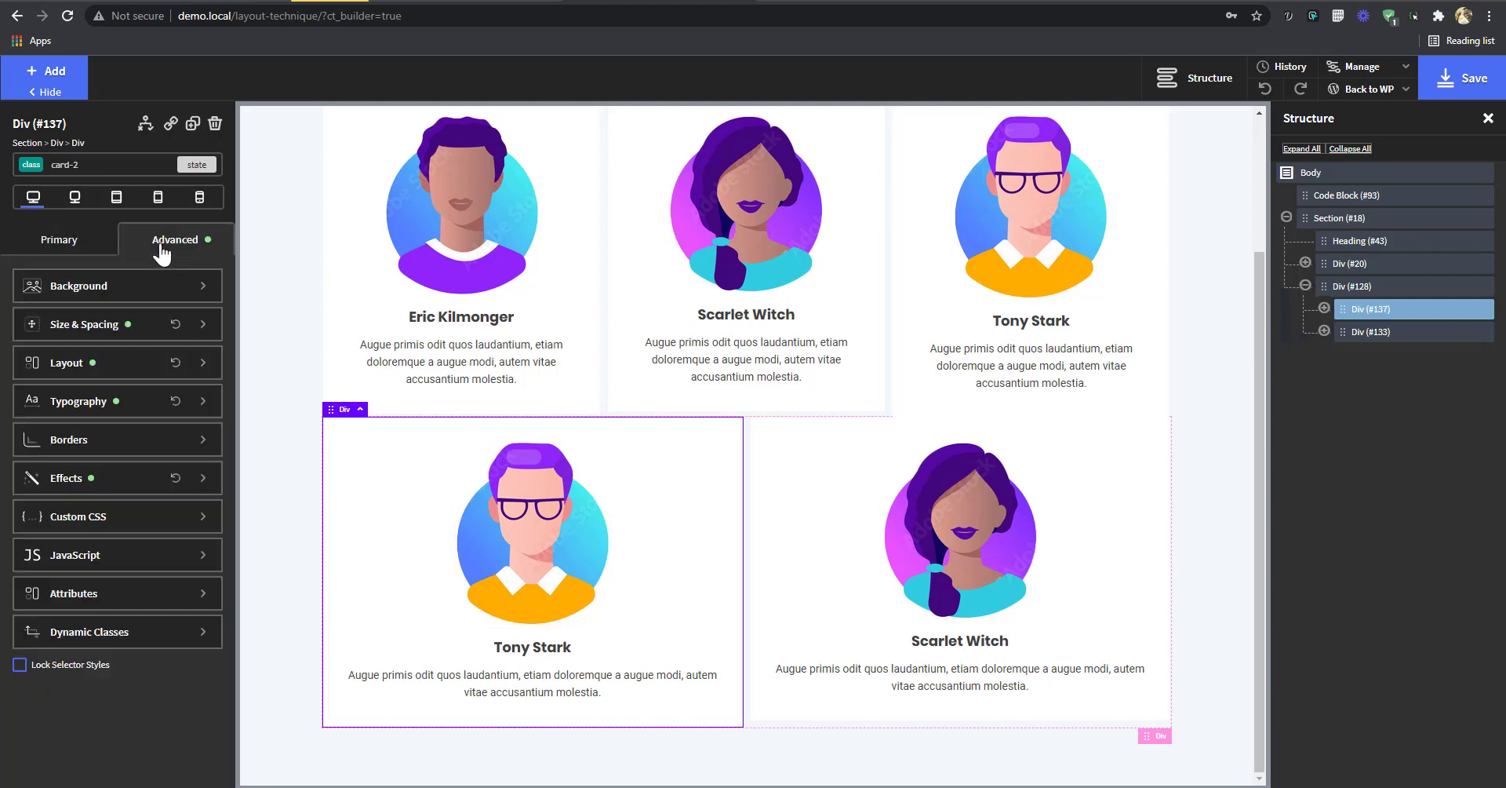
click(118, 324)
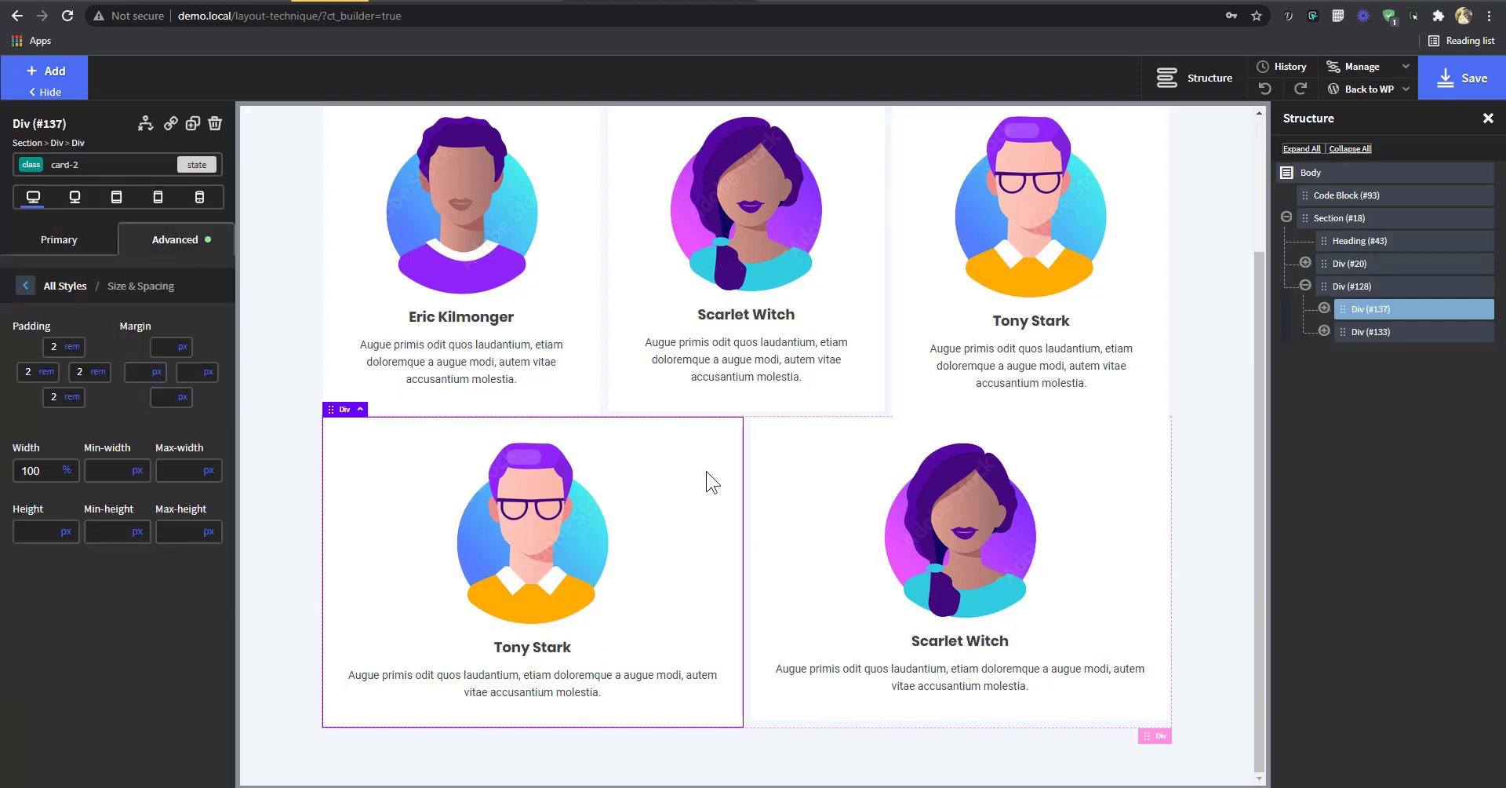
click(807, 497)
click(710, 527)
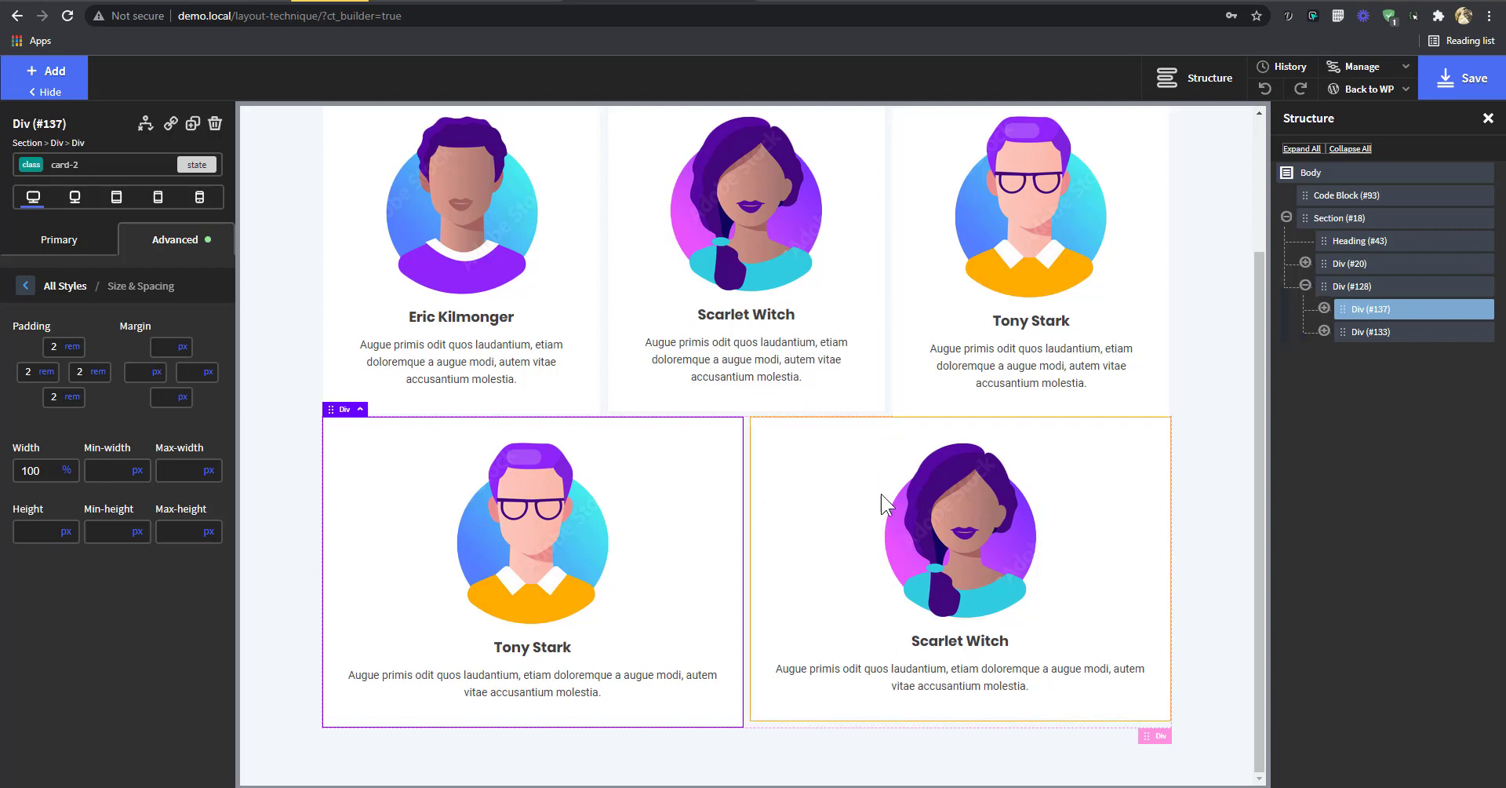
click(211, 167)
click(112, 287)
text(t-child)
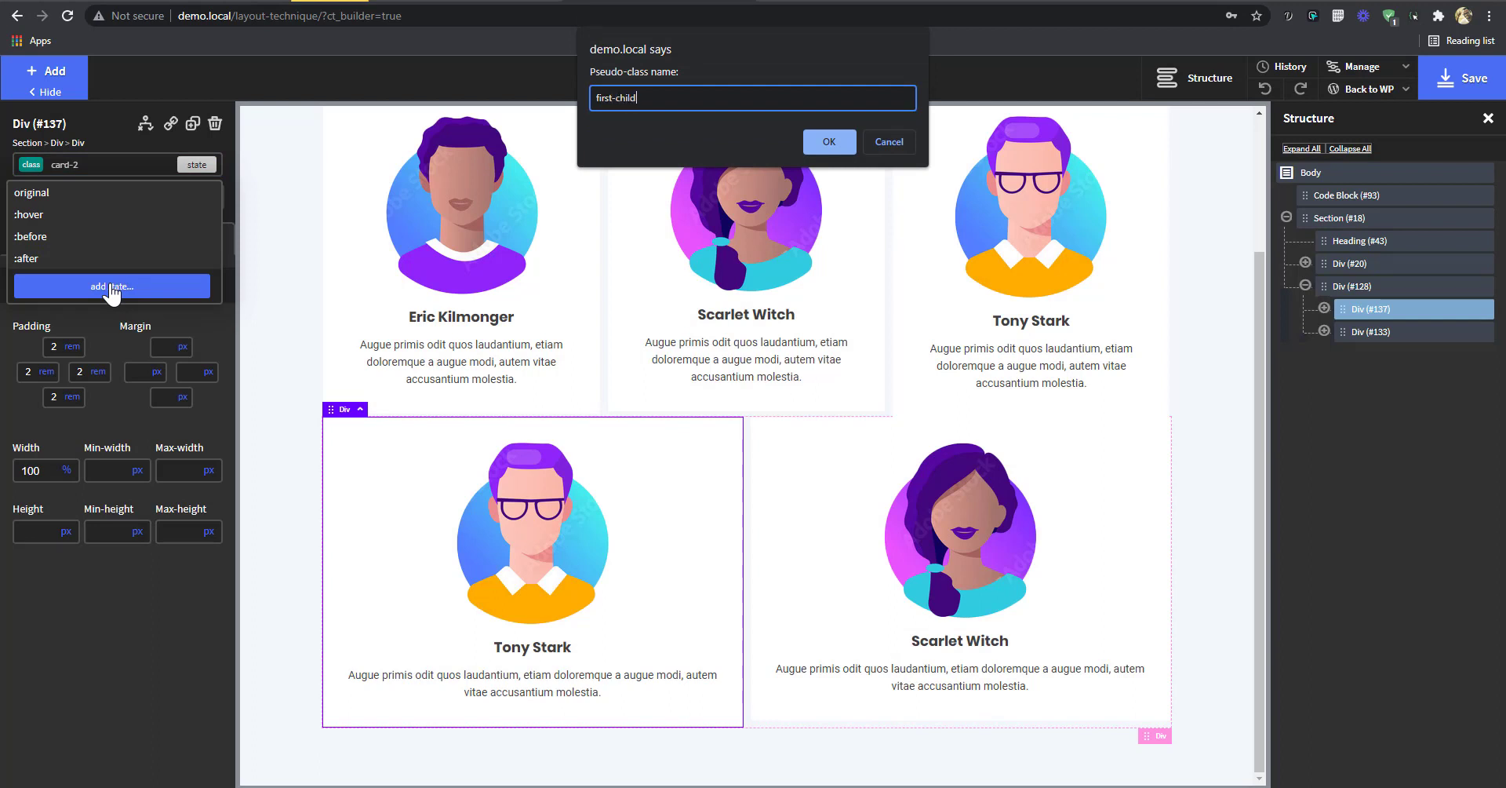
key(Return)
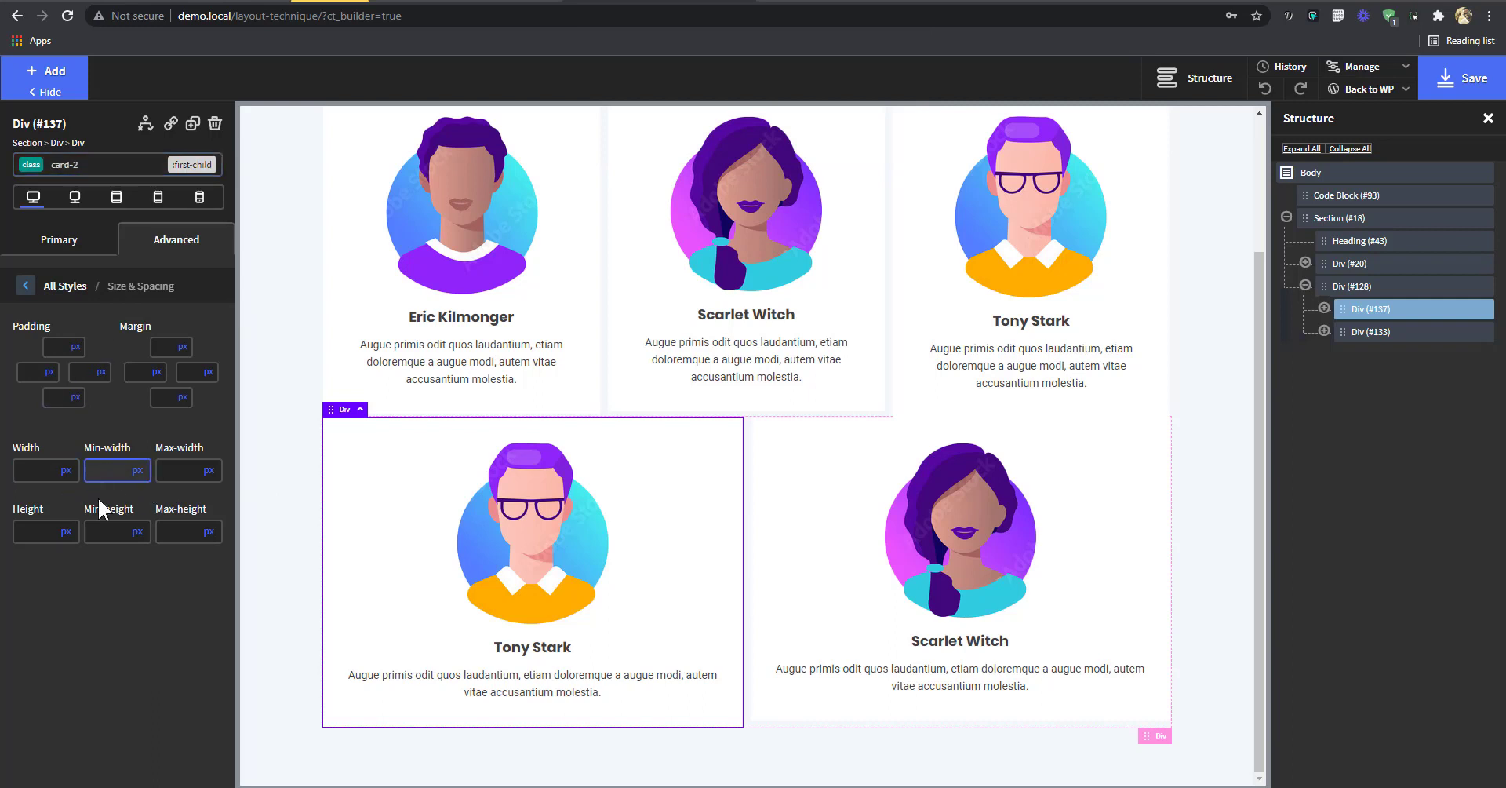
- Set the minimum width of the card-2 class's first-child state to 70%
click(135, 477)
click(139, 470)
text(70)
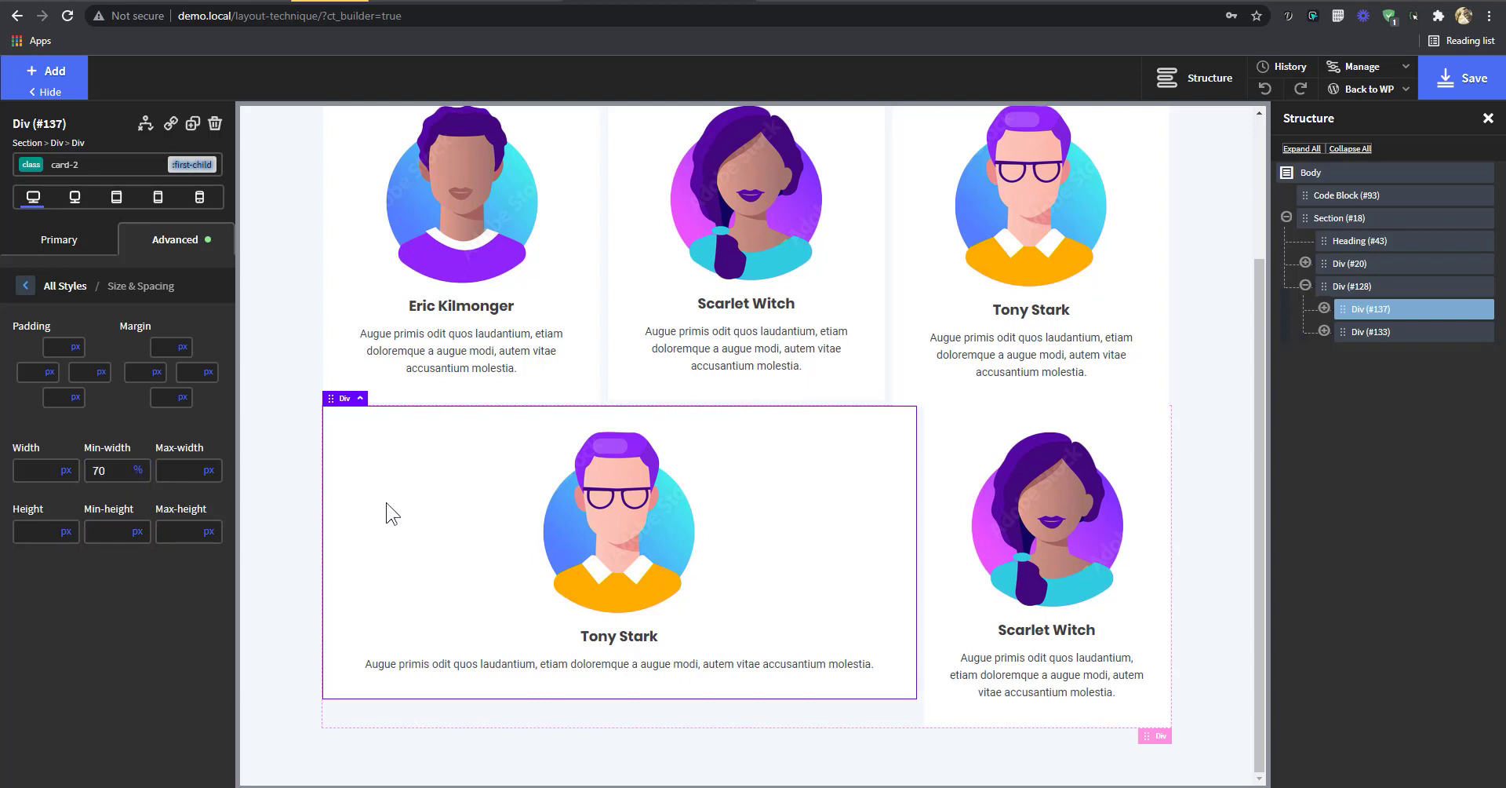
- Hide and reshow Div #133 and Div #137 in turn to check how the remaining card fills the row
click(959, 461)
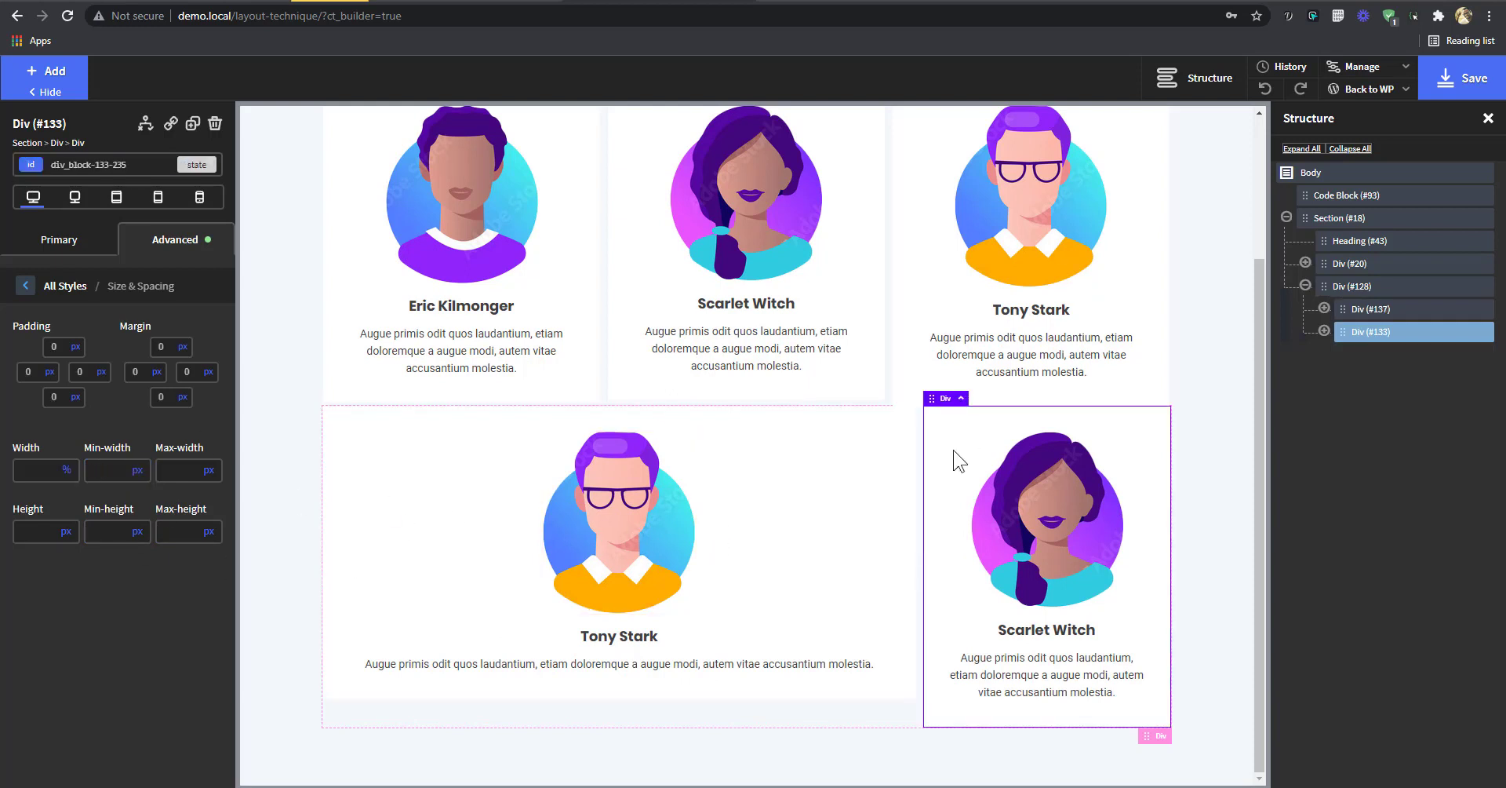
click(858, 473)
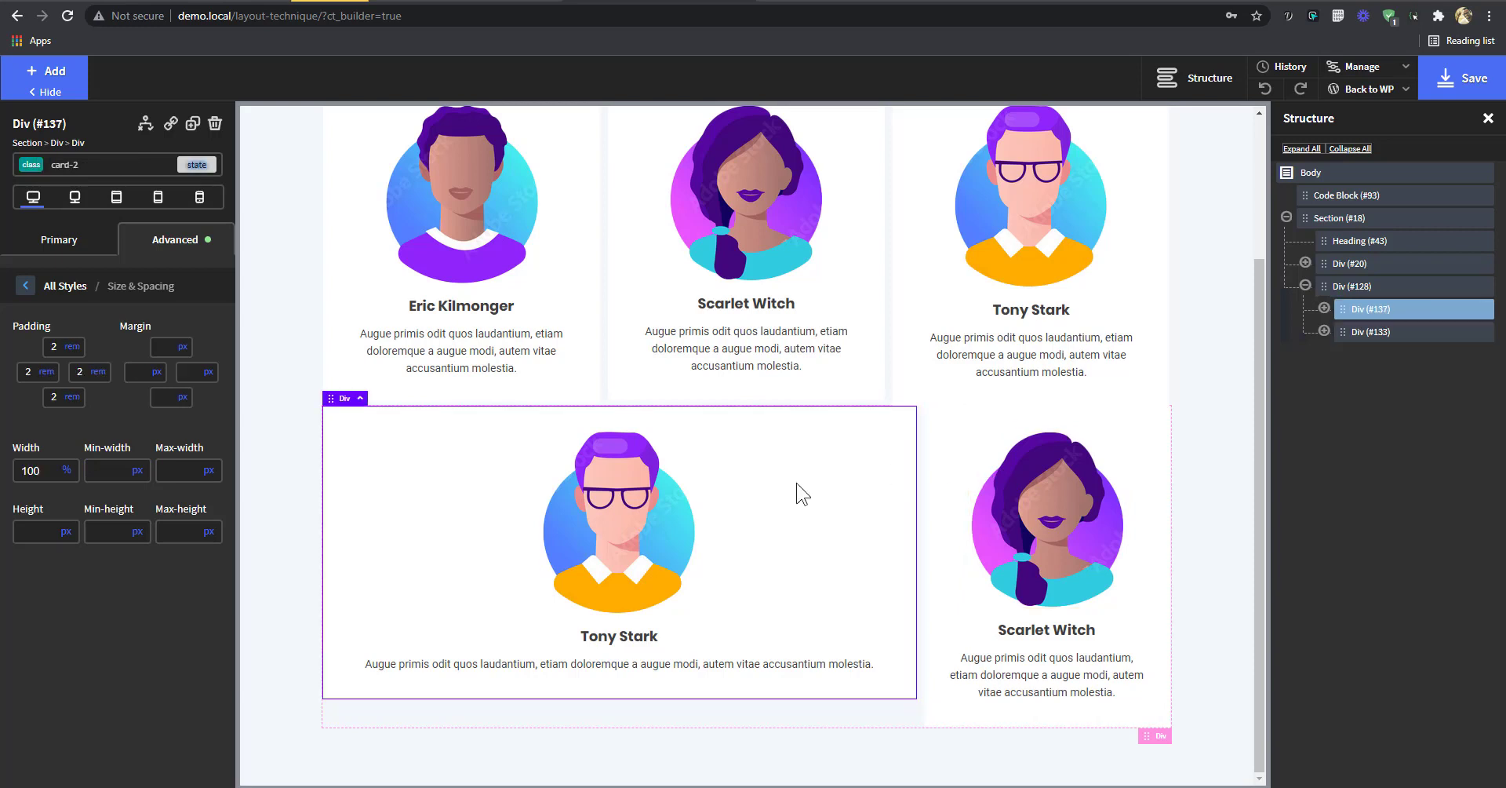
click(942, 464)
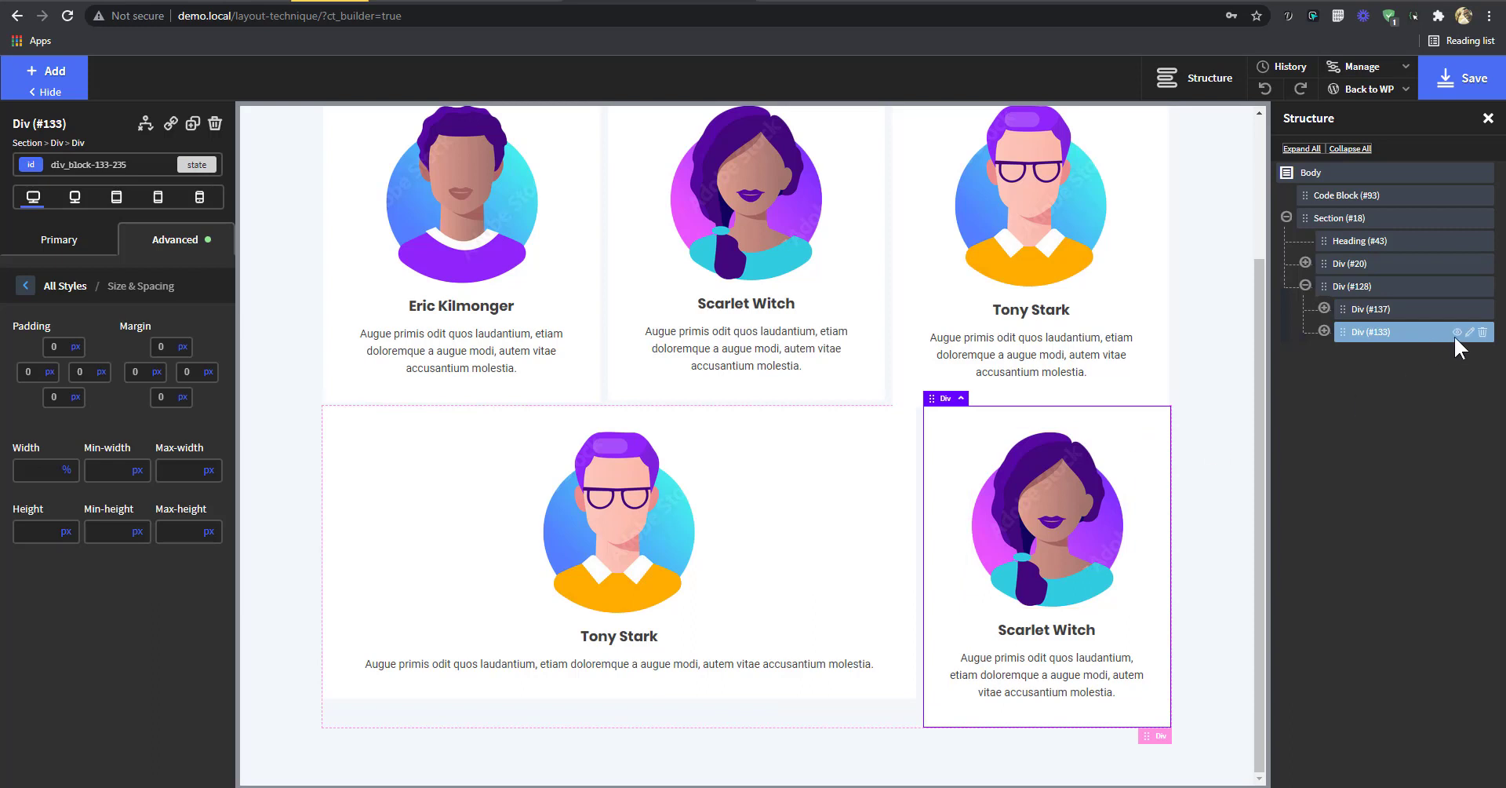
click(1456, 333)
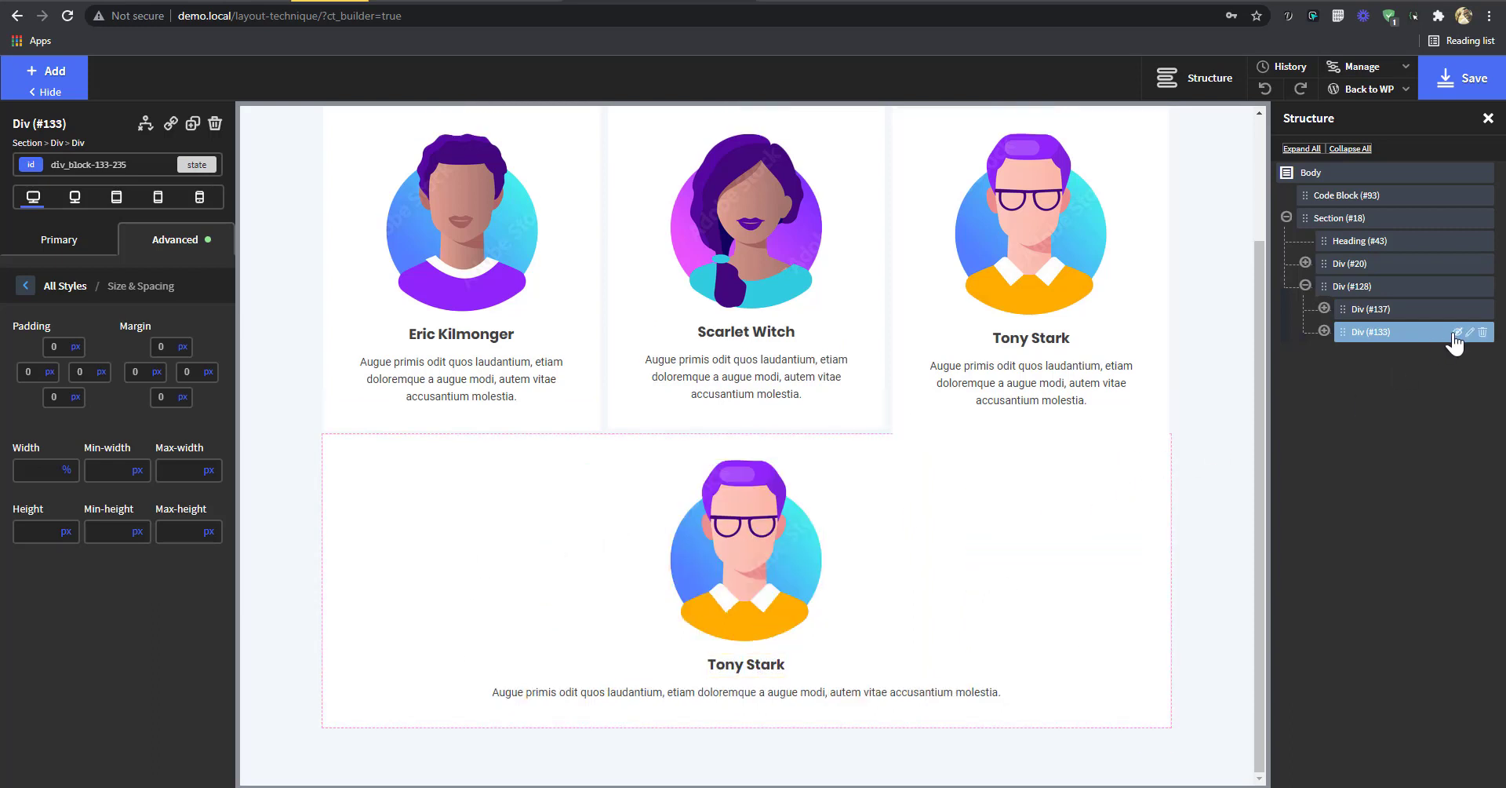
click(1456, 333)
click(792, 519)
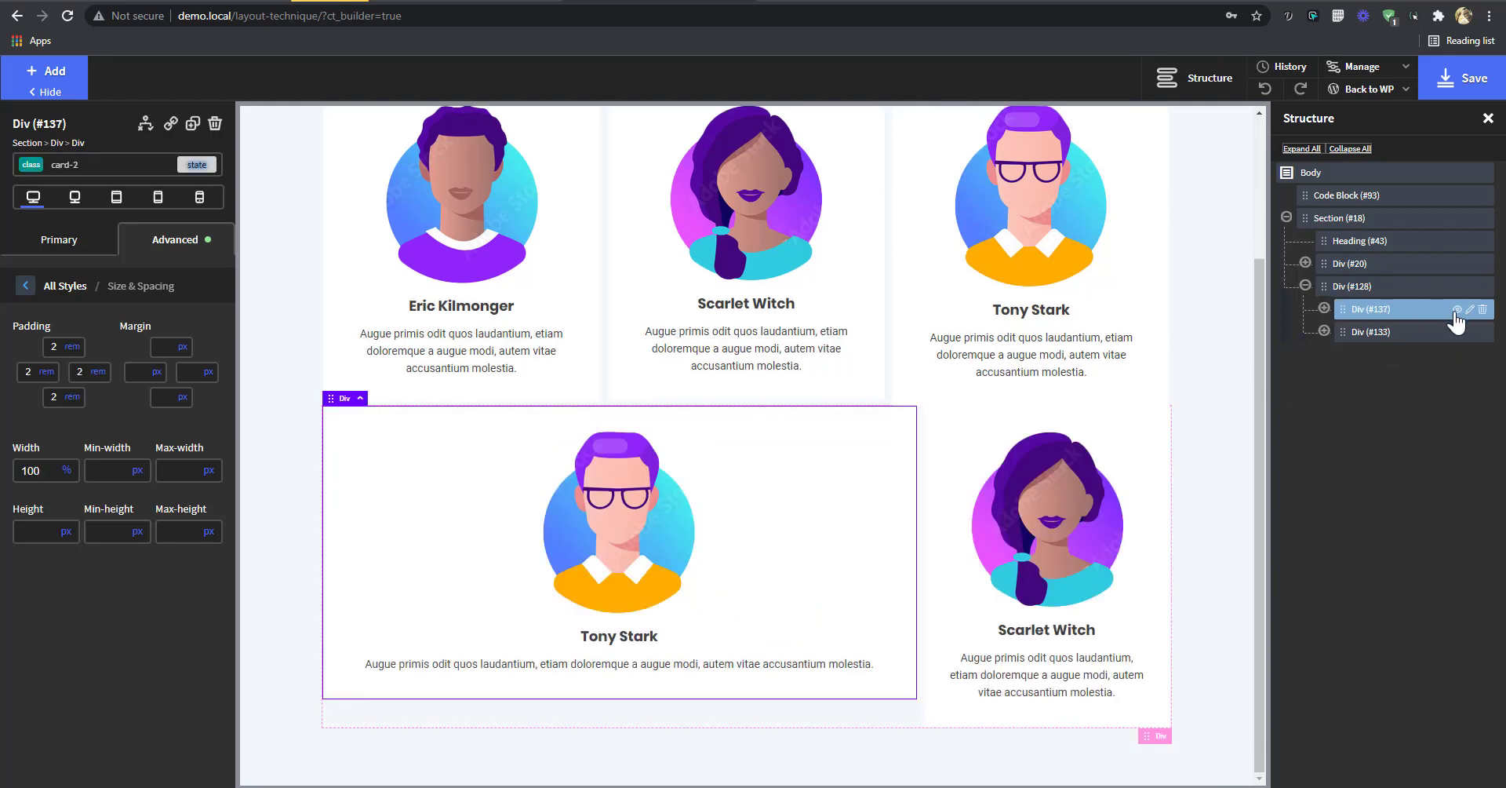
click(1459, 309)
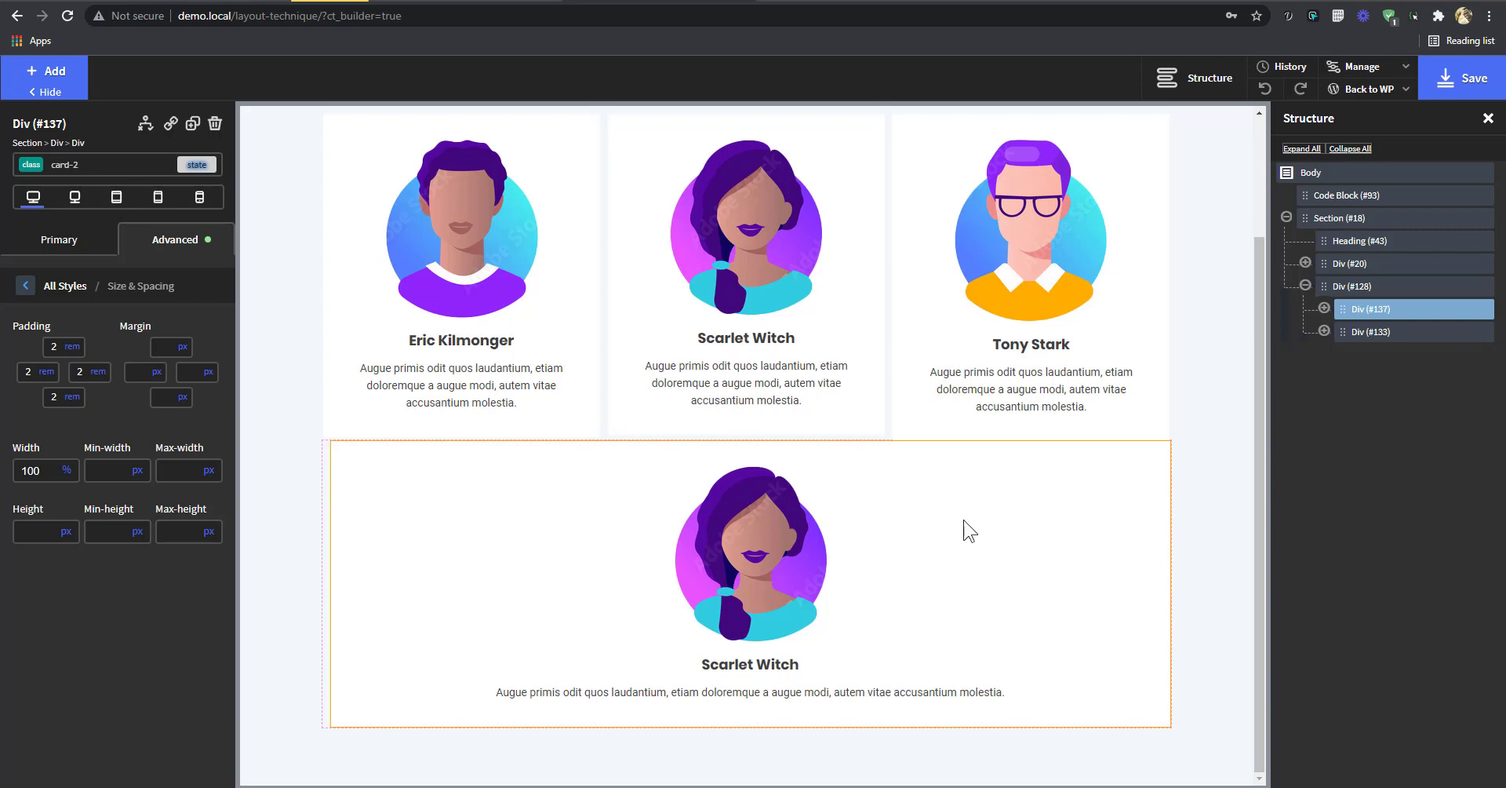
click(1453, 309)
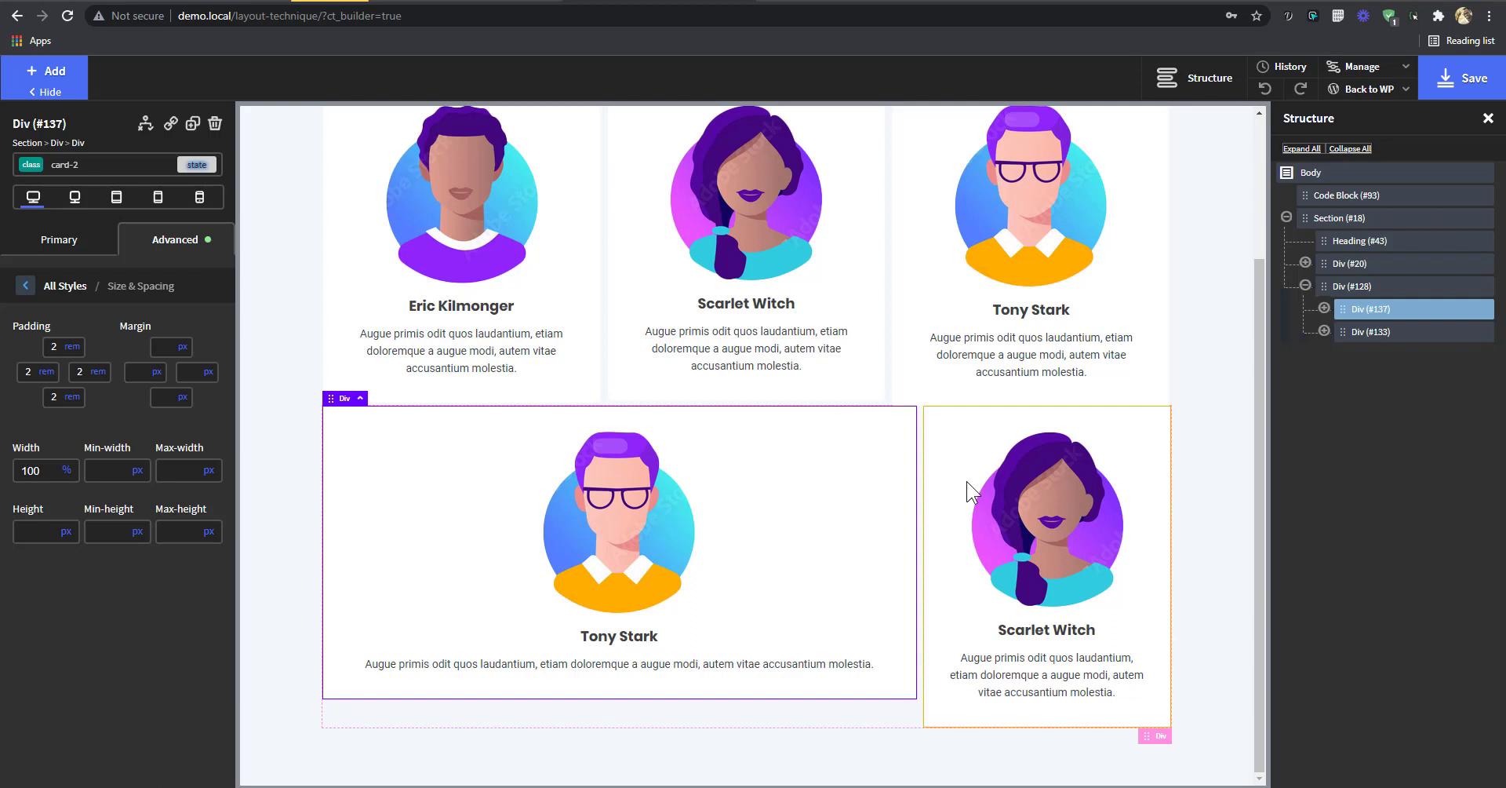
- Compare the two cards in Div #128 by selecting Div #133 and Div #137 alternately
click(947, 455)
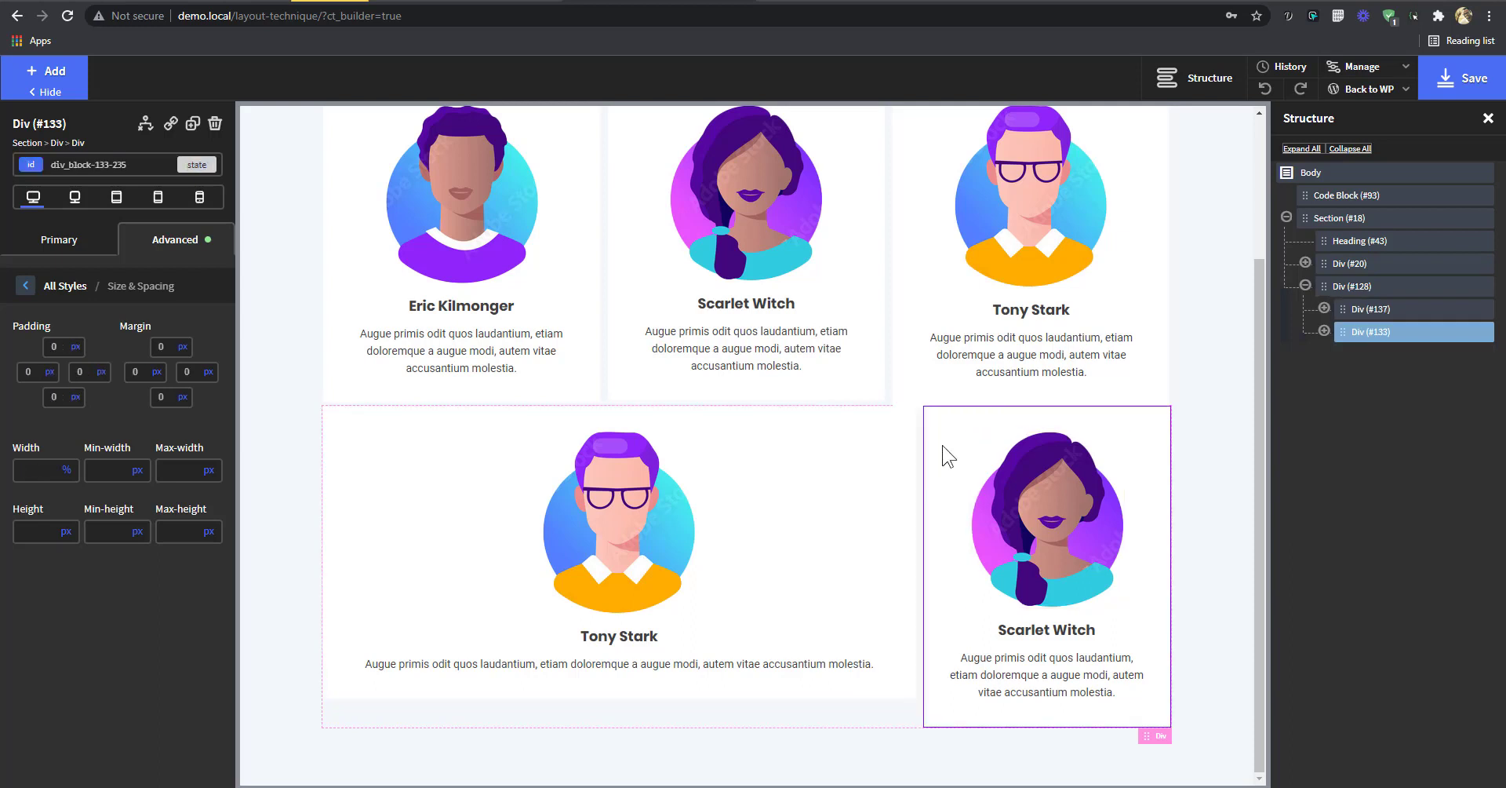
click(867, 466)
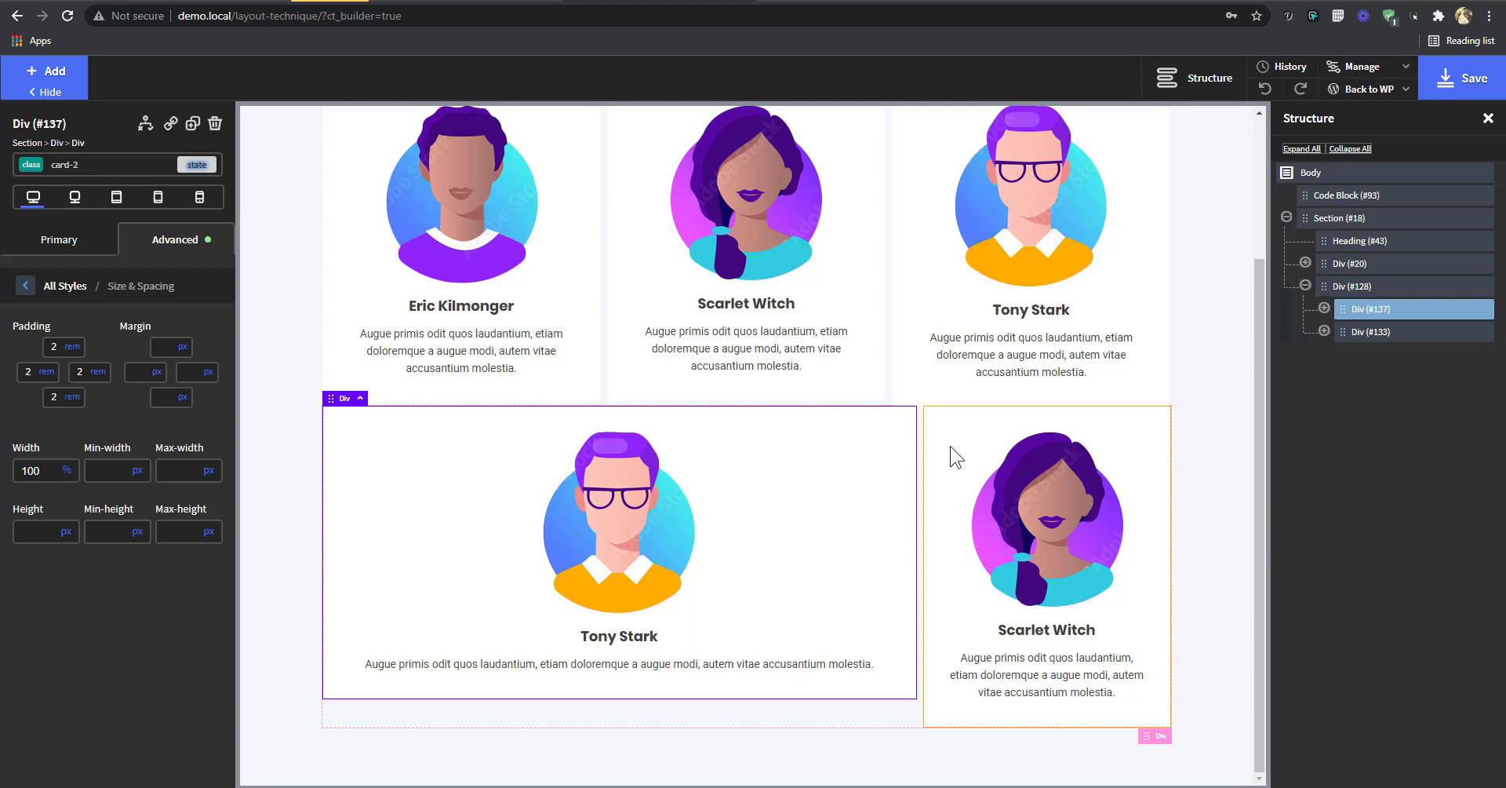
click(953, 455)
click(871, 464)
click(952, 459)
click(863, 478)
click(959, 472)
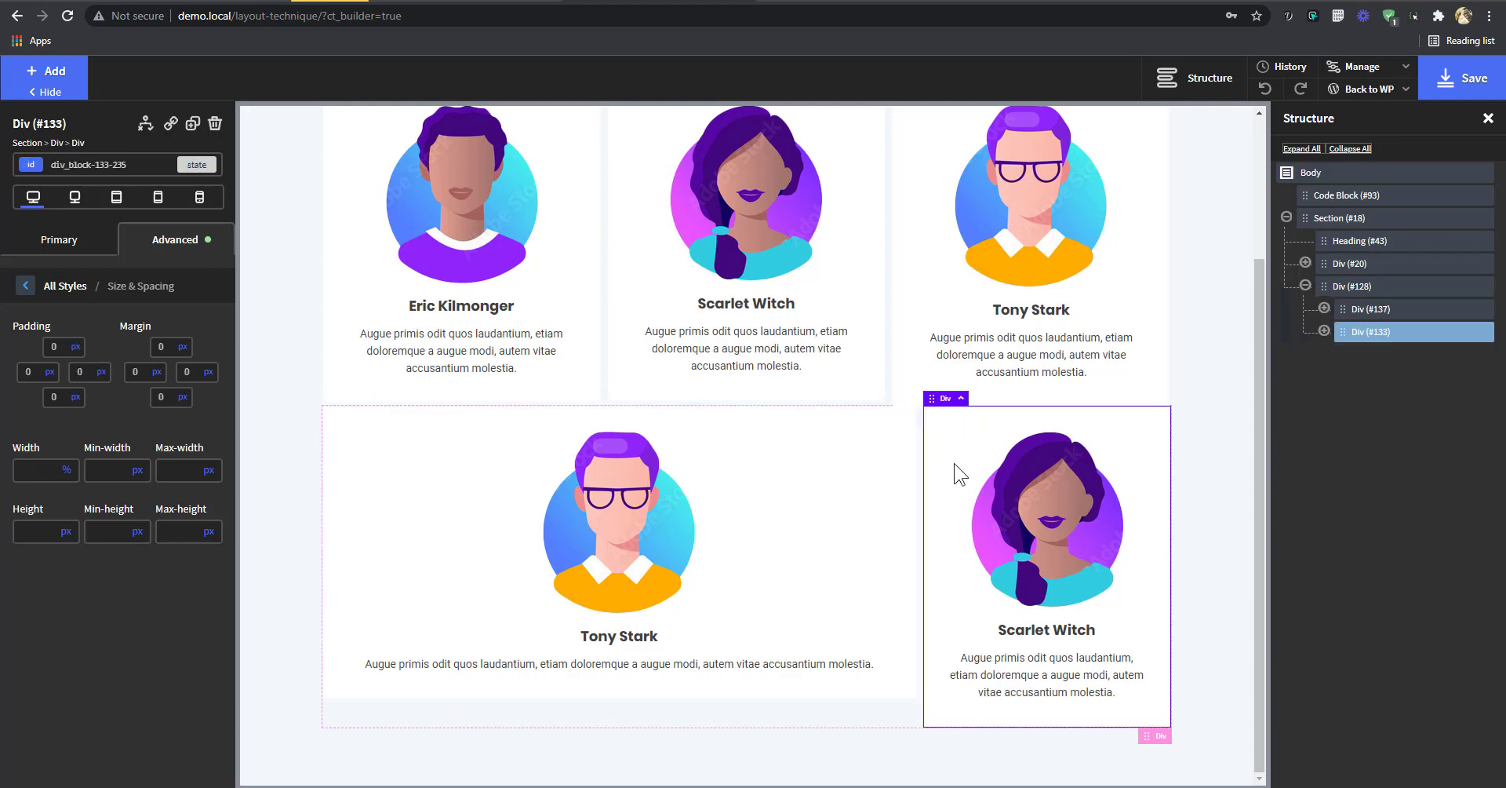
click(850, 462)
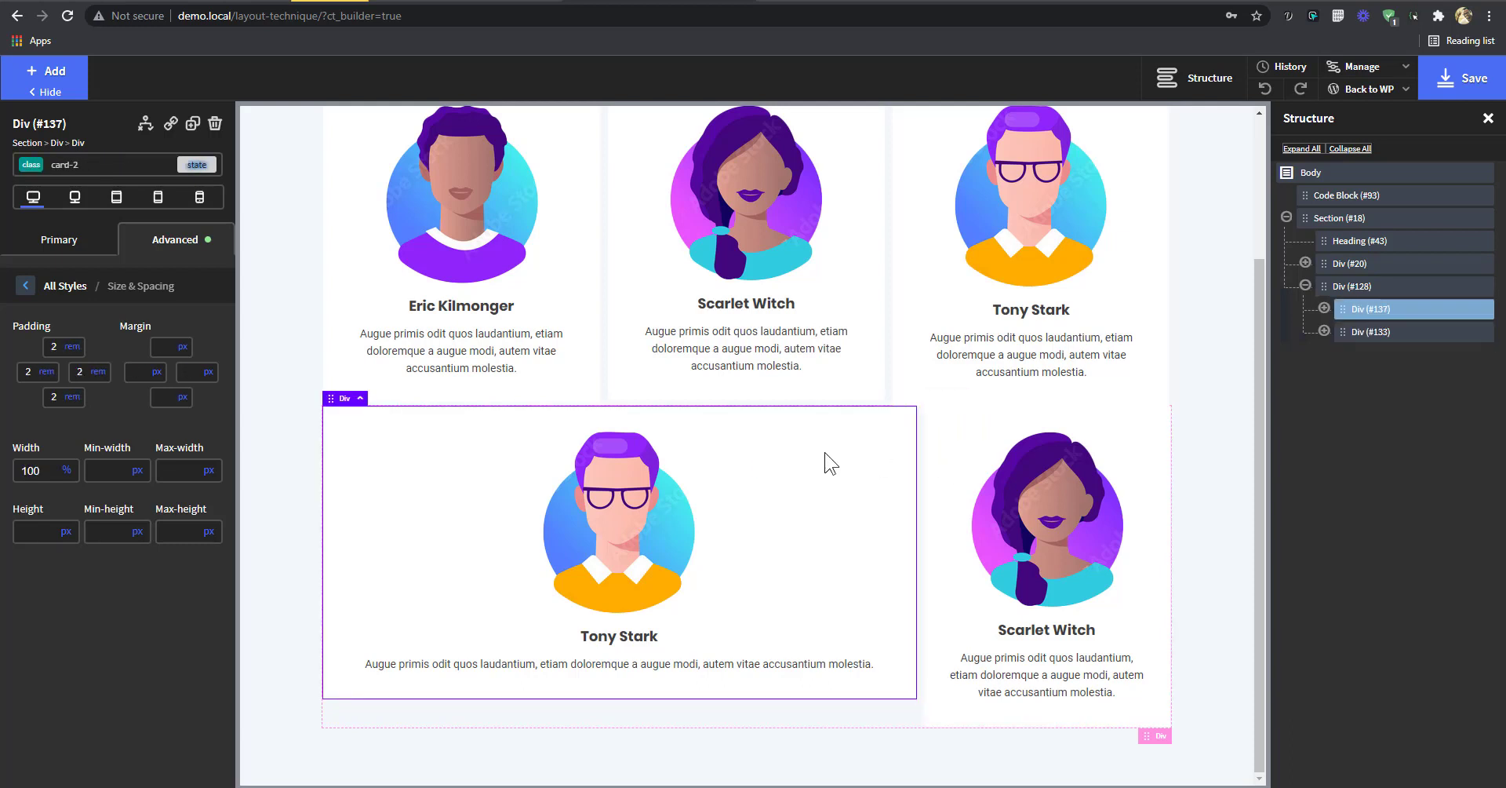
click(949, 448)
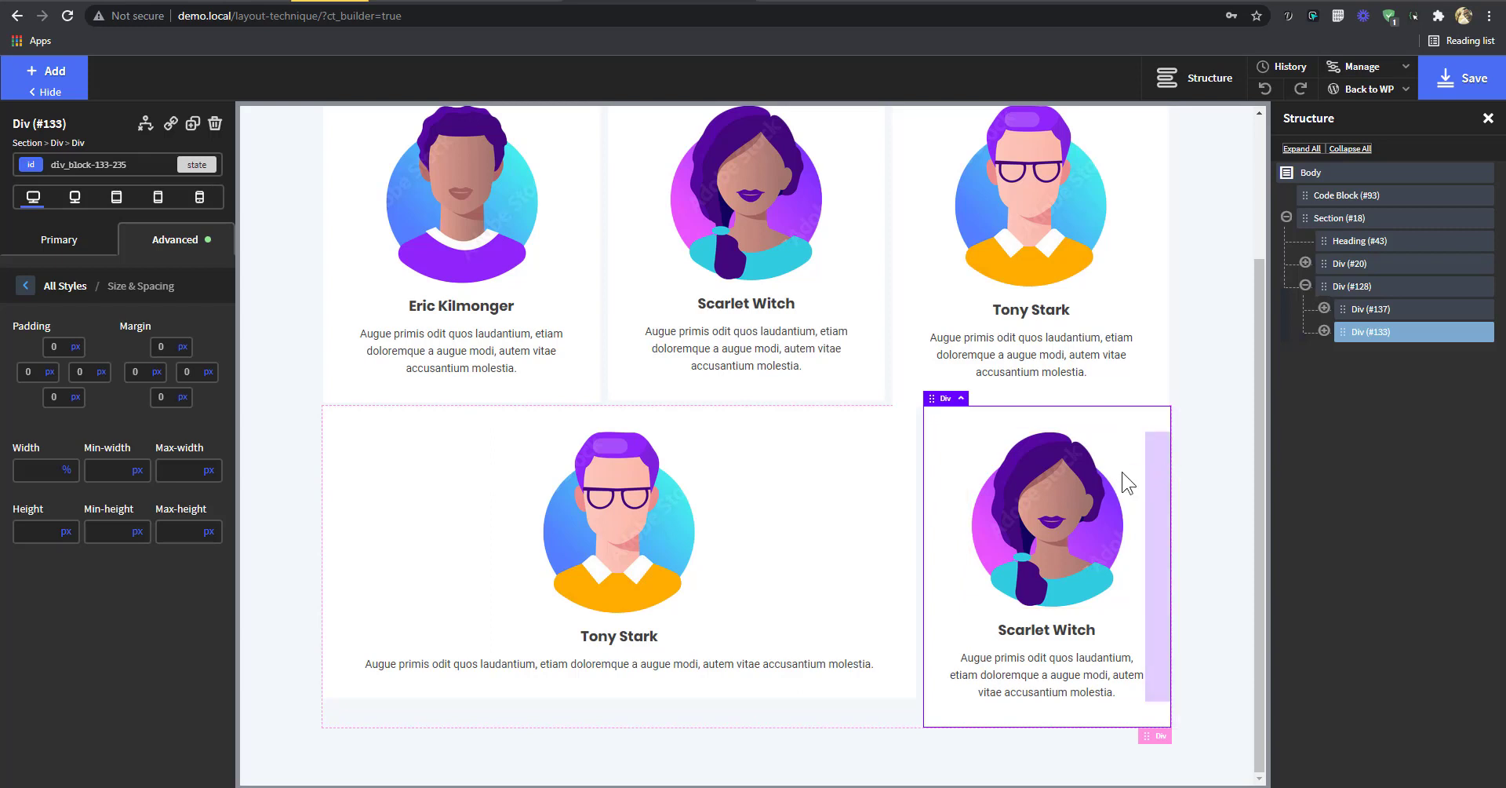
click(907, 455)
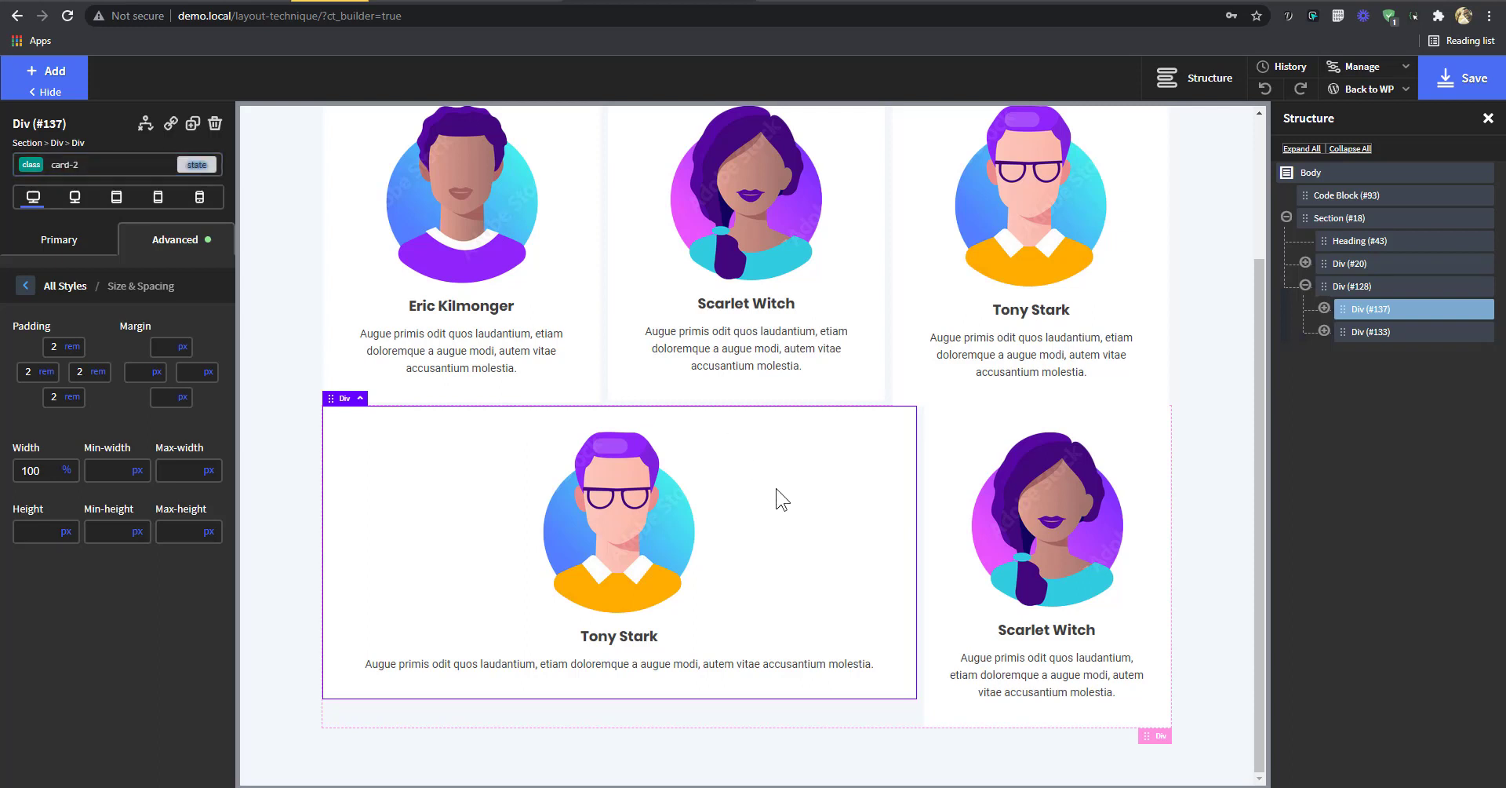
- Move Div #133 ahead of Div #137 in the card row and return it to its original place
click(1368, 328)
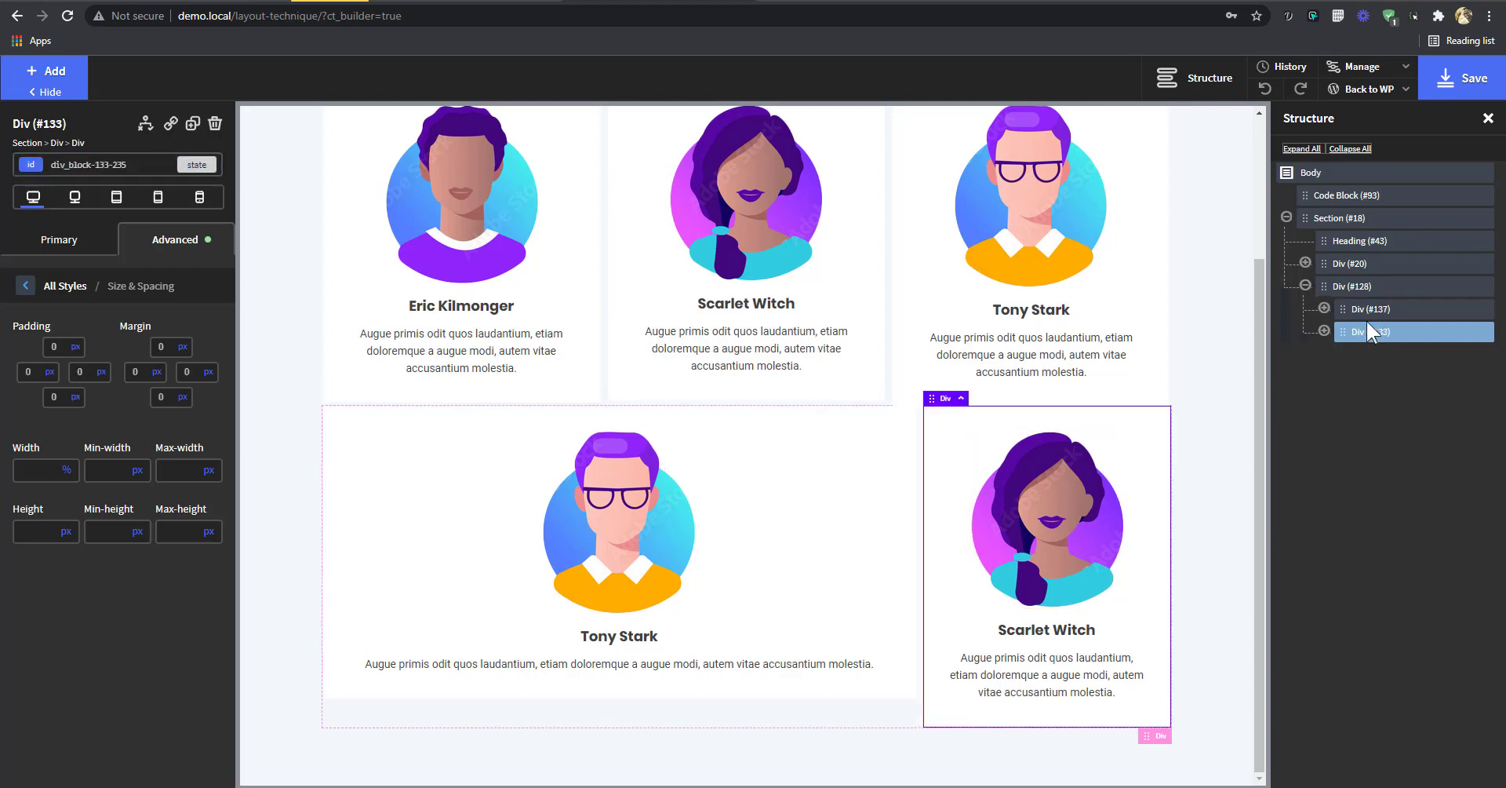
drag(1367, 323, 1366, 314)
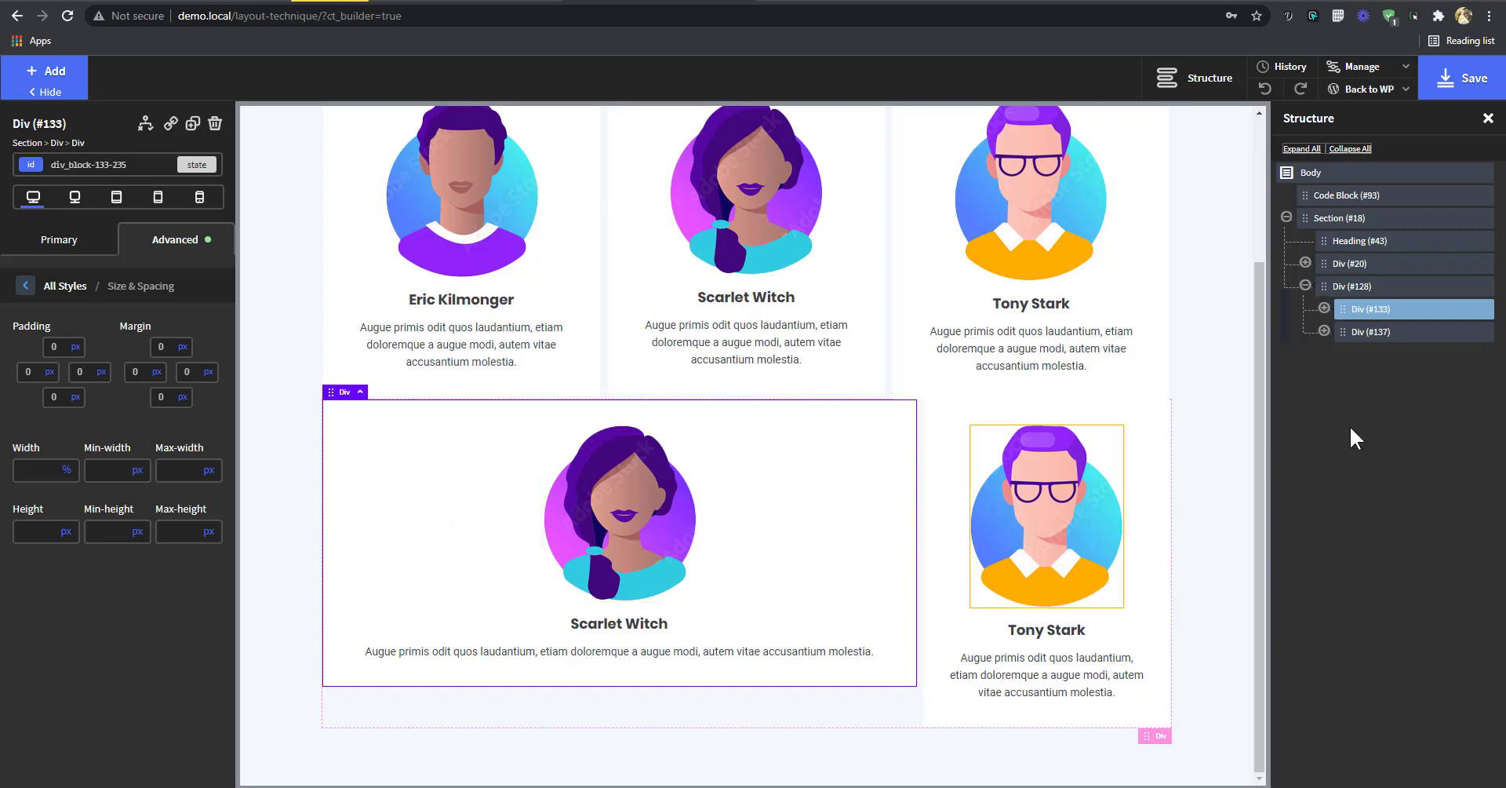
drag(1405, 317, 1406, 317)
- Duplicate Div #137 as a third card in the row and remove the first-child state from the card-2 class
click(736, 535)
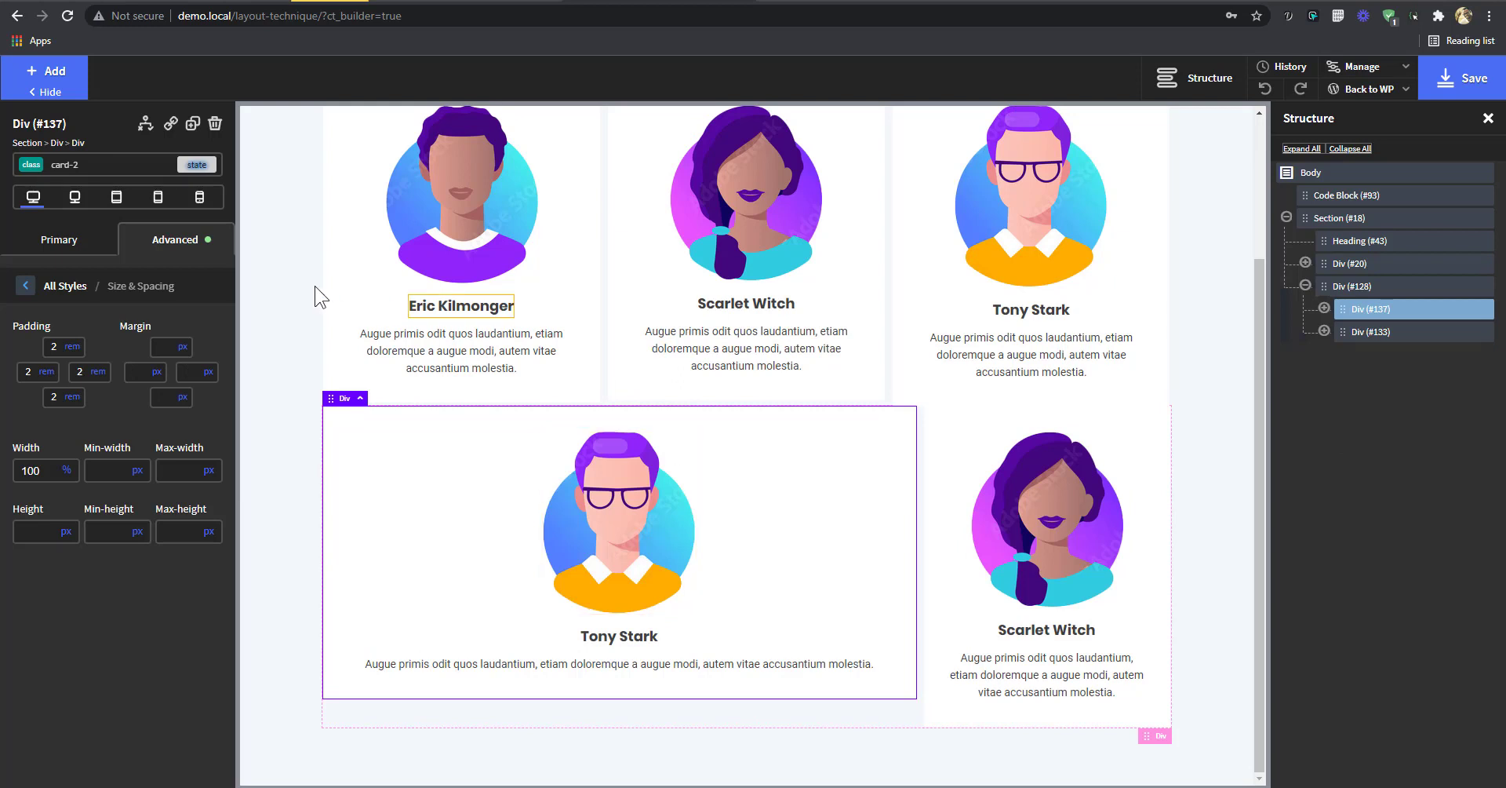
click(190, 128)
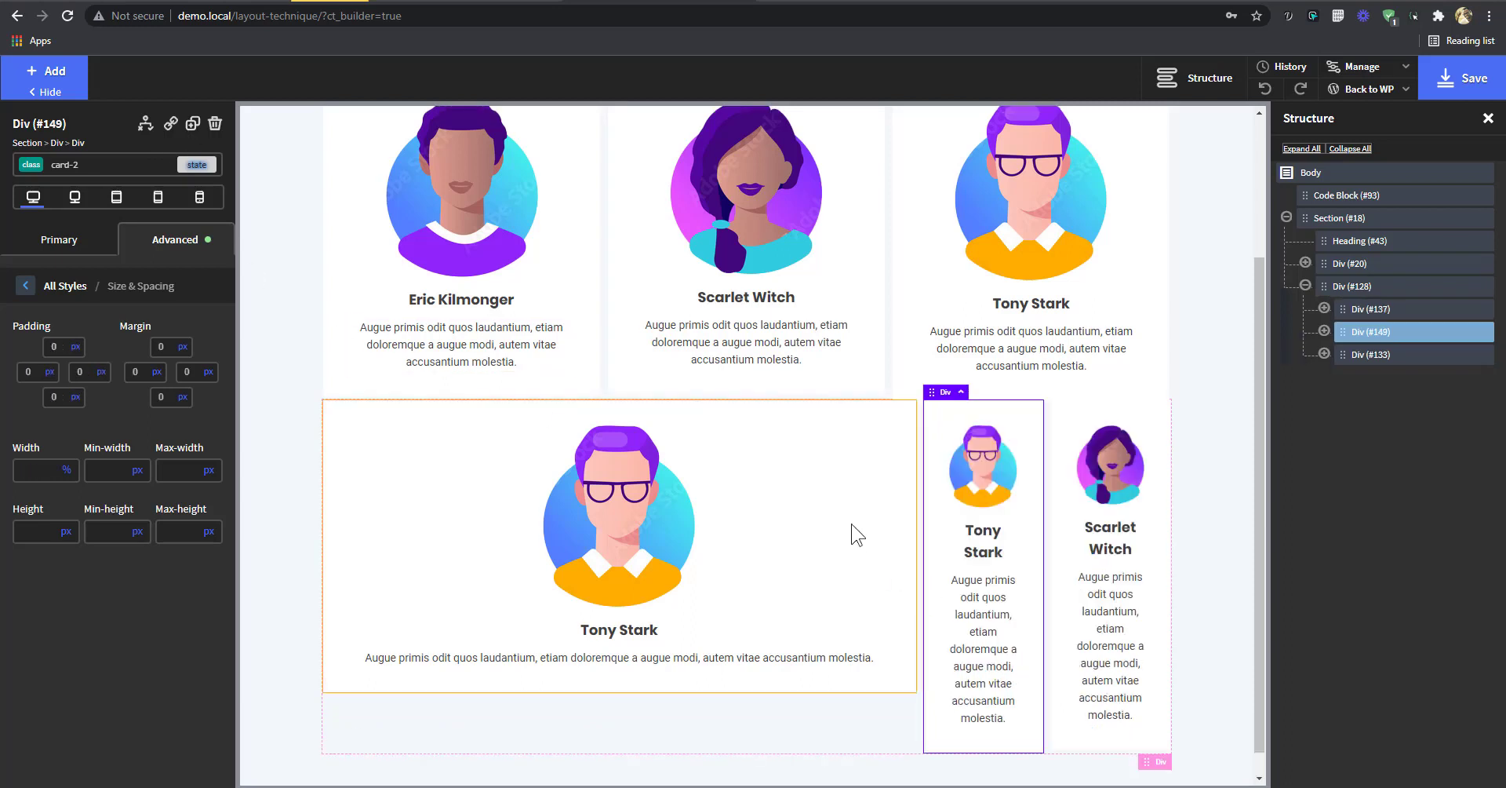
click(855, 541)
click(196, 166)
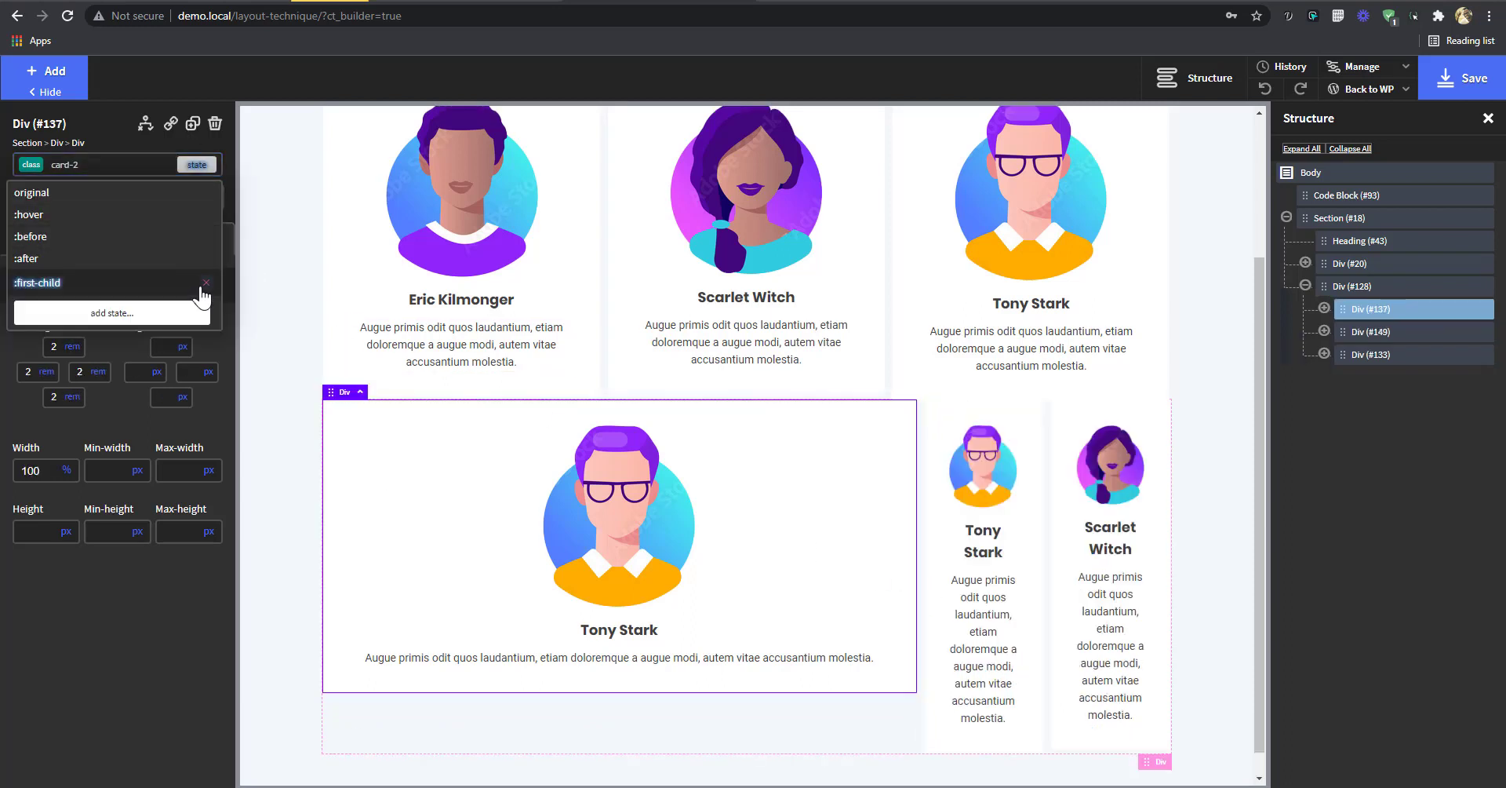
click(206, 283)
click(819, 104)
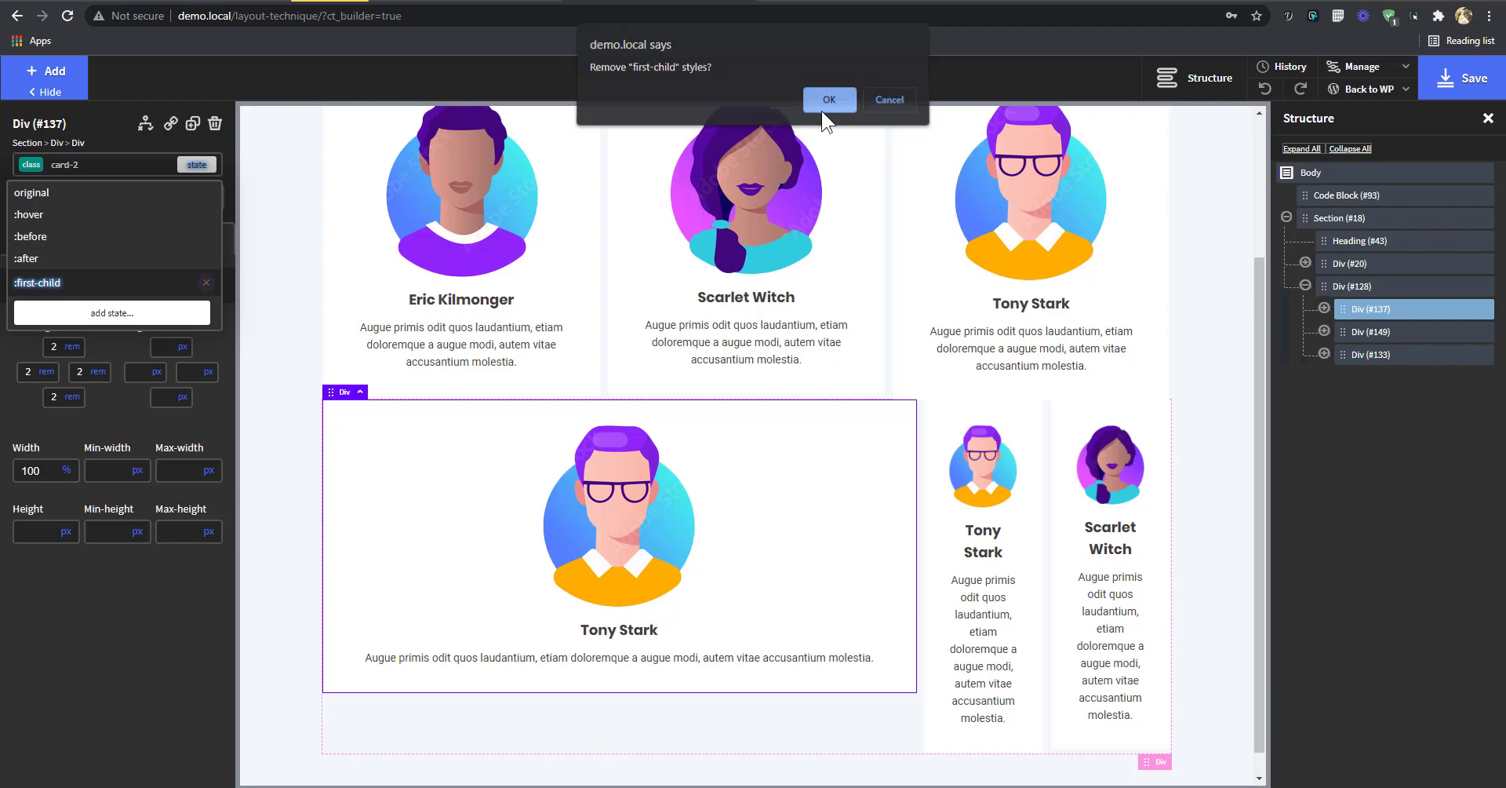
- Add an nth-child(2) state to the card-2 class through the middle card, Div #149
click(851, 447)
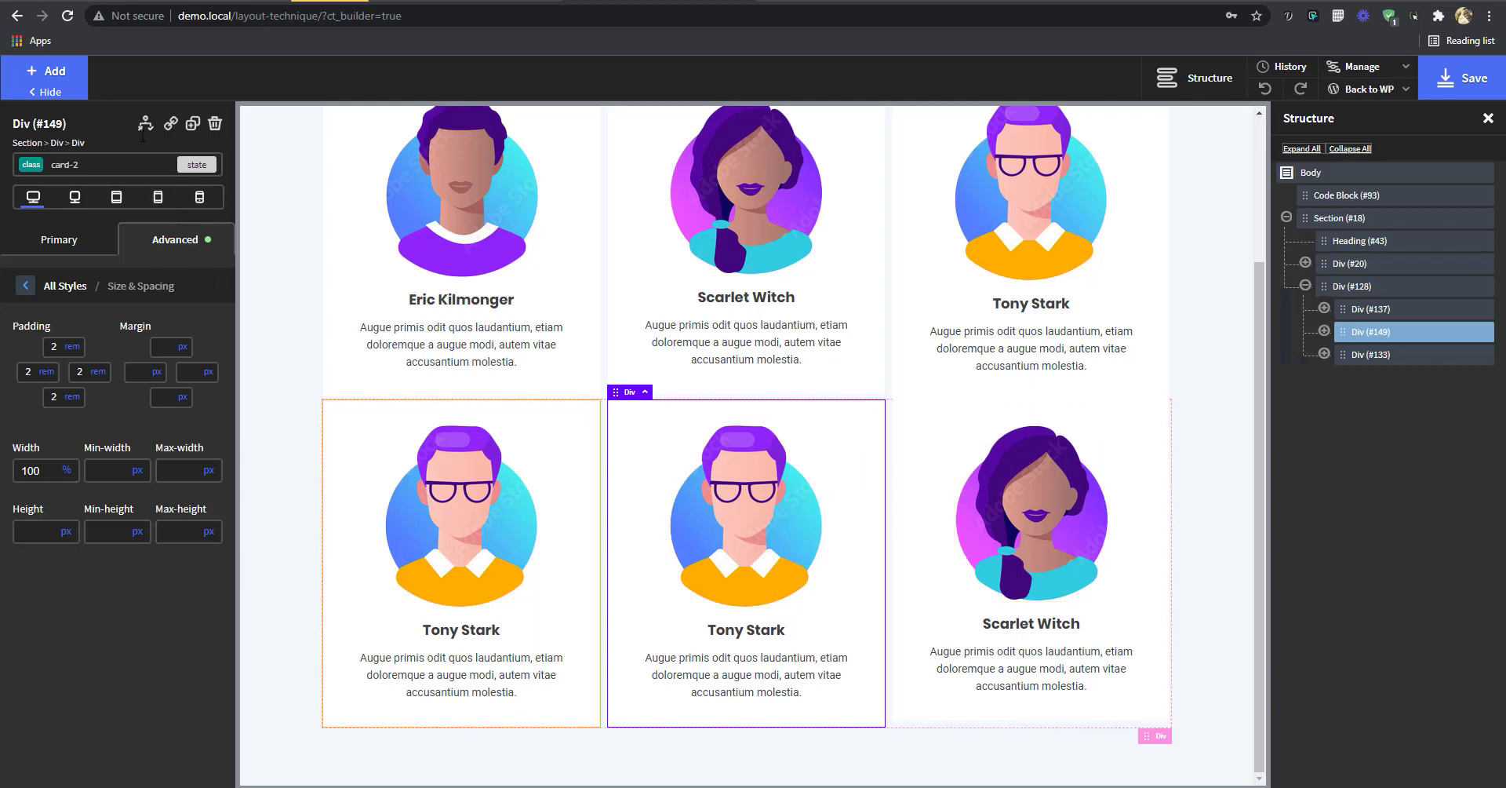
click(196, 165)
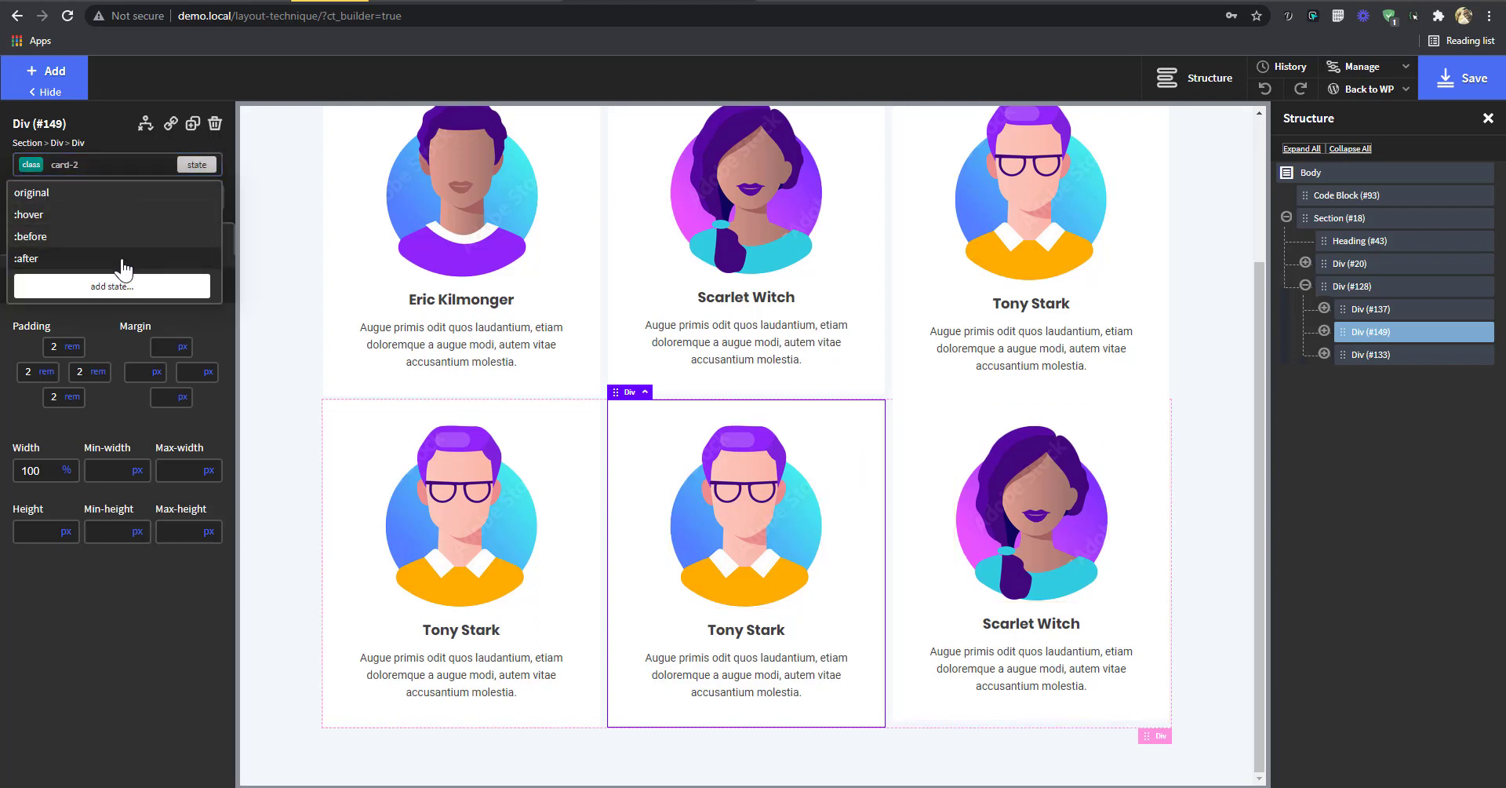
click(121, 260)
click(195, 166)
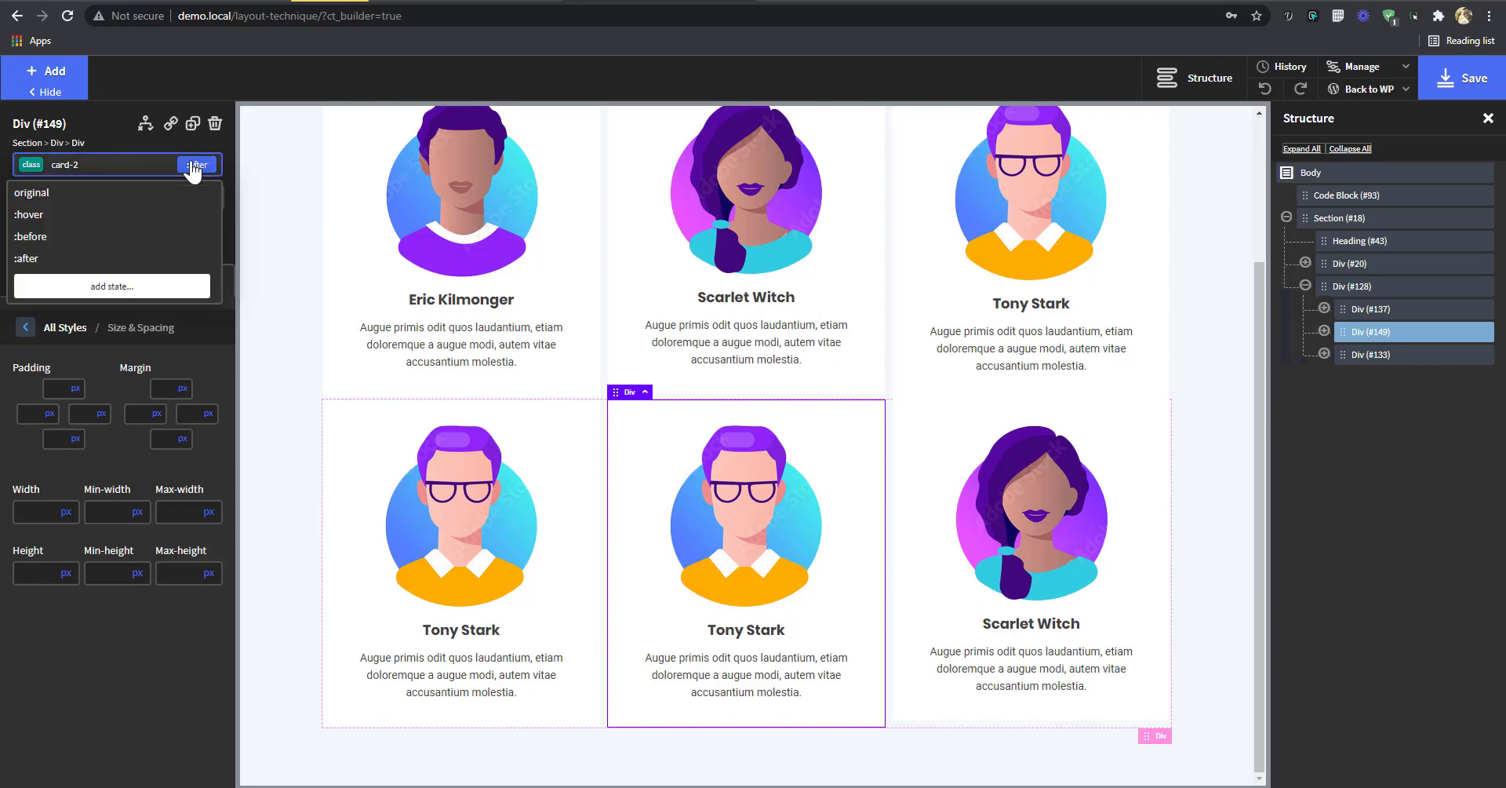
click(112, 286)
text(nth-child)
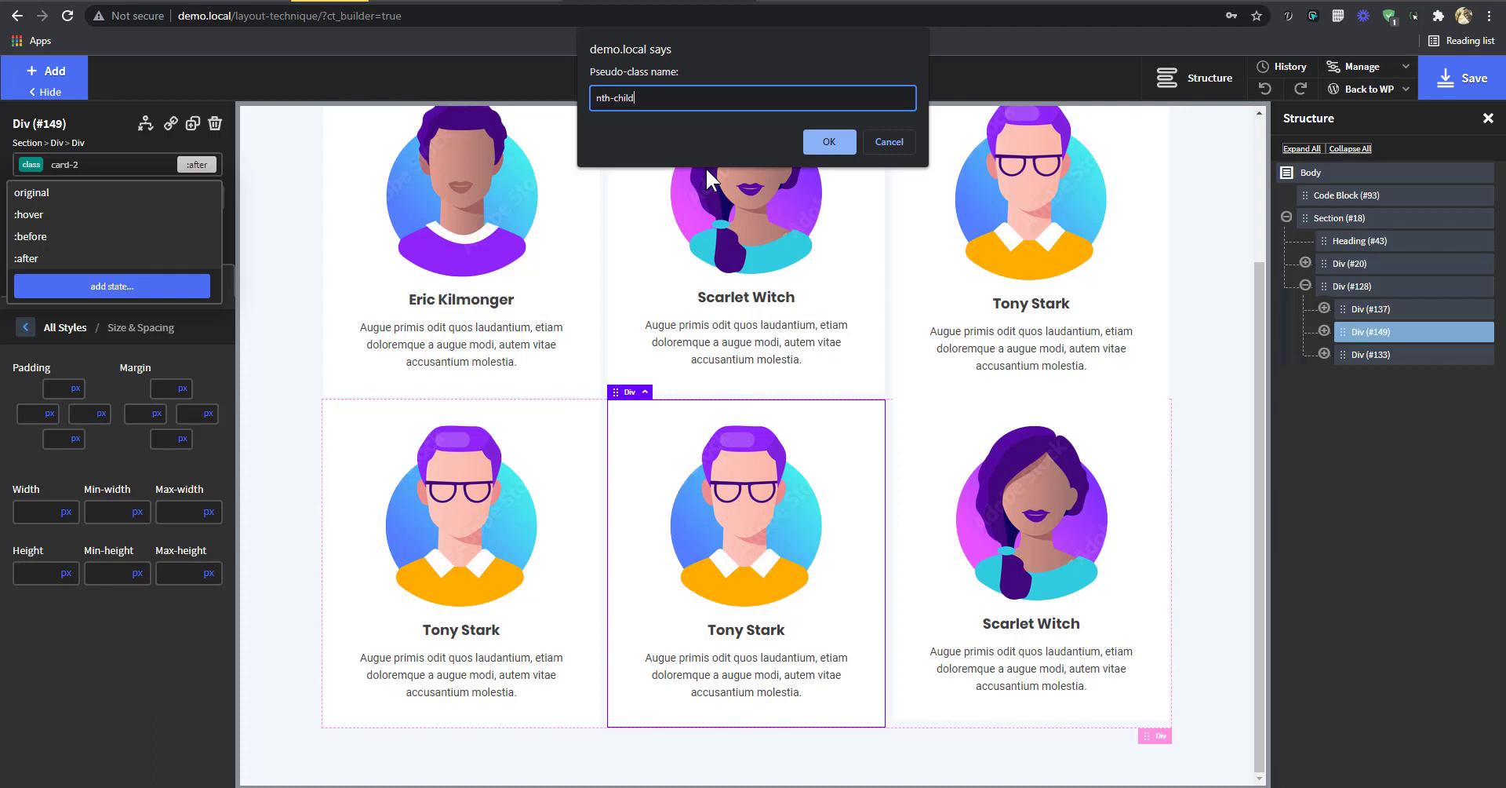
text((2))
key(Return)
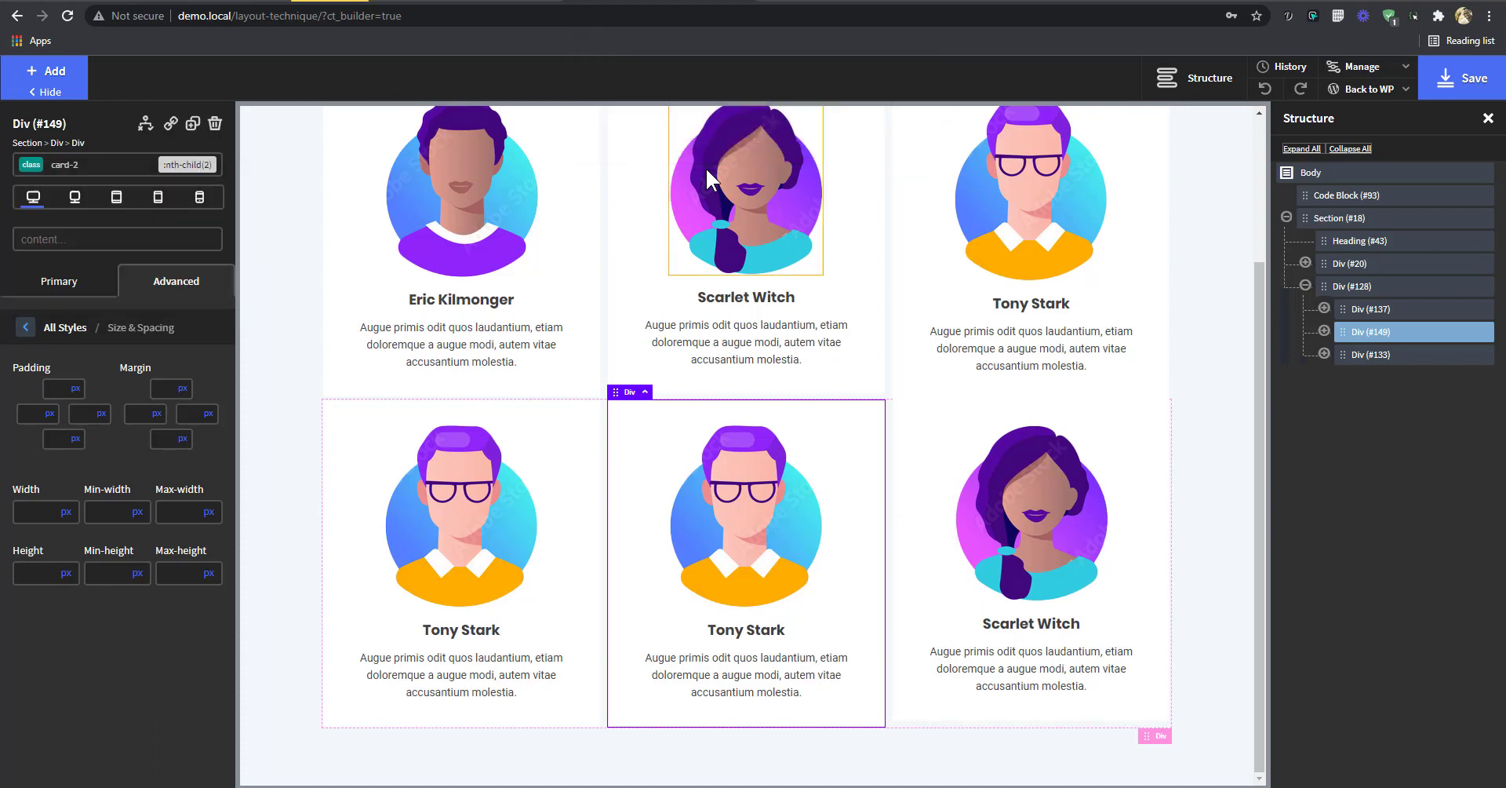
- Set the minimum width of the card-2 class's nth-child(2) state to 40%
click(137, 470)
click(140, 492)
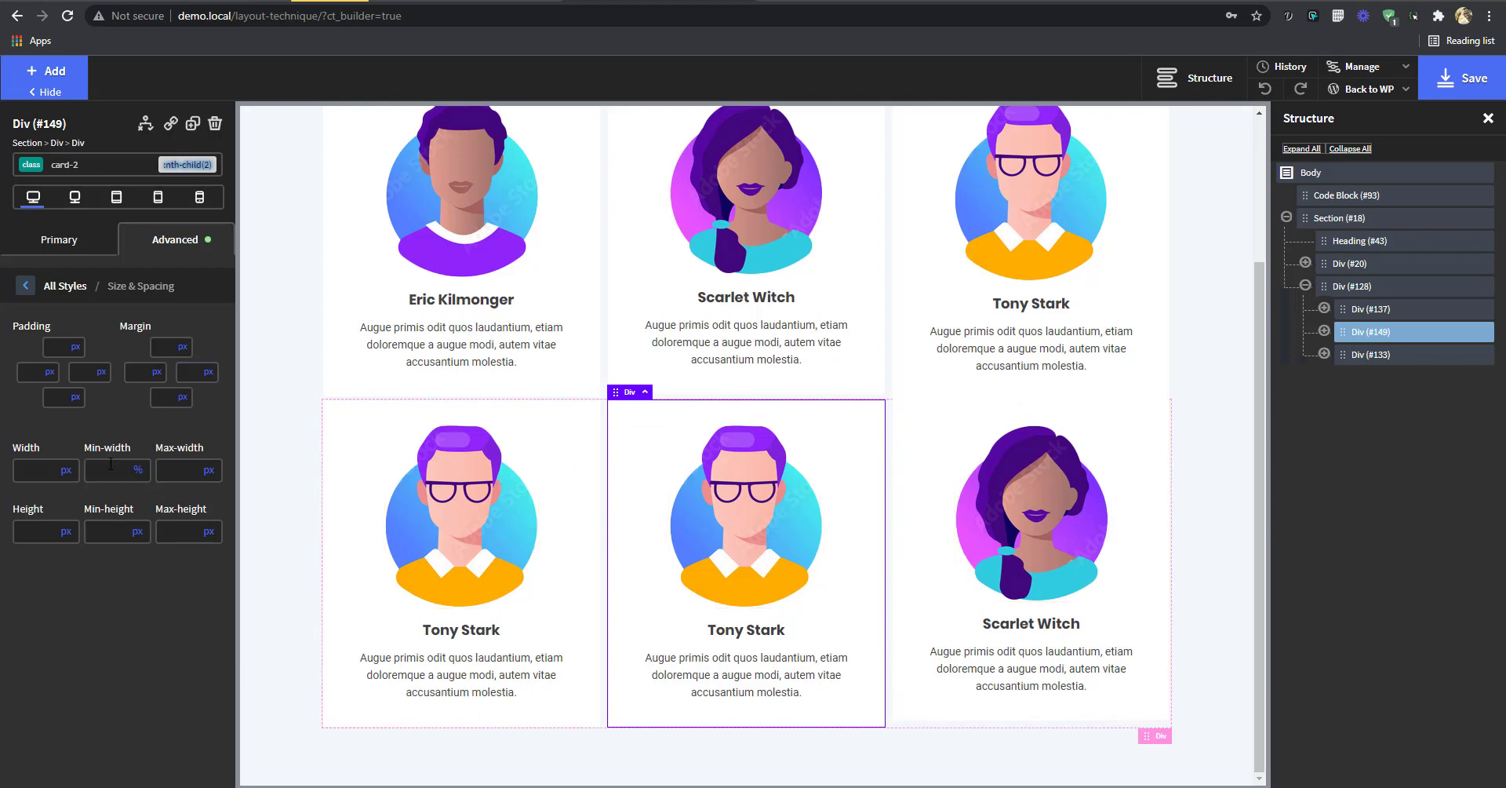
text(40)
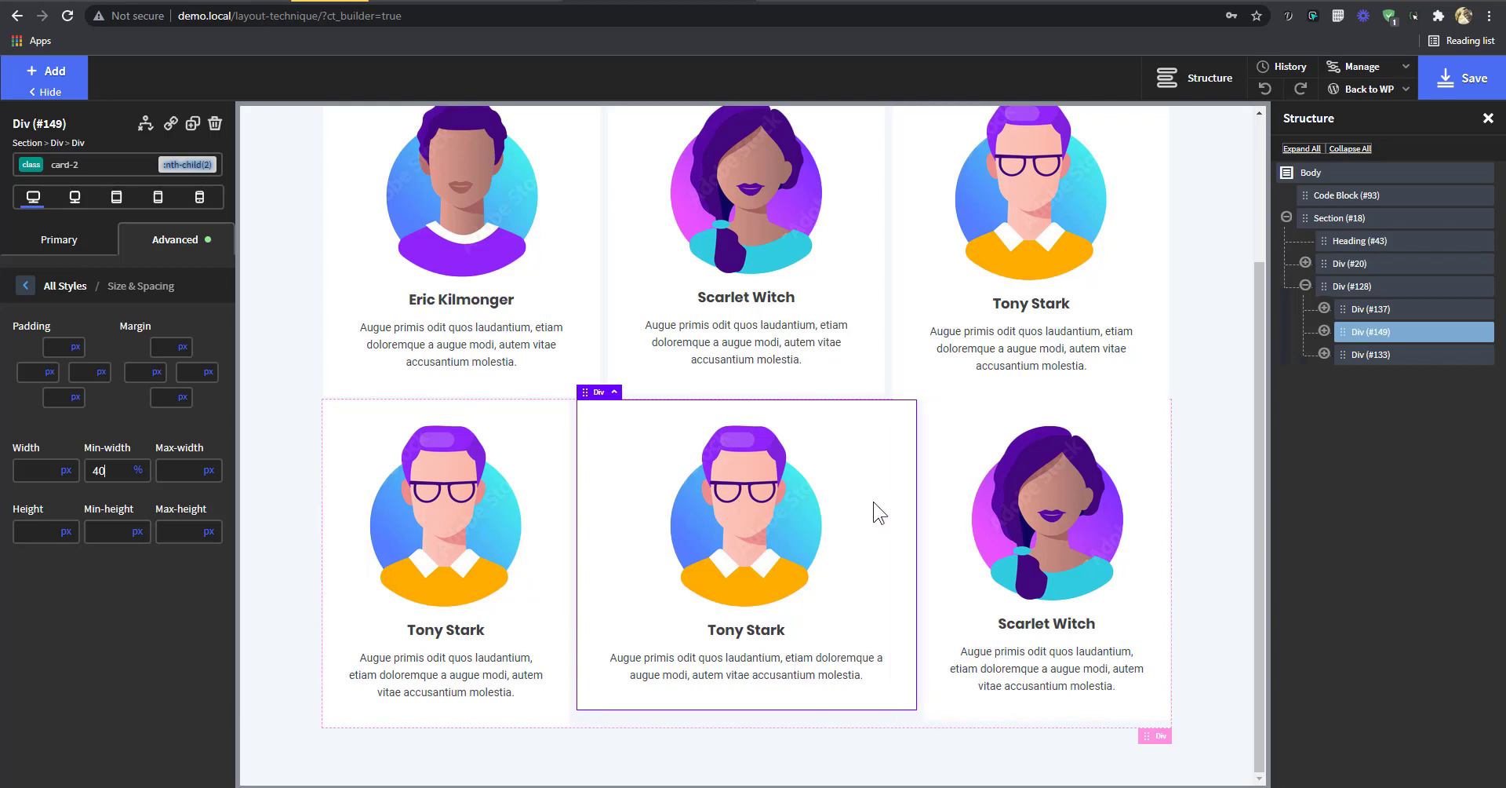
- Reorder the cards by moving Div #133 to second and on to first place in Div #128, and save the page
click(1373, 360)
drag(1378, 356, 1374, 330)
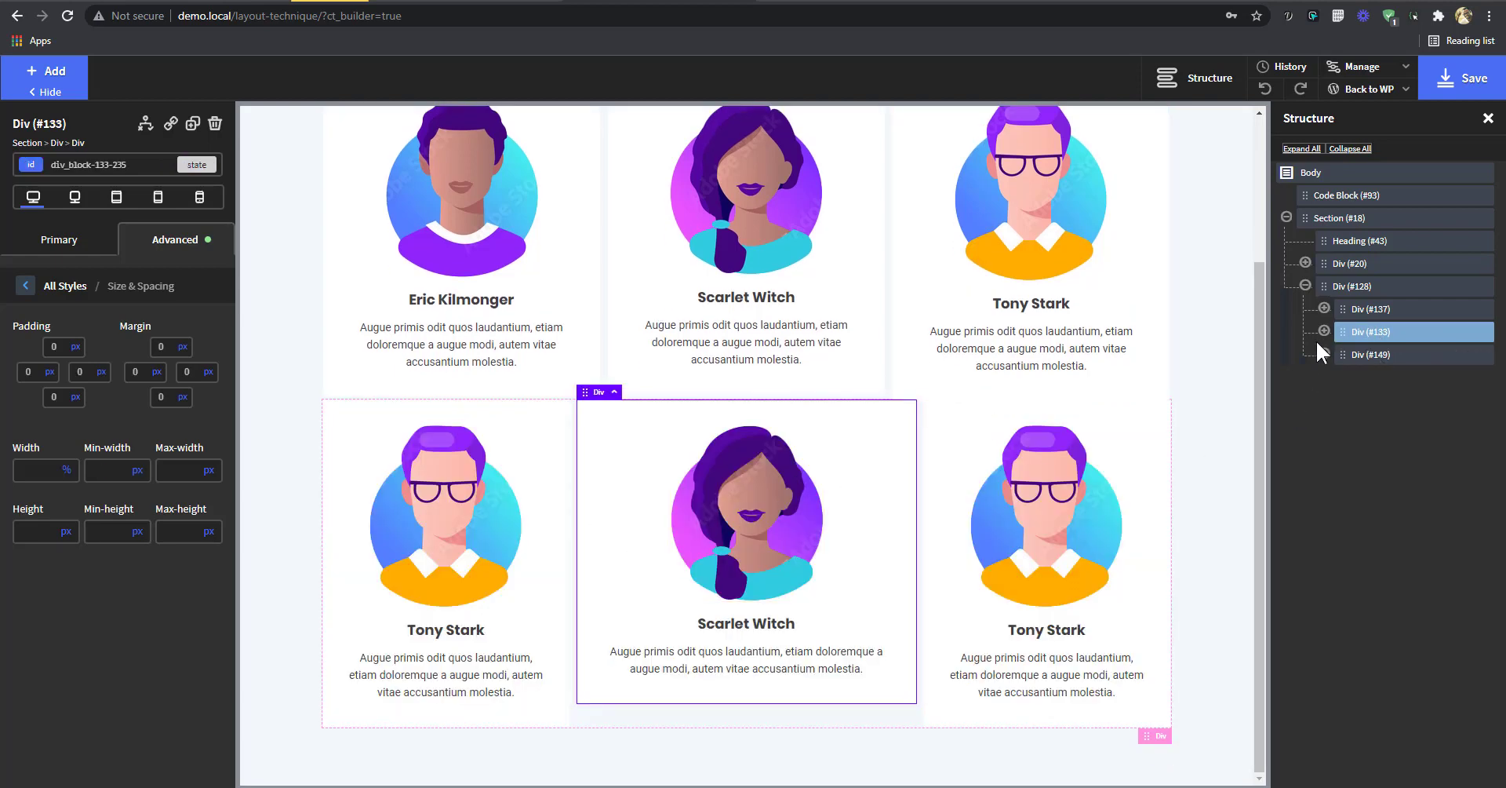
drag(1318, 341, 1318, 324)
click(873, 600)
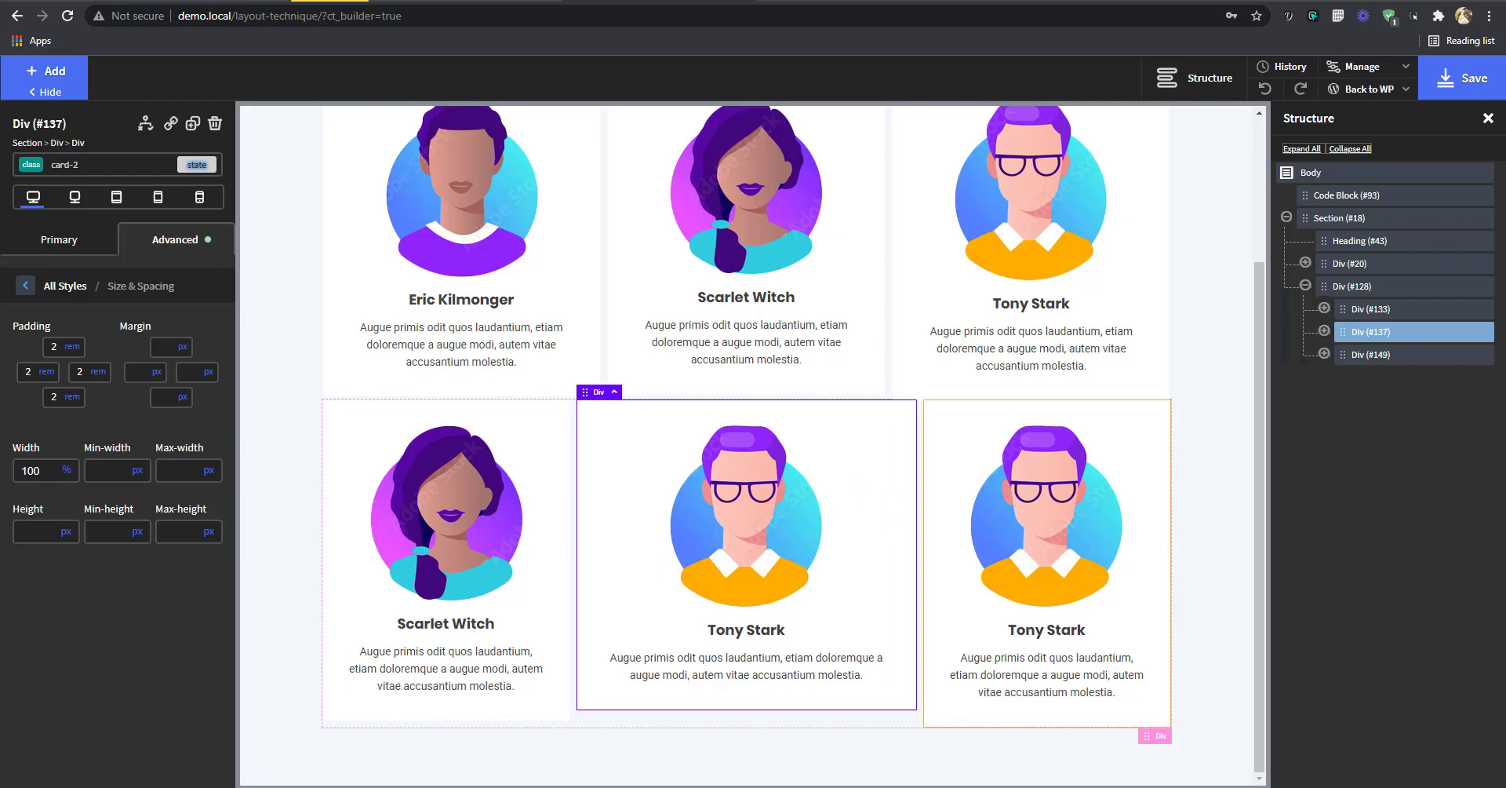
click(1451, 95)
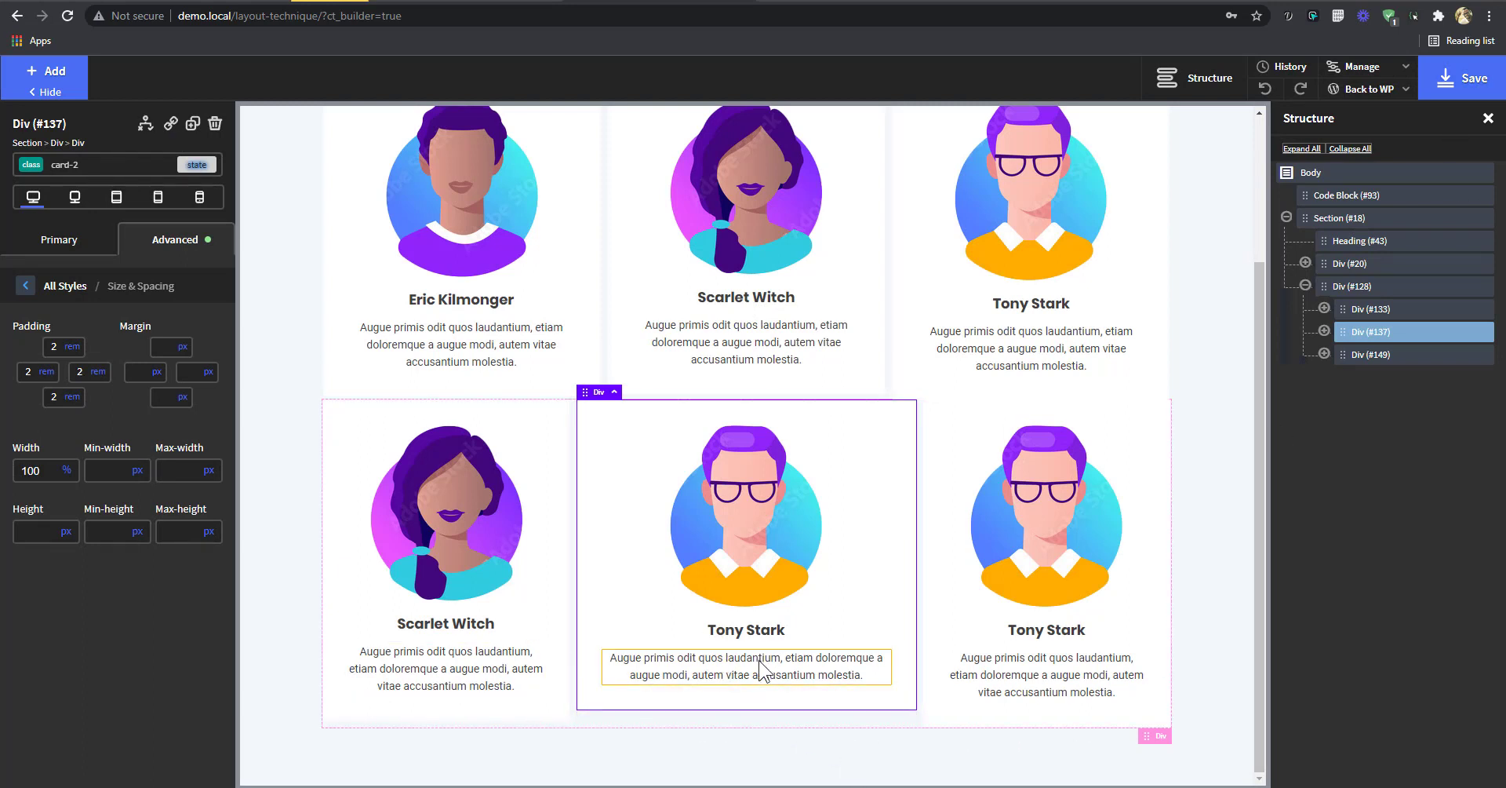
- Lengthen the description of the Scarlet Witch card in Div #133 by appending a copy of its own text
click(534, 427)
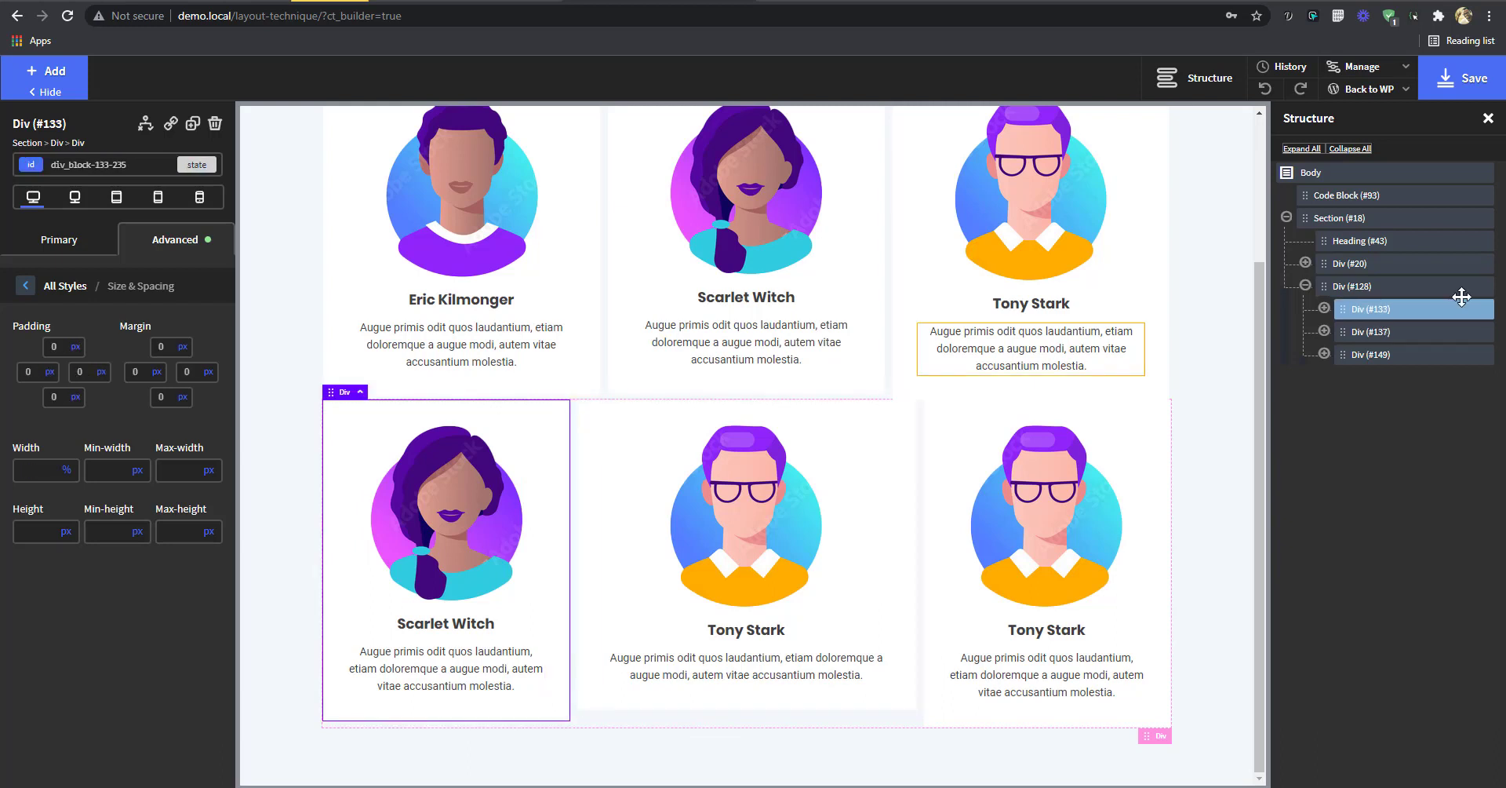
click(1386, 287)
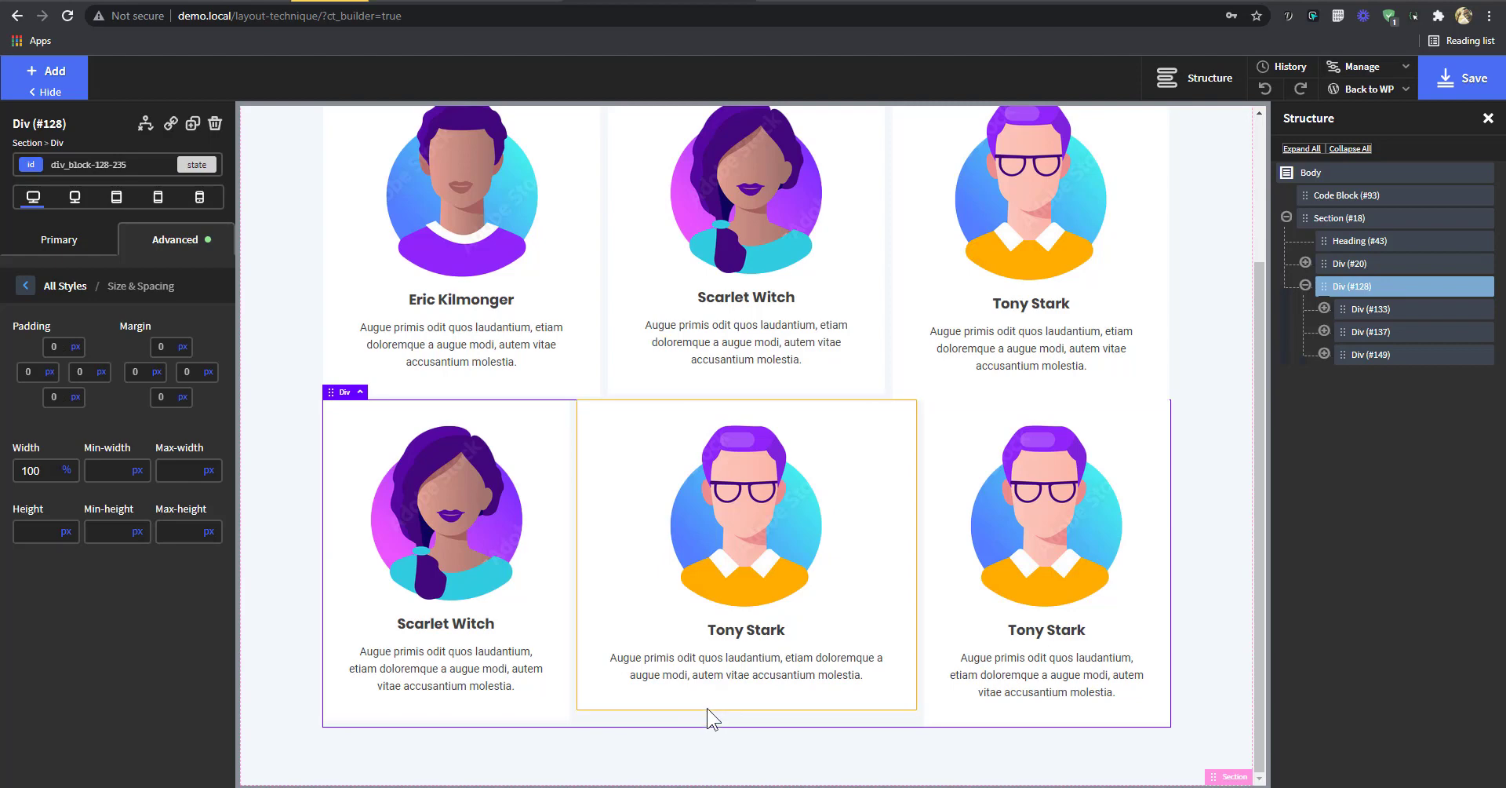
click(549, 615)
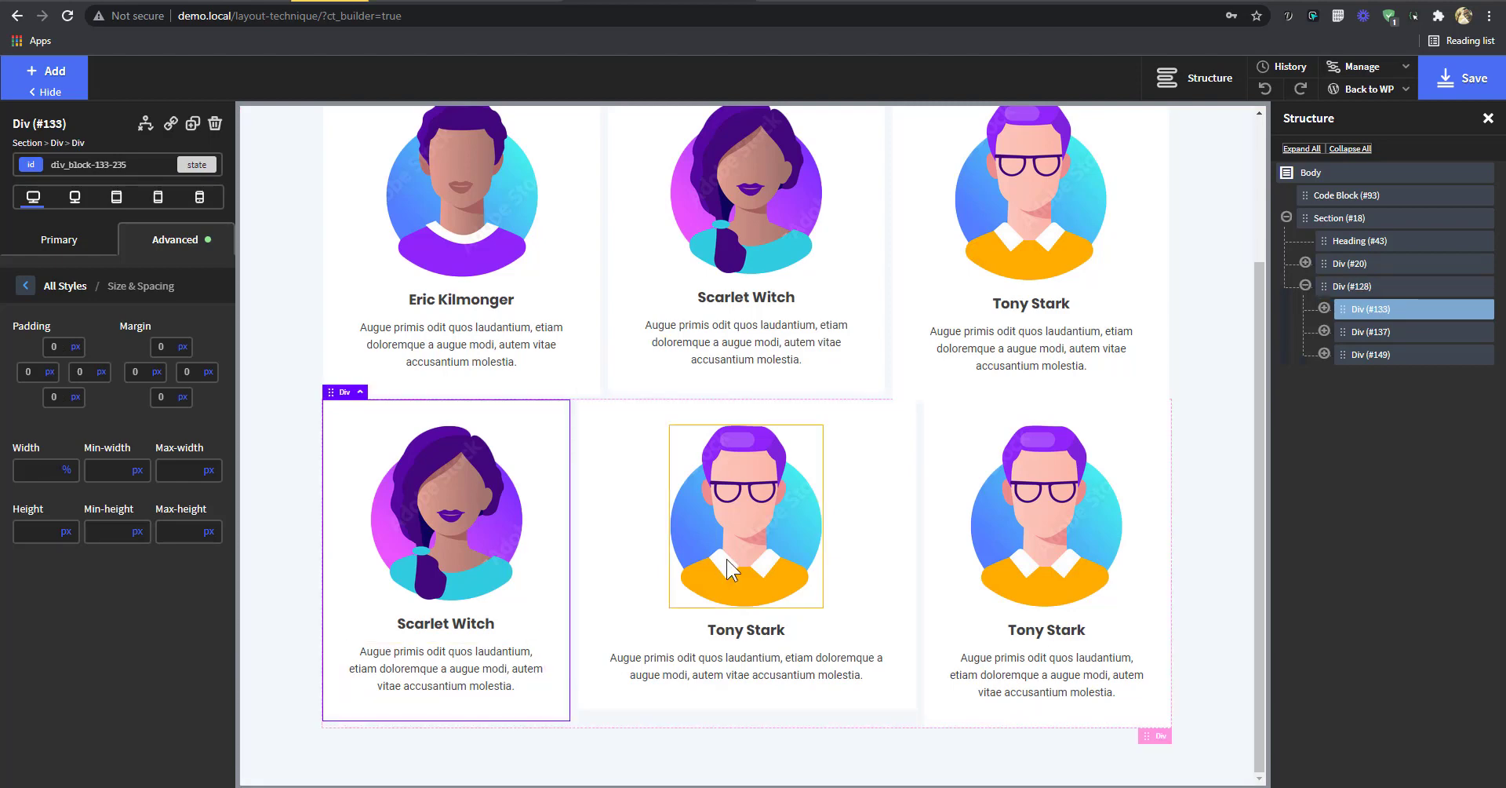
click(533, 688)
click(514, 686)
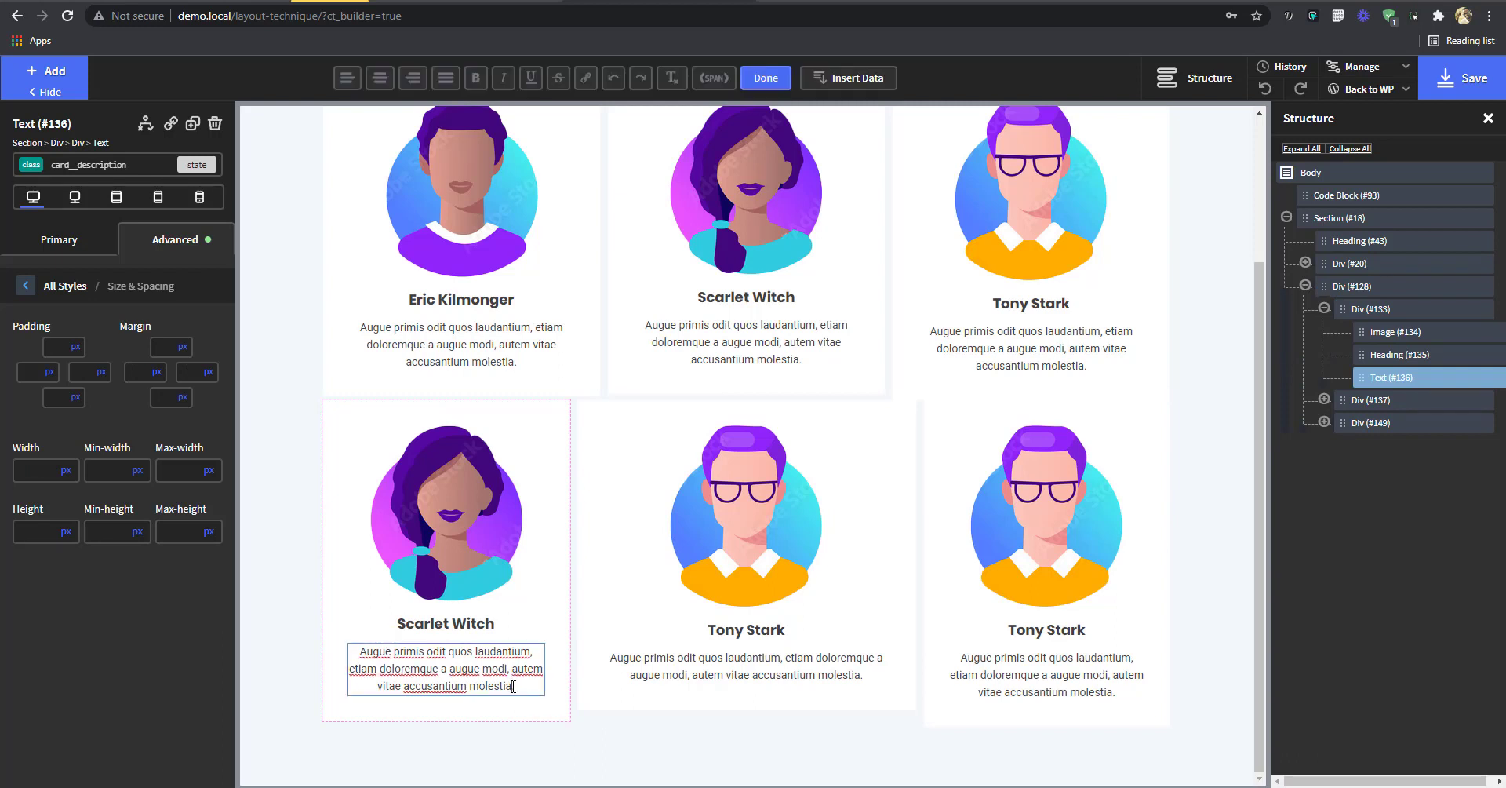
key(ctrl+a)
key(ctrl+c)
click(520, 688)
key(ctrl+v)
scroll(764, 707, down, 1)
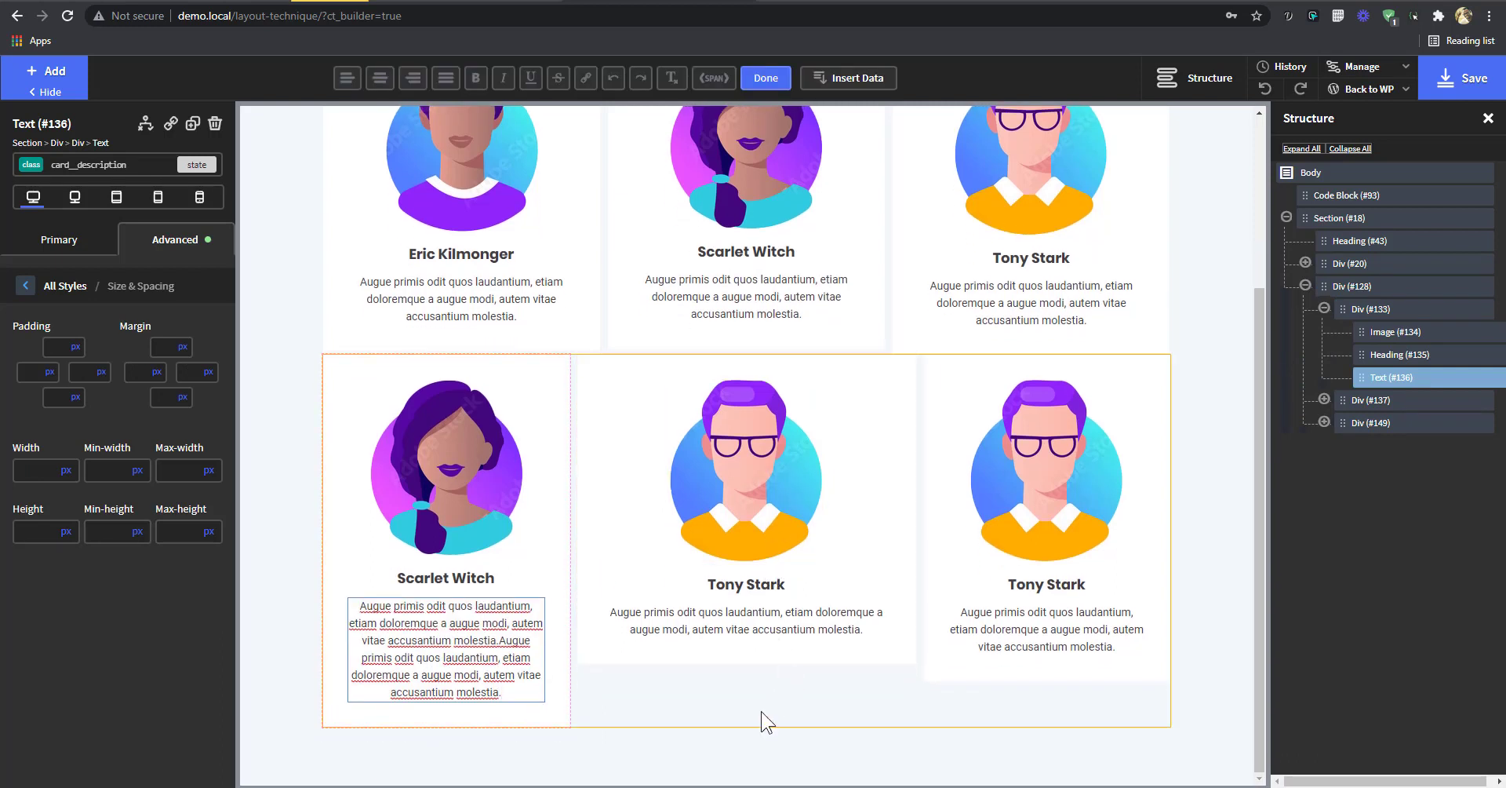
- Try Stretch as the vertical item alignment of Div #128 and clear that alignment again
click(761, 708)
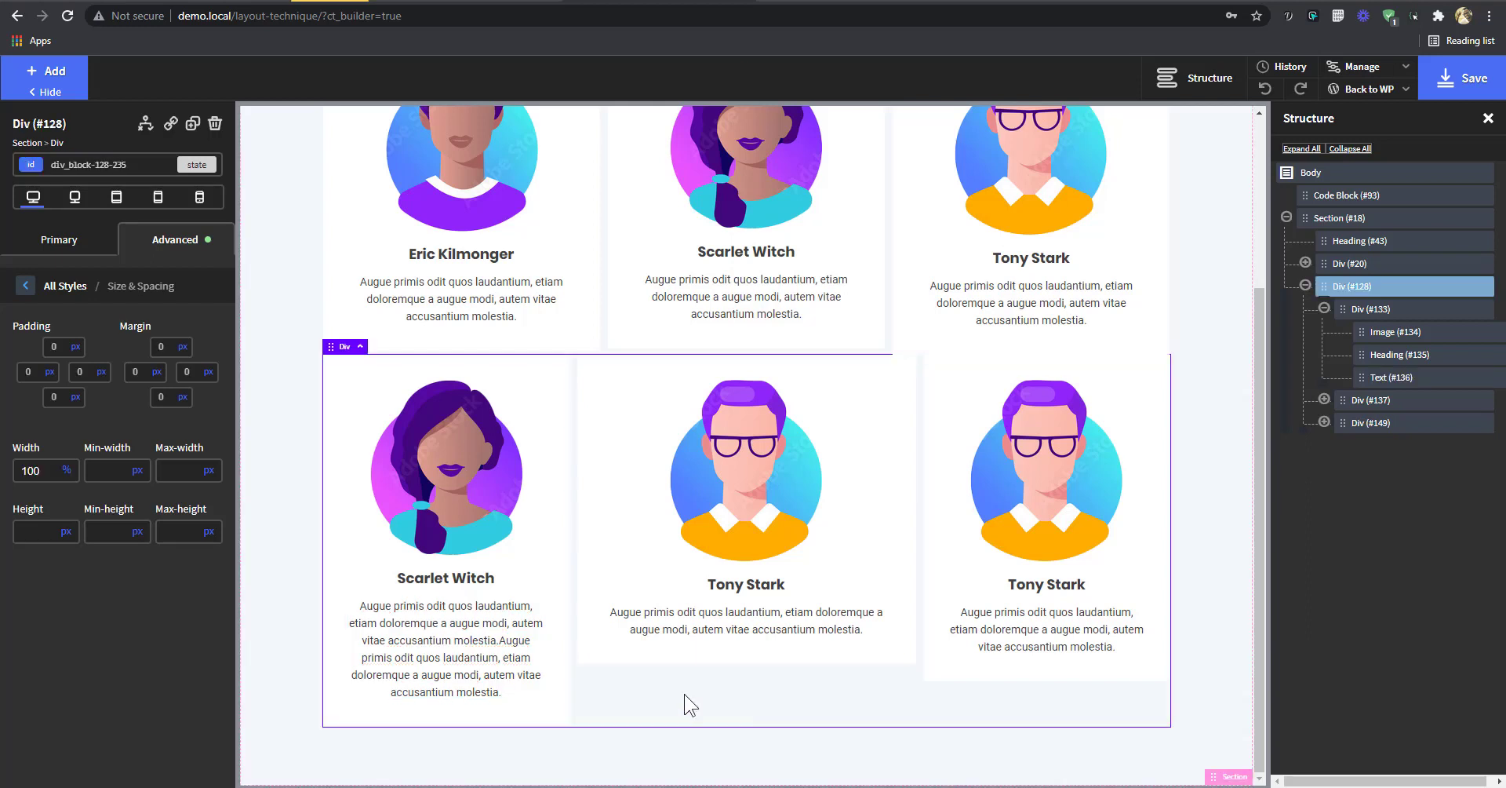
click(61, 240)
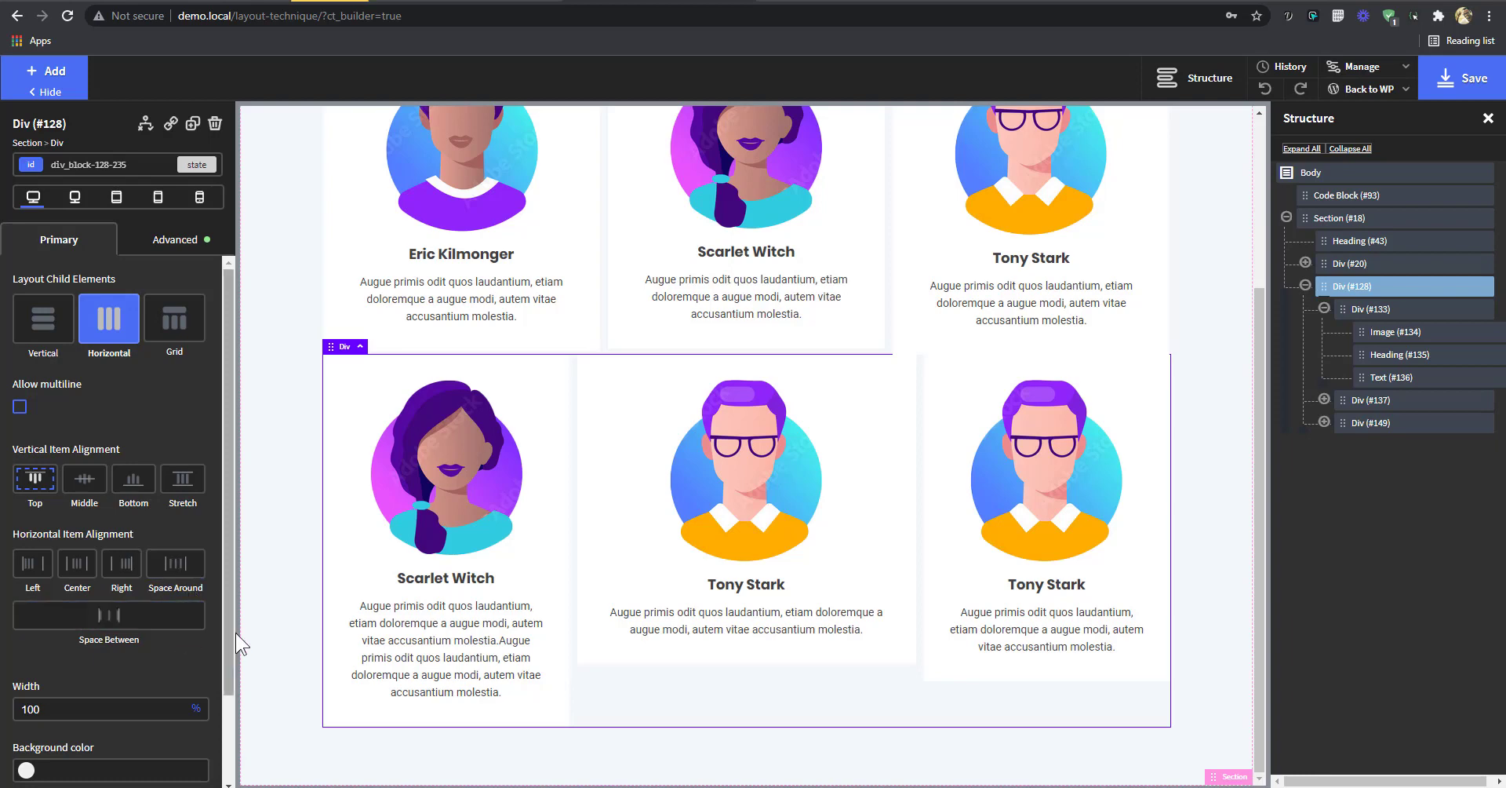
click(186, 499)
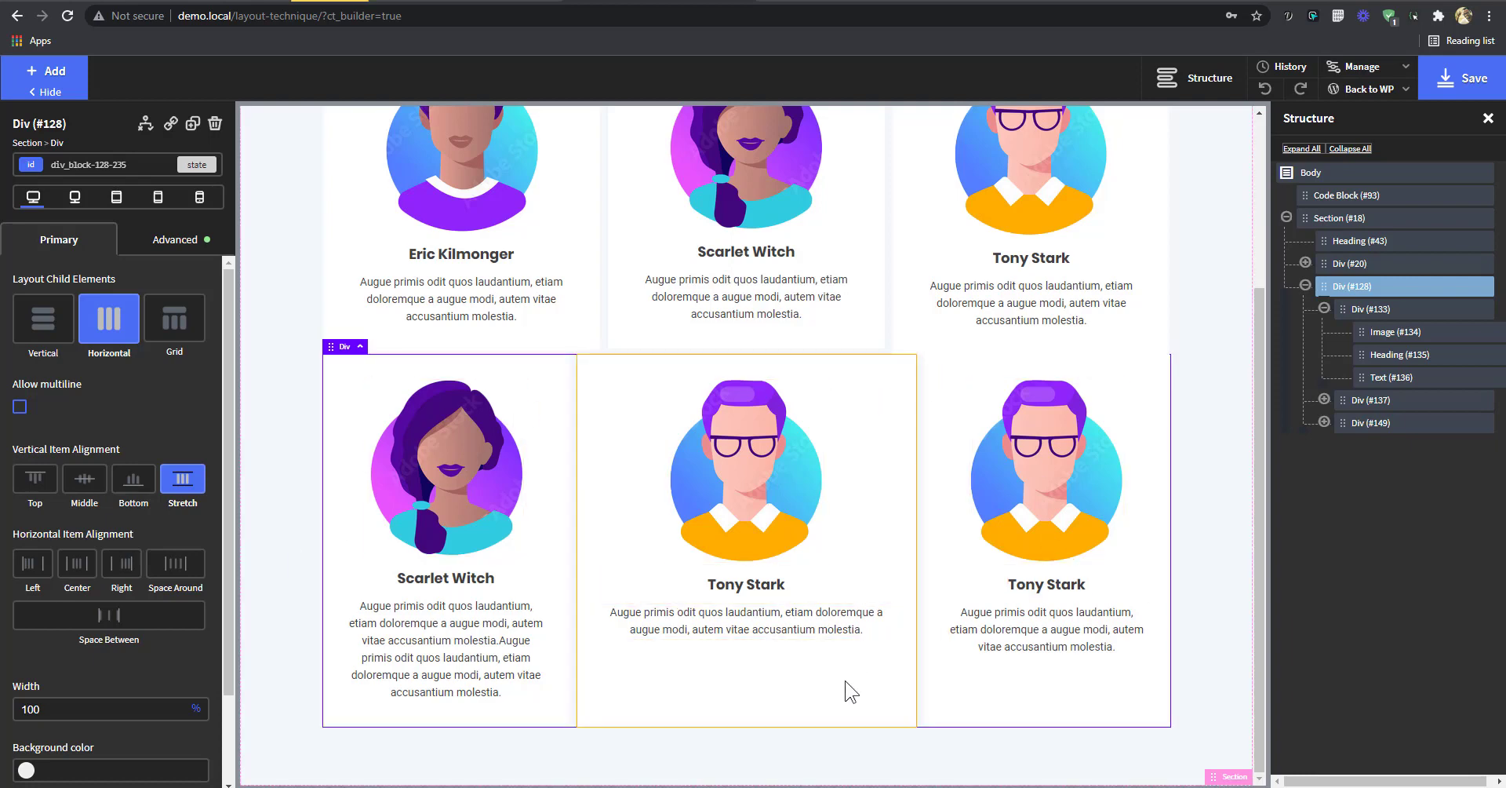
click(1324, 309)
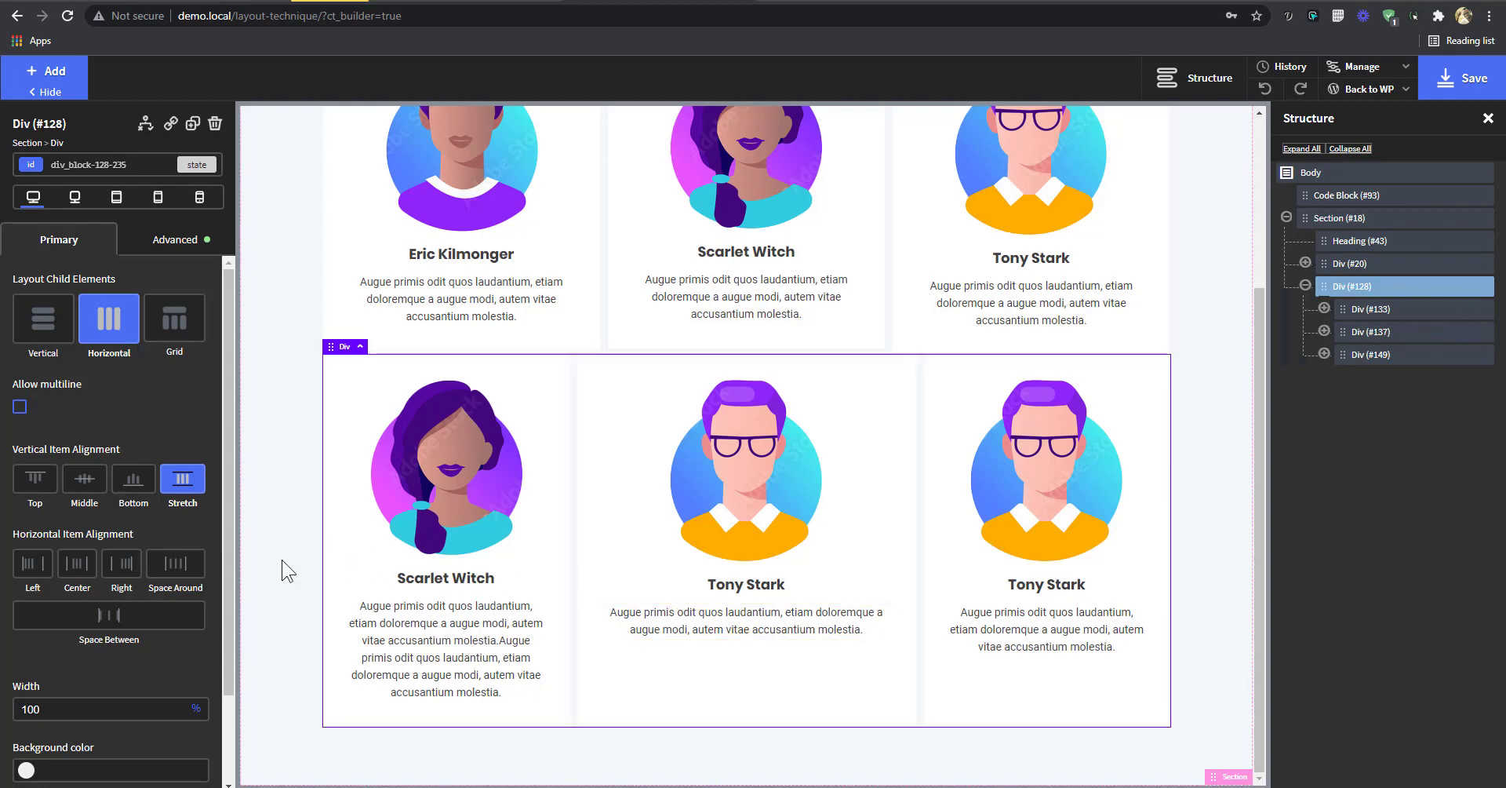
click(189, 482)
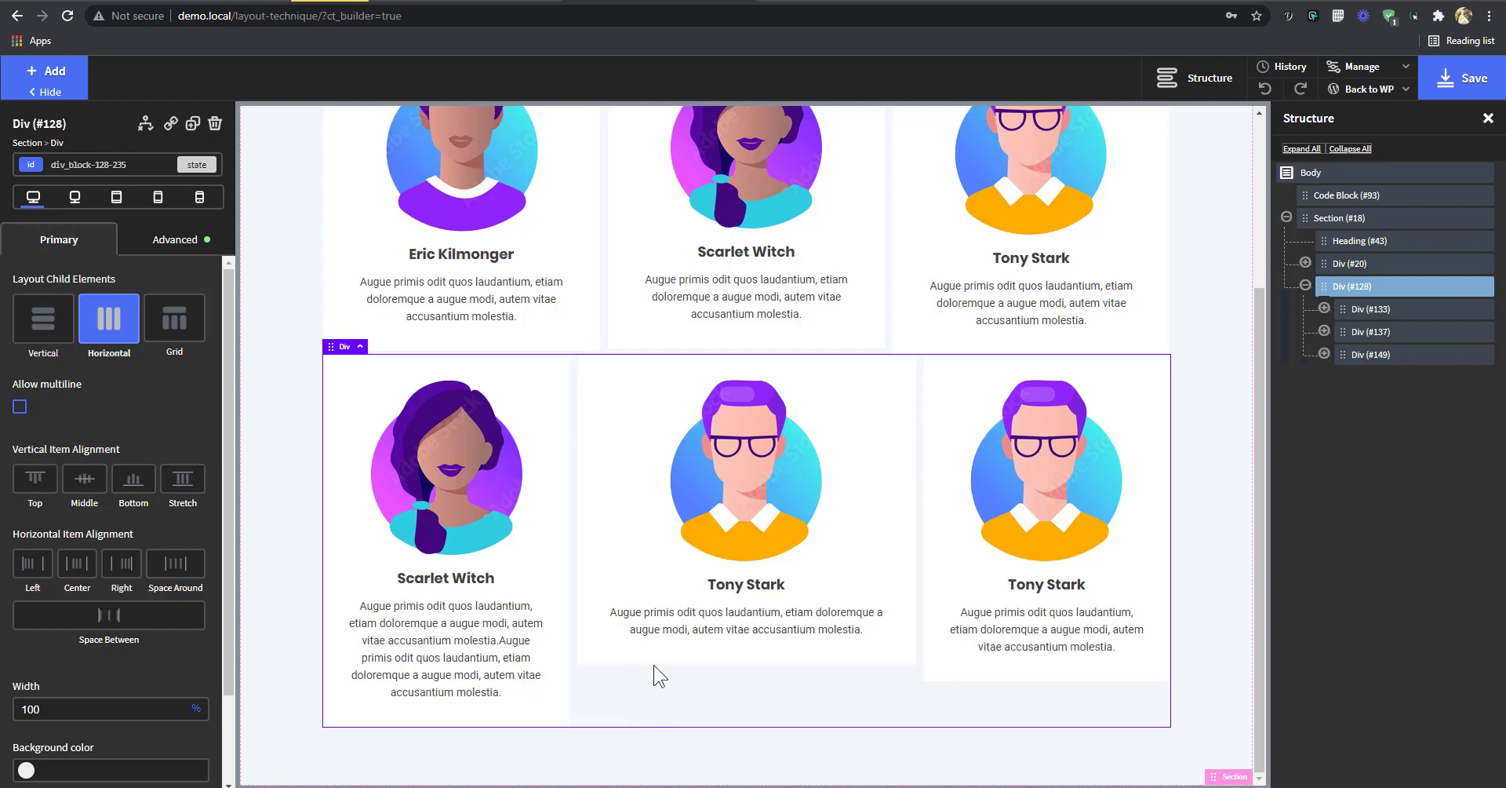
- Set Align Self to stretch for the nth-child(2) state of the card-2 class
click(944, 671)
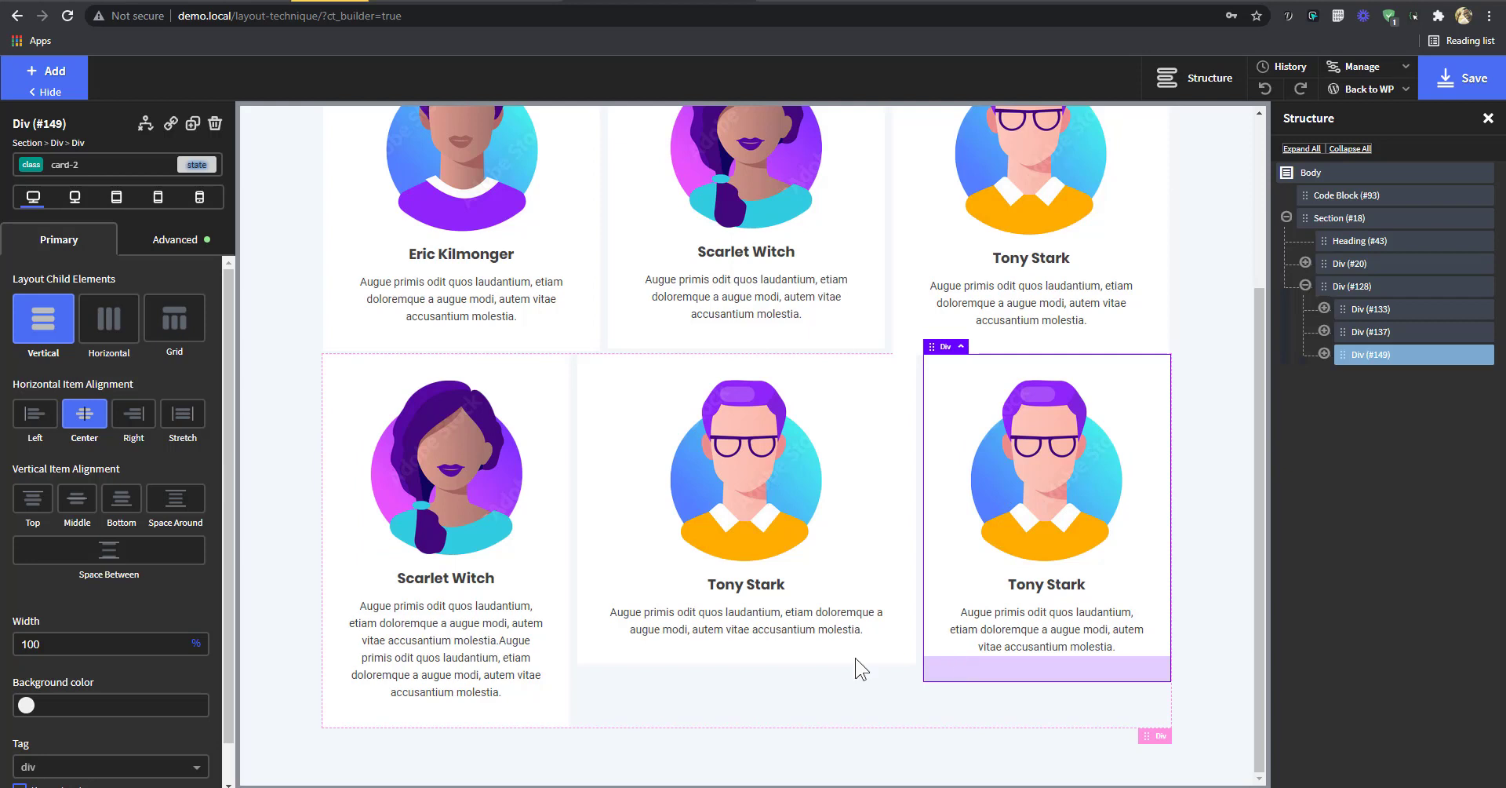
click(186, 249)
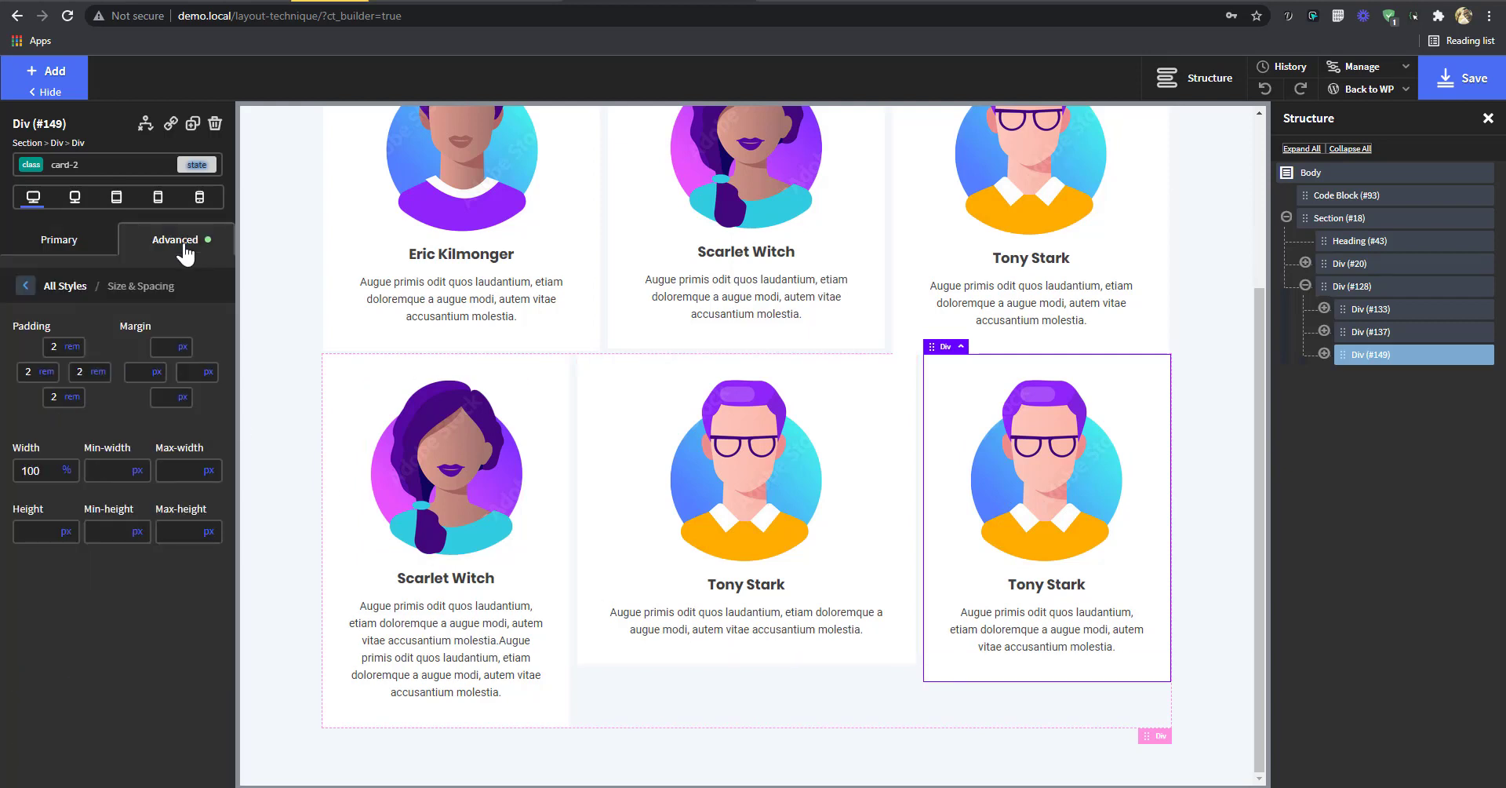
click(94, 164)
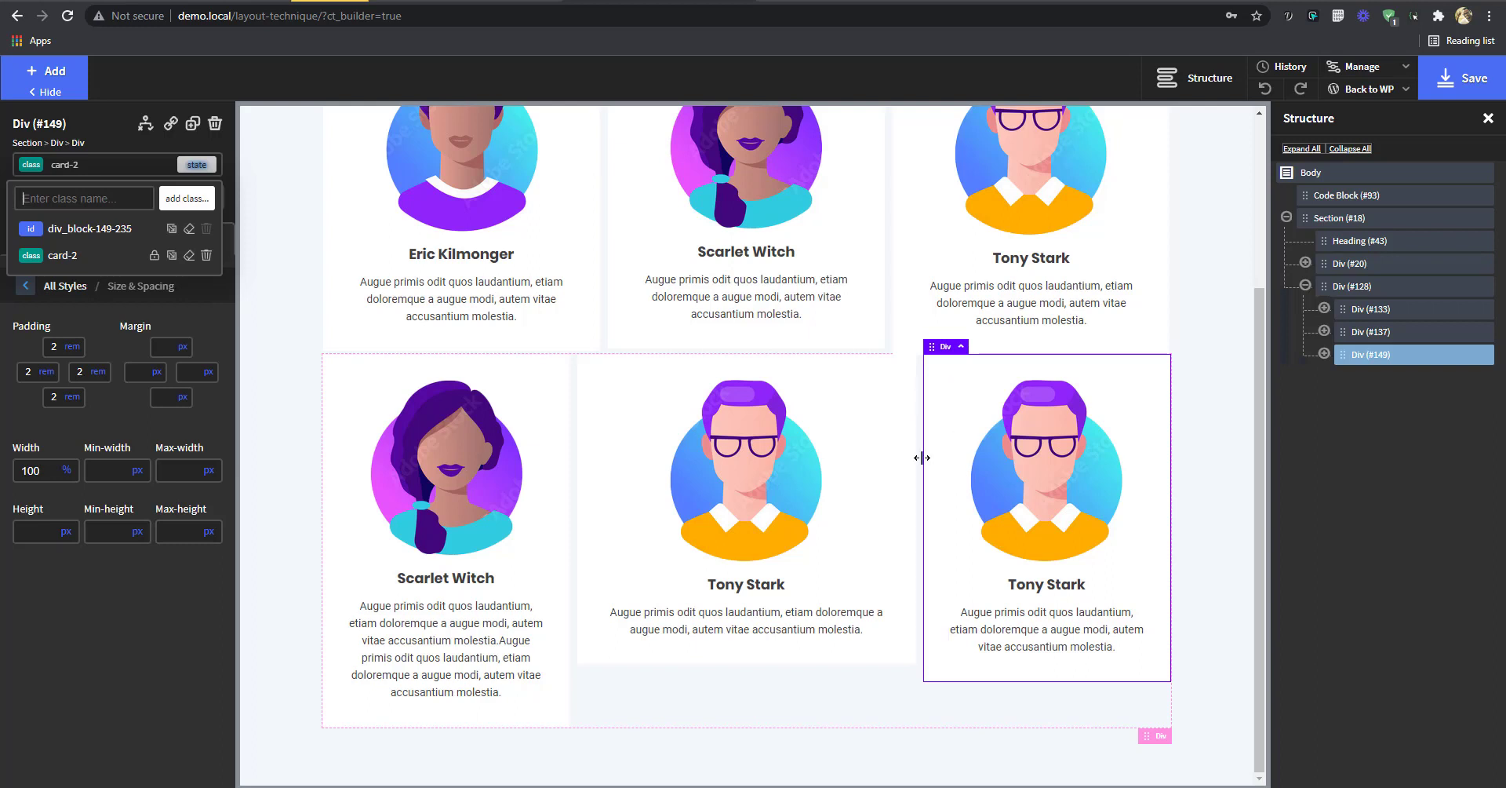
click(75, 260)
click(196, 164)
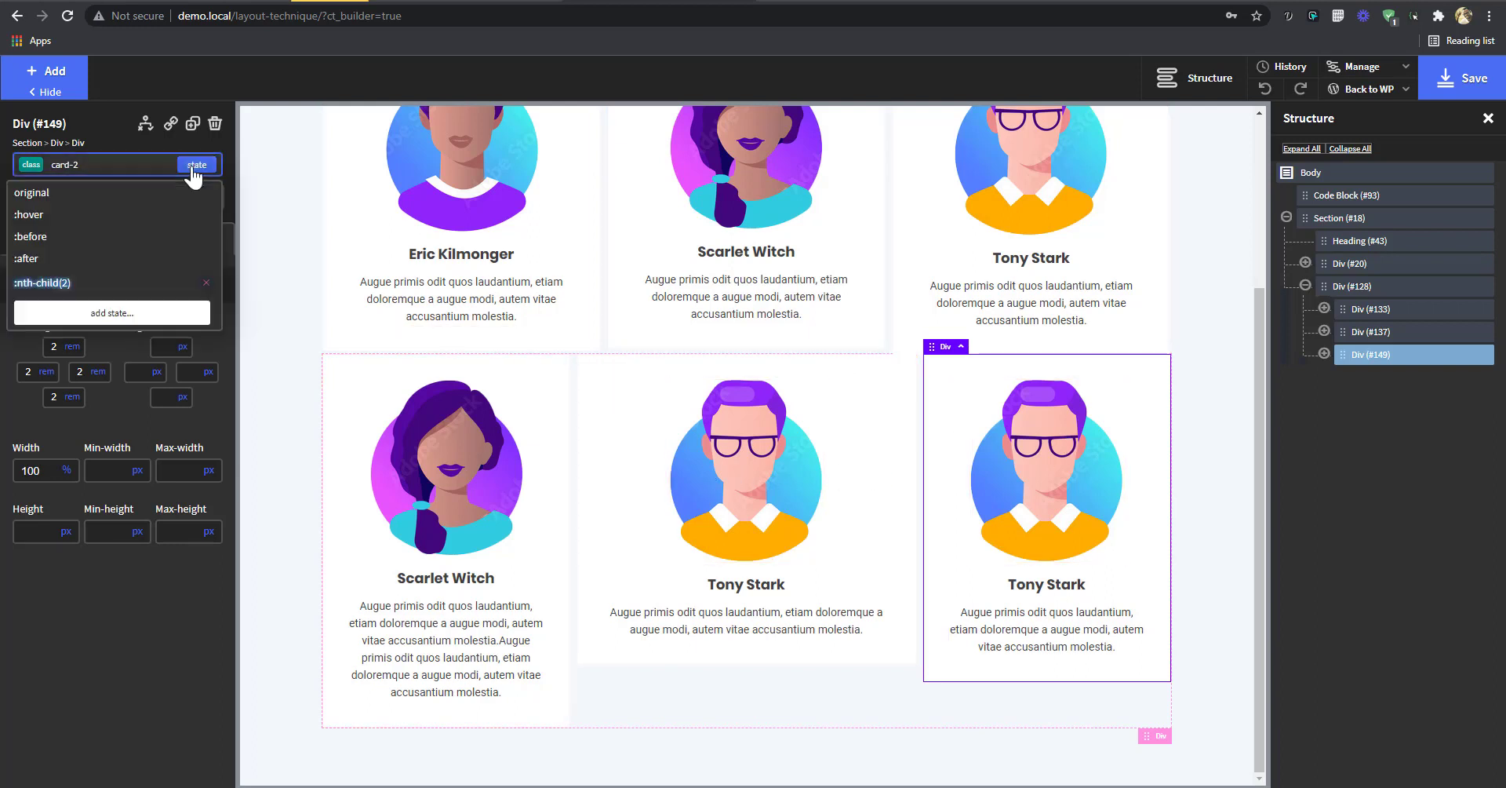
click(77, 285)
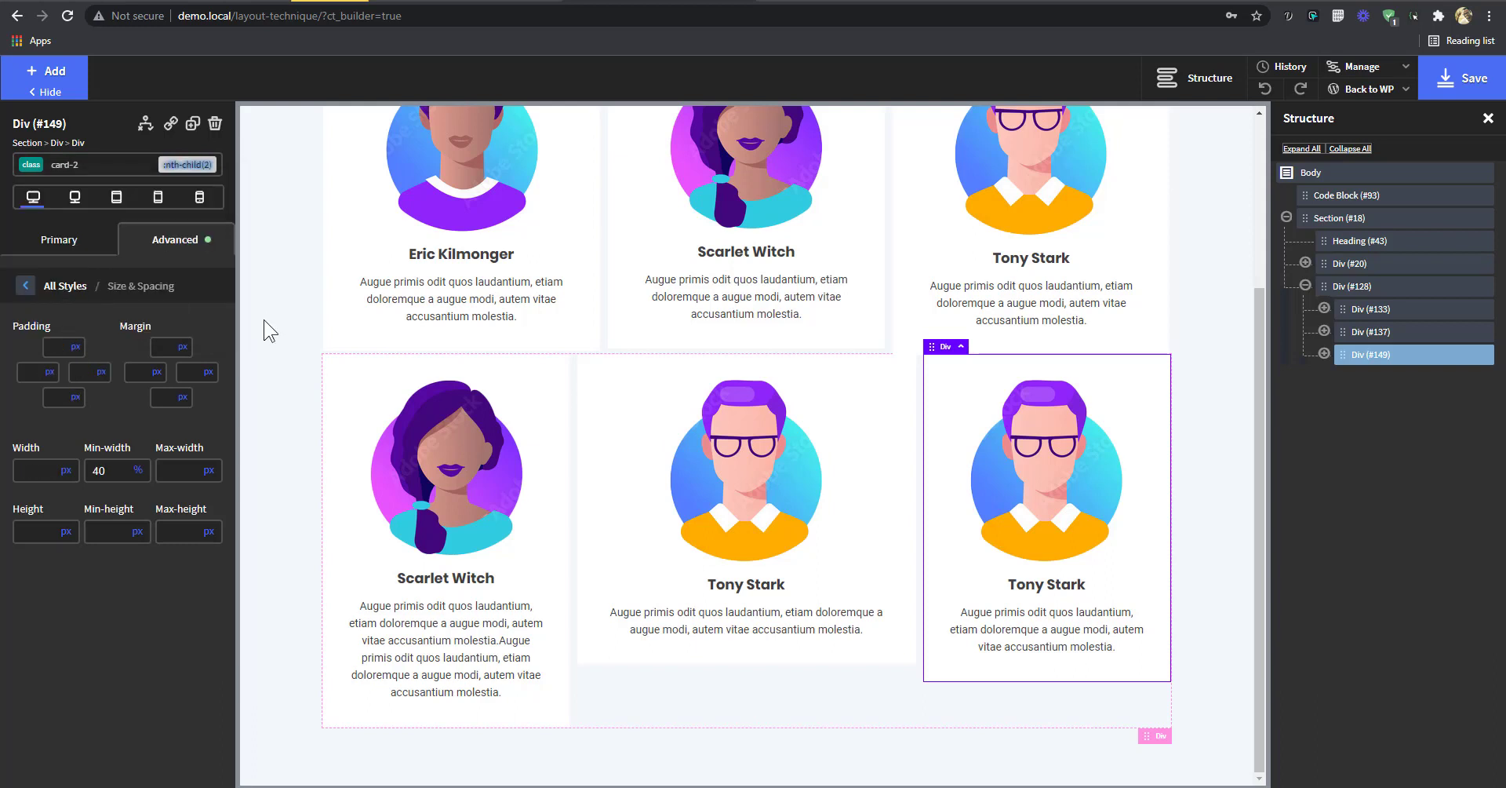
click(177, 250)
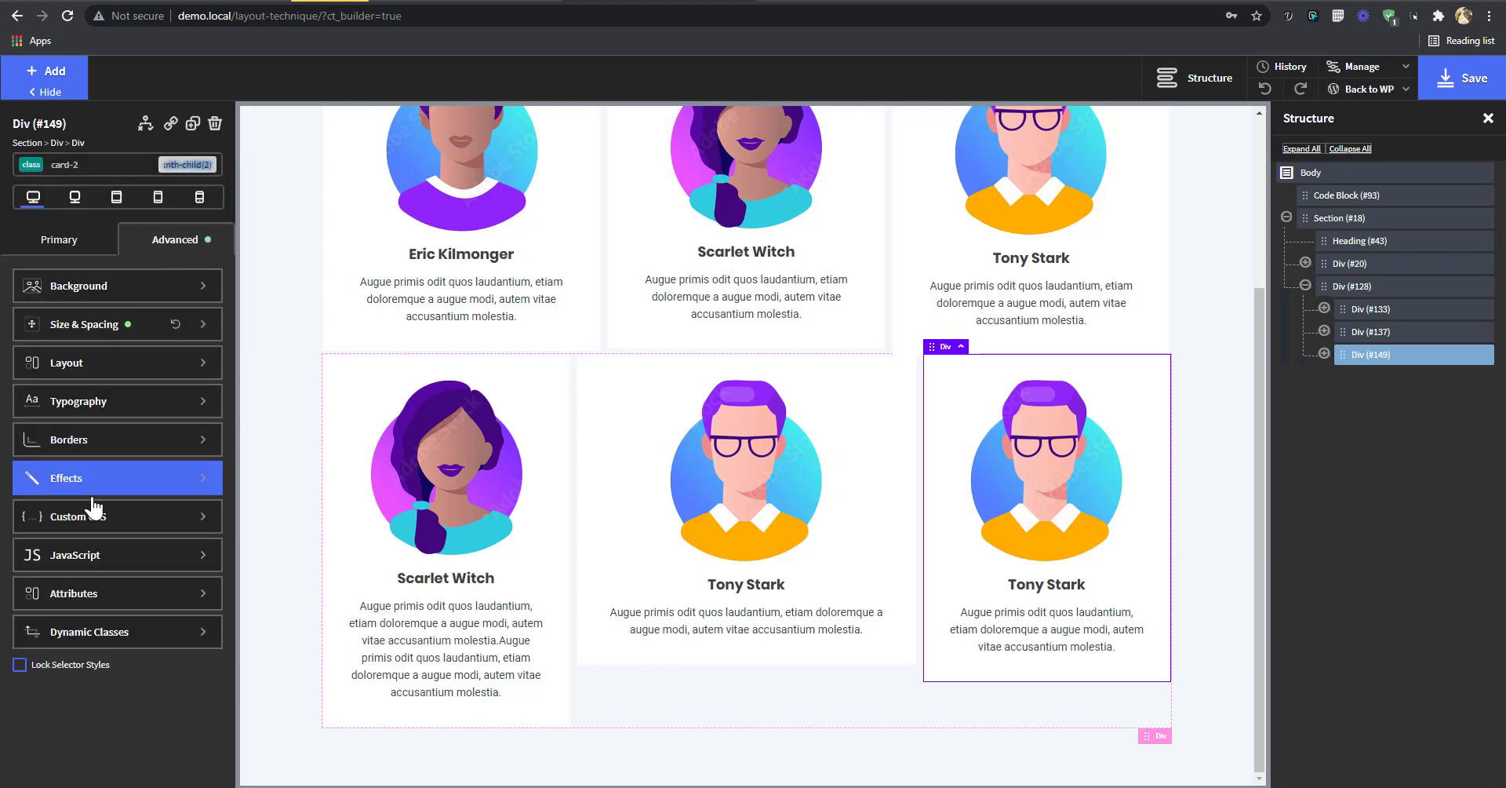
click(140, 379)
scroll(187, 572, down, 5)
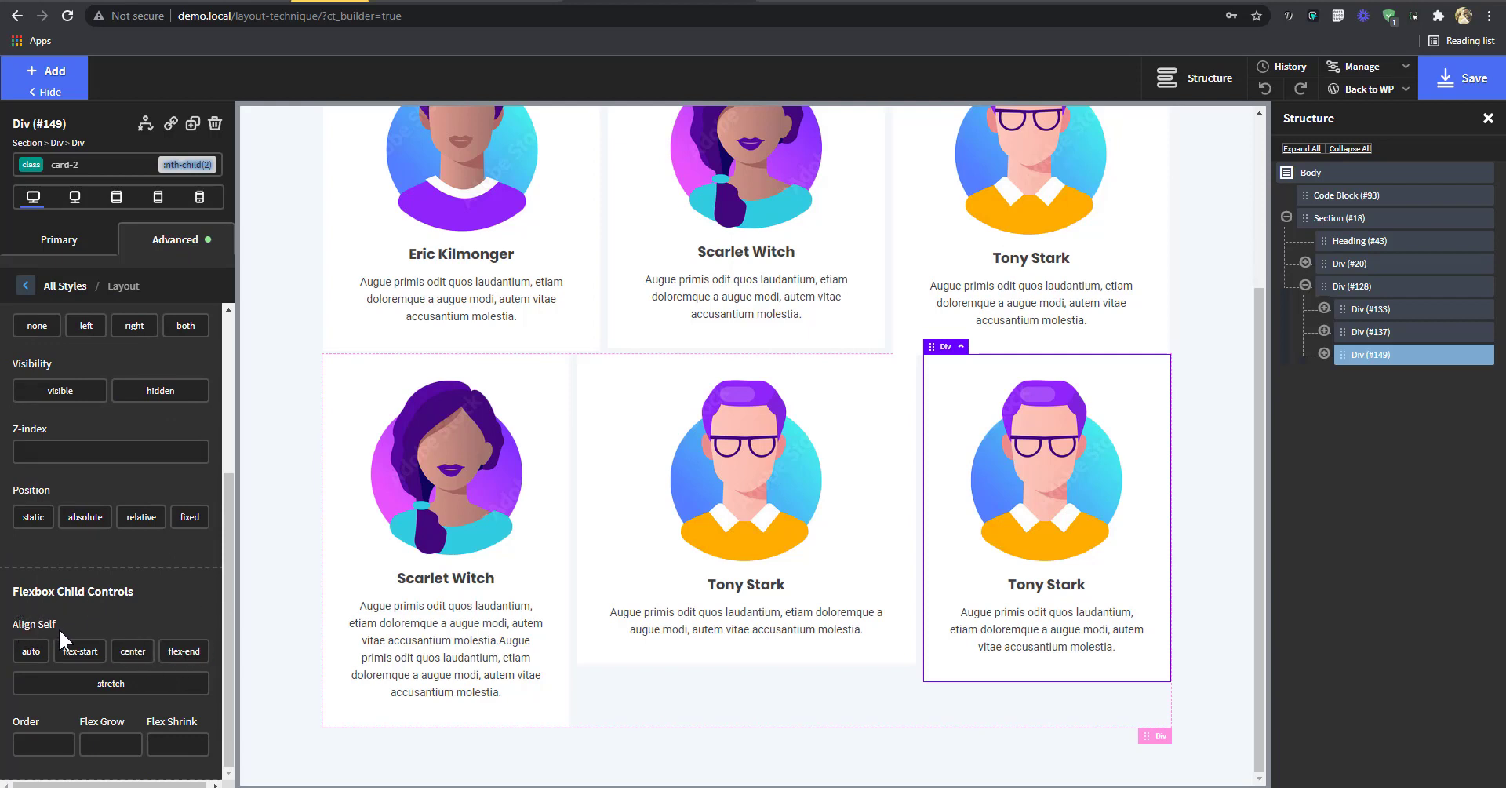
click(145, 693)
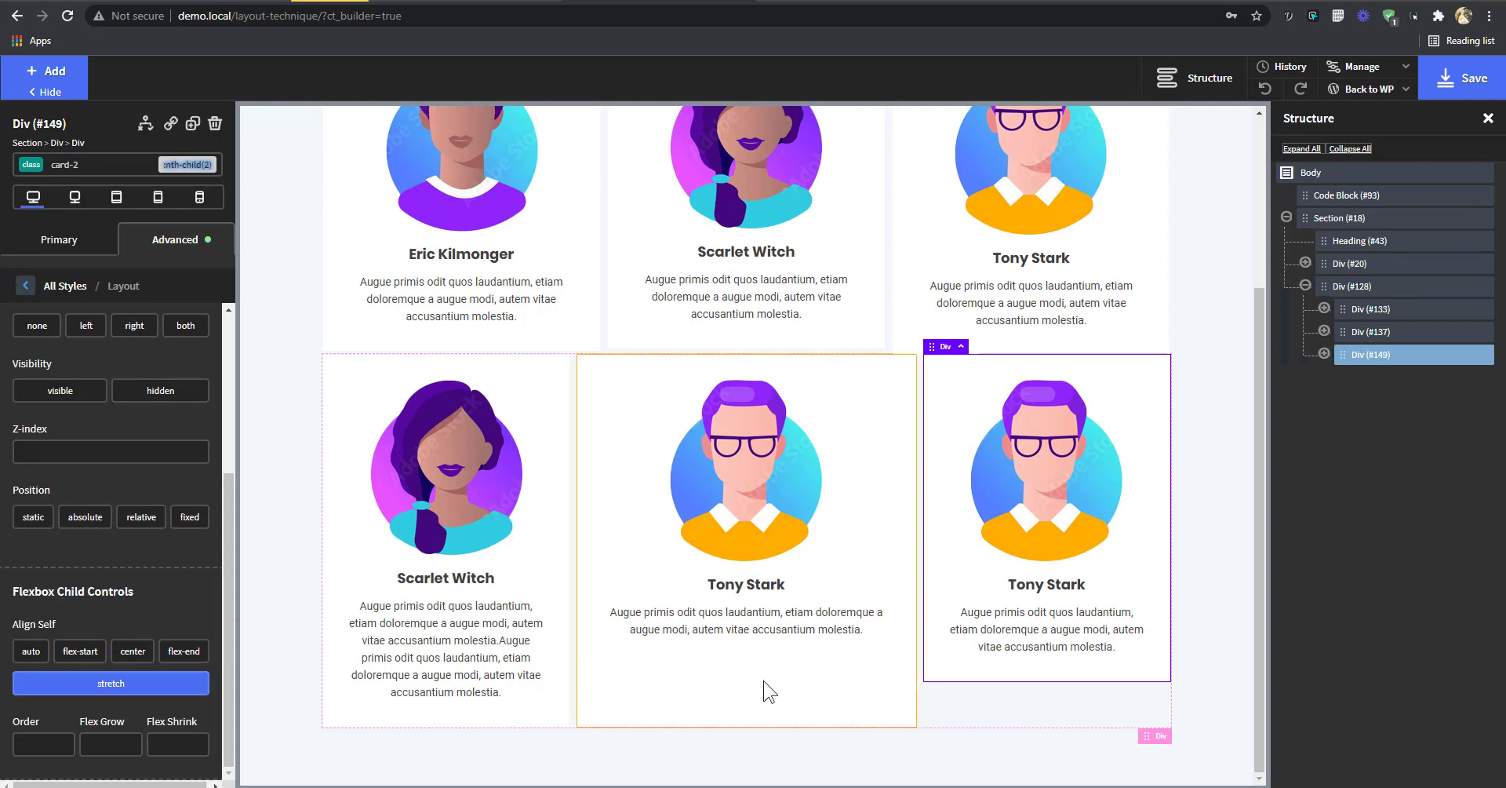
click(1340, 332)
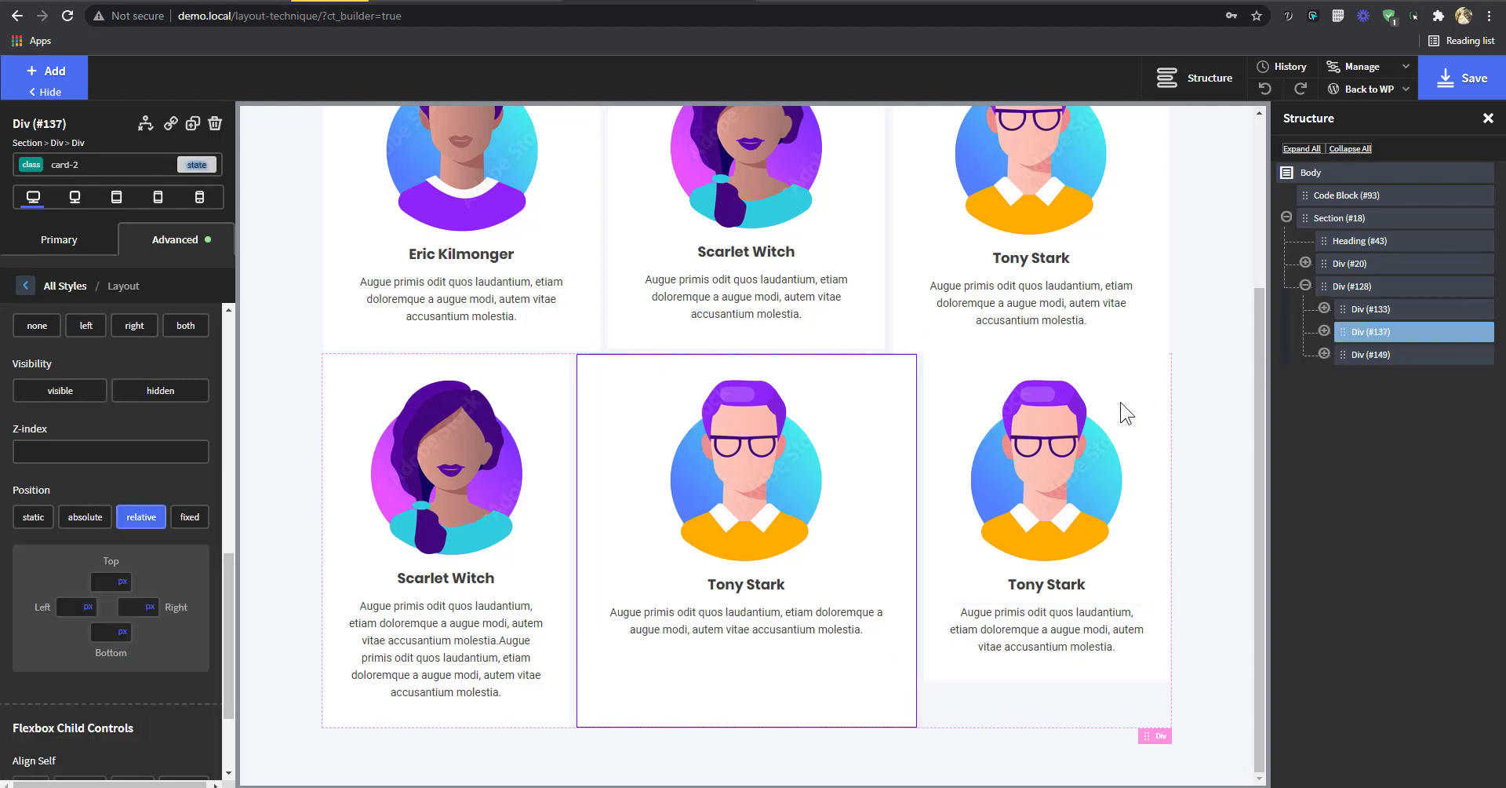
- Replace the picture in the Div #149 card with pic2.png from the media library
click(1052, 474)
click(186, 248)
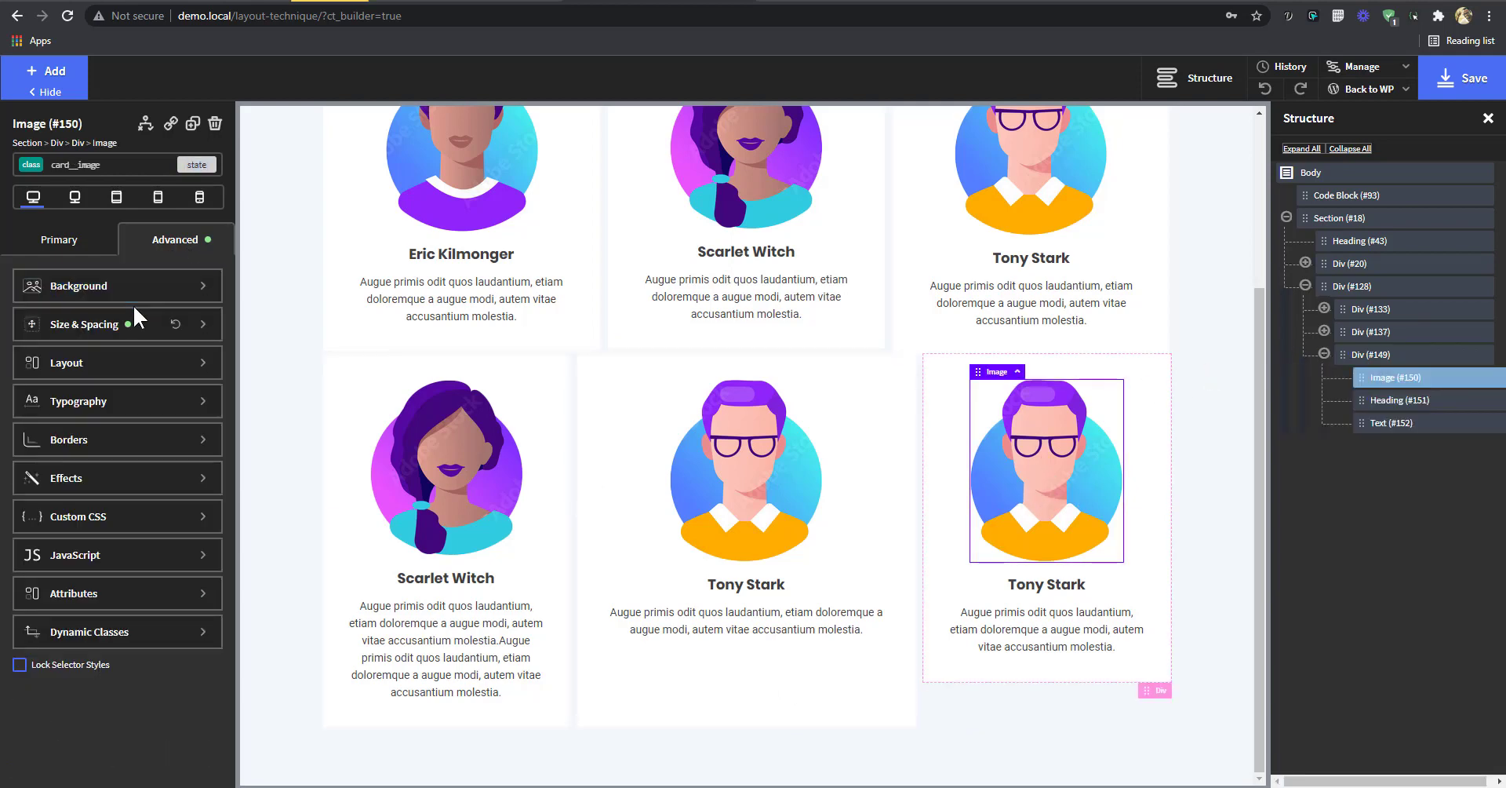
click(112, 326)
click(114, 172)
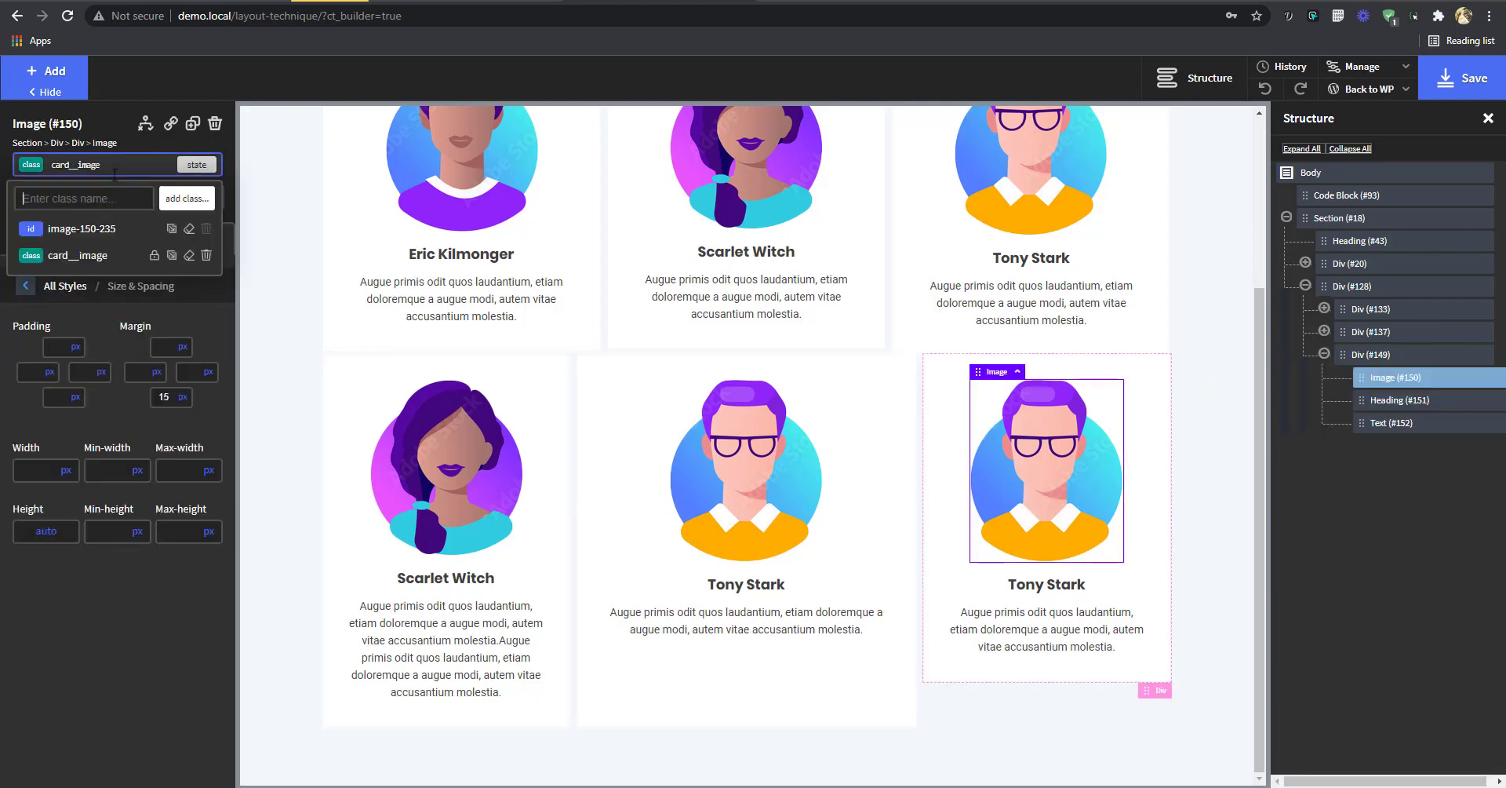
click(81, 228)
click(188, 243)
click(81, 243)
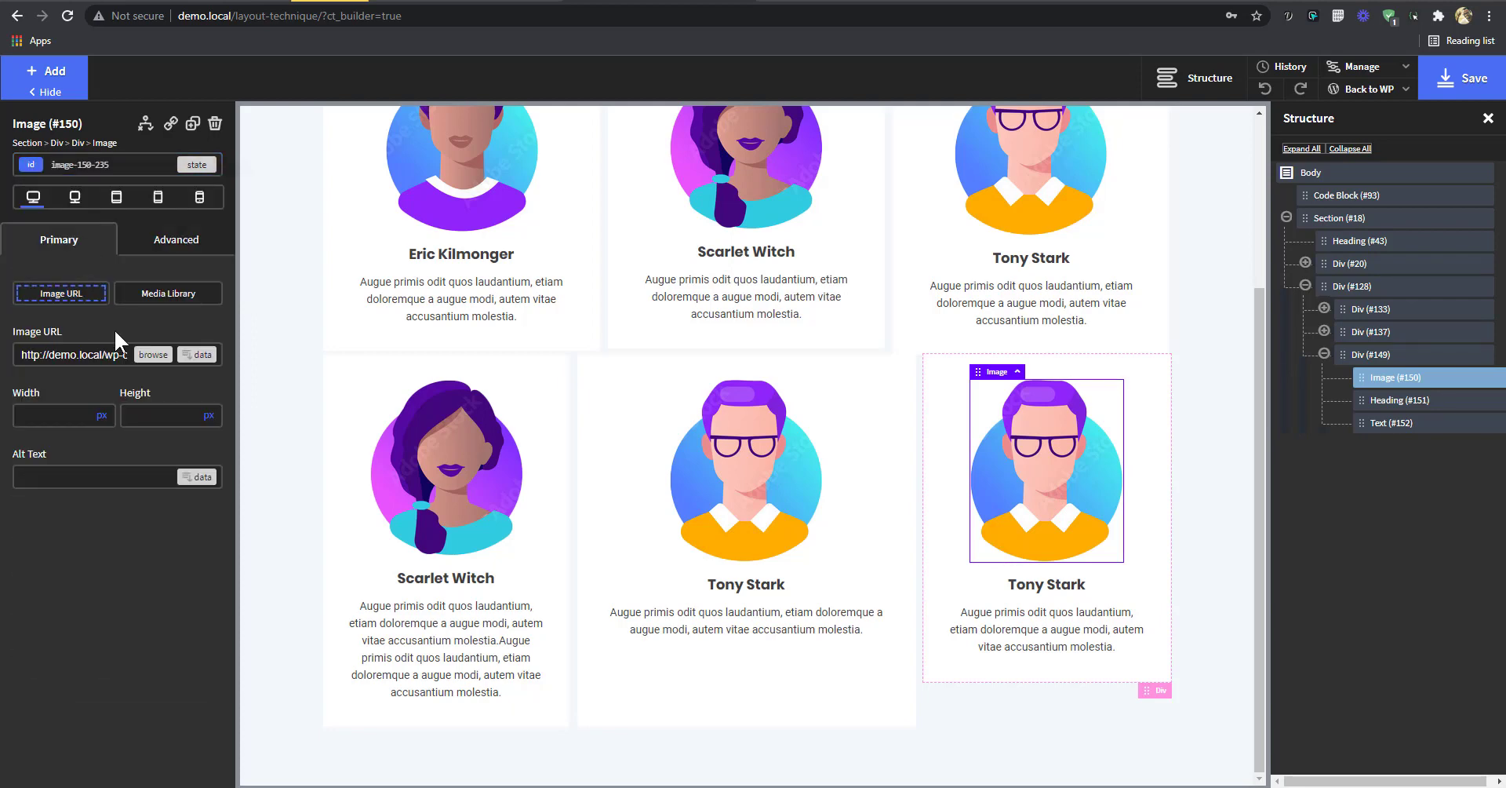
click(153, 355)
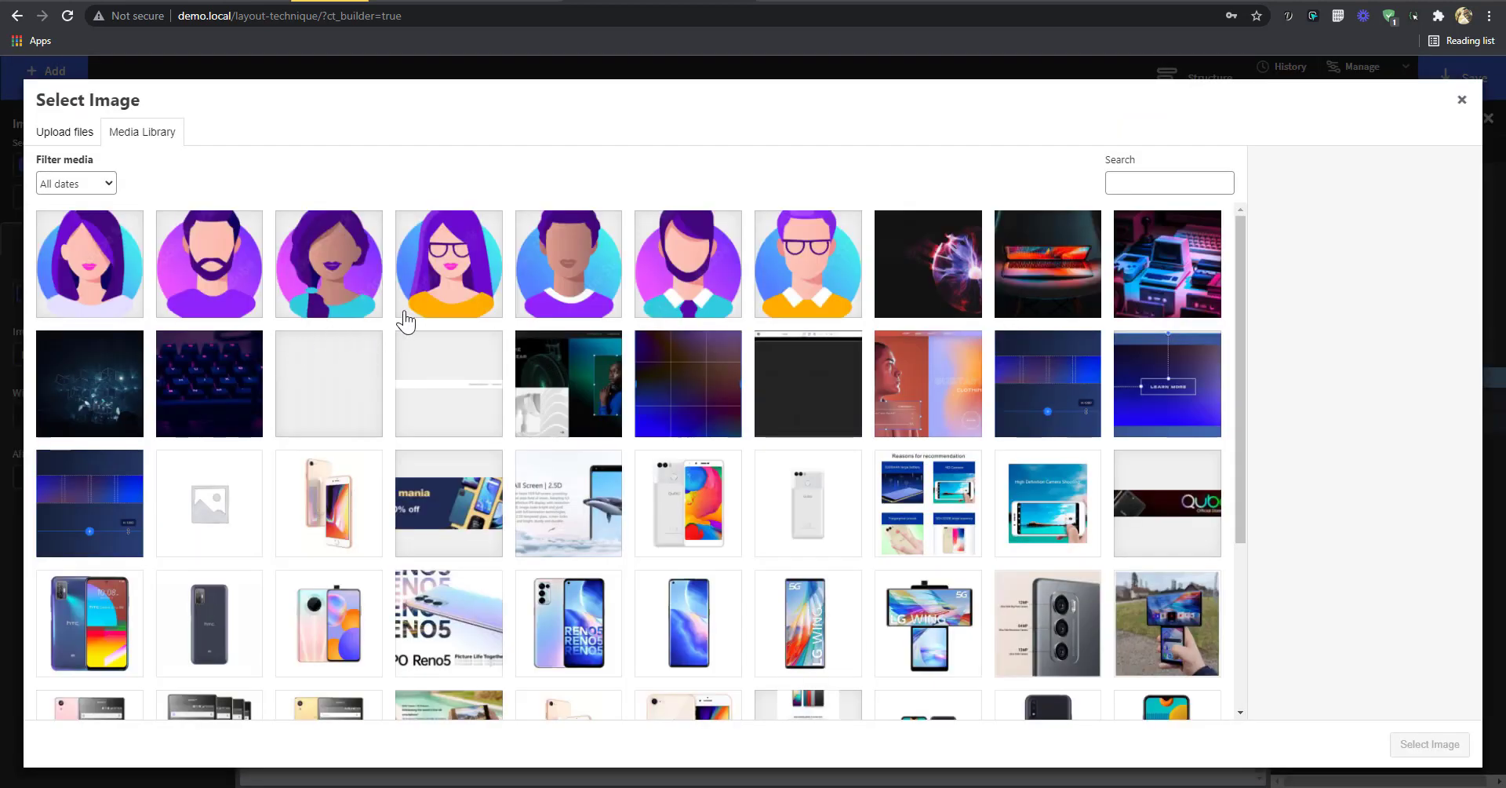
click(674, 284)
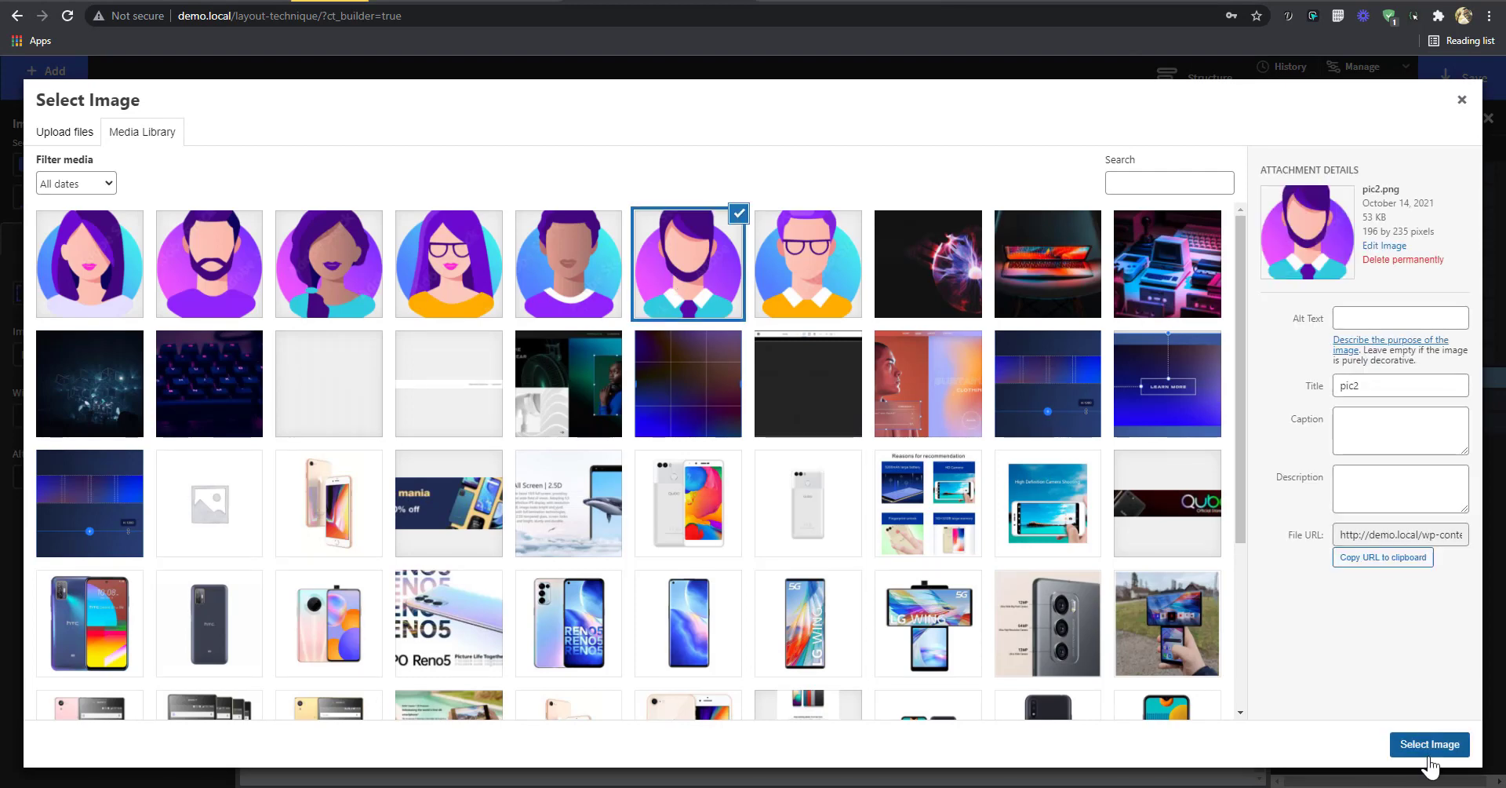
click(1430, 744)
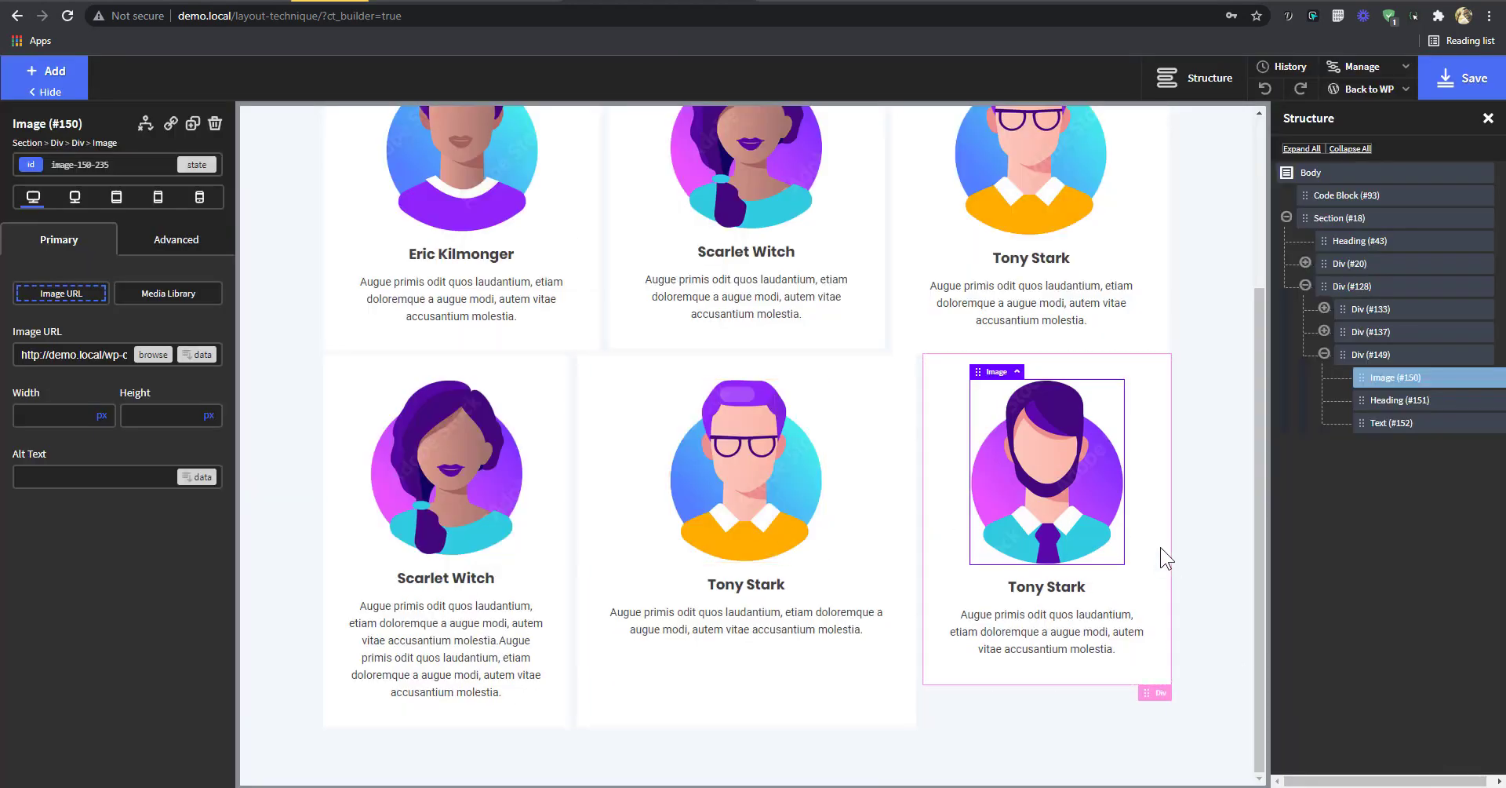
- Try moving Div #149 to second place in Div #128 and undo the move
click(1160, 593)
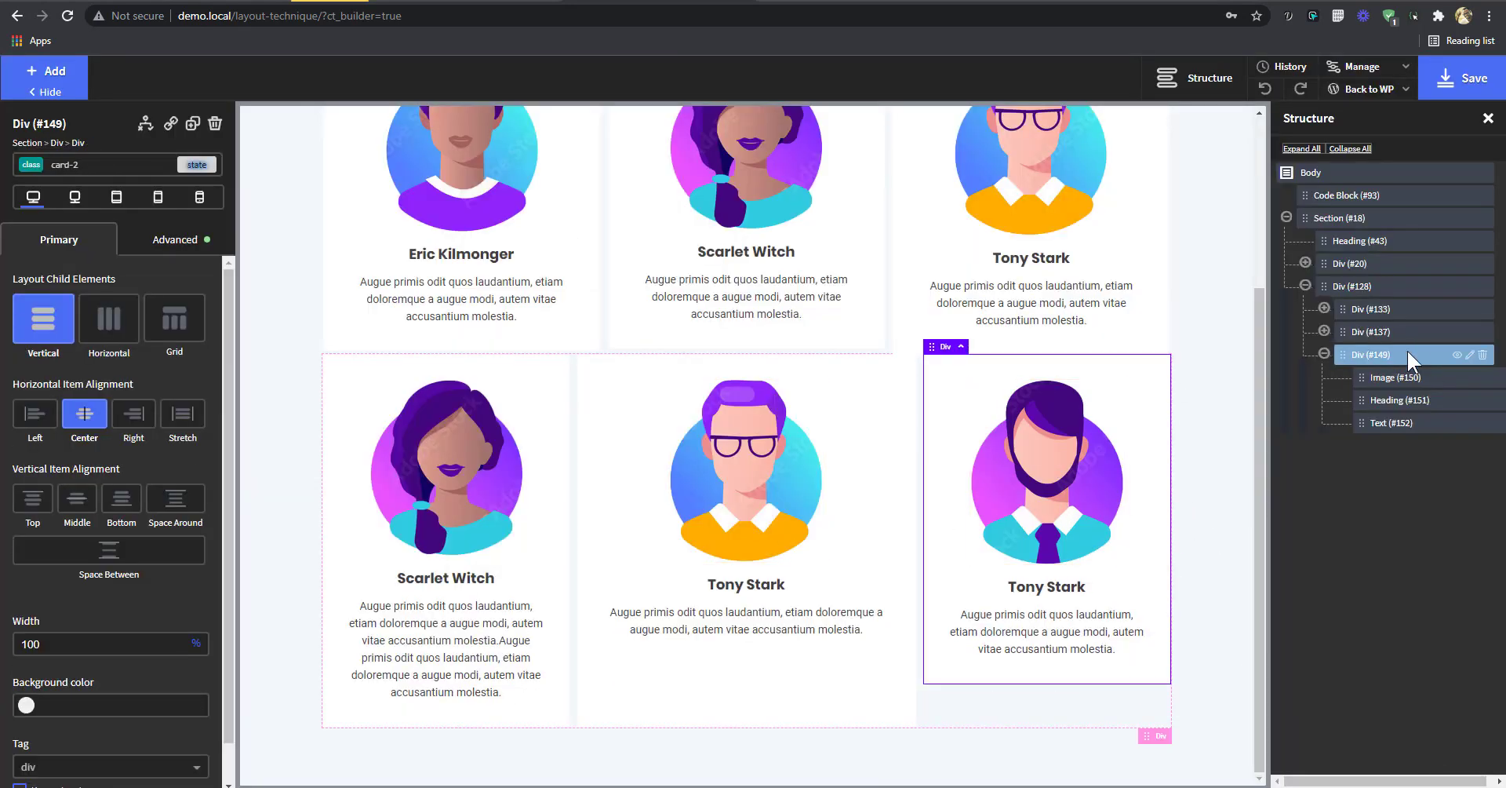
click(1410, 379)
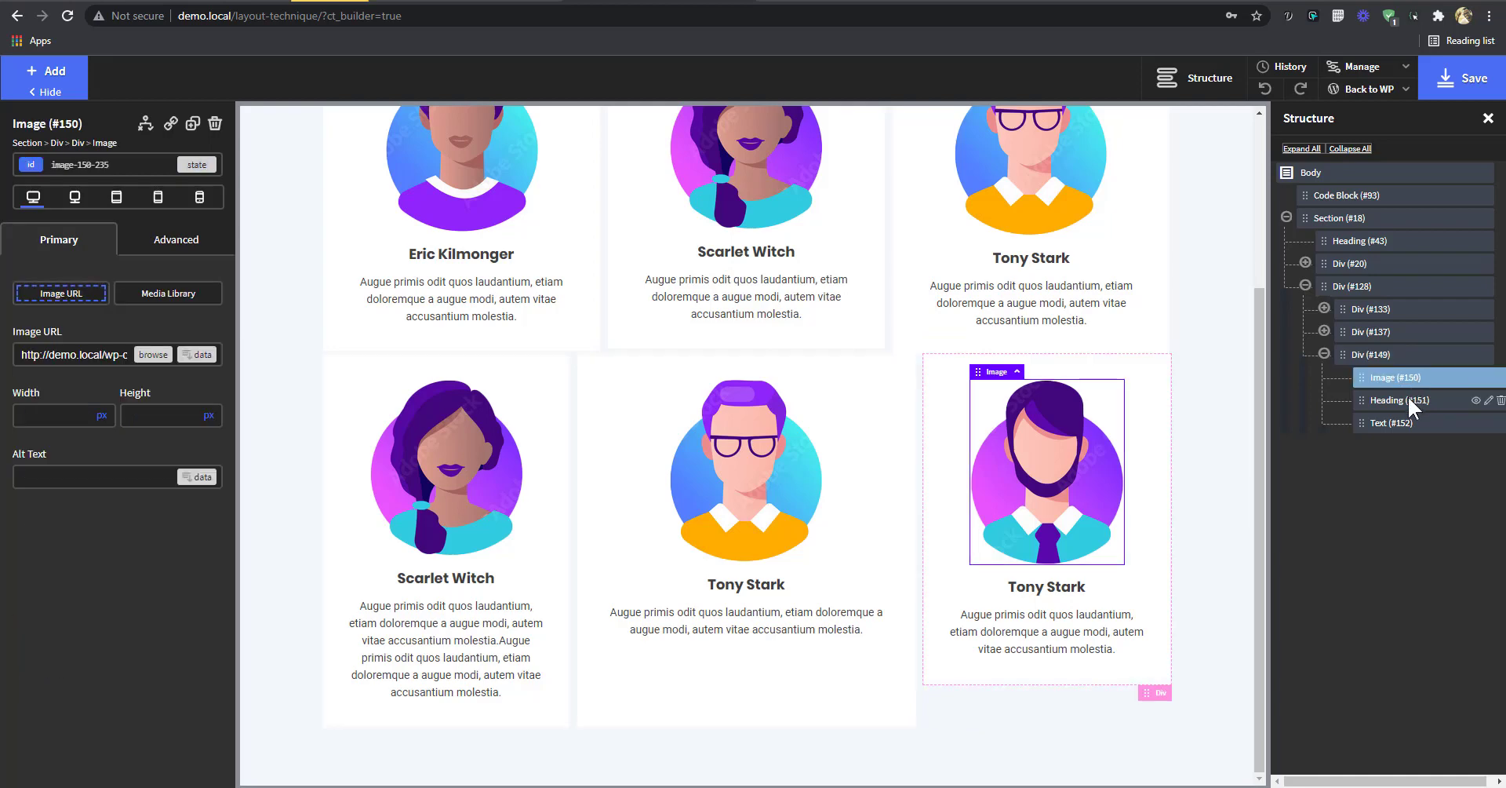
click(1408, 398)
click(1325, 356)
click(1372, 354)
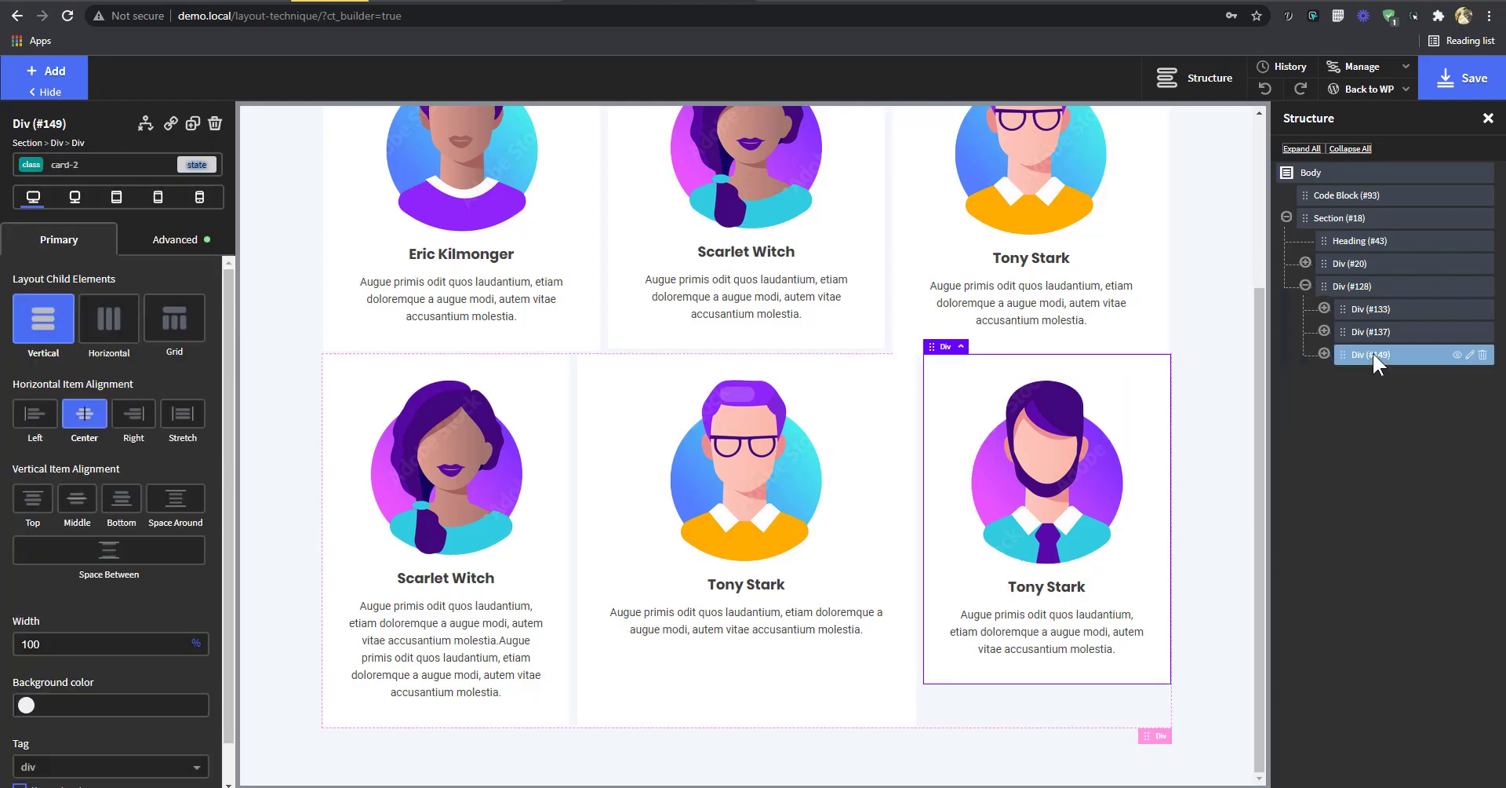
drag(1373, 353, 1373, 333)
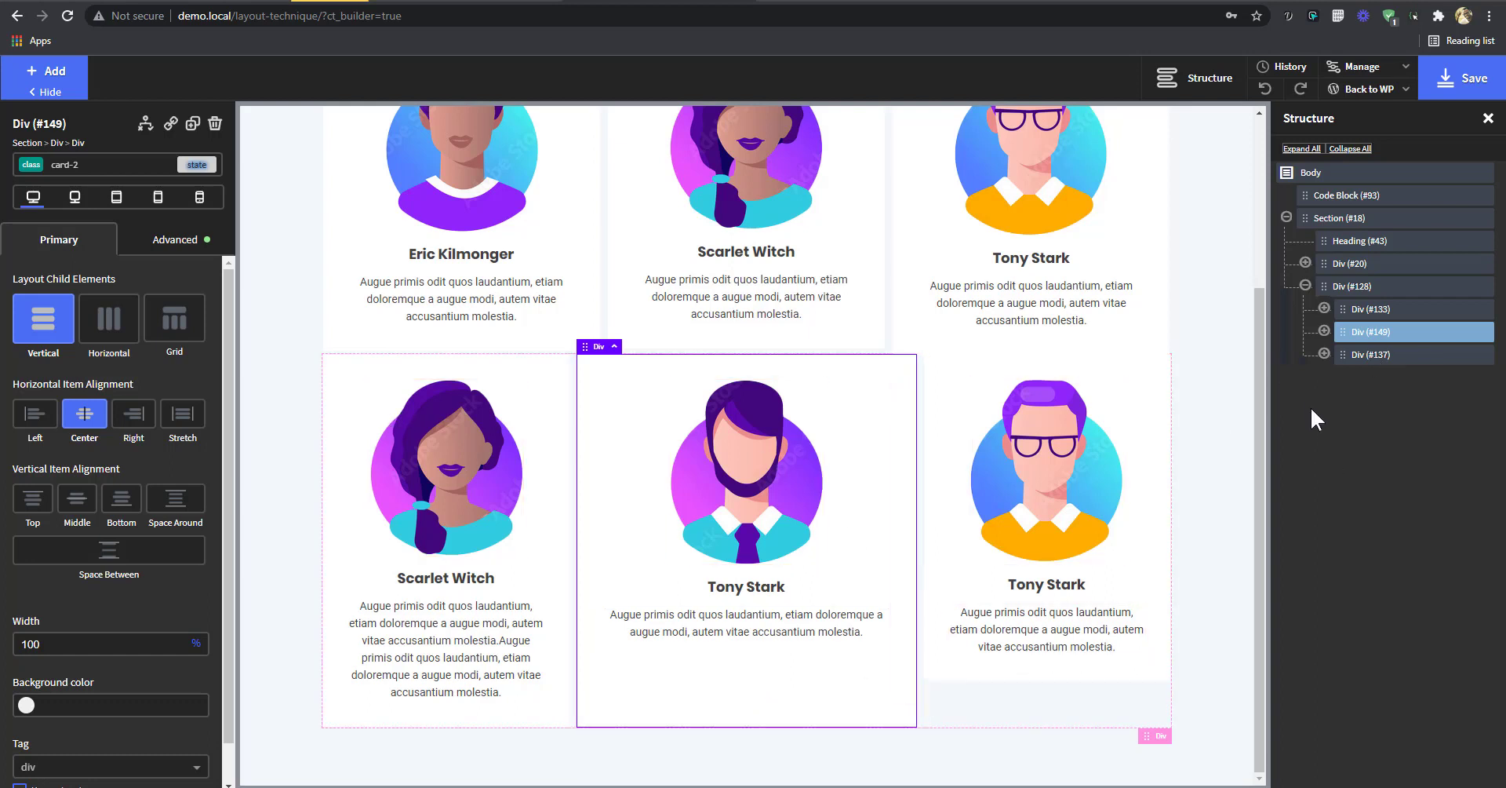
key(ctrl+z)
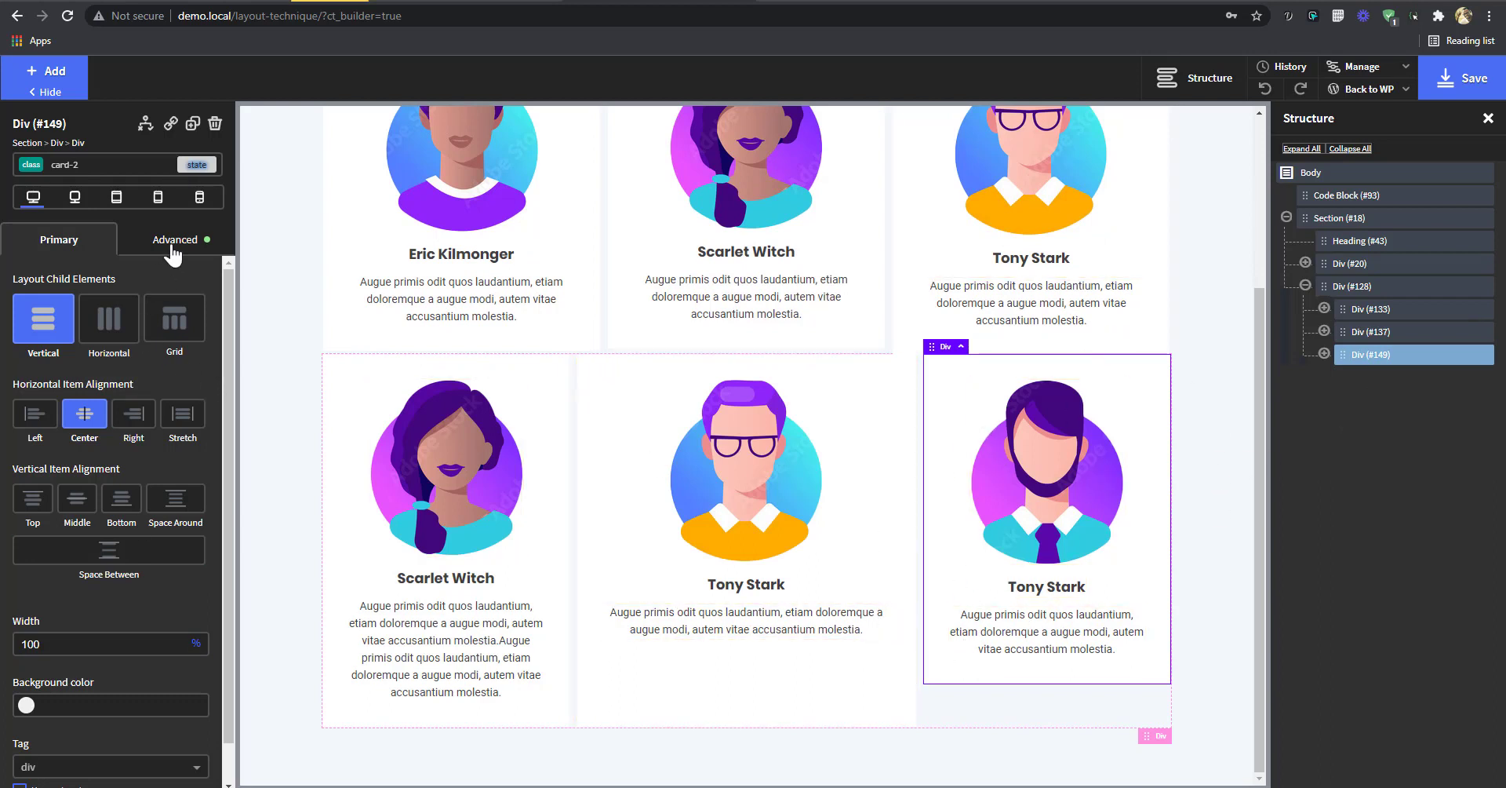
- Clear the minimum width of the card-2 class's nth-child(2) state
click(885, 402)
click(196, 165)
click(102, 281)
click(172, 244)
click(110, 329)
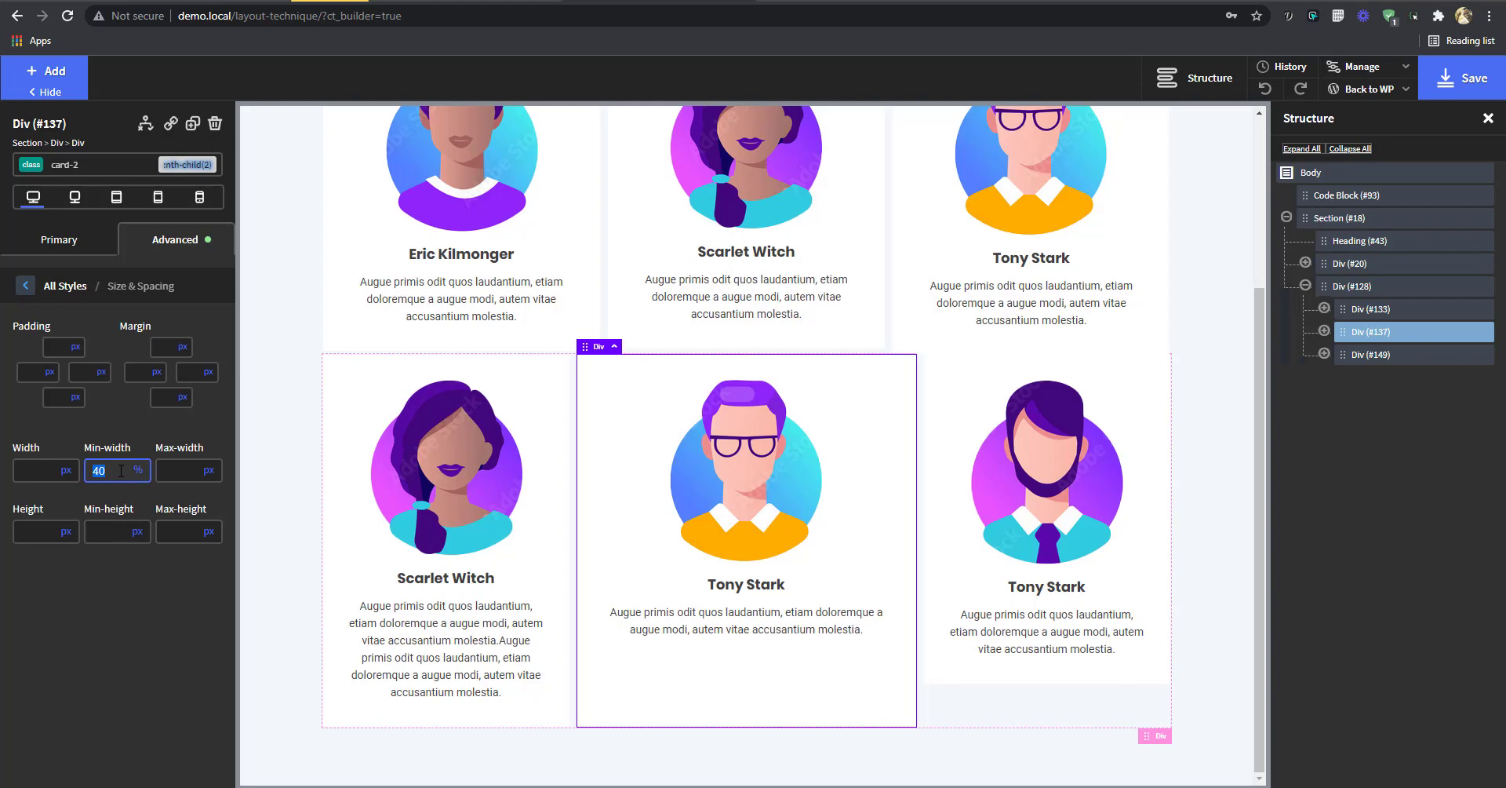
key(BackSpace)
click(1372, 336)
- Set the vertical item alignment of Div #128 to Stretch
click(1363, 289)
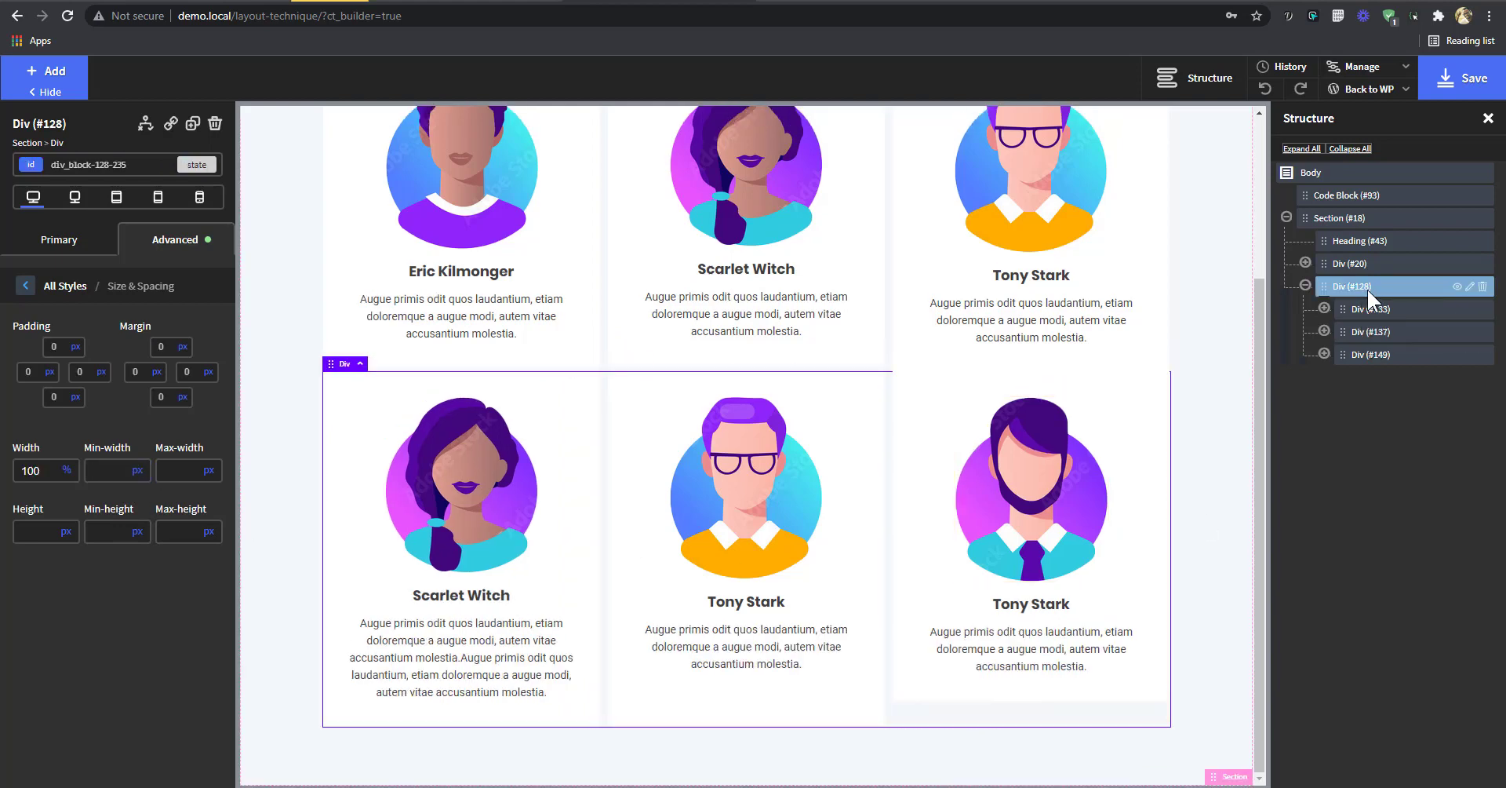
click(75, 242)
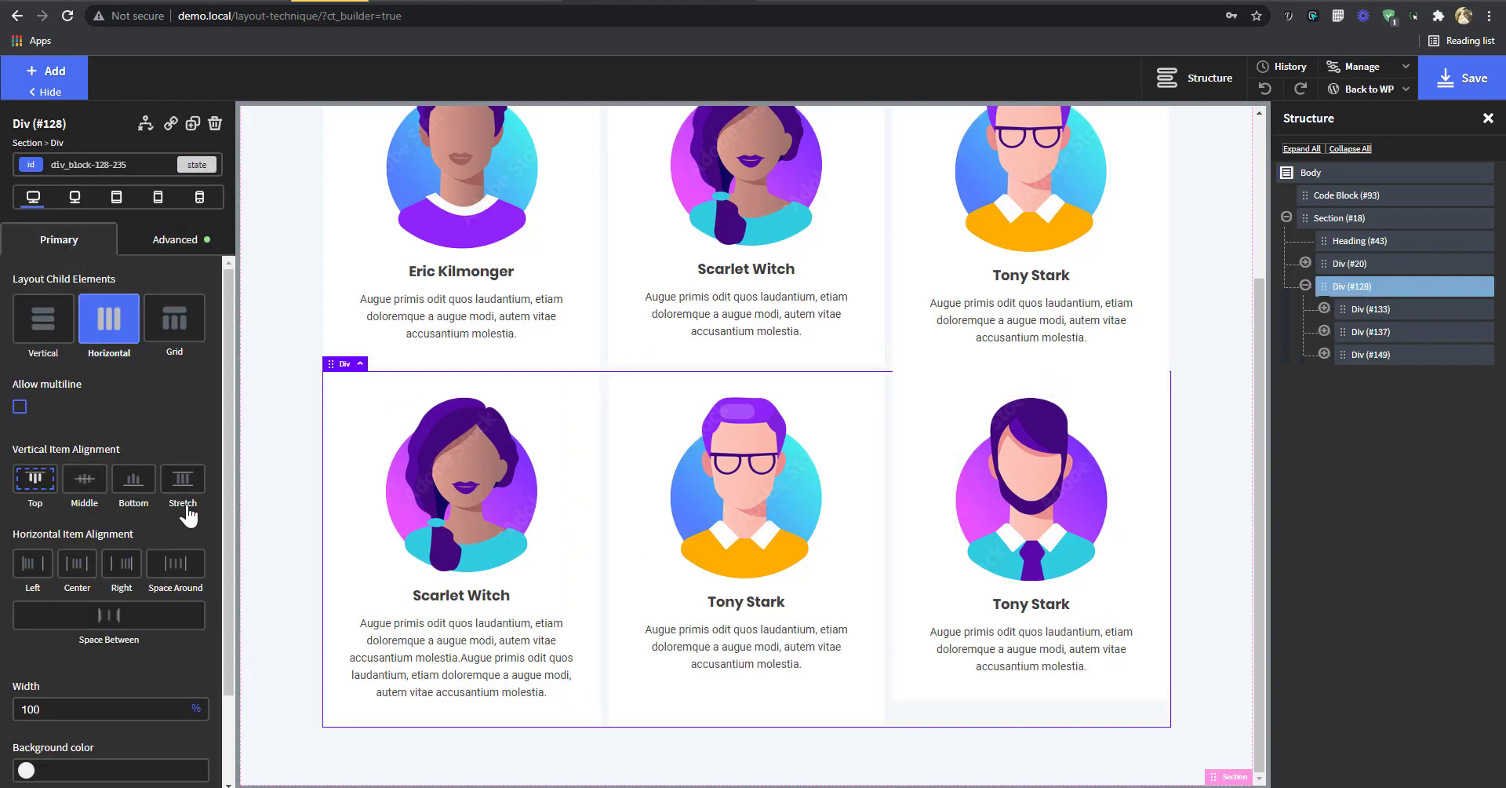
click(182, 482)
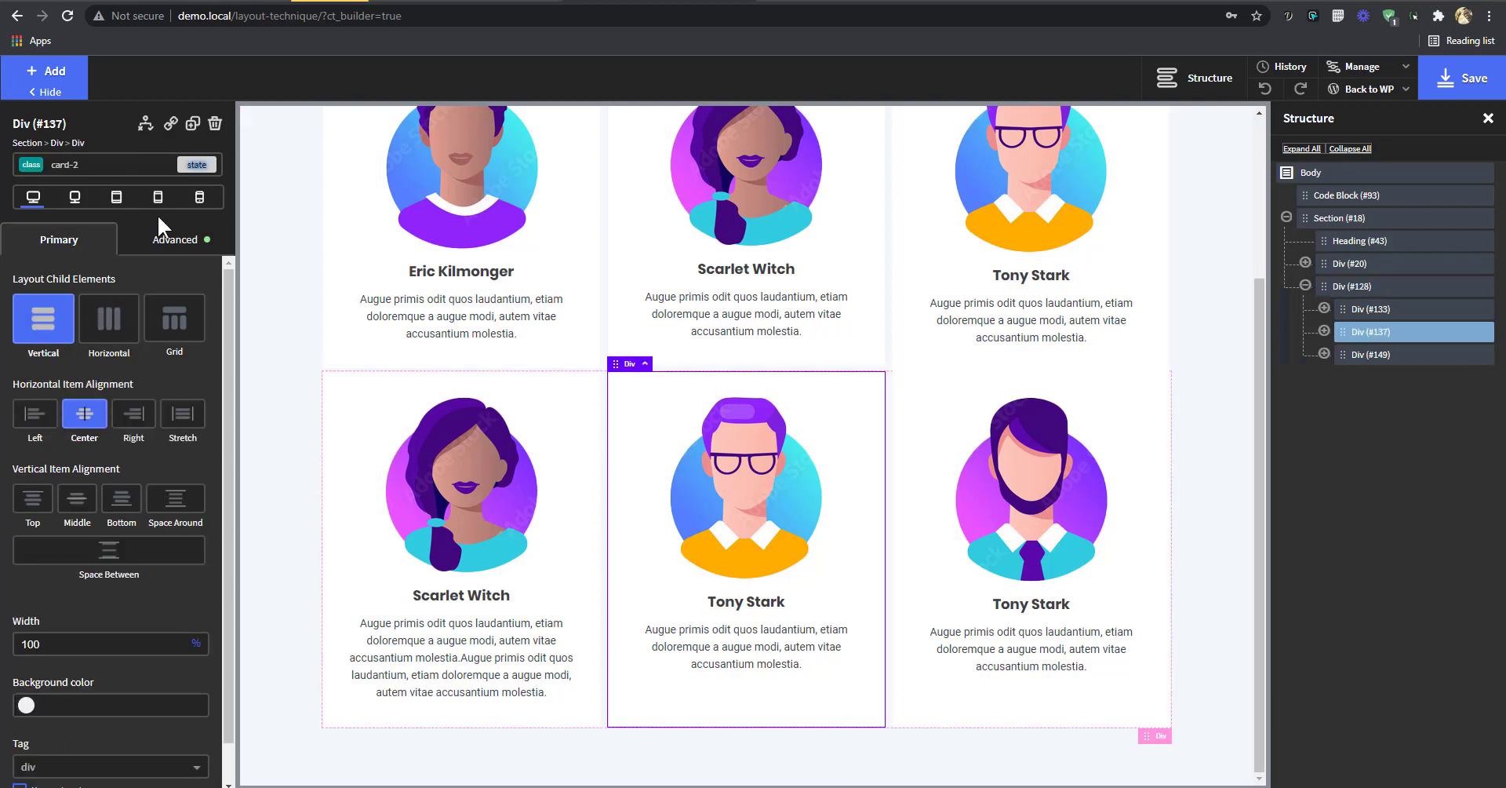
- Enter a 40% minimum width again for the nth-child(2) state of card-2 on Div #137
click(172, 244)
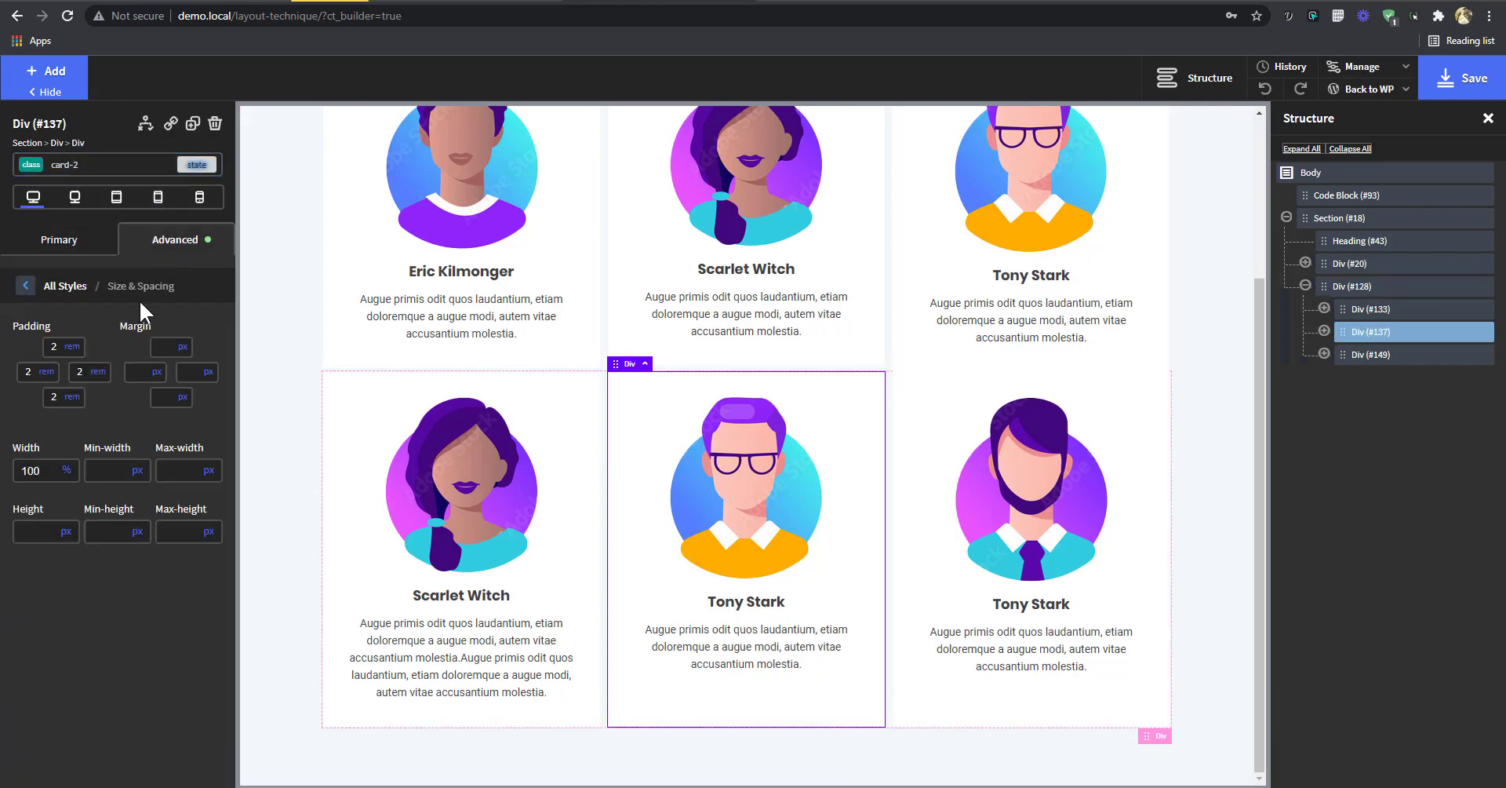
click(196, 164)
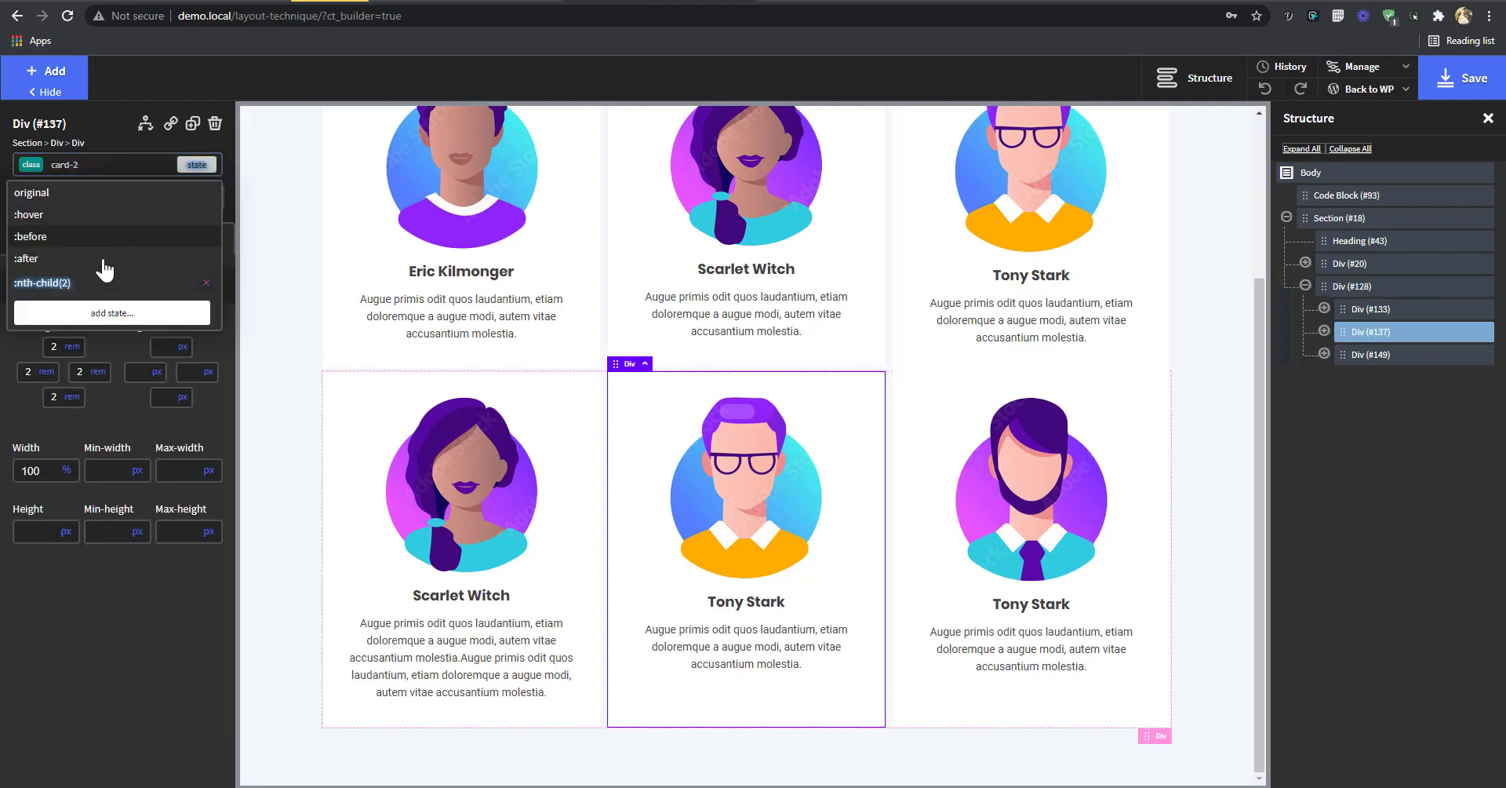
click(48, 282)
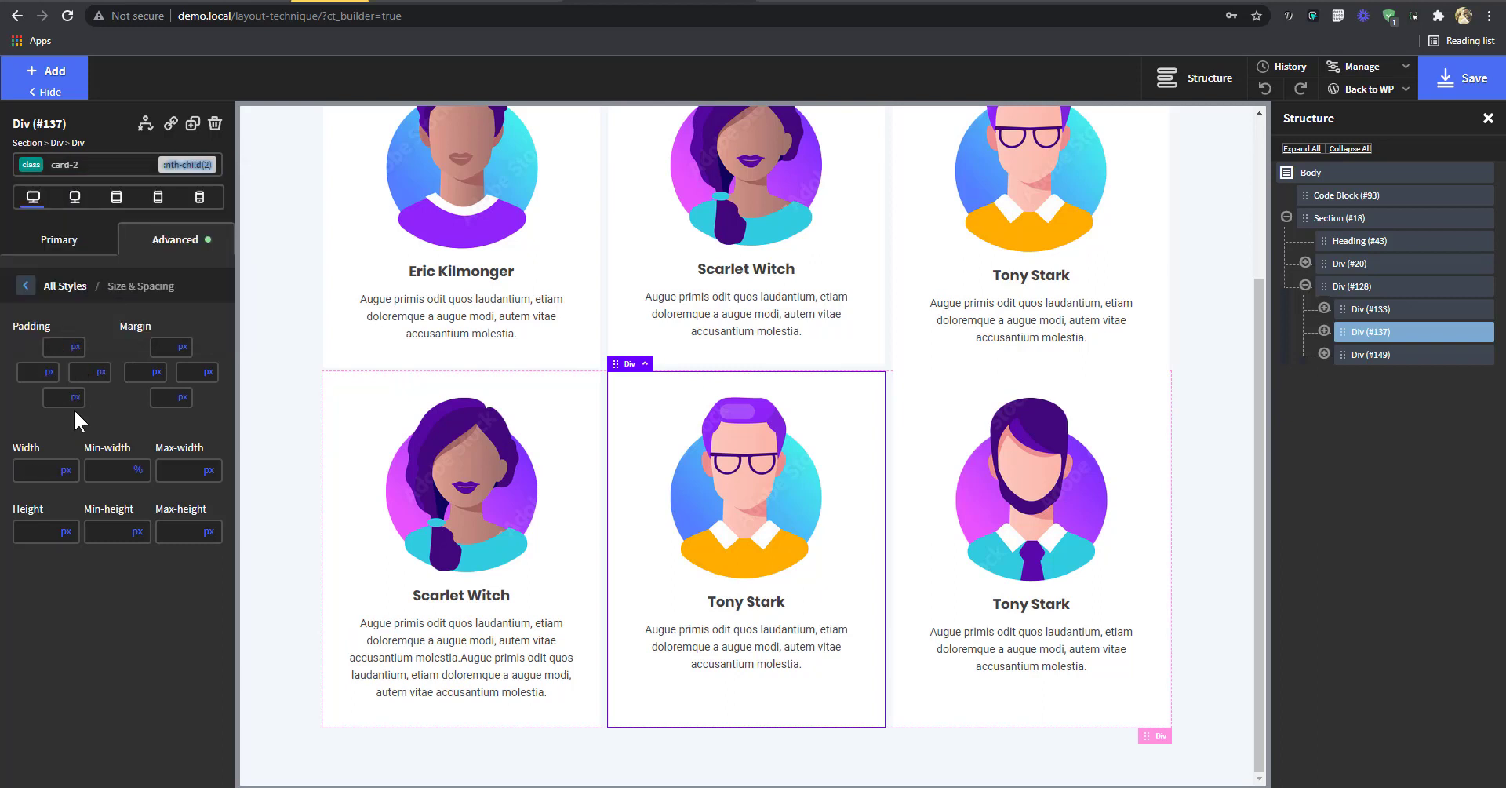
click(127, 469)
text(40)
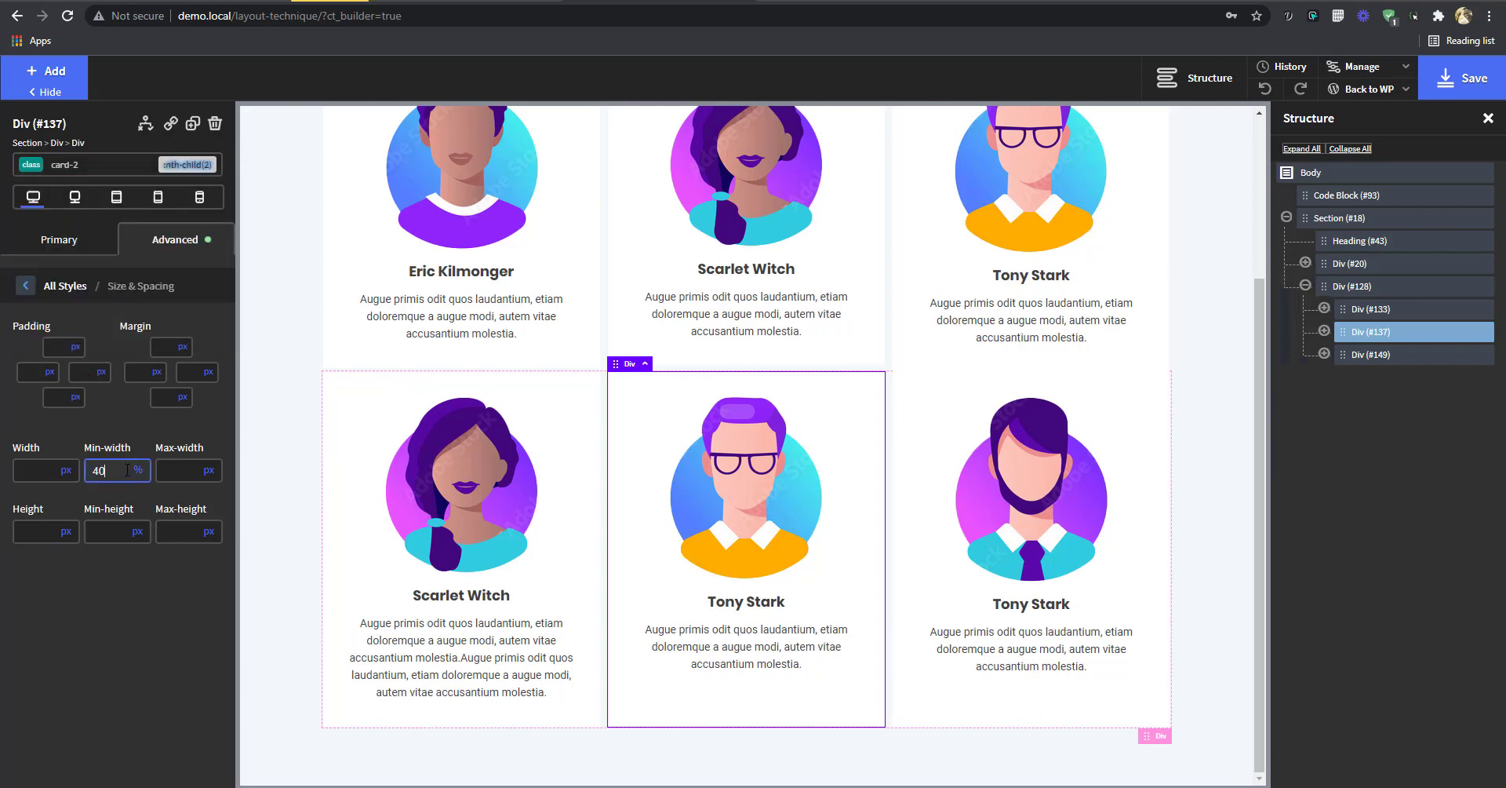
text(0)
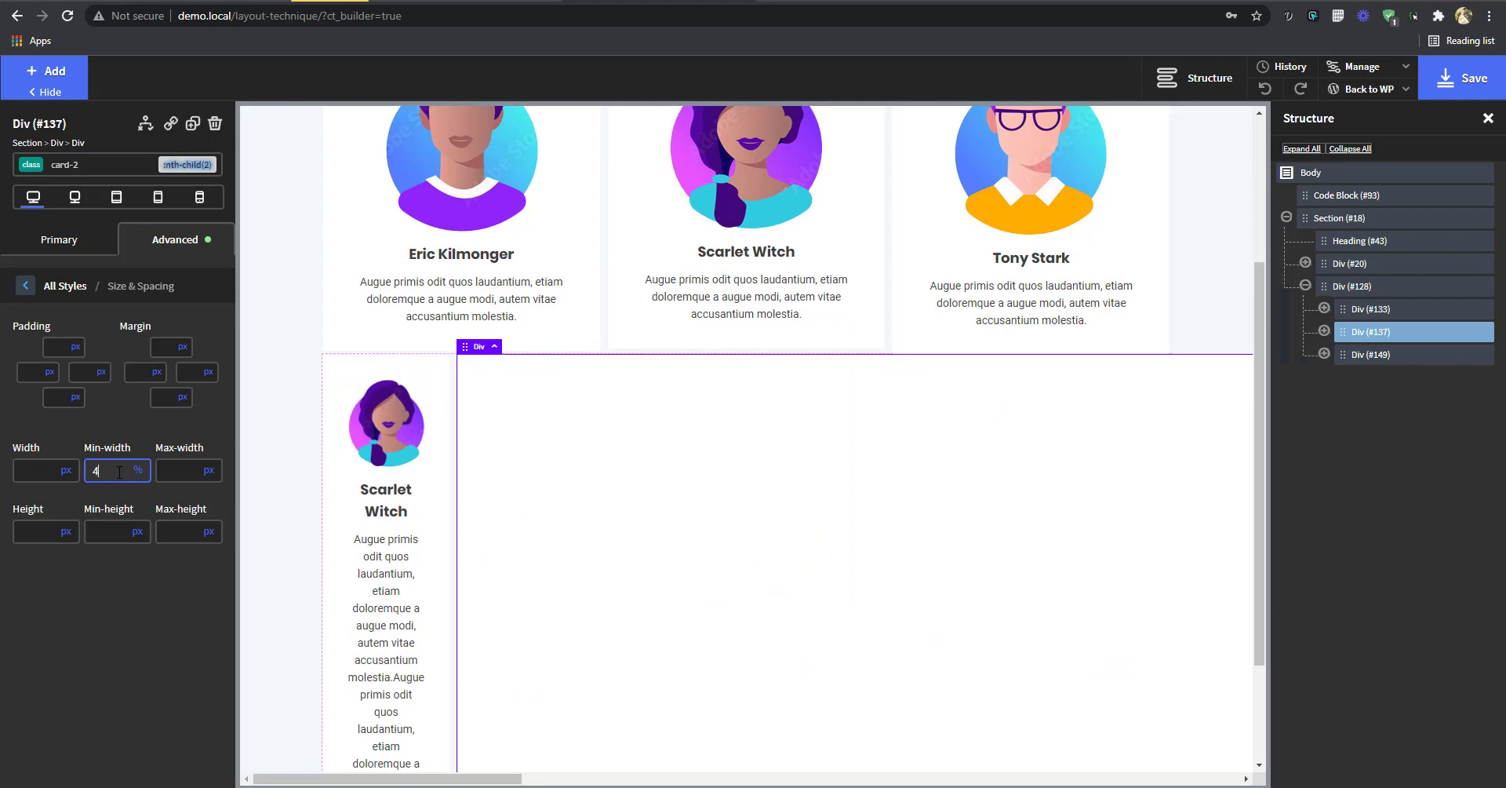
text(40)
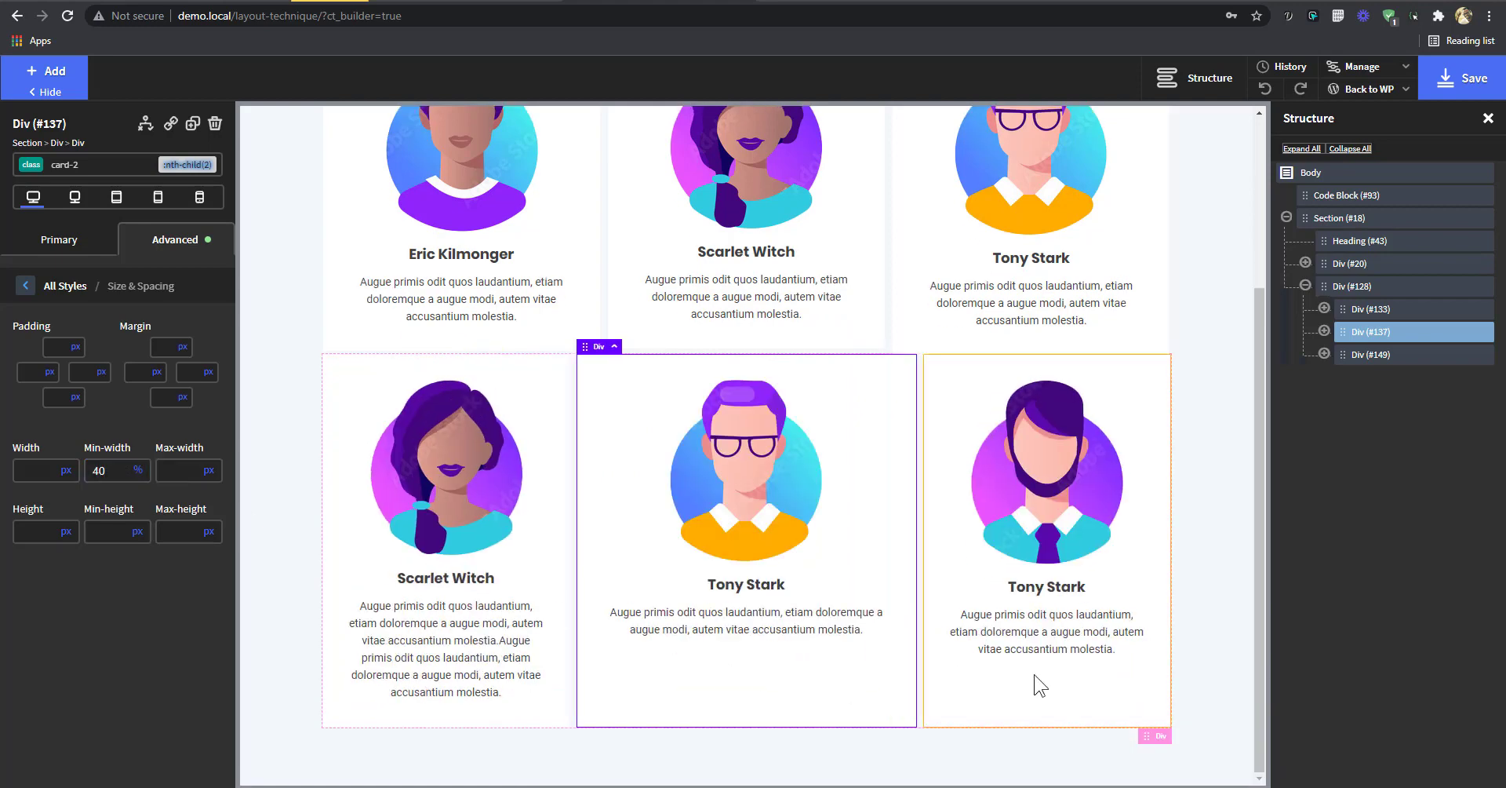
- Set the width of the card class on Div #25 in the first row to 100%
click(706, 443)
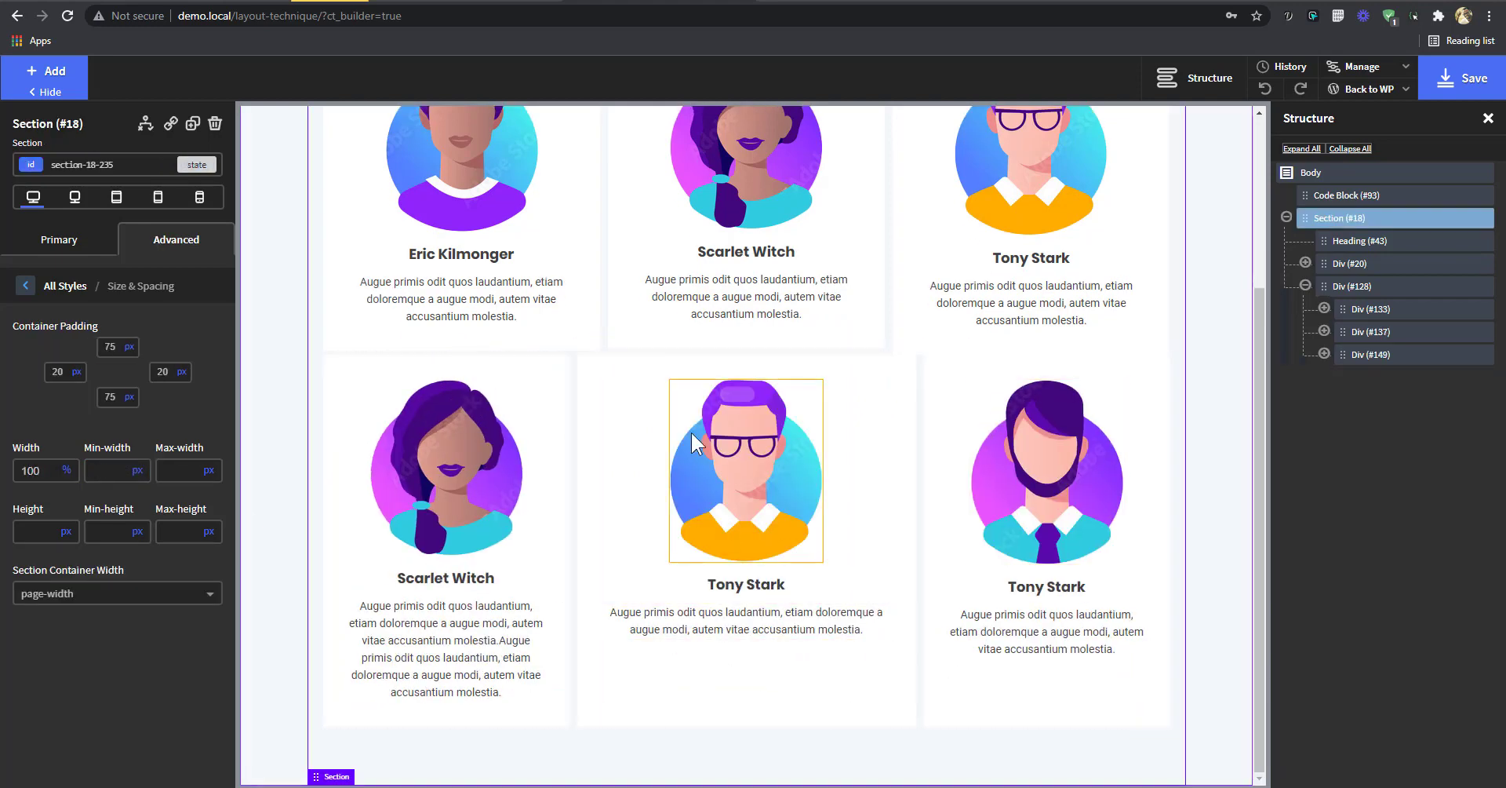
scroll(873, 495, up, 3)
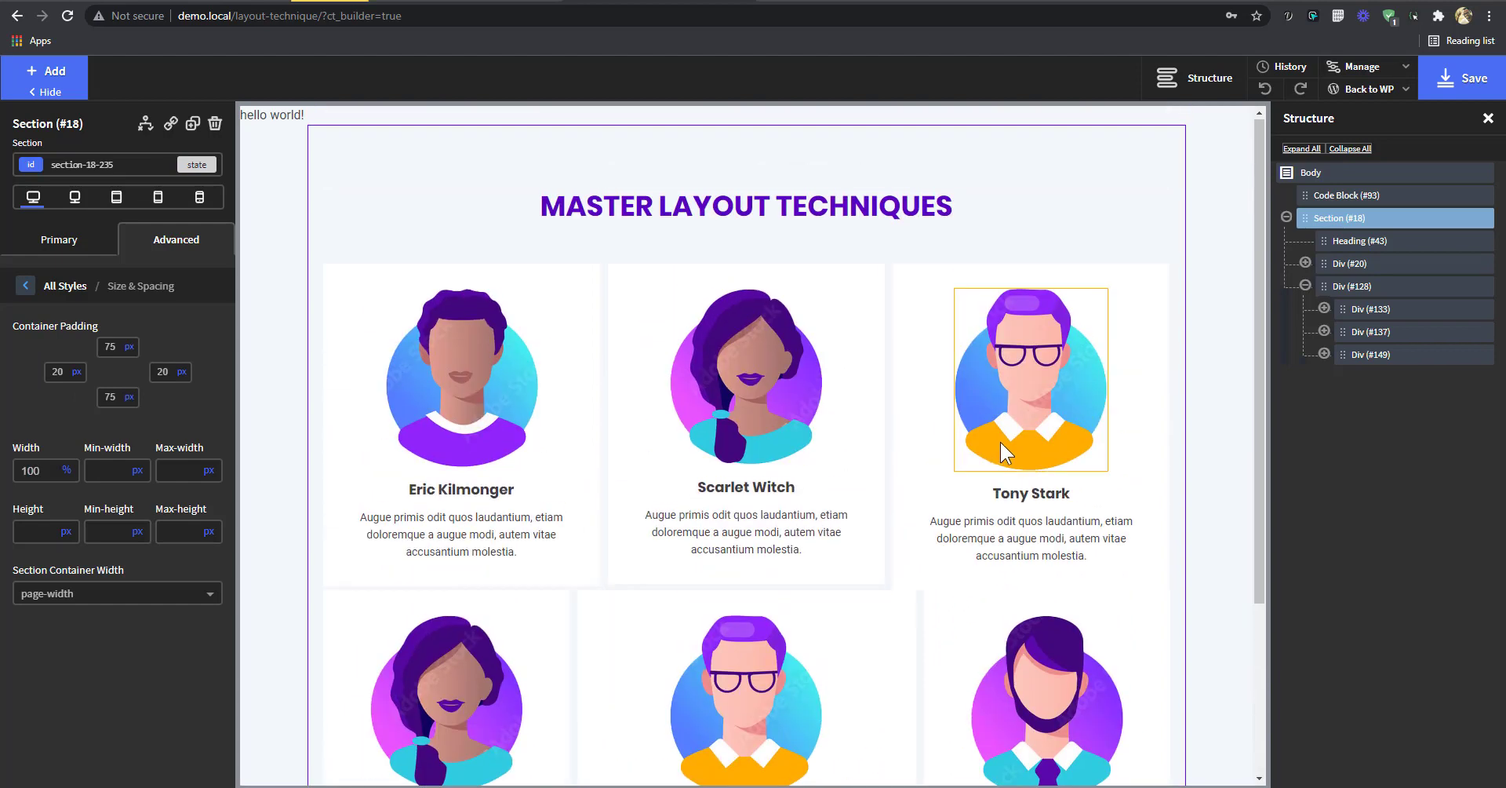
click(571, 313)
click(37, 470)
text(100)
key(Return)
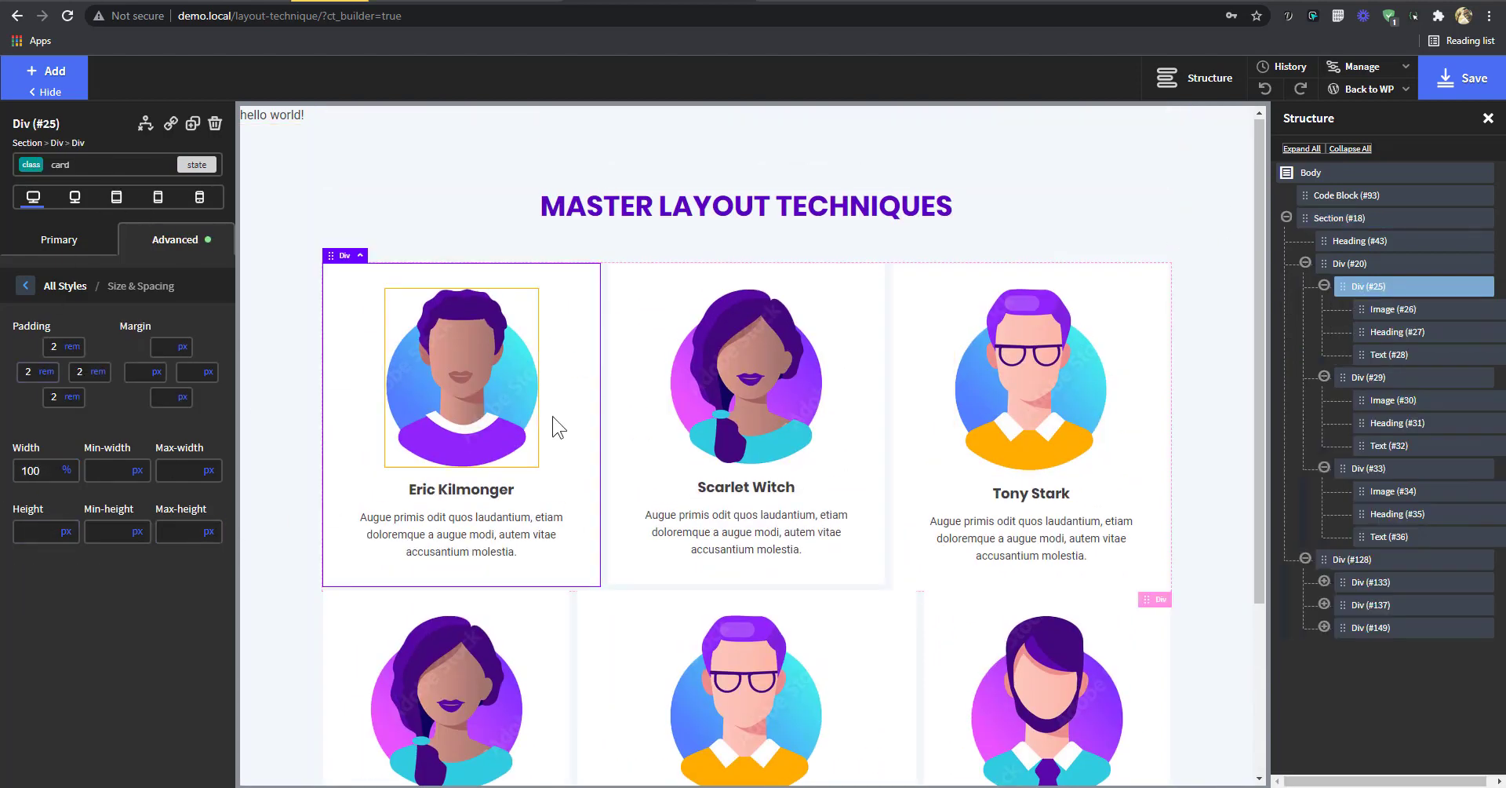
- Preview the card rows at each smaller responsive breakpoint, down to the smallest phone size
click(75, 202)
click(116, 197)
click(158, 202)
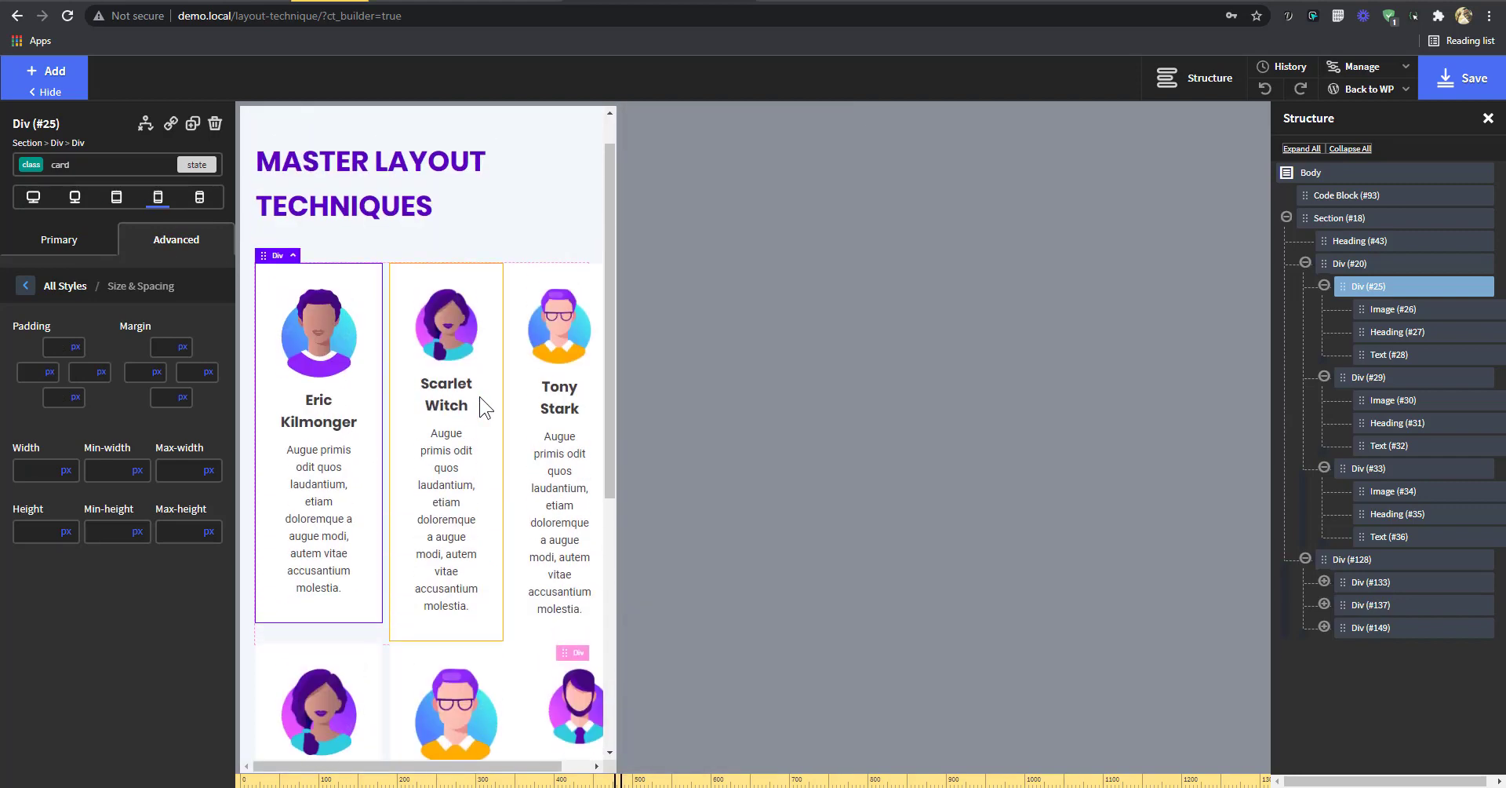
click(199, 197)
scroll(424, 471, down, 5)
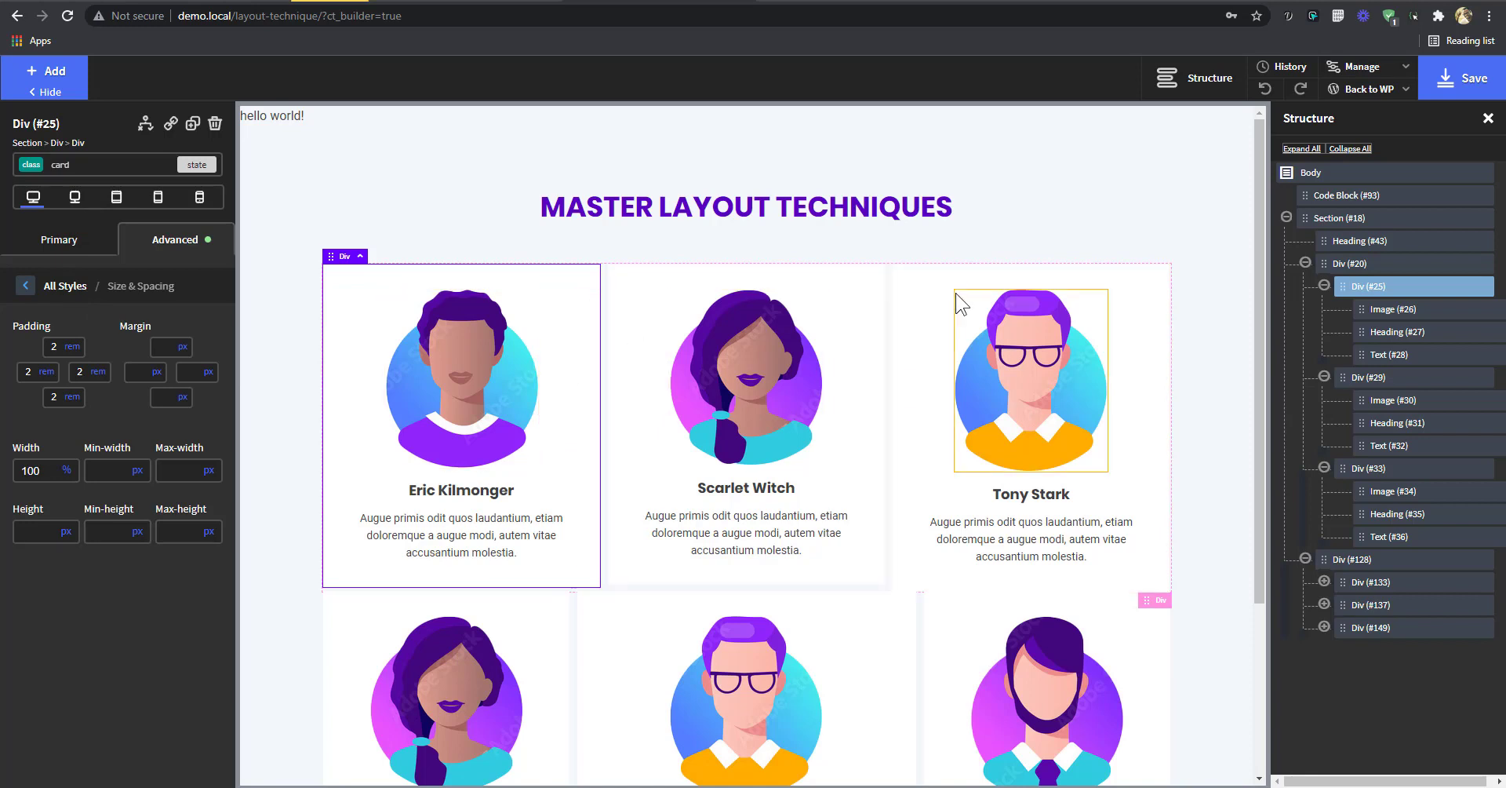
- Set the width of the card class to 100% at the second-smallest responsive breakpoint, with the first-row card Div #25 selected
click(159, 200)
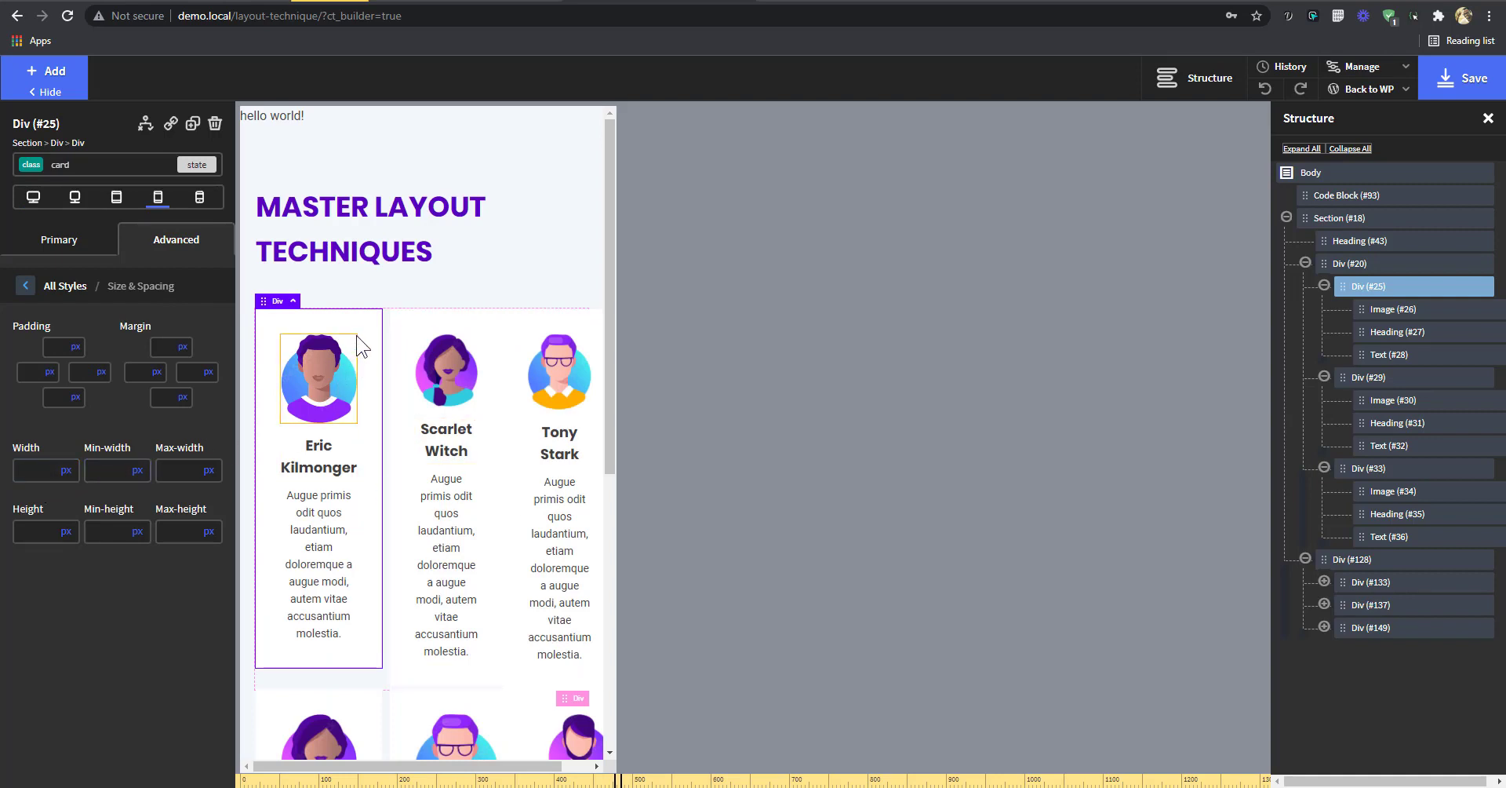
click(59, 240)
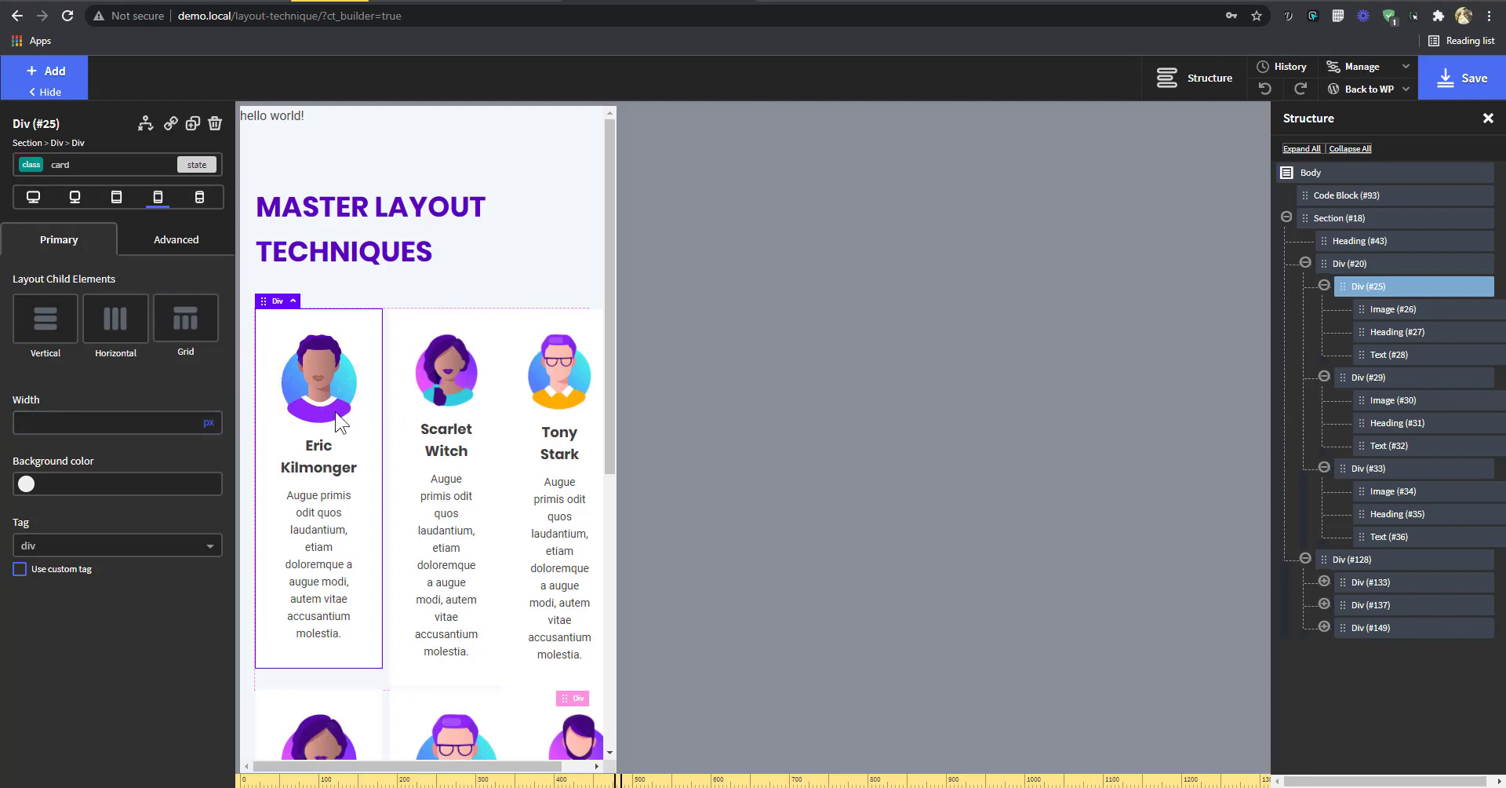
click(212, 418)
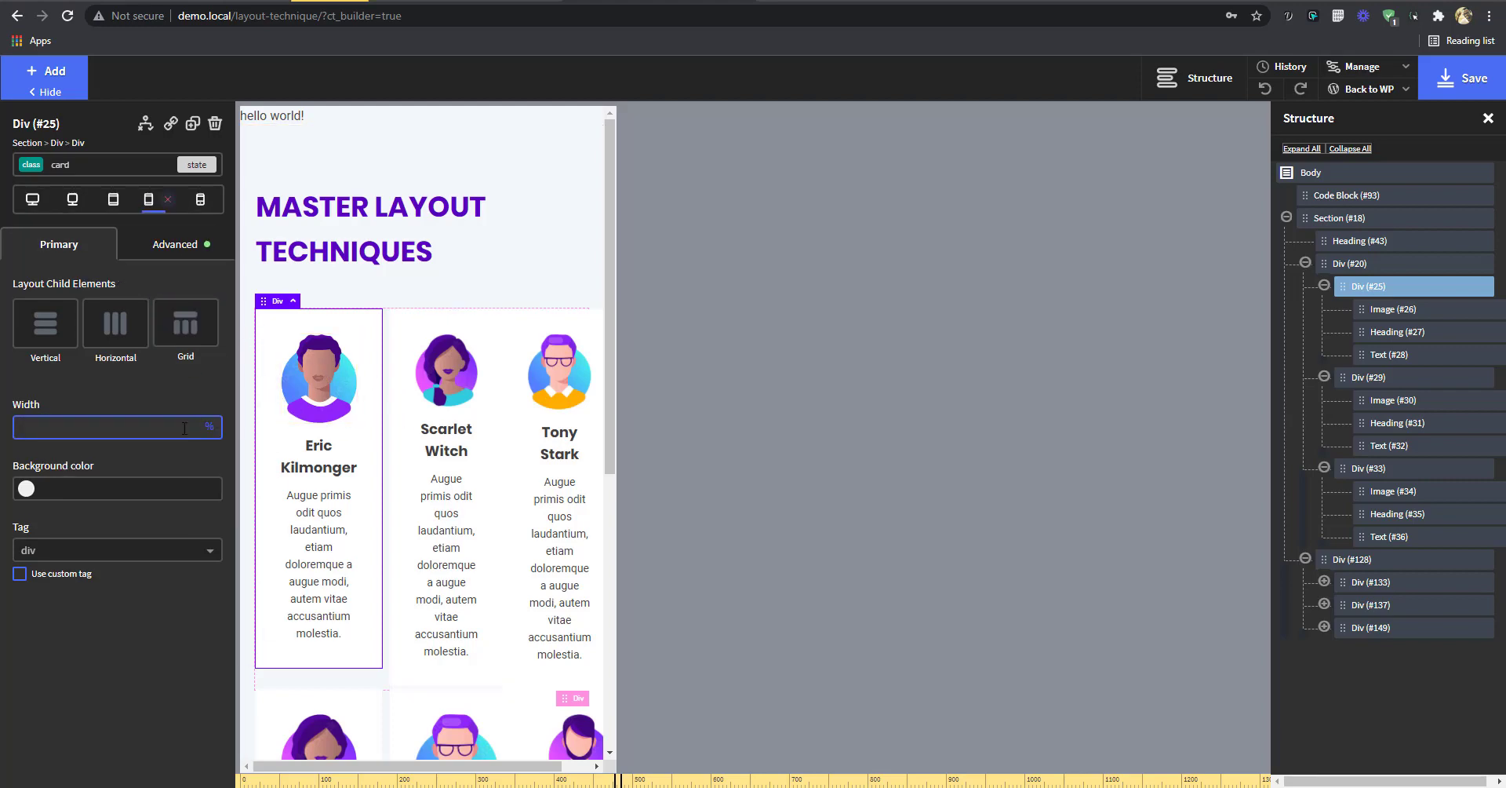
text(100)
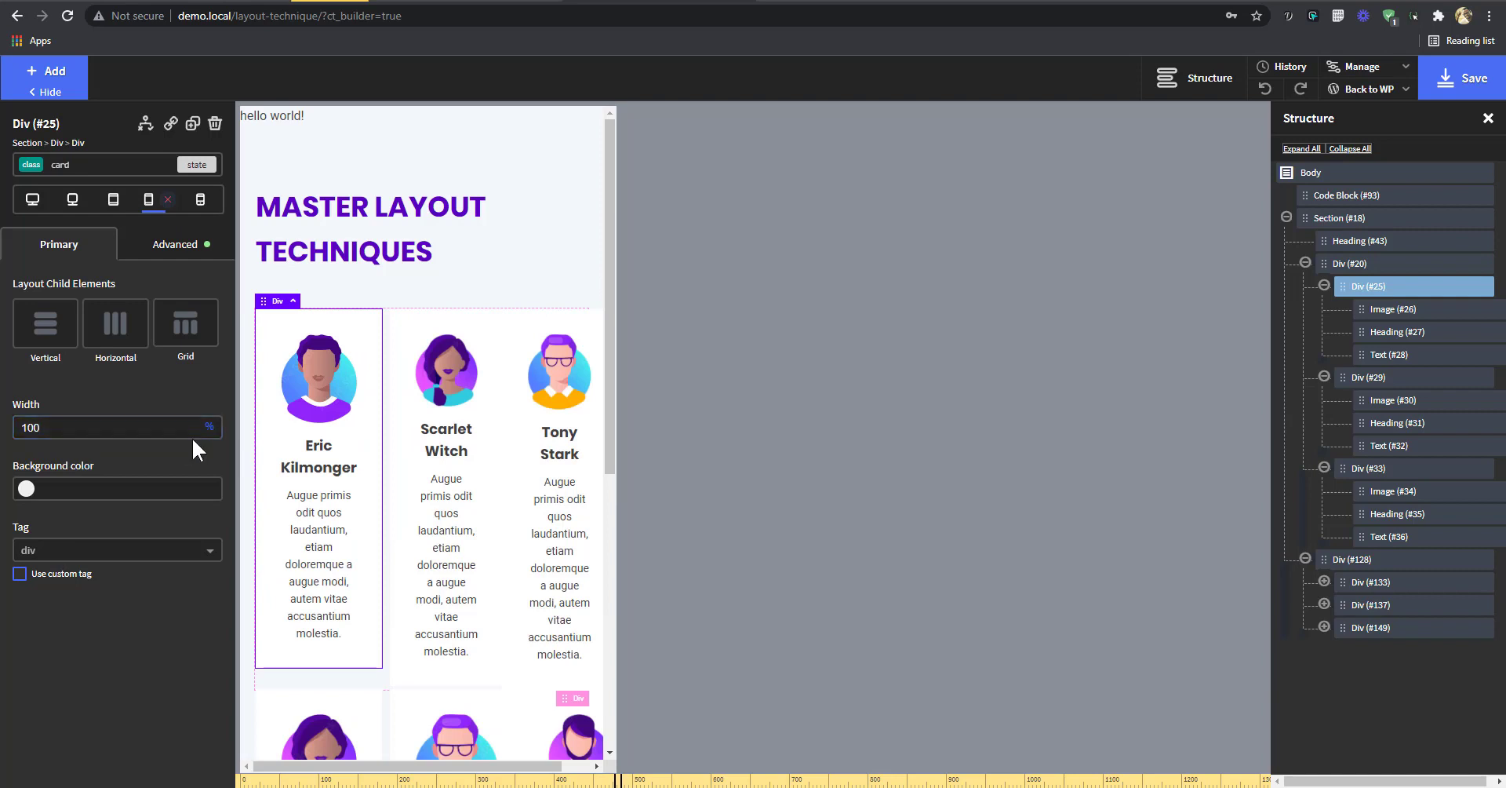
click(406, 336)
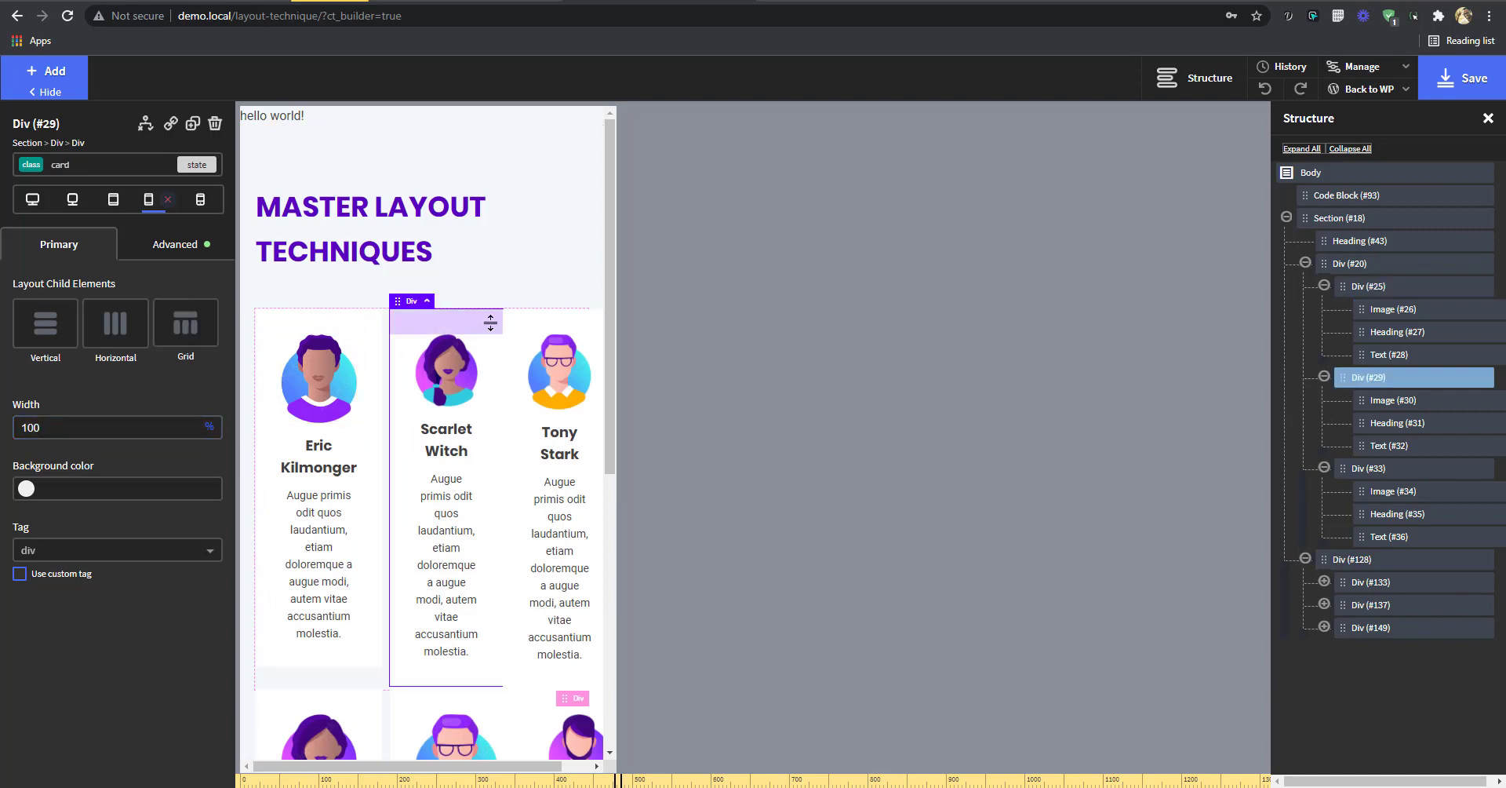
click(367, 333)
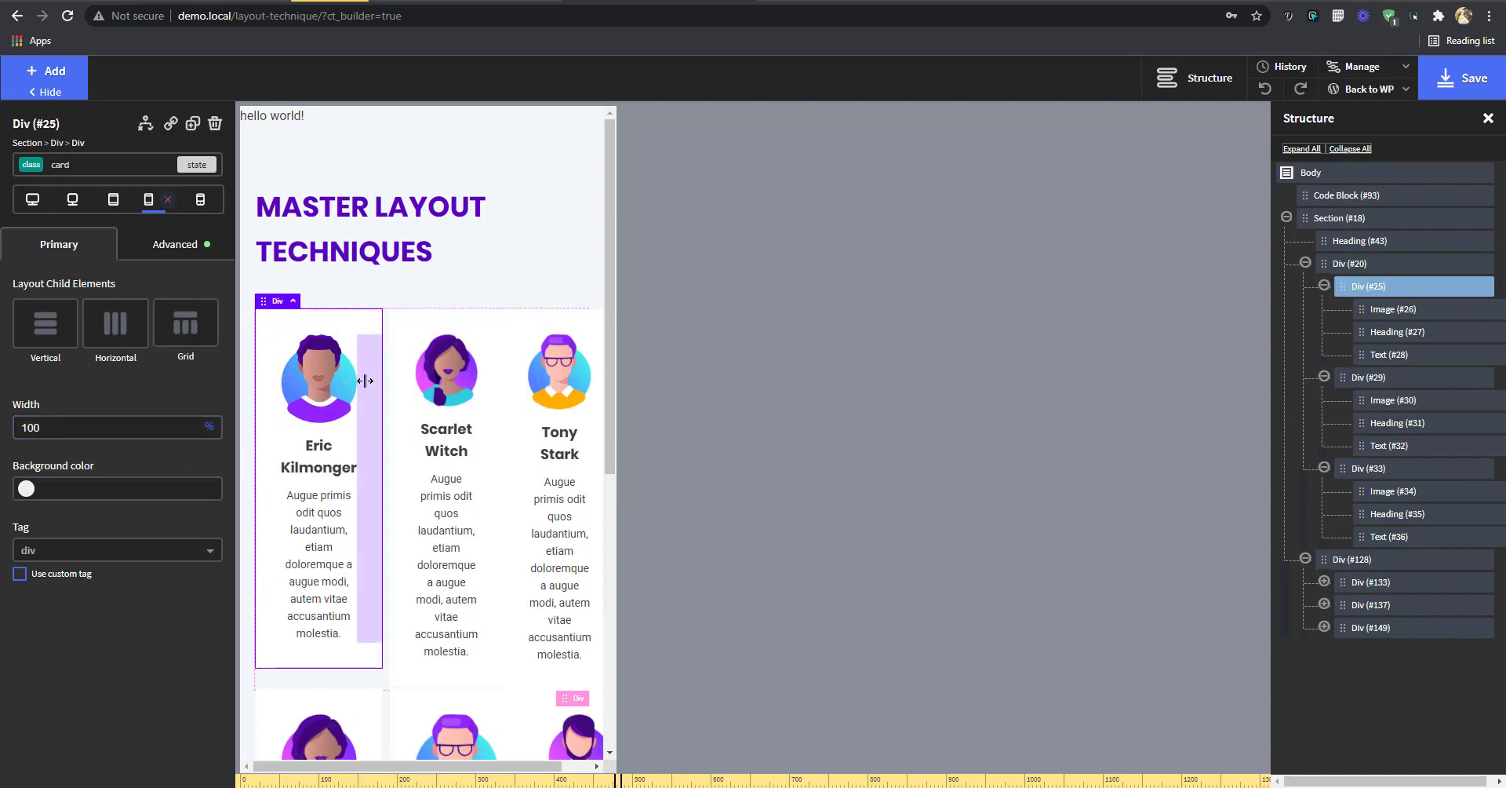
- Stack the child cards of Div #20 vertically at the second-smallest breakpoint
click(1355, 265)
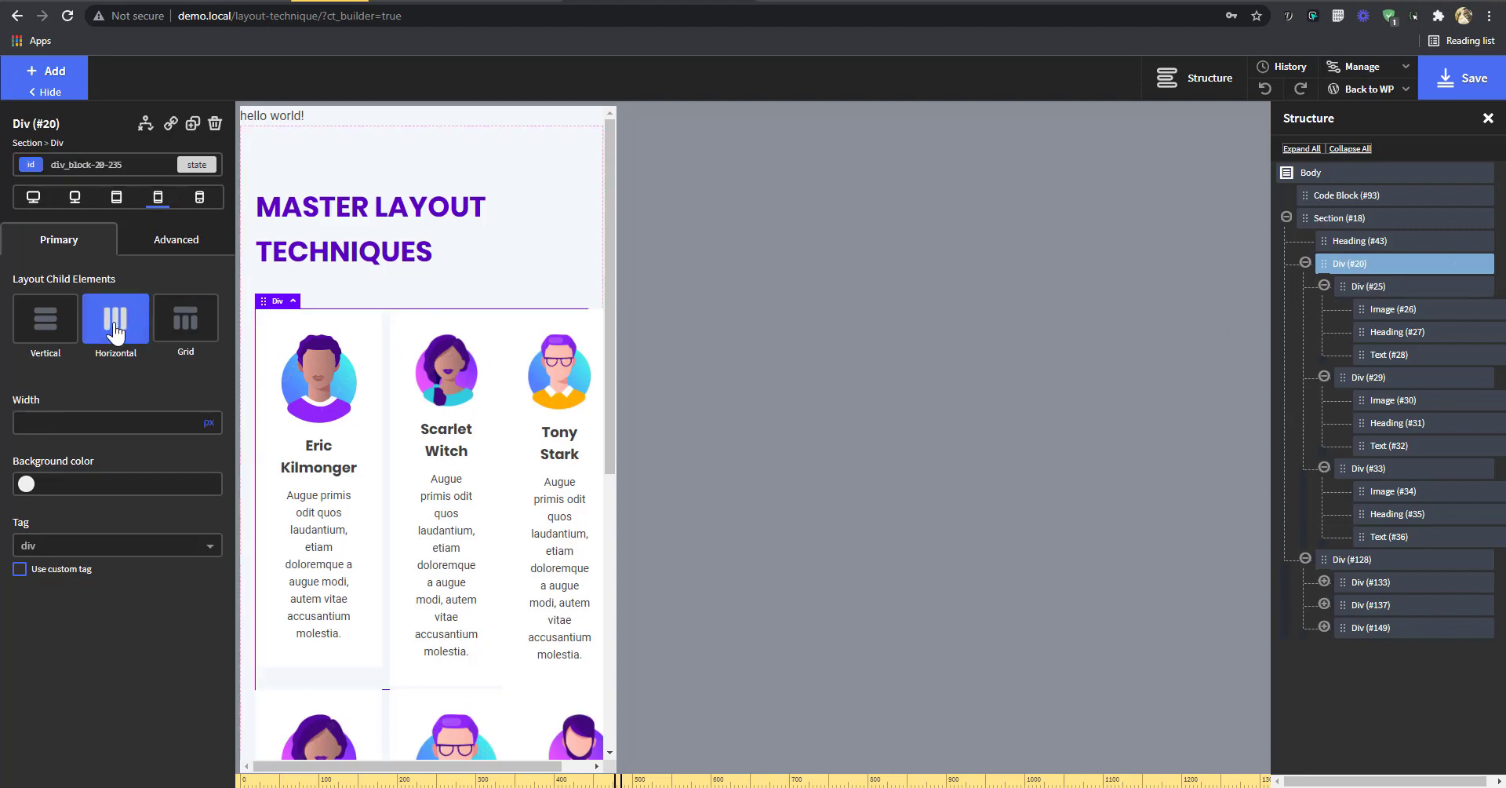
click(63, 330)
scroll(511, 497, down, 7)
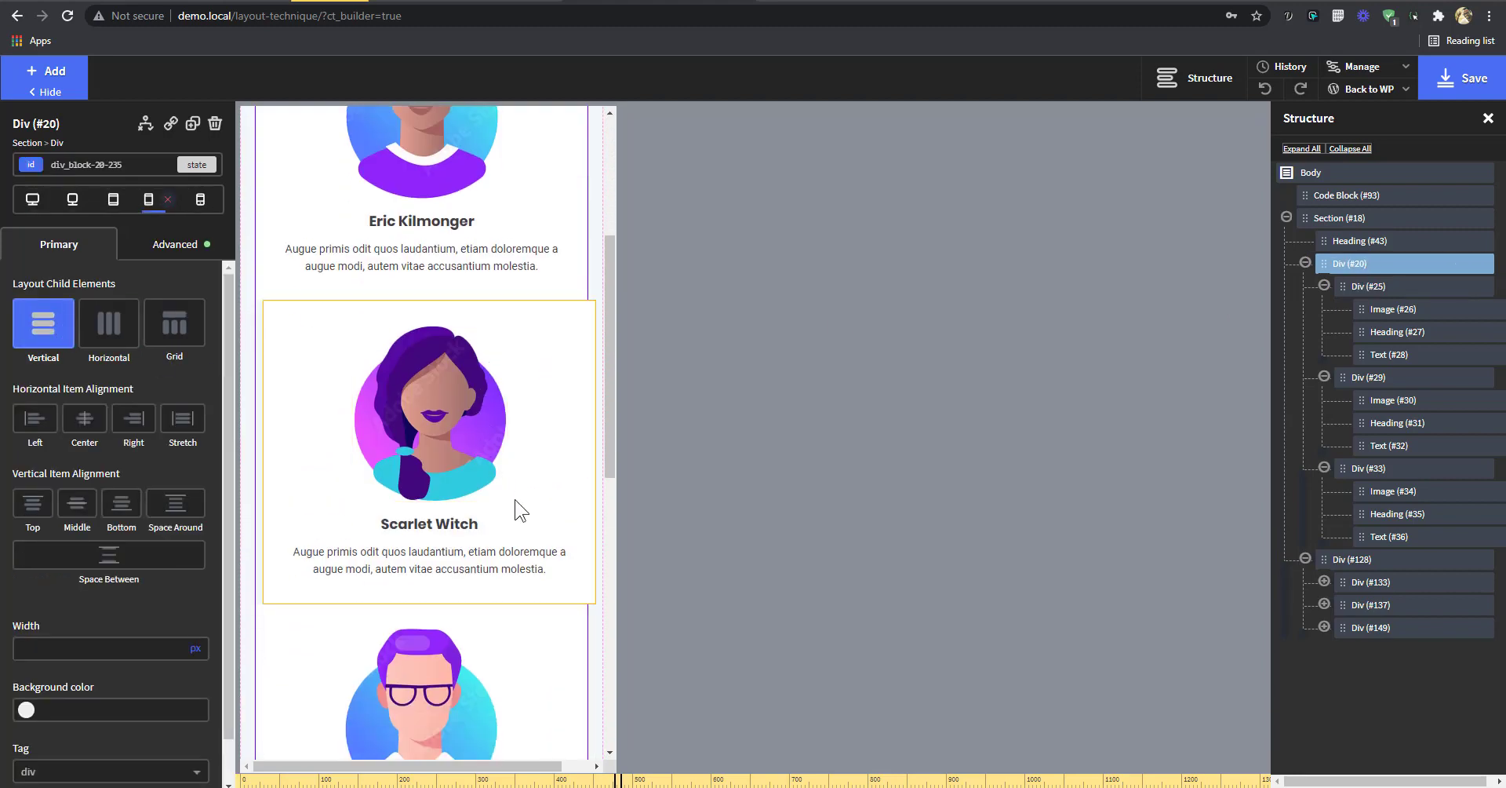
- Examine the edge alignment of the stacked first-row cards at the second-smallest breakpoint, and return to the desktop breakpoint
scroll(514, 589, up, 3)
scroll(511, 588, up, 3)
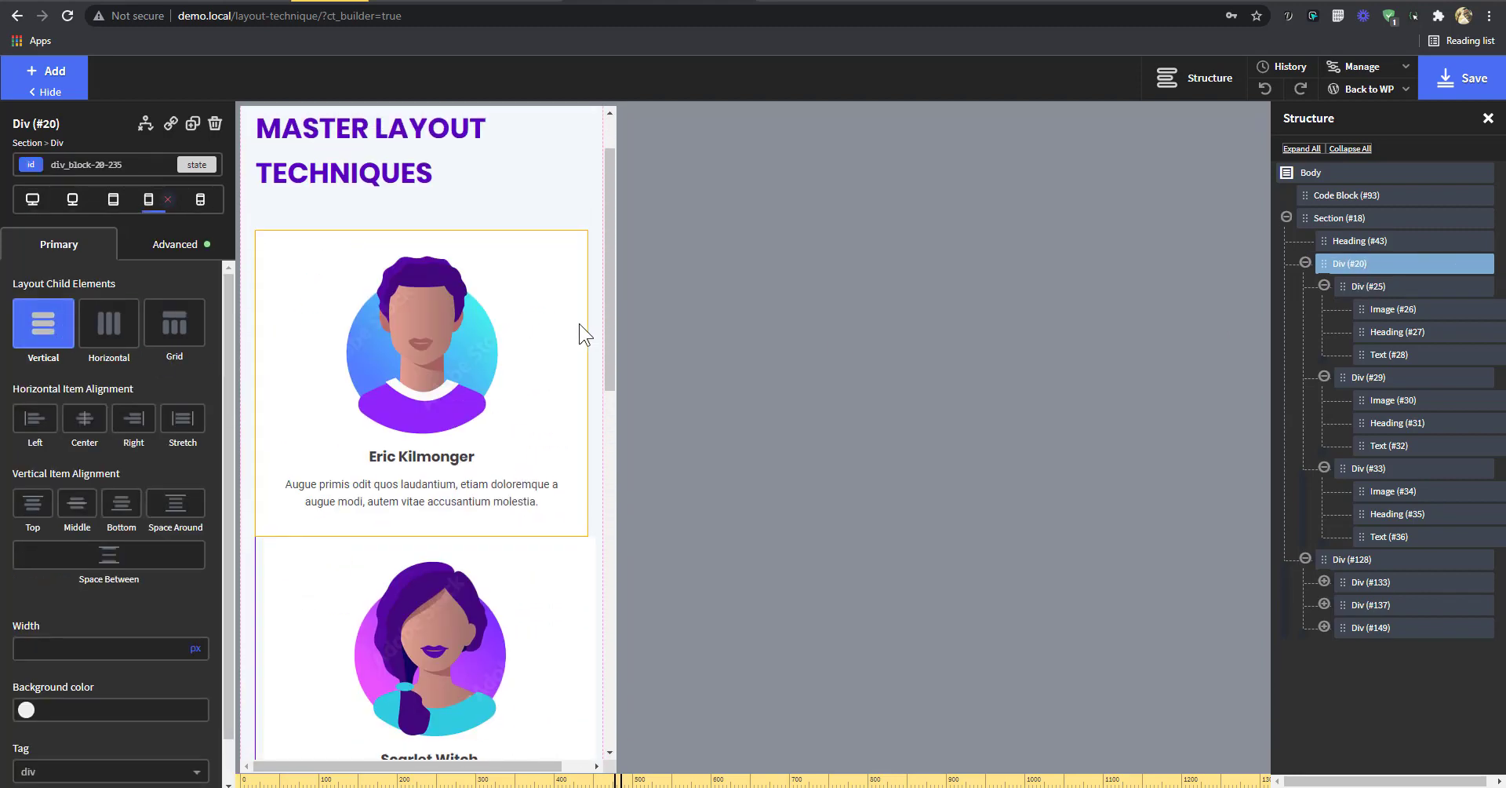
scroll(530, 499, down, 5)
scroll(561, 561, up, 2)
scroll(371, 455, up, 3)
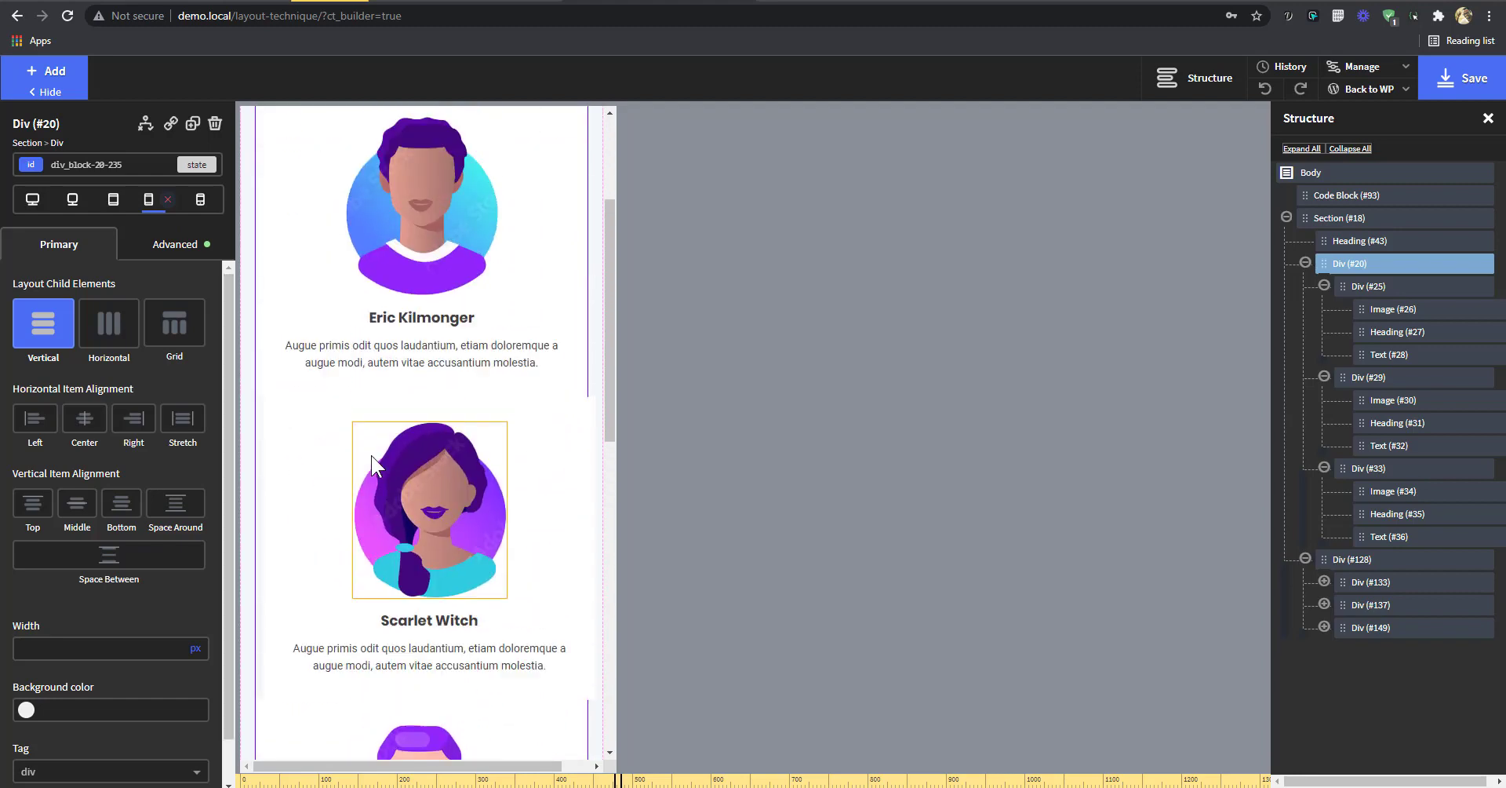
scroll(532, 444, down, 5)
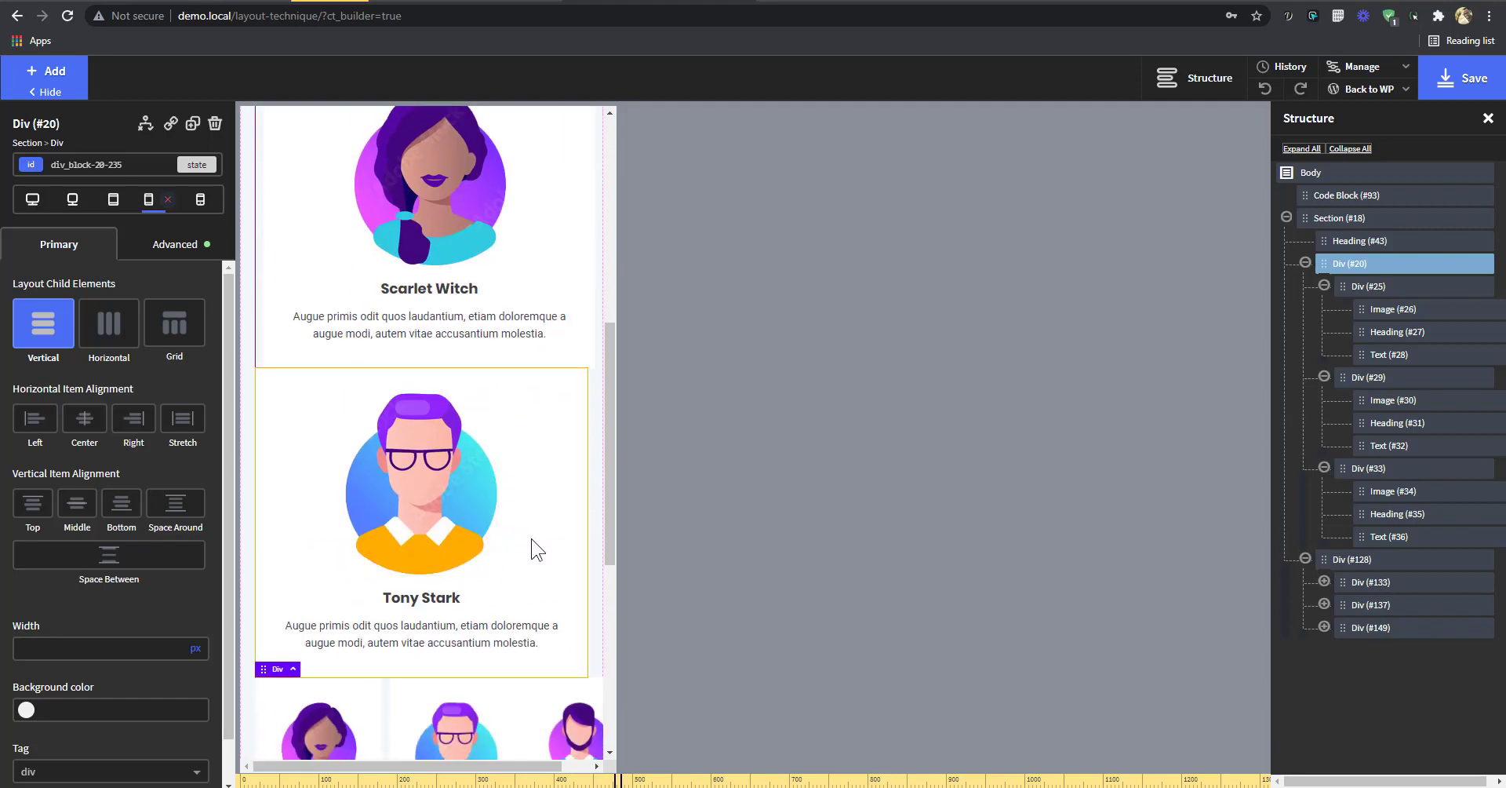
scroll(536, 549, up, 1)
click(632, 453)
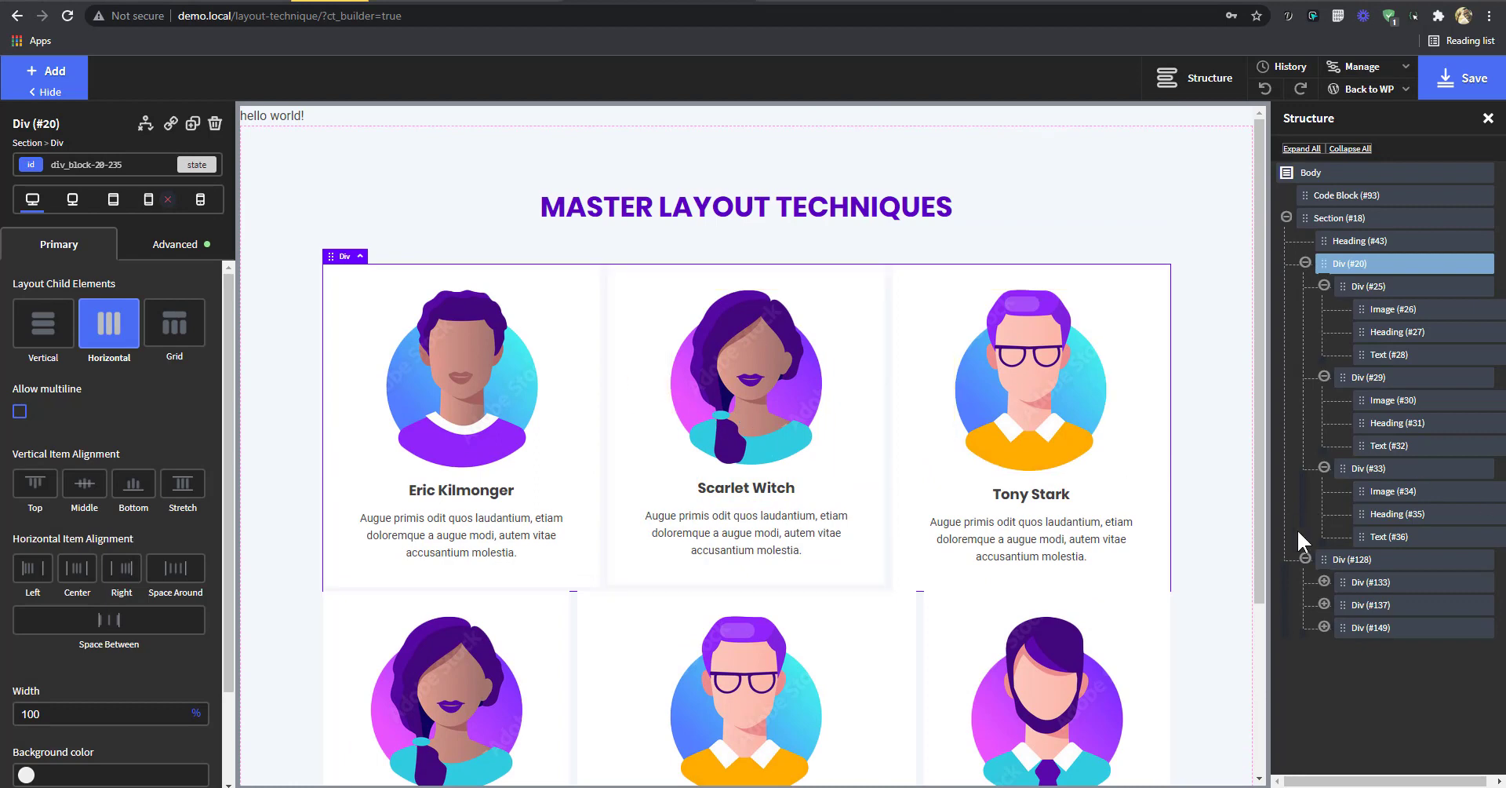
- Delete the second card row, Div #128
click(1306, 559)
click(1374, 562)
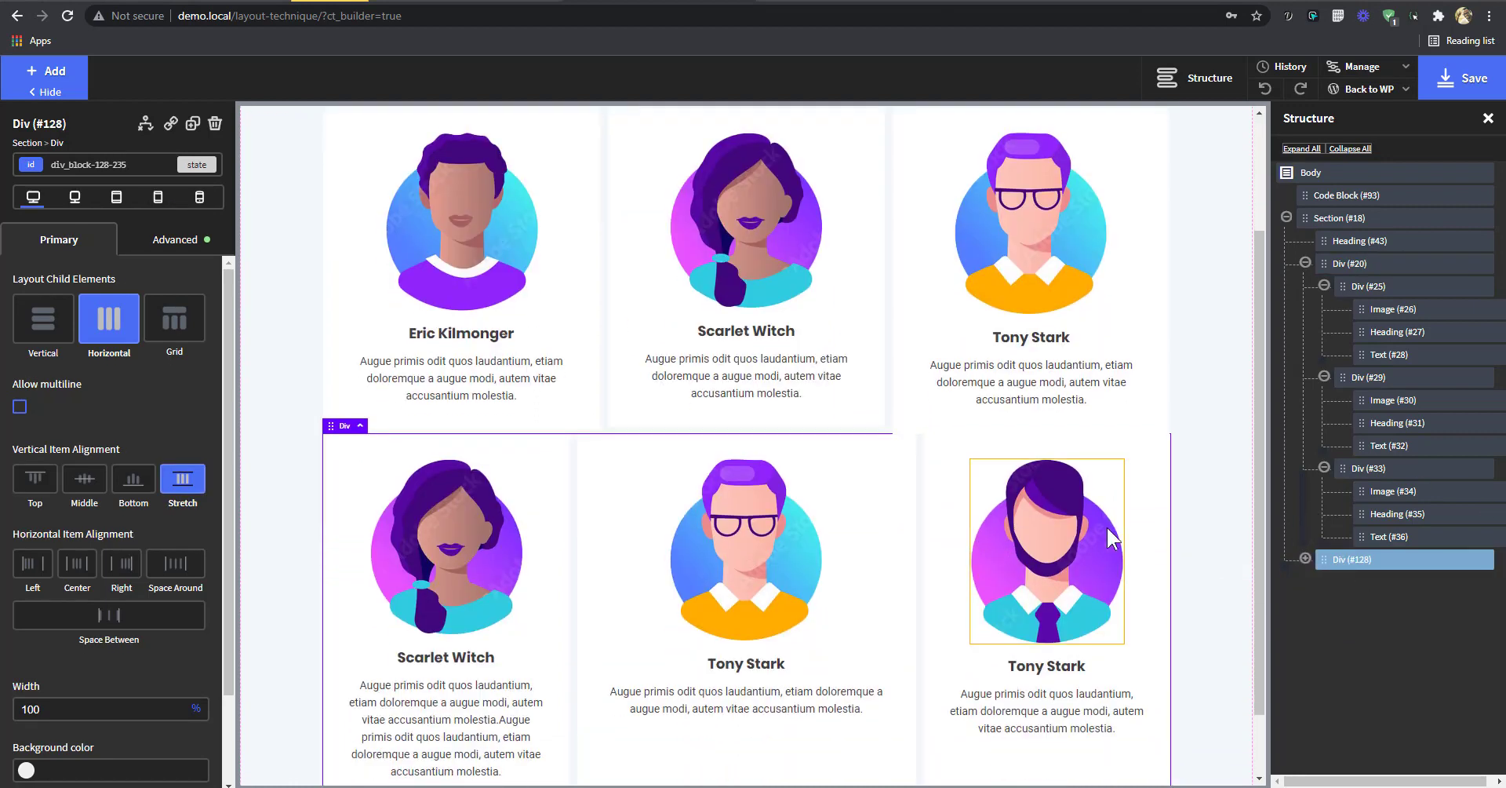
click(1482, 558)
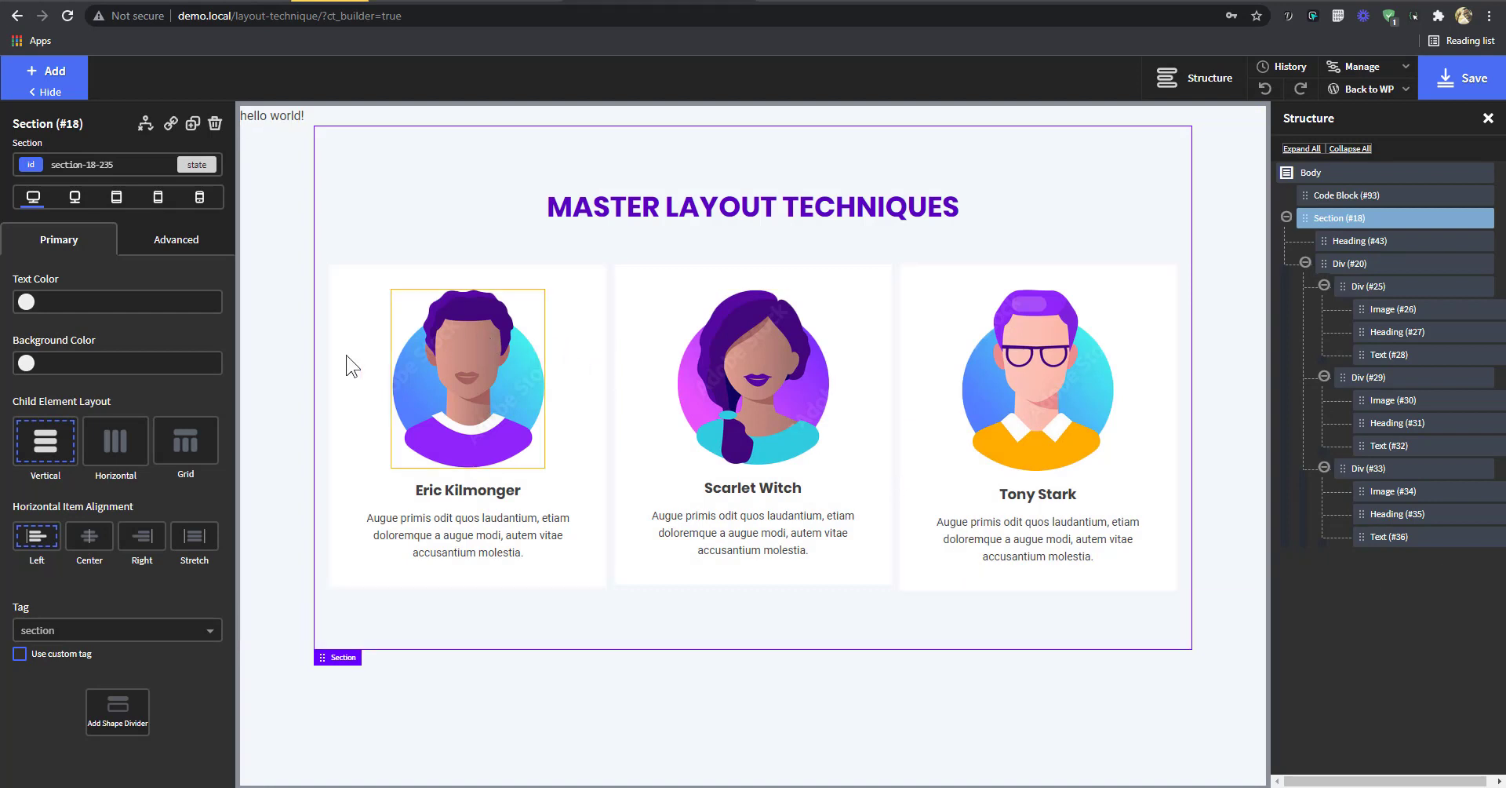
- Compare the left spacing of the second and third cards on desktop with their stacked alignment at the second-smallest breakpoint
click(617, 347)
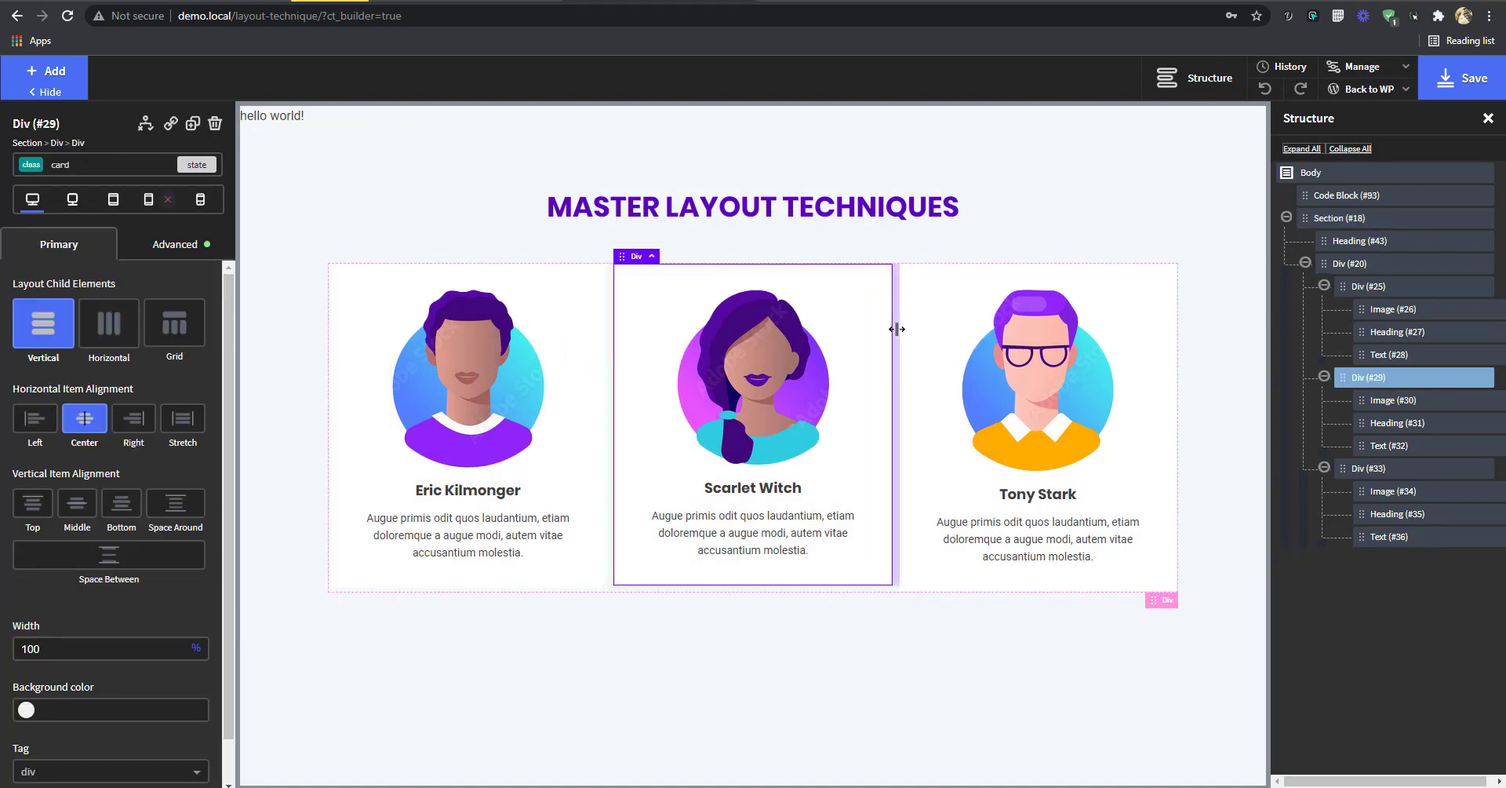
click(951, 320)
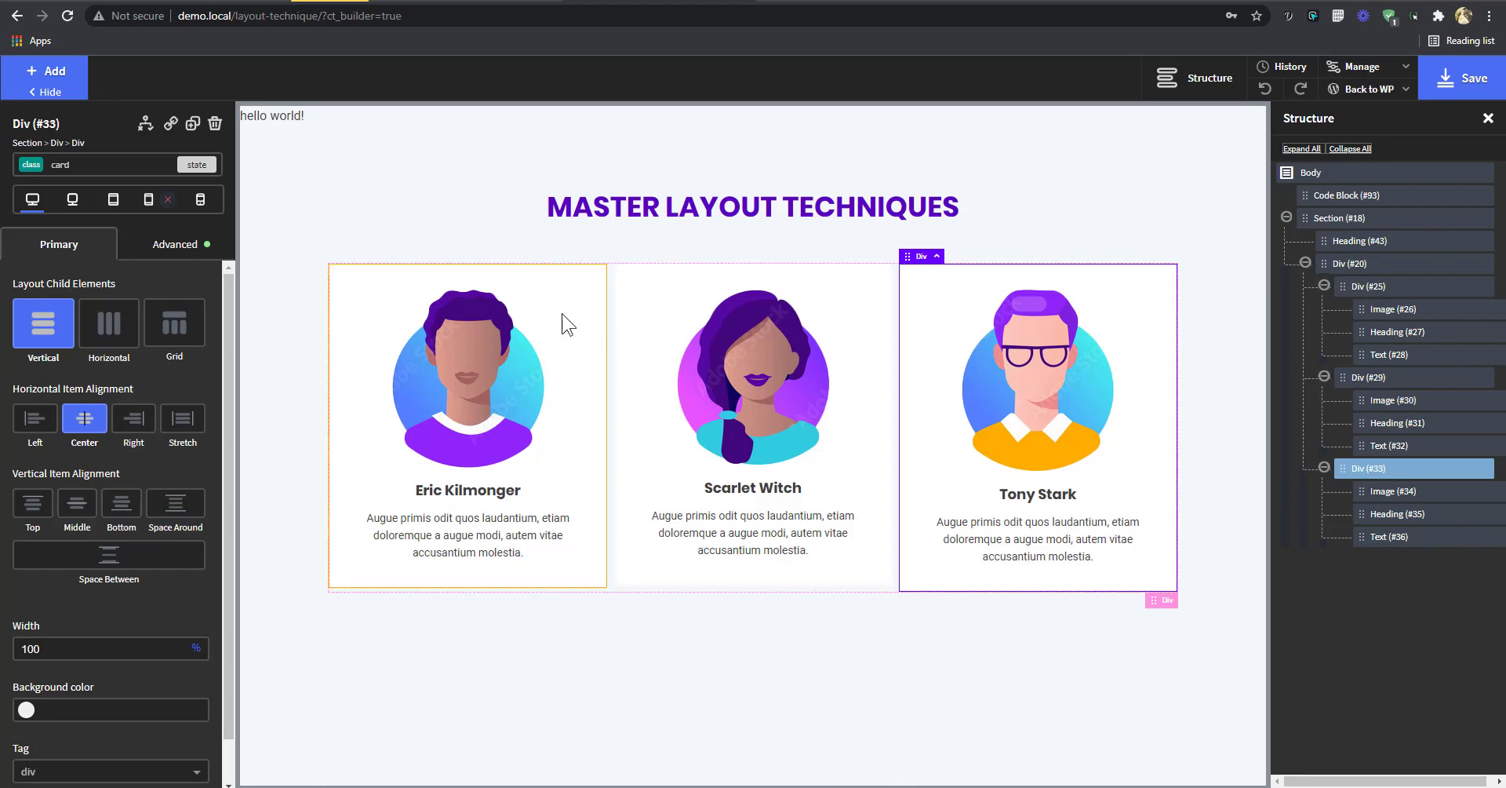
click(146, 199)
scroll(565, 437, down, 2)
scroll(565, 448, up, 2)
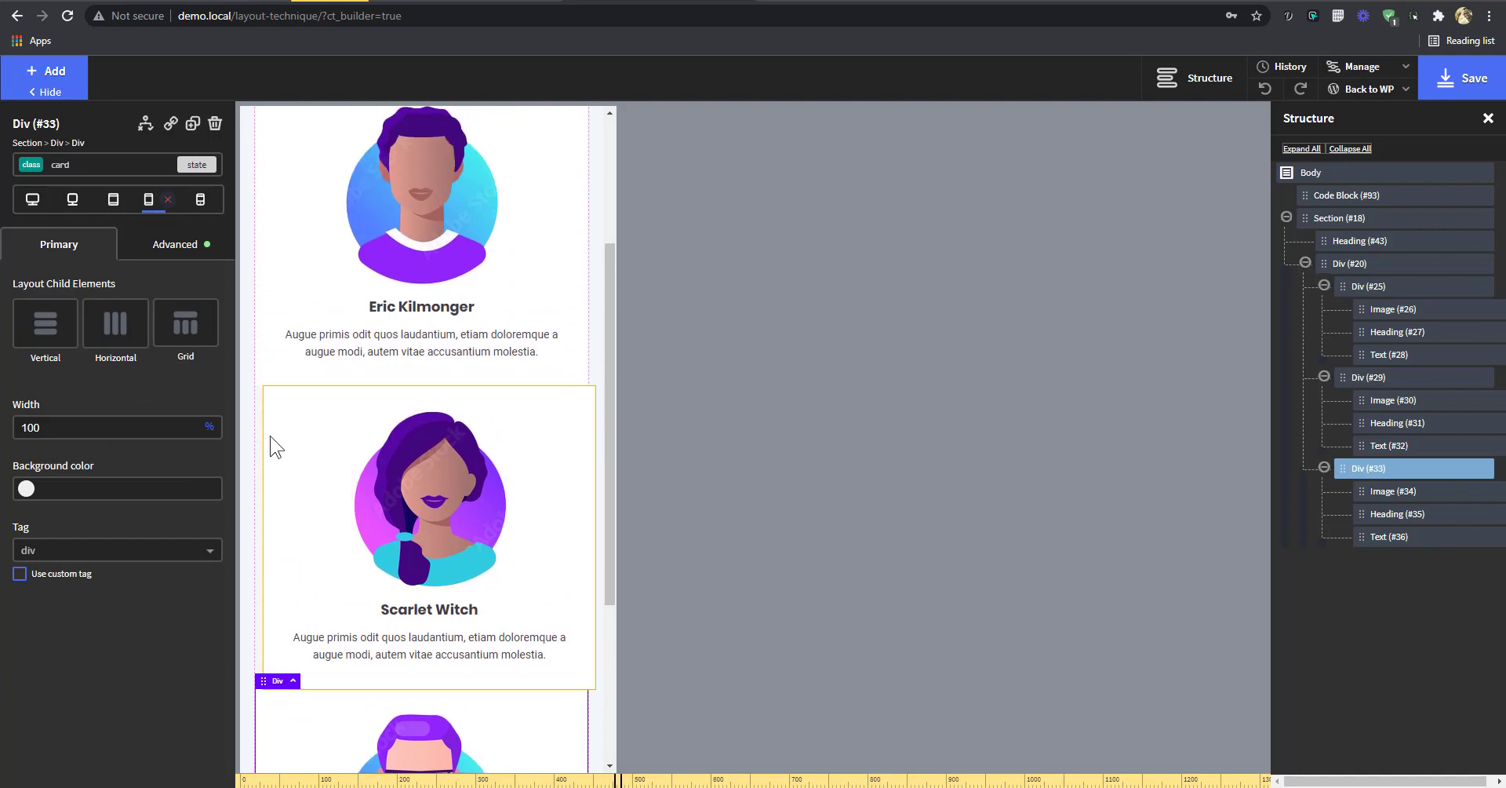
scroll(433, 475, down, 2)
scroll(321, 509, down, 2)
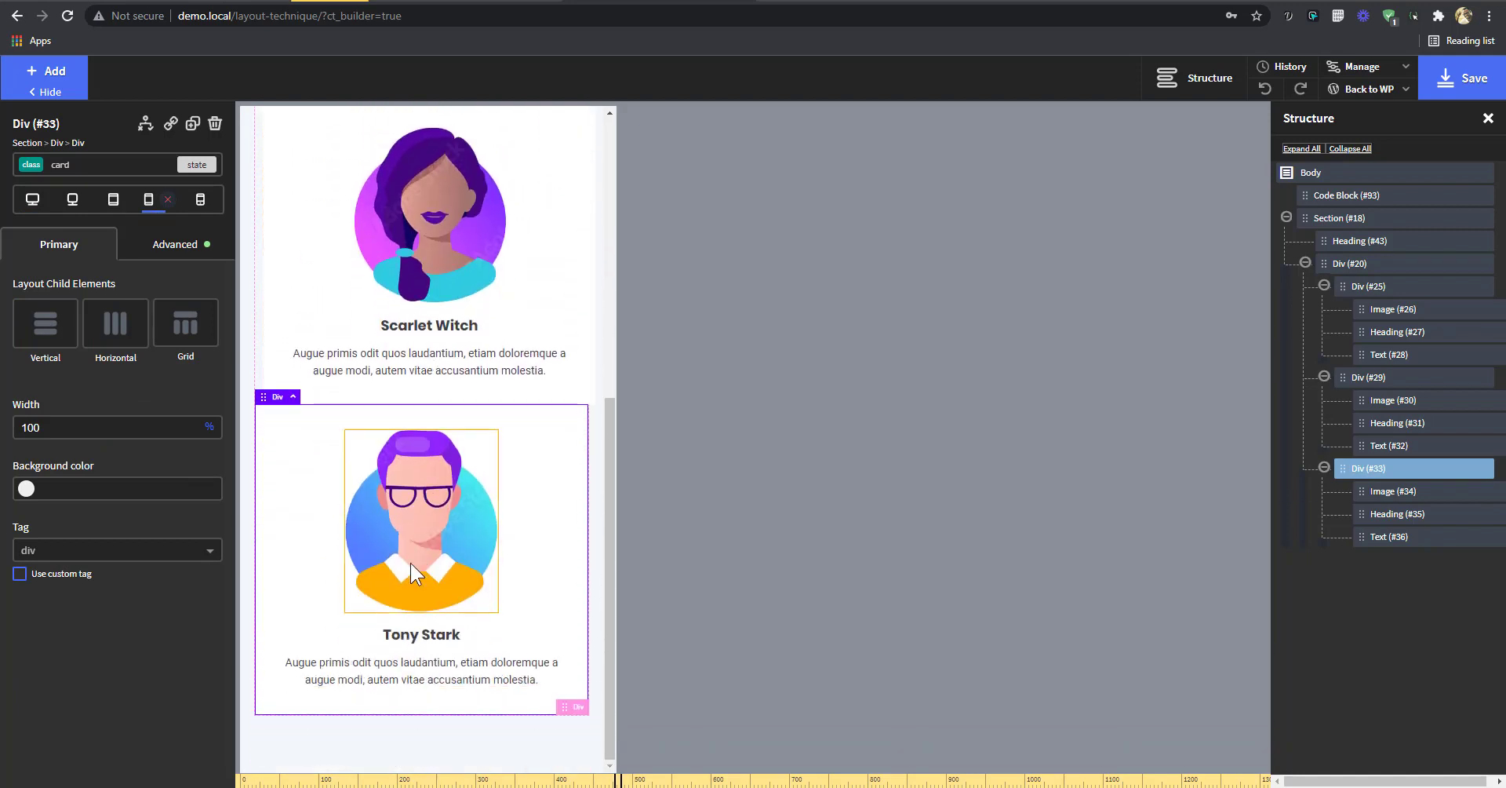
scroll(335, 602, up, 4)
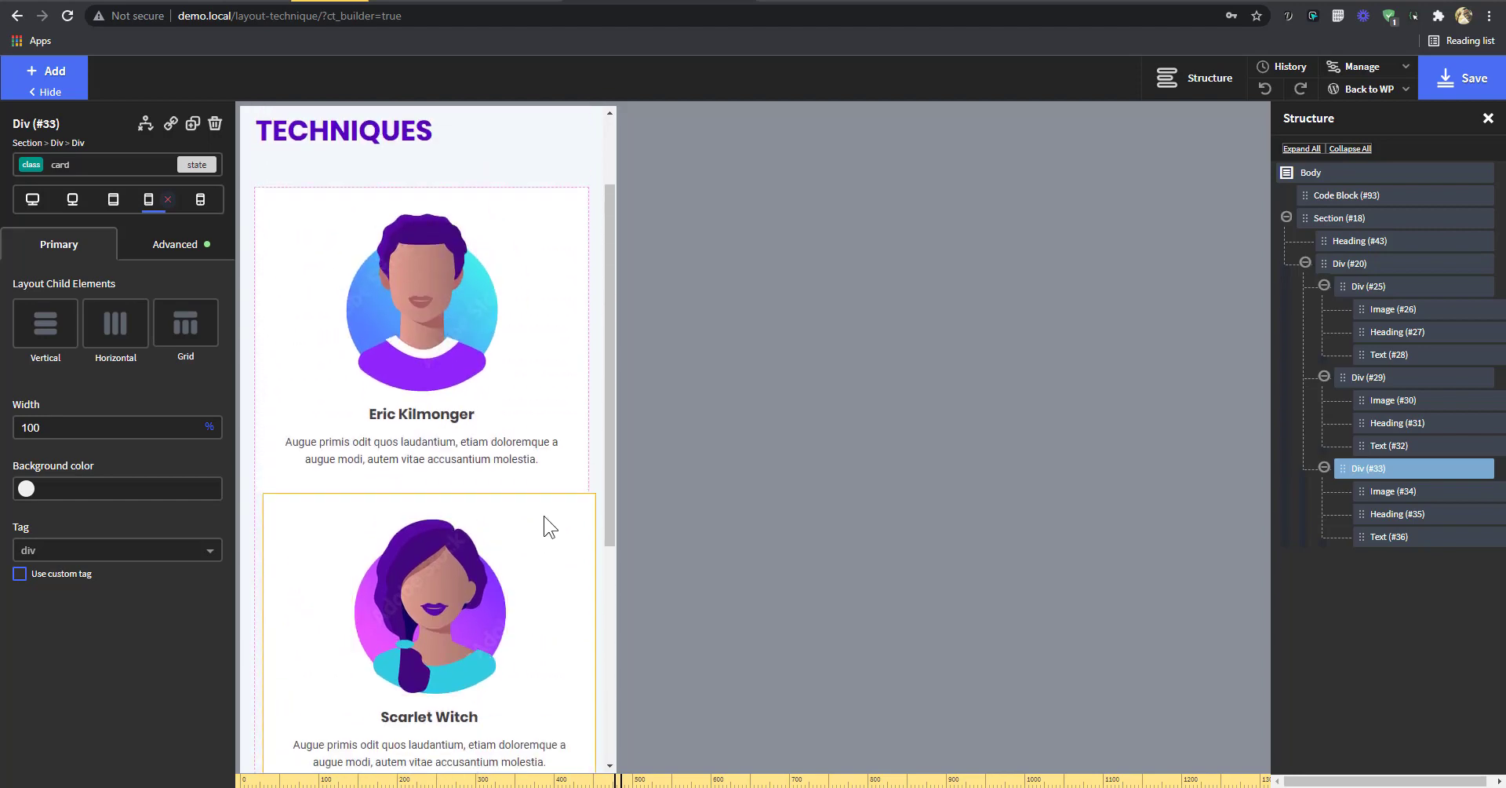
- Cut the .card-parent > * + * {margin-left:10px} rule from Code Block #93's CSS, check the stacked cards without it, and paste it back
click(1348, 201)
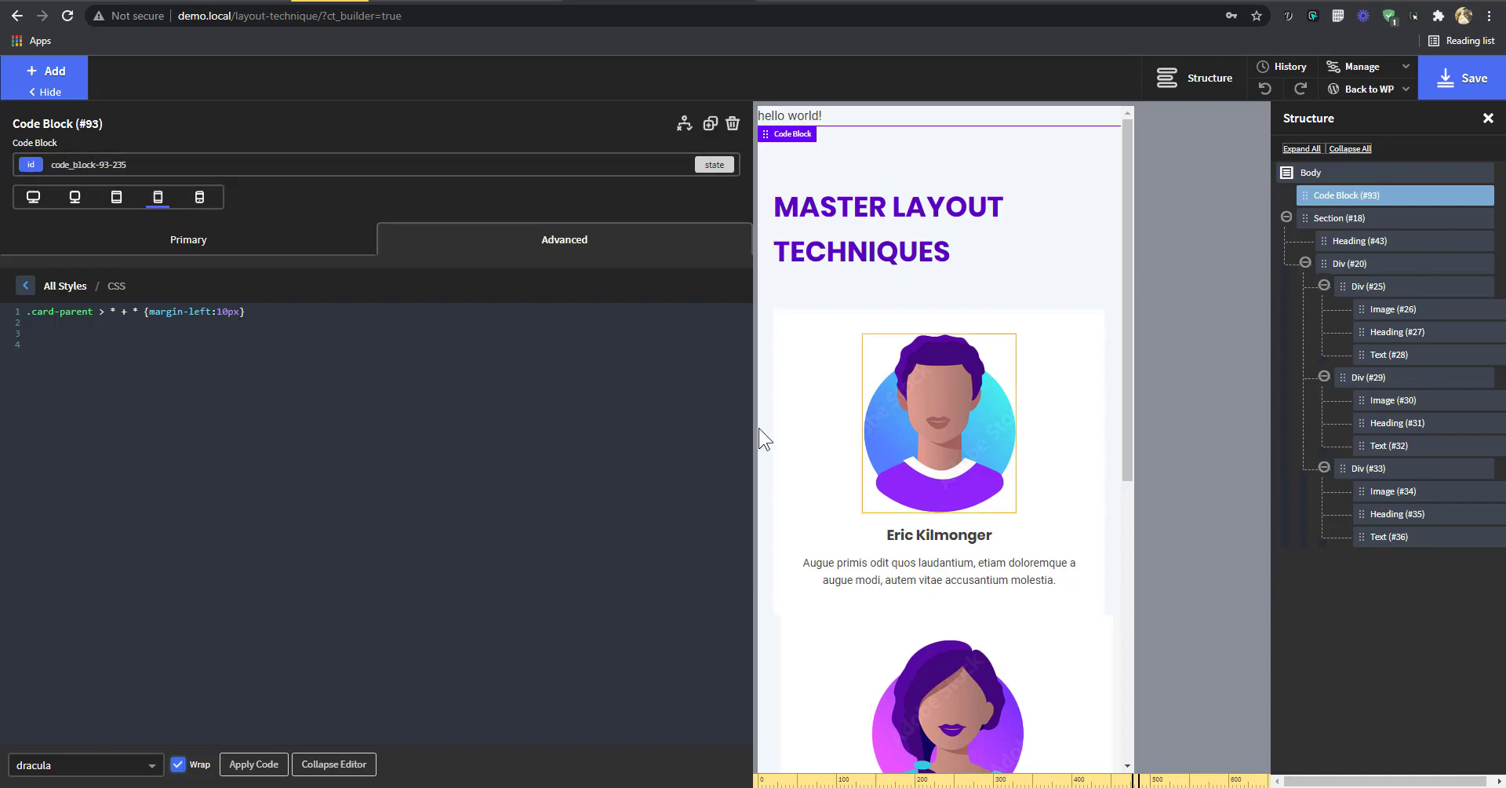
drag(256, 314, 22, 314)
key(ctrl+c)
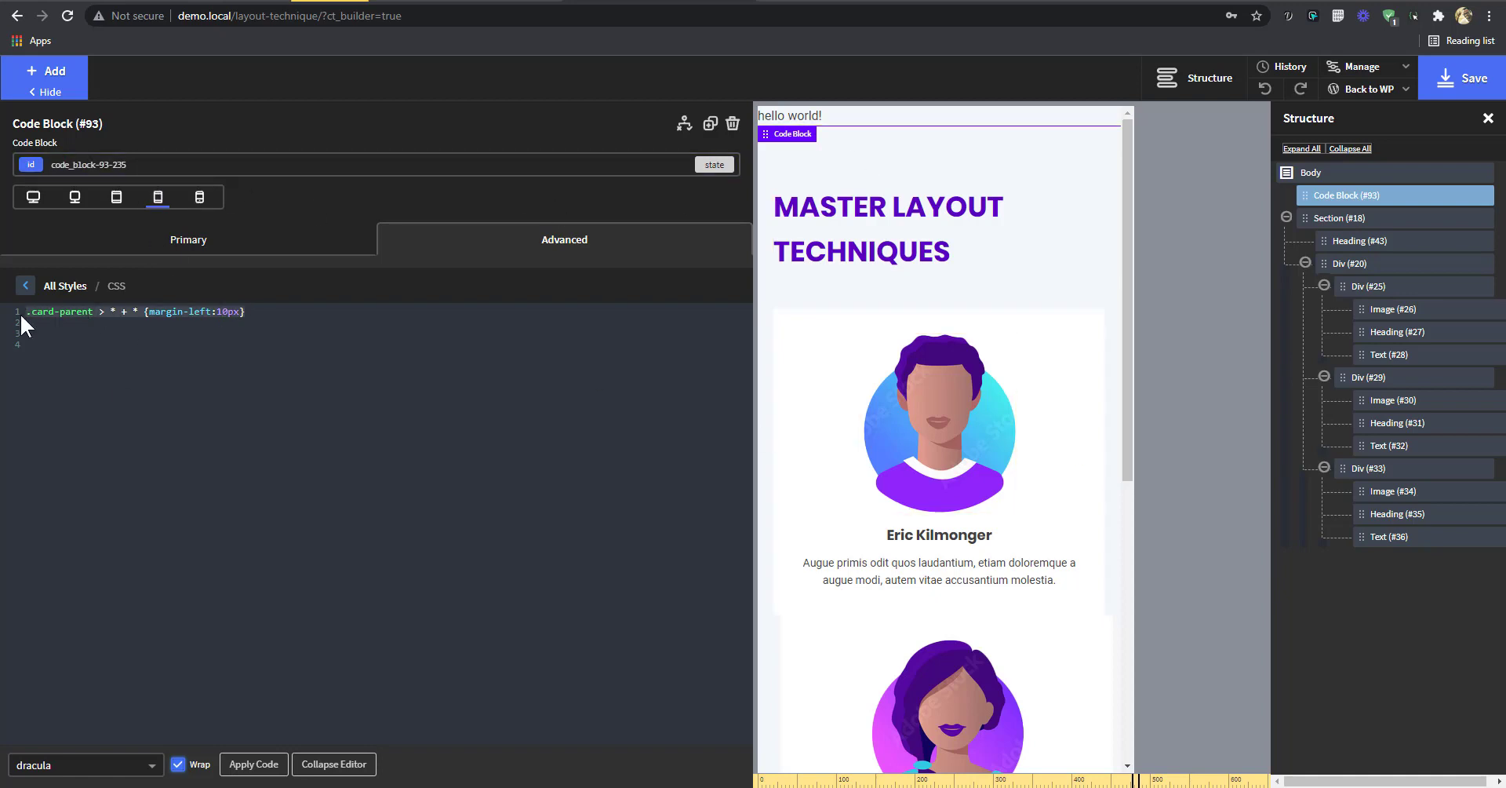
scroll(1020, 451, down, 3)
key(BackSpace)
scroll(1074, 643, down, 3)
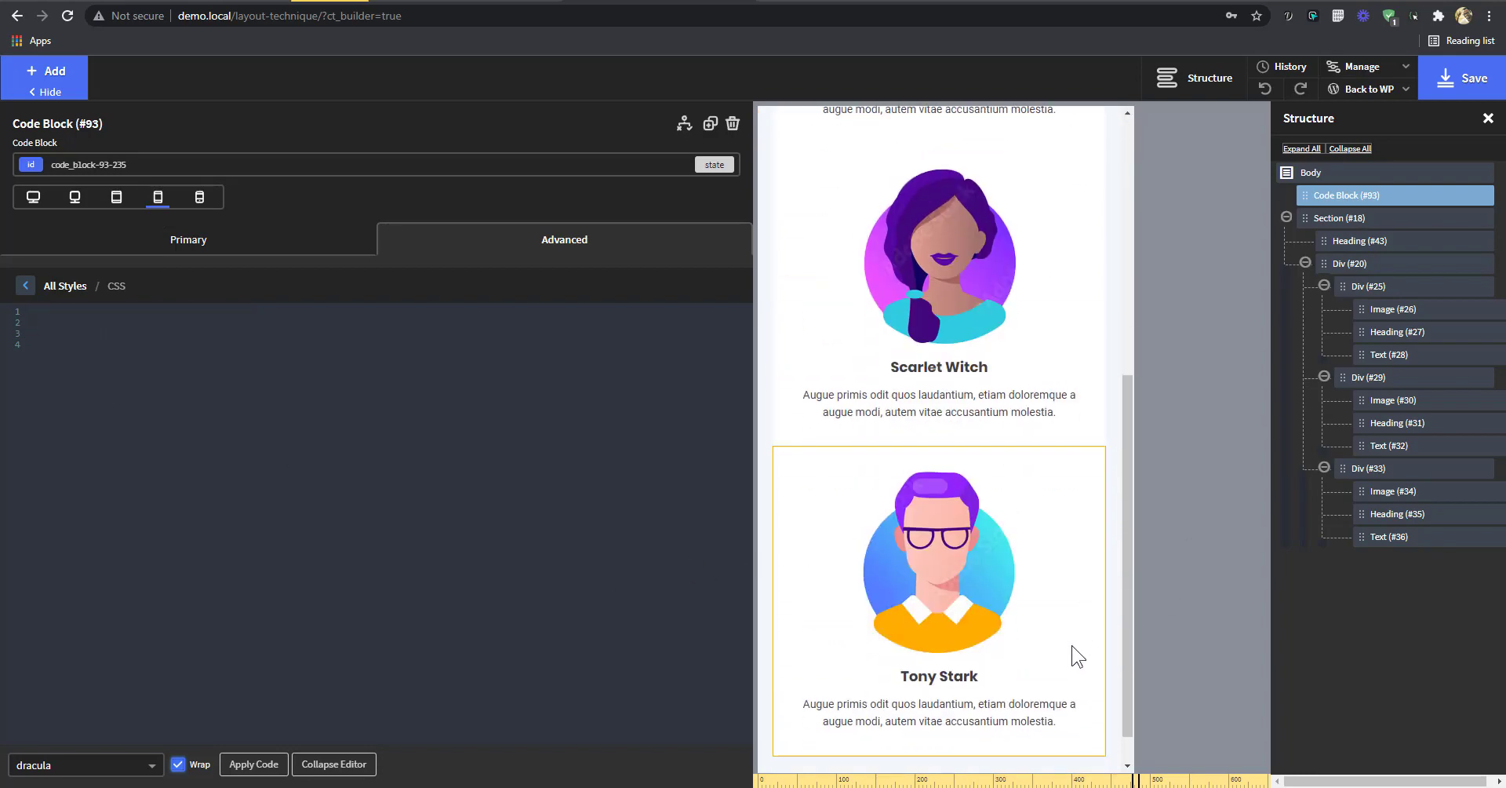
scroll(1095, 714, up, 3)
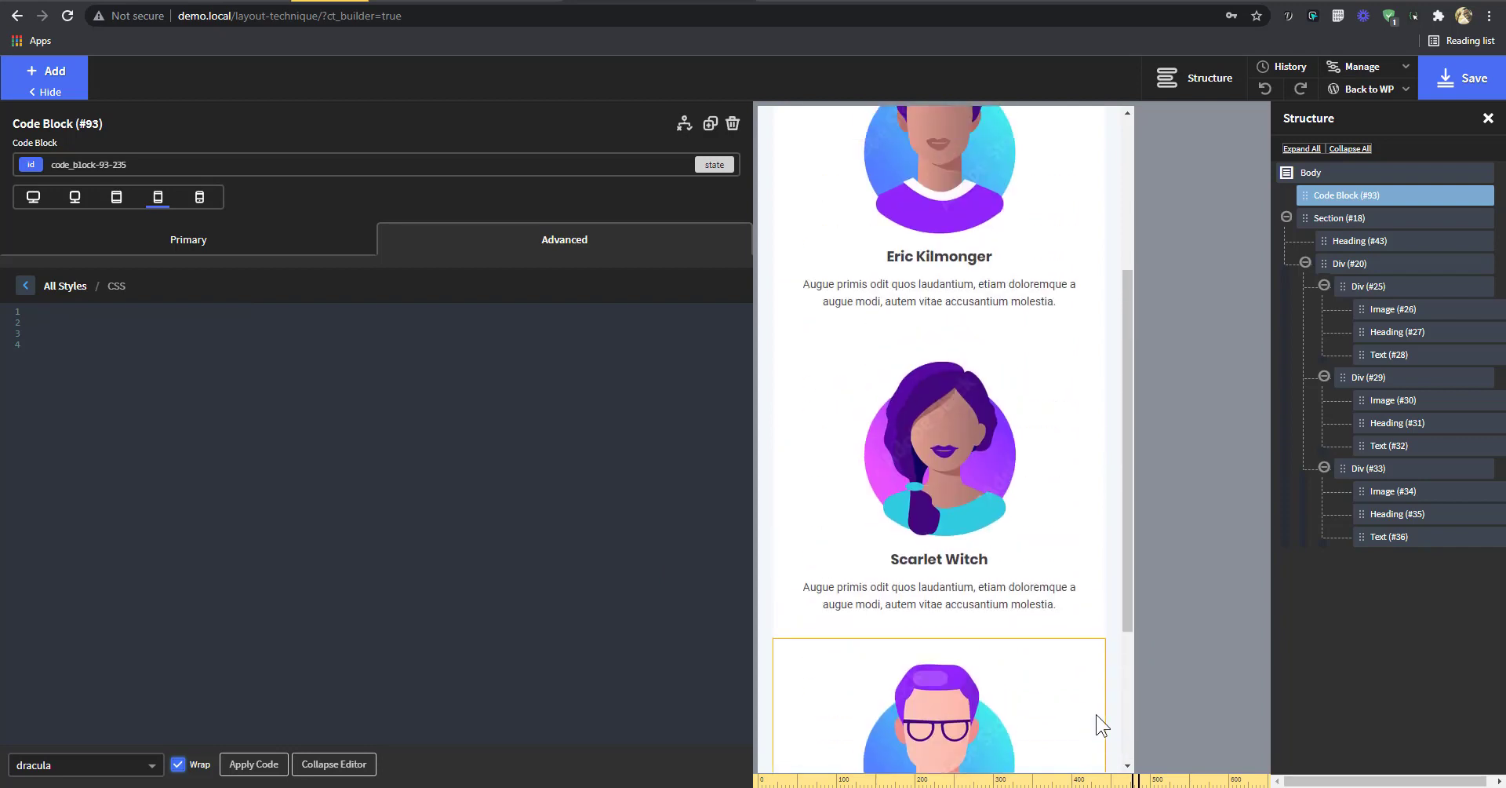
drag(1131, 273, 1126, 202)
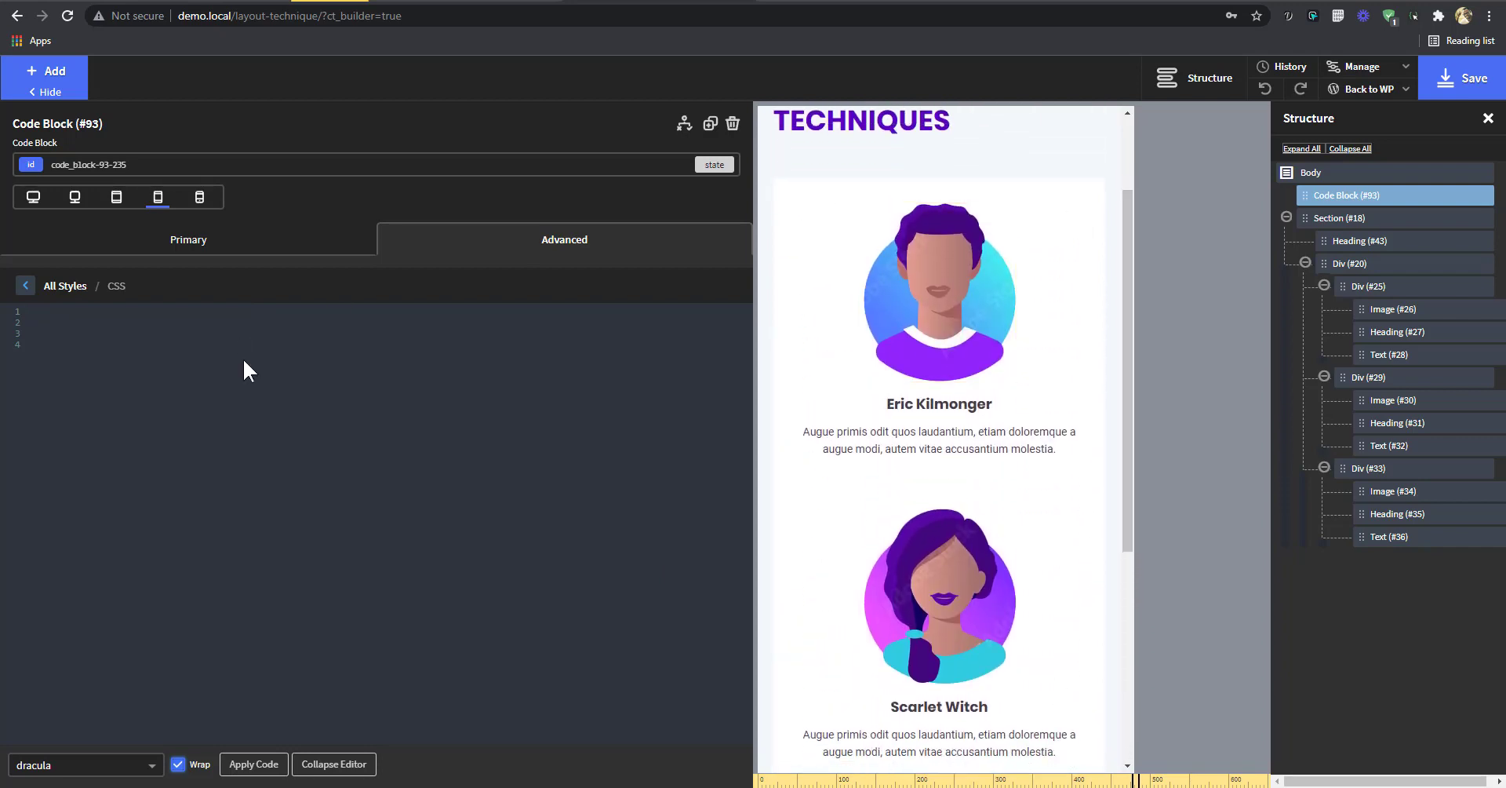
key(ctrl+v)
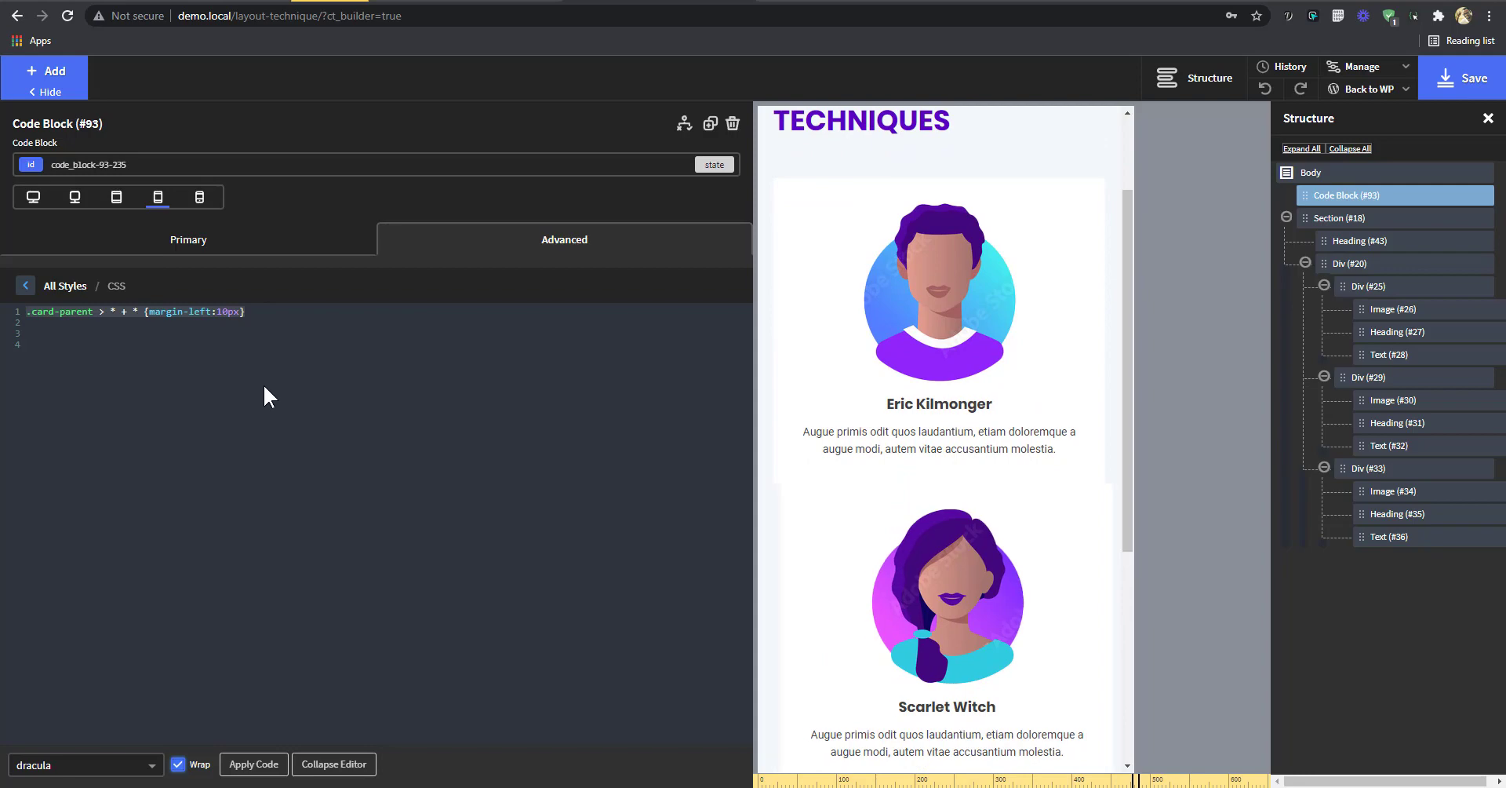
- Set the background color of Section #18 to #cedbdb at the second-smallest breakpoint
click(1357, 216)
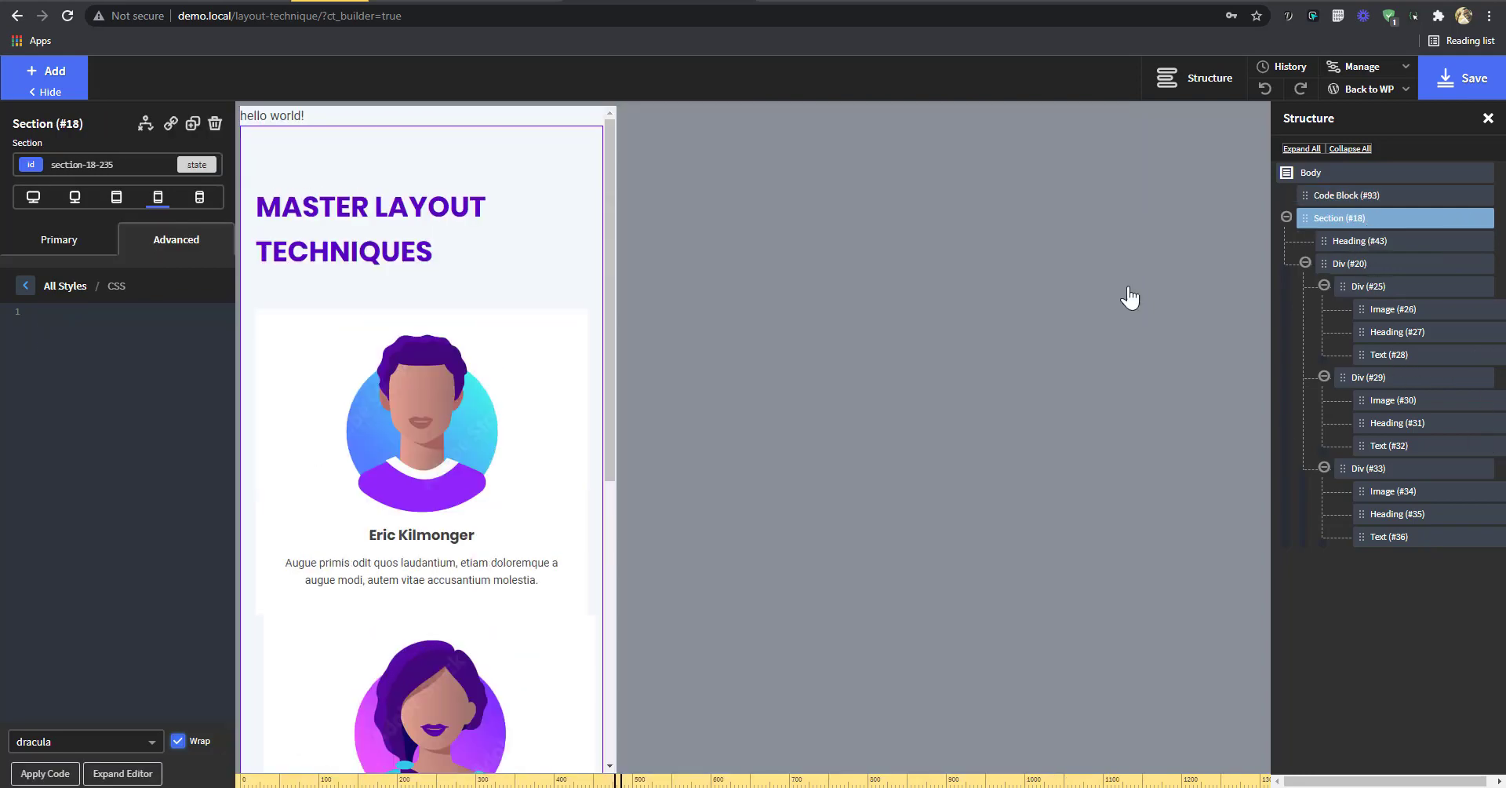
click(183, 252)
click(124, 294)
click(58, 348)
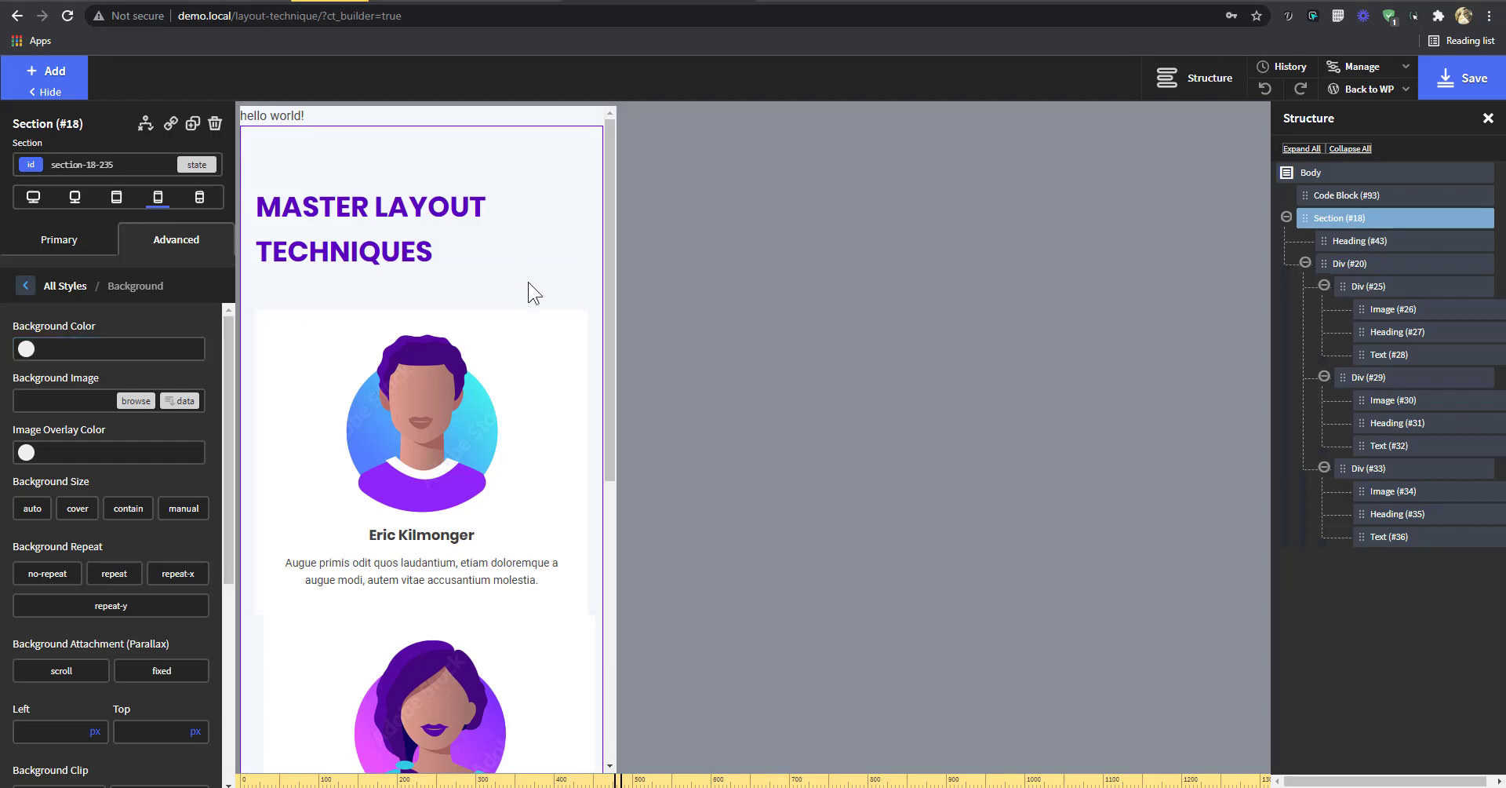
click(26, 350)
drag(26, 389, 29, 383)
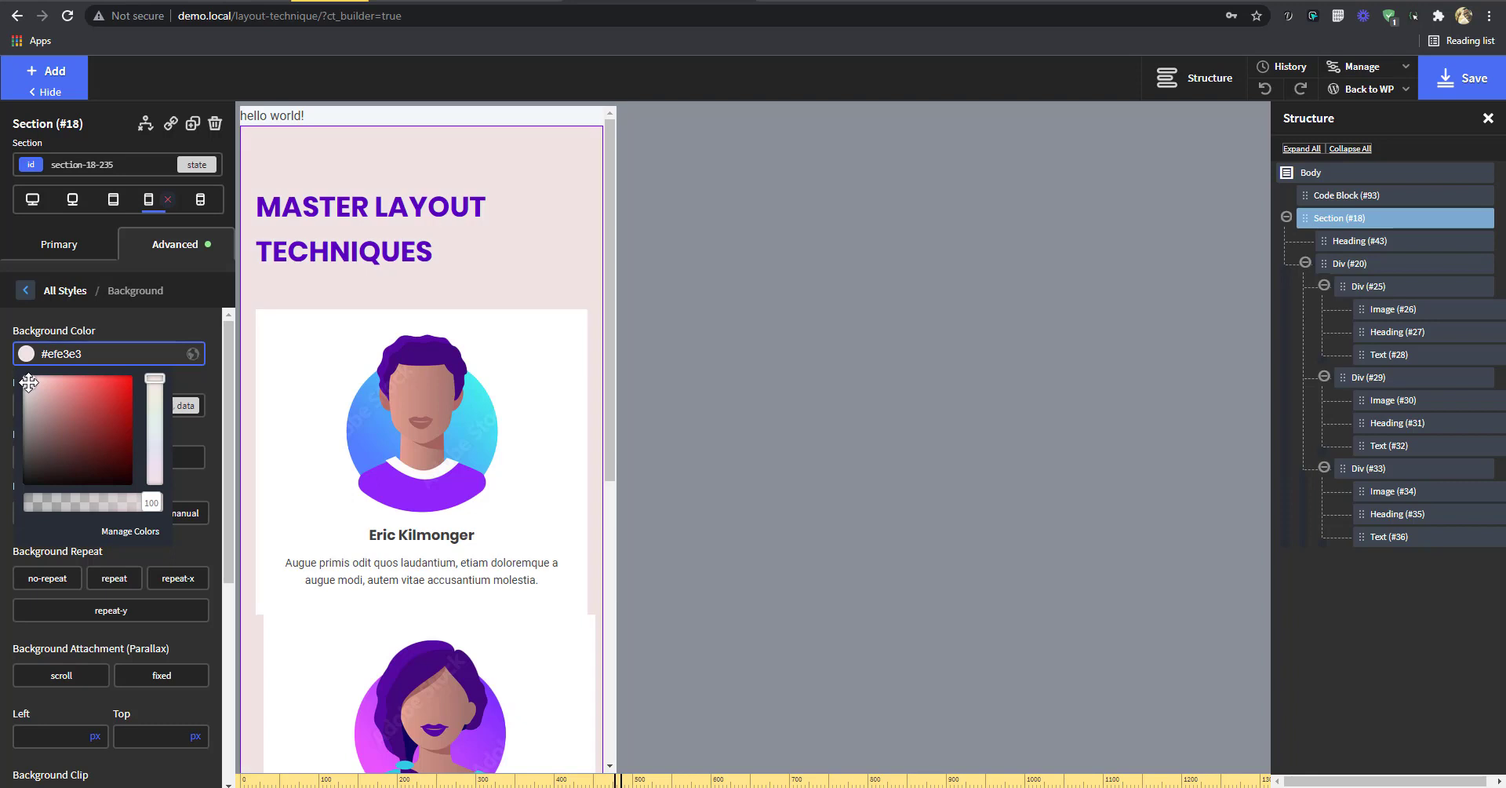
click(154, 430)
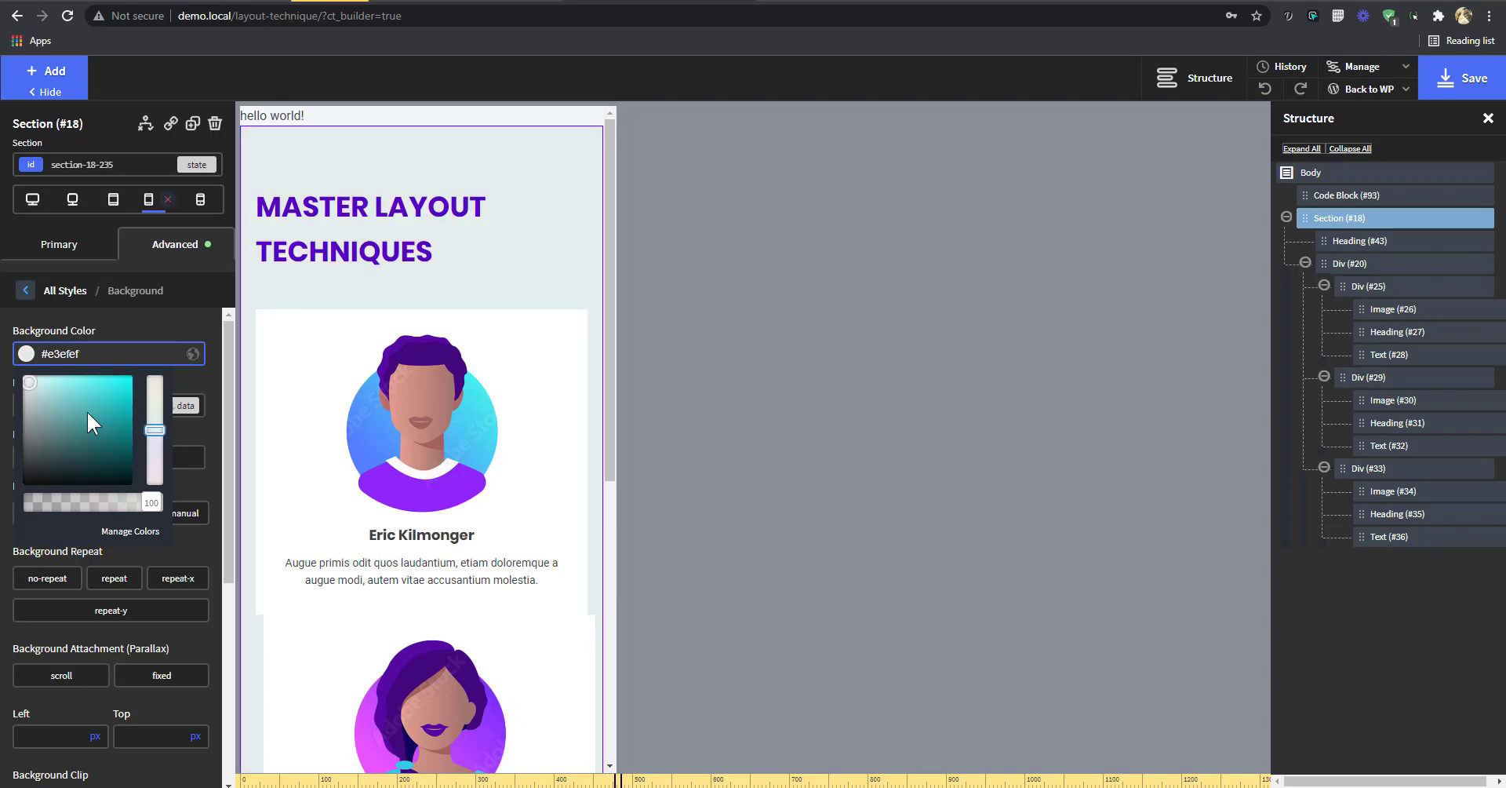
drag(148, 430, 154, 434)
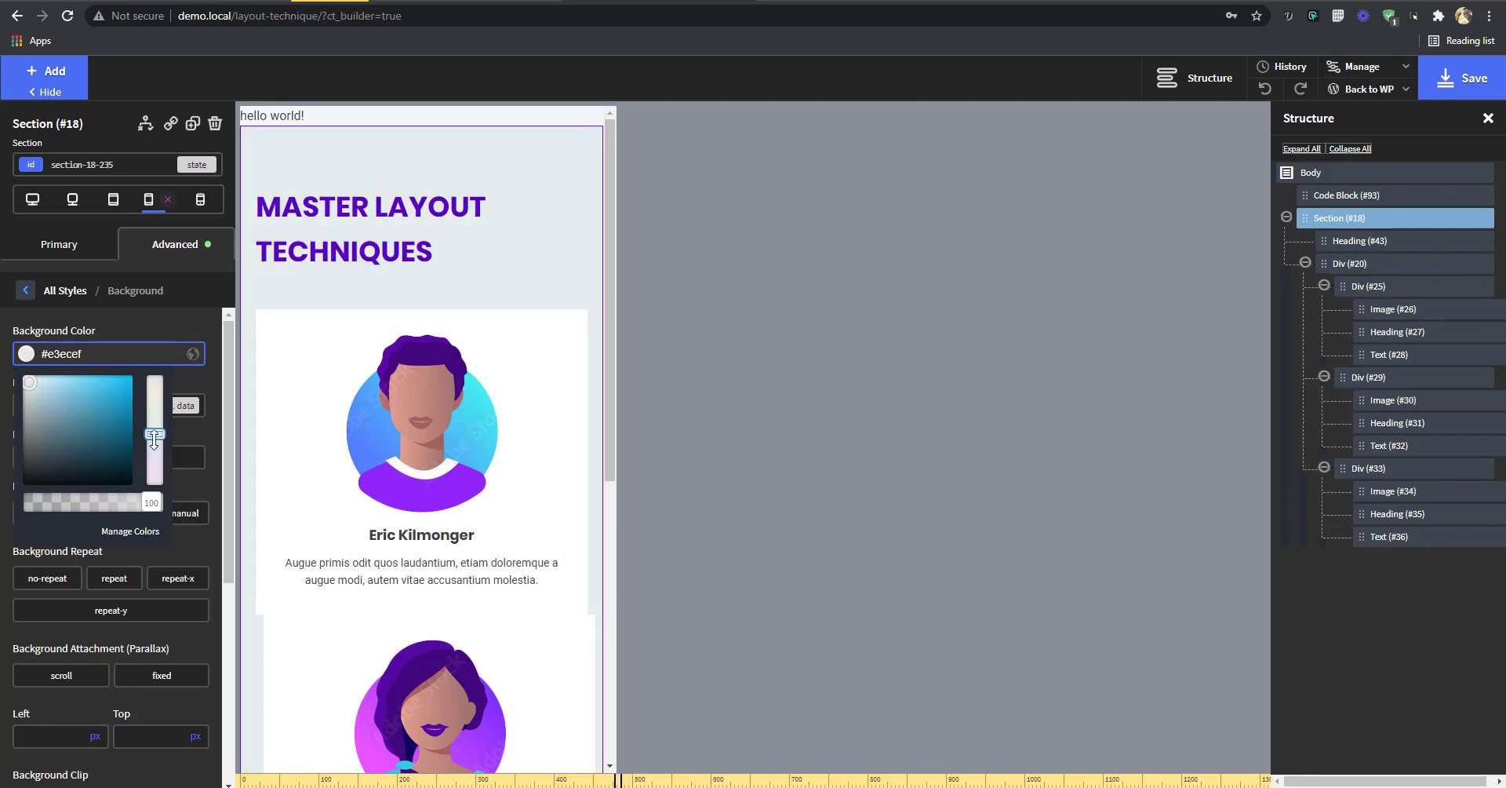
click(41, 390)
drag(36, 389, 30, 390)
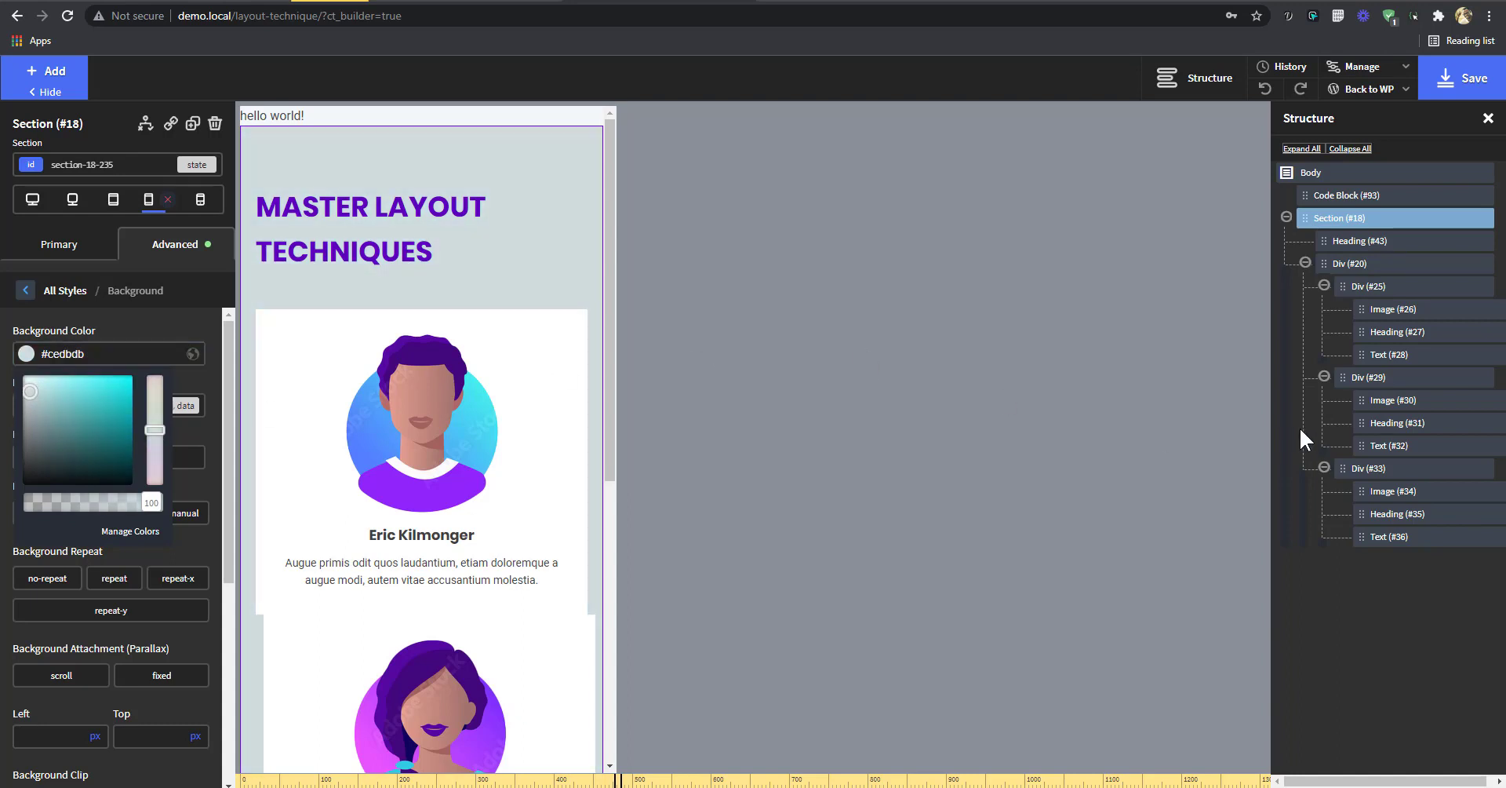
click(134, 299)
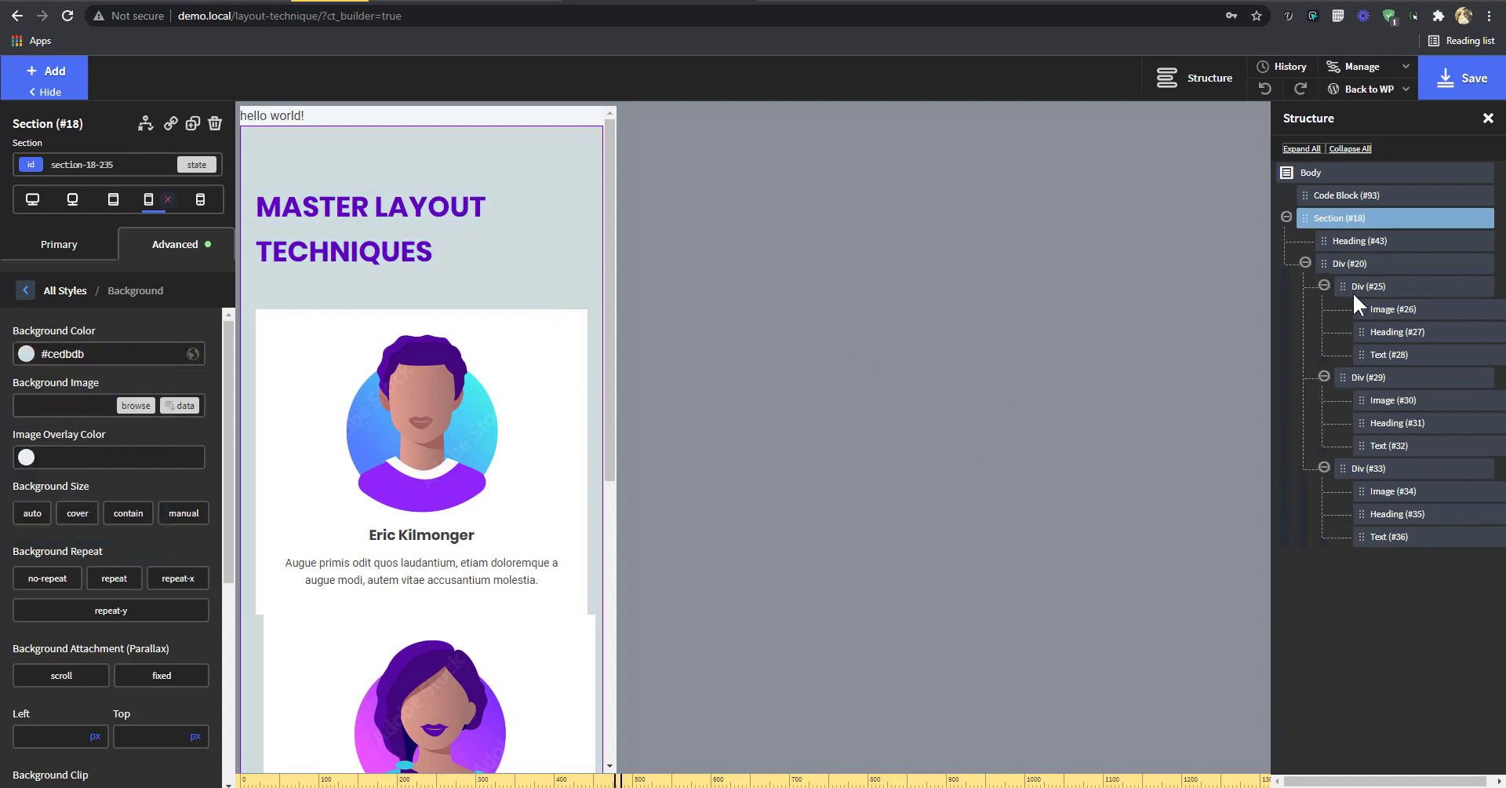
- Reopen the CSS of Code Block #93, undo the pasted .card-parent margin rule, and check the stacked cards against the darker background
click(1340, 198)
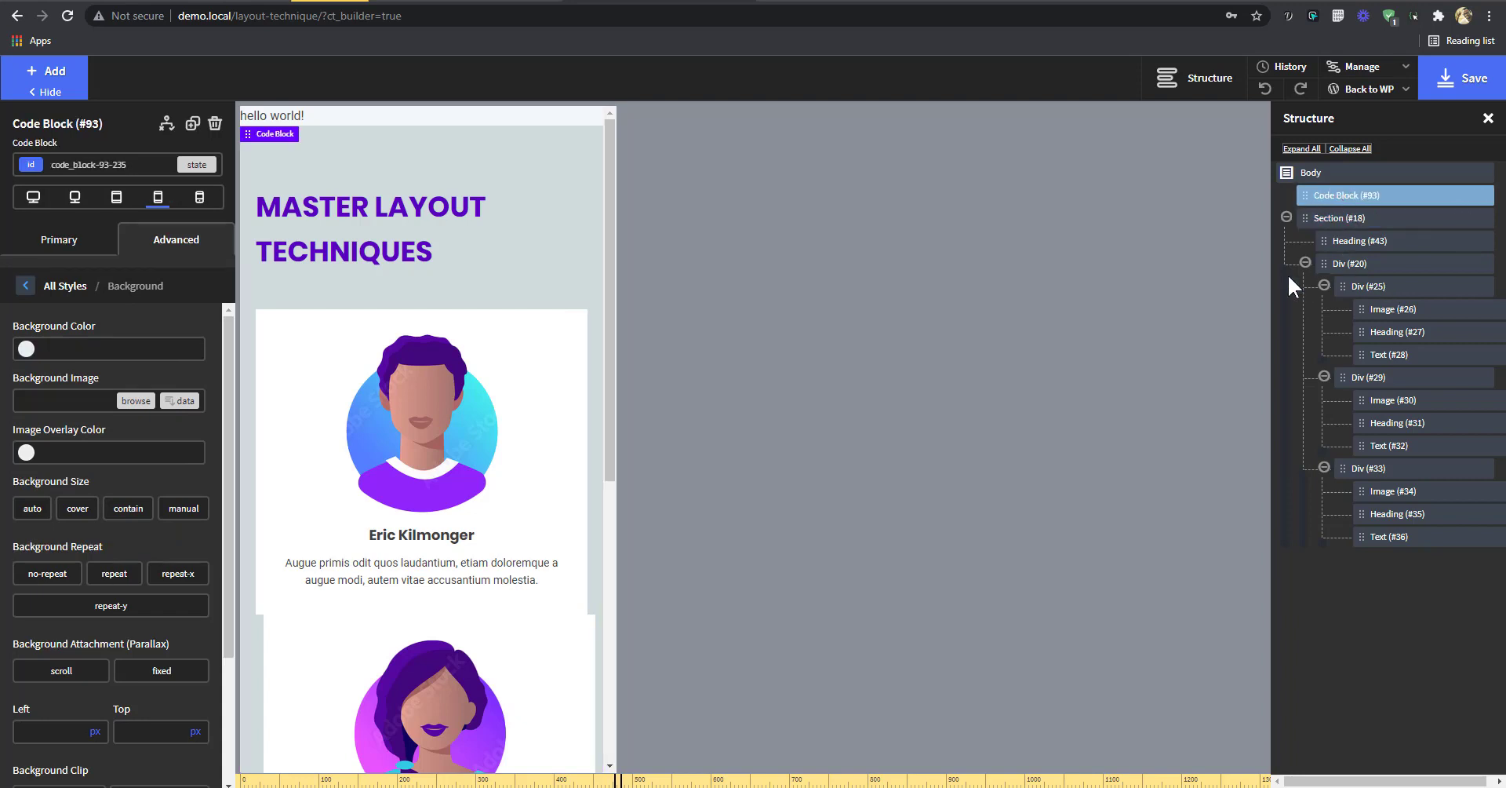
click(20, 247)
click(60, 416)
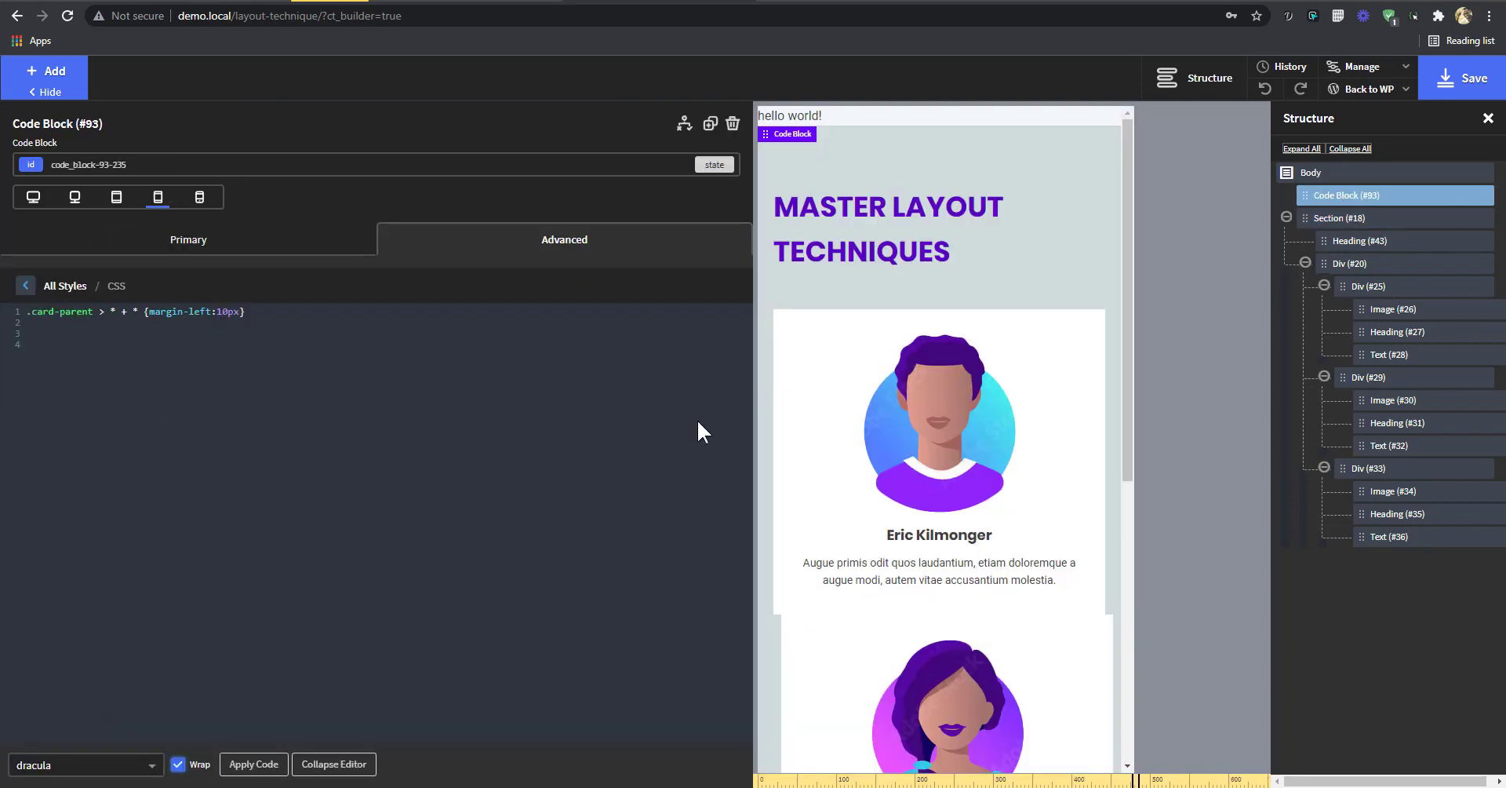
click(308, 325)
scroll(1054, 400, down, 2)
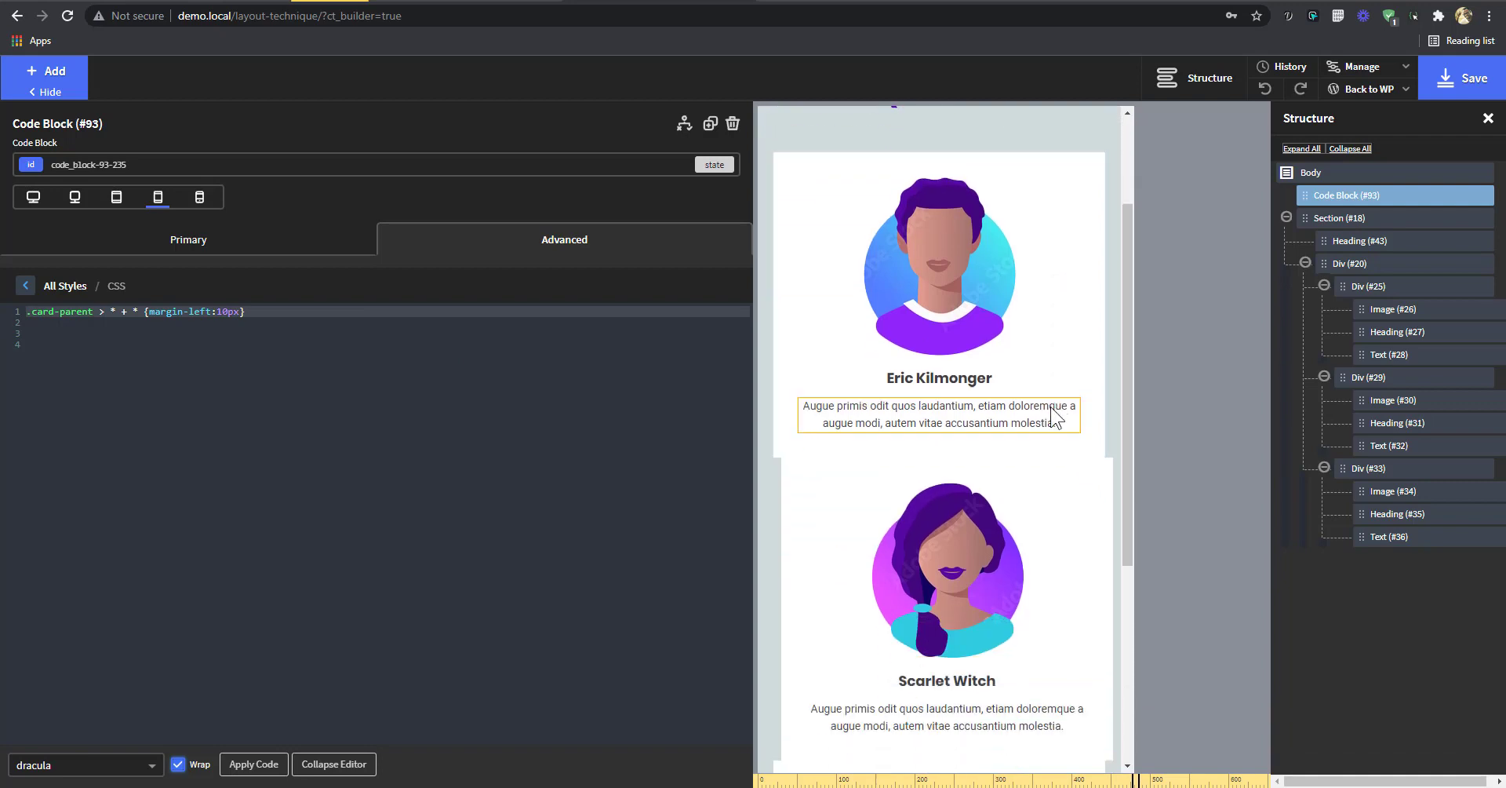
key(ctrl+z)
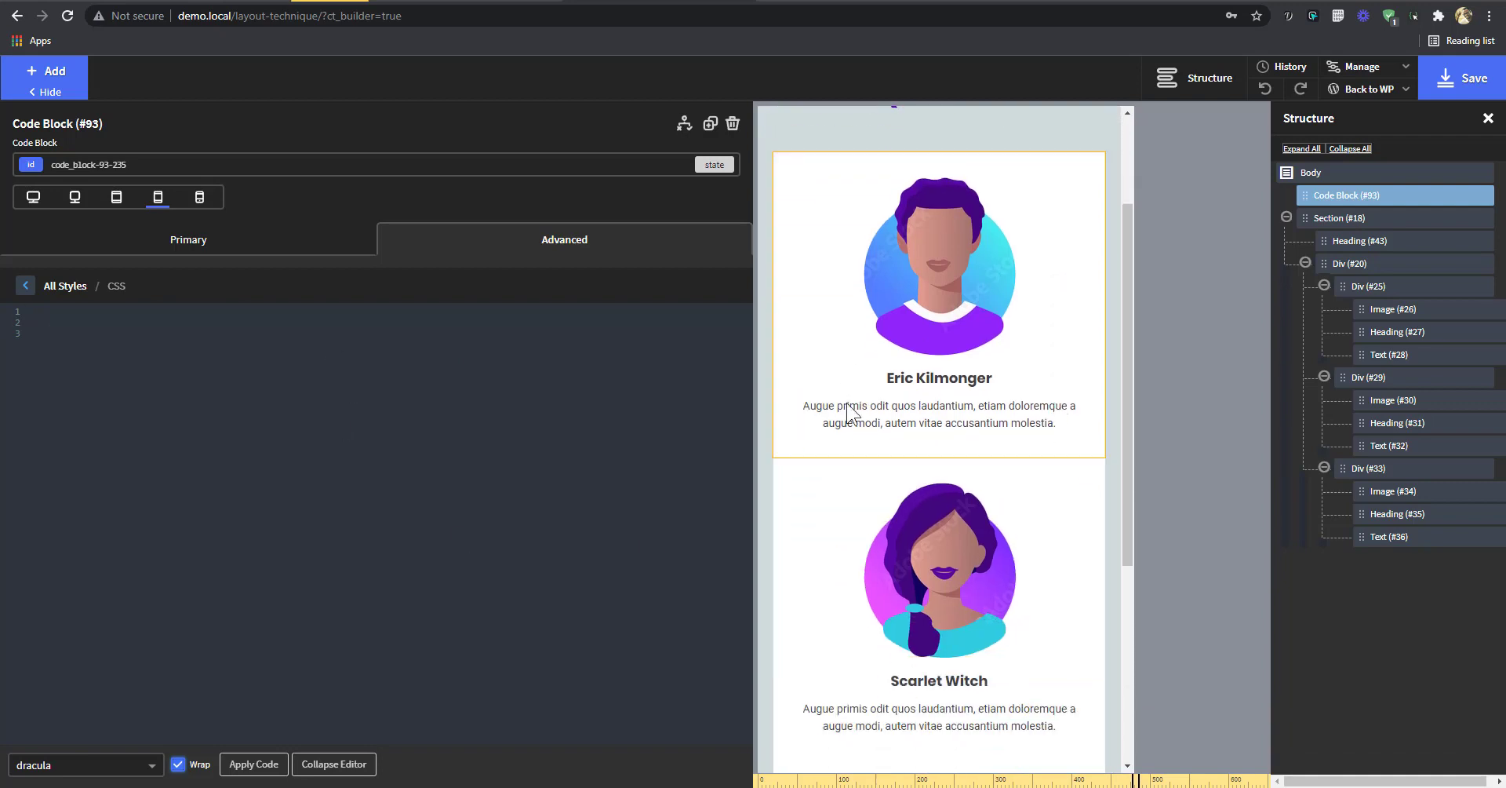
scroll(844, 369, down, 3)
scroll(953, 639, up, 1)
click(390, 426)
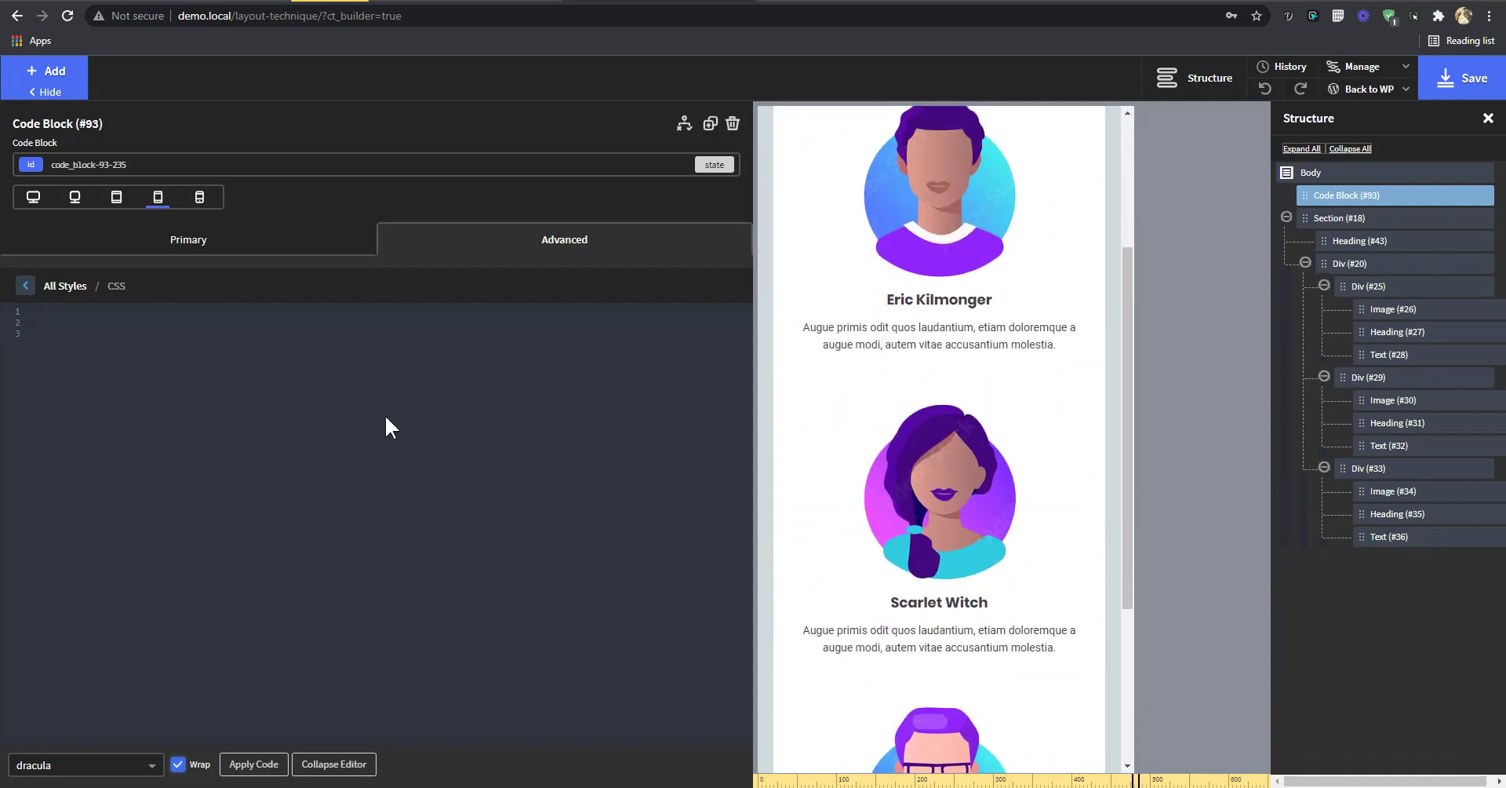
- Paste the .card-parent > * + * {margin-left:10px} rule into Code Block #93's CSS at the desktop breakpoint, and return to the second-smallest breakpoint
click(33, 197)
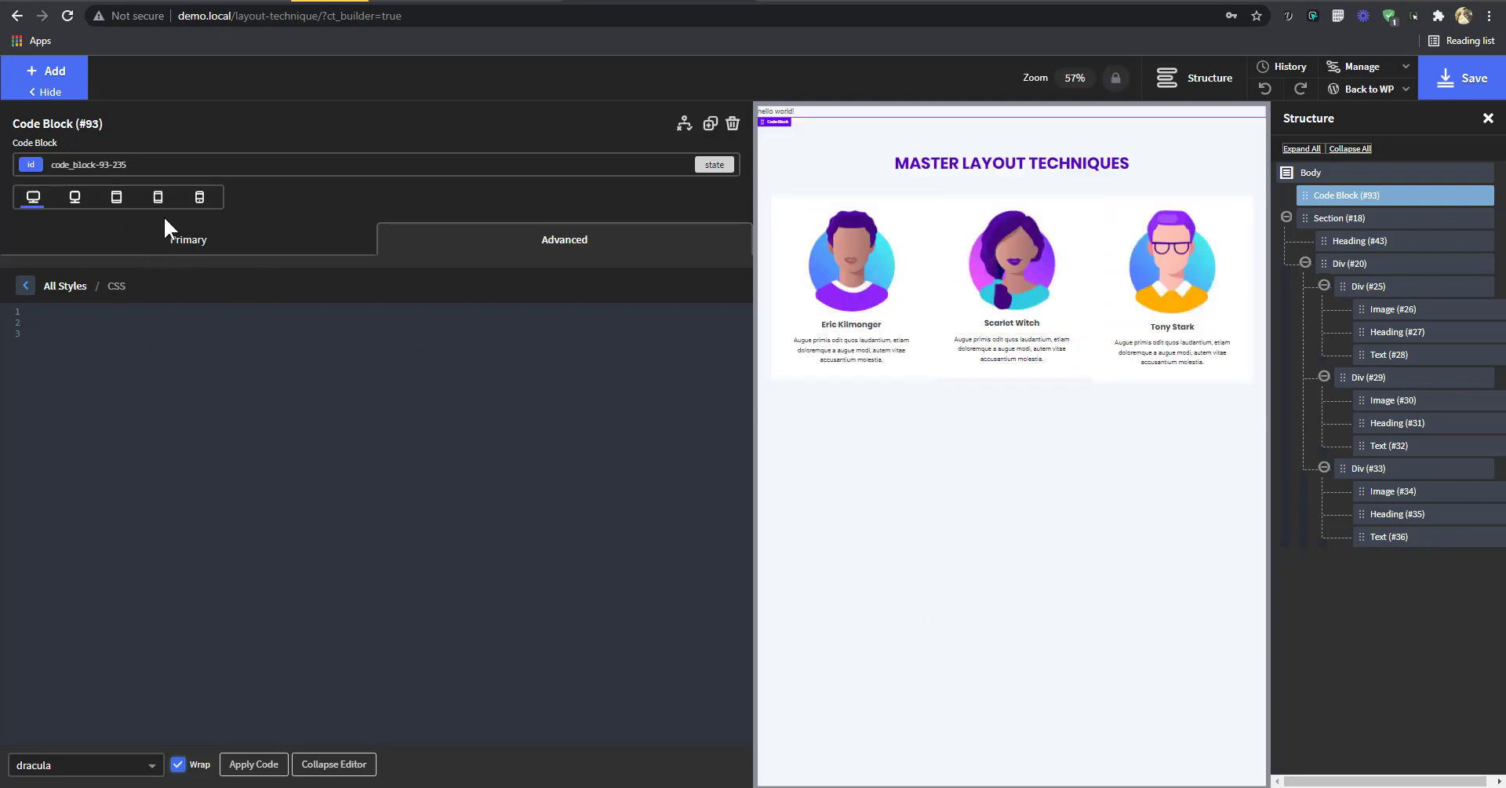
key(ctrl+v)
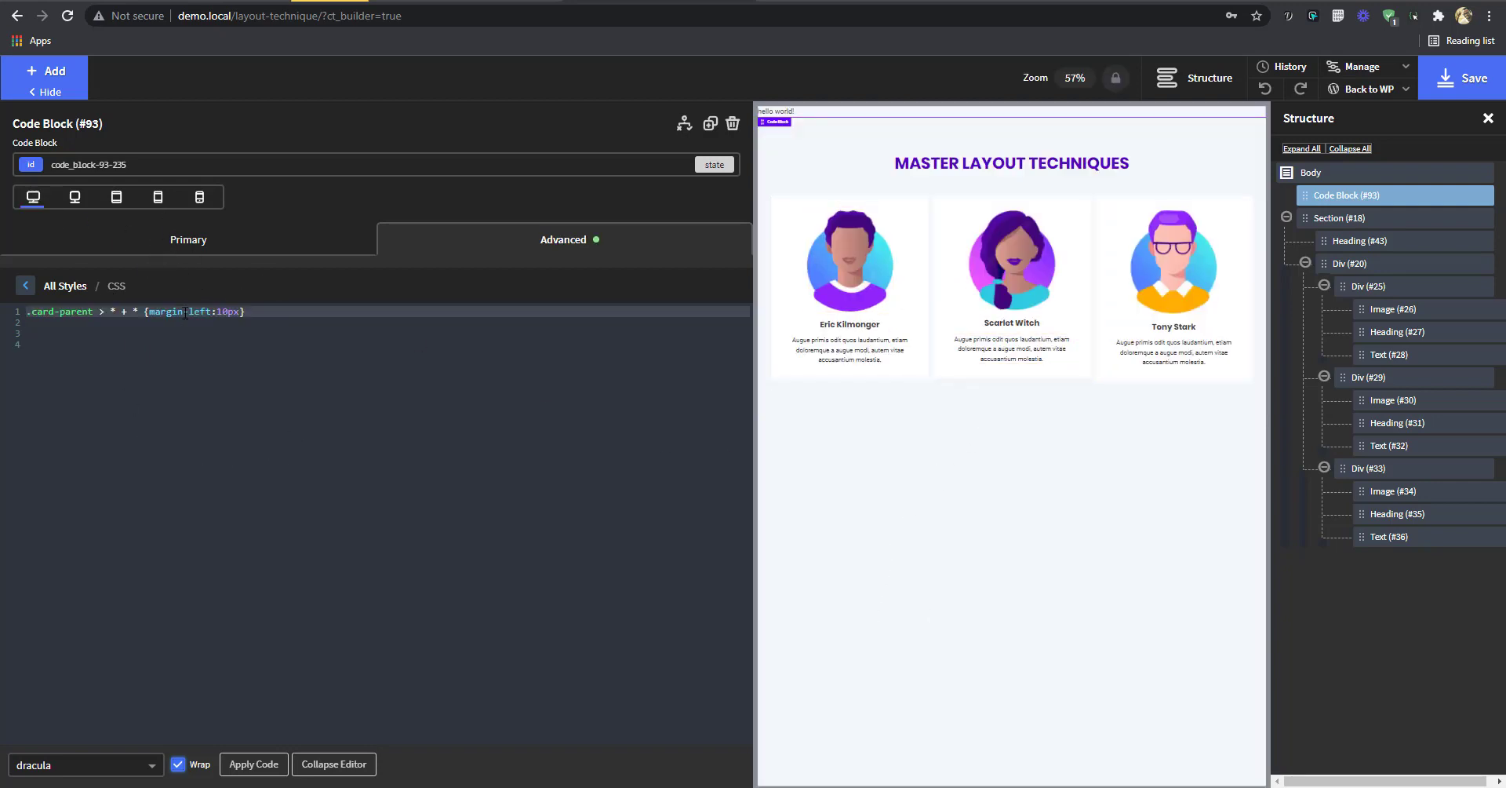
click(158, 197)
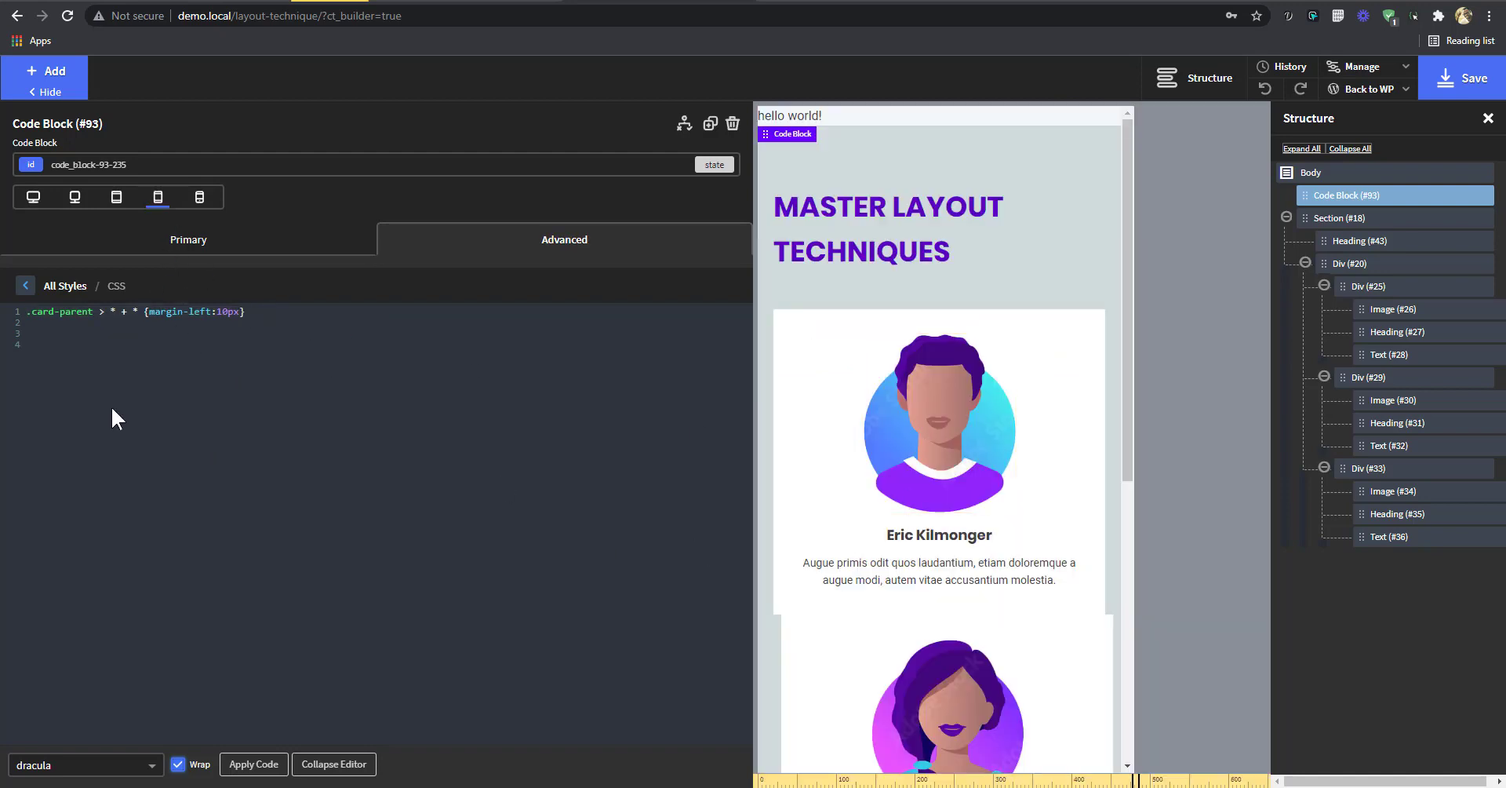
scroll(979, 474, down, 1)
key(Return)
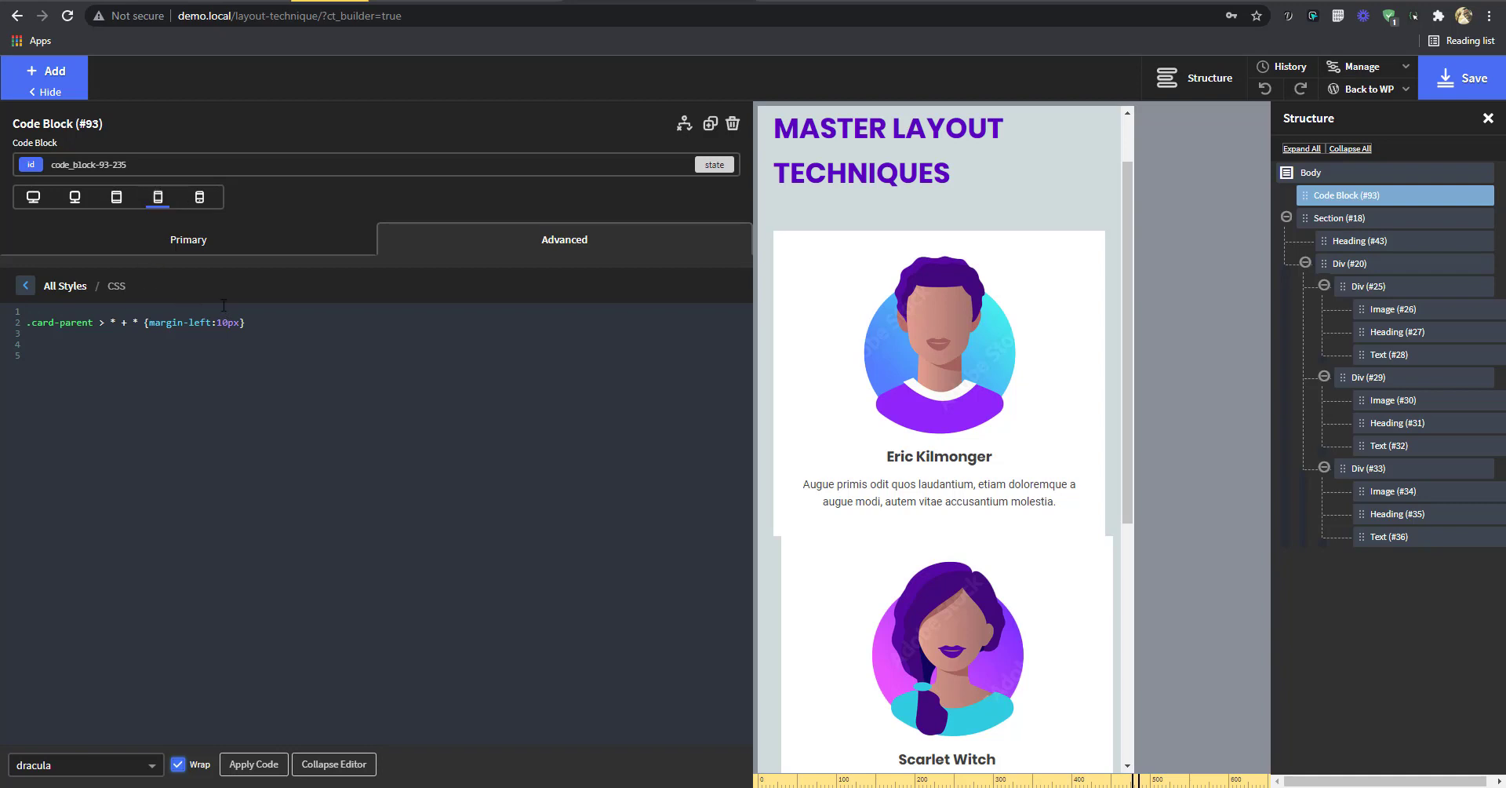
click(142, 309)
text(@)
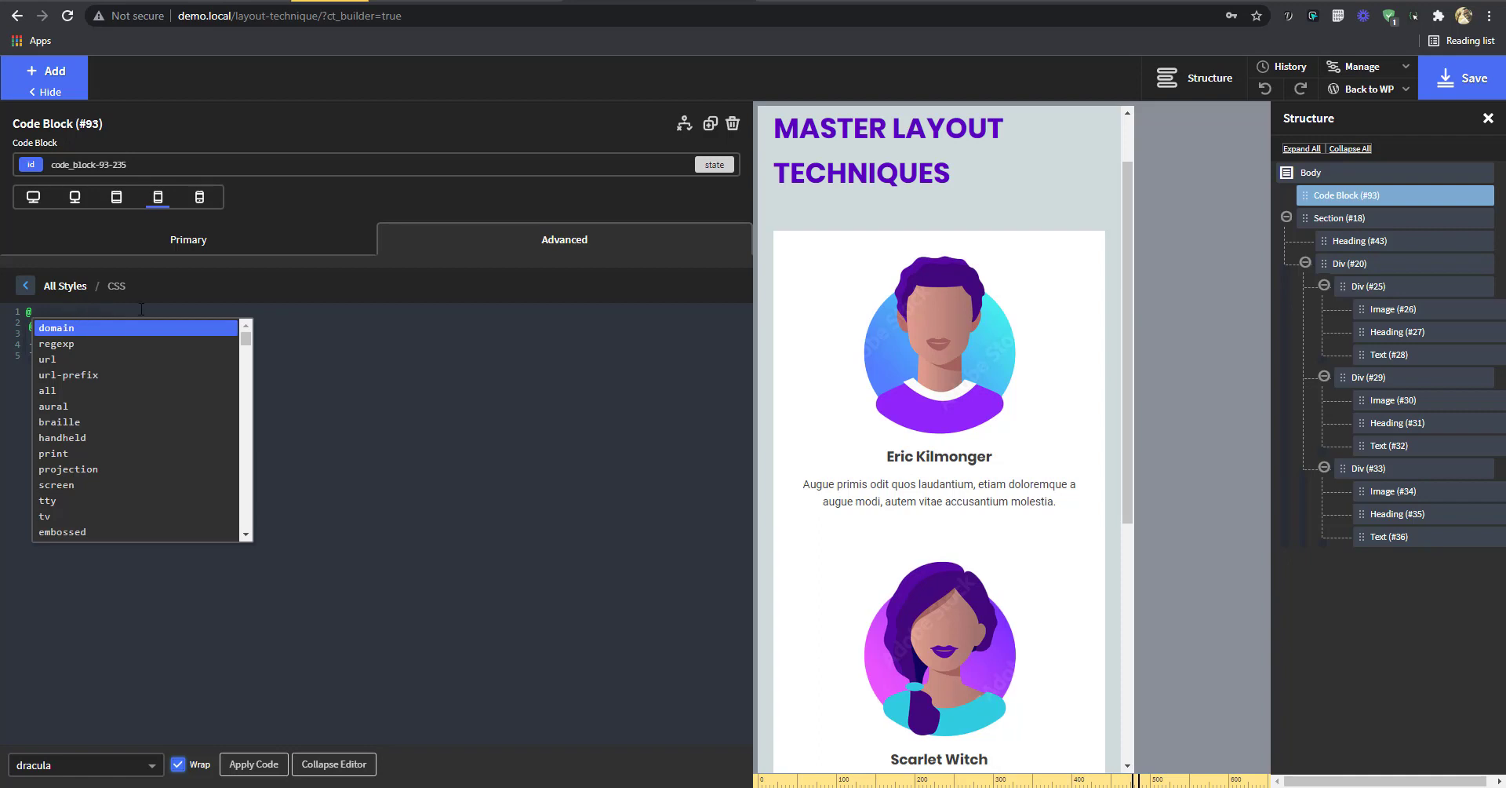
text(media)
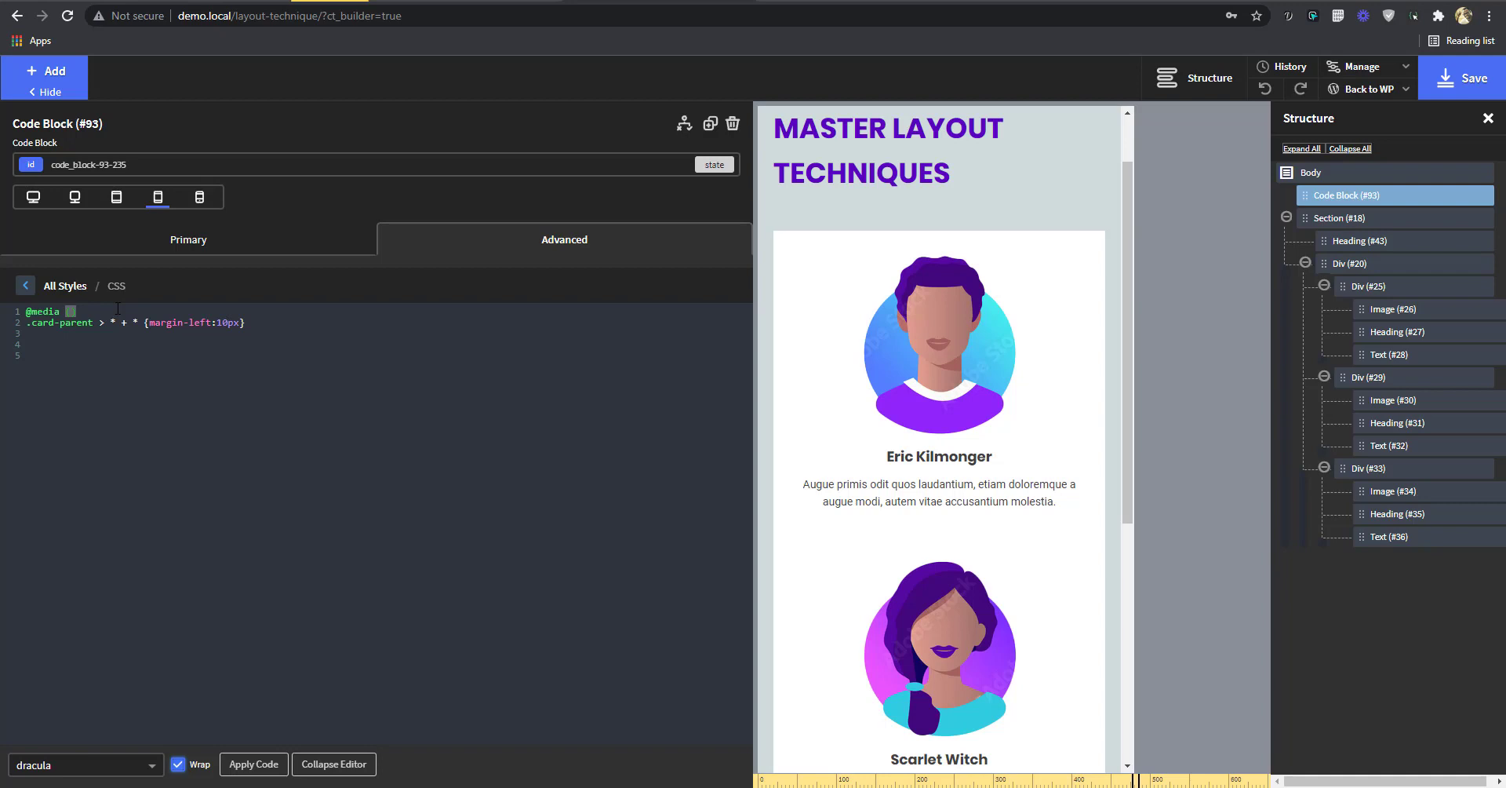
text(min-width:768px){)
- Move the .card-parent > * + * {margin-left:10px} rule inside the braces of the min-width:768px media query
triple_click(266, 318)
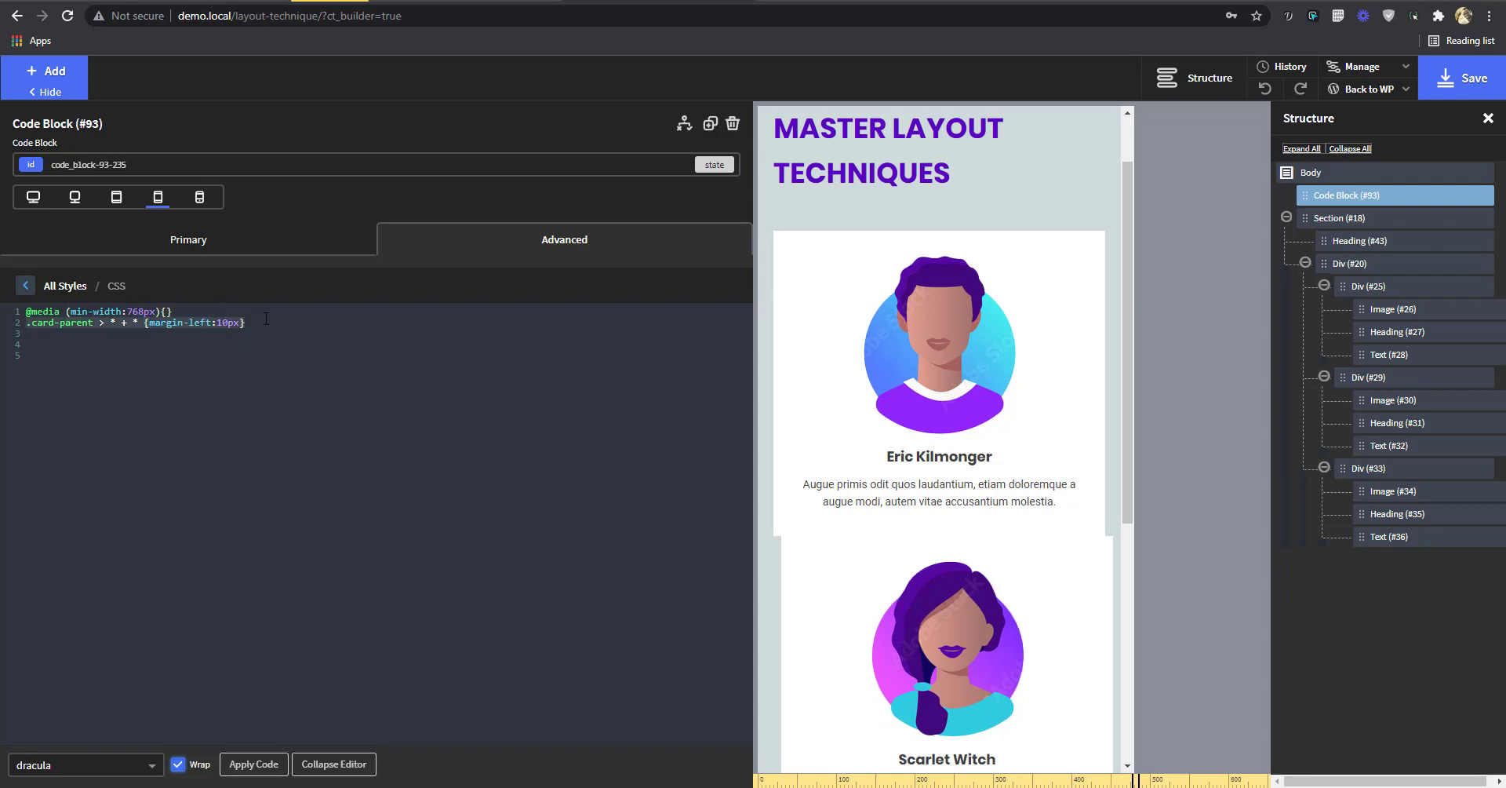
key(ctrl+x)
click(166, 311)
key(Return)
key(Up)
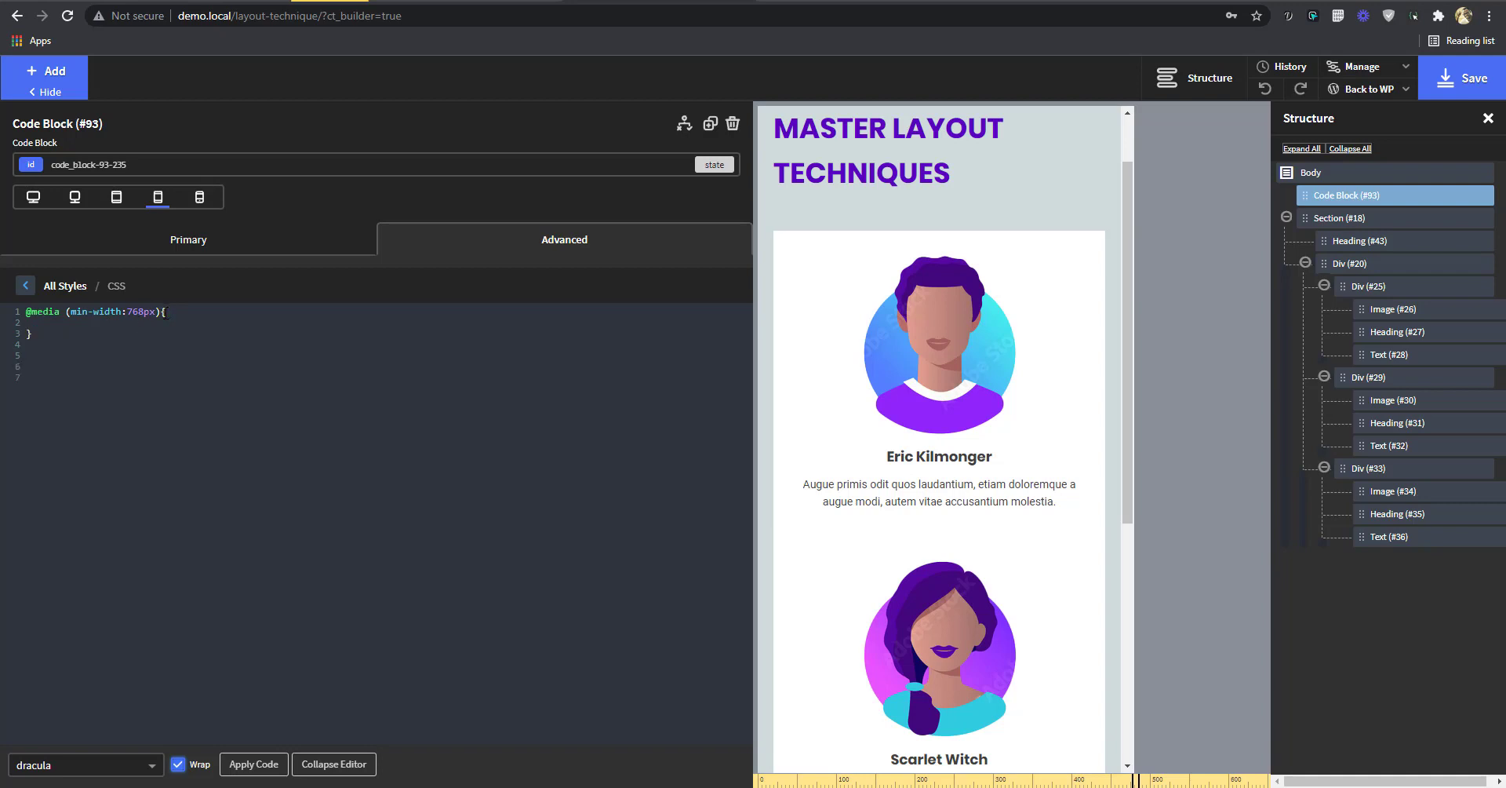
key(ctrl+v)
click(195, 518)
click(213, 311)
- Preview the card layout at the phone-landscape, tablet and 1120px breakpoints, ending on the tablet one
scroll(1053, 498, down, 2)
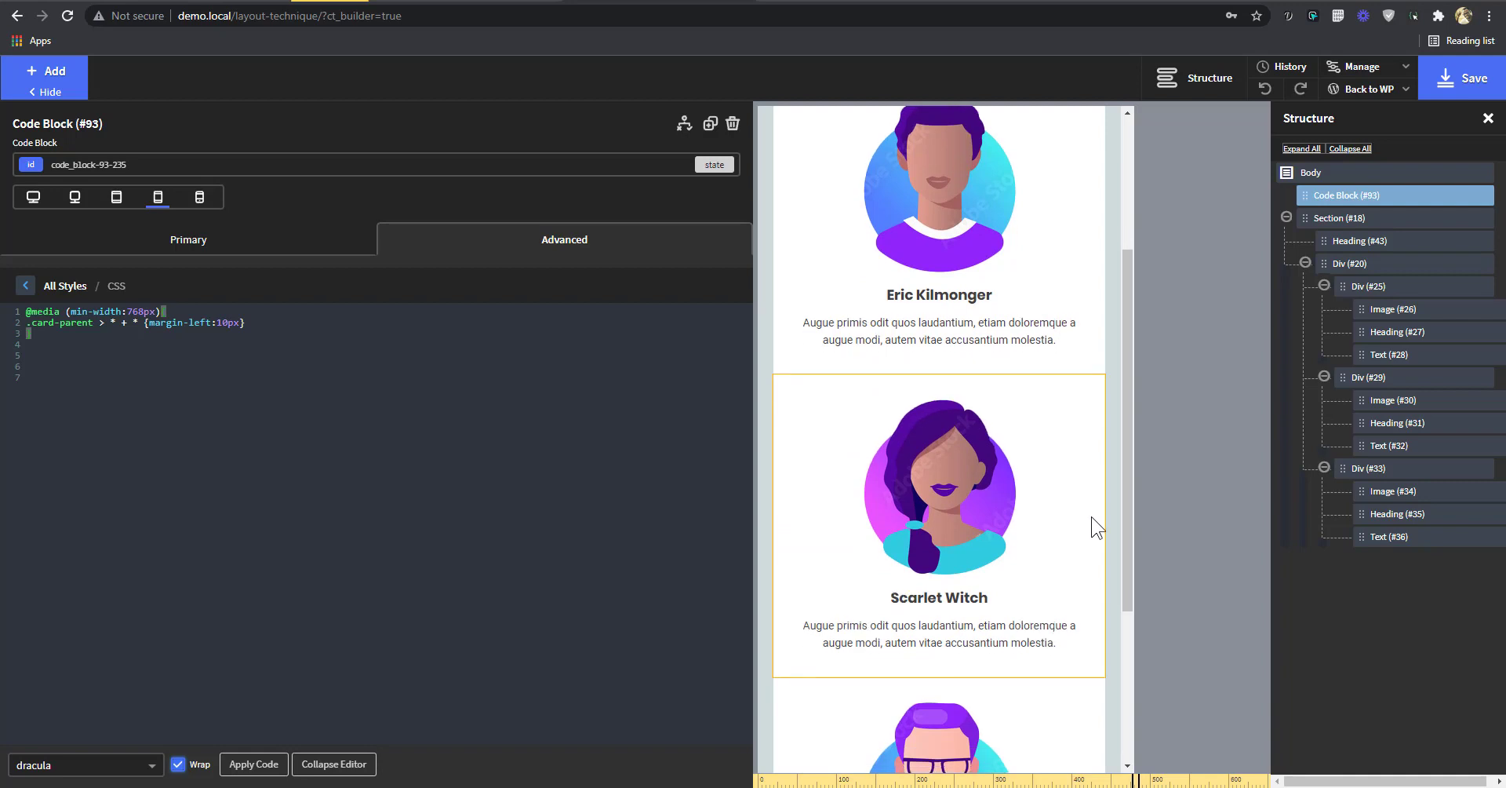
scroll(1086, 568, down, 2)
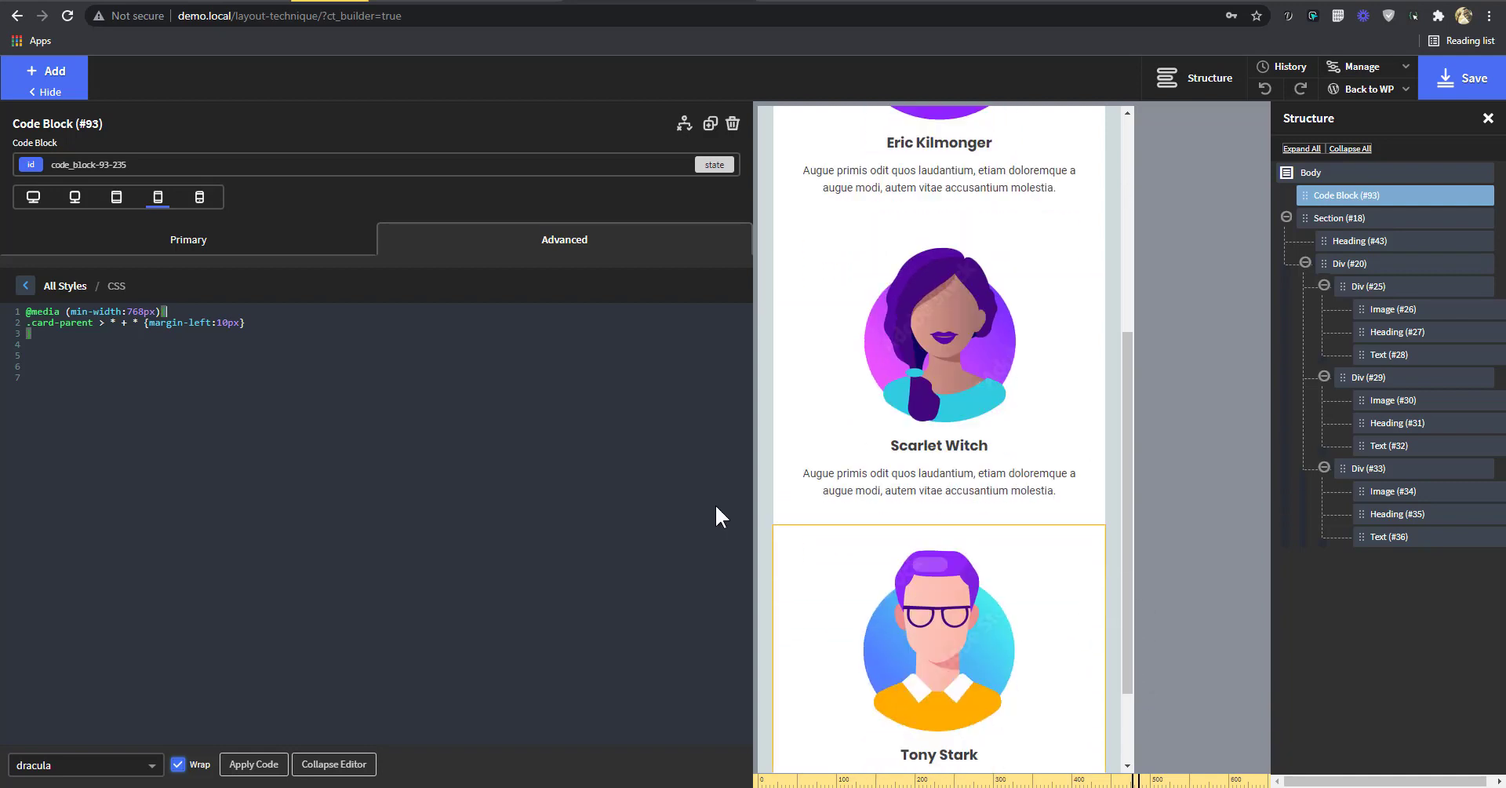
click(117, 197)
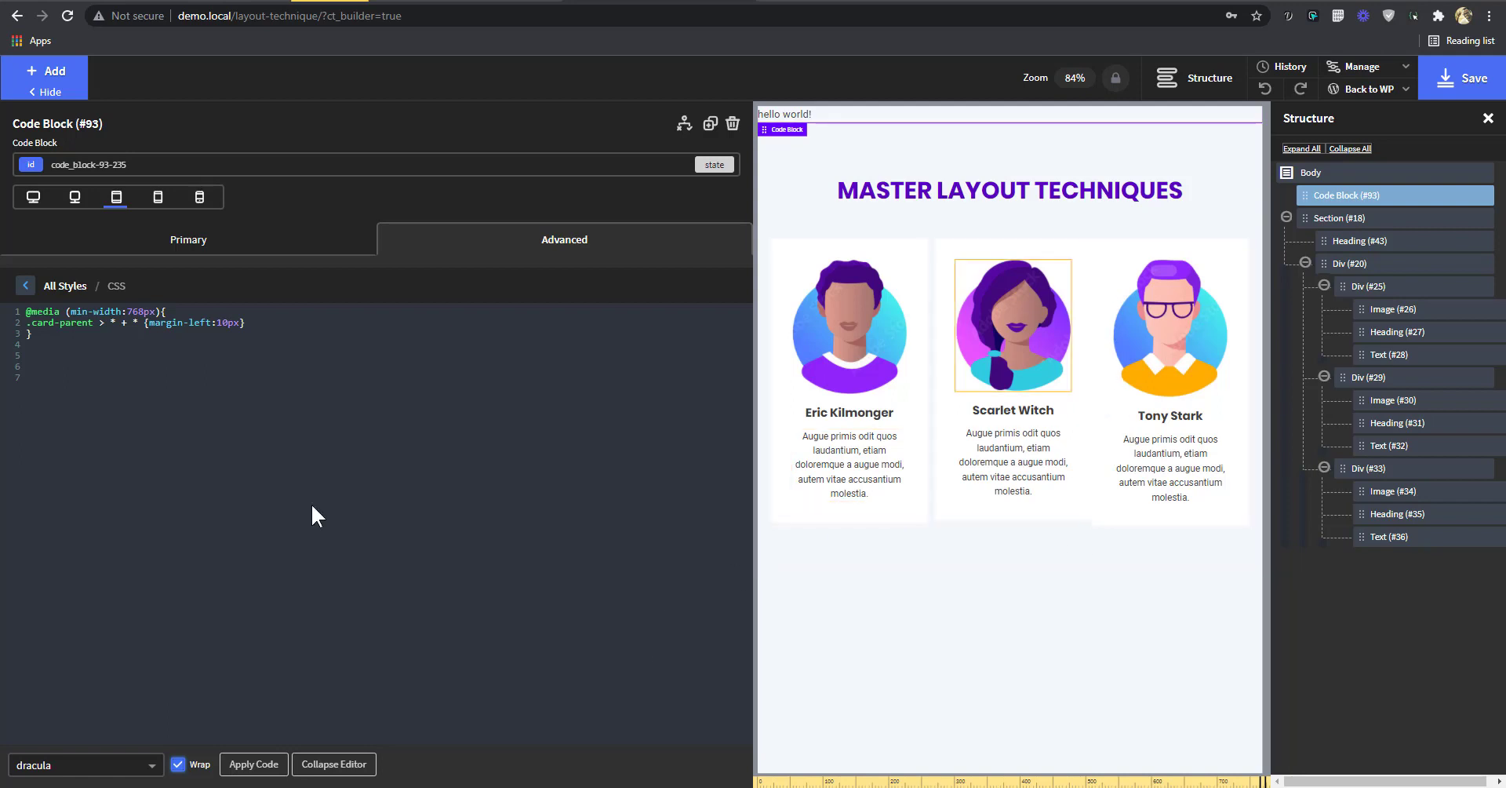
click(90, 206)
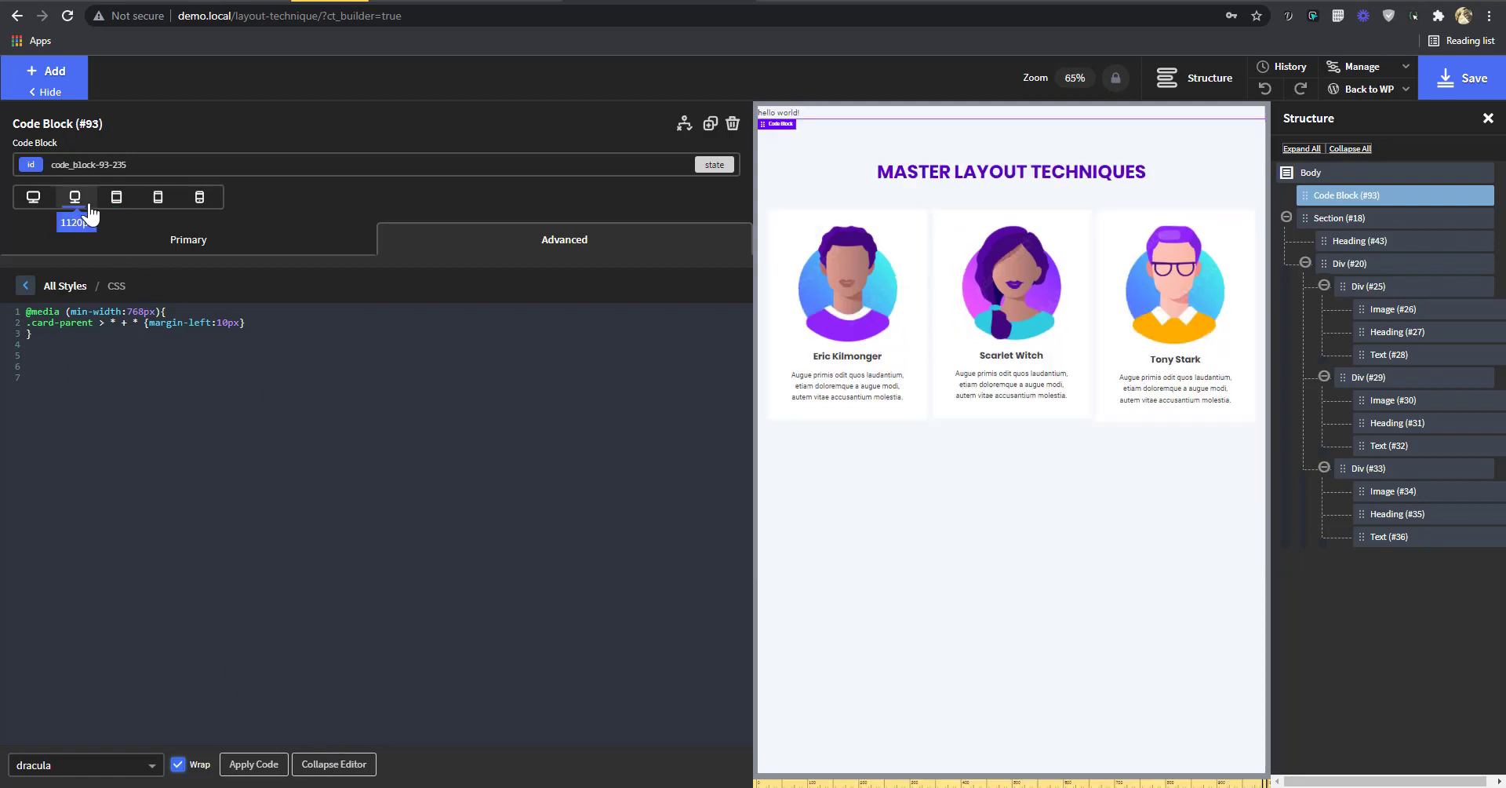
click(117, 202)
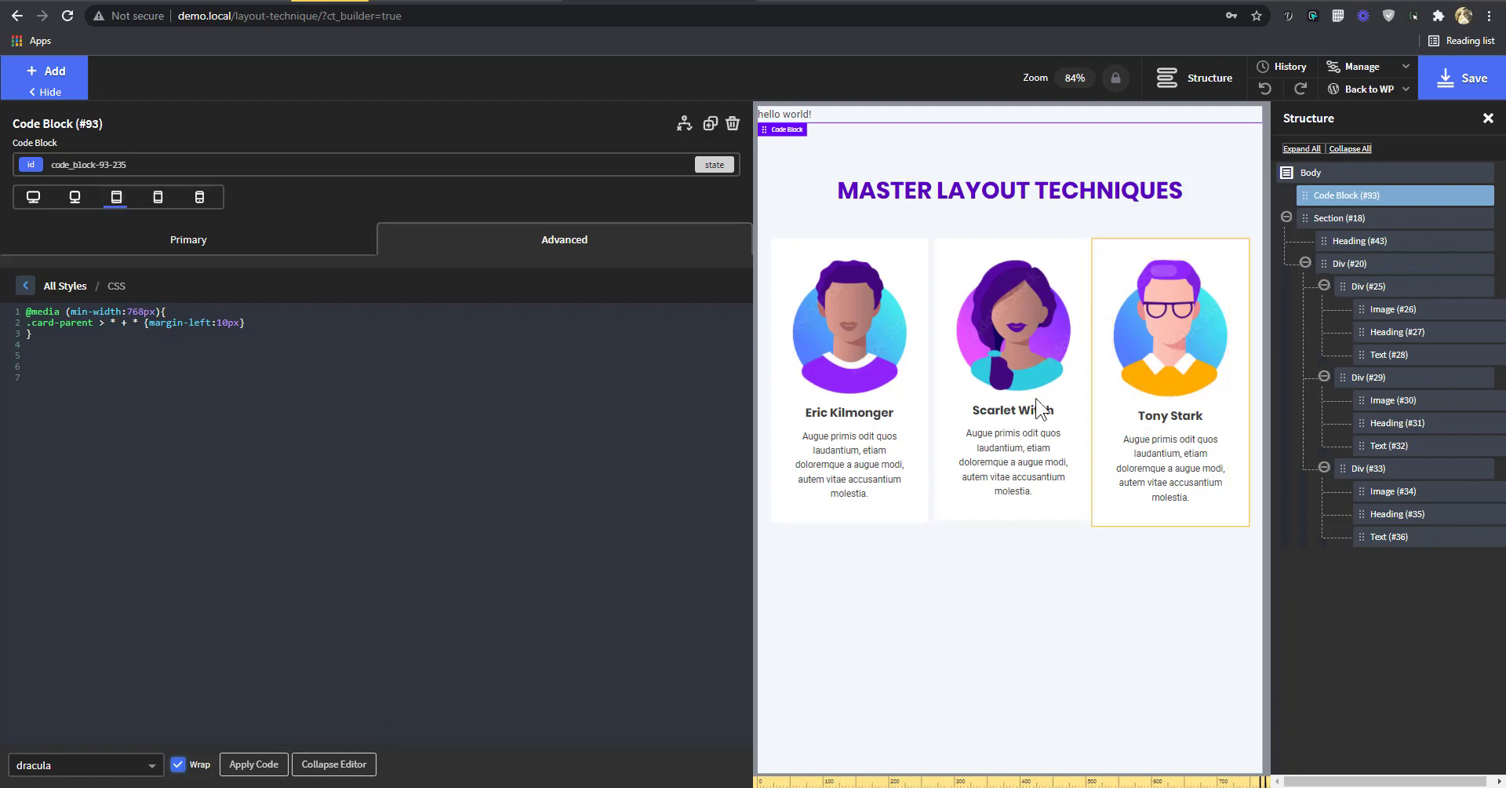
- Collapse the CSS editor and examine the Size & Spacing settings of the third card's ID selector
click(333, 763)
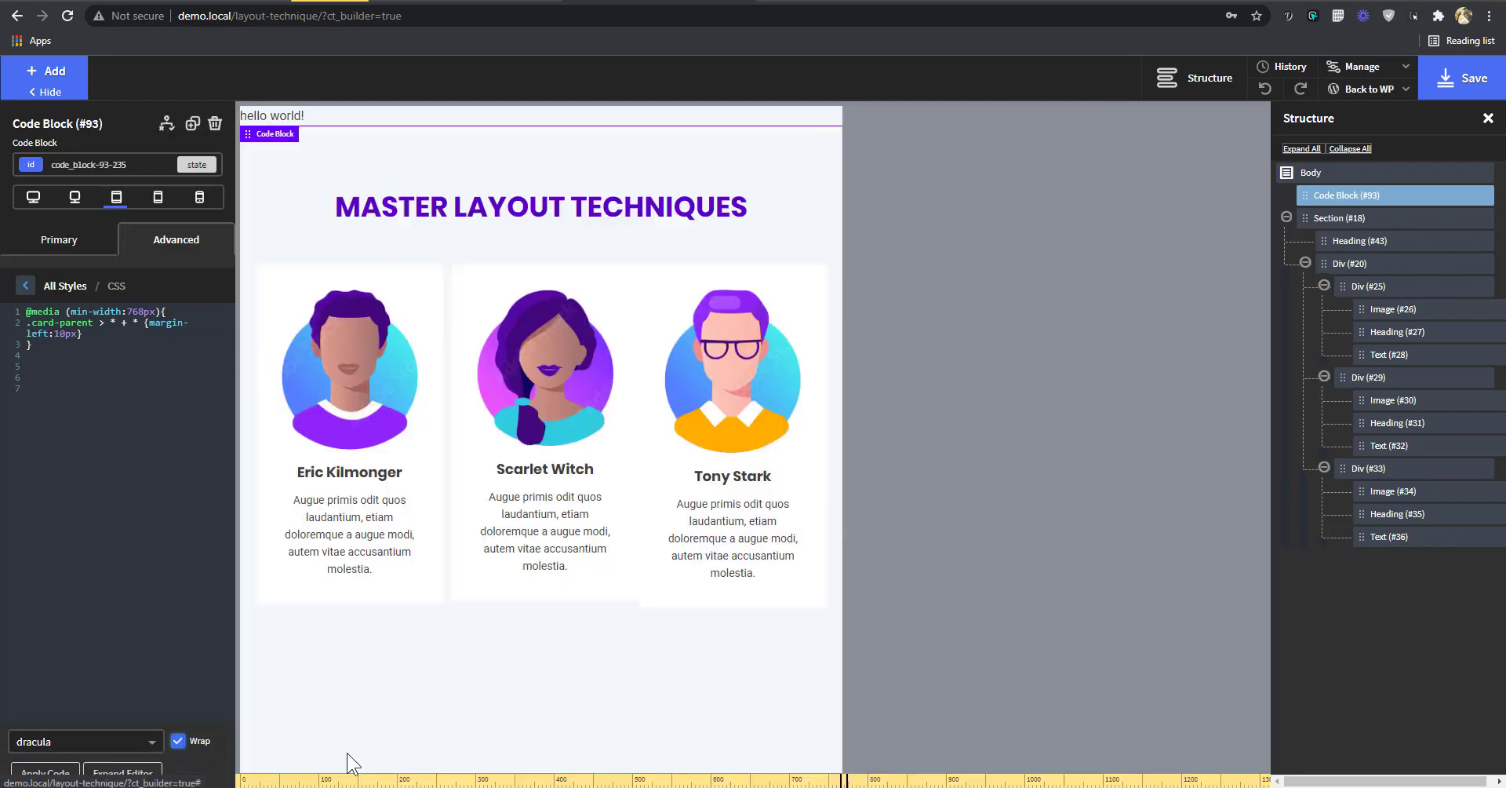
click(656, 302)
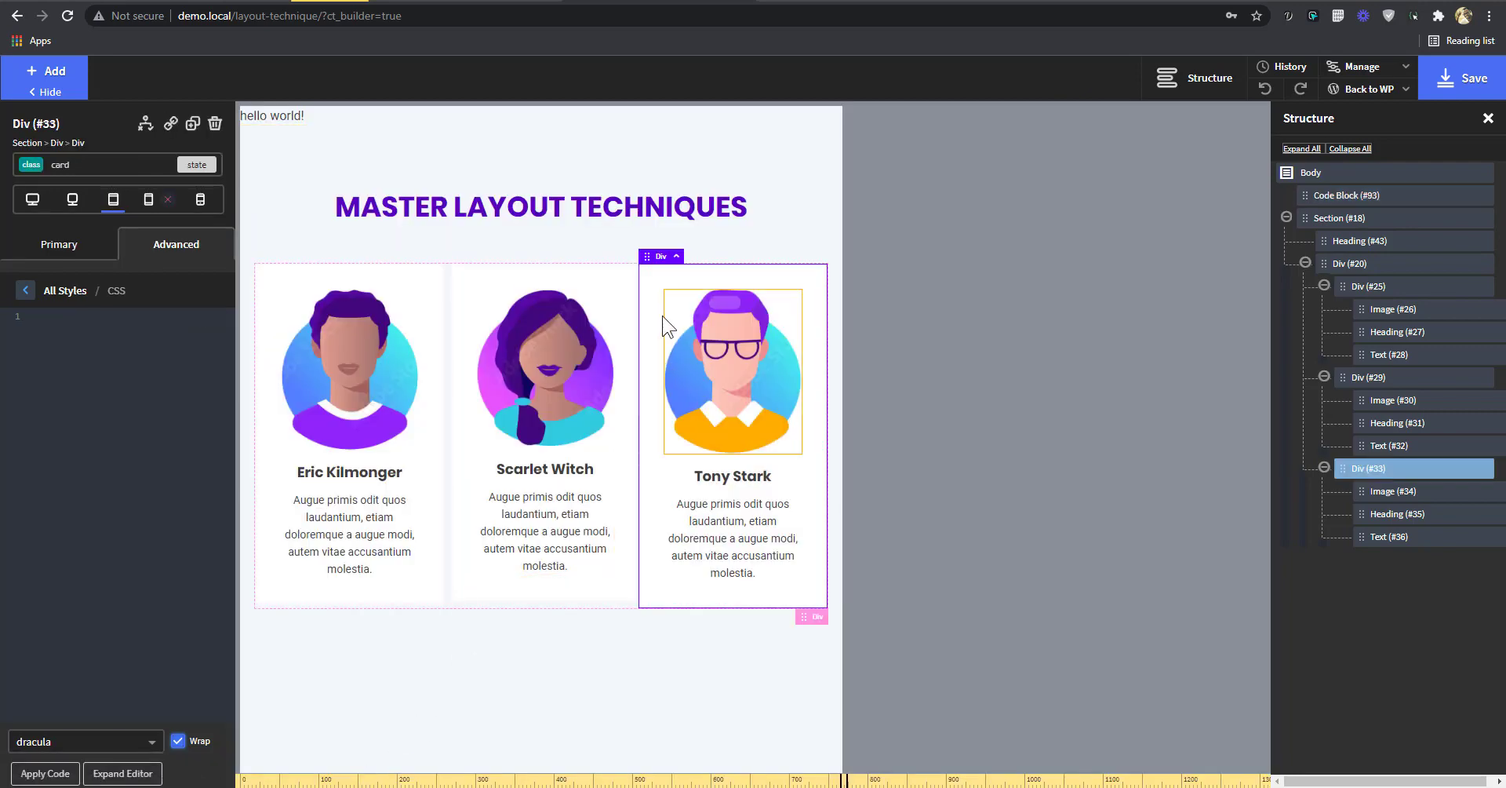
click(160, 244)
click(102, 163)
click(91, 232)
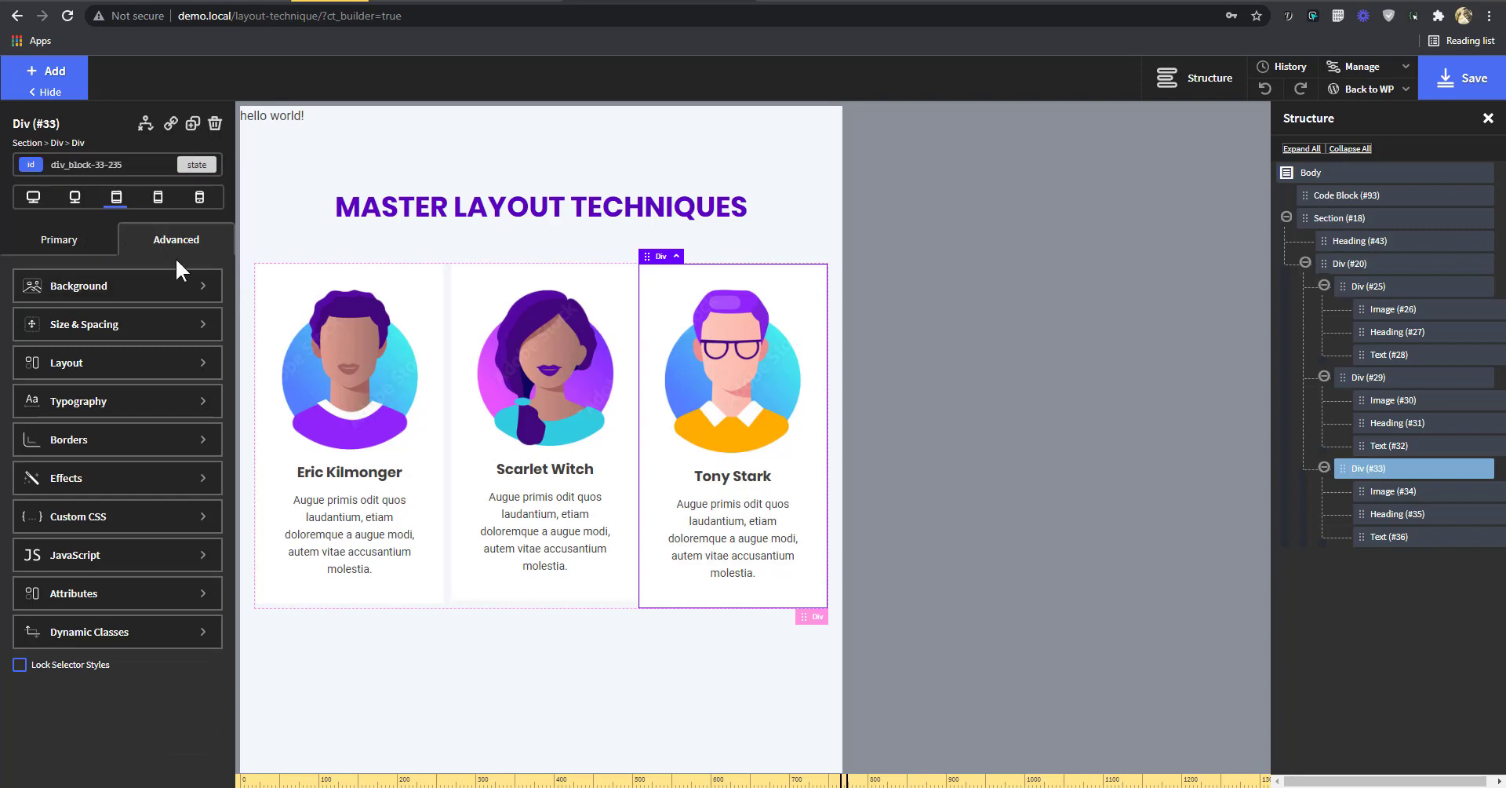
click(156, 326)
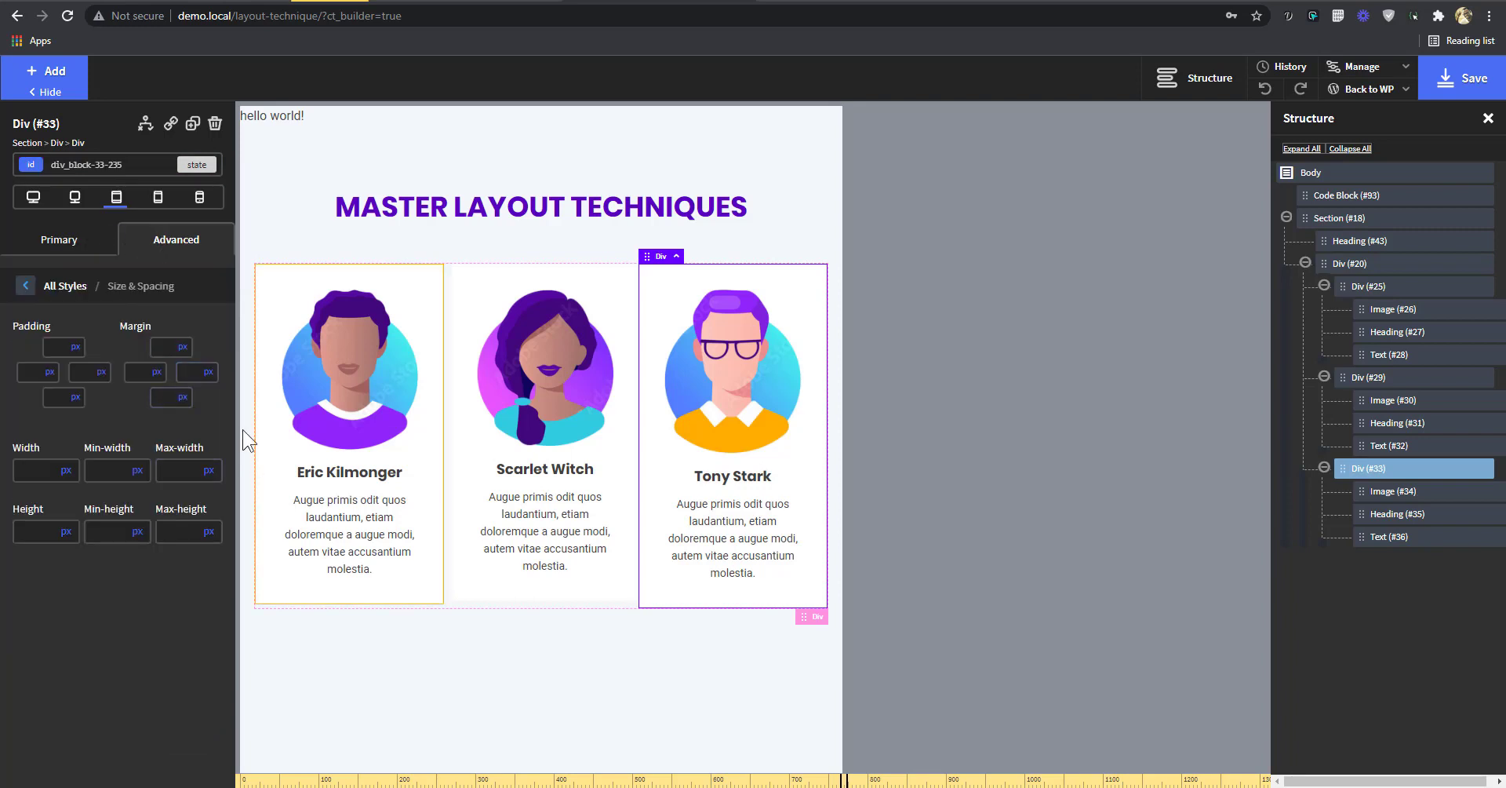
- Check the available states of the third card's ID and of its card class
click(188, 165)
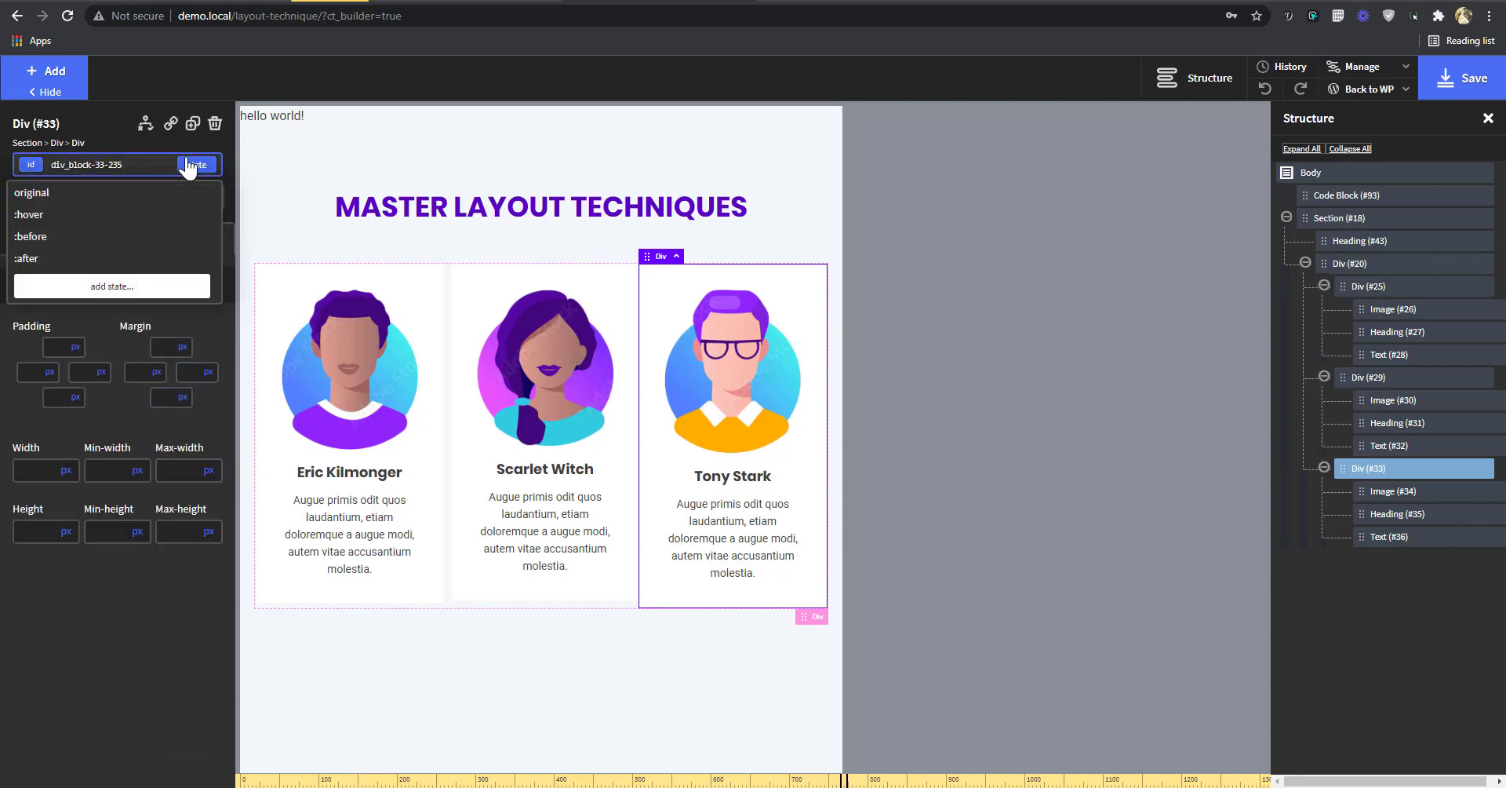
click(188, 165)
click(98, 164)
click(56, 260)
click(195, 168)
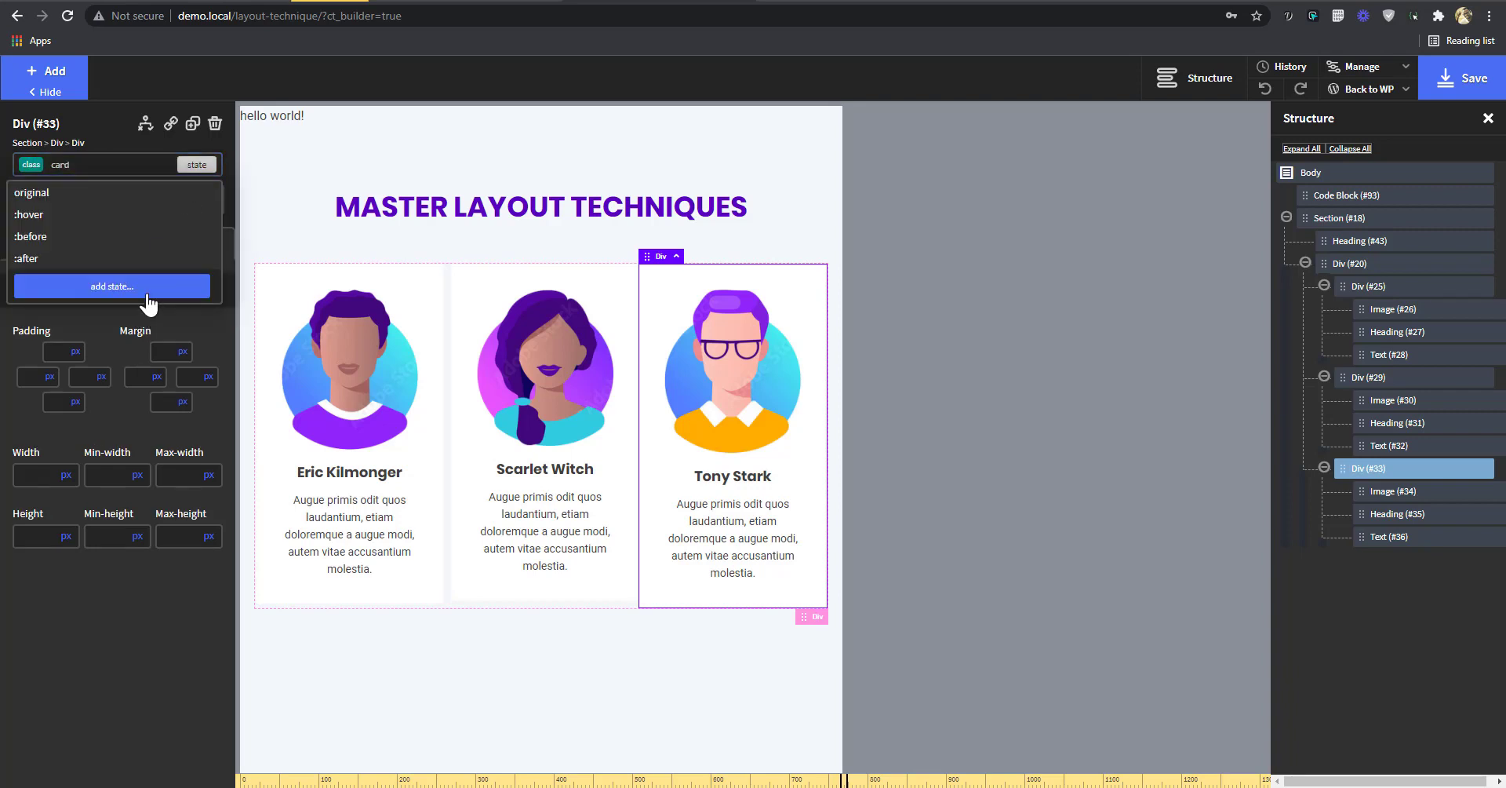
- Try a left margin of 10 px on the card class at the tablet breakpoint and clear it again
click(133, 377)
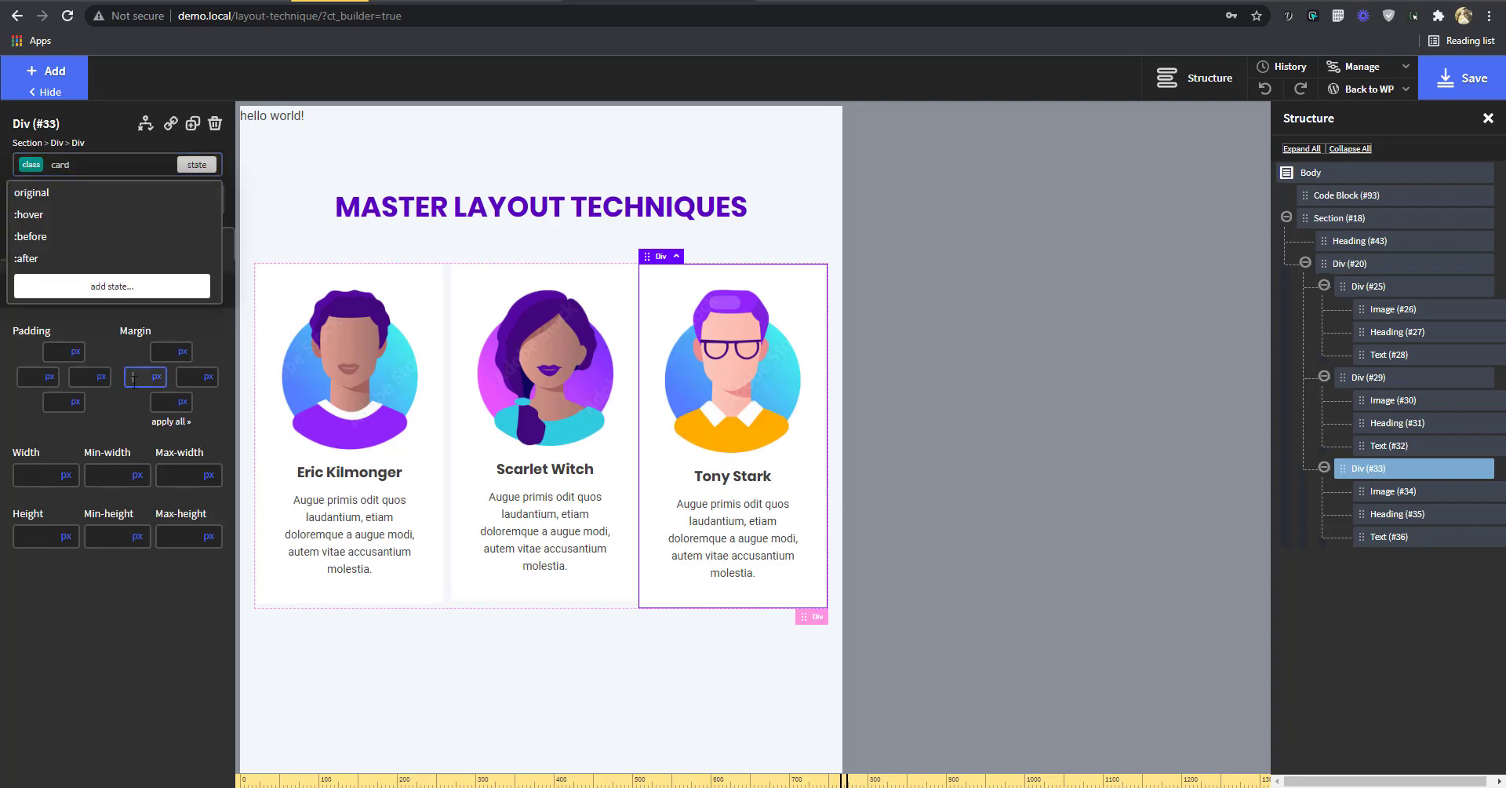
click(61, 607)
click(148, 373)
text(10)
double_click(142, 377)
key(BackSpace)
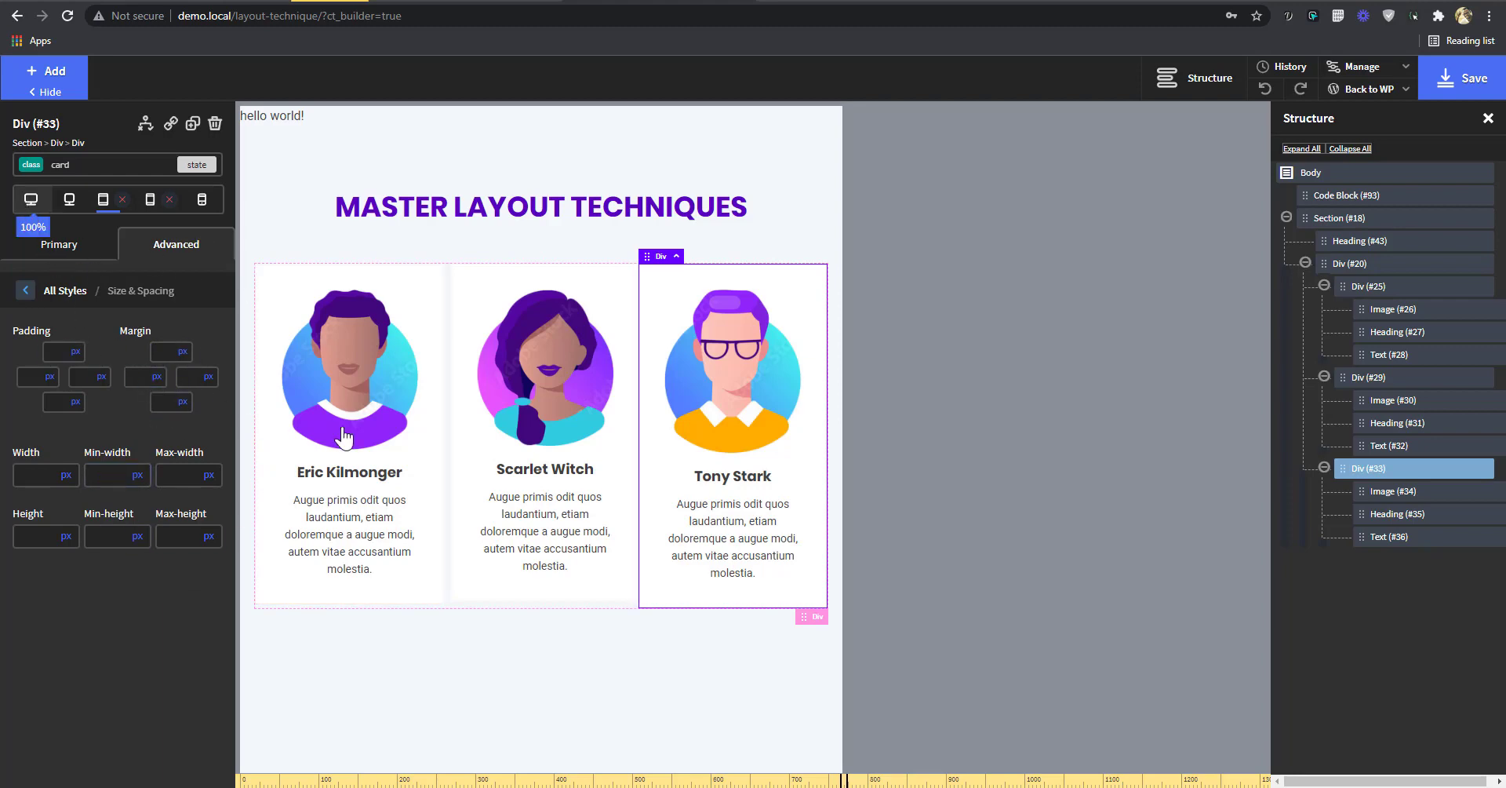
- Return to the 100% breakpoint, save the page and open its front-end view
click(31, 200)
click(1454, 77)
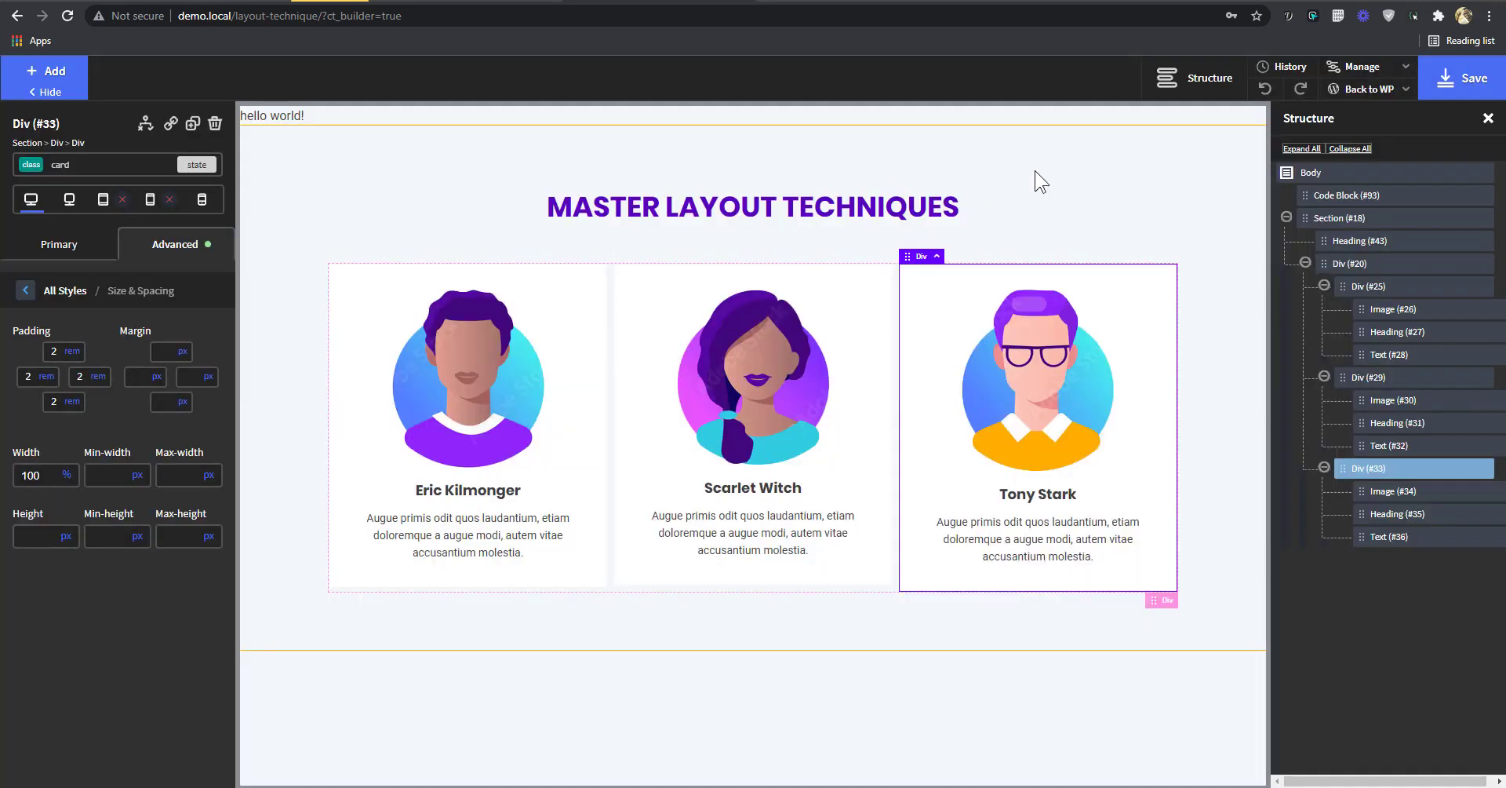
mouse_move(1371, 92)
click(1356, 149)
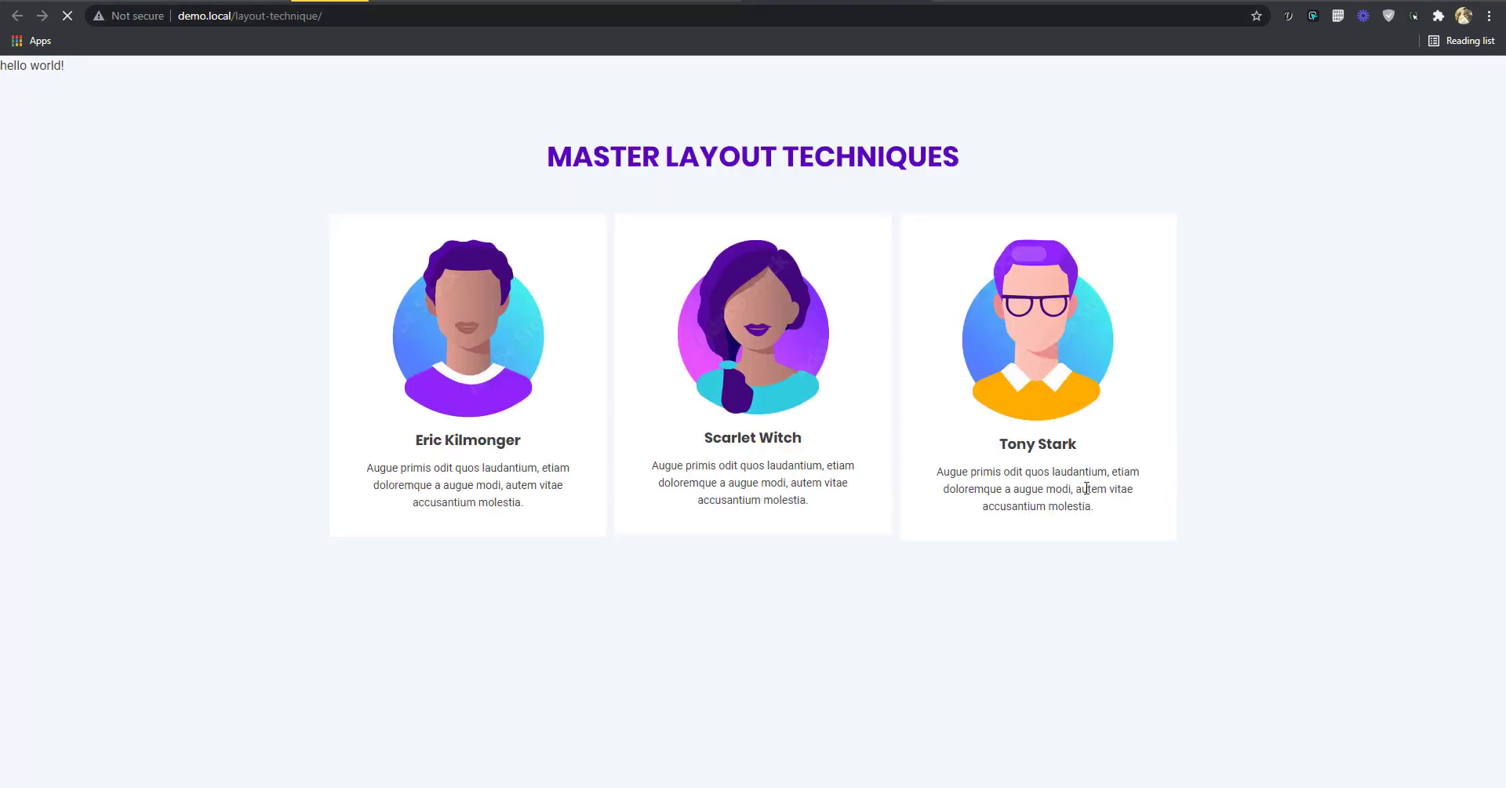
- Open the browser developer tools and widen the responsive preview of the page to about 989 px
key(ctrl+shift+i)
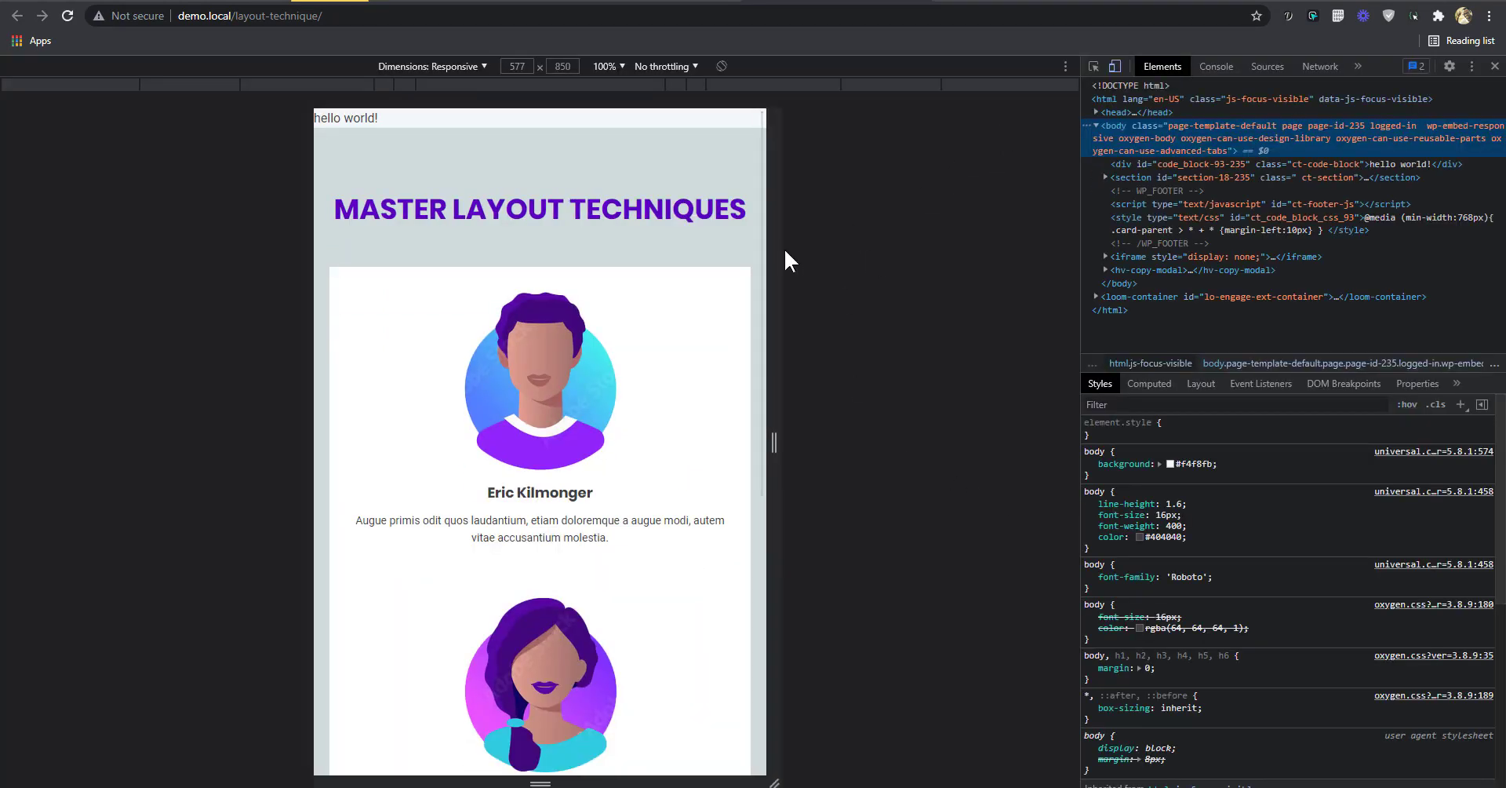
scroll(706, 351, down, 3)
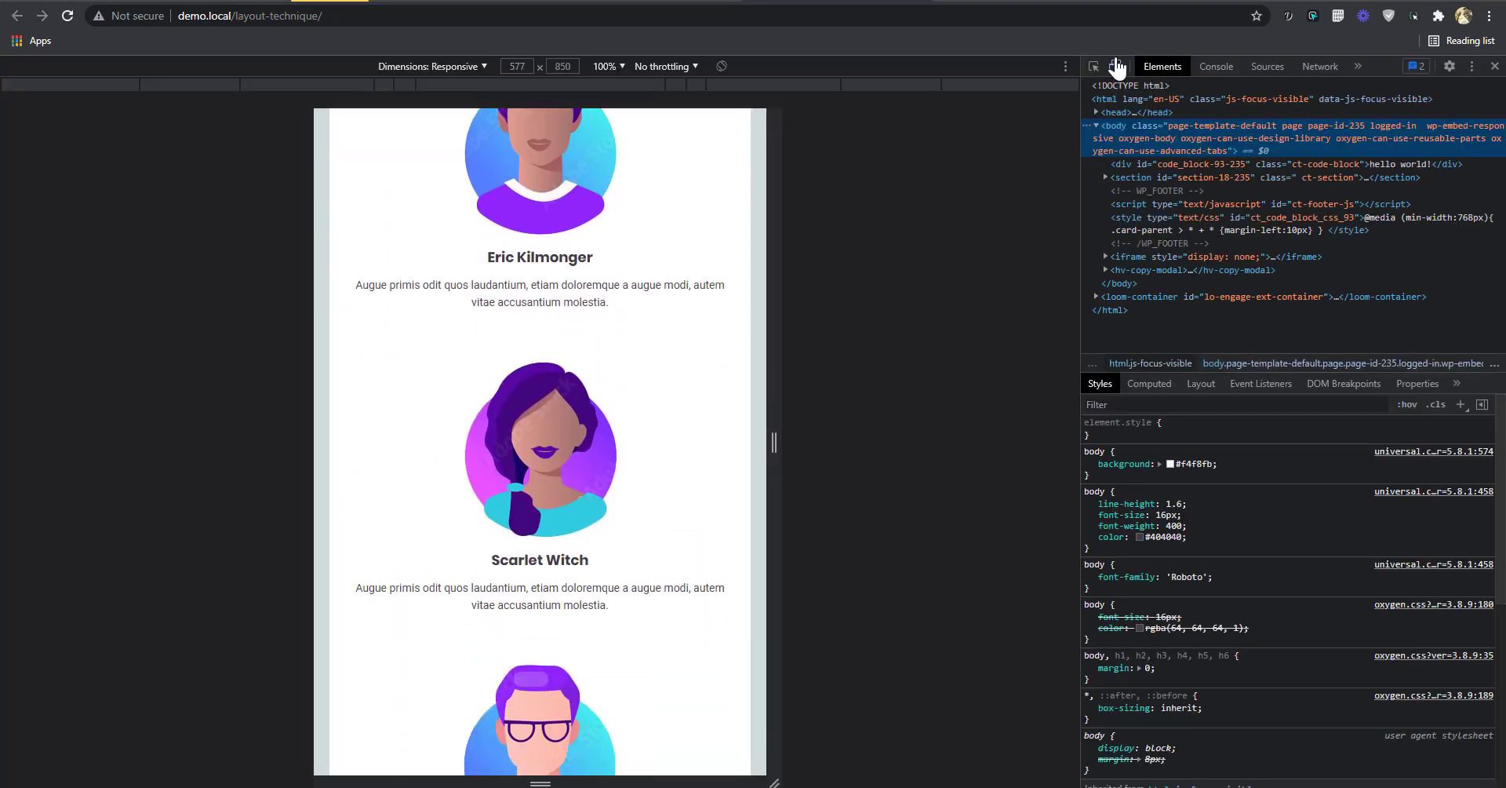
click(452, 69)
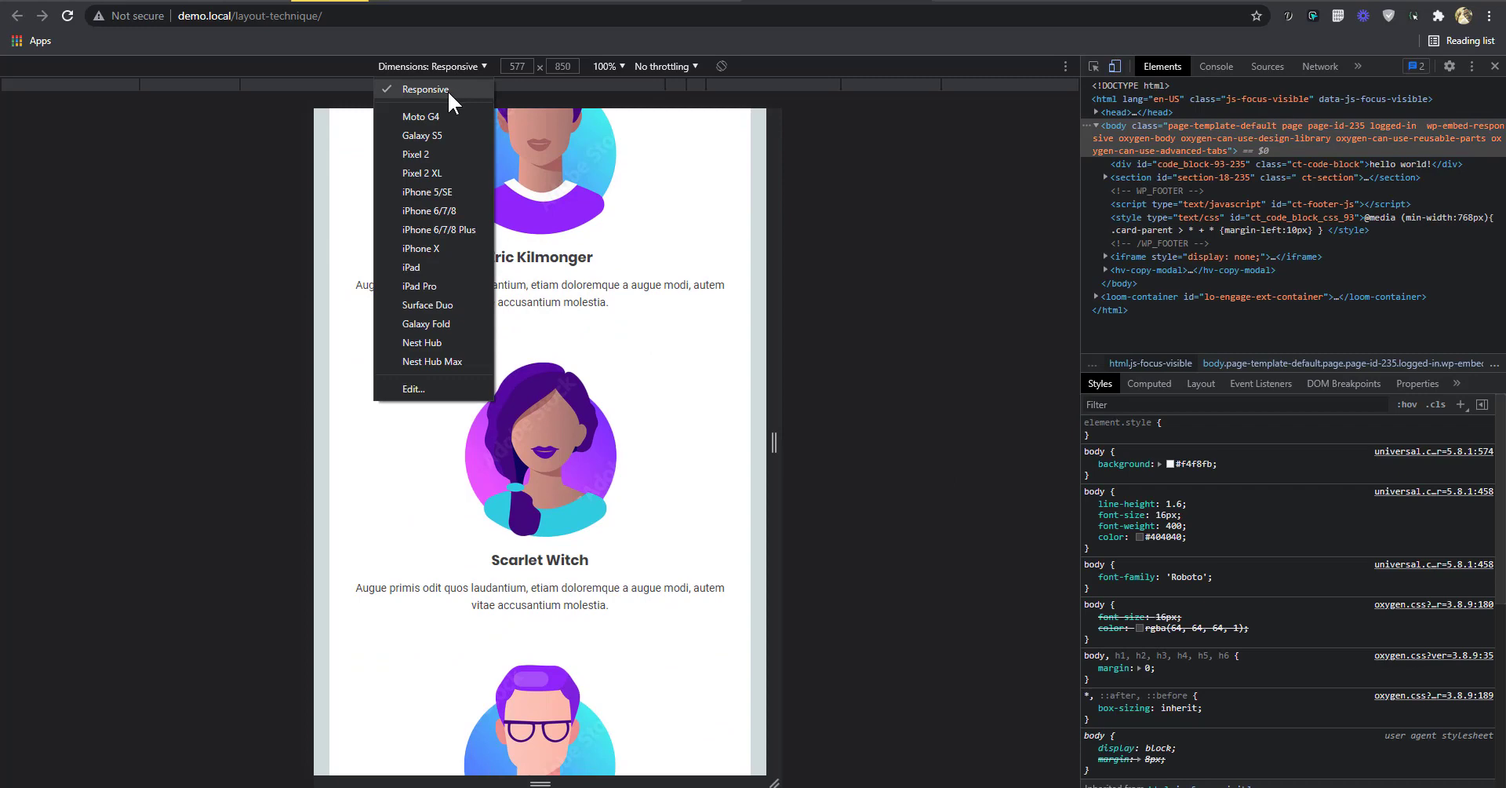
click(773, 442)
drag(774, 442, 933, 455)
- Inspect the third card and toggle the margin-left: 0px declaration of .card:nth-child(odd) to compare the spacing
click(1093, 66)
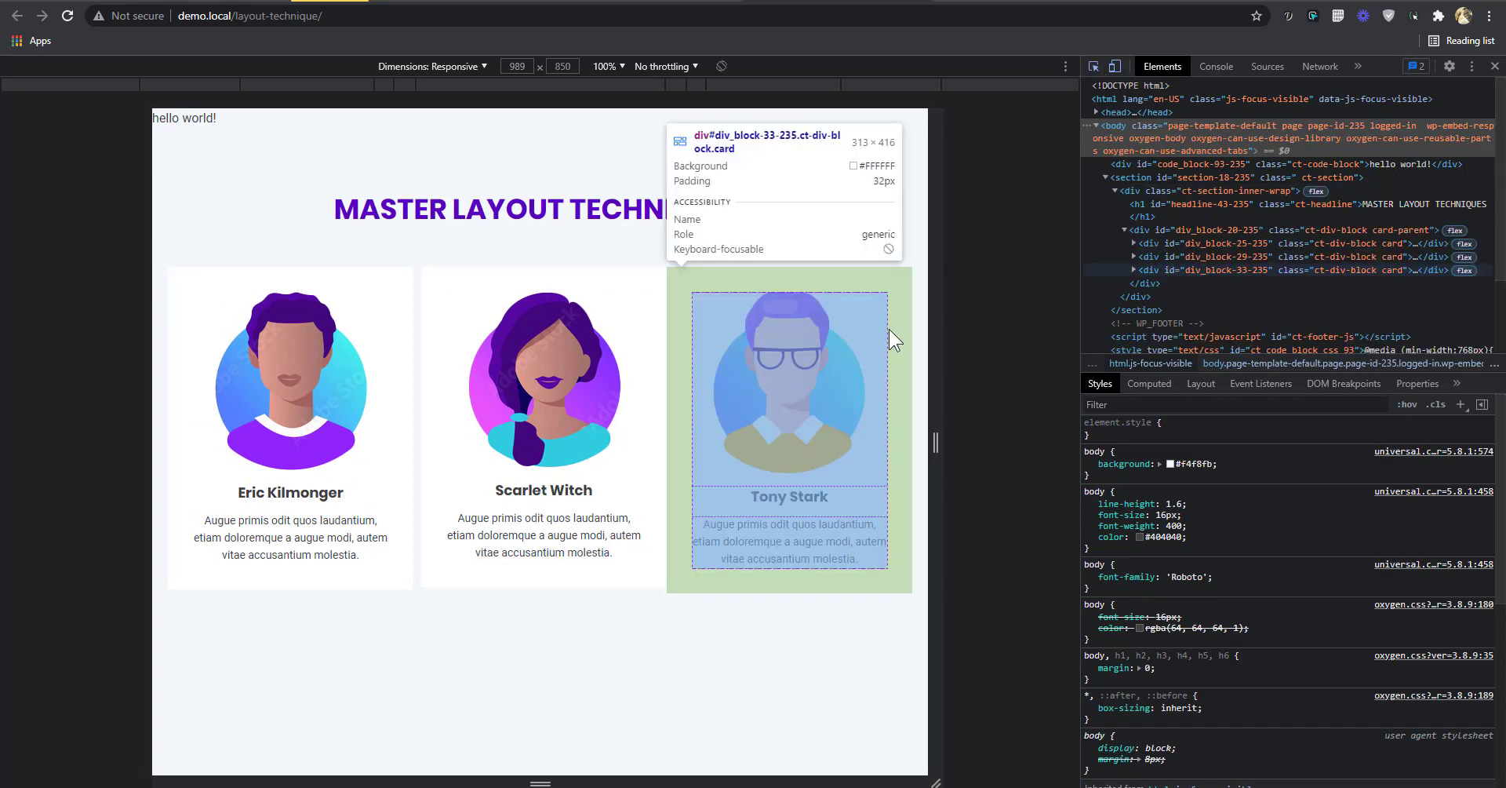
click(888, 328)
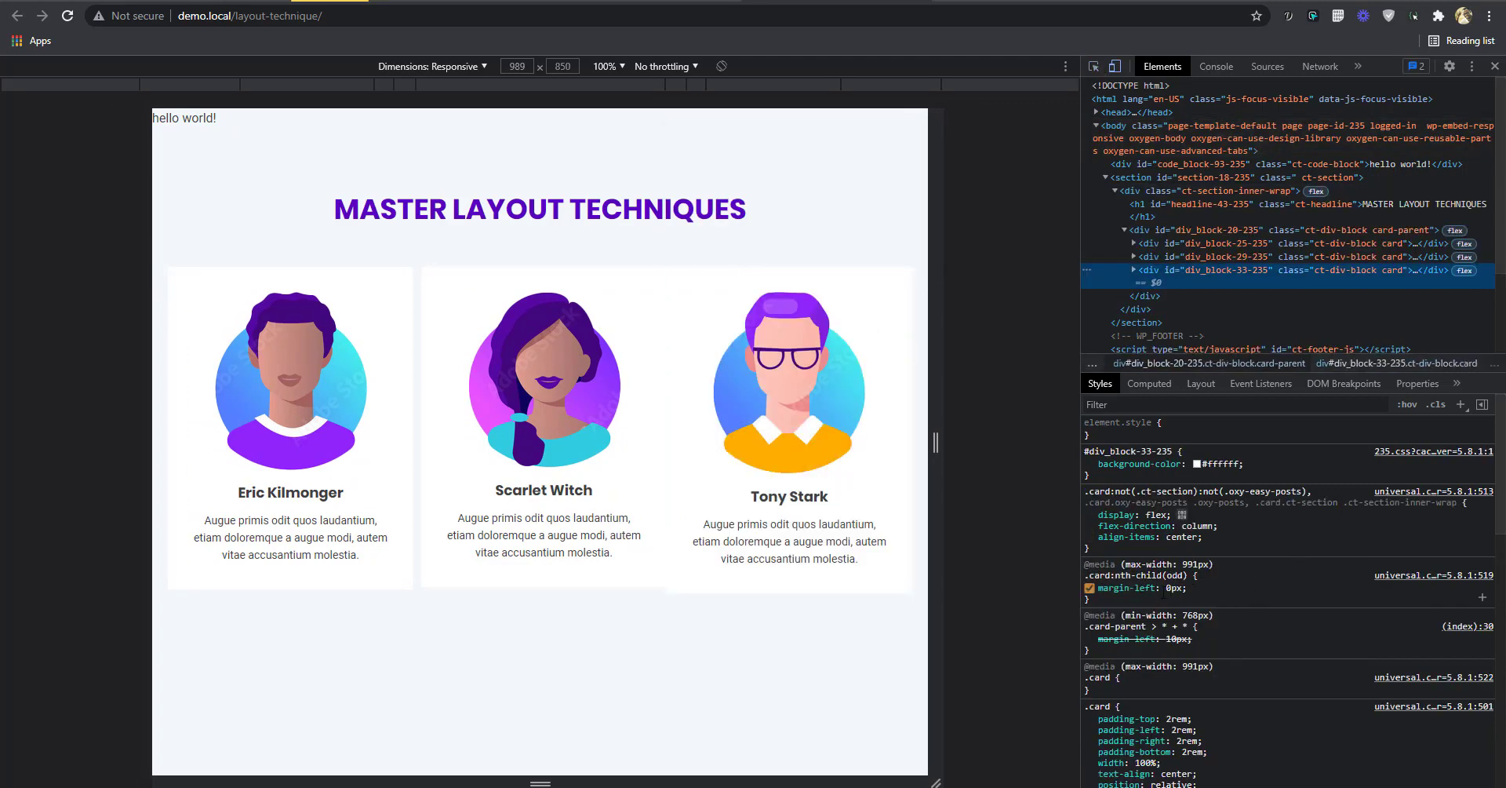
click(1089, 587)
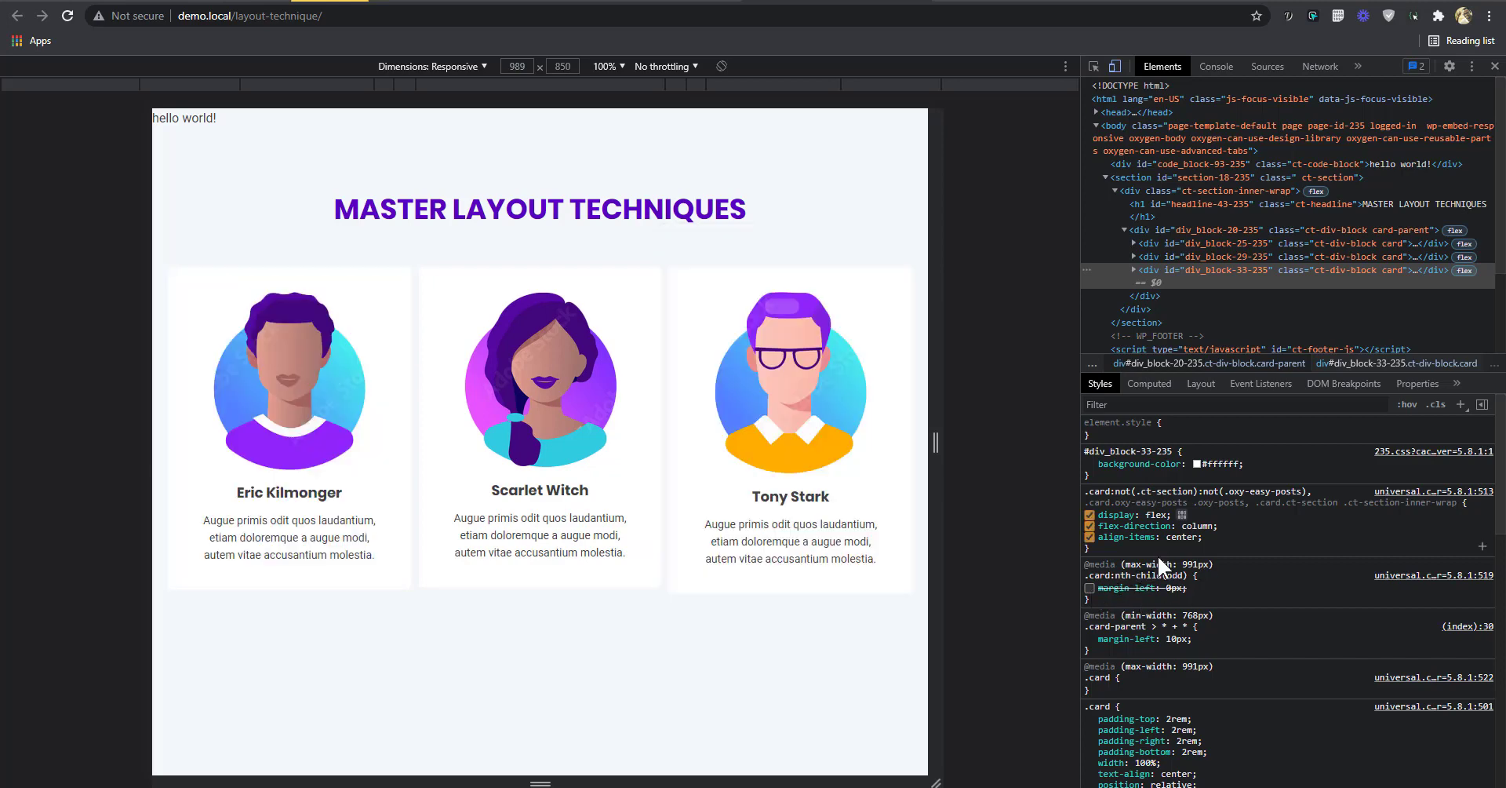
click(1089, 588)
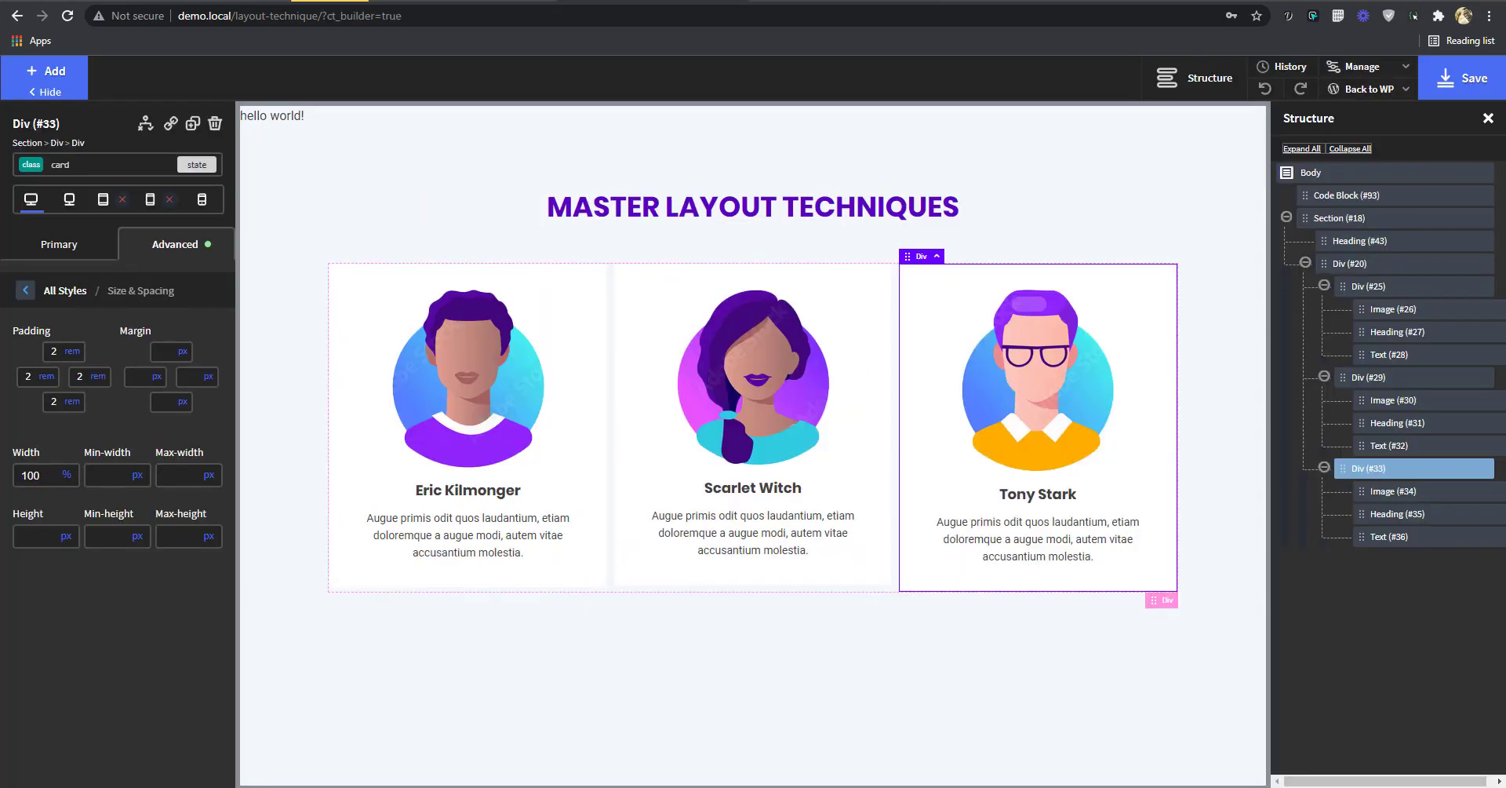
- Add an nth-child(0) state to the card class in the builder and set its left margin to 0 px
click(197, 165)
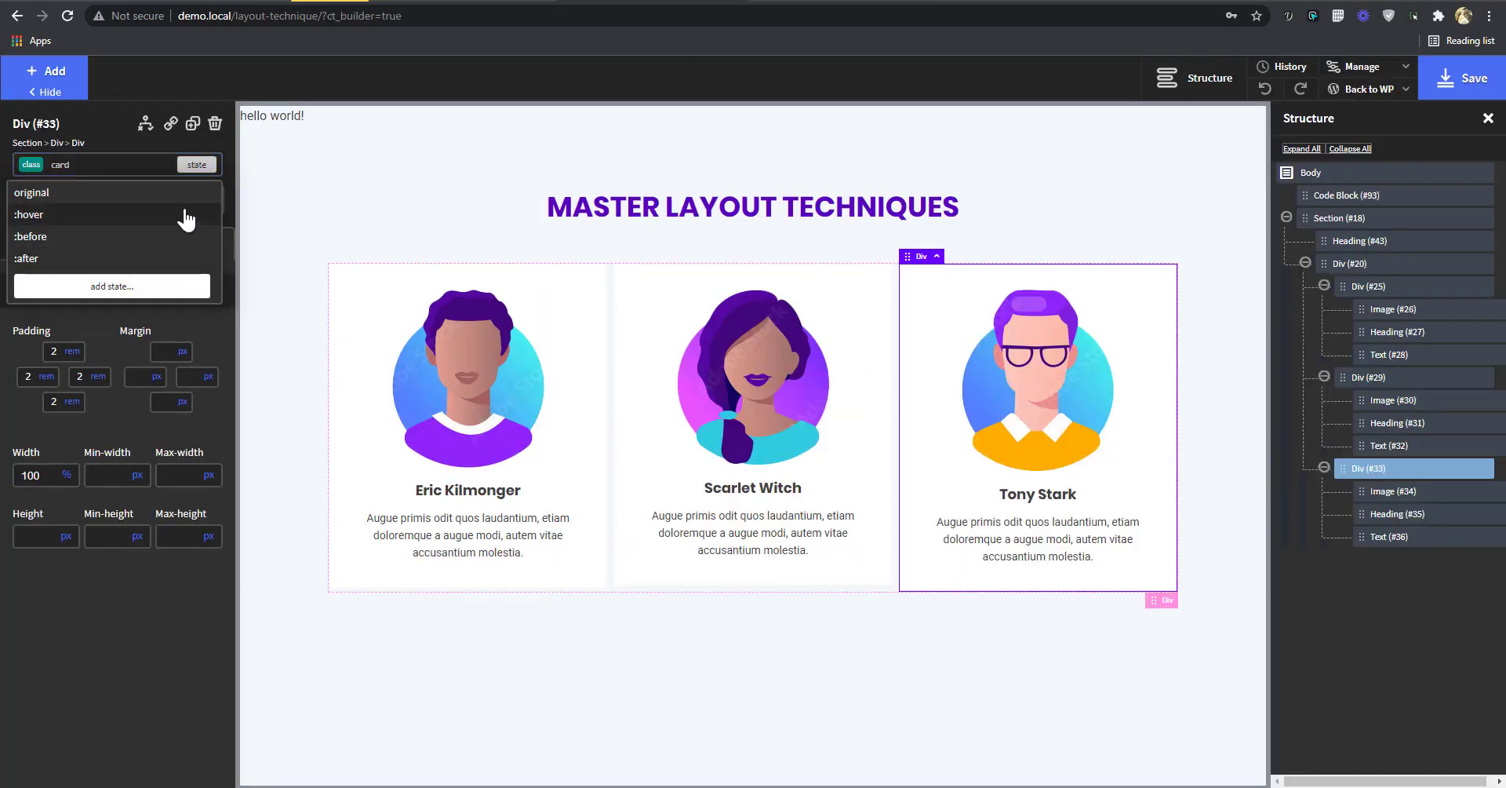
click(125, 287)
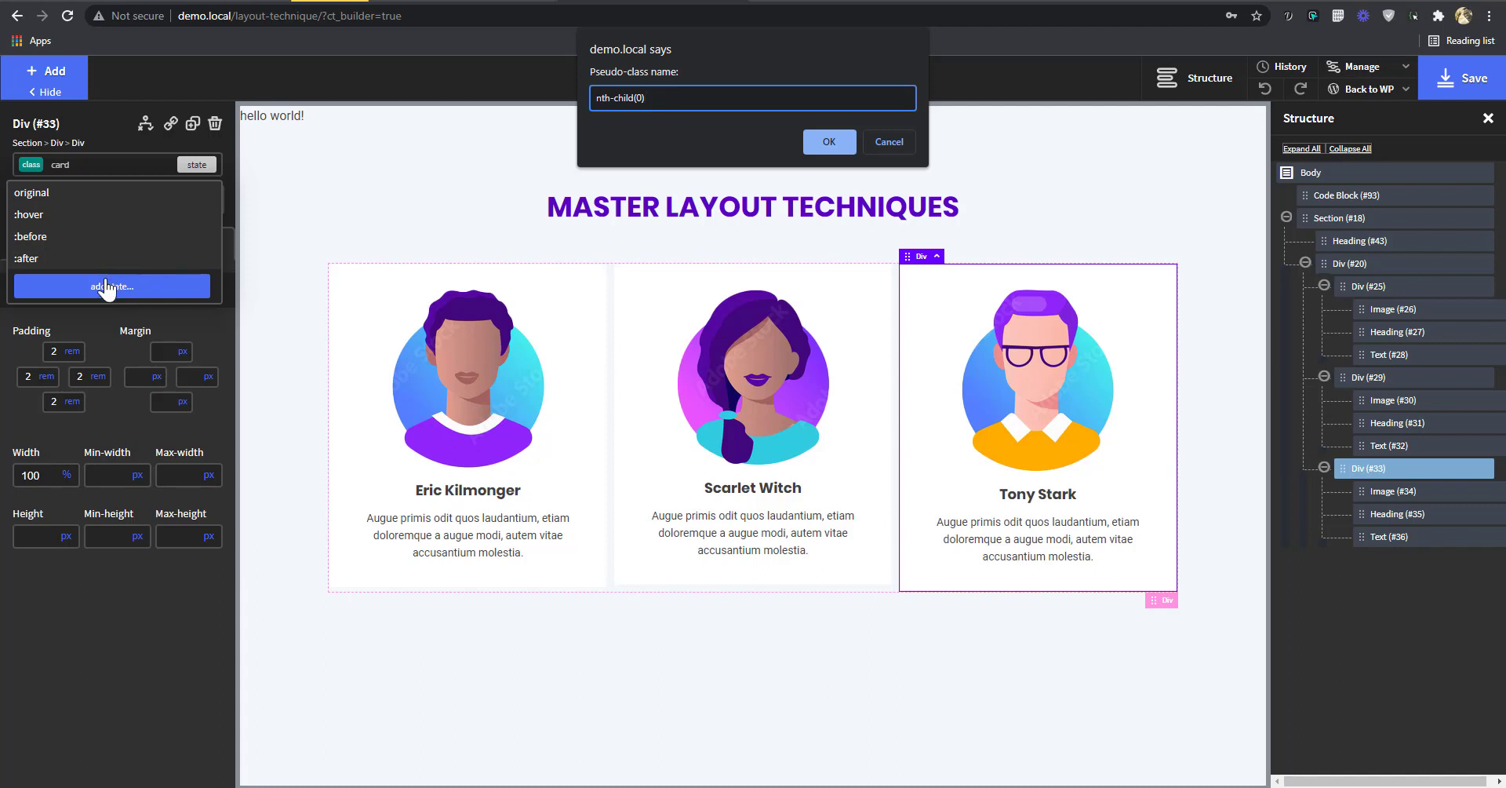
click(827, 143)
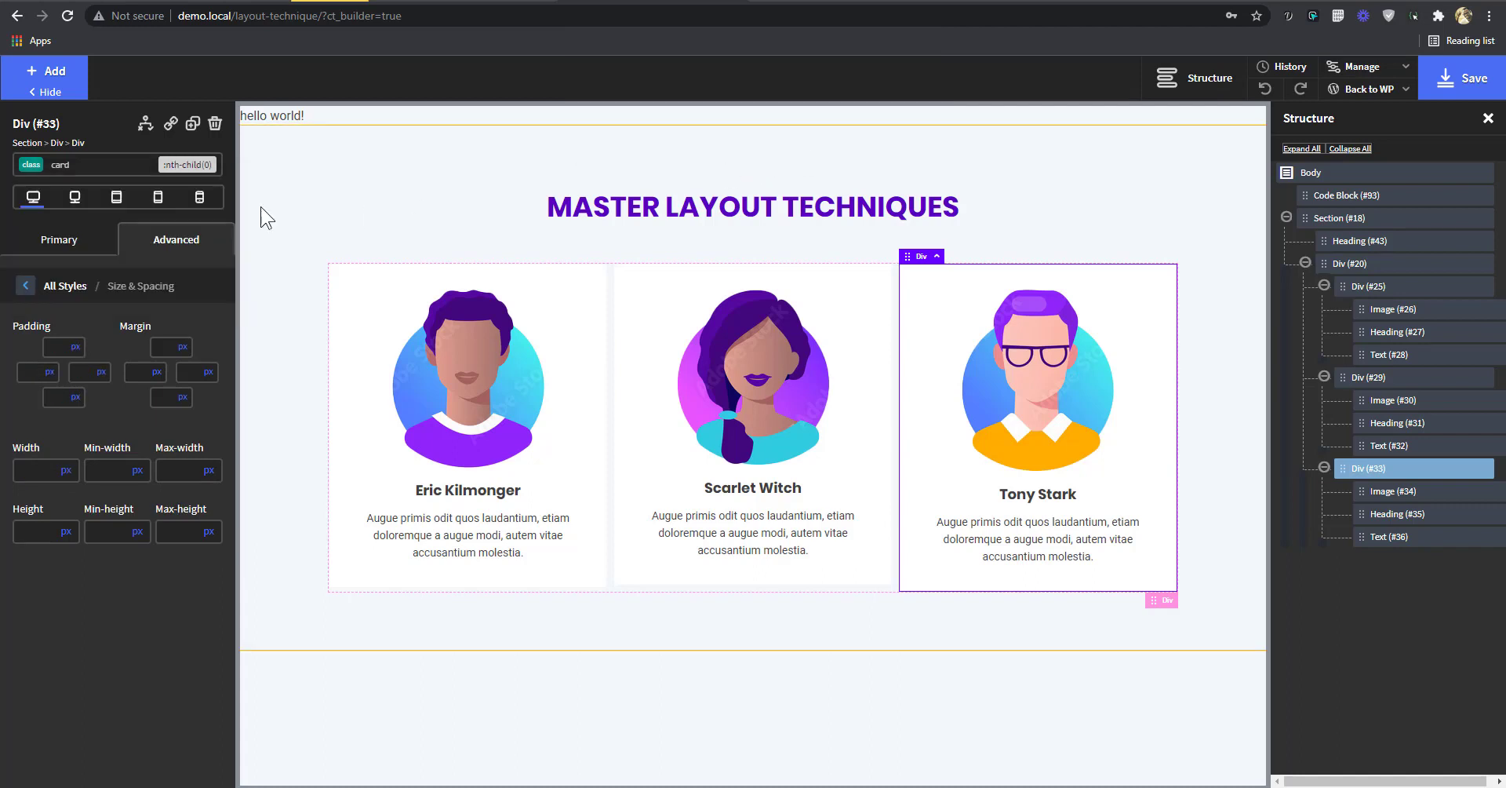
click(94, 165)
click(144, 373)
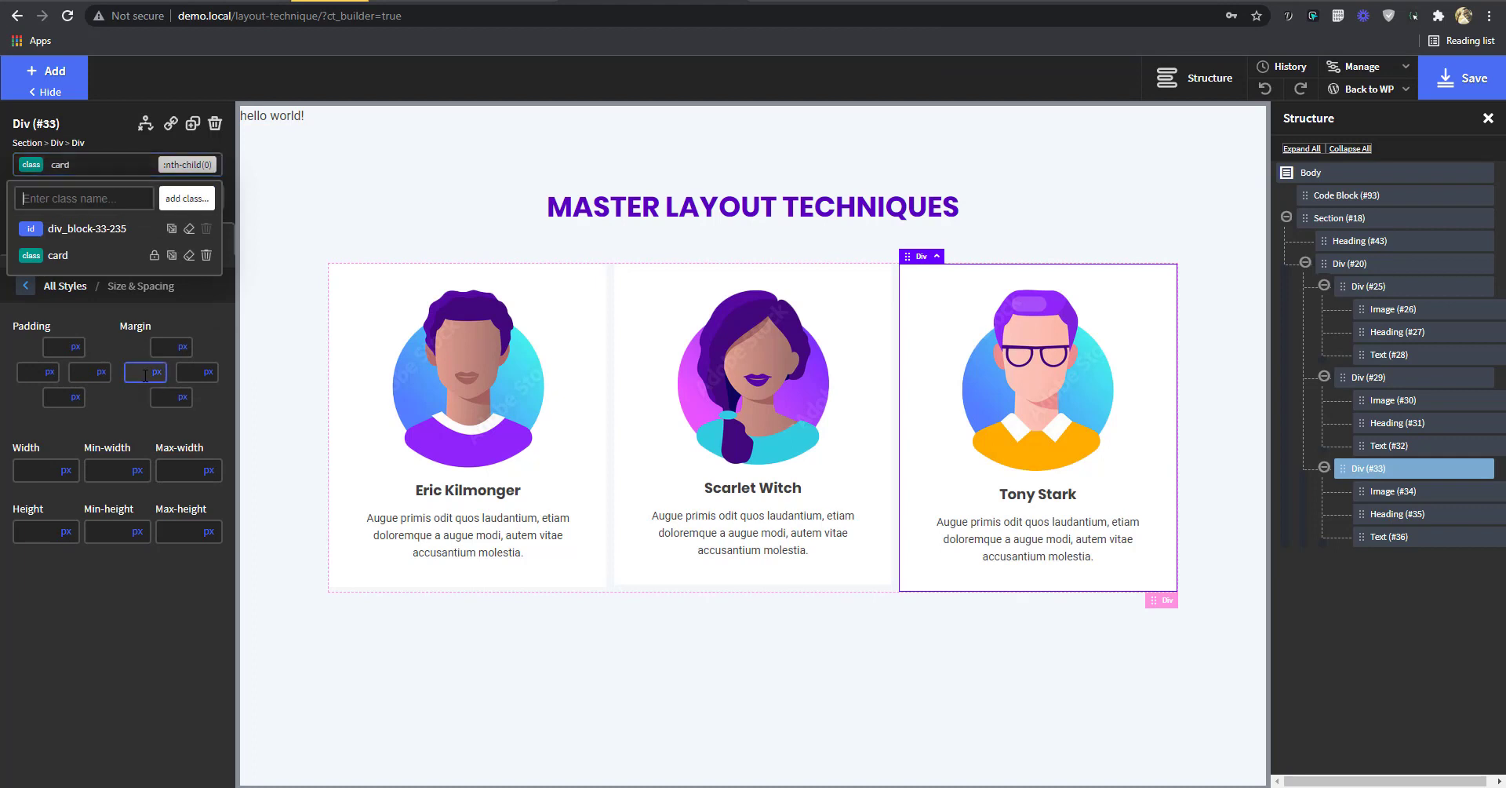
text(0)
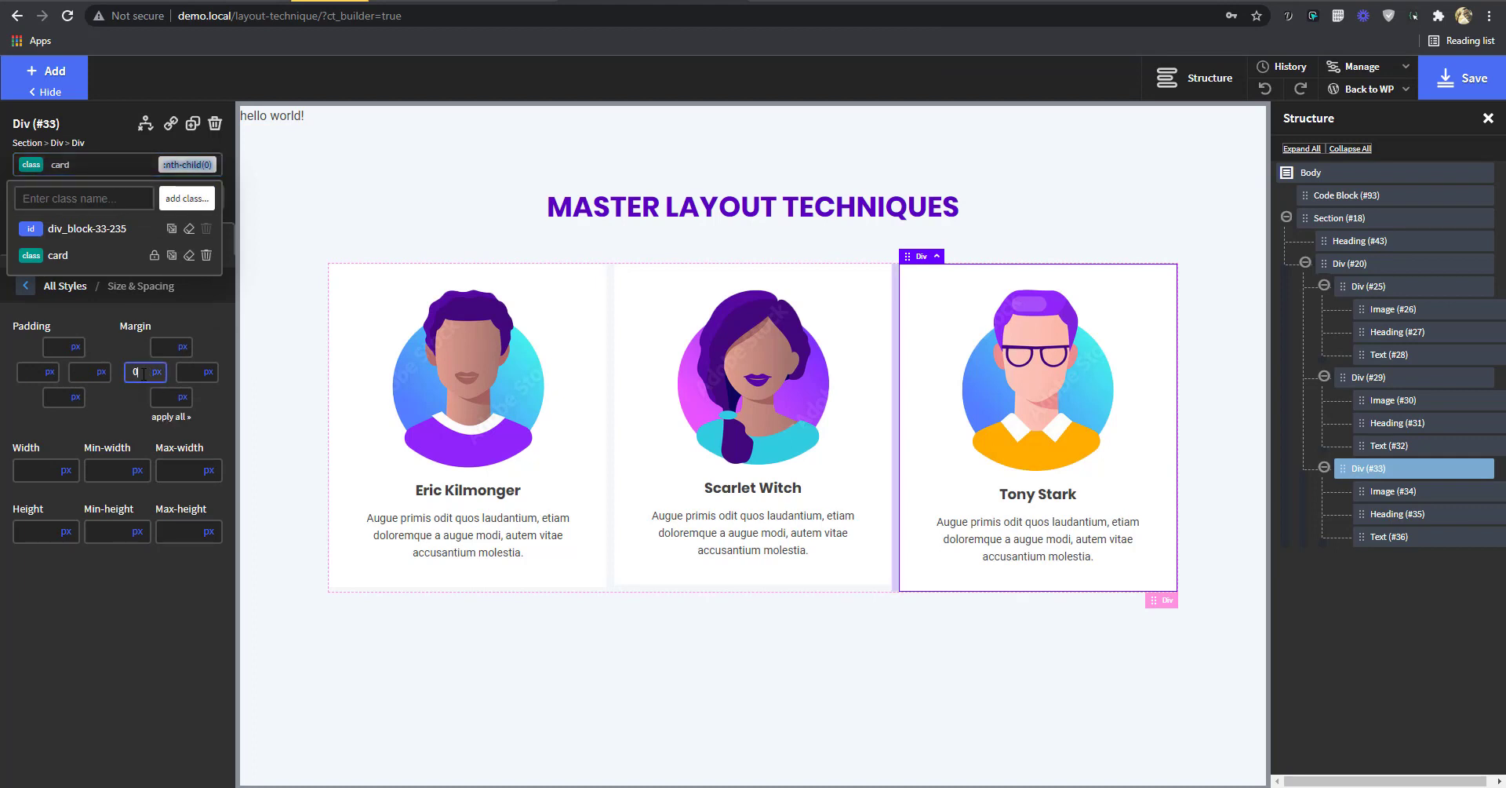
click(127, 649)
- Delete the nth-child(0) state from the card class
click(198, 170)
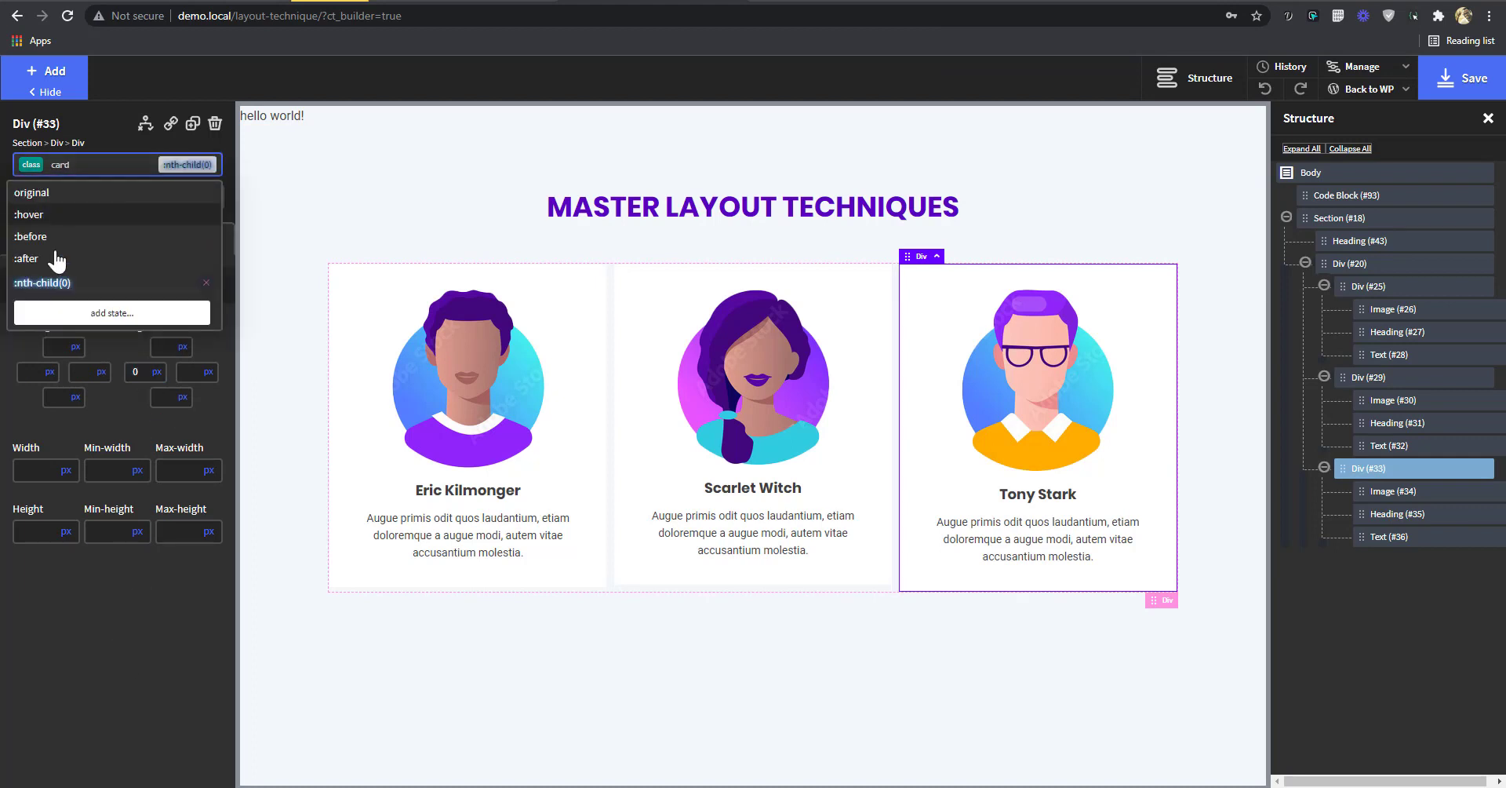
click(135, 374)
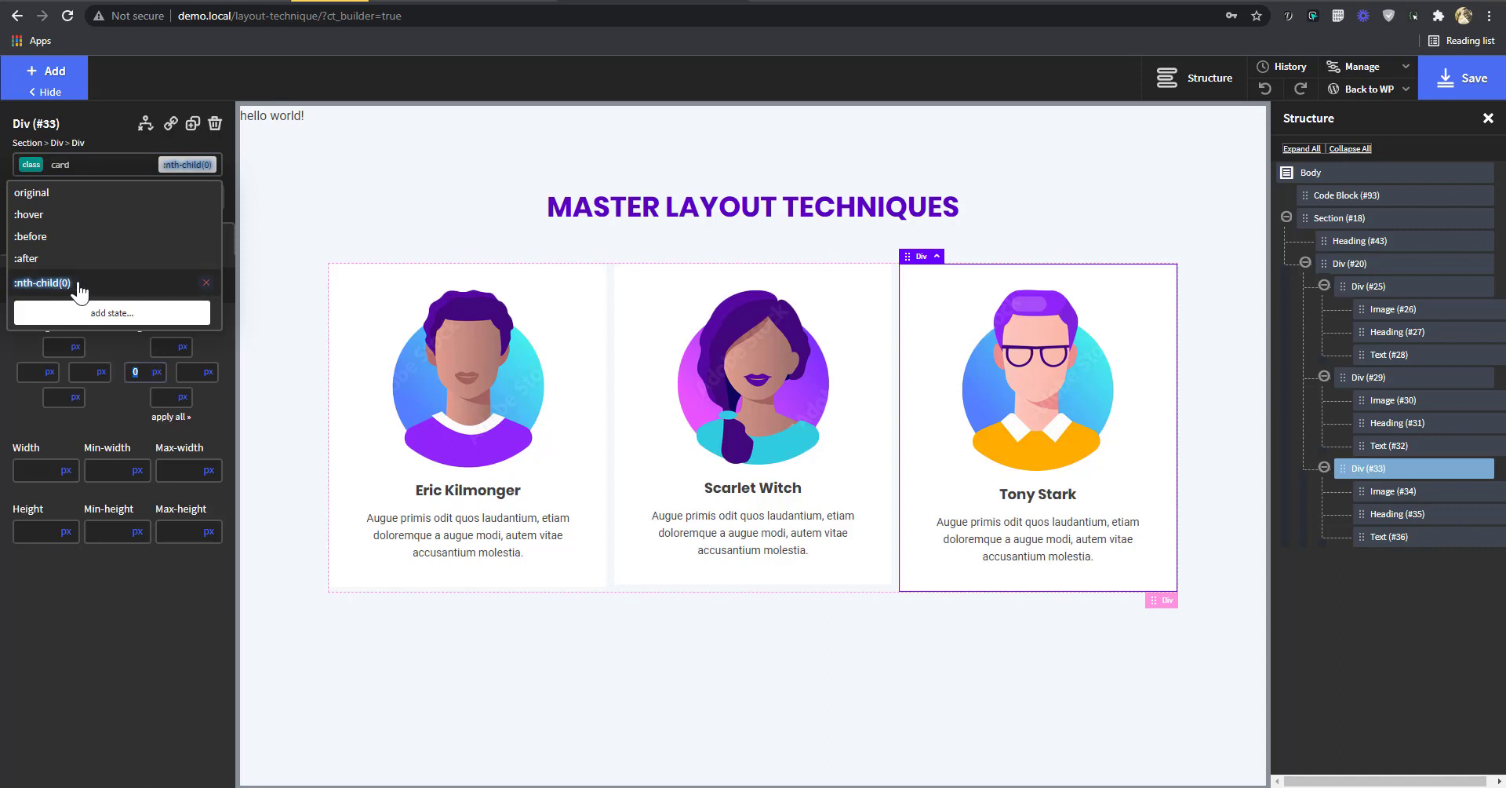
click(205, 283)
click(828, 193)
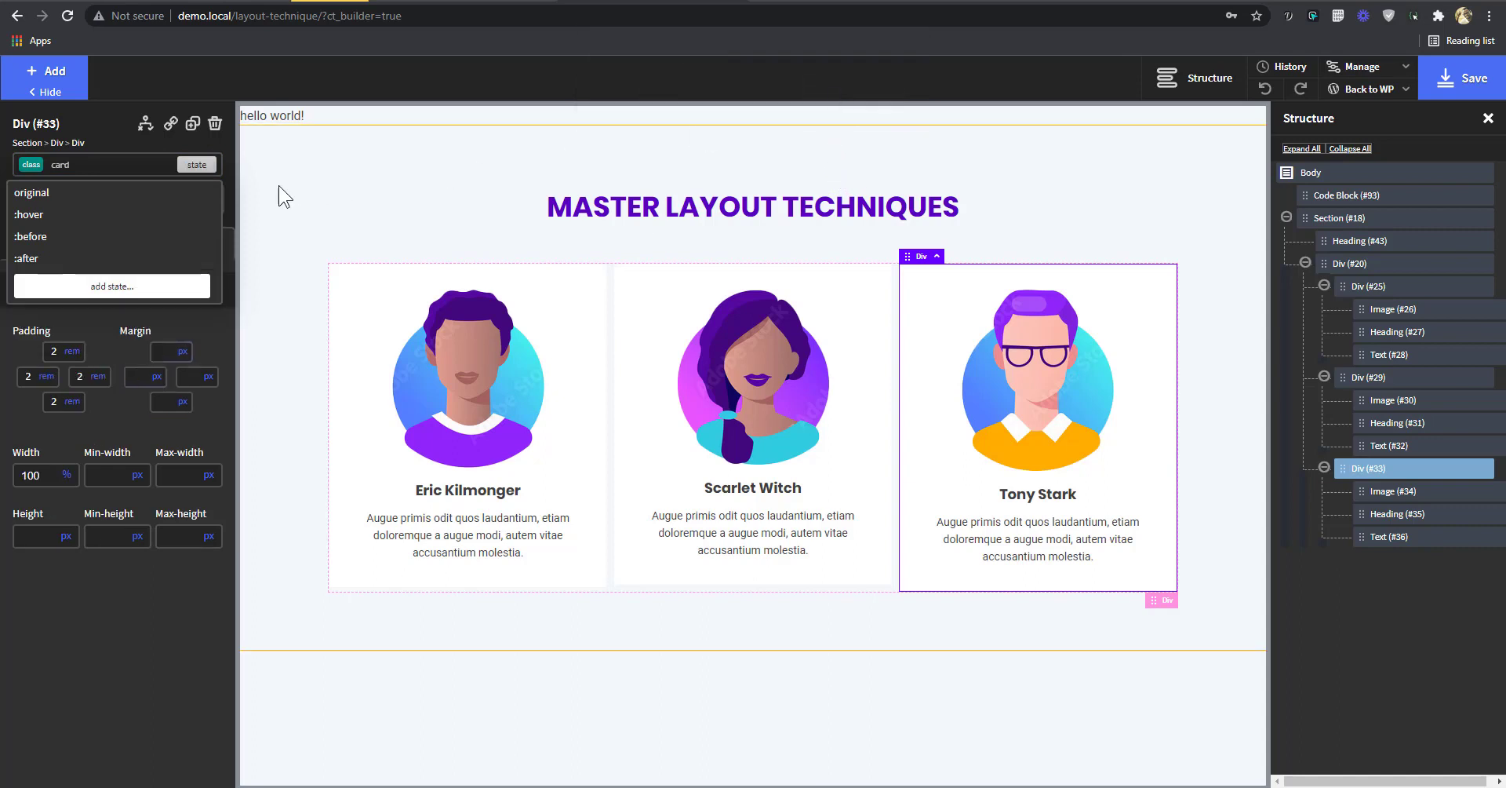
- Add an nth-child(odd) state to the card class and set its left margin to 0 px at the 991 px breakpoint
click(98, 286)
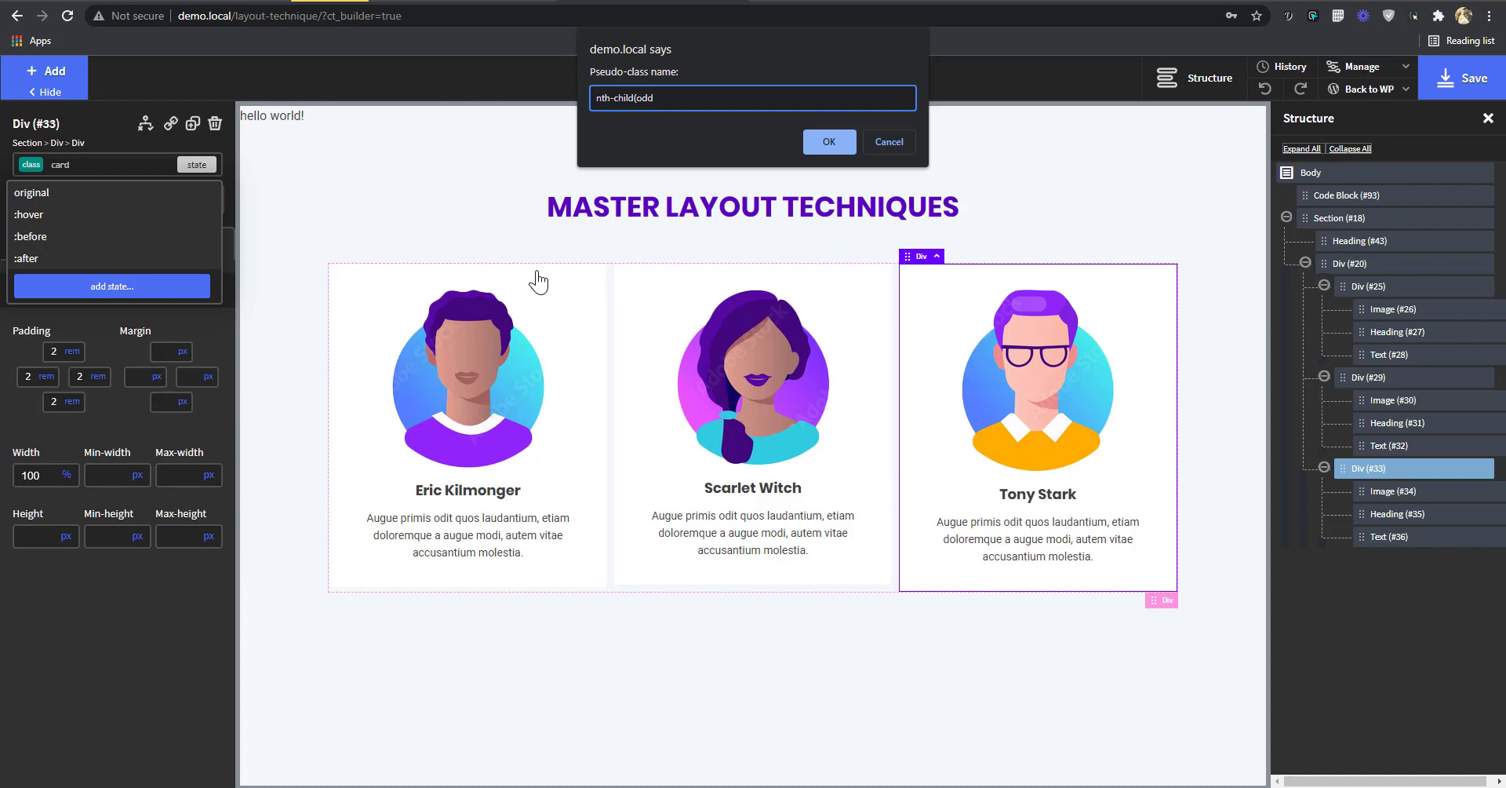
key(Return)
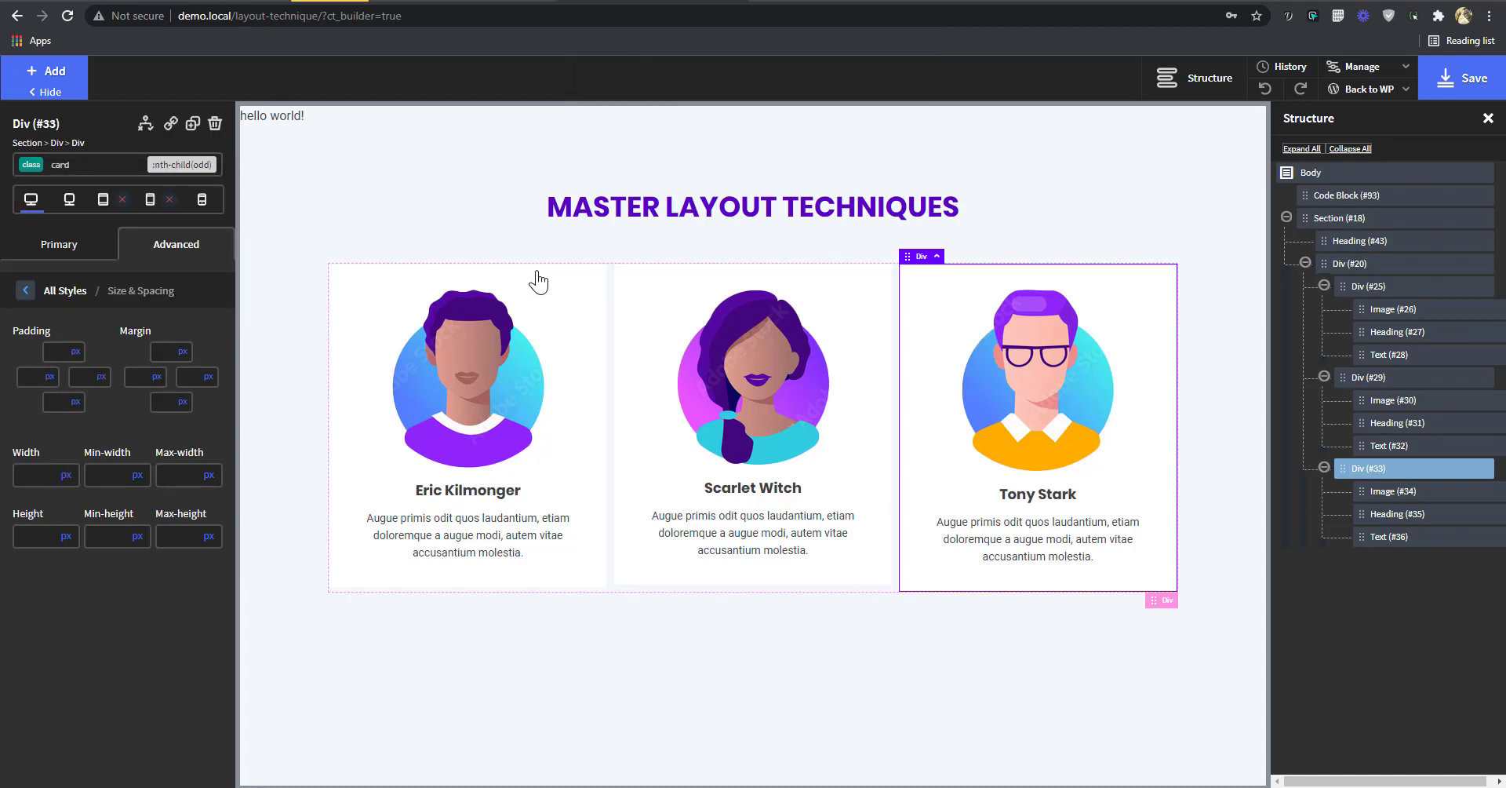
click(169, 174)
click(169, 165)
click(106, 212)
click(145, 377)
text(0)
- Check the nth-child(odd) margin and the card class's state list at the 767 px breakpoint
click(151, 205)
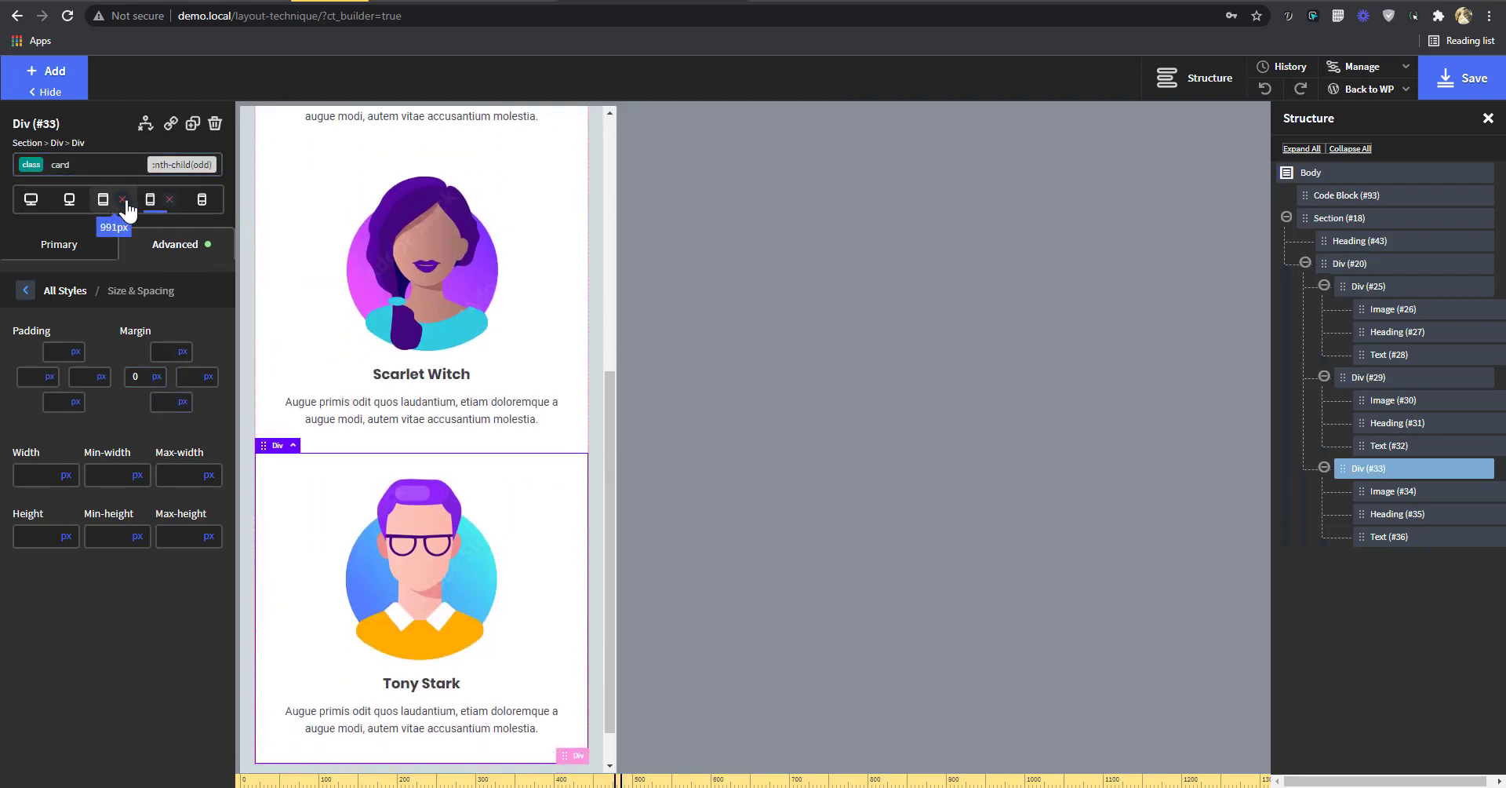
click(179, 166)
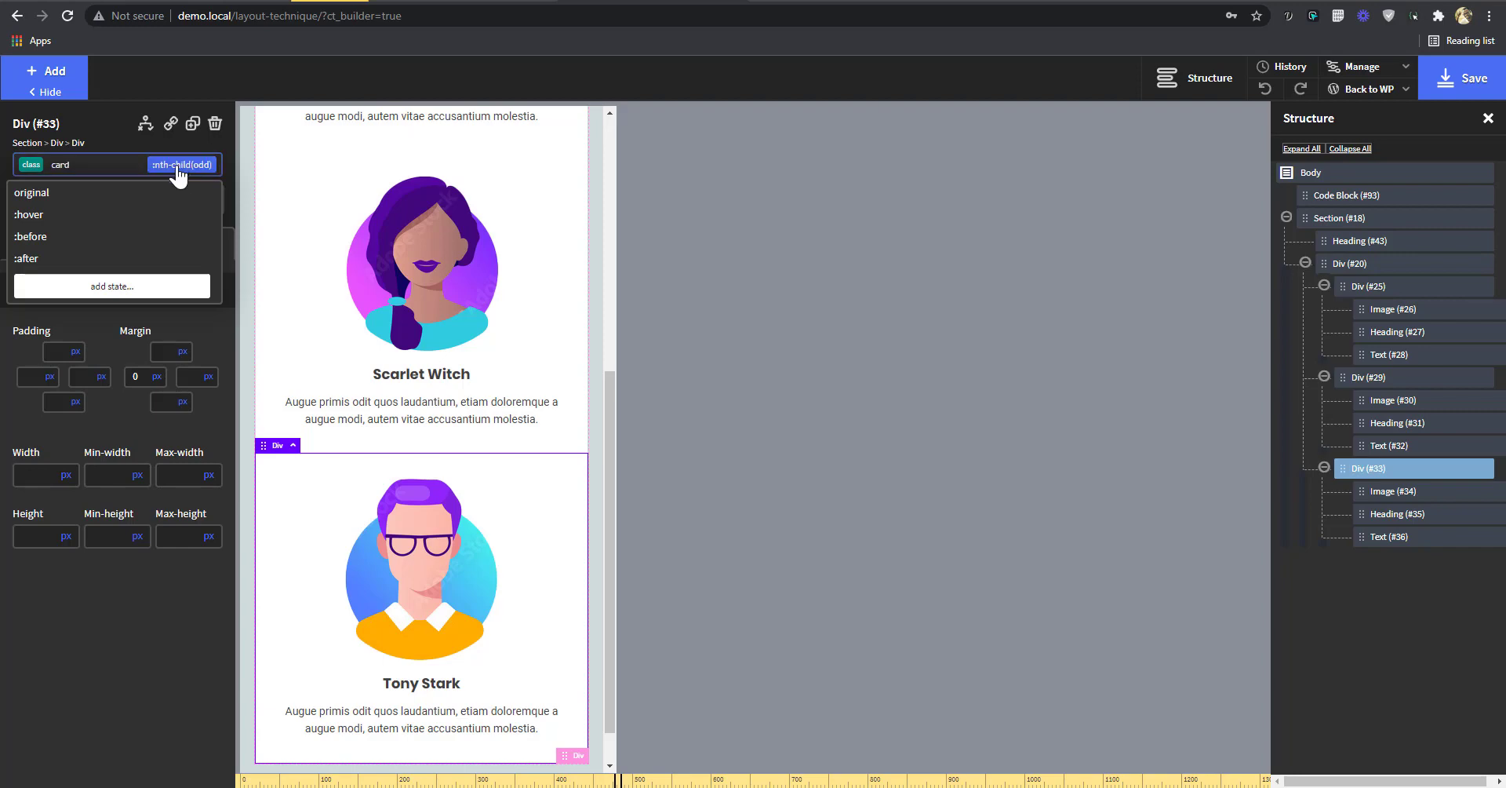
click(179, 167)
click(180, 166)
click(180, 166)
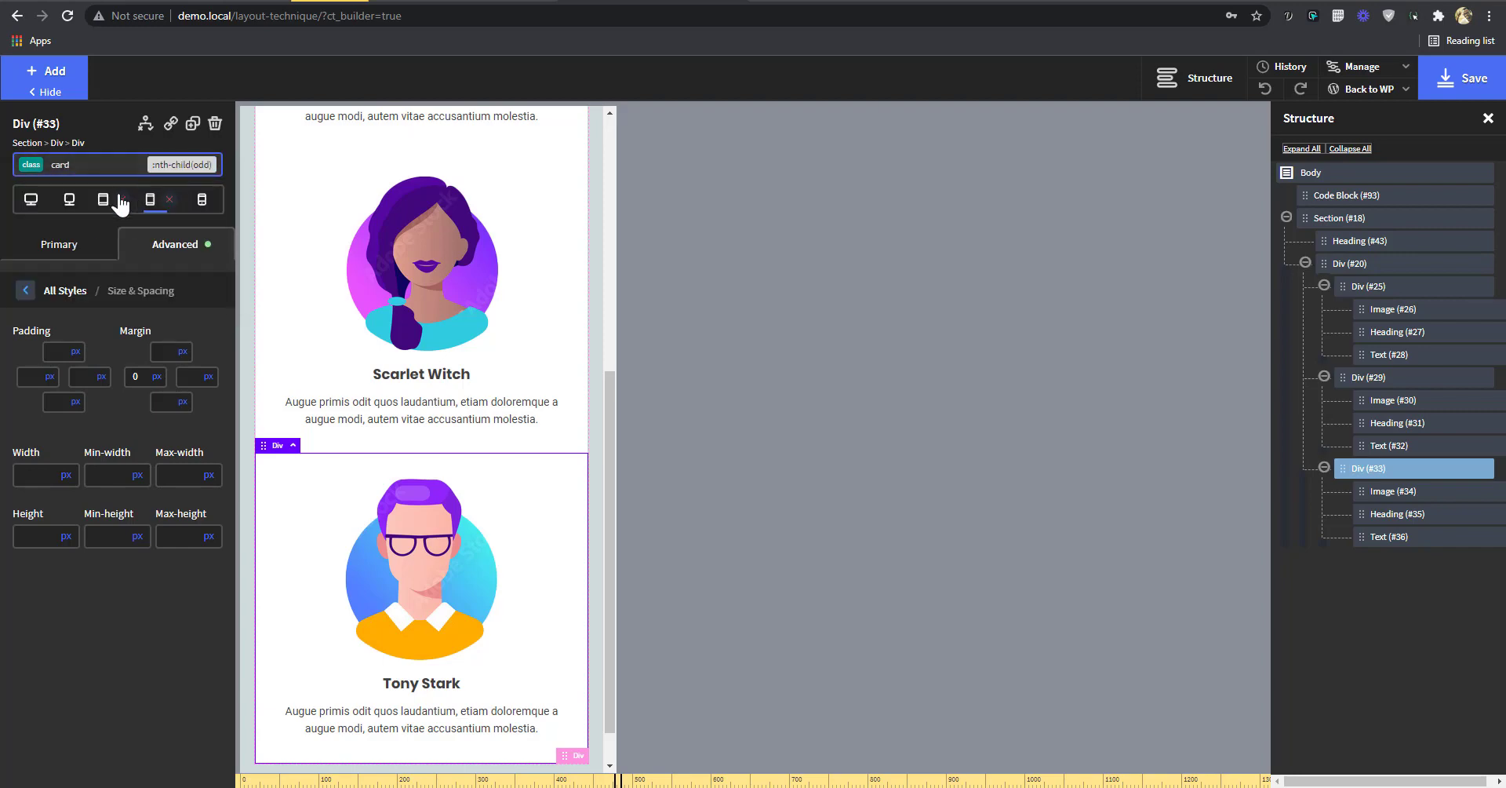
- Set the left margin of the card's nth-child(odd) state to 0 px at the base desktop size
click(30, 200)
click(184, 166)
click(184, 167)
click(181, 166)
click(181, 169)
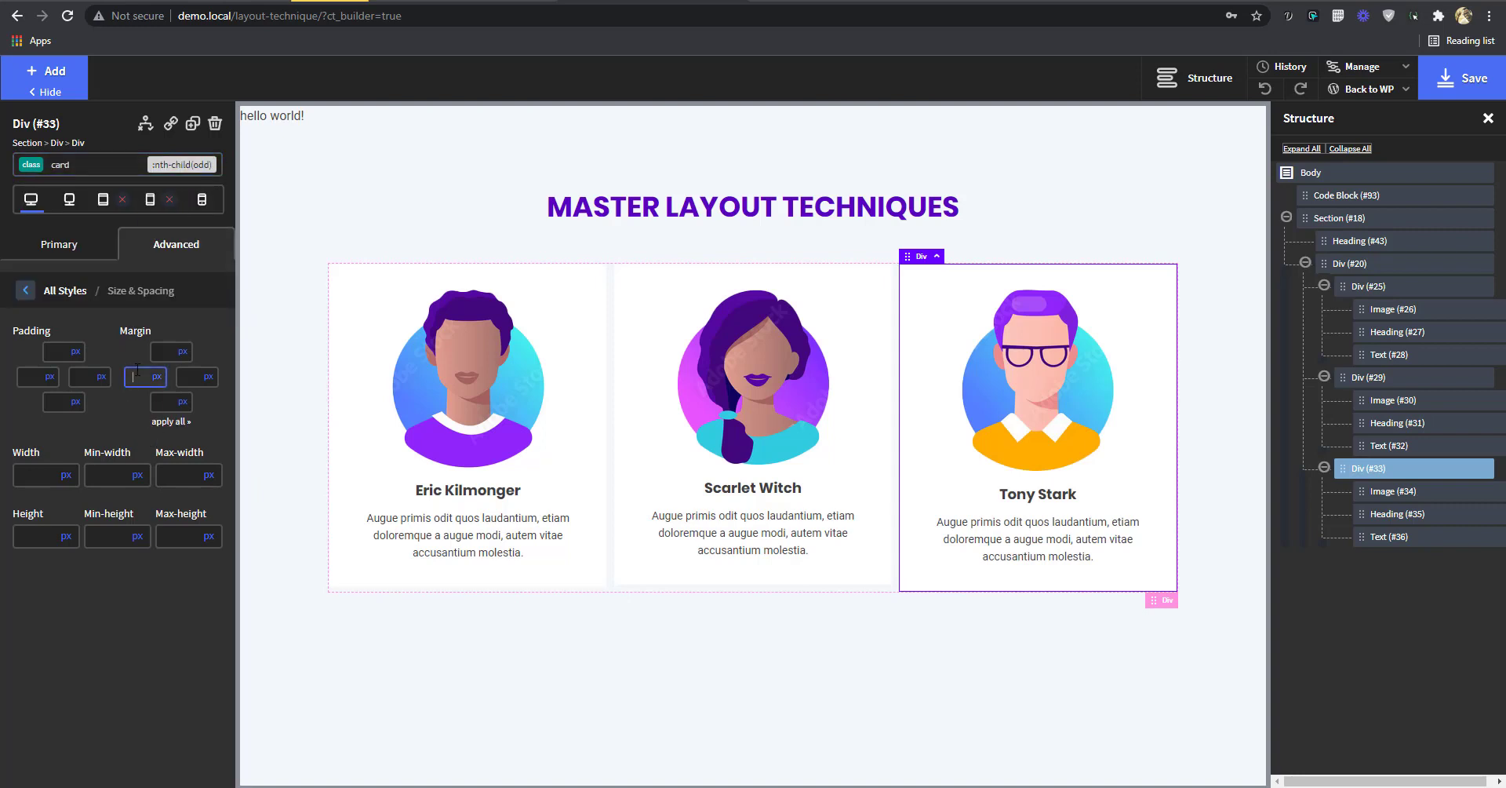
text(0)
click(194, 169)
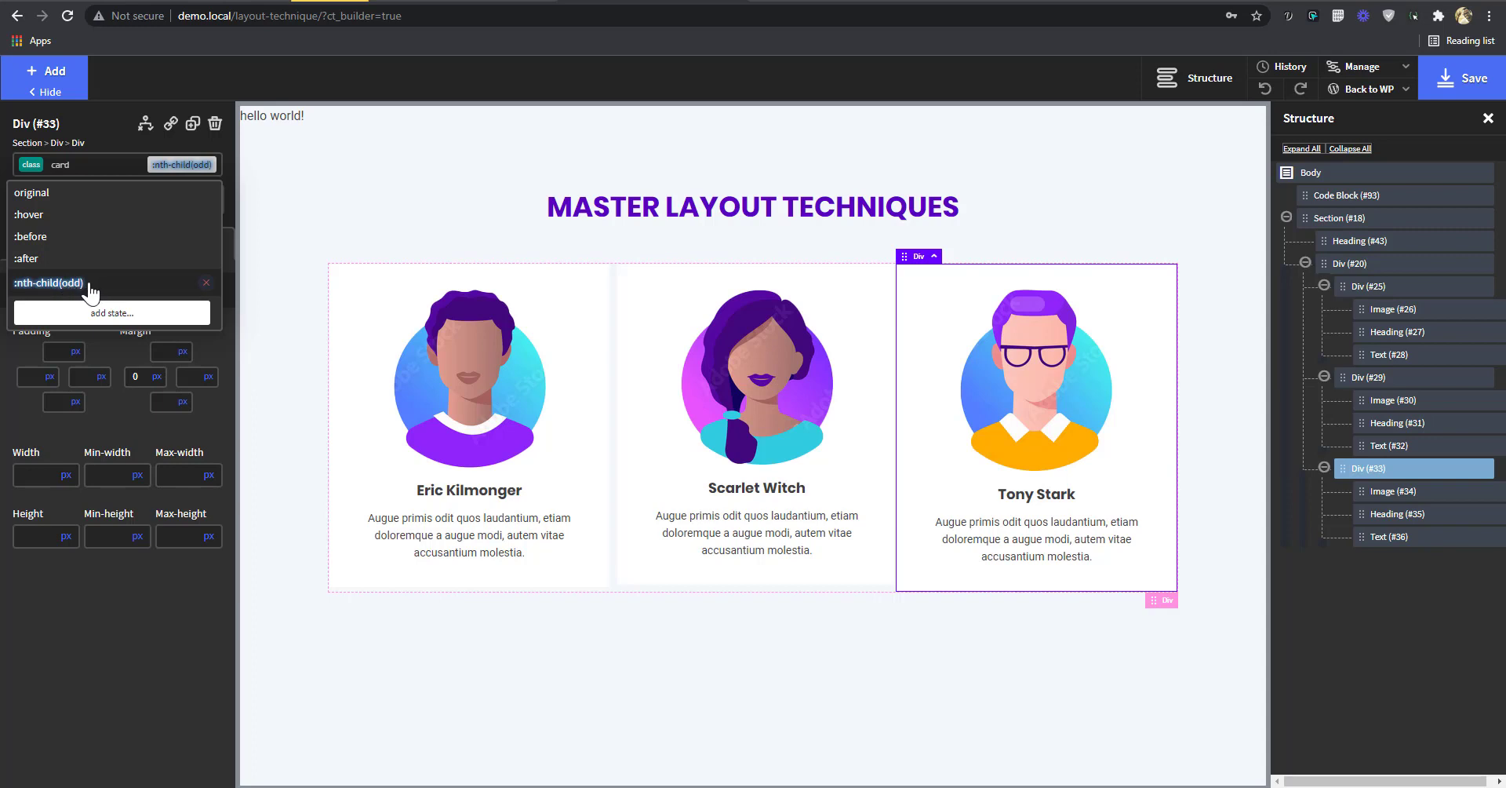
- Delete the nth-child(odd) state from the card class and check its state list
click(206, 283)
click(830, 95)
click(39, 540)
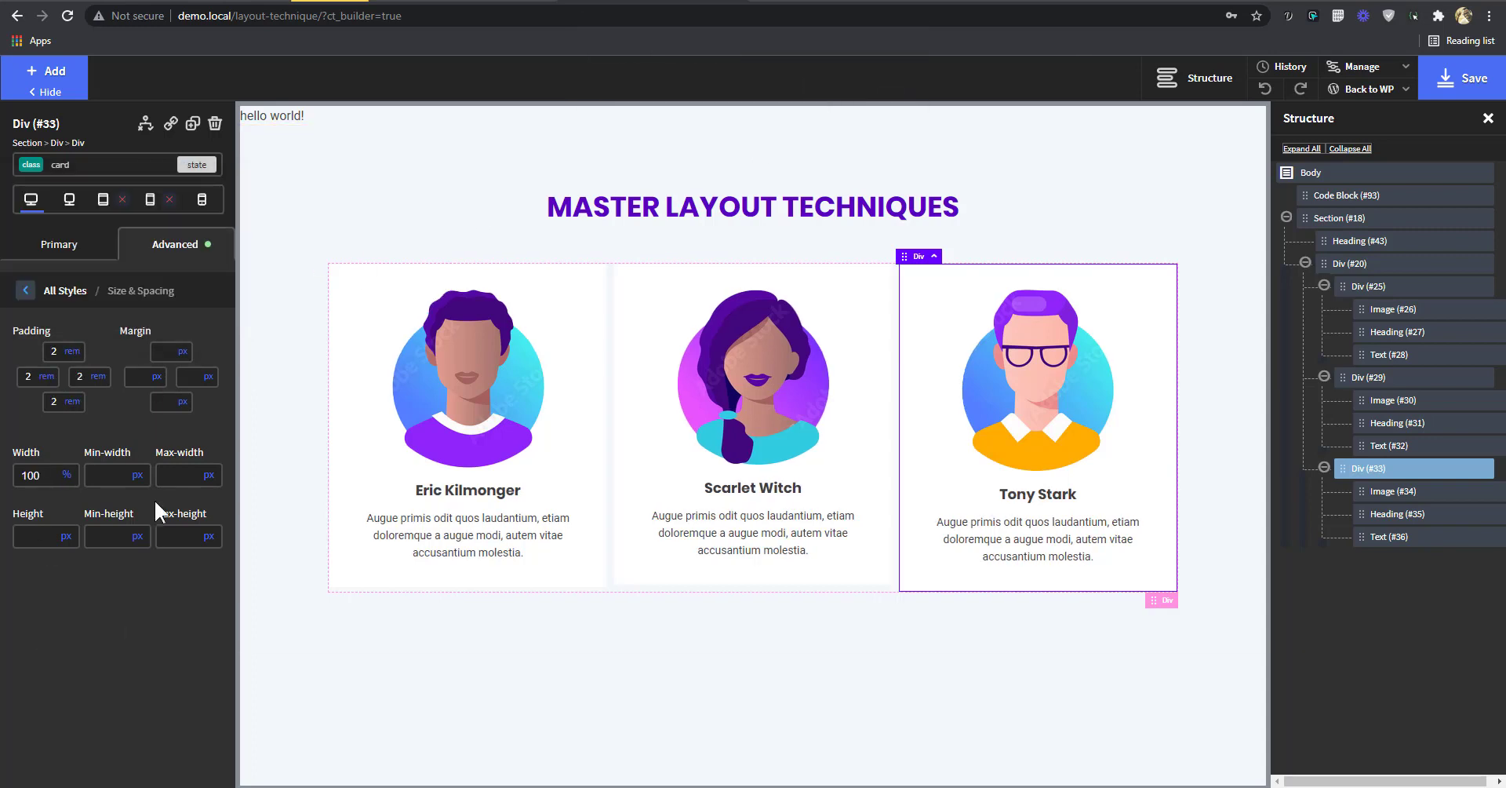
click(196, 165)
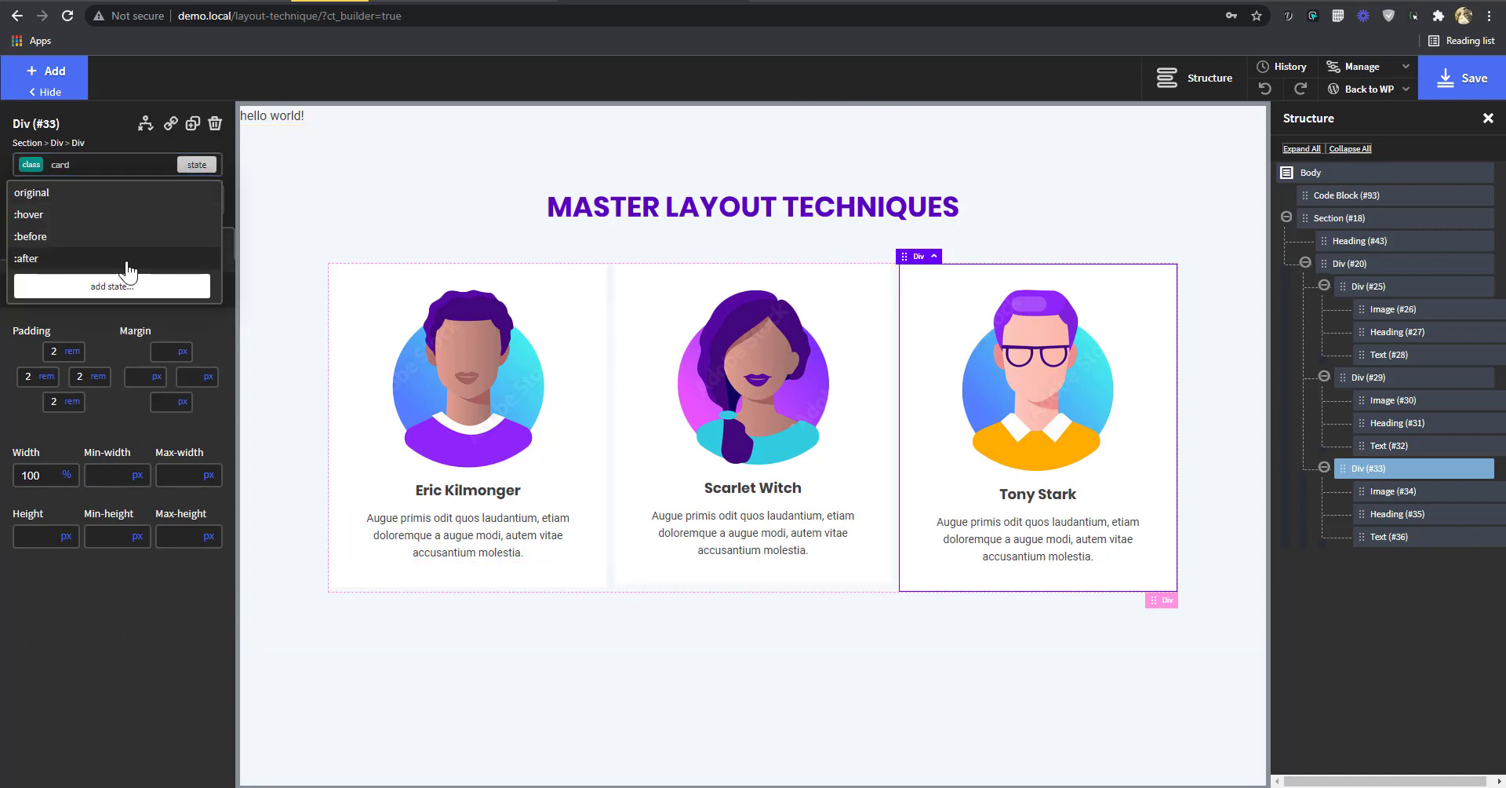
click(118, 630)
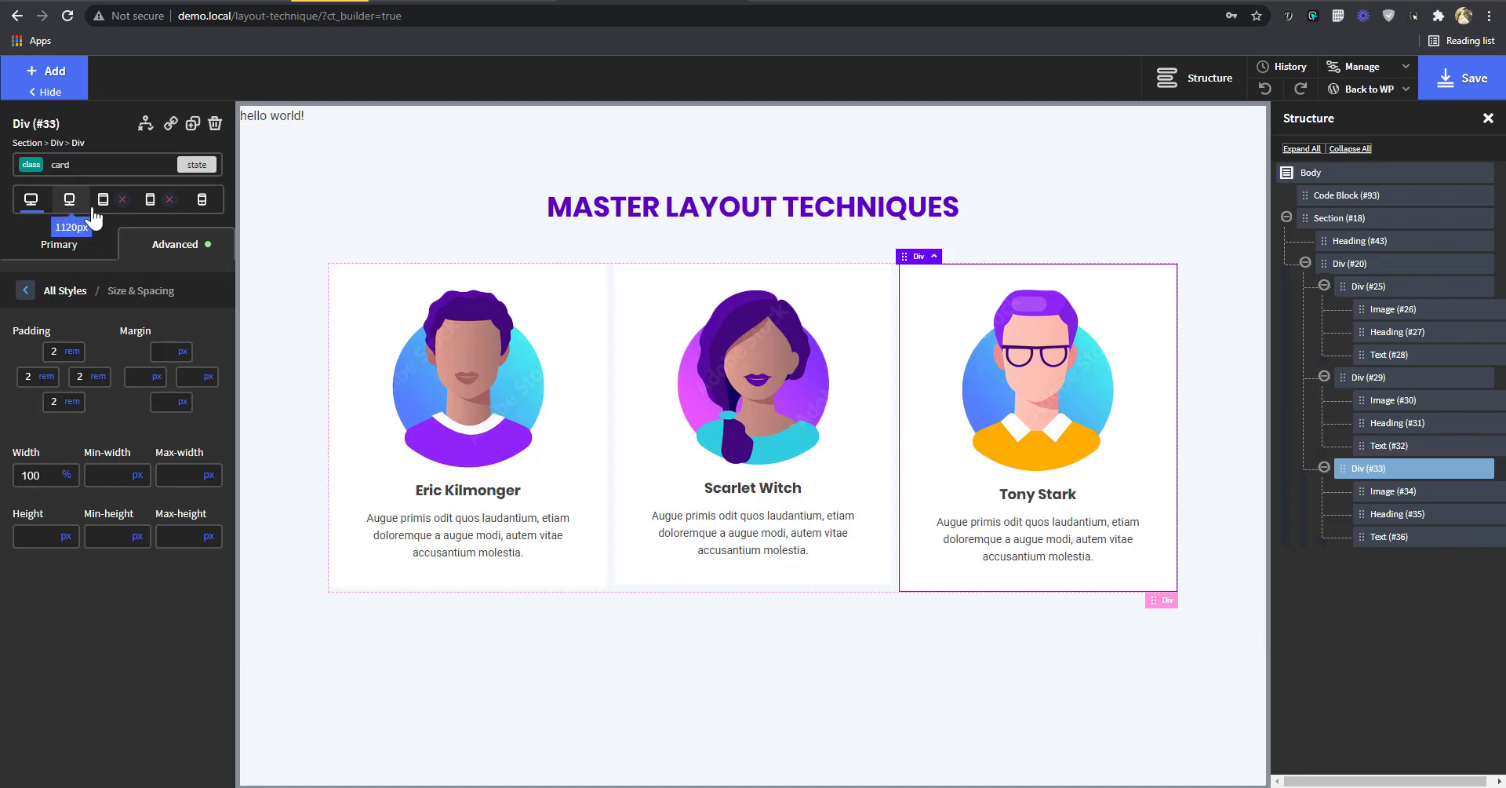
- Examine the card class's size and spacing settings at desktop, 1120 px, 991 px and 767 px for a left margin
click(69, 201)
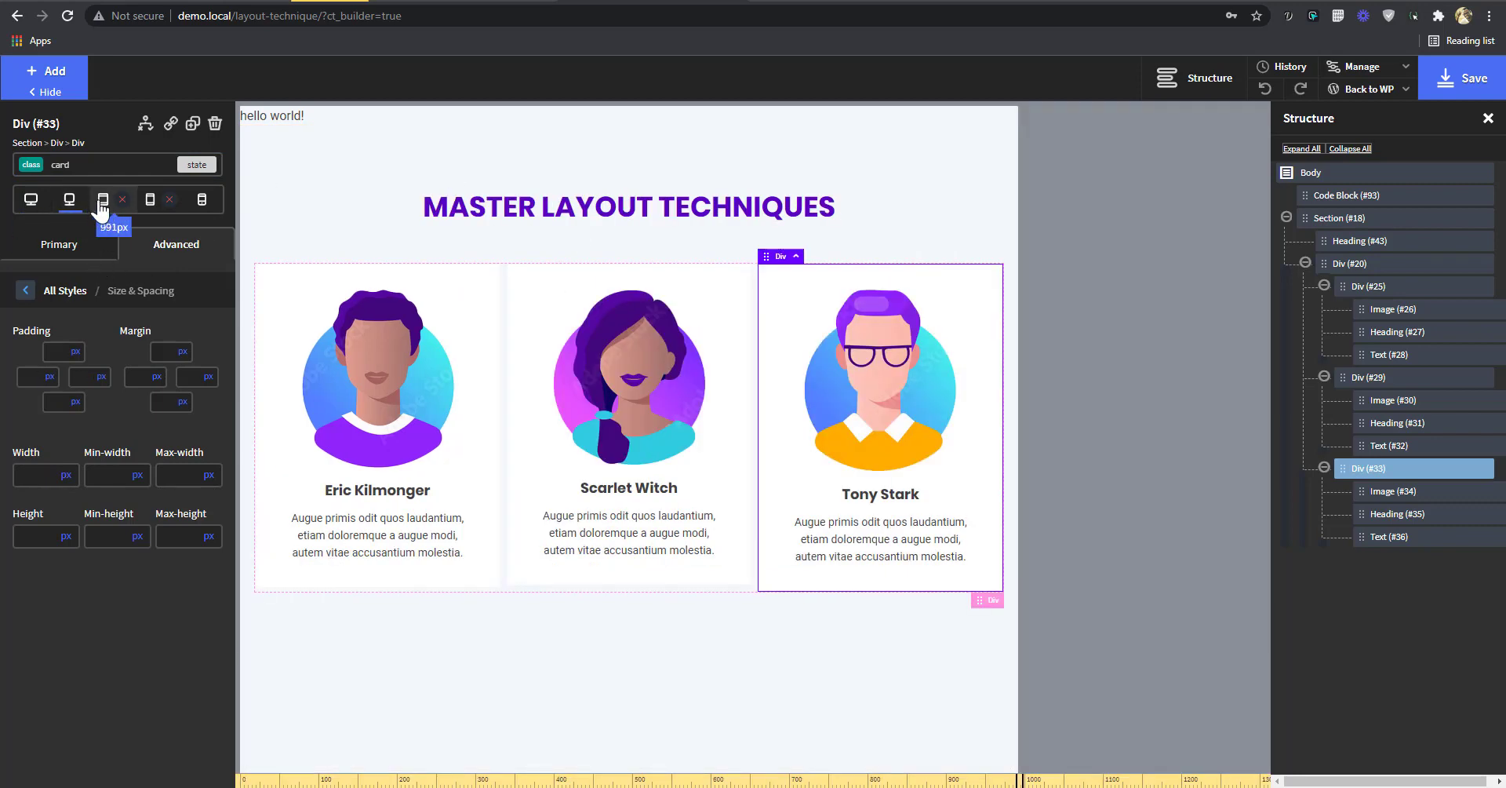
click(101, 202)
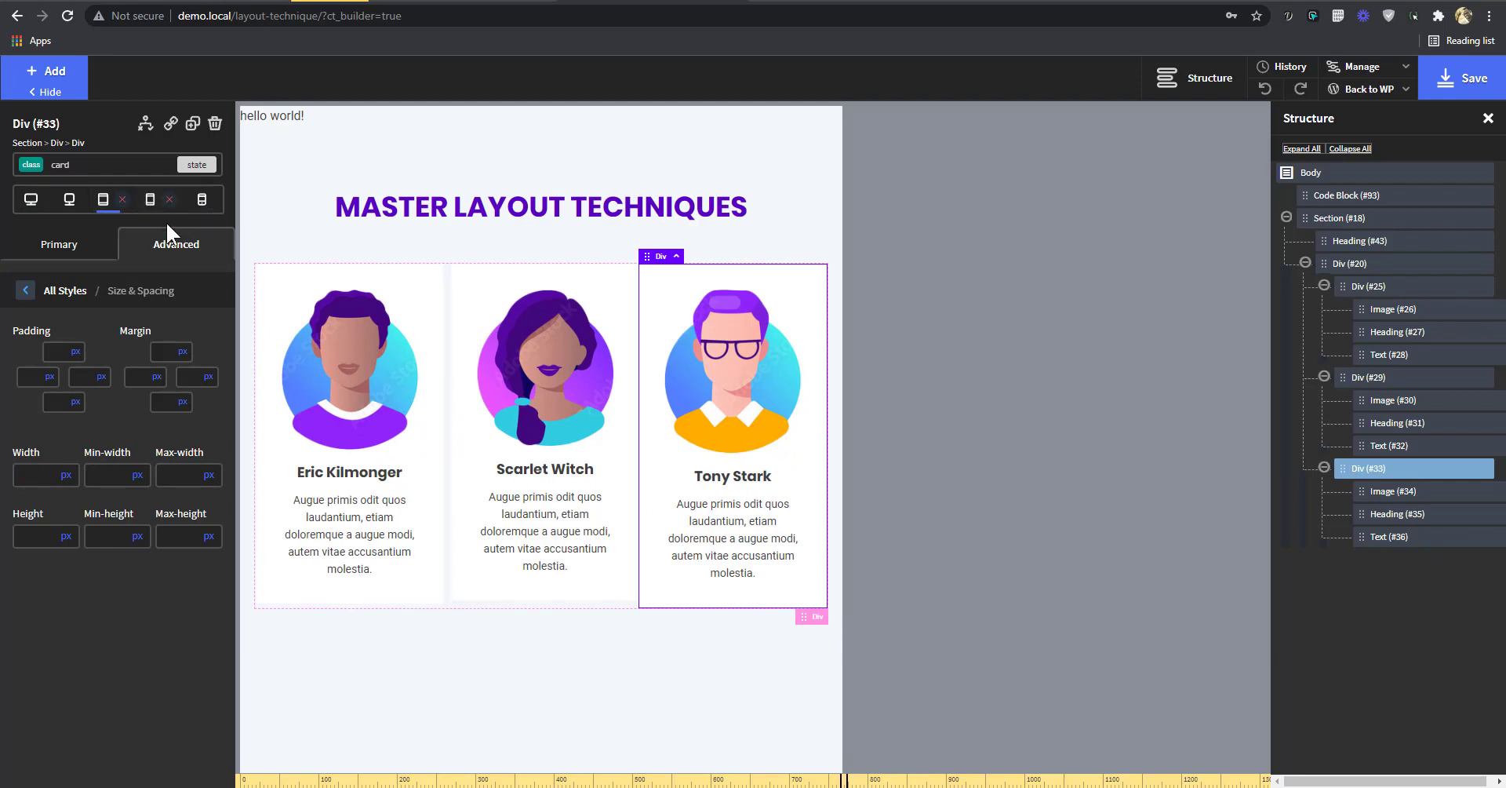
click(150, 201)
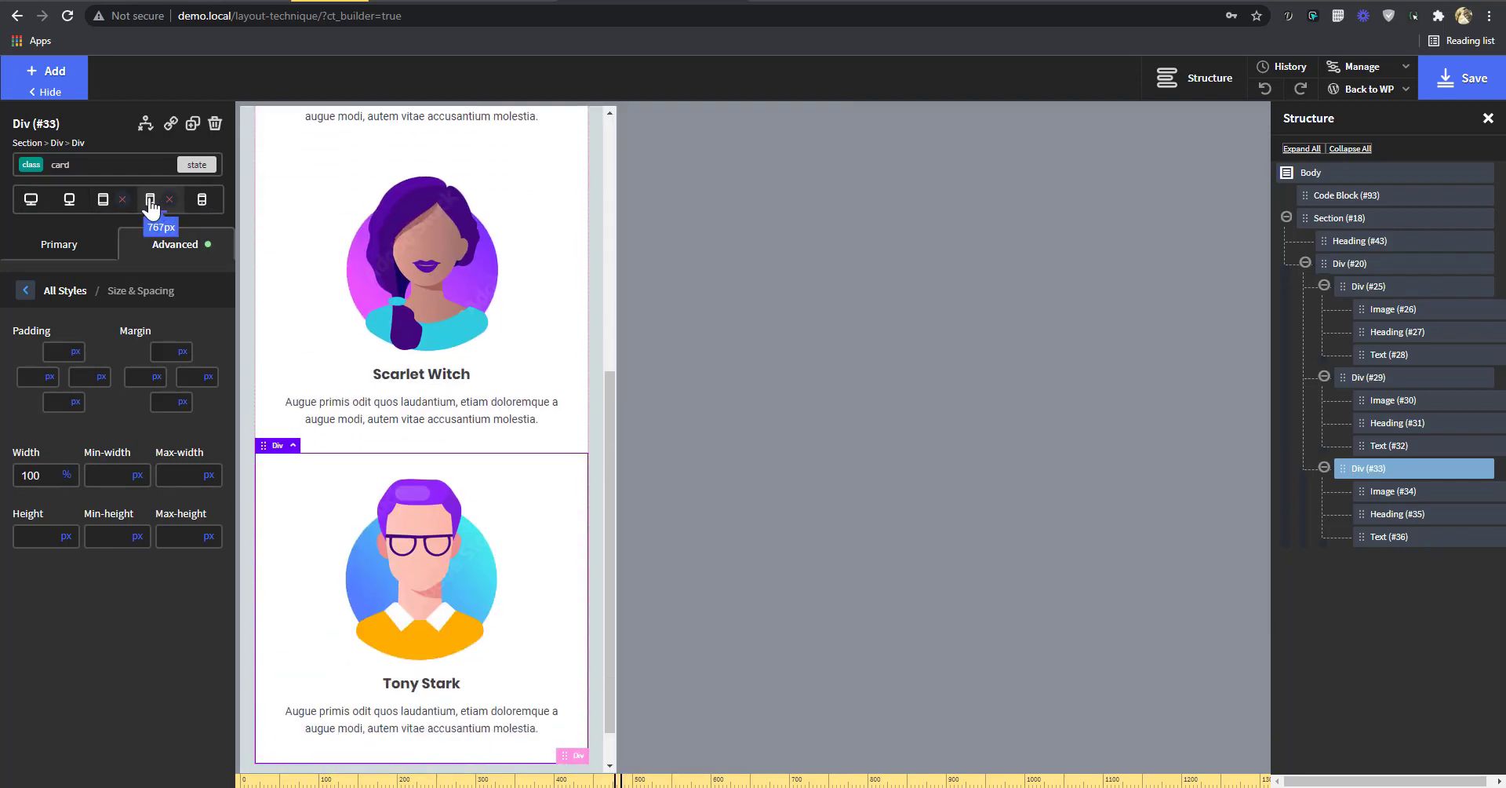
click(31, 201)
click(95, 202)
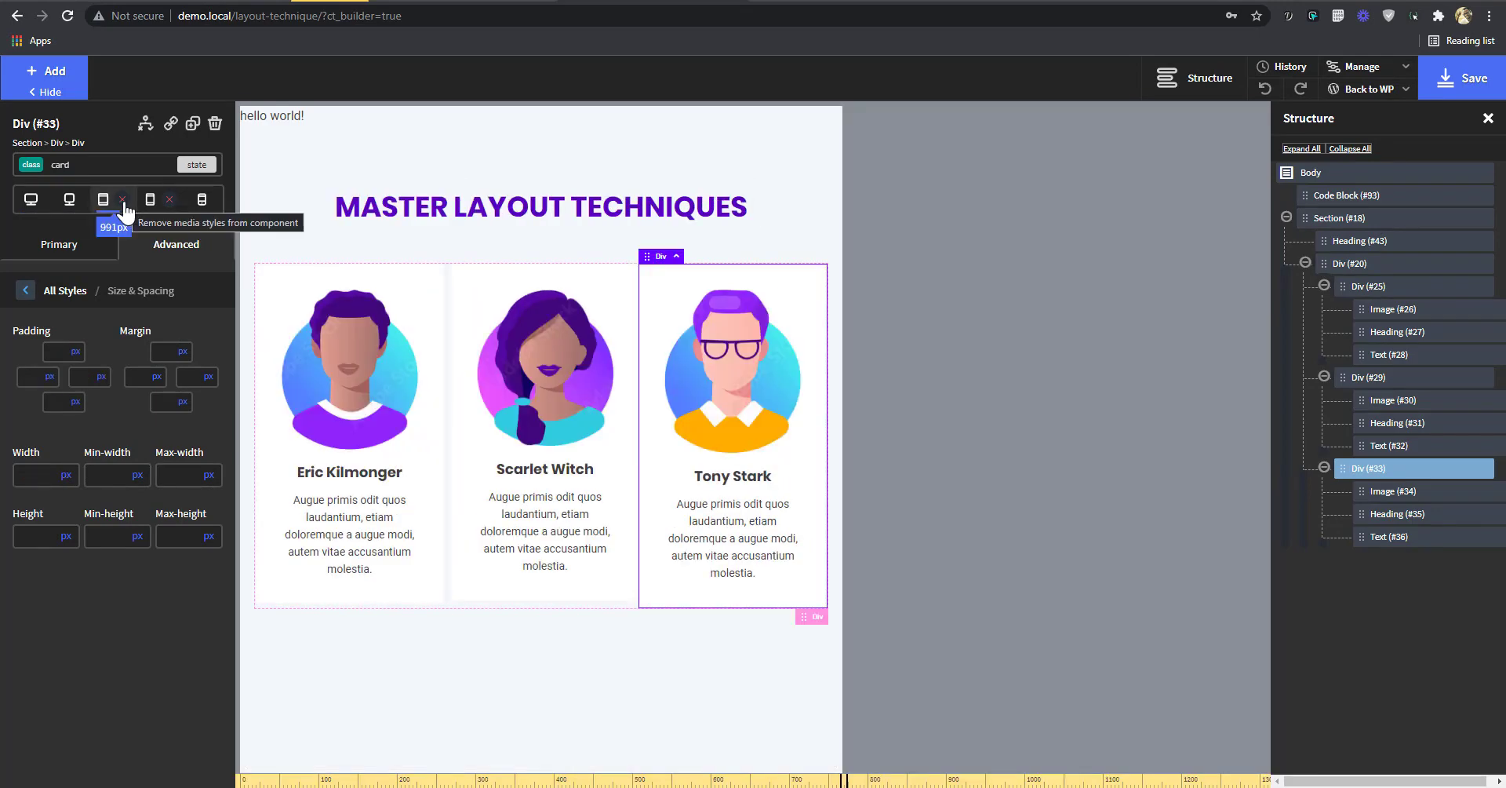
click(158, 249)
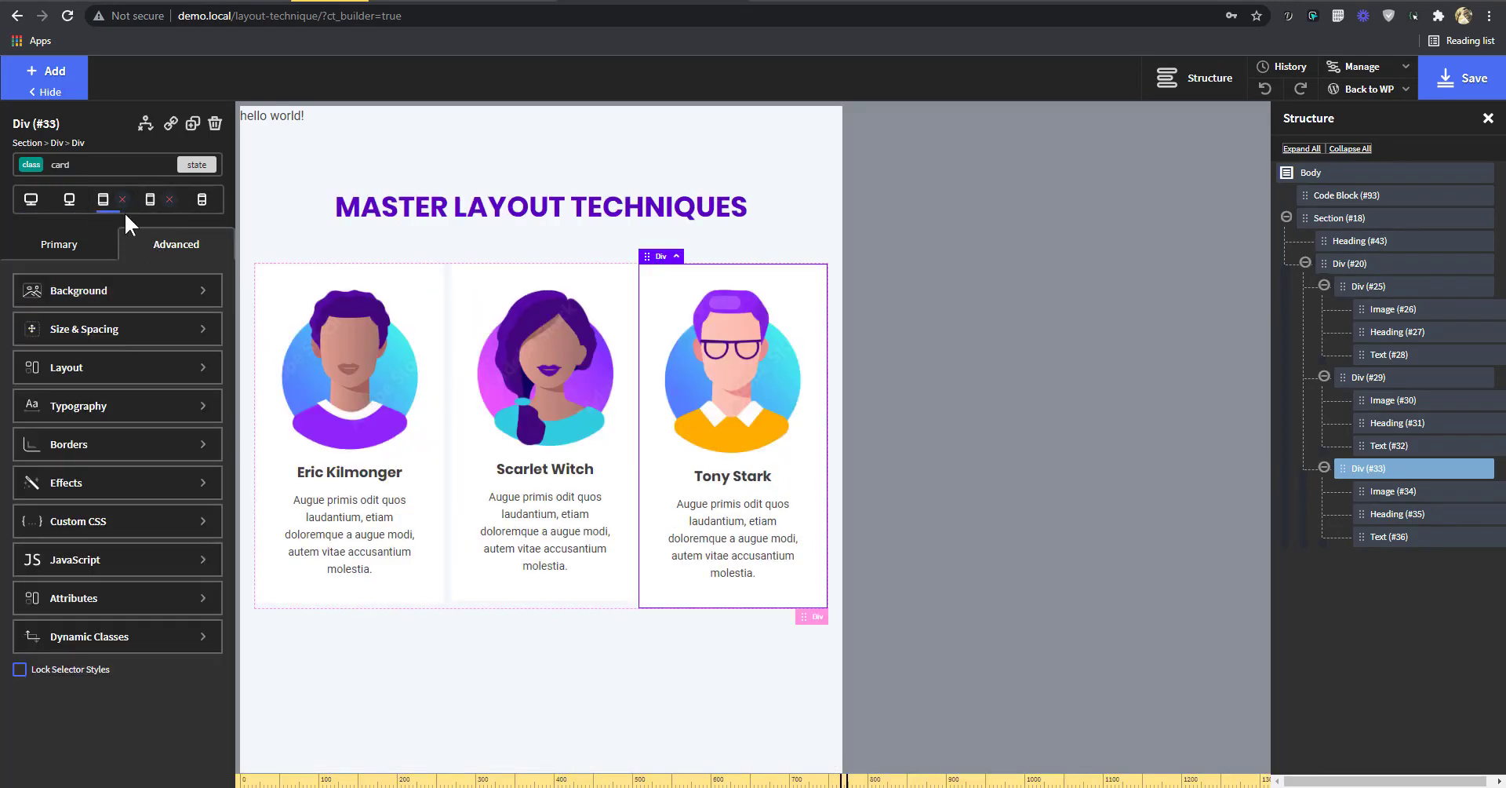
click(150, 201)
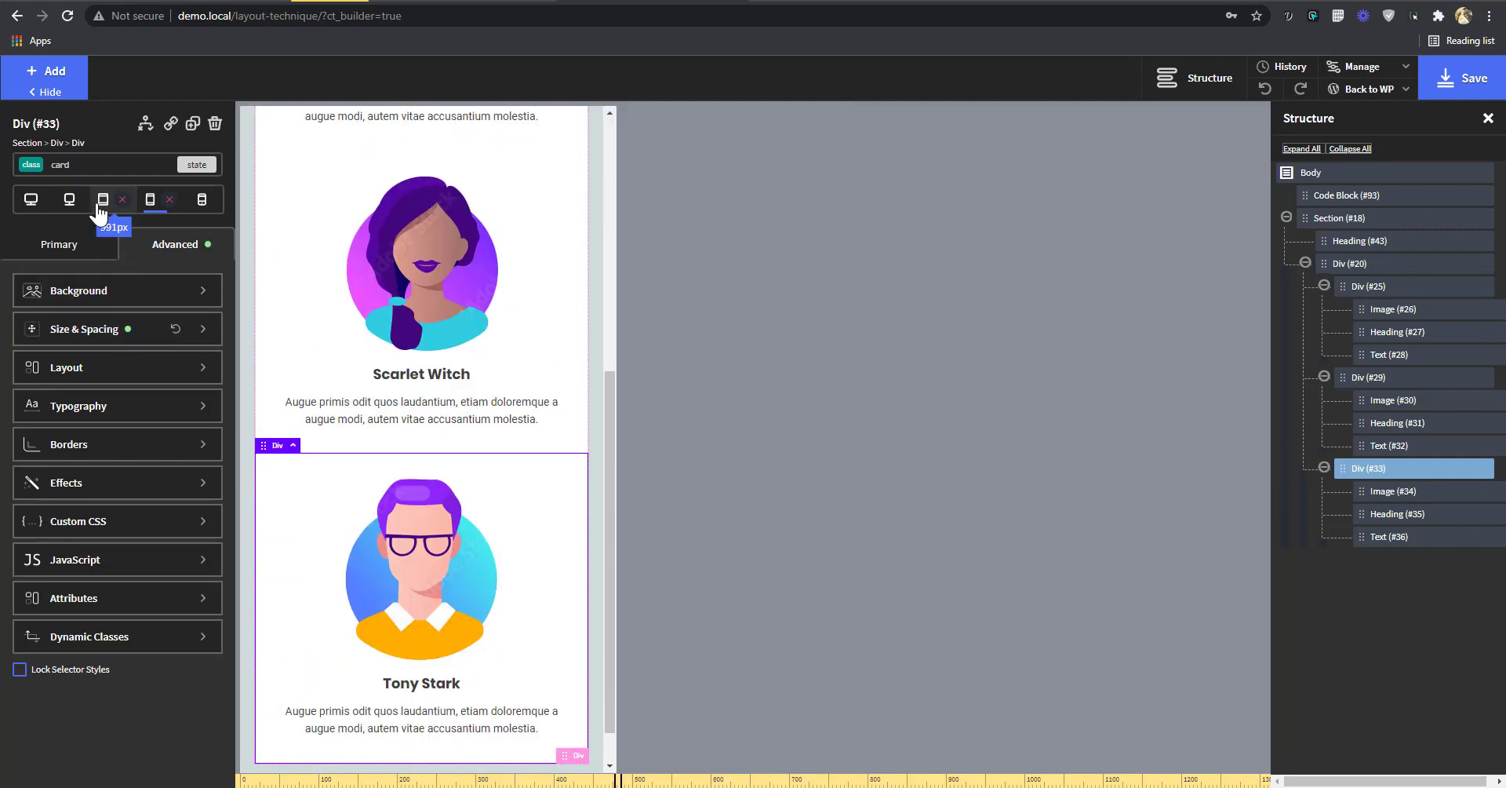
click(184, 169)
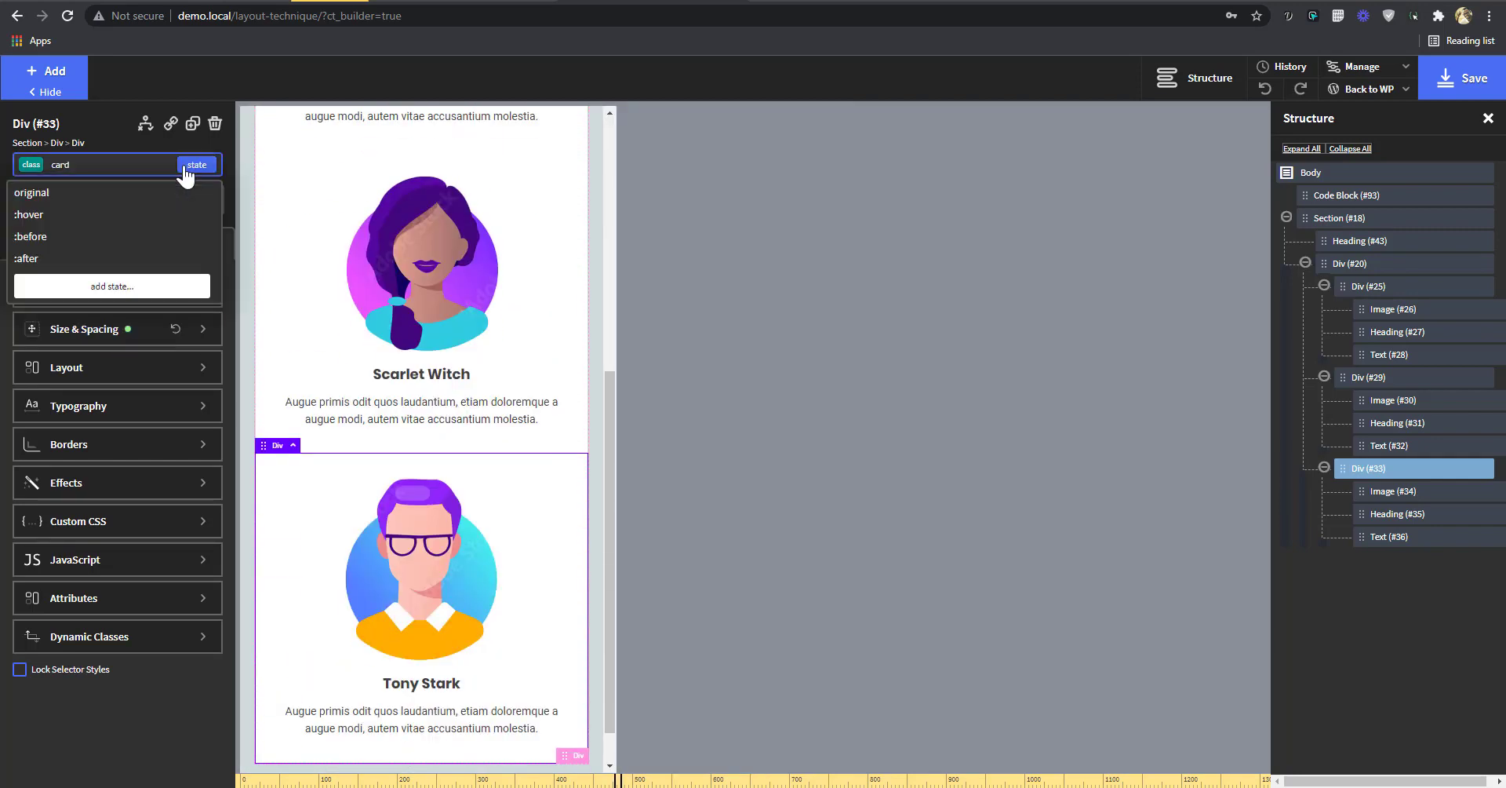
click(105, 329)
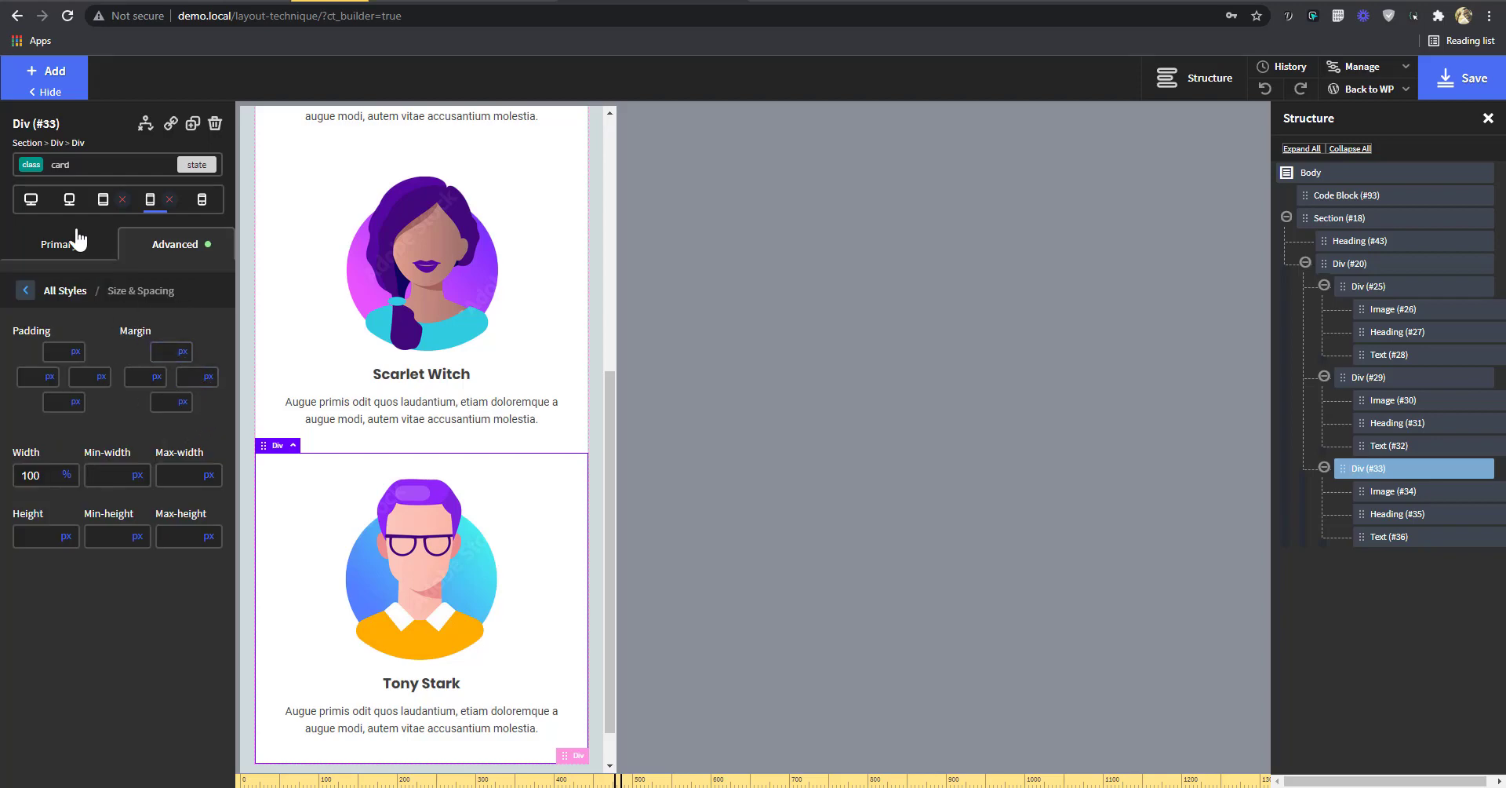
click(30, 199)
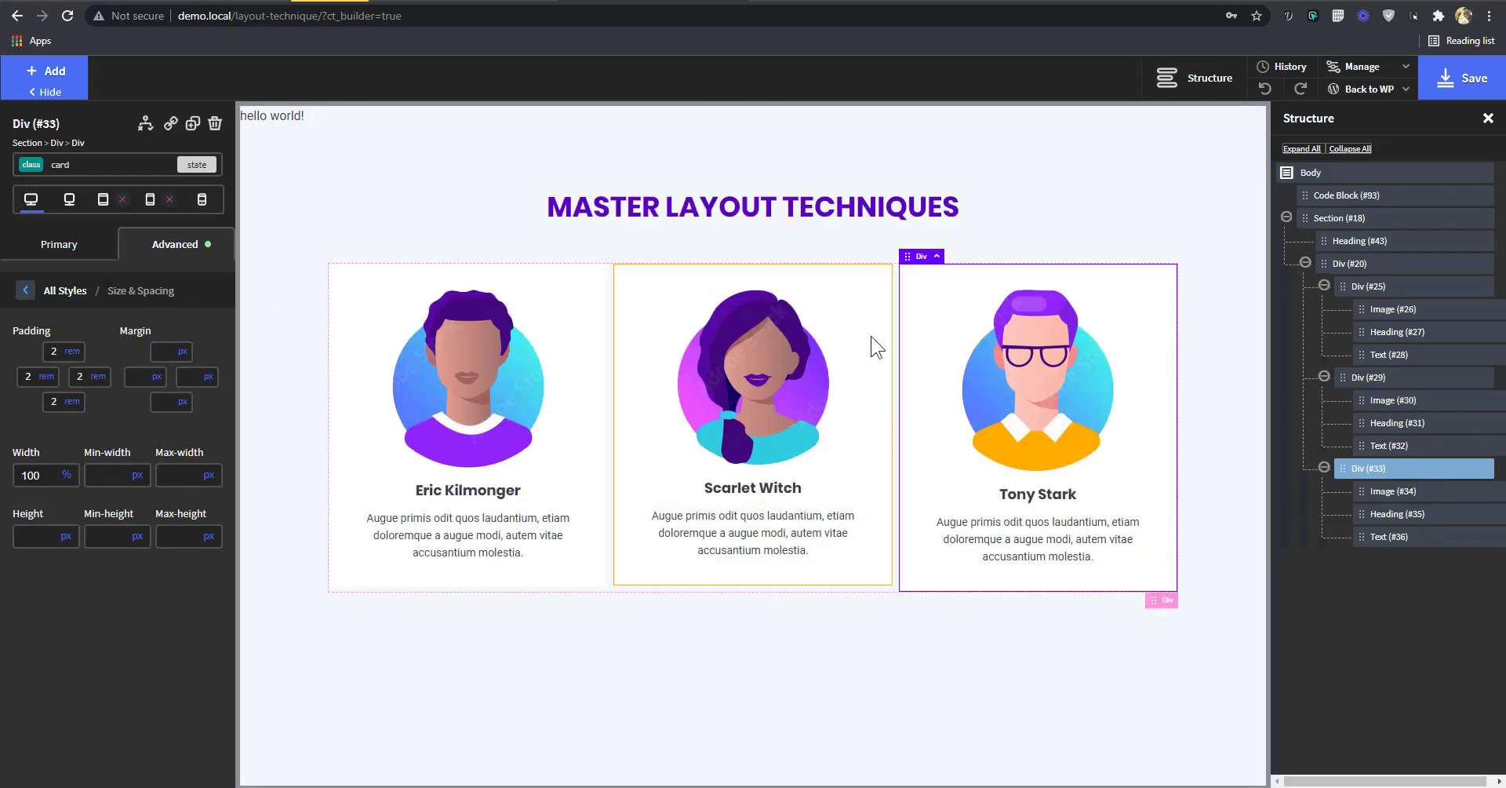
click(69, 199)
click(95, 206)
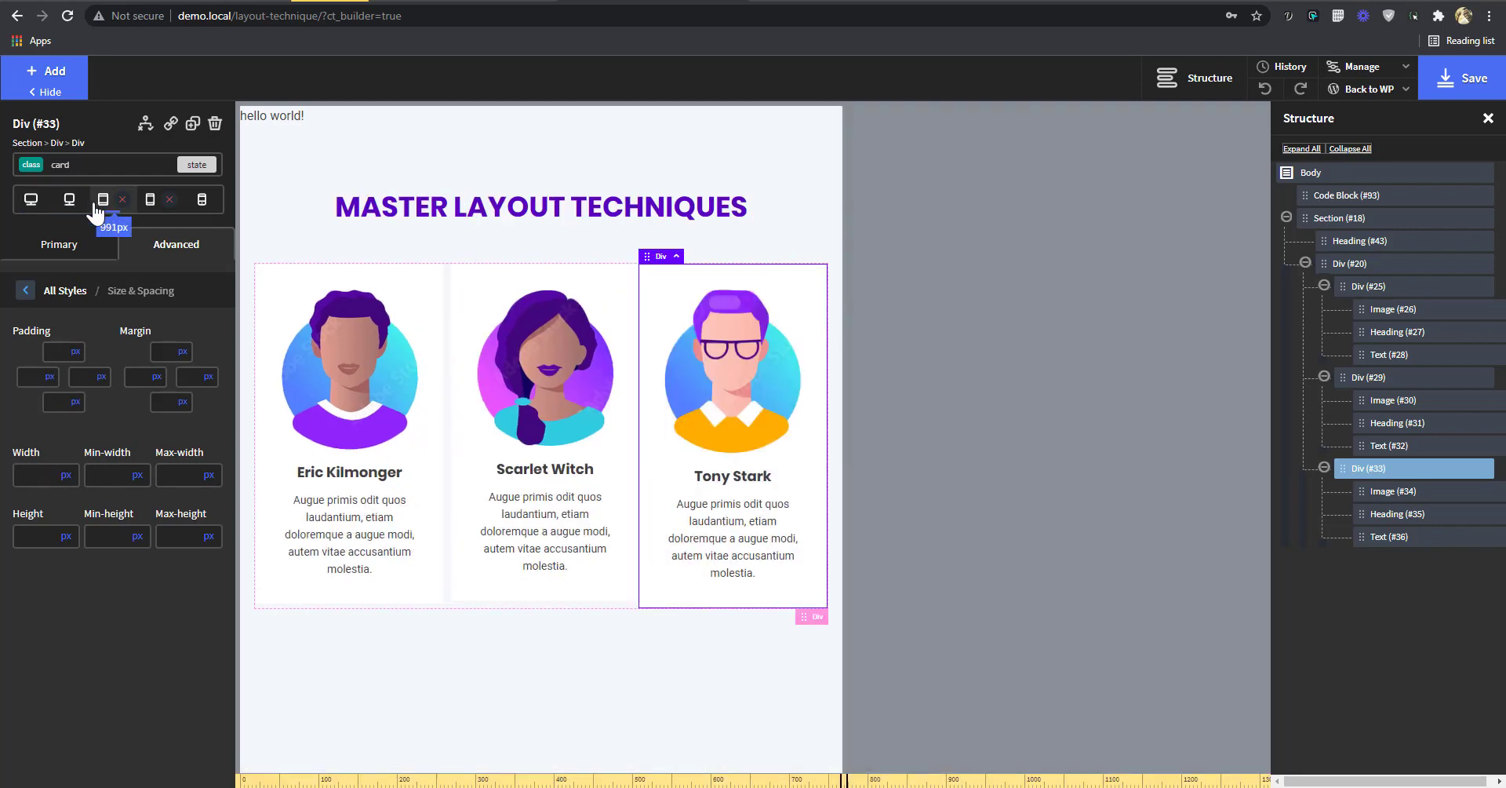
- Save the page in the builder, switch to the front-end preview and reload it
click(1459, 88)
click(816, 2)
key(ctrl+r)
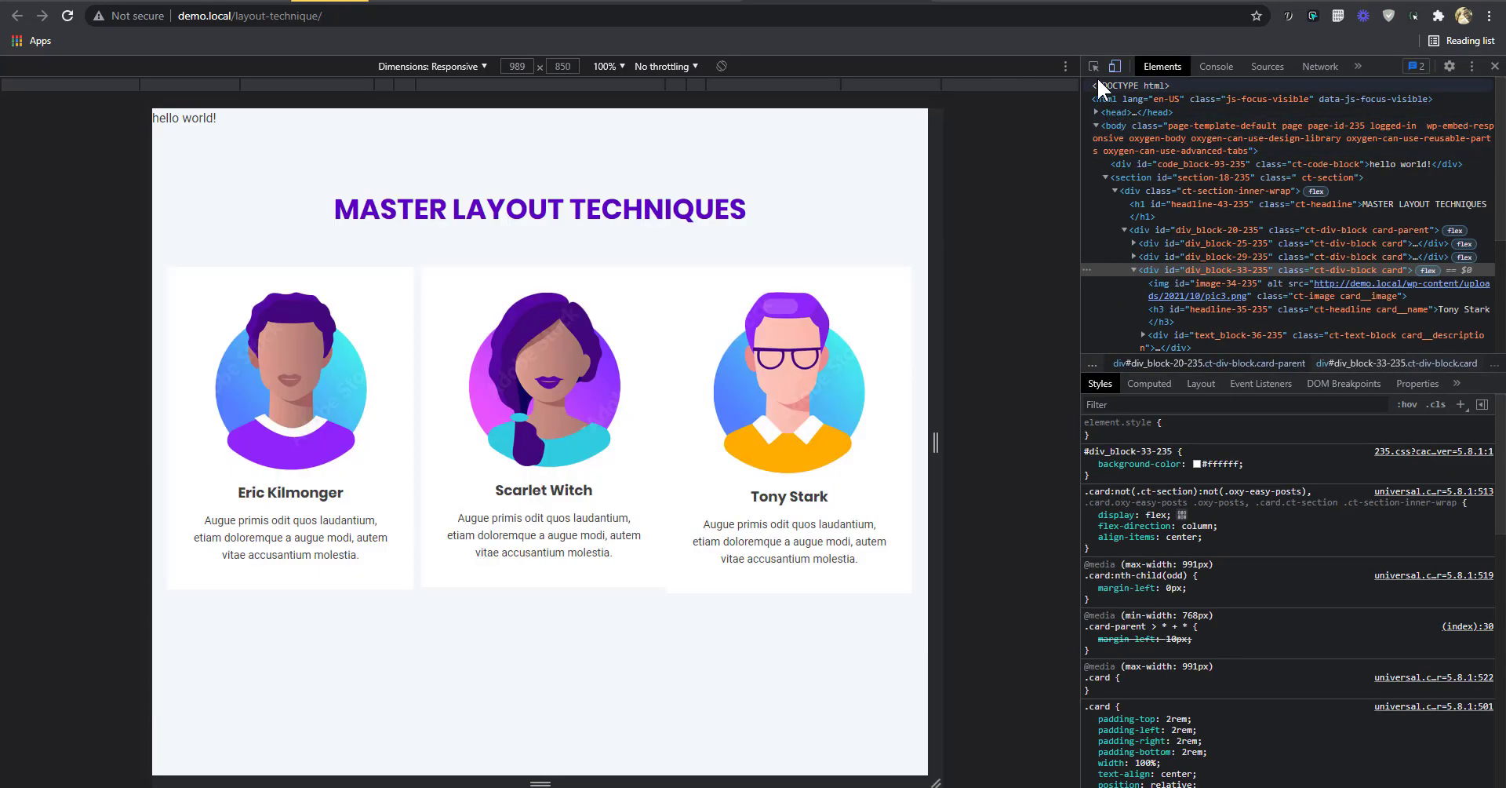
- Inspect the second and third cards and toggle the third card's nth-child(odd) left margin declaration off and on
click(1093, 67)
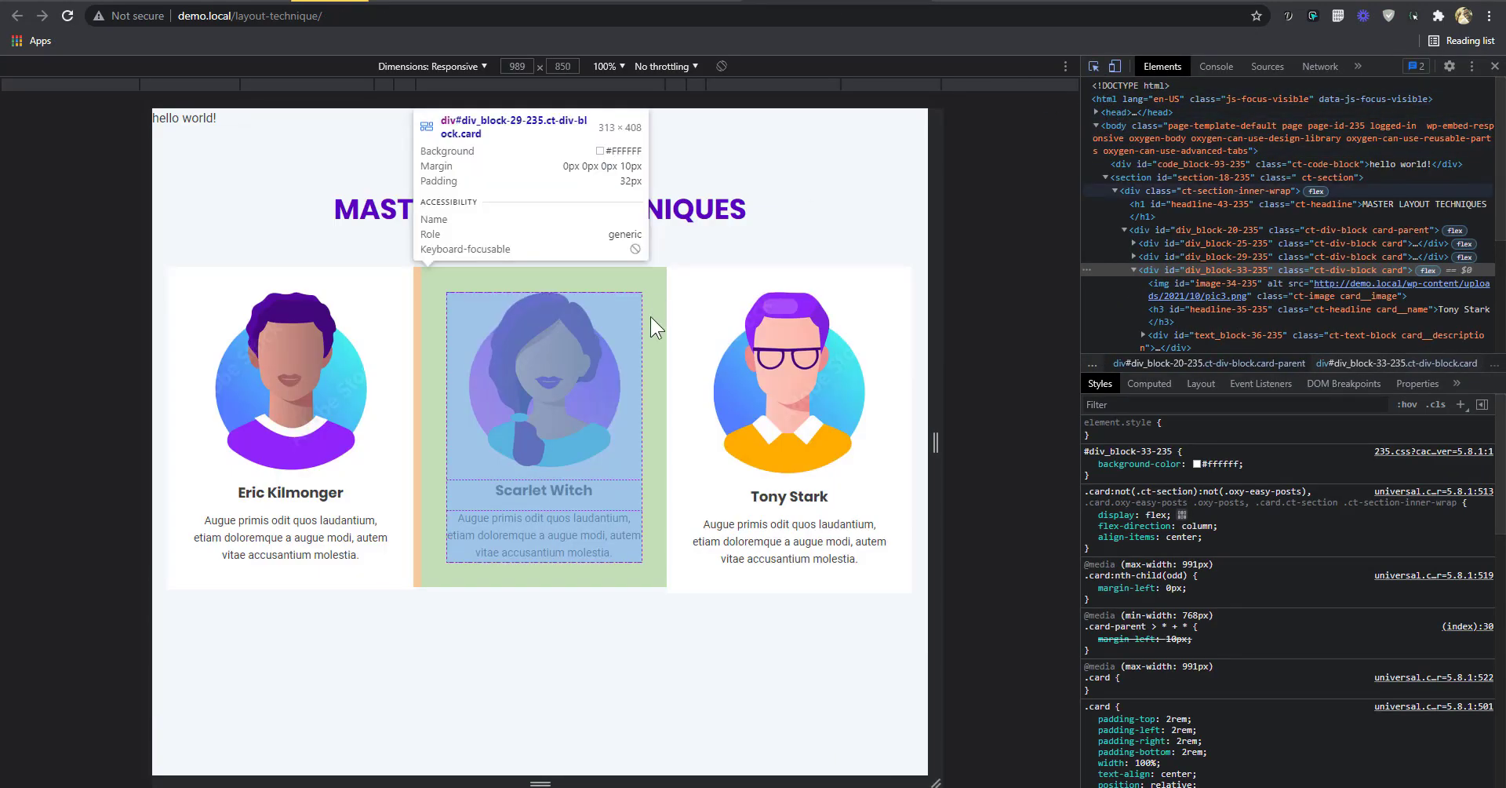
click(656, 310)
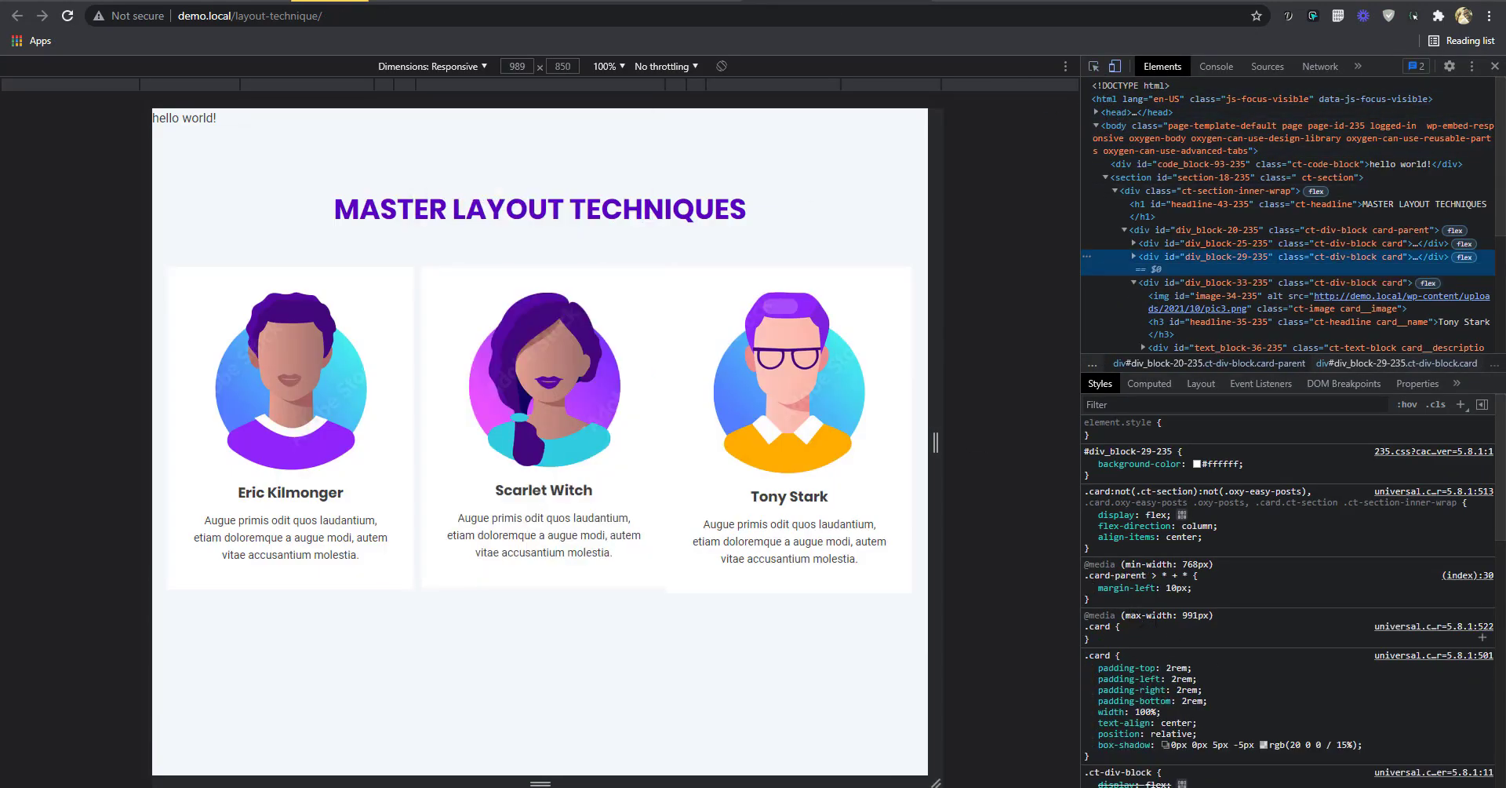
click(1093, 66)
click(894, 311)
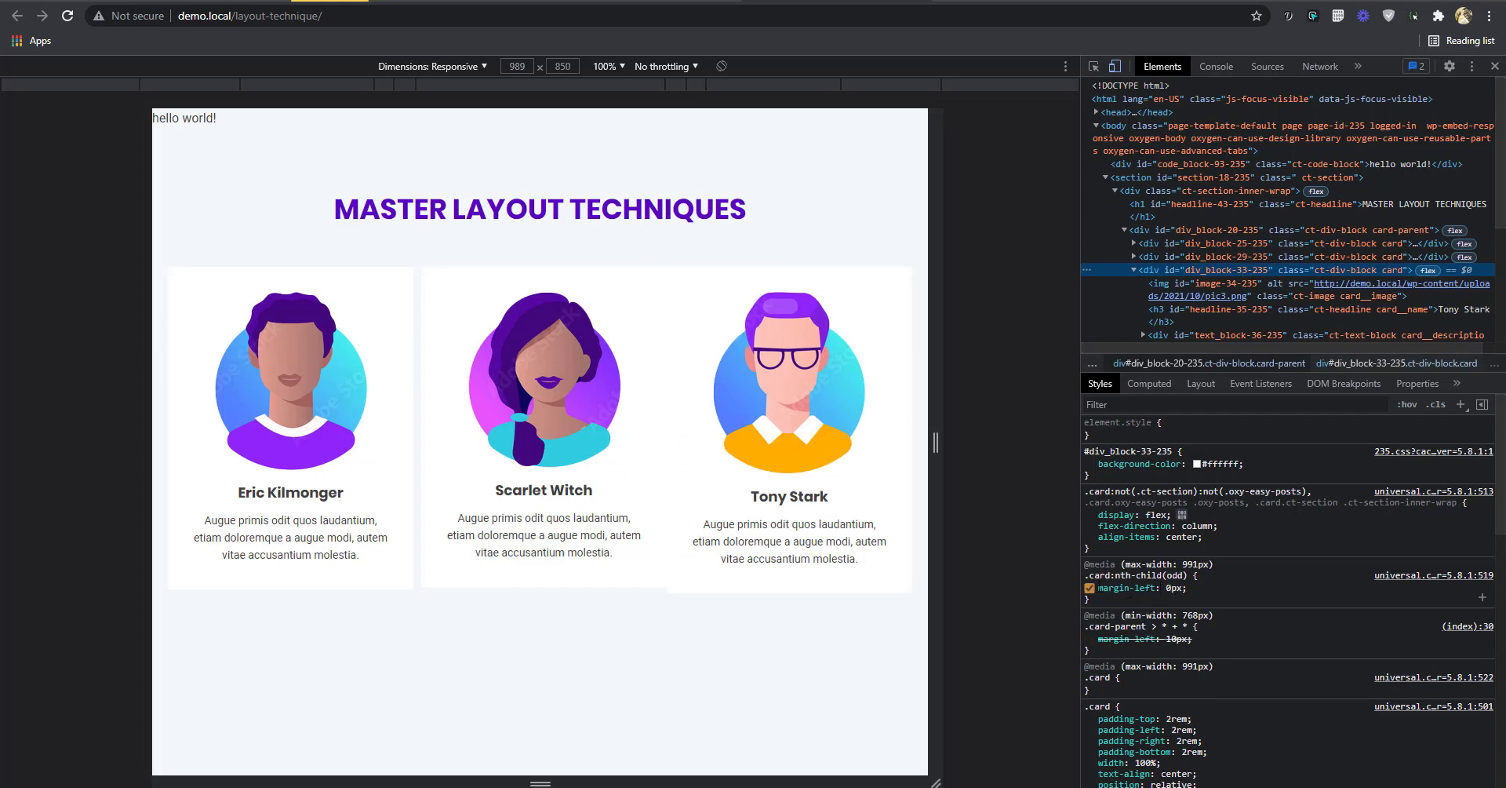
click(1090, 587)
click(1090, 587)
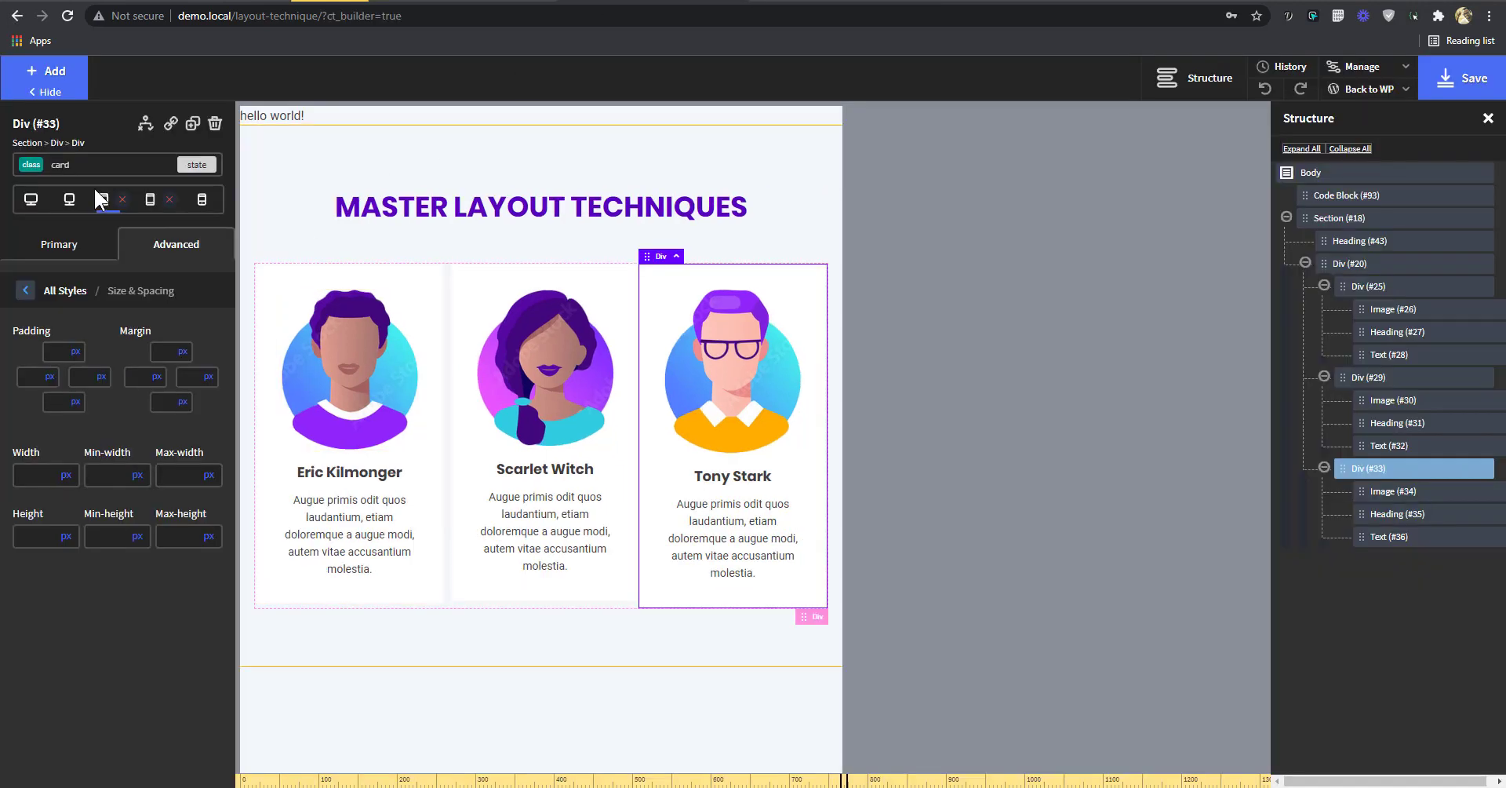
- Return to the builder and add the nth-child(odd) state to the card class again
click(196, 167)
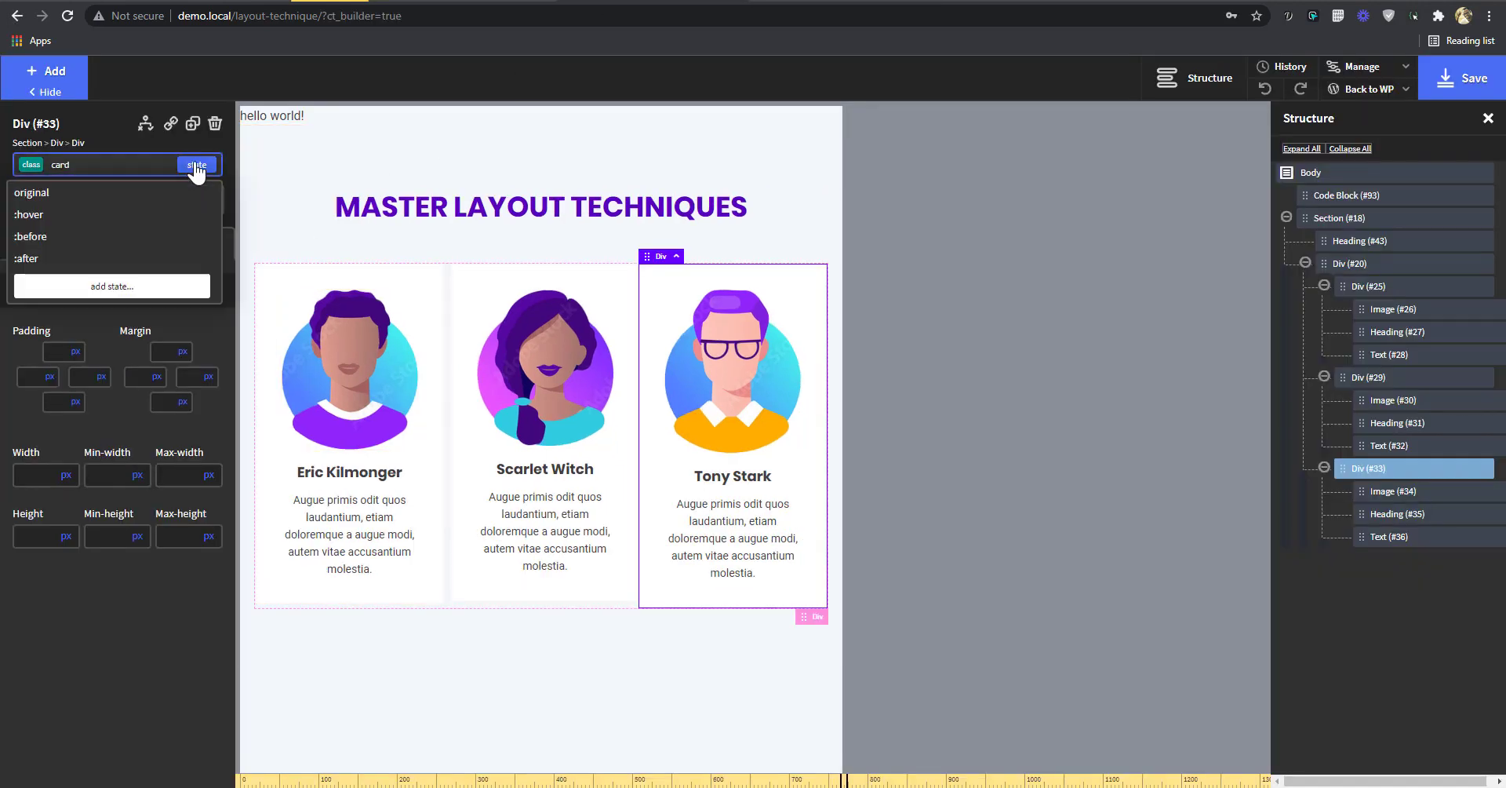
click(180, 290)
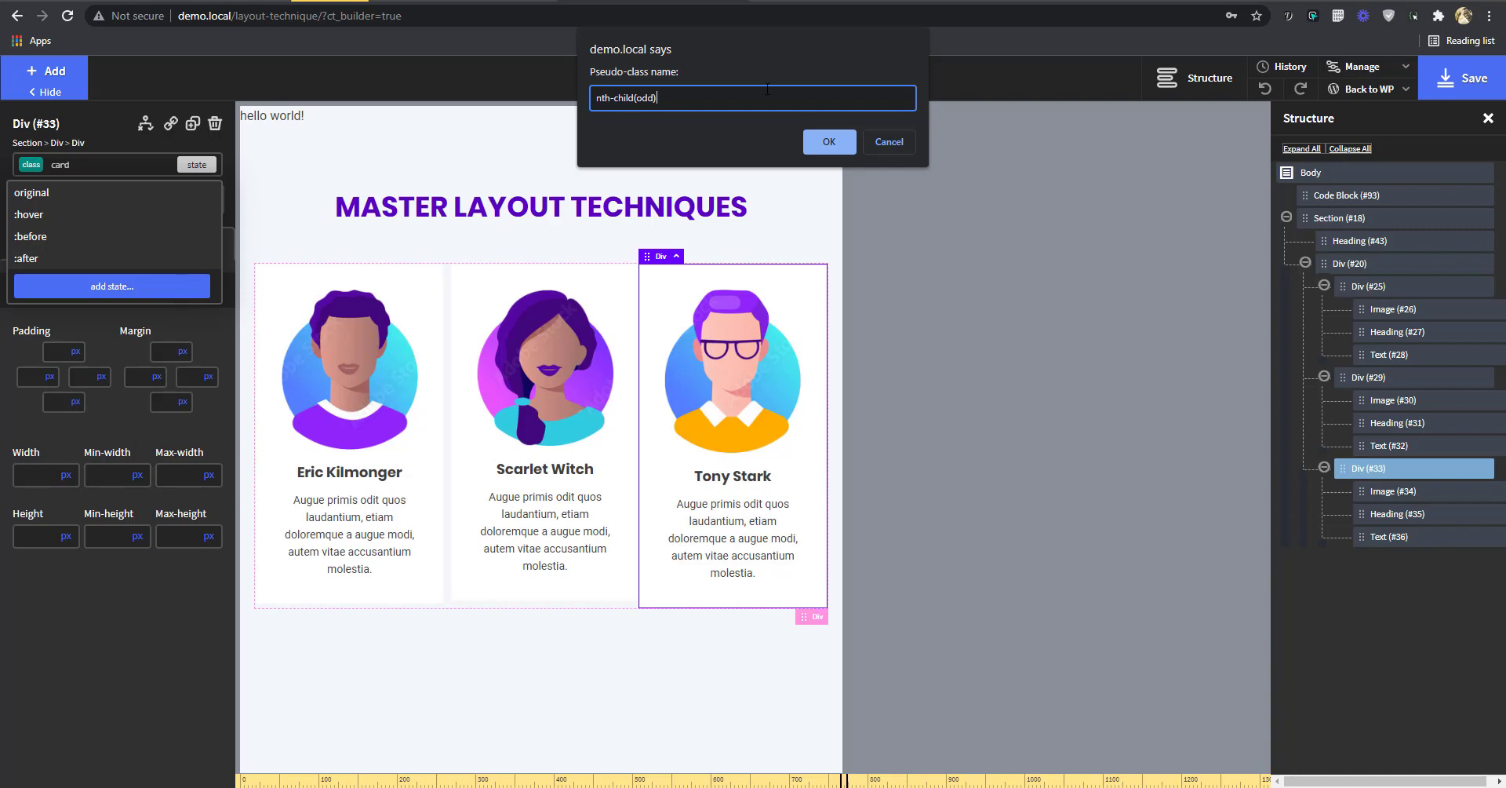
click(836, 139)
- Clear the left margin of the nth-child(odd) state at the 991 px and 767 px breakpoints
click(103, 201)
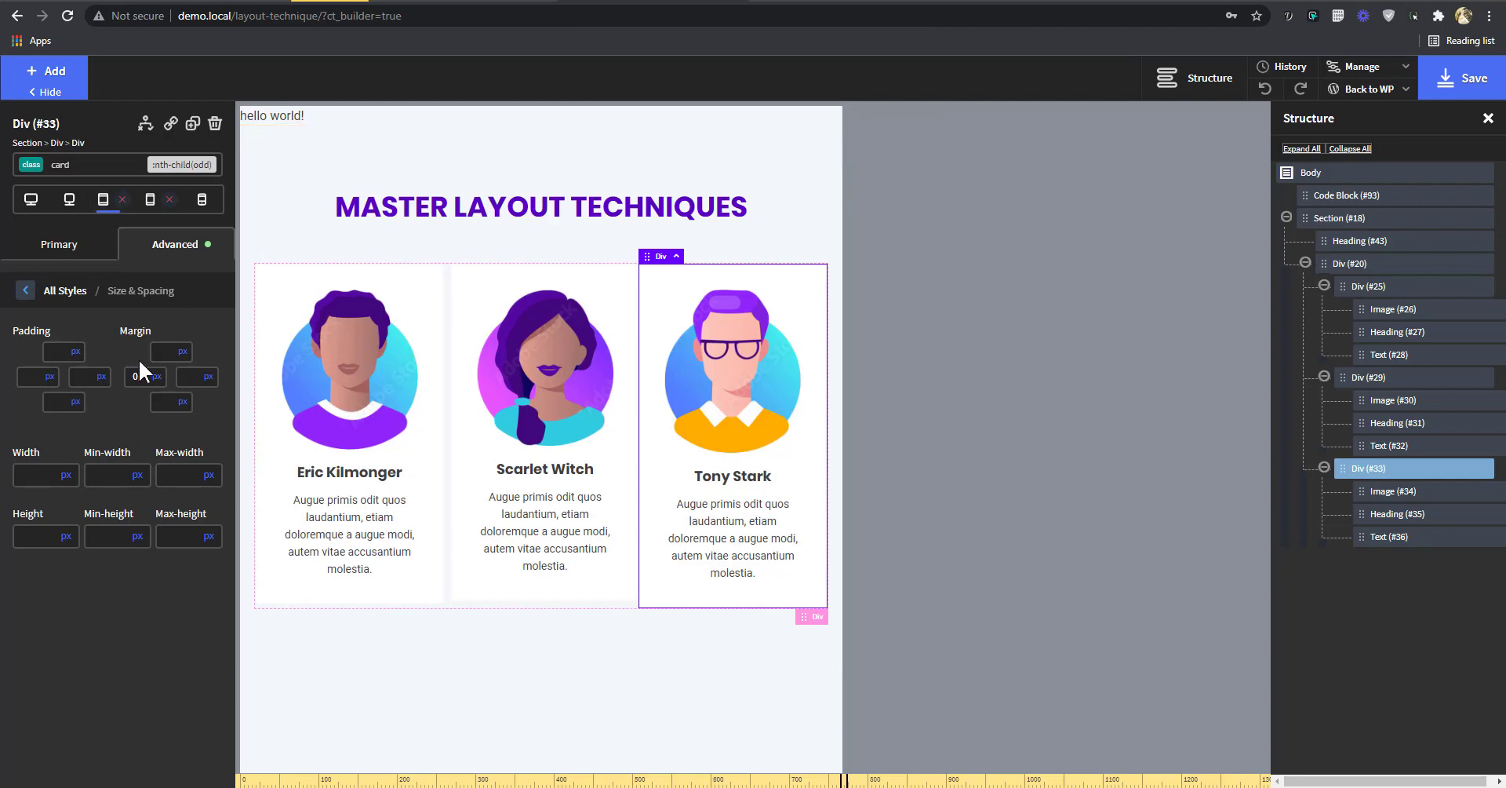
click(150, 201)
key(BackSpace)
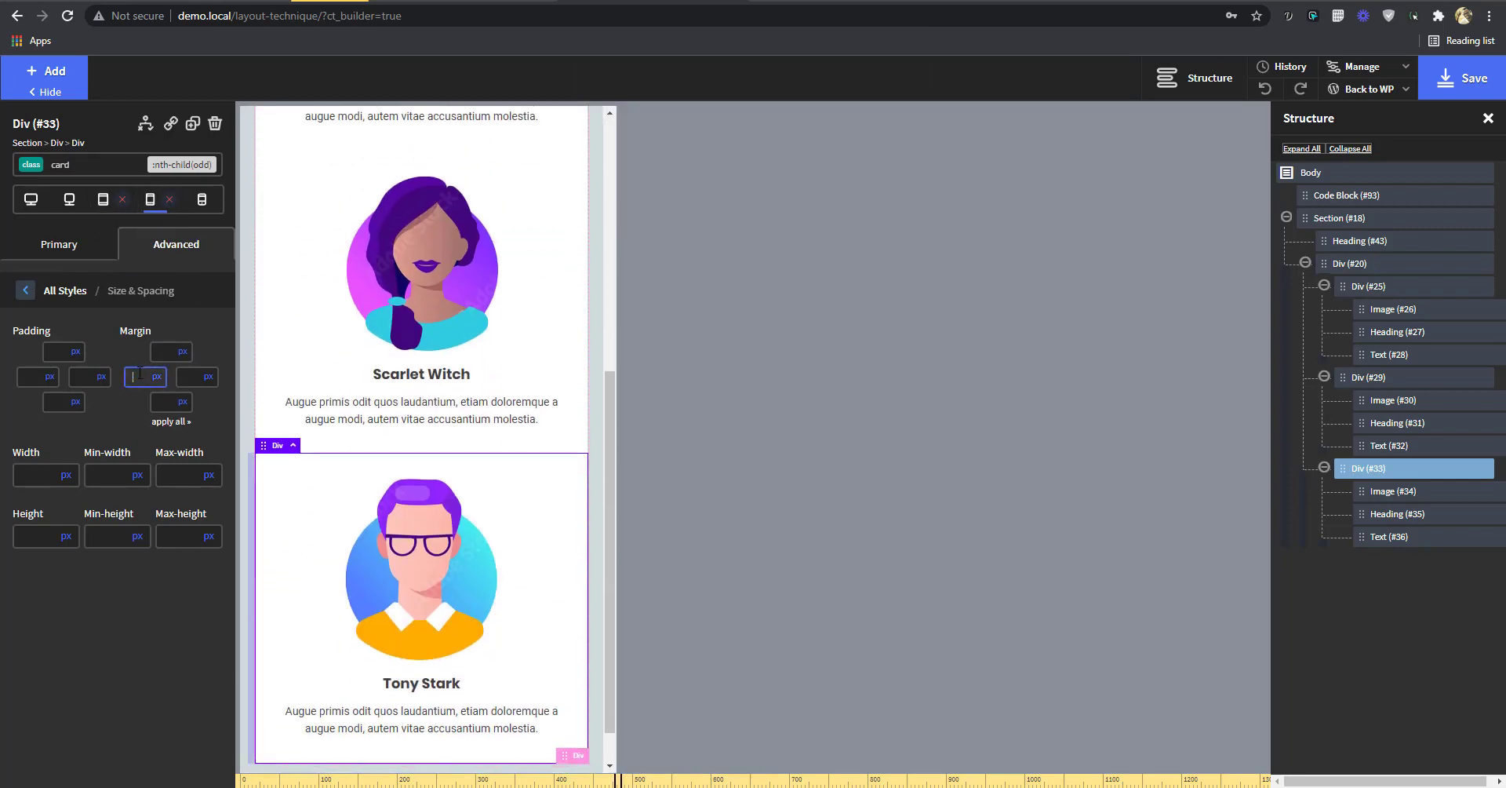
click(105, 202)
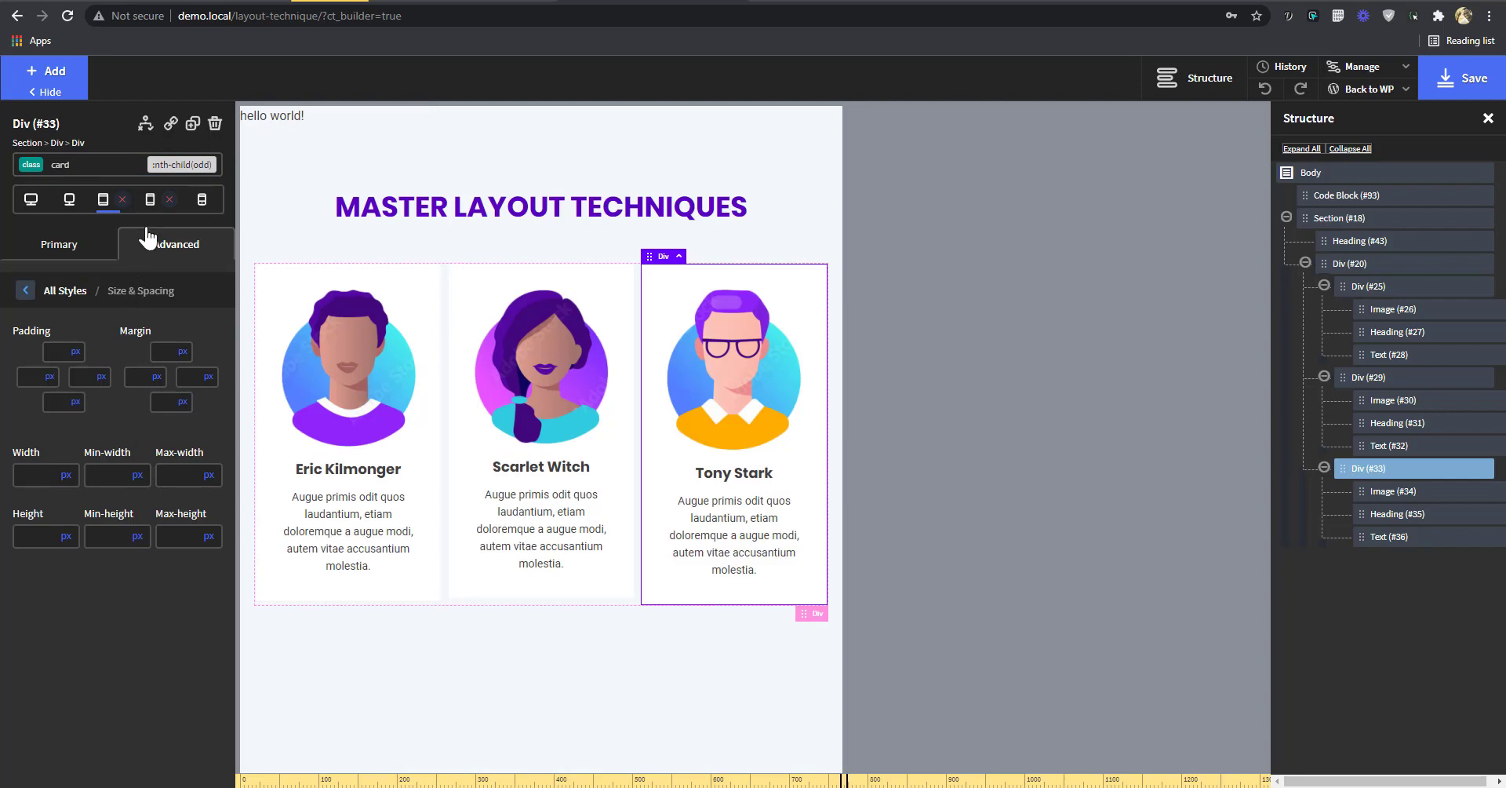
- Remove the card's media styles for the 991 px and 767 px breakpoints and review the layout at each screen size
click(122, 201)
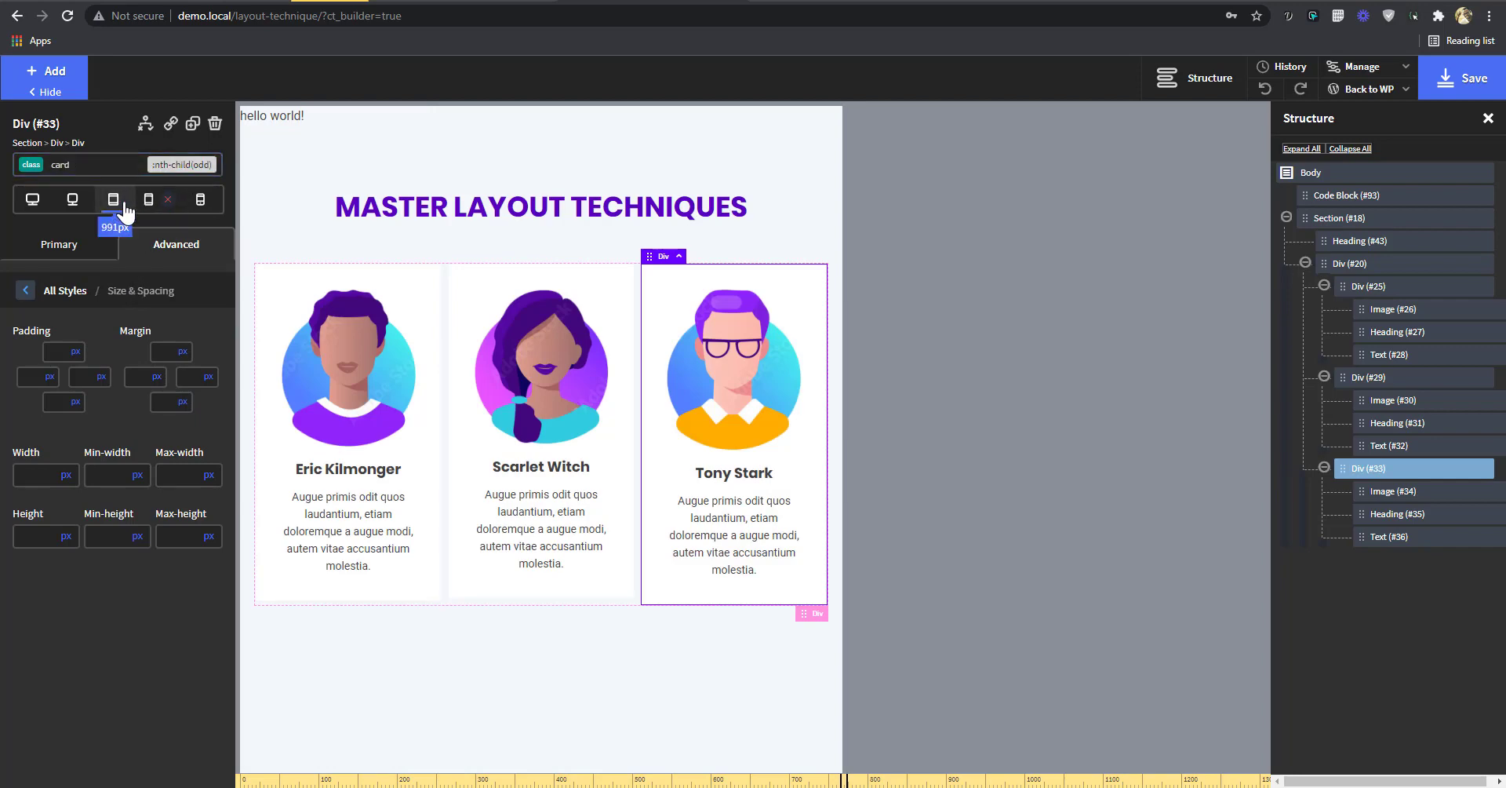
click(165, 205)
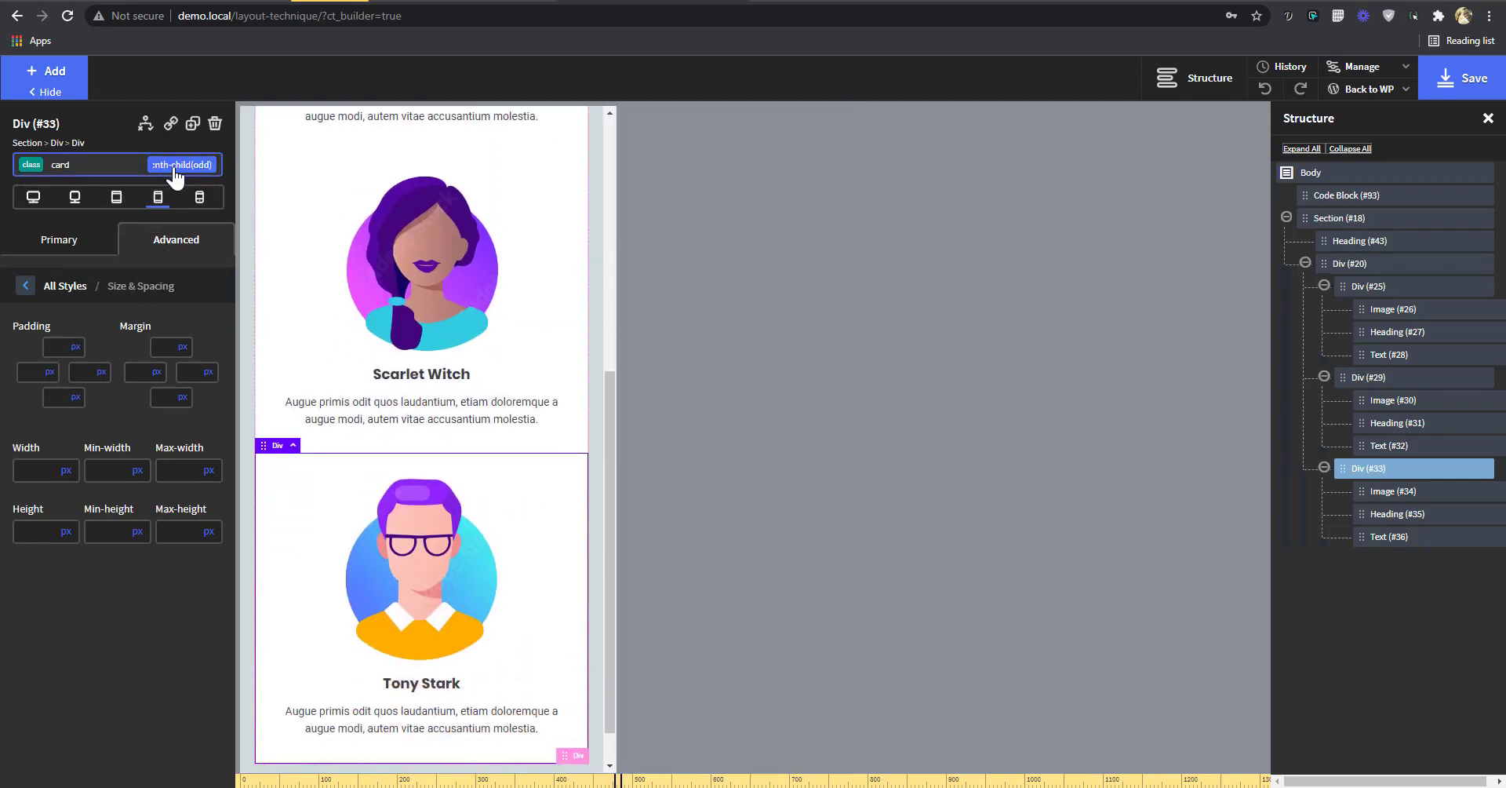
click(124, 203)
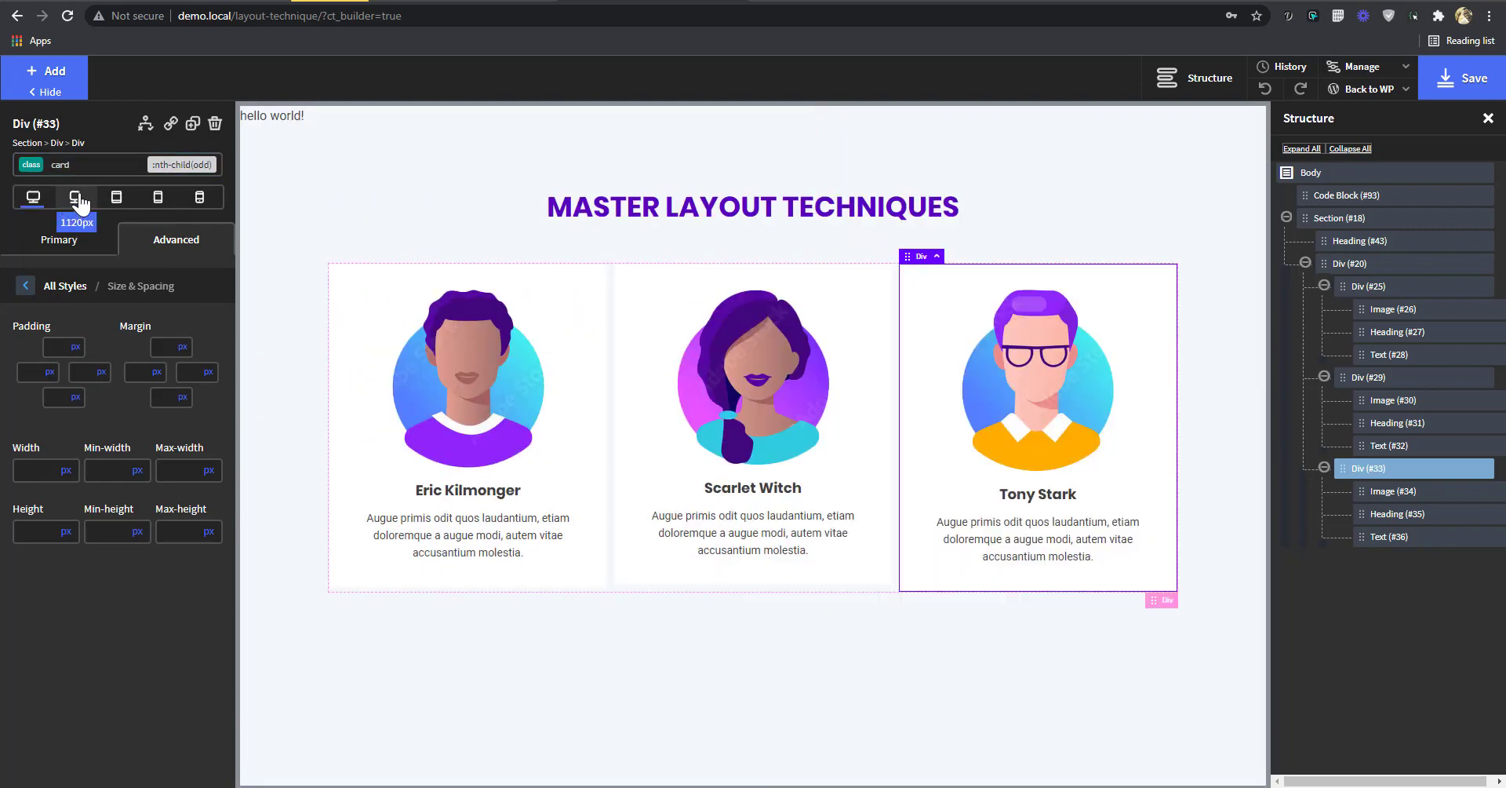
click(75, 201)
click(116, 200)
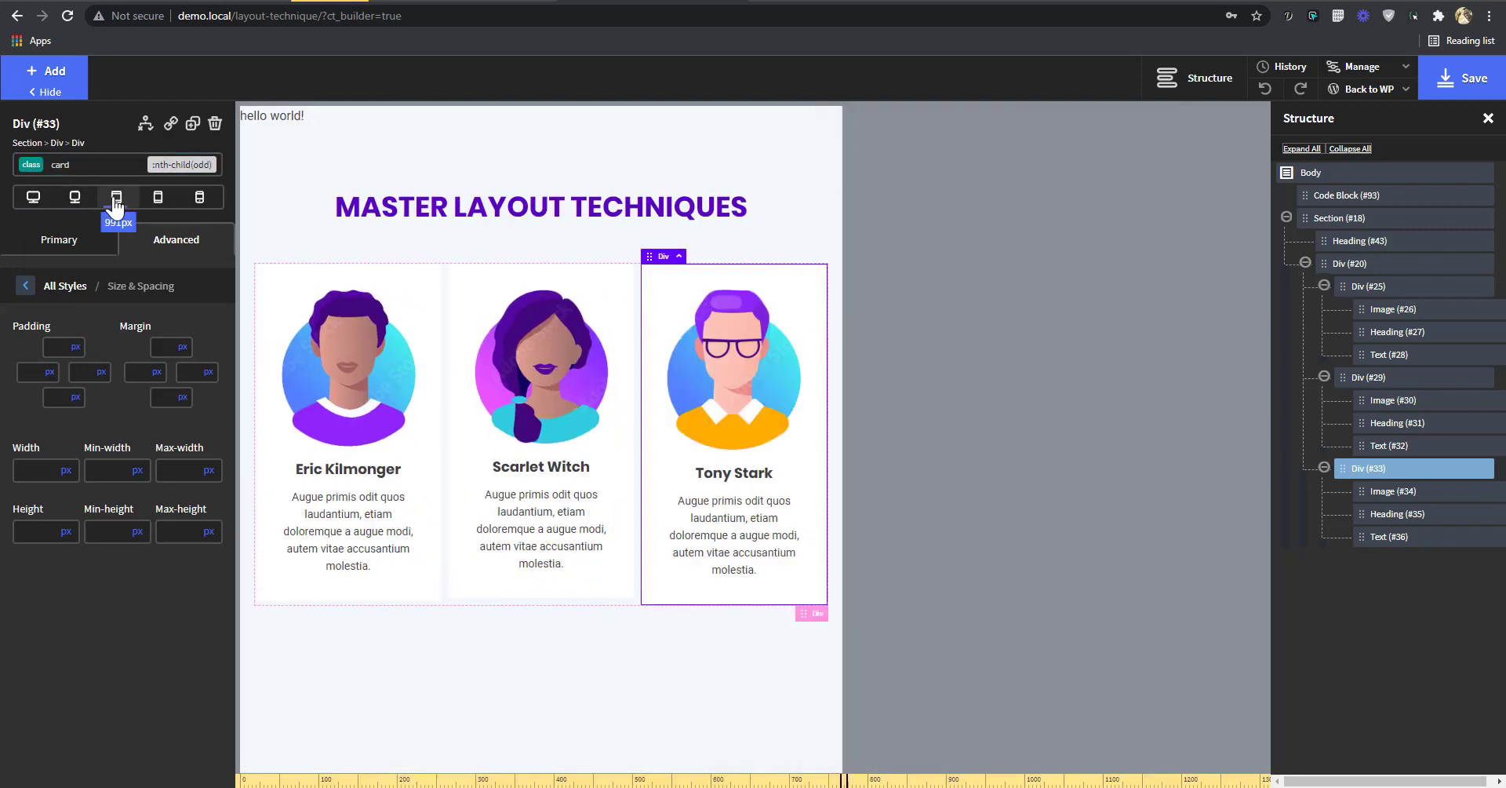
click(172, 197)
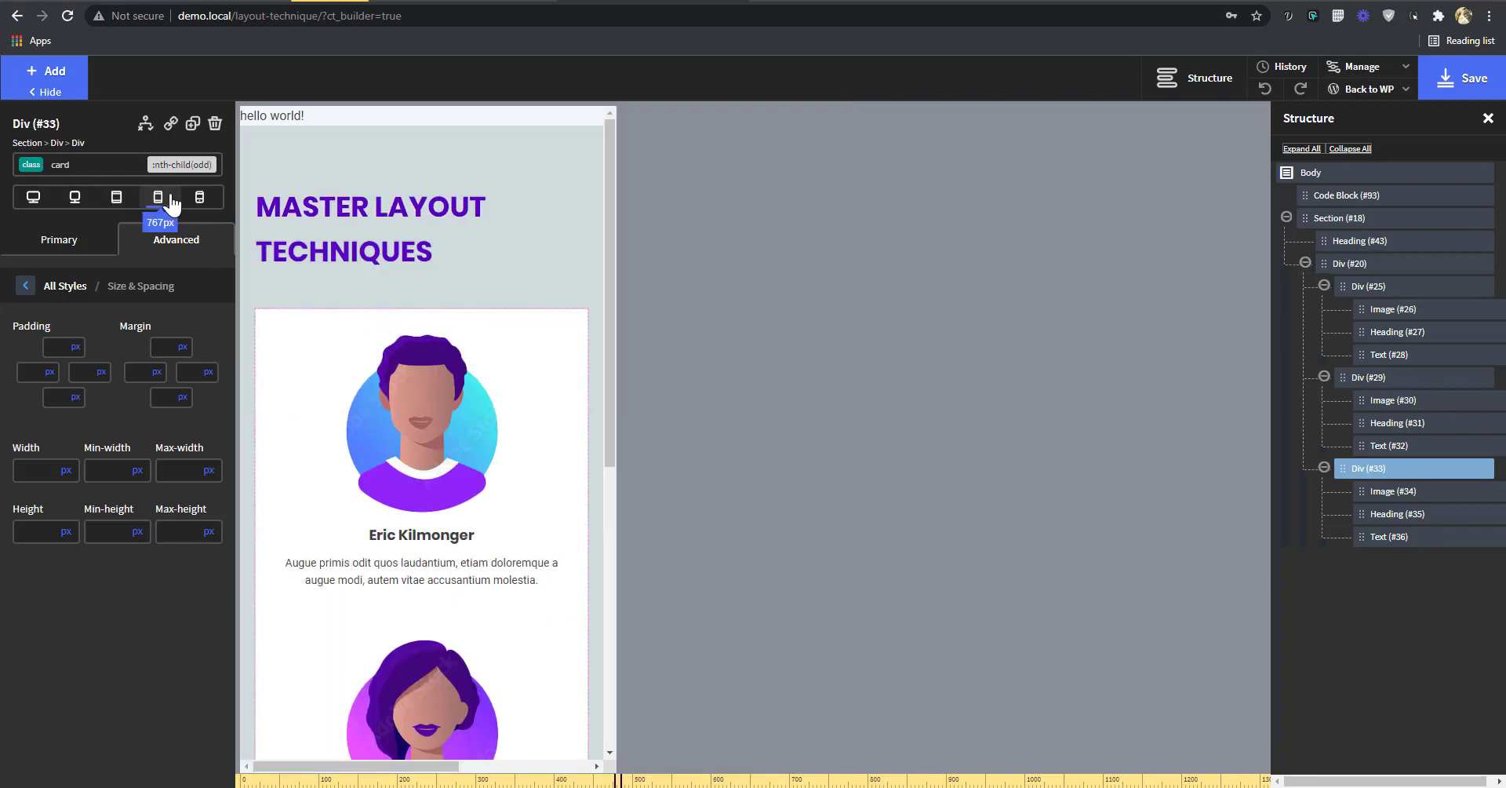
- Check the 479 px and full-width views, return the card class to its original state, and save the page
click(199, 201)
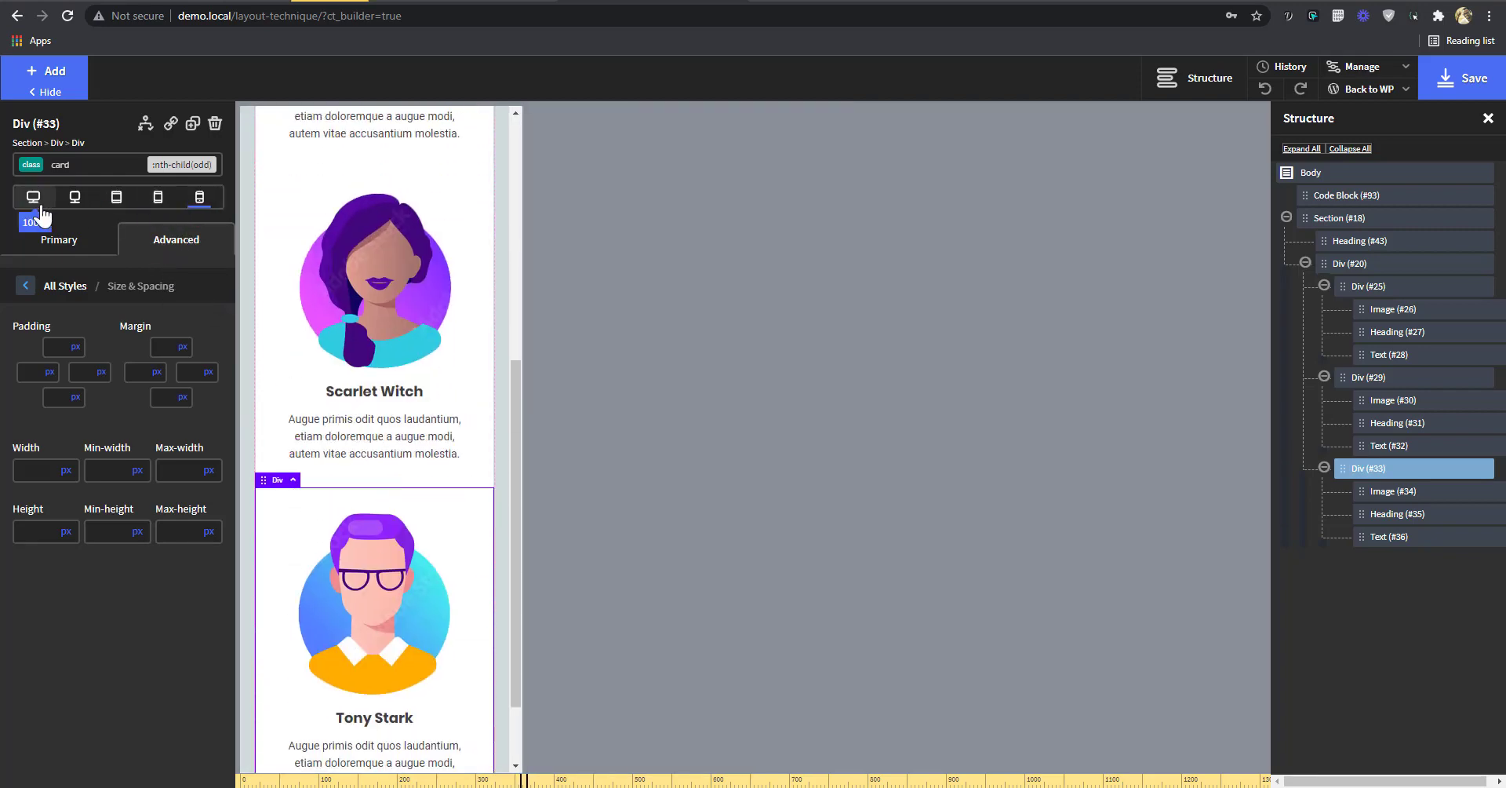
click(39, 206)
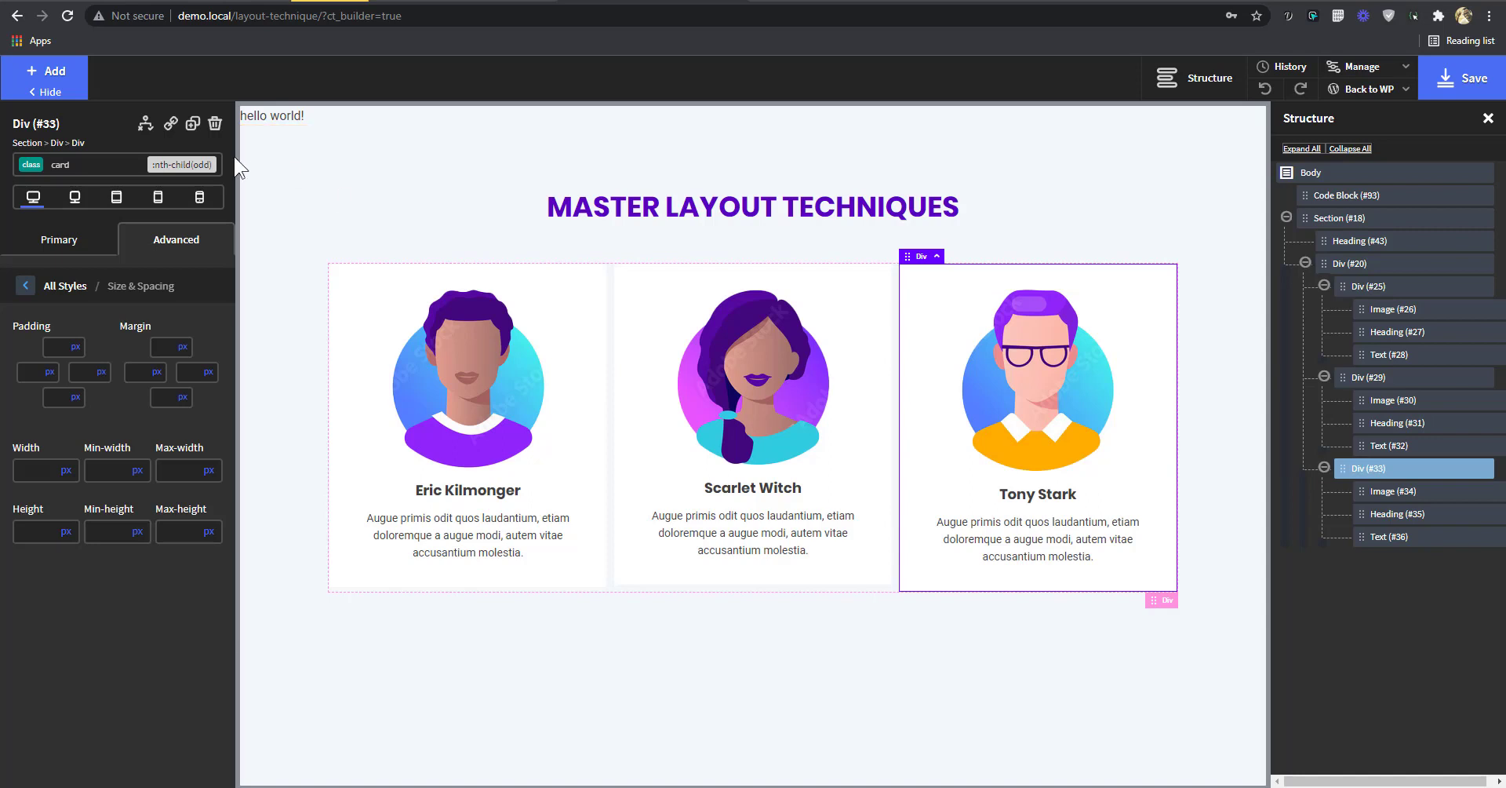
click(196, 165)
click(161, 192)
click(205, 166)
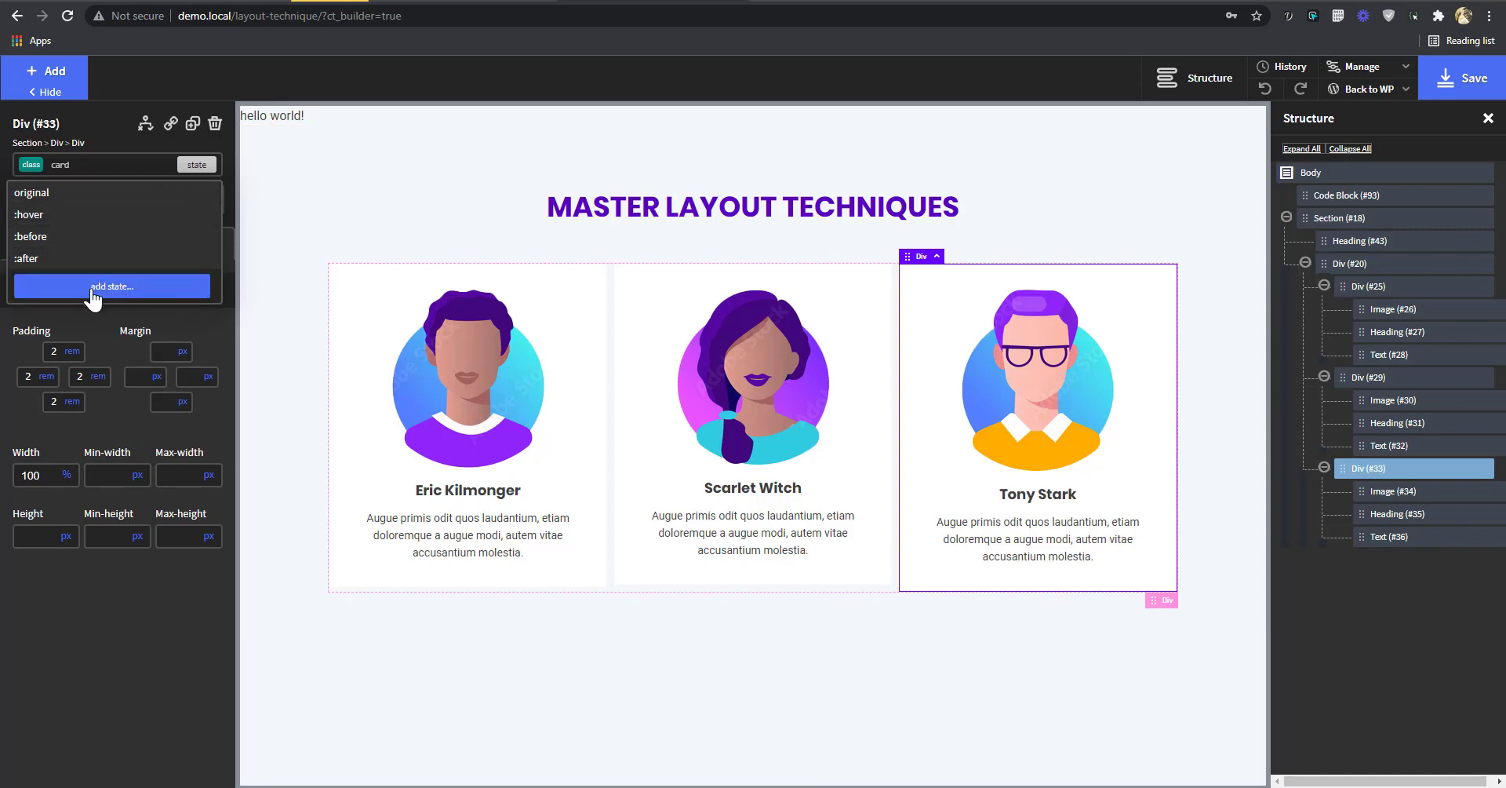
click(110, 680)
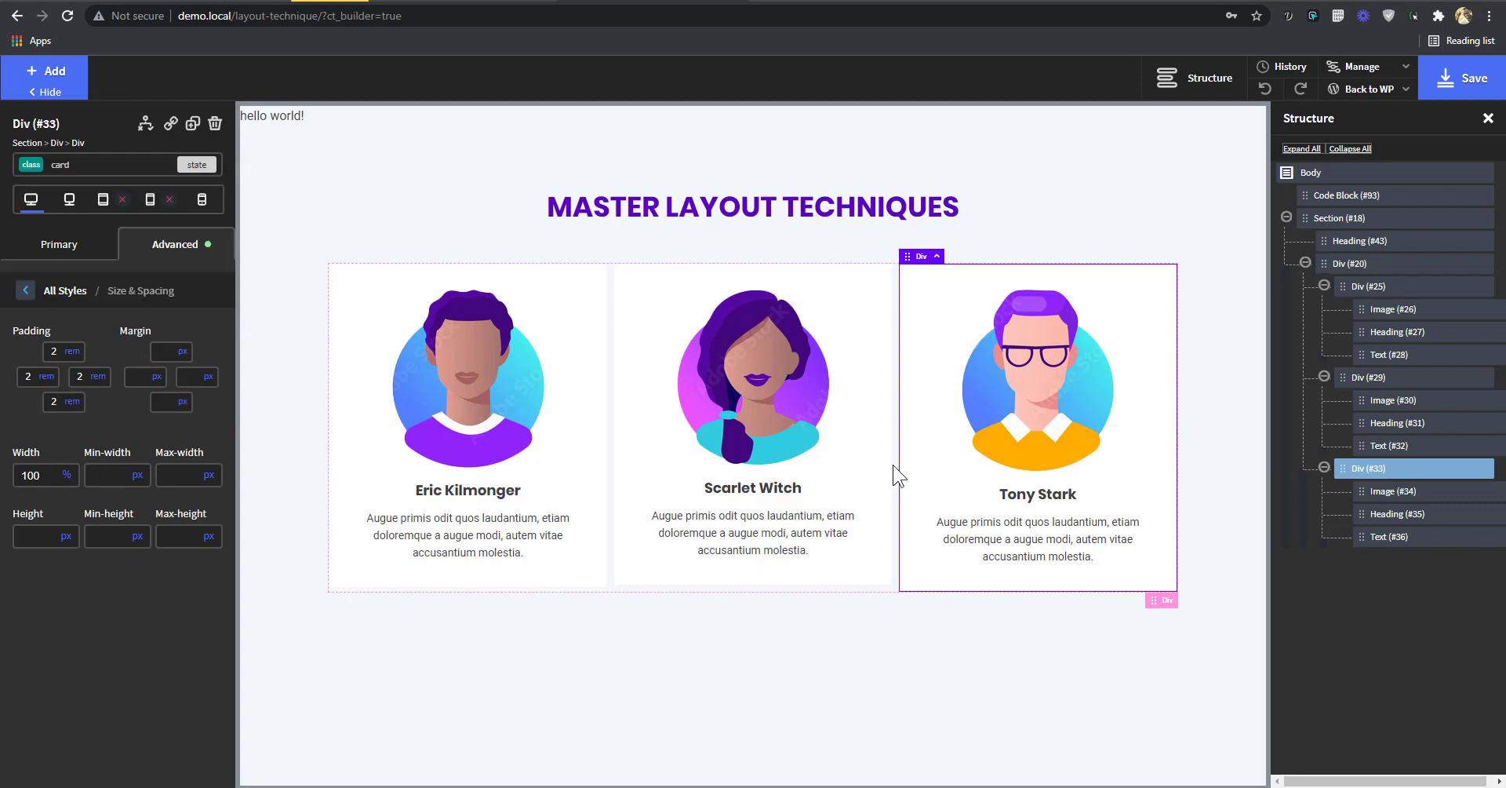
click(1442, 86)
- Set the card container's vertical item alignment to Stretch and save the page
click(1359, 264)
click(59, 244)
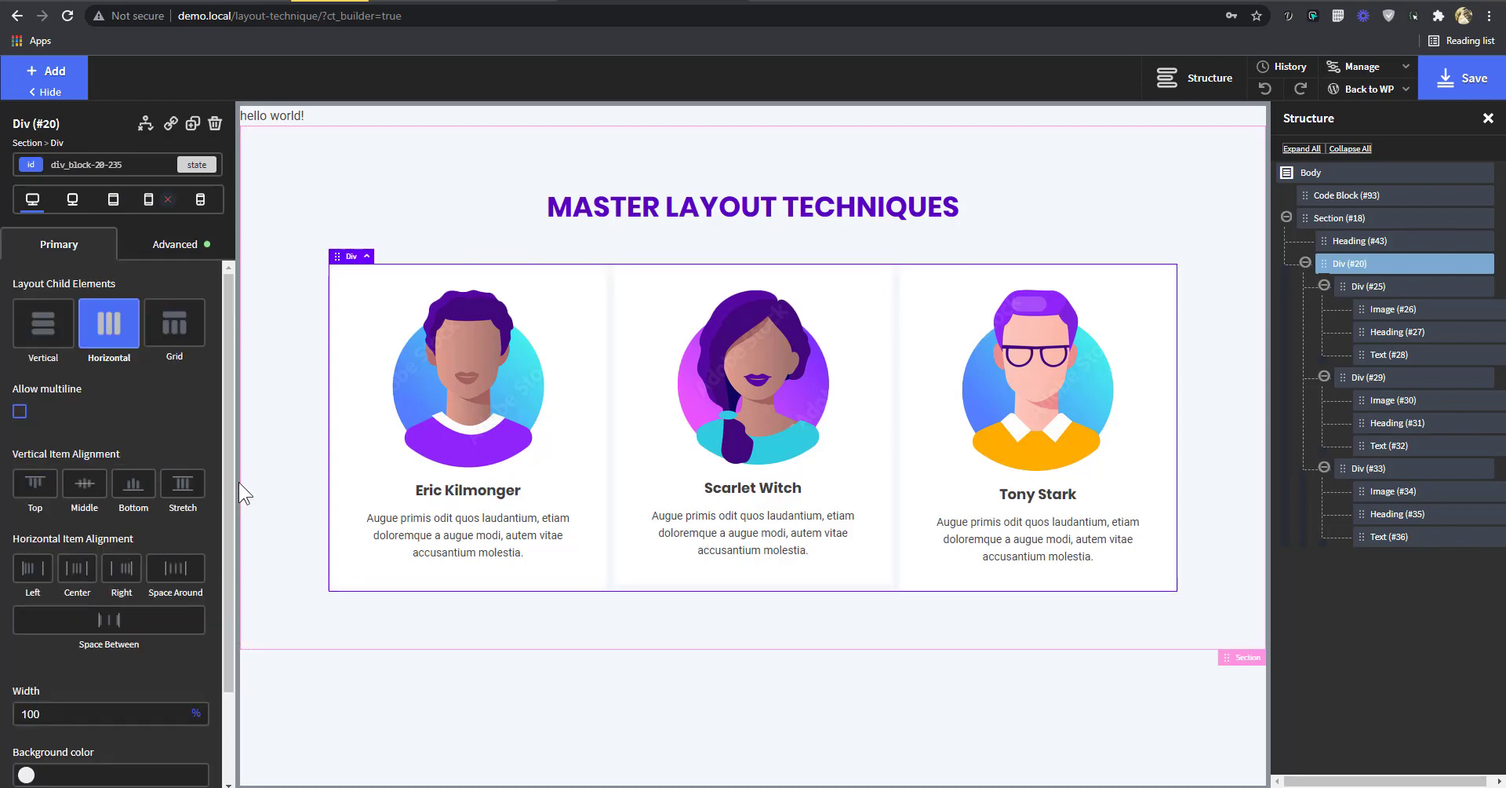
click(182, 484)
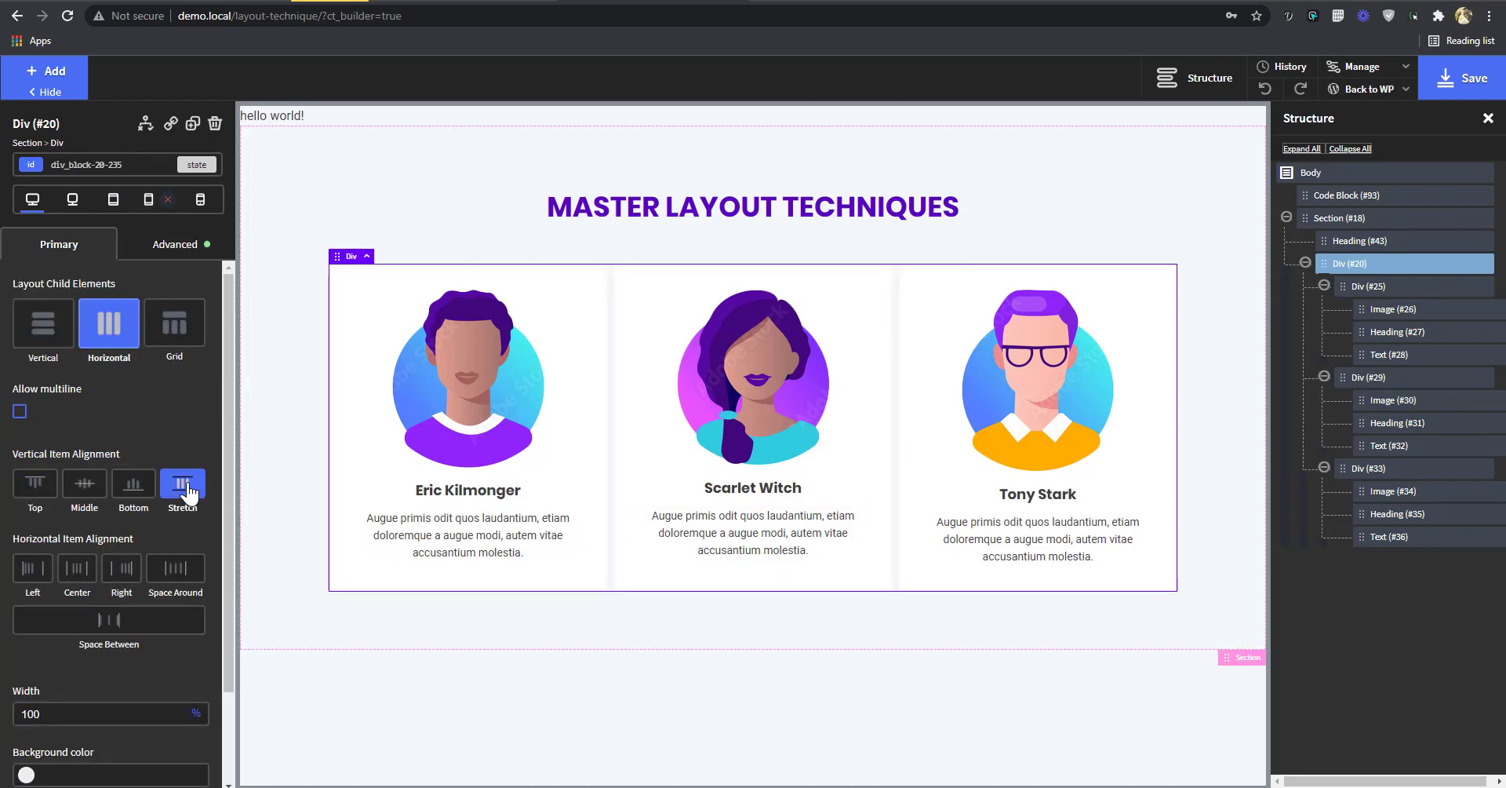
click(1464, 77)
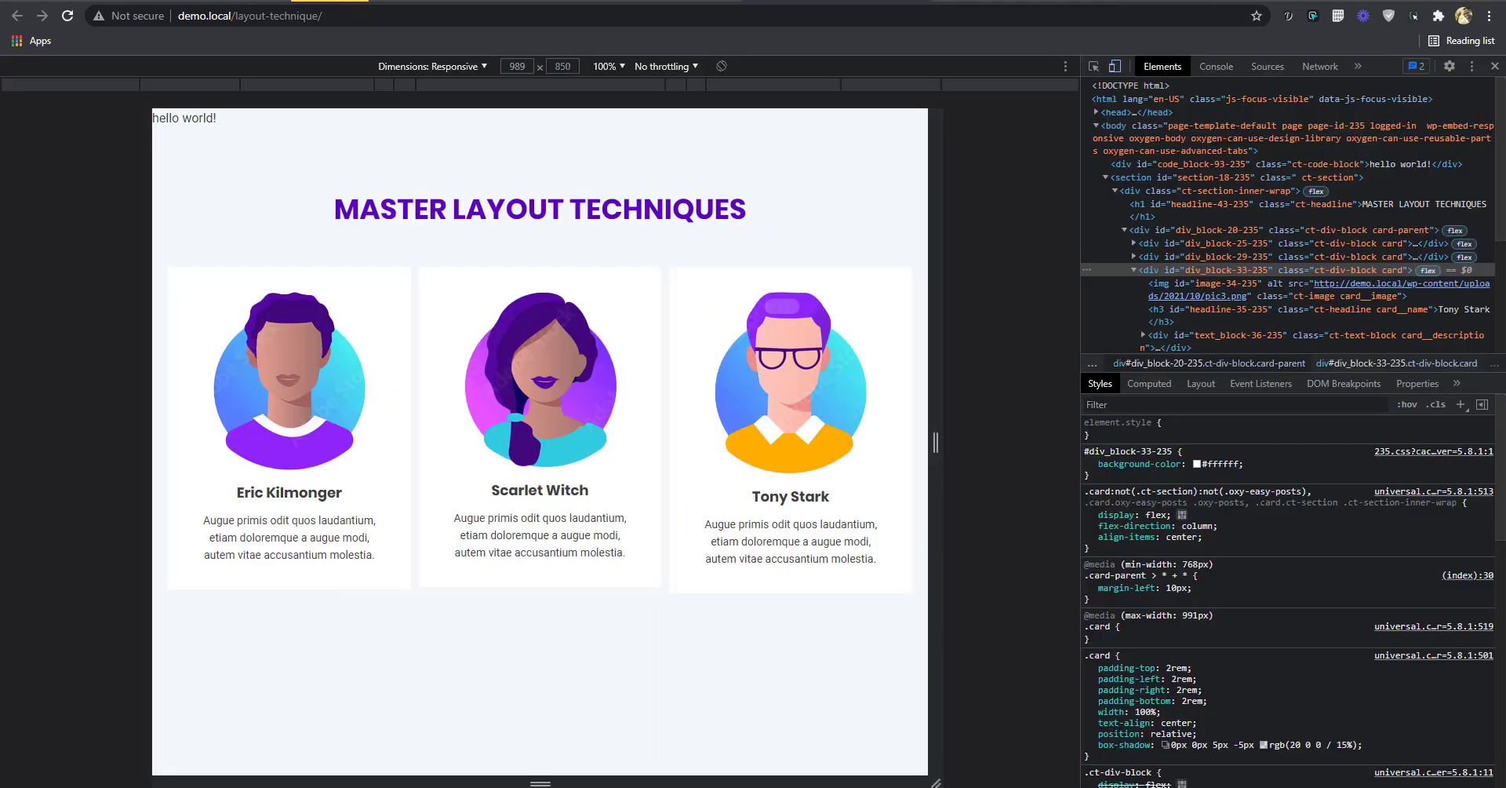
- Reload the published page and examine the cards with the responsive preview narrowed to about 467 px
key(F5)
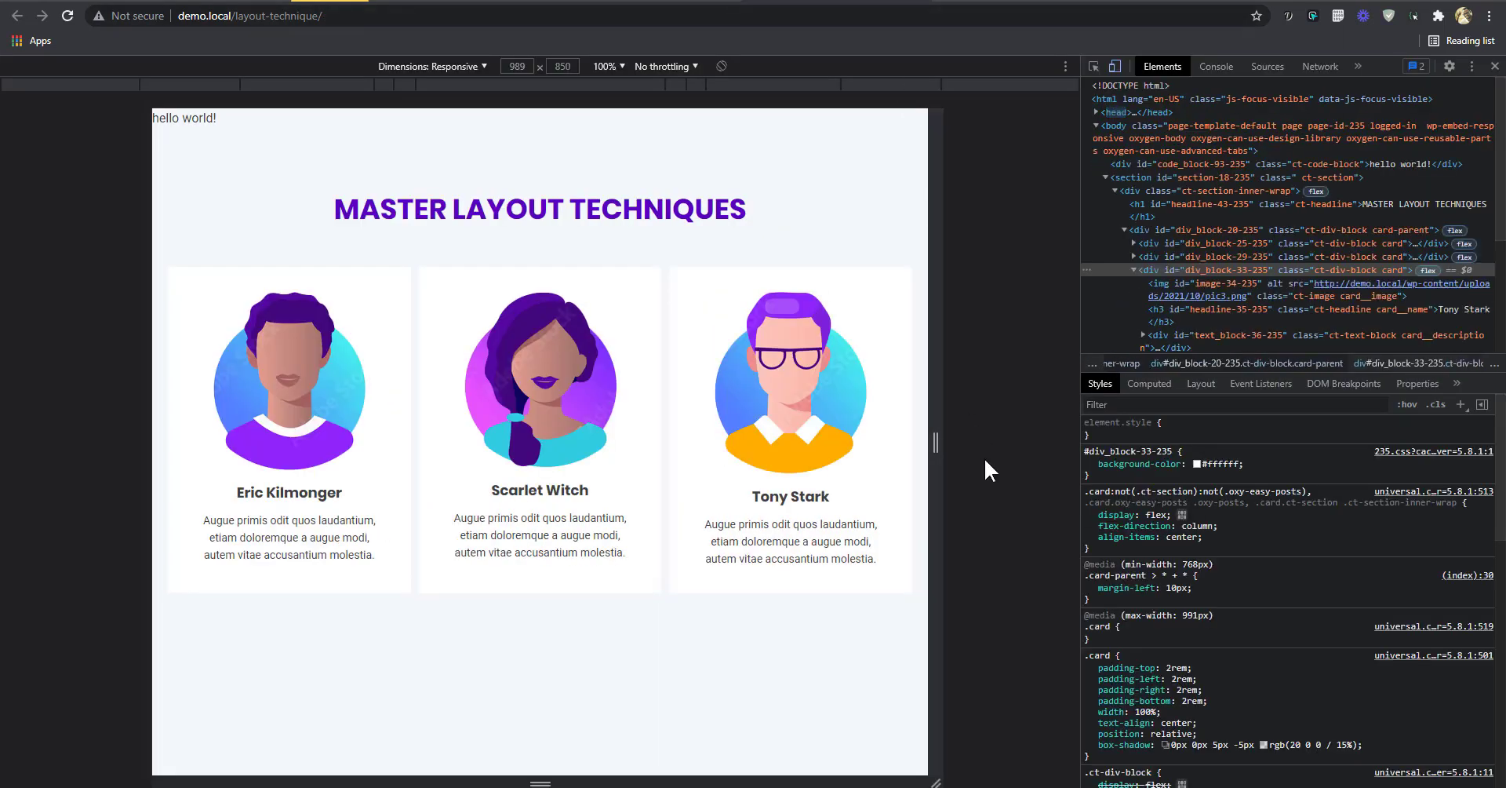
drag(932, 458, 726, 474)
scroll(748, 478, down, 3)
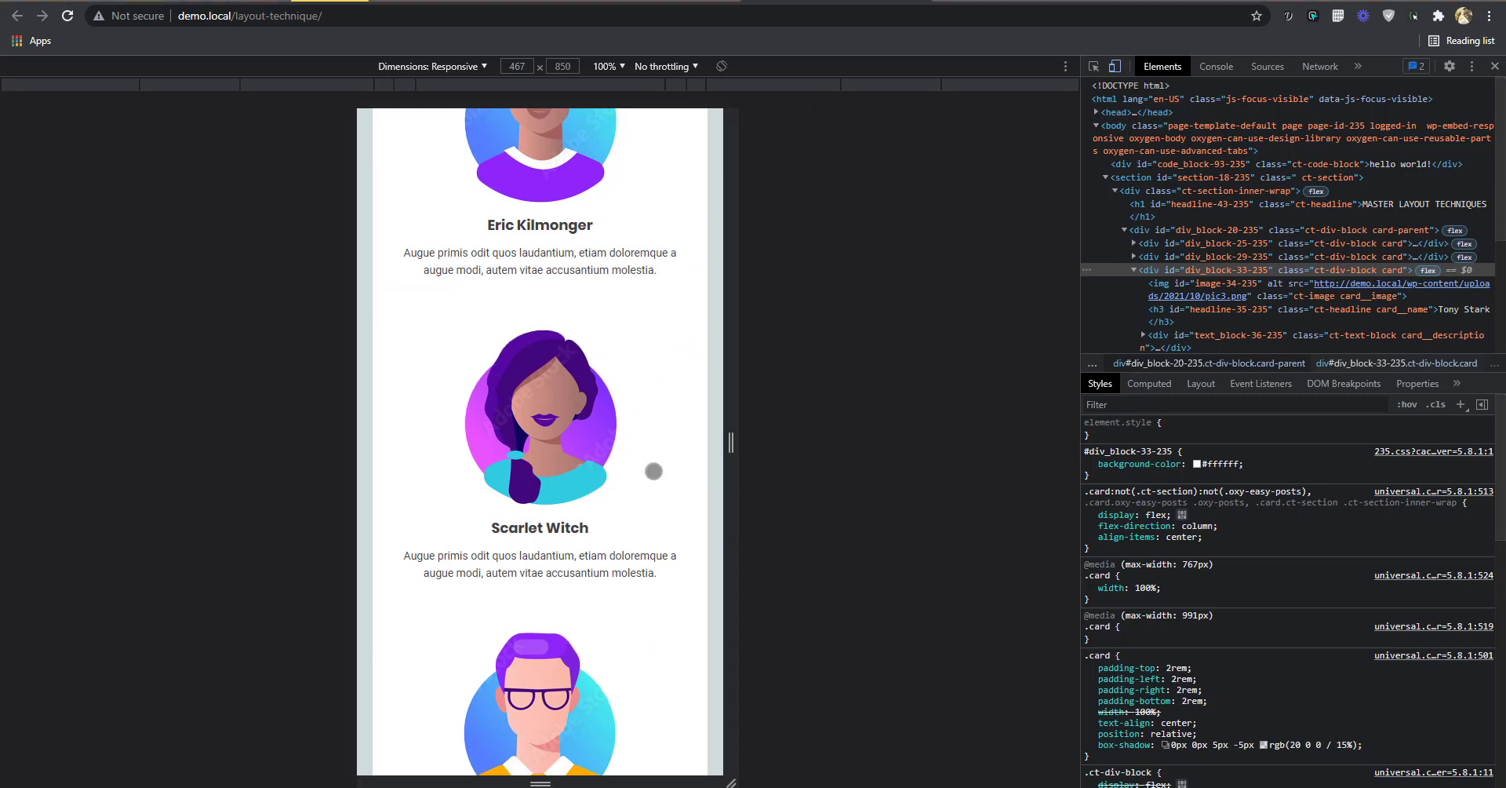
scroll(658, 571, down, 2)
scroll(658, 571, up, 2)
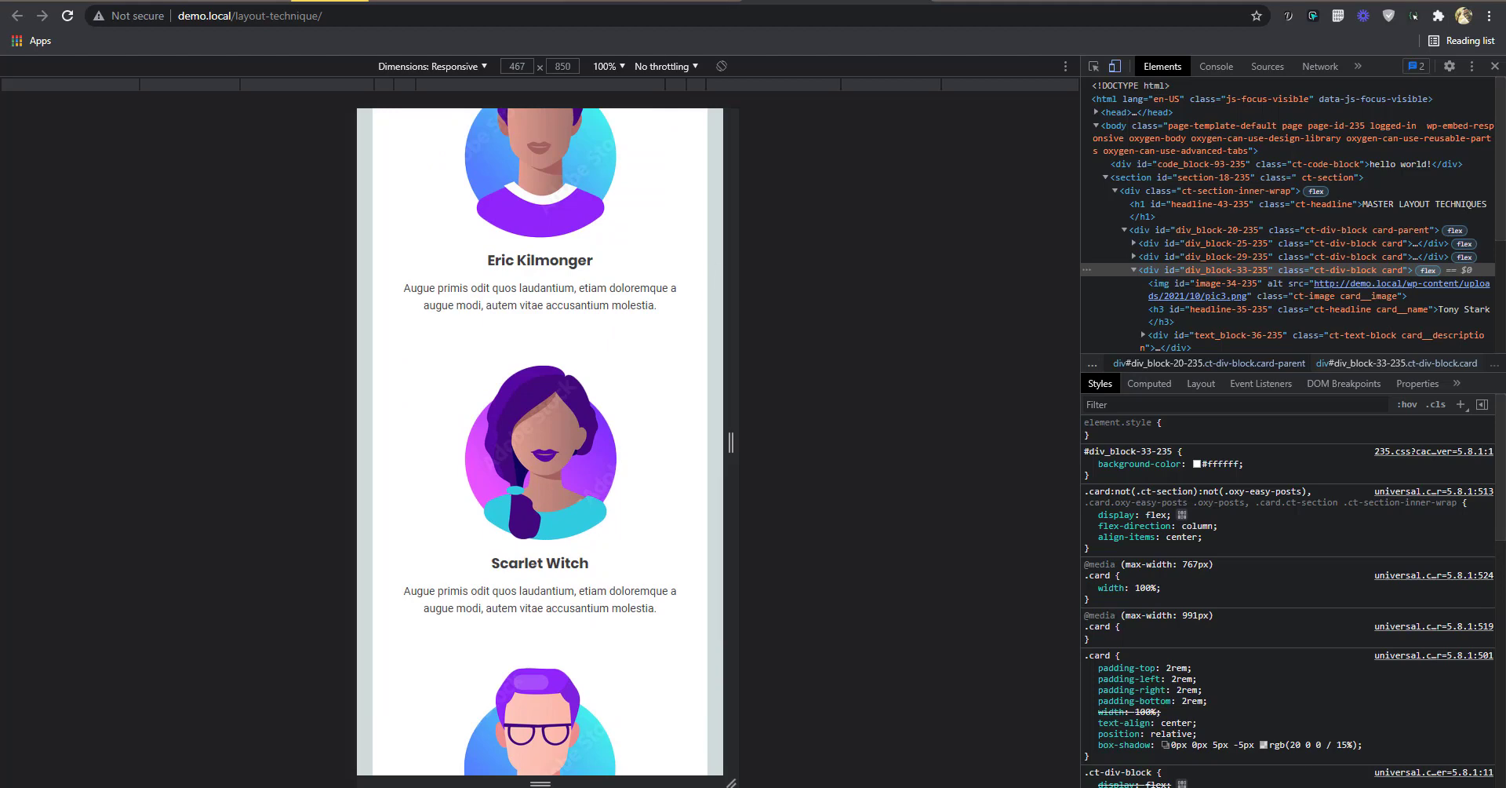
- Switch back to the builder and review the stacked cards at the 767 px breakpoint
key(ctrl+Tab)
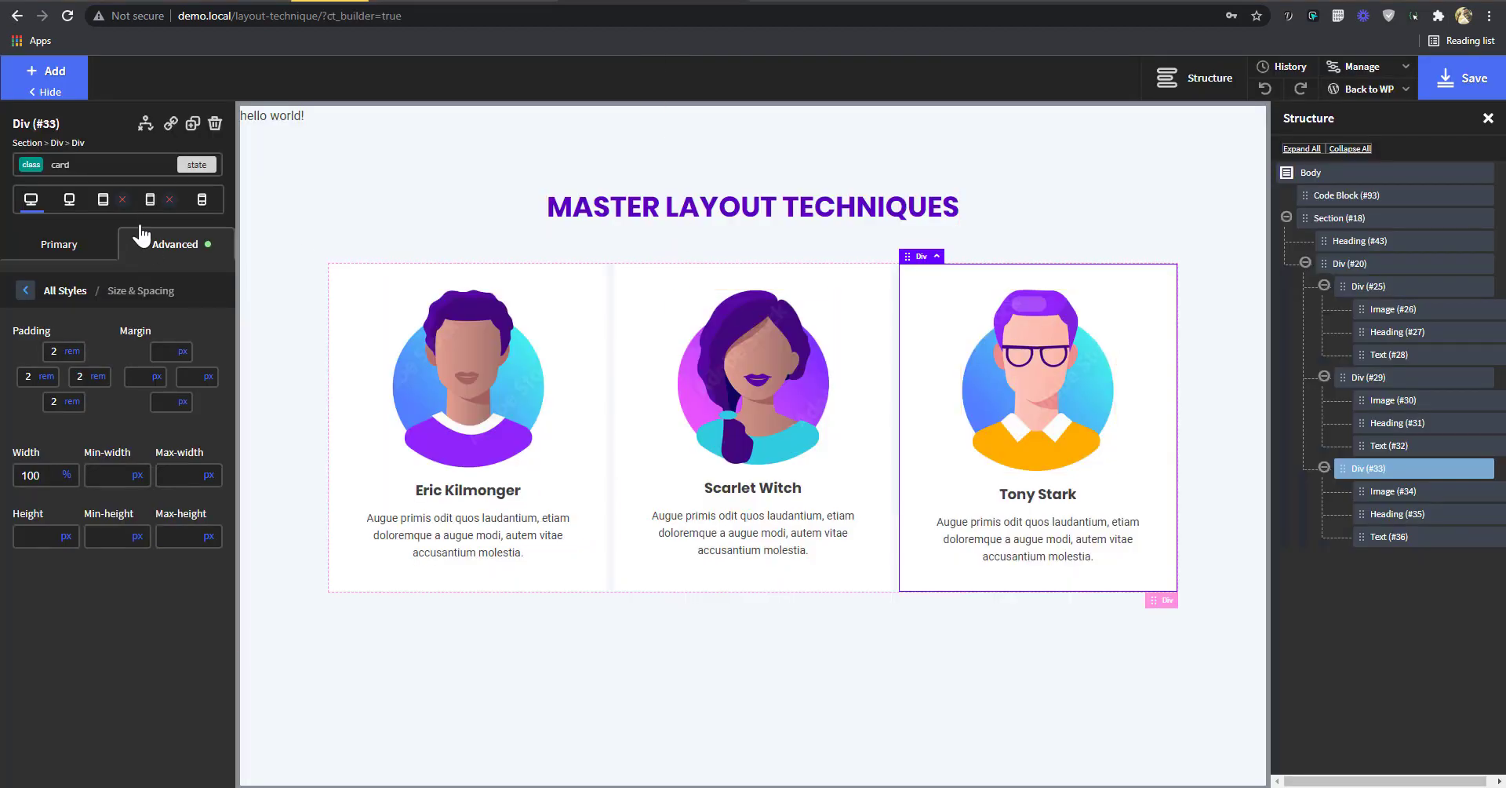
click(149, 200)
scroll(510, 432, down, 3)
scroll(526, 393, up, 4)
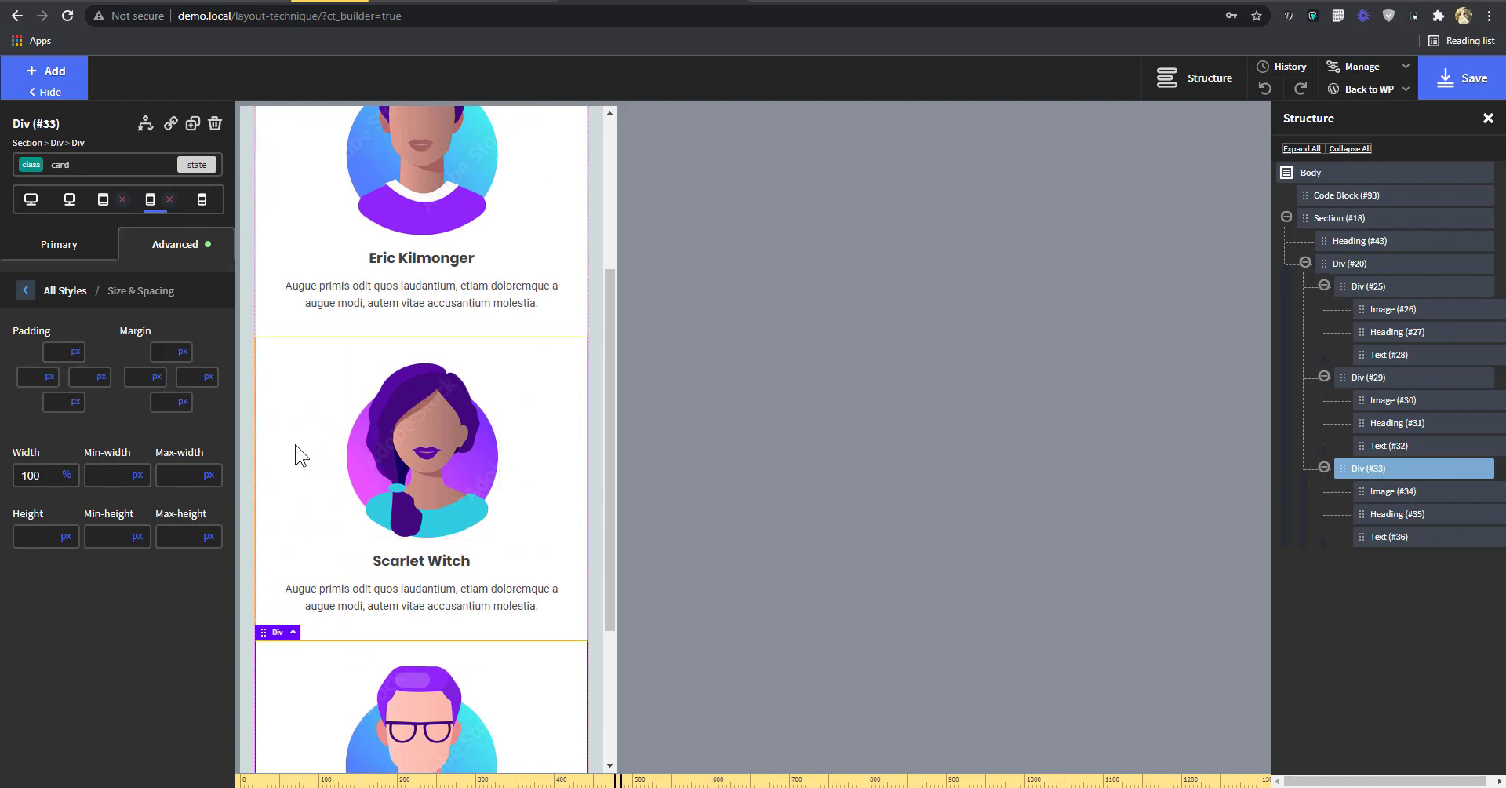
- Try a 10 px bottom margin on the card class at the 767 px breakpoint, and clear it again
click(171, 401)
click(161, 401)
text(10)
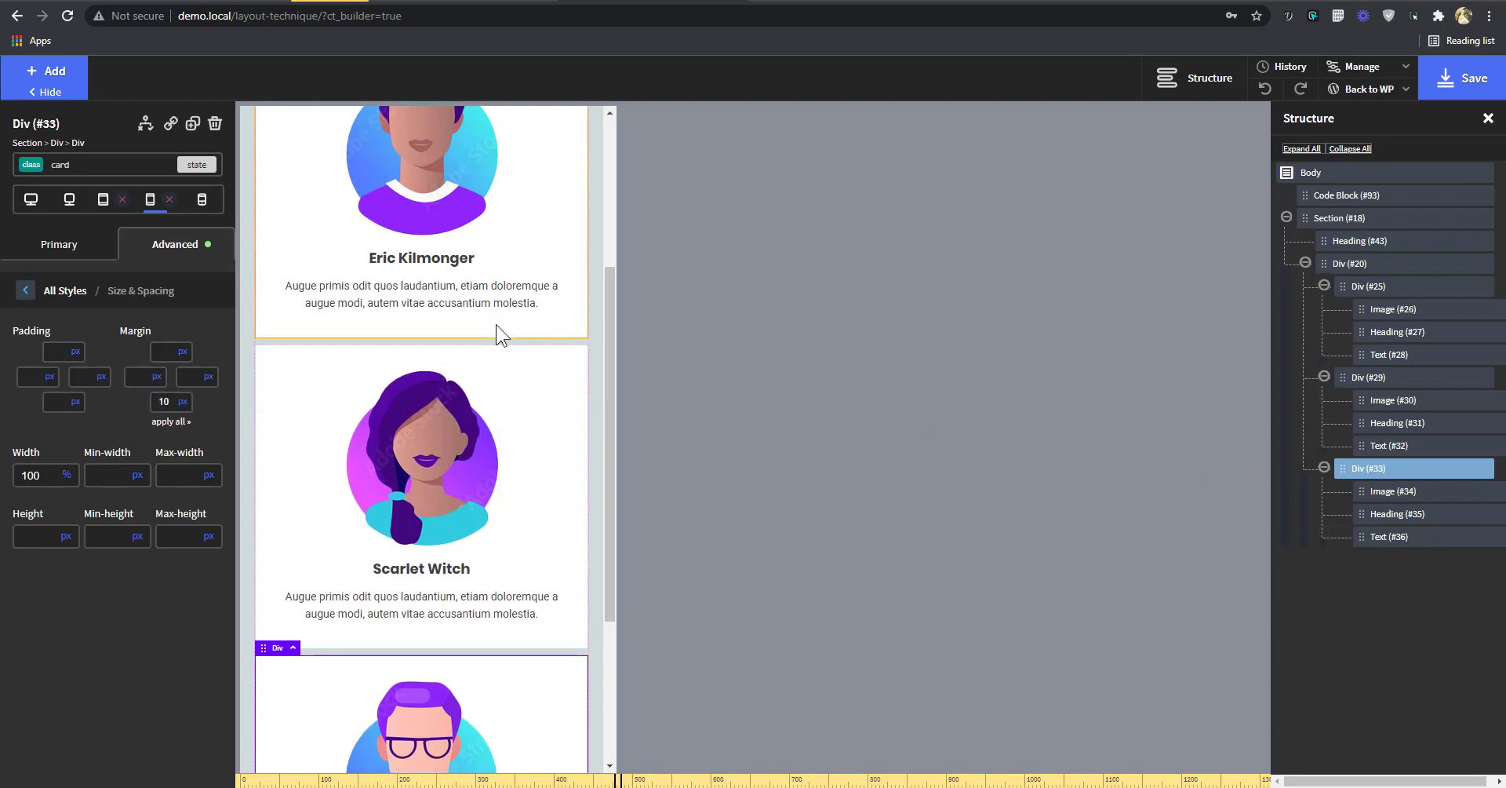
scroll(502, 353, down, 3)
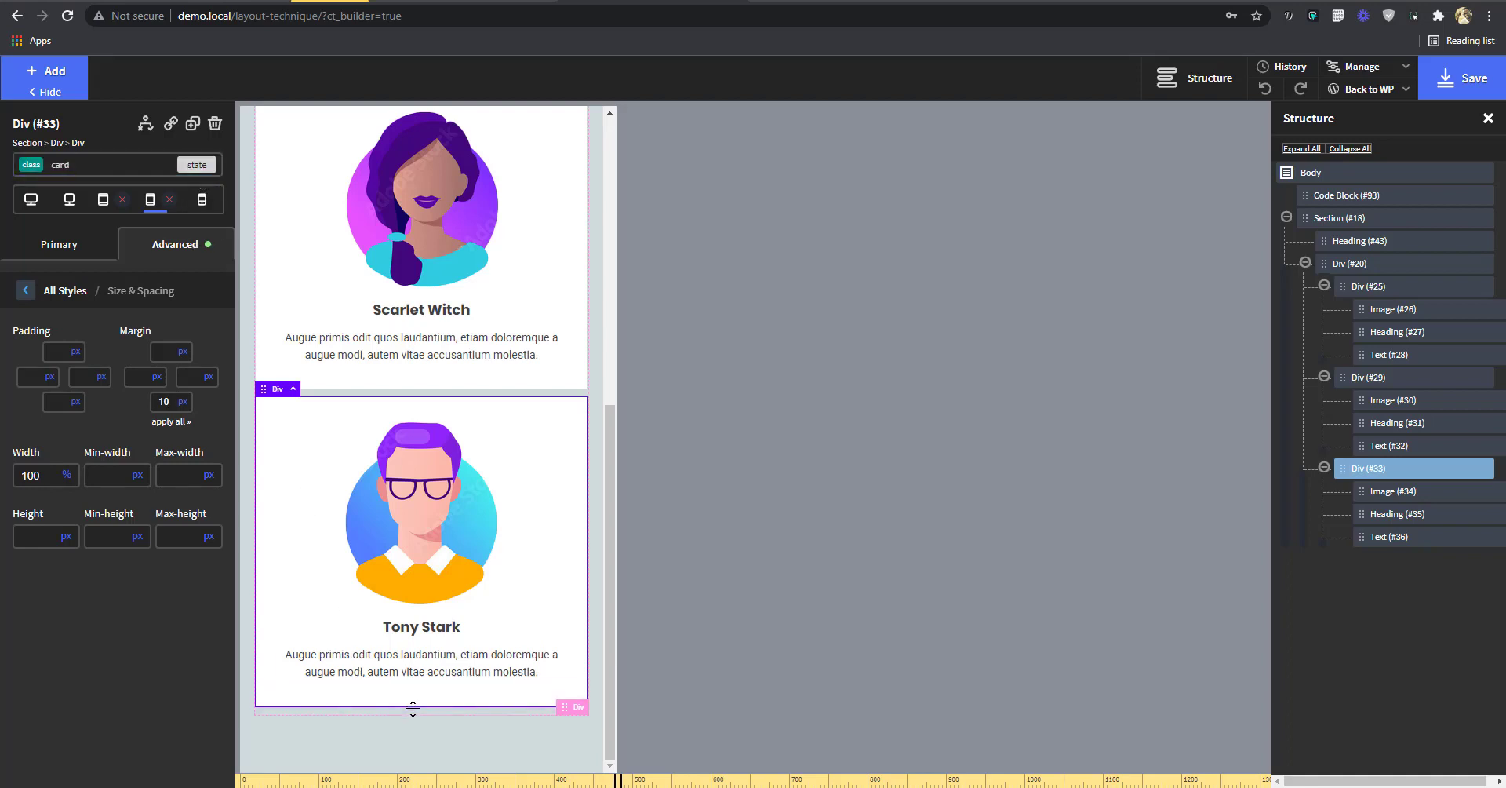
key(BackSpace)
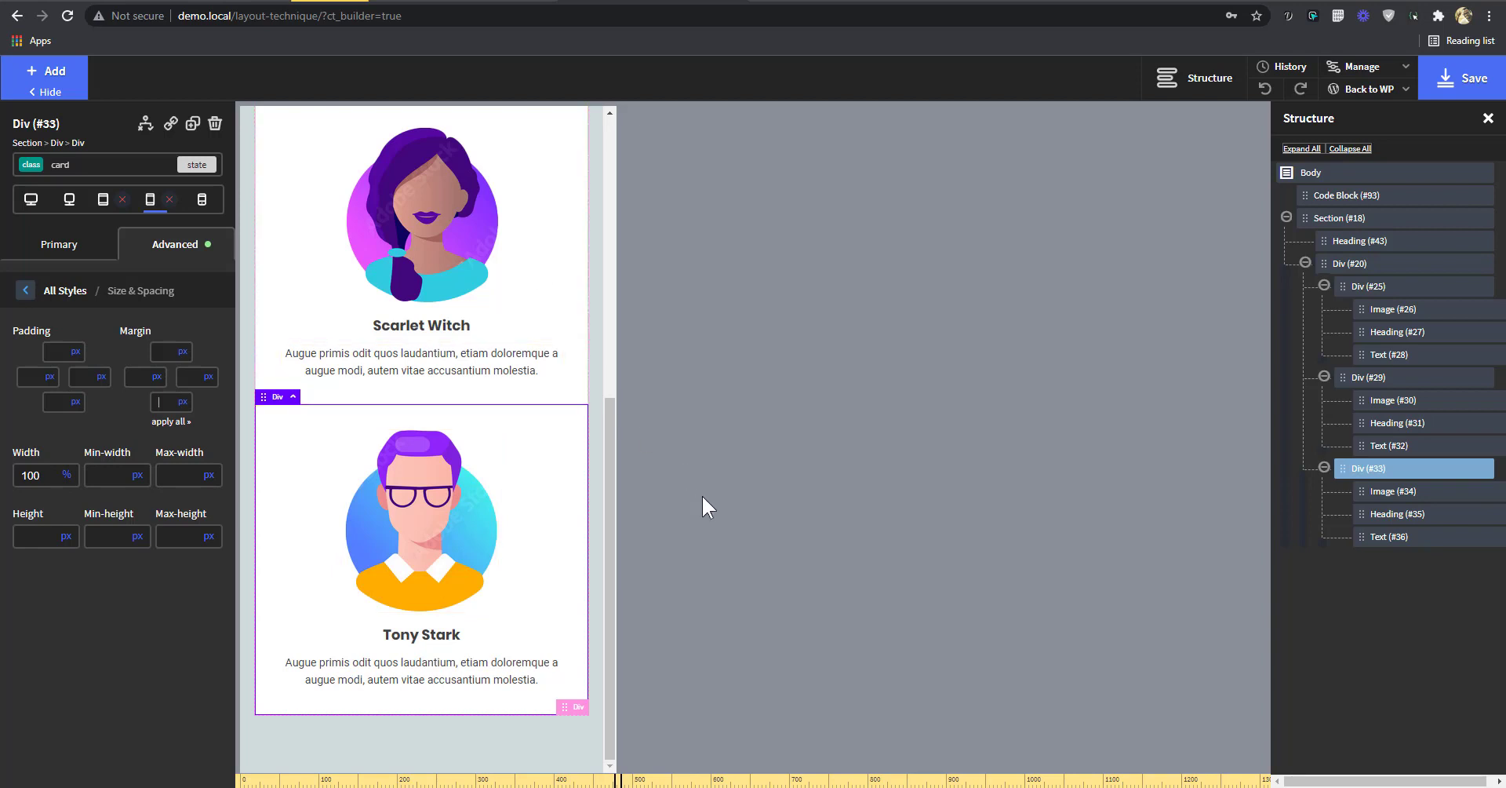
scroll(423, 571, up, 2)
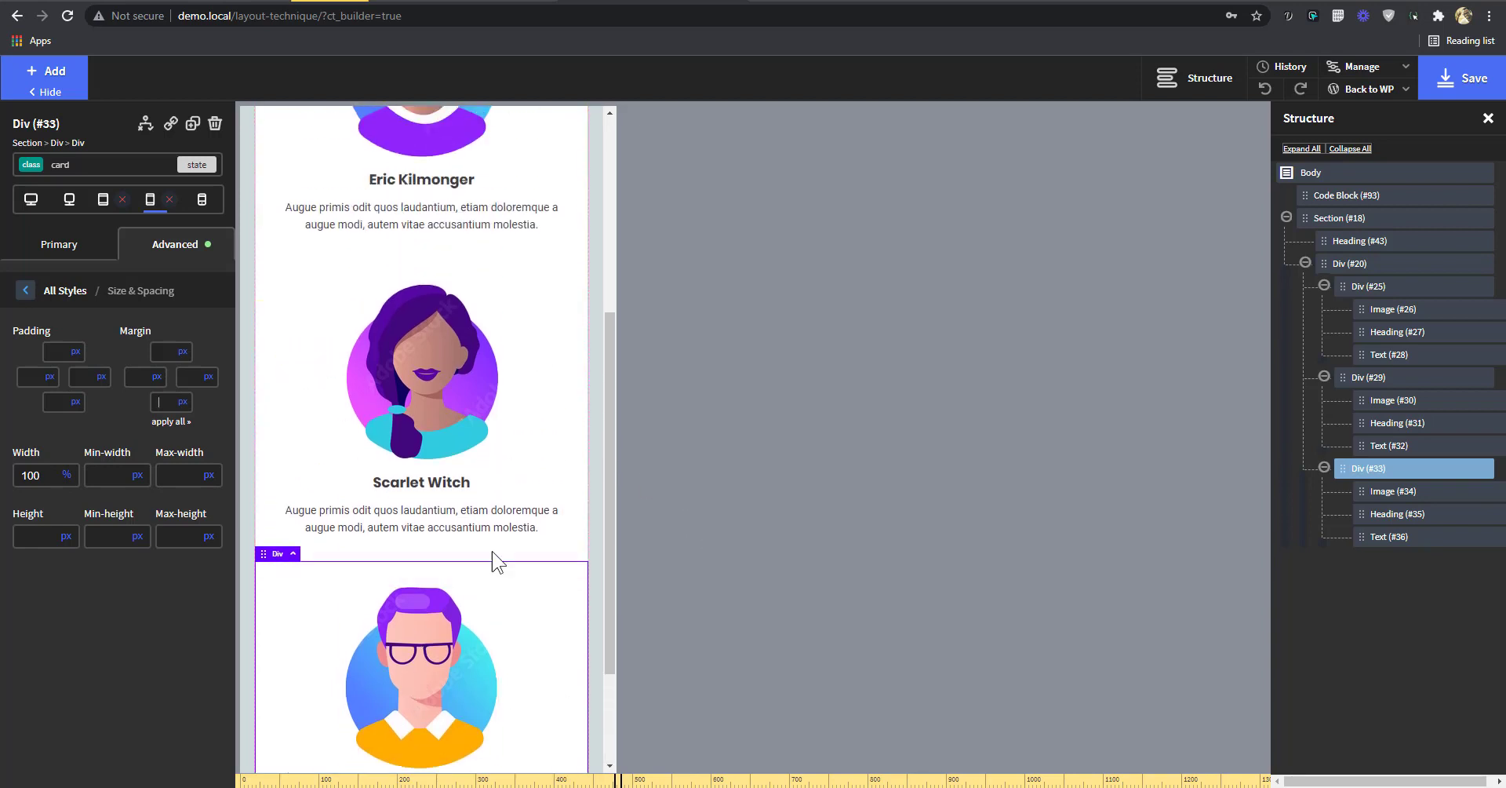
- Open the code block's CSS and duplicate the min-width:768px media query with its .card-parent > * + * rule below the original
click(1343, 195)
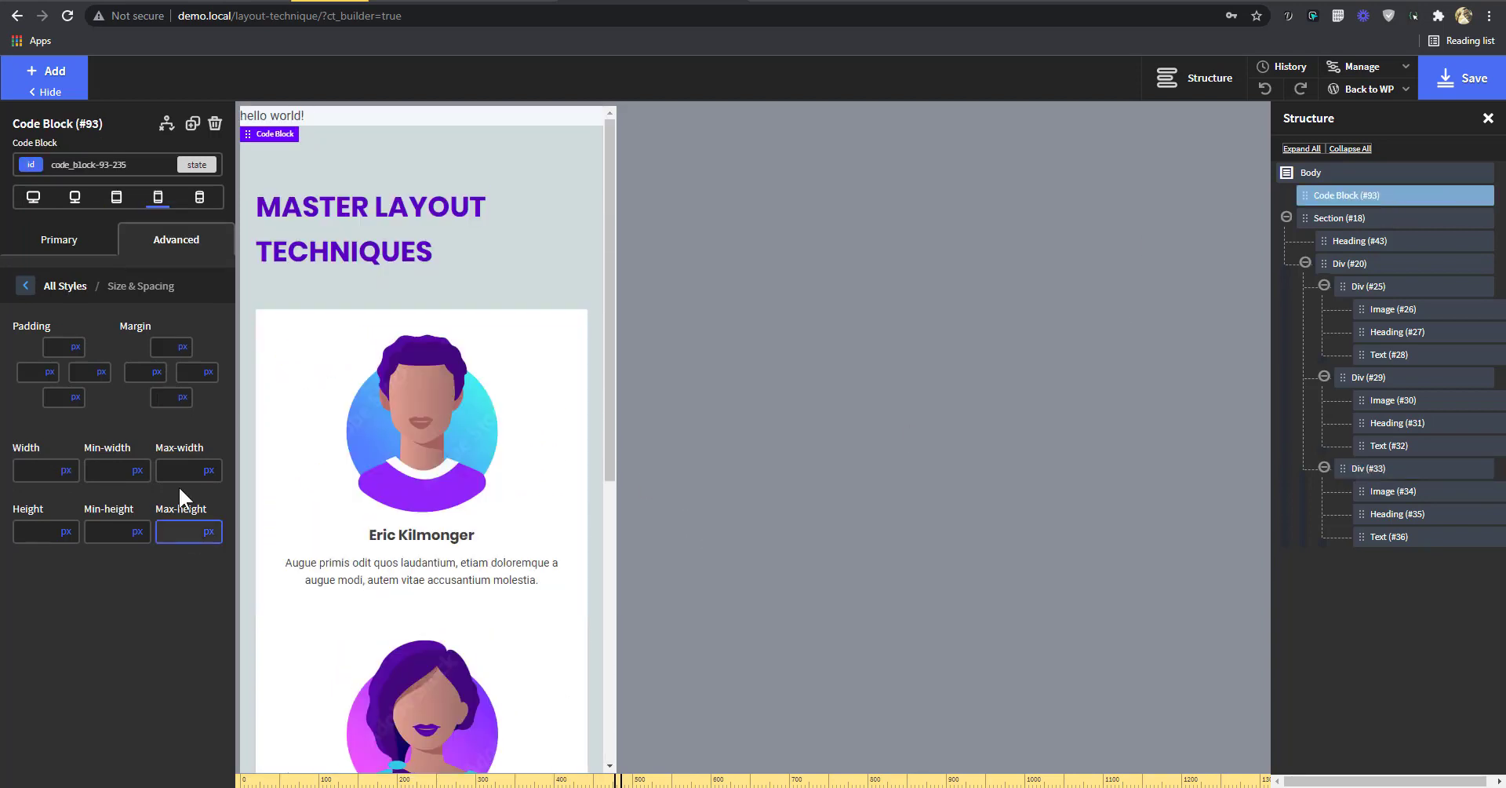
click(59, 239)
click(73, 424)
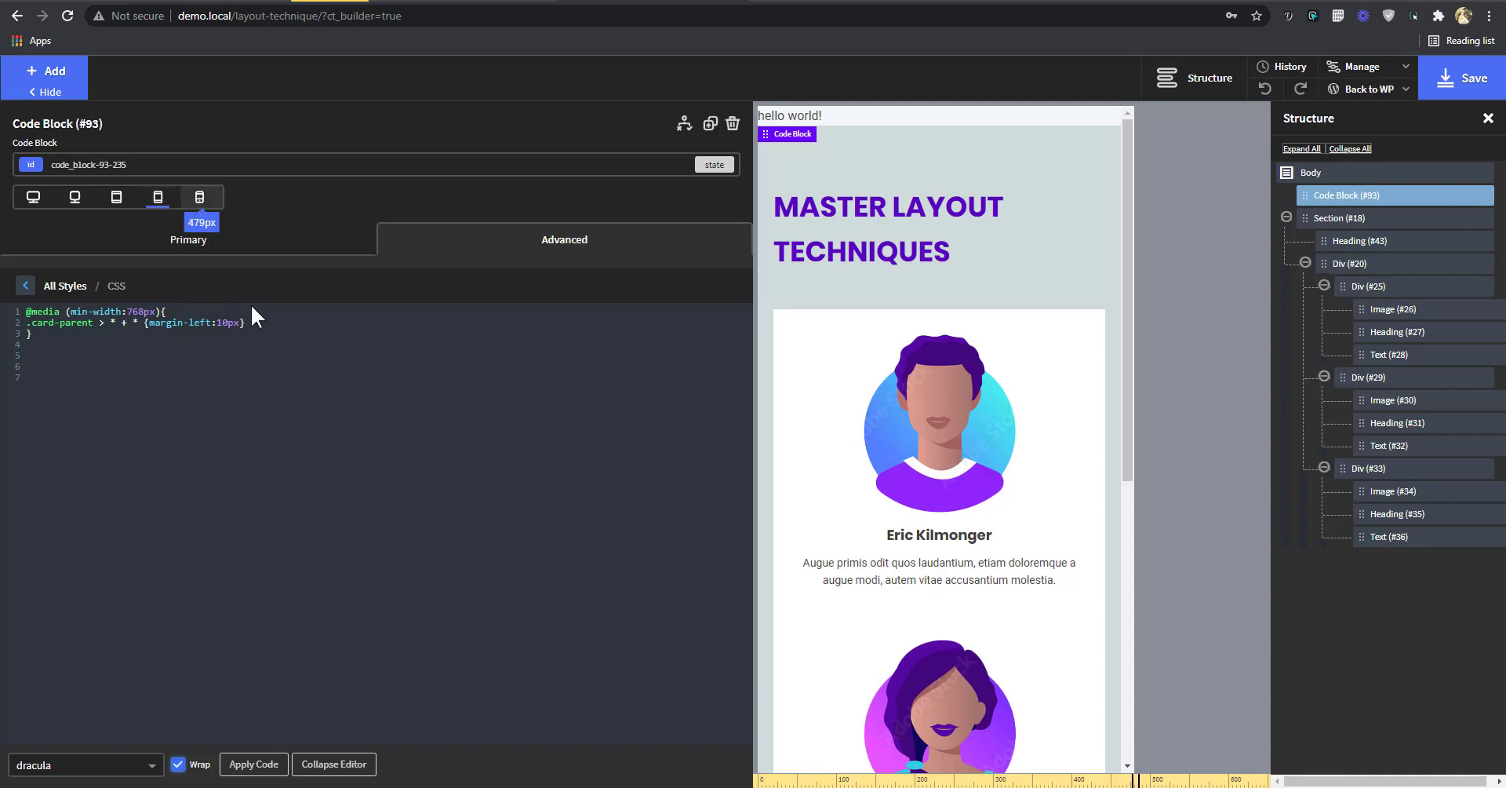
drag(6, 324, 4, 312)
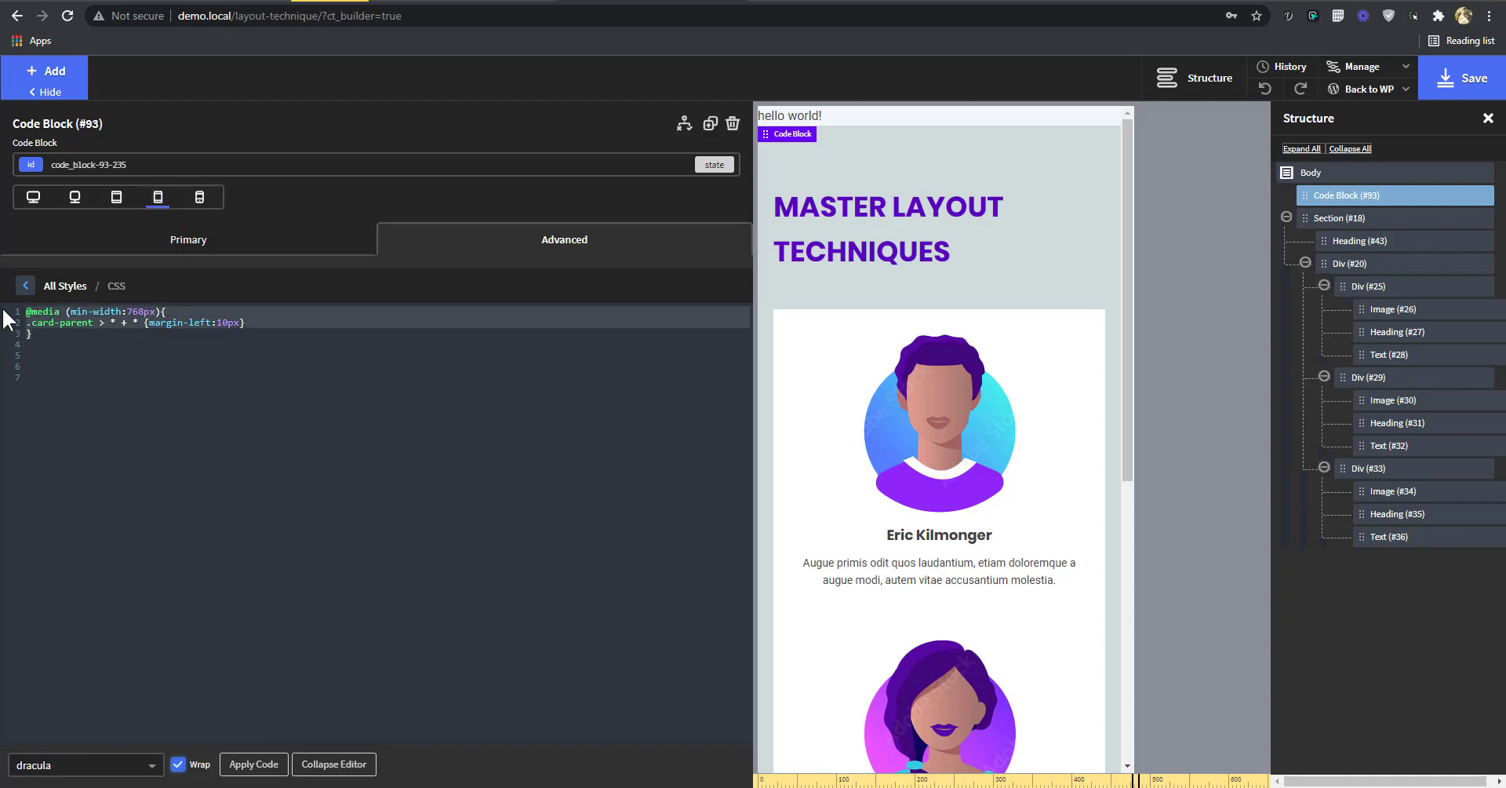
click(73, 338)
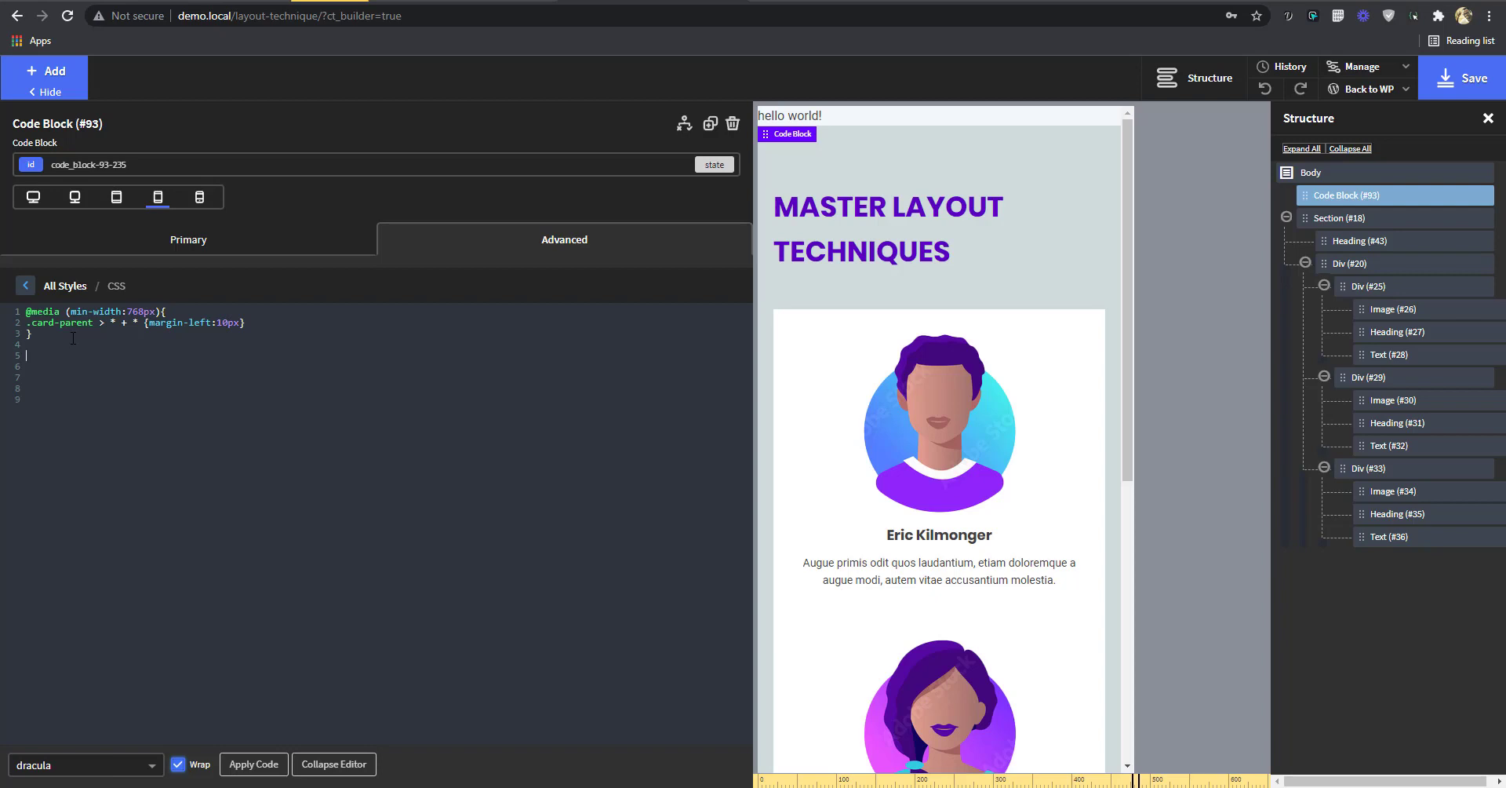
text(@media (min-width:768px){ .card-parent > * + * {margin-left:10px} })
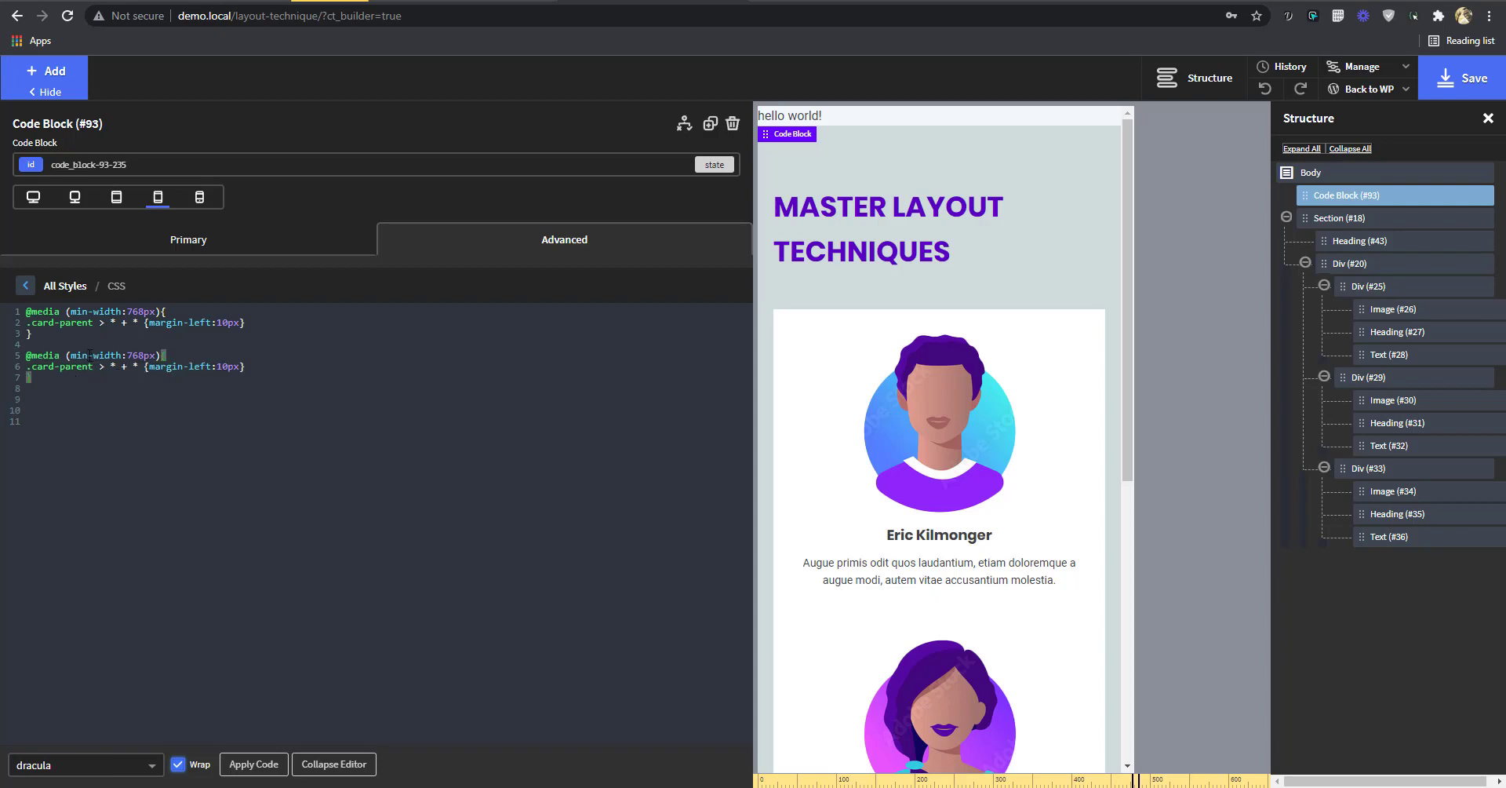
- Change the duplicated media query to max-width:767px and its declaration to margin-top:10px
double_click(79, 354)
text(max)
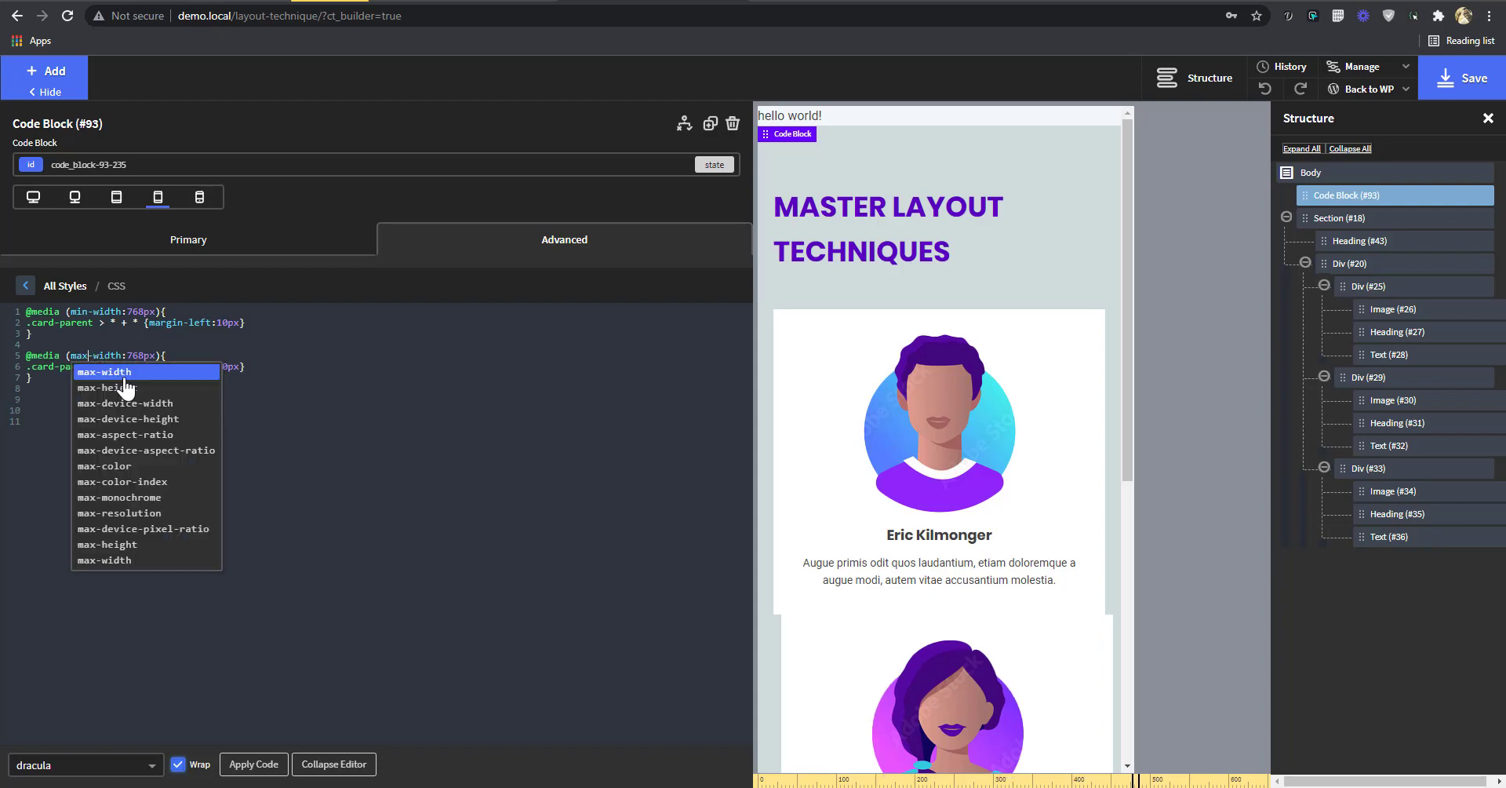
click(143, 348)
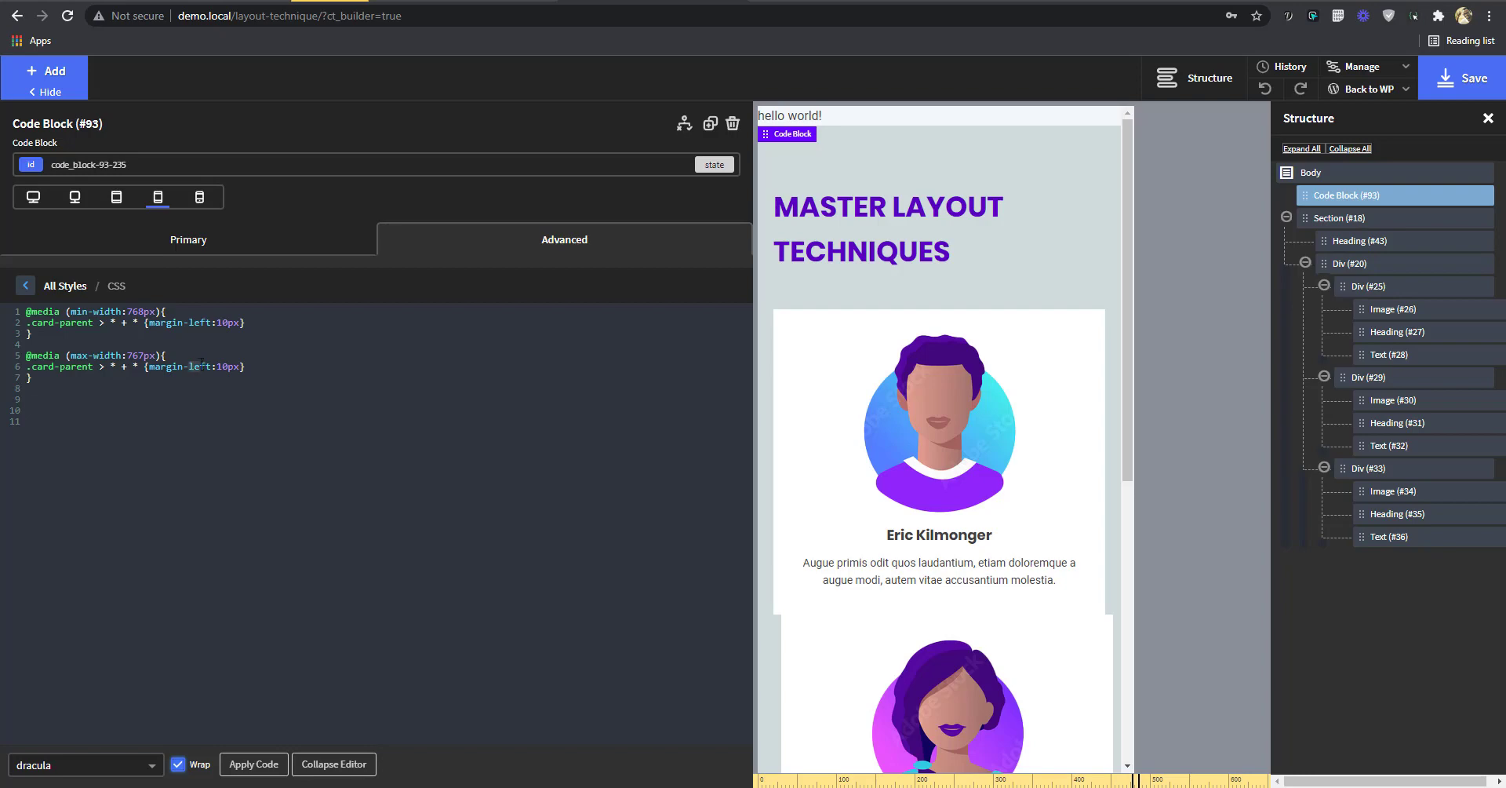
text(top)
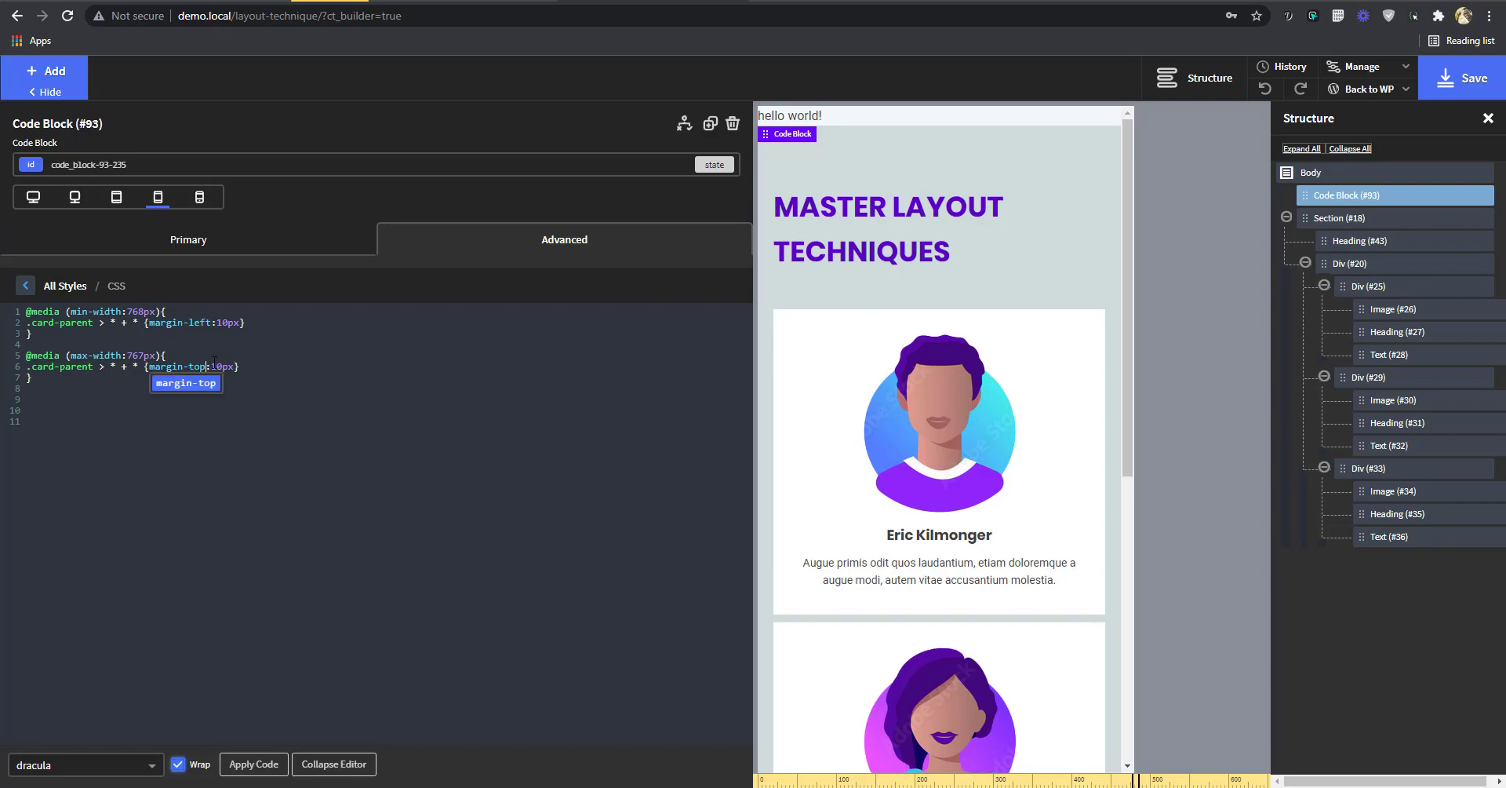
- Review the spacing between the cards at the 767 px and 991 px breakpoints
scroll(999, 524, down, 6)
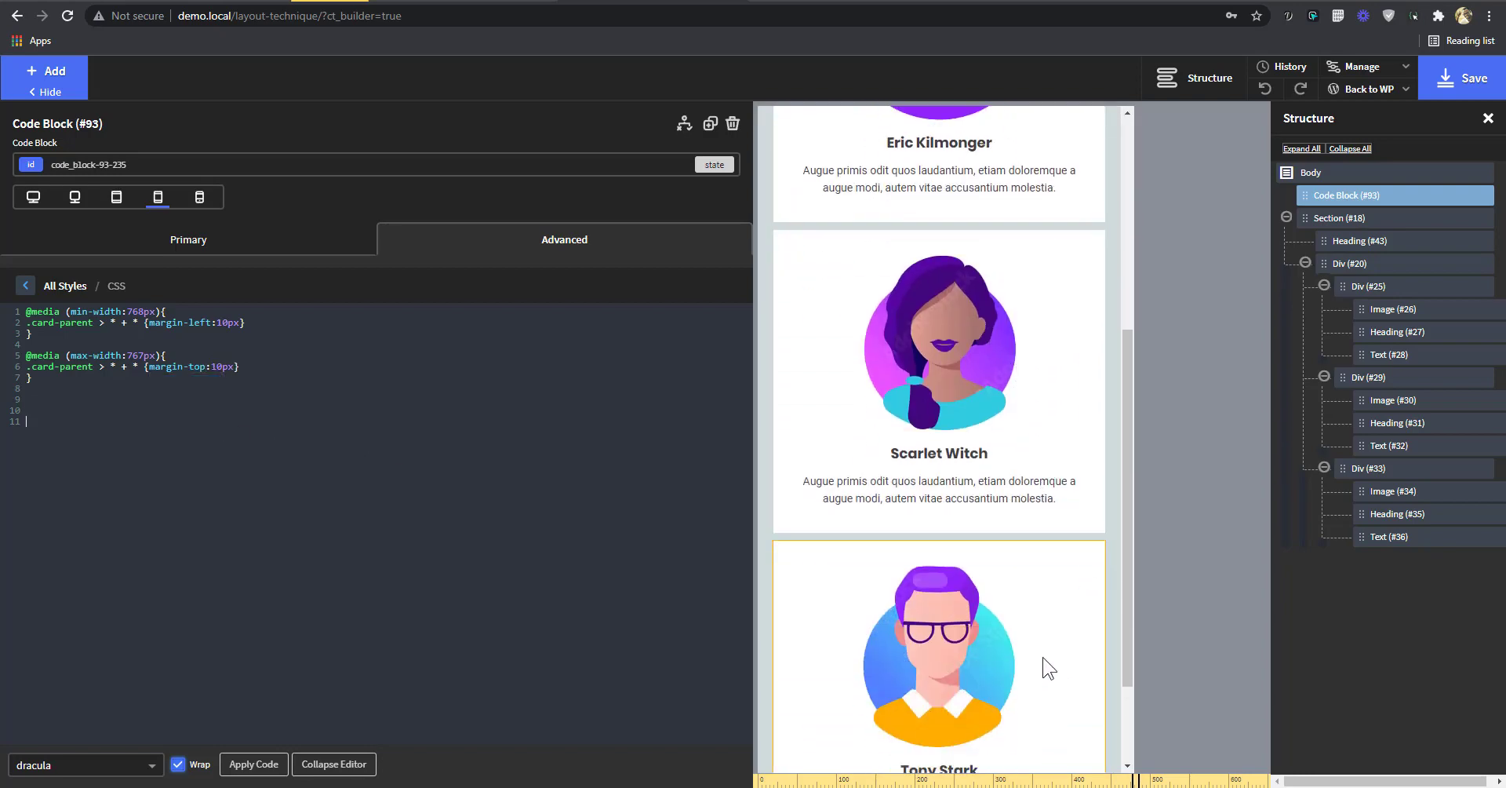
scroll(1052, 439, up, 4)
scroll(1067, 659, down, 3)
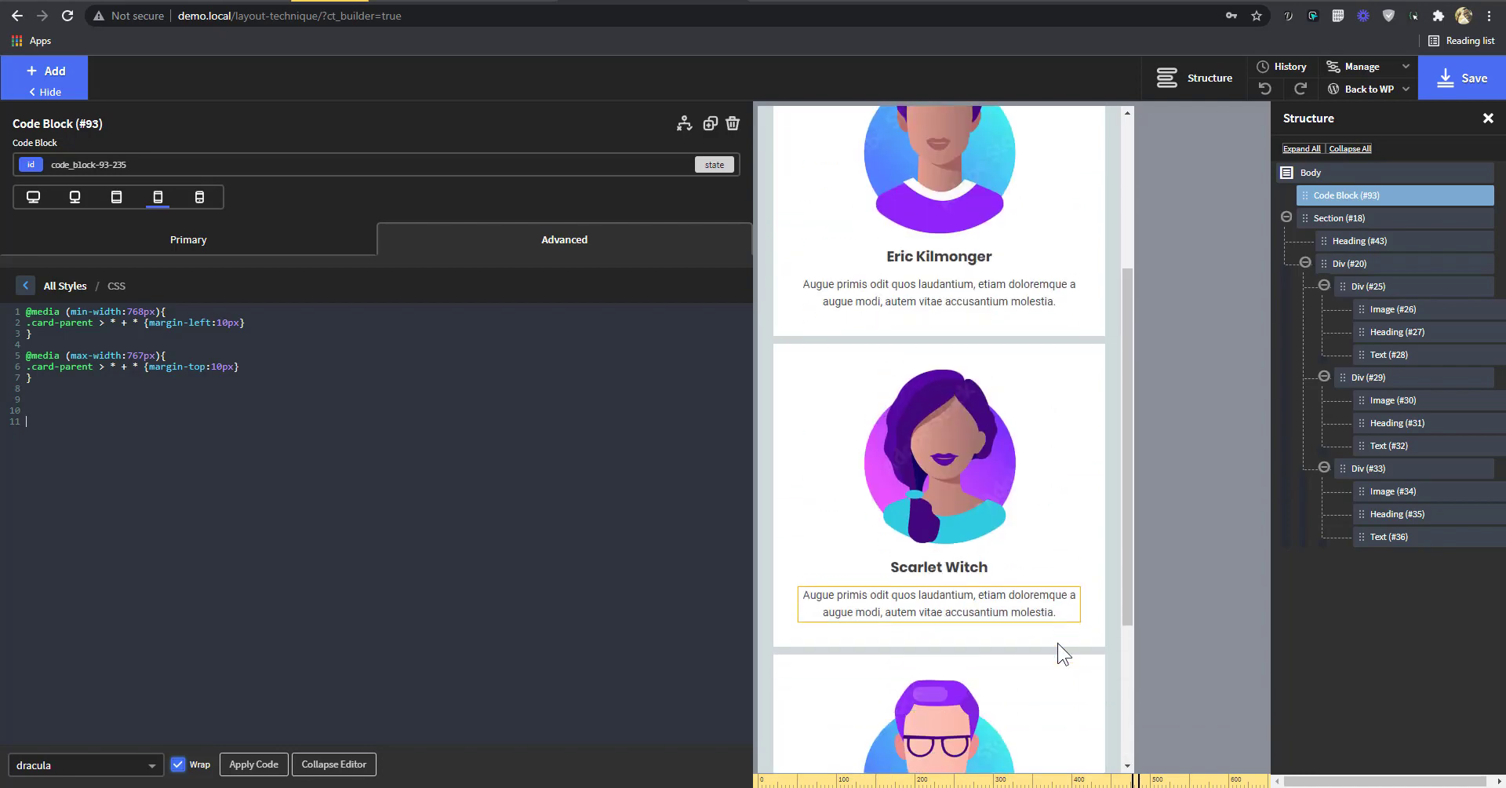
scroll(1062, 604, down, 1)
scroll(1065, 695, up, 2)
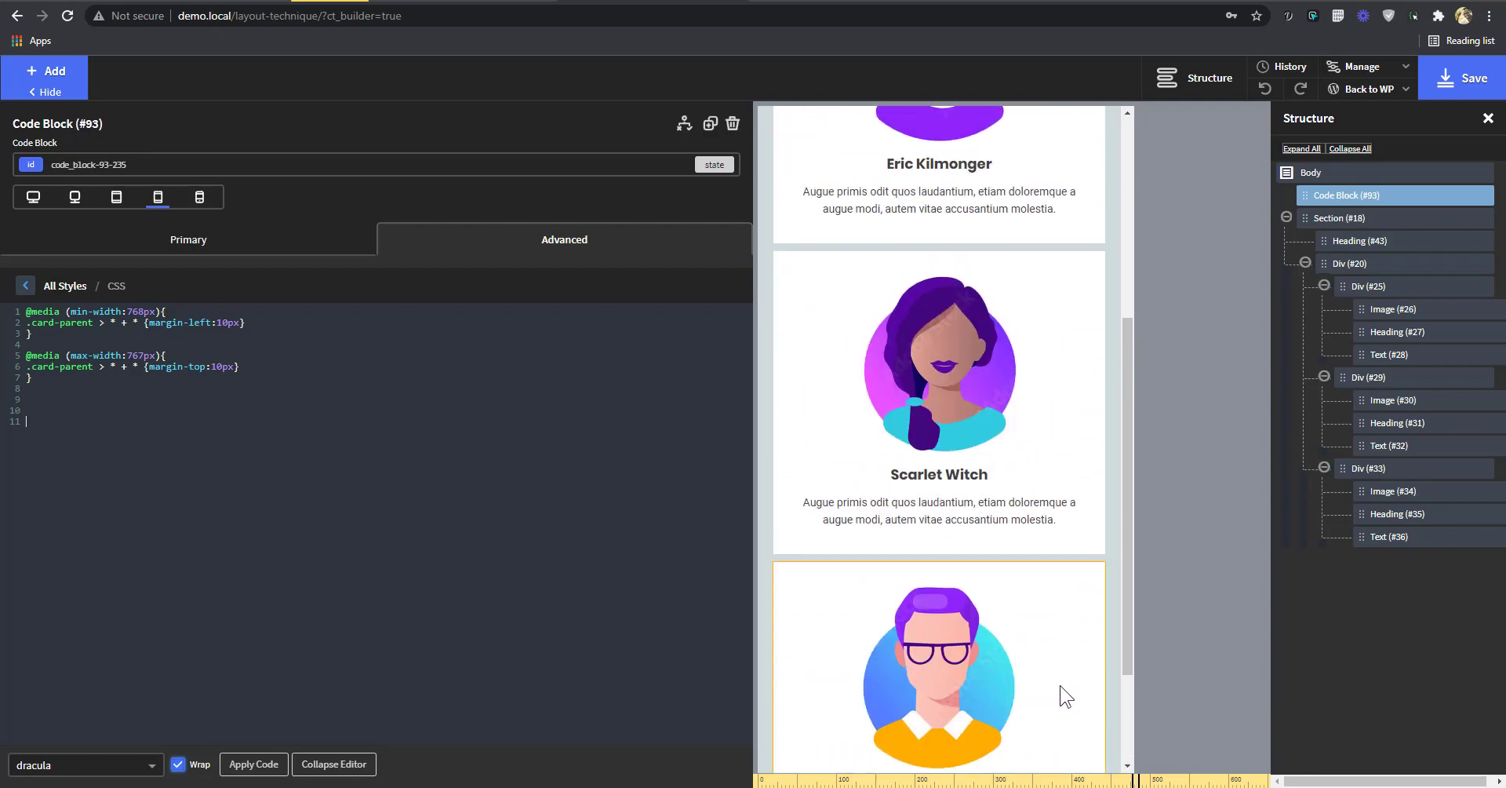
scroll(1063, 674, up, 2)
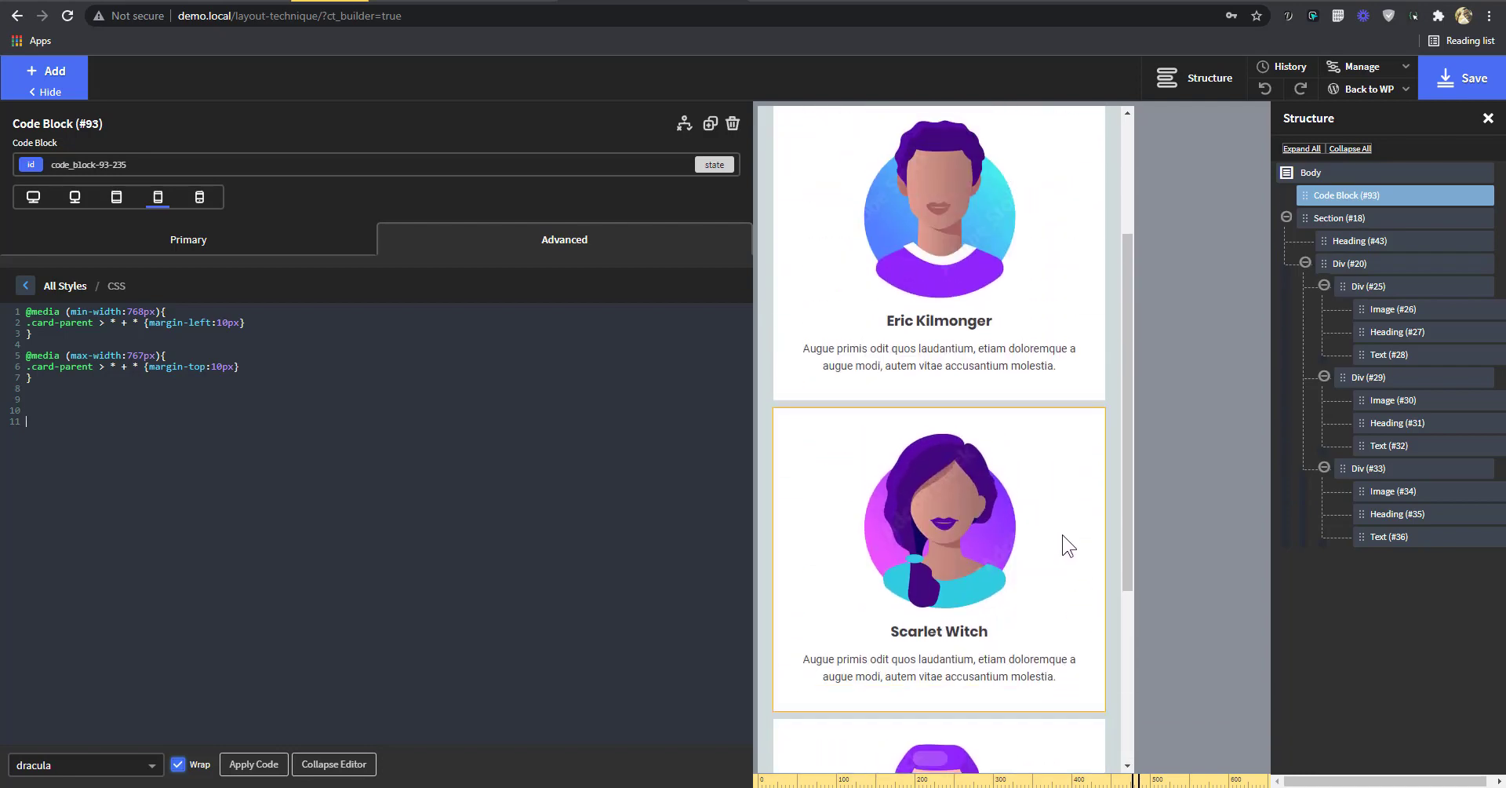
scroll(1059, 479, up, 3)
click(334, 763)
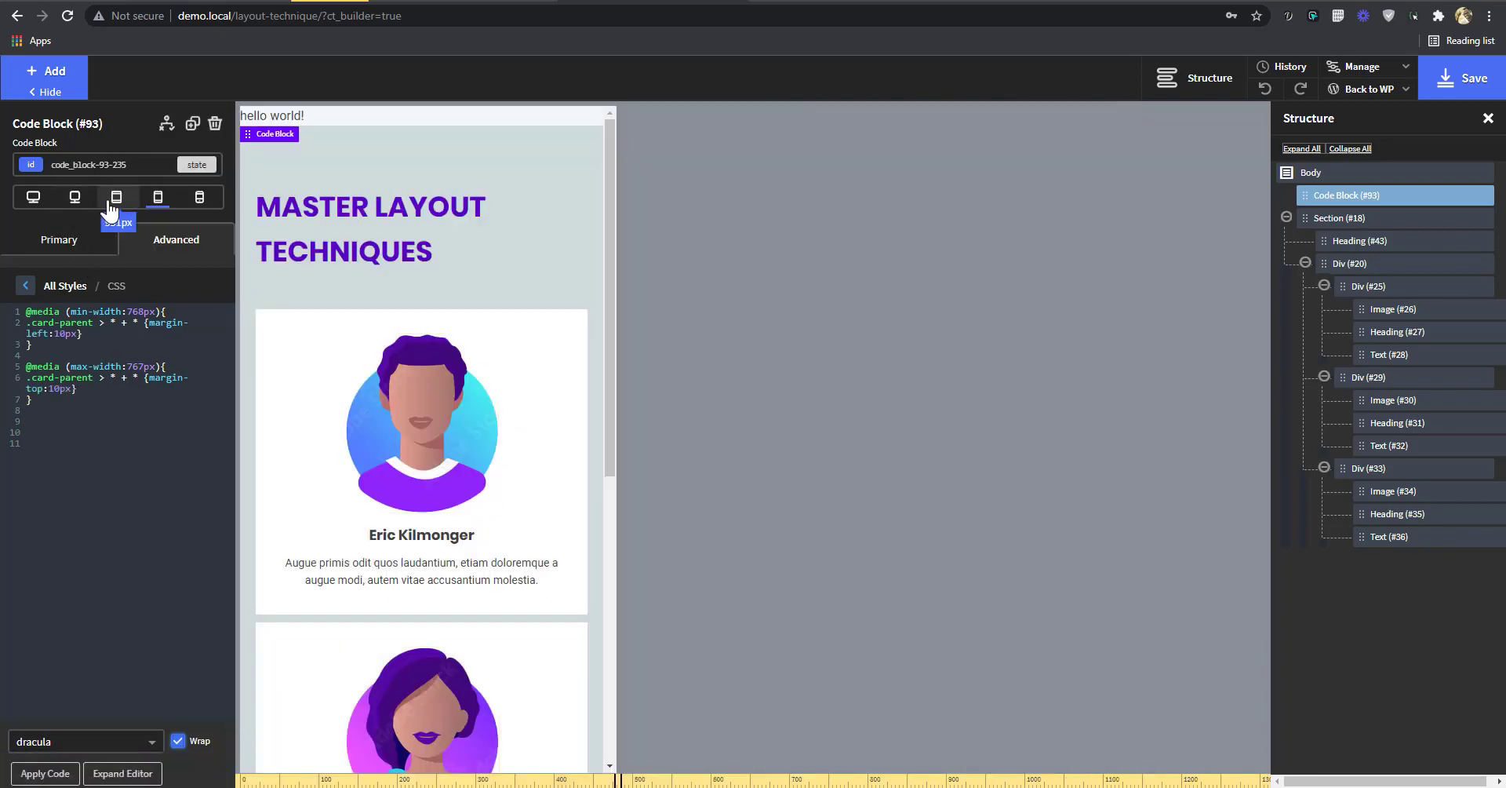
click(116, 197)
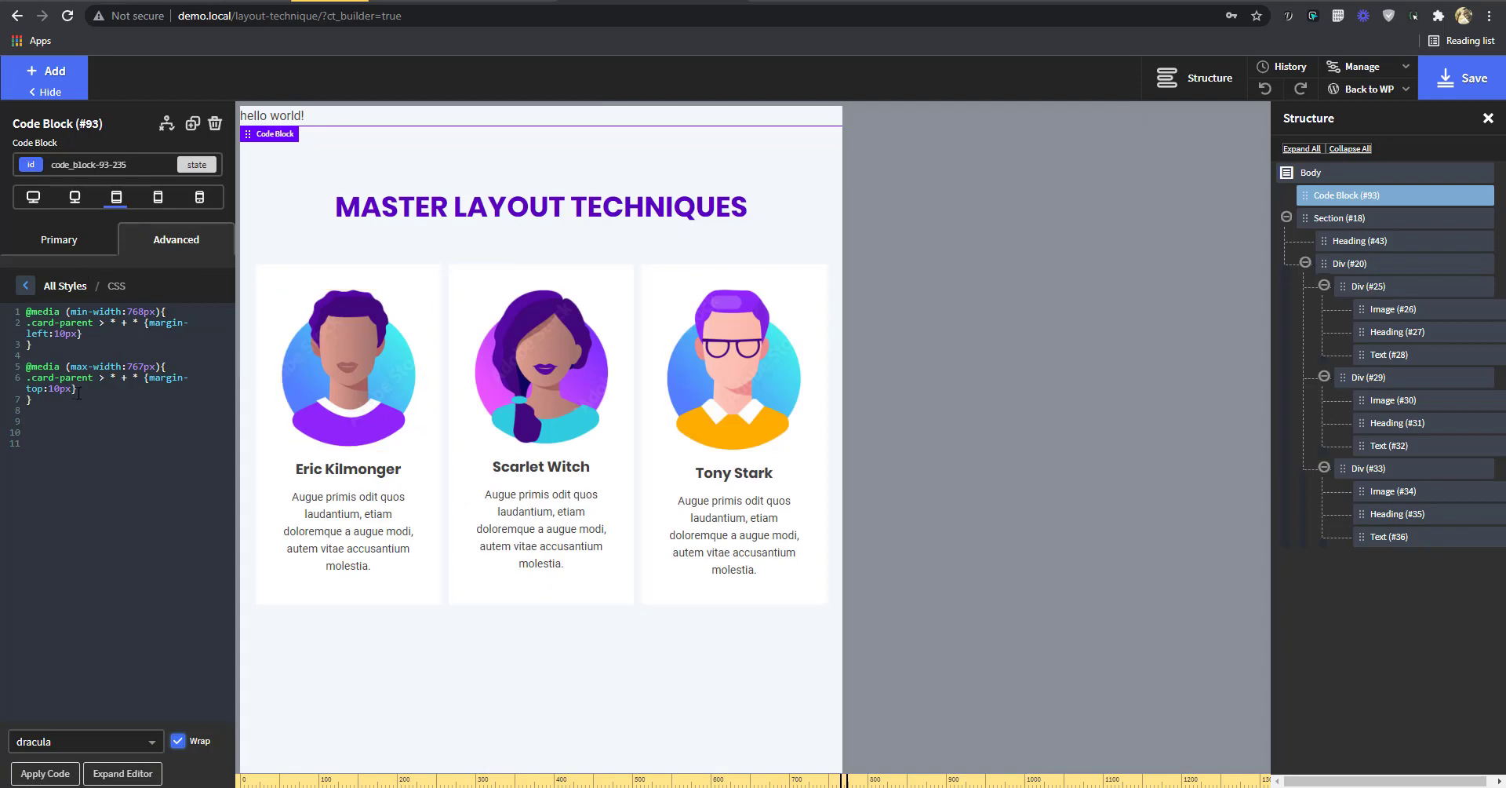
- Save the page and check the card spacing on the published page while widening the responsive preview
click(1463, 83)
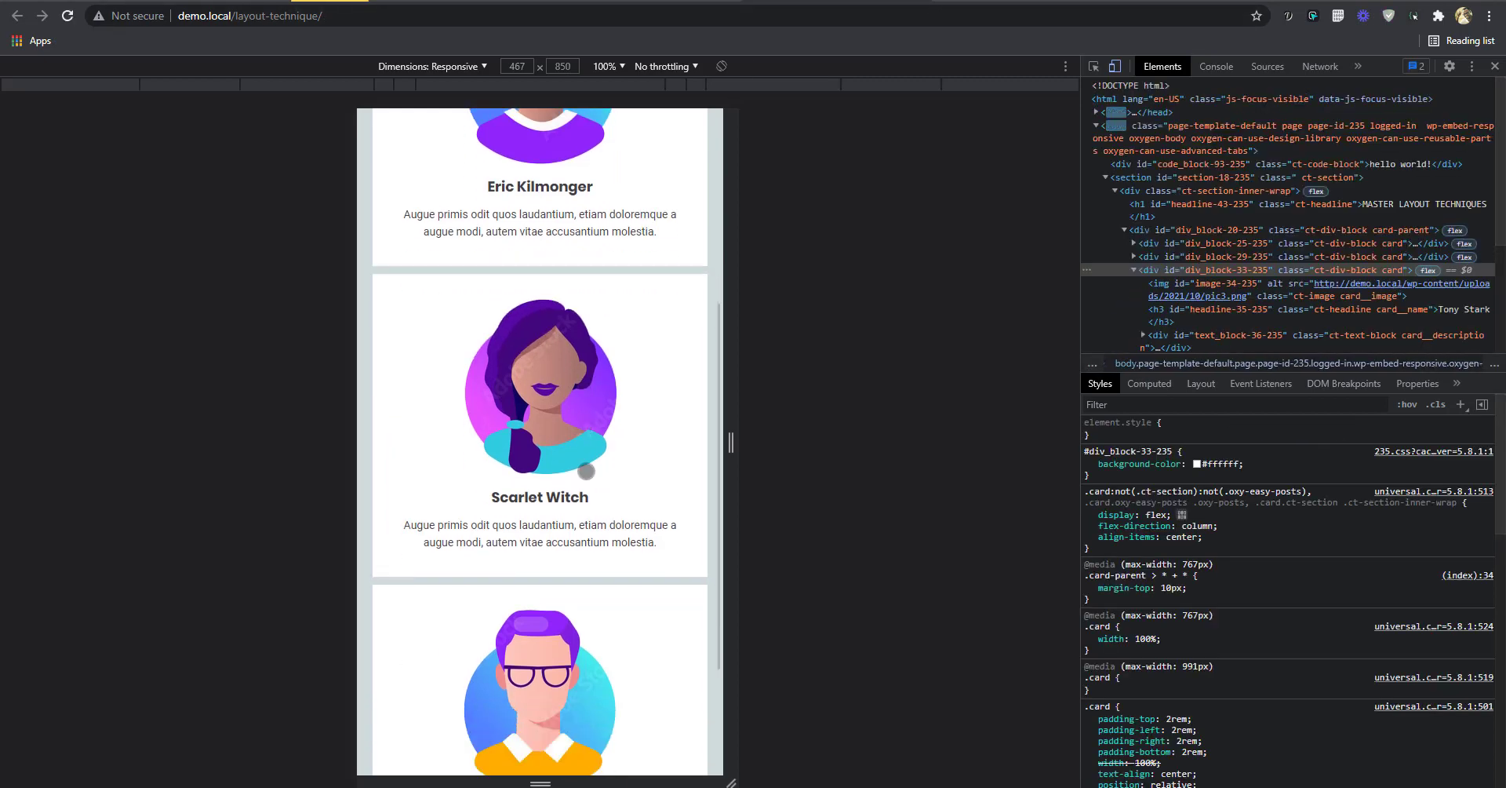
drag(736, 468, 961, 488)
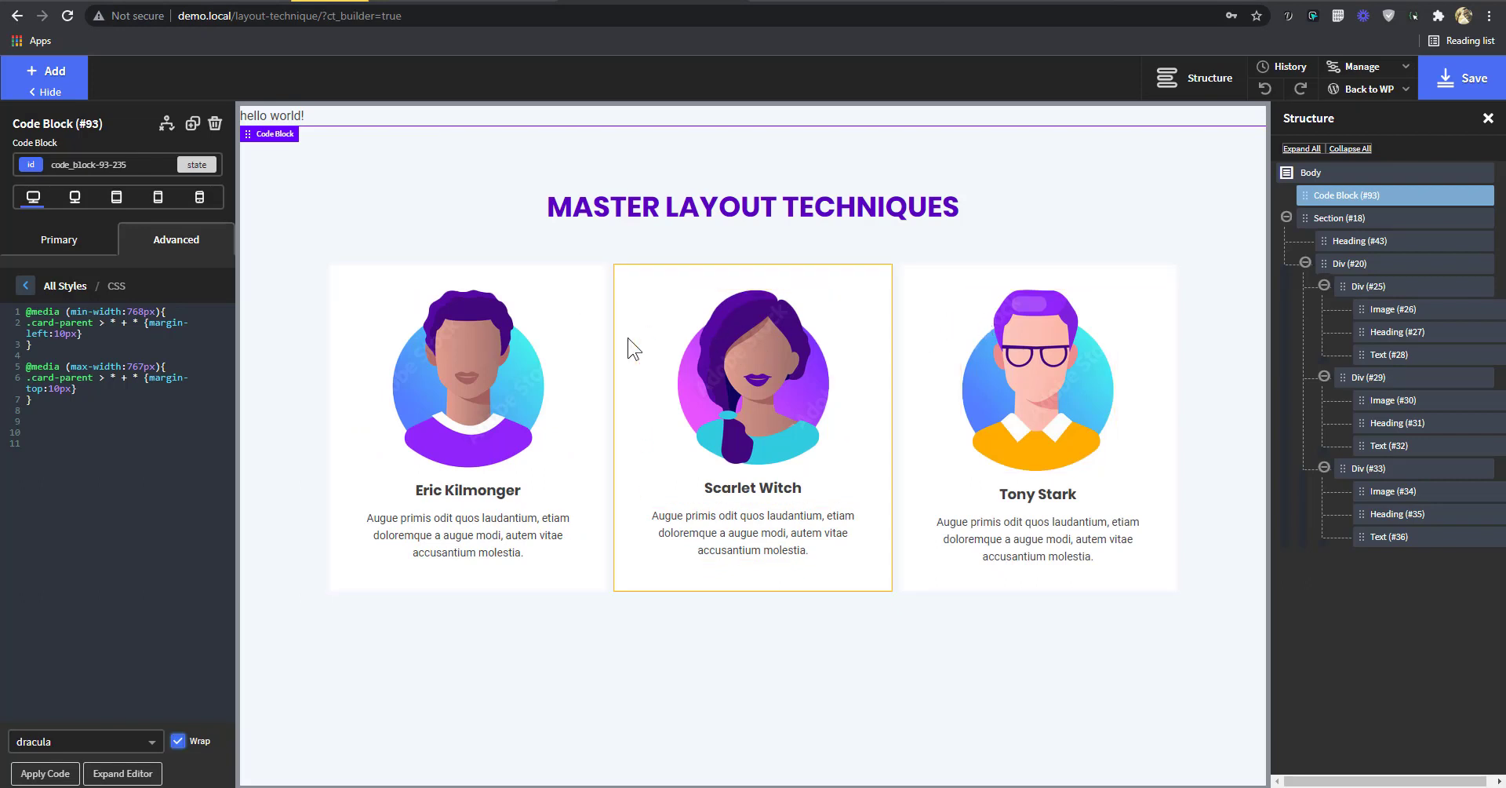
- Select the three cards in turn and show the complete list of advanced styles for the third card
click(597, 325)
click(831, 354)
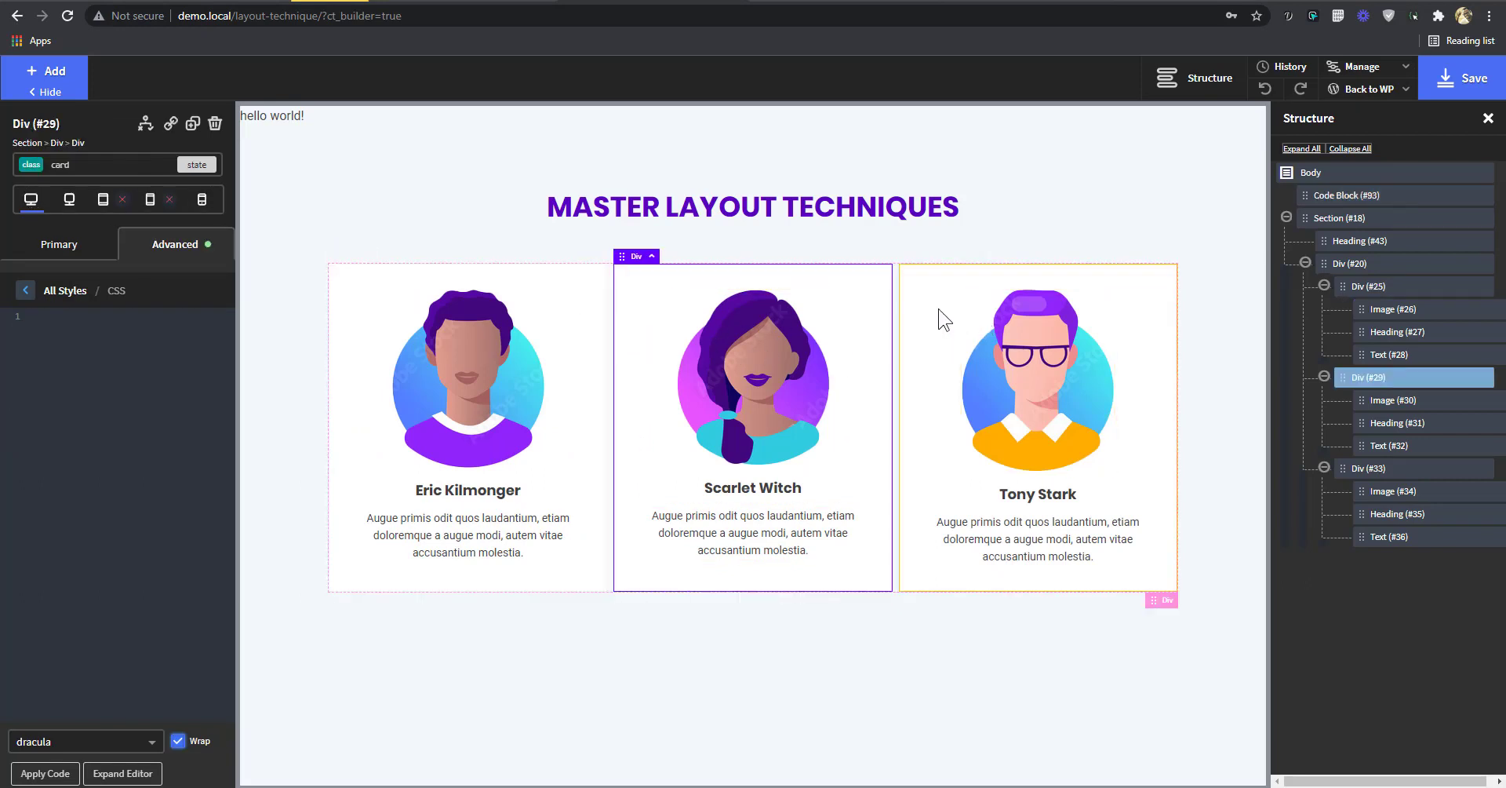
click(944, 320)
click(847, 329)
click(563, 318)
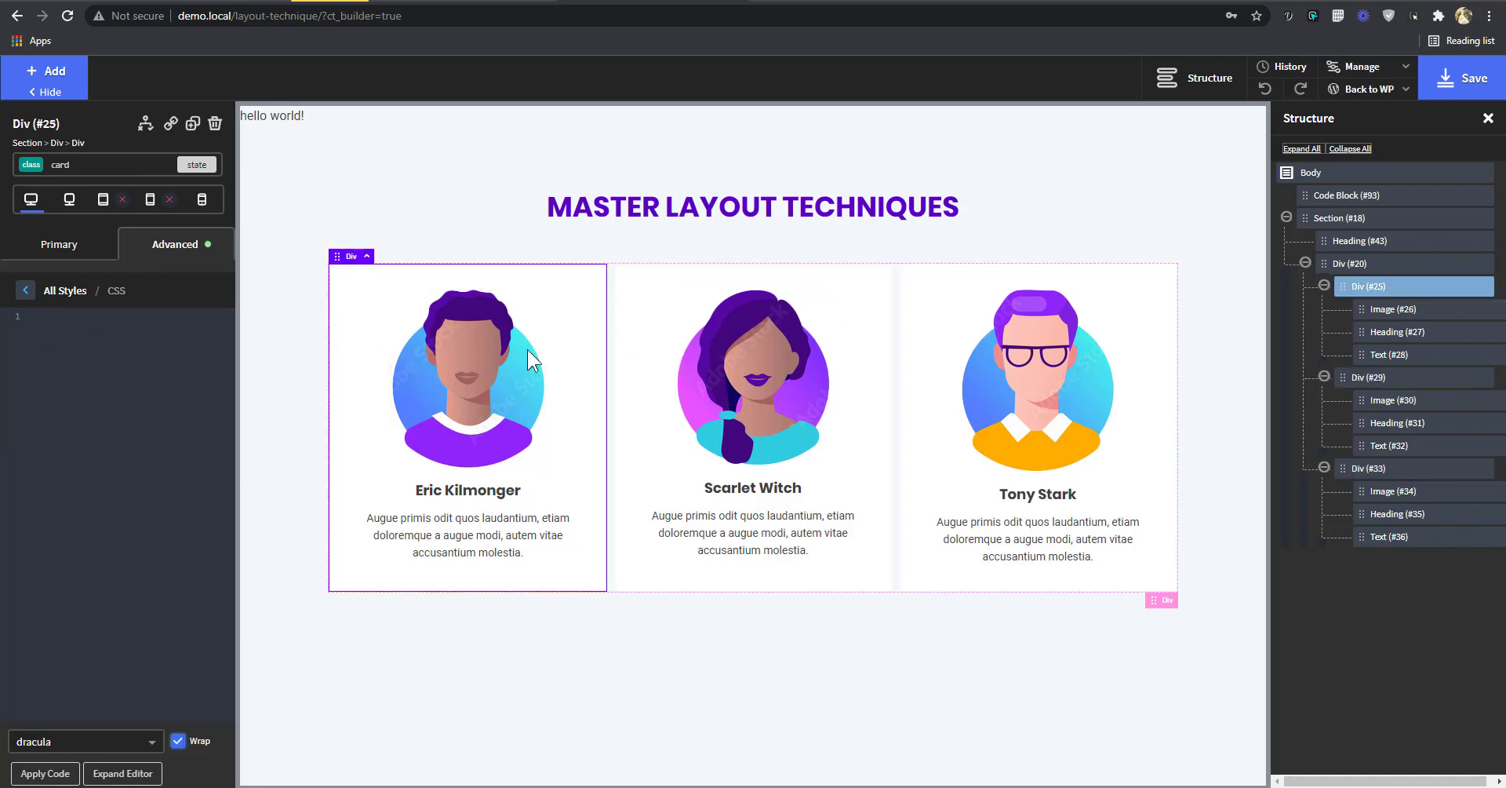
click(196, 253)
click(944, 311)
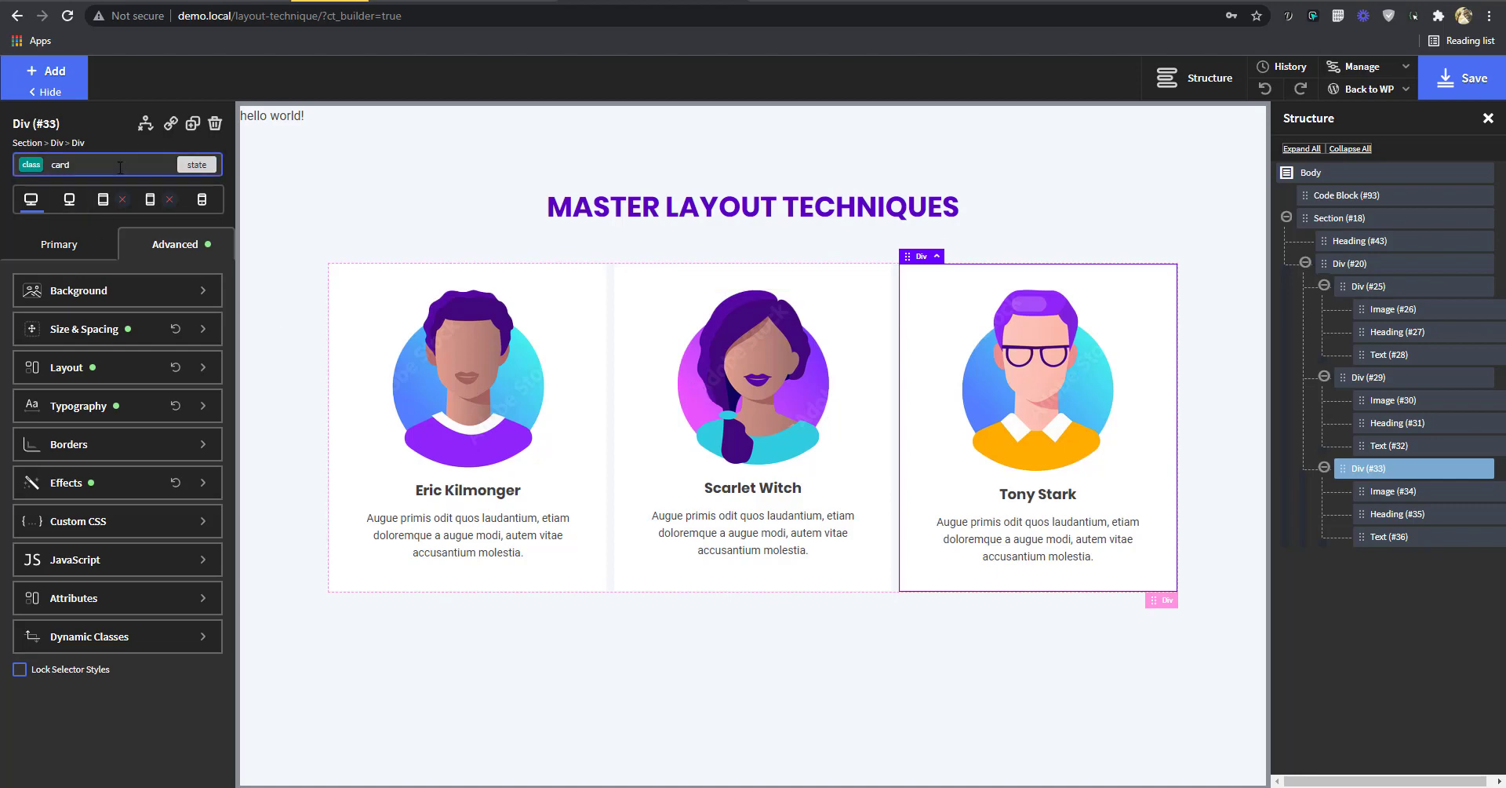
- At the 991 px breakpoint, set the flex order of the third card to 2 on its own ID, div_block-33-235
click(69, 202)
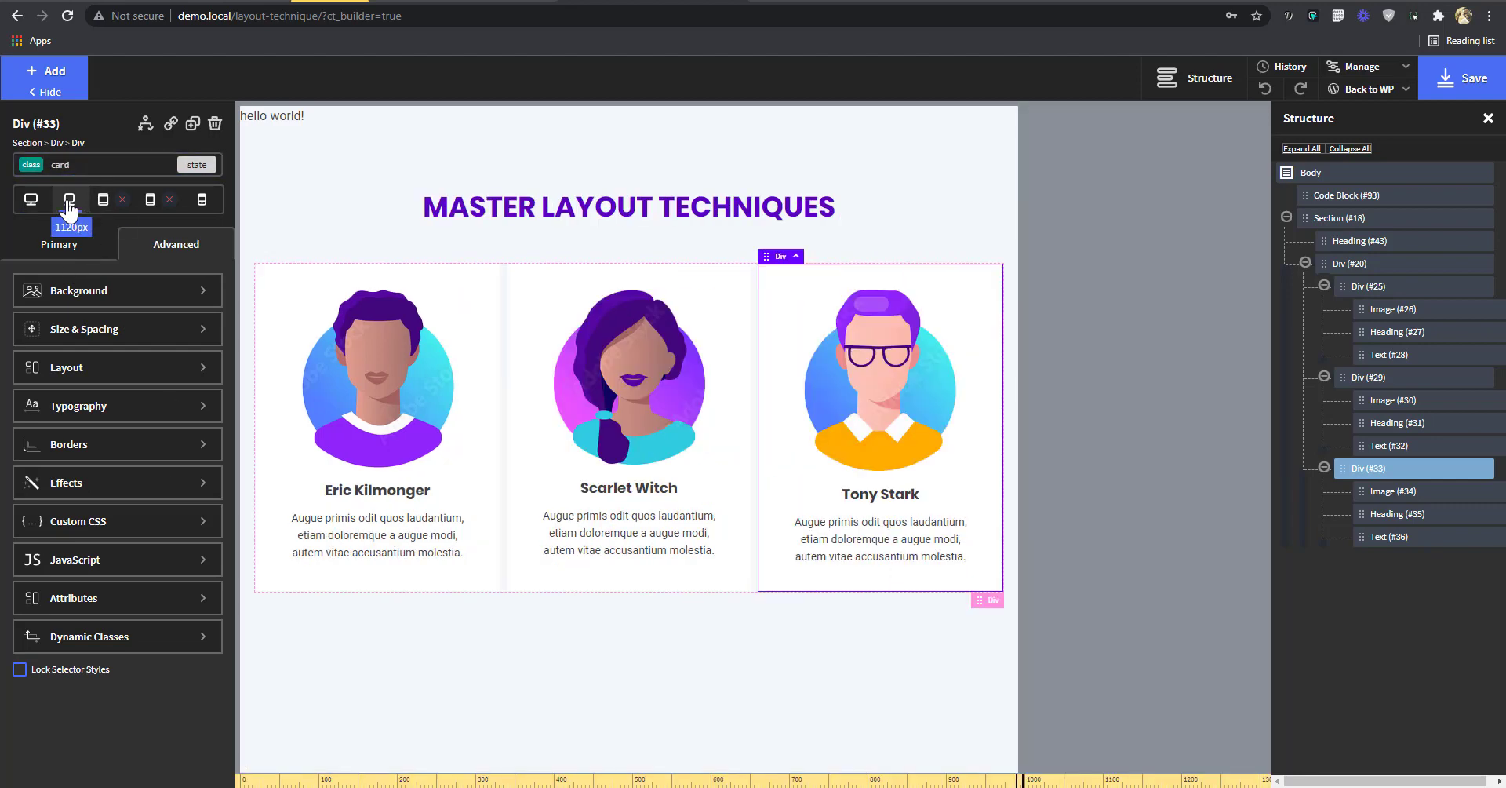
click(103, 201)
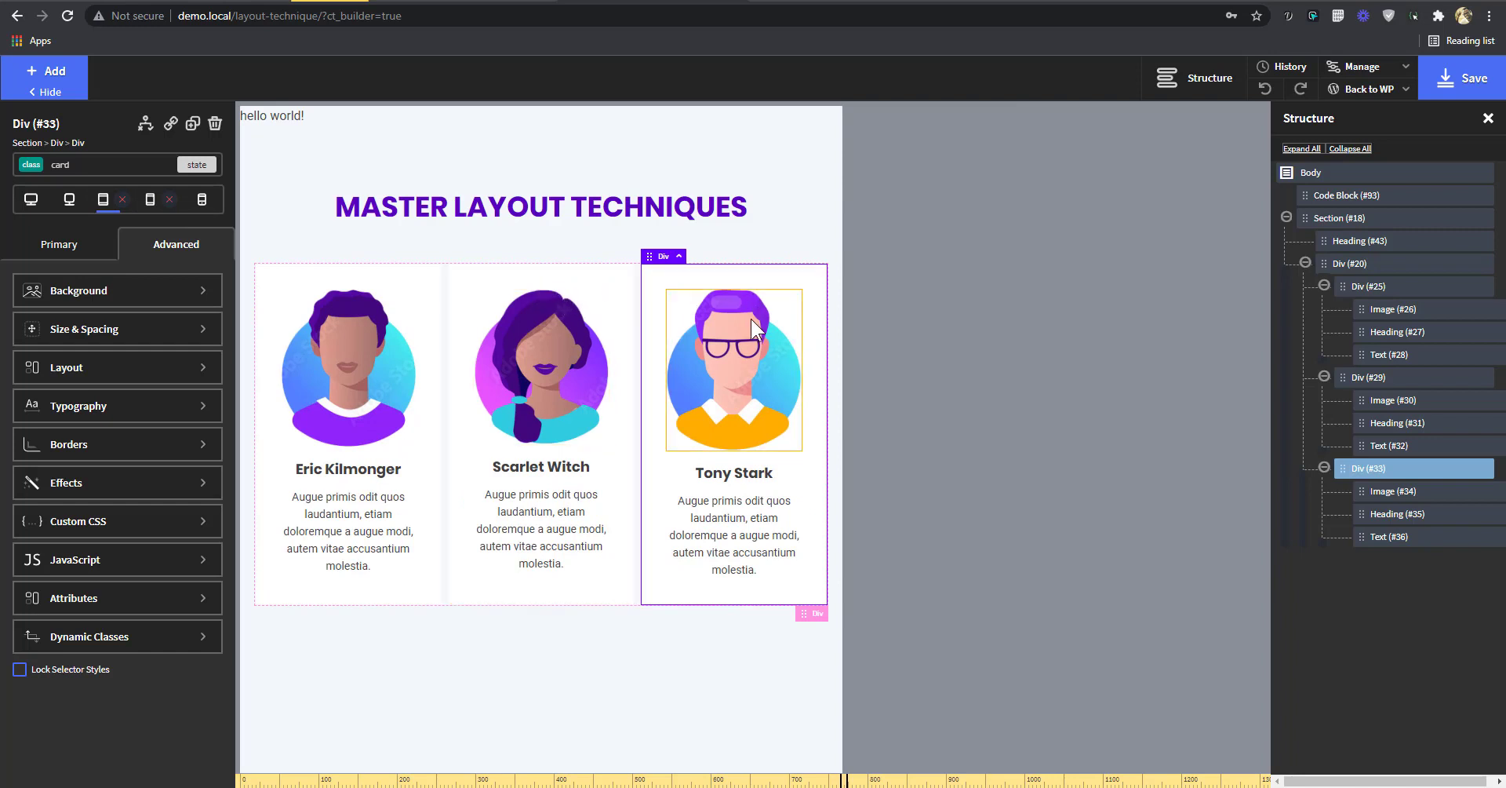
click(120, 163)
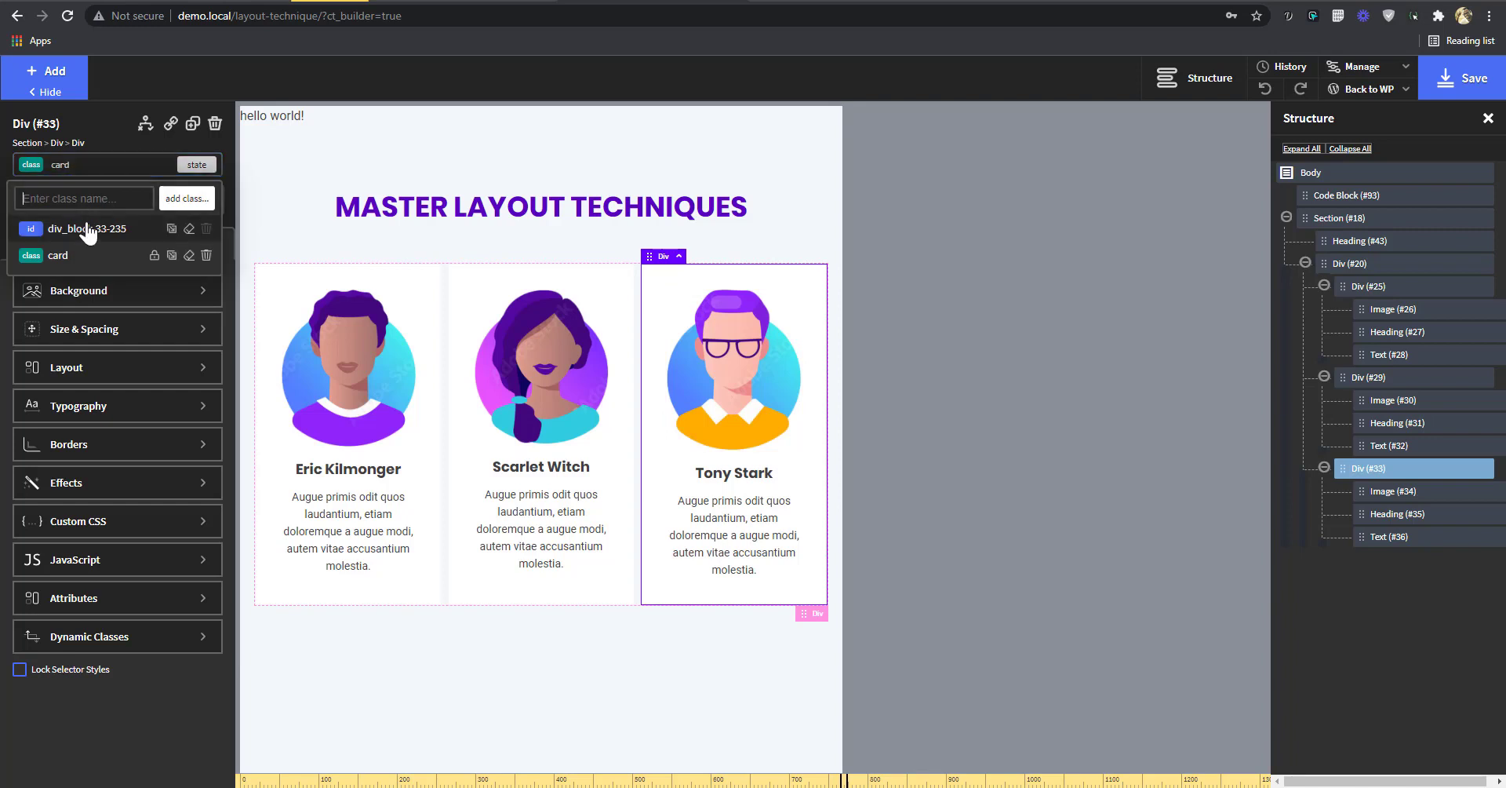
click(86, 228)
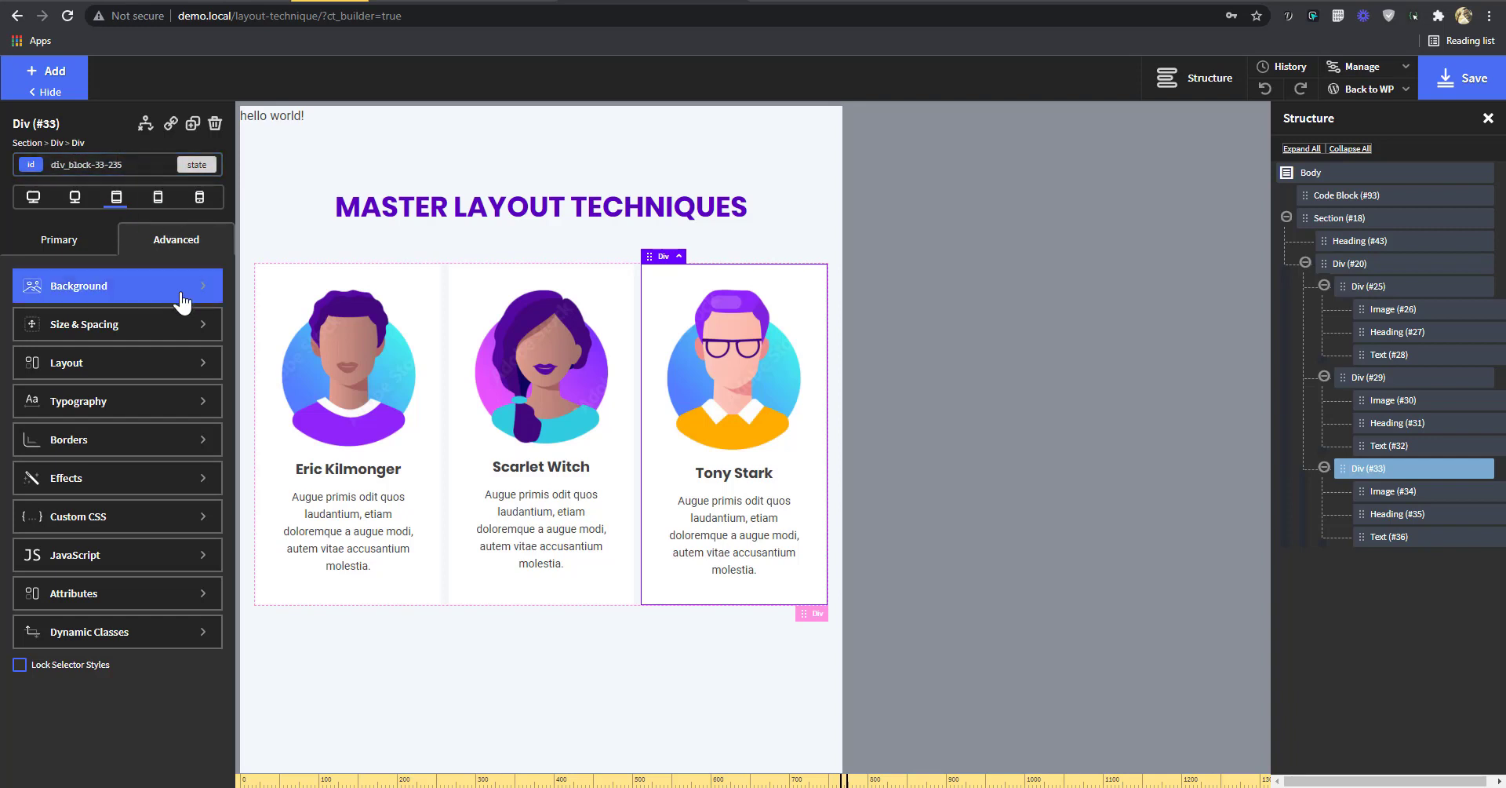
click(138, 365)
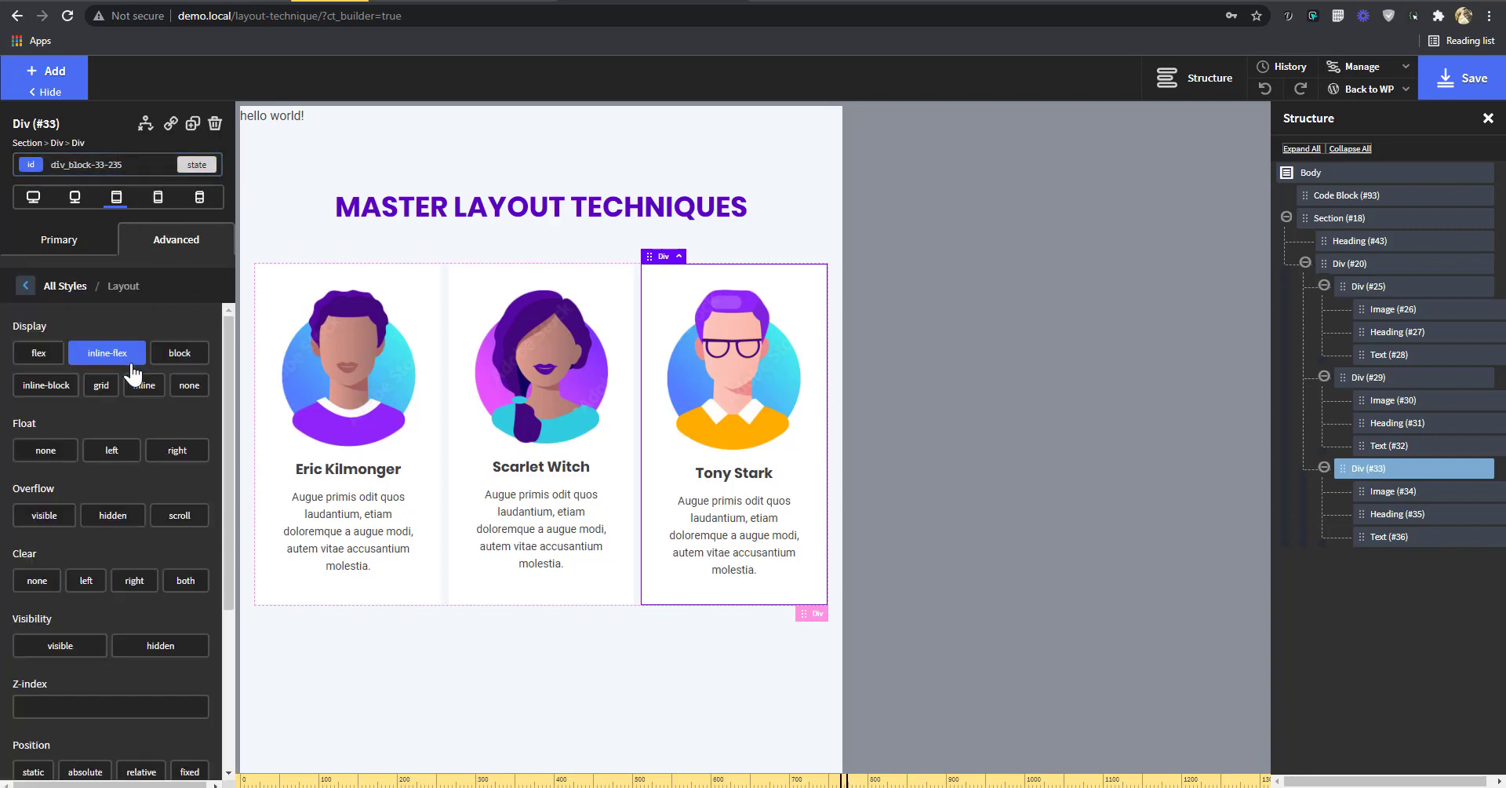
scroll(123, 377, down, 5)
click(49, 746)
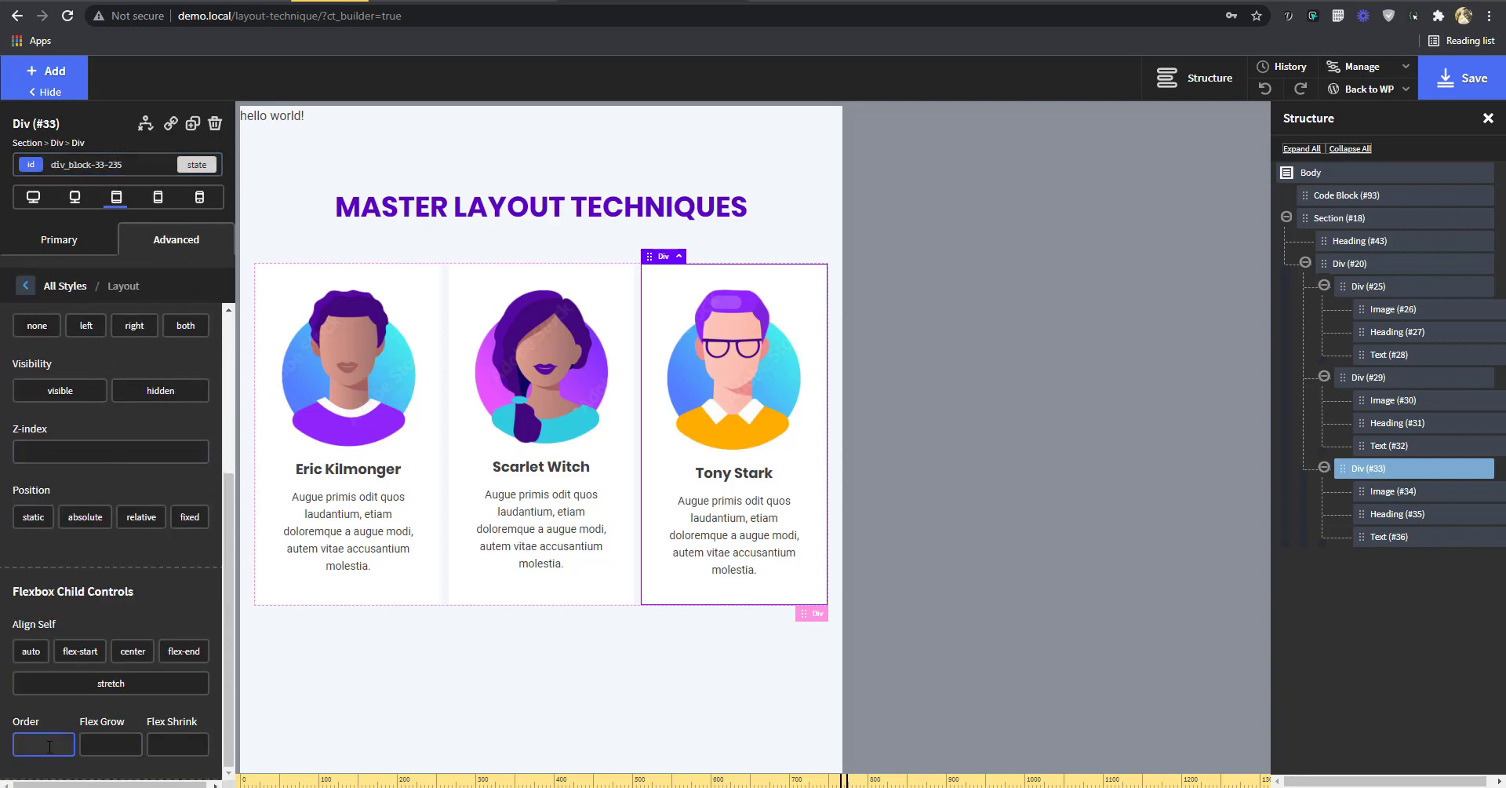
click(50, 738)
text(2)
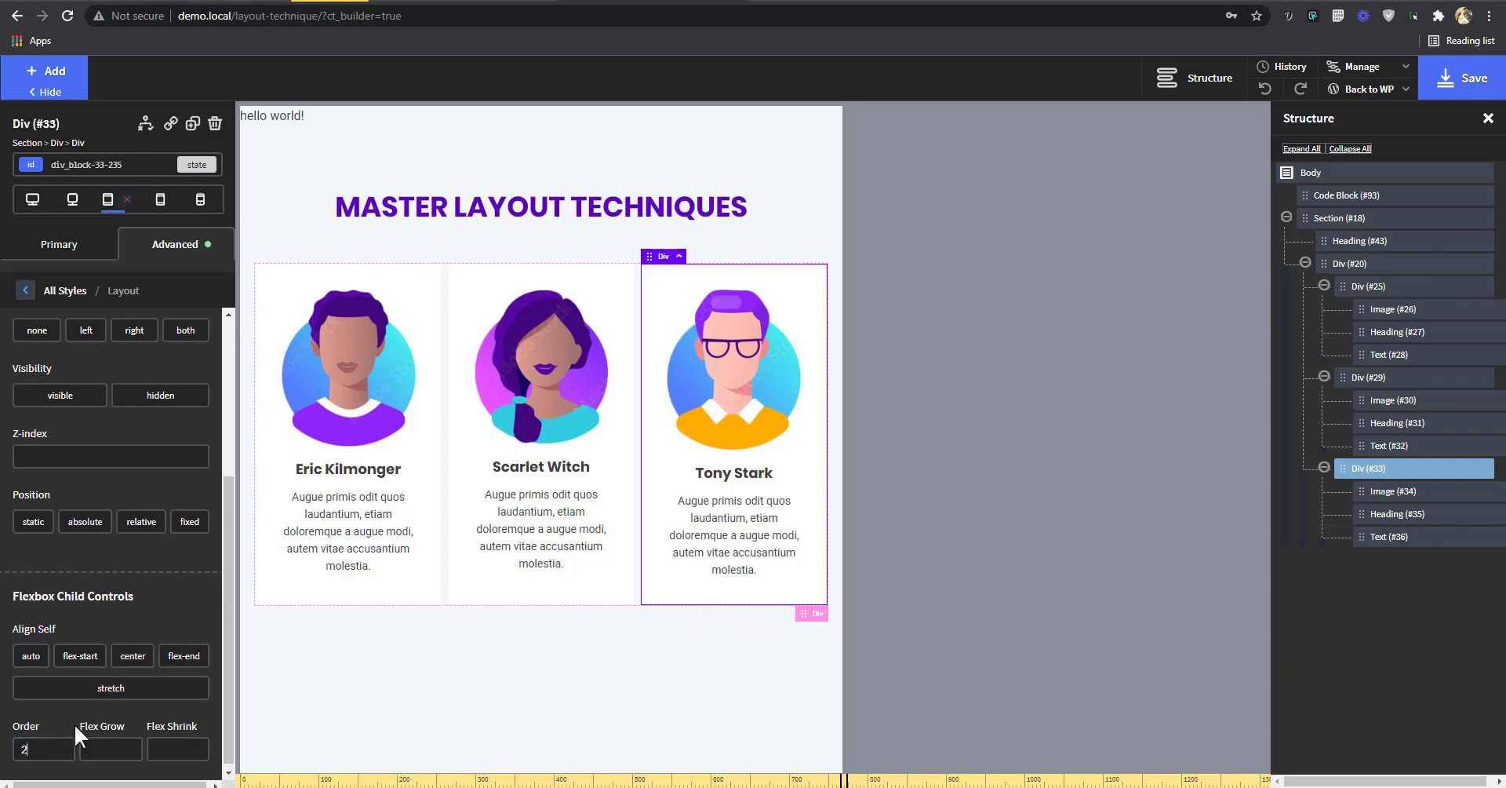
scroll(74, 723, down, 1)
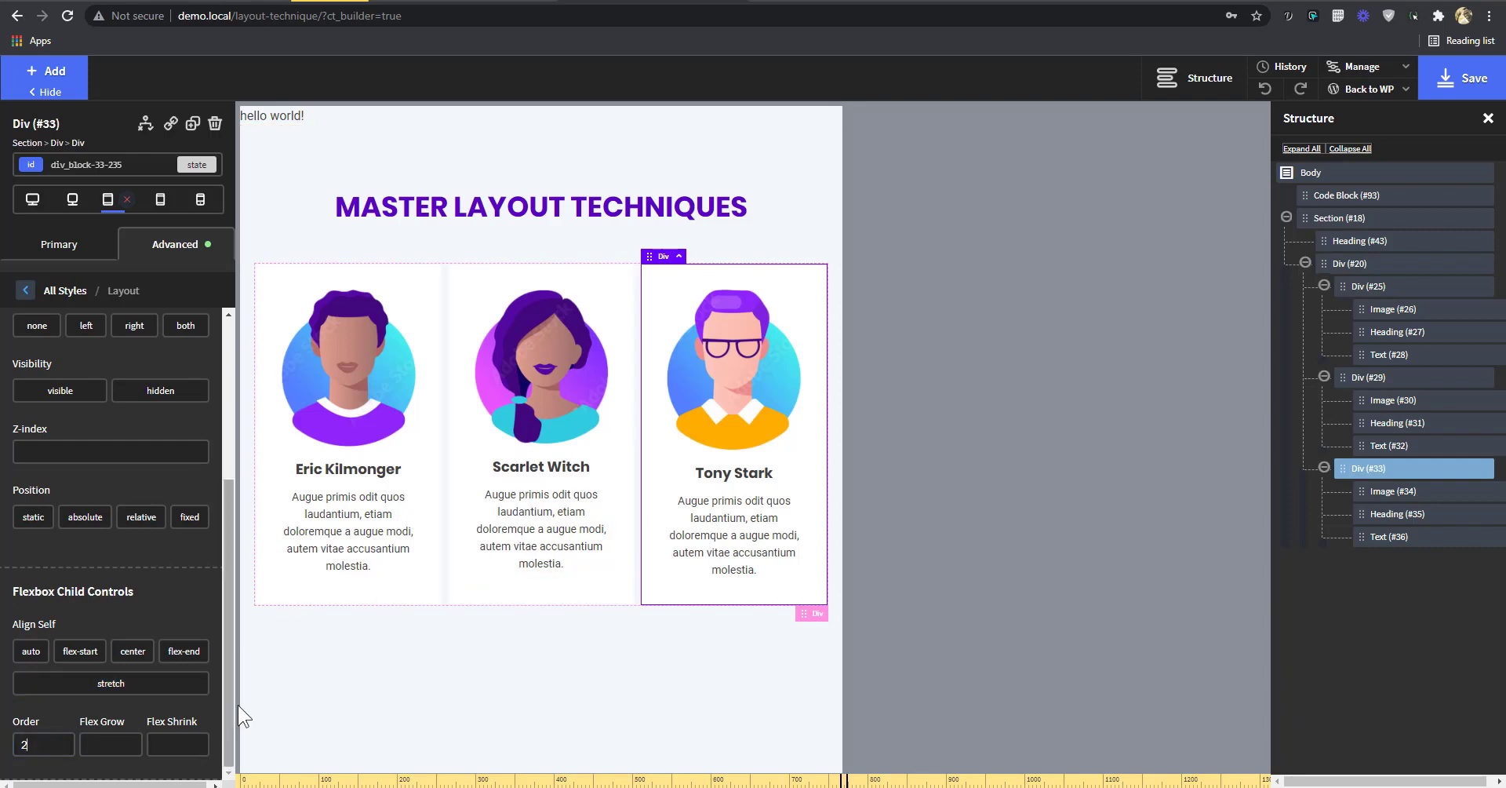
- Try flex order 1 on the third card, restore the order to 2 and save the page
drag(50, 740, 11, 753)
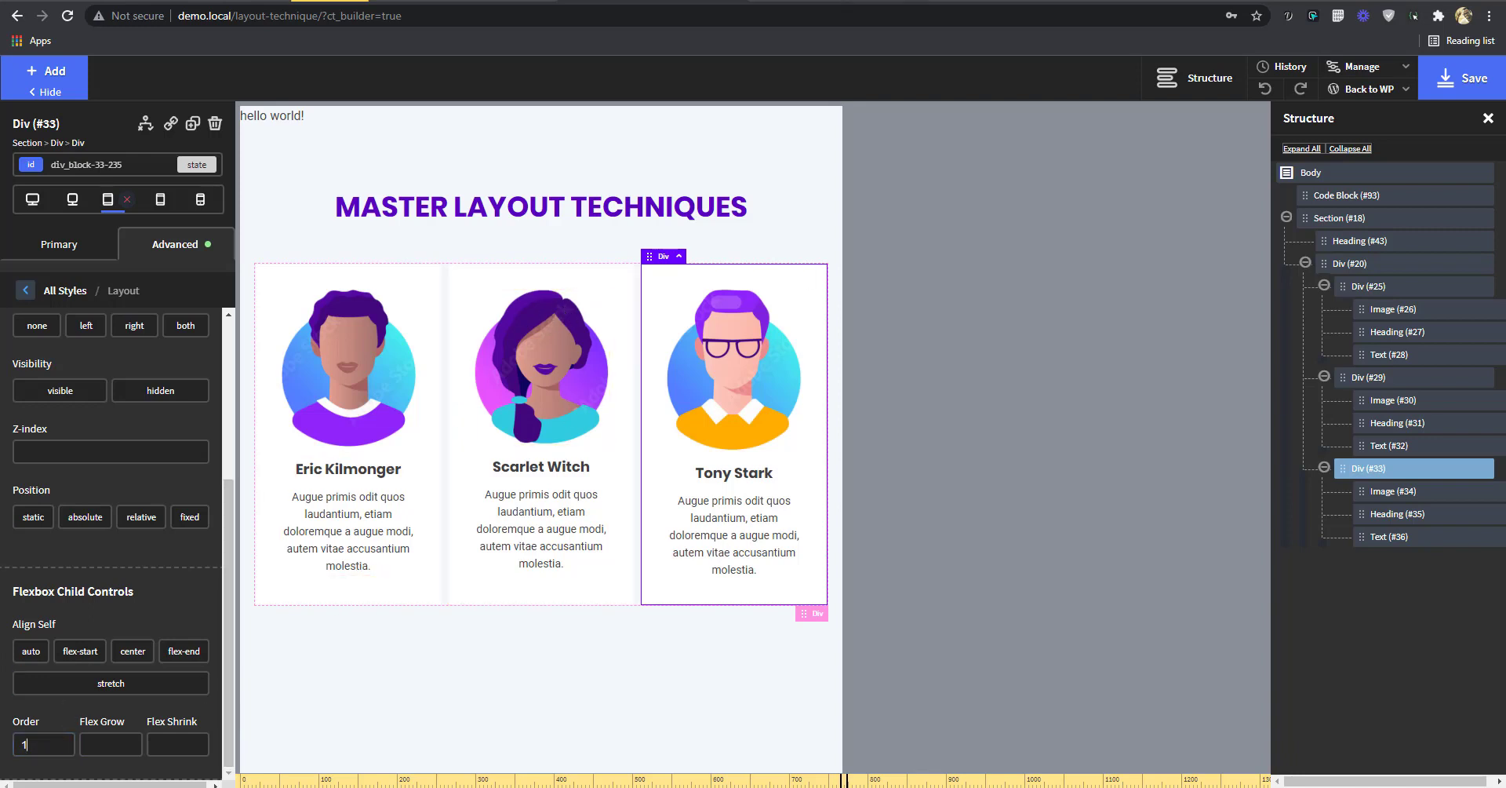
drag(35, 745, 4, 753)
text(2)
click(1459, 79)
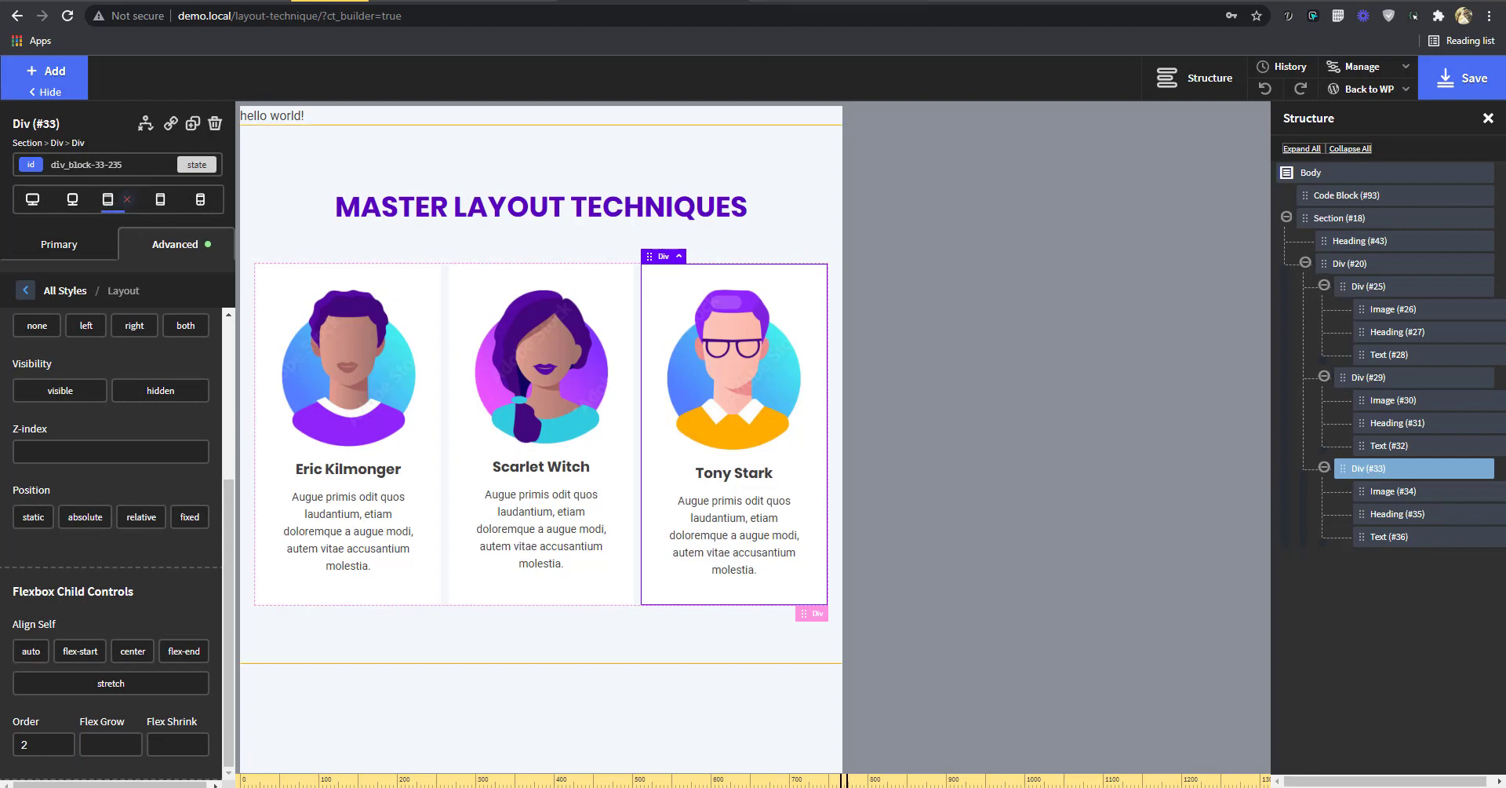
- Switch to the published page and preview it with the iPad device preset
click(837, 1)
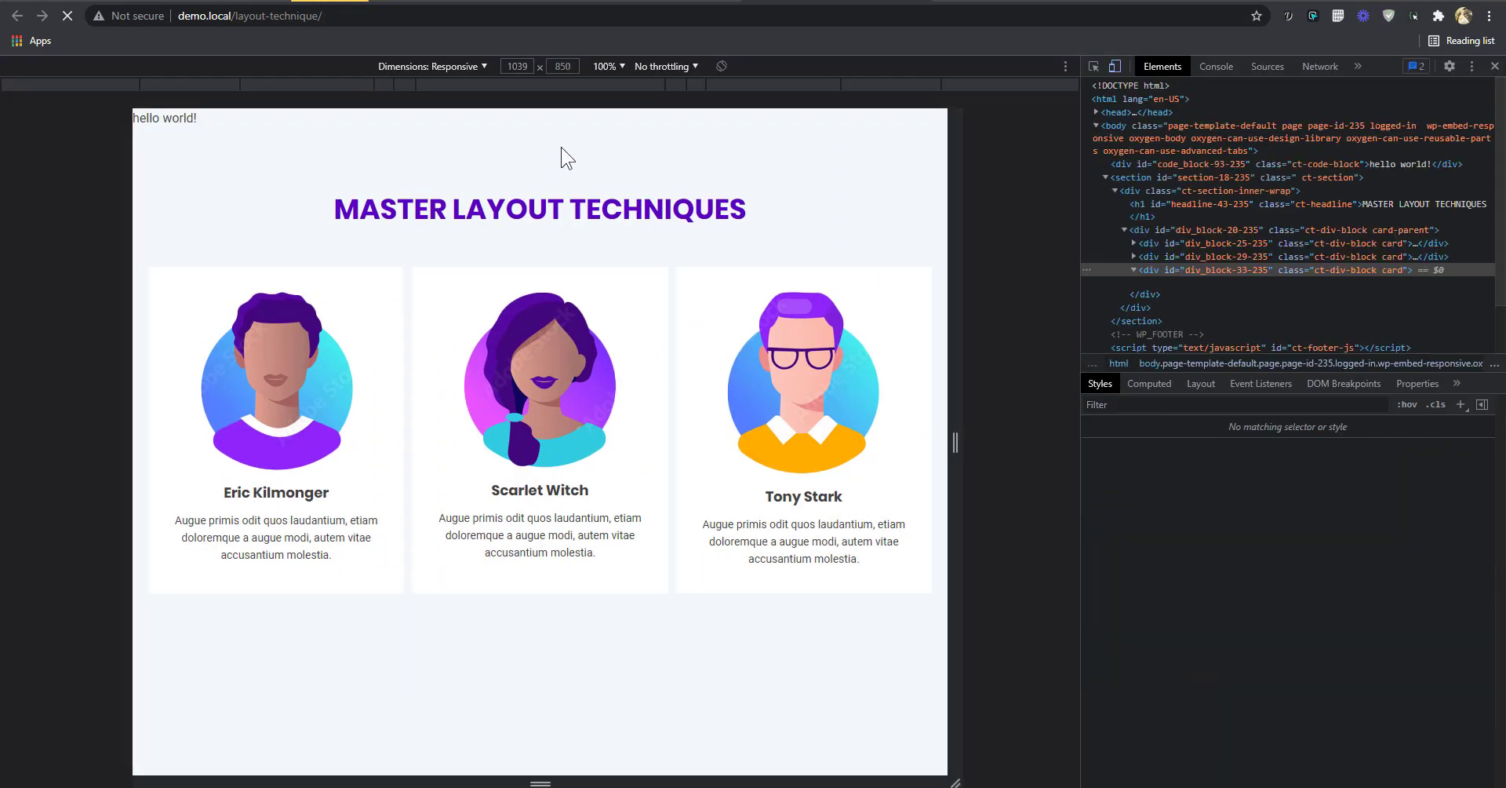
click(437, 65)
click(452, 267)
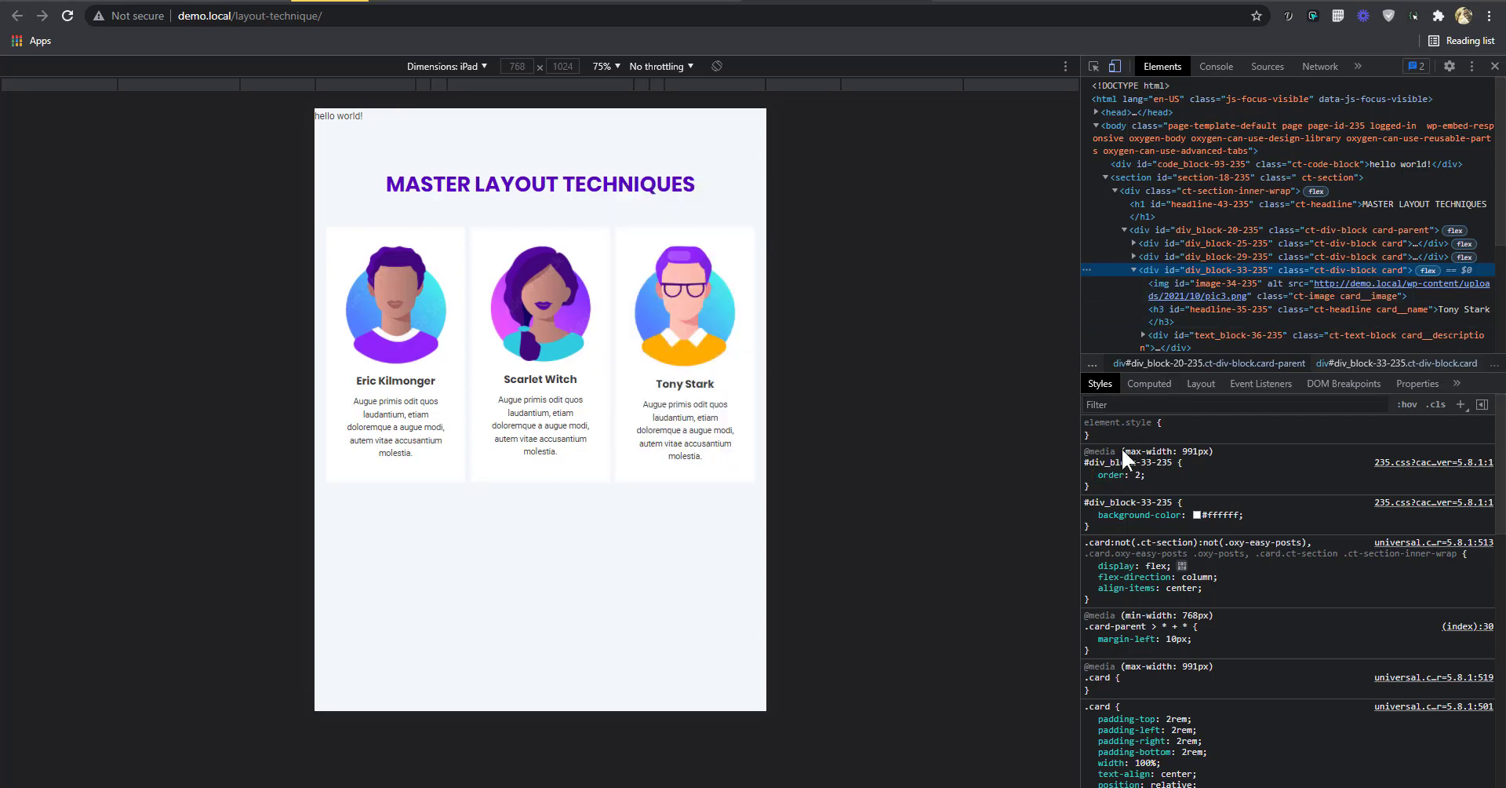
- Inspect the third card and look up its order property by filtering the computed styles for "order"
click(1093, 69)
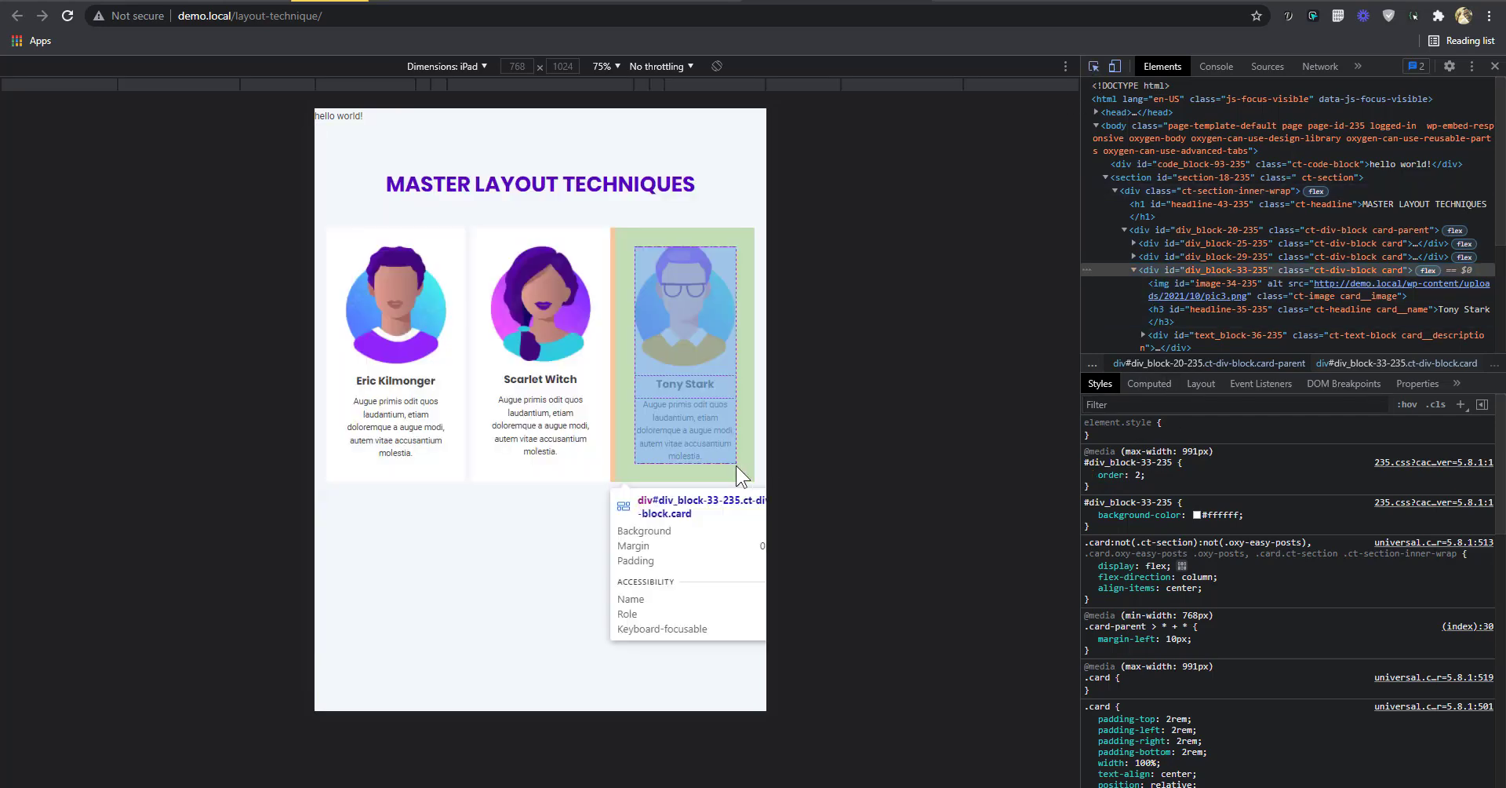
click(736, 465)
click(1150, 383)
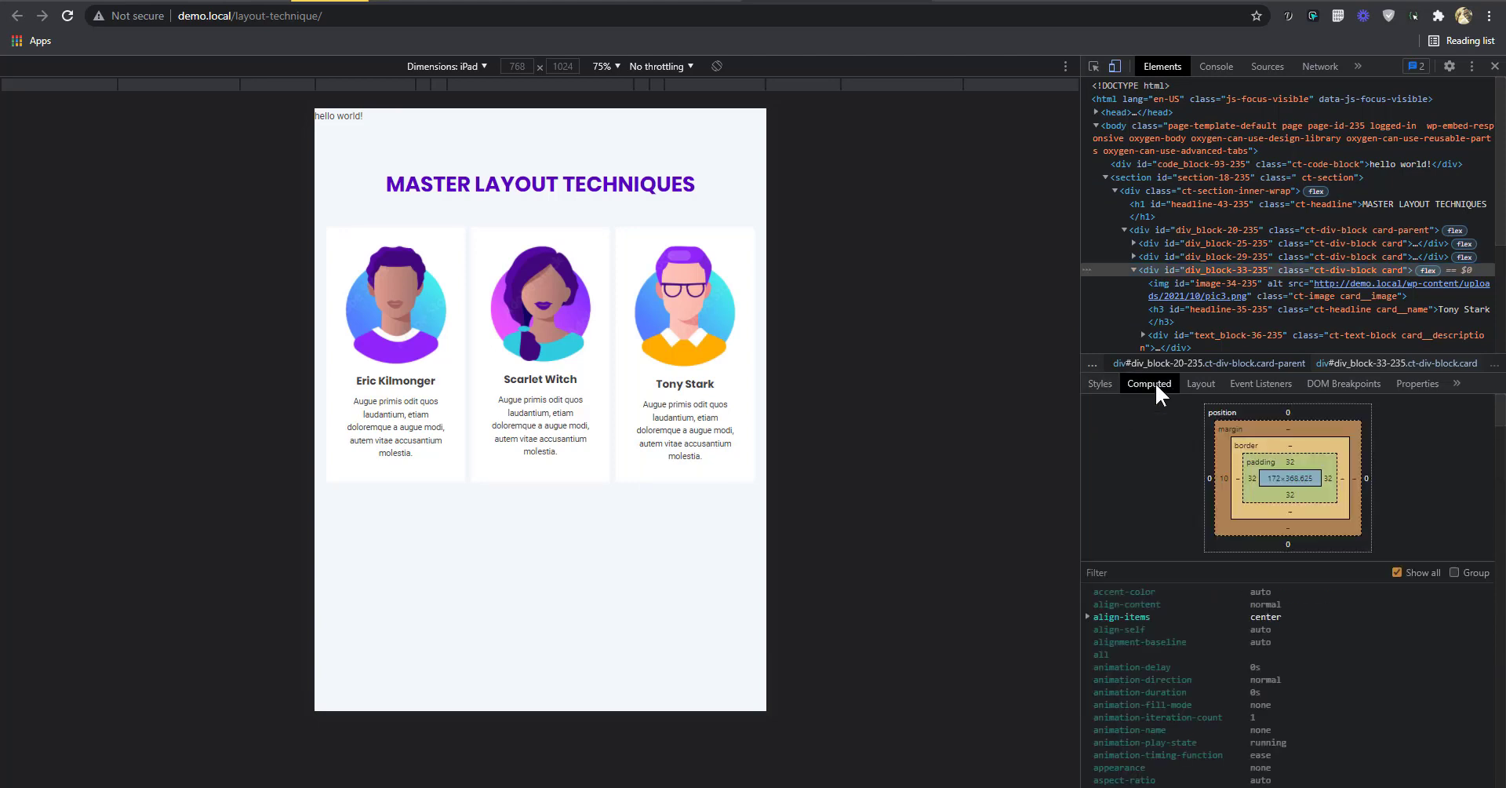
click(1166, 573)
text(order)
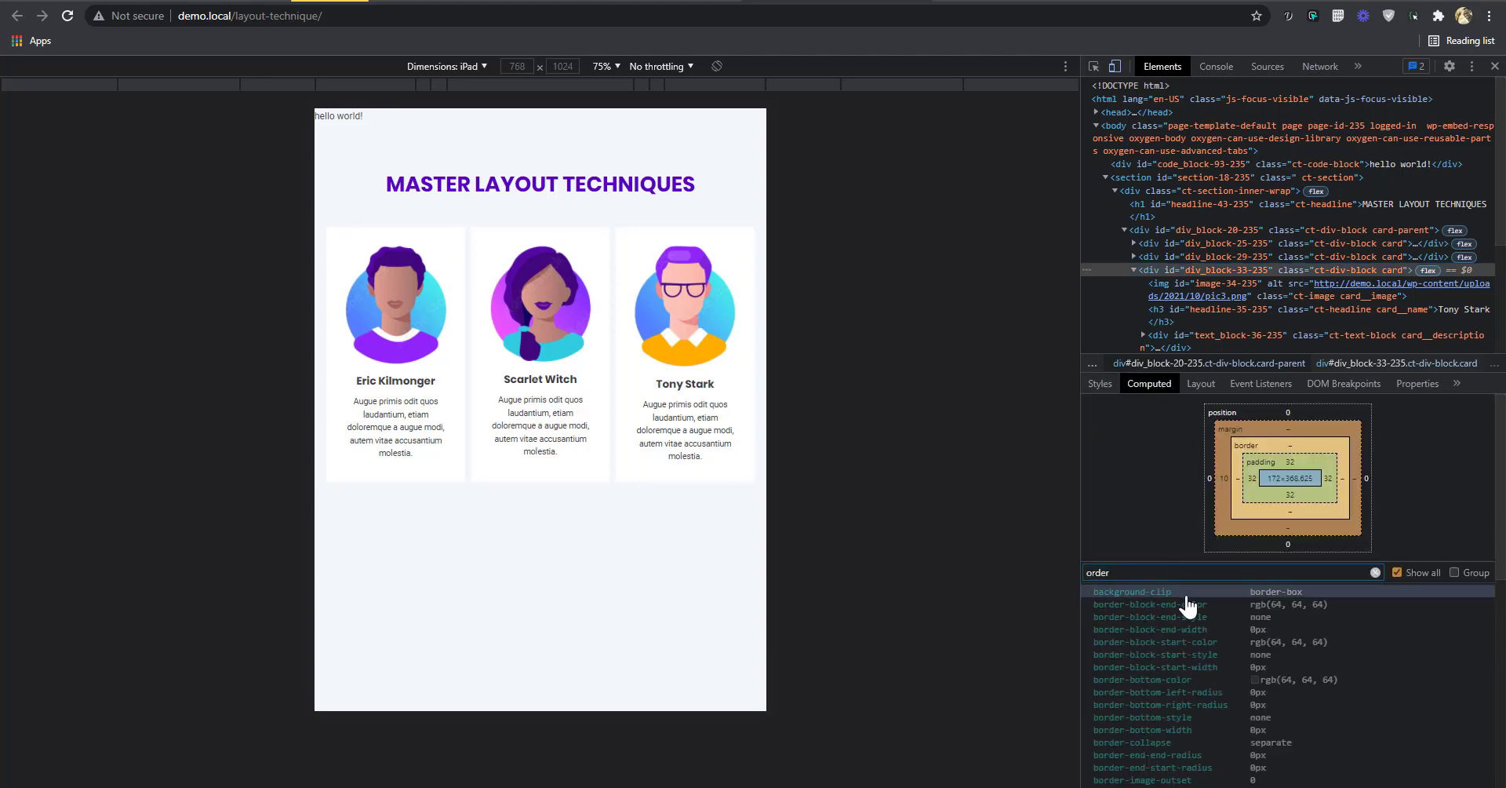
scroll(1187, 604, down, 6)
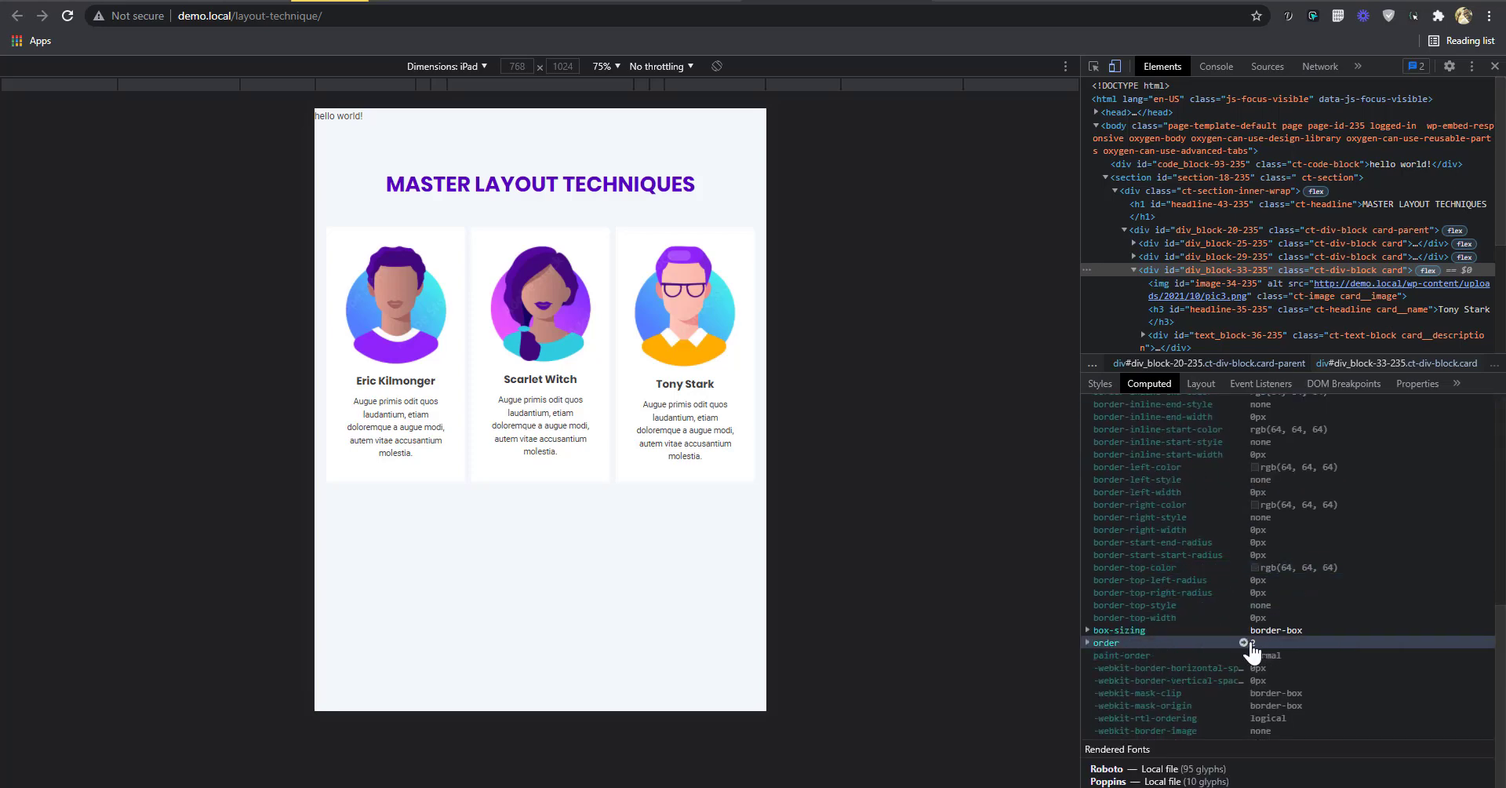
- Inspect the second card's computed order value, show its style rules and return to the page builder
click(1093, 65)
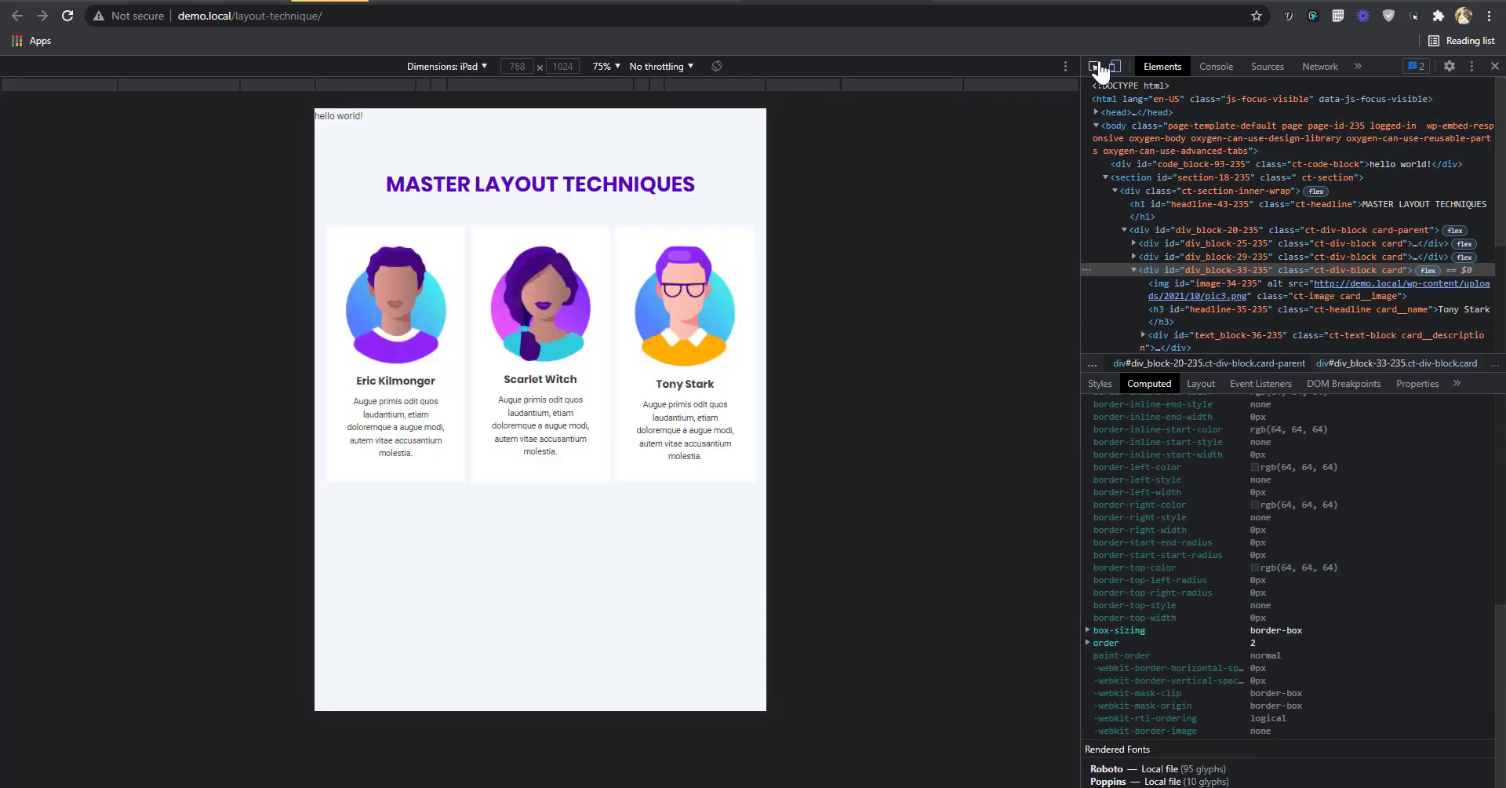
click(598, 465)
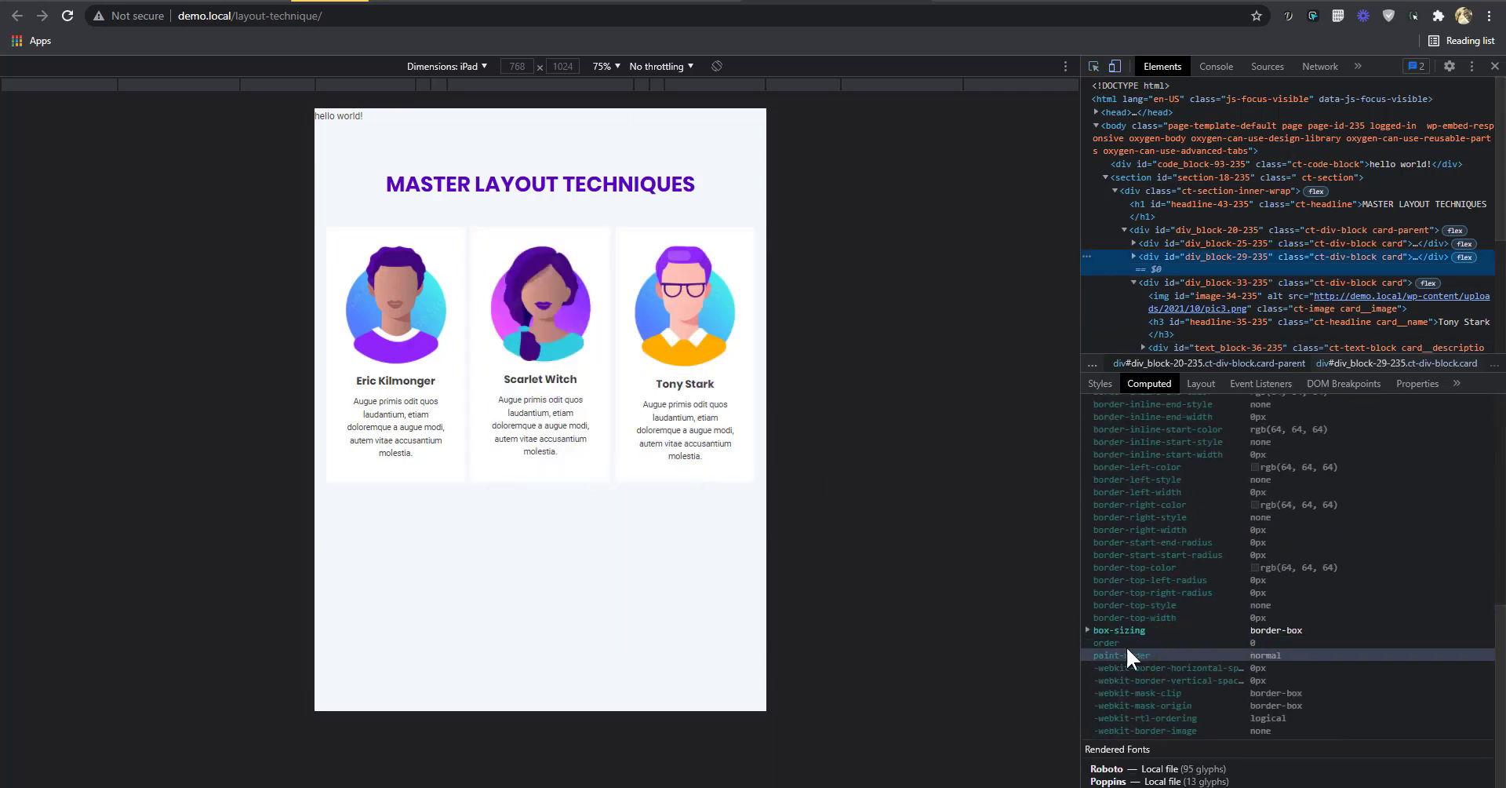
click(1253, 645)
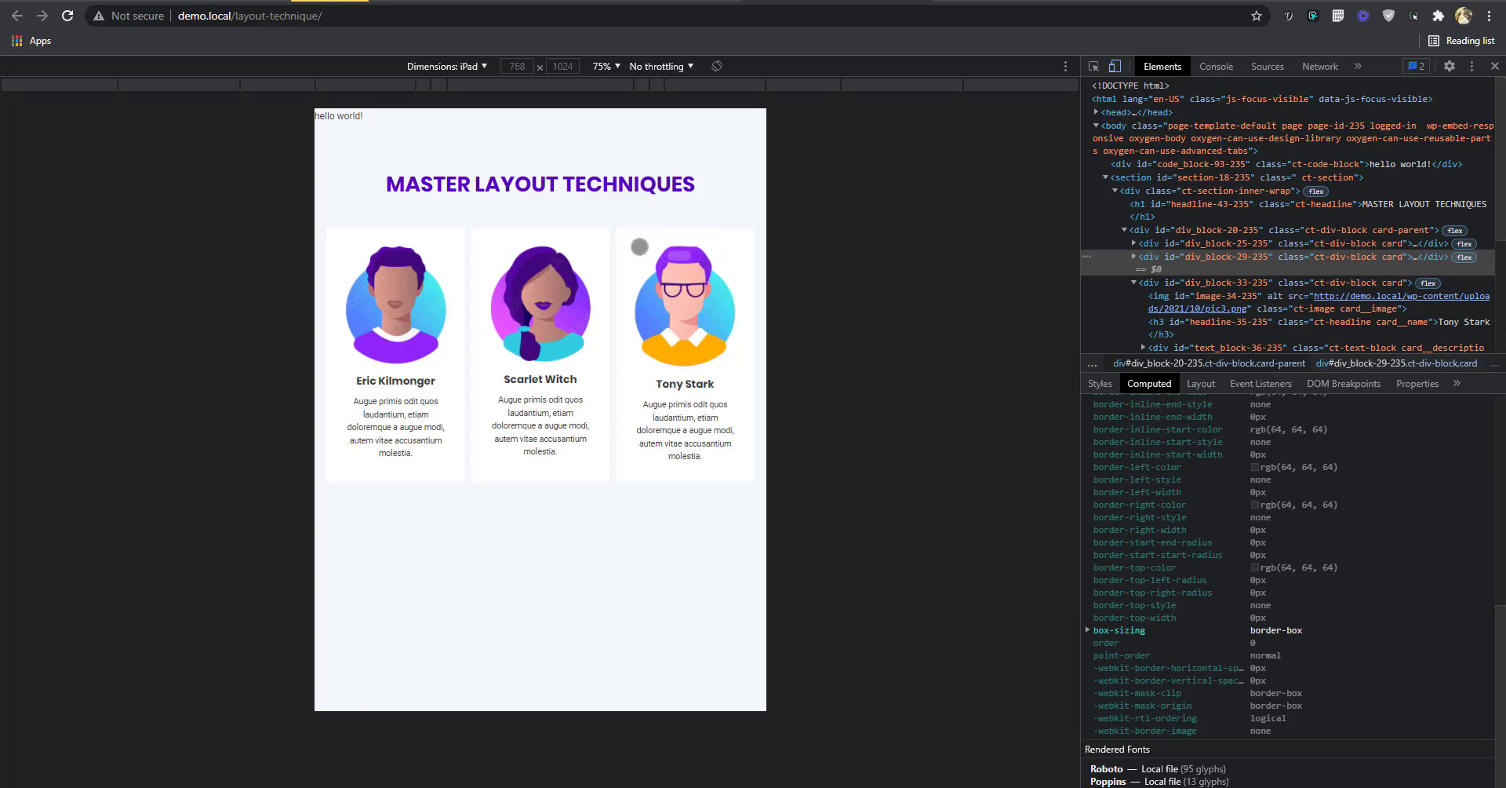
click(1100, 384)
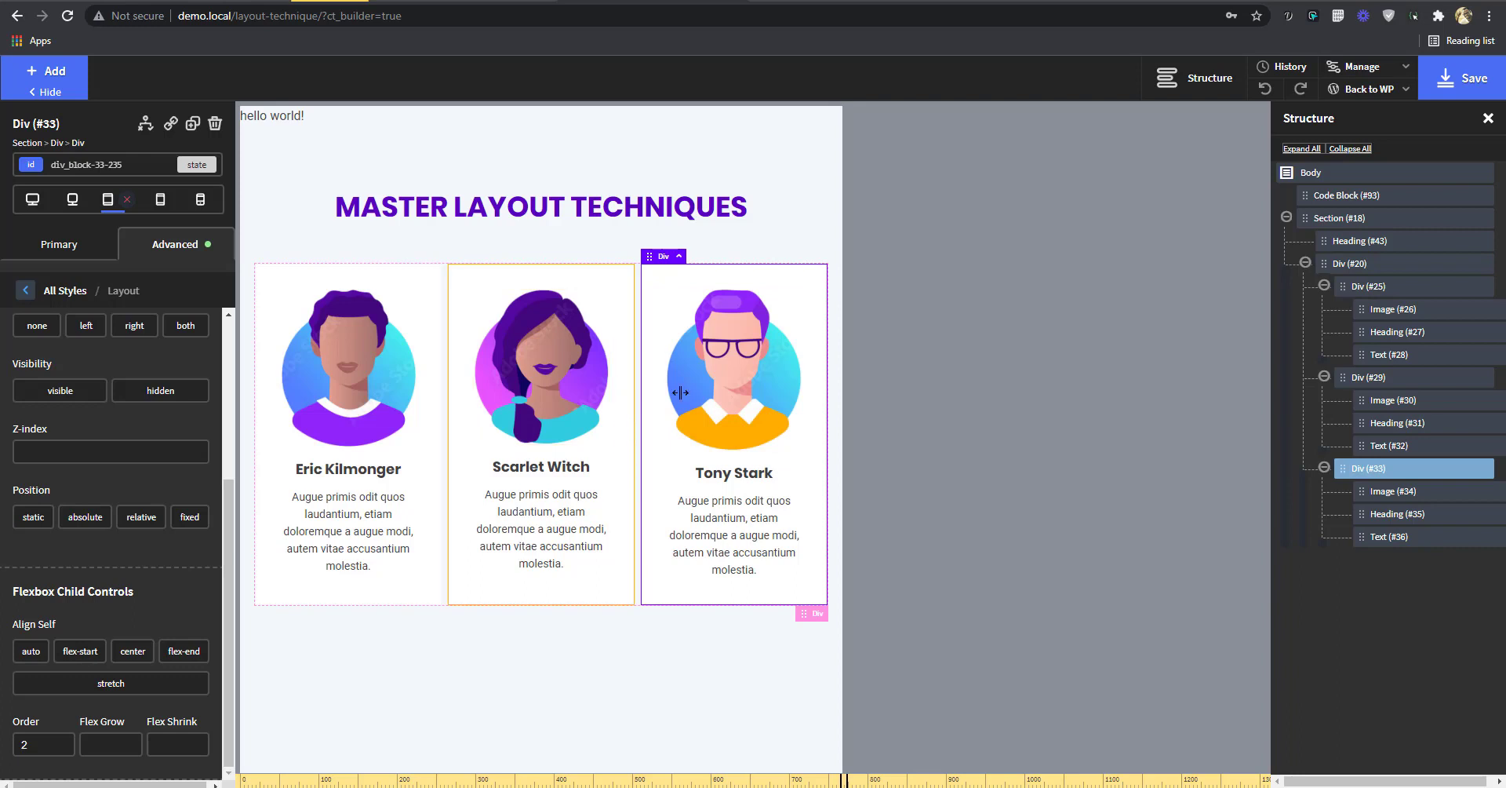
- Set the flex order of the second card, Div (#29), to 3 on its own ID, div_block-29-235
click(621, 461)
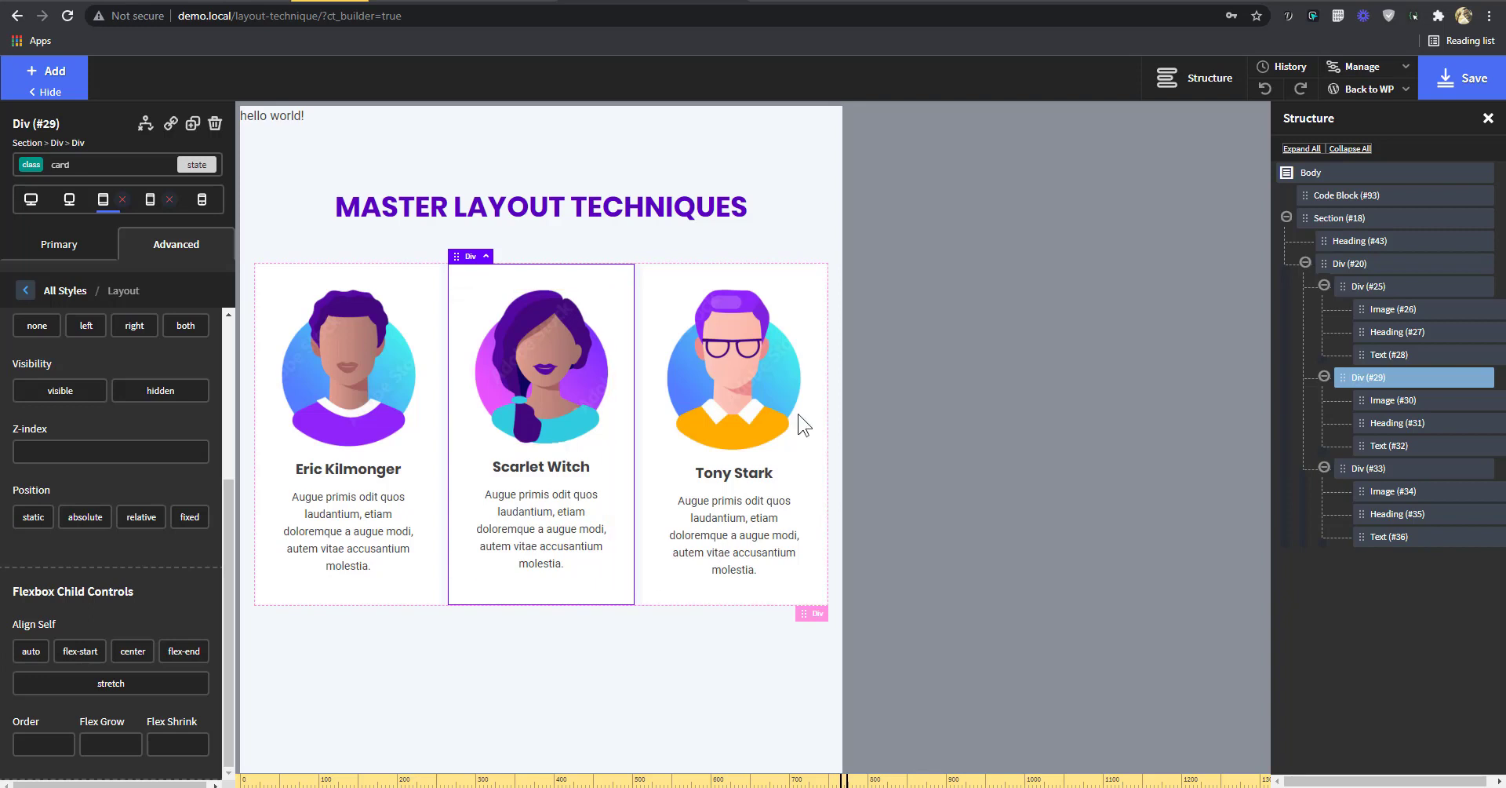
click(94, 165)
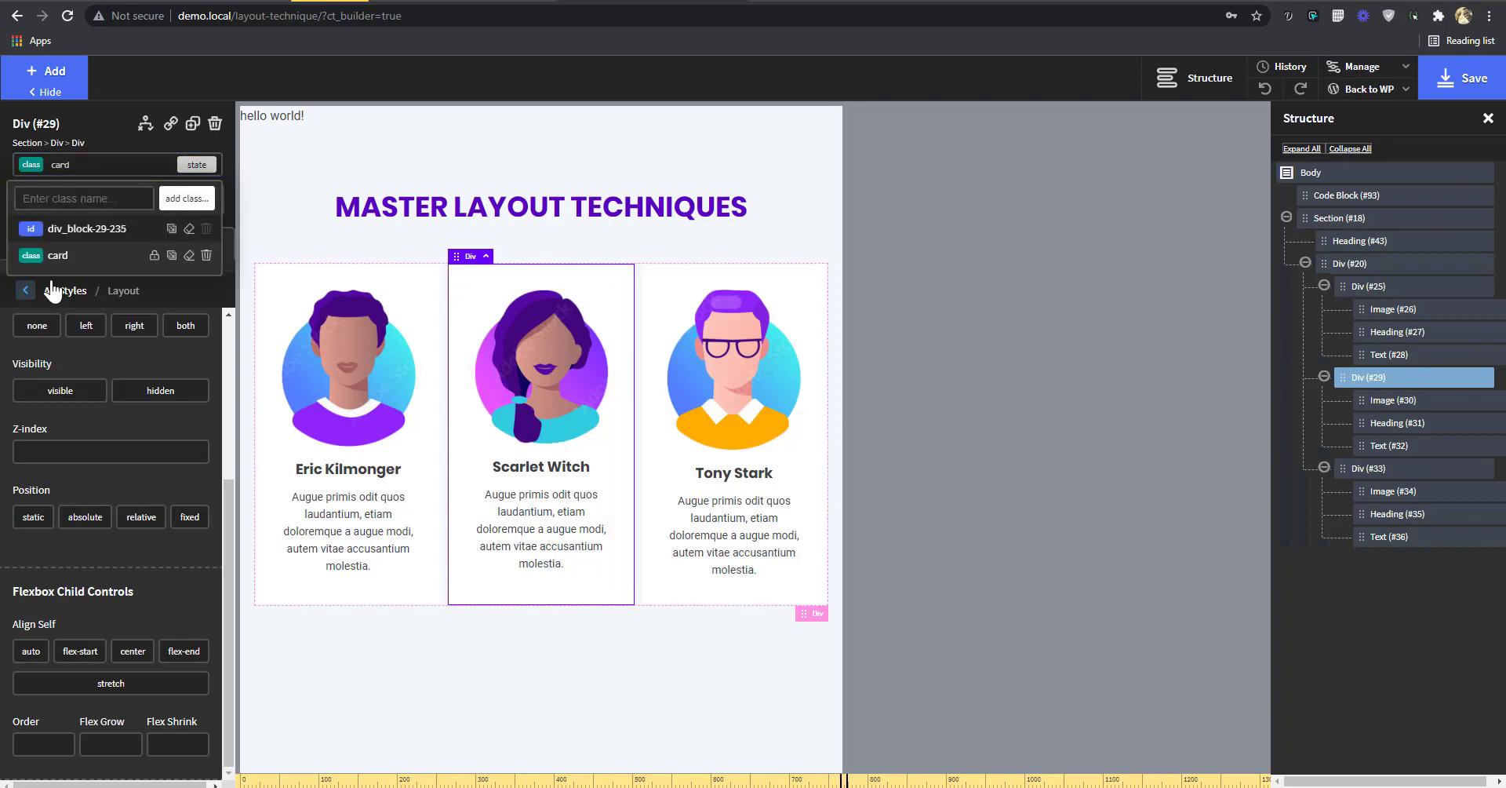
click(62, 227)
click(45, 741)
text(3)
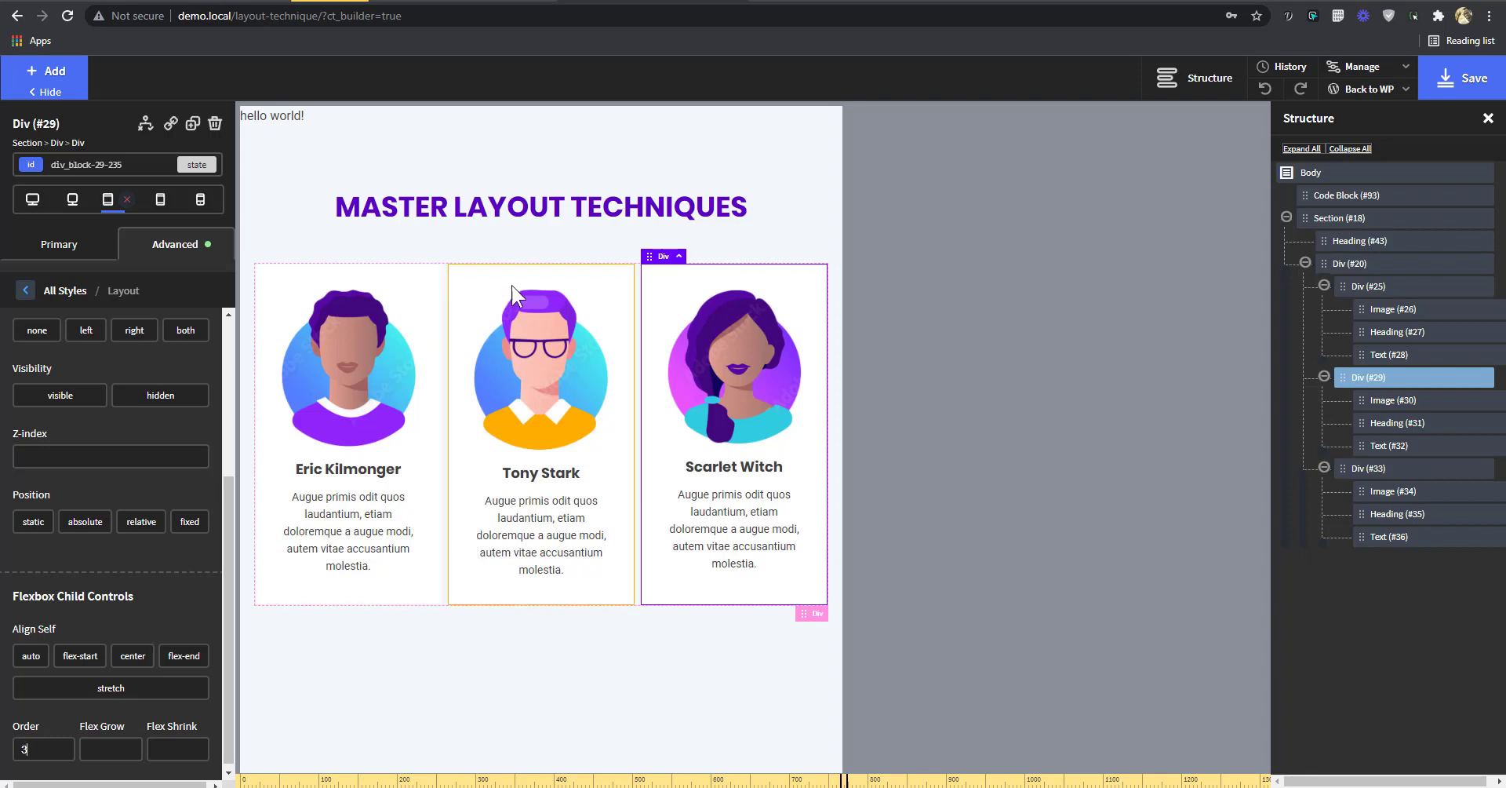
- Set the flex order of Div (#33) to 1 on its ID and of Div (#25) to 2 on its card class
click(604, 294)
drag(31, 749, 4, 765)
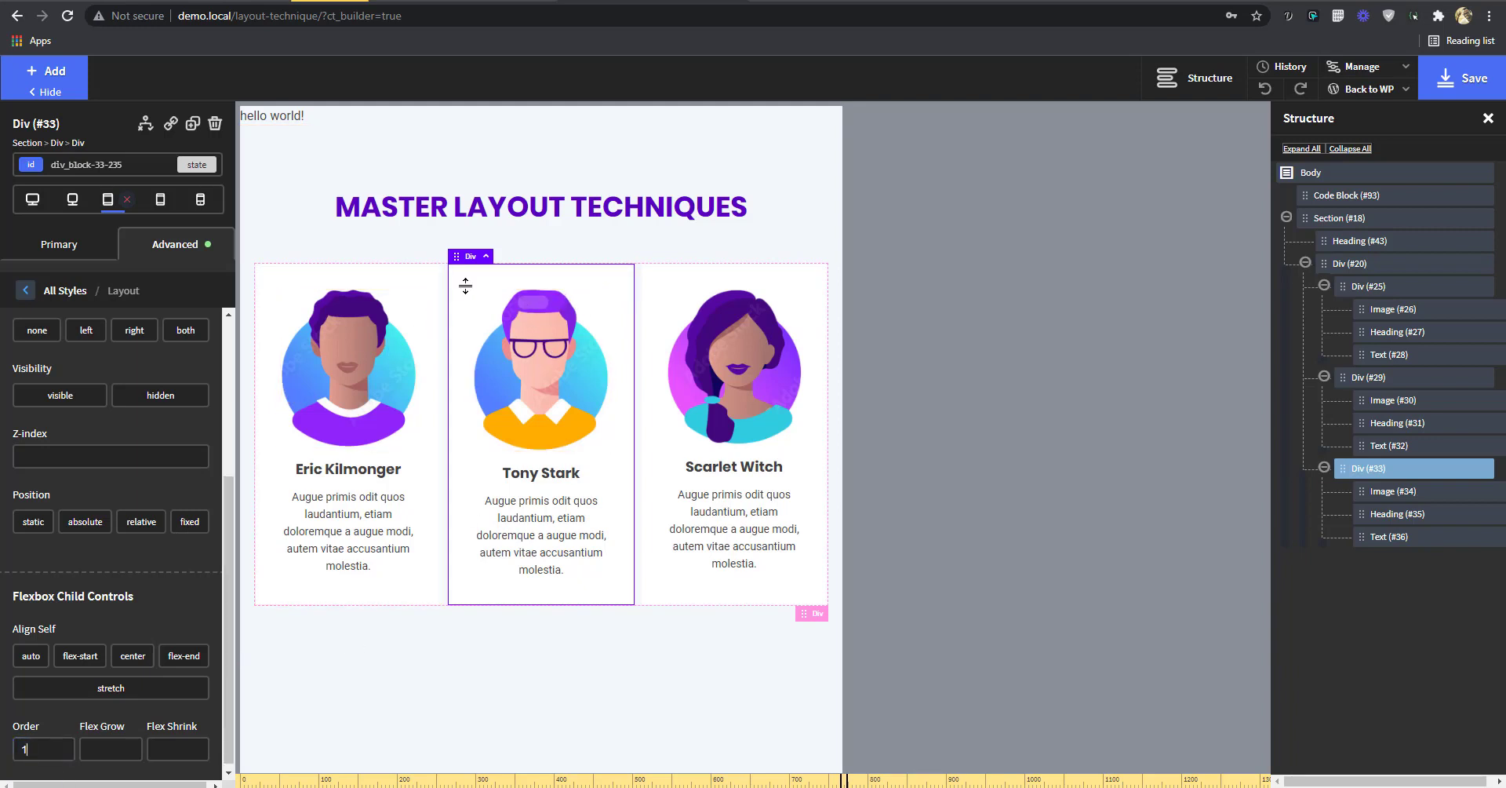
click(431, 322)
click(43, 749)
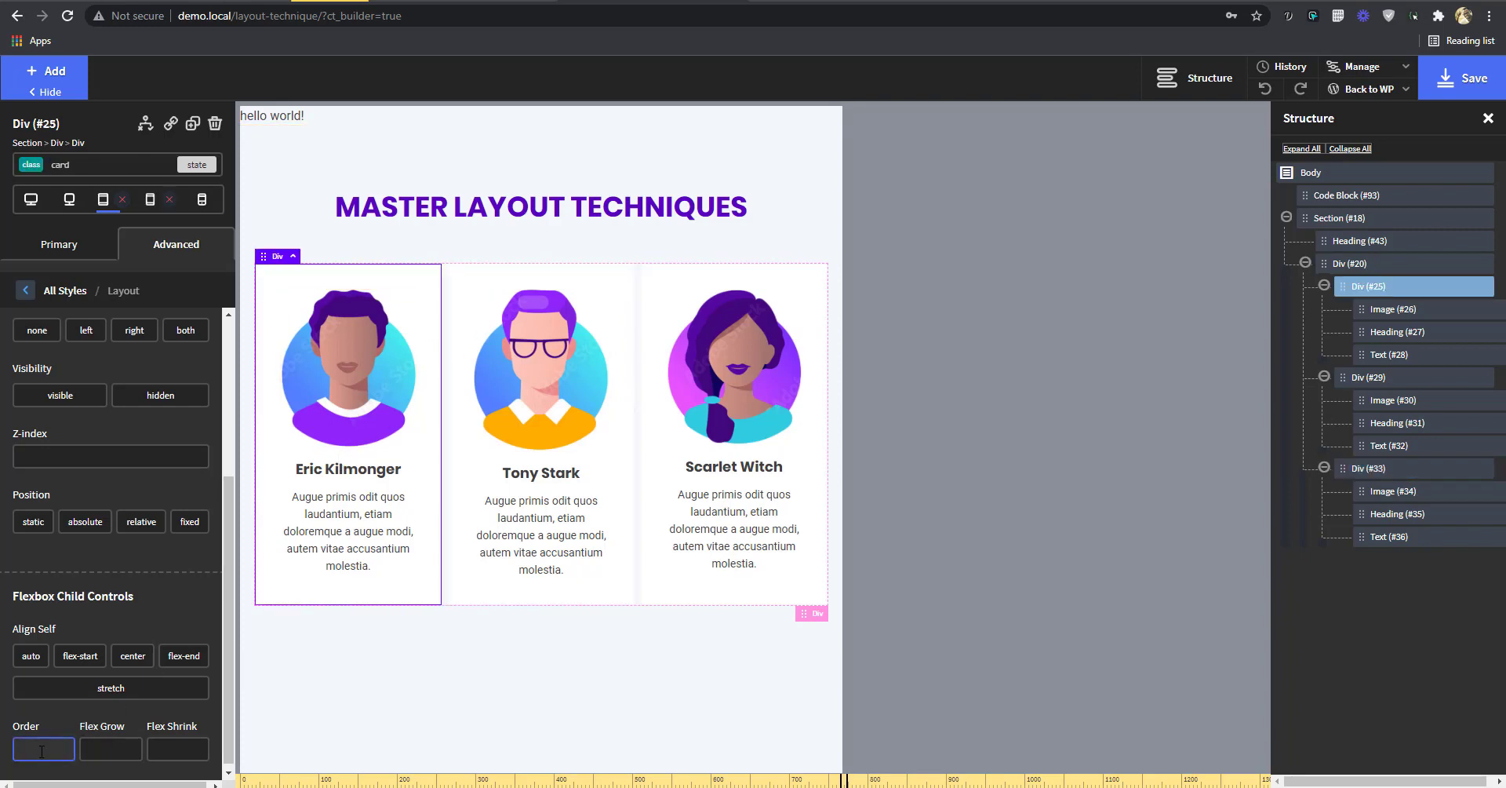
text(2)
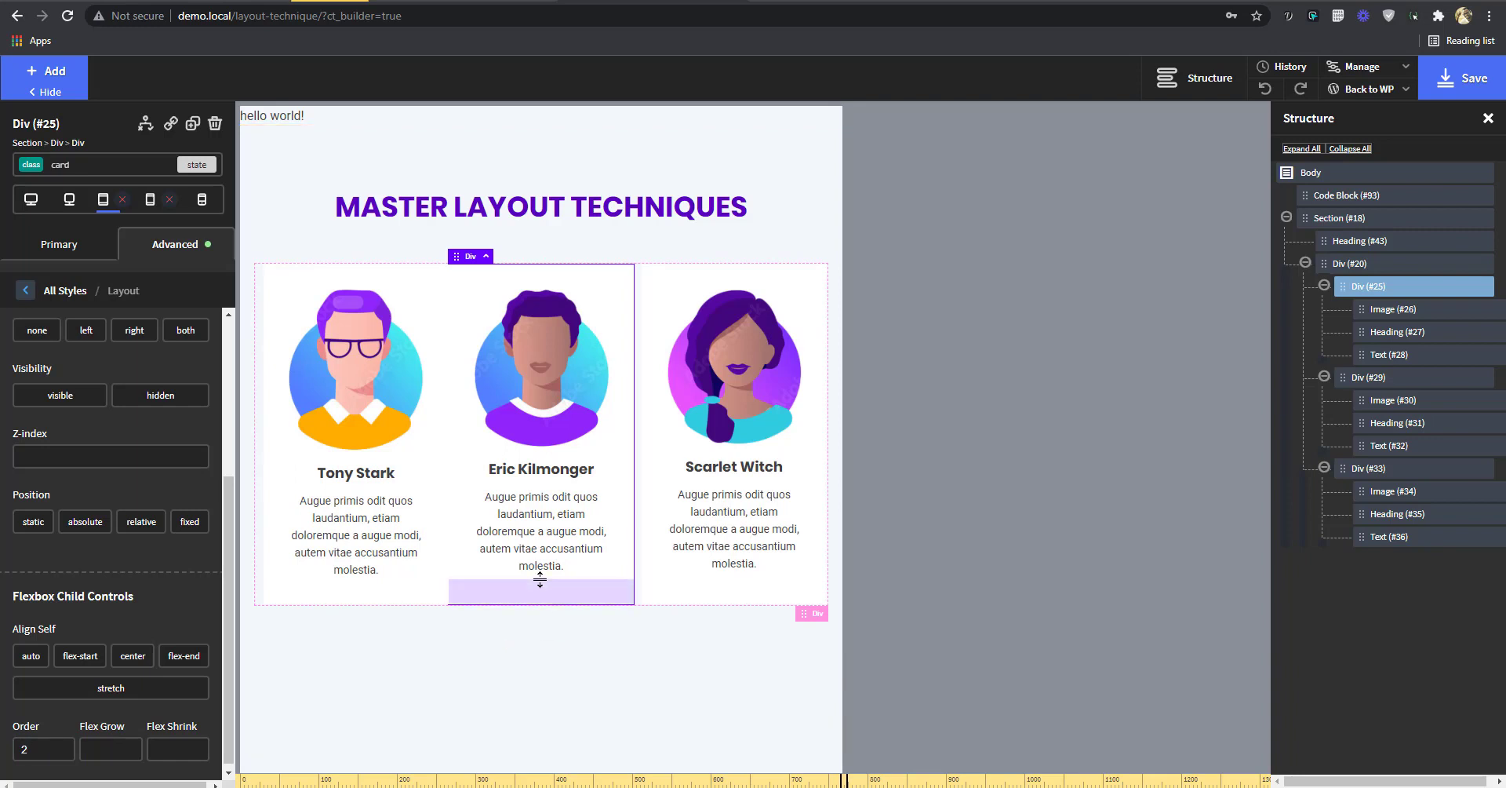
- Clear the flex order values of the three cards, Div (#25), Div (#33) and Div (#29)
click(647, 245)
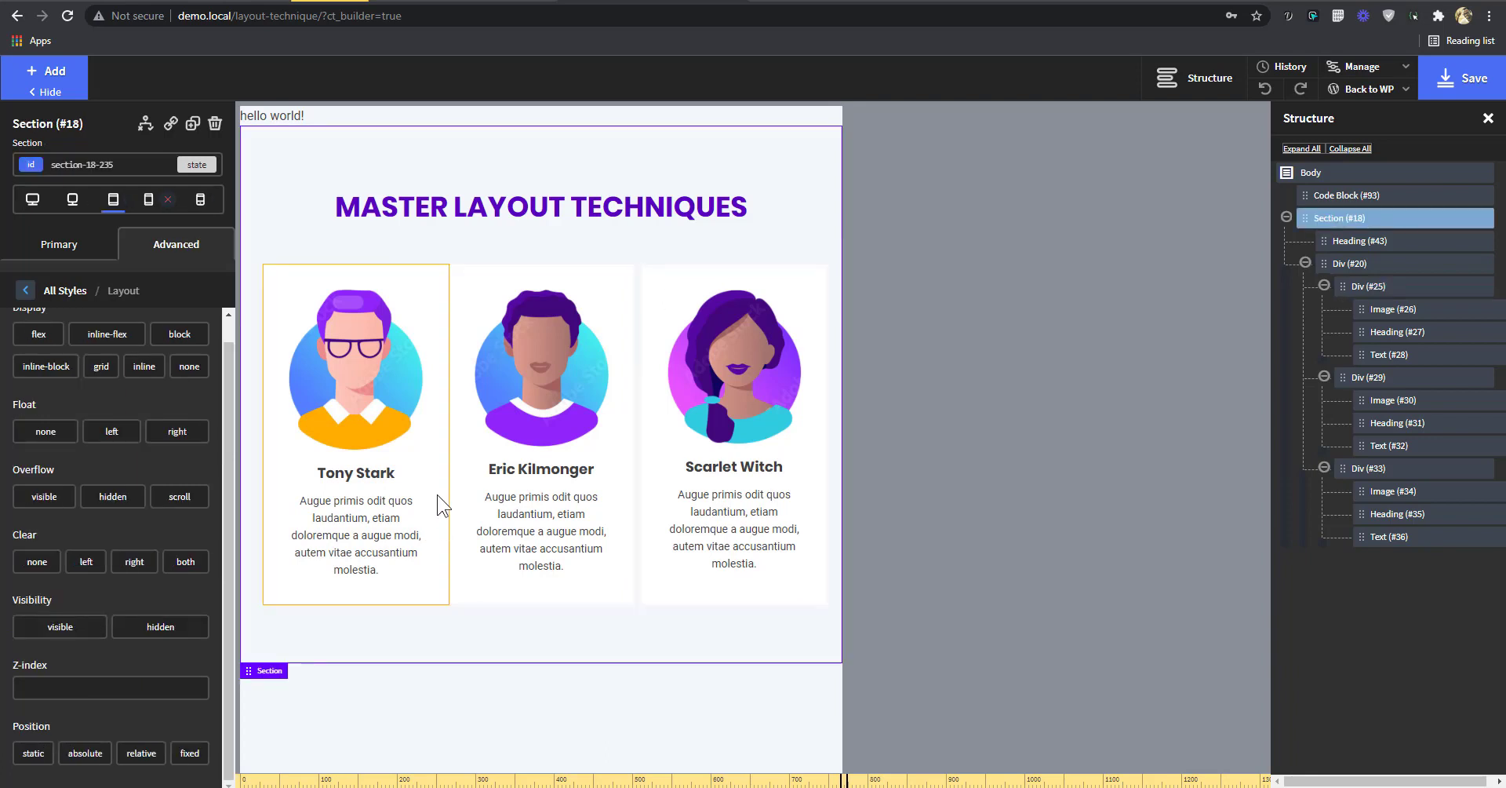
click(443, 506)
scroll(100, 714, down, 3)
click(40, 748)
text(1)
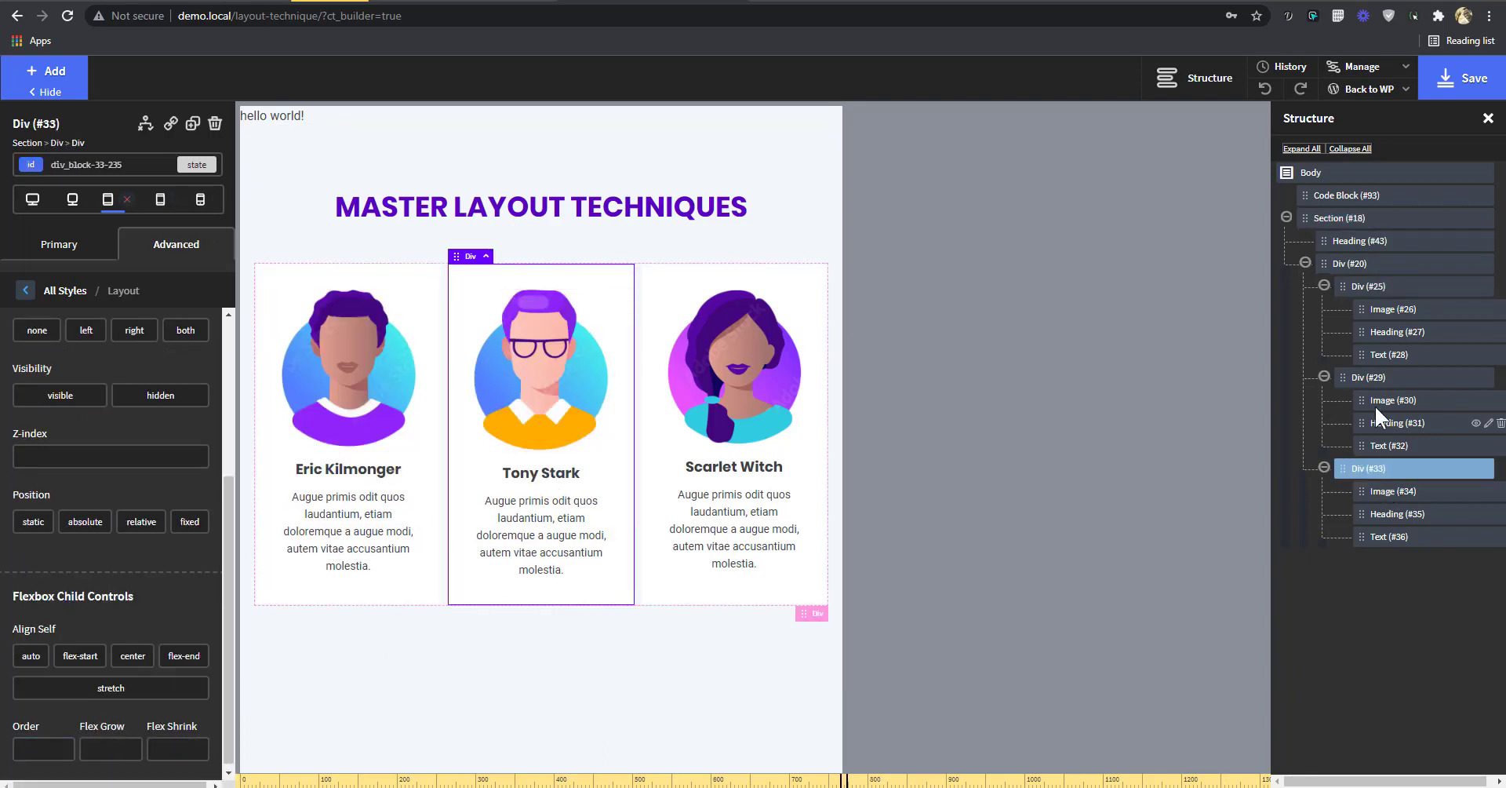
click(1374, 378)
click(68, 745)
text(3)
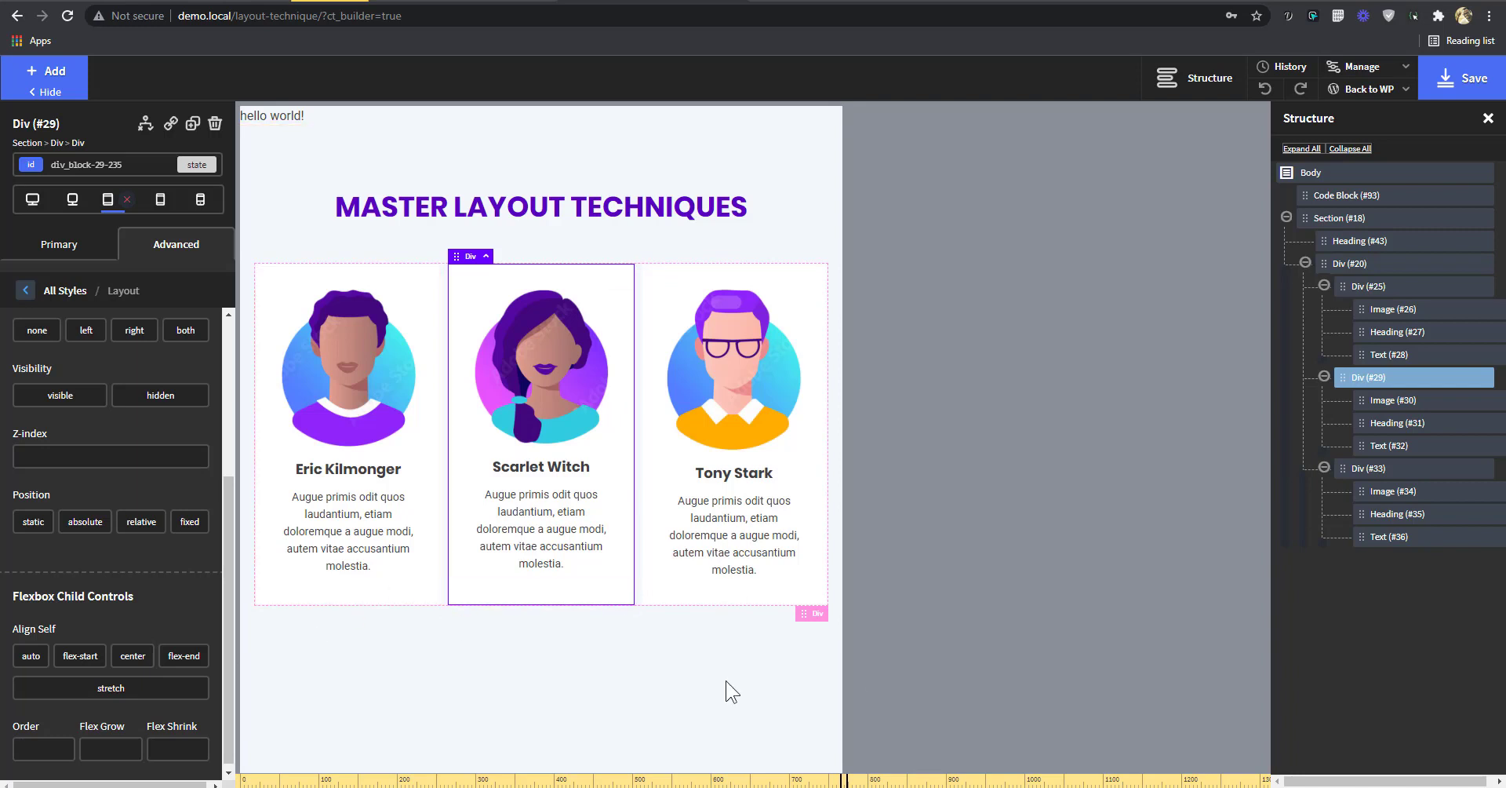
click(654, 646)
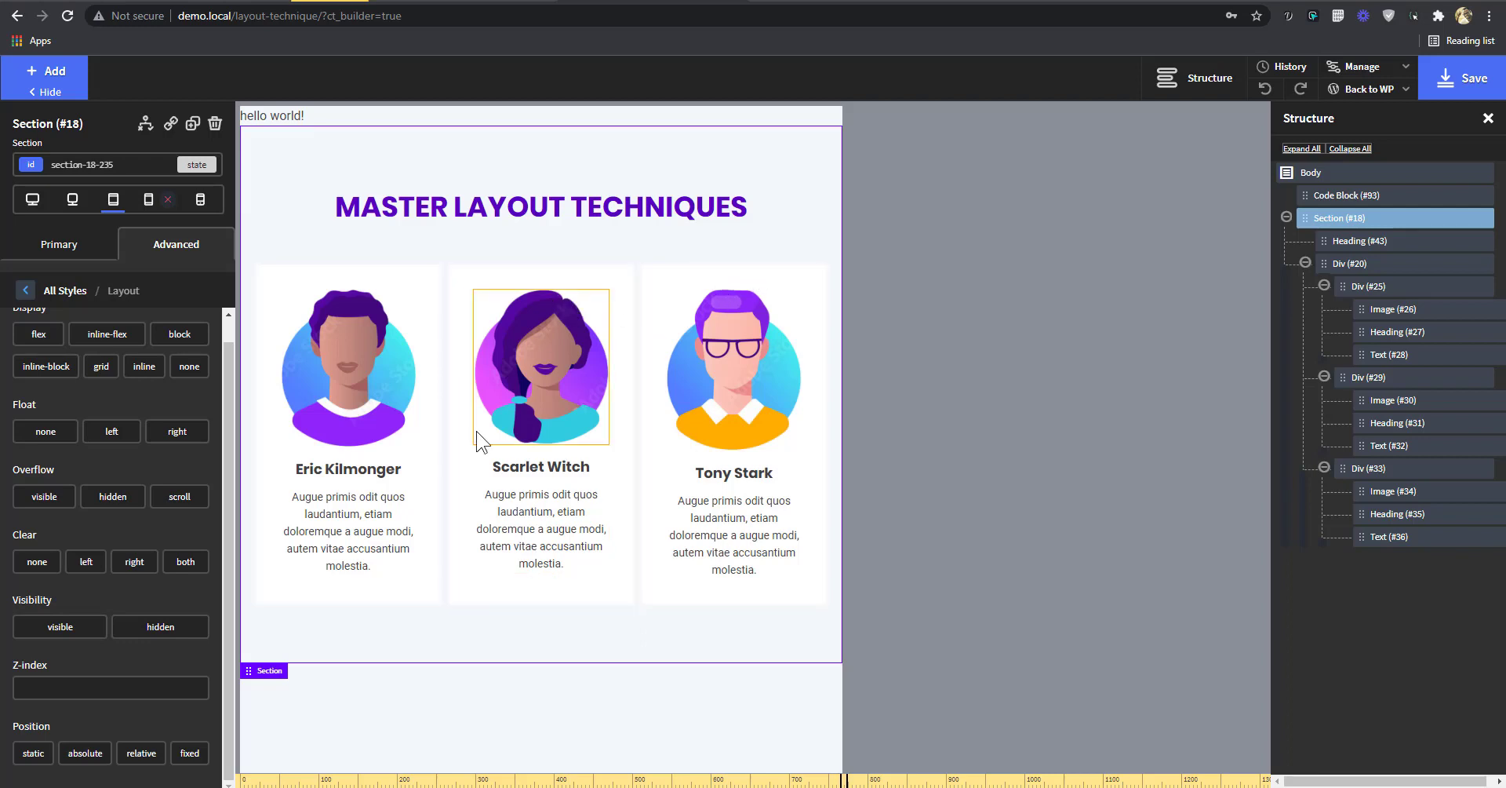
click(657, 292)
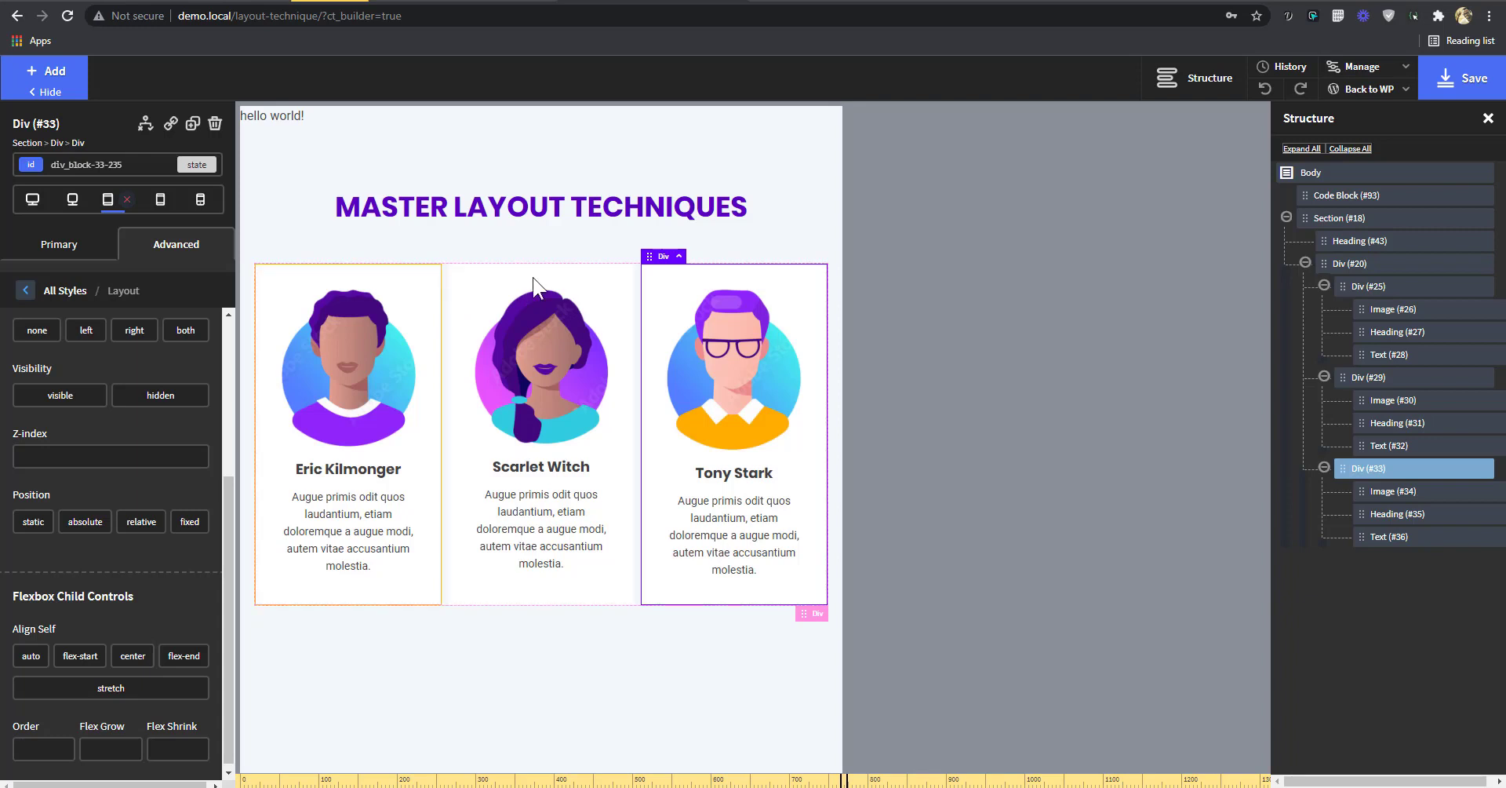
- Reverse the cards by setting flex order 3 on Div (#25)'s card class, 2 on Div (#29)'s ID and 1 on Div (#33)'s ID
click(427, 307)
click(33, 749)
text(2)
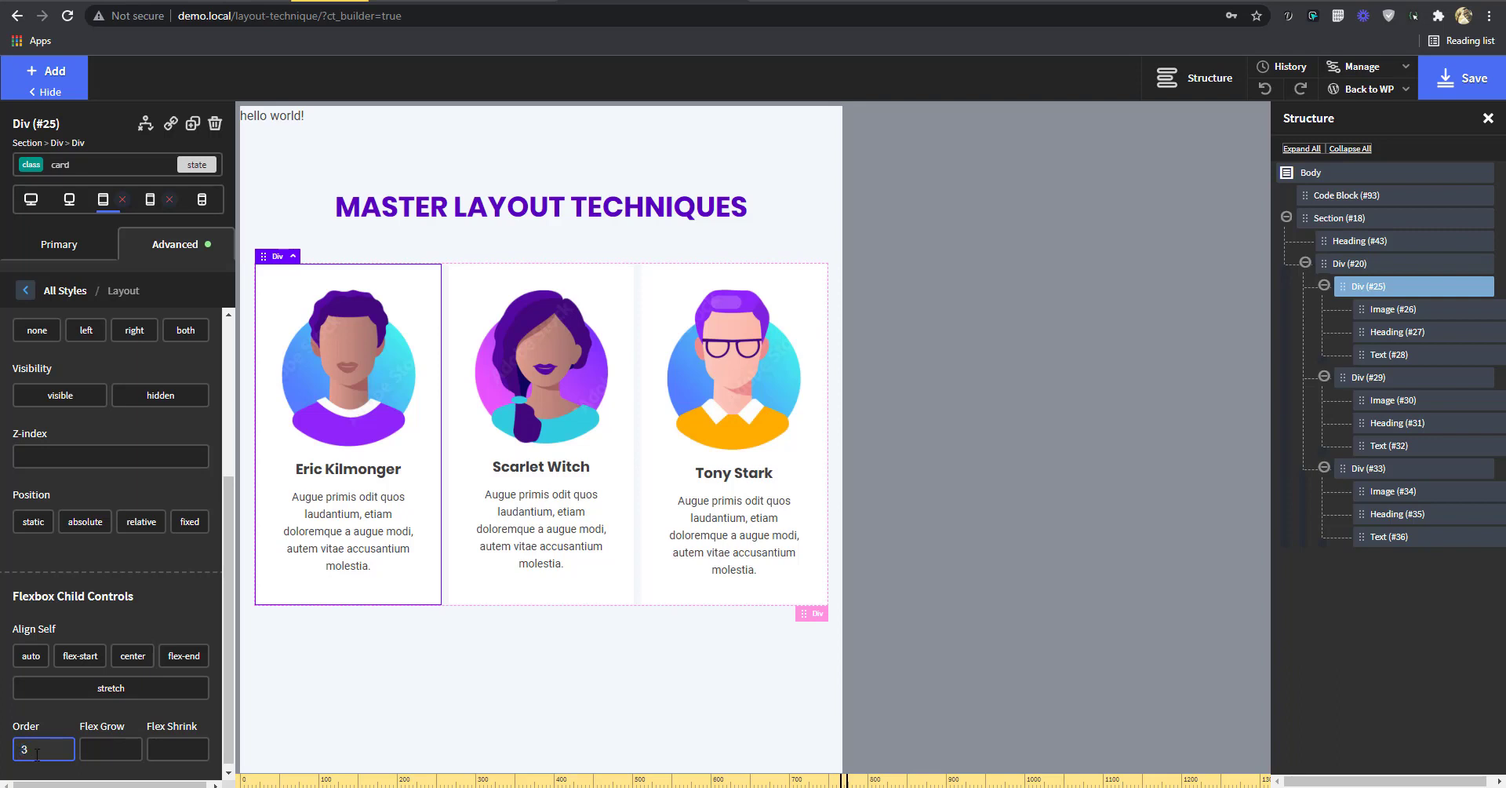
click(615, 292)
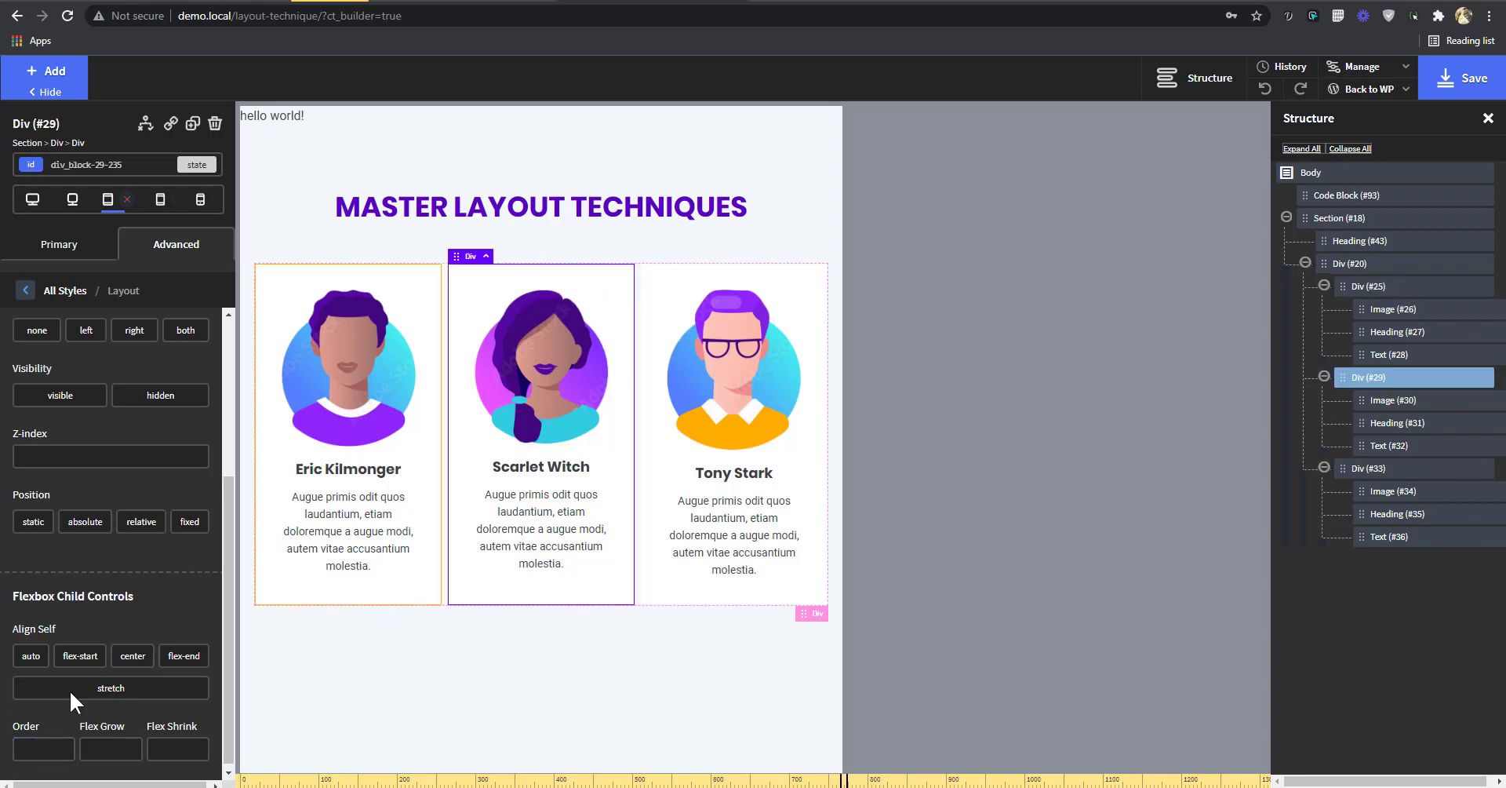
text(1)
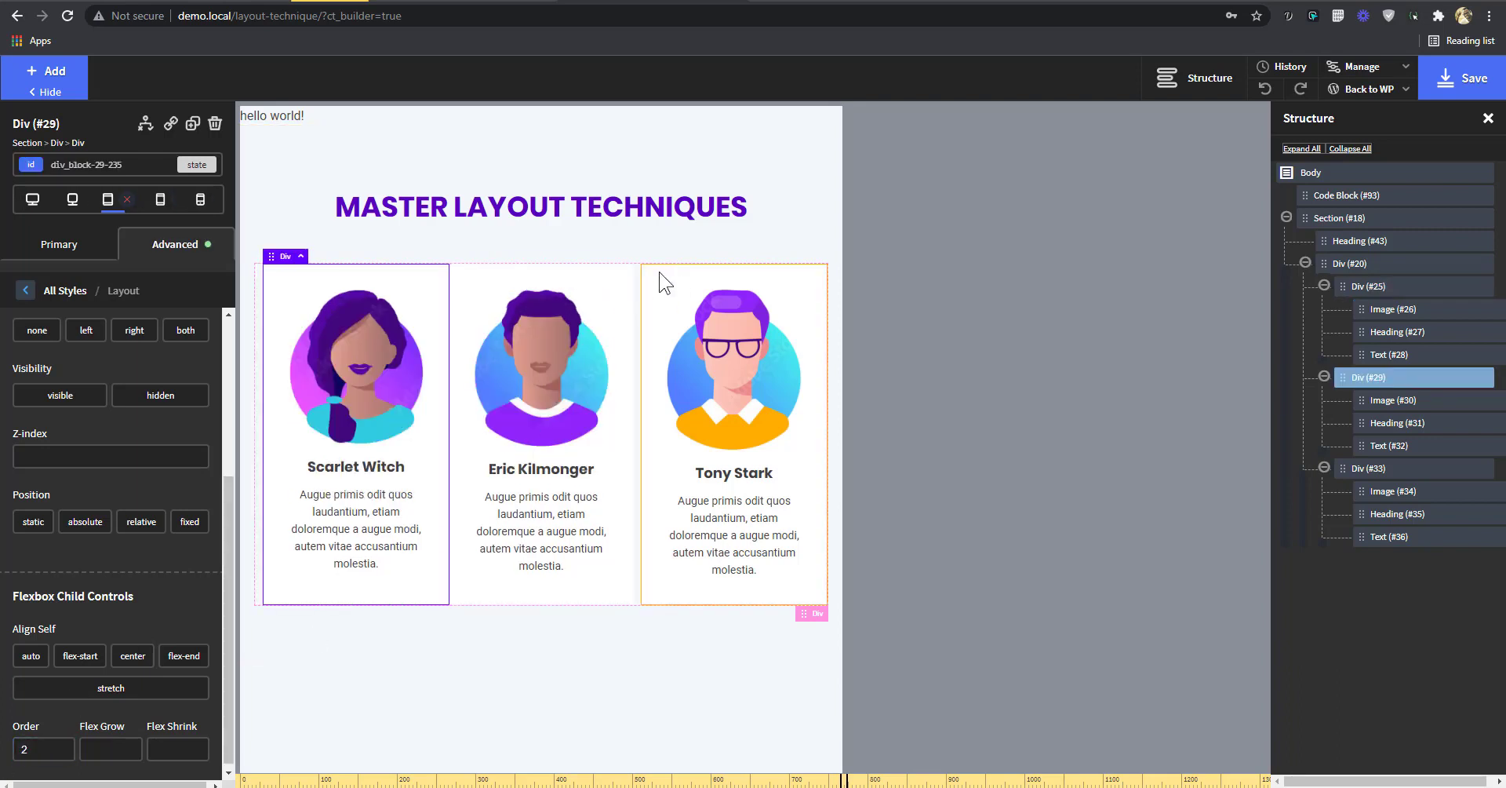
click(683, 282)
click(32, 749)
text(1)
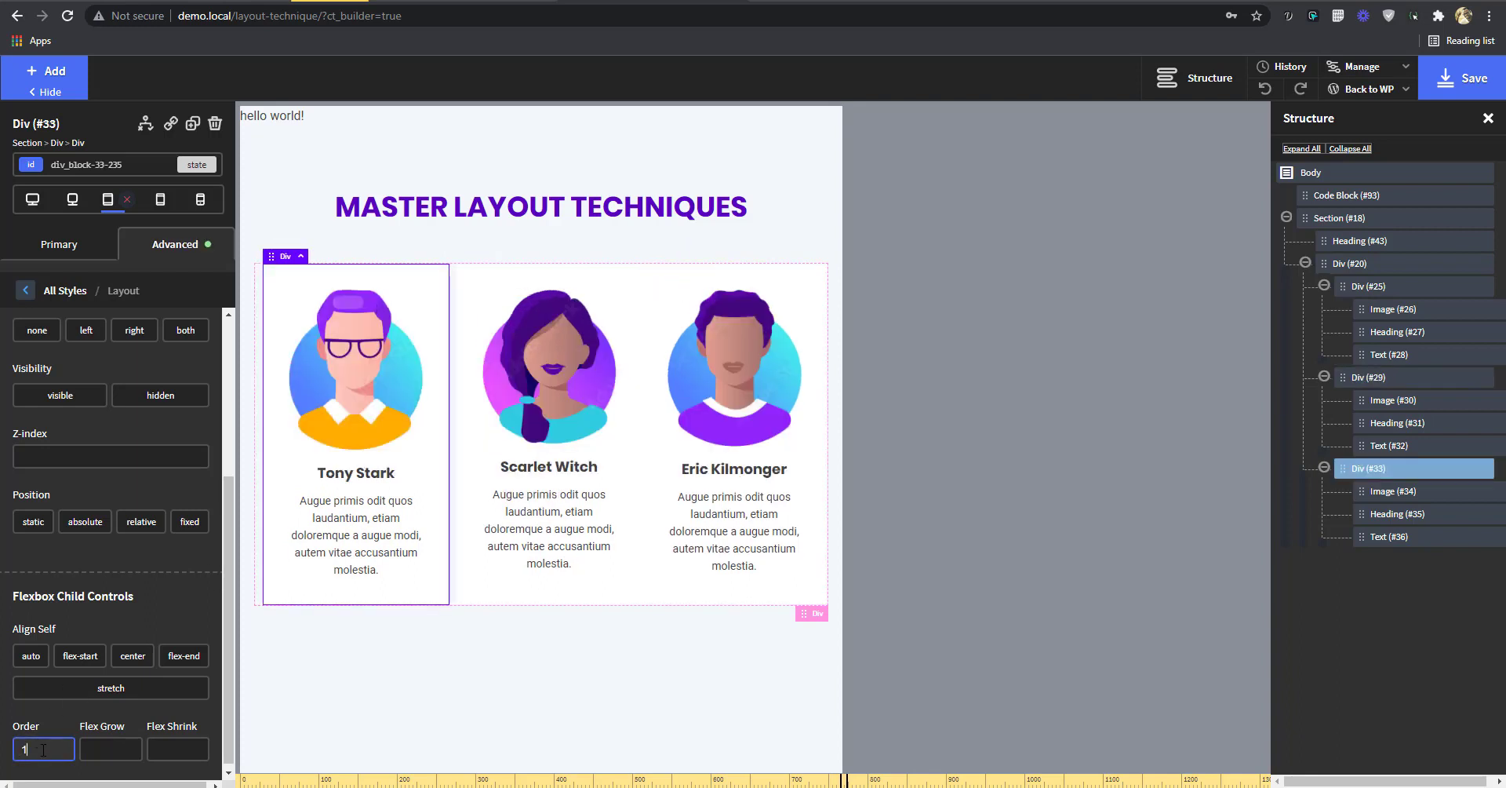
- Clear the flex order value on the card class of Div (#25) at the 991 px breakpoint
click(803, 286)
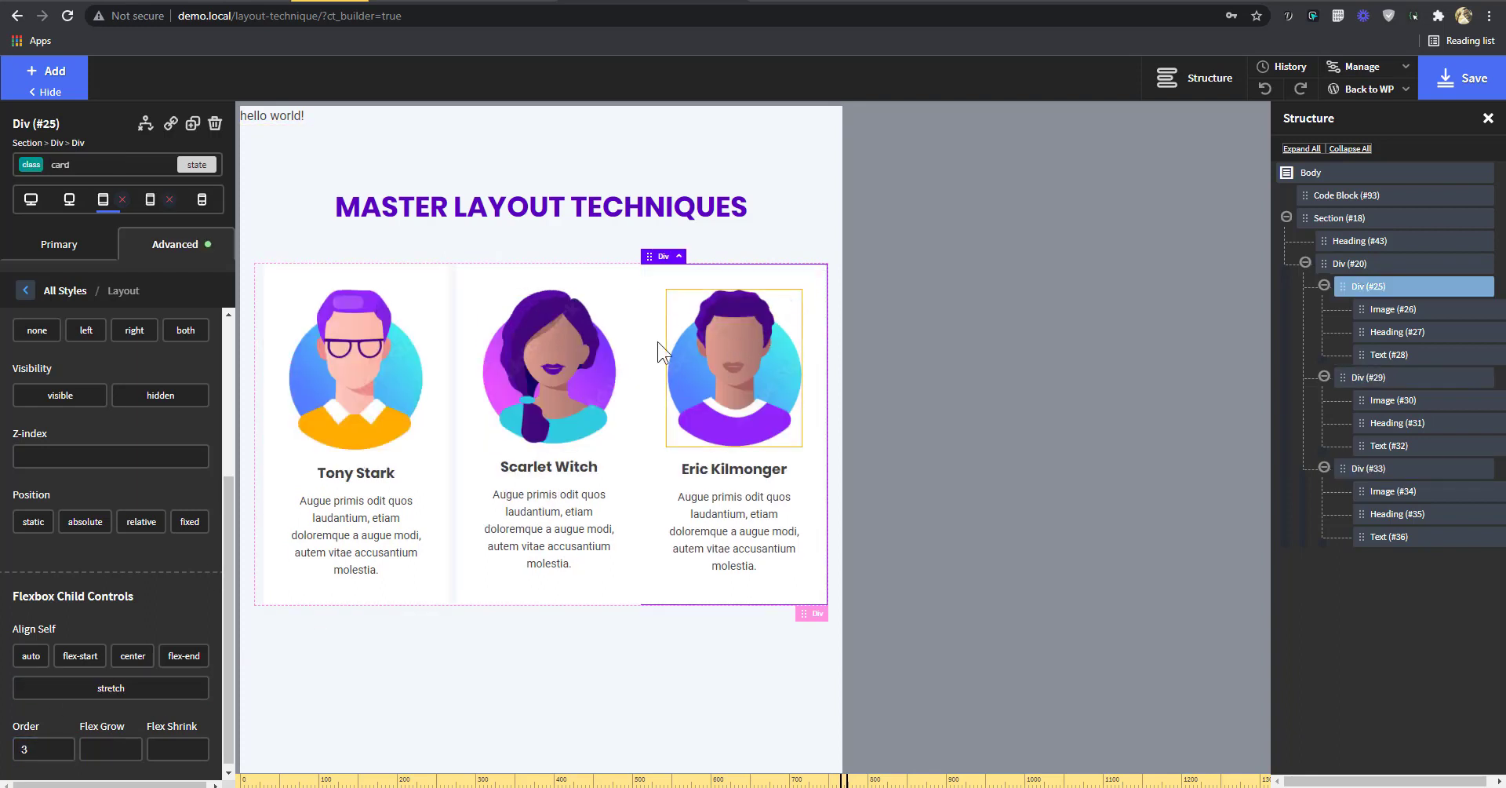
click(275, 284)
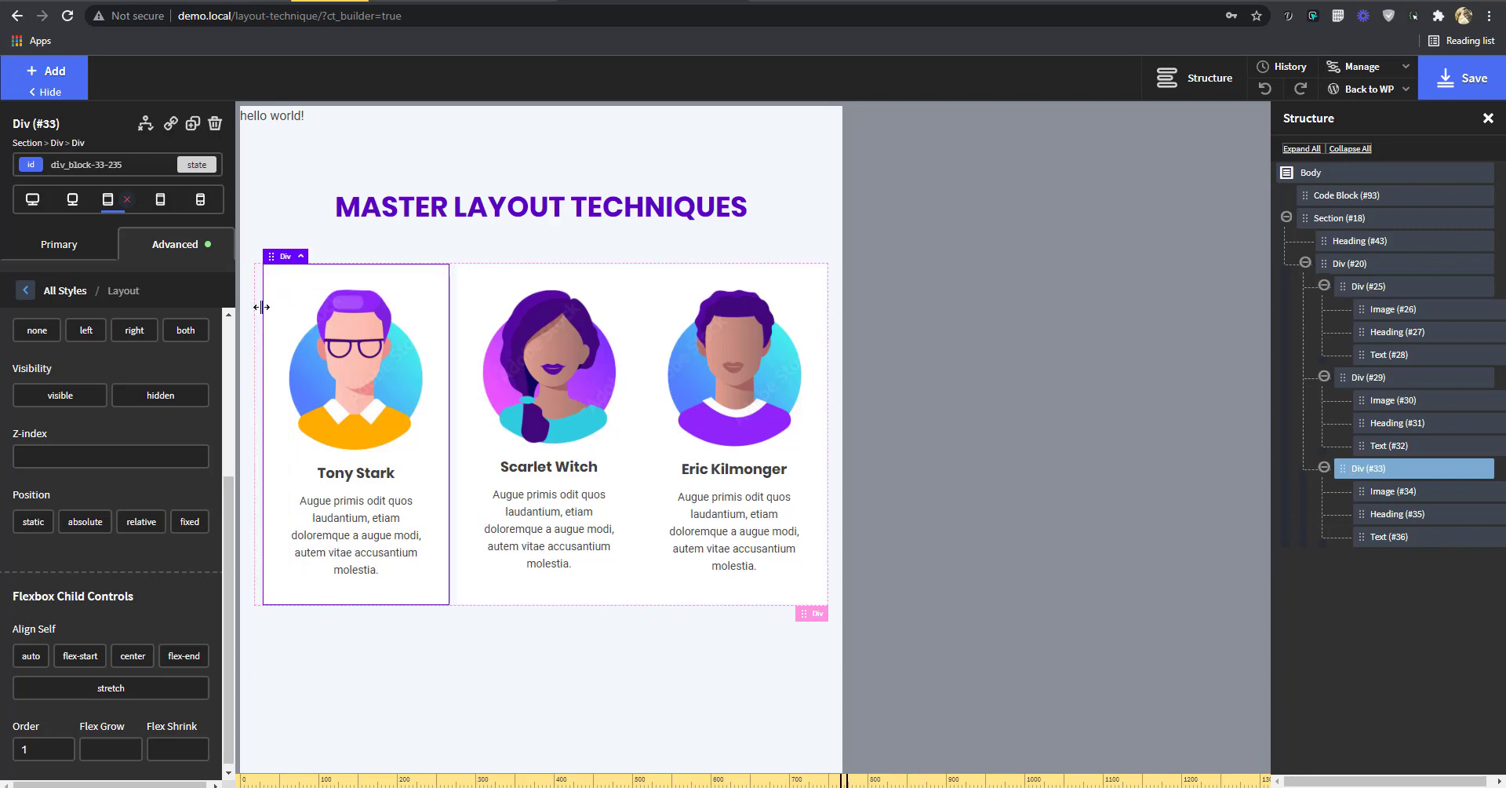
click(674, 296)
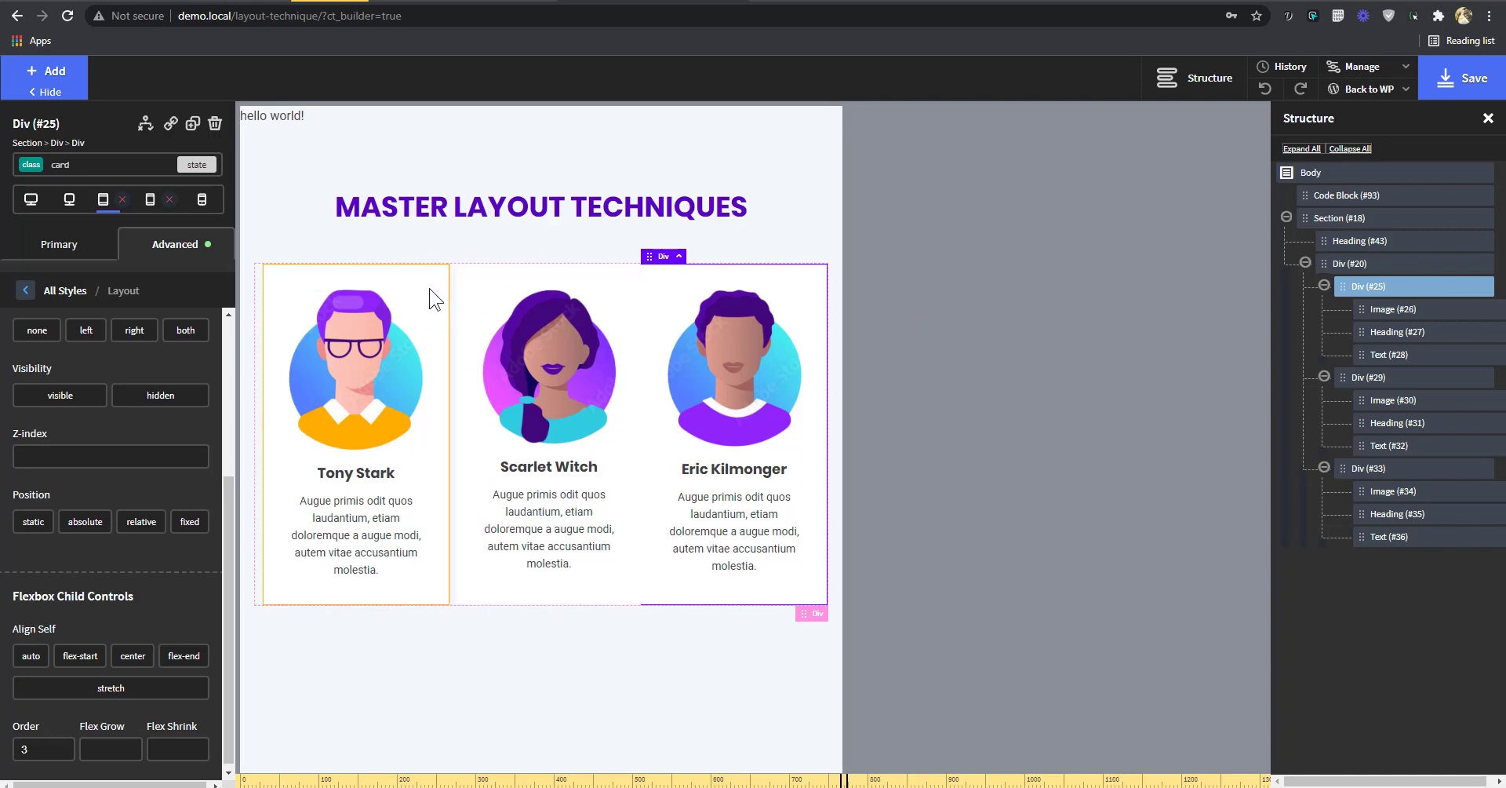
click(51, 751)
key(BackSpace)
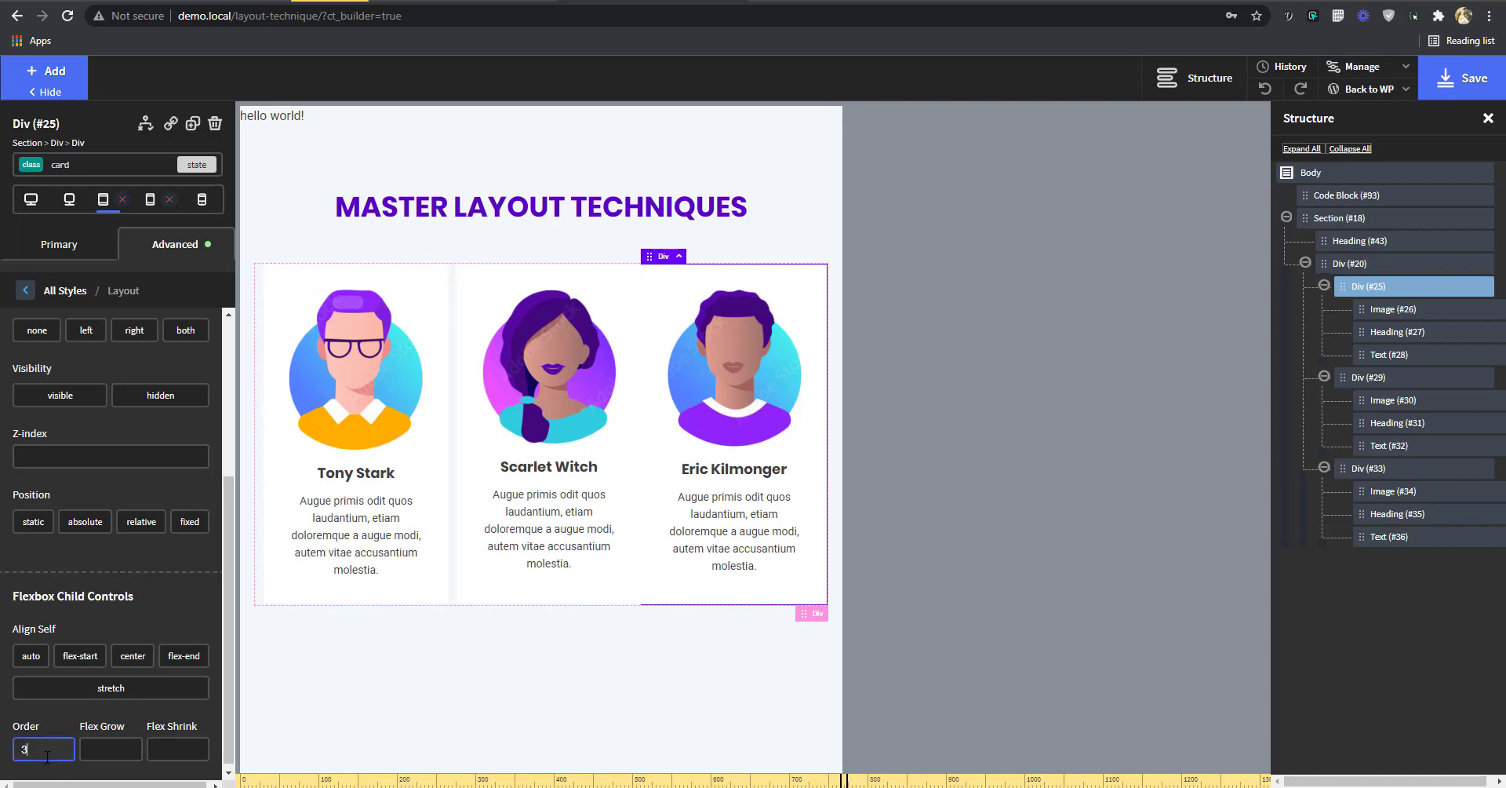
- Clear the flex order values of Div (#29) and Div (#33) at the 991 px breakpoint
click(1375, 376)
click(47, 750)
text(2)
key(BackSpace)
click(1365, 468)
click(43, 749)
text(1)
key(BackSpace)
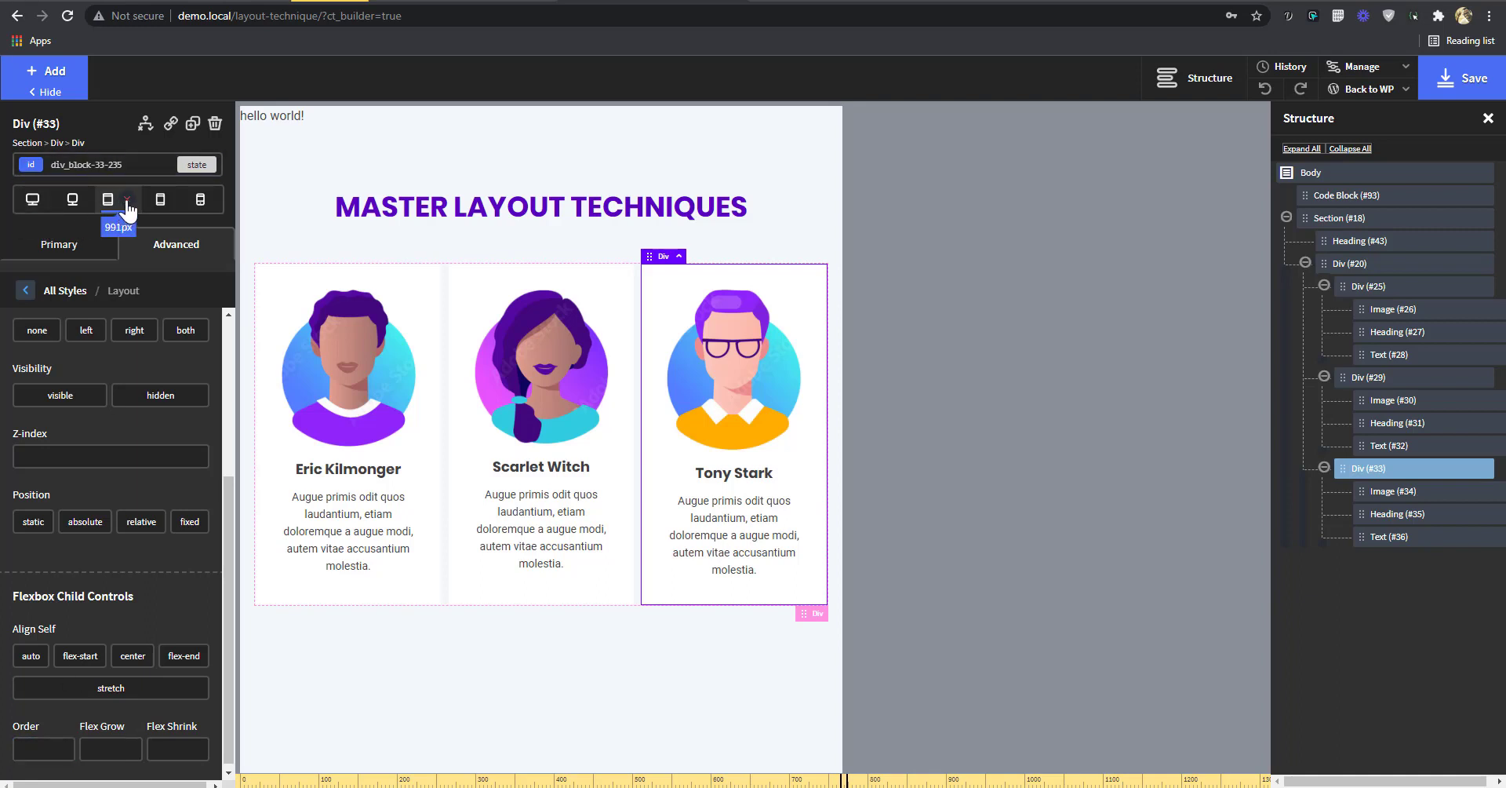
- Return to the full desktop breakpoint and save the page
click(32, 198)
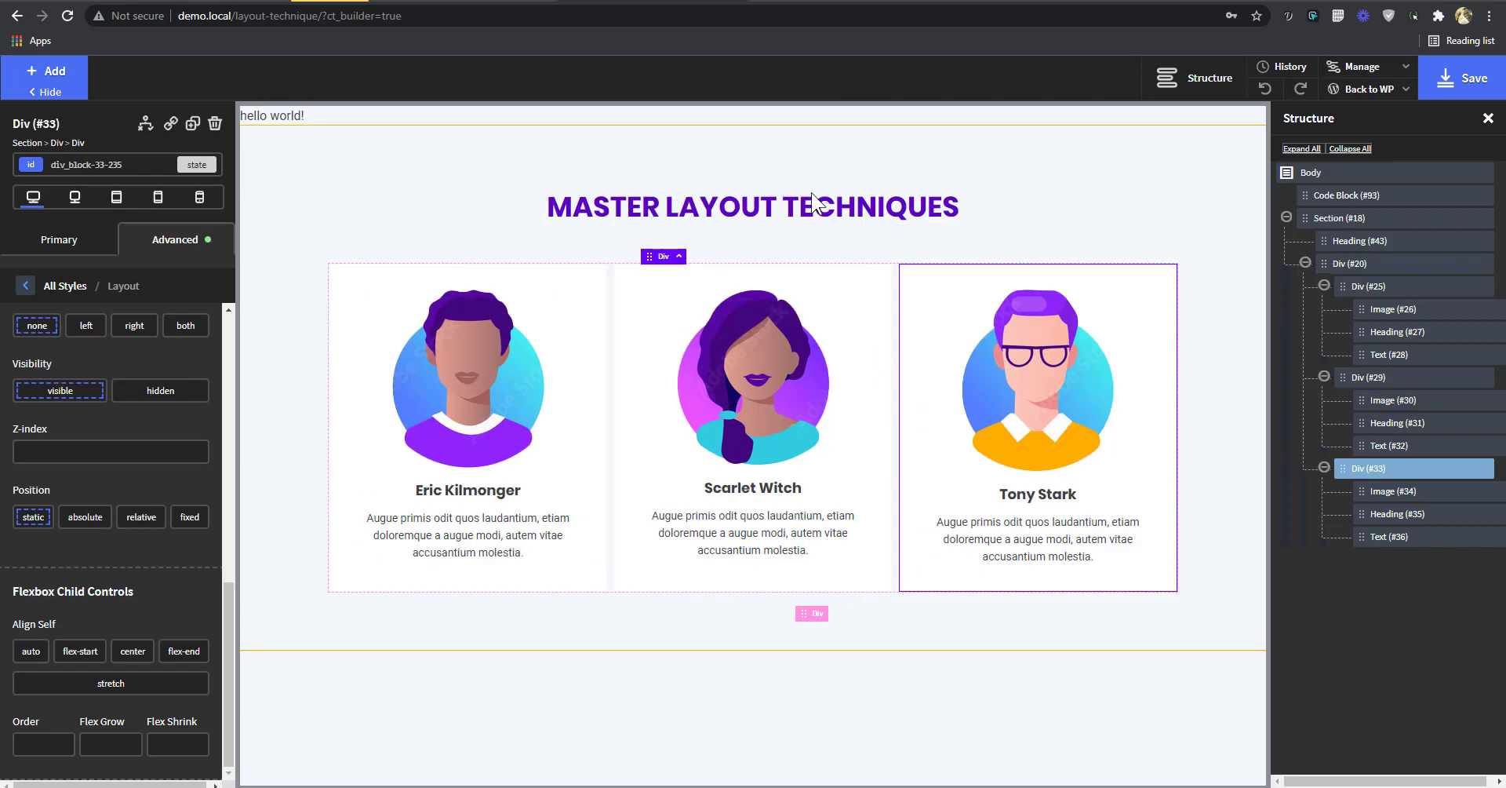
click(1455, 92)
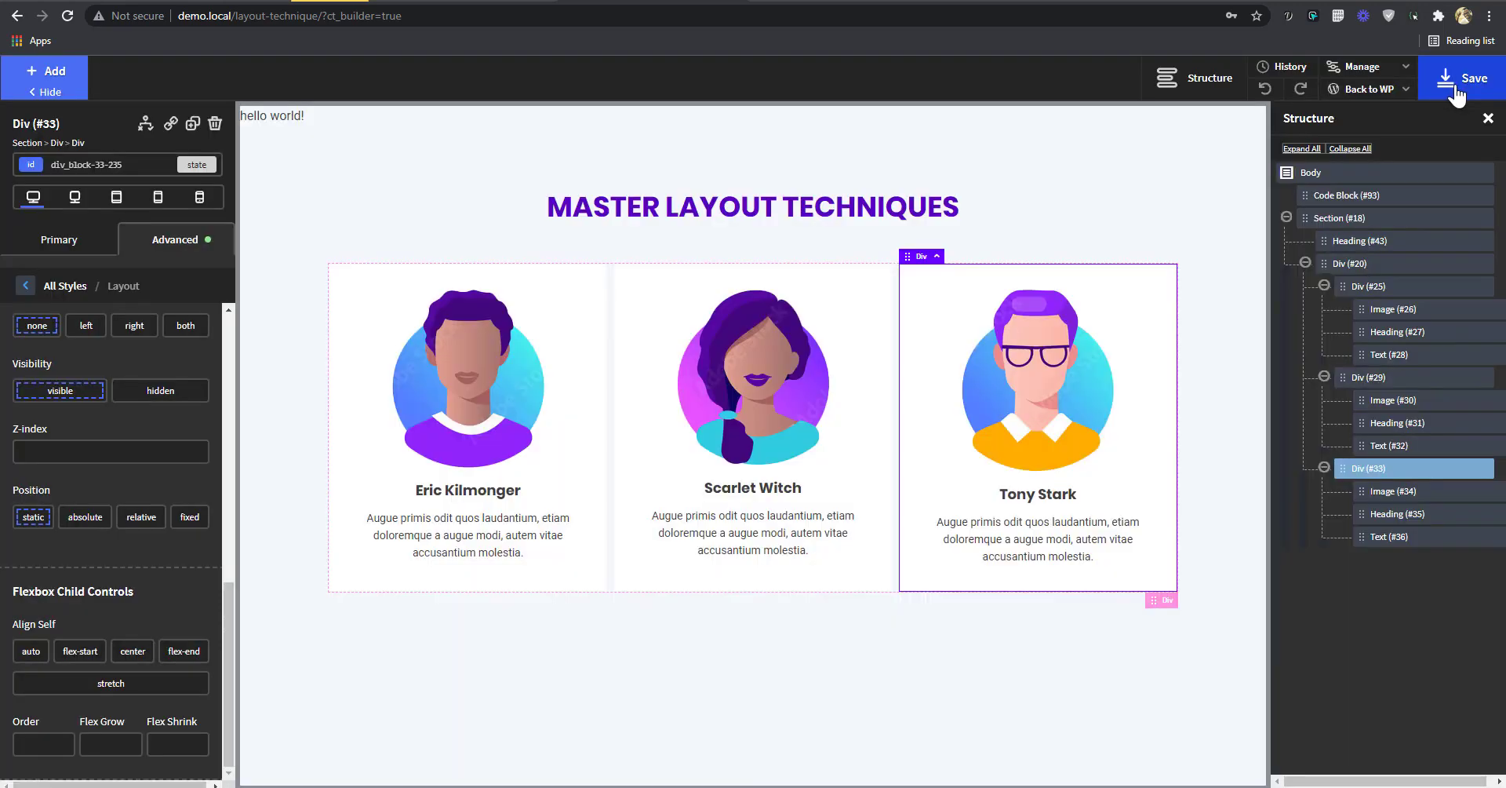
key(ctrl+minus)
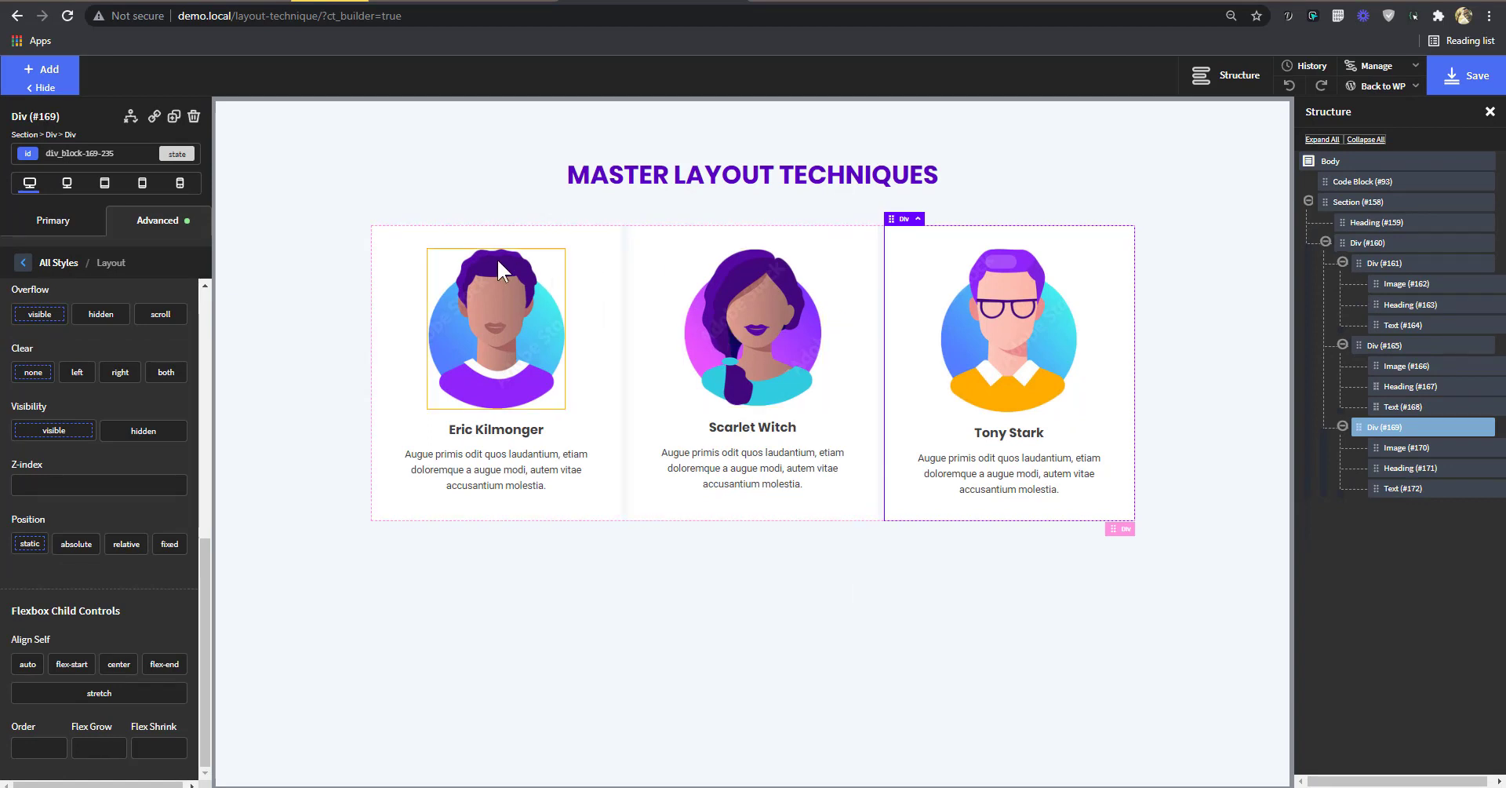
- Collapse the three card divs in the structure tree and duplicate their parent row, Div (#160)
click(1342, 346)
click(1342, 263)
click(1342, 304)
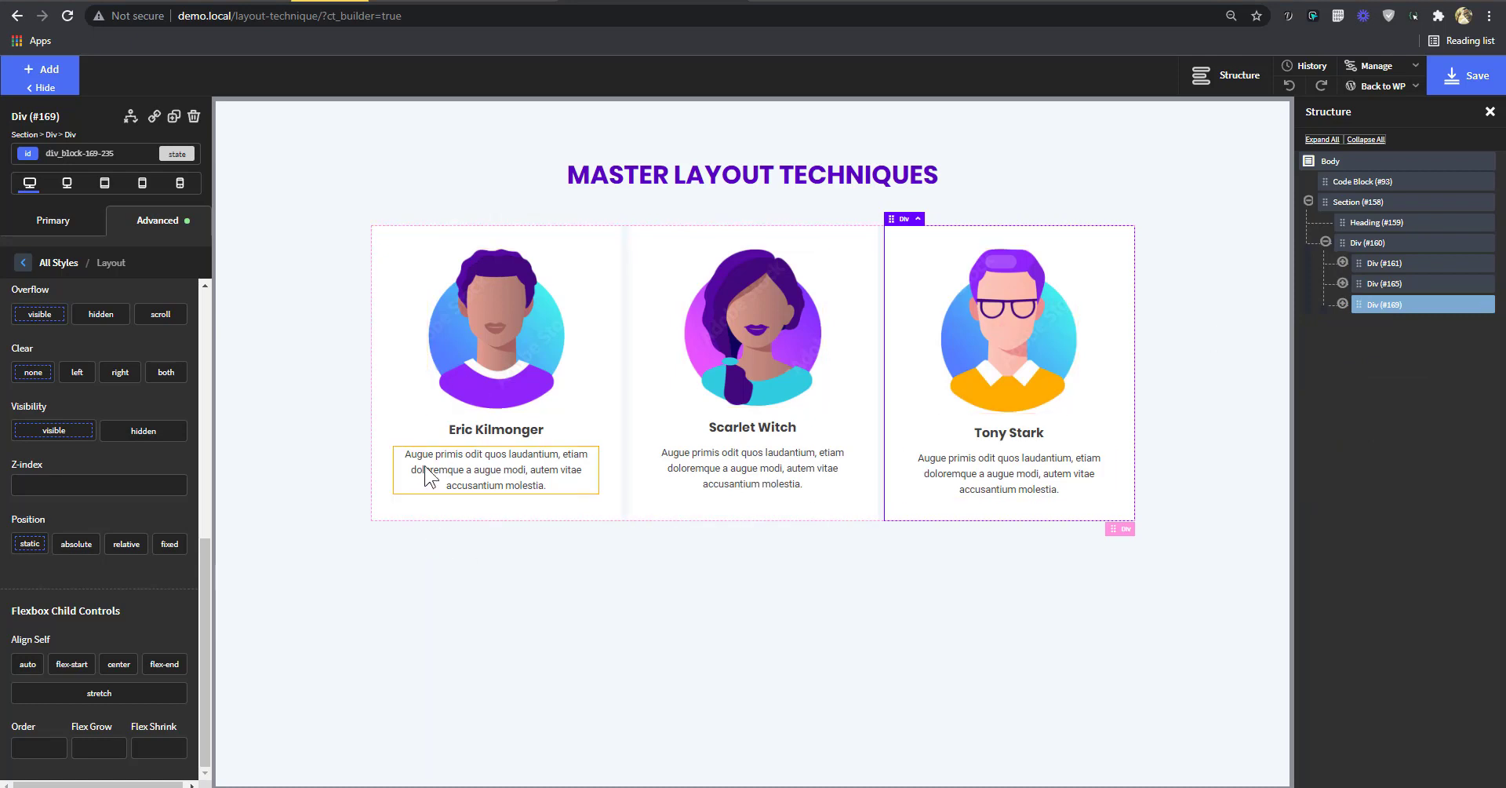
click(1365, 243)
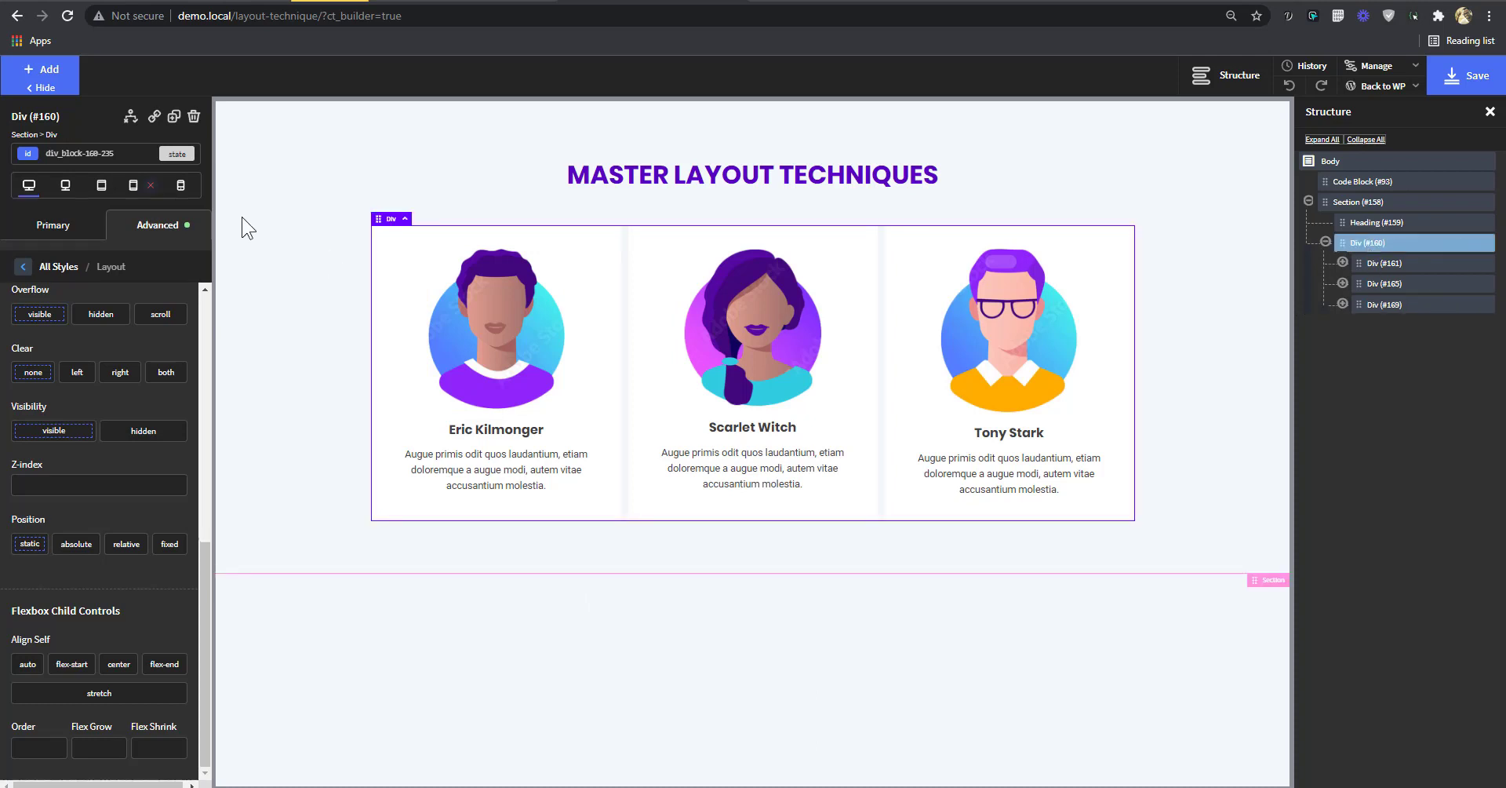
click(175, 117)
scroll(774, 528, down, 1)
click(1326, 241)
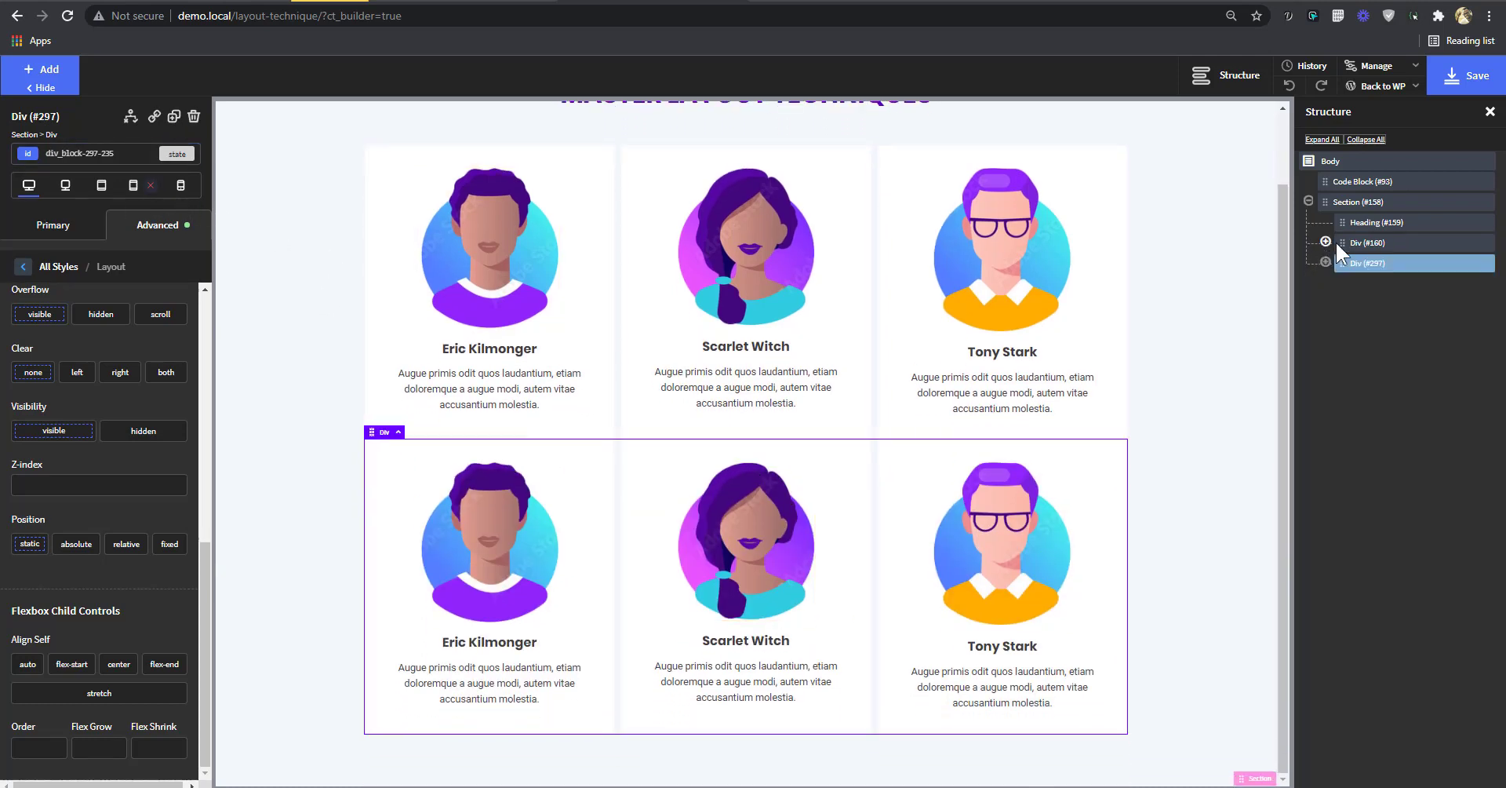
- Delete the duplicated card row, Div (#297), from the section
click(1357, 244)
click(1357, 263)
click(1352, 245)
click(1326, 242)
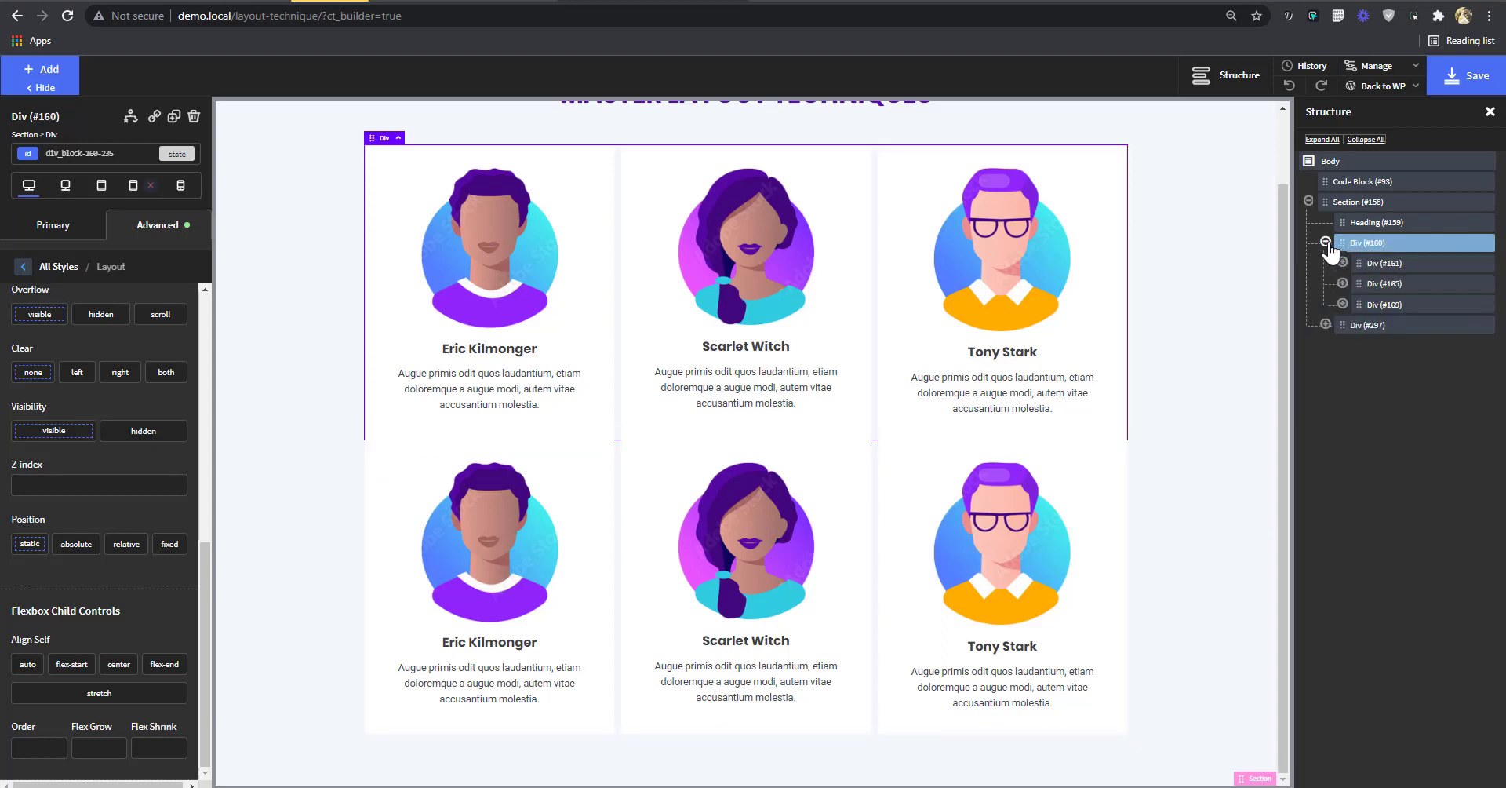
click(1326, 242)
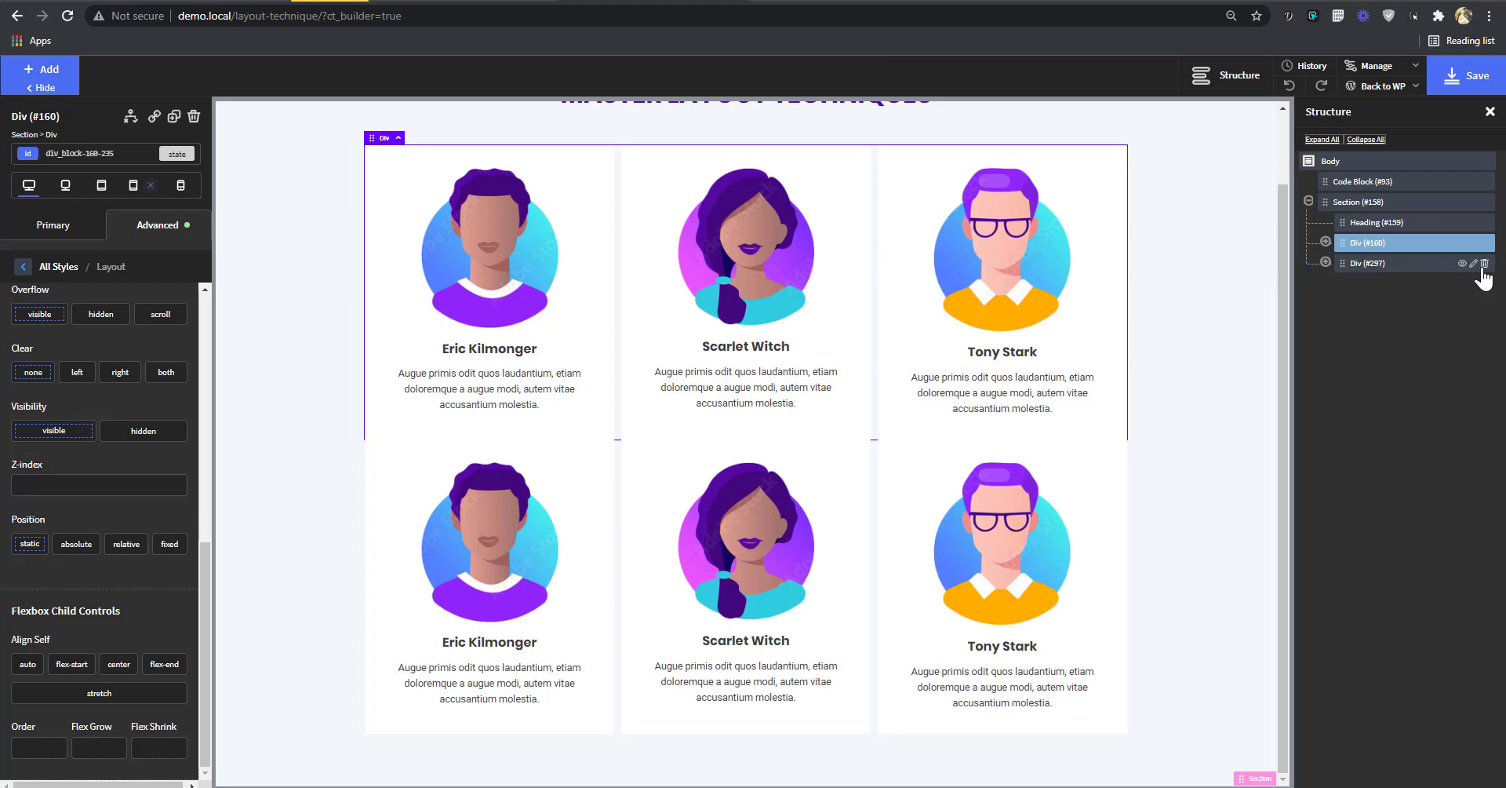
click(1484, 263)
click(1326, 242)
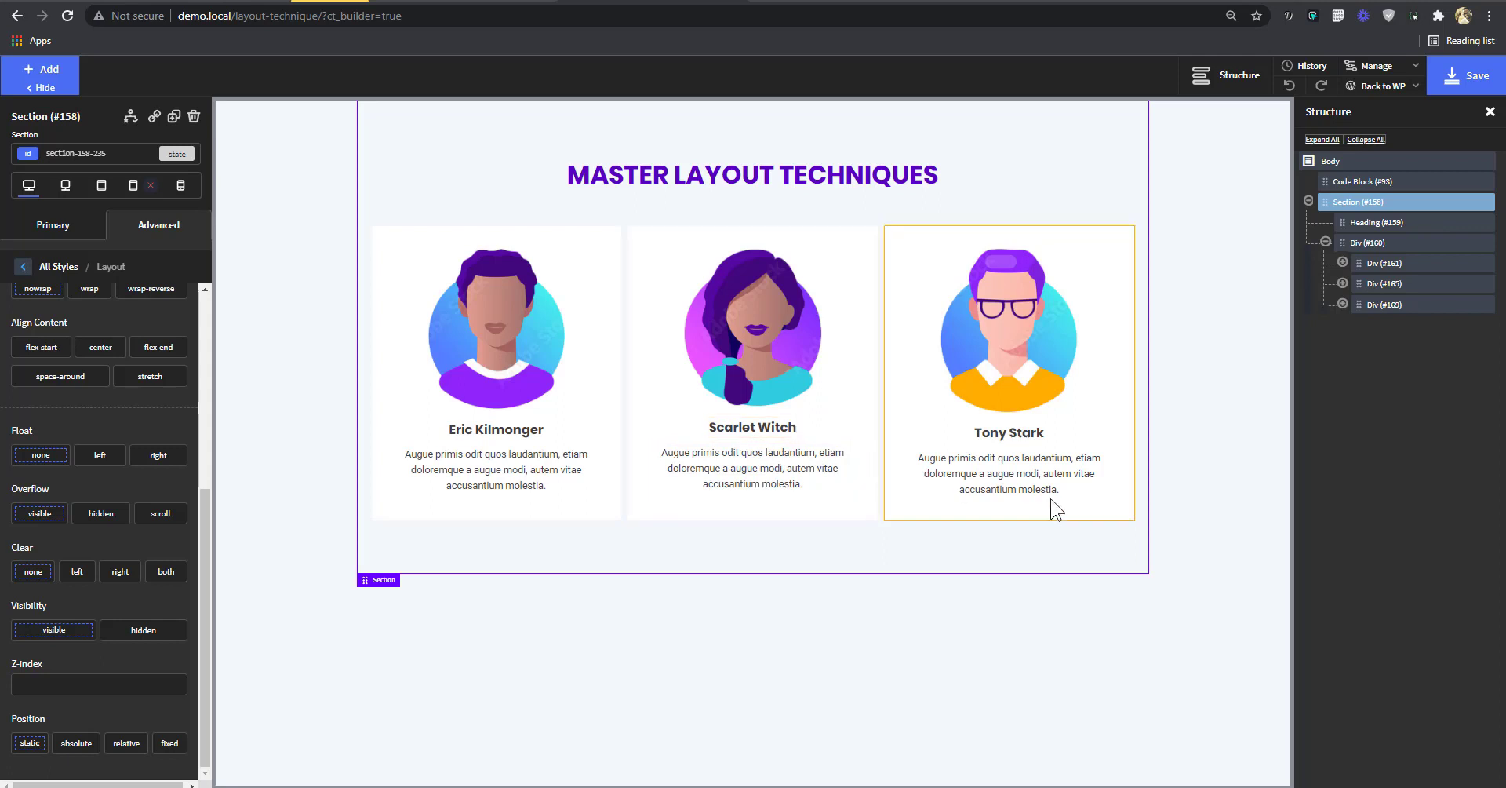
- Add a new section below the card section and place an empty div inside it
click(1377, 243)
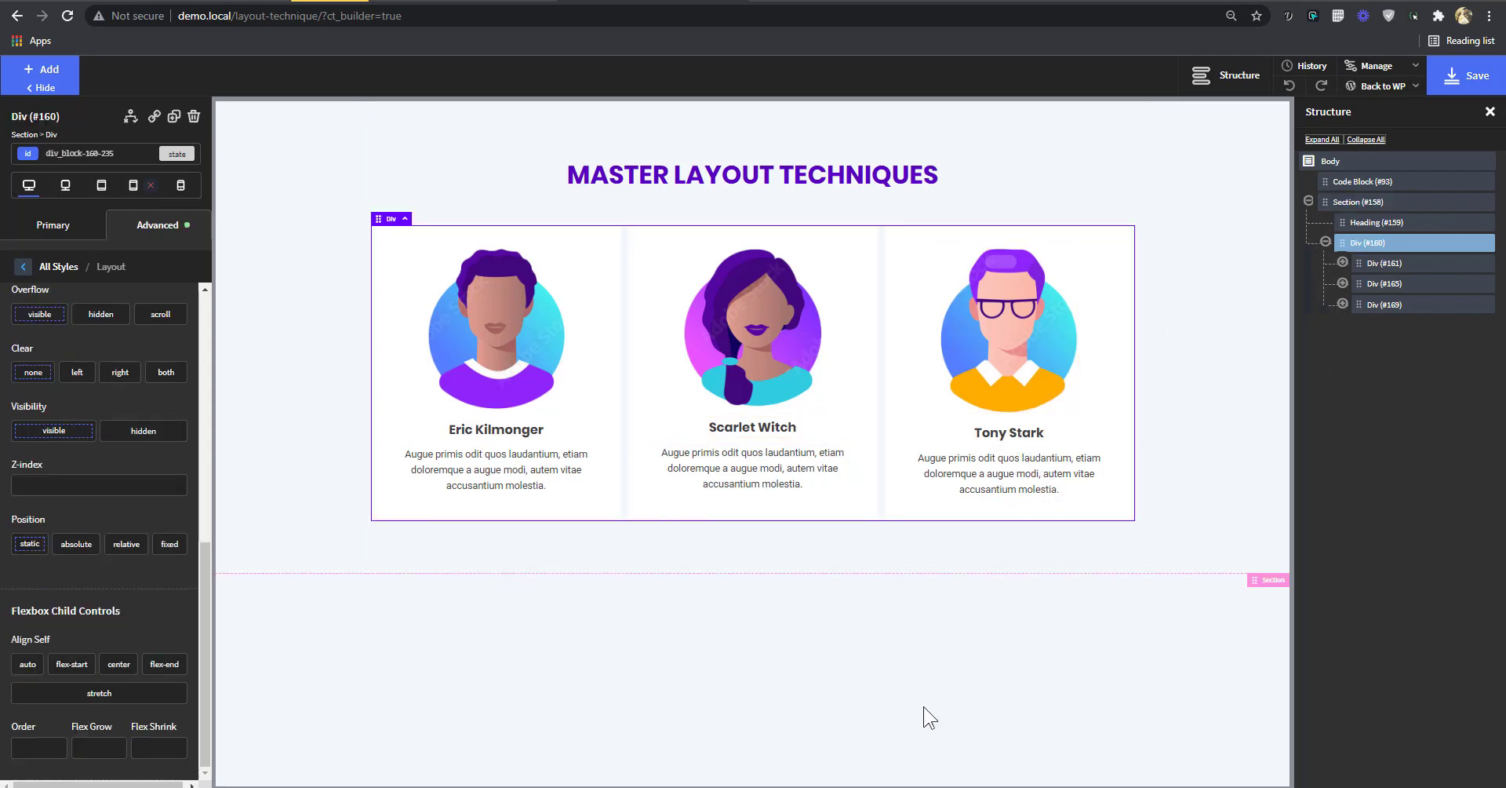
click(1326, 242)
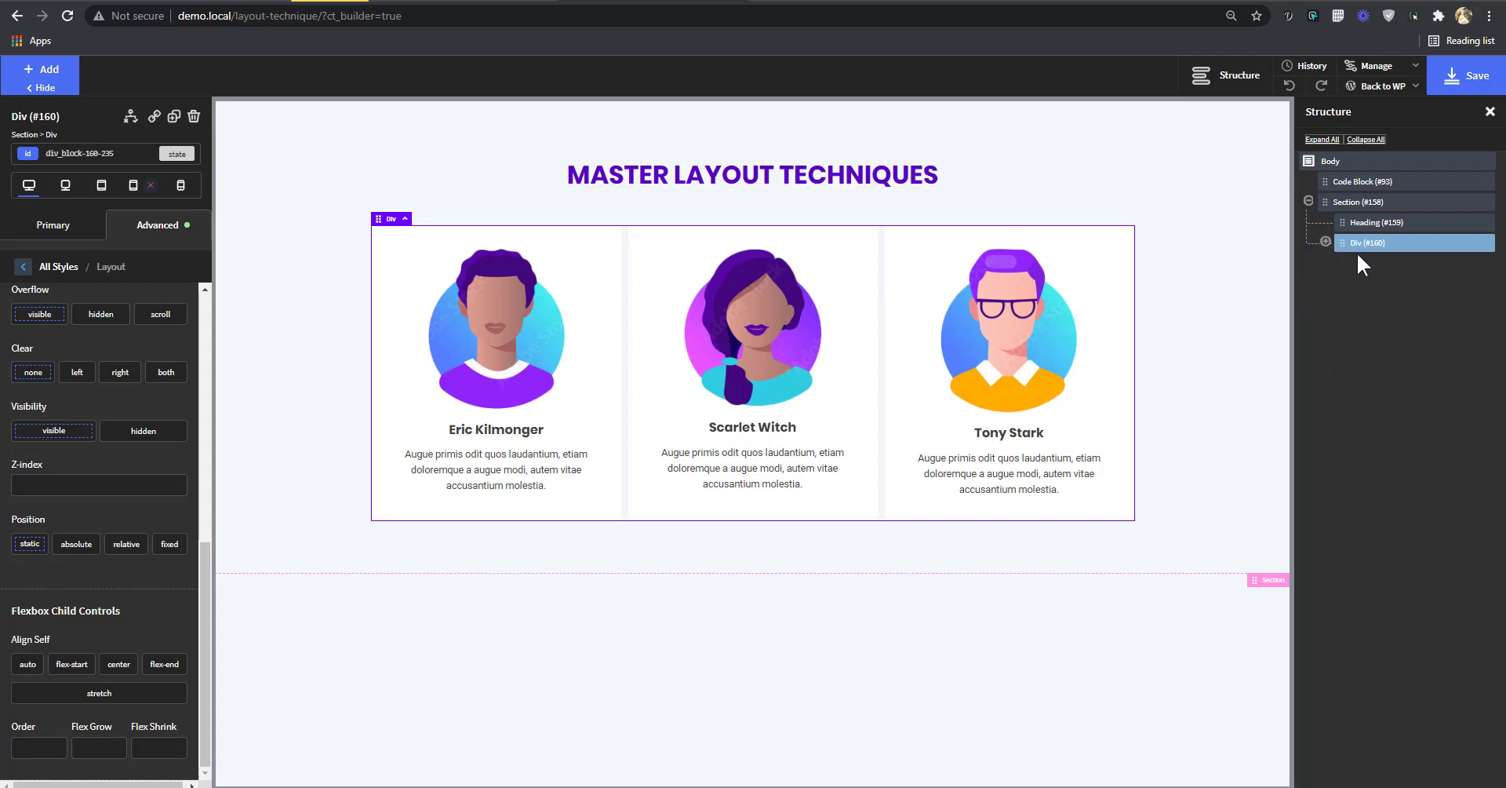
click(1318, 200)
click(1351, 199)
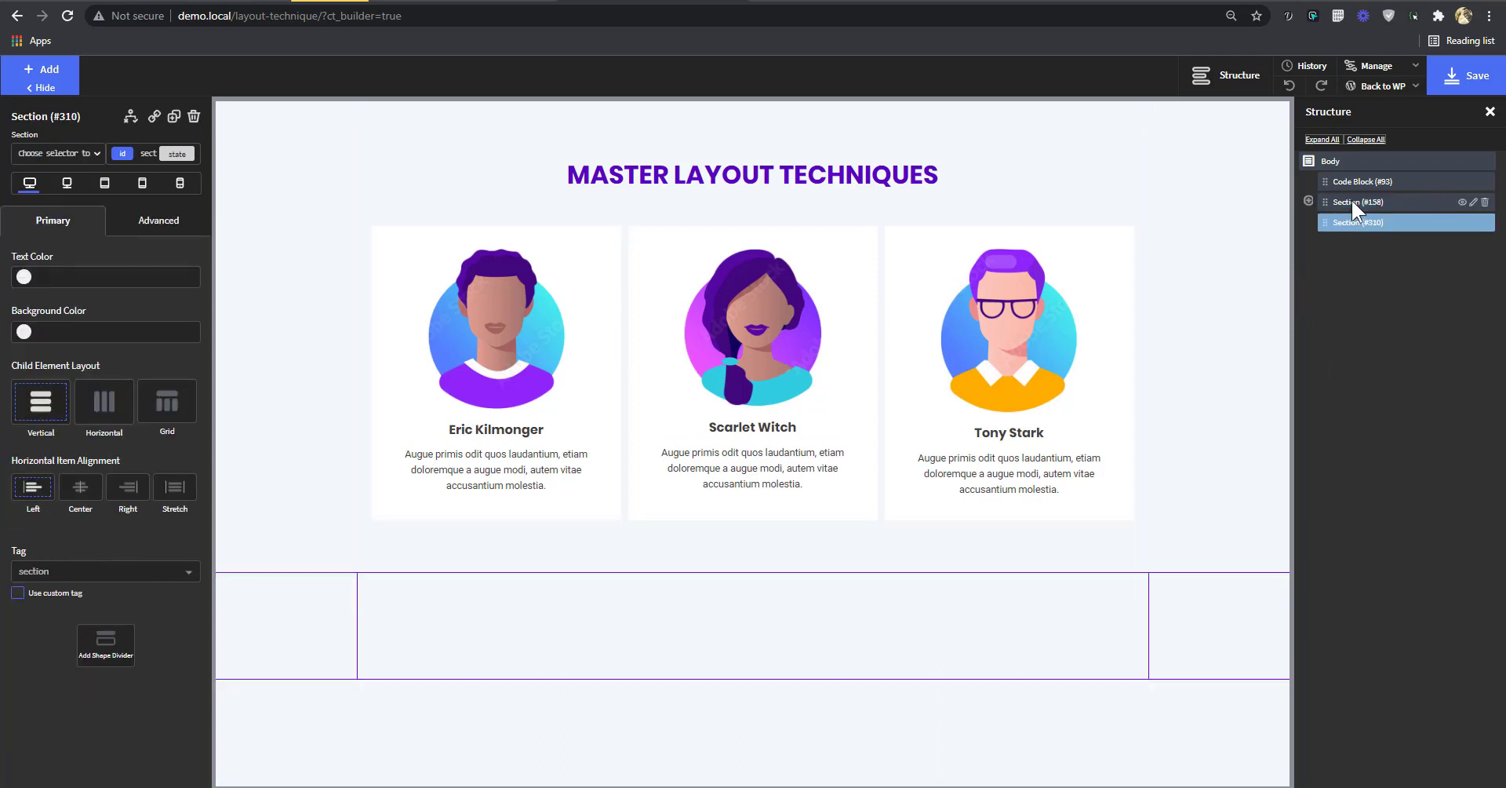
click(759, 584)
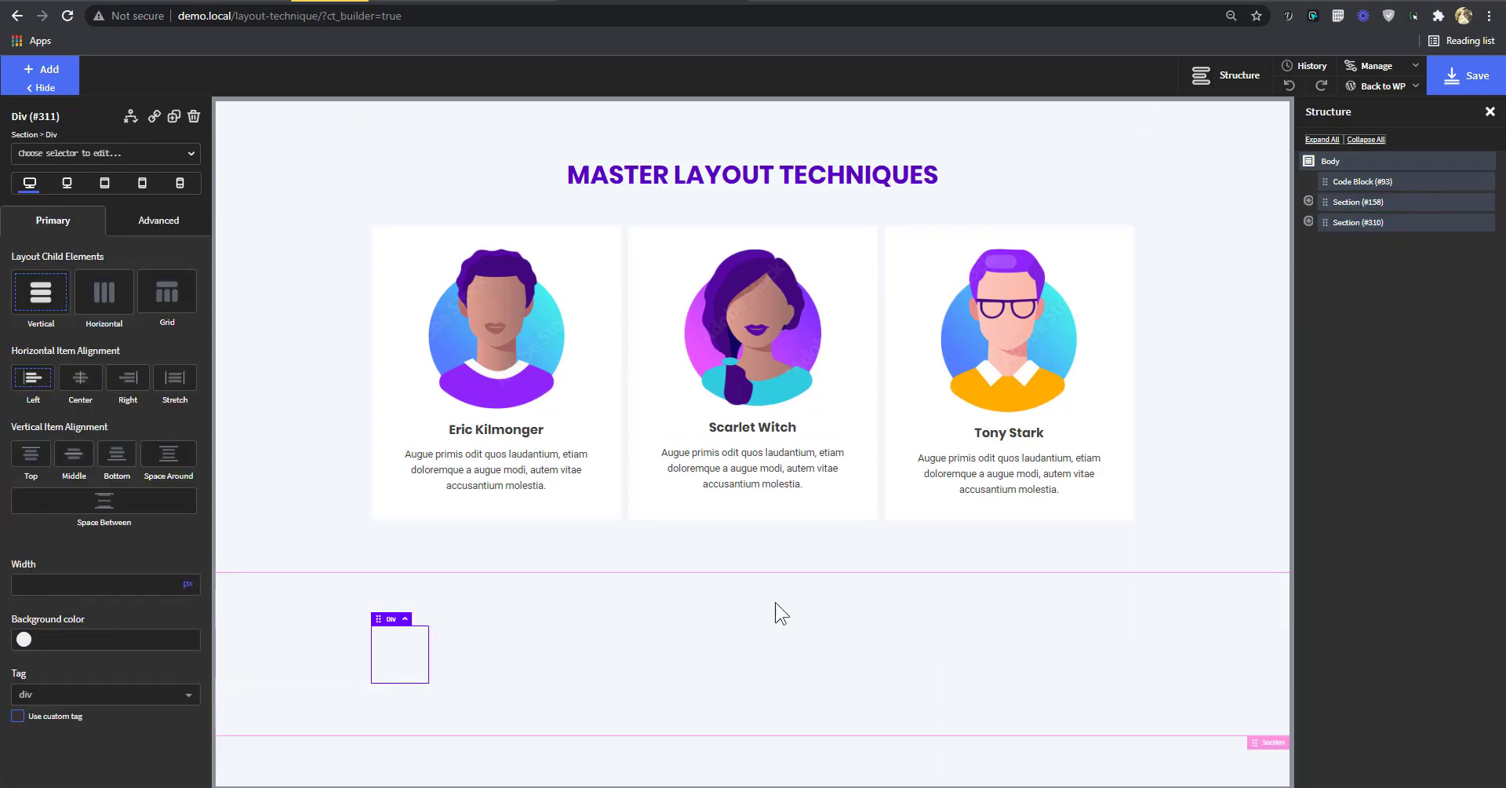
- Assign the class card-4 to the new div and give it a white #ffffff background
click(124, 155)
text(car)
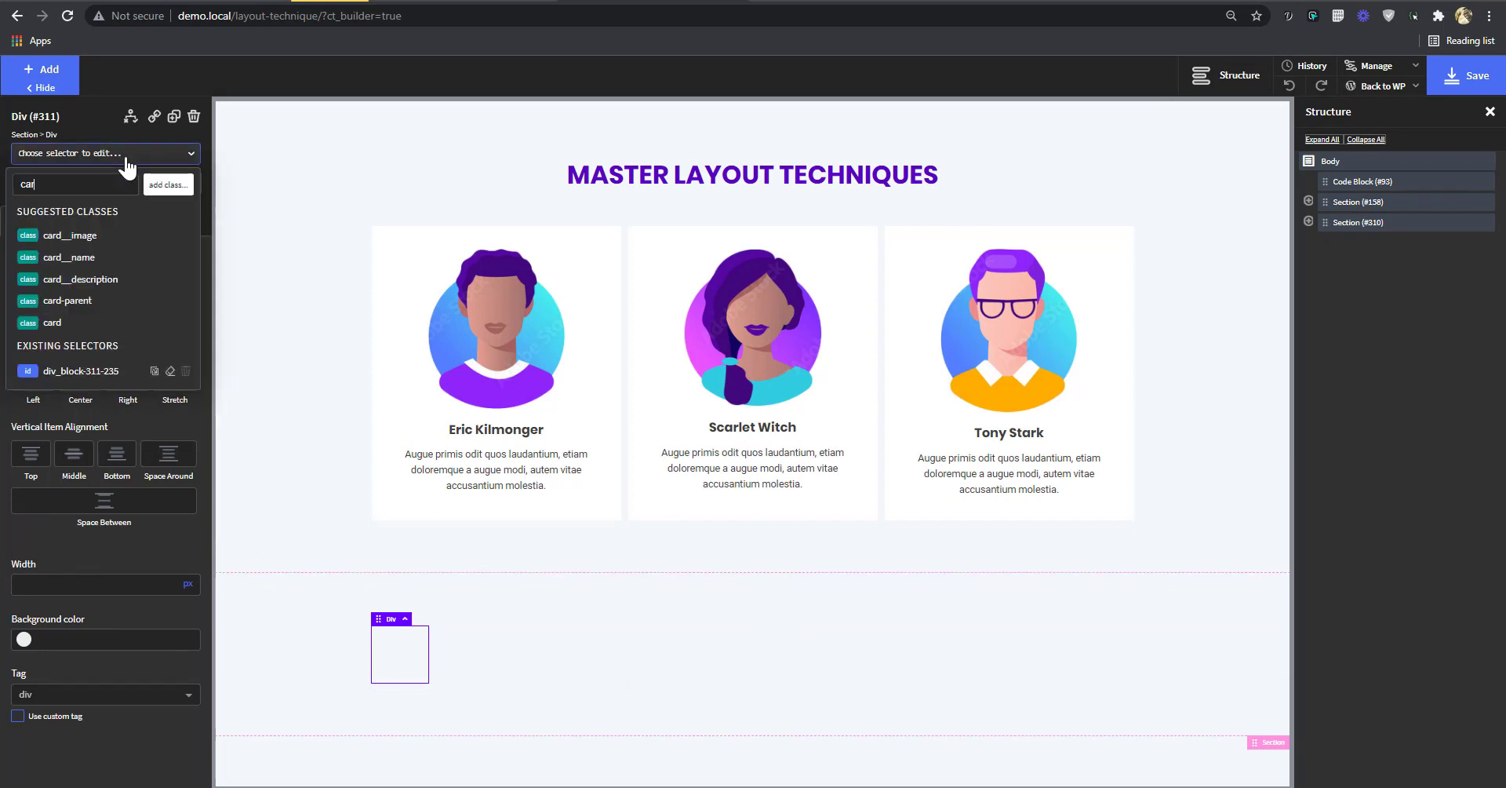
text(d-)
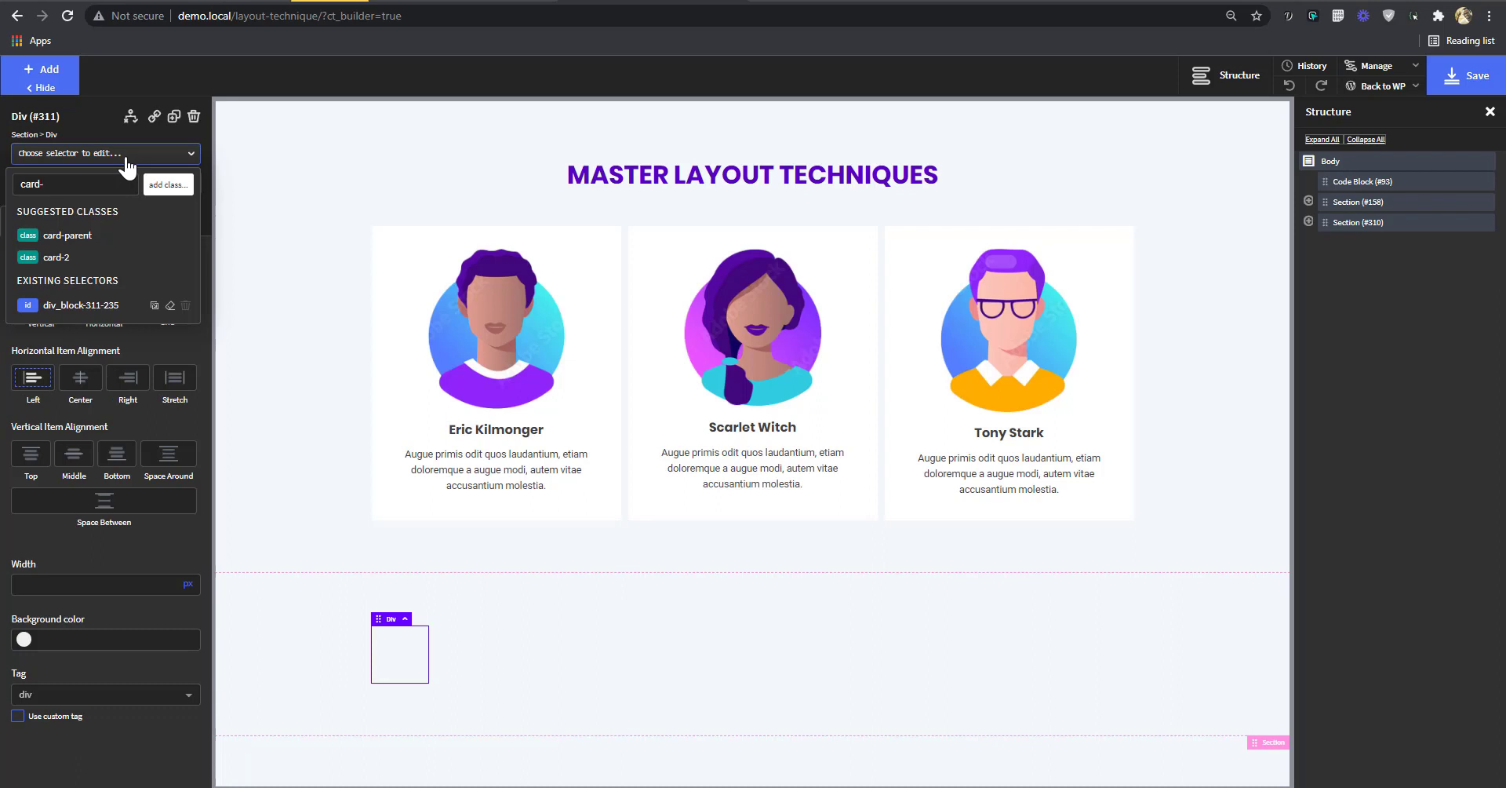
text(4)
key(Return)
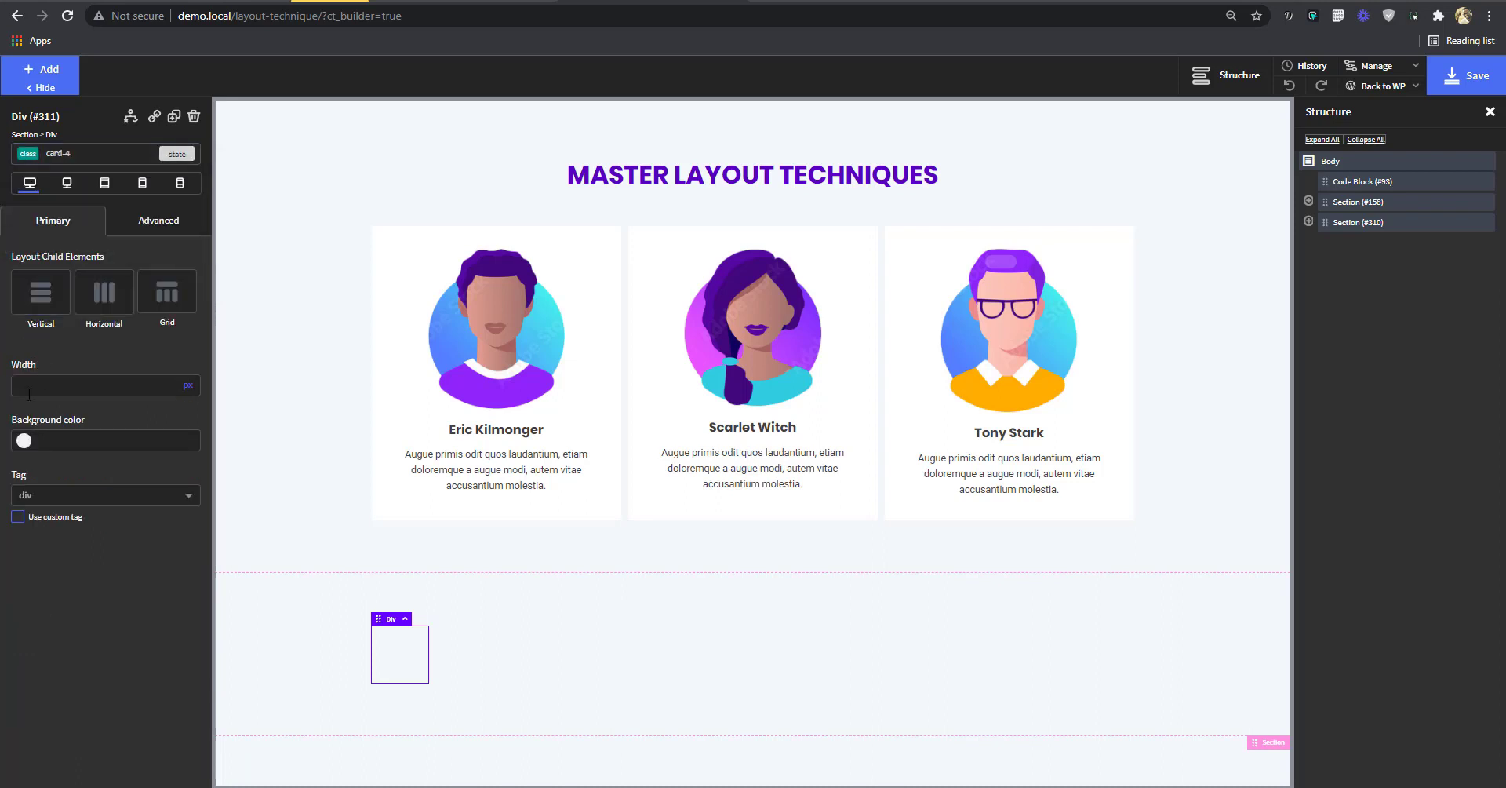
click(21, 444)
drag(93, 516, 3, 428)
click(33, 409)
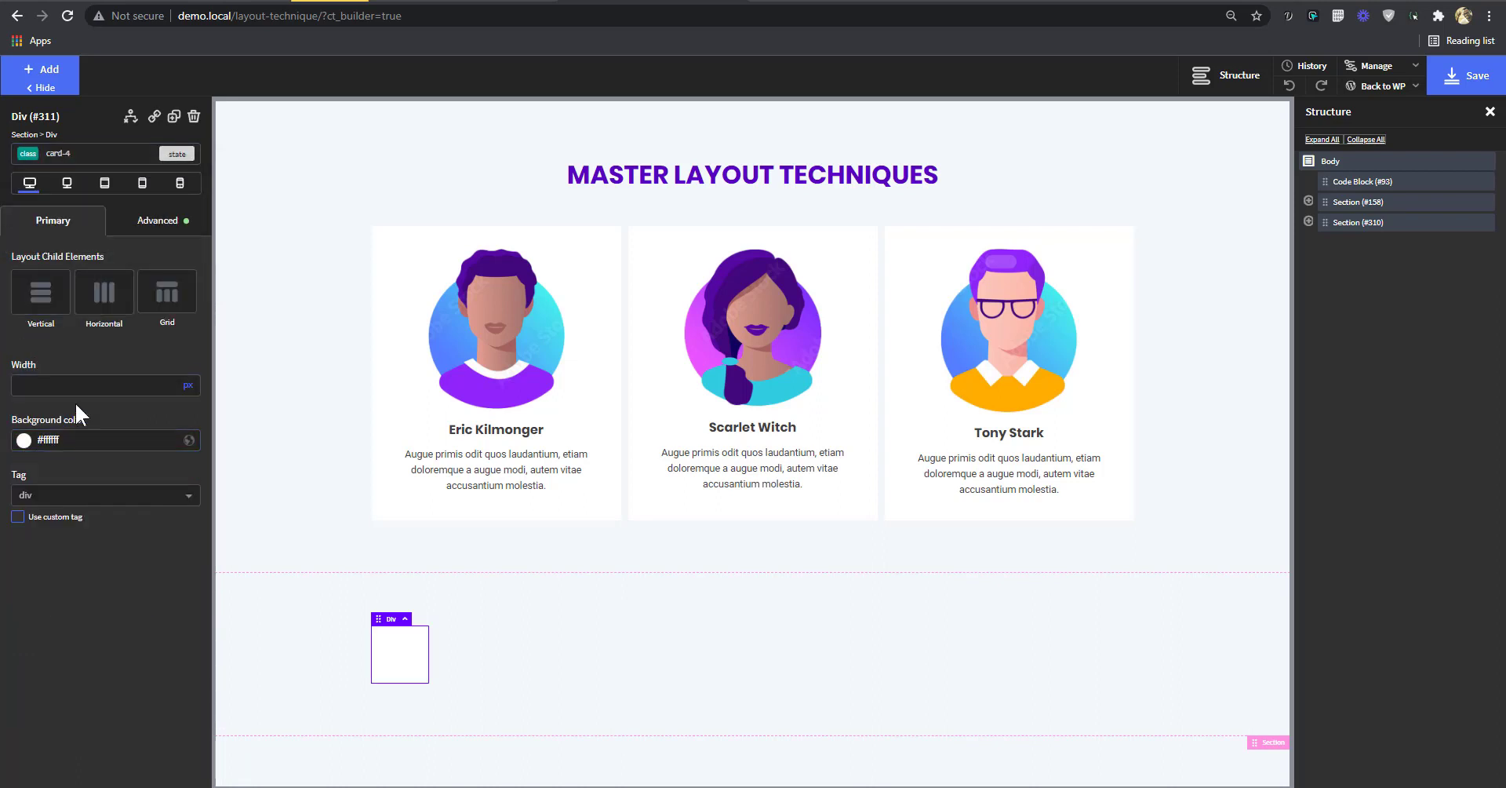
- Copy the first card's image and heading into the card-4 div
click(469, 335)
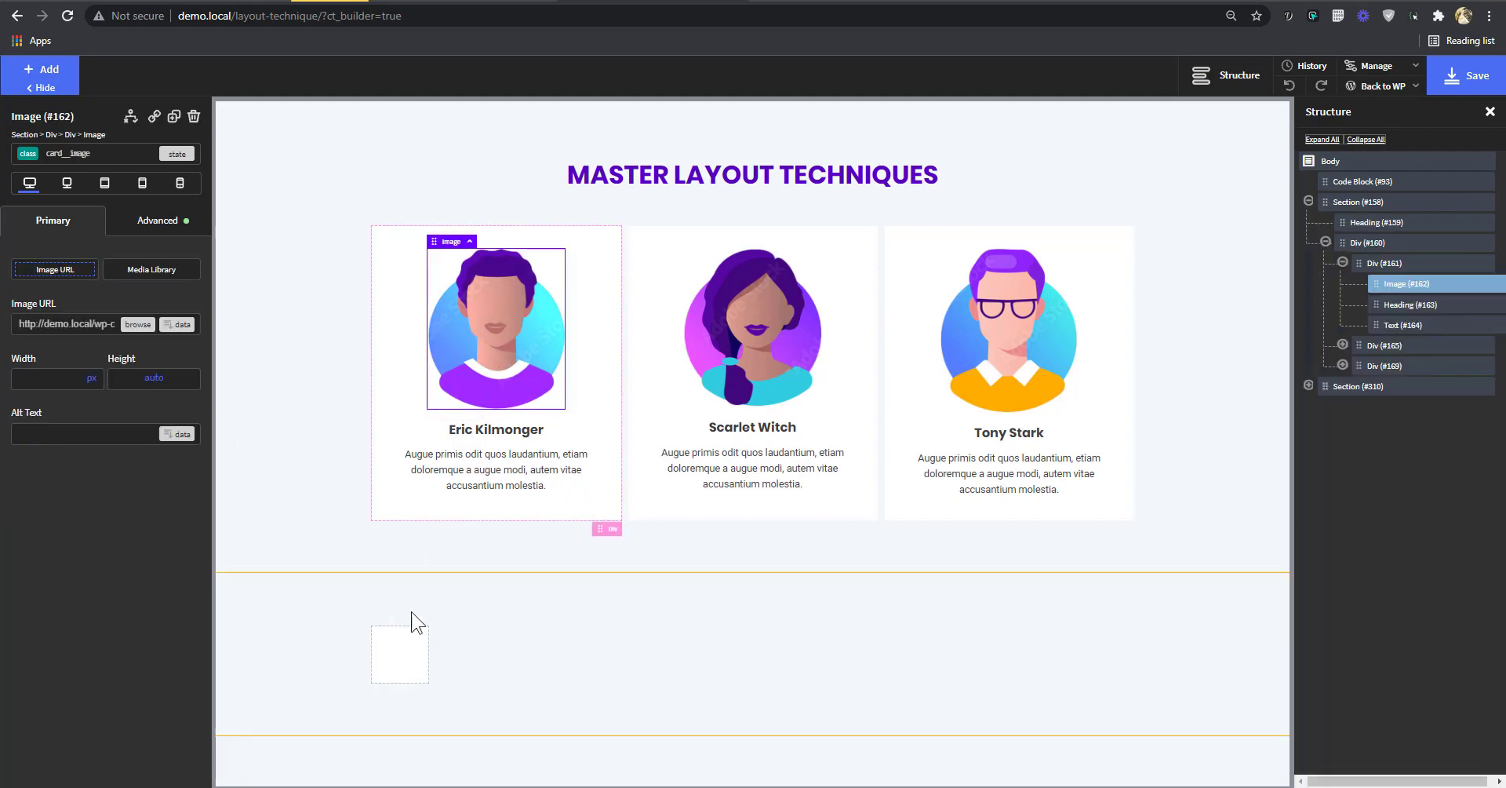
click(397, 649)
key(ctrl+v)
click(491, 429)
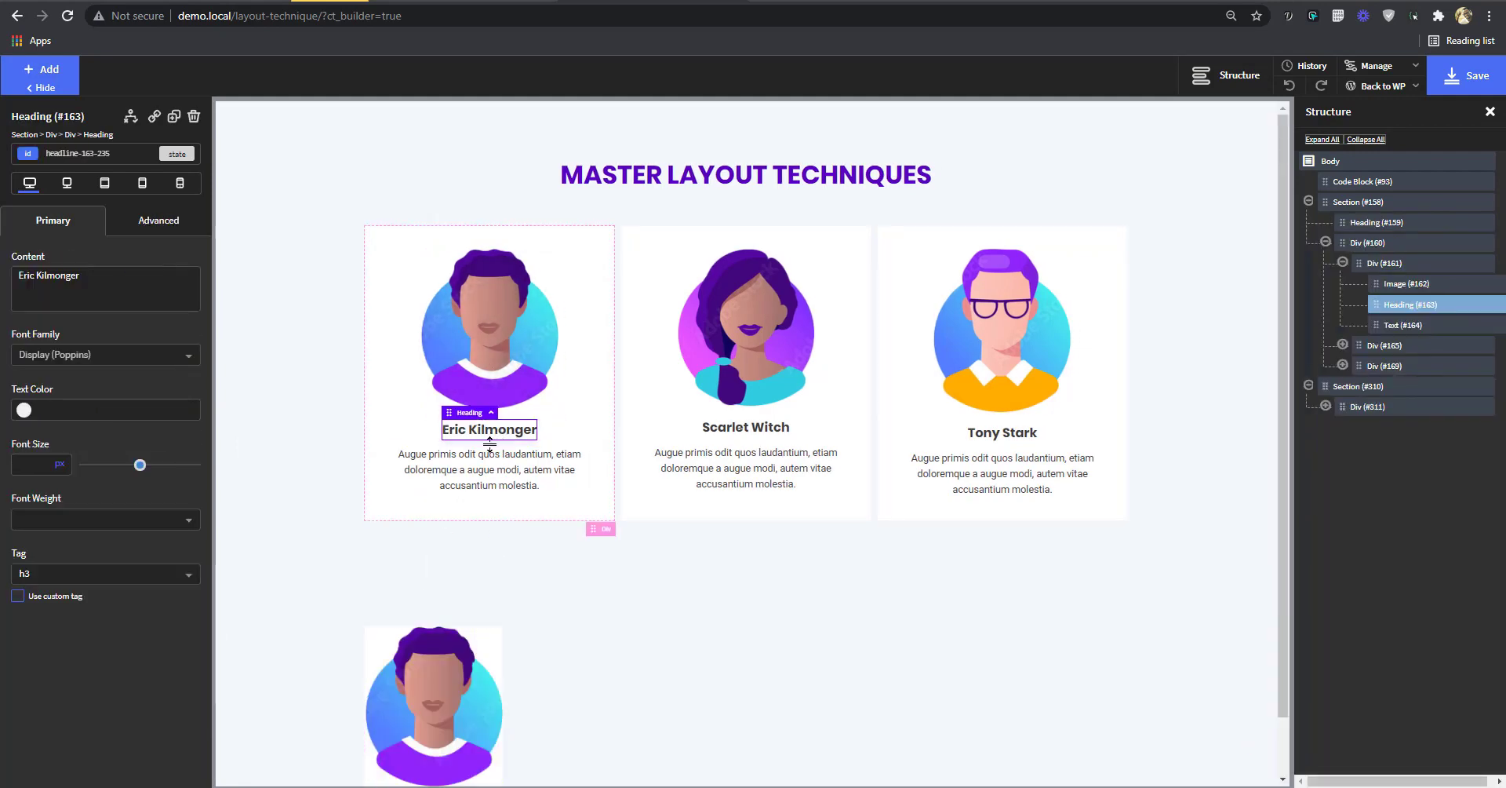
scroll(482, 563, down, 2)
click(444, 642)
key(ctrl+v)
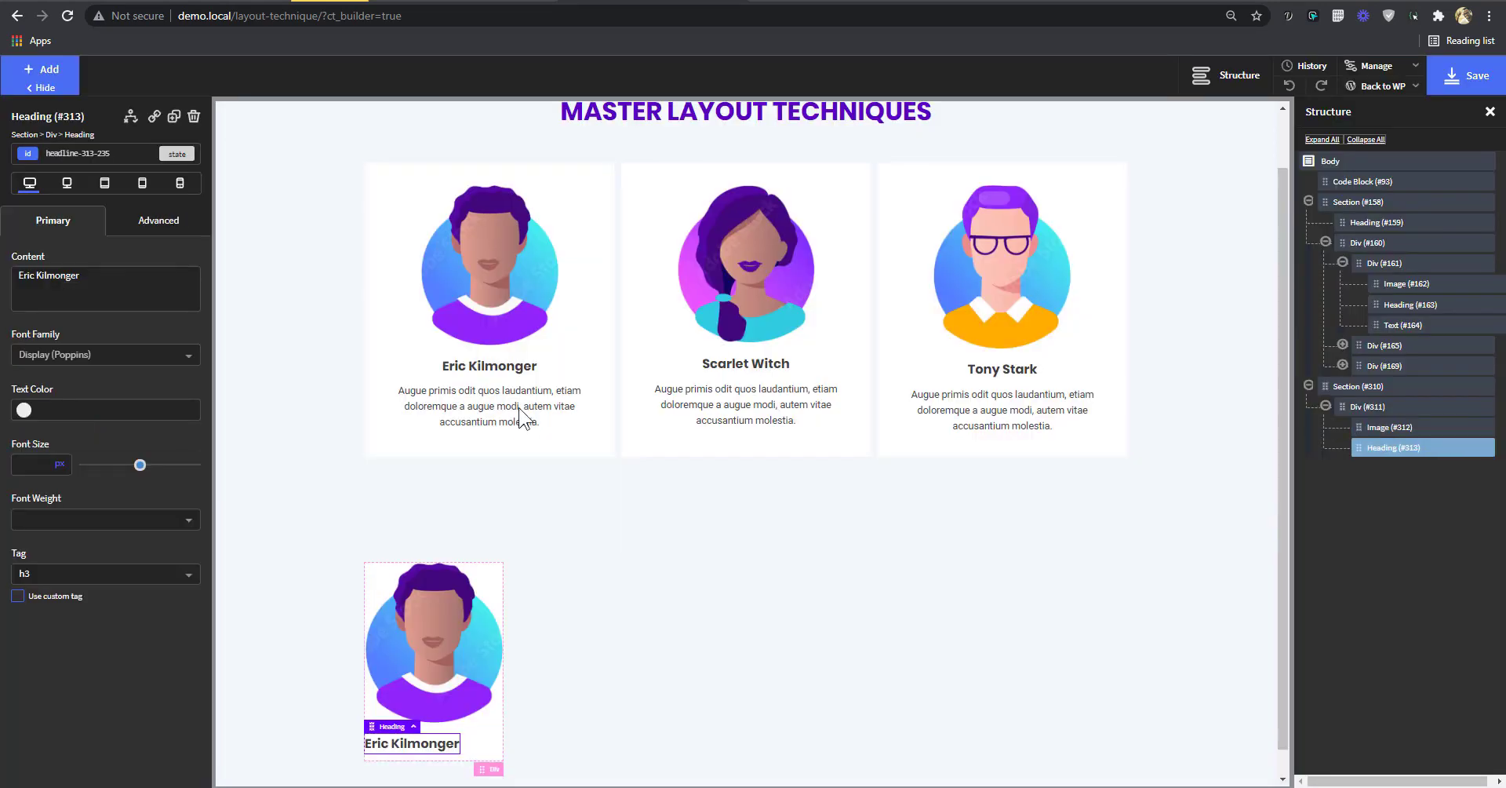
- Copy the first card's description text below the heading in the card-4 div
click(519, 407)
key(ctrl+c)
scroll(532, 563, down, 1)
click(452, 715)
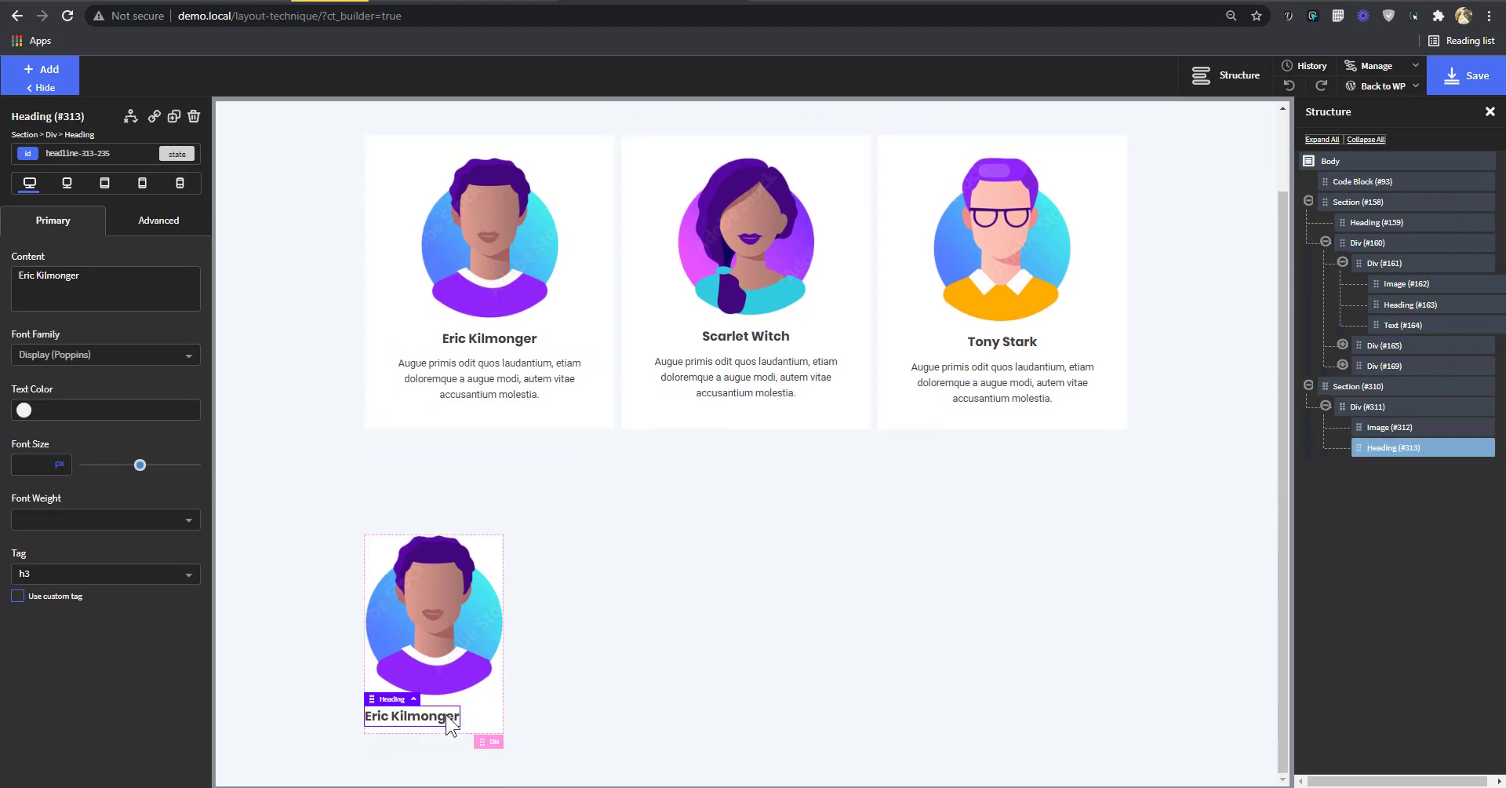
key(ctrl+v)
- Set the card-4 div's padding to 2 em on all sides
click(491, 565)
click(635, 619)
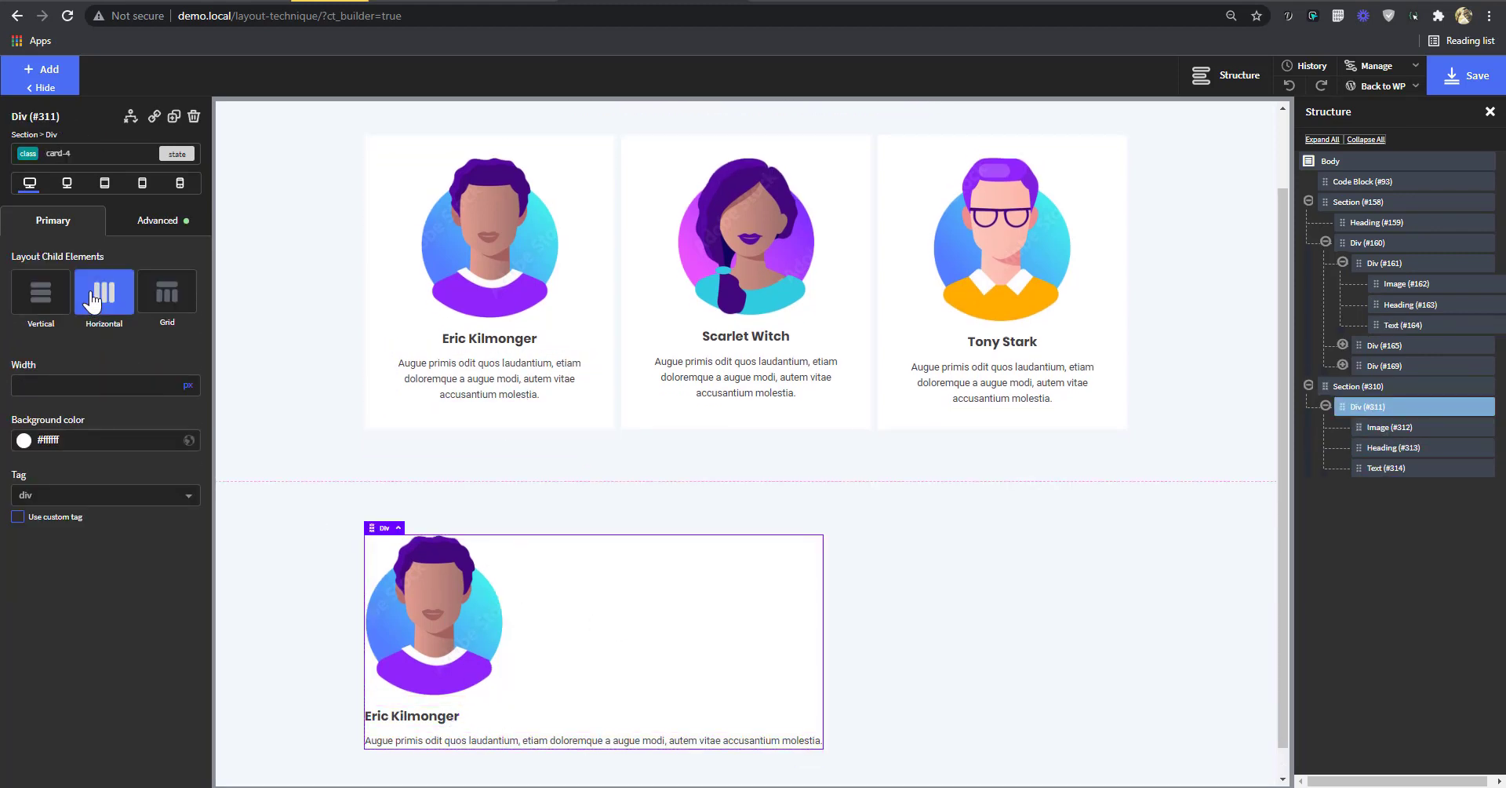
click(163, 229)
click(163, 229)
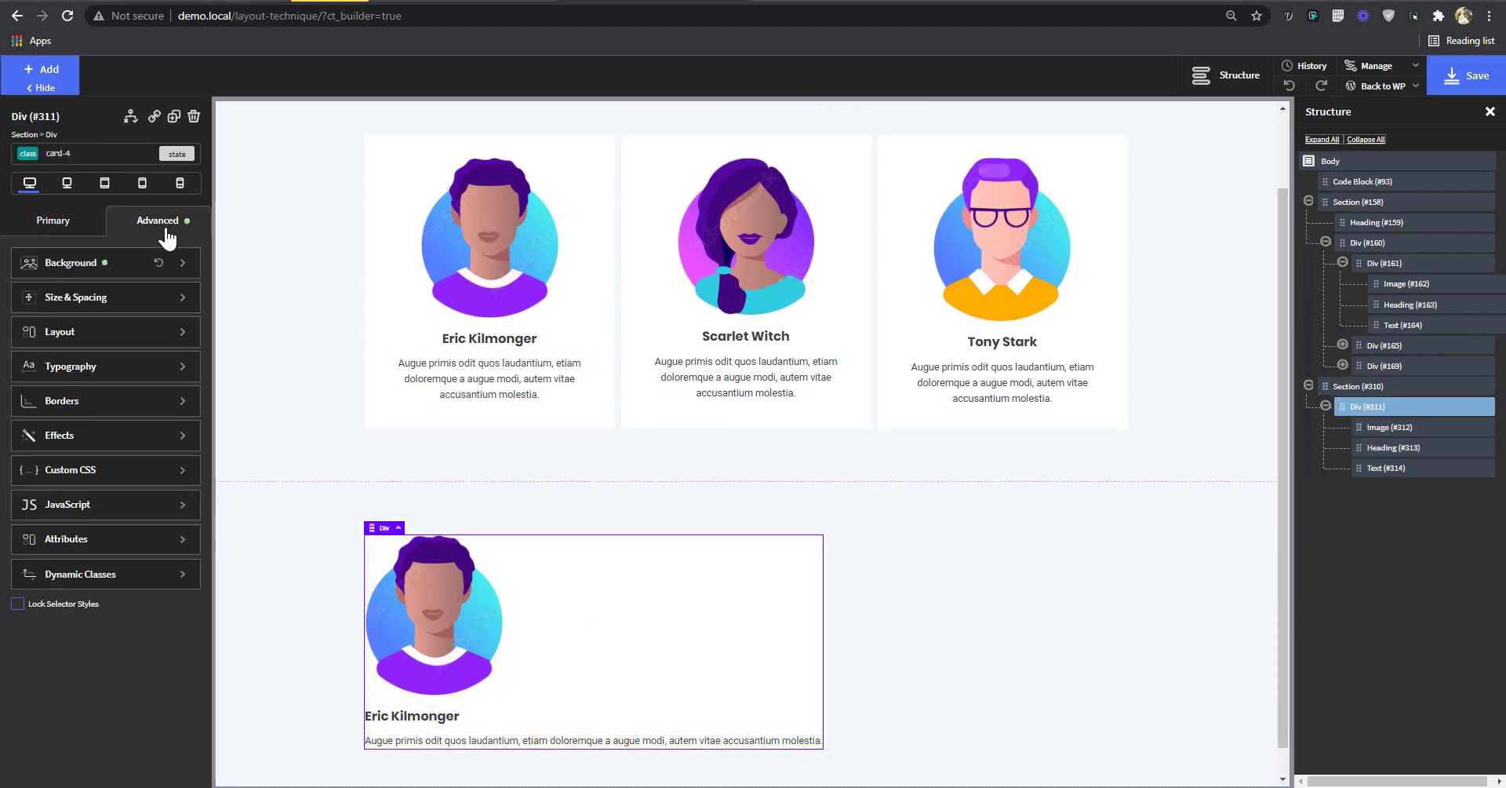
click(116, 298)
click(69, 321)
mouse_move(69, 321)
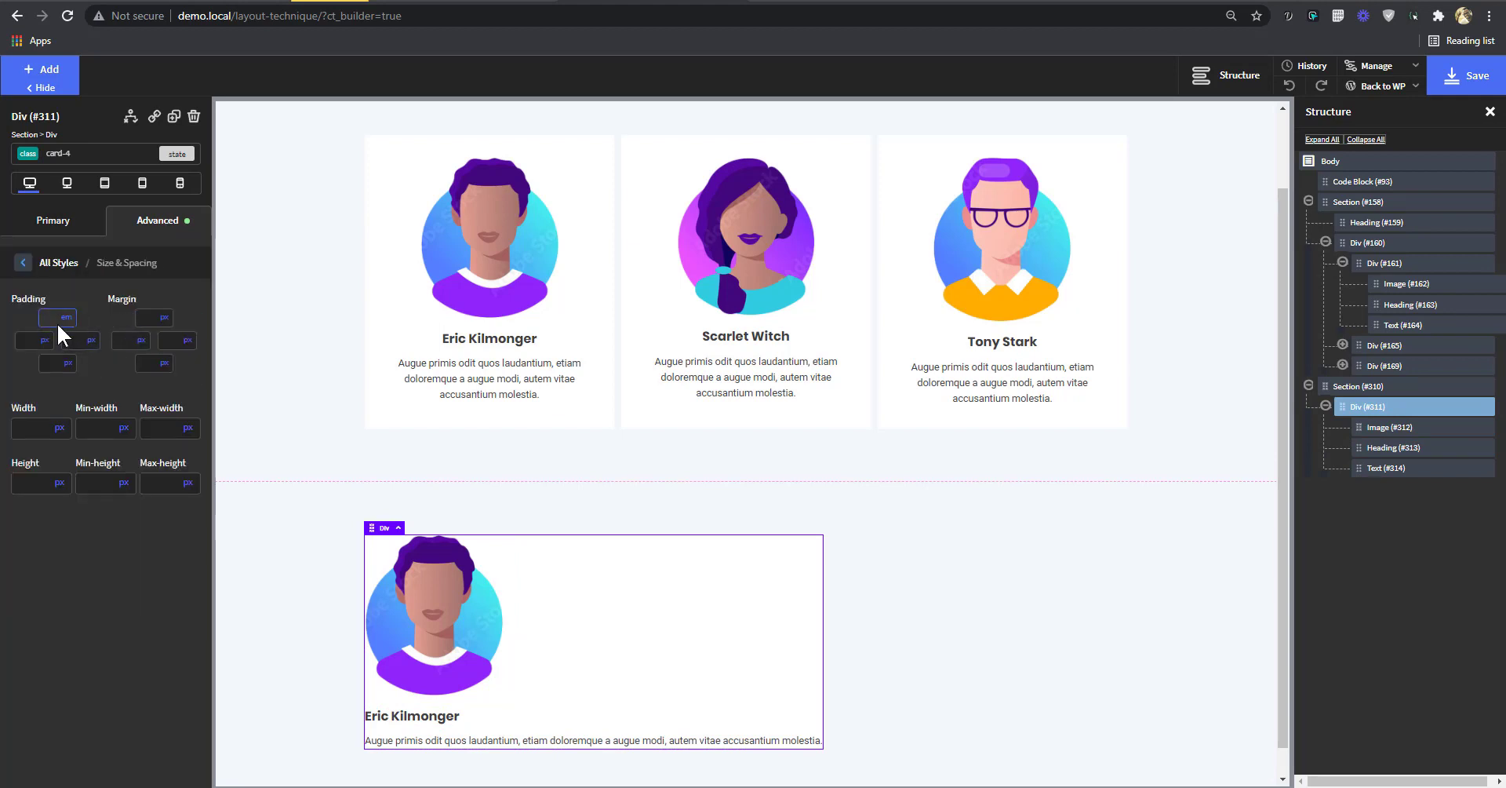
text(1)
click(58, 380)
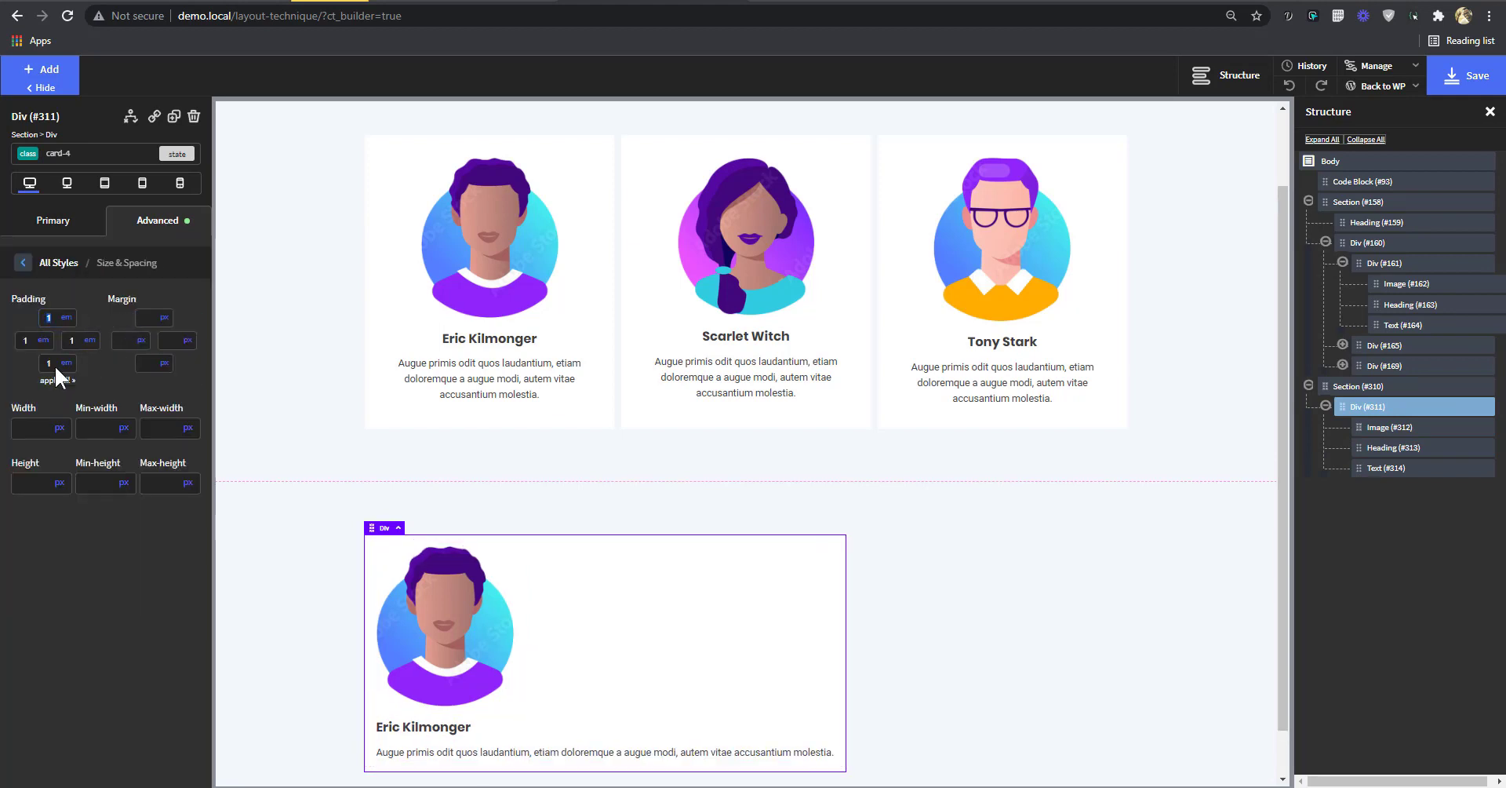
text(2)
click(57, 380)
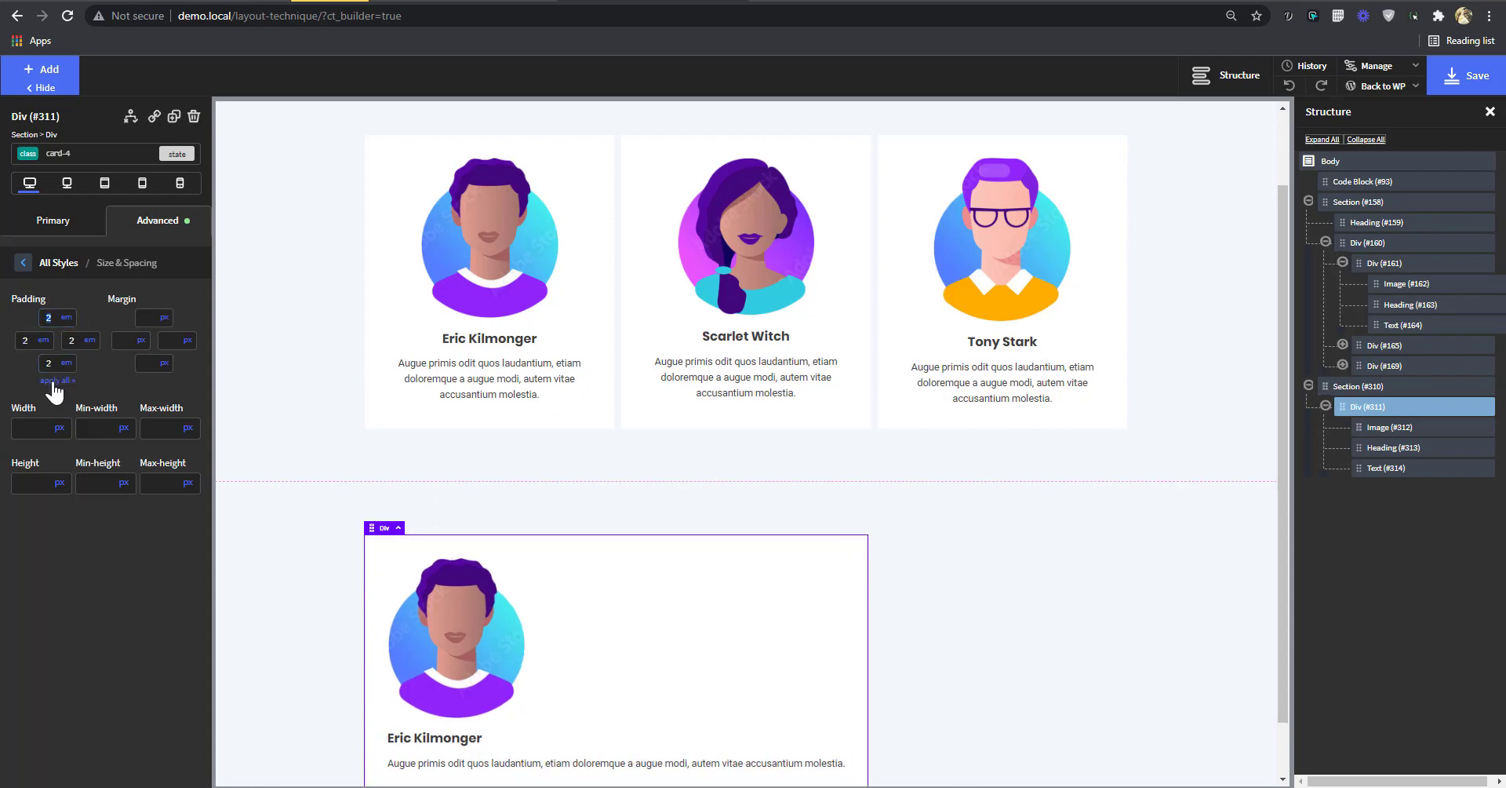
- Stack the card-4 div's children vertically and center them horizontally
click(63, 234)
click(50, 310)
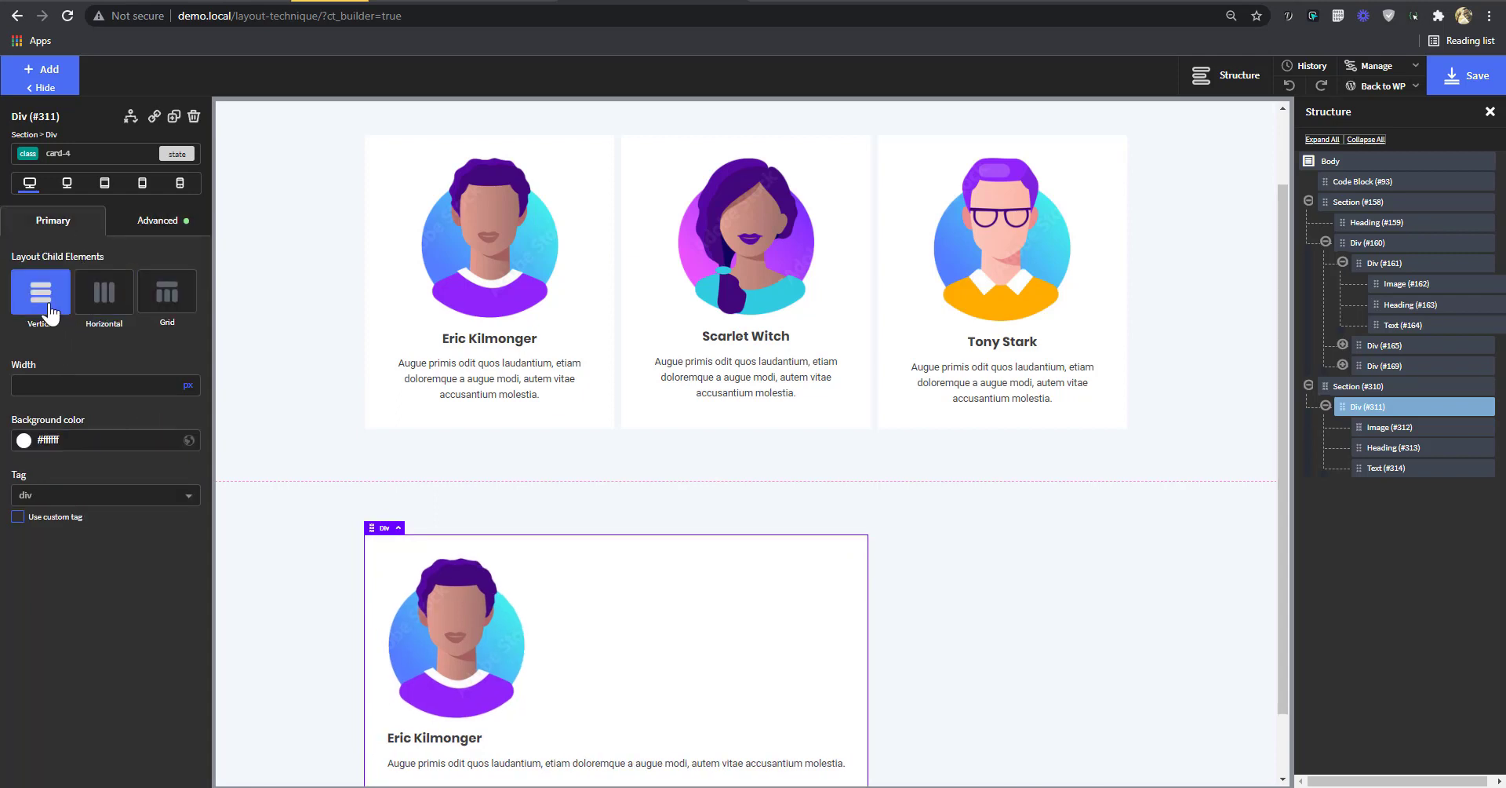
click(81, 380)
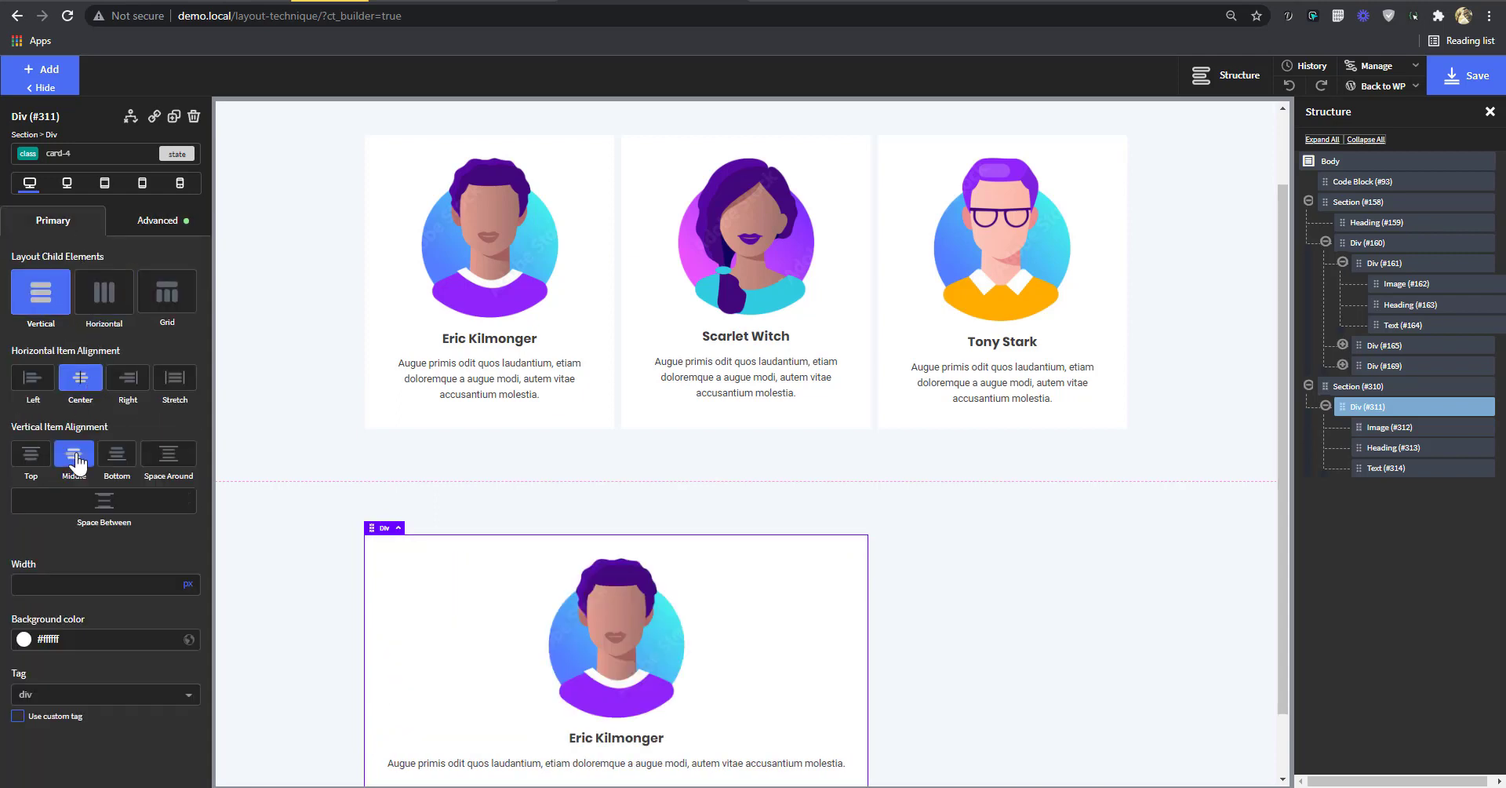
scroll(895, 561, down, 1)
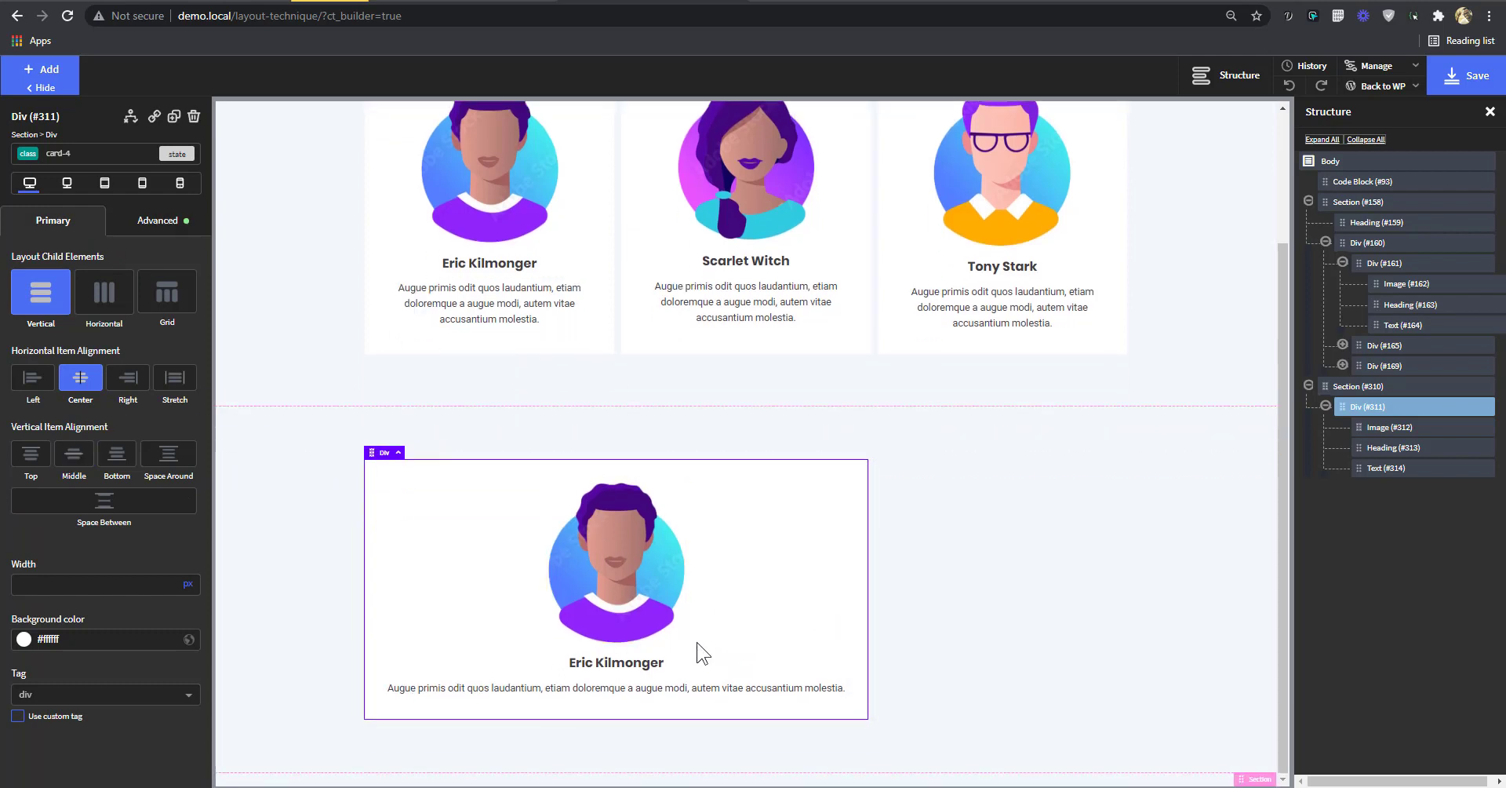
scroll(730, 647, up, 1)
scroll(753, 656, down, 1)
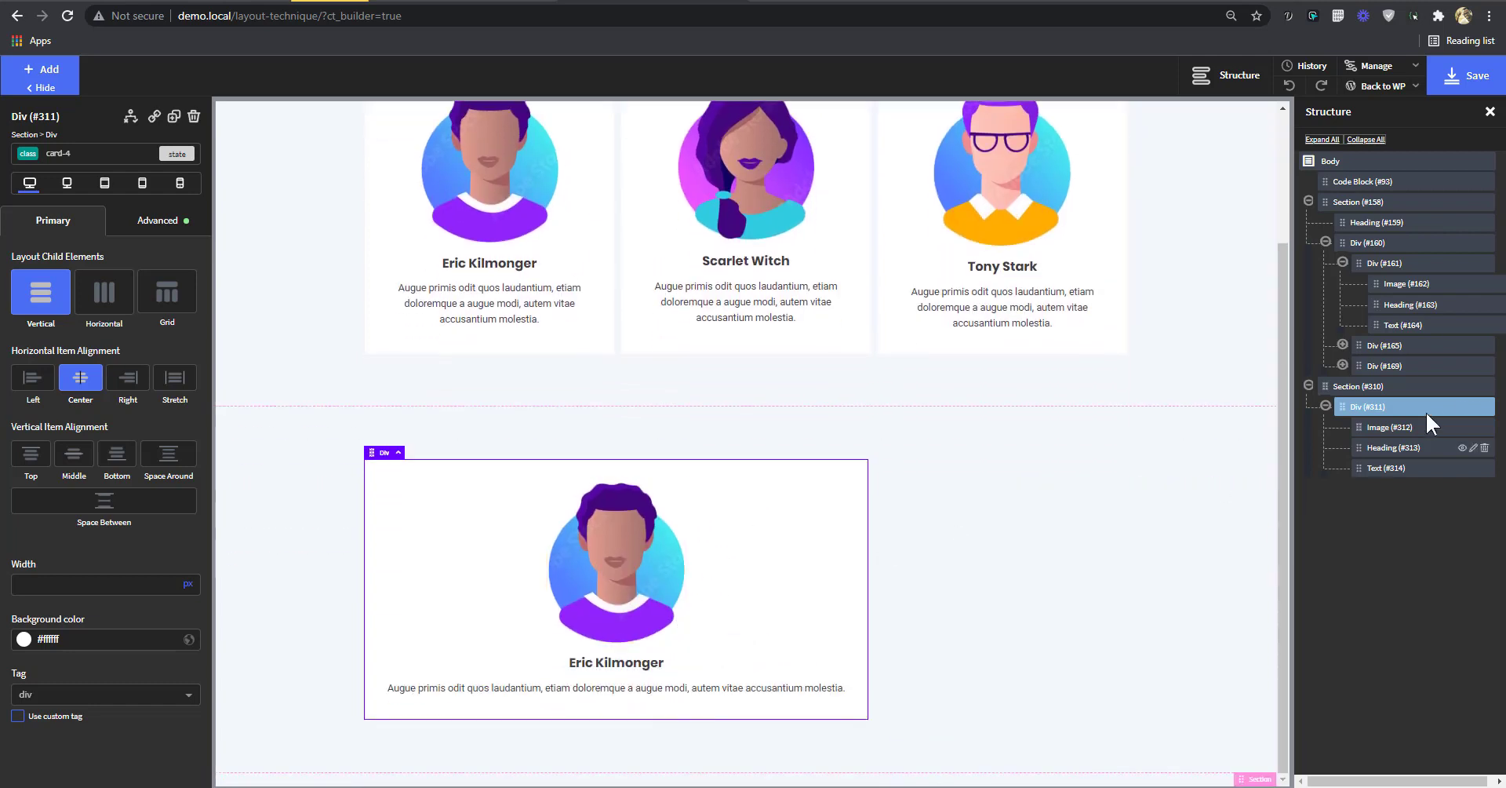
- Wrap the card-4 div in a new parent div and give the wrapper the class card-parent-2
click(1326, 406)
key(ctrl+alt+w)
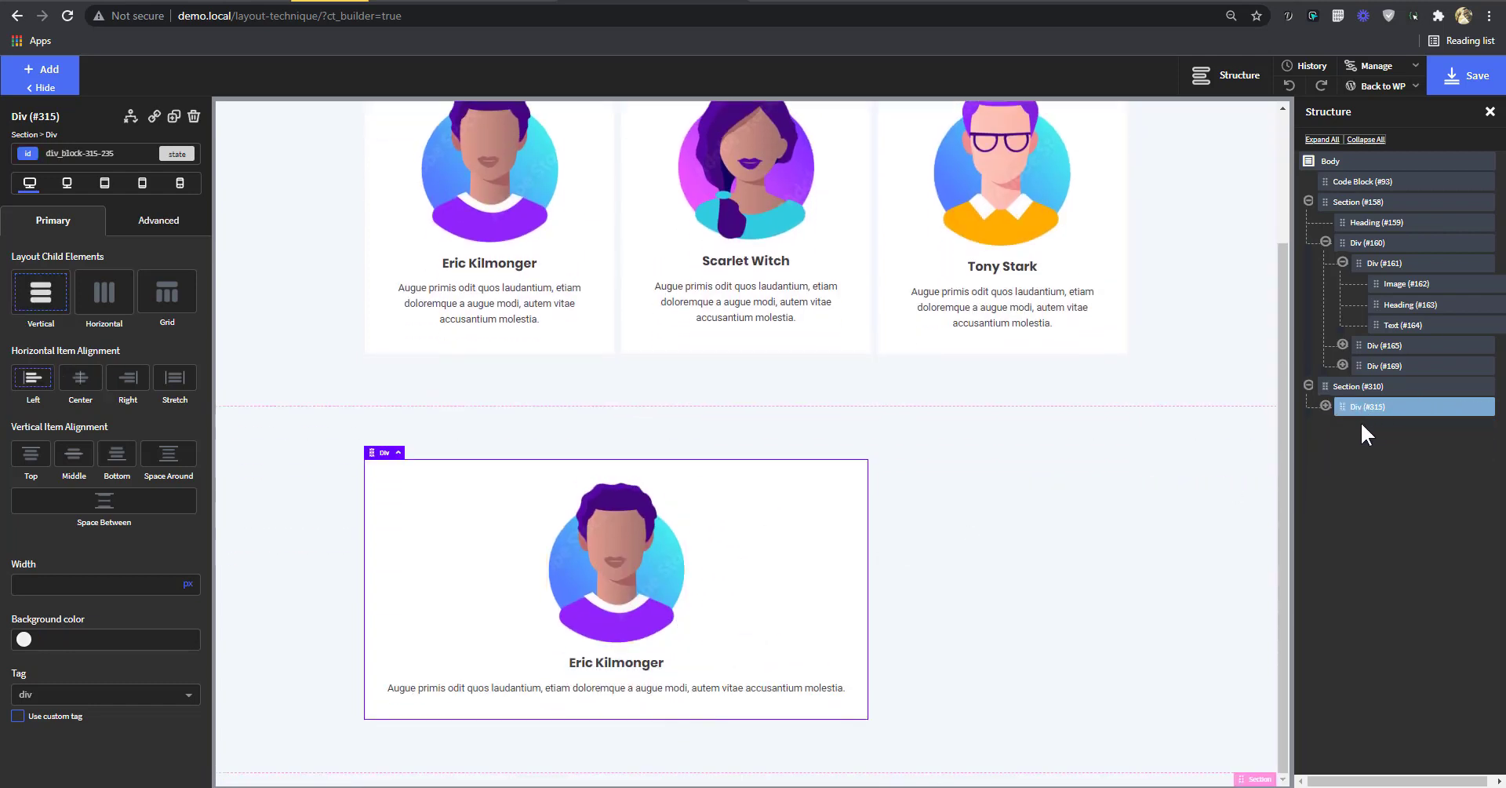
click(1326, 406)
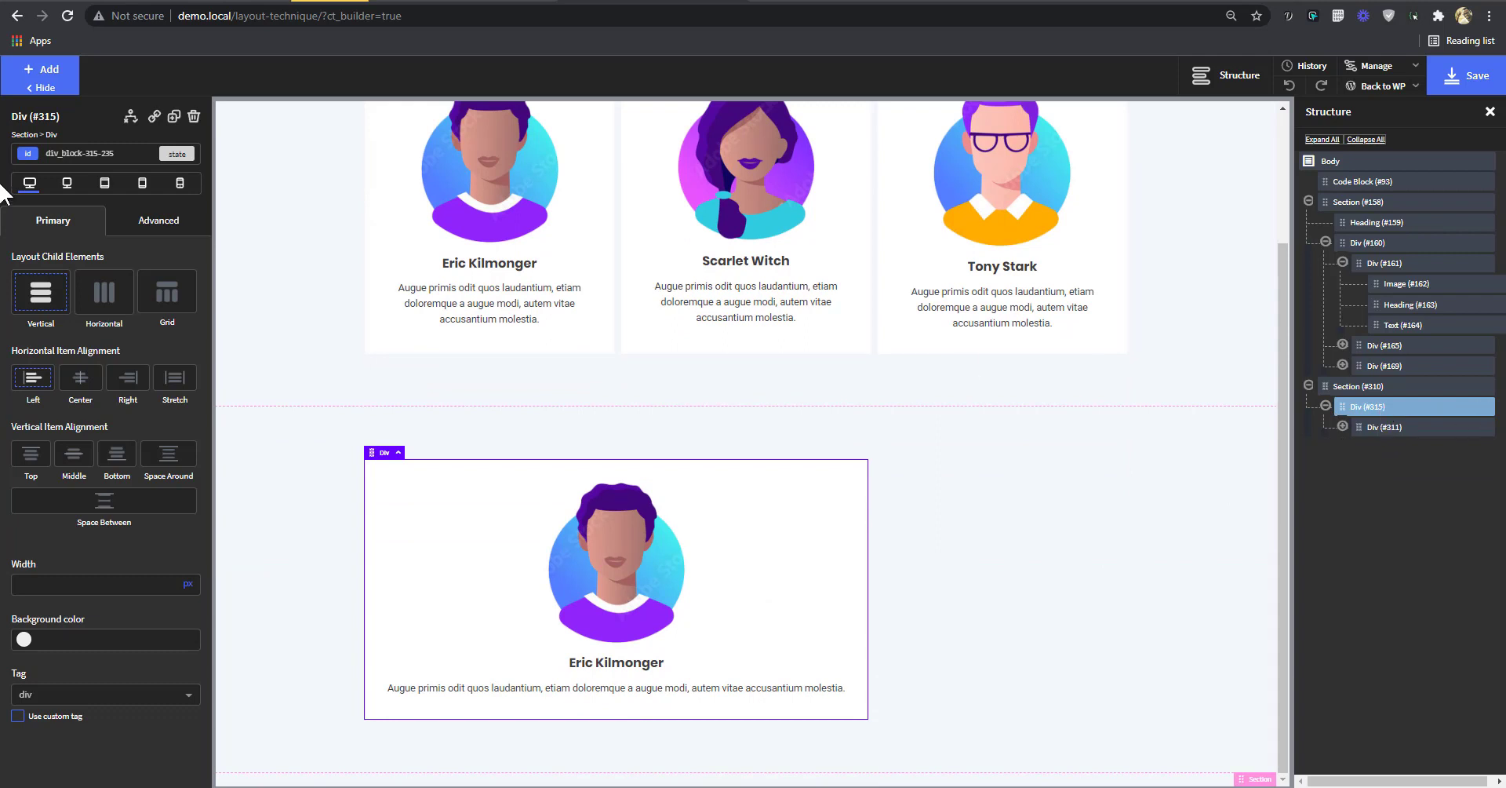
click(137, 146)
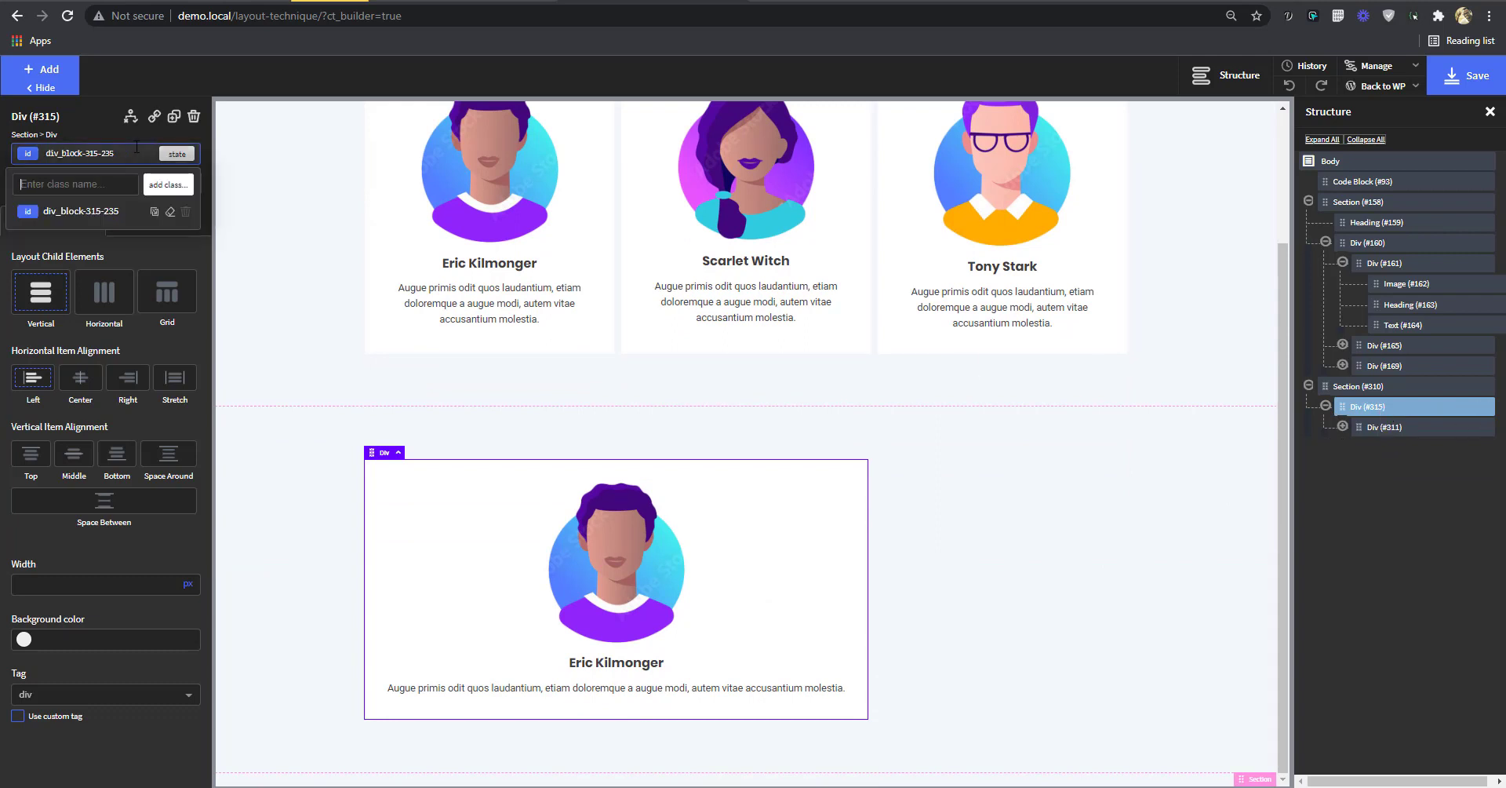
text(card)
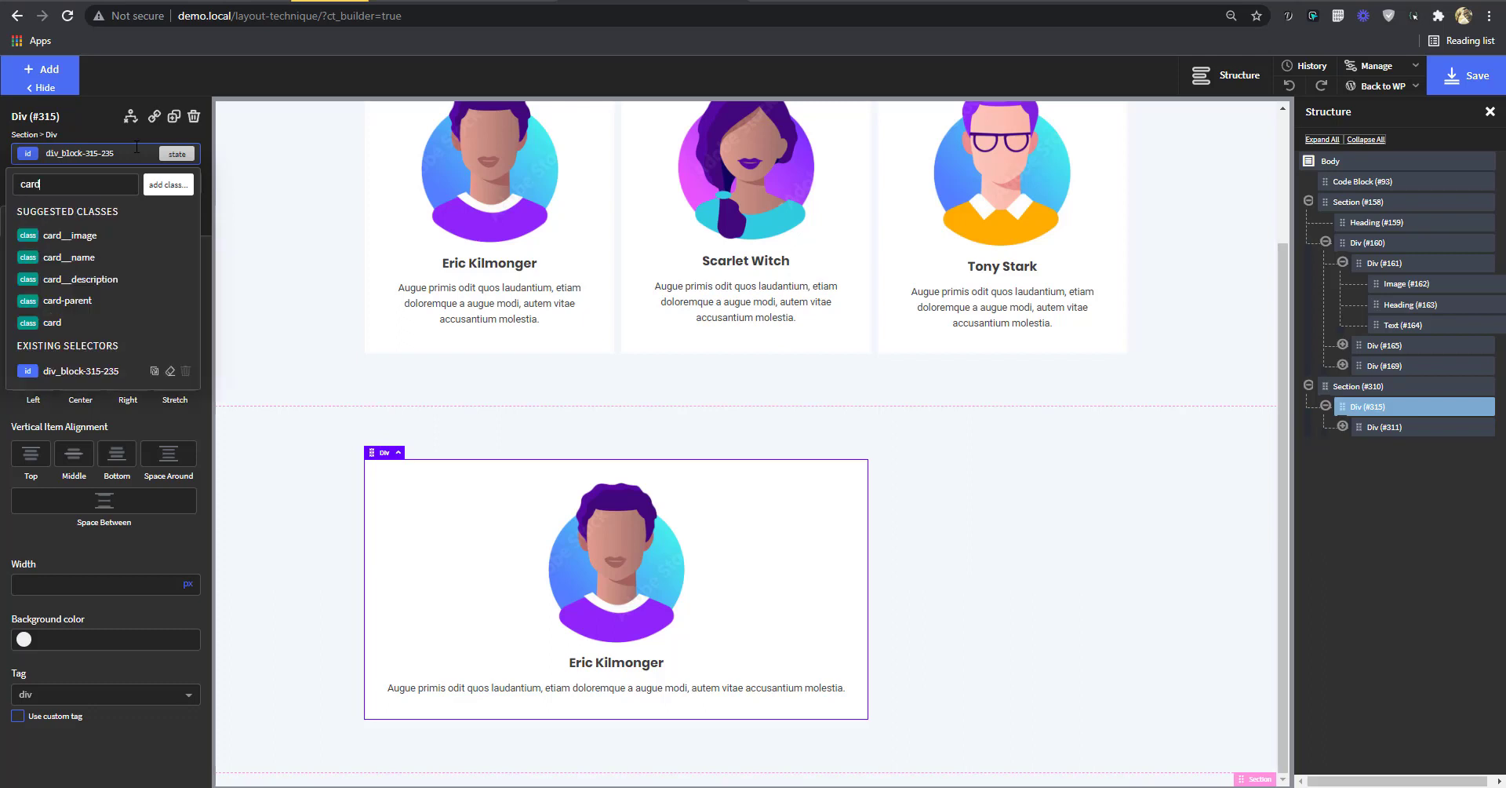
text(-parent)
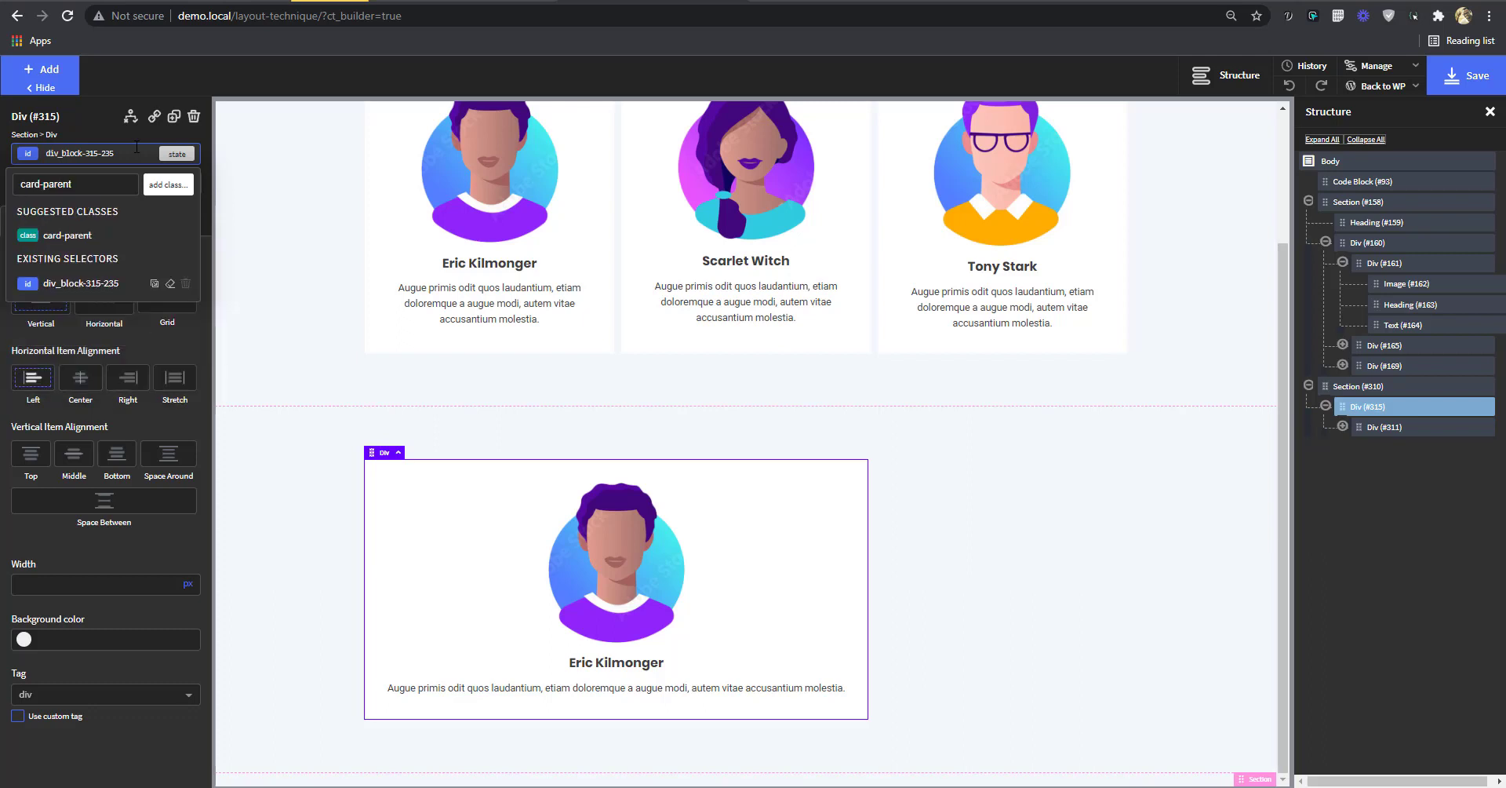
text(-2)
key(Return)
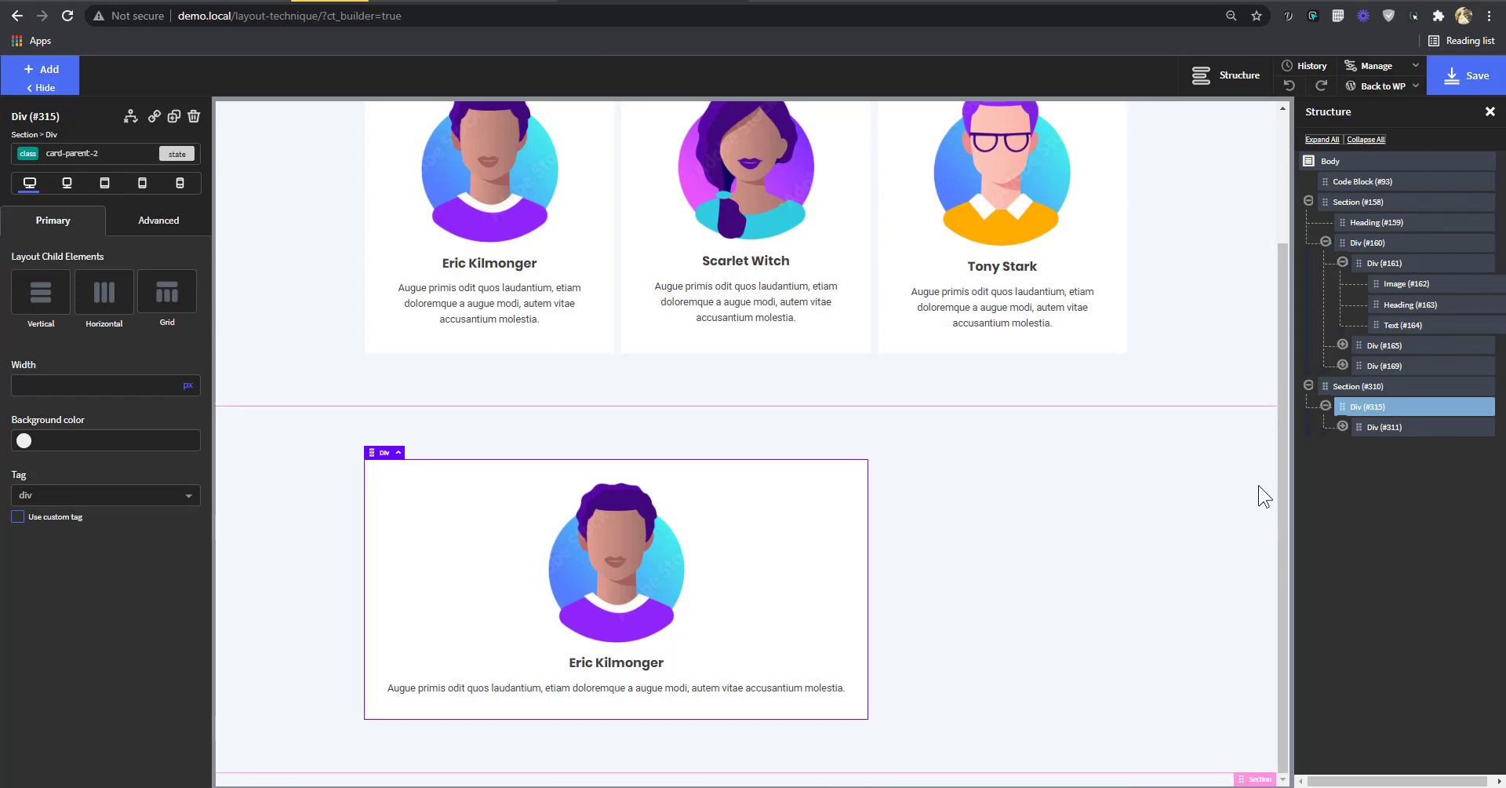
- Duplicate the card-4 div five times inside the card-parent-2 div
click(1380, 428)
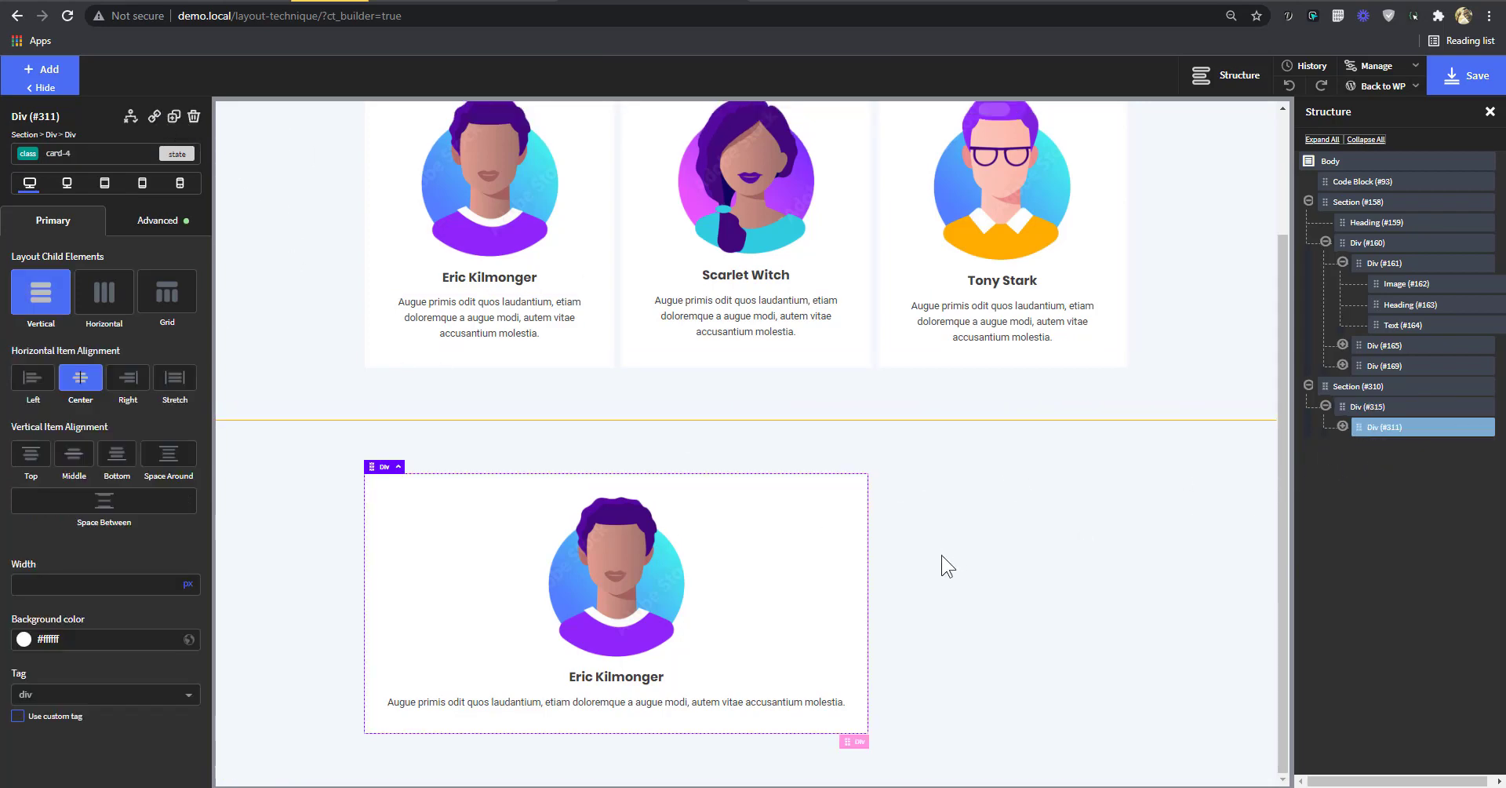
scroll(933, 584, up, 2)
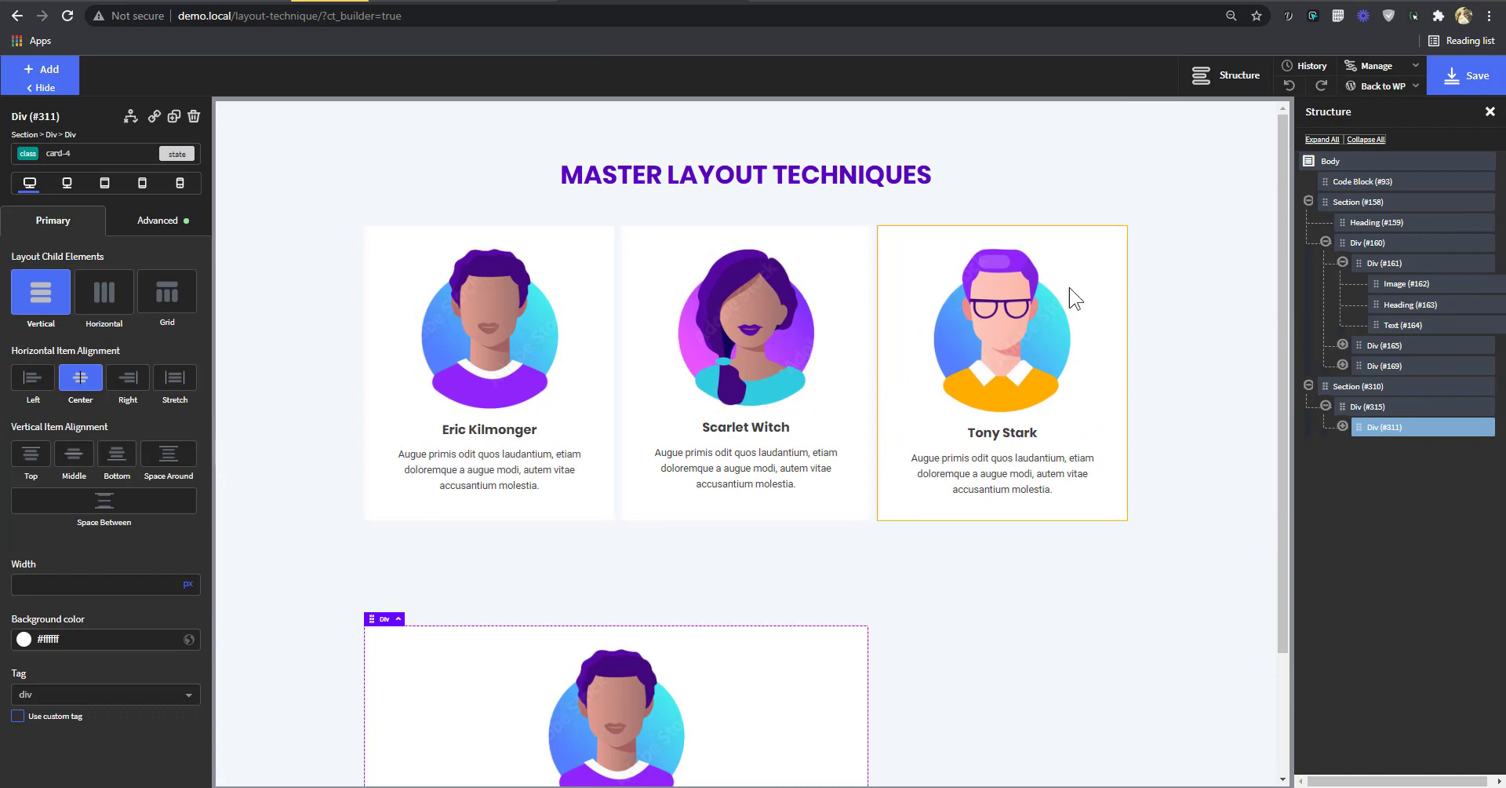
scroll(629, 472, down, 2)
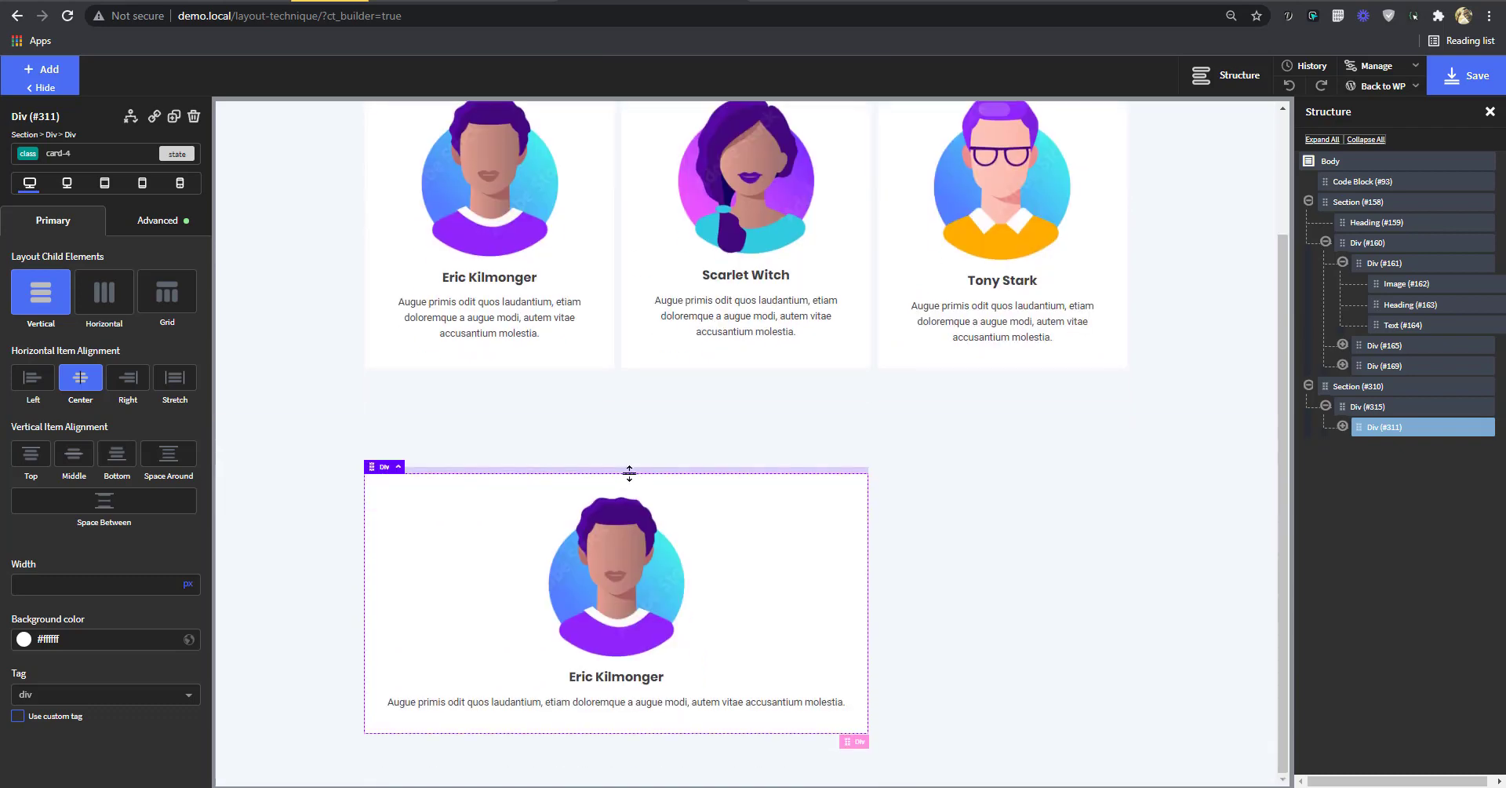
click(173, 117)
click(173, 117)
click(173, 117)
scroll(734, 443, down, 10)
scroll(733, 447, up, 4)
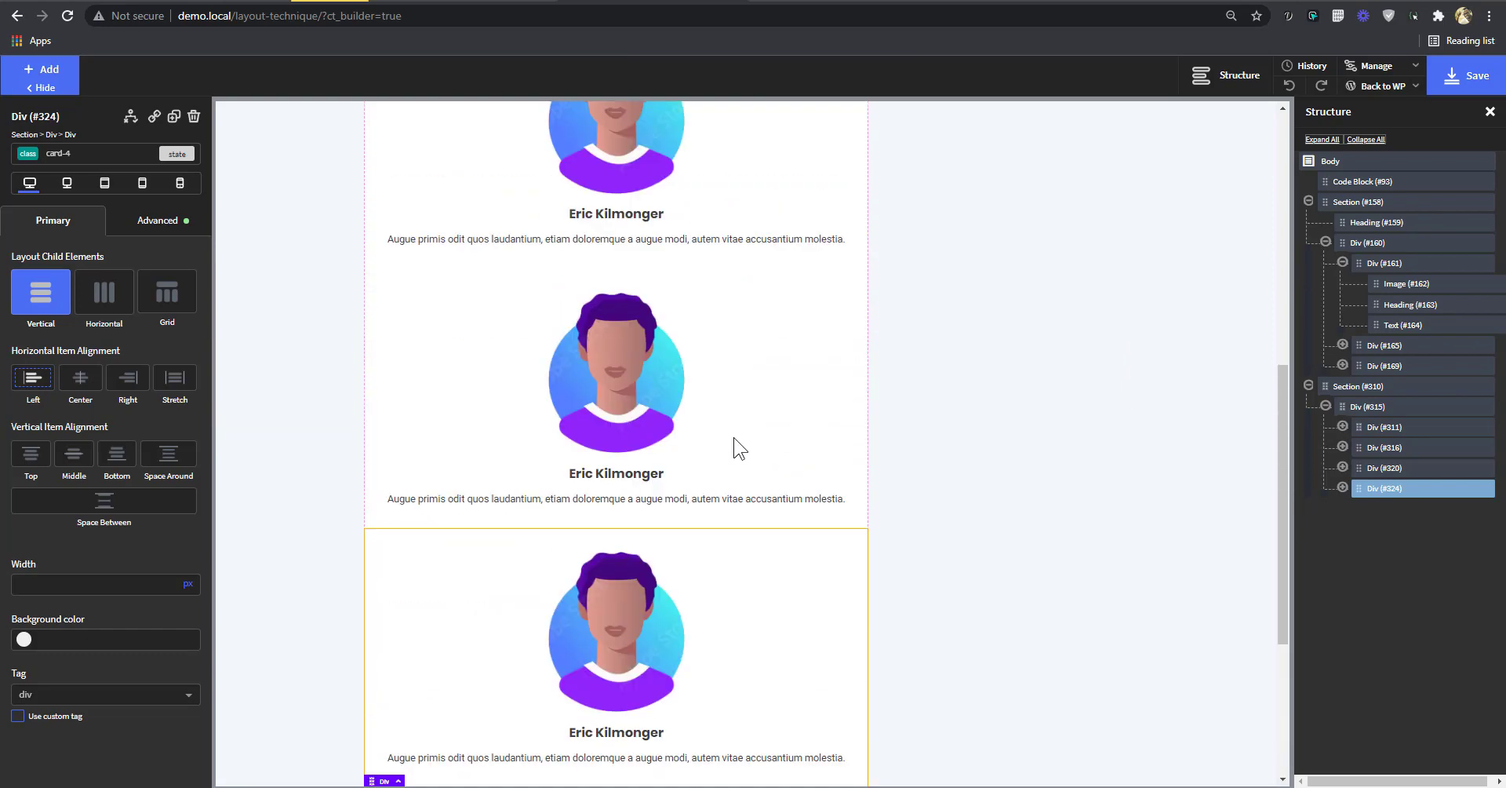
click(174, 117)
click(174, 117)
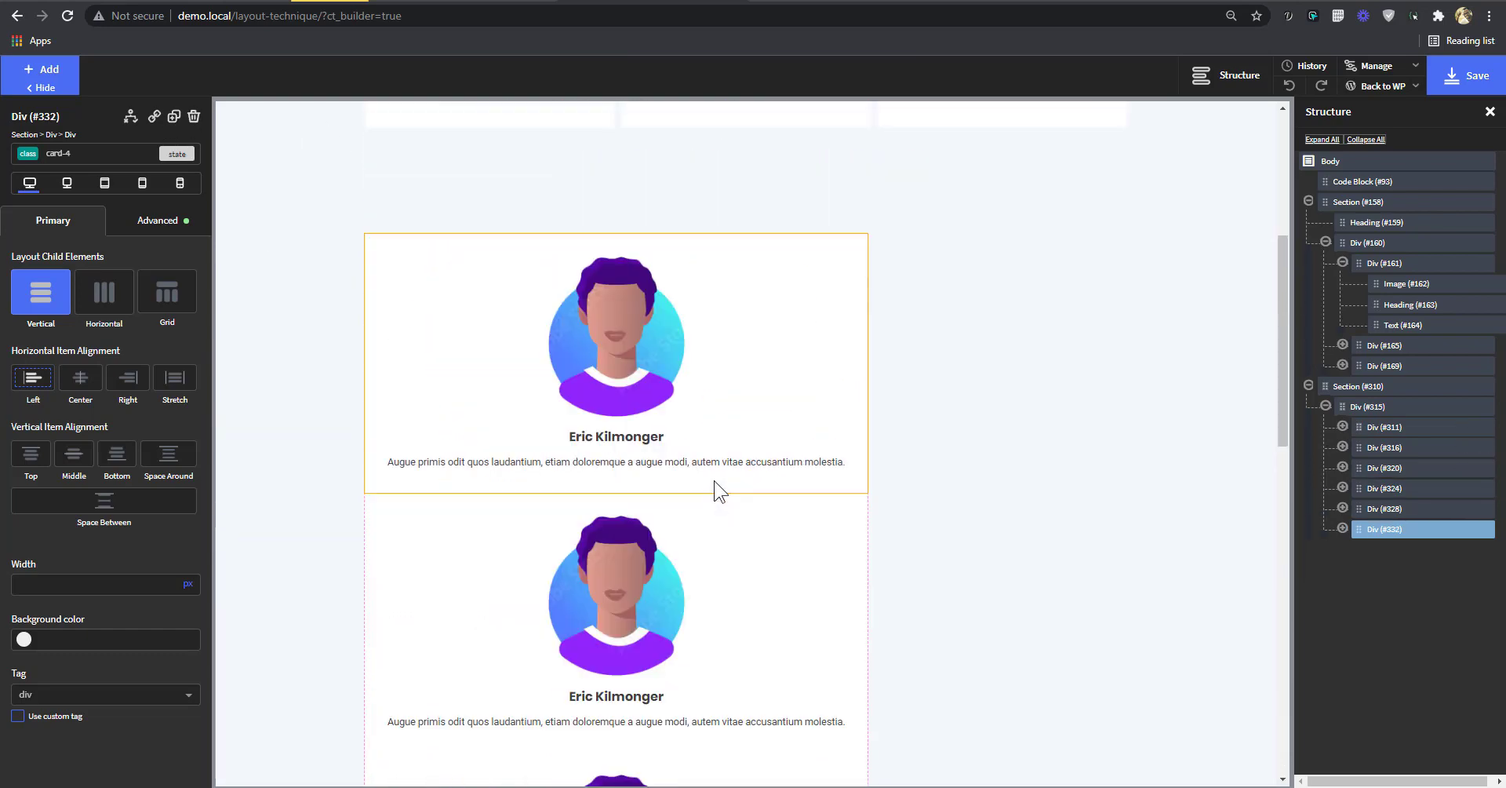
- Lay out the card-parent-2 div's children horizontally so the cards sit in one row
click(1369, 408)
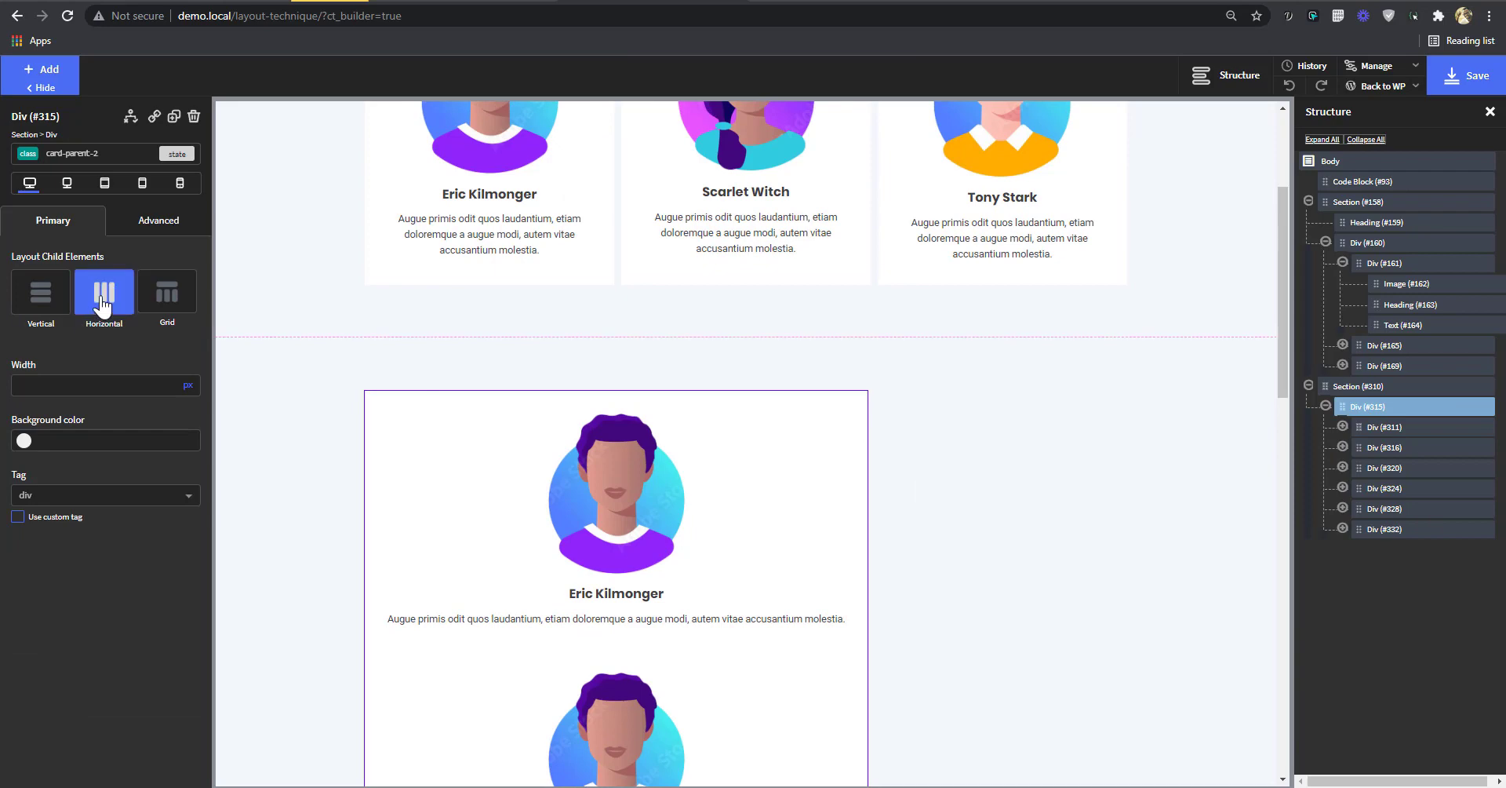
click(102, 302)
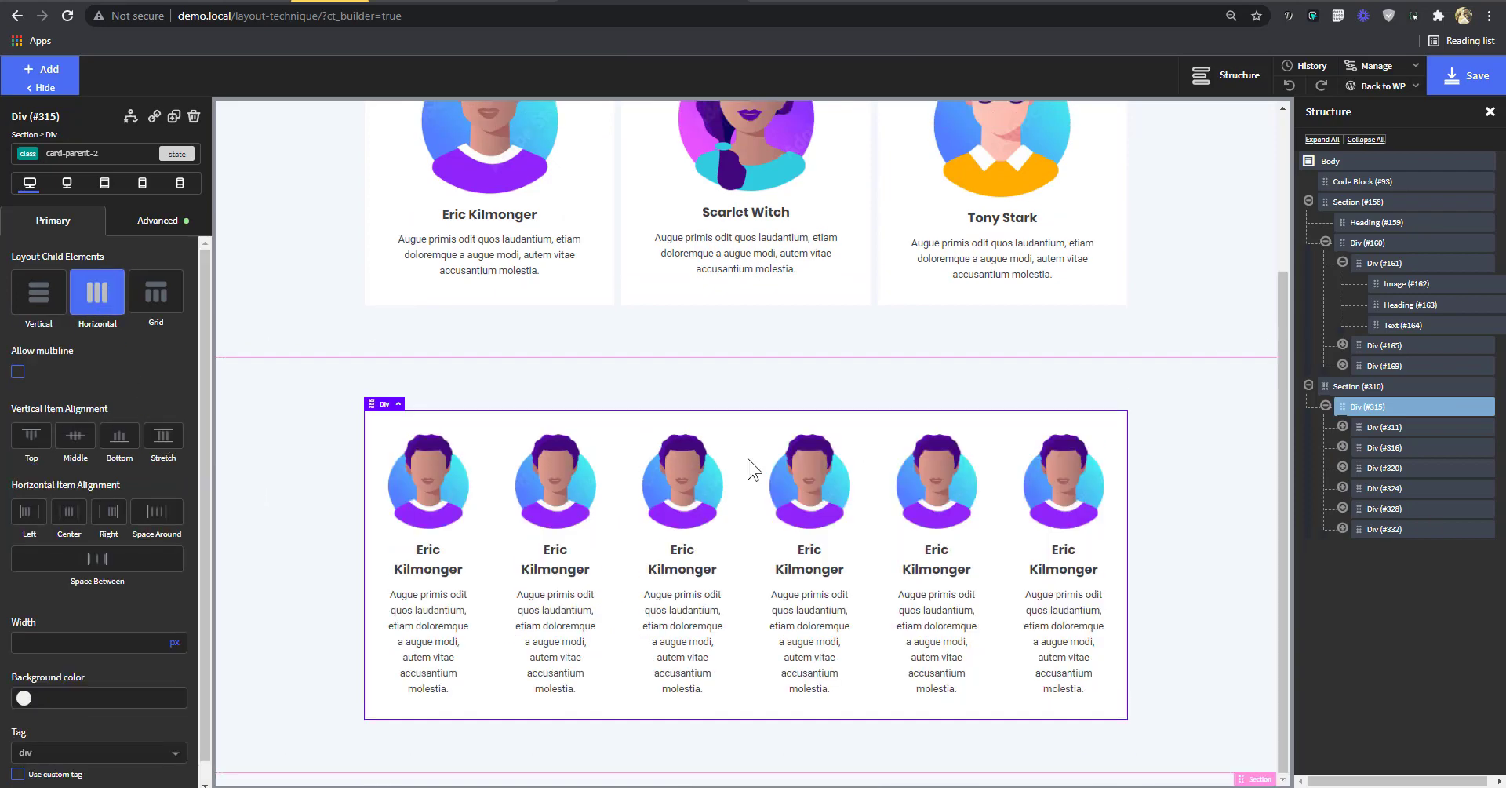
scroll(774, 562, up, 1)
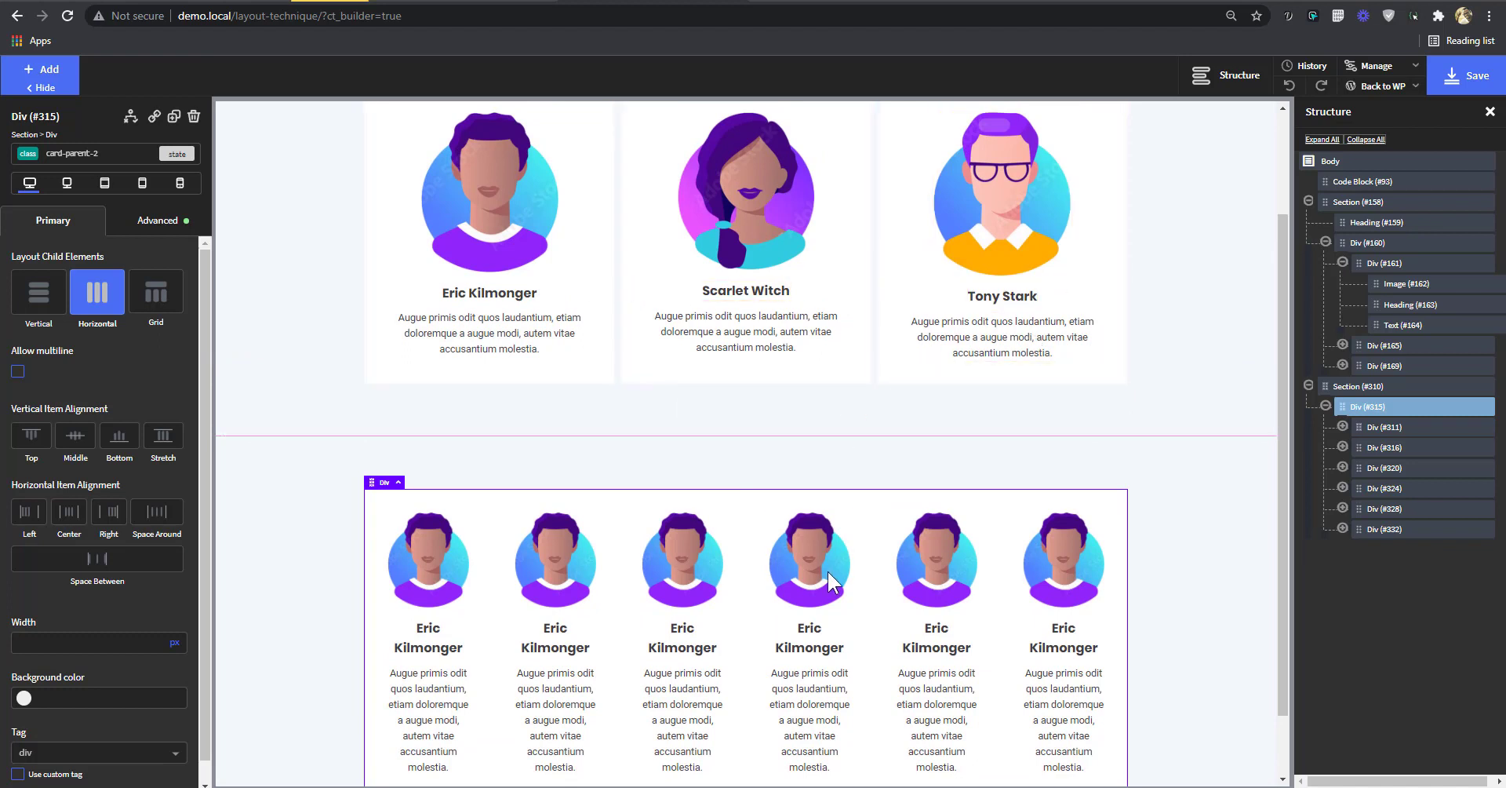
scroll(840, 561, down, 1)
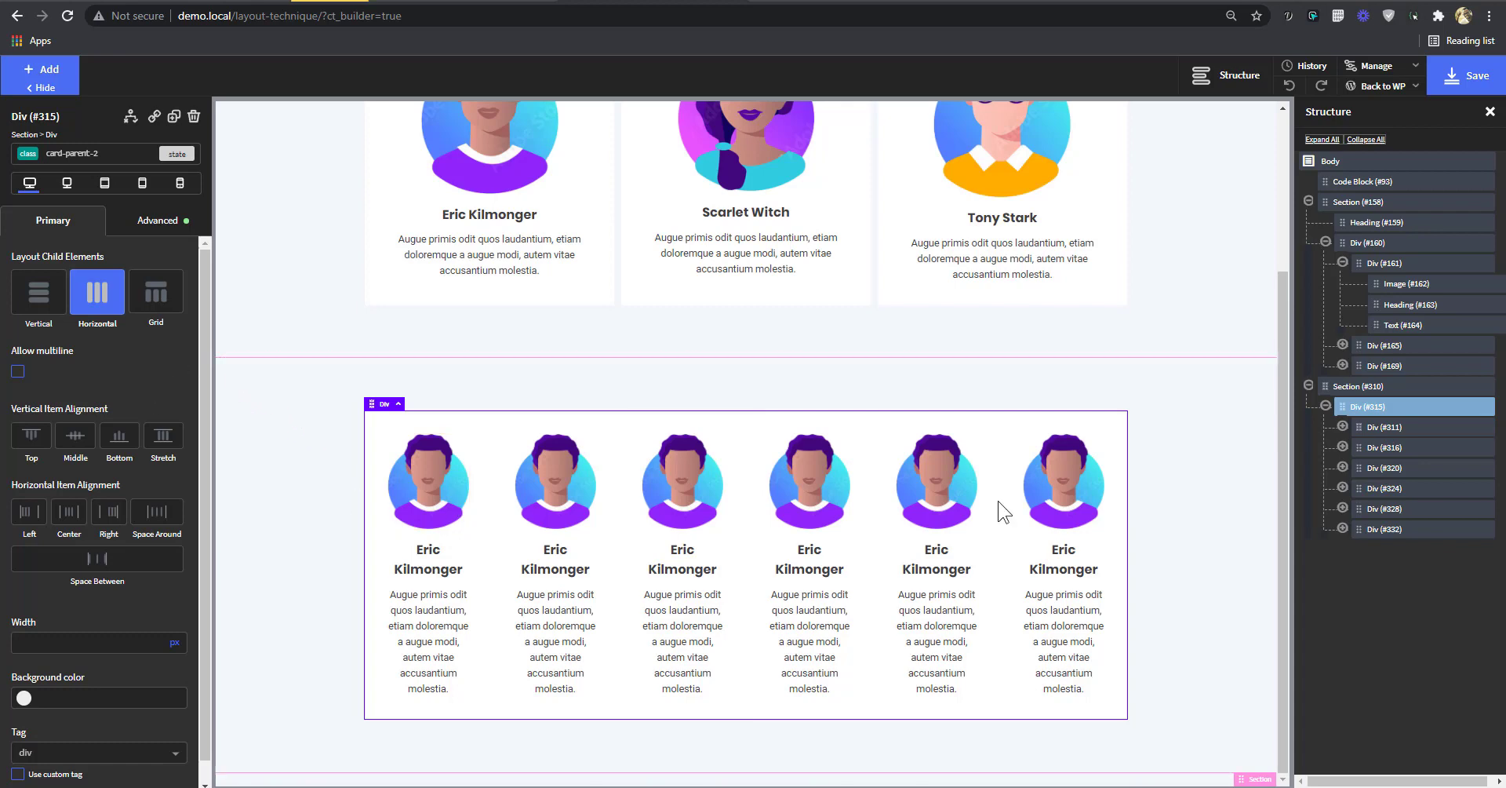
- Set the card-4 class's width to 33% at the desktop breakpoint
click(1385, 427)
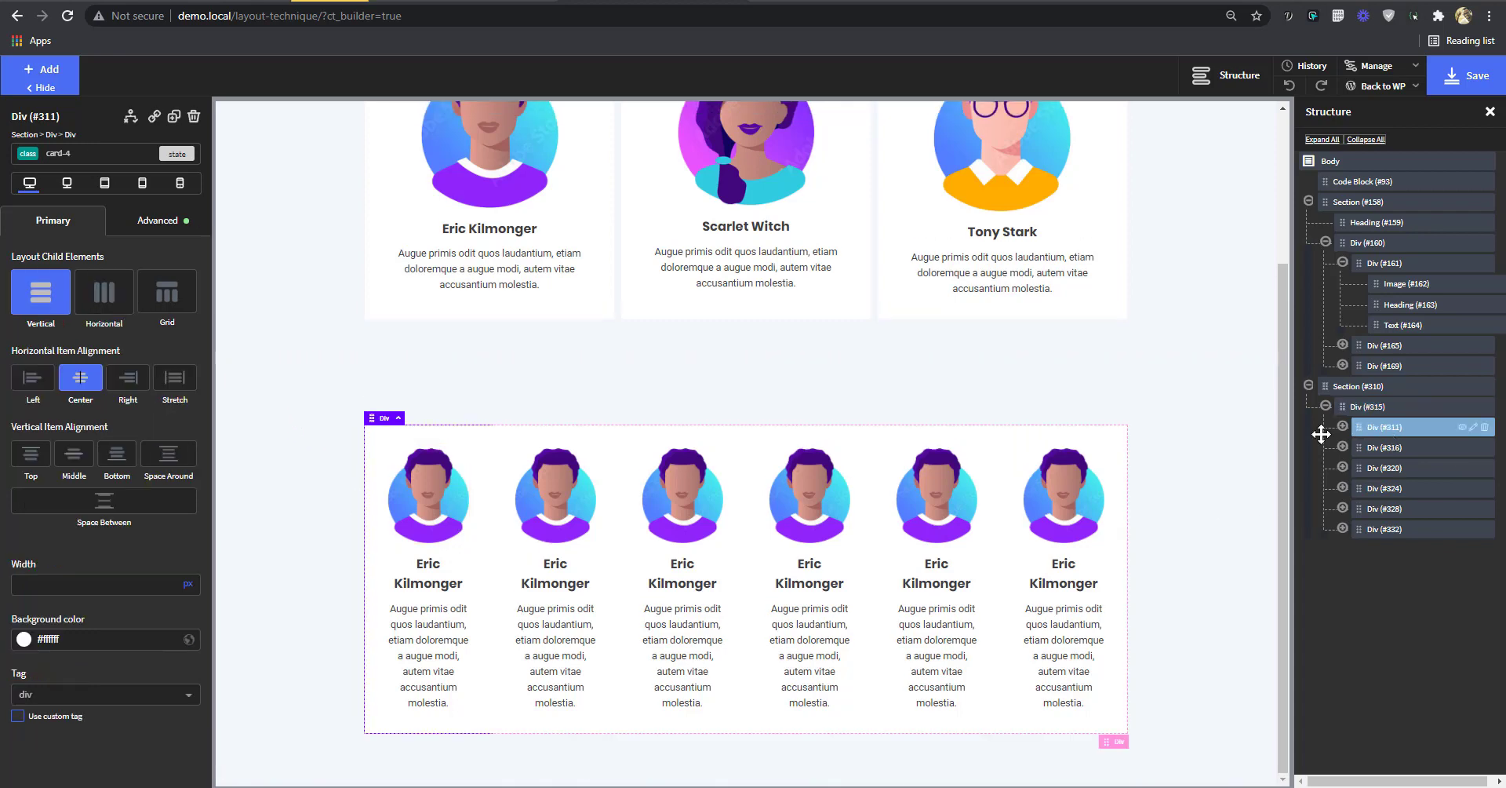
click(187, 585)
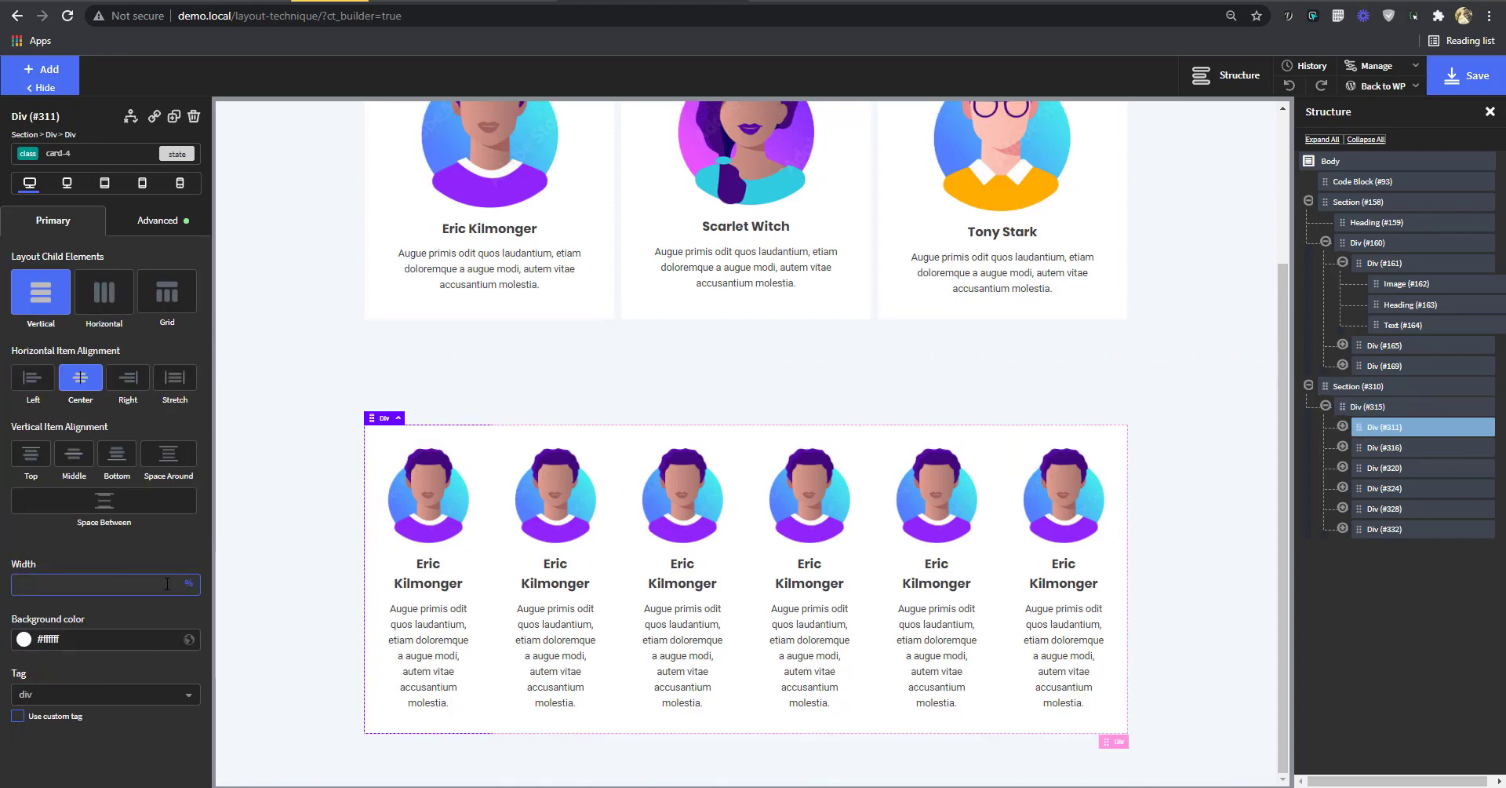
text(100)
key(BackSpace)
key(BackSpace)
key(BackSpace)
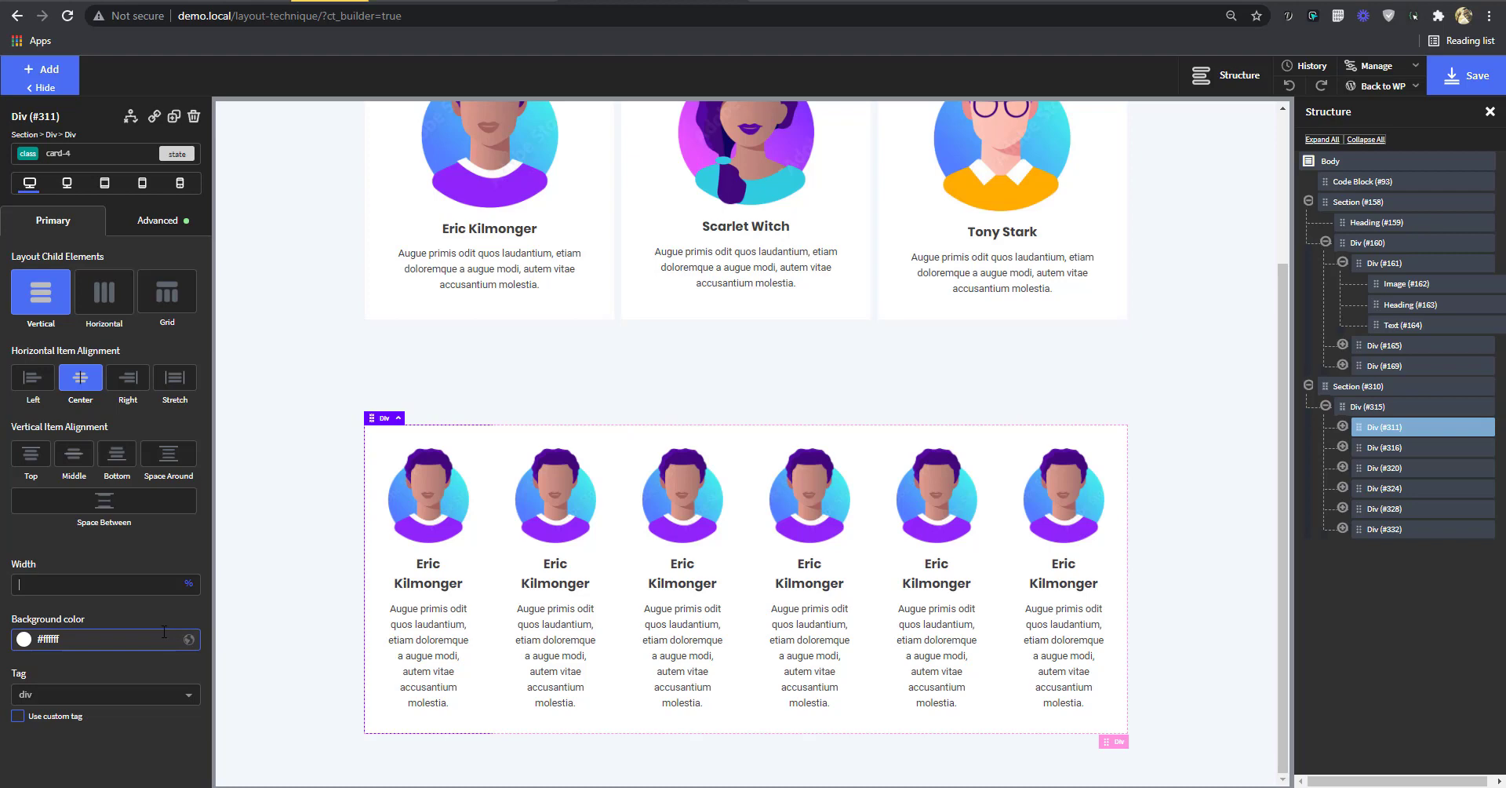
text(33)
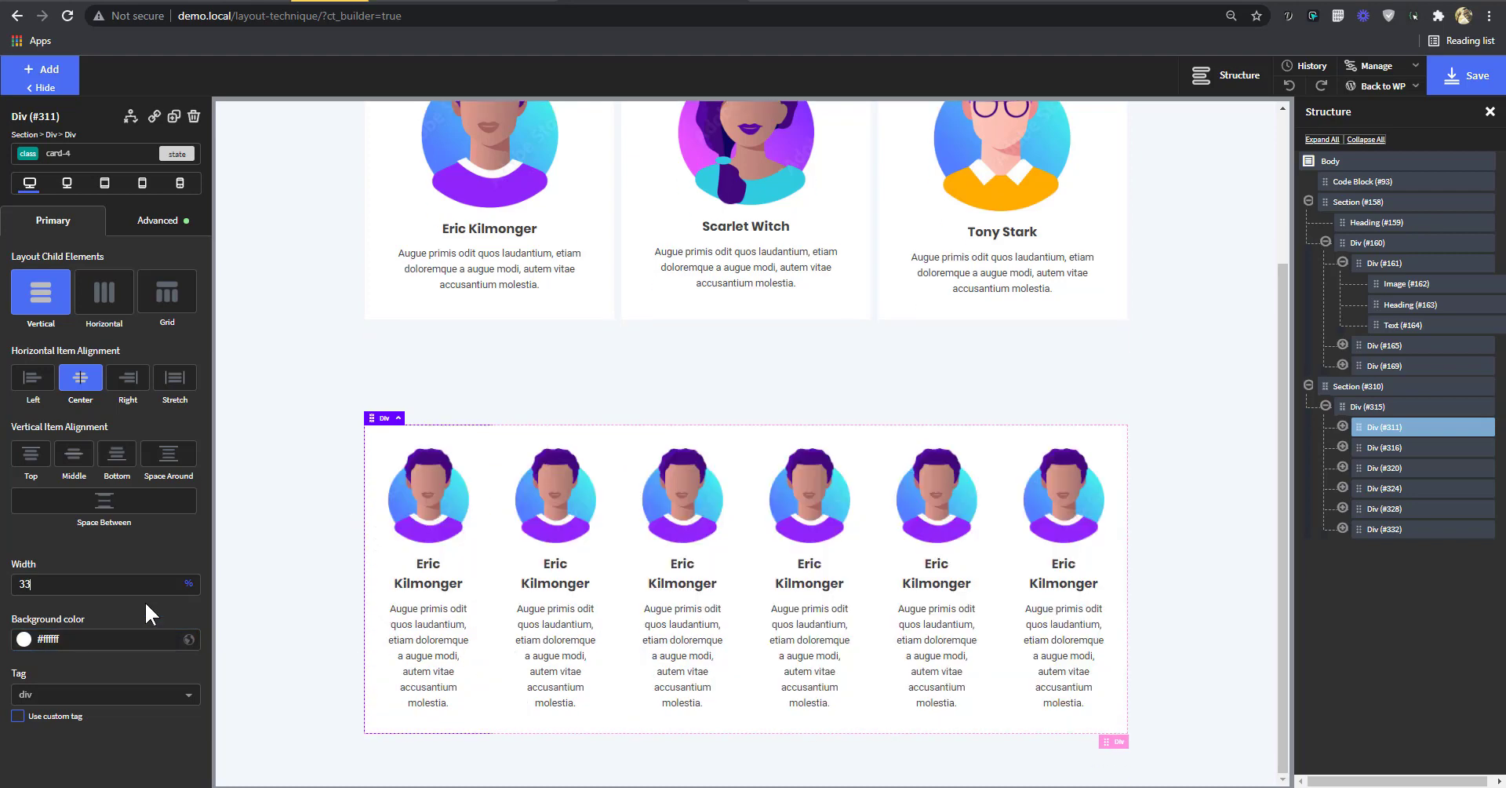
click(116, 470)
- Allow the card-parent-2 div's horizontal layout to wrap onto multiple lines
click(1381, 406)
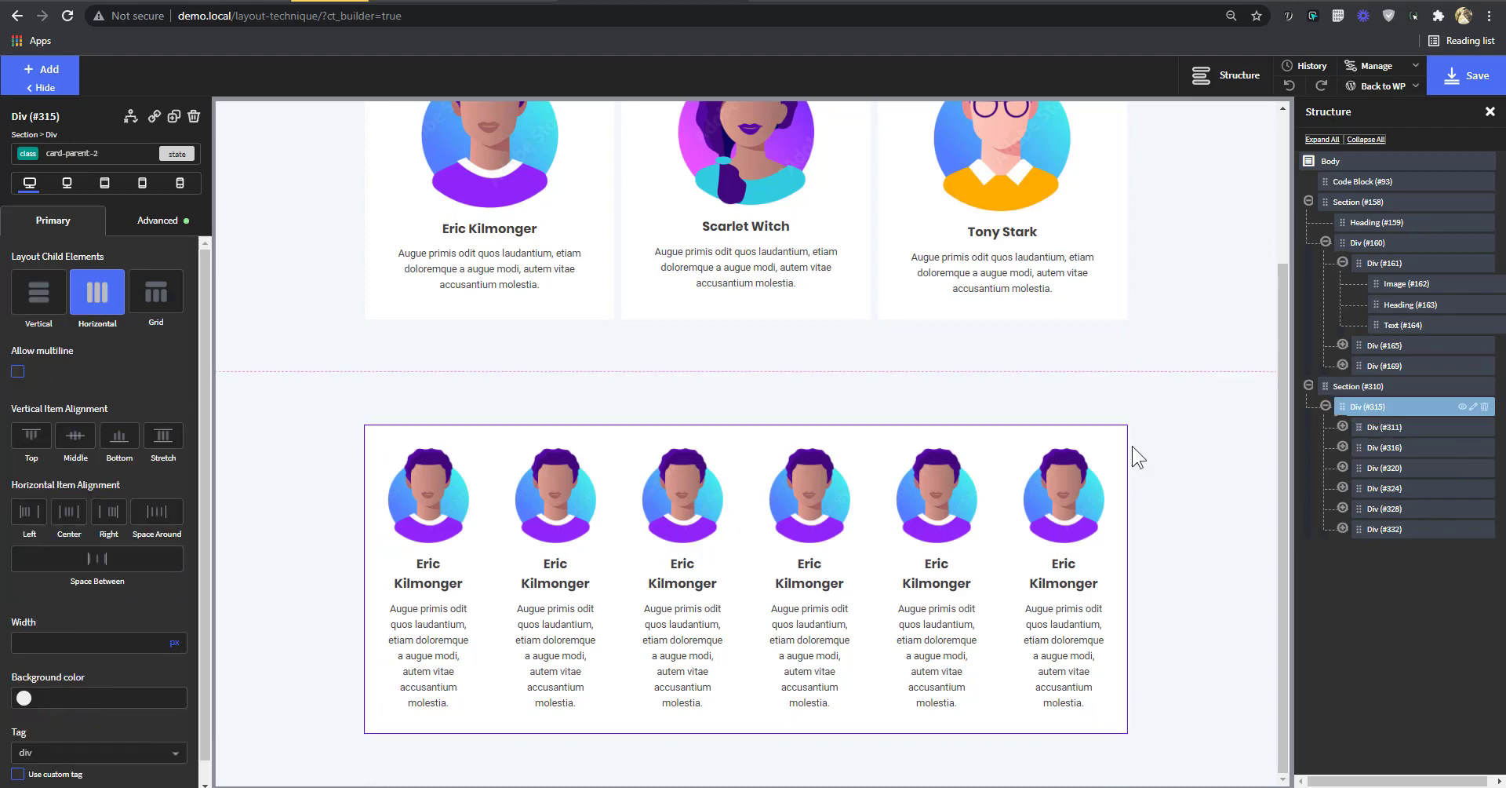
click(17, 371)
scroll(937, 541, down, 3)
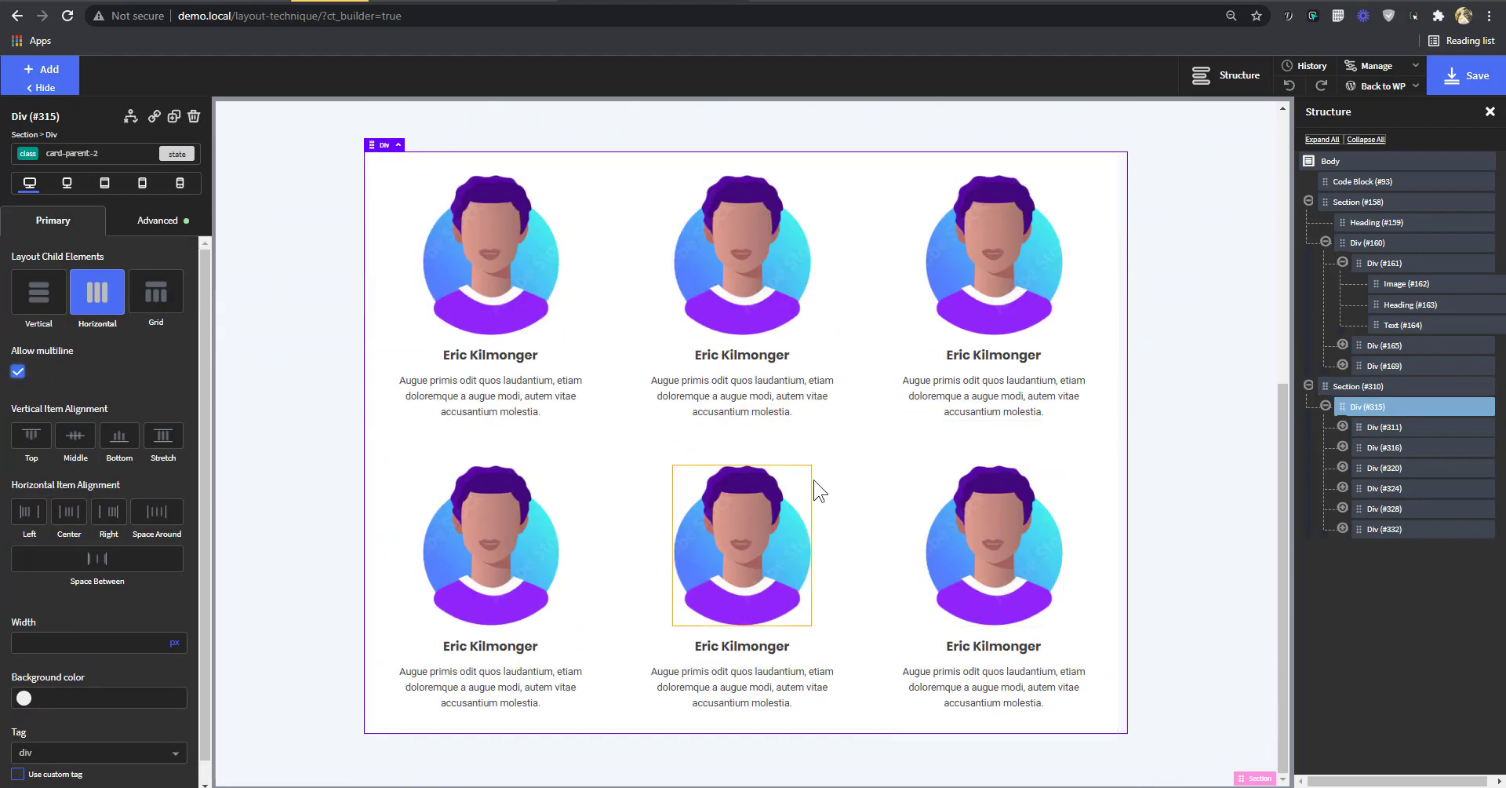
- Stack the card-parent-2 div's children vertically at the 767 px breakpoint
click(83, 187)
click(92, 184)
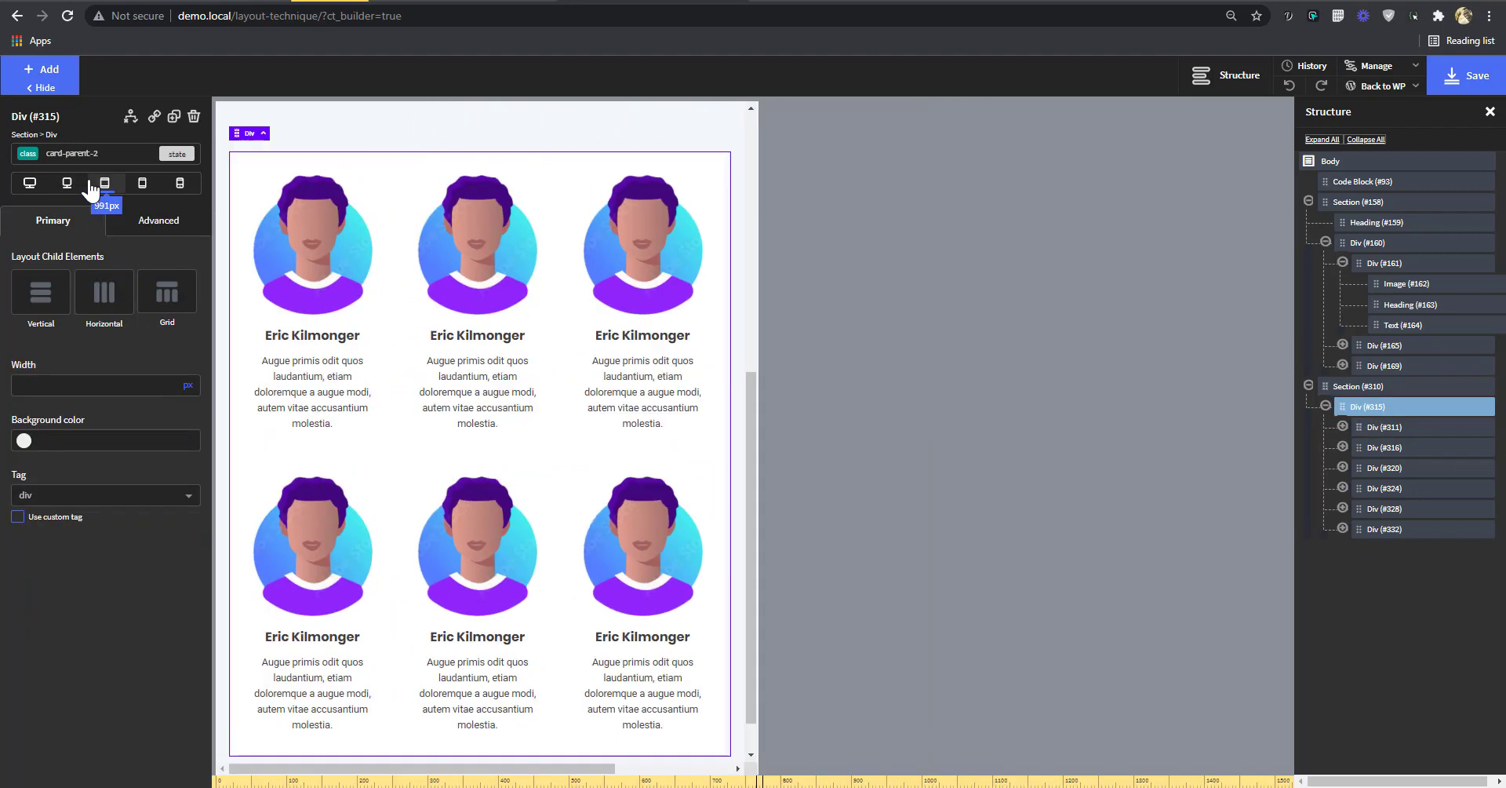
click(142, 185)
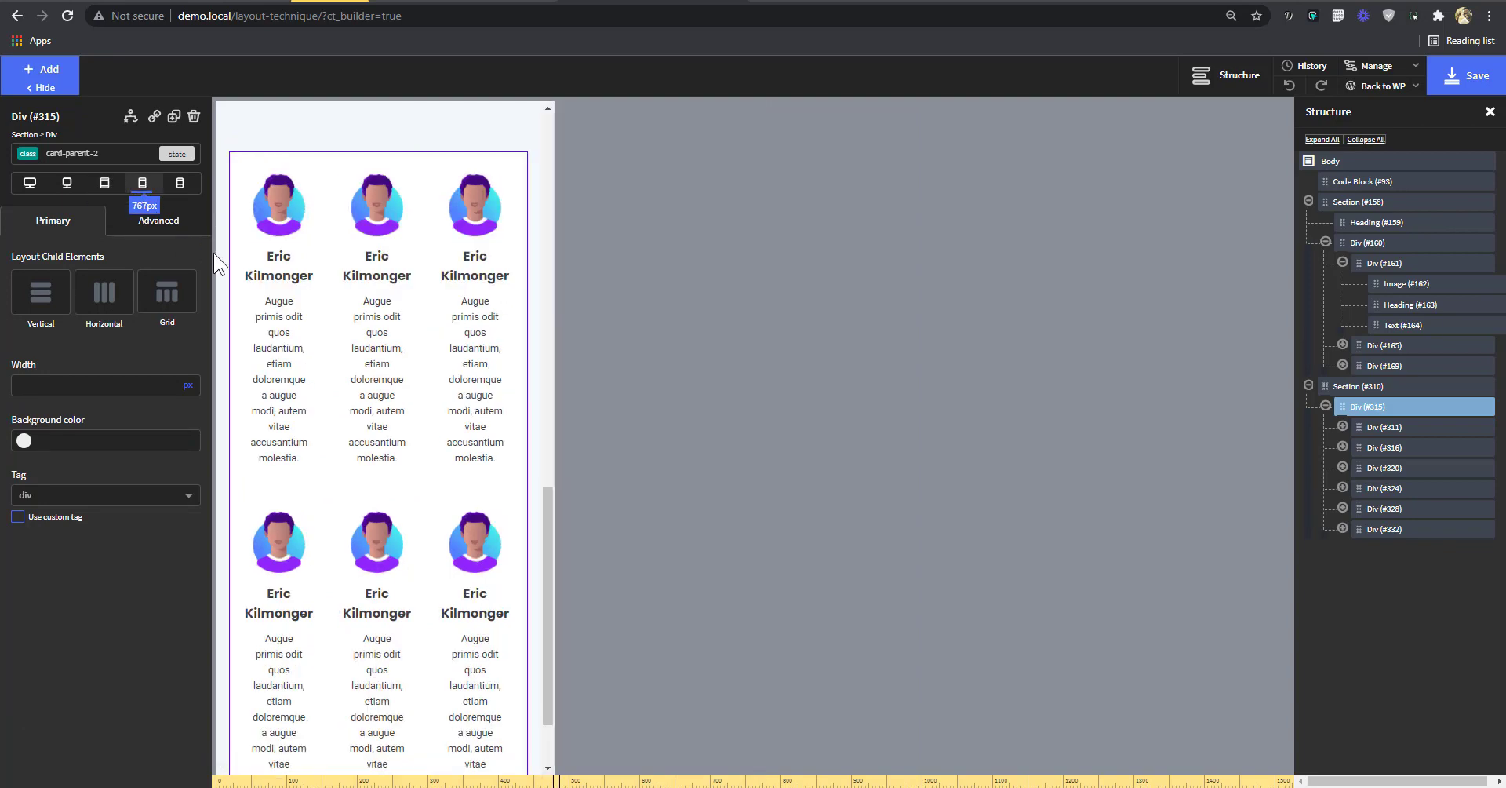
click(33, 310)
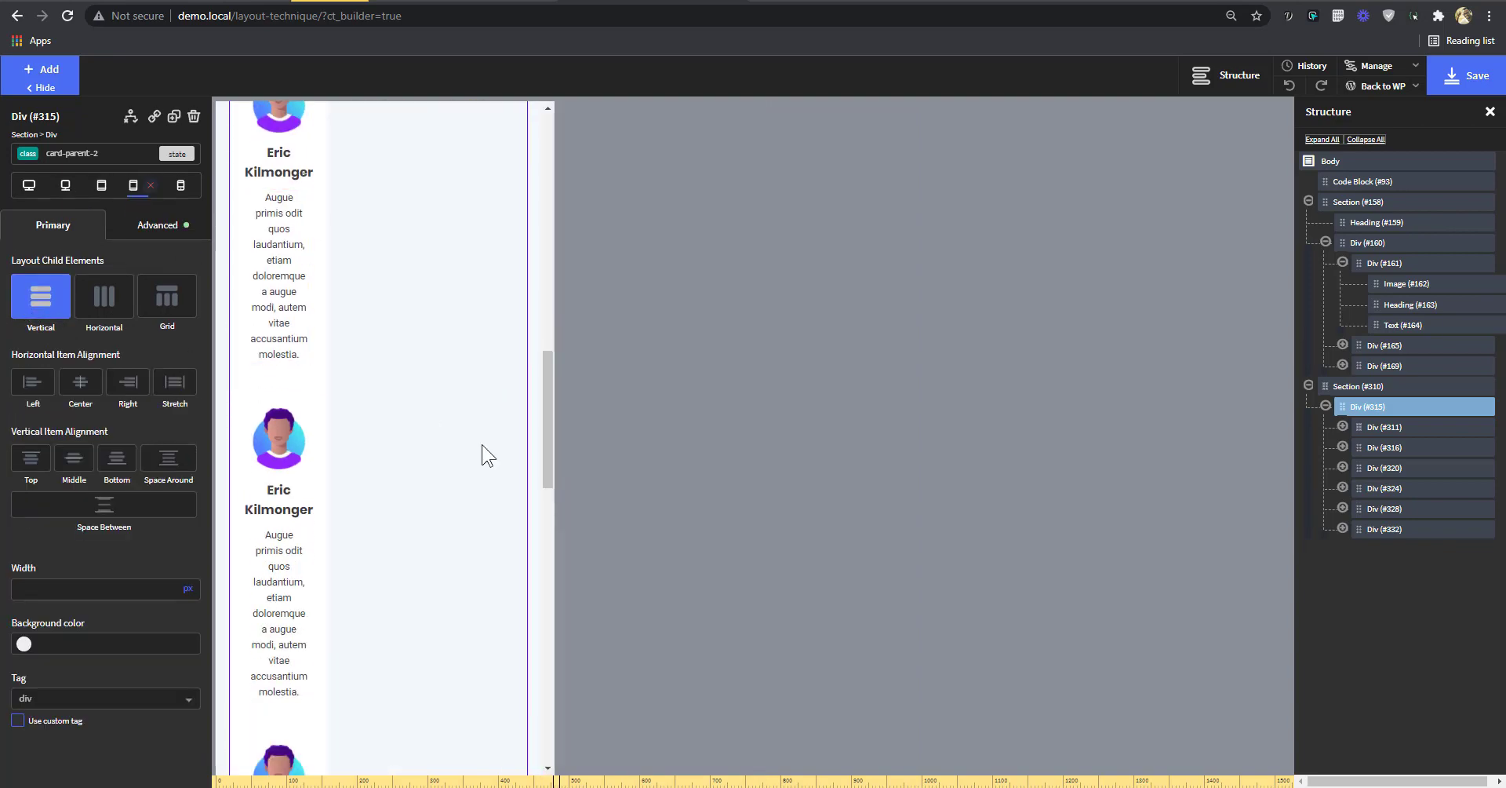
- Set the card-4 class's width to 100% at the 767 px breakpoint
scroll(481, 447, up, 5)
click(323, 466)
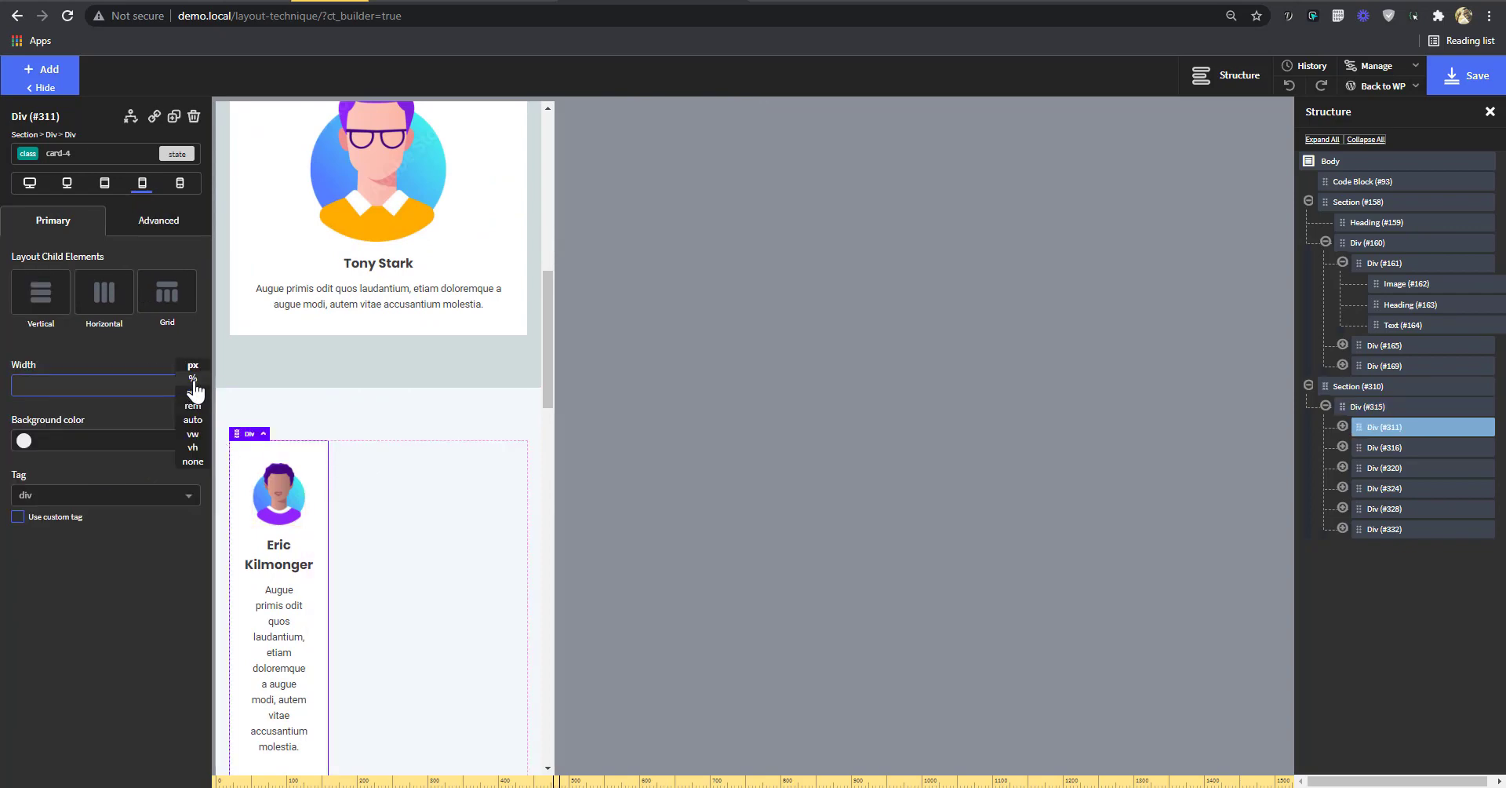
click(189, 388)
text(100)
key(Return)
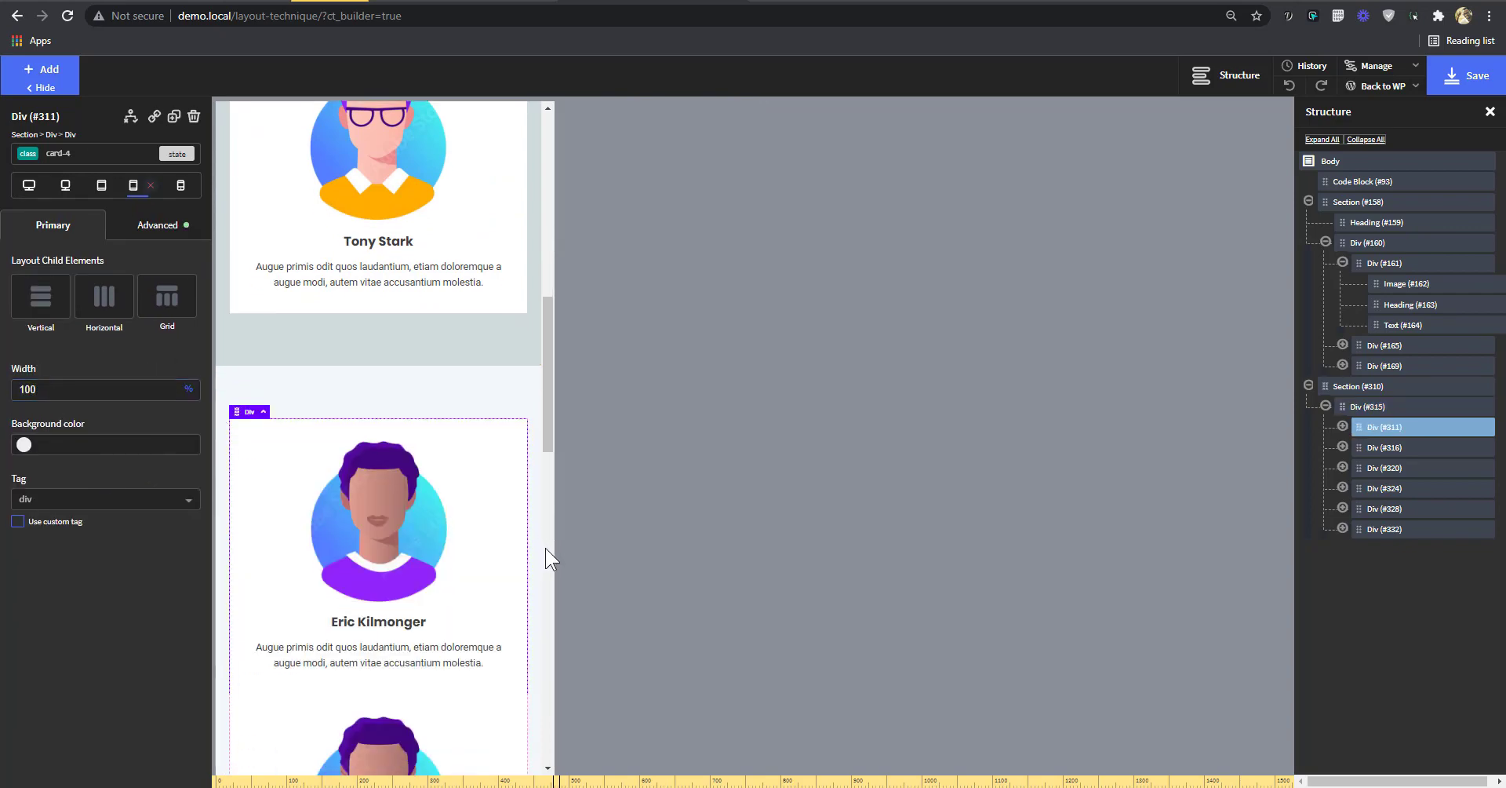
- Clear the card-4 class's width at the 767 px breakpoint and return its unit to px
scroll(440, 539, down, 4)
scroll(446, 545, up, 3)
key(BackSpace)
key(BackSpace)
key(BackSpace)
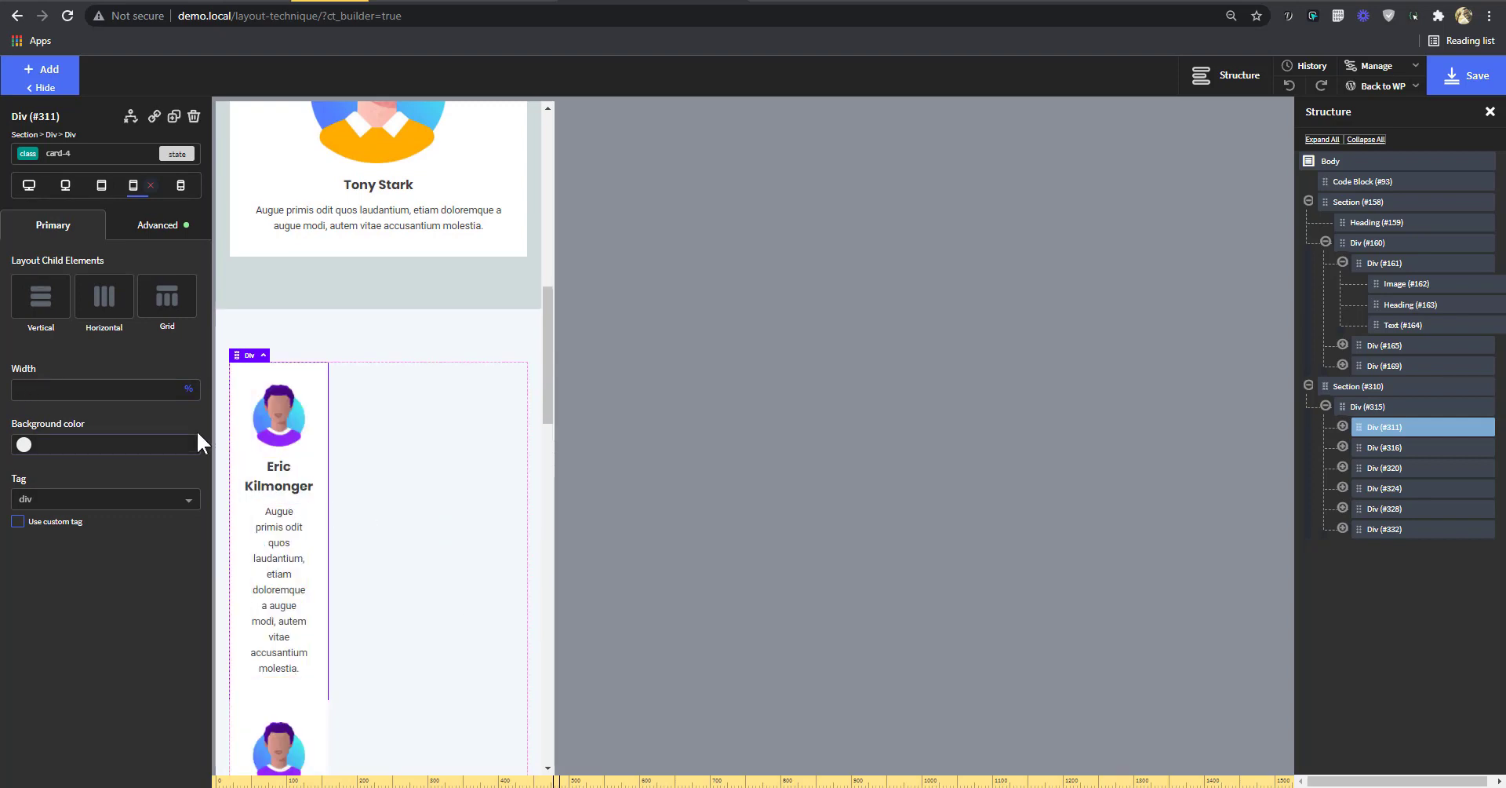
click(190, 392)
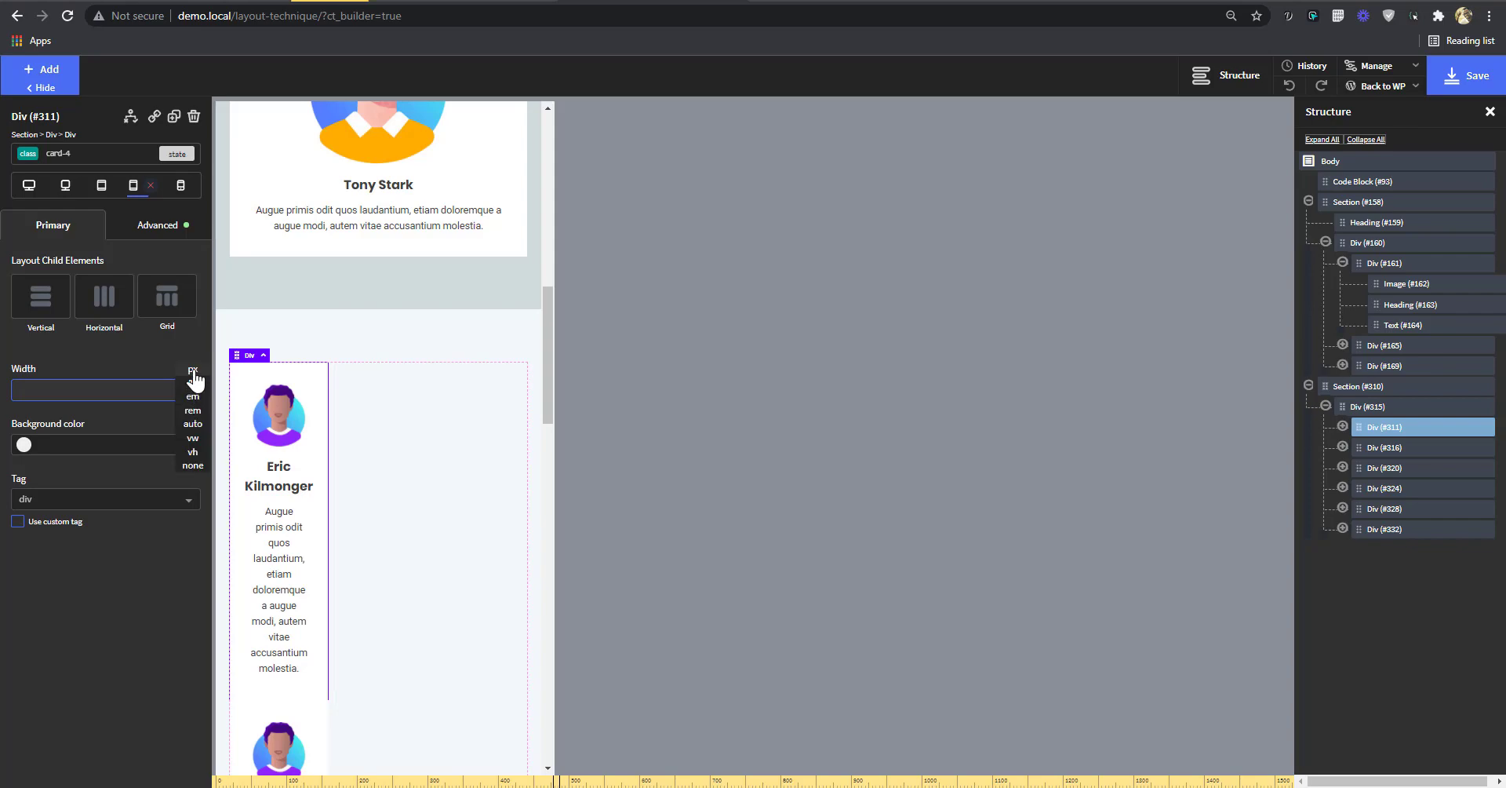
click(193, 372)
- Switch back to the desktop breakpoint and clear the card-4 class's width
click(25, 188)
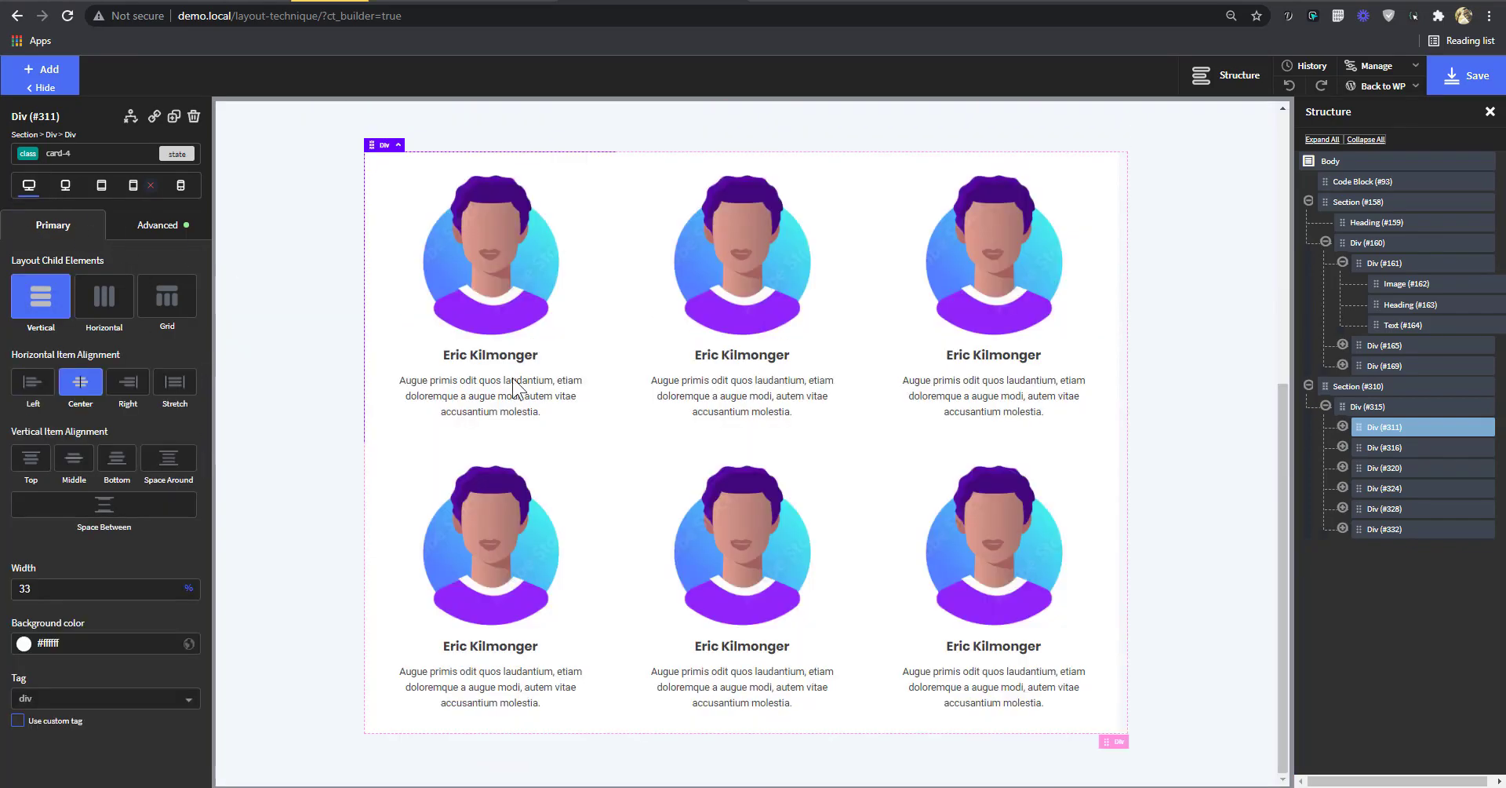
double_click(99, 584)
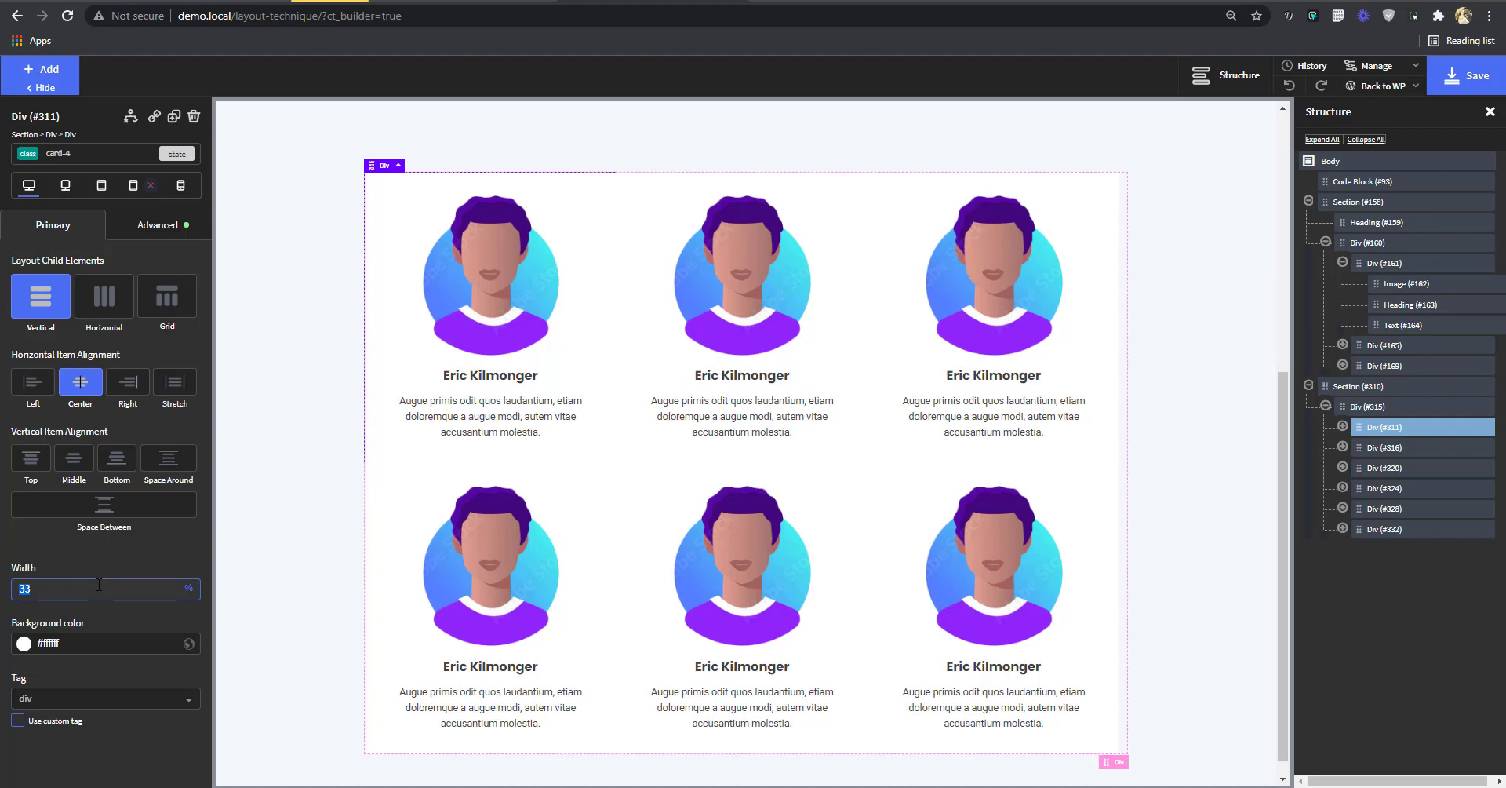
key(BackSpace)
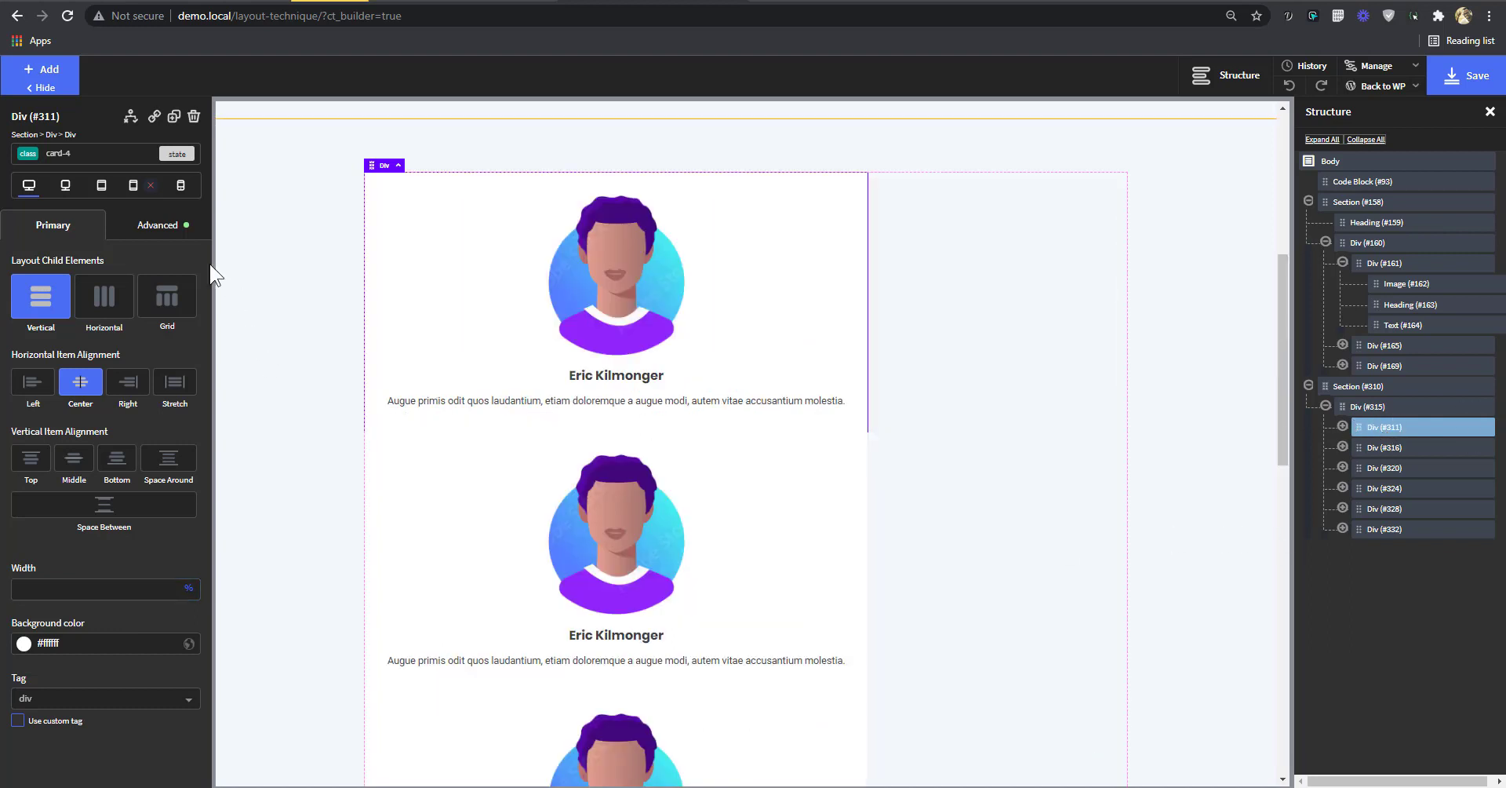
- Add the custom CSS declaration flex:1 30% to the card-4 class
click(156, 235)
click(181, 235)
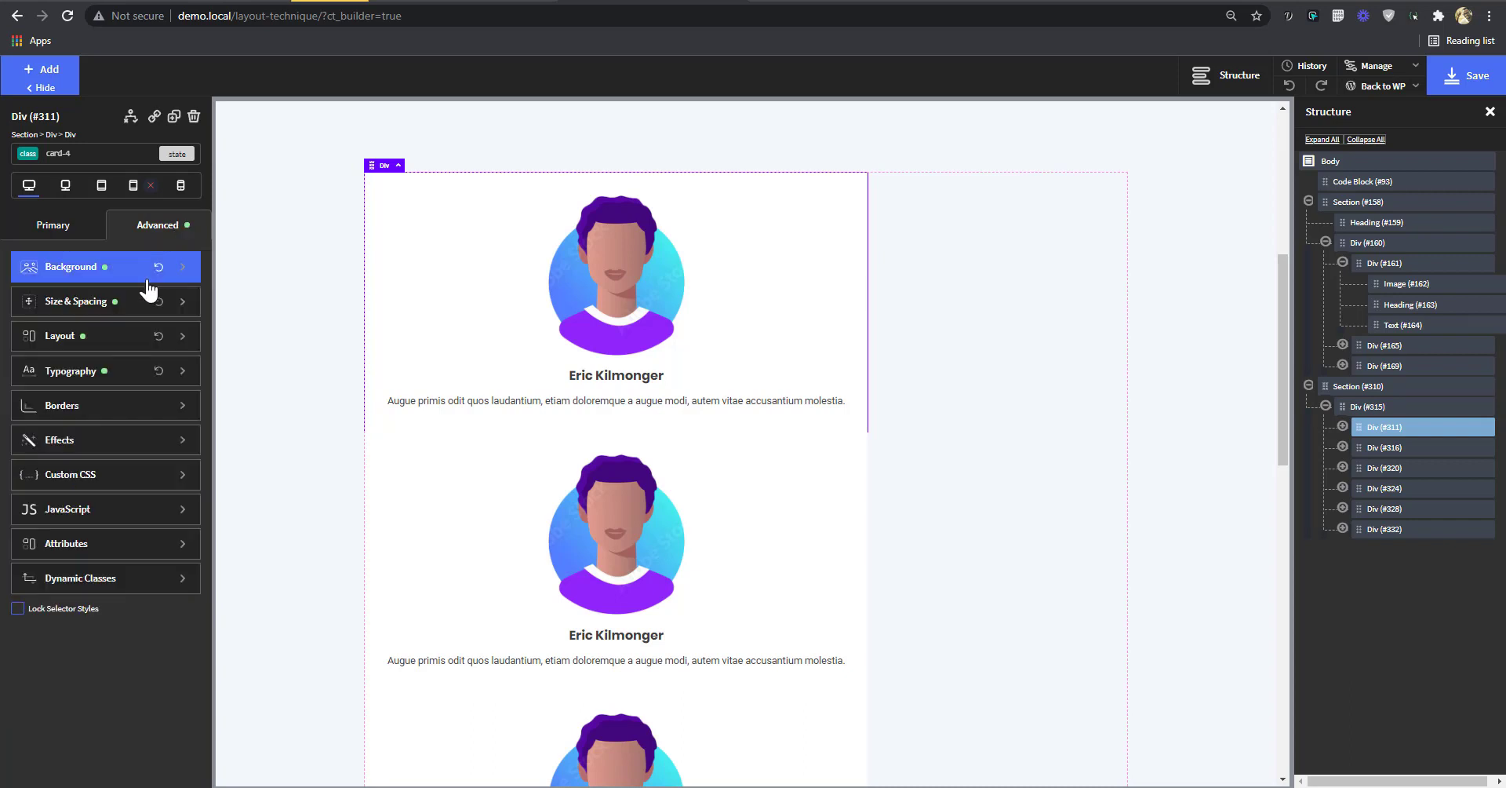
click(102, 474)
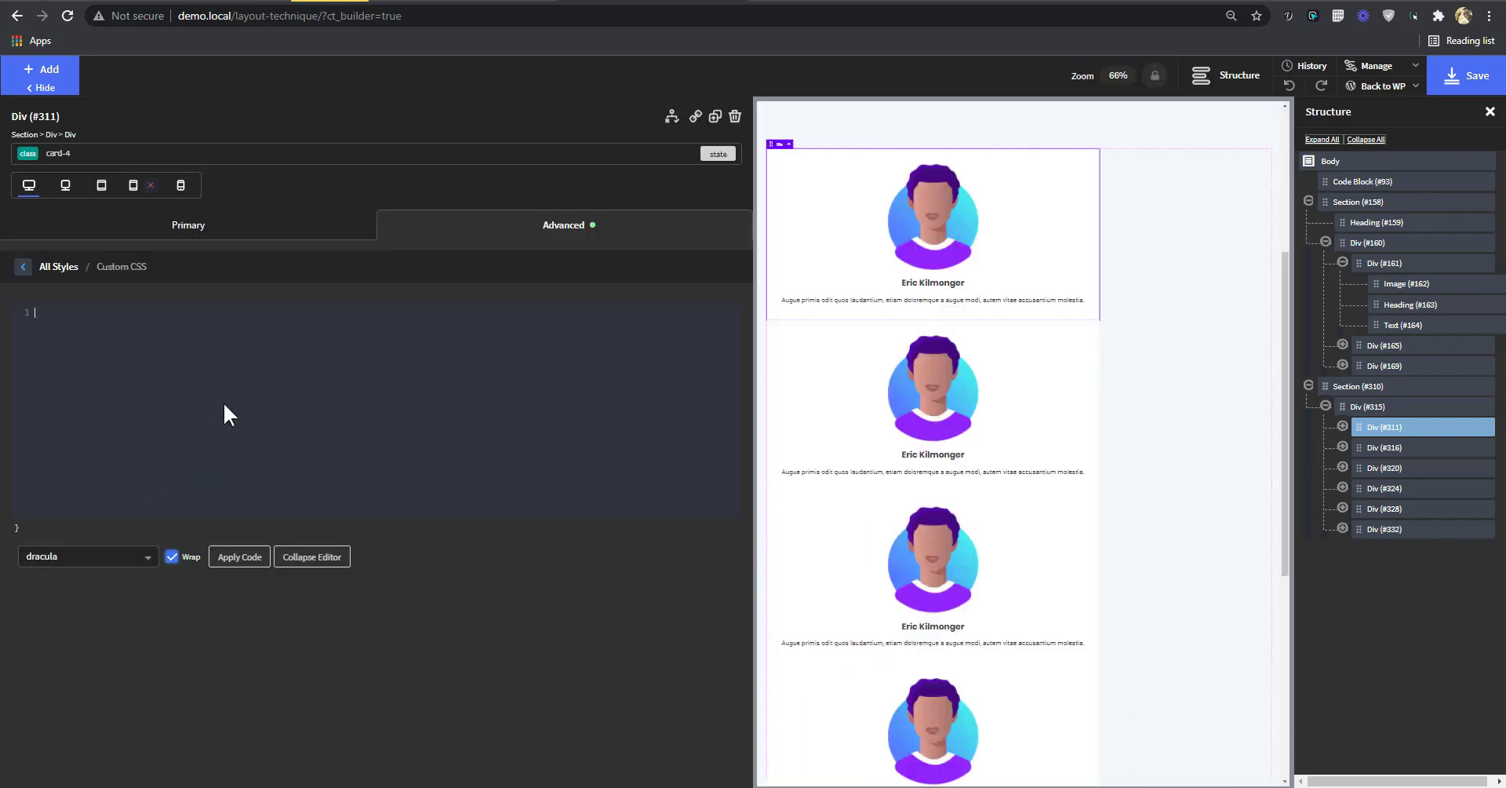
text(flex)
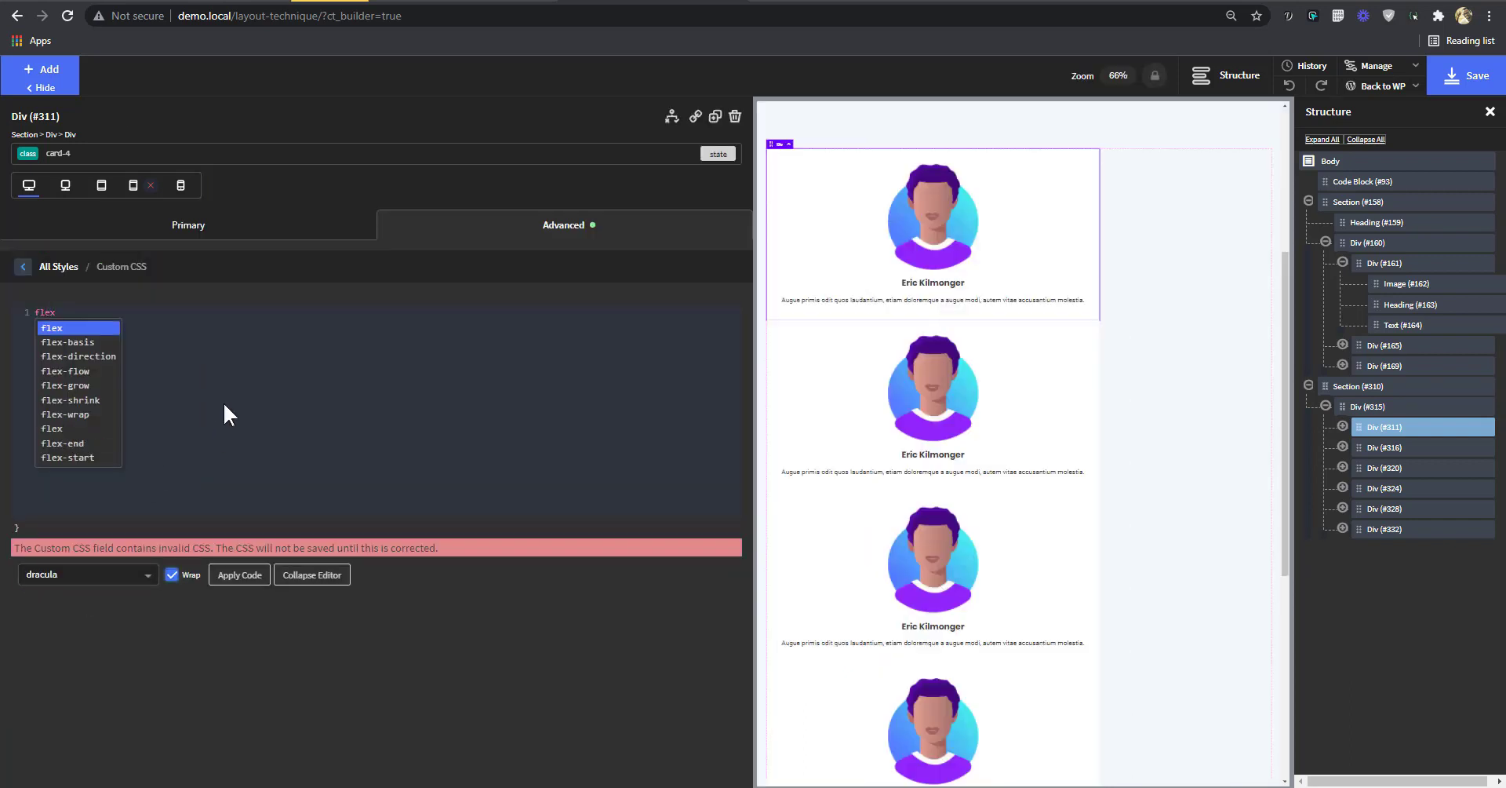
text(:1 30%)
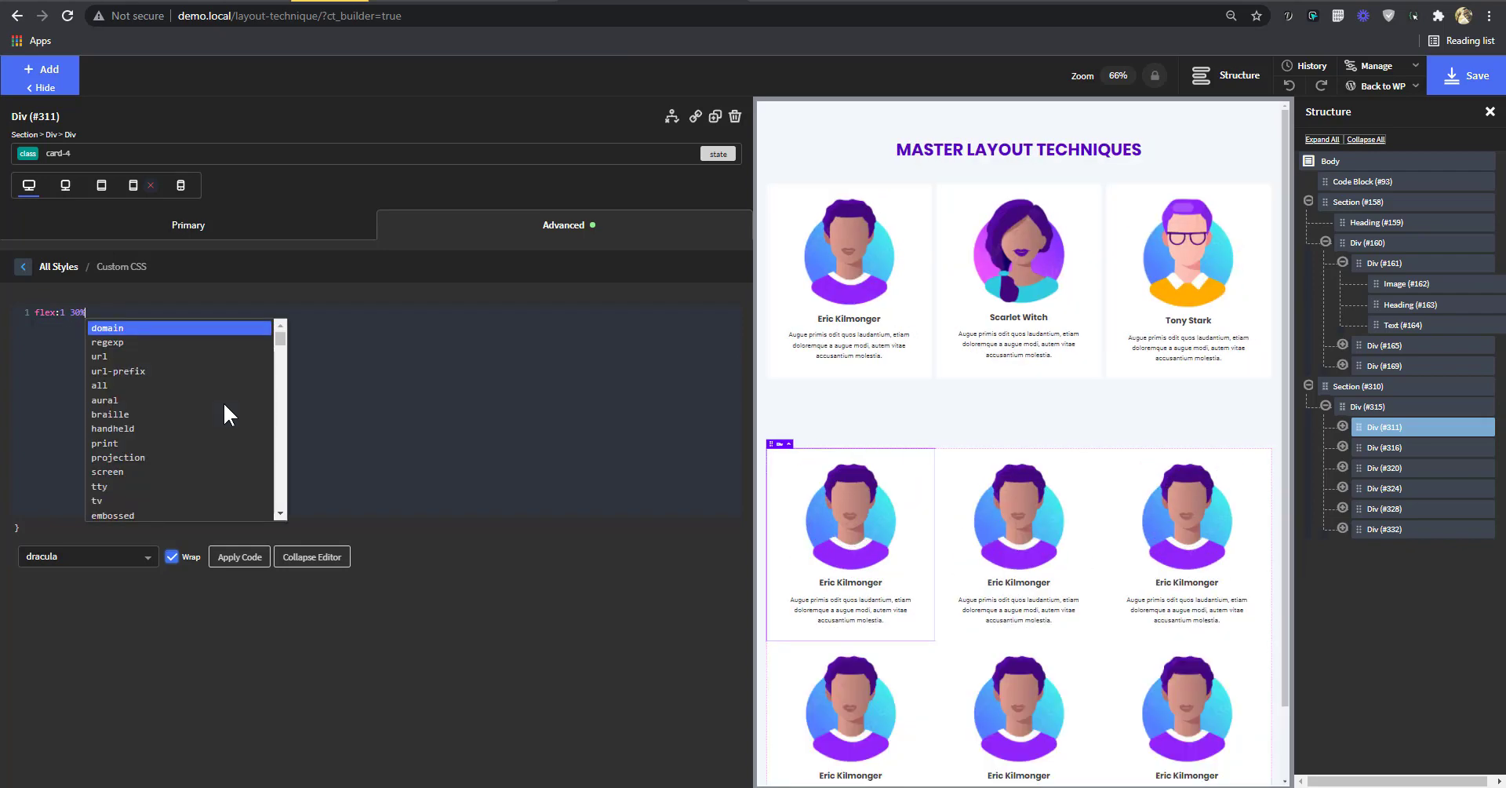
- Collapse the expanded custom CSS editor and add flex: 1 1 30% beneath the existing flex:1 30% declaration
key(Escape)
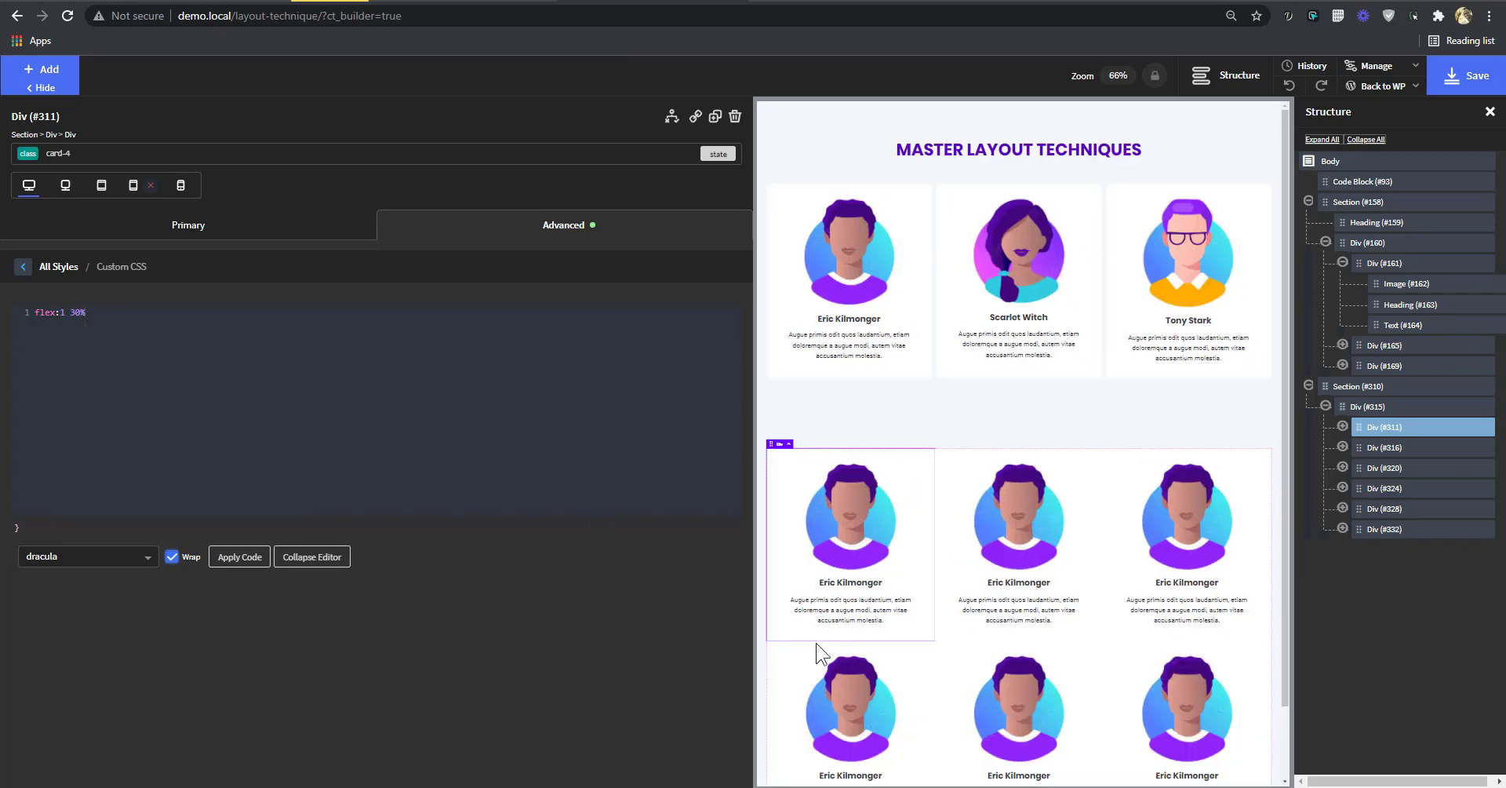
click(317, 558)
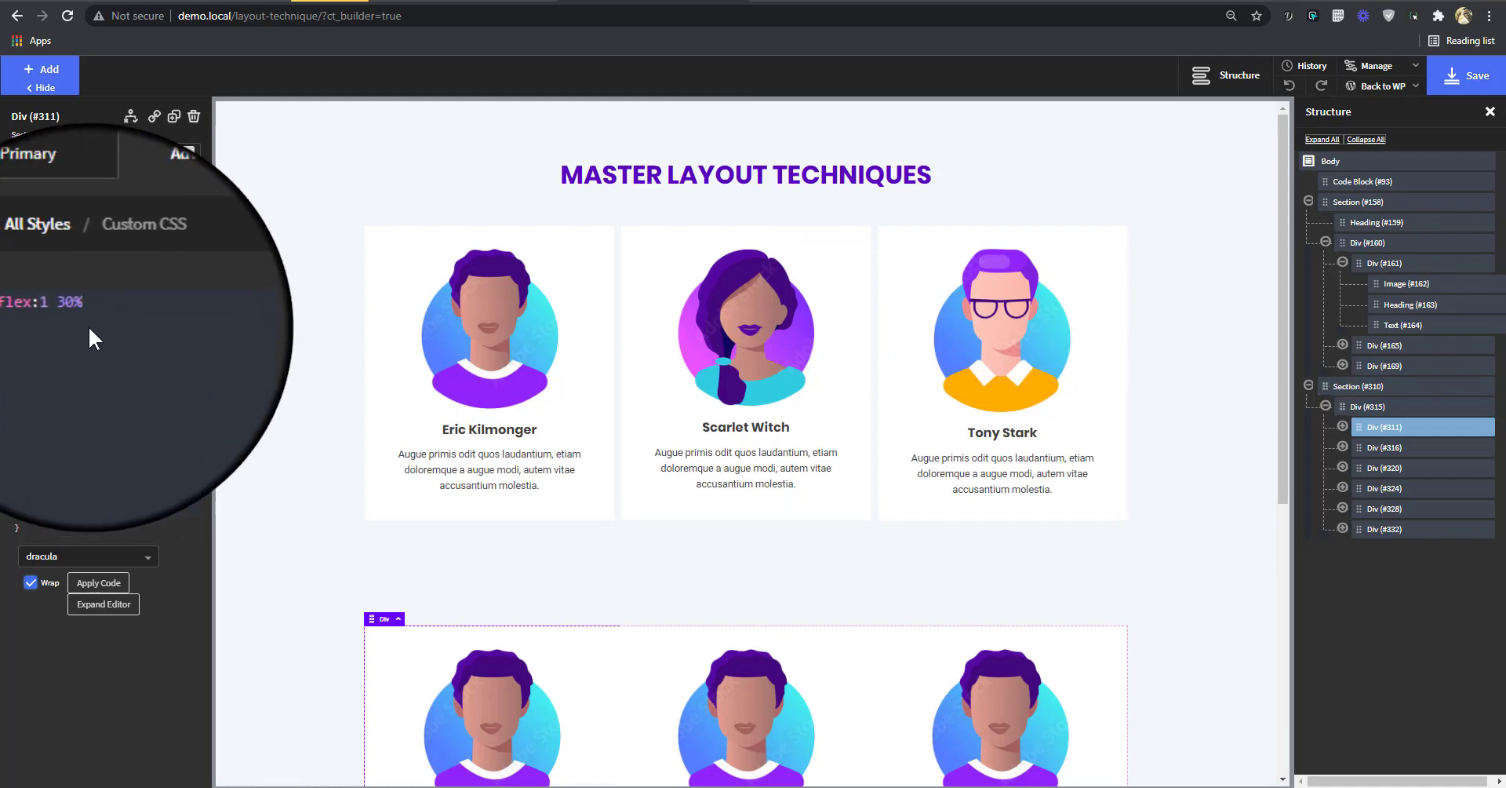
key(Return)
text(flex: )
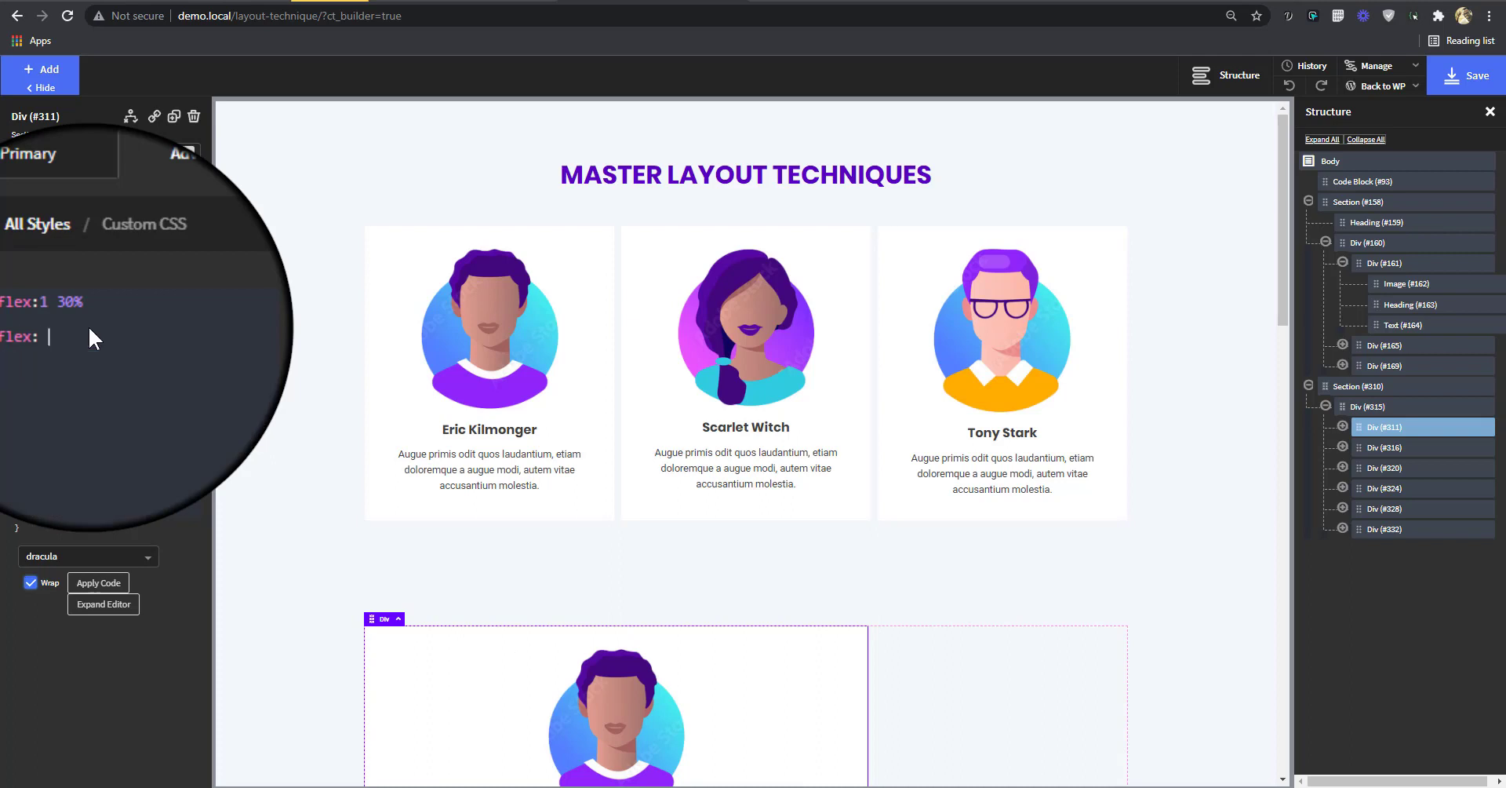
text(1 1 30%)
key(Return)
key(BackSpace)
key(BackSpace)
key(BackSpace)
key(BackSpace)
key(BackSpace)
key(BackSpace)
- Add the declaration flex-grow: 1; beneath the two flex shorthand lines in card-4's custom CSS
key(Return)
text(flex)
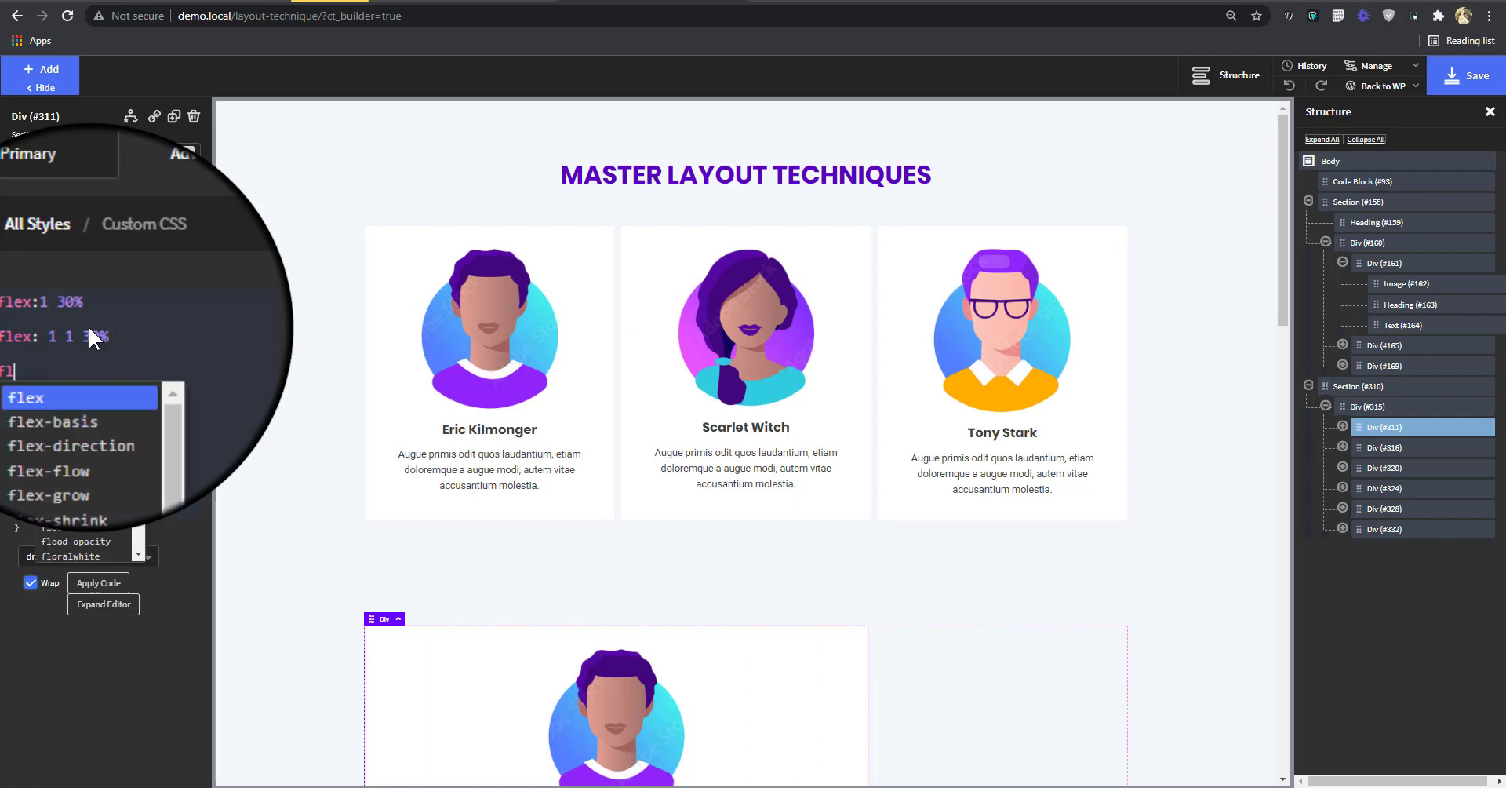
text(:grow)
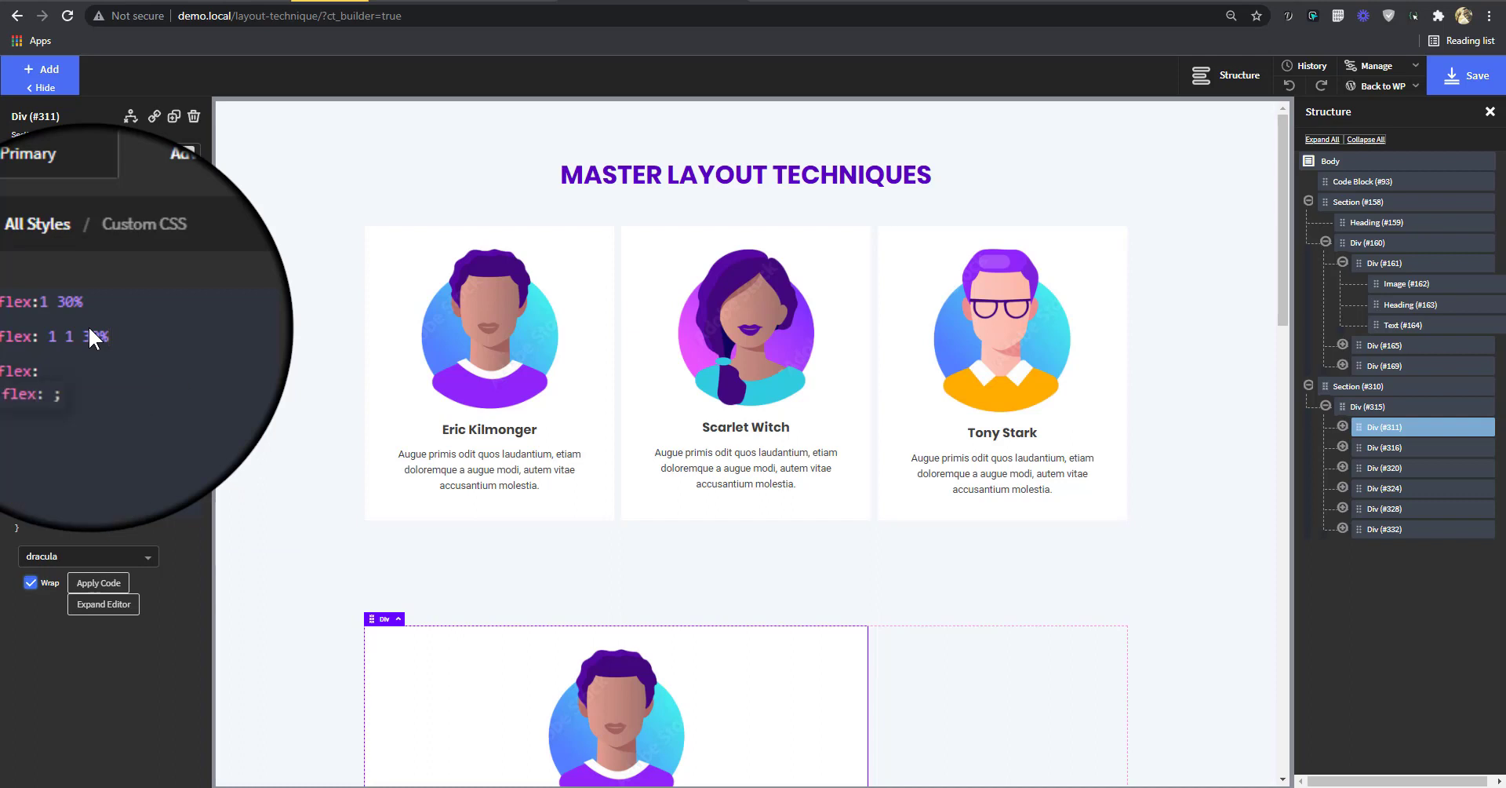
key(BackSpace)
key(BackSpace)
key(BackSpace)
key(BackSpace)
key(BackSpace)
text(-grow)
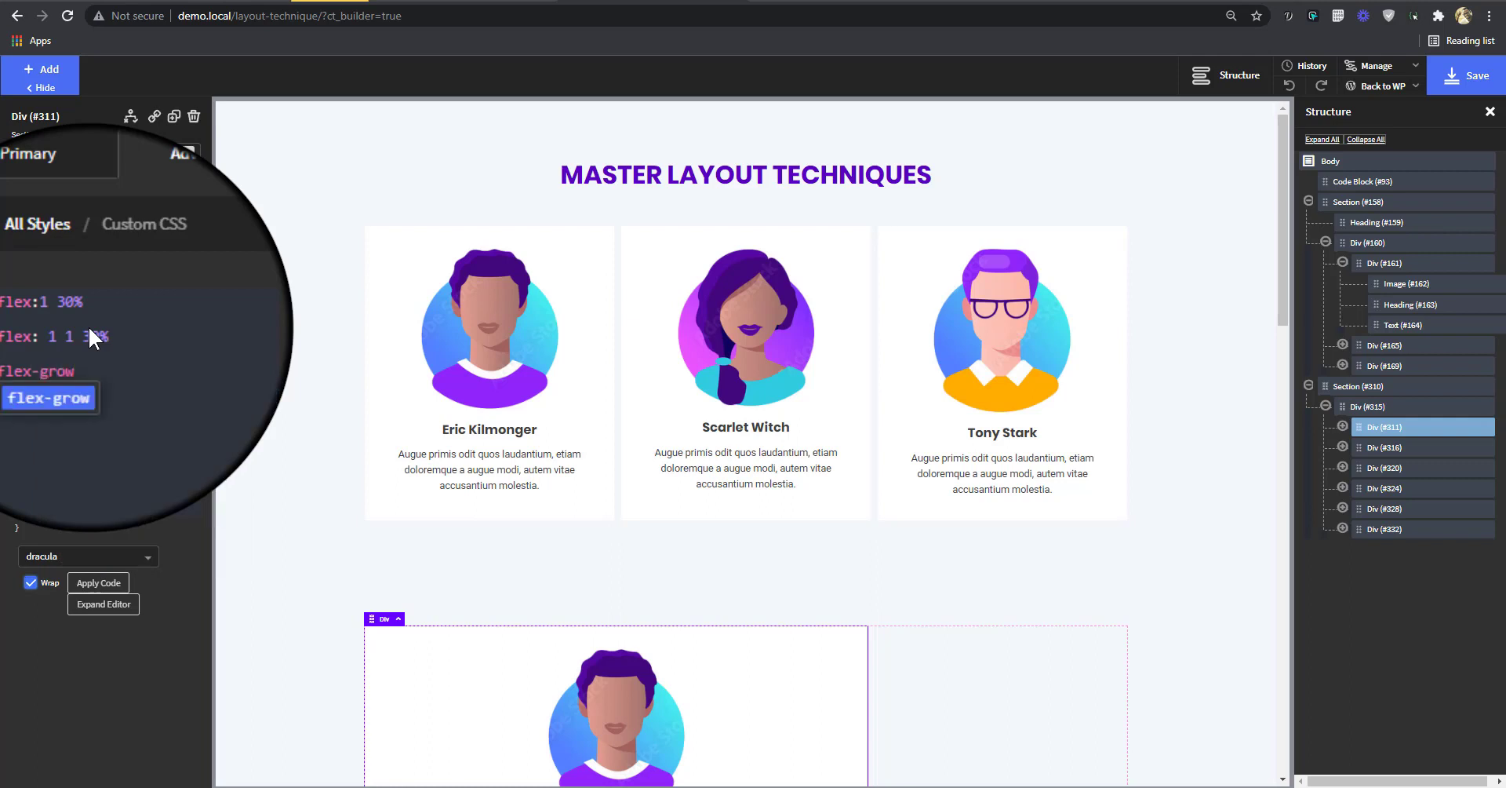
text(: 1;)
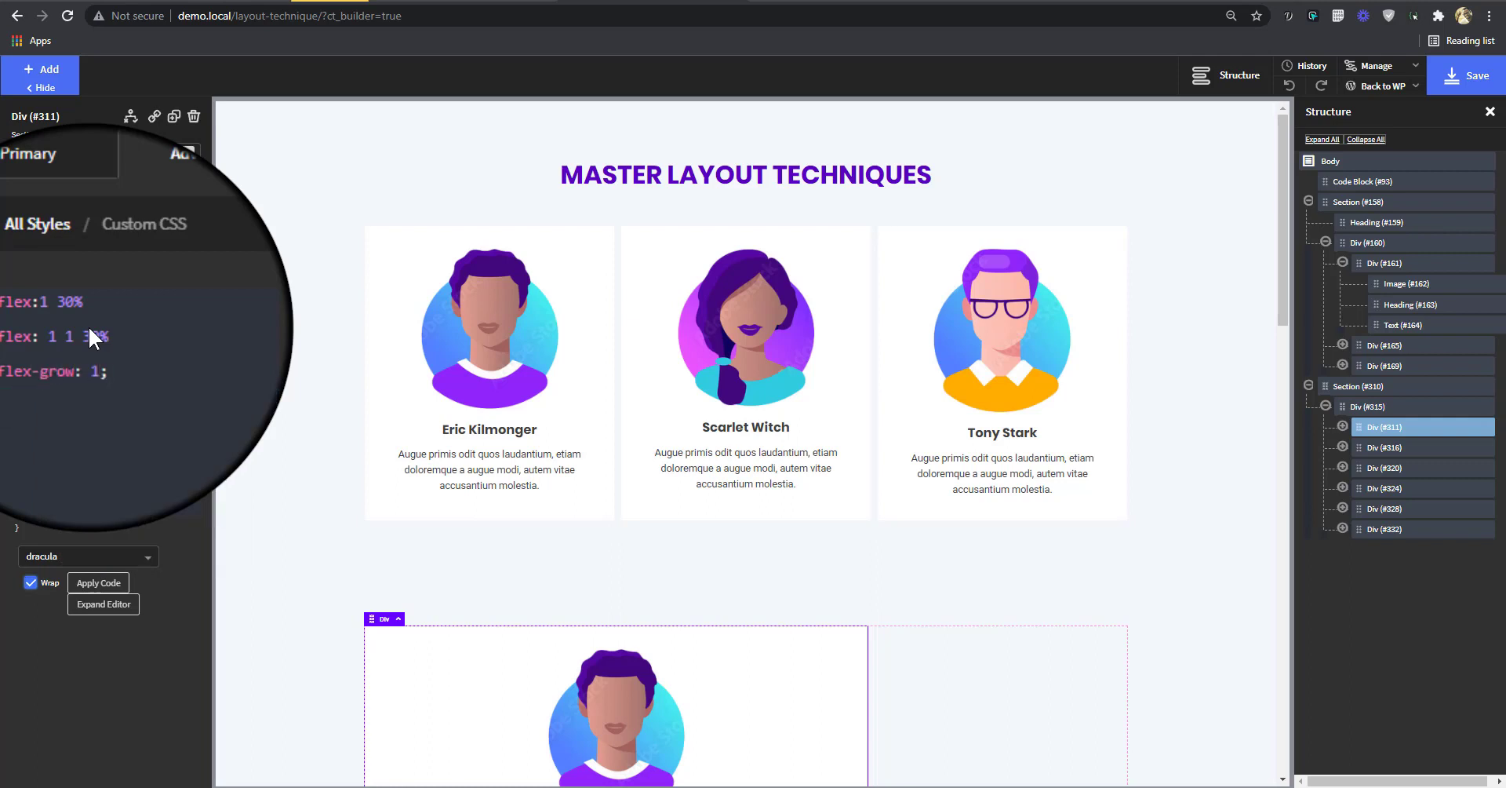
- Add the declarations flex-shrink: 1; and flex-basis: 30% below flex-grow in the card-4 custom CSS
key(Return)
text(flex)
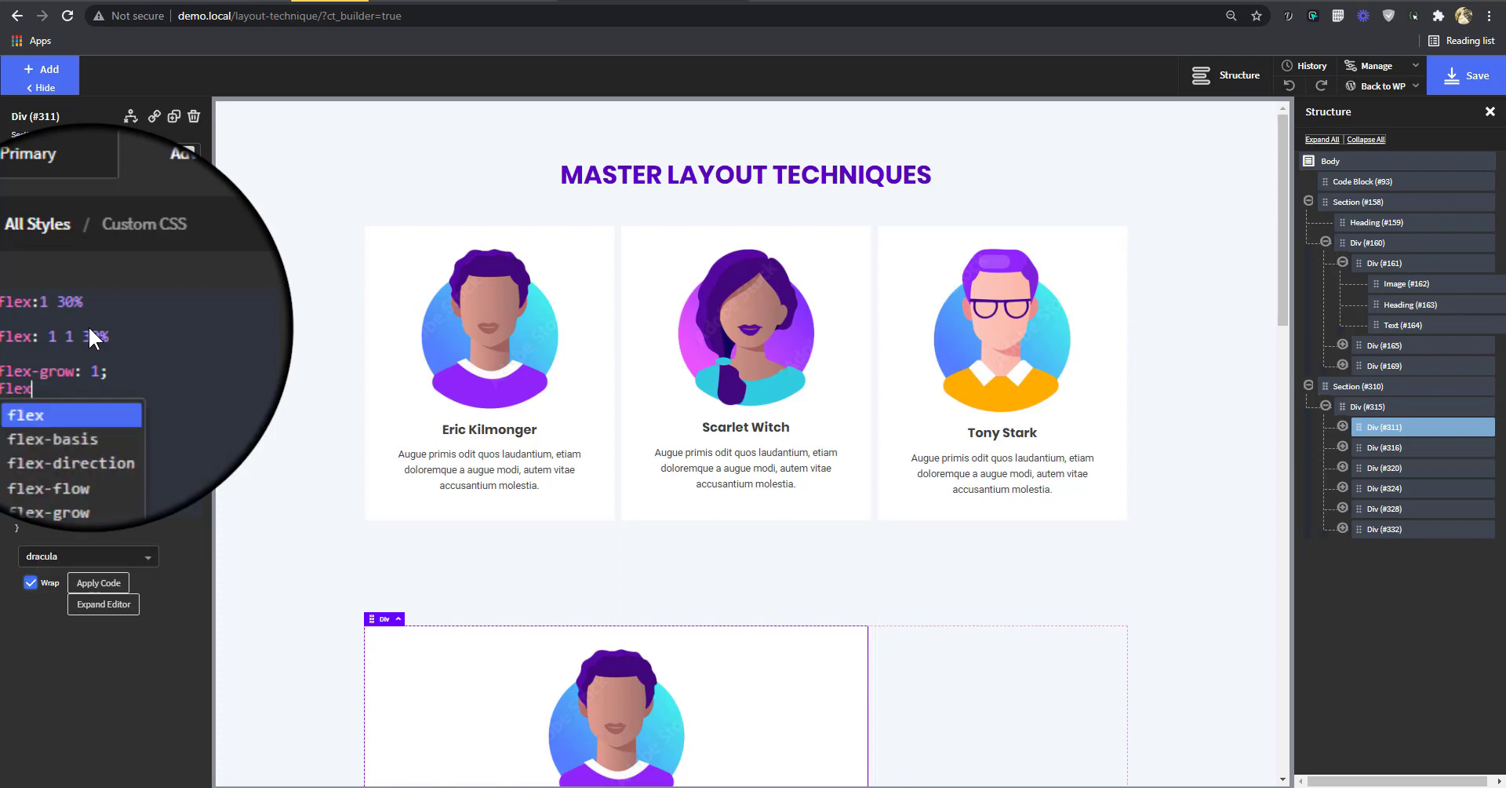
text(-shrink: 1;)
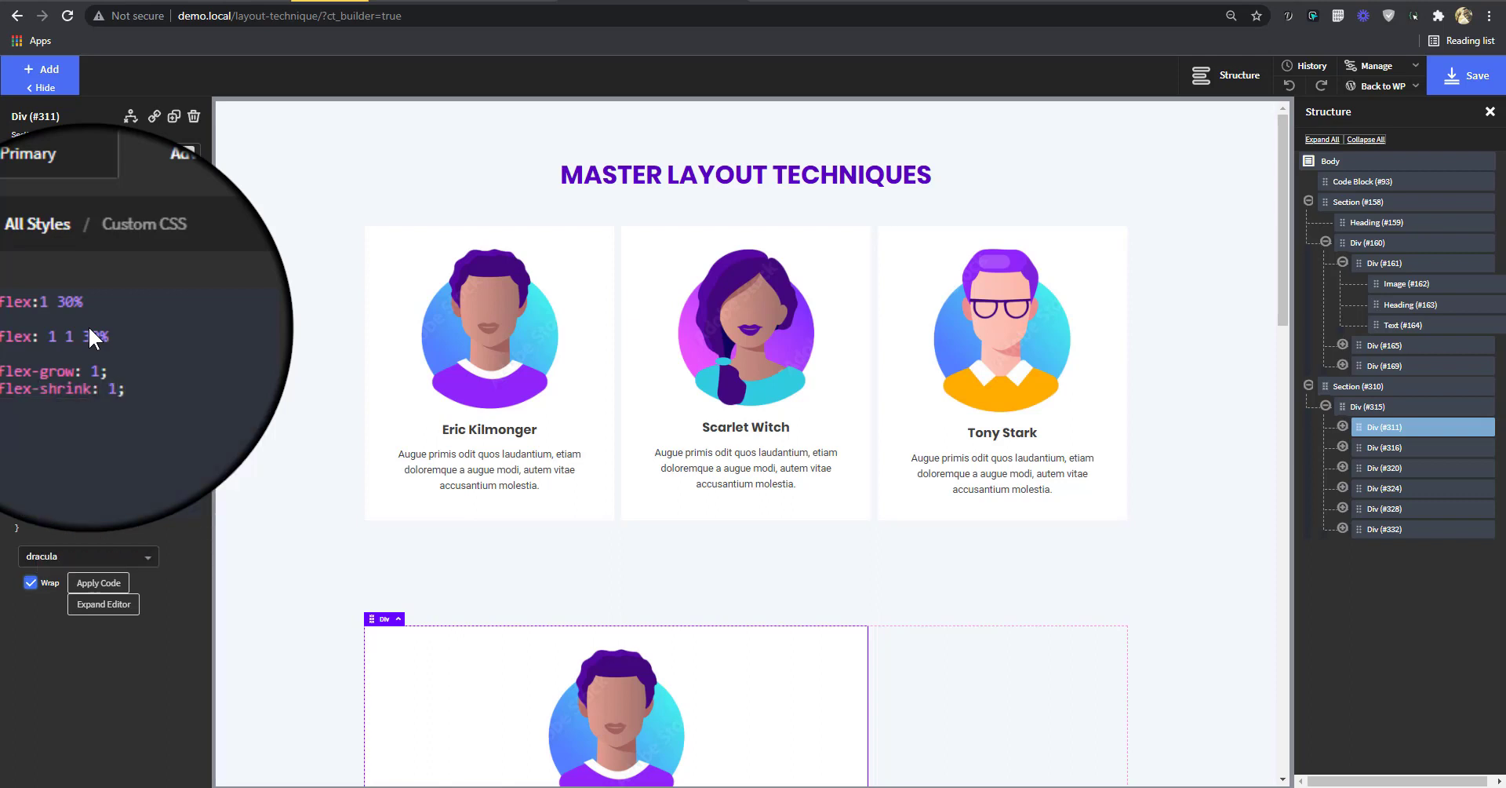
key(Return)
text(flex-bais)
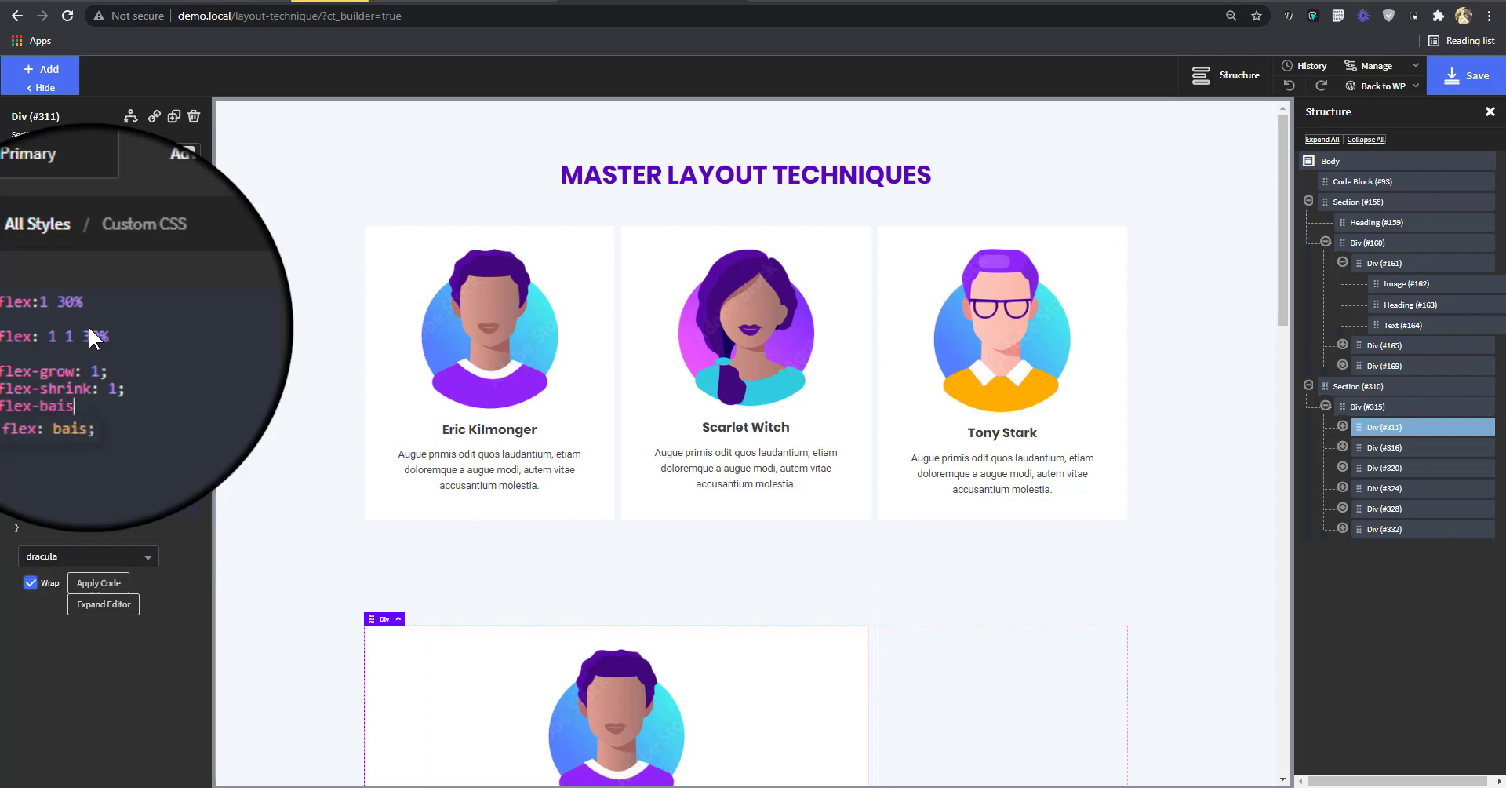
key(BackSpace)
key(BackSpace)
text(sis)
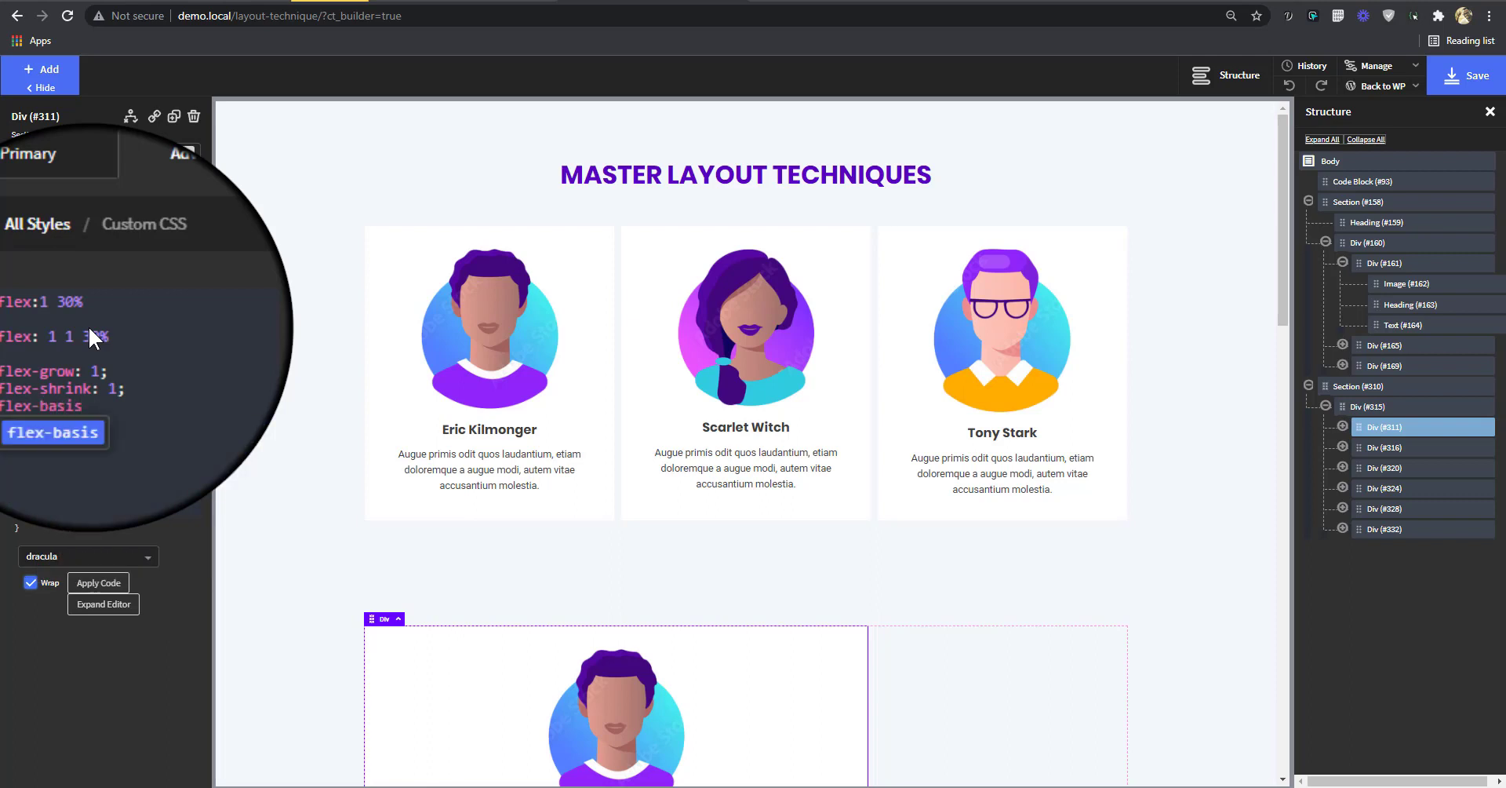
text(: 1)
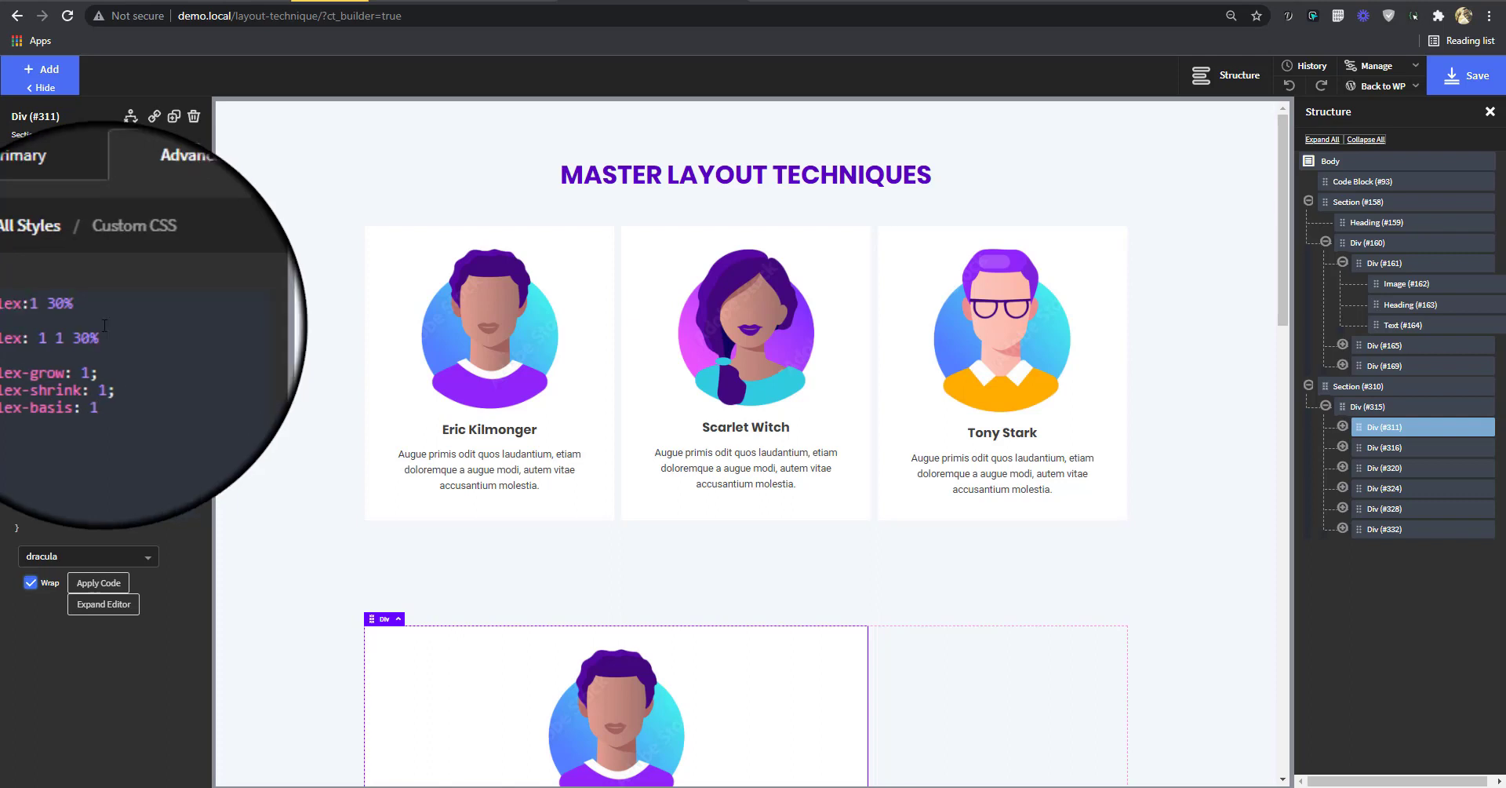
text(0%)
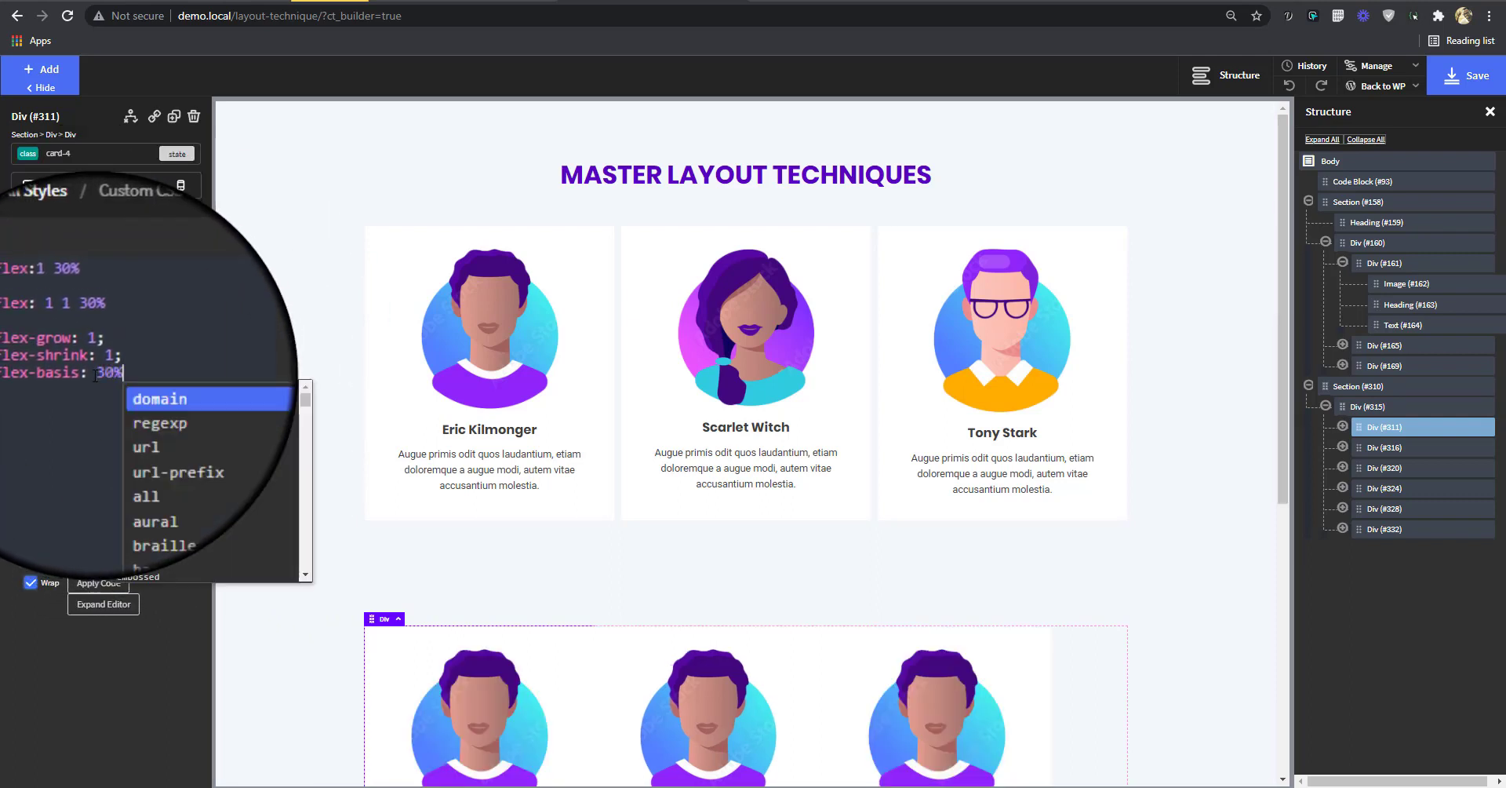
- Delete the extra flex declarations and the empty line, keeping only flex:1 30% in the card-4 custom CSS
click(136, 358)
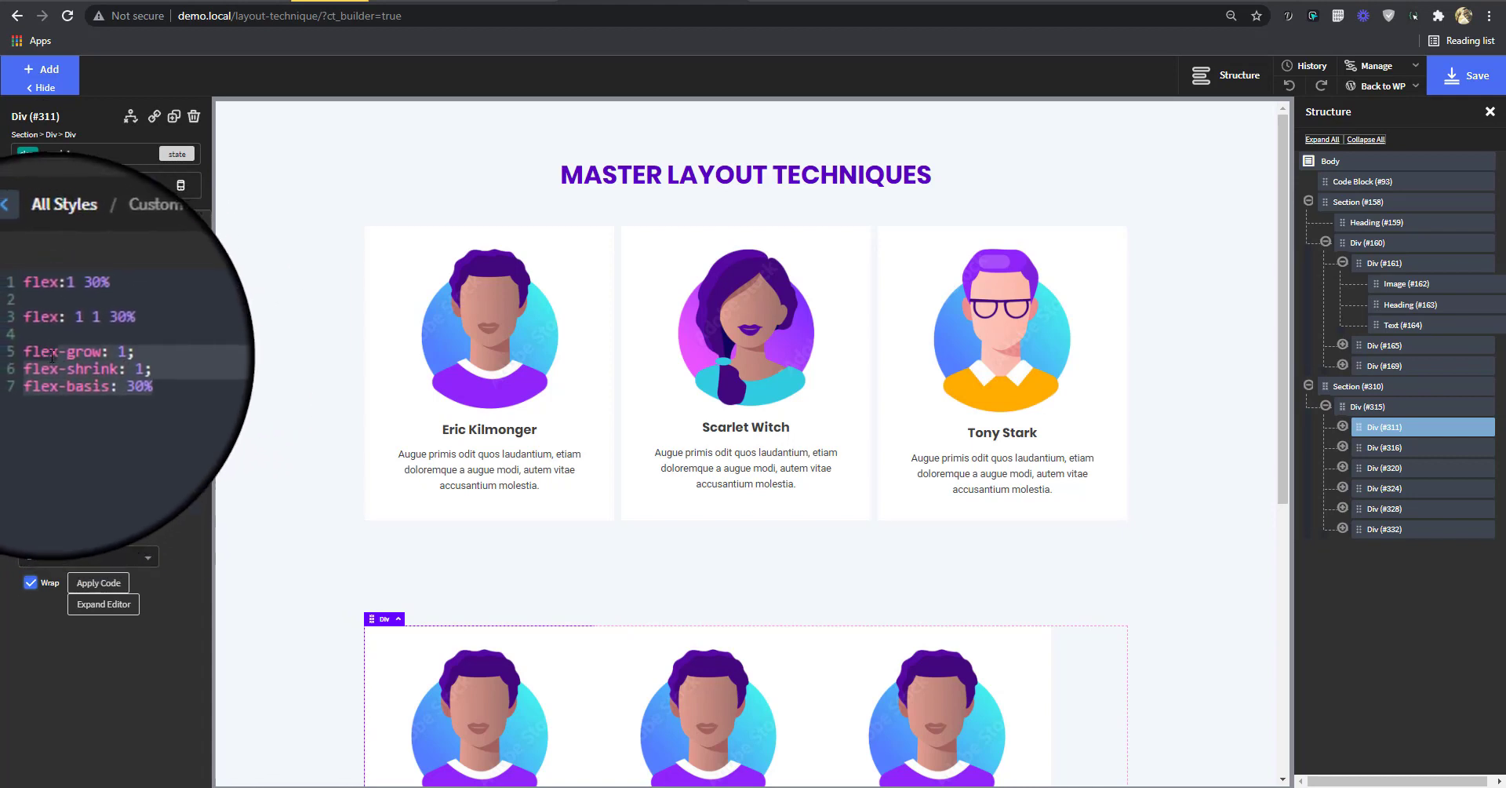
key(BackSpace)
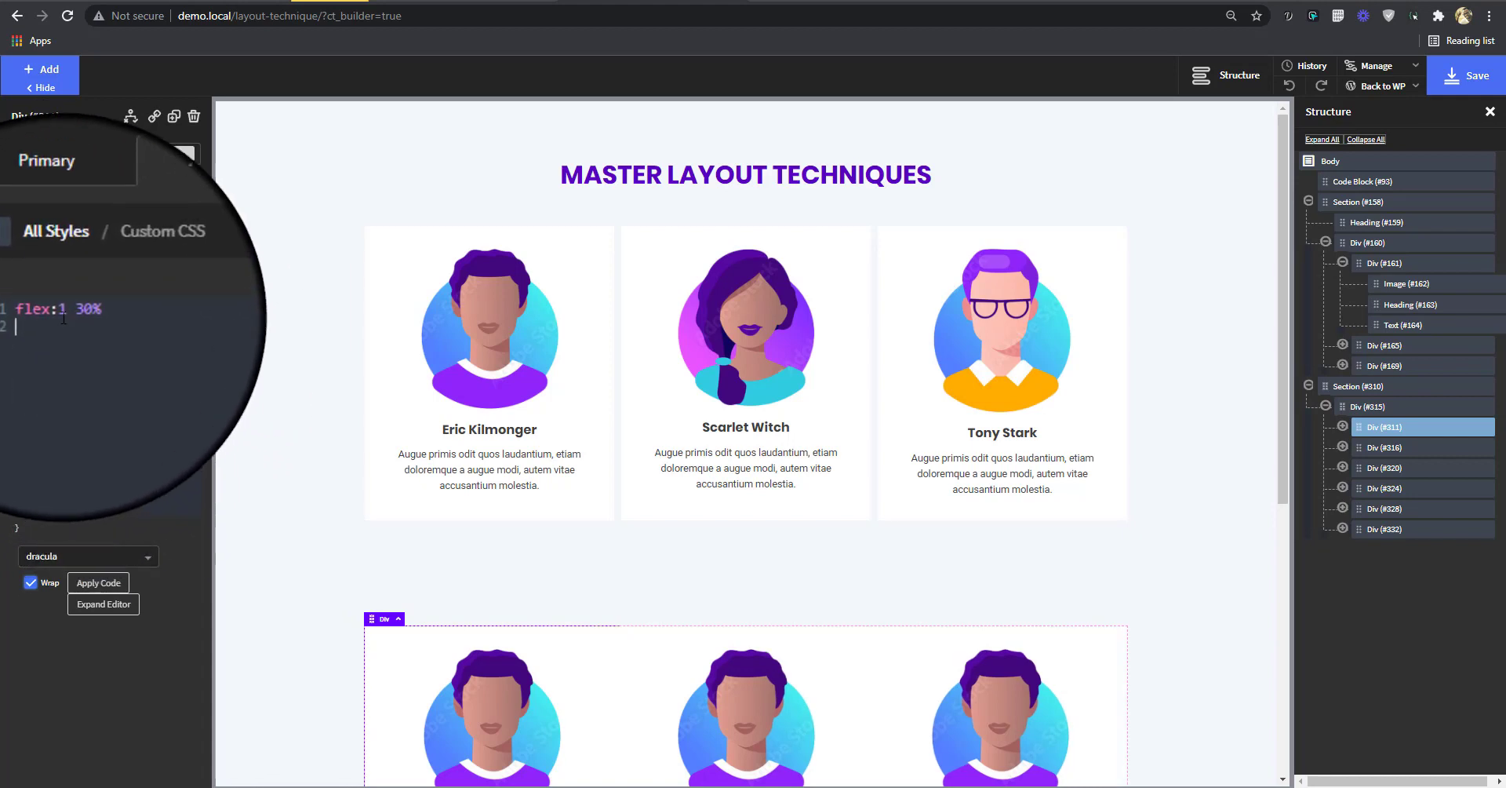
key(ctrl+z)
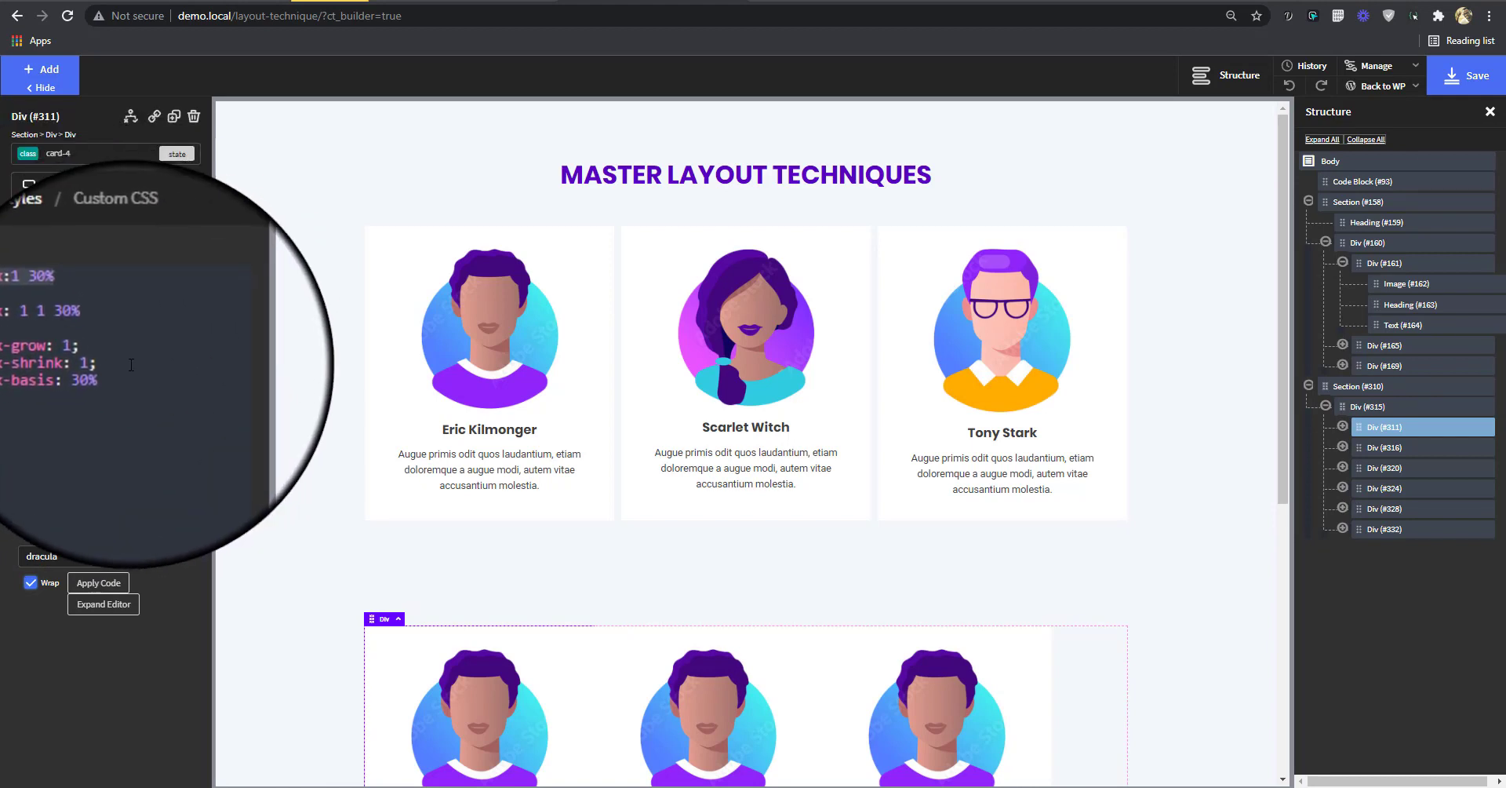
key(BackSpace)
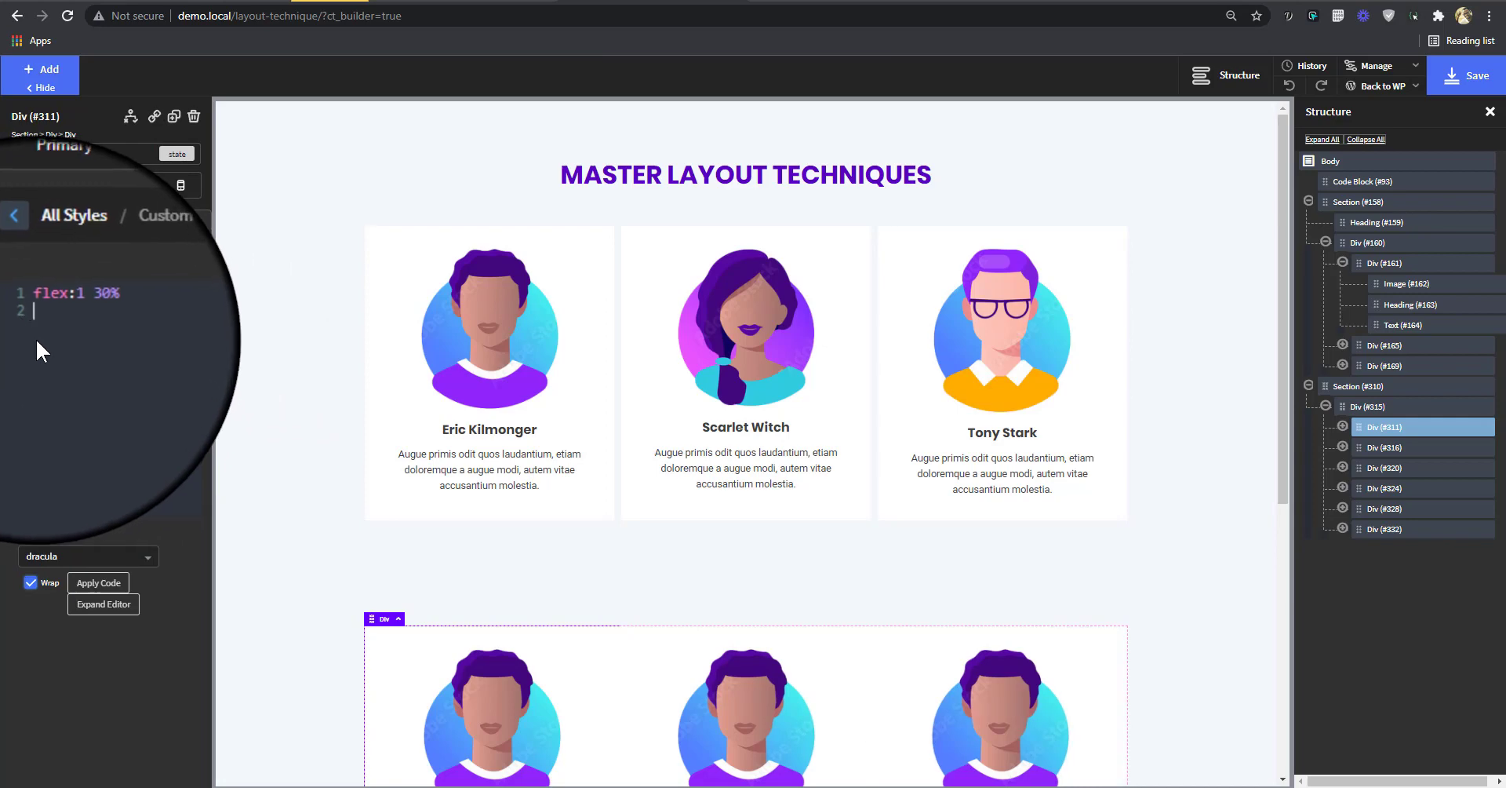
key(BackSpace)
- Save the page and open its front-end view at the six-card section
scroll(952, 546, down, 6)
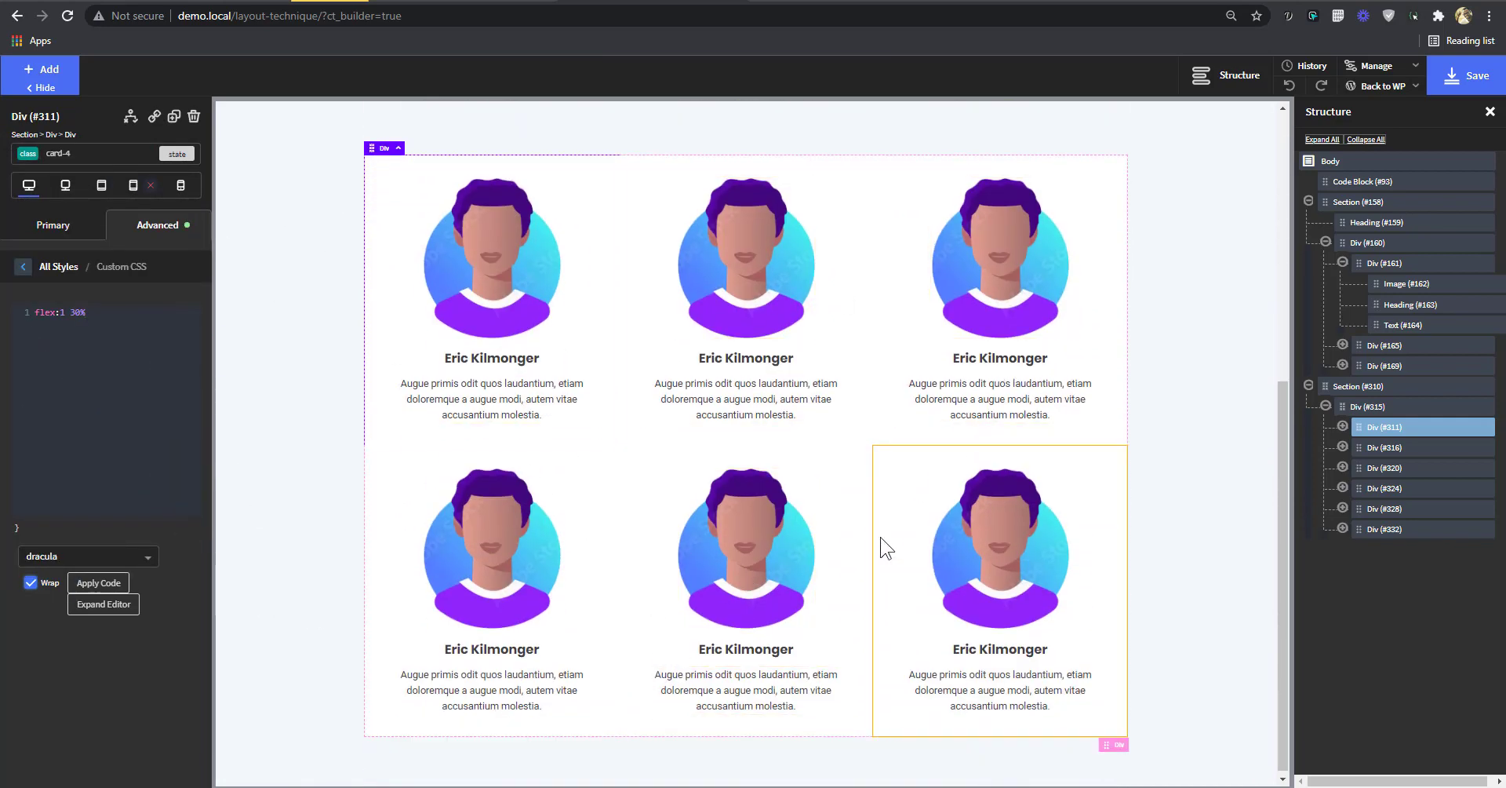
scroll(881, 545, up, 2)
scroll(858, 528, down, 1)
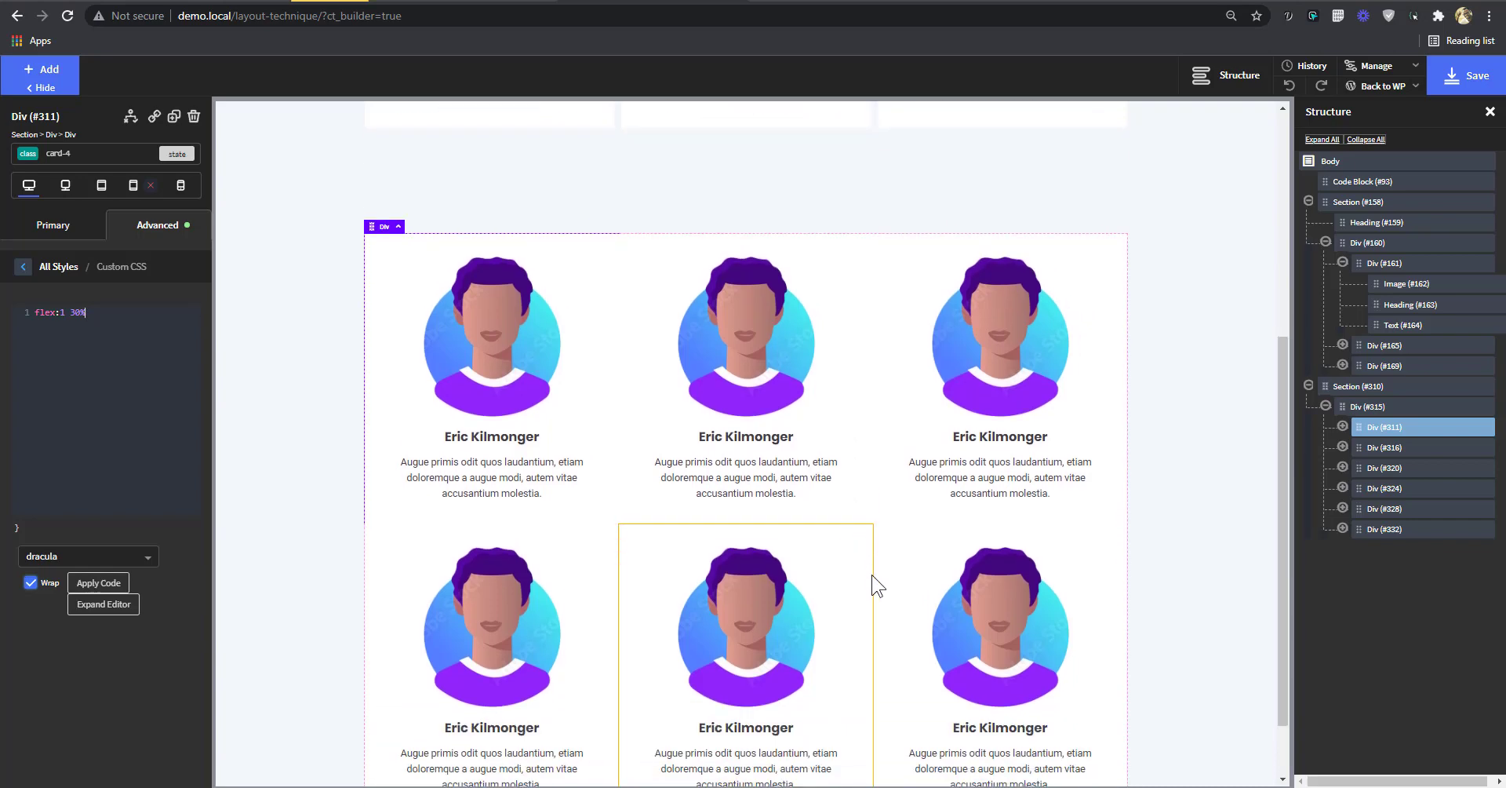
click(1464, 73)
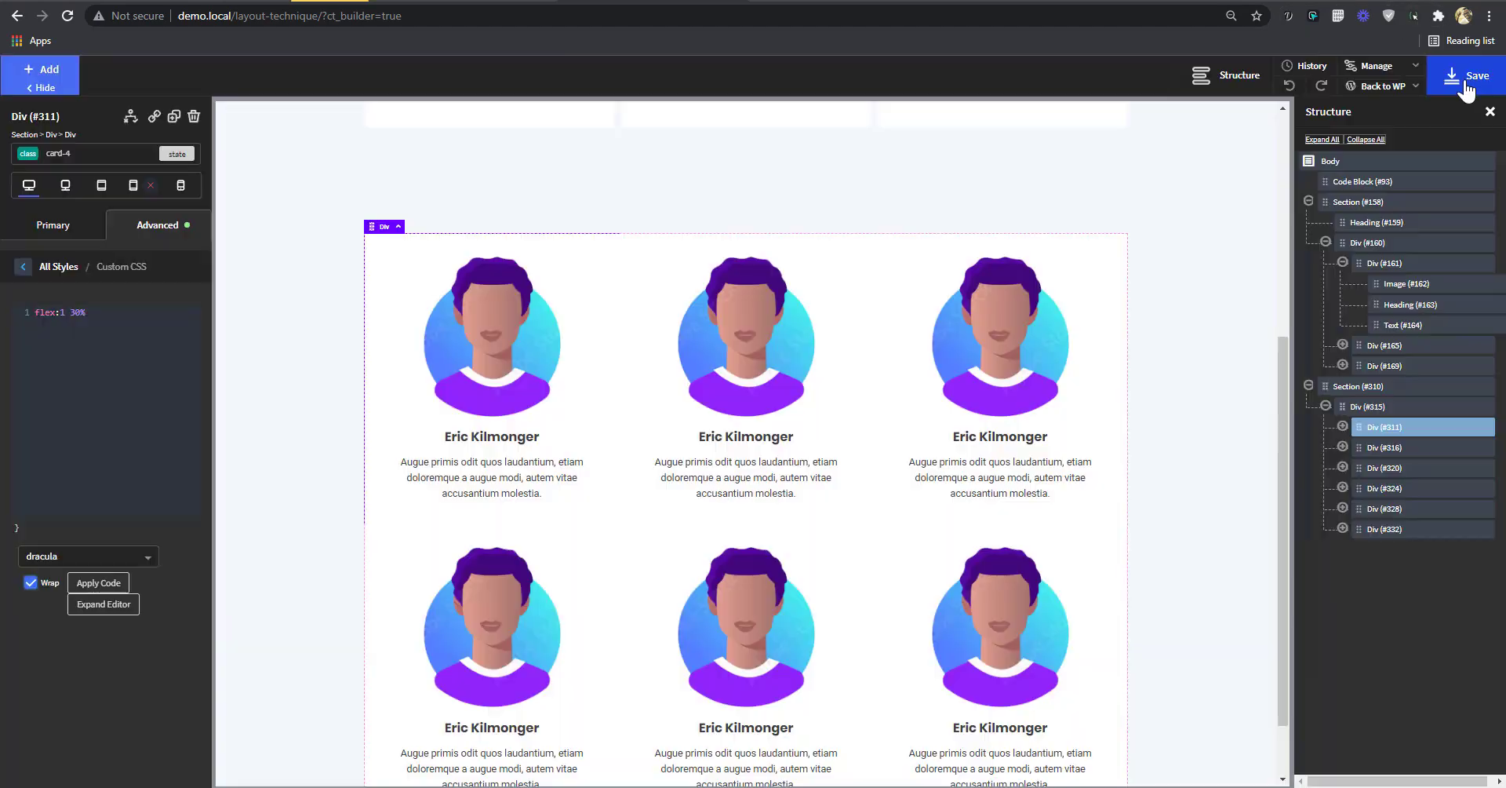
mouse_move(1402, 84)
click(1386, 132)
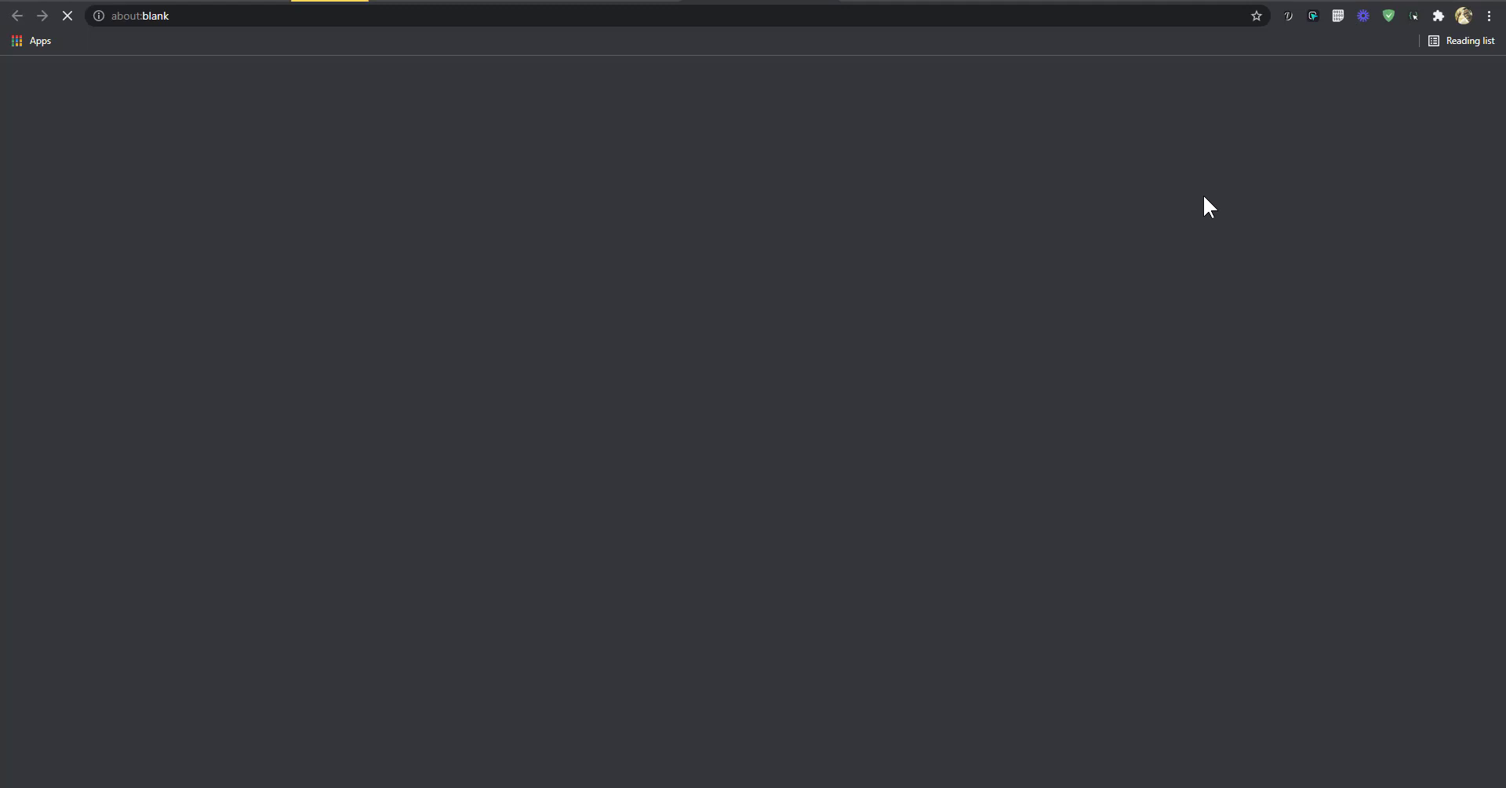
scroll(1198, 336, down, 5)
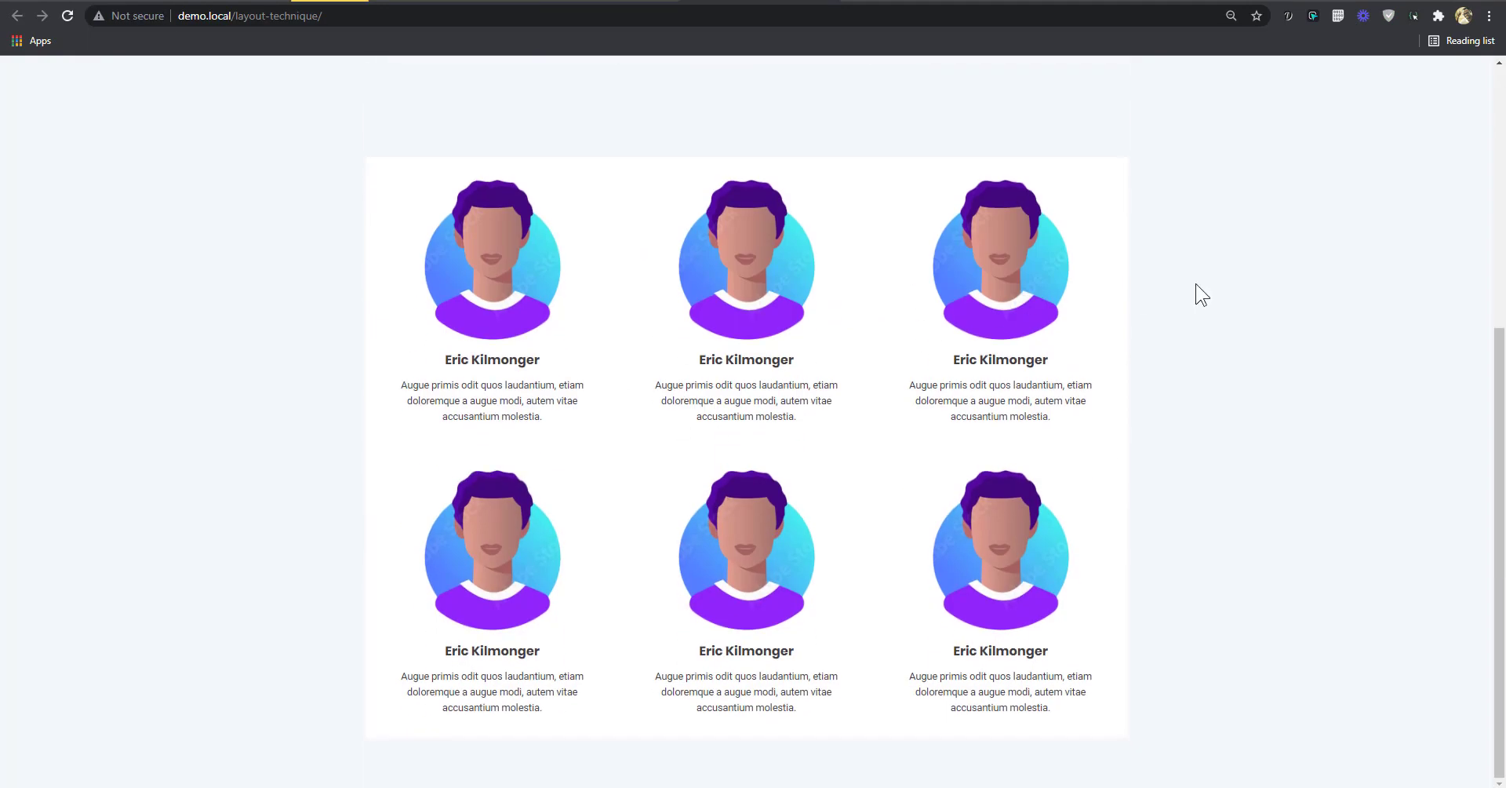
- Open the browser's developer tools, widen them beside the page, and inspect the third card in the six-card grid's upper row
key(ctrl+shift+i)
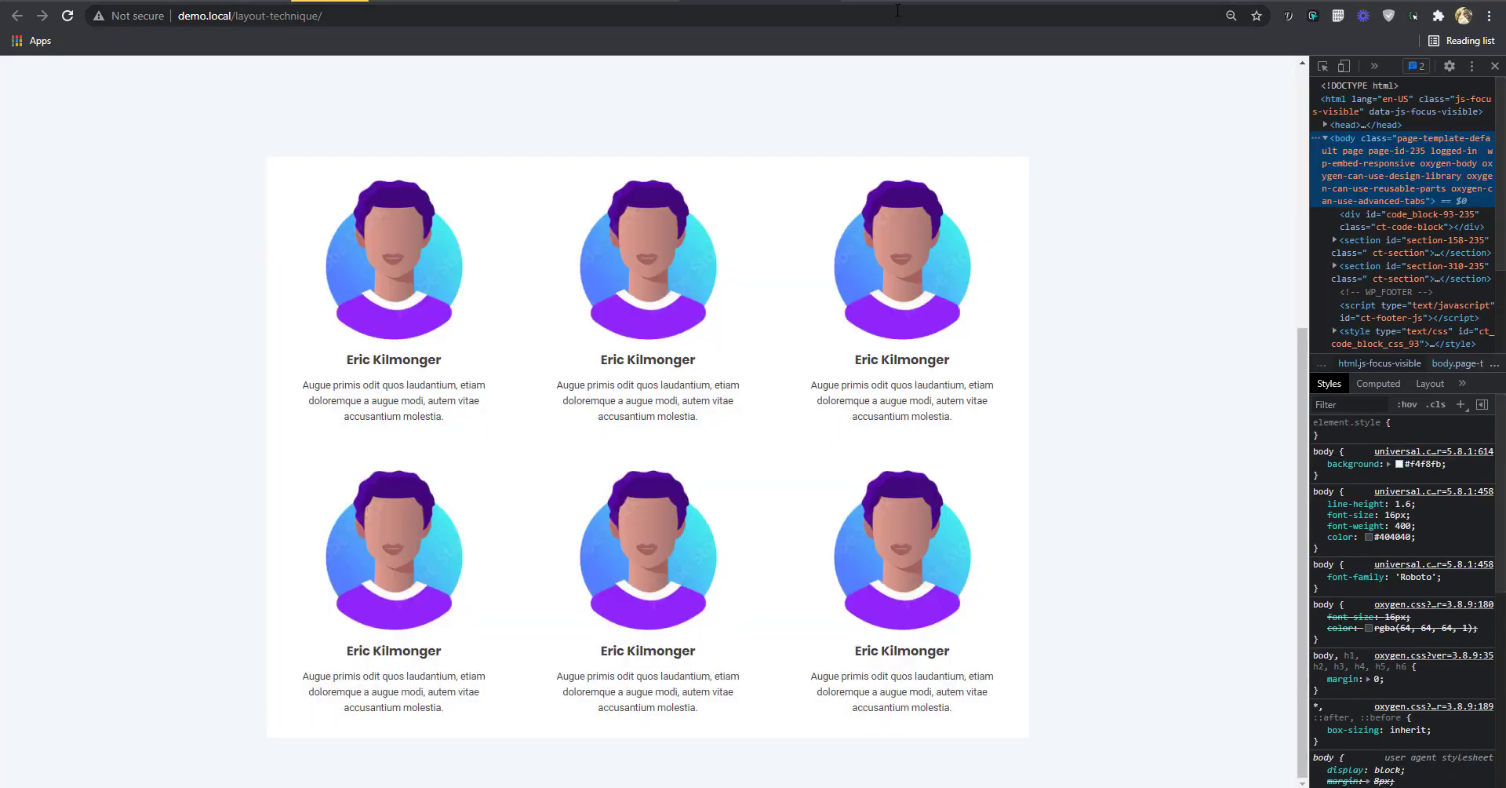
drag(1308, 421, 582, 443)
click(592, 66)
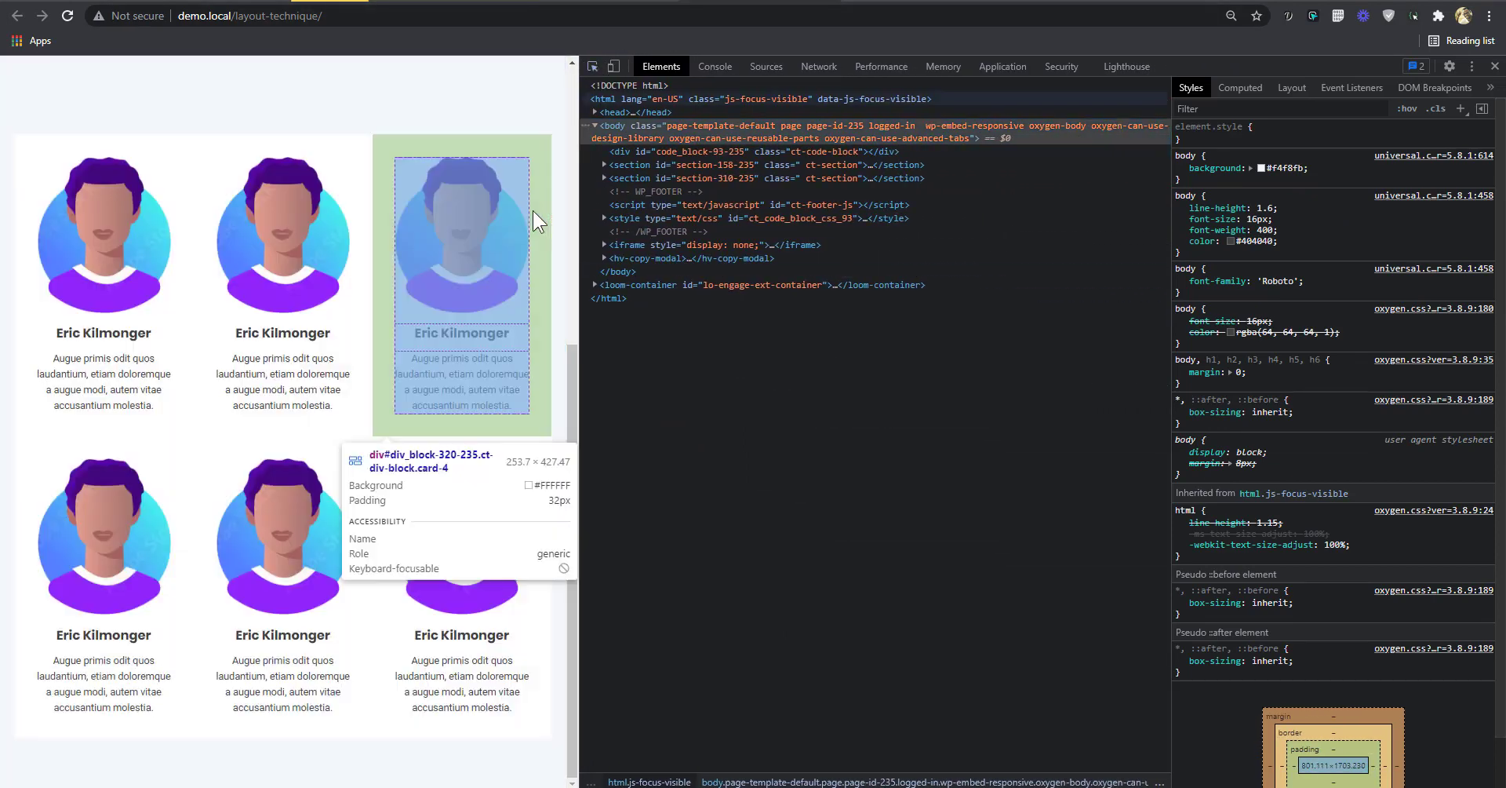
click(534, 203)
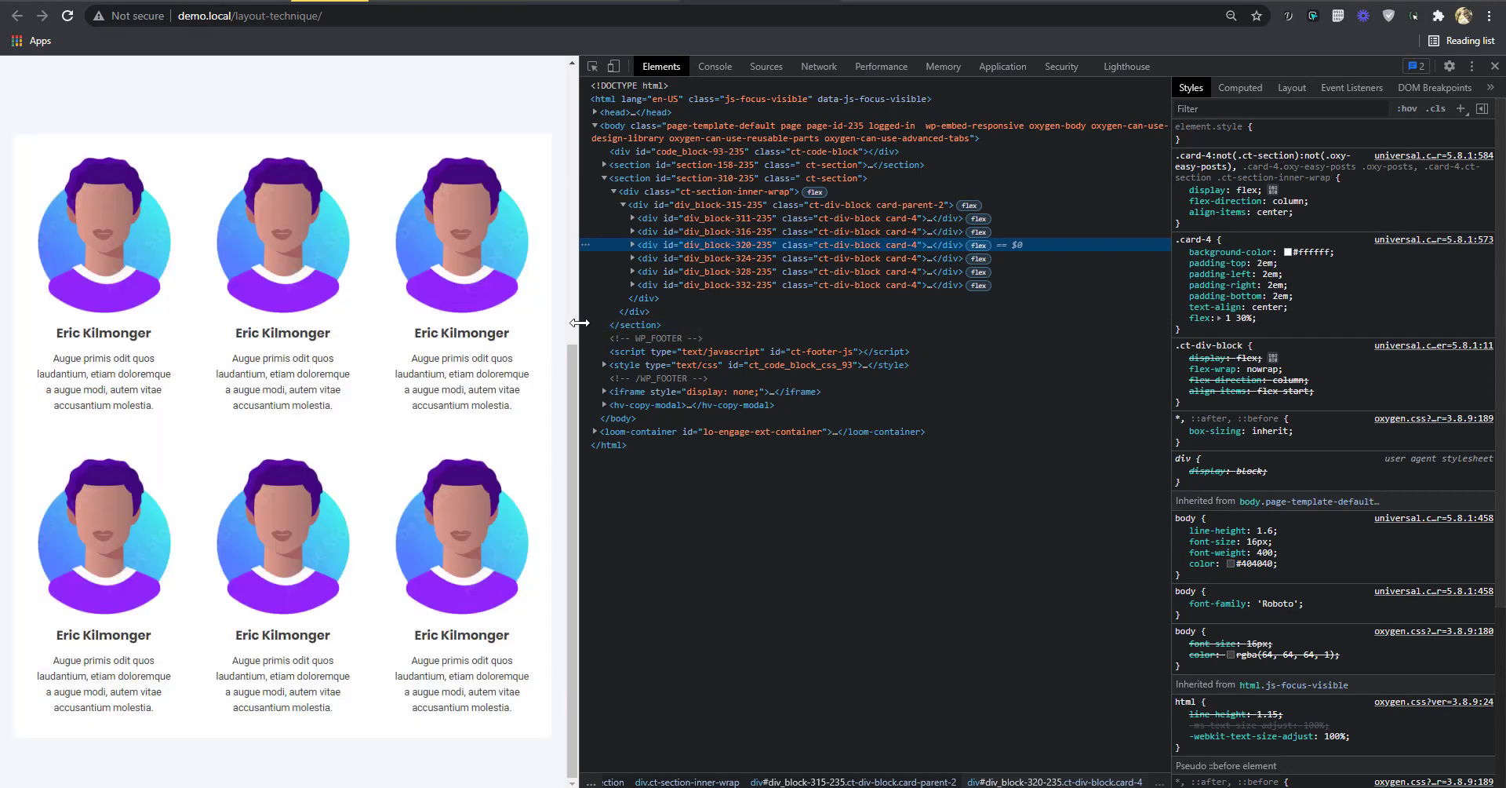
- View the inspected card's computed styles and resize the page viewport to check how the six cards respond
drag(578, 326, 546, 327)
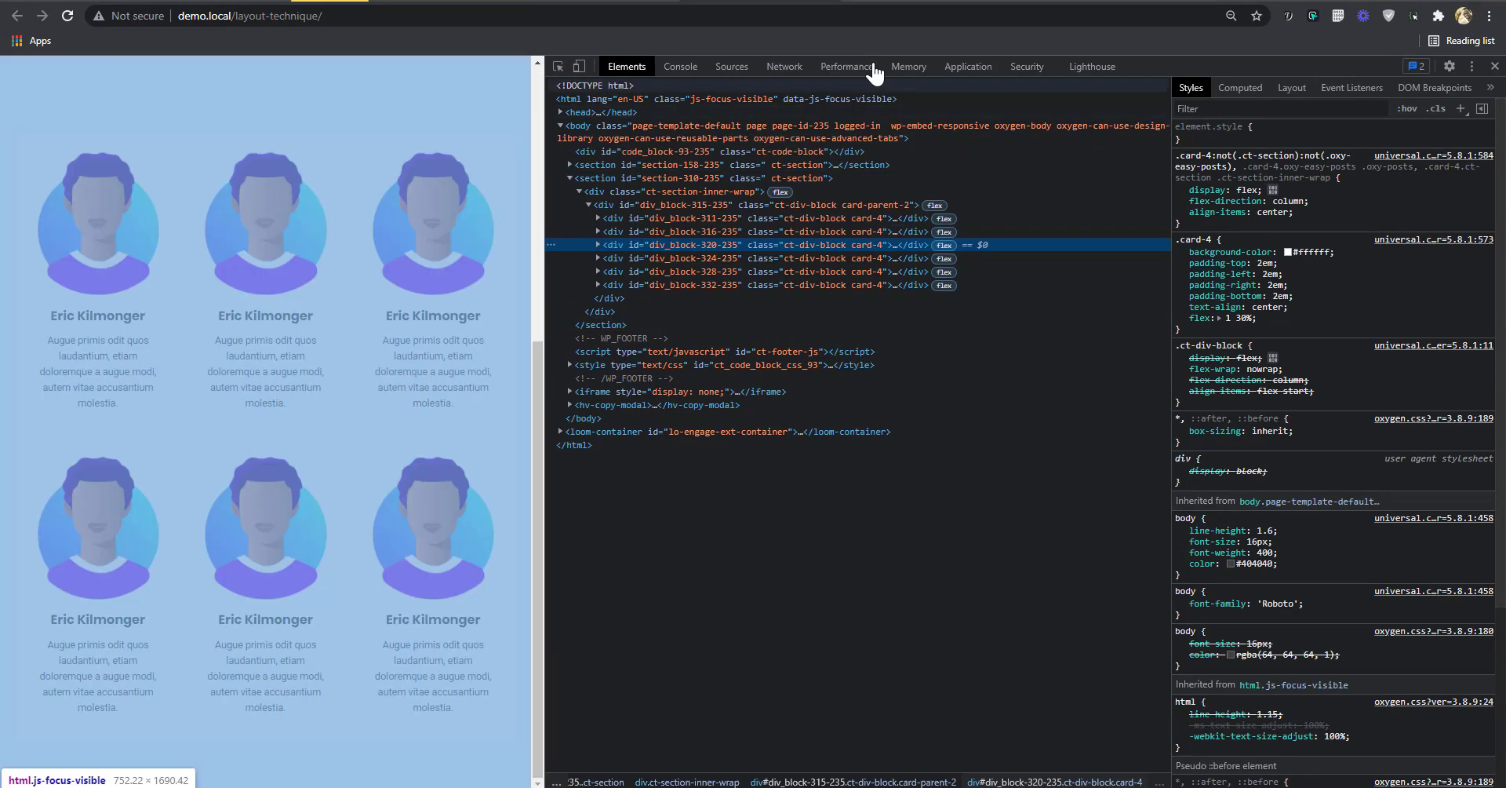
click(680, 67)
click(627, 67)
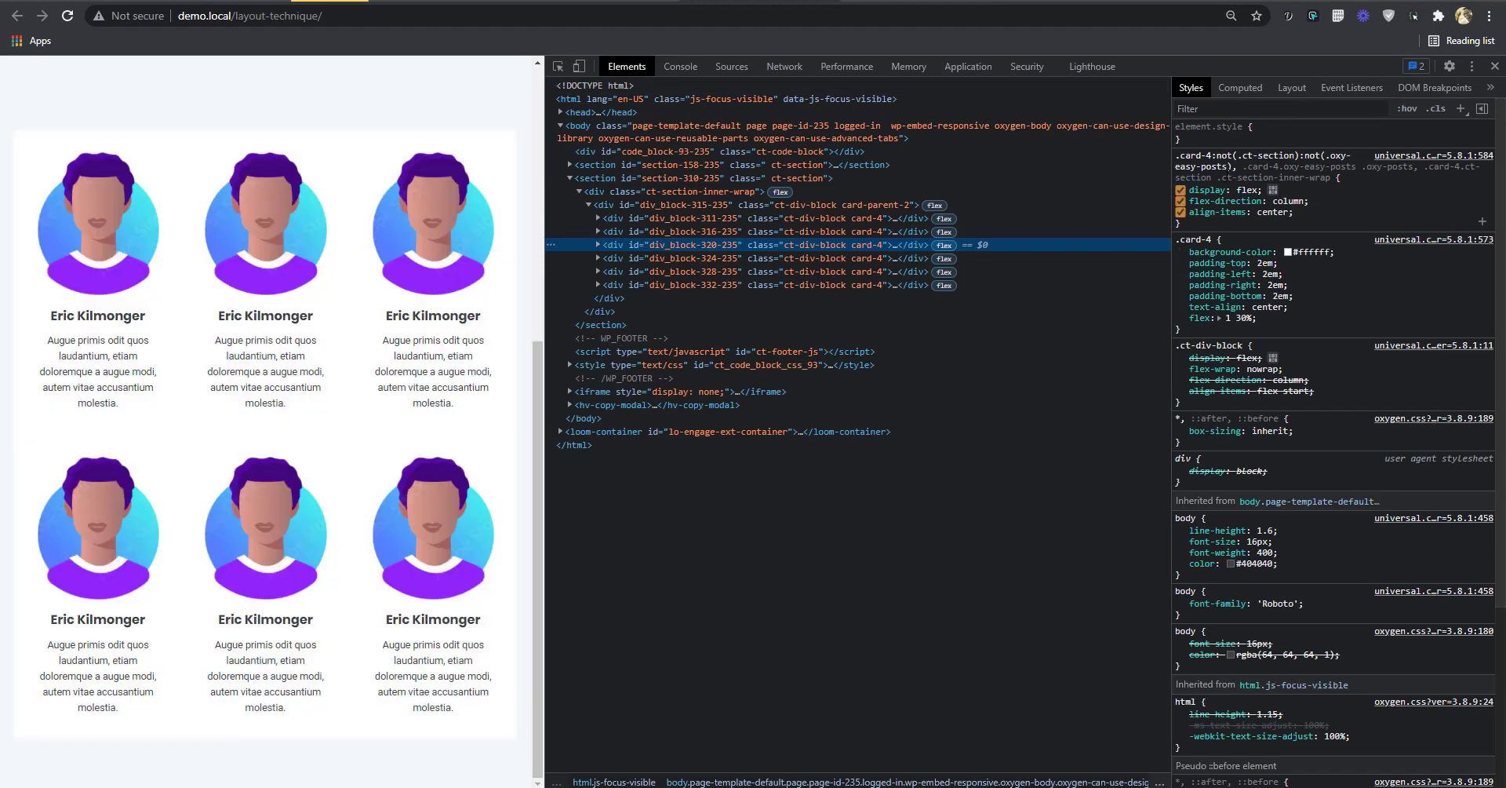
click(1241, 87)
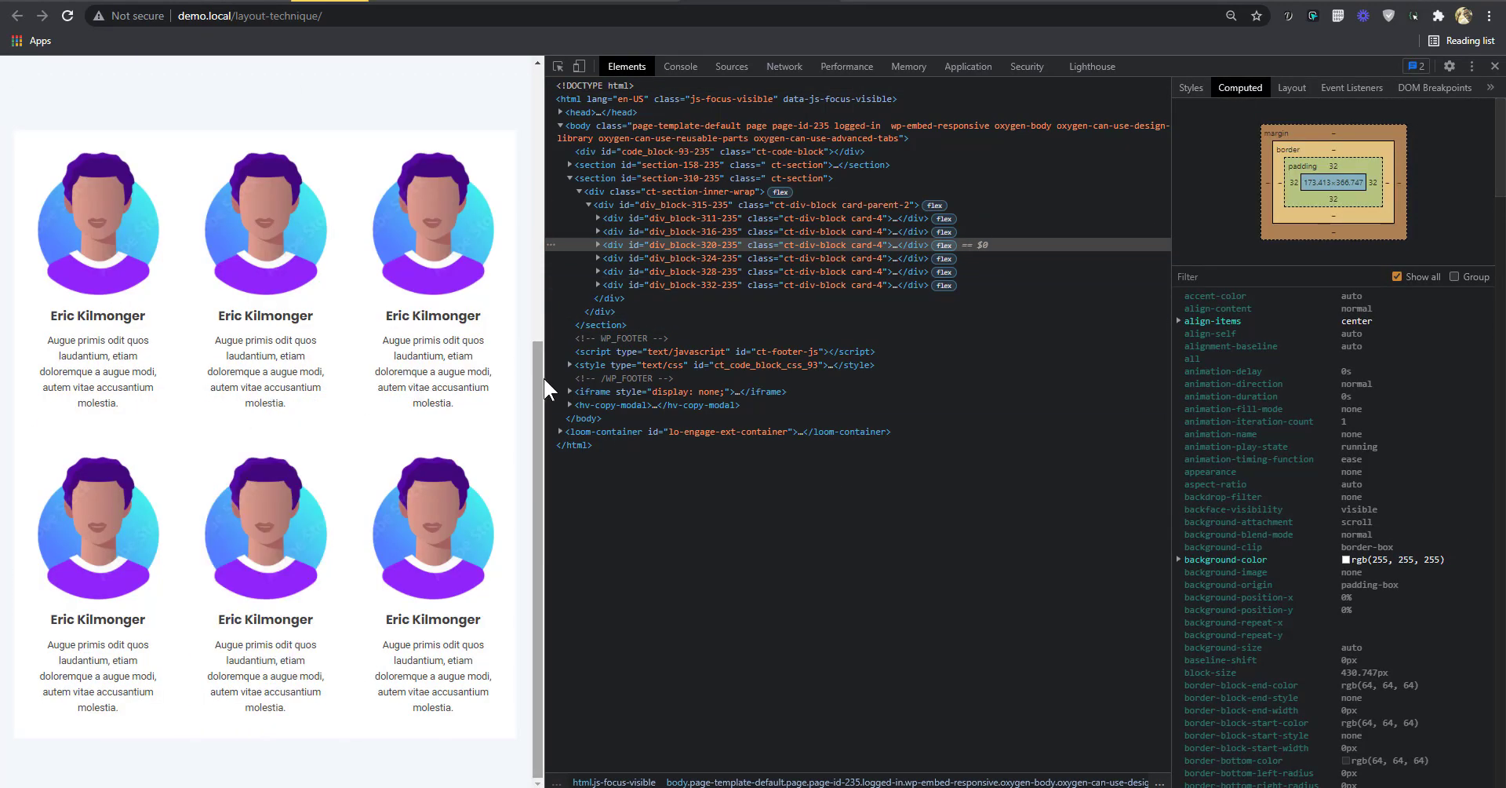
drag(543, 379, 719, 445)
scroll(491, 437, down, 5)
drag(716, 447, 675, 453)
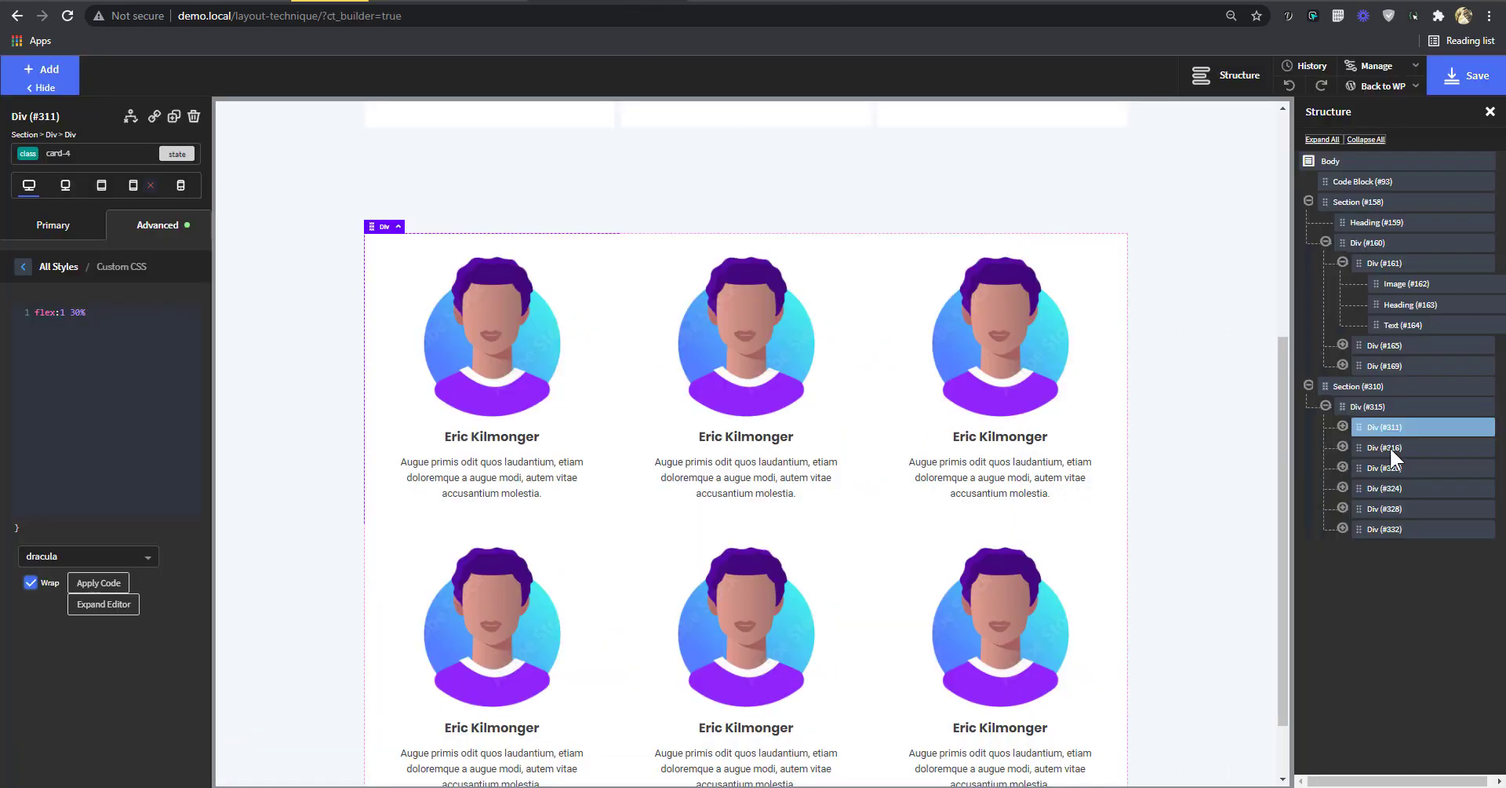
- Set the card-4 class's min-width to 240 px, save, and test the front-end page in a narrower viewport
click(187, 229)
click(121, 307)
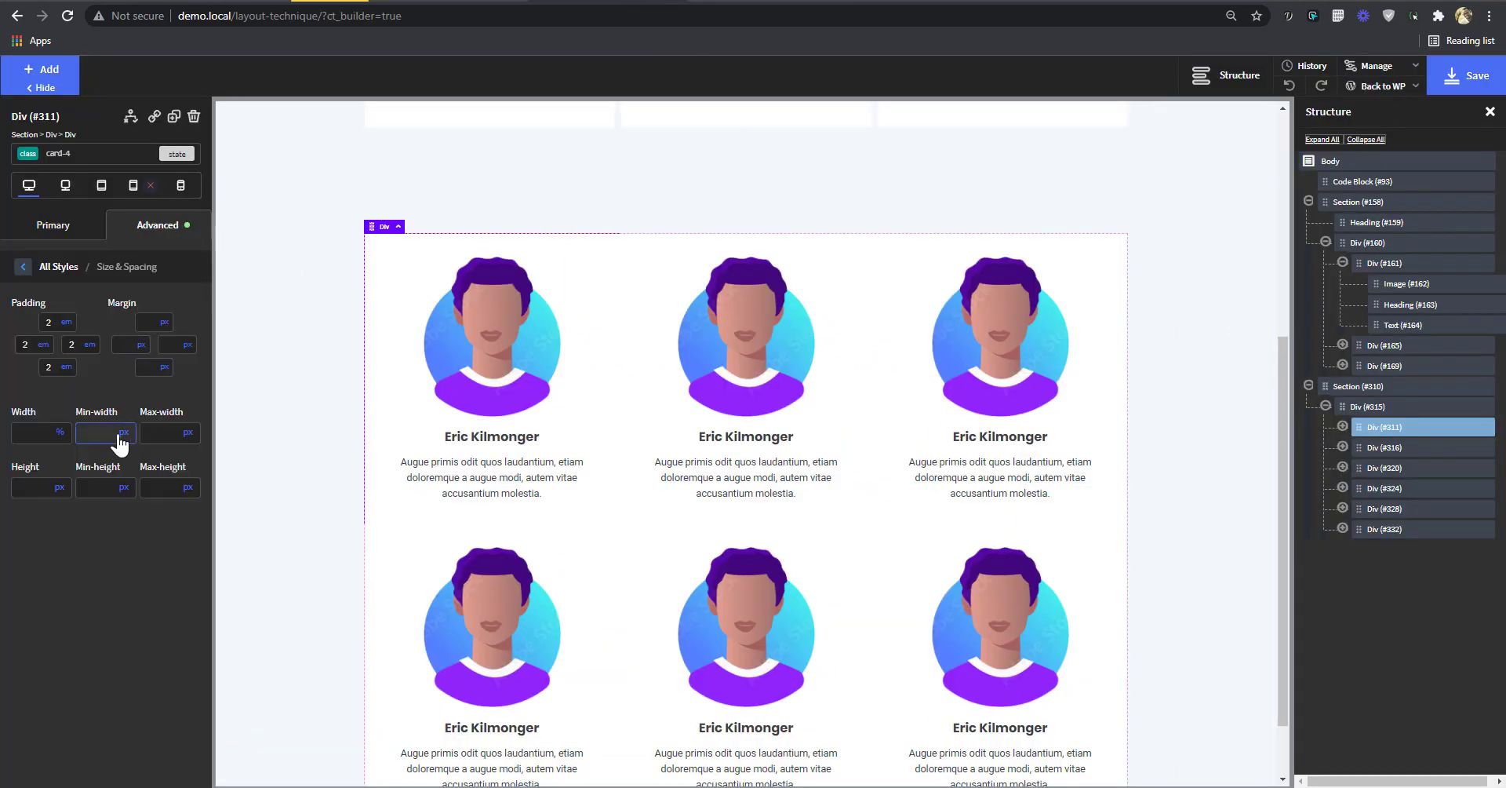
text(240)
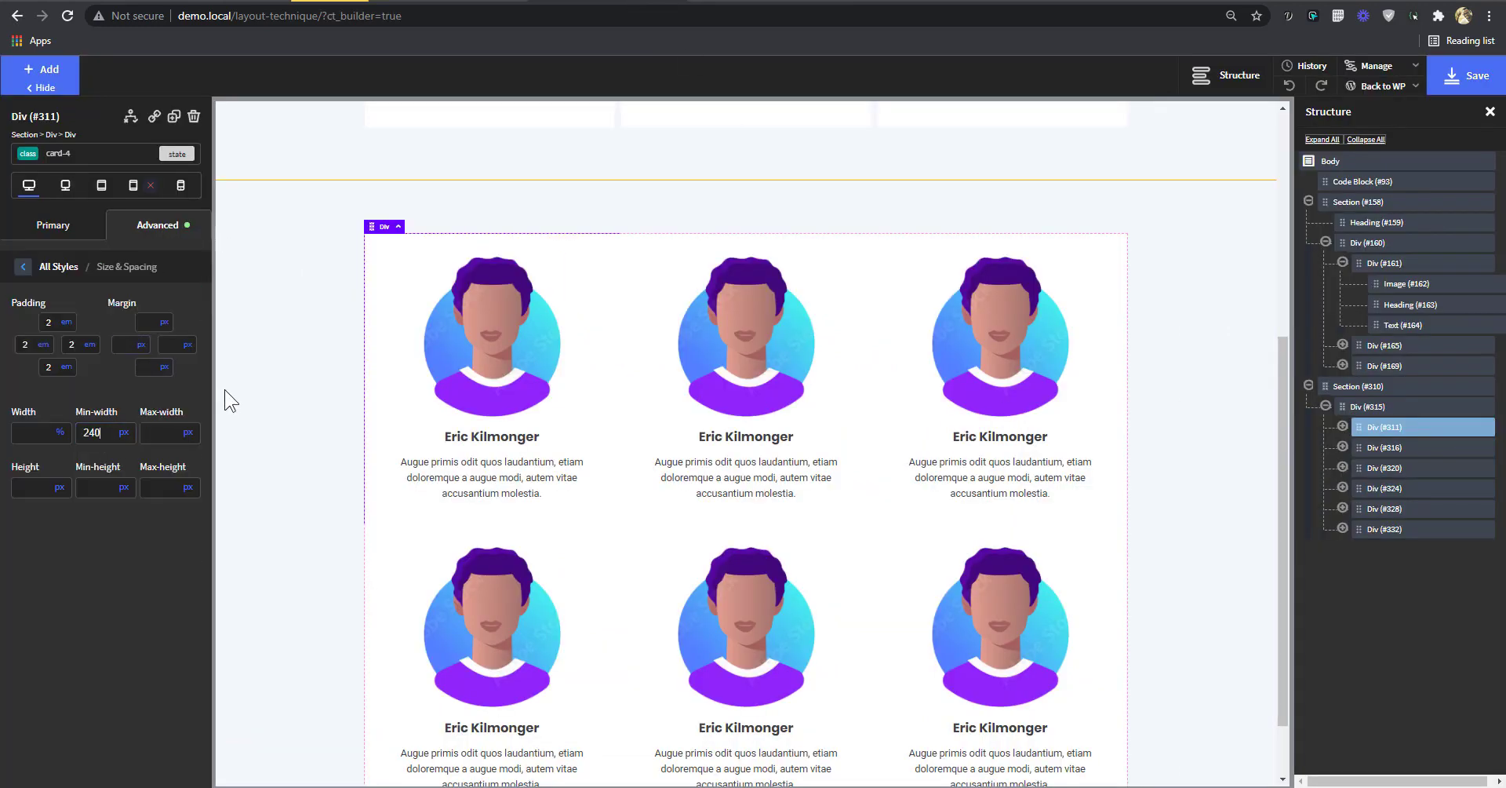
click(1467, 79)
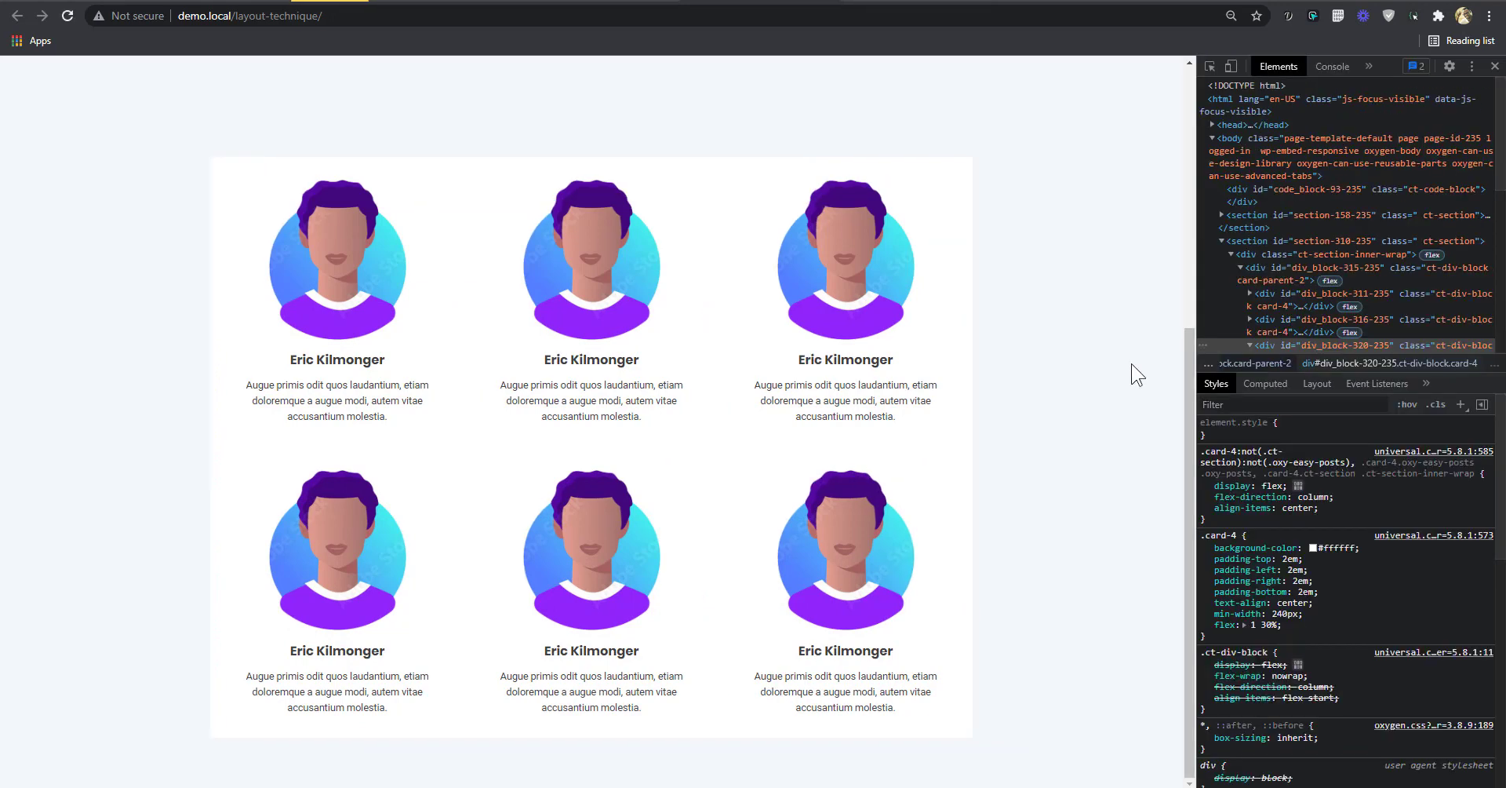
drag(1197, 317, 556, 402)
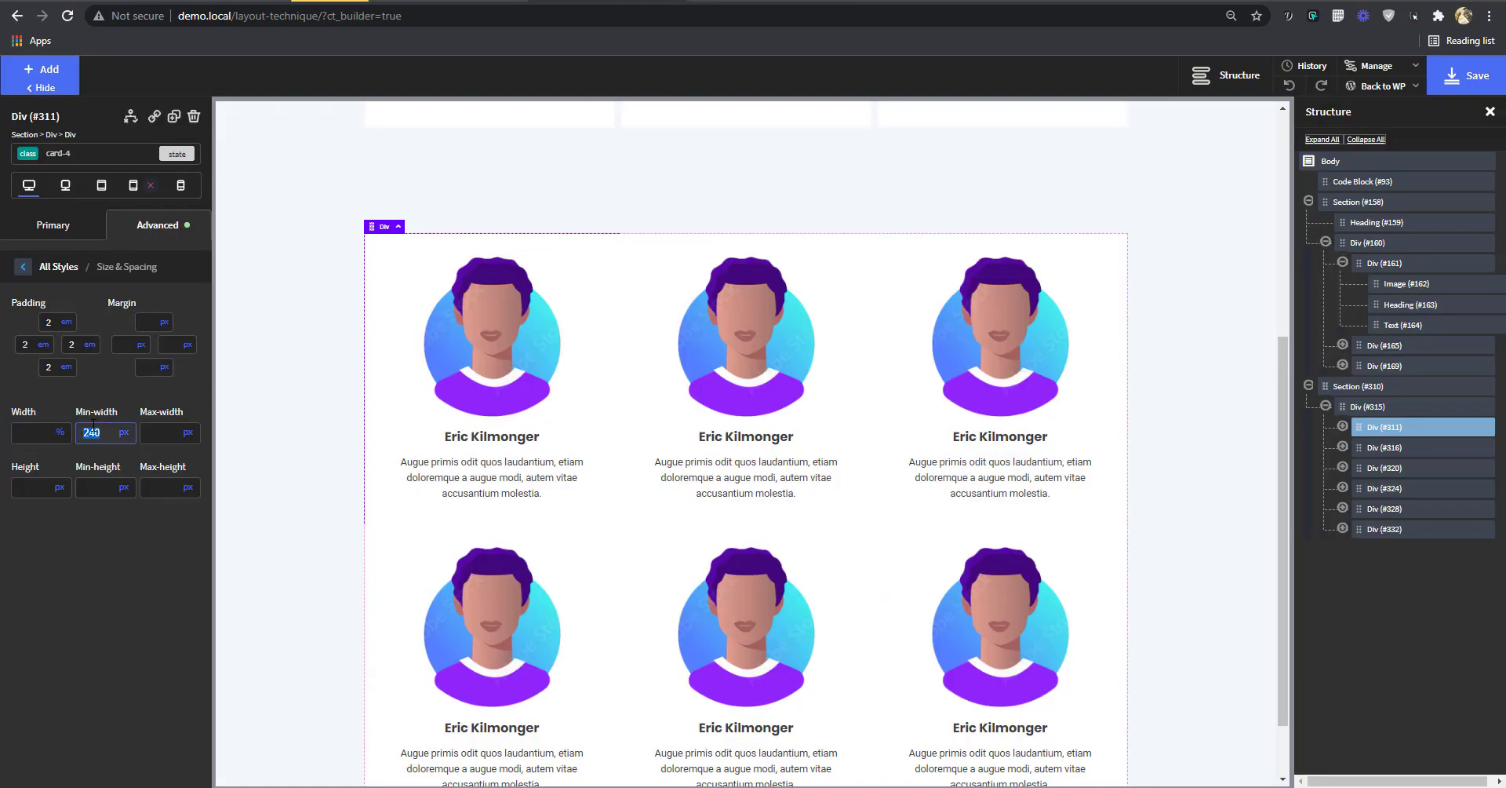
- Set the card-4 class's min-width to 280 px, save, and check the reloaded front-end page at another viewport width
click(1466, 88)
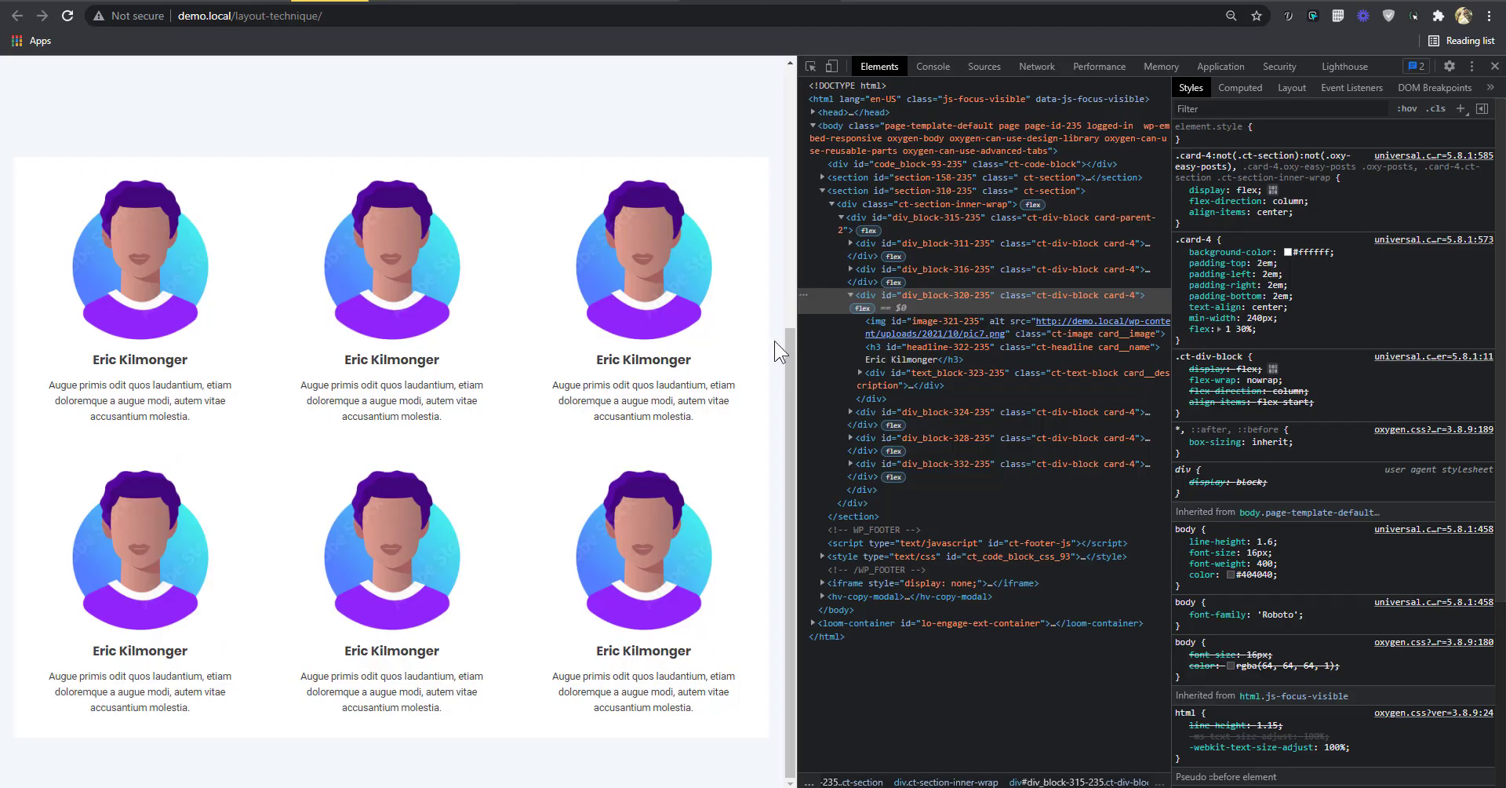
key(ctrl+r)
drag(796, 487, 1306, 549)
scroll(423, 581, down, 9)
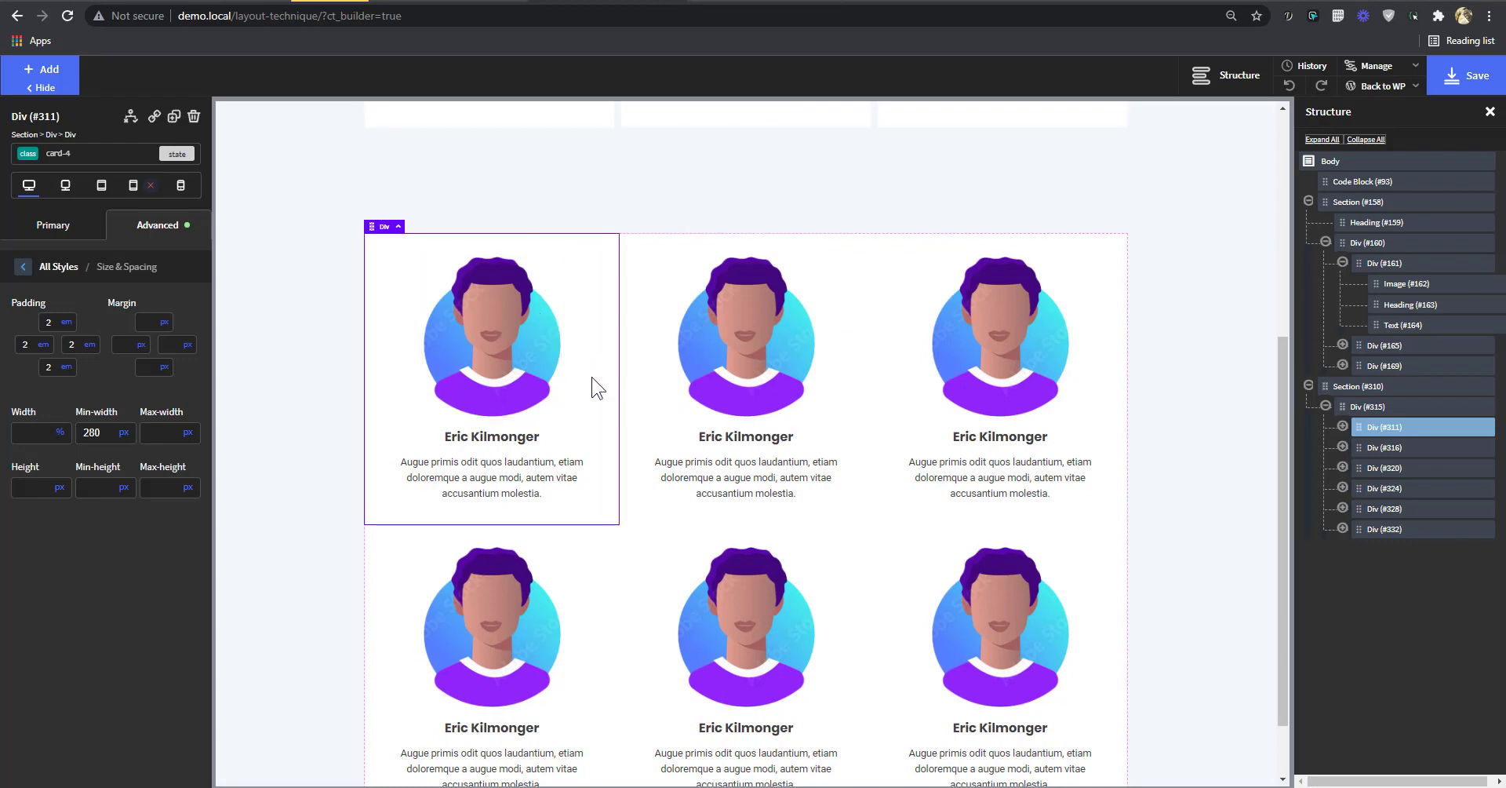
- Set the card-4 class's margin to 10 px on all four sides, using the first card in the six-card grid, and save
scroll(661, 407, up, 5)
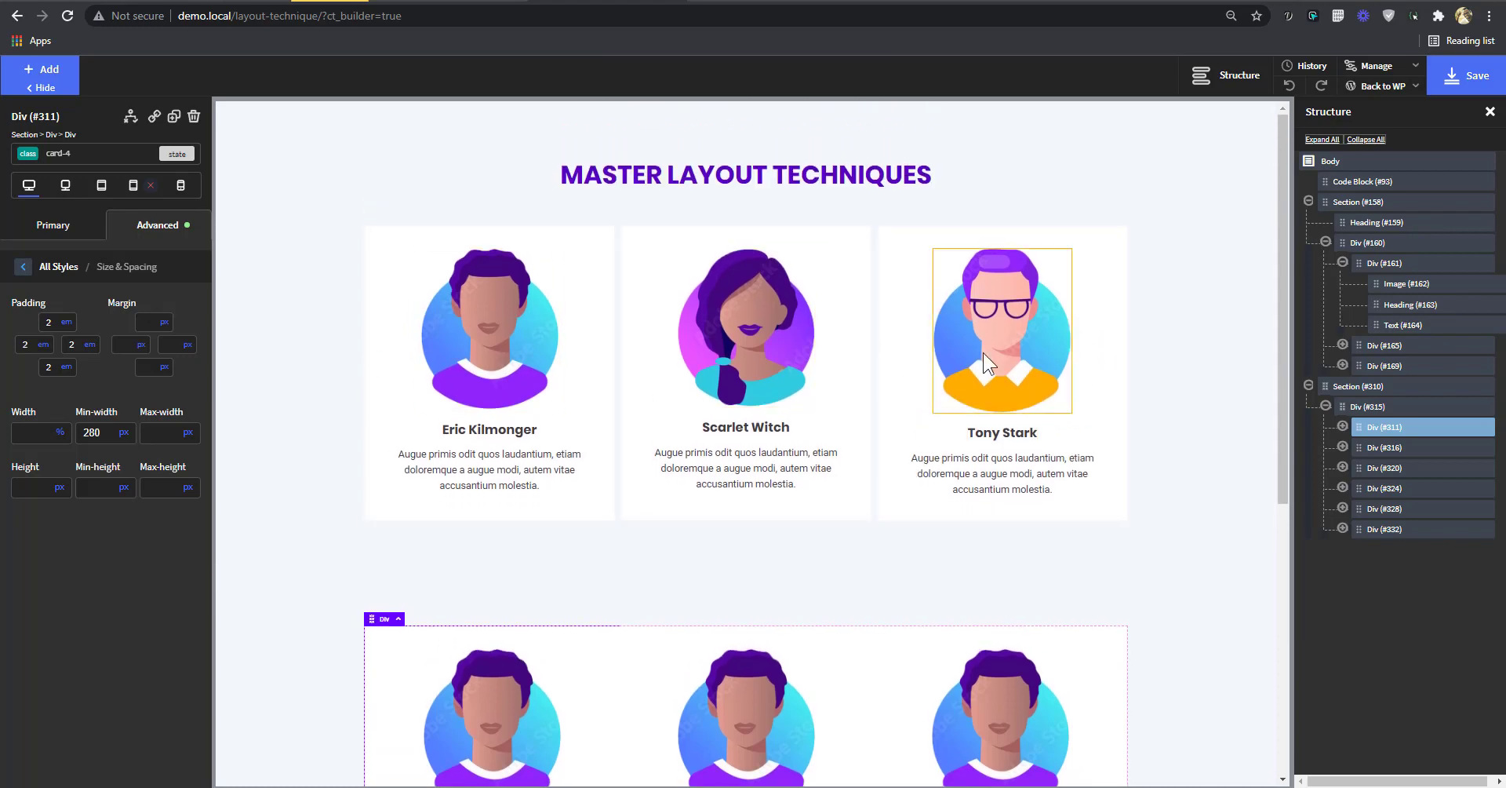
scroll(1055, 368, down, 6)
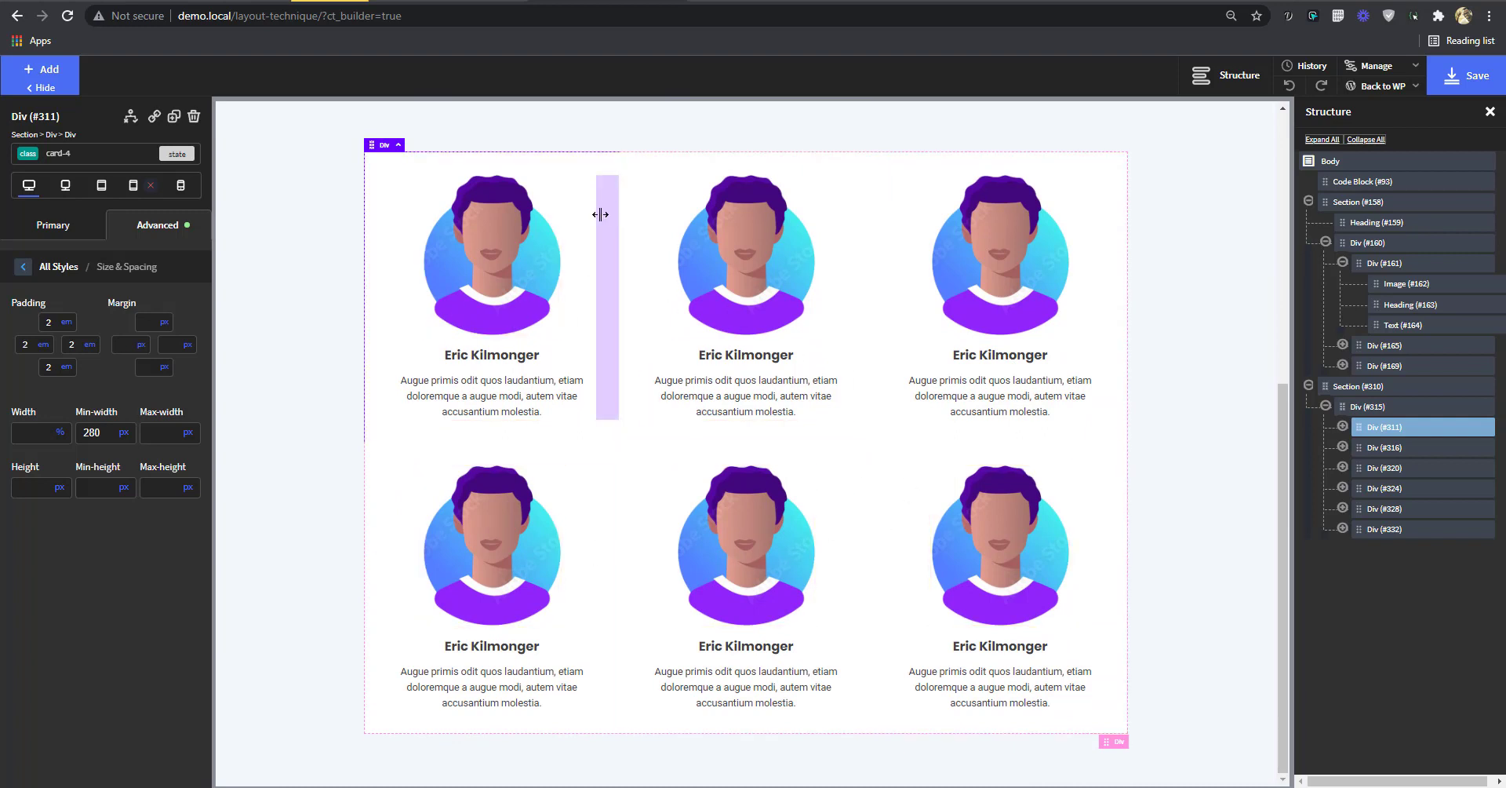
click(1369, 407)
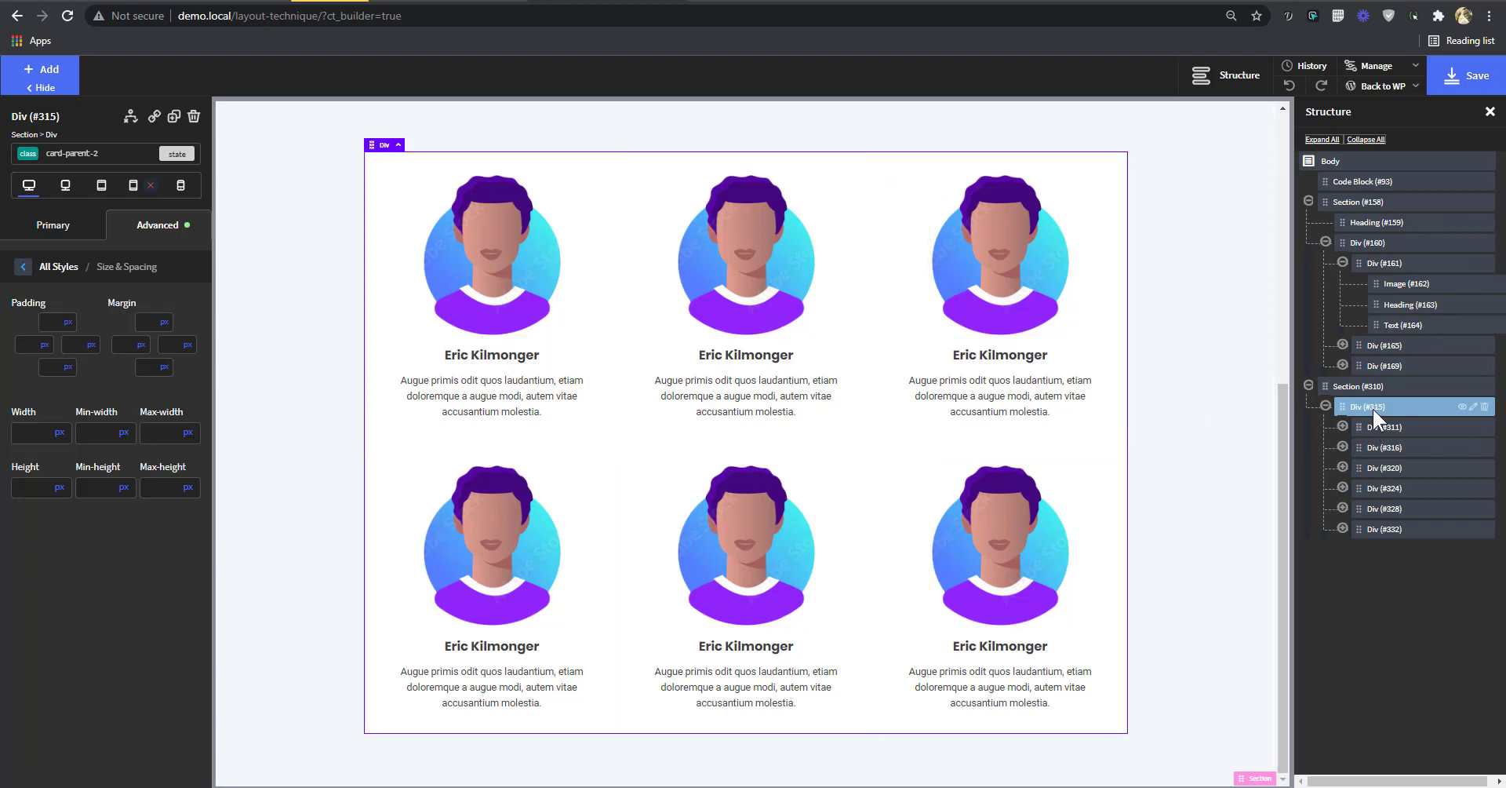
click(1379, 427)
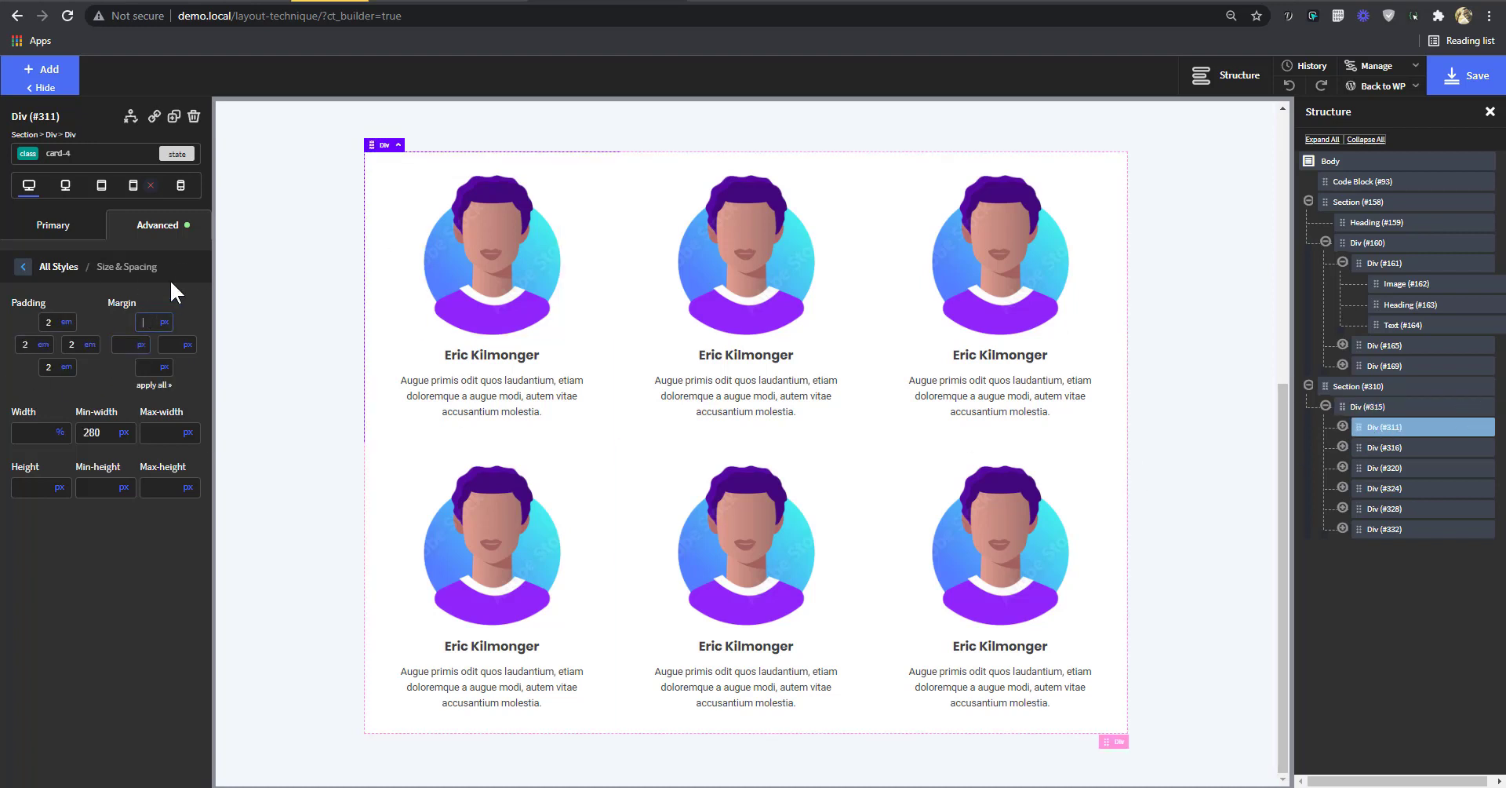
text(10)
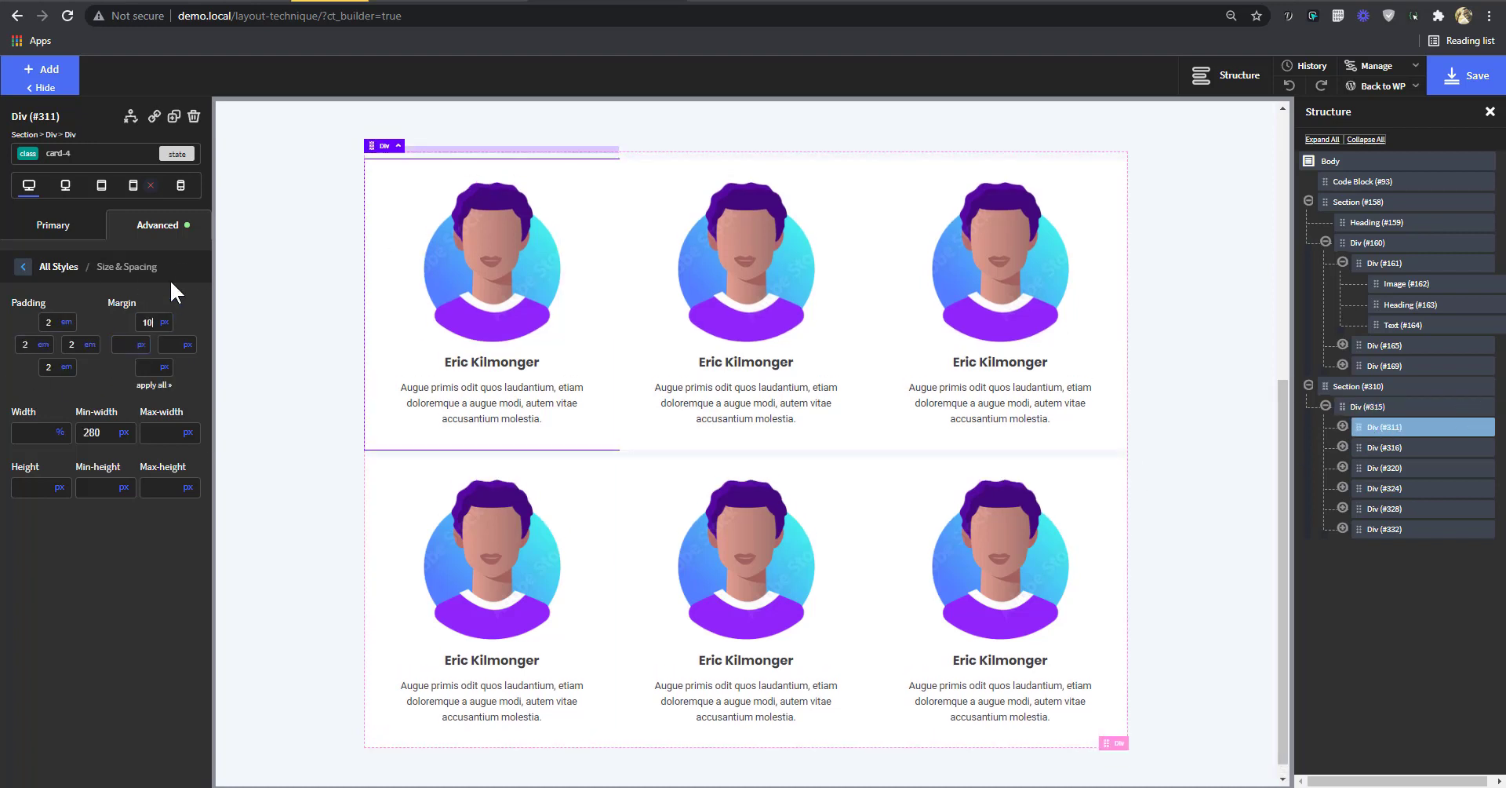
click(149, 386)
click(1459, 77)
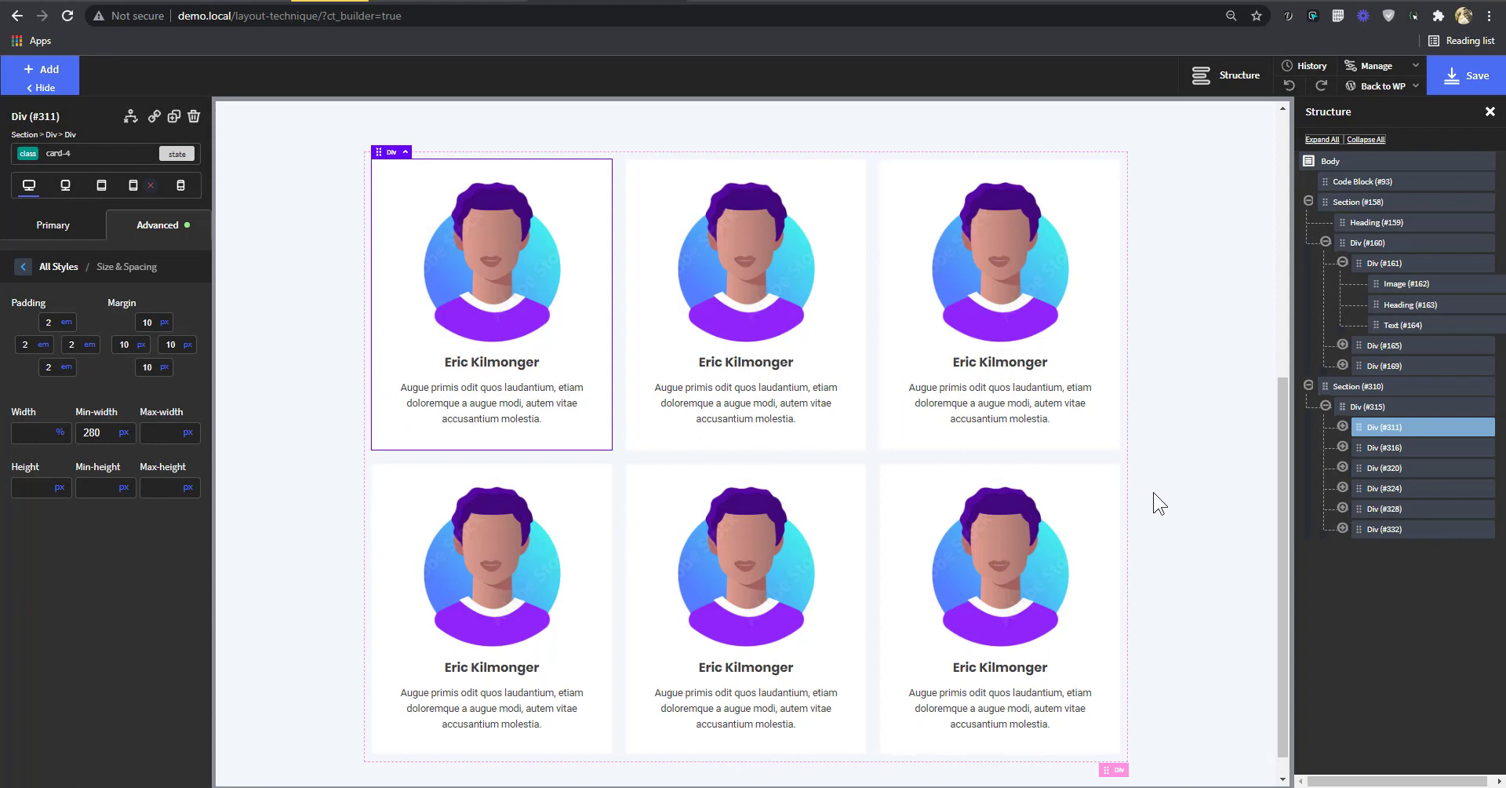
- Examine the card-parent-2 div and its section, and compare the six-card grid's outer edges with the three-card row above
click(1373, 408)
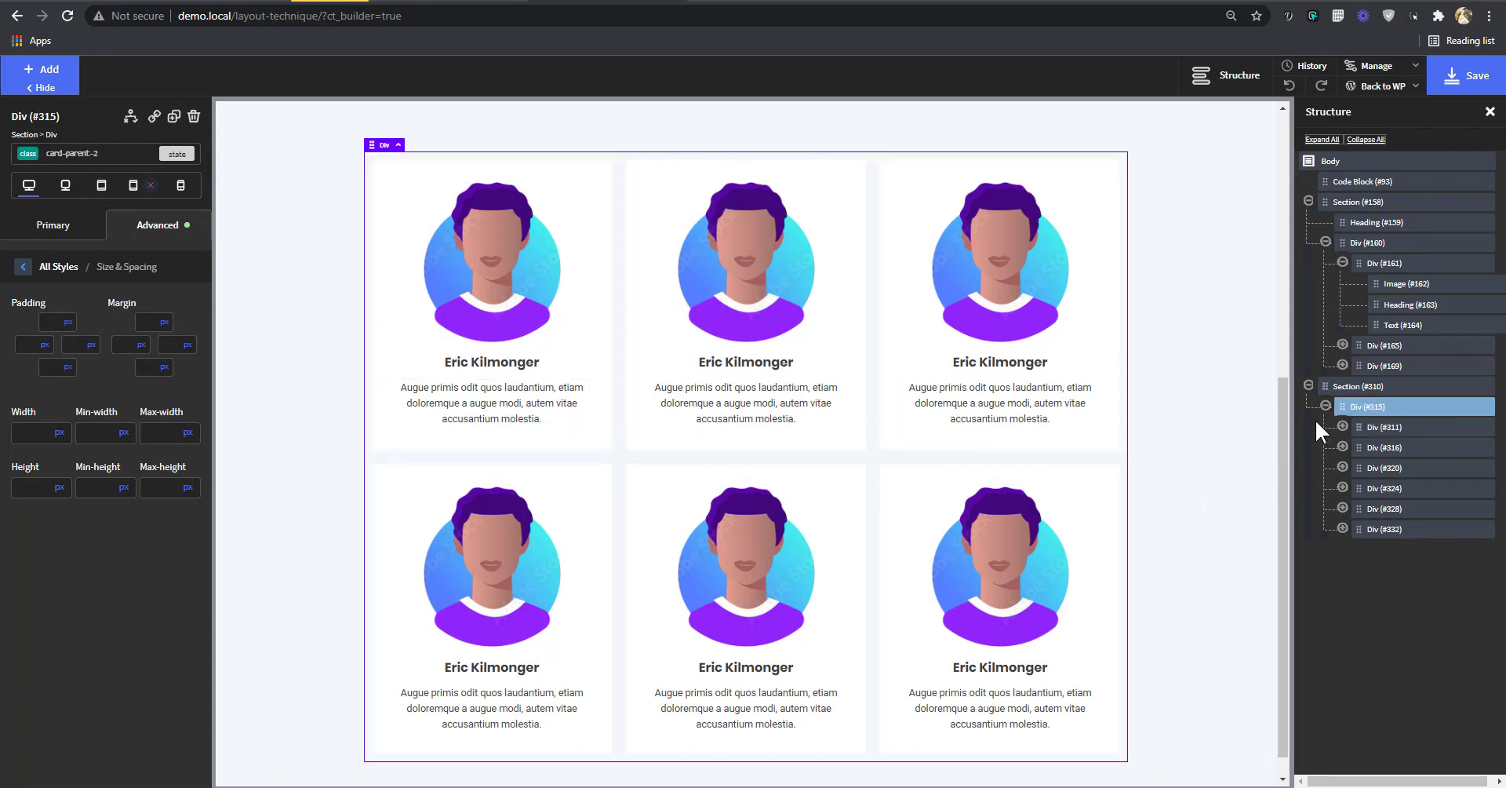
click(75, 345)
key(Tab)
scroll(1129, 419, up, 3)
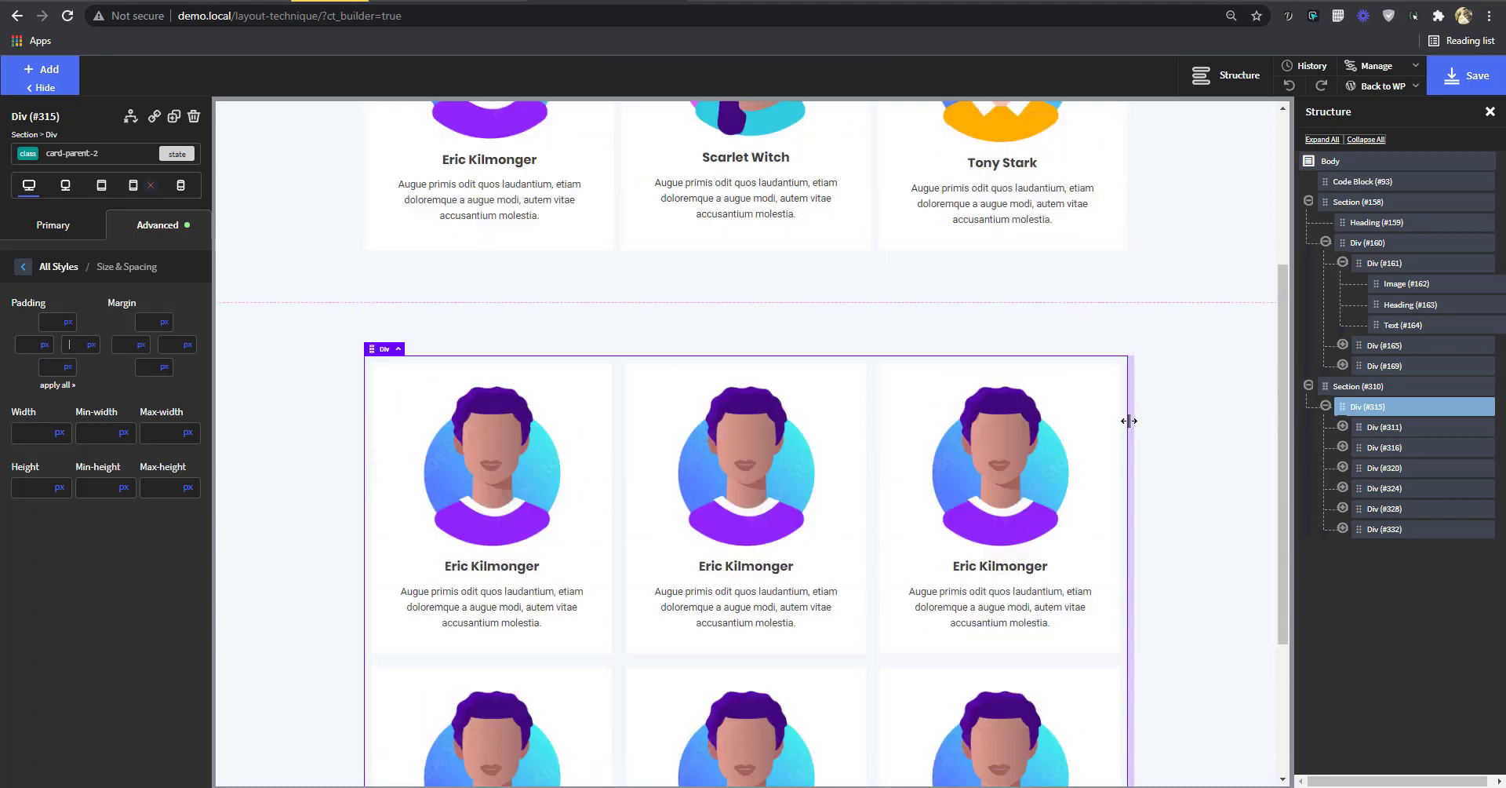
click(1200, 532)
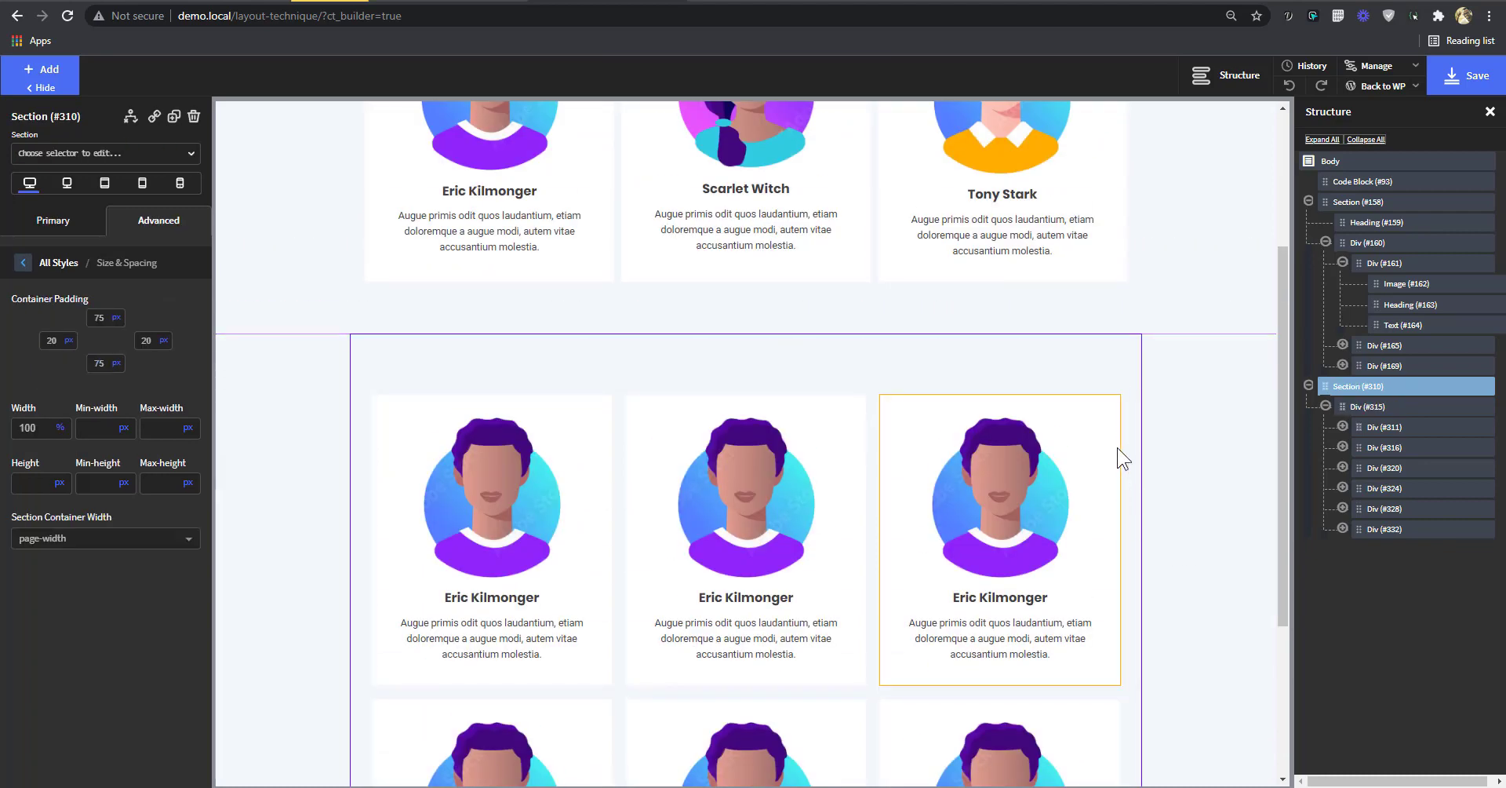
scroll(1121, 470, up, 2)
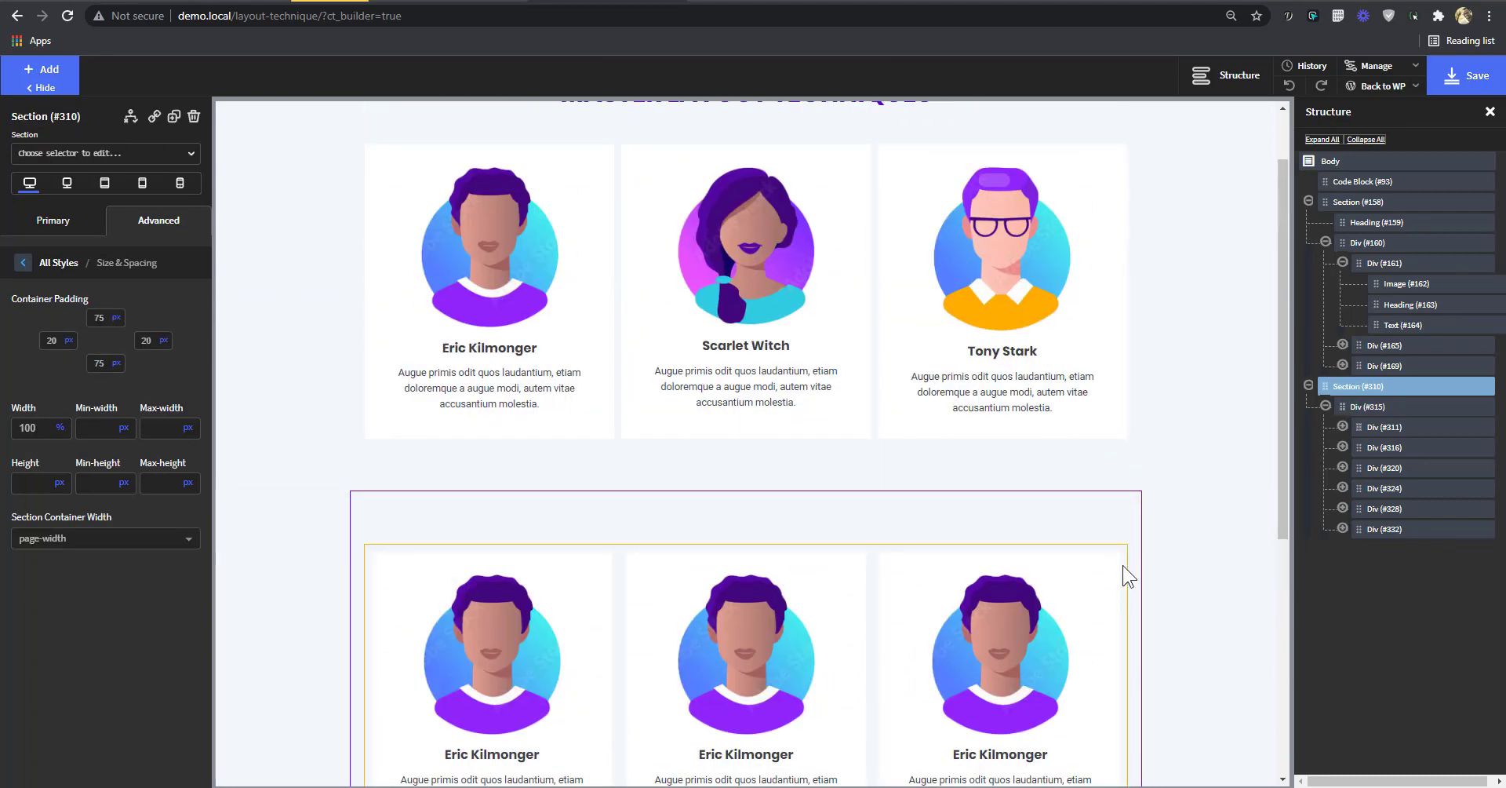
scroll(1124, 566, up, 1)
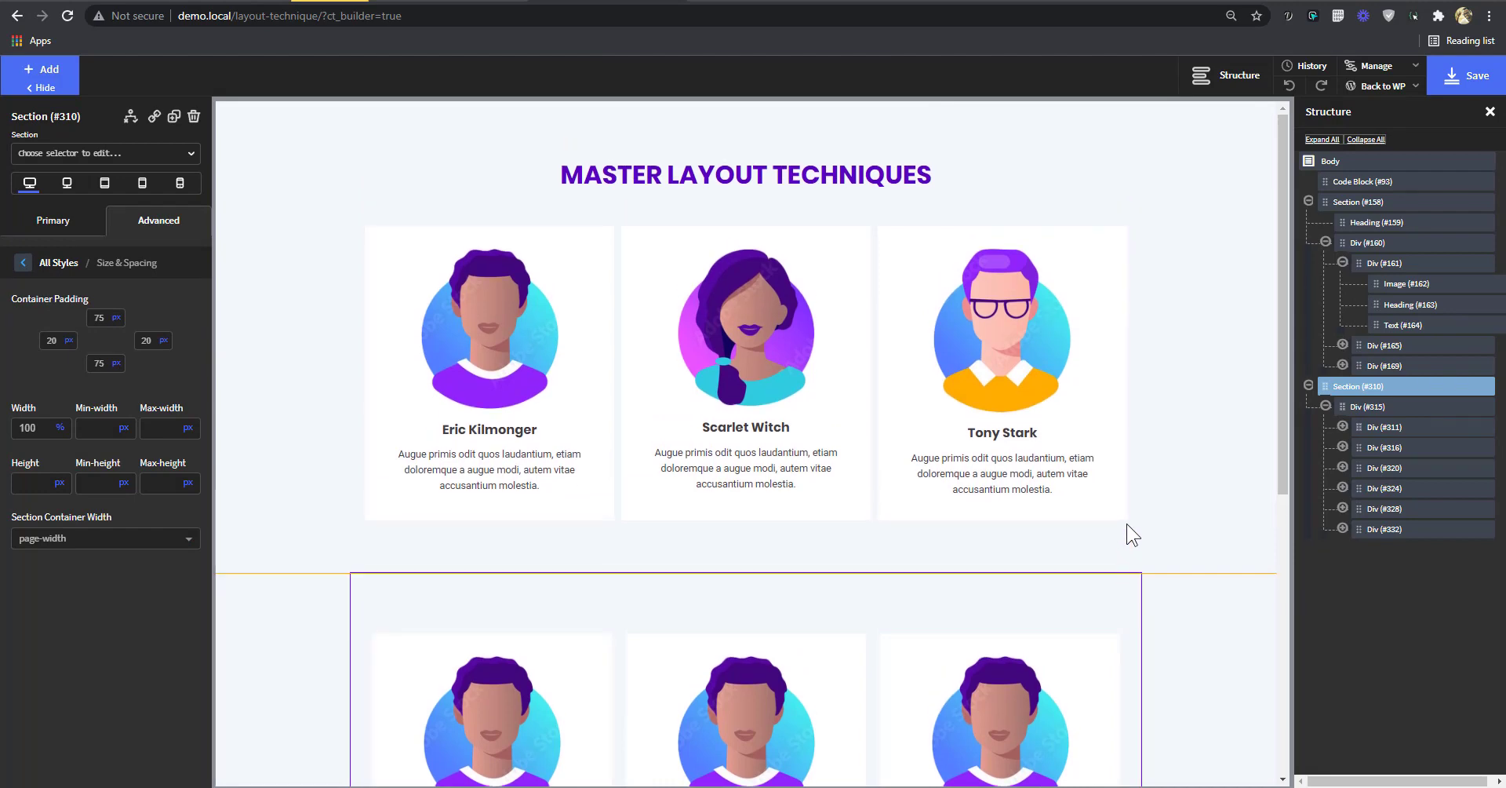
scroll(1127, 526, down, 4)
scroll(1123, 531, down, 2)
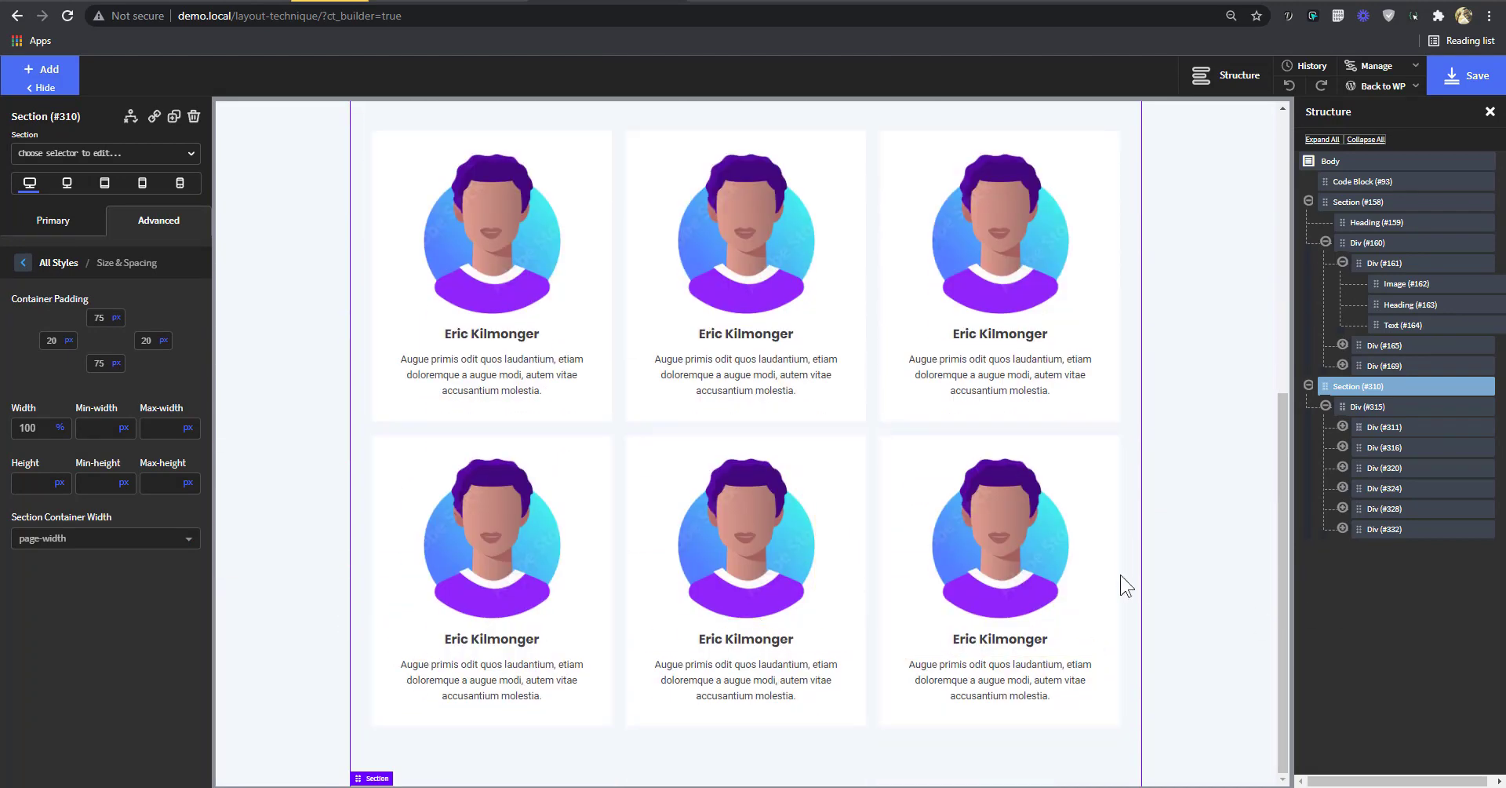
- Preview the six-card grid at each of the four smaller breakpoints, return to the desktop view, and inspect the card-parent-2 div
click(67, 183)
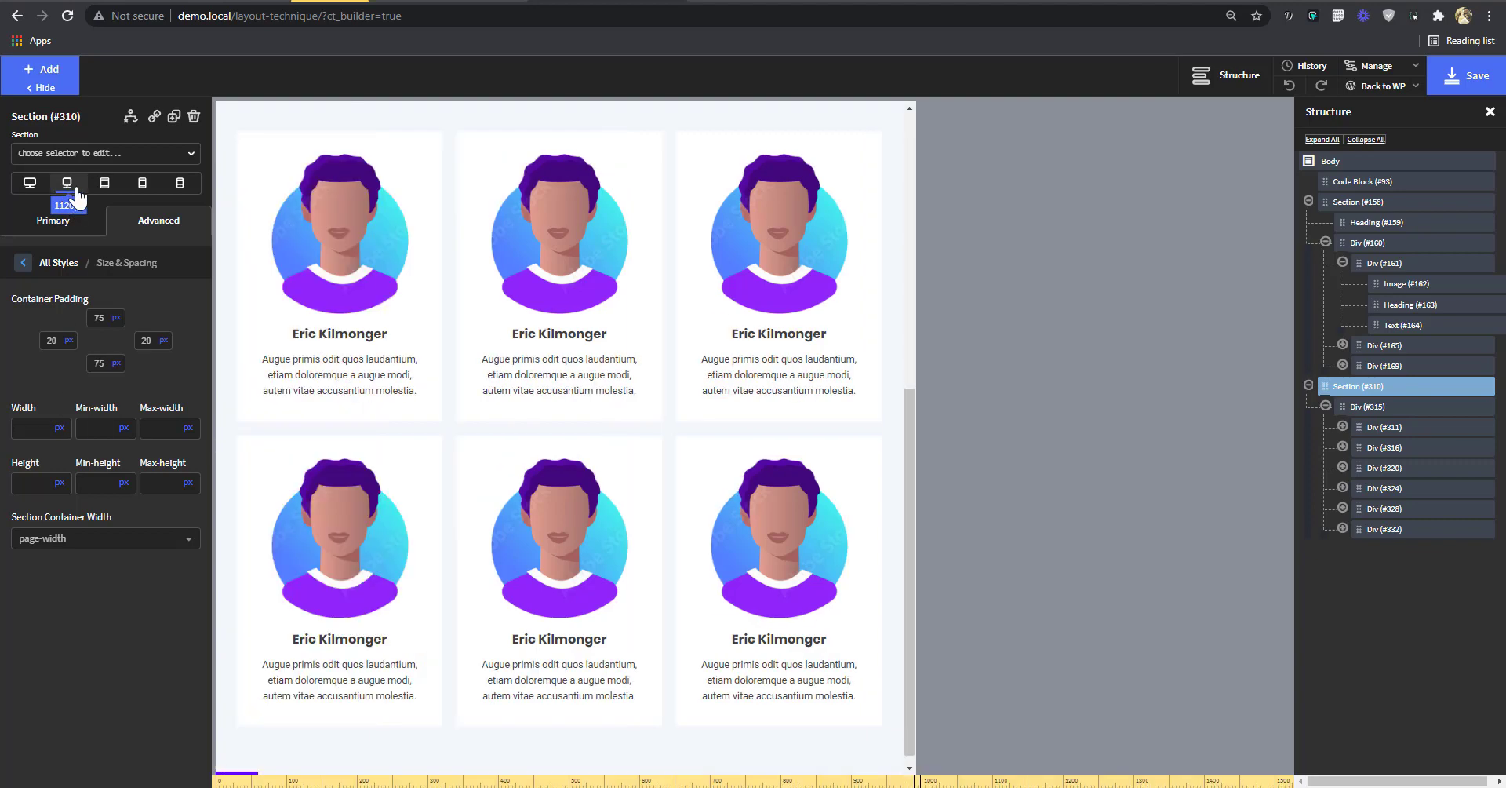
click(100, 194)
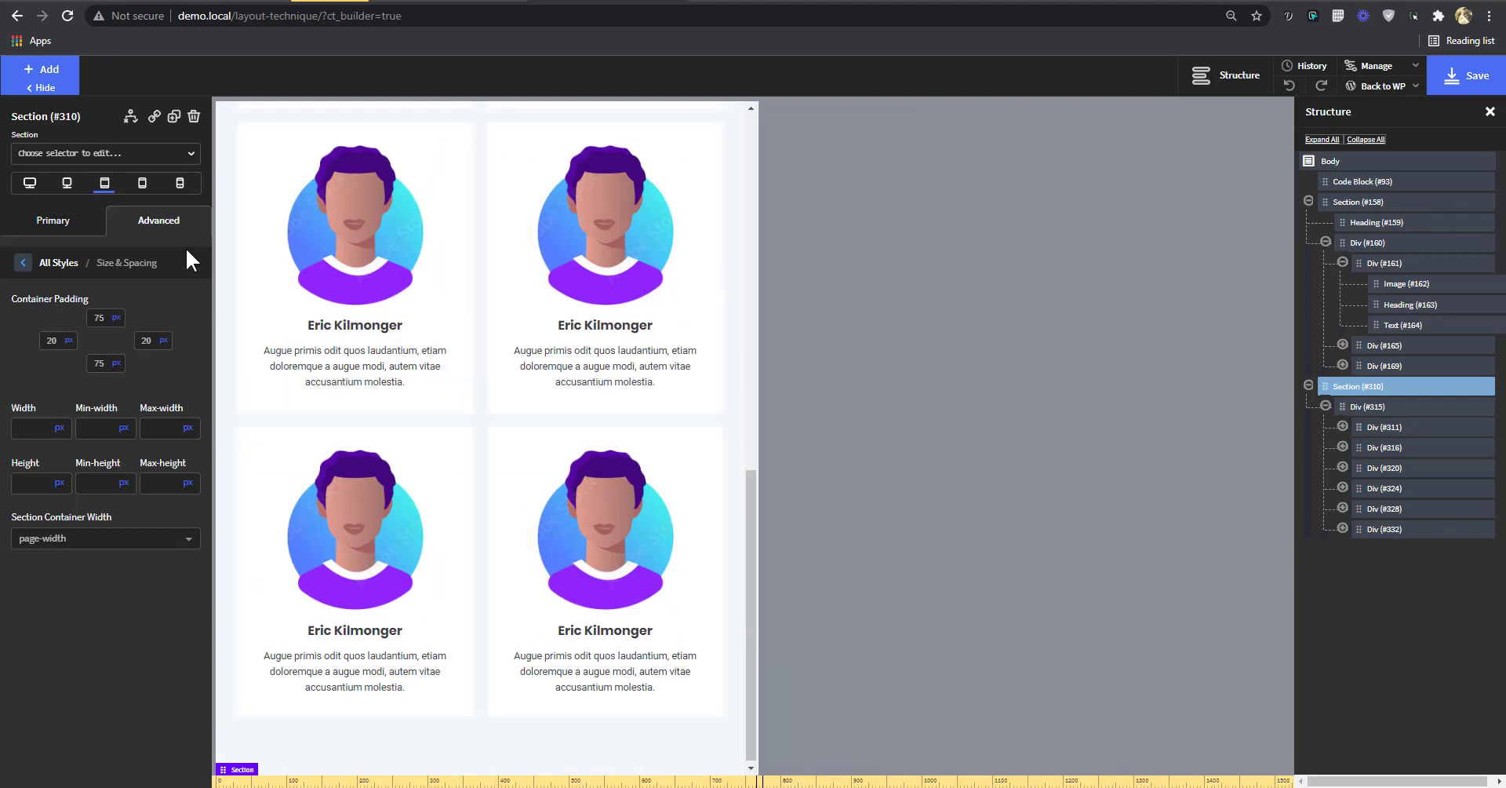
click(141, 183)
scroll(405, 521, down, 4)
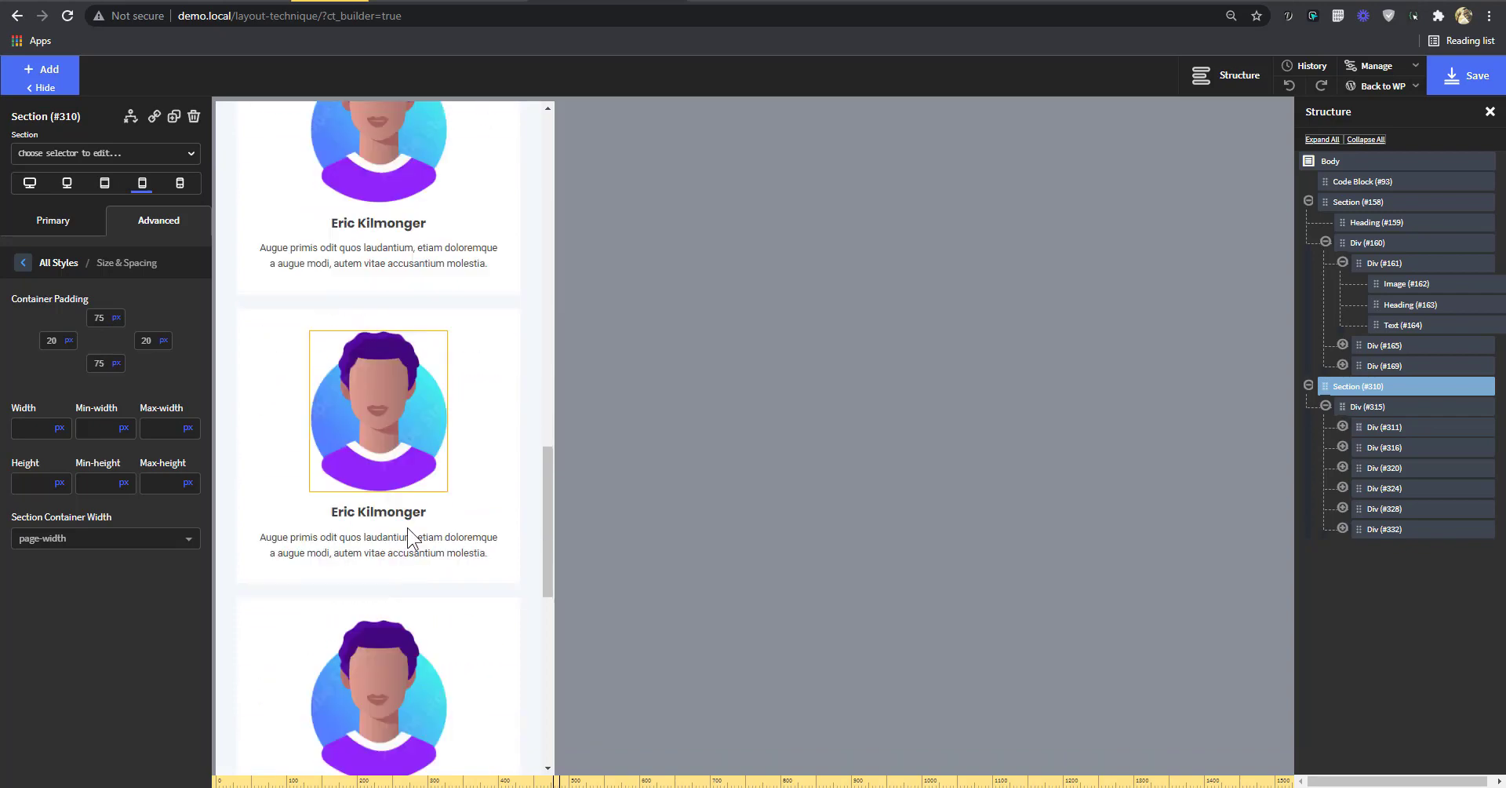
scroll(407, 530, down, 2)
click(179, 183)
scroll(403, 455, up, 3)
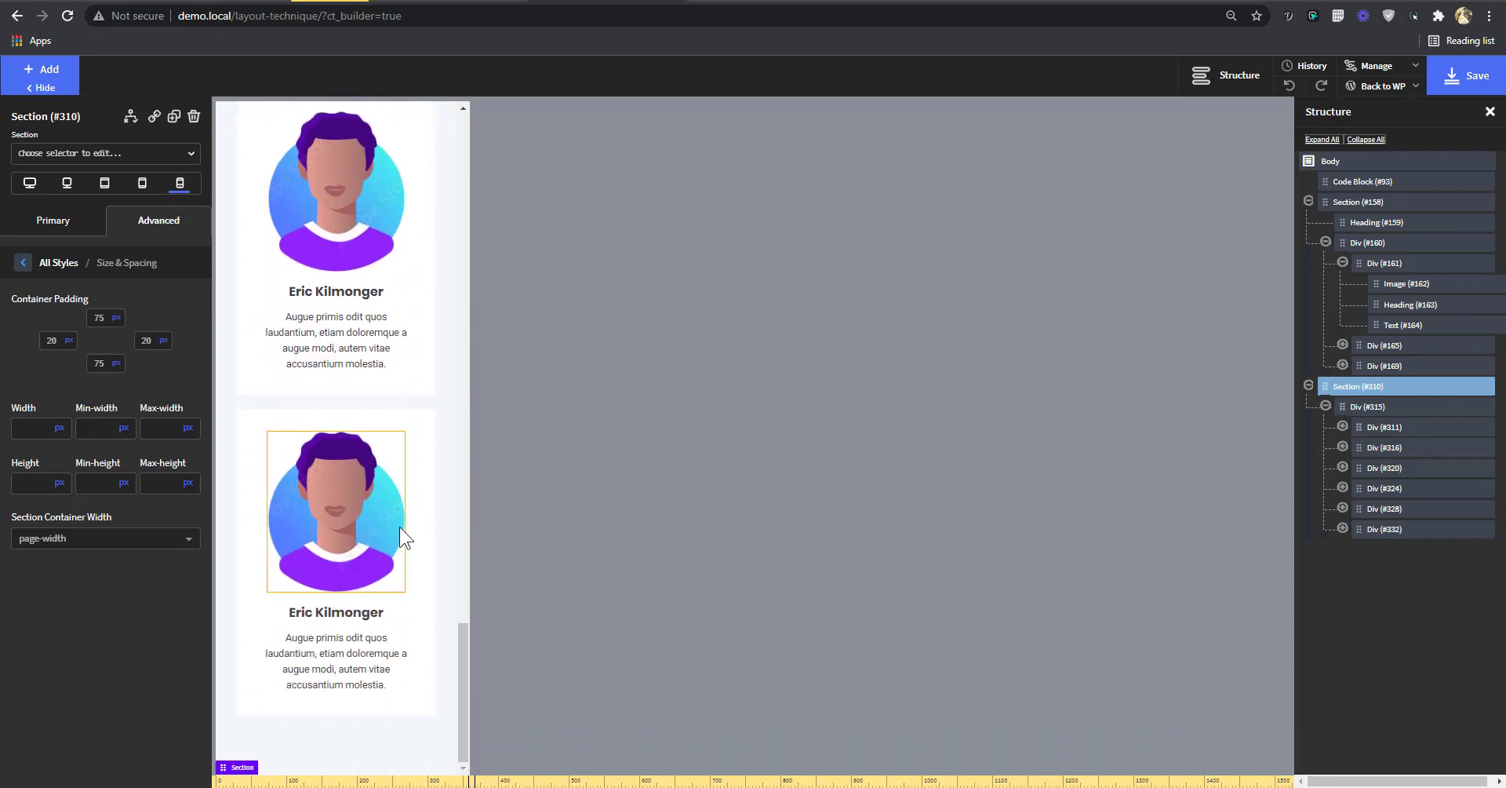
scroll(403, 494, up, 8)
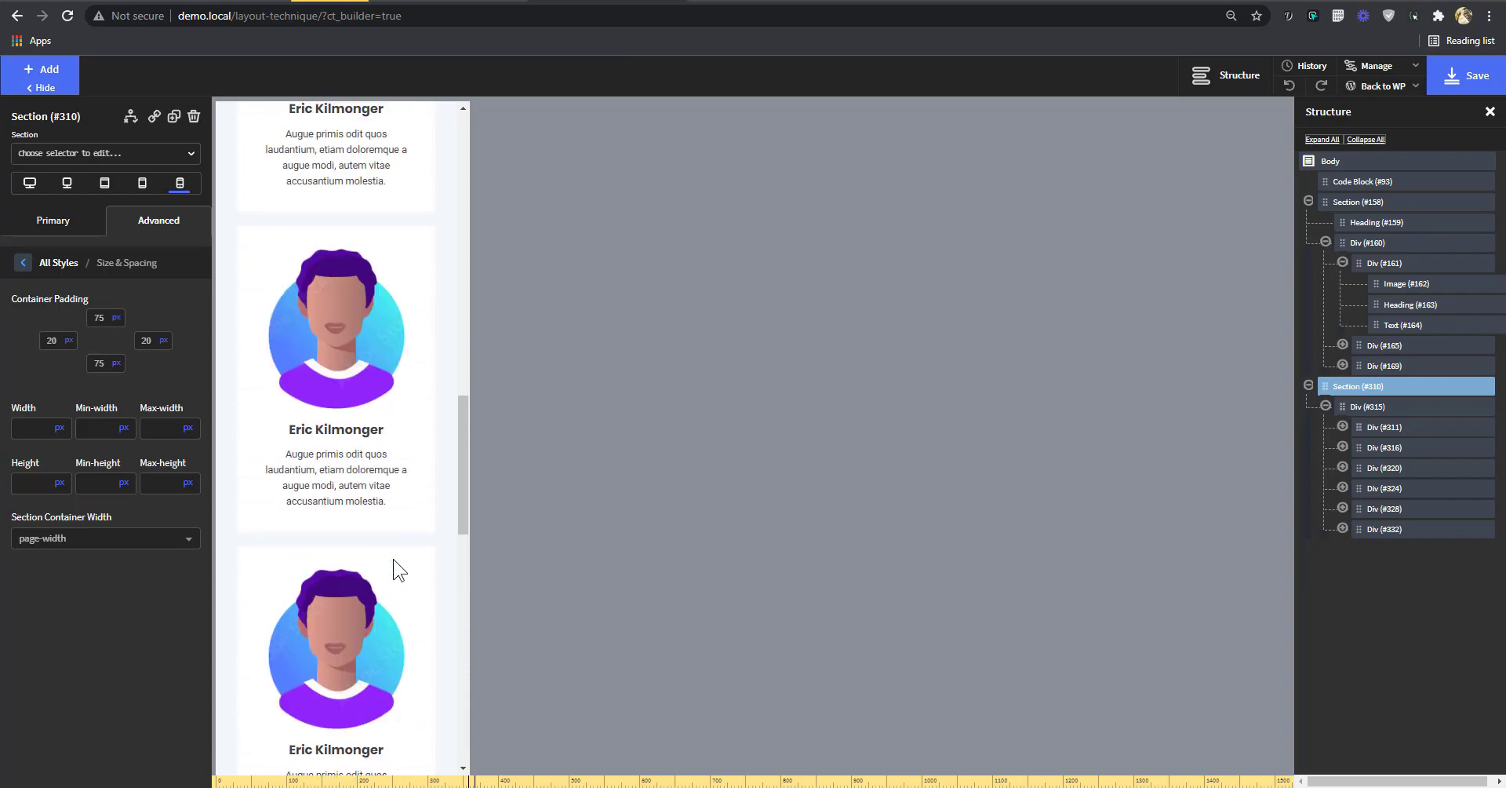
click(30, 183)
scroll(1085, 619, up, 2)
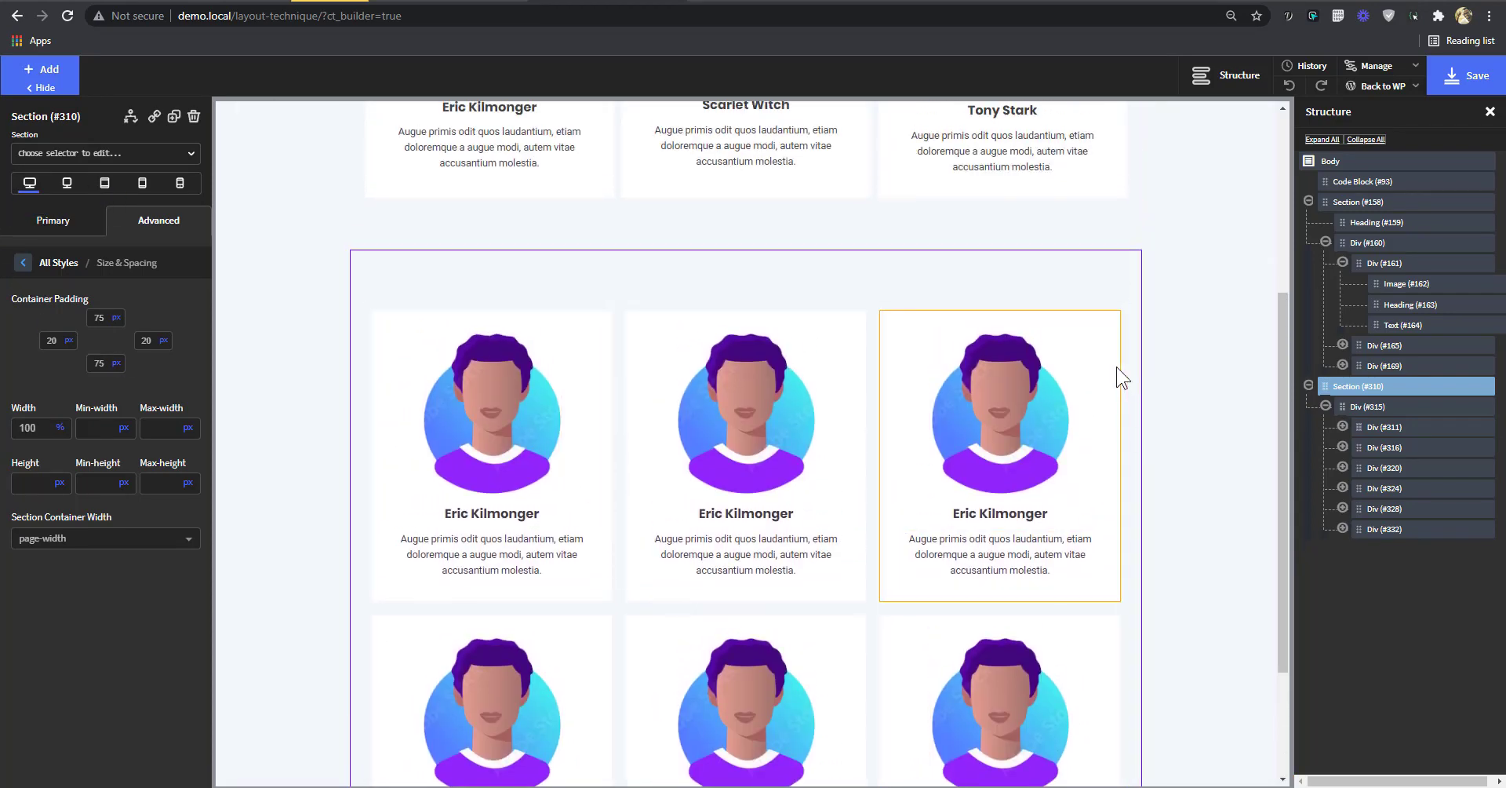
scroll(1114, 419, down, 3)
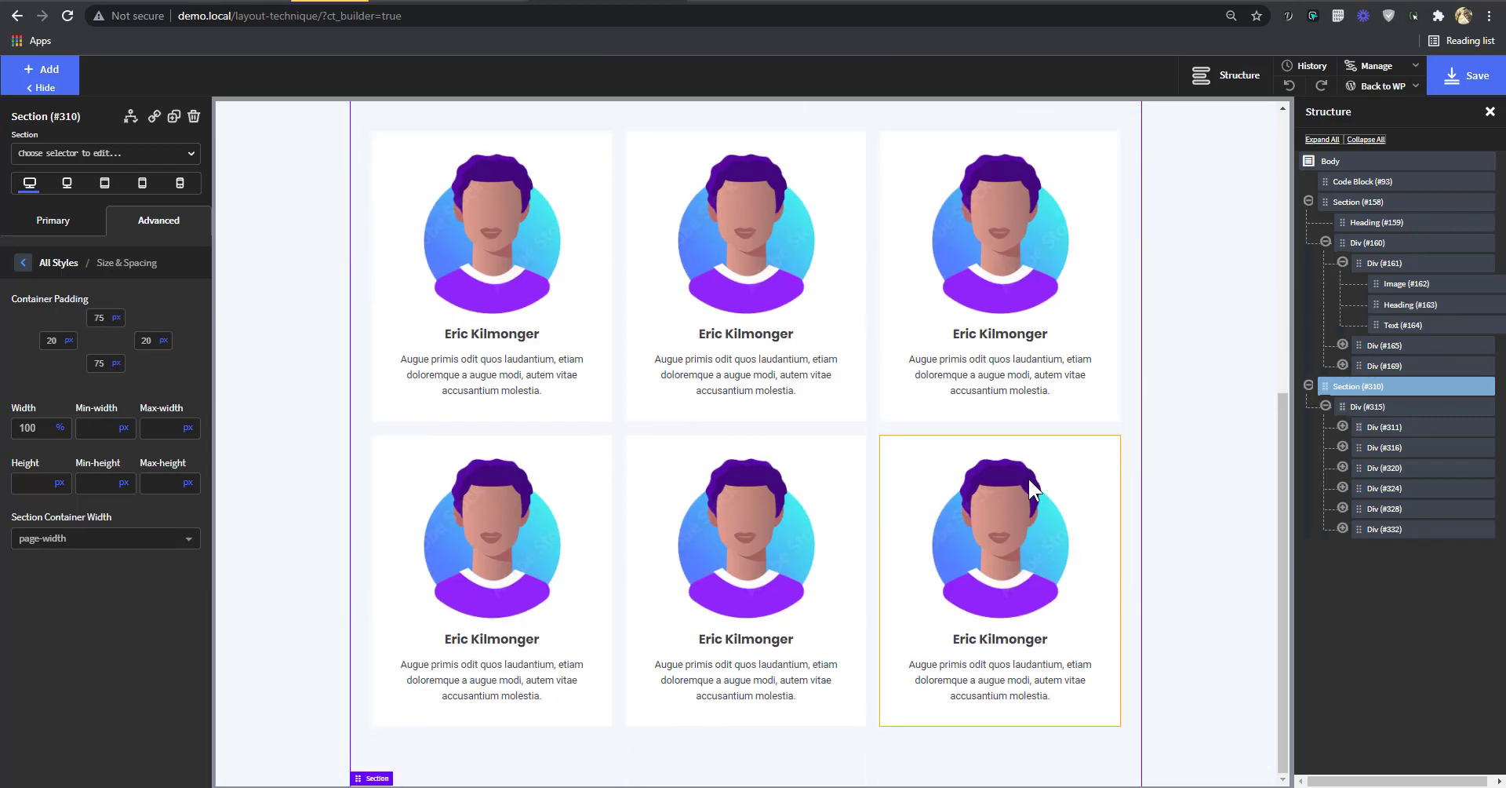
click(878, 438)
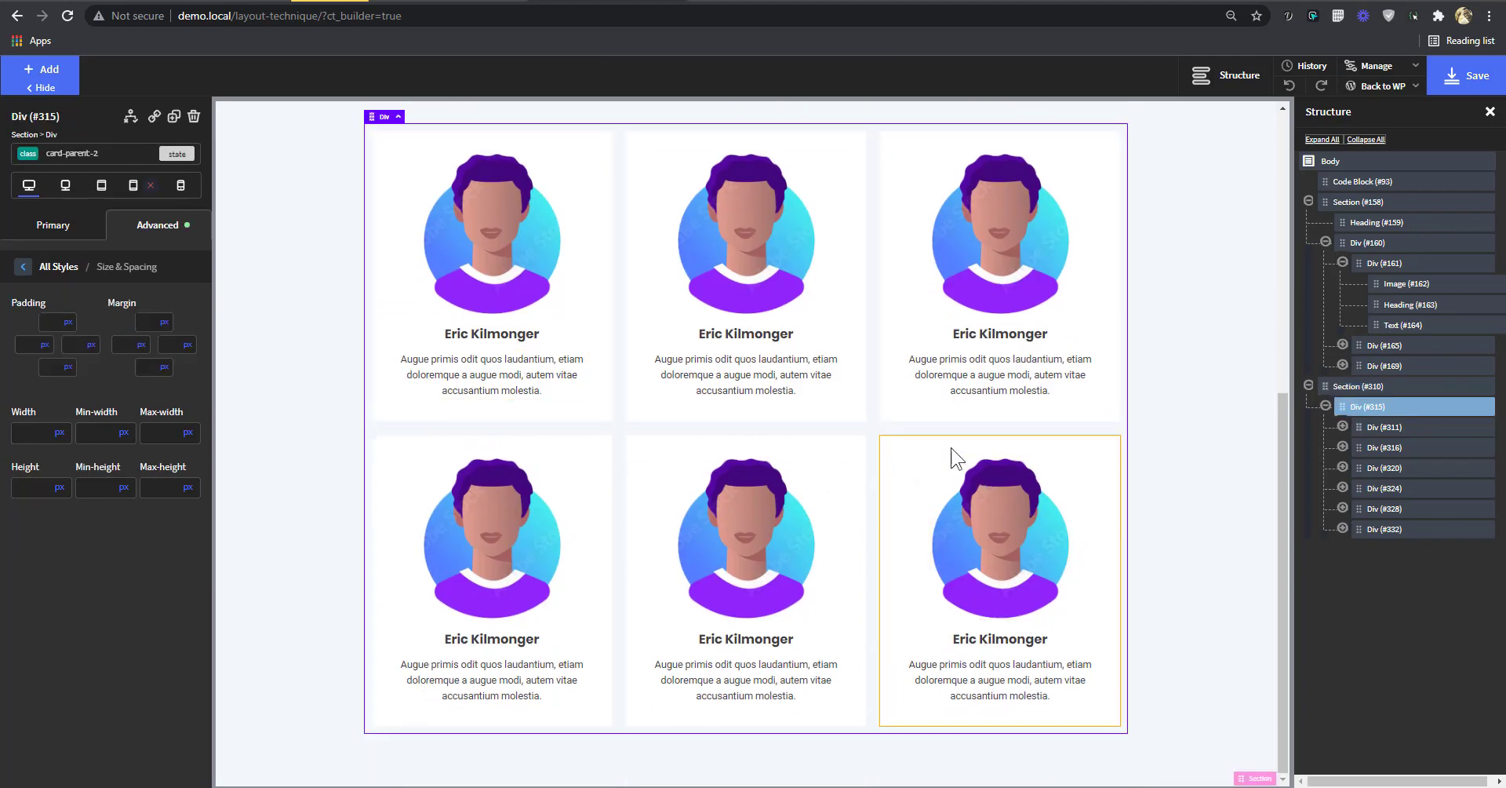
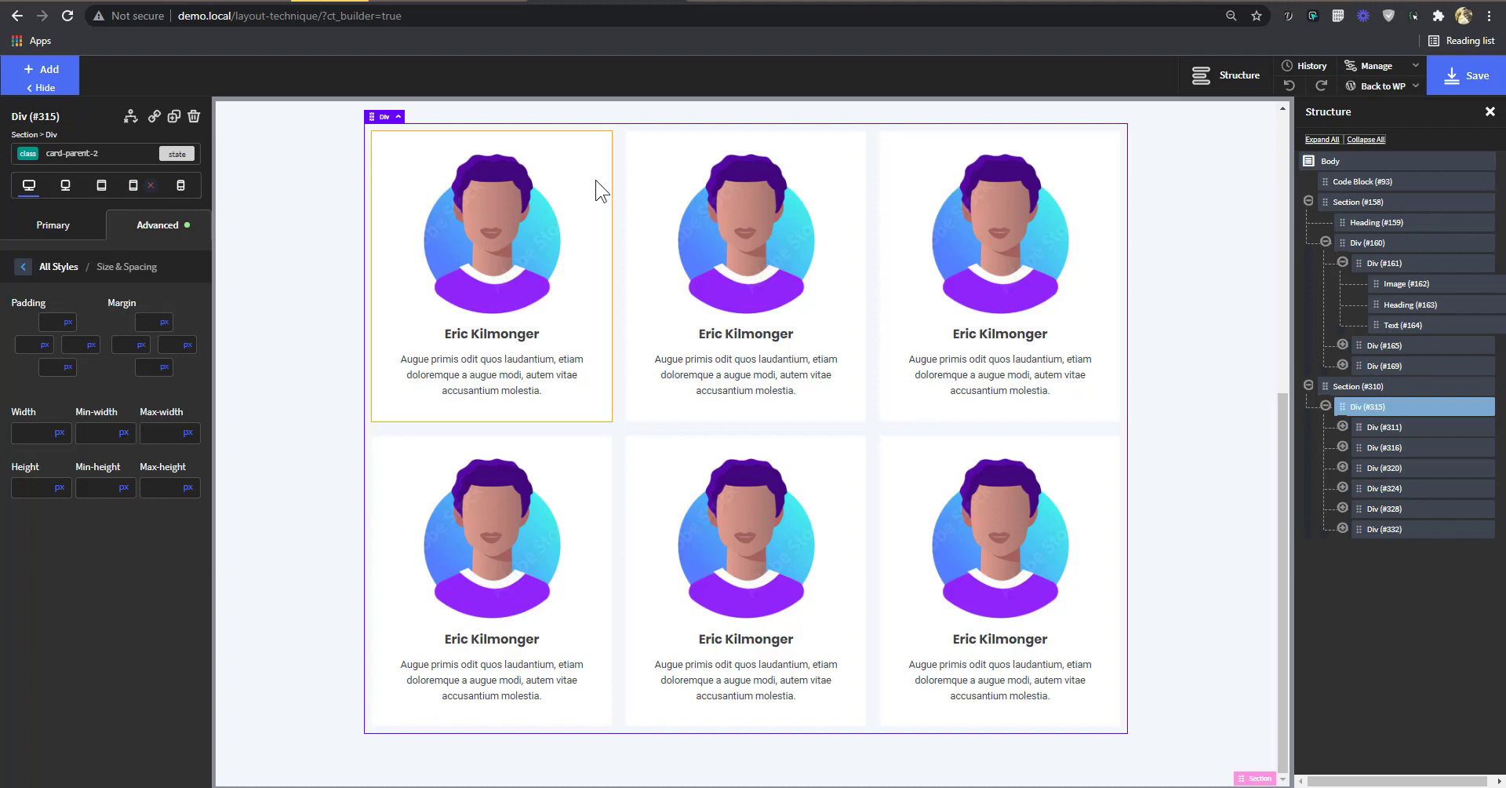
- Open the card-4 class's custom CSS from the grid's first card and collapse the code editor
click(598, 190)
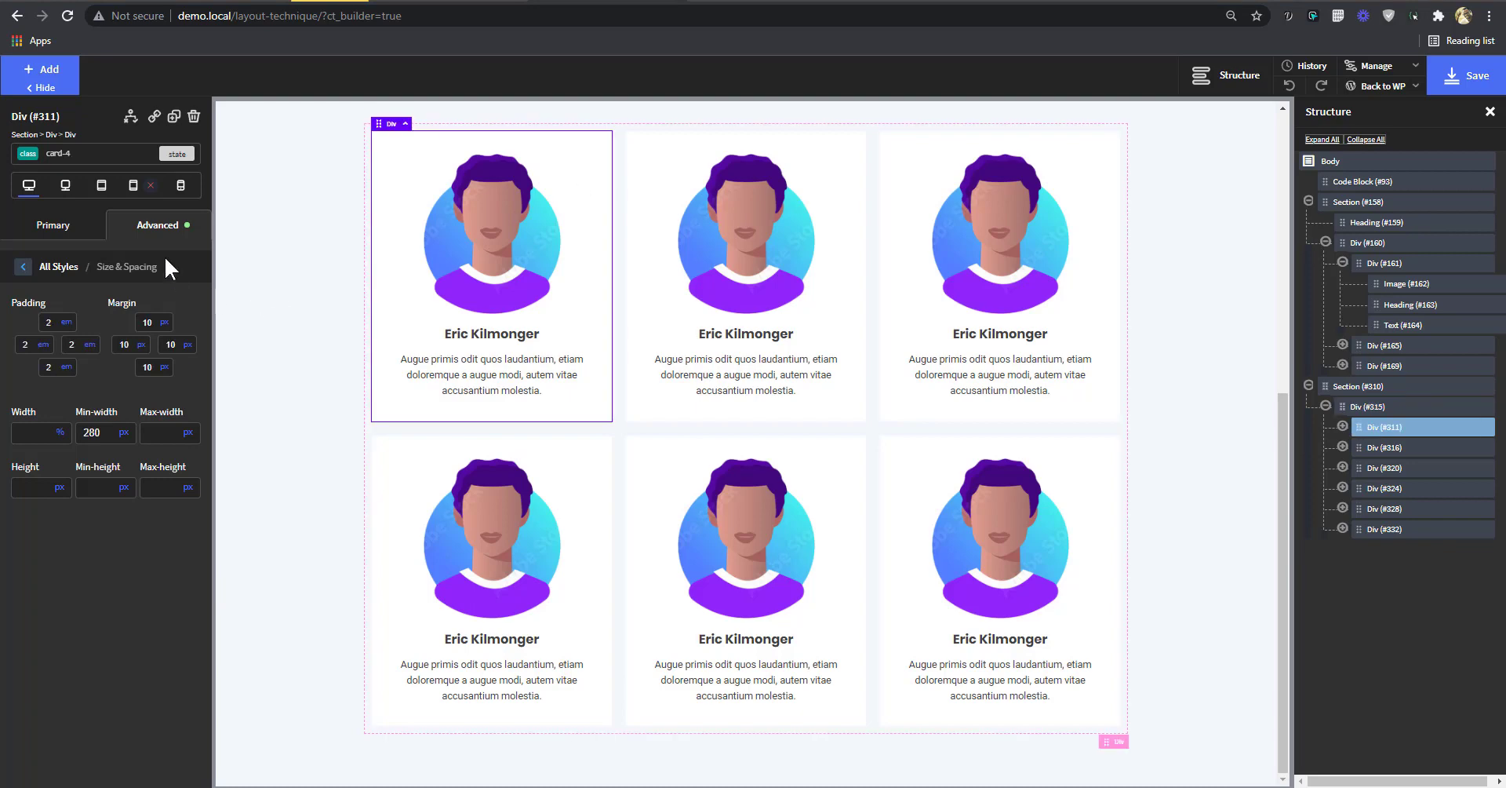
click(161, 231)
click(94, 477)
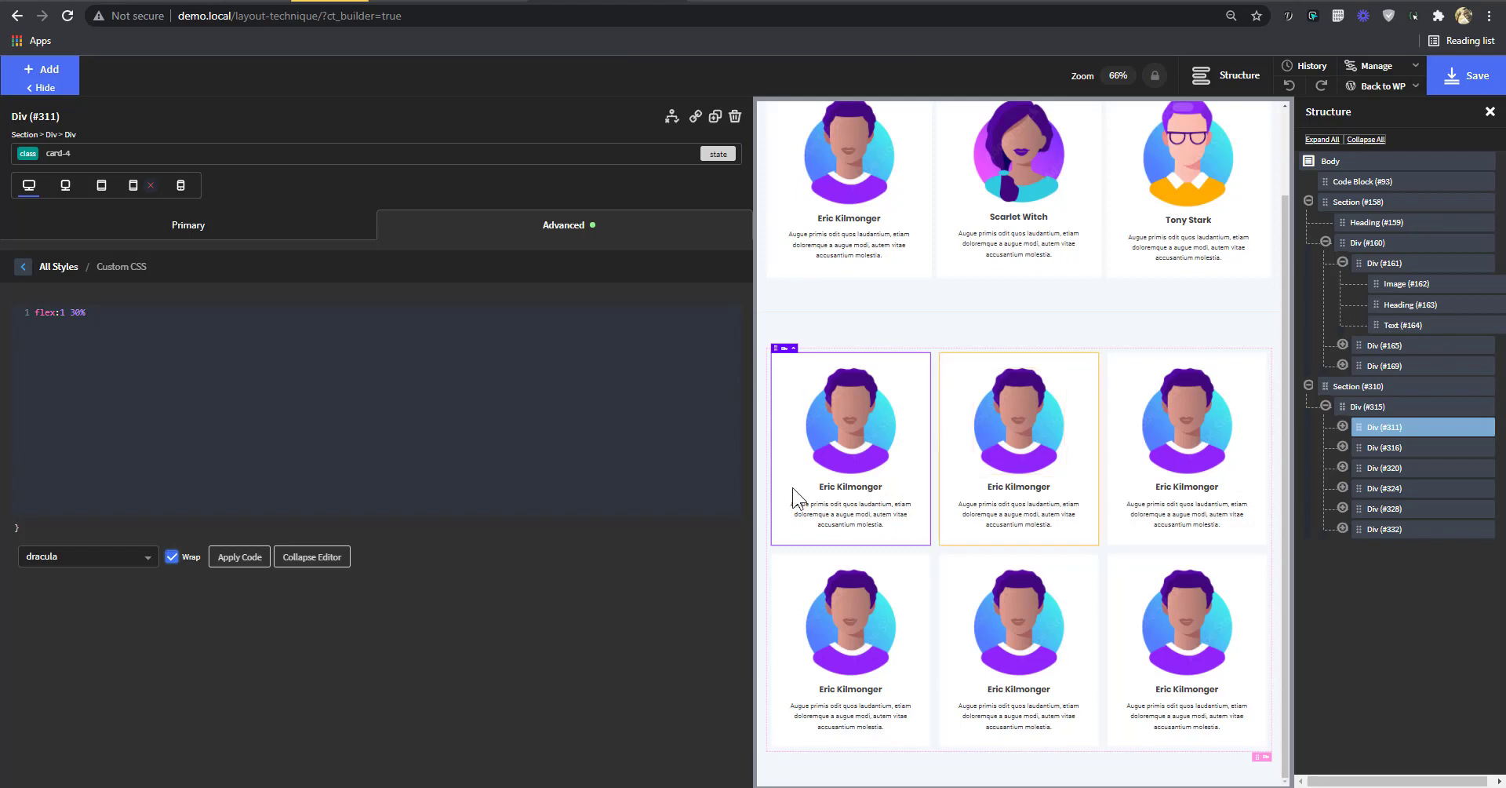
click(302, 558)
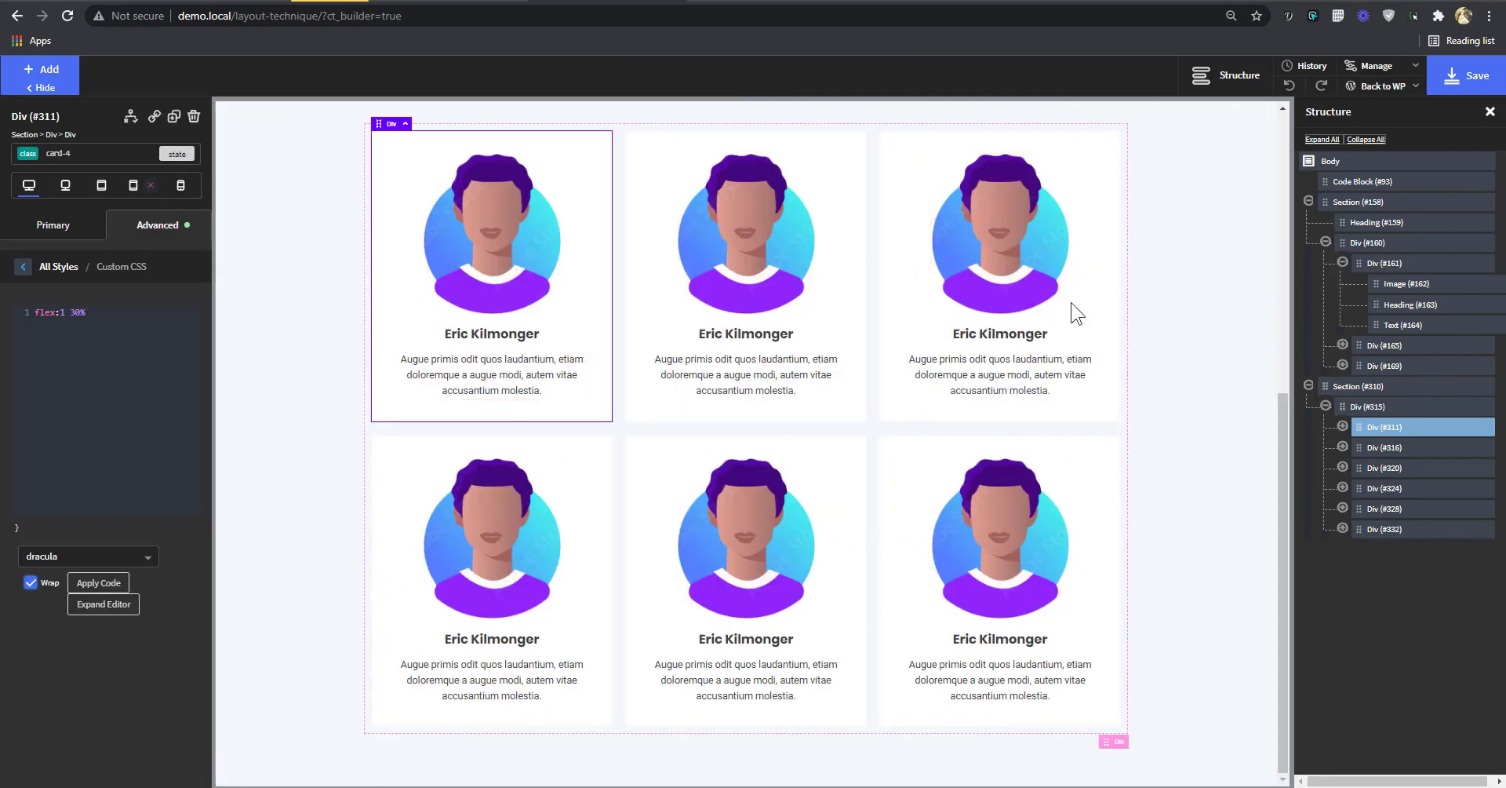
- Check how the card-4 cards wrap at the 1120 px breakpoint and the next two smaller ones
click(66, 191)
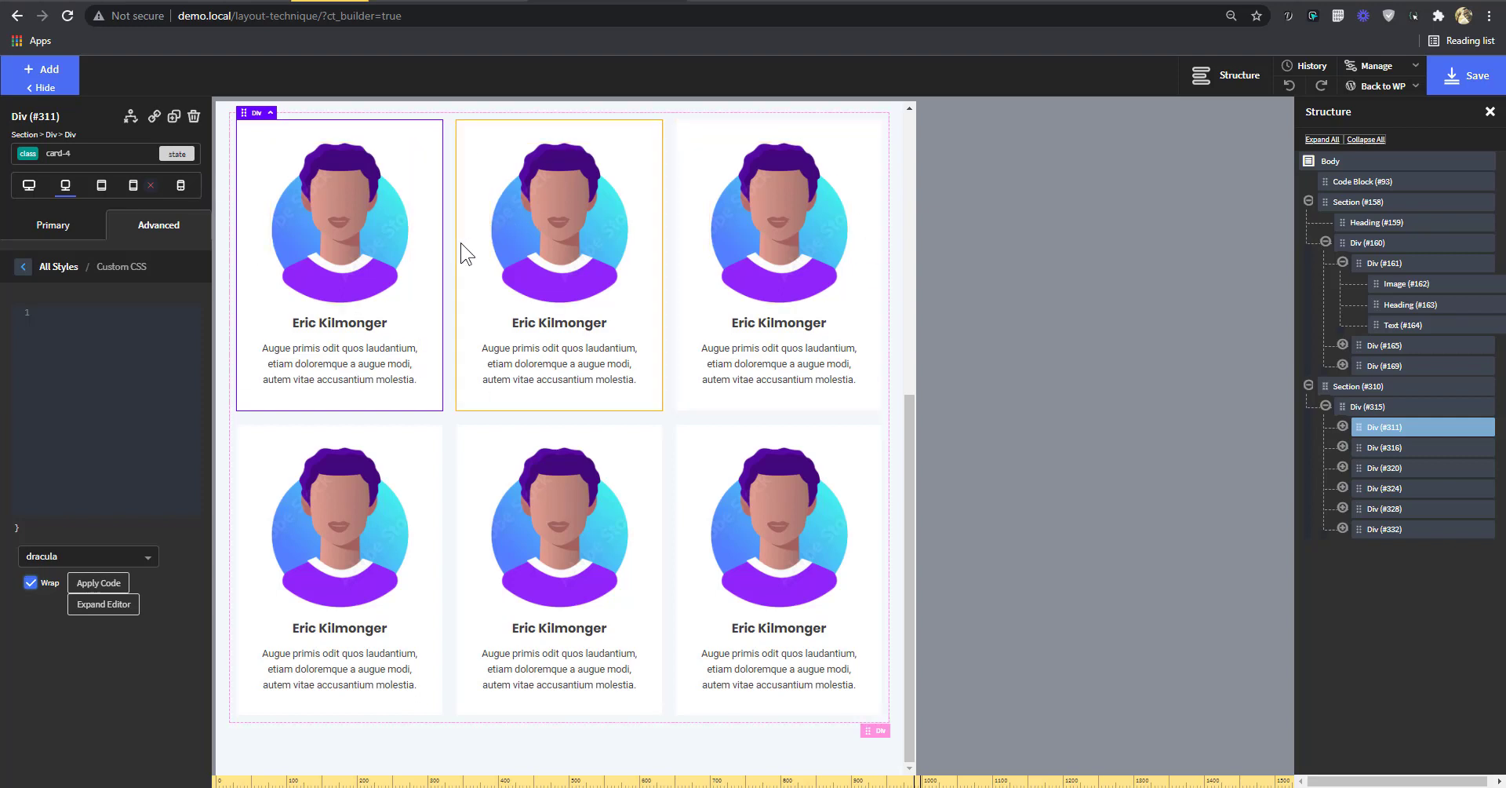
scroll(470, 252, up, 1)
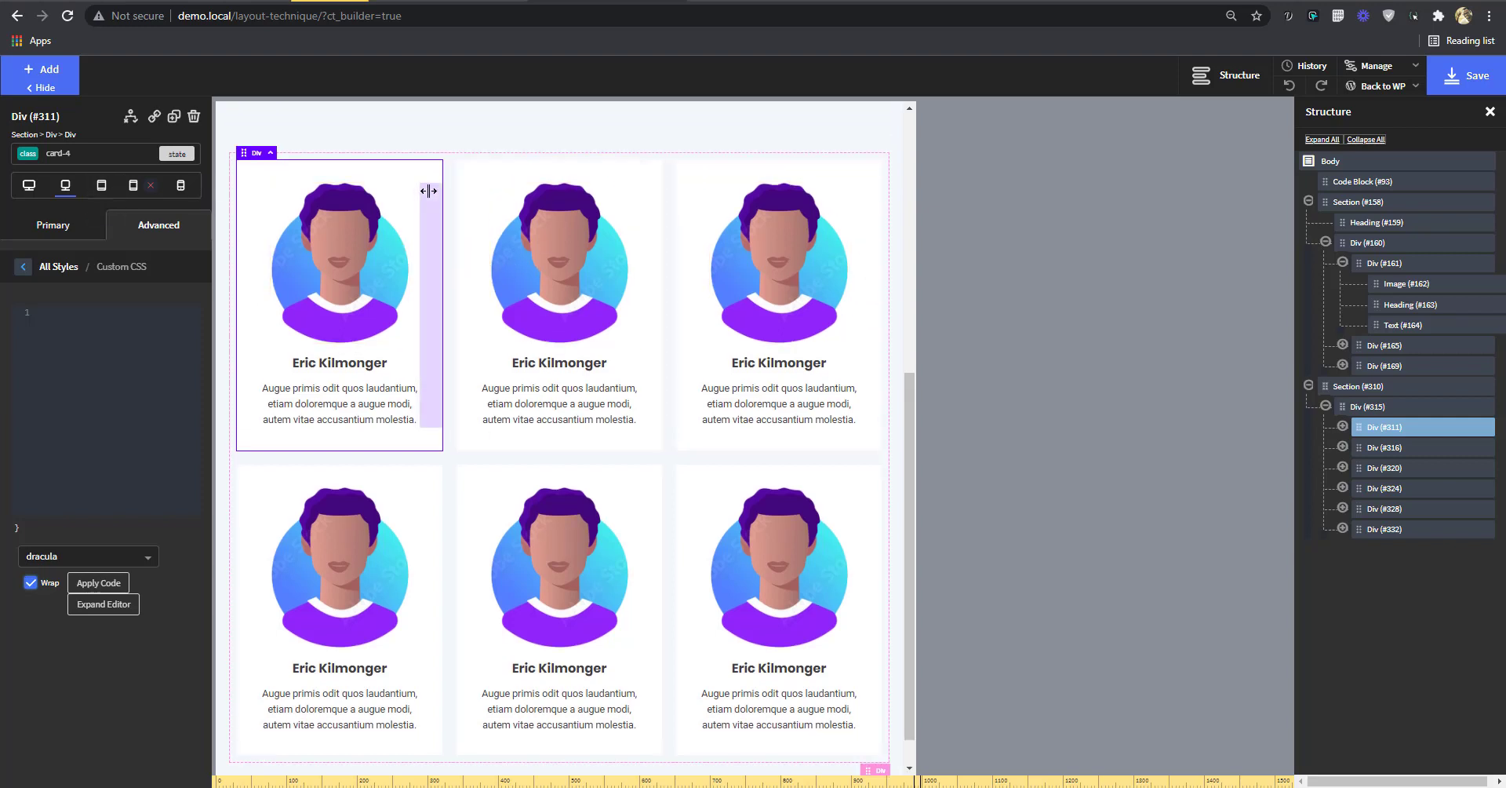
click(101, 190)
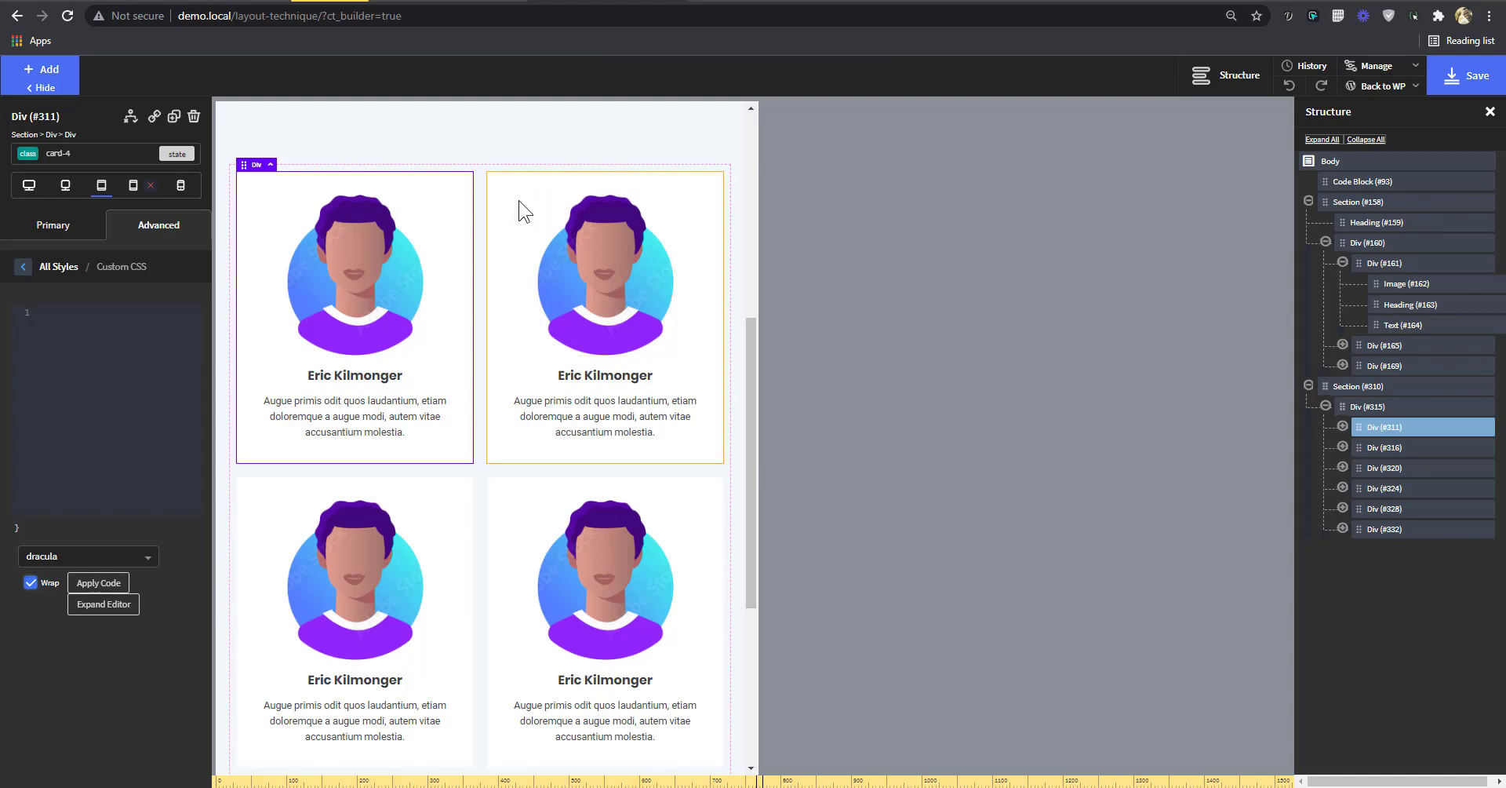
click(132, 198)
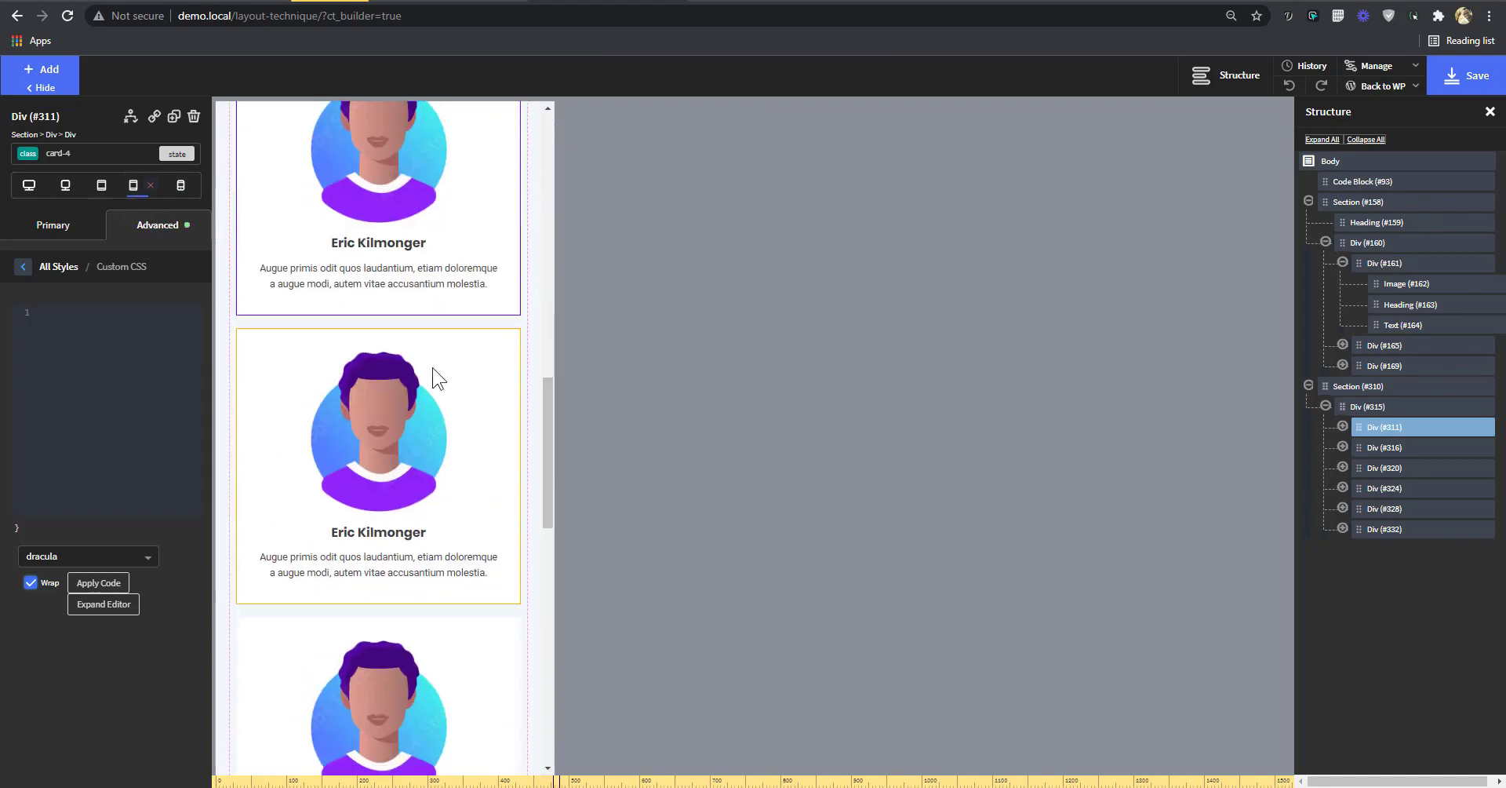
scroll(495, 403, up, 3)
- Try a 50% flex basis in card-4's desktop custom CSS, and set it back to 30%
click(40, 188)
scroll(609, 404, up, 2)
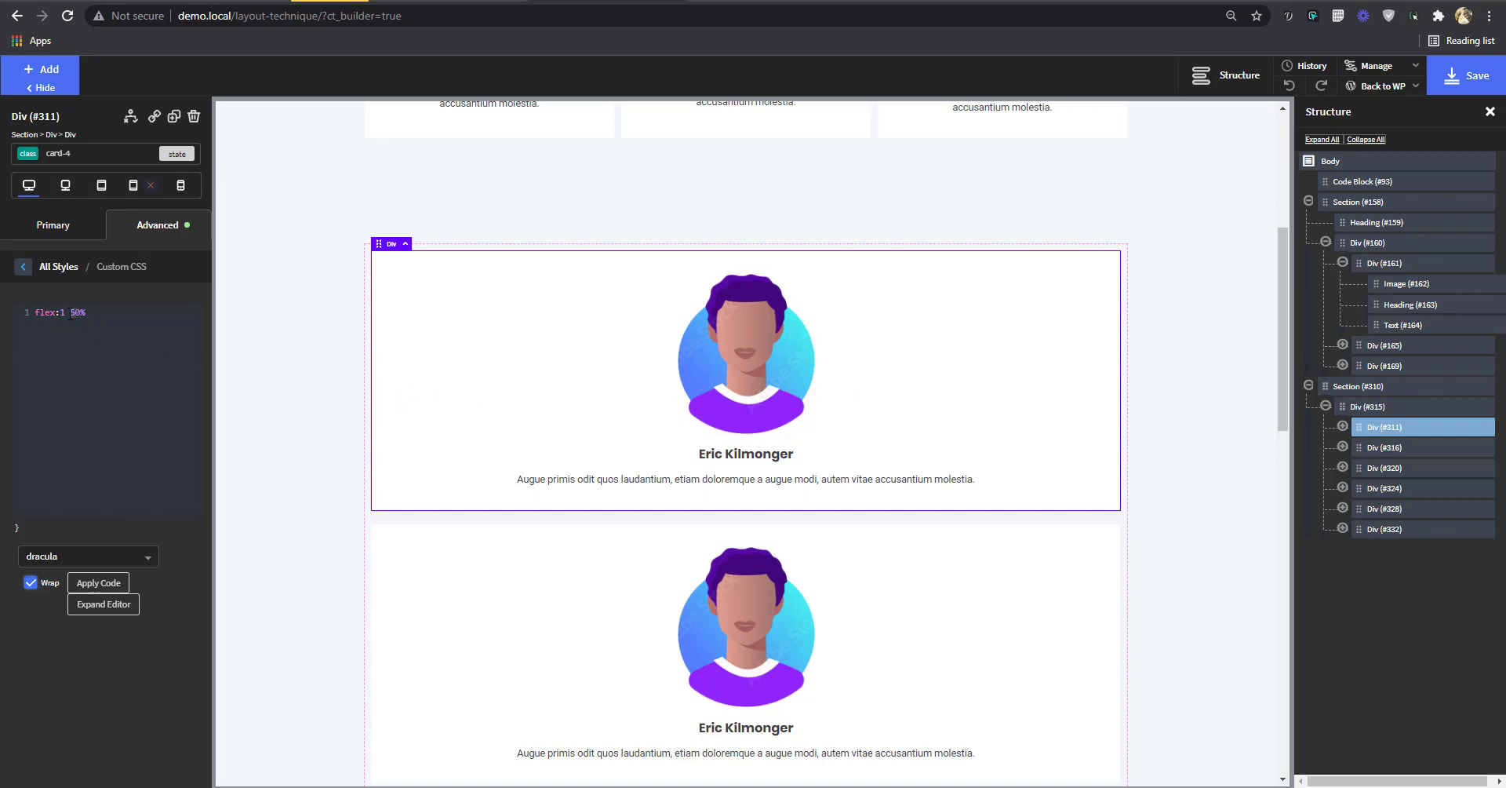
text(3)
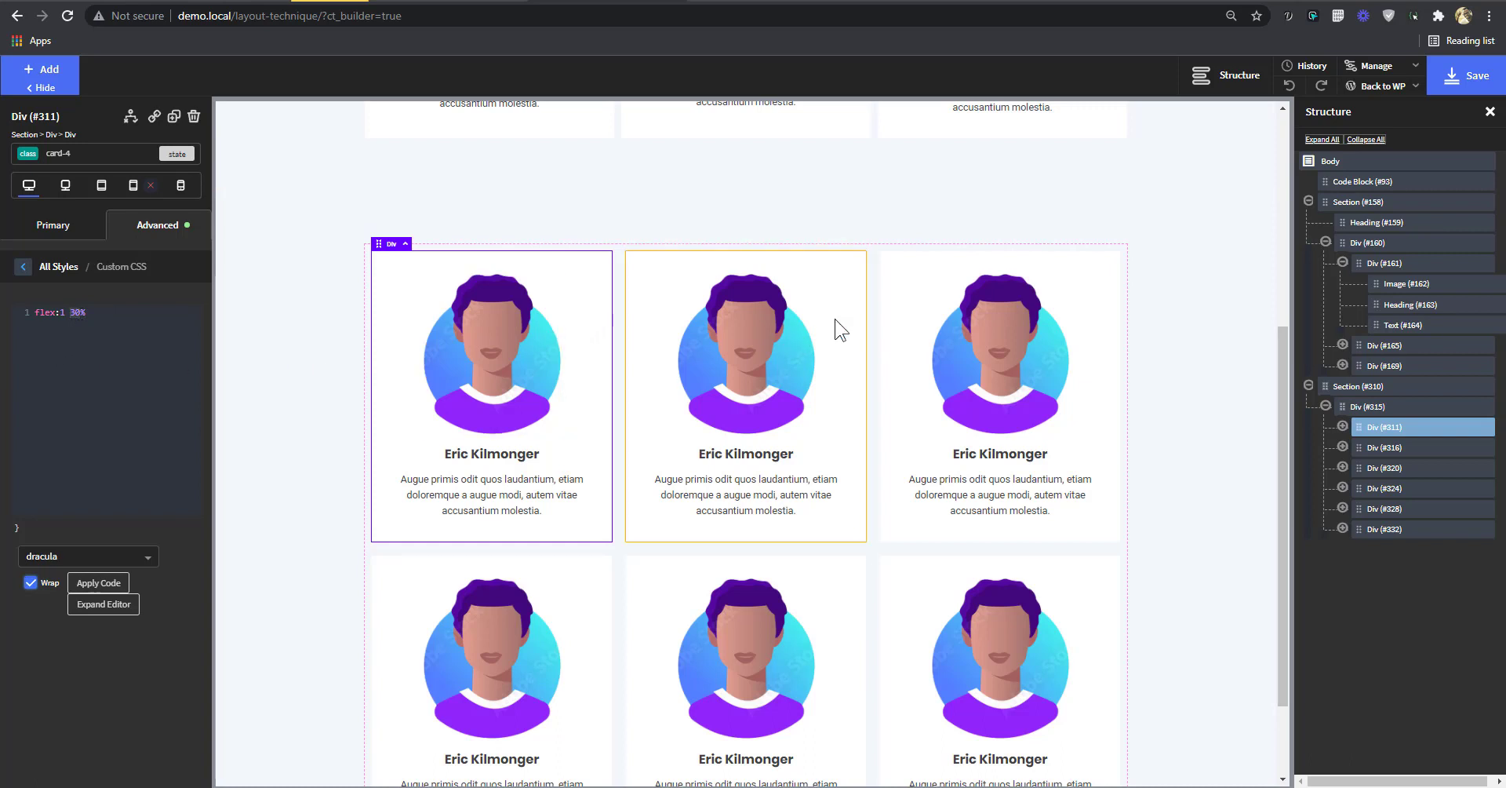
- Set the card-4 class's custom CSS to flex:1 40% and preview the grid at the 1120 px breakpoint and the next smaller one
text(45)
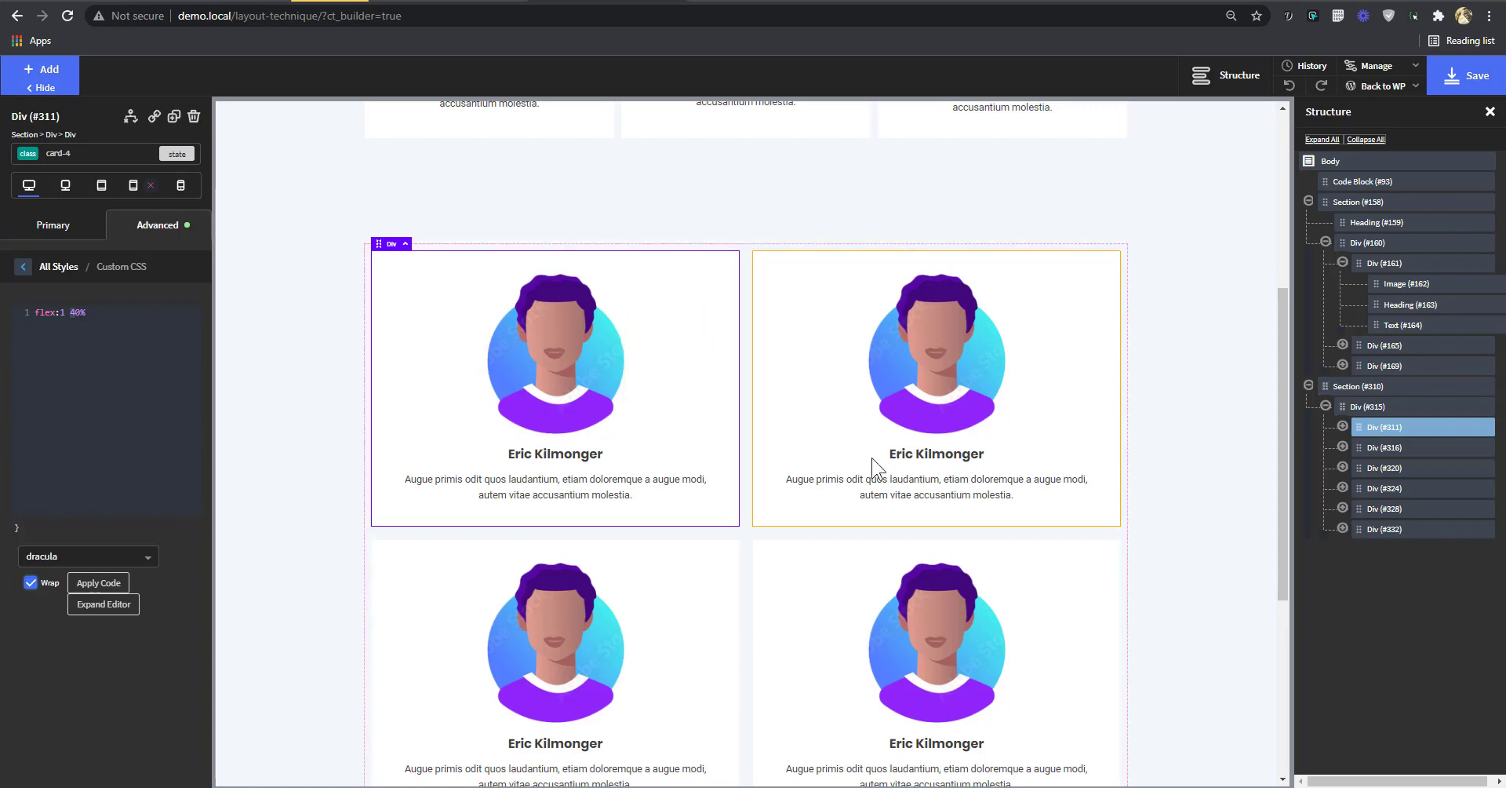
click(65, 186)
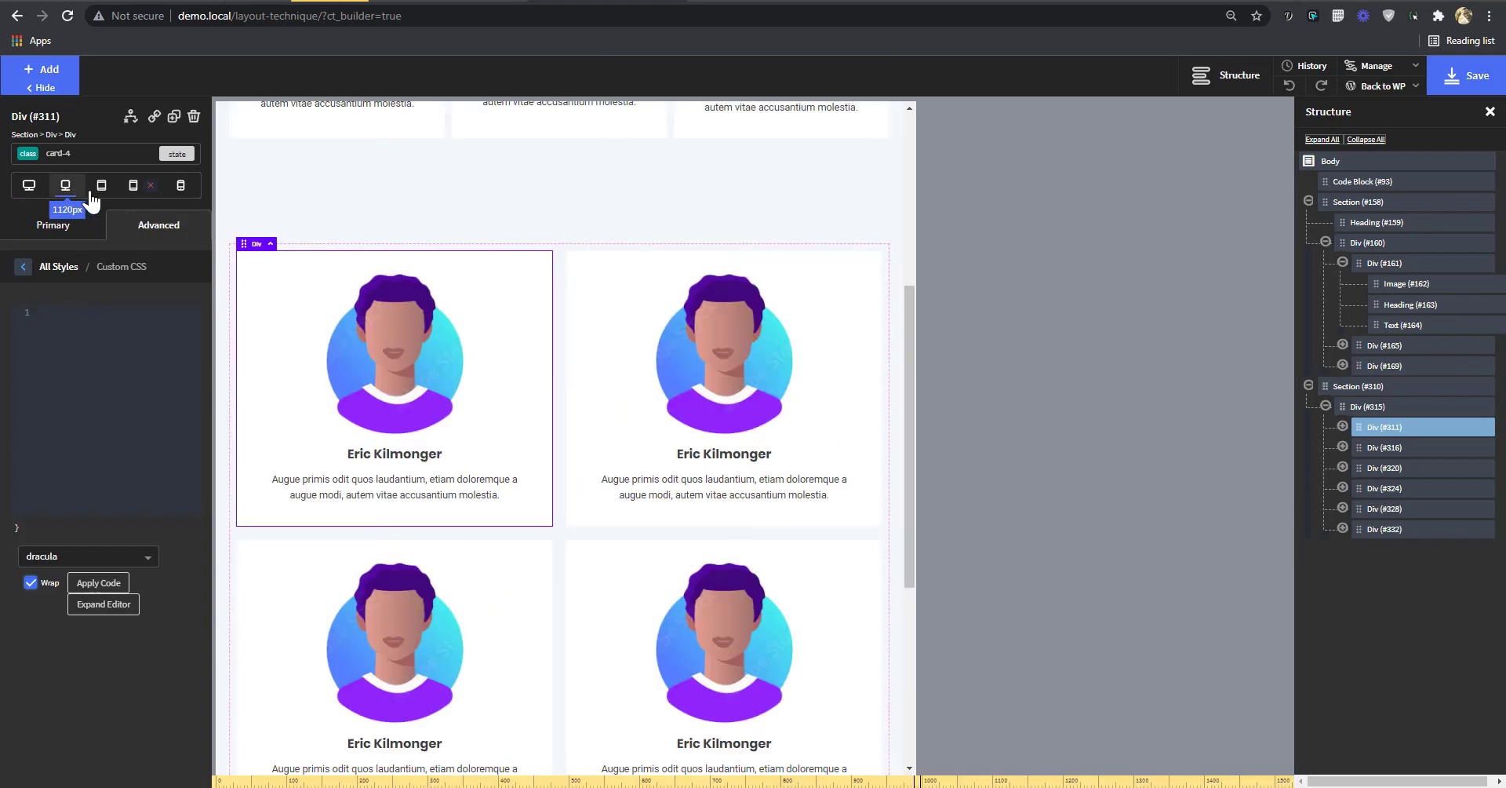
click(97, 192)
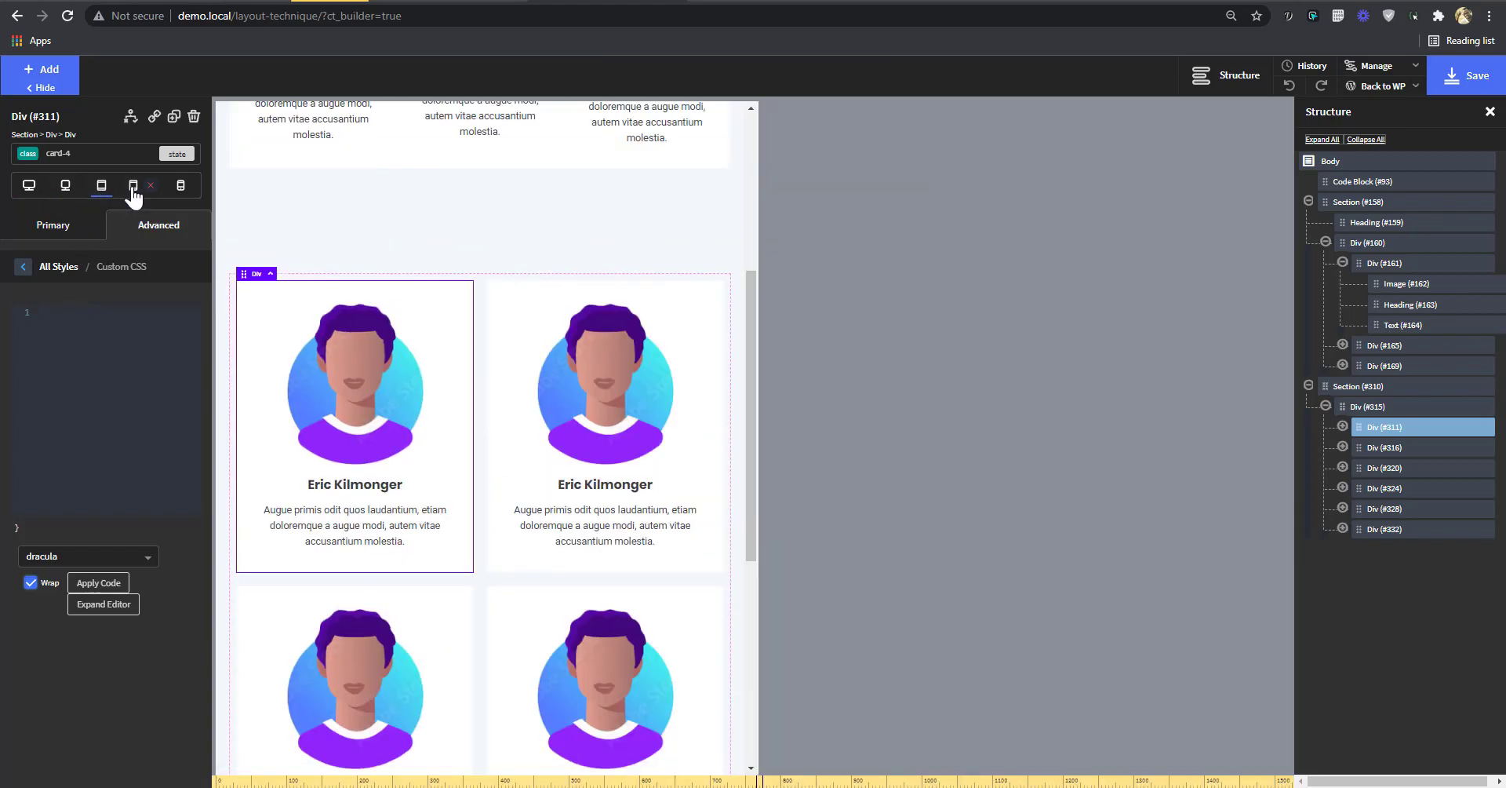
- Preview the six-card grid at the smaller tablet, phone and larger tablet breakpoints
click(133, 189)
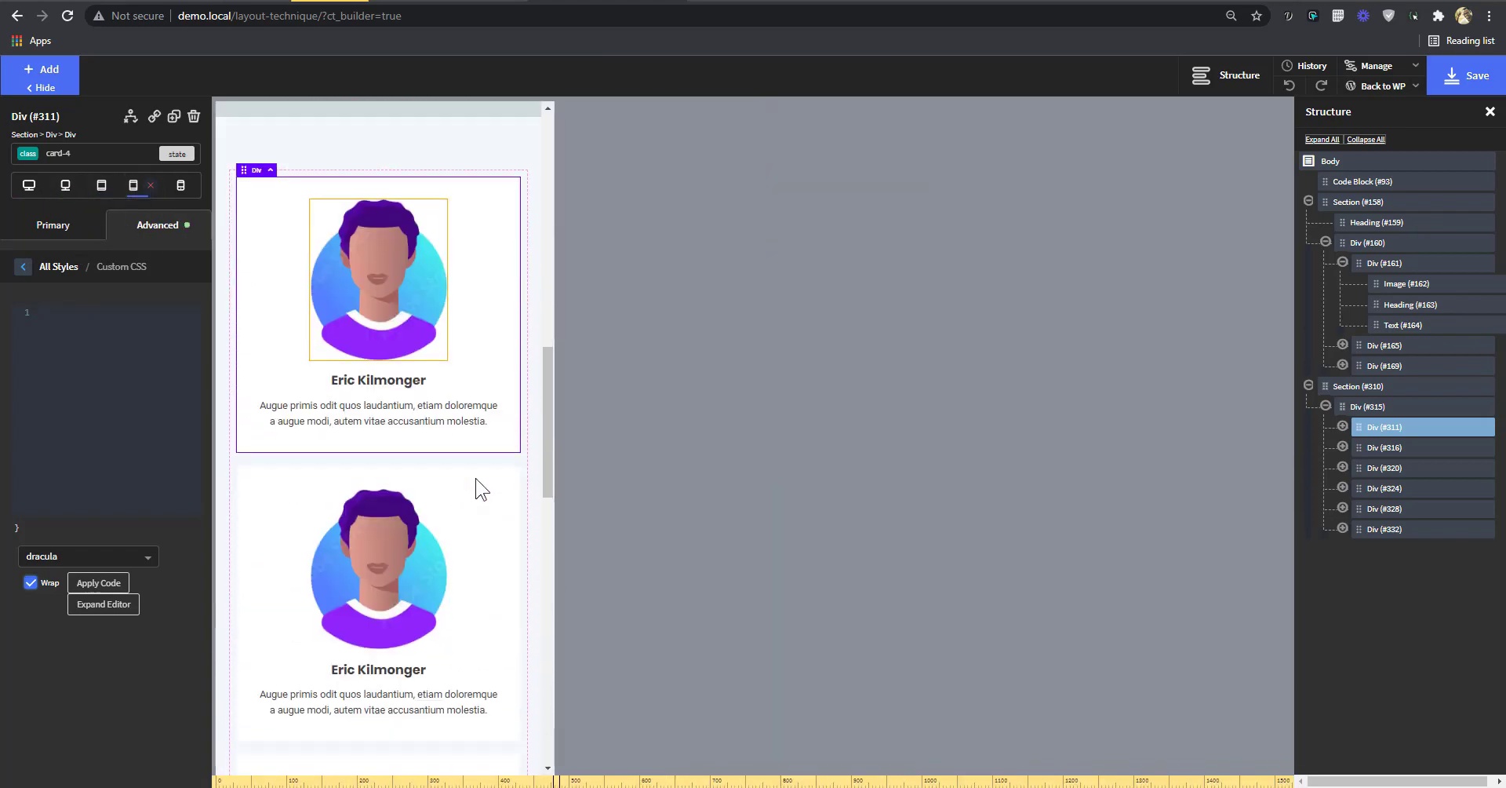
click(177, 191)
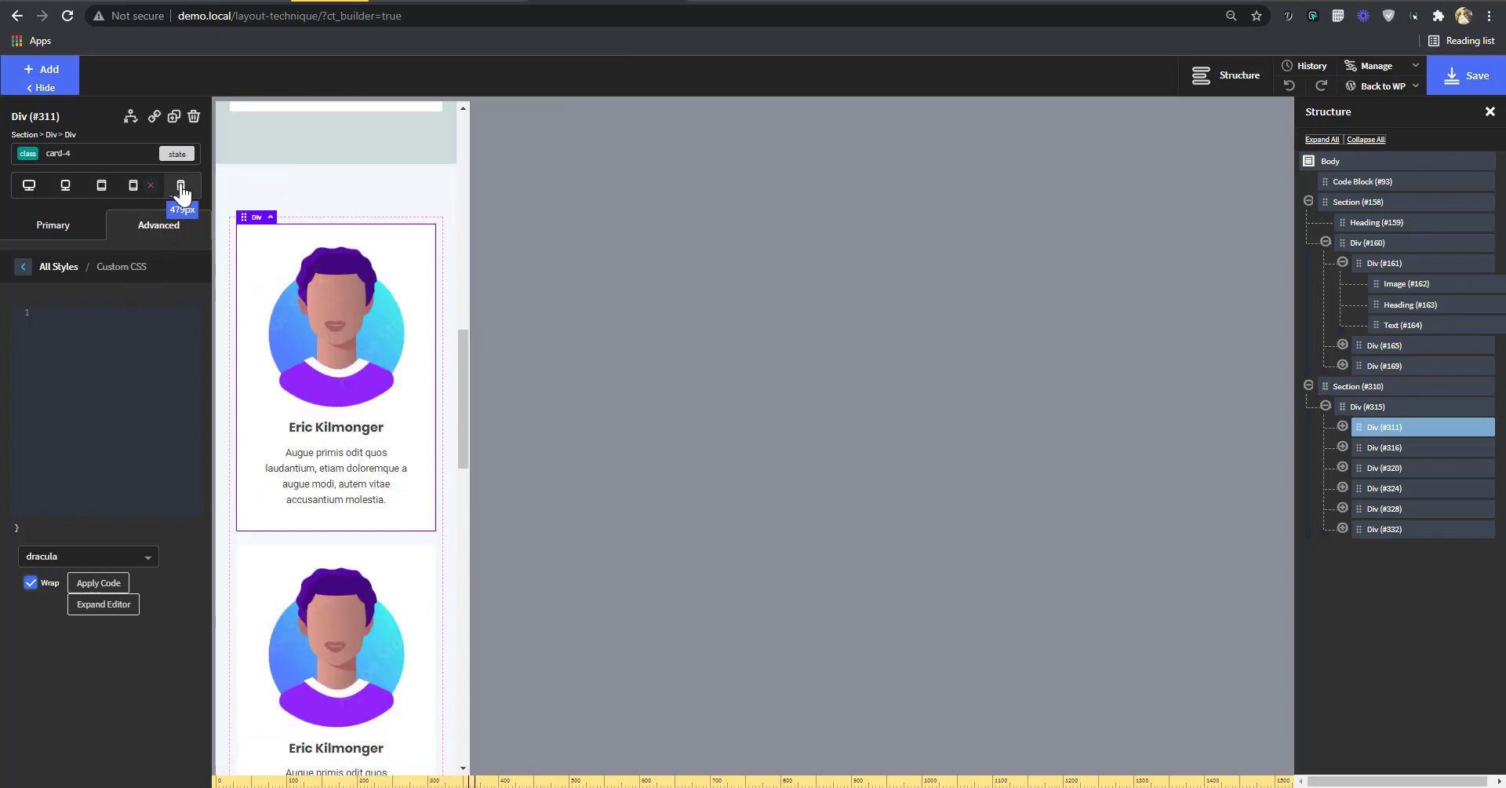
click(100, 195)
click(66, 187)
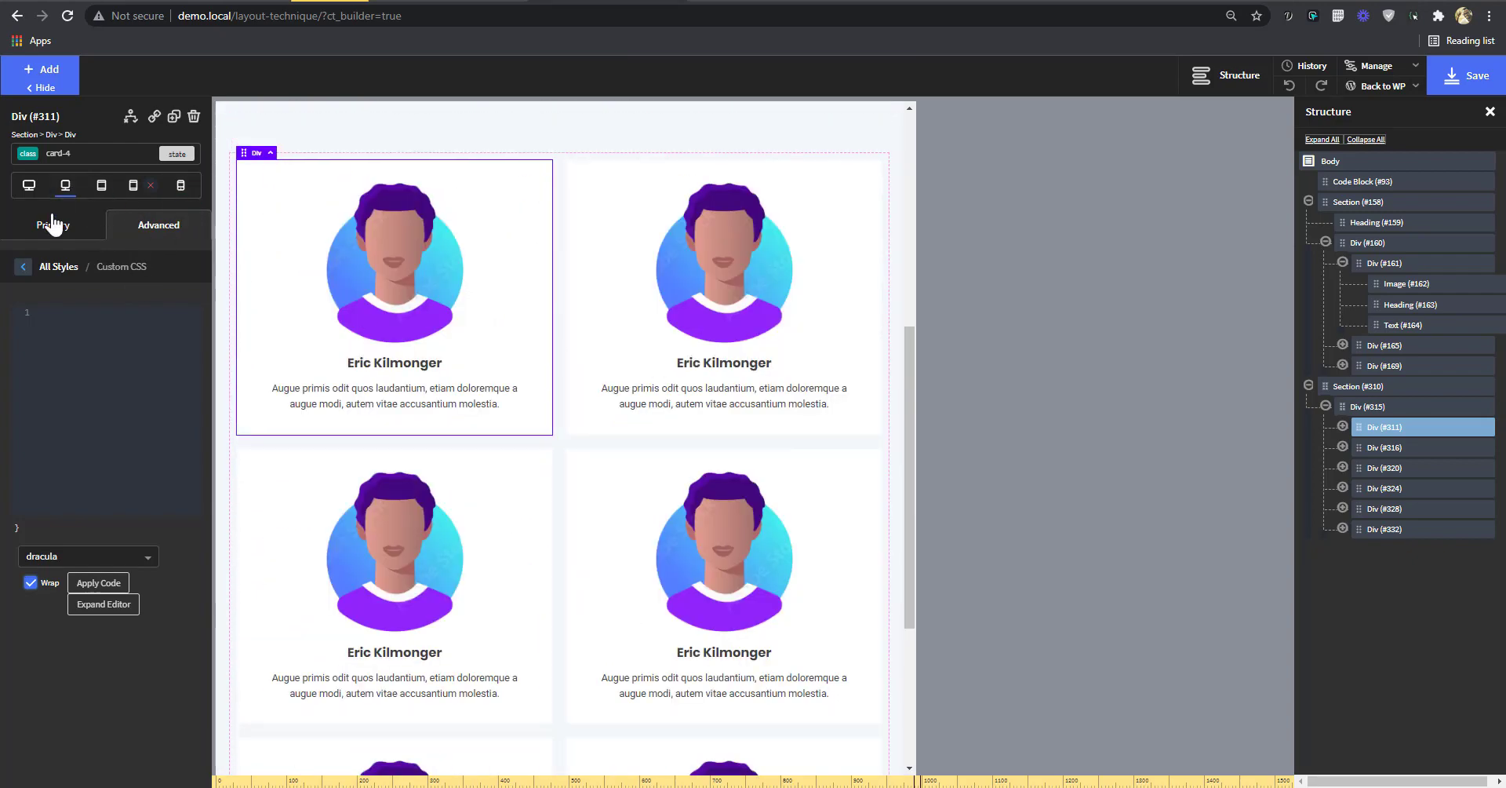
- Set the flex-basis of the card-4 class to 30% in its desktop custom CSS
click(30, 186)
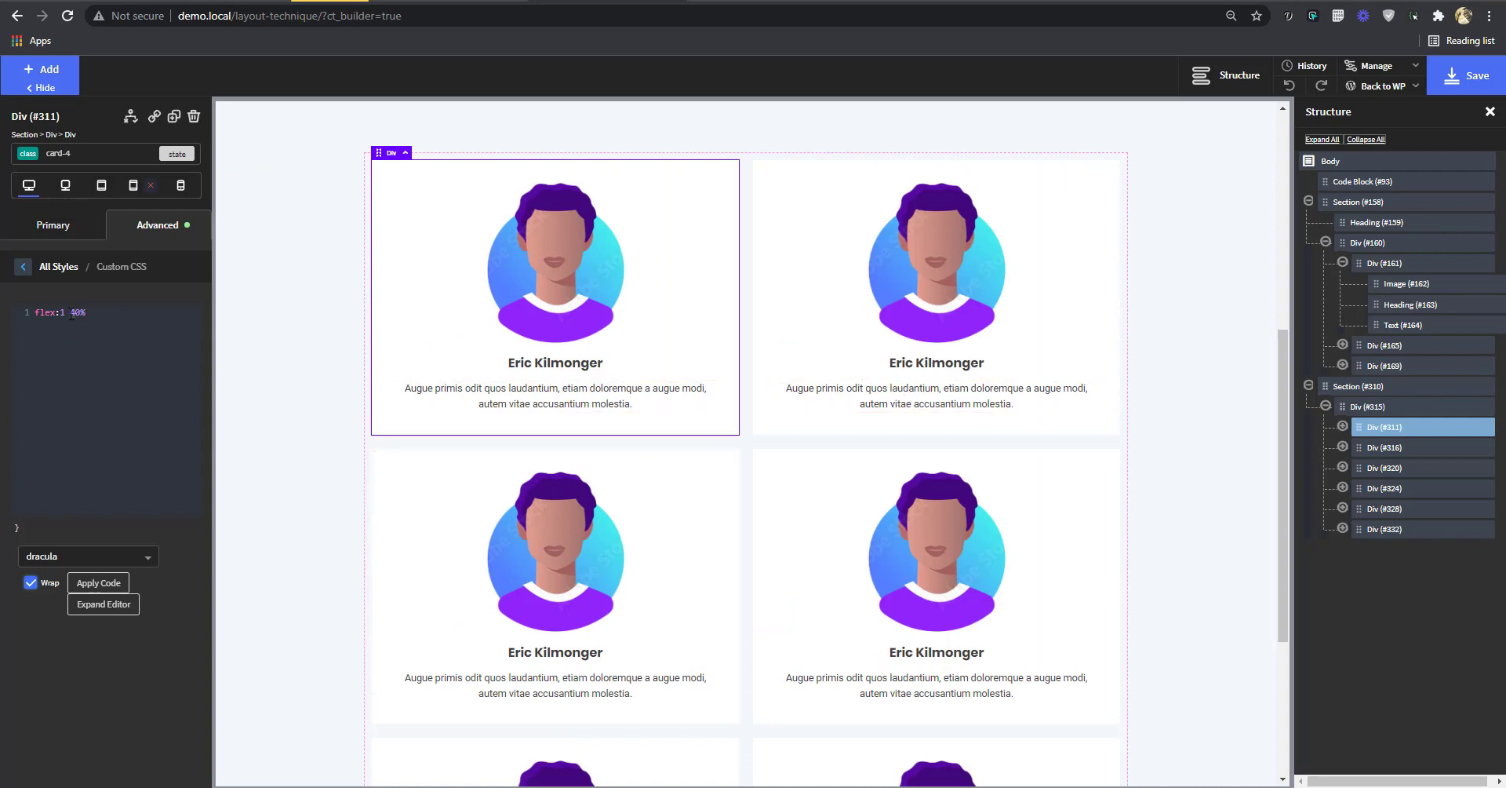
text(3)
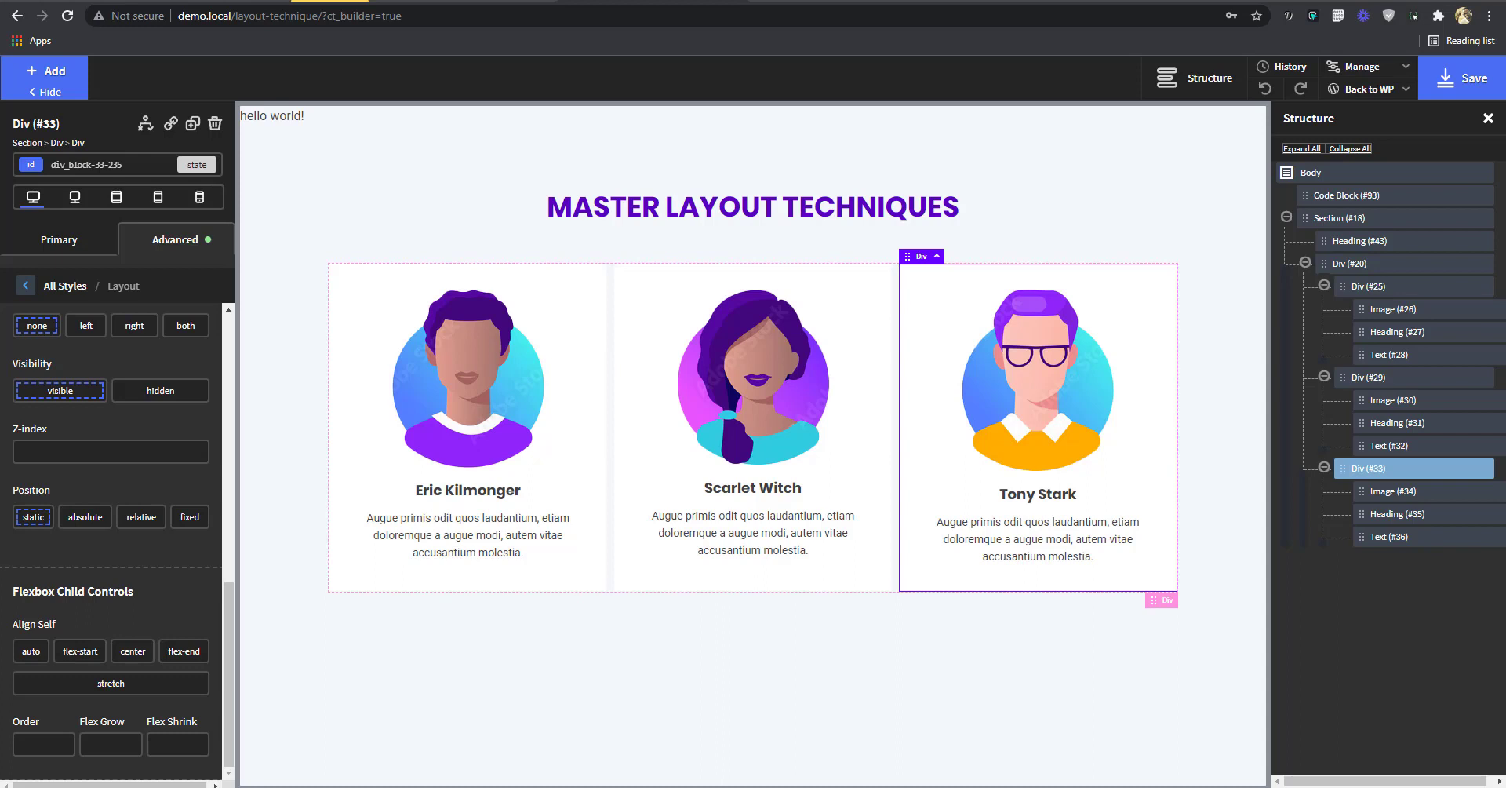
- Collapse the Master Layout Techniques section in the structure and duplicate the whole section
click(1305, 262)
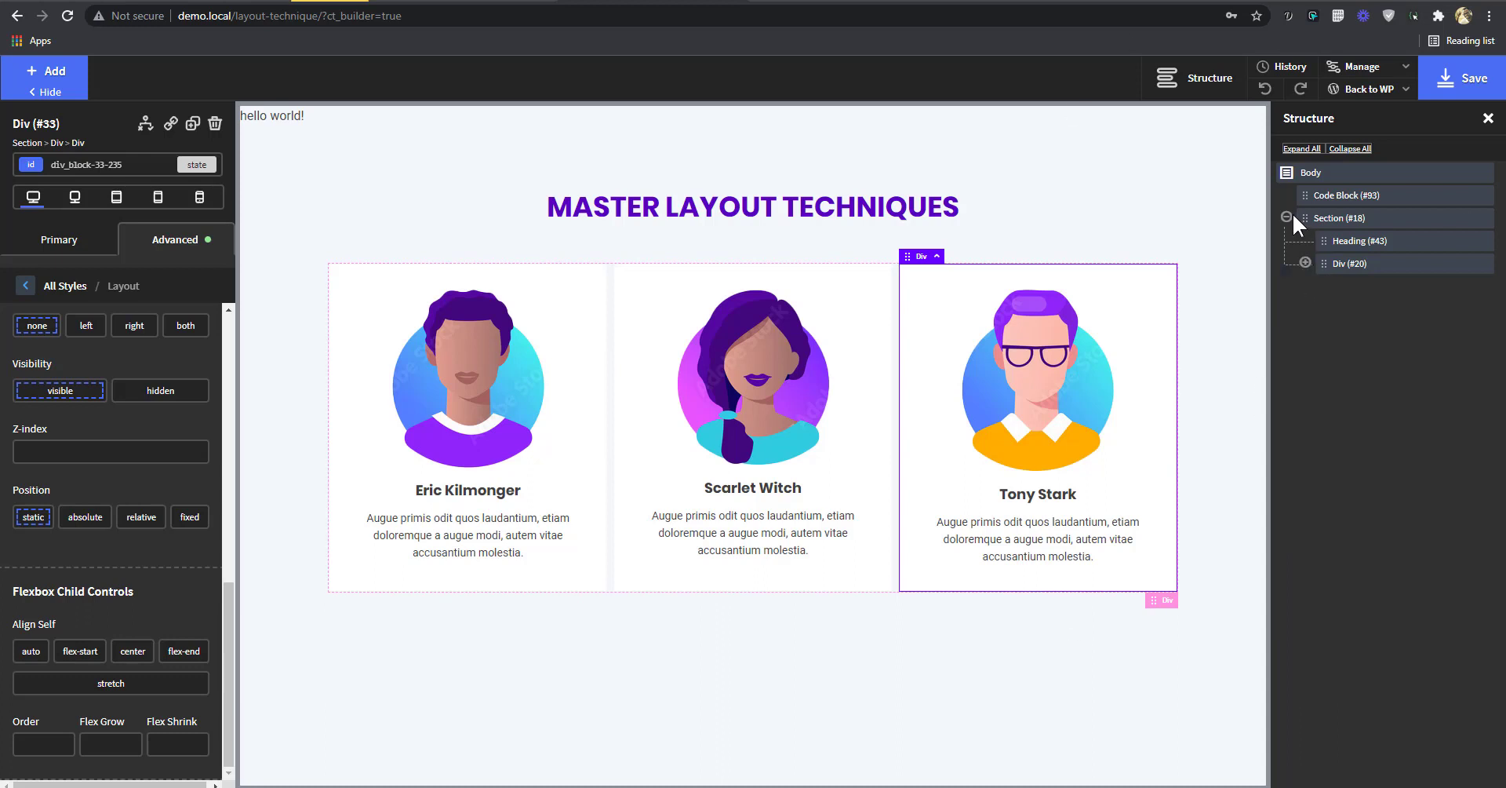
click(1286, 216)
click(1333, 218)
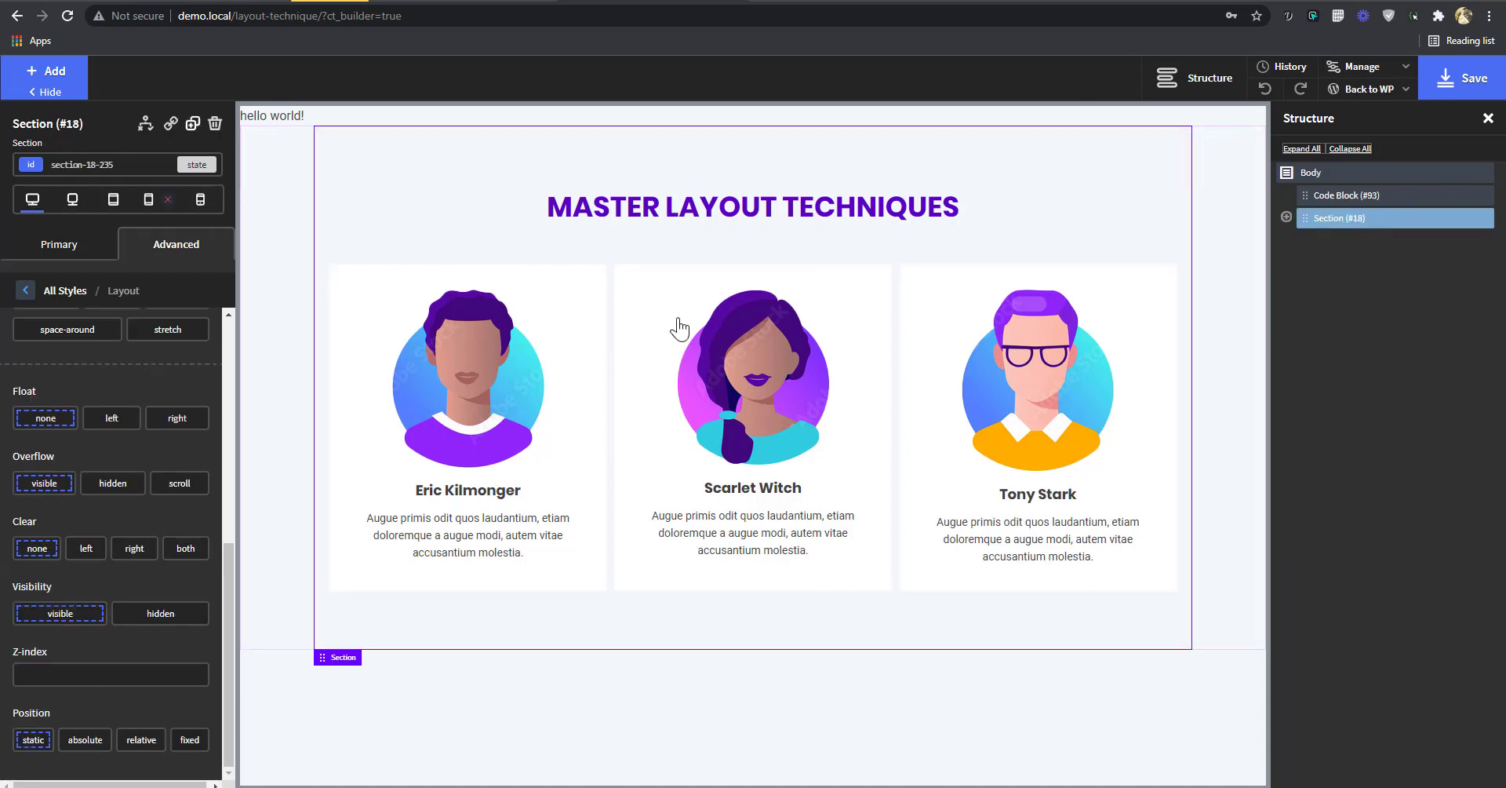
click(193, 124)
- Give the original section (#18) a dark blue background color, #000a56
click(1192, 216)
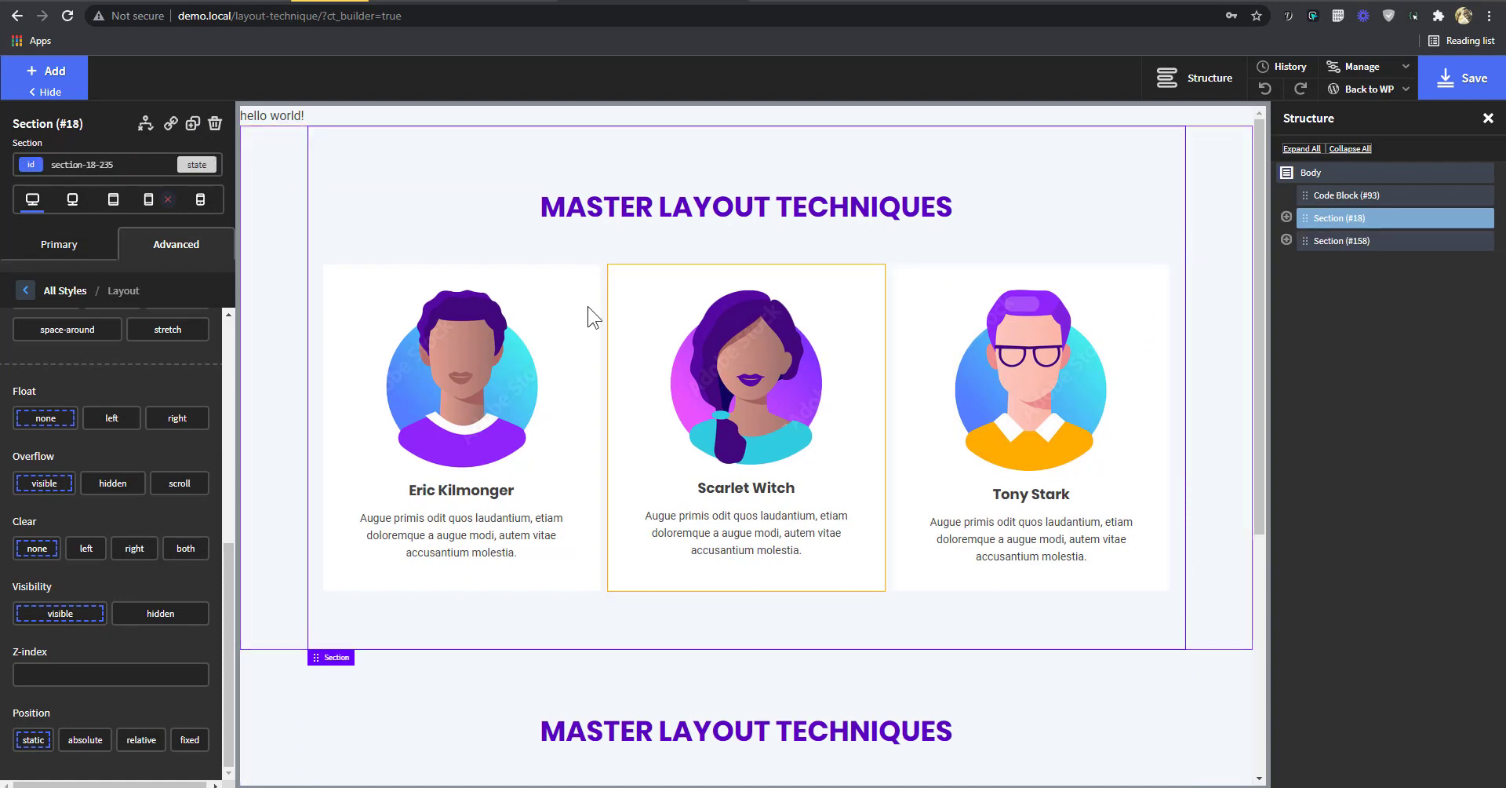
click(176, 252)
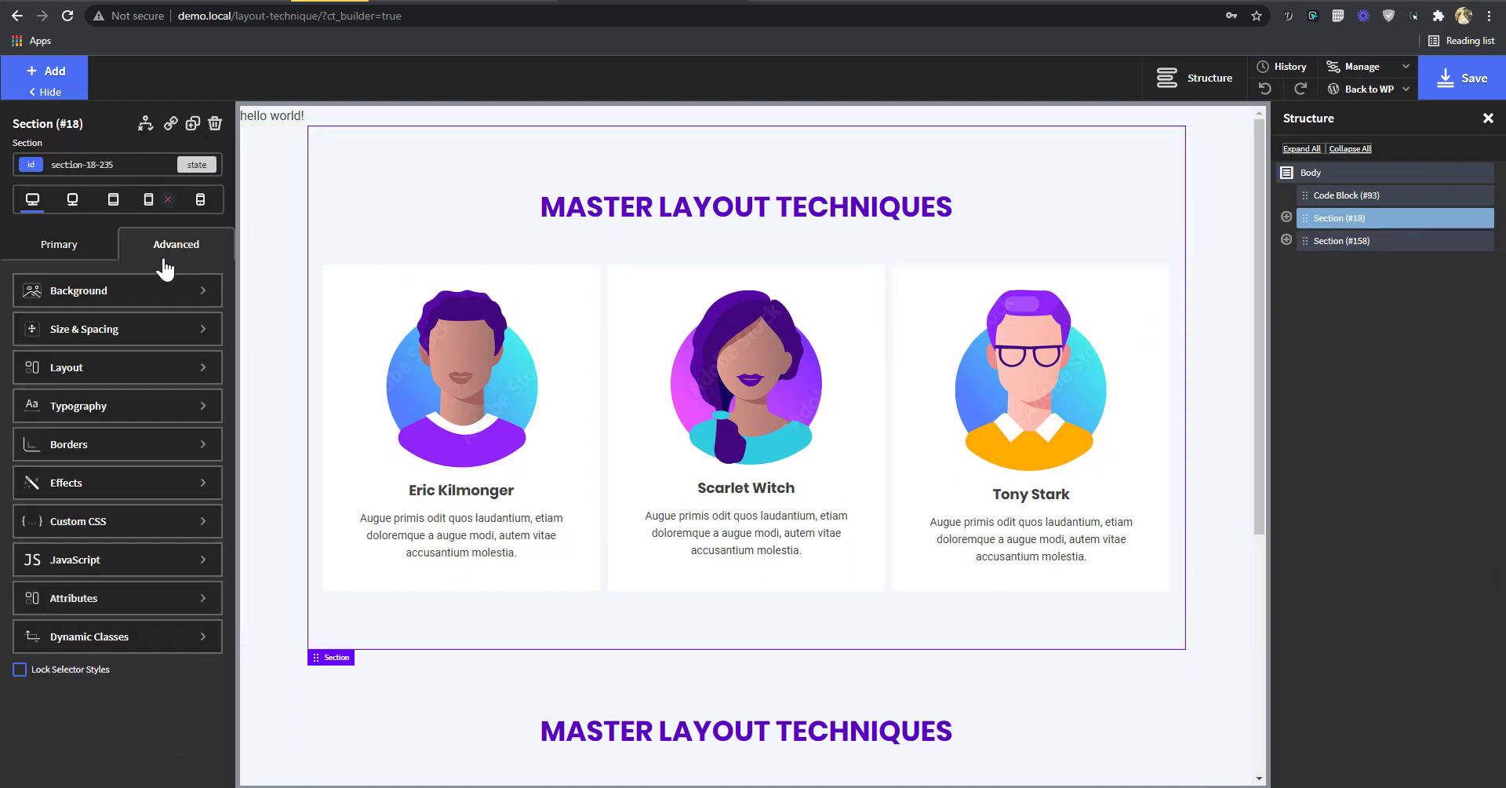
click(118, 292)
click(27, 355)
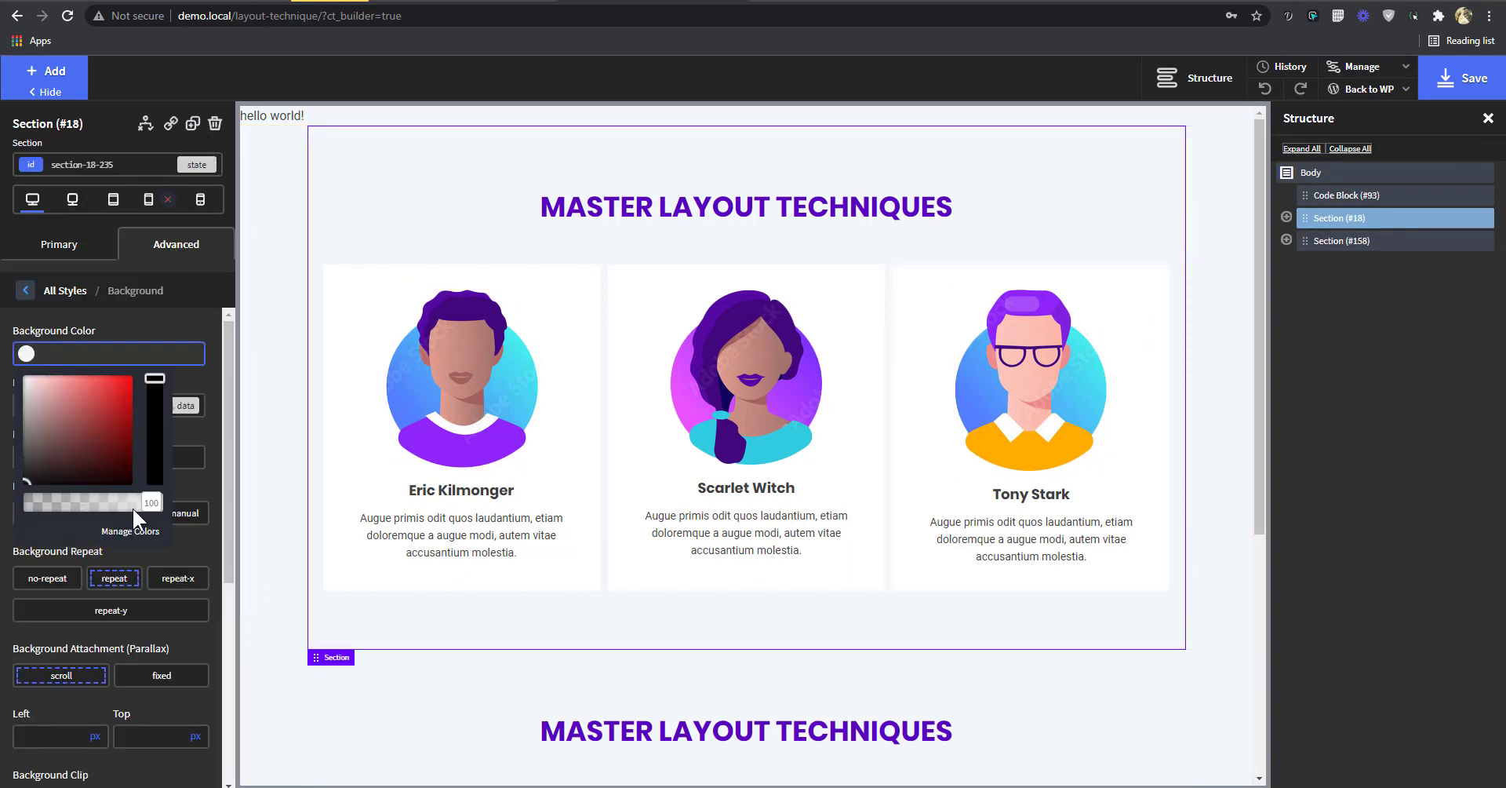
click(128, 482)
click(112, 475)
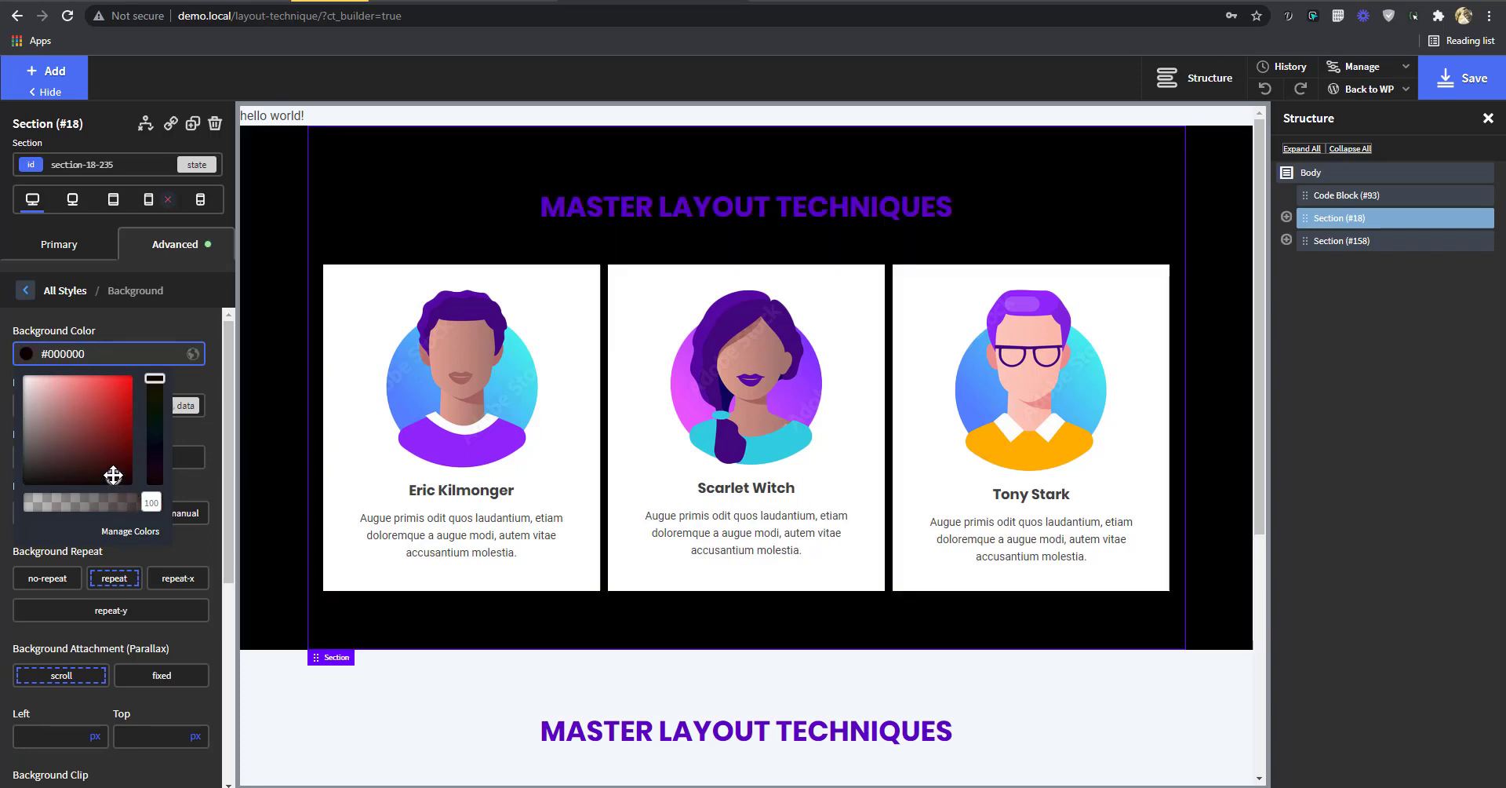
click(155, 435)
click(128, 444)
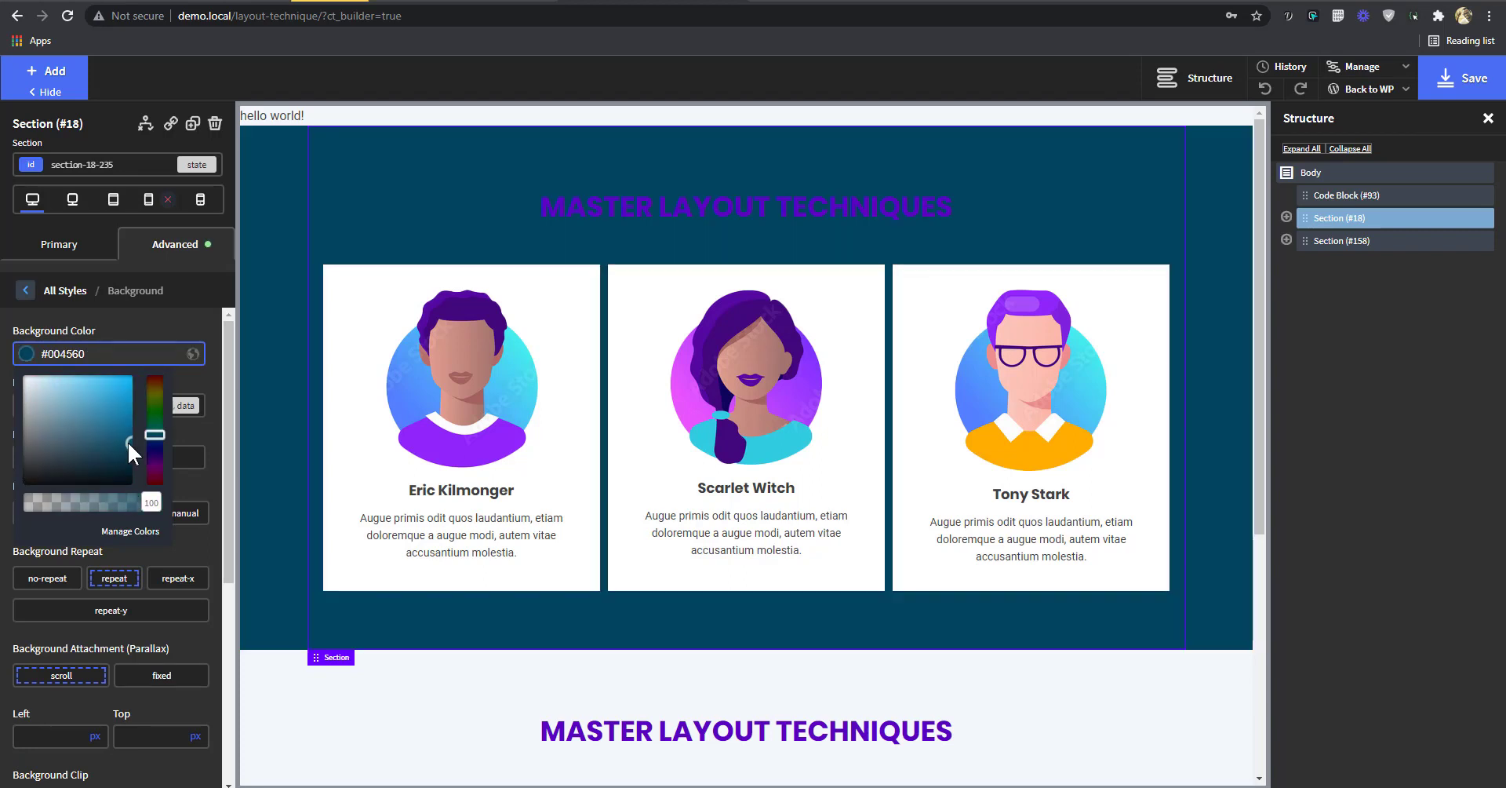
click(154, 447)
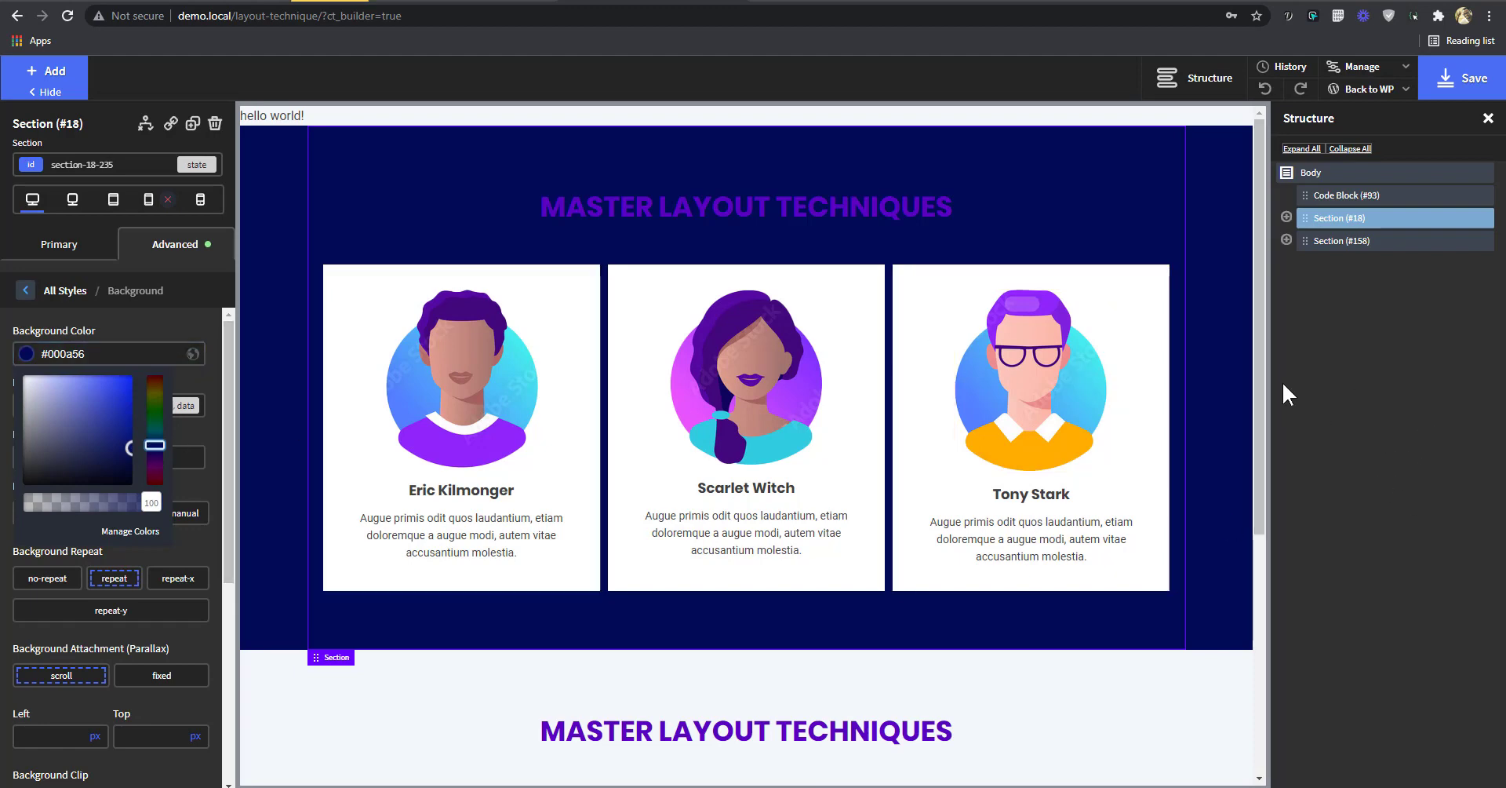
- Save the page, then reload its front end with the developer tools closed to check the section background
click(1464, 82)
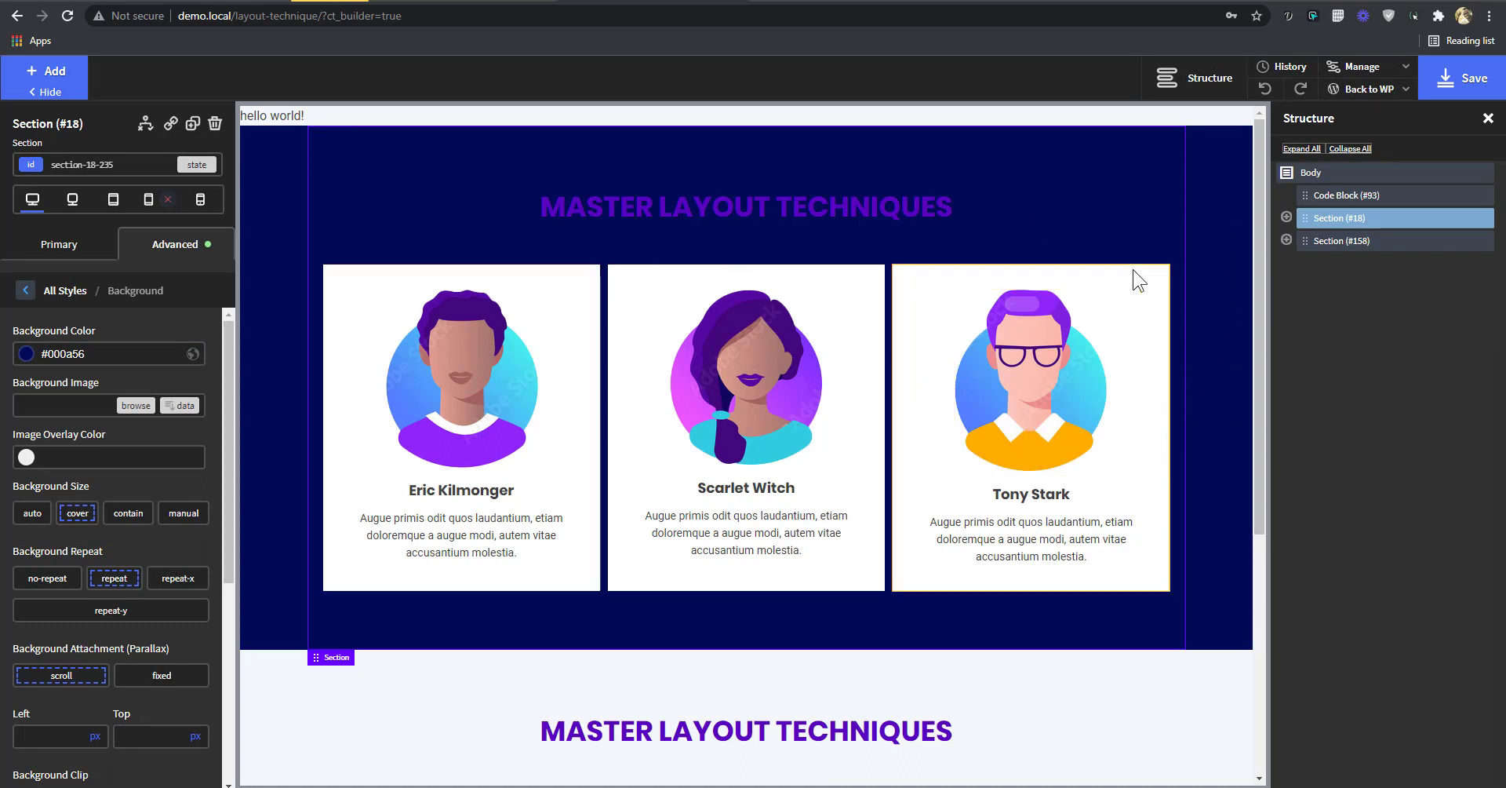
click(938, 2)
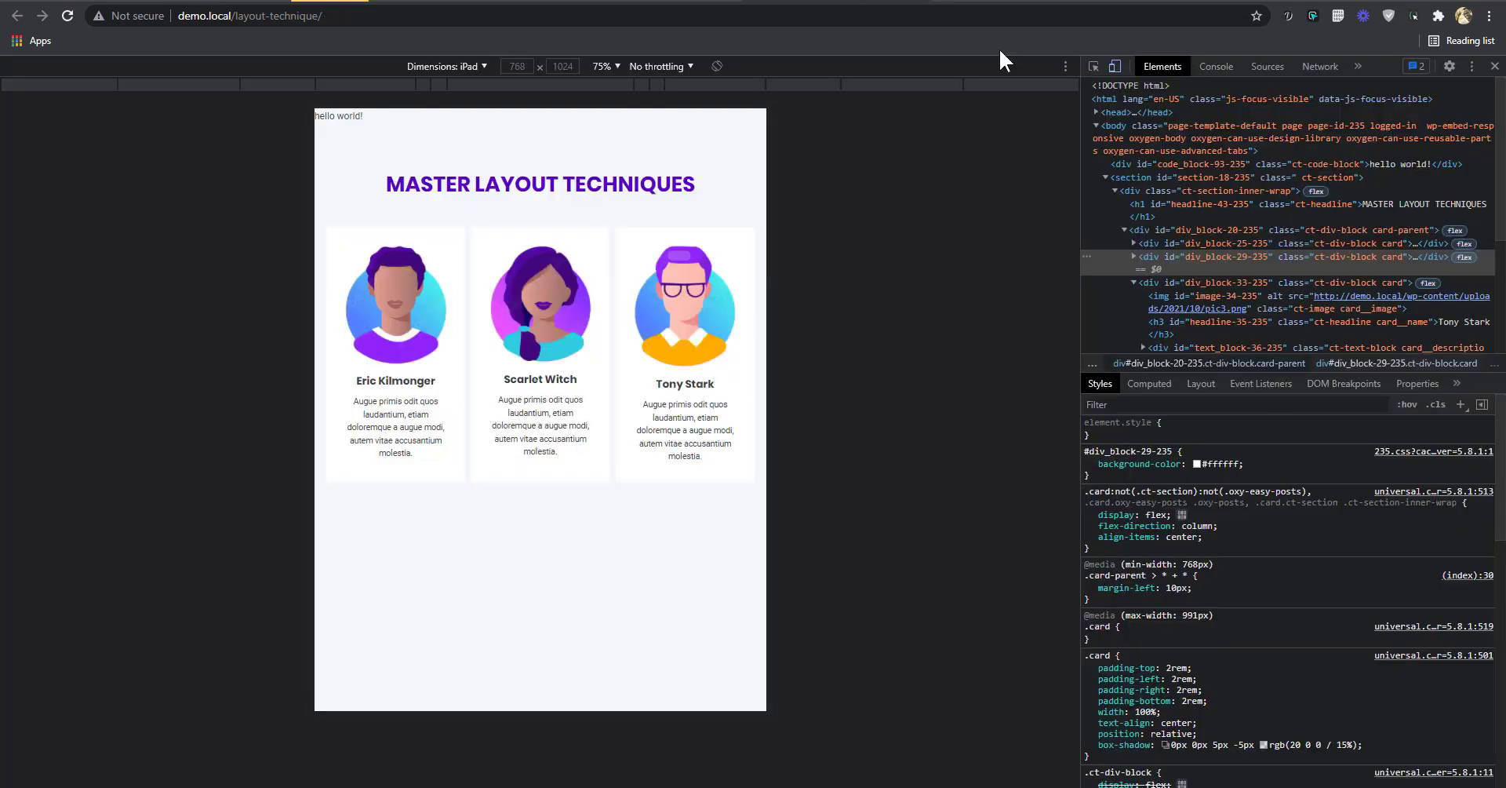
click(1495, 66)
key(F5)
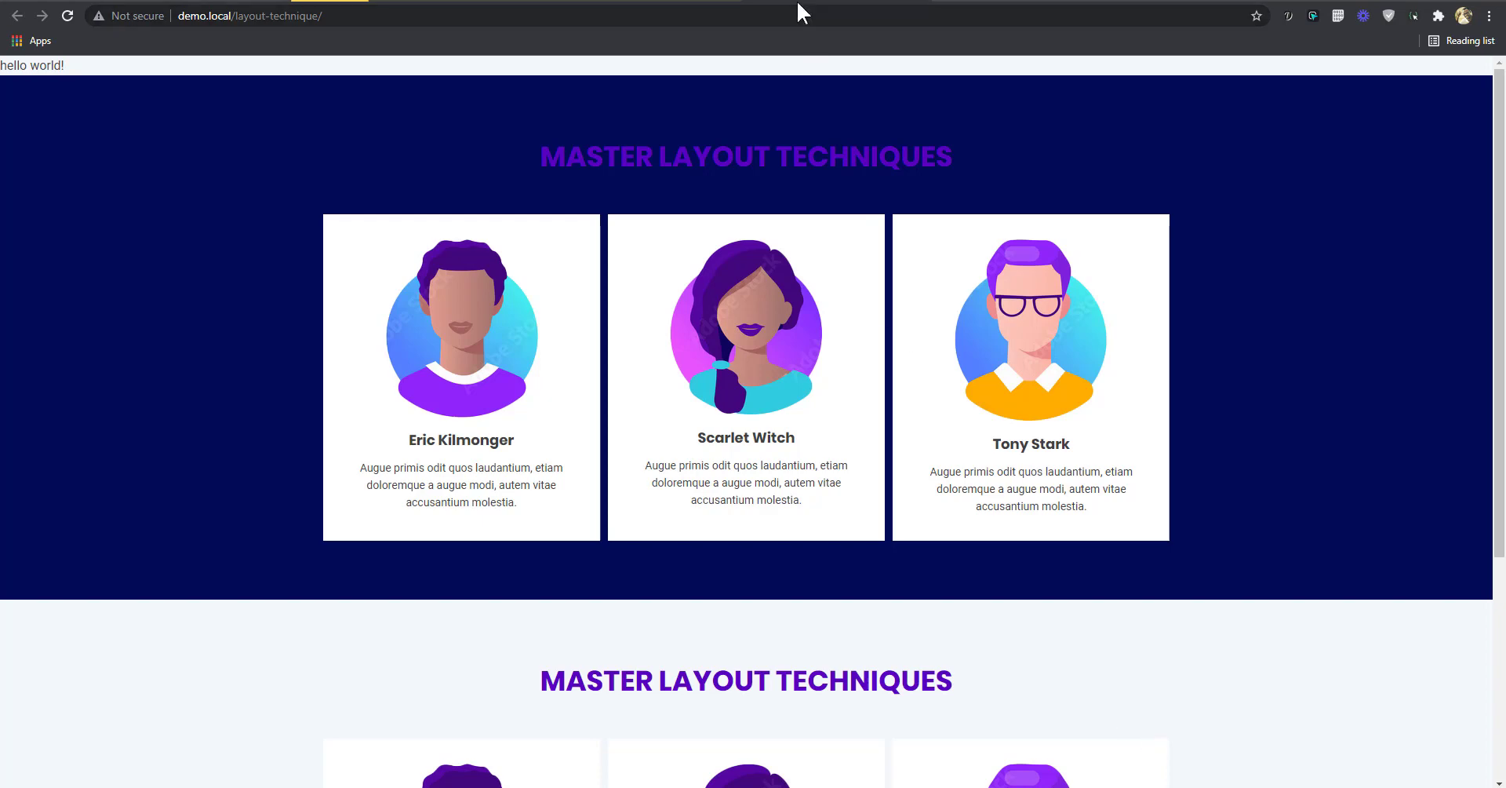
click(684, 3)
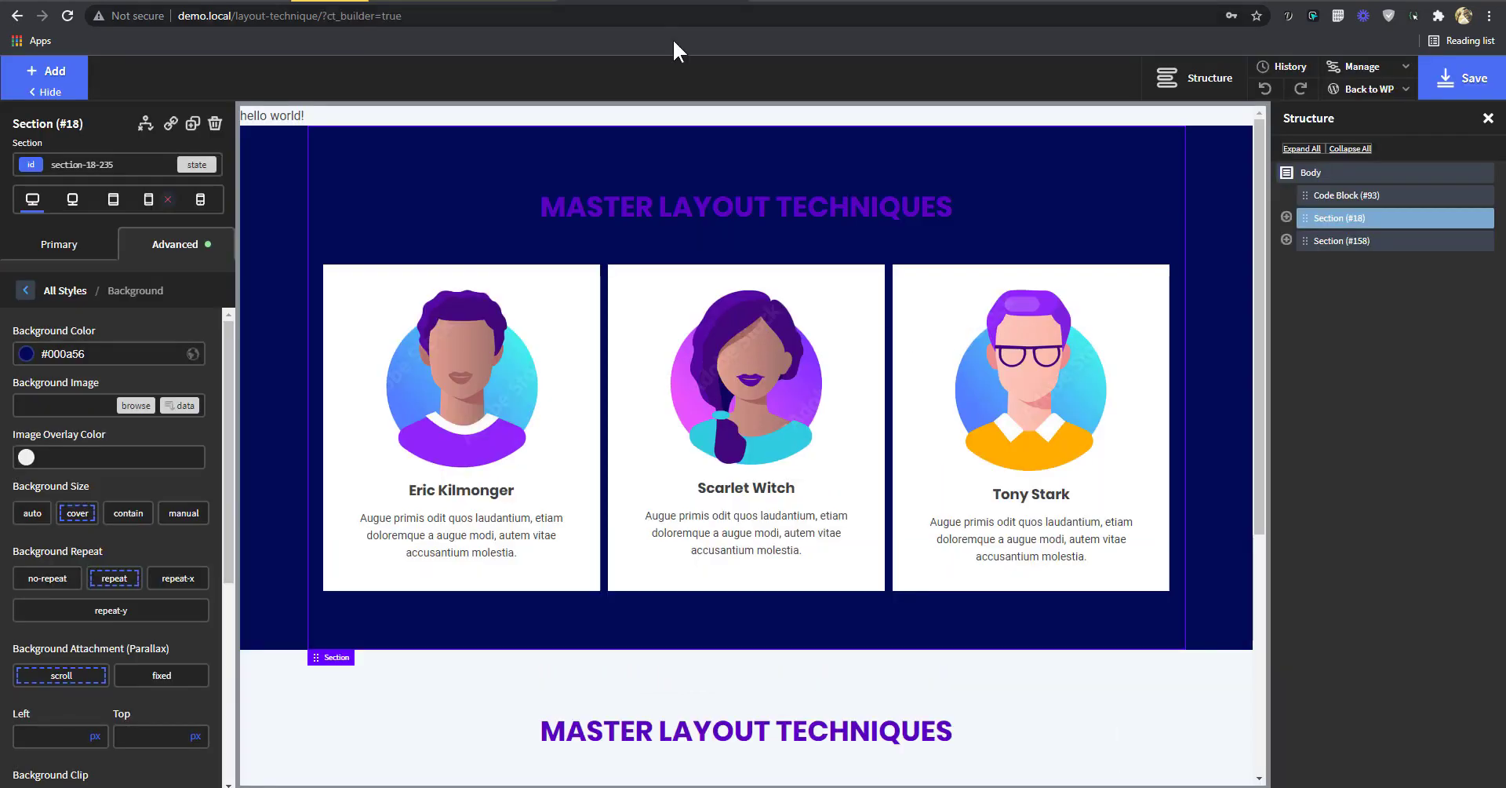
- Set the height of the original section (#18) to 100 vh
click(168, 259)
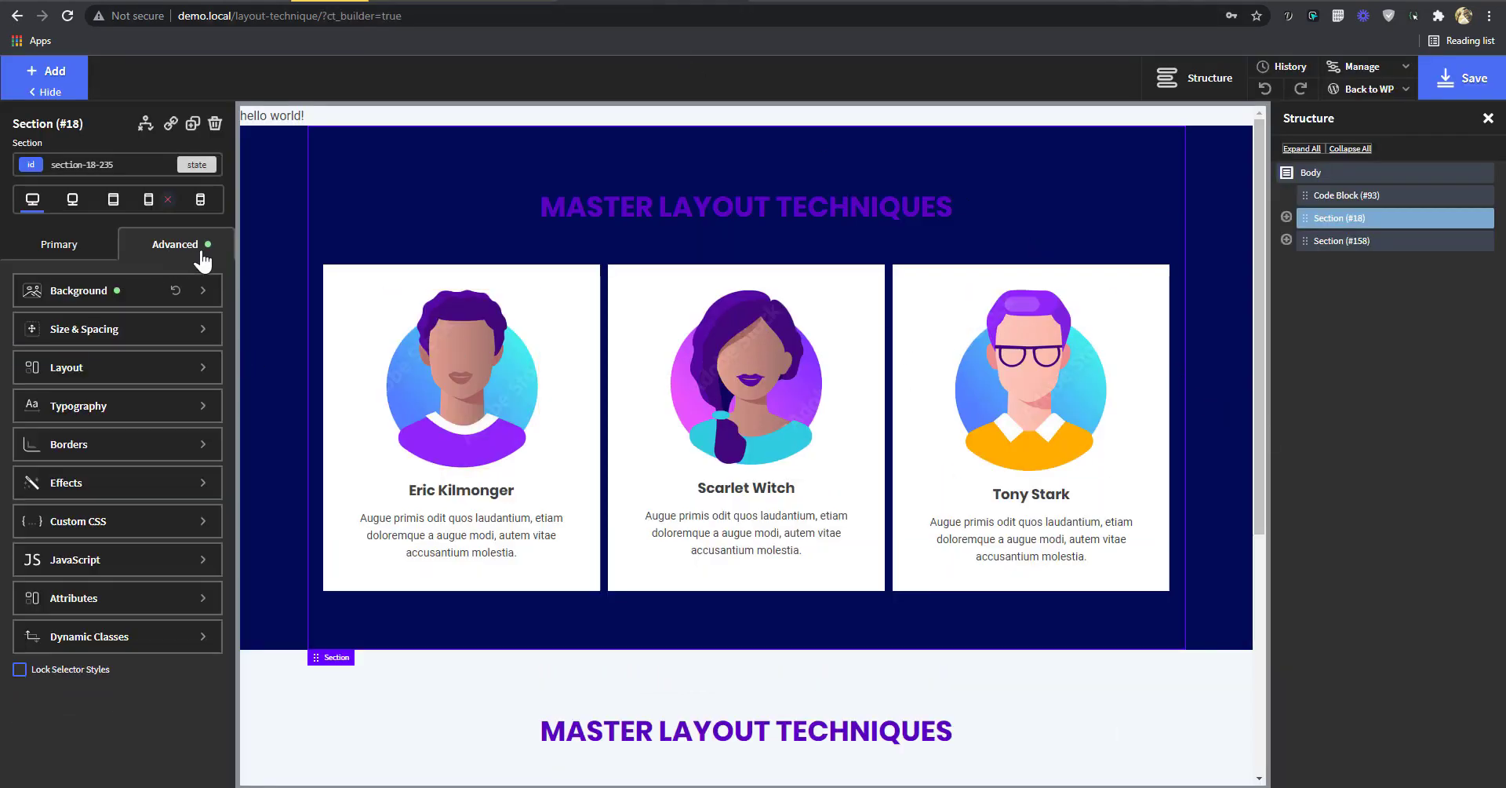
click(126, 336)
click(68, 537)
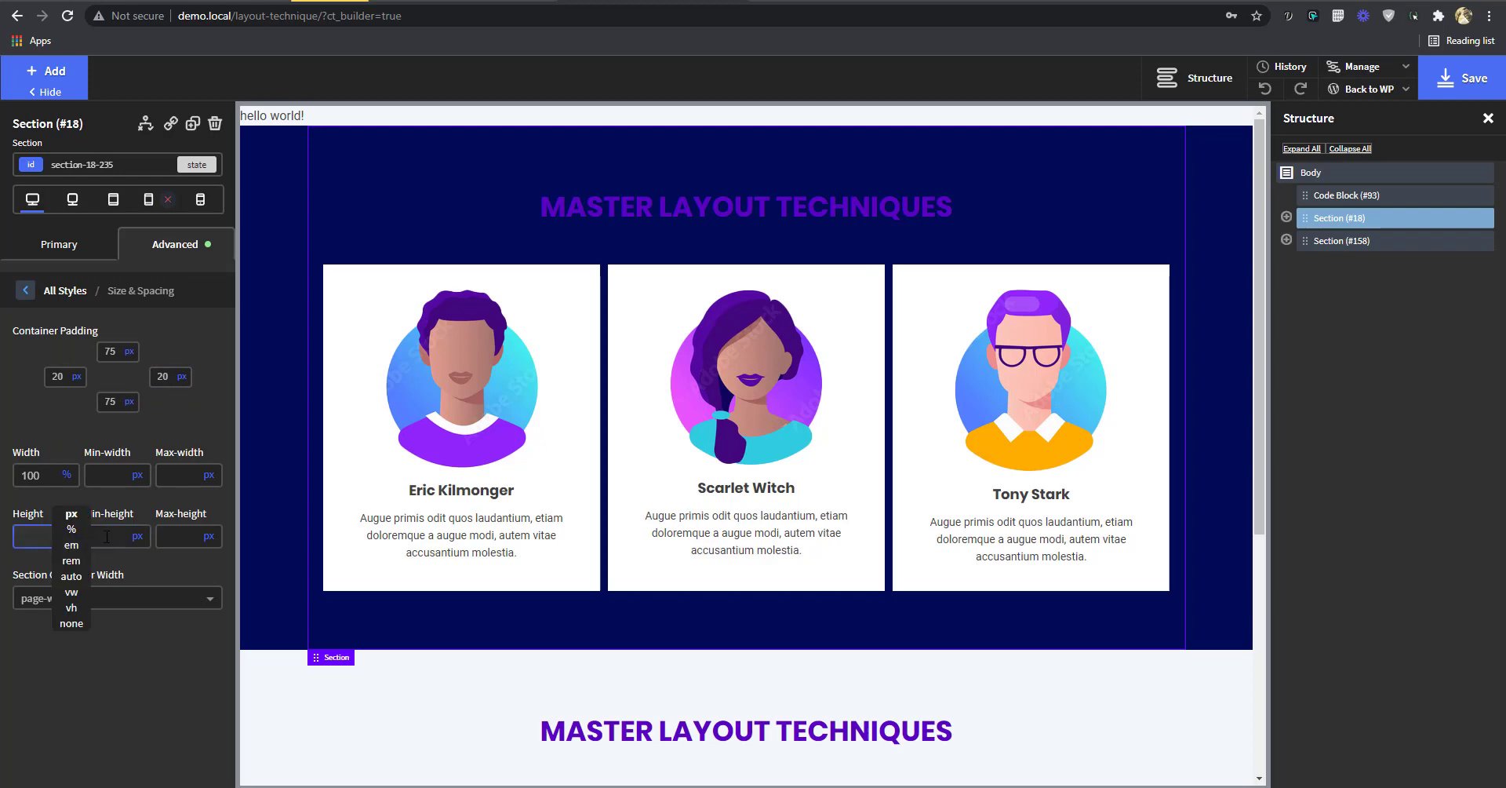
click(76, 607)
text(100)
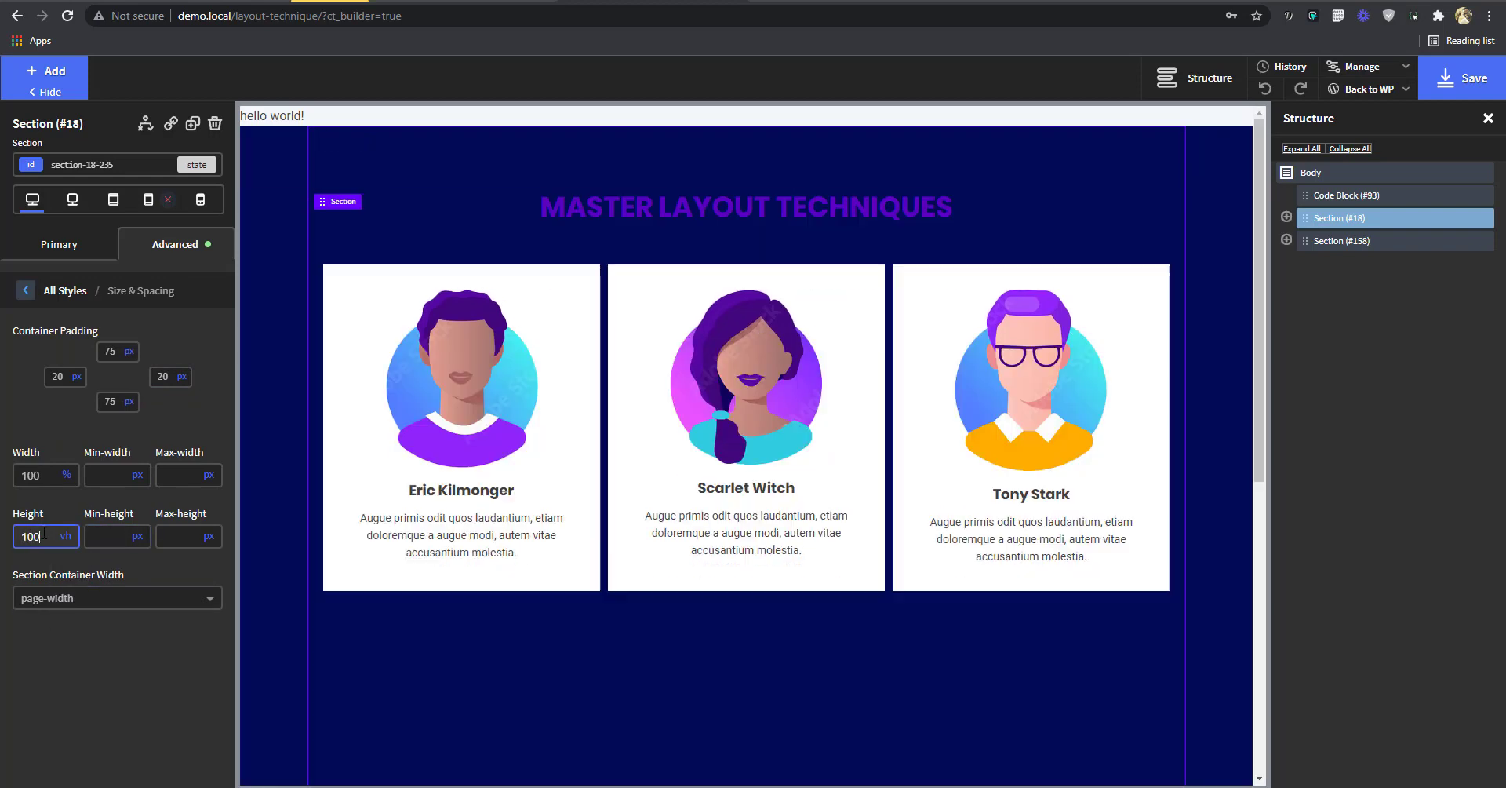
- Save the page and check the section's new height on the front end
click(1451, 91)
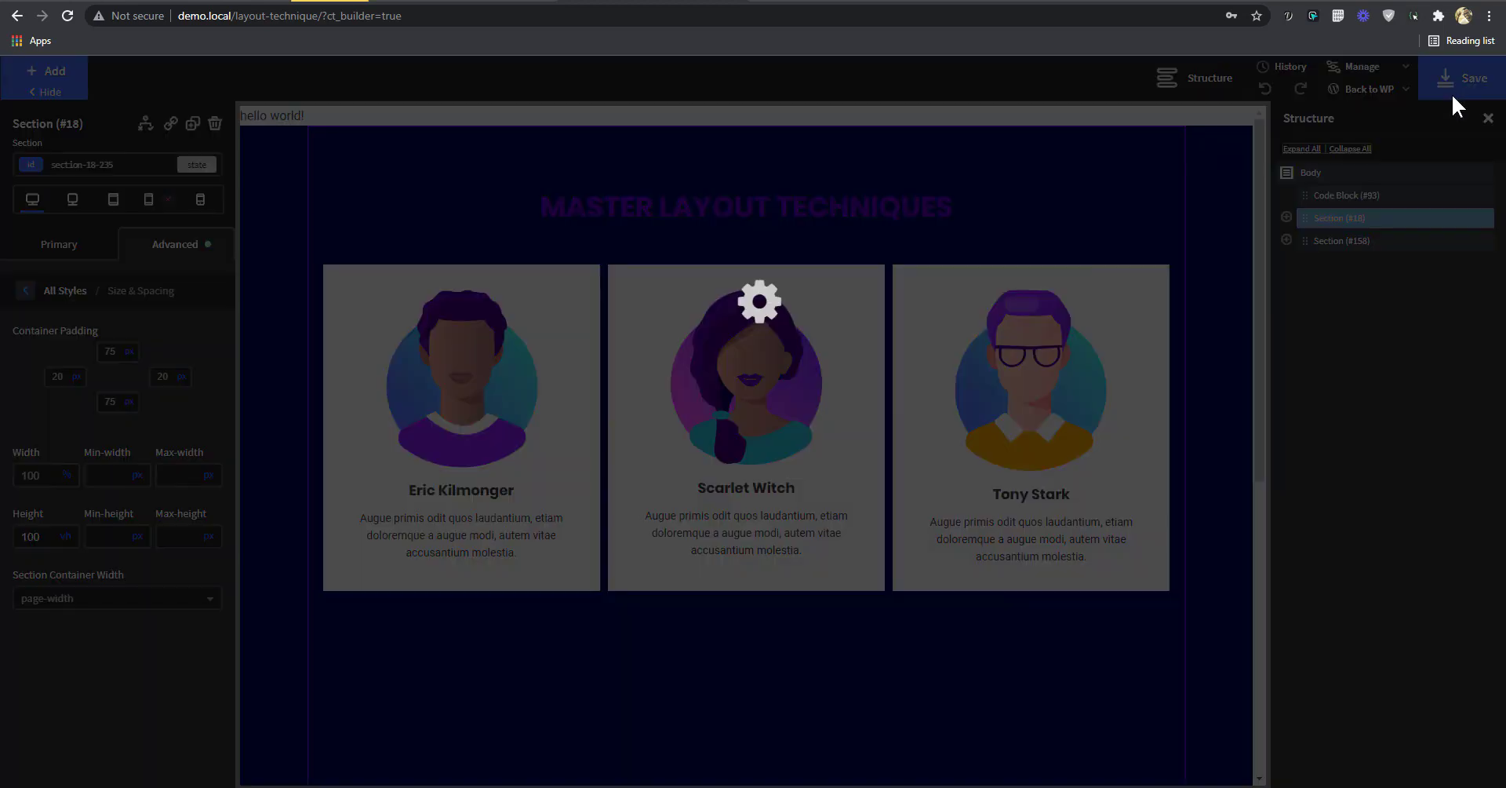
click(836, 1)
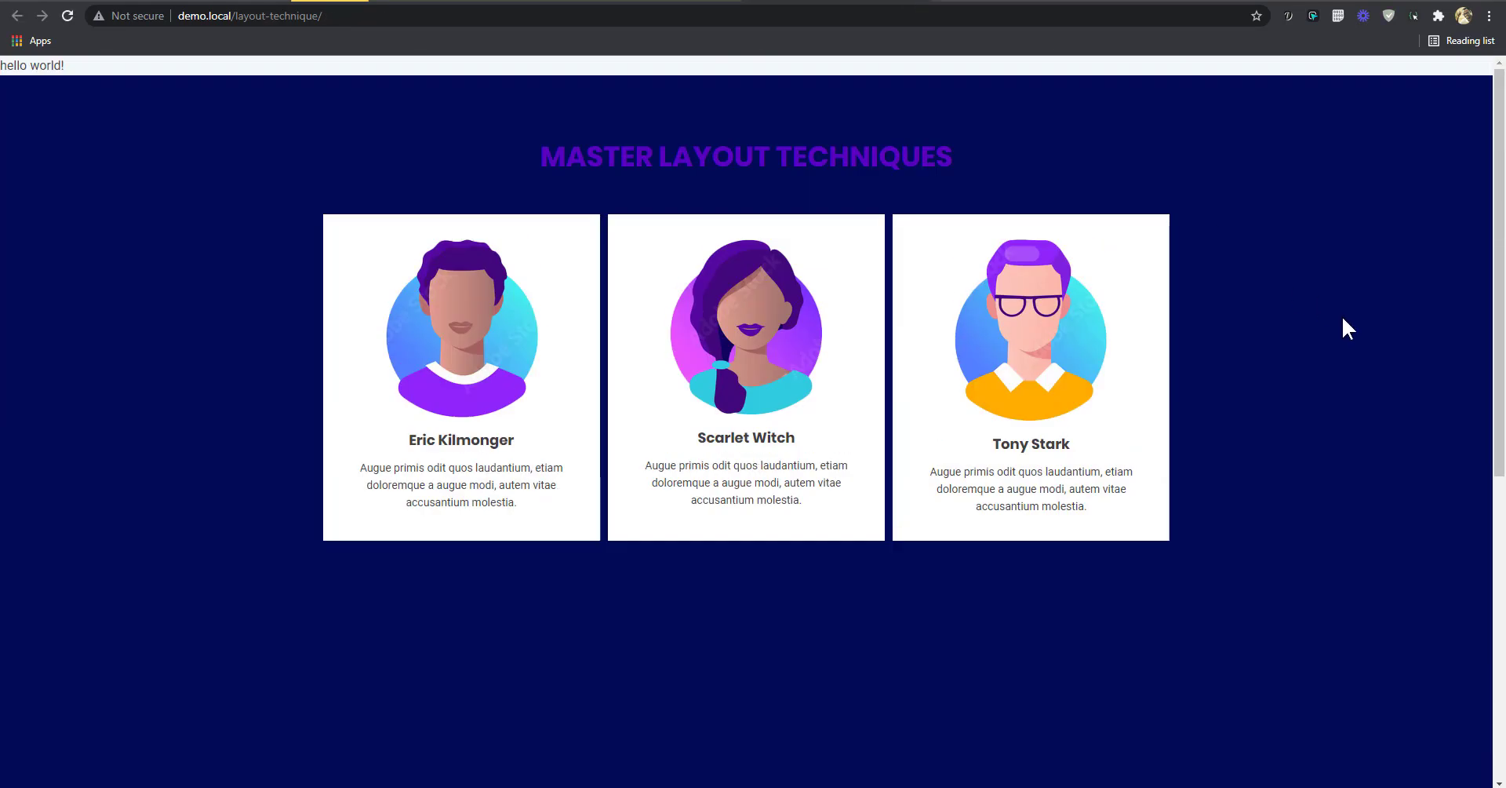
scroll(1166, 356, down, 1)
scroll(1169, 353, up, 1)
click(651, 1)
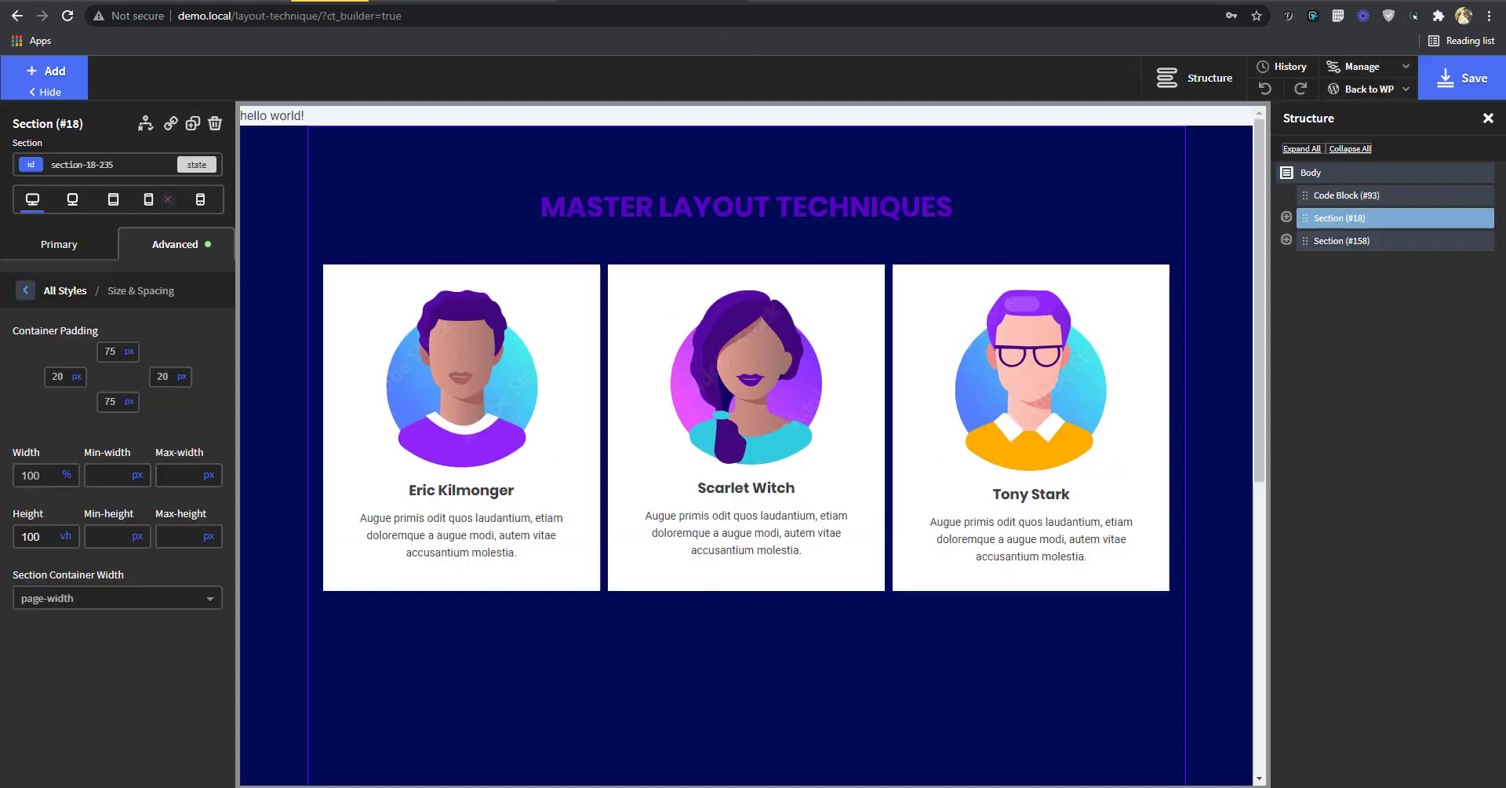
- Duplicate the card row Div (#20) twice within the fixed-height section and save the page
click(1287, 218)
click(1372, 264)
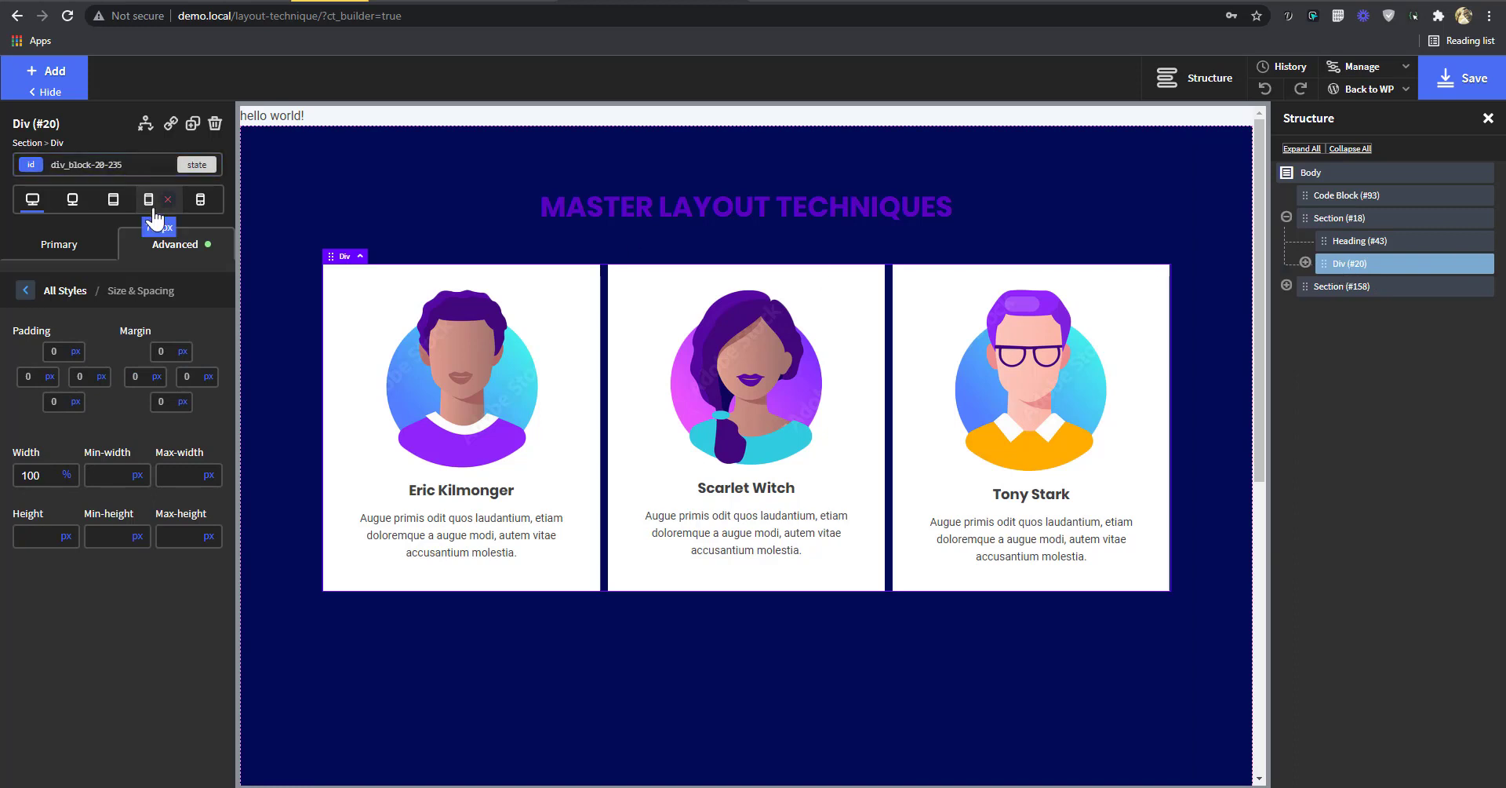
click(192, 124)
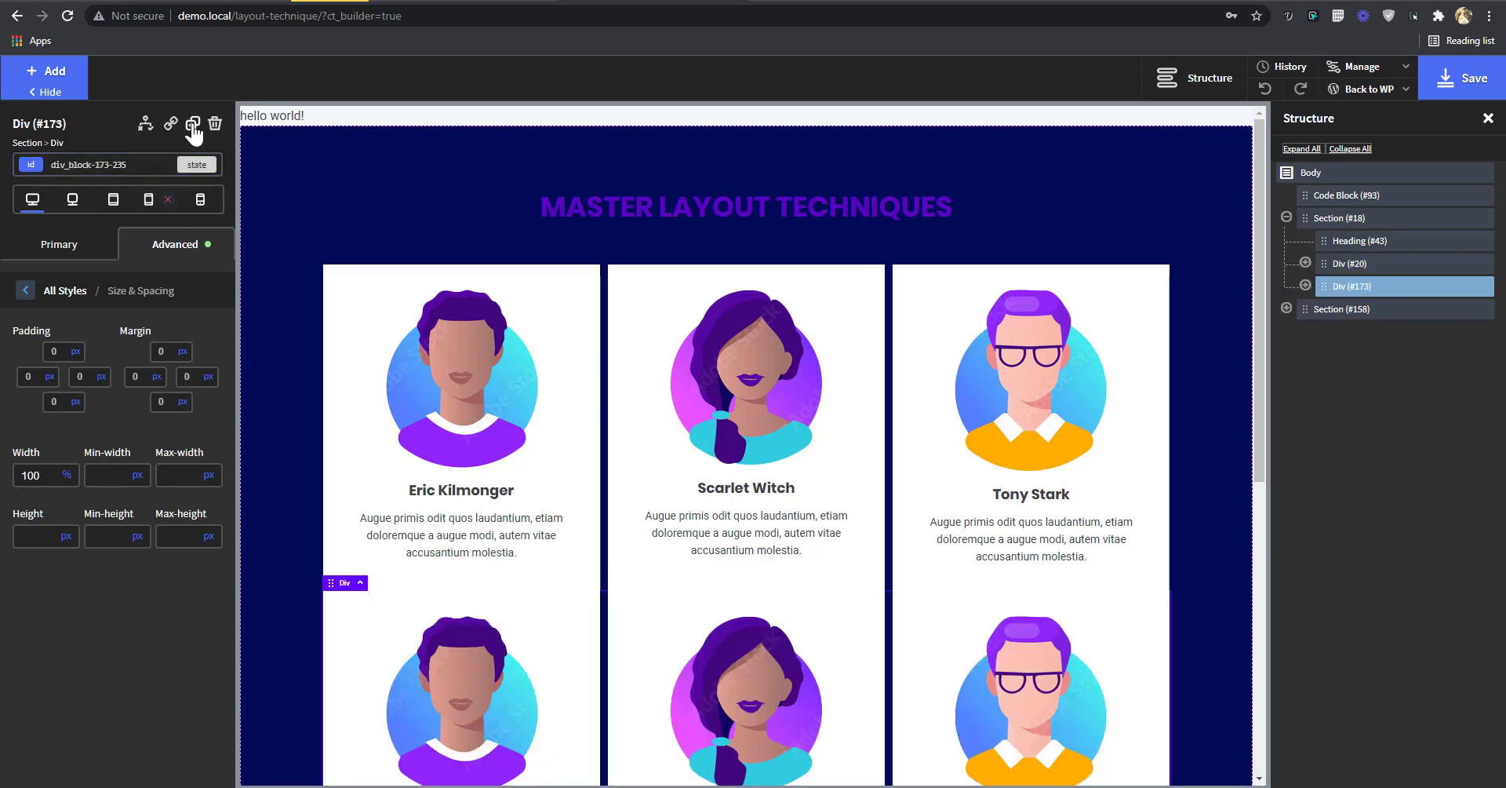
click(192, 124)
click(1461, 82)
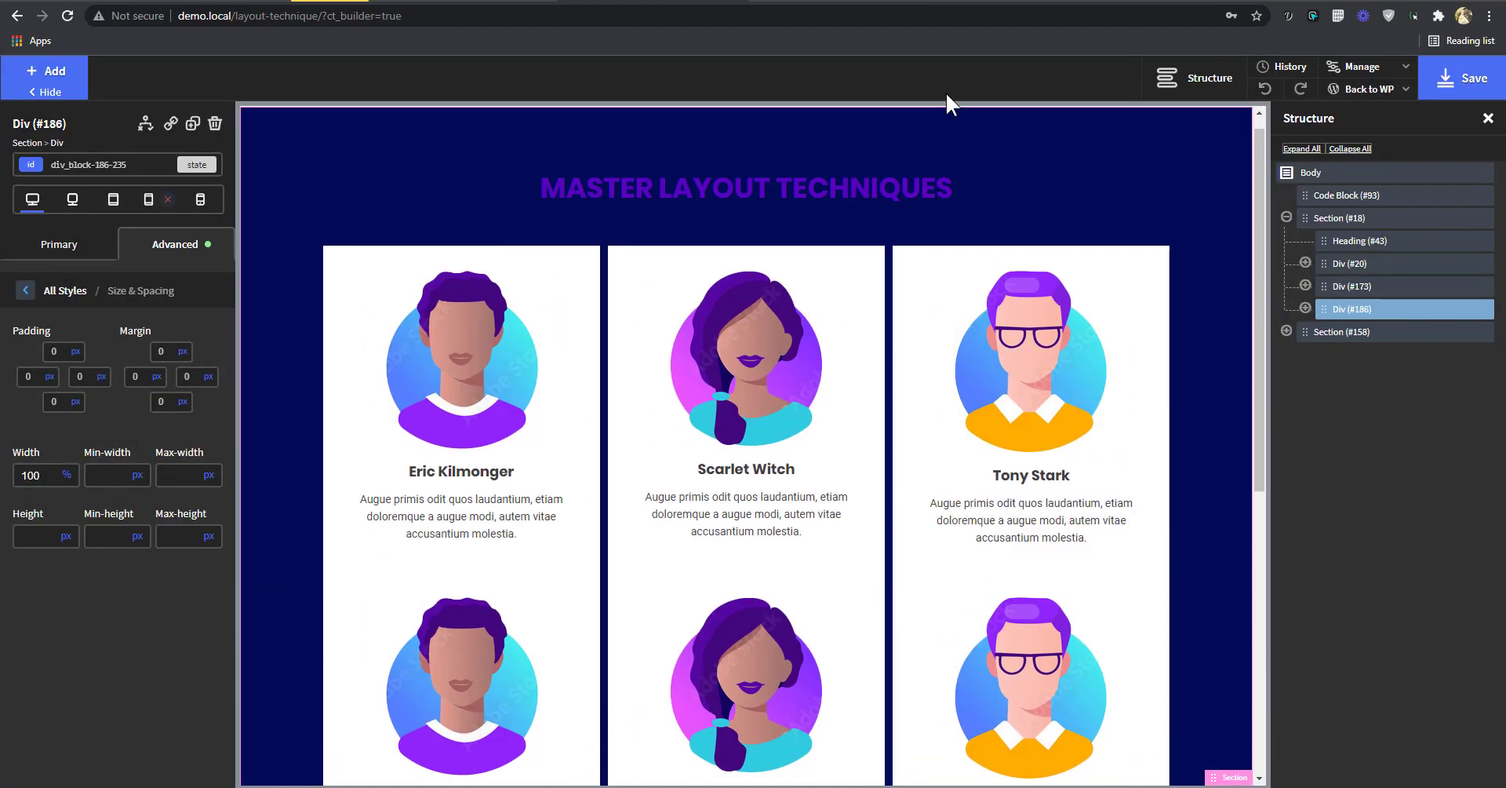
- Reload the front end and examine how the stacked card rows fit the fixed-height section and the section below
click(857, 2)
key(F5)
scroll(1282, 342, down, 2)
scroll(1283, 344, down, 2)
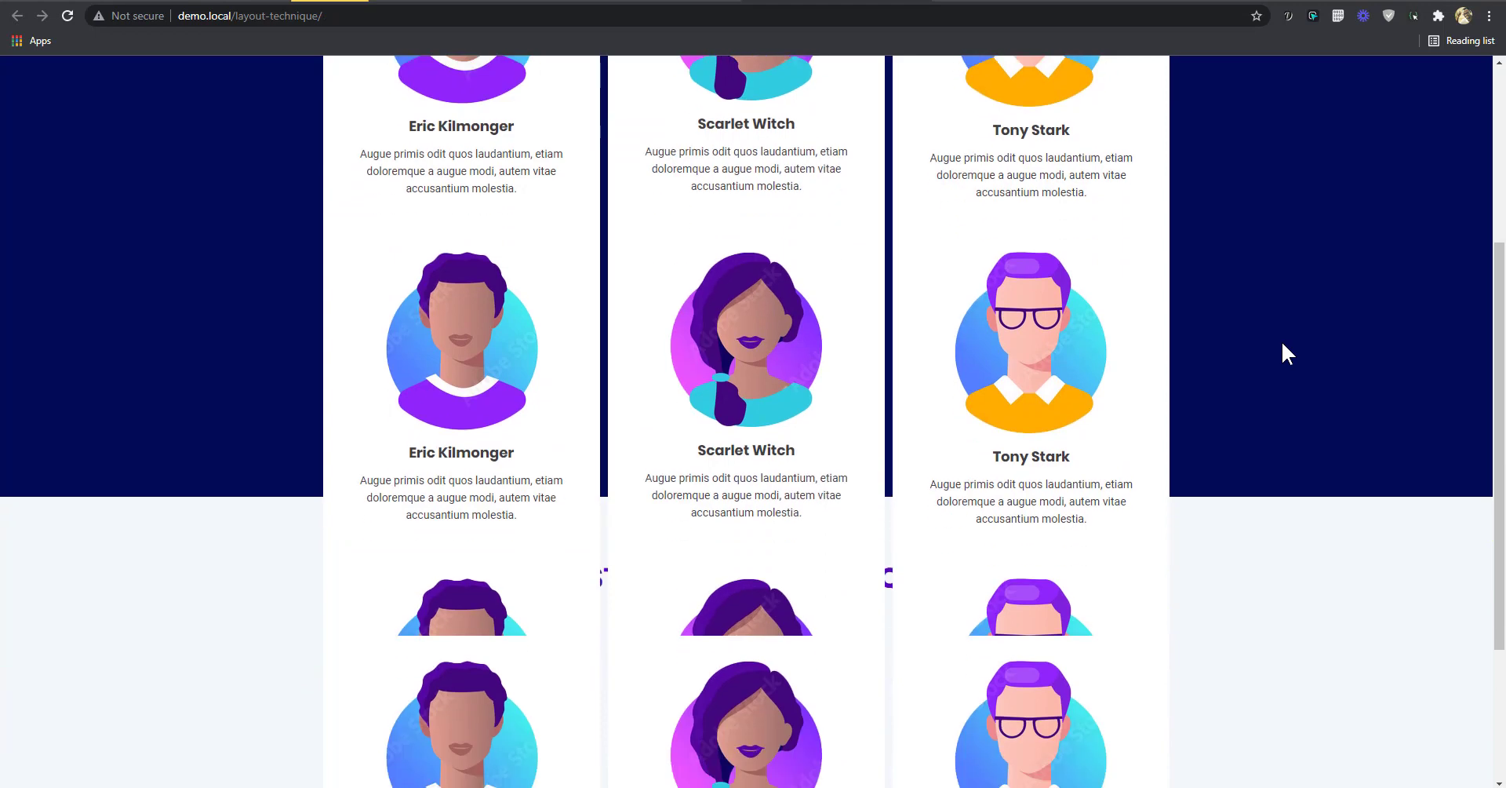
scroll(470, 488, down, 2)
scroll(681, 462, up, 6)
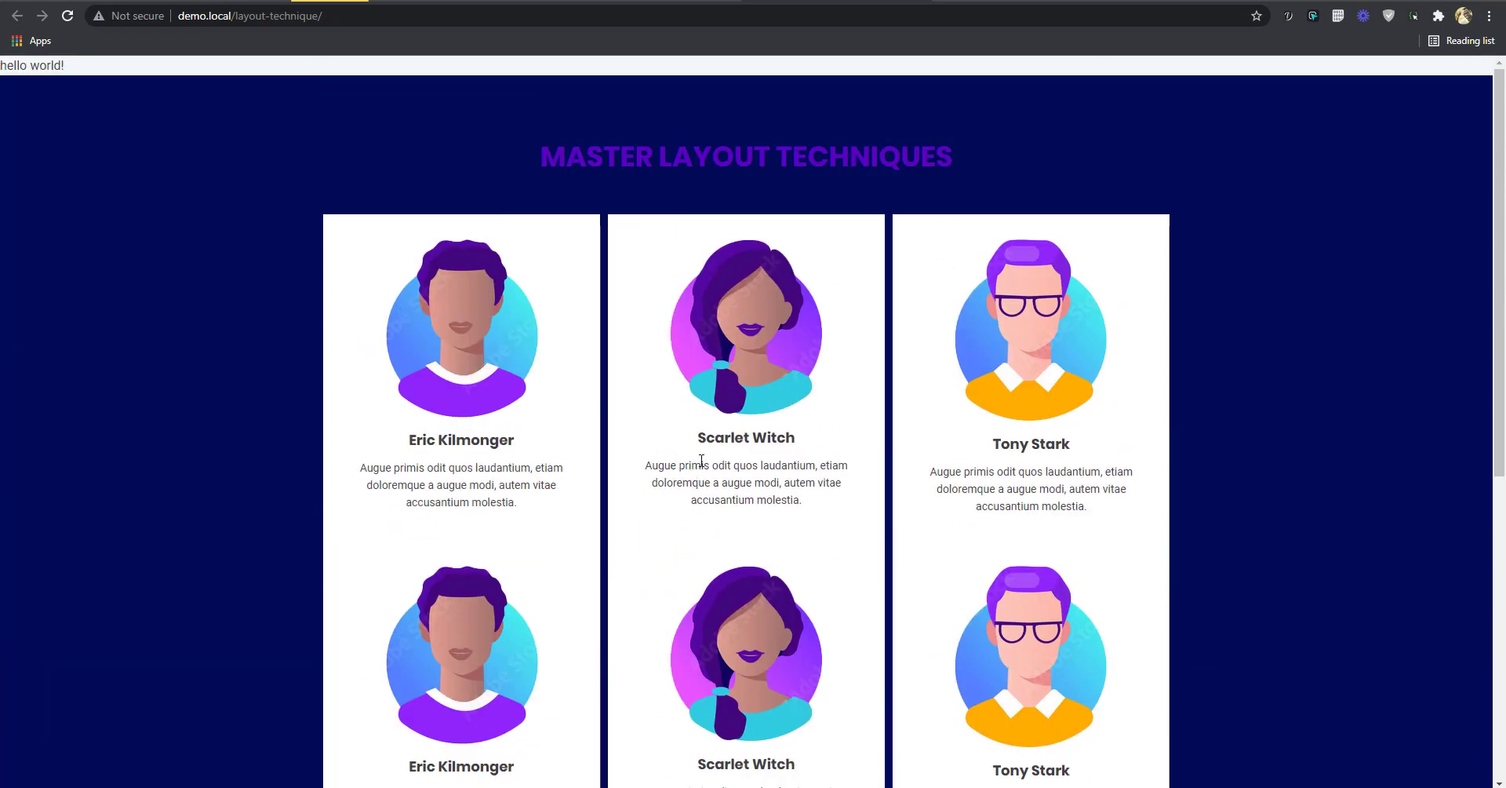
scroll(678, 467, down, 5)
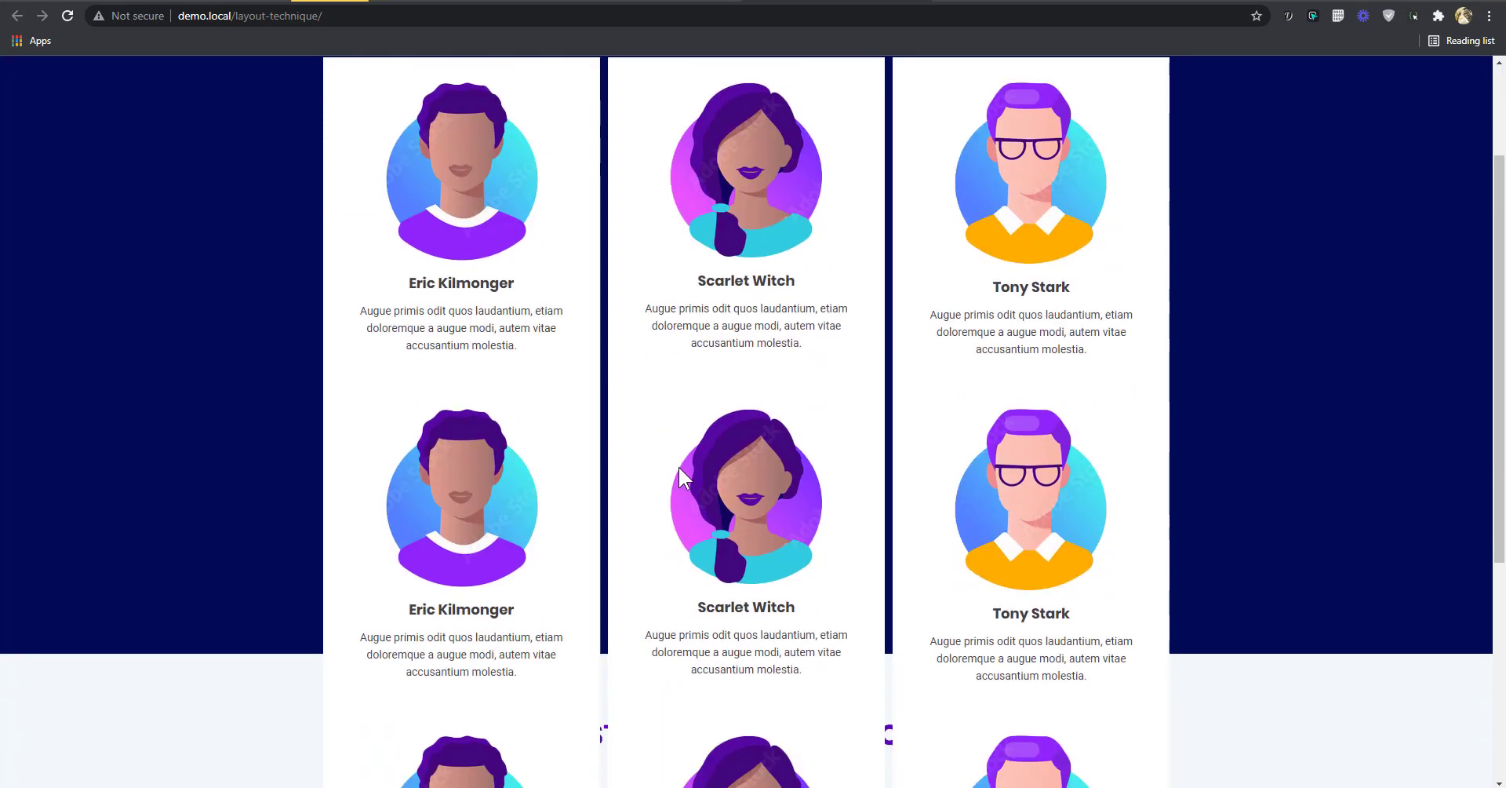
scroll(981, 440, up, 4)
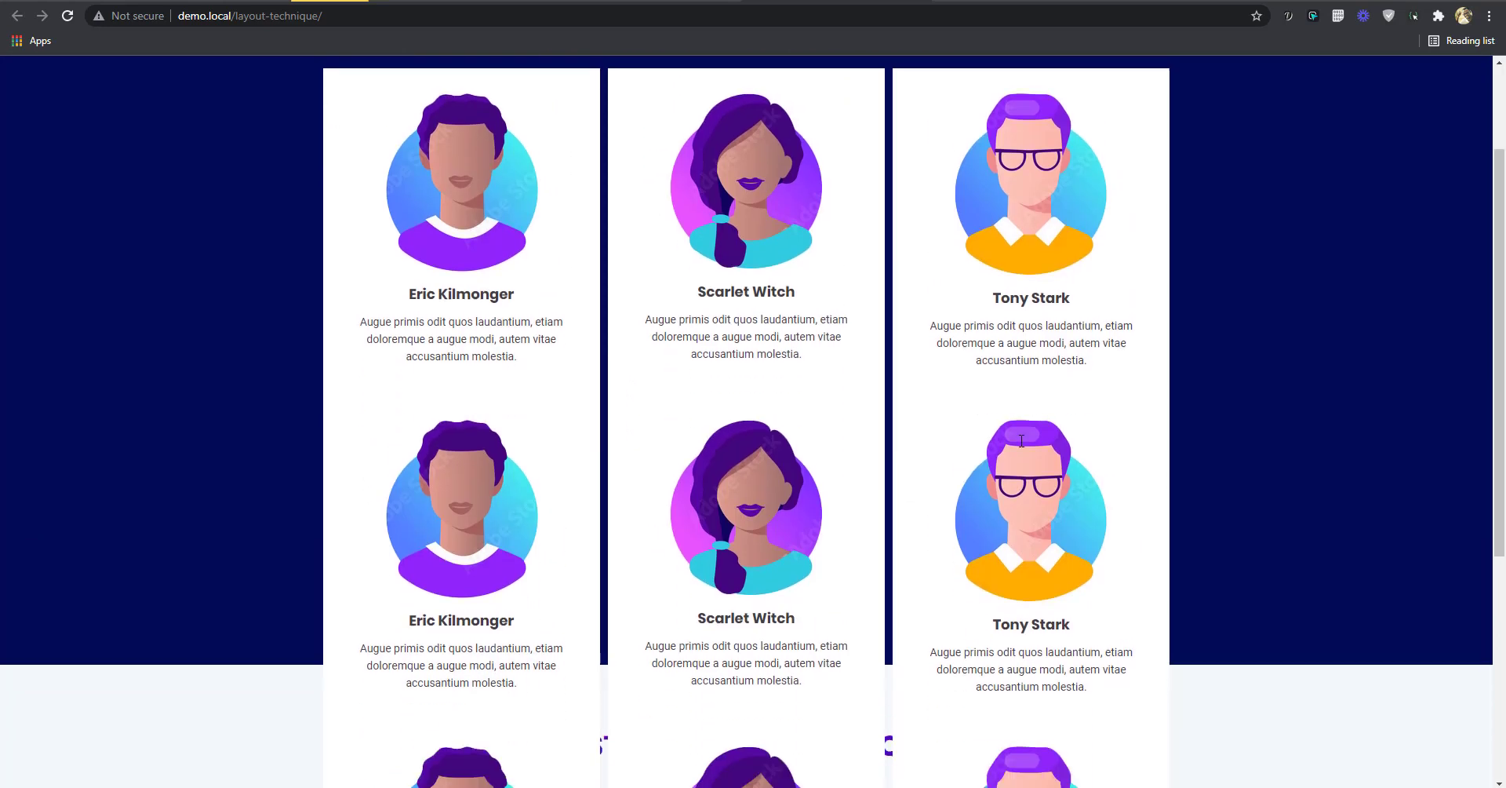
scroll(1098, 461, up, 1)
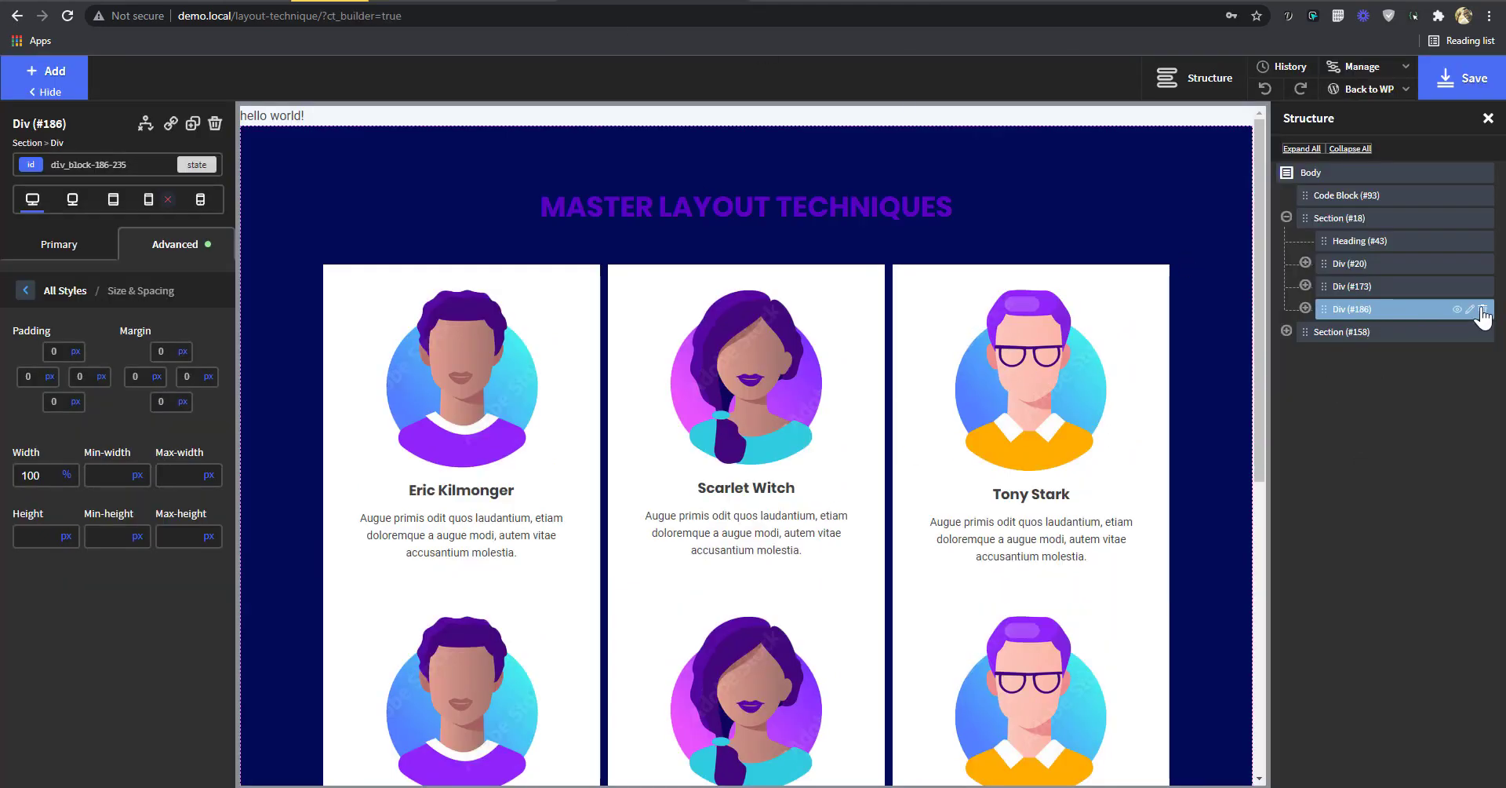
- Delete the last duplicated card row (#186) and select the remaining duplicate (#173) to inspect where it meets the next section
click(1483, 311)
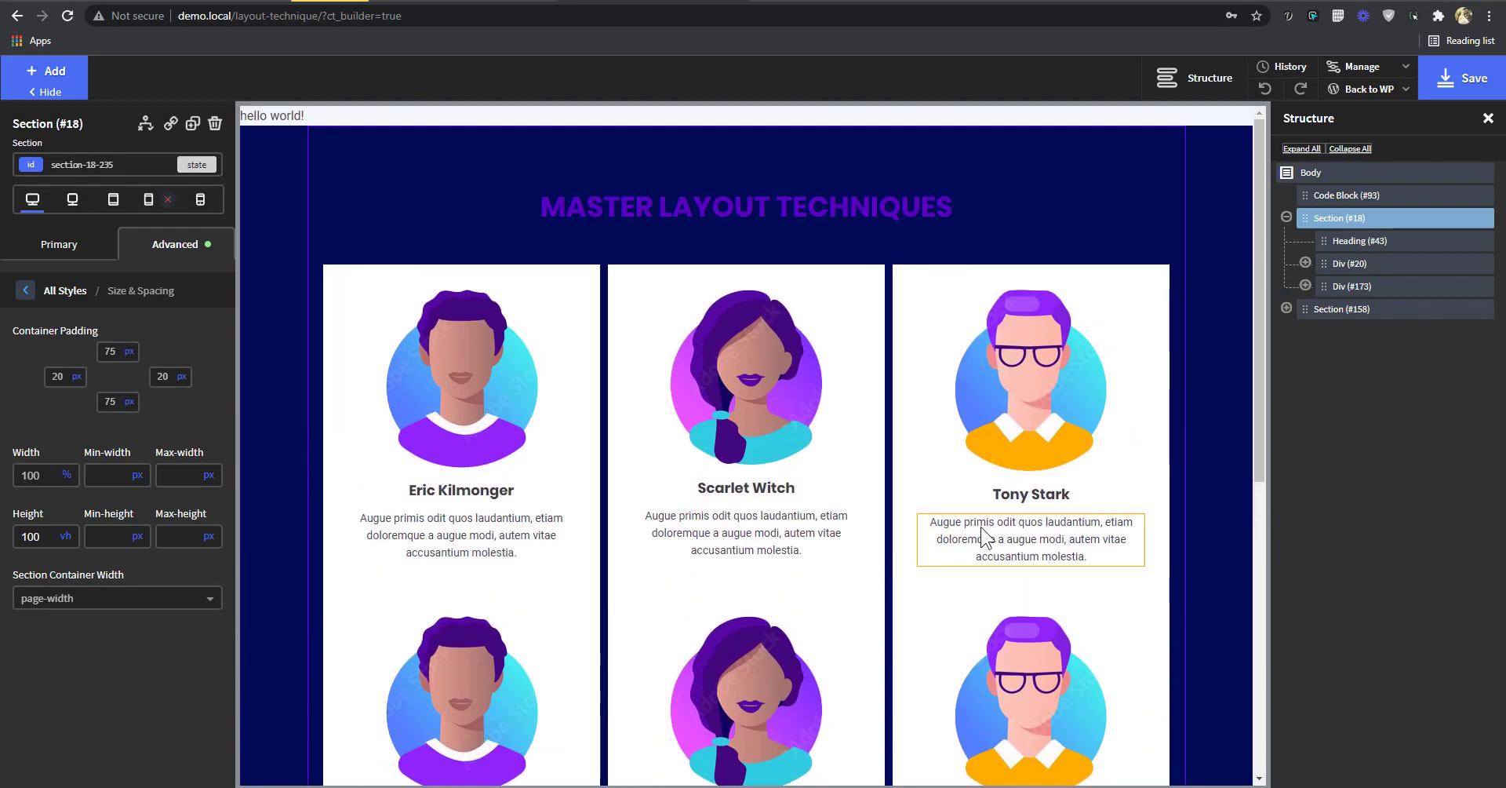
click(1366, 286)
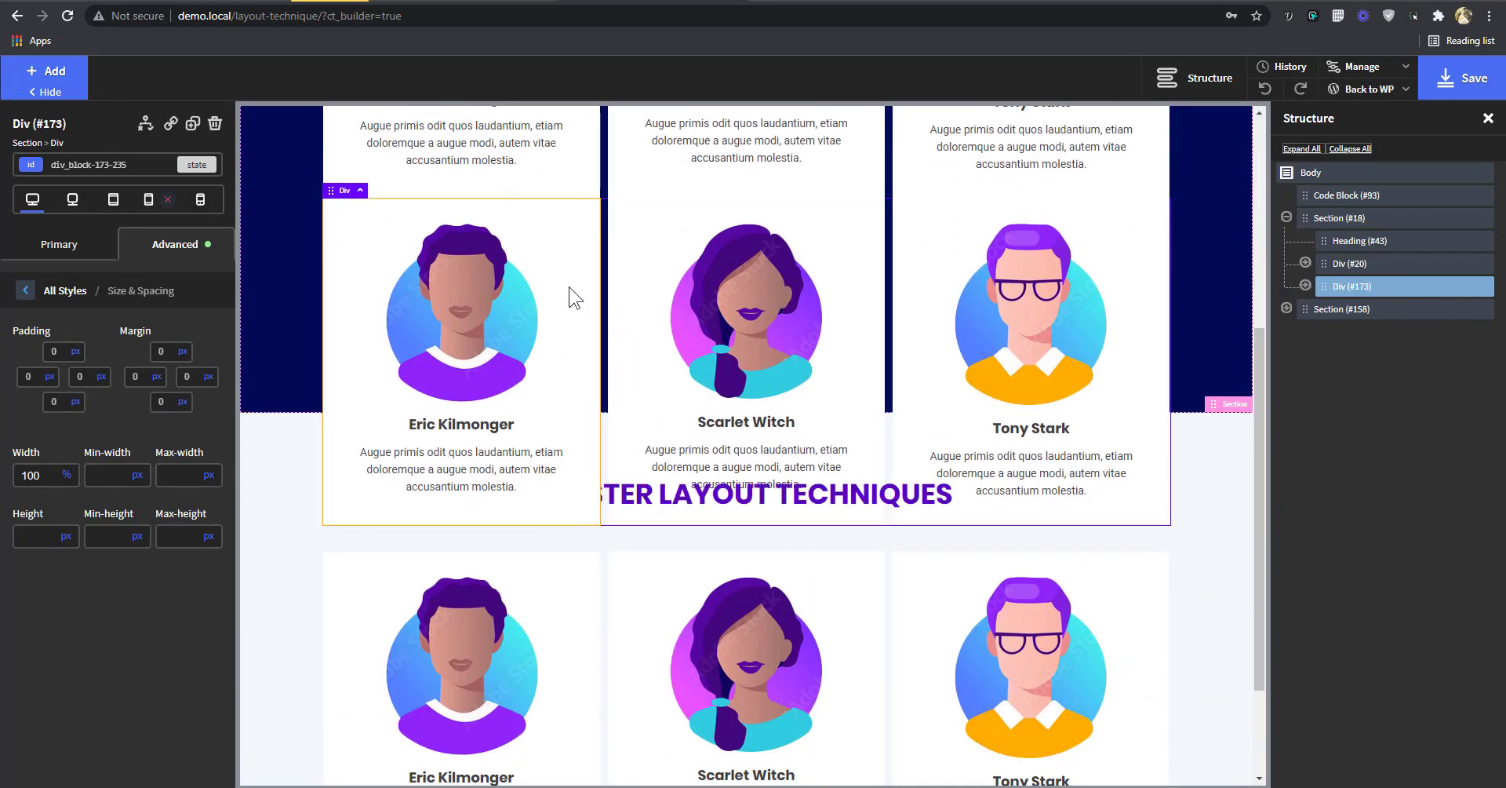
click(569, 287)
click(490, 463)
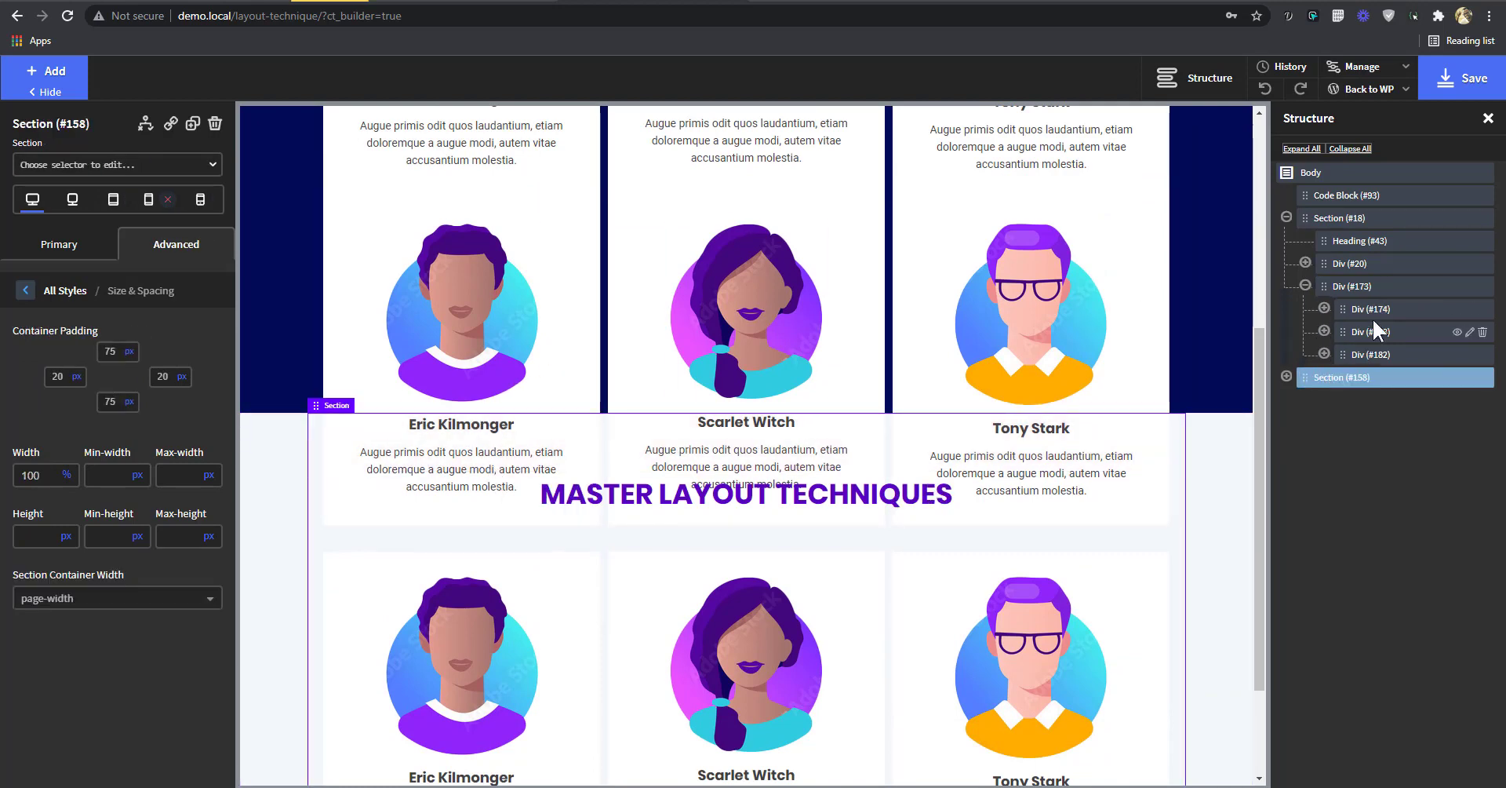
click(1359, 289)
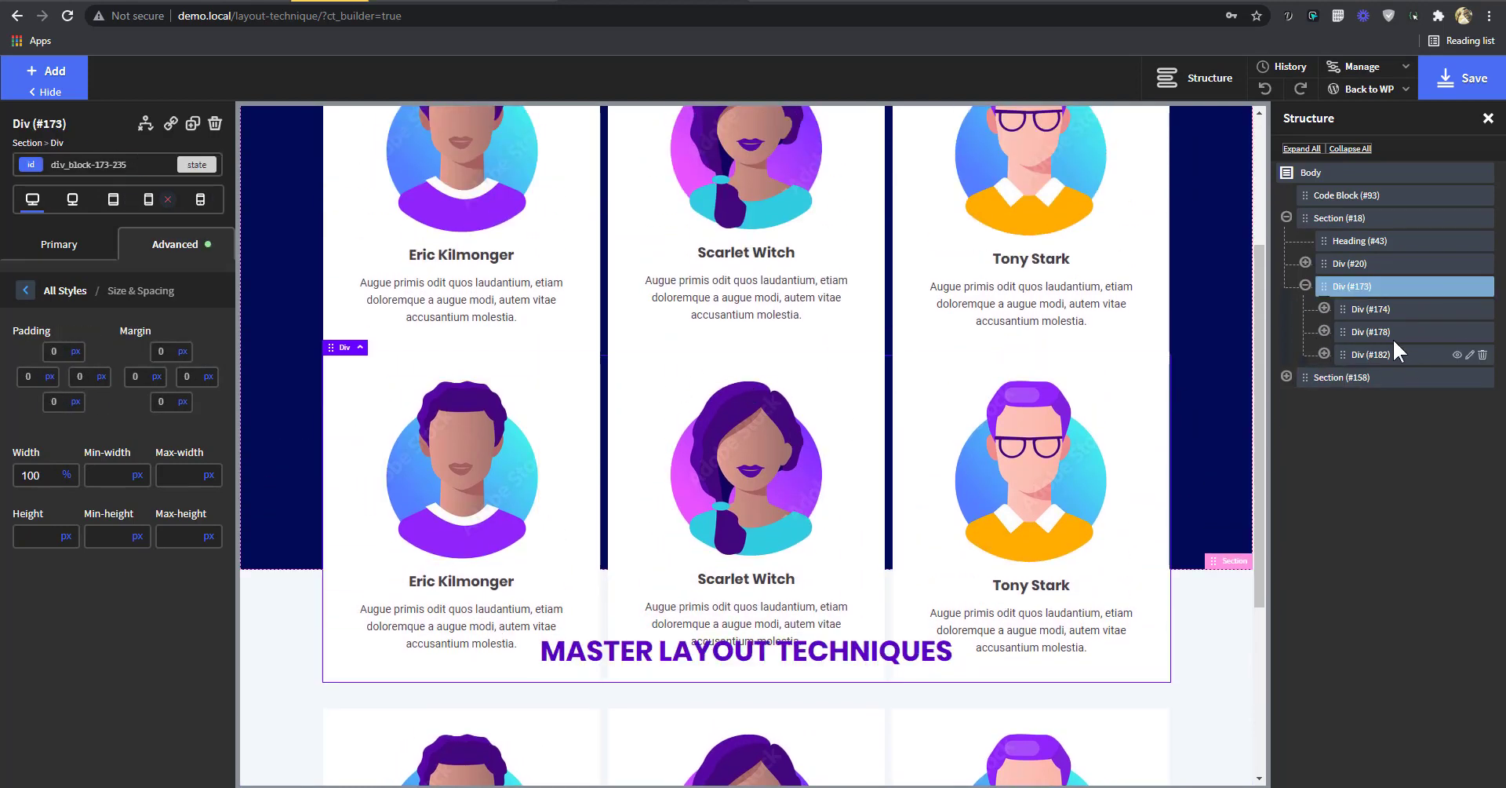
- Delete the description text from all three cards in the duplicated row Div (#173)
click(1324, 309)
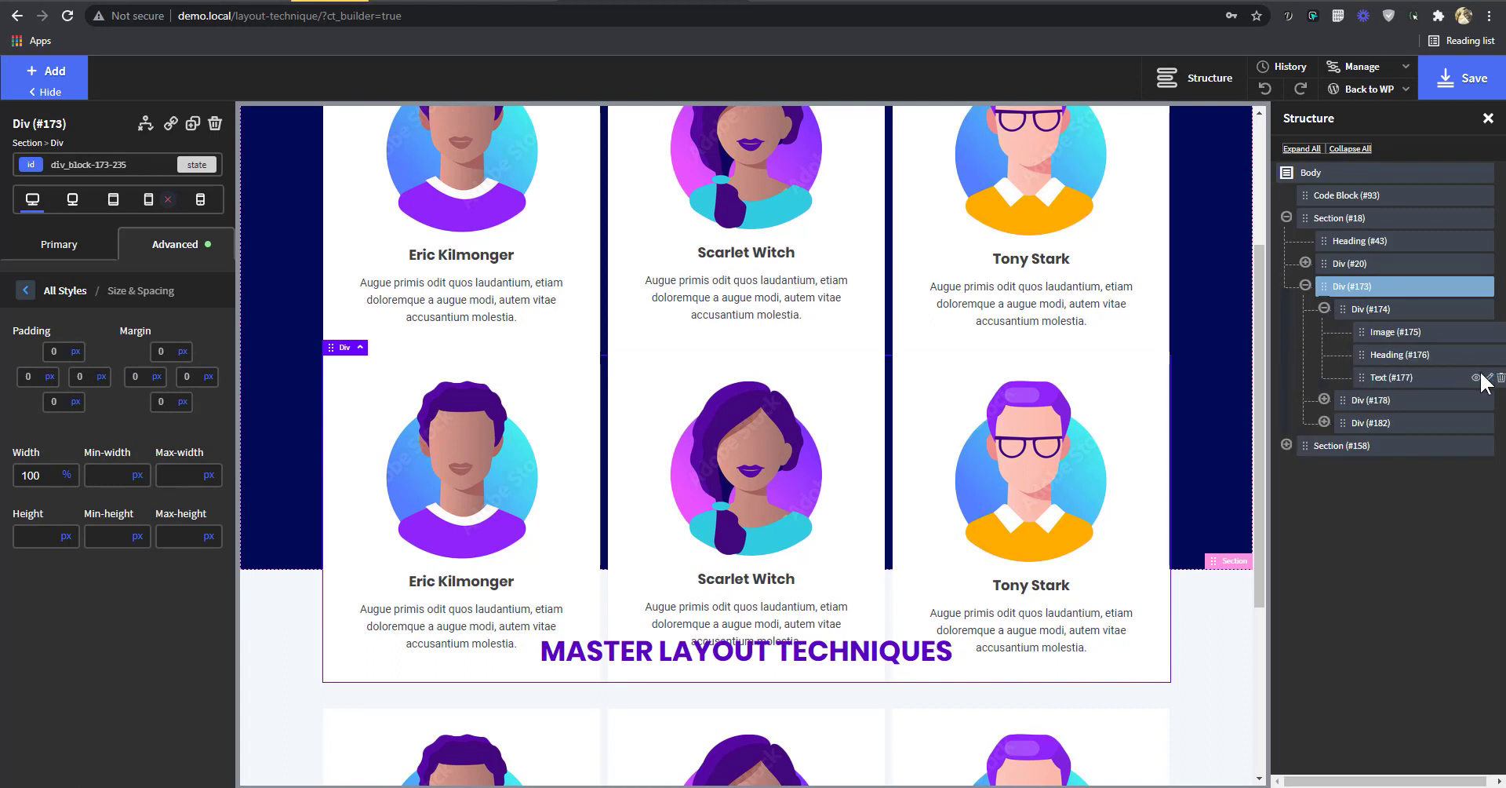
click(1498, 377)
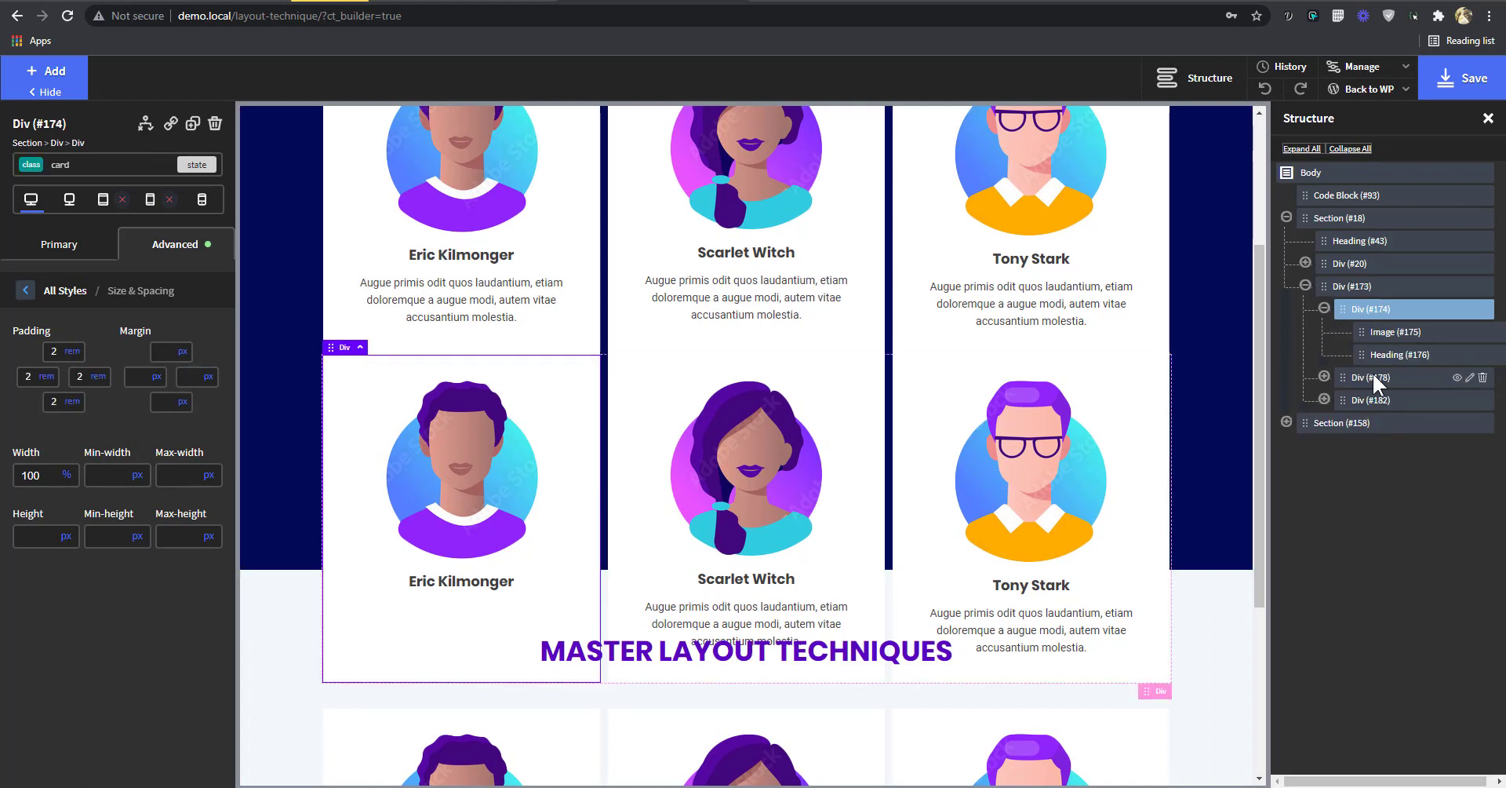
click(1332, 378)
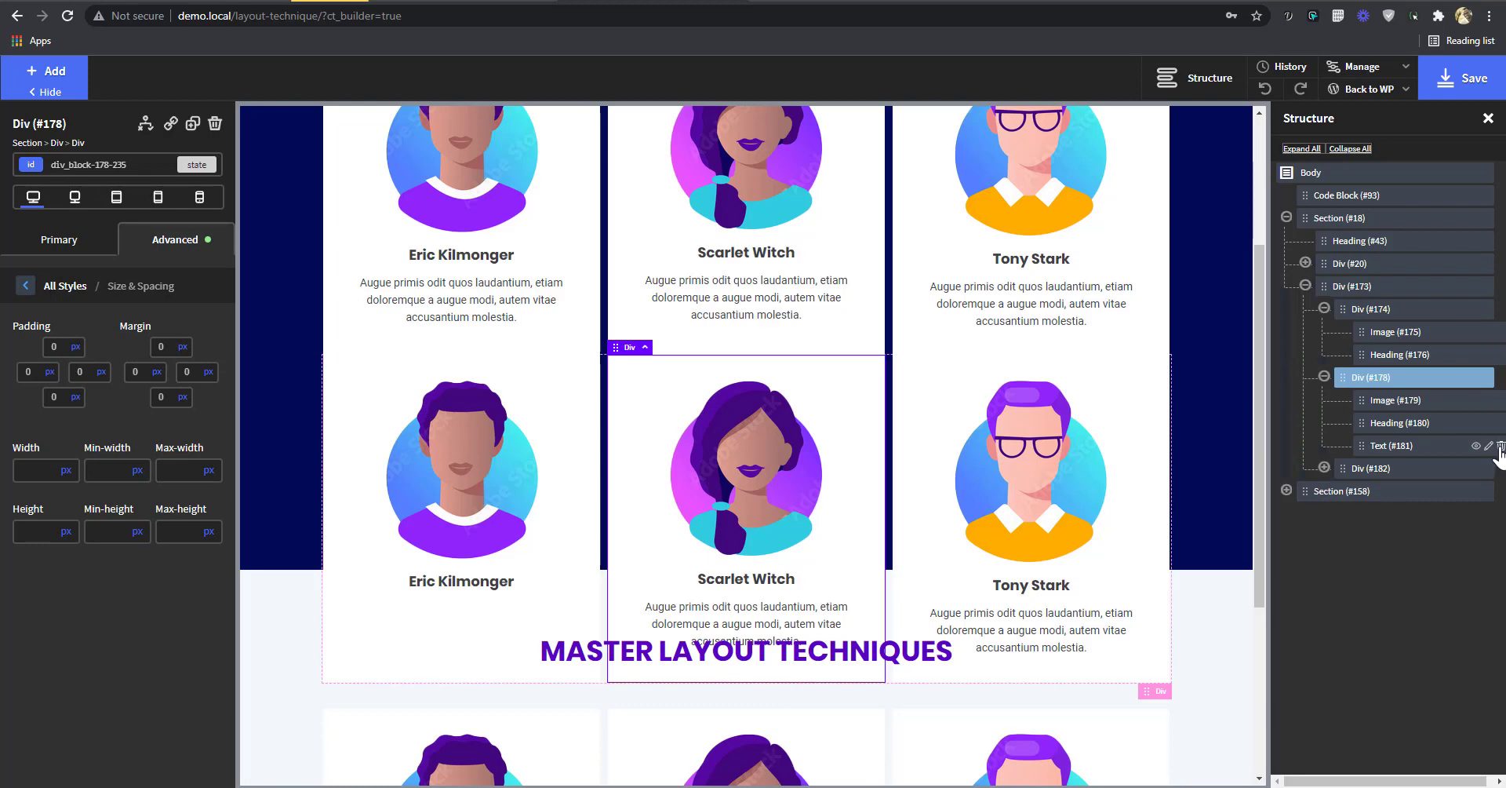
click(1499, 446)
click(1324, 444)
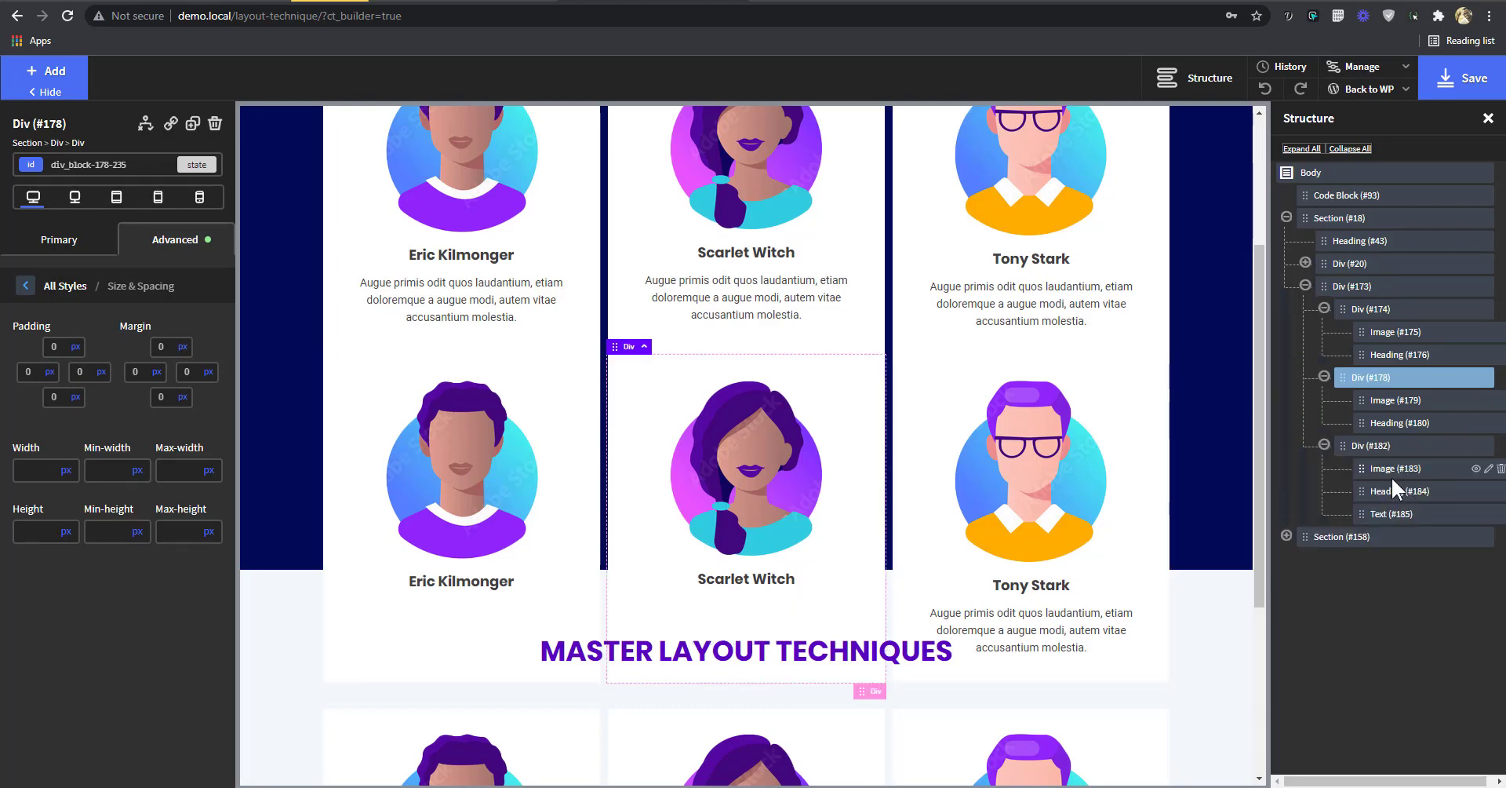
click(1499, 515)
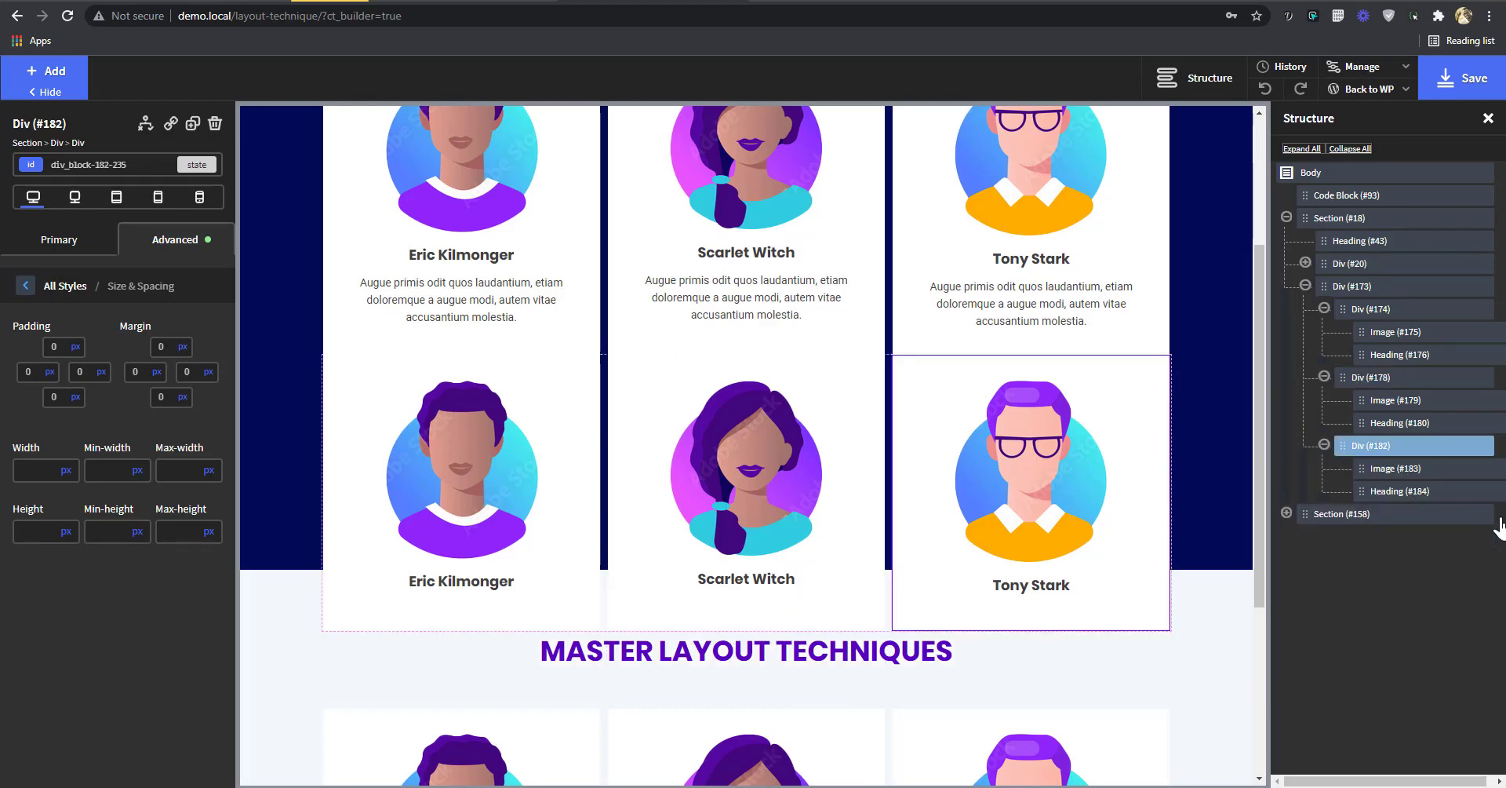
- Set the width of the duplicated row's first card image (#175) to 200 px and 100 px in turn, using its ID styles
click(500, 505)
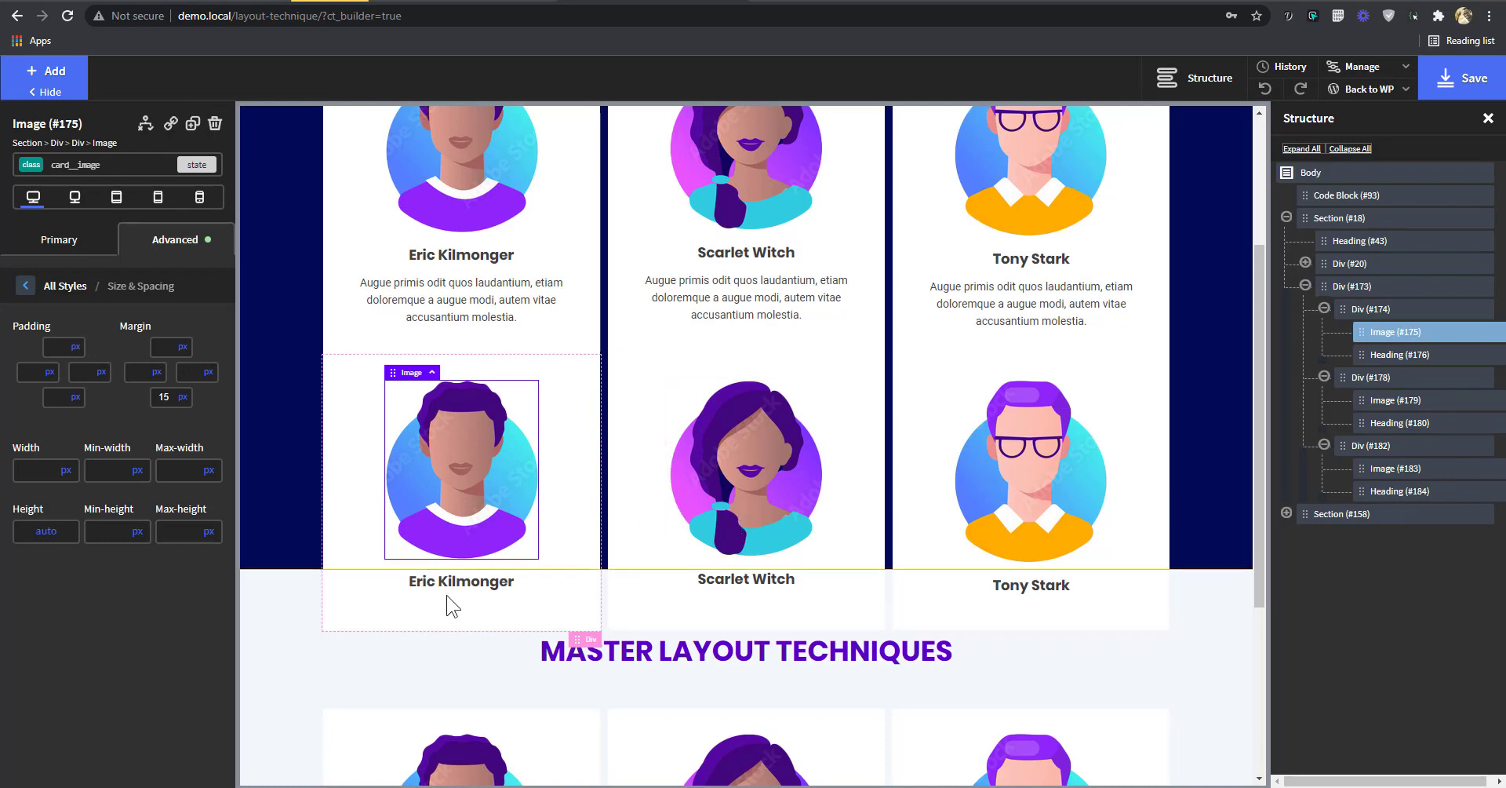
click(586, 454)
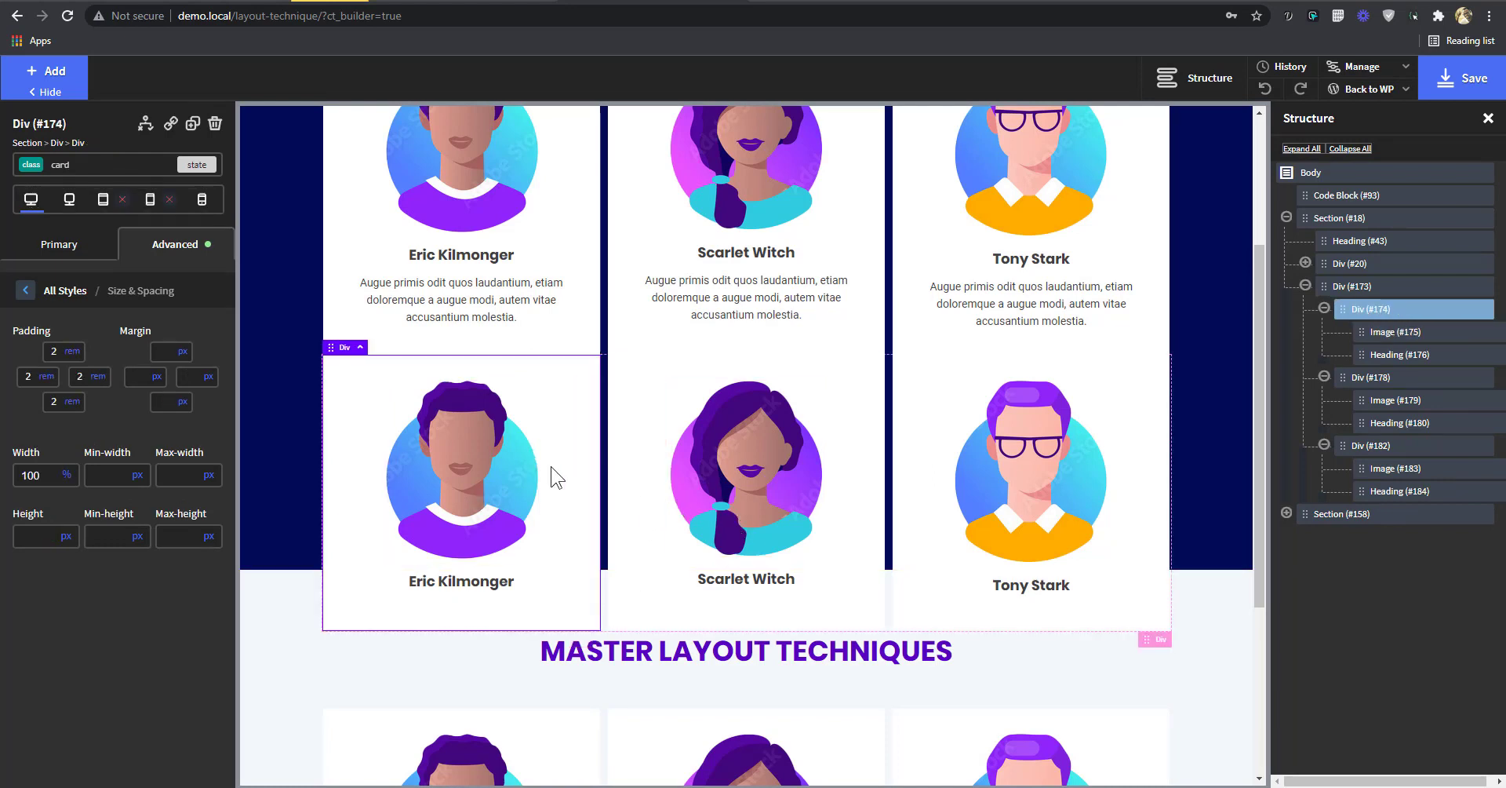
click(417, 554)
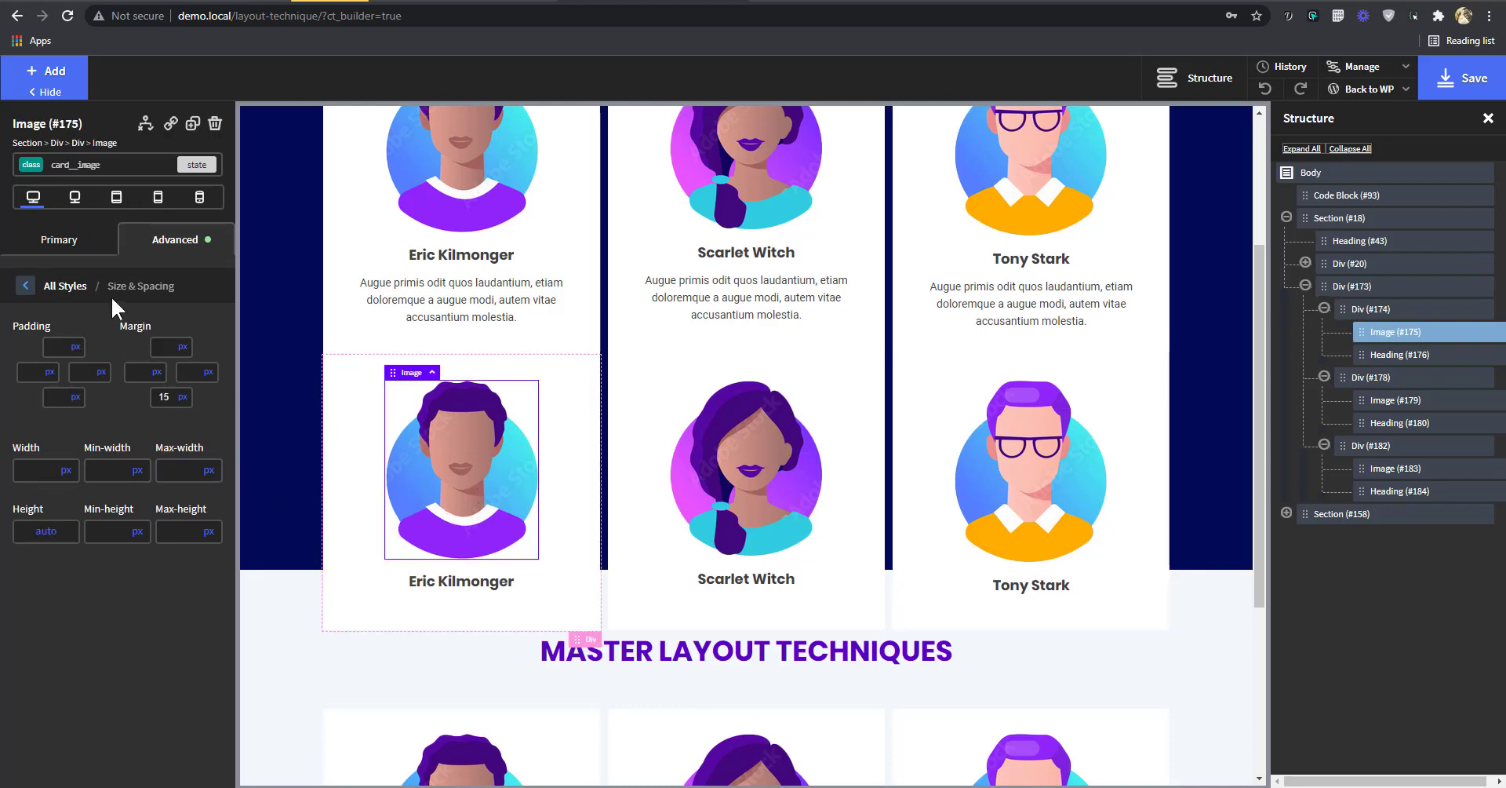
click(89, 250)
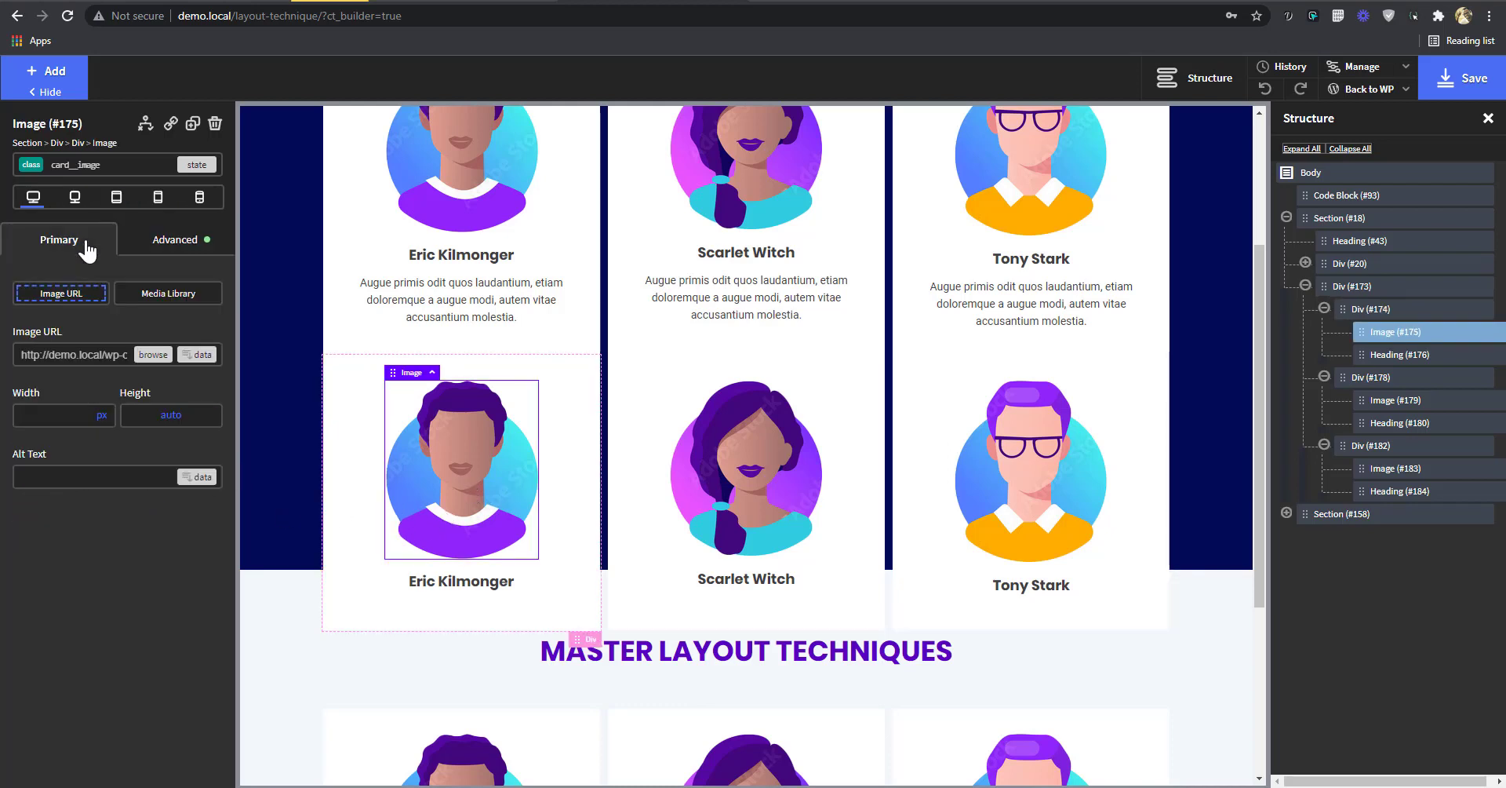
click(106, 166)
click(71, 193)
click(59, 419)
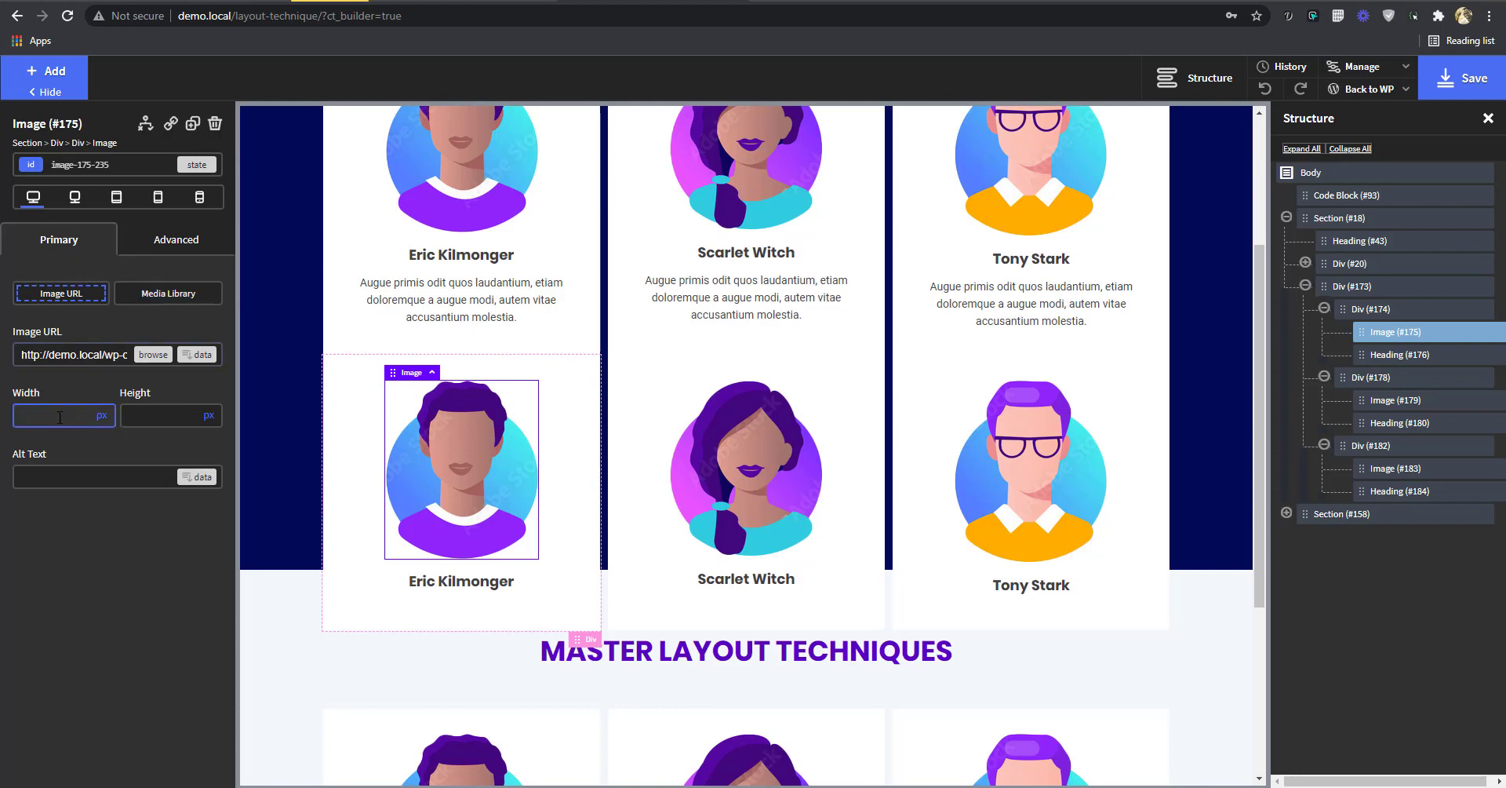
text(20)
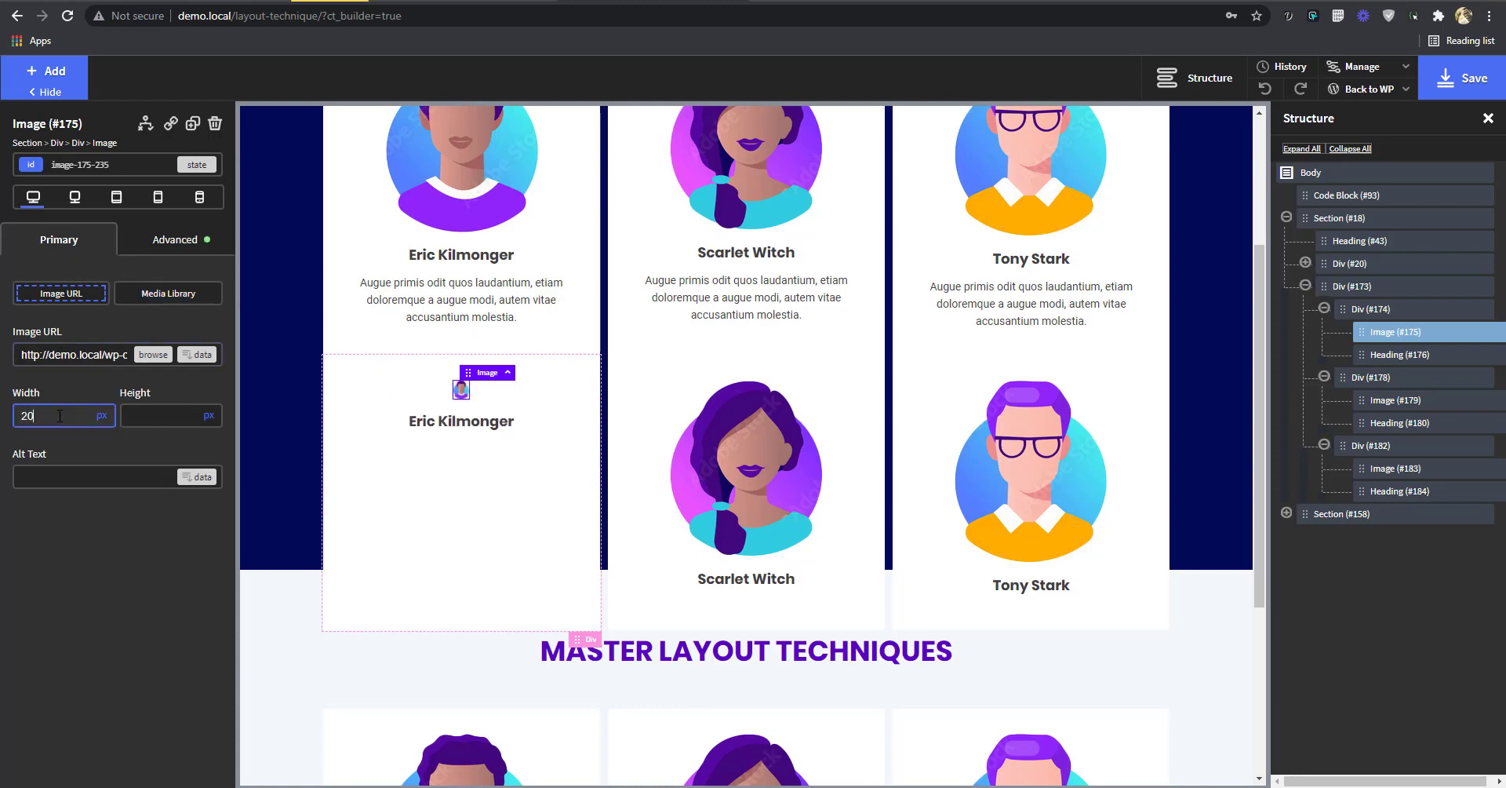
text(0100)
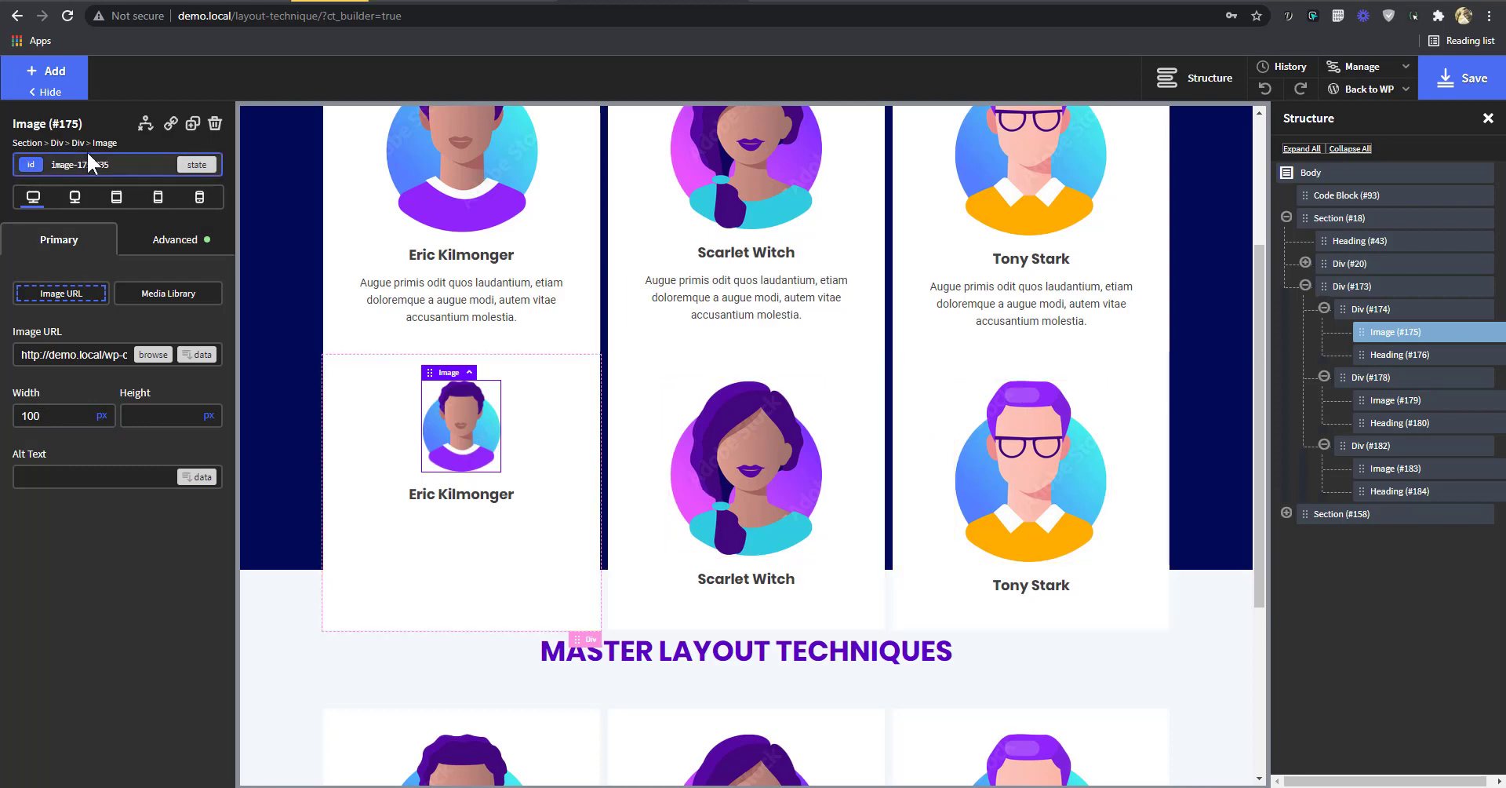
- Undo the last width change on the first card image in the duplicated row
scroll(578, 524, up, 2)
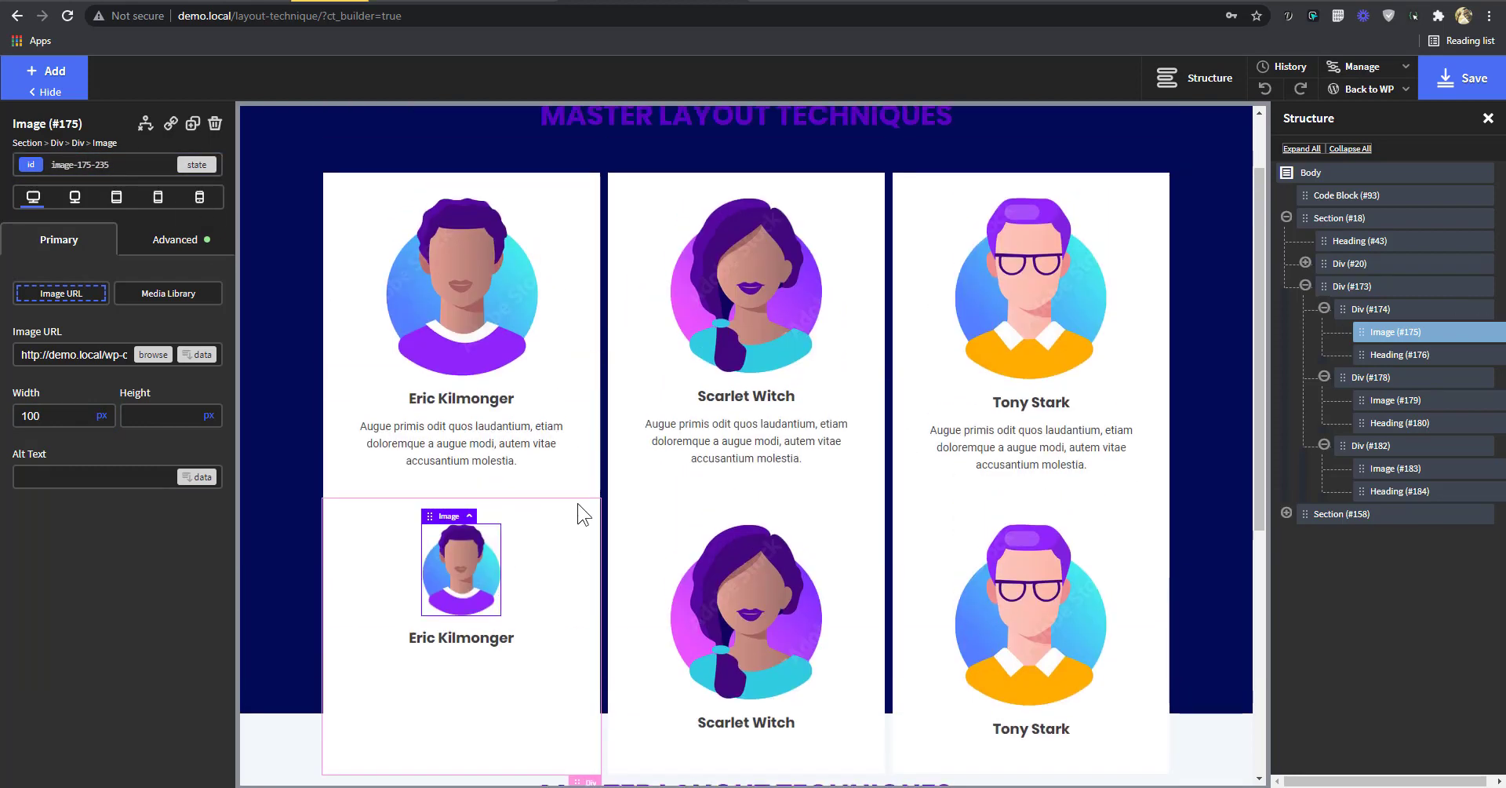
scroll(584, 392, down, 2)
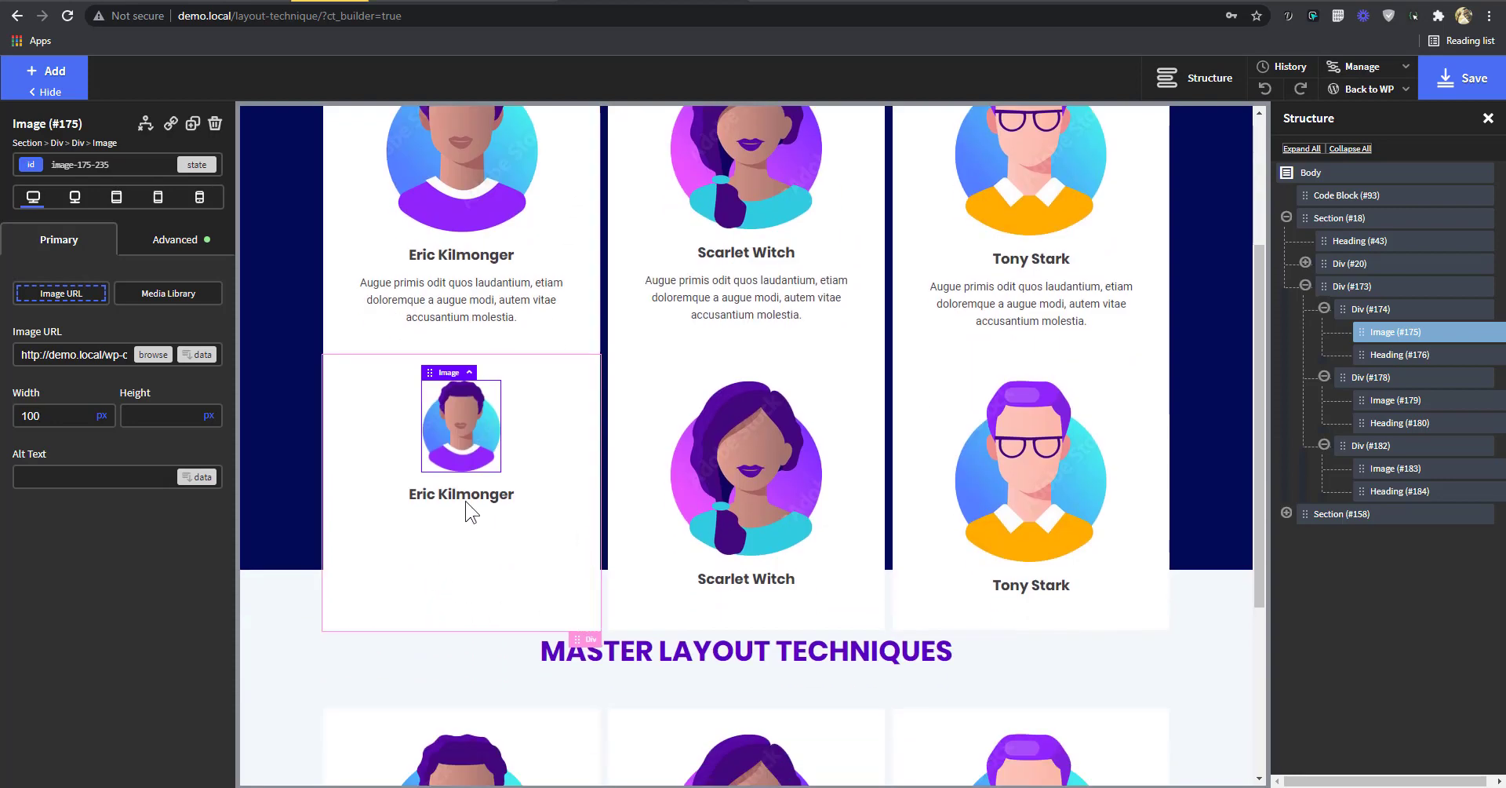
key(ctrl+z)
key(ctrl+z)
key(ctrl+z)
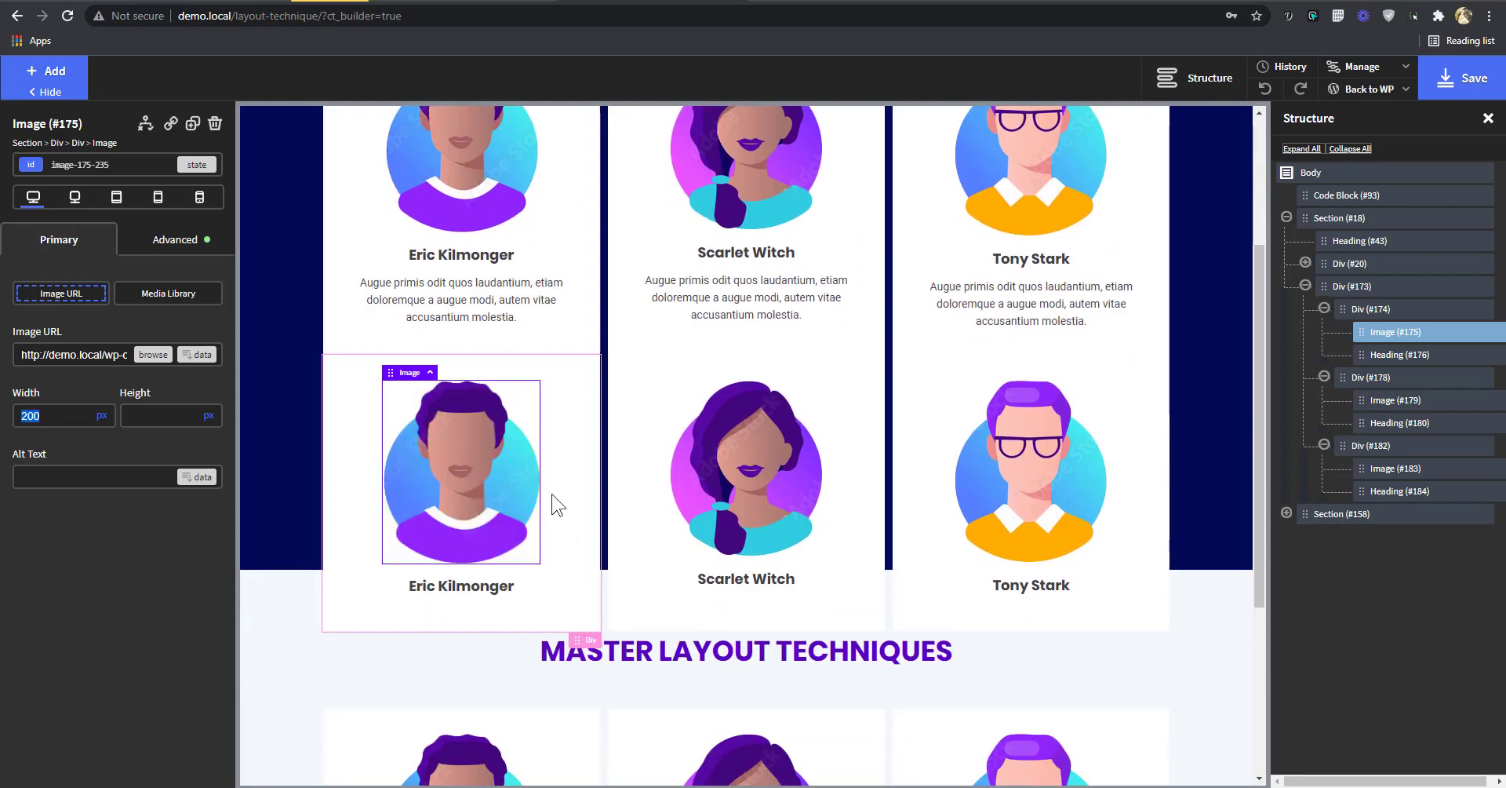
- Delete the duplicated card row Div (#173) from the fixed-height section
scroll(561, 479, up, 3)
scroll(572, 542, down, 2)
scroll(747, 468, up, 3)
scroll(720, 437, down, 5)
scroll(773, 555, up, 5)
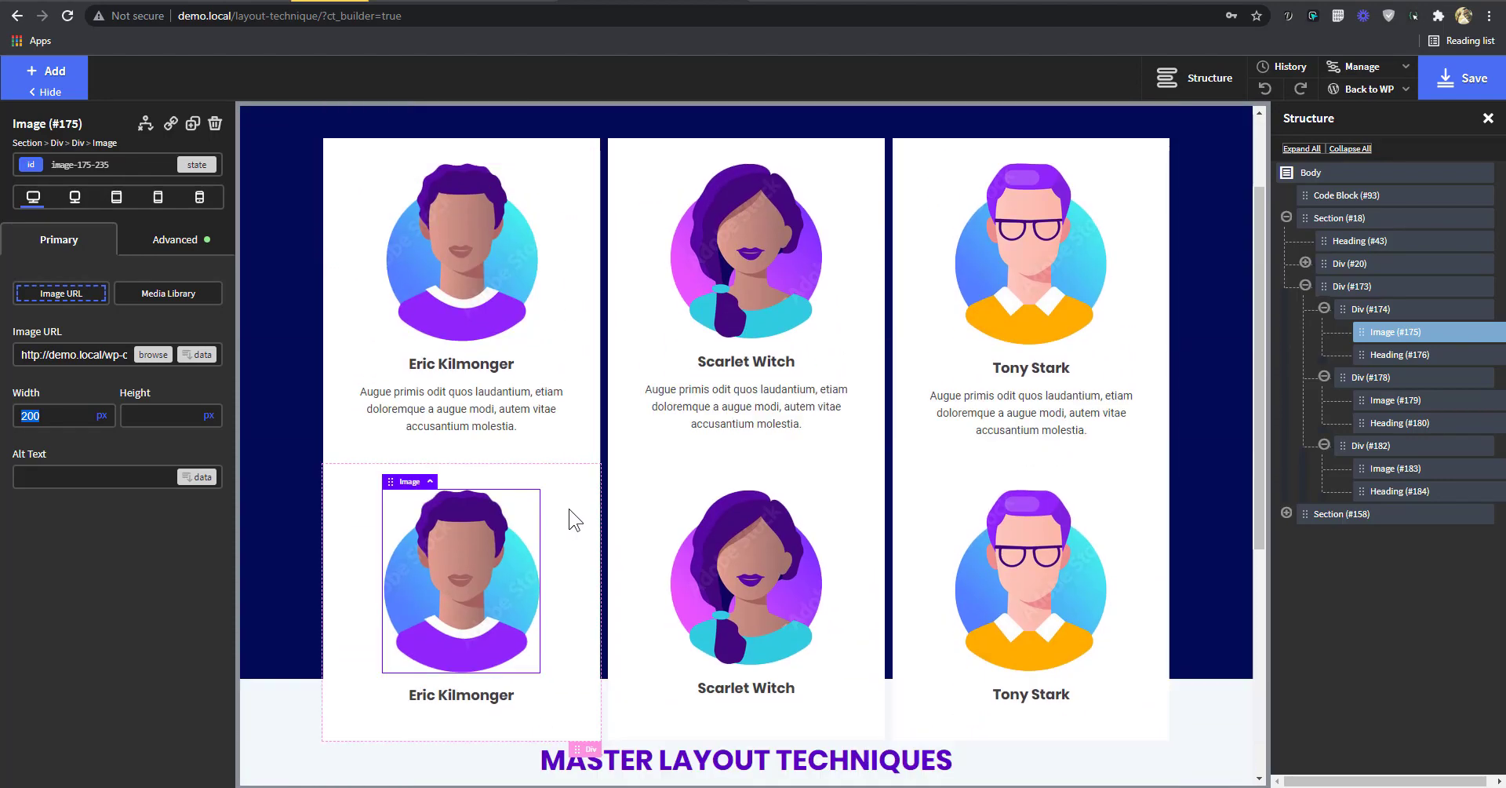
scroll(818, 565, down, 3)
scroll(819, 565, up, 3)
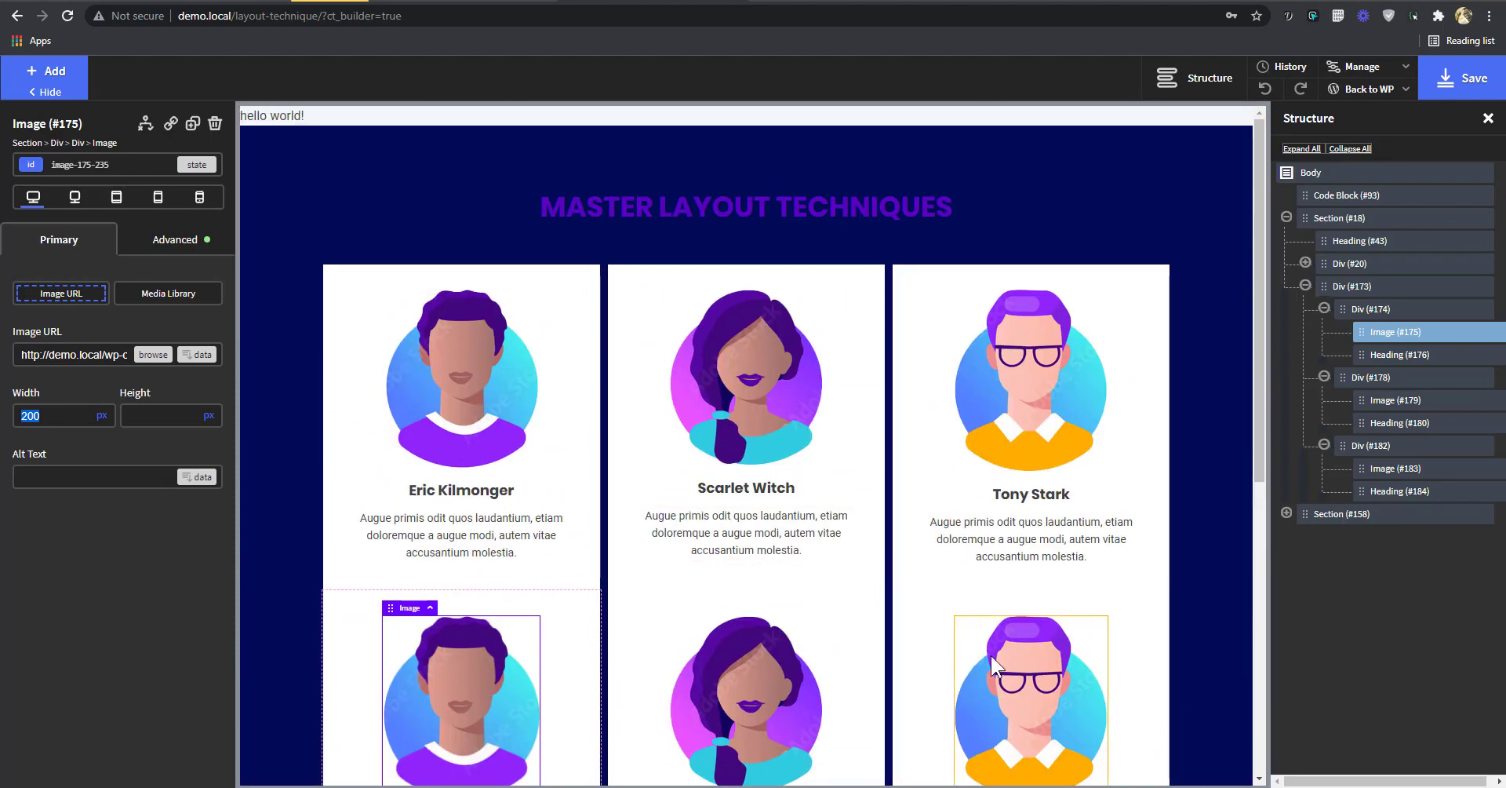
click(1306, 286)
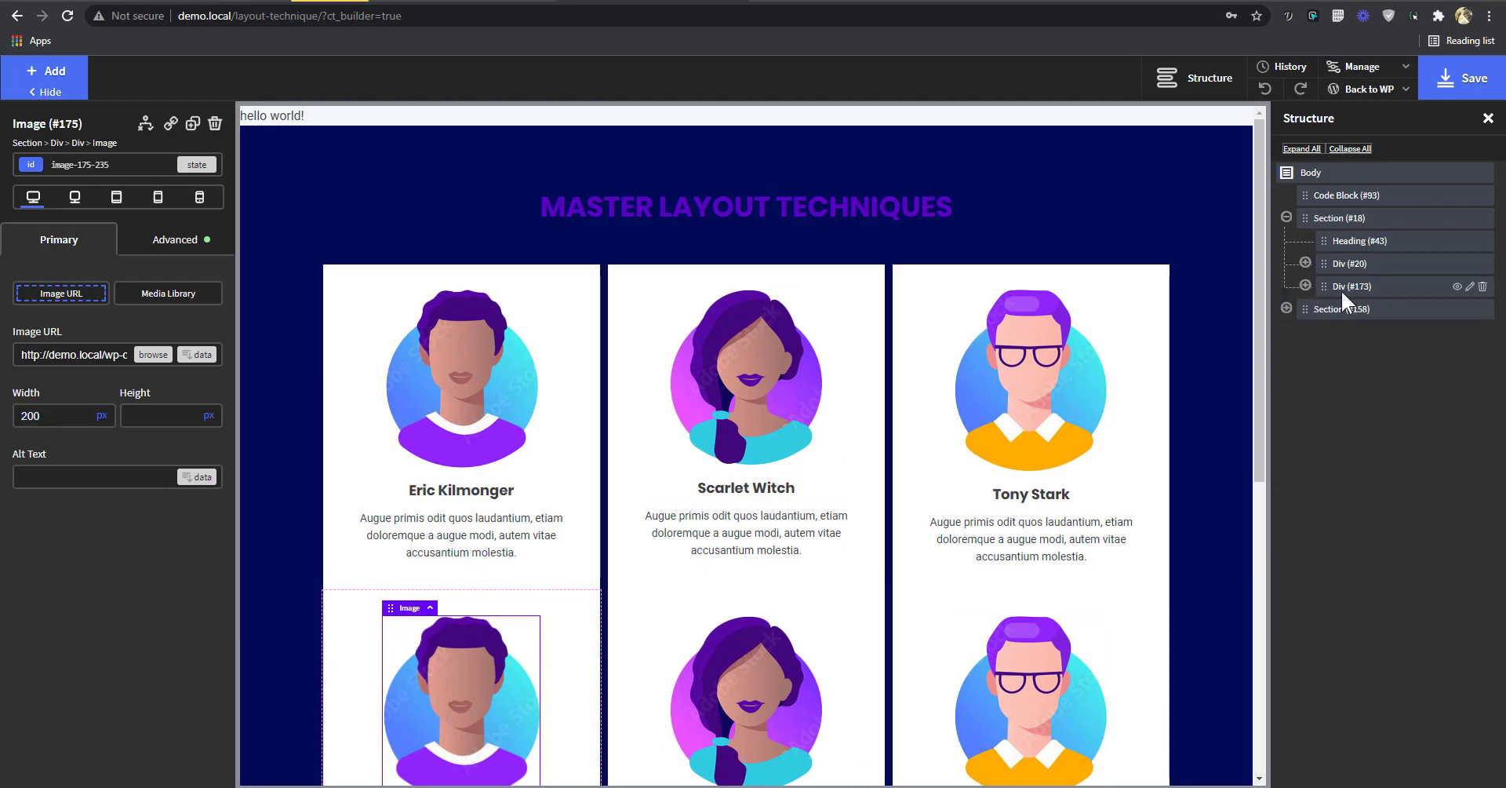
scroll(664, 520, down, 2)
scroll(661, 521, up, 2)
- Increase the card class padding on Div (#25) to 6rem at the top and 9rem at the bottom, and save the page
click(499, 277)
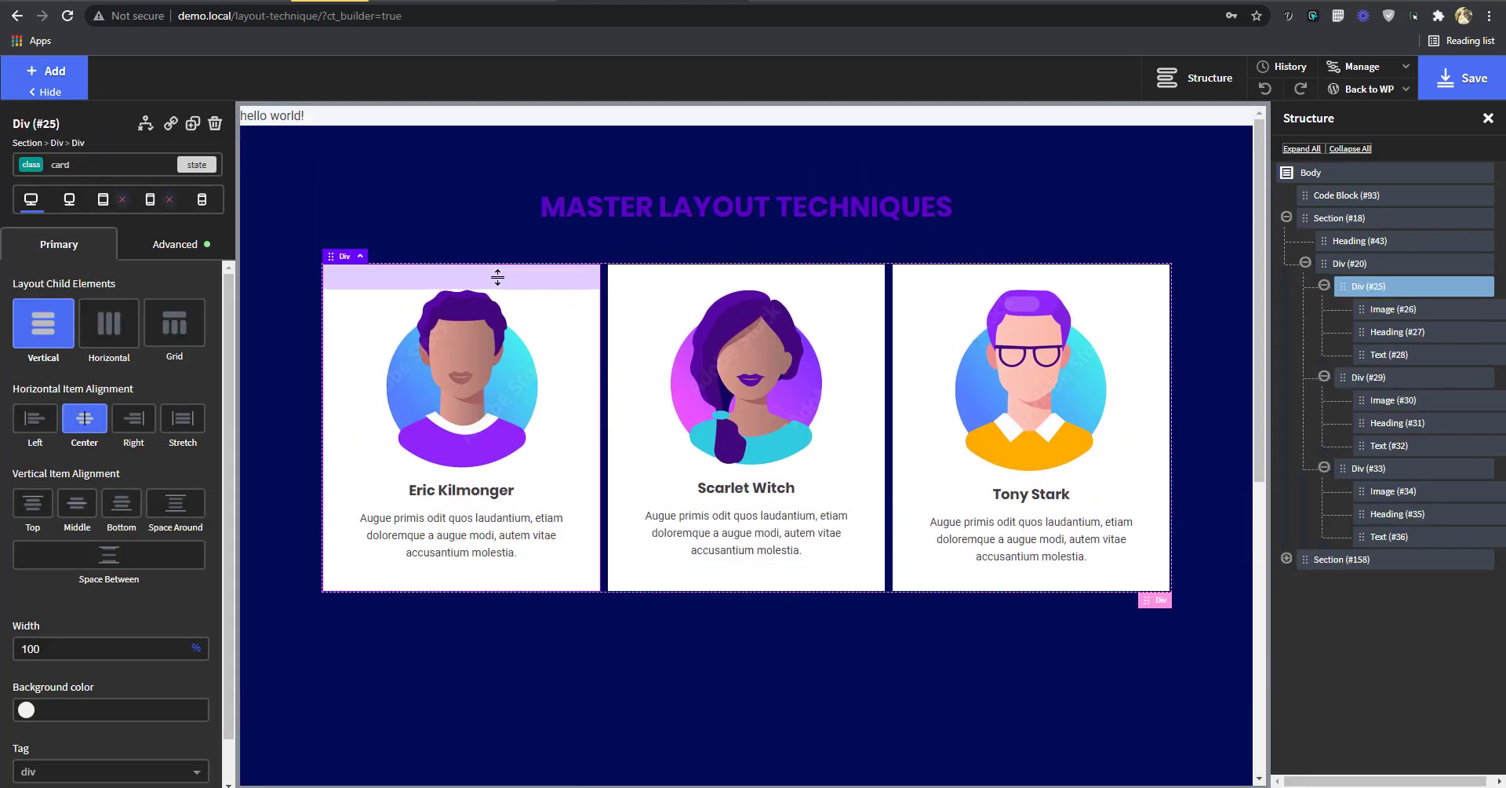
drag(503, 286, 504, 287)
drag(481, 632, 482, 634)
click(1468, 82)
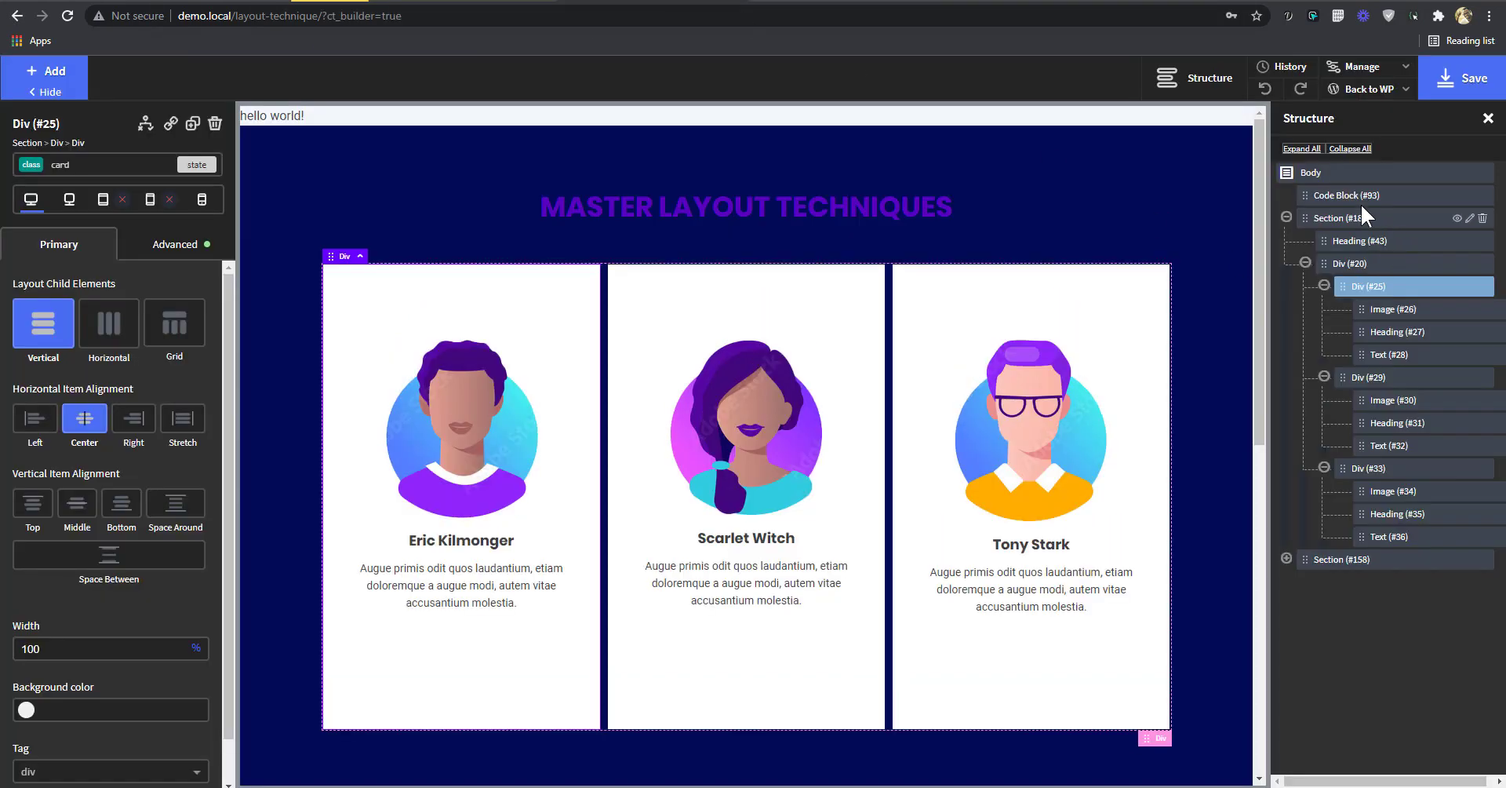
- Remove the "hello world!" echo from the PHP of Code Block (#93) and save the page
click(1328, 201)
click(175, 418)
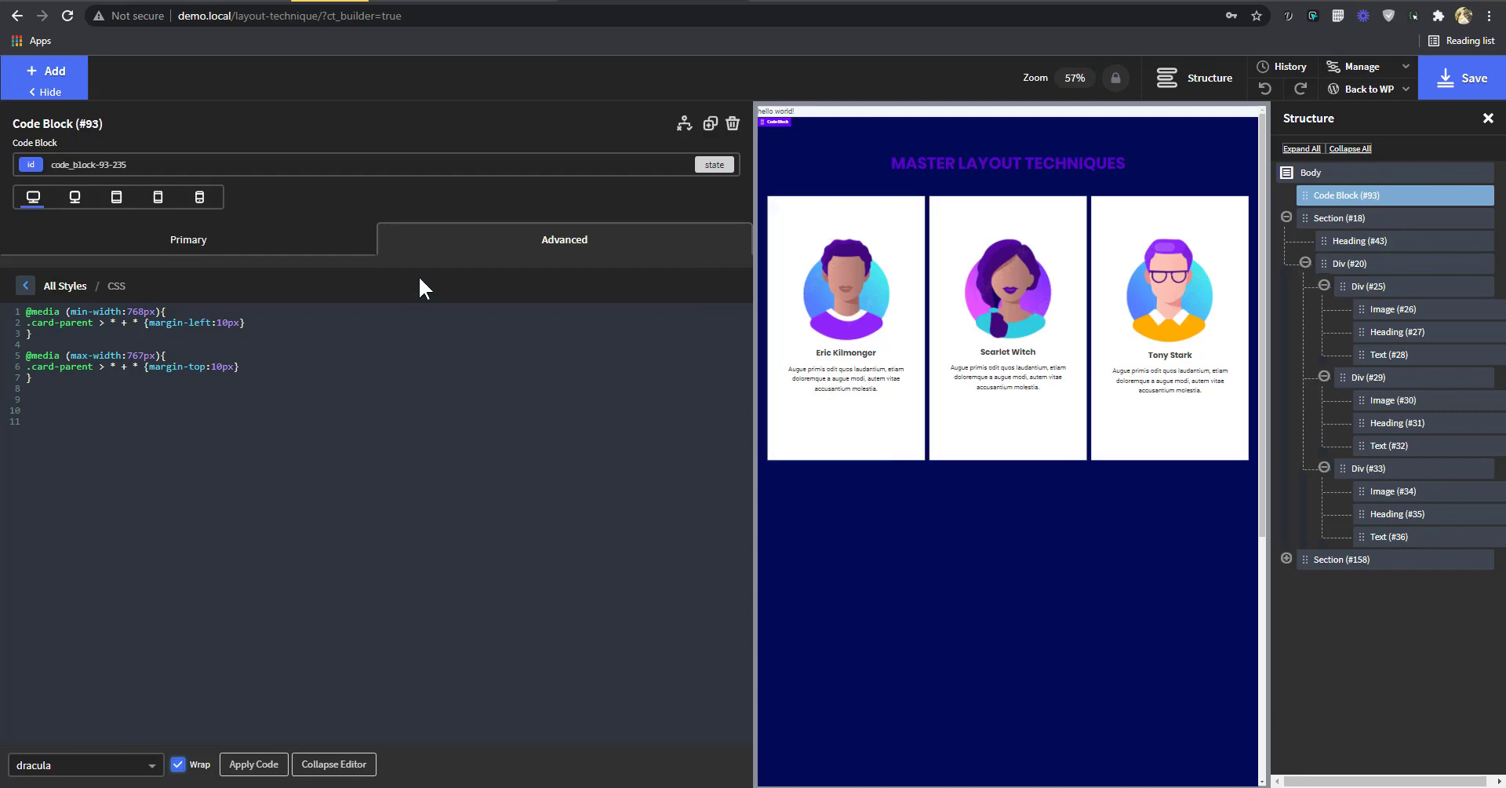
click(66, 286)
click(91, 249)
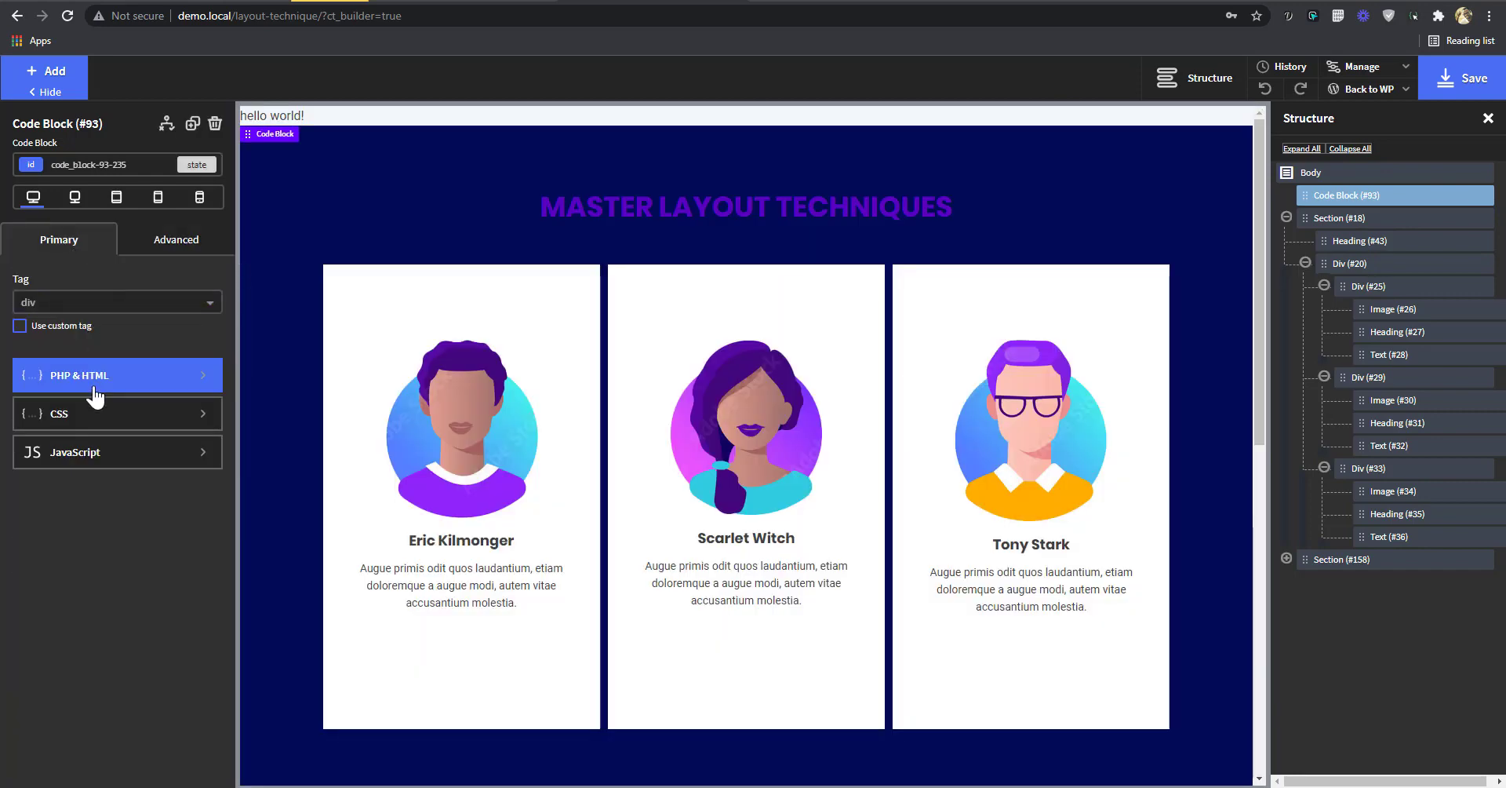
click(98, 386)
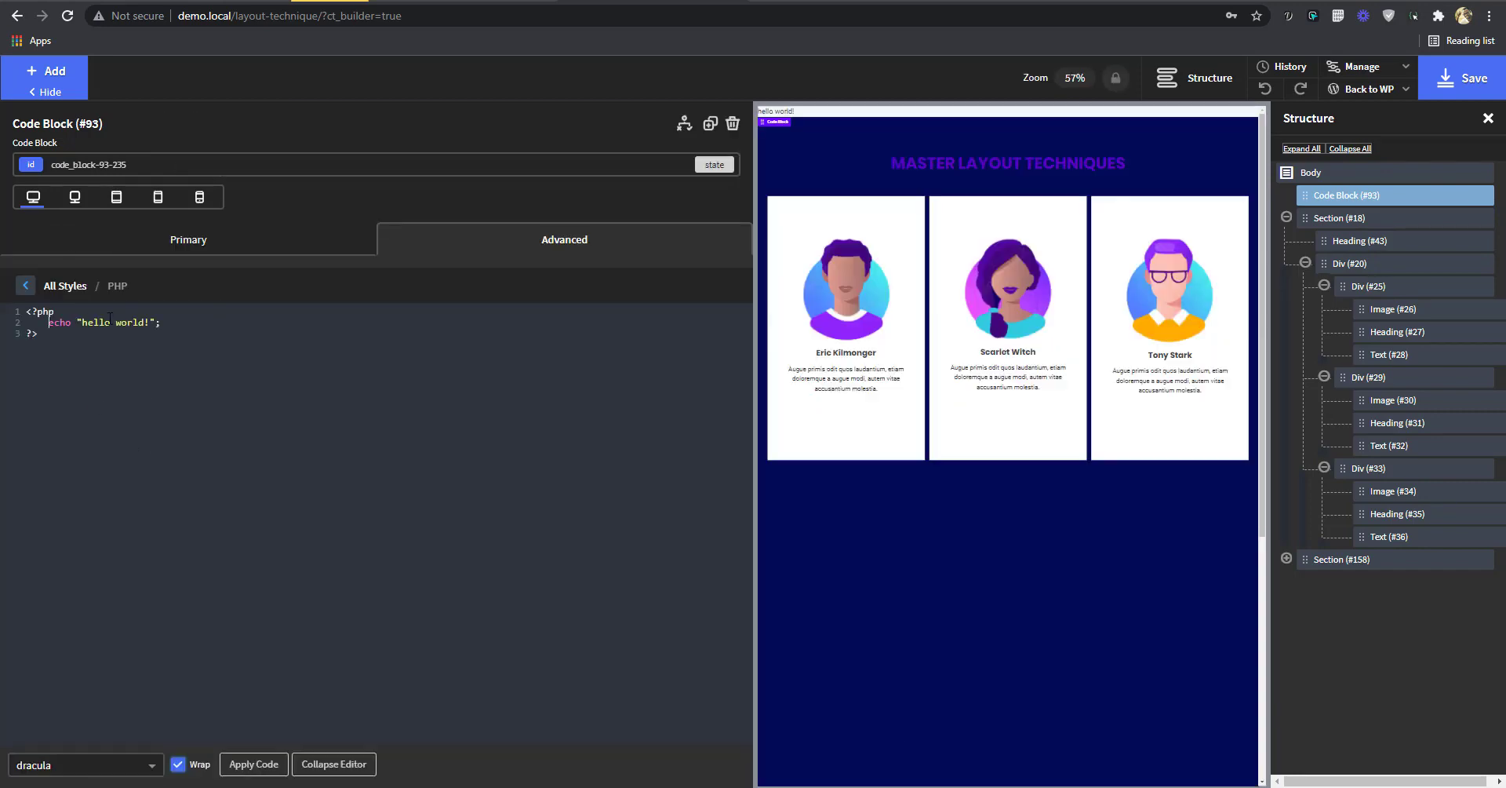
click(334, 764)
click(1467, 78)
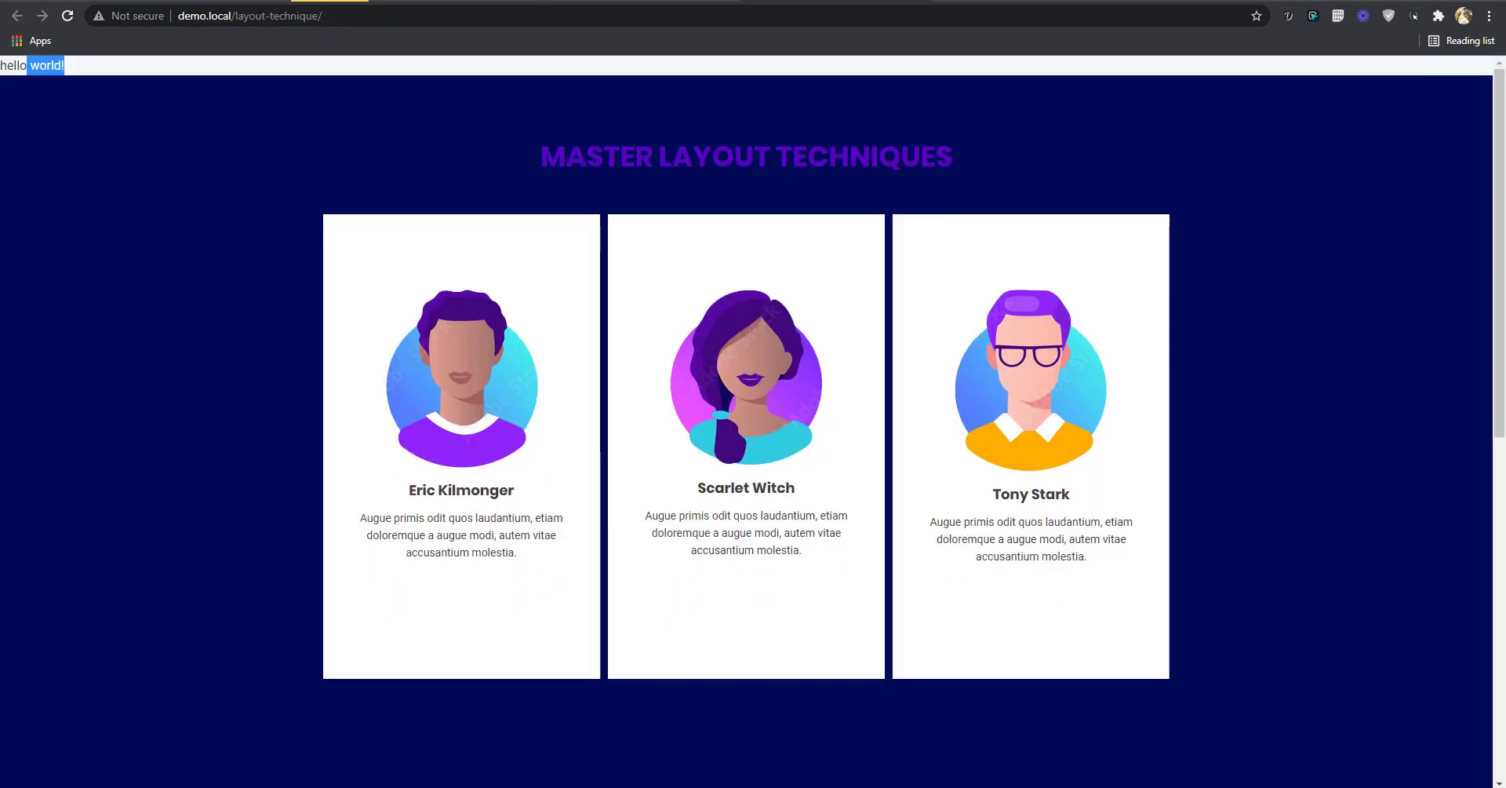
- Reload the front end and check how the taller cards fit within the fixed-height section
key(F5)
scroll(1059, 463, down, 2)
scroll(1062, 454, up, 2)
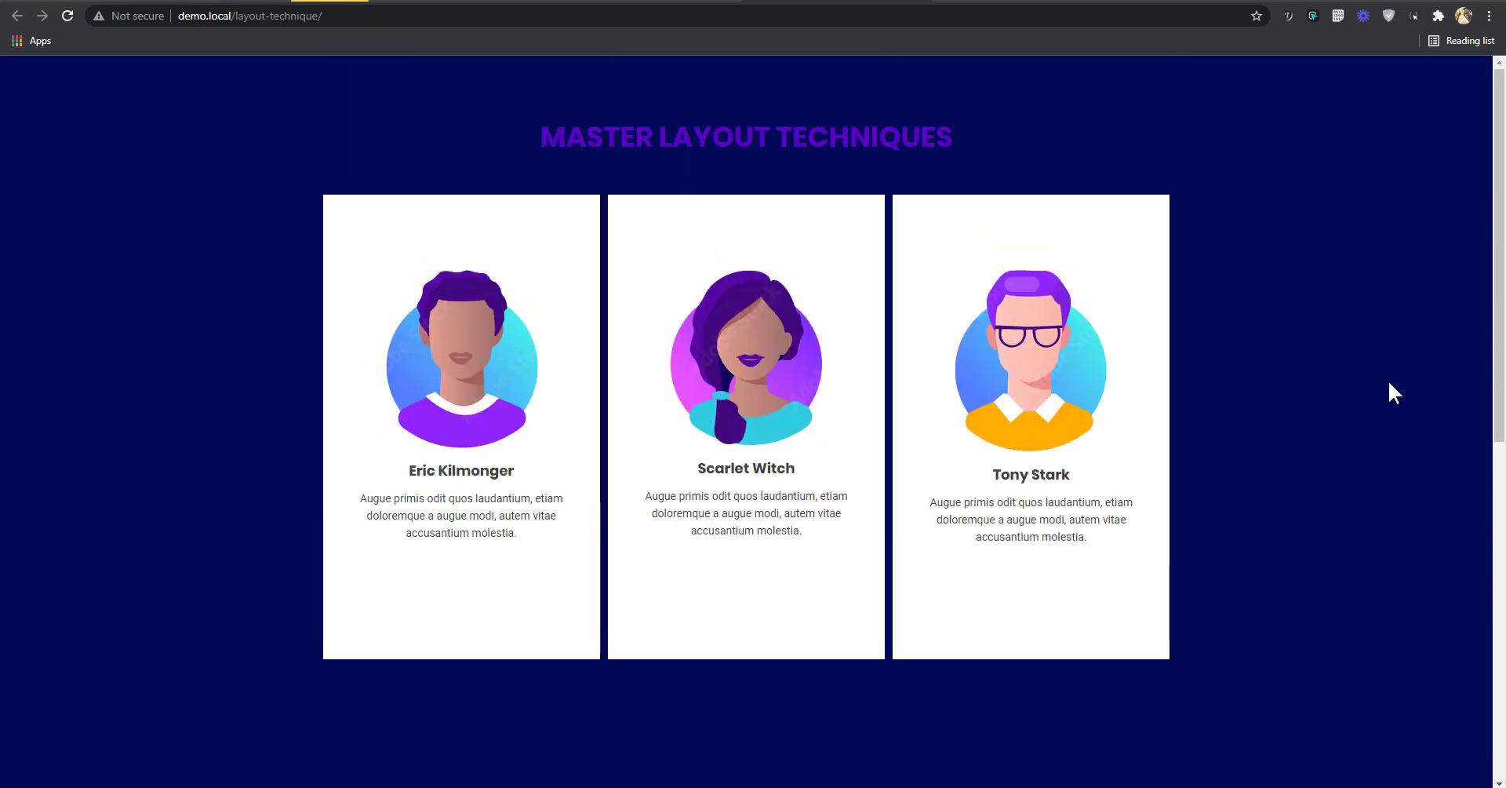
- Open the developer tools' responsive view, shrink the viewport to about 1194 × 698, and examine where the cards meet the next section
key(ctrl+shift+i)
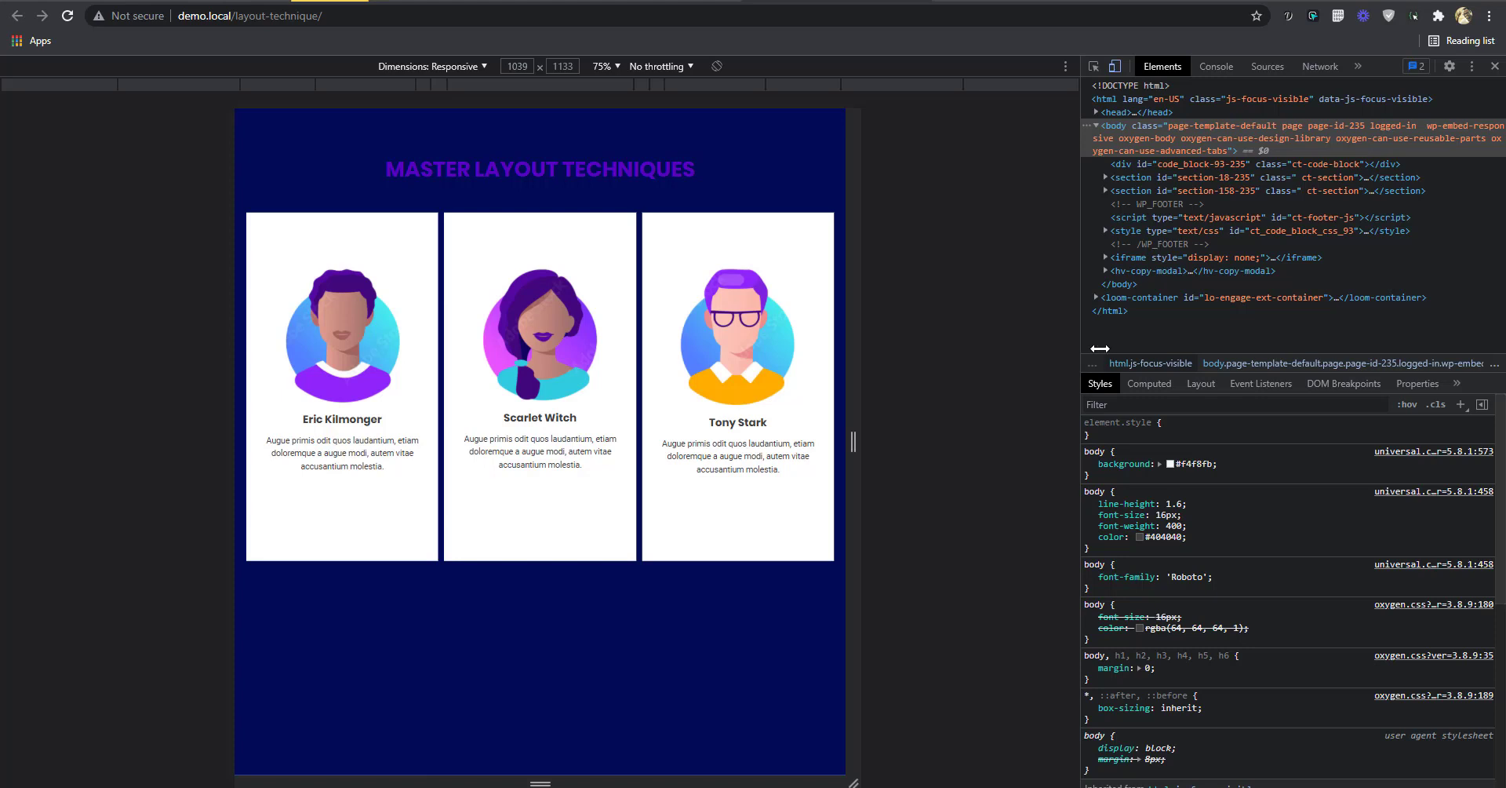
drag(1087, 348, 1208, 349)
drag(930, 440, 1085, 436)
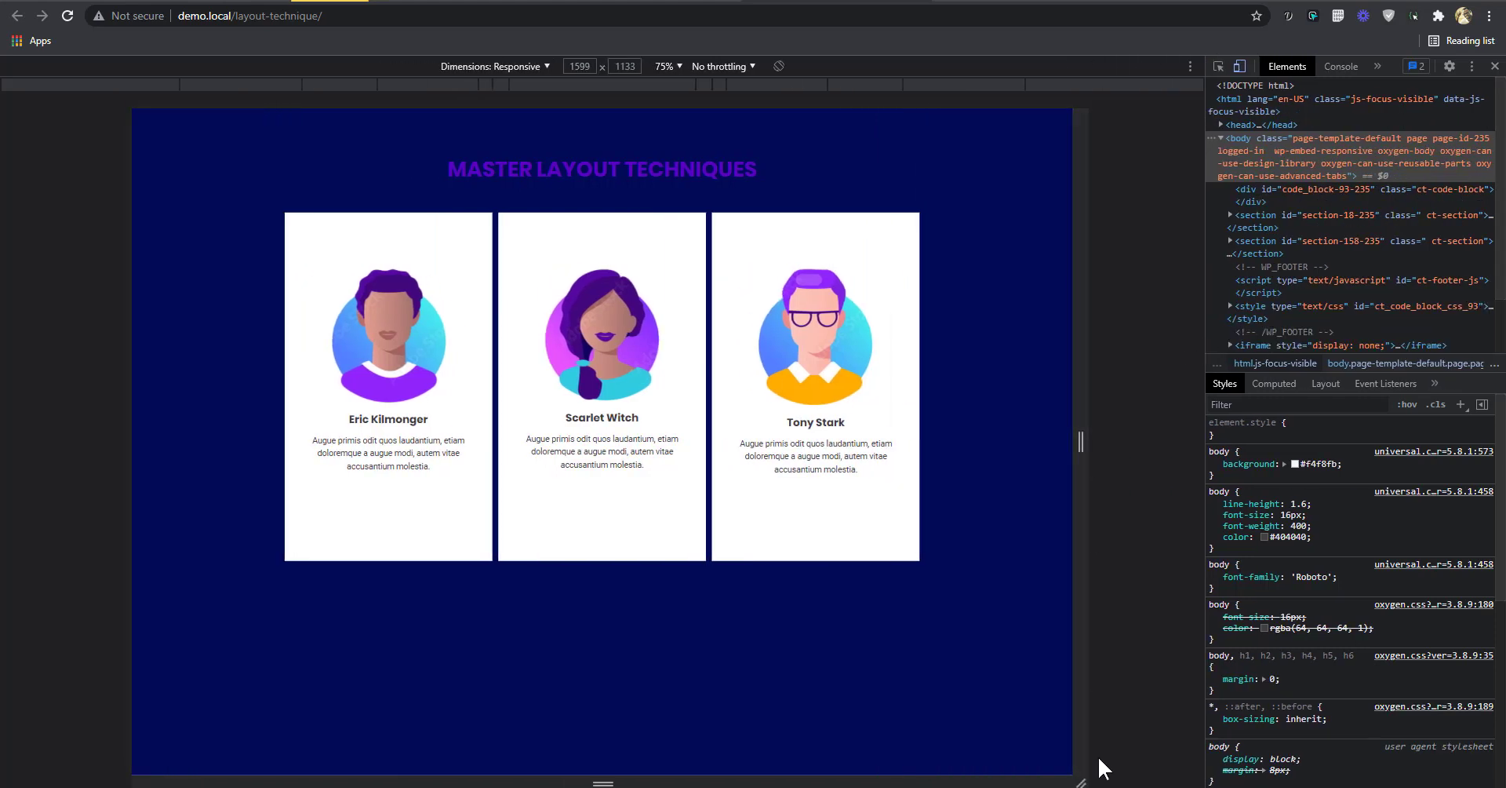
drag(1081, 778, 962, 527)
scroll(792, 353, down, 2)
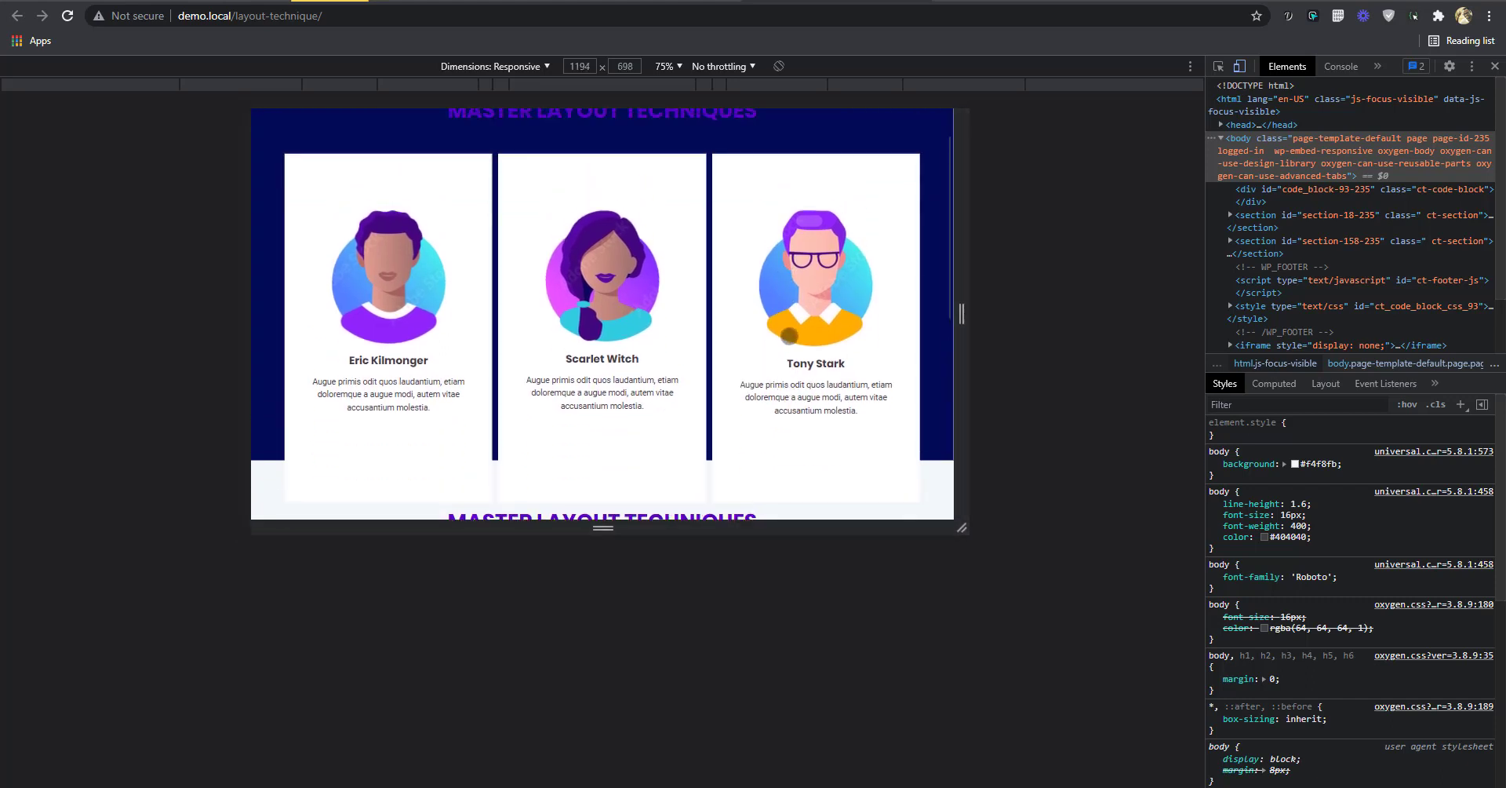
scroll(789, 336, up, 2)
- Resize the viewport to about 1263 × 687 and inspect the third card's element at the section's lower edge
mouse_move(960, 527)
mouse_down()
mouse_move(1063, 523)
mouse_move(981, 520)
mouse_up()
scroll(793, 412, down, 1)
scroll(791, 408, up, 1)
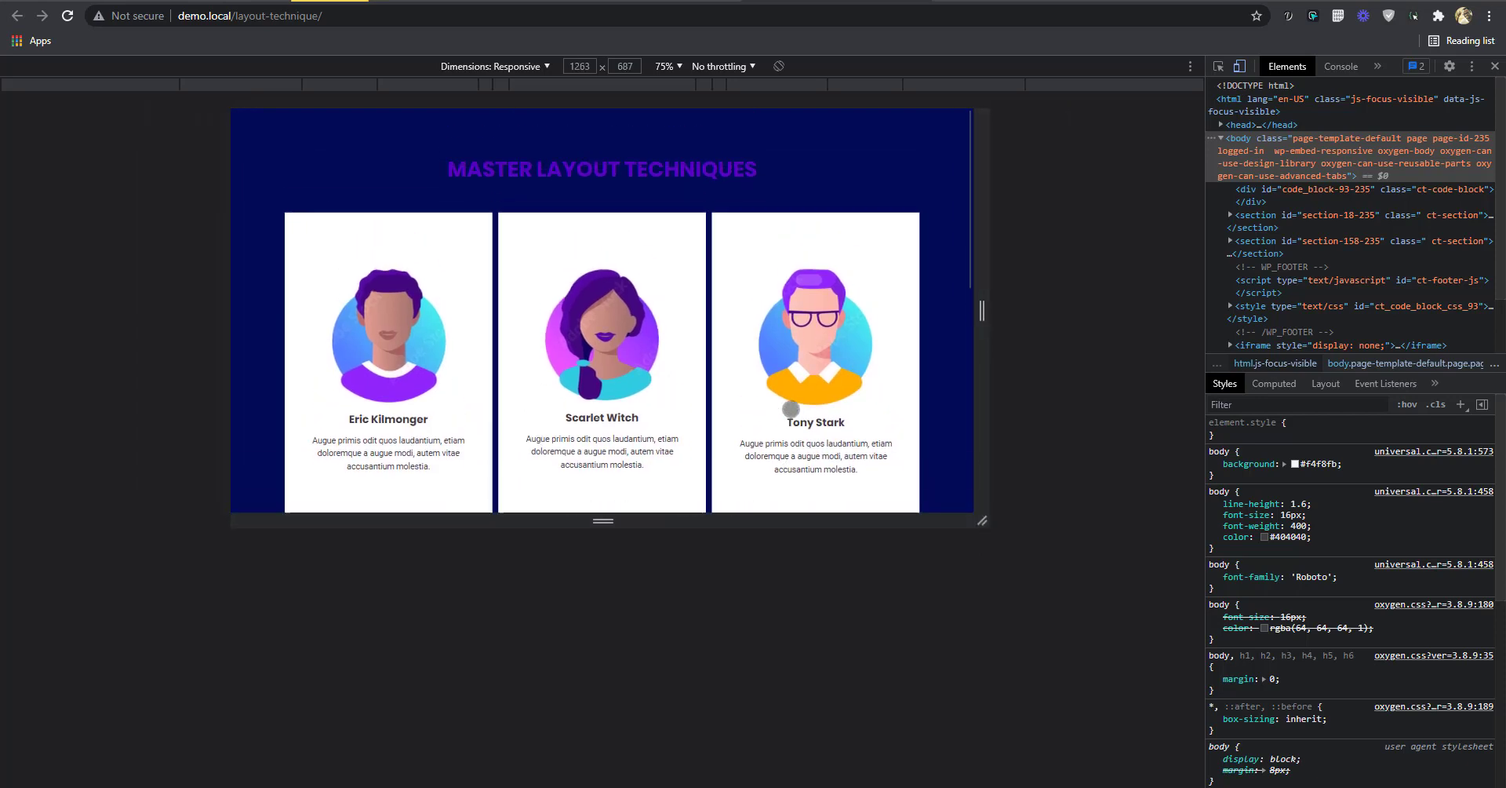
scroll(791, 408, down, 3)
click(1218, 67)
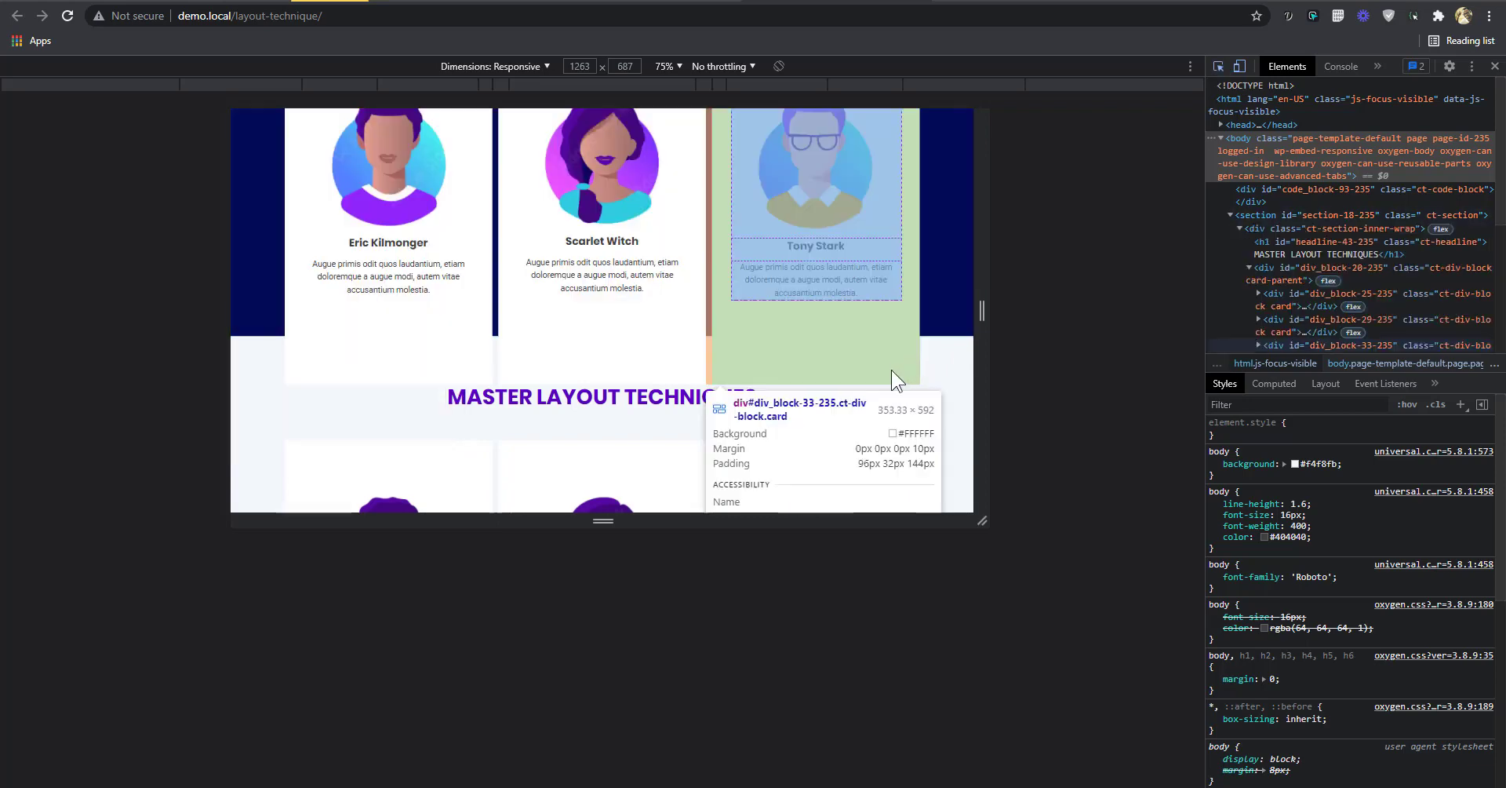
click(904, 365)
- Enlarge the viewport, switch the preview to iPad in landscape orientation, and examine how the cards fit the section
drag(981, 521, 1071, 684)
click(503, 69)
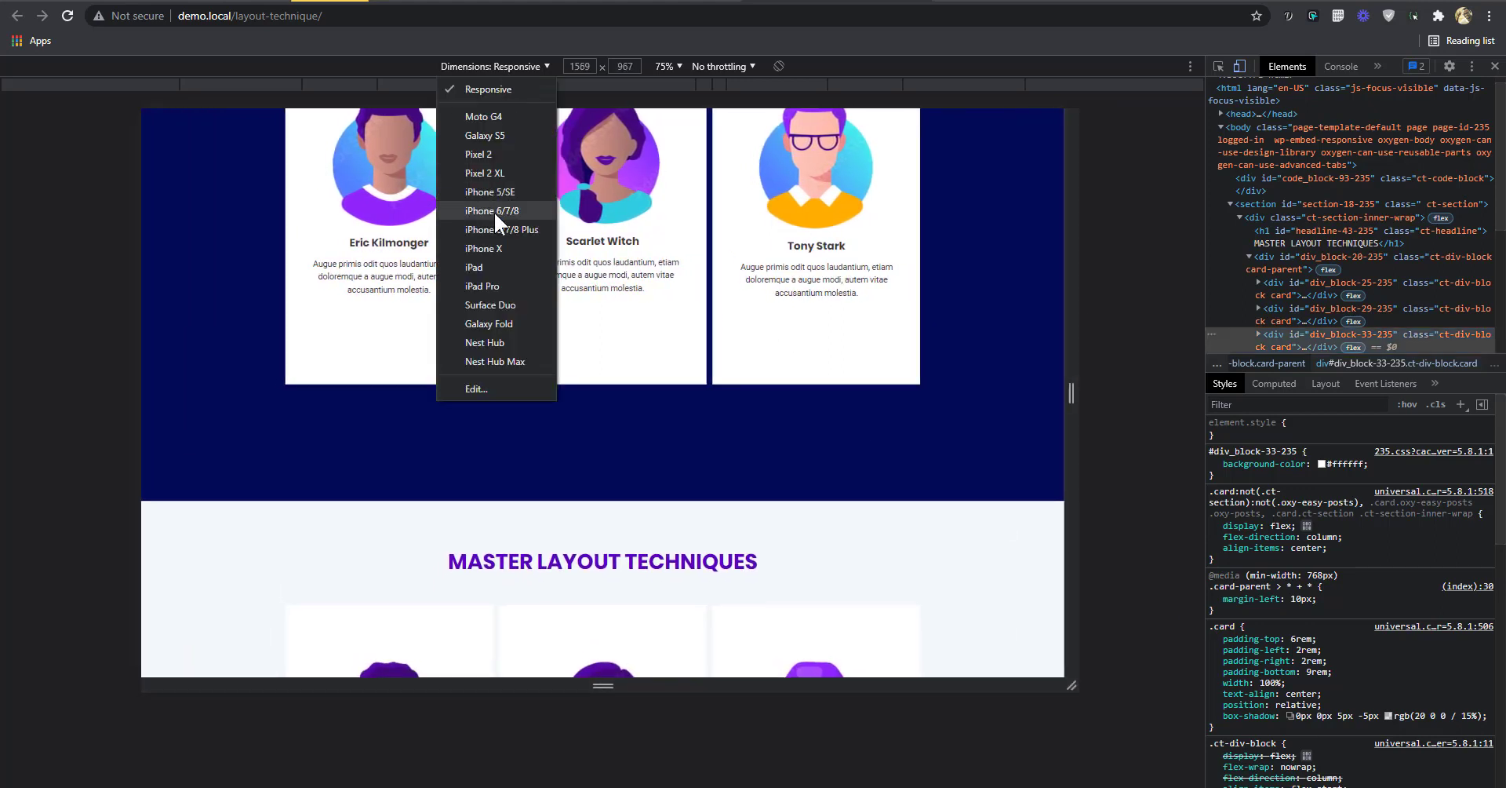
click(503, 271)
click(779, 67)
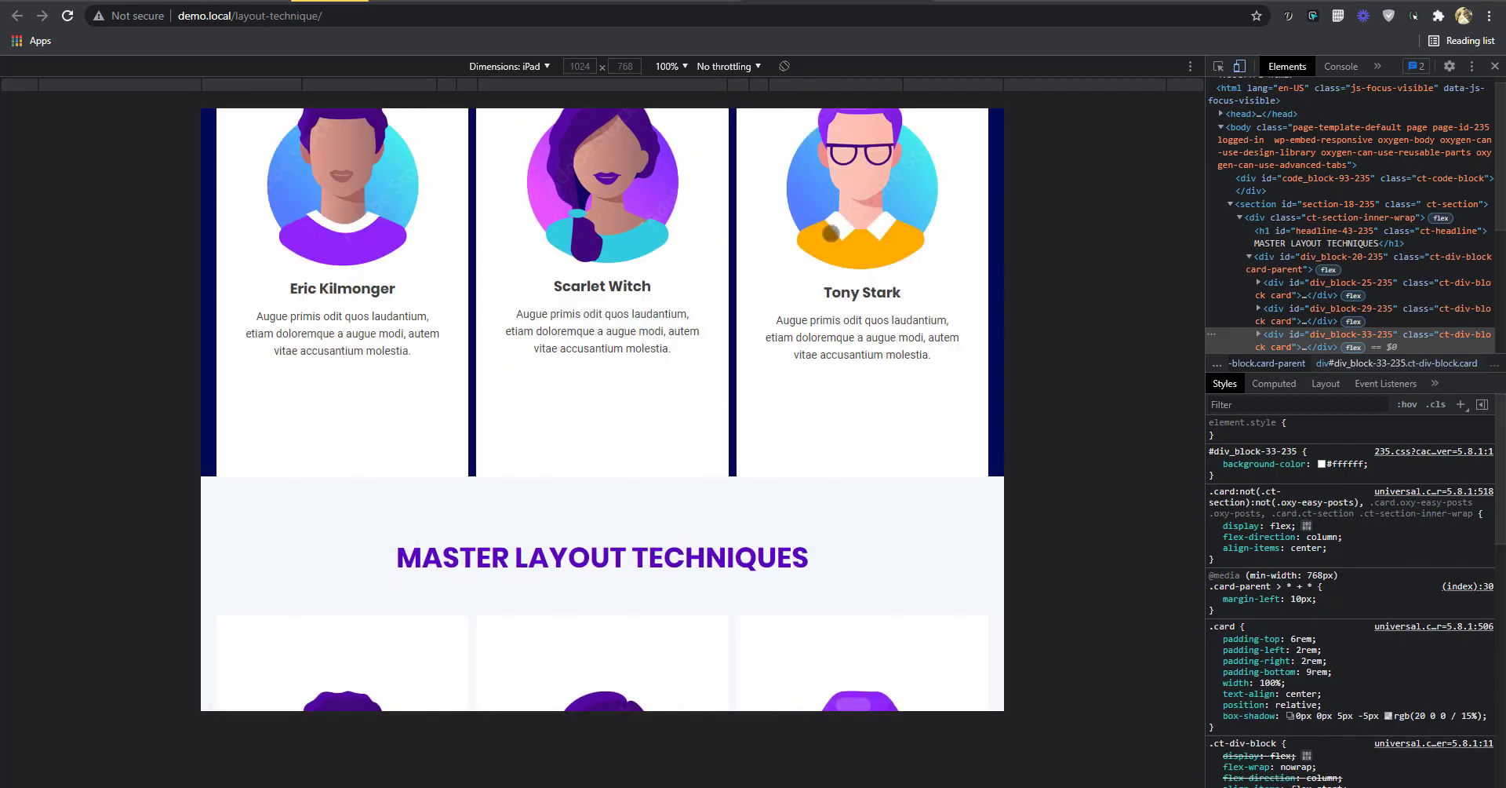
scroll(855, 323, down, 2)
scroll(848, 322, up, 5)
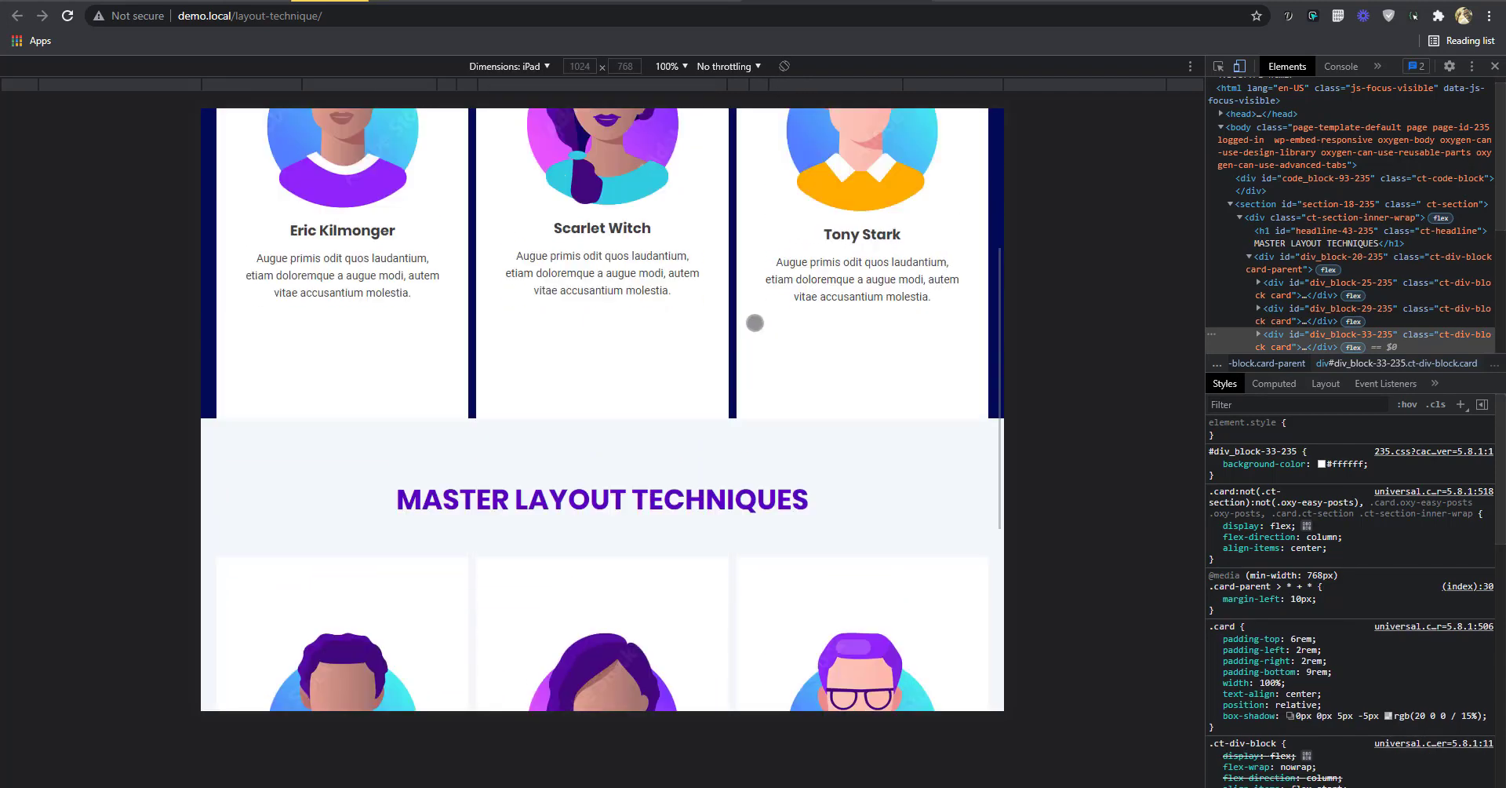
scroll(782, 450, down, 3)
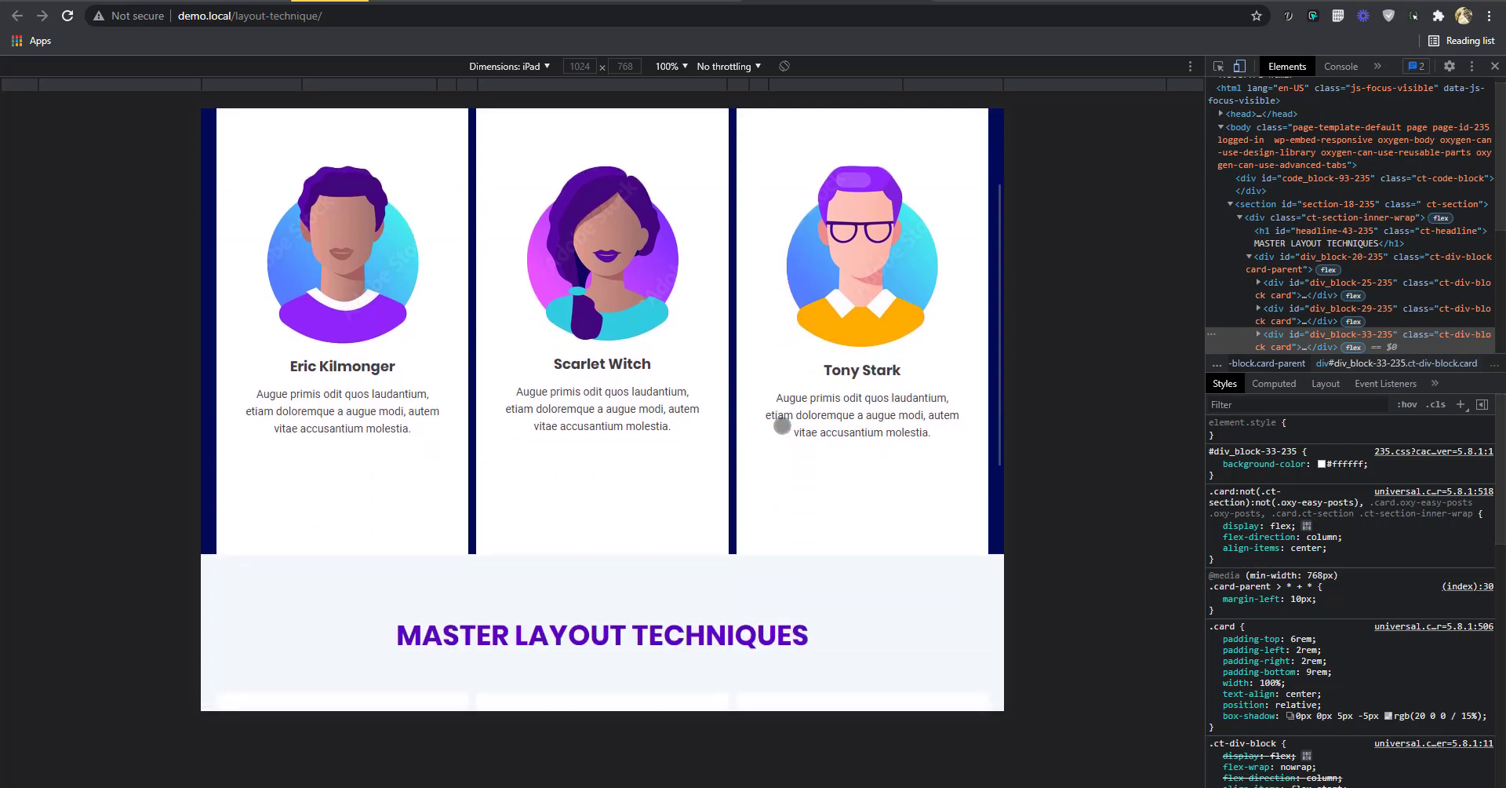
scroll(786, 420, up, 3)
- Switch the device preview to iPhone X and examine how the stacked cards run past the fixed-height section
click(506, 66)
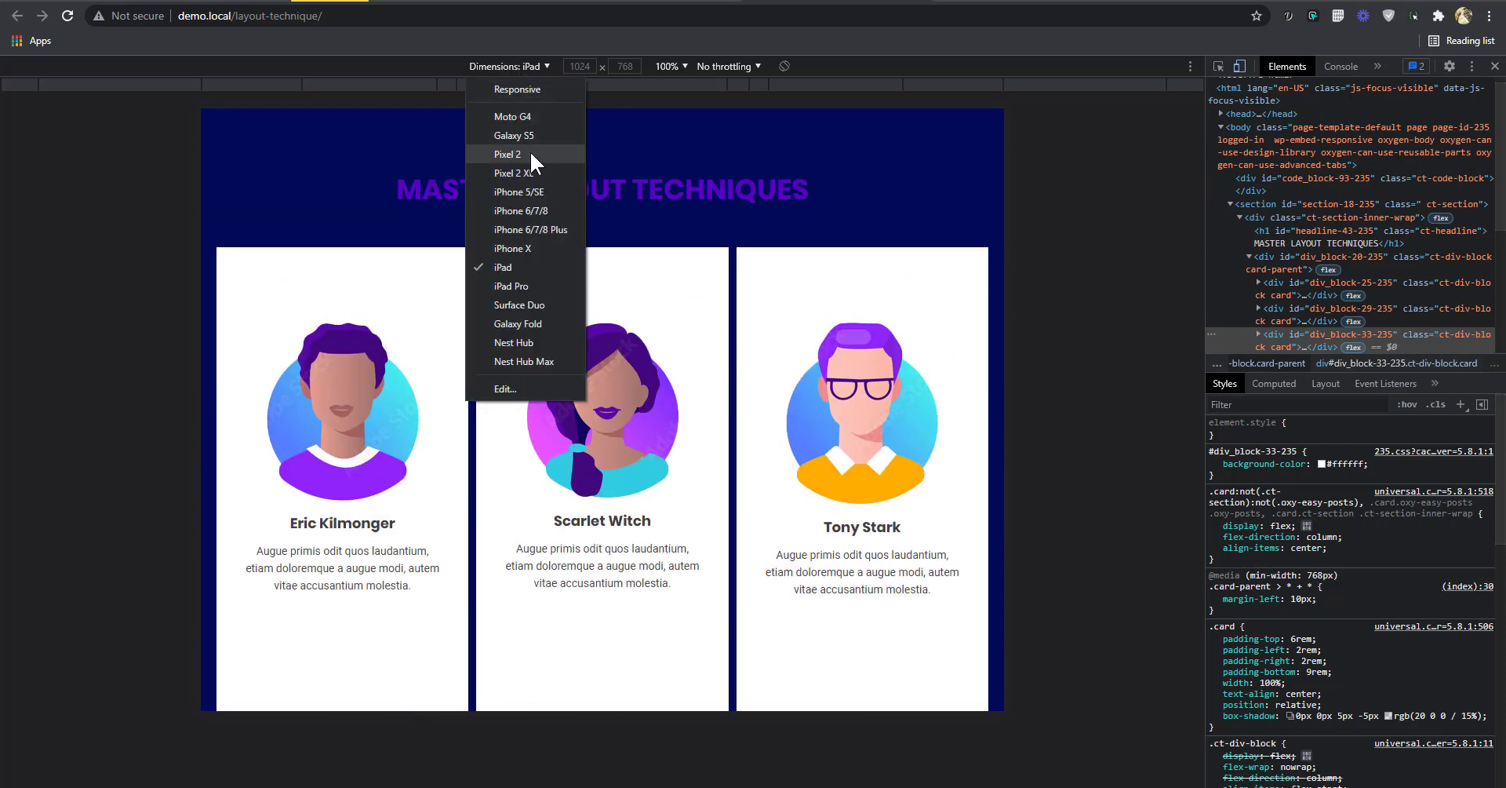
click(533, 248)
scroll(667, 317, down, 6)
scroll(667, 317, up, 6)
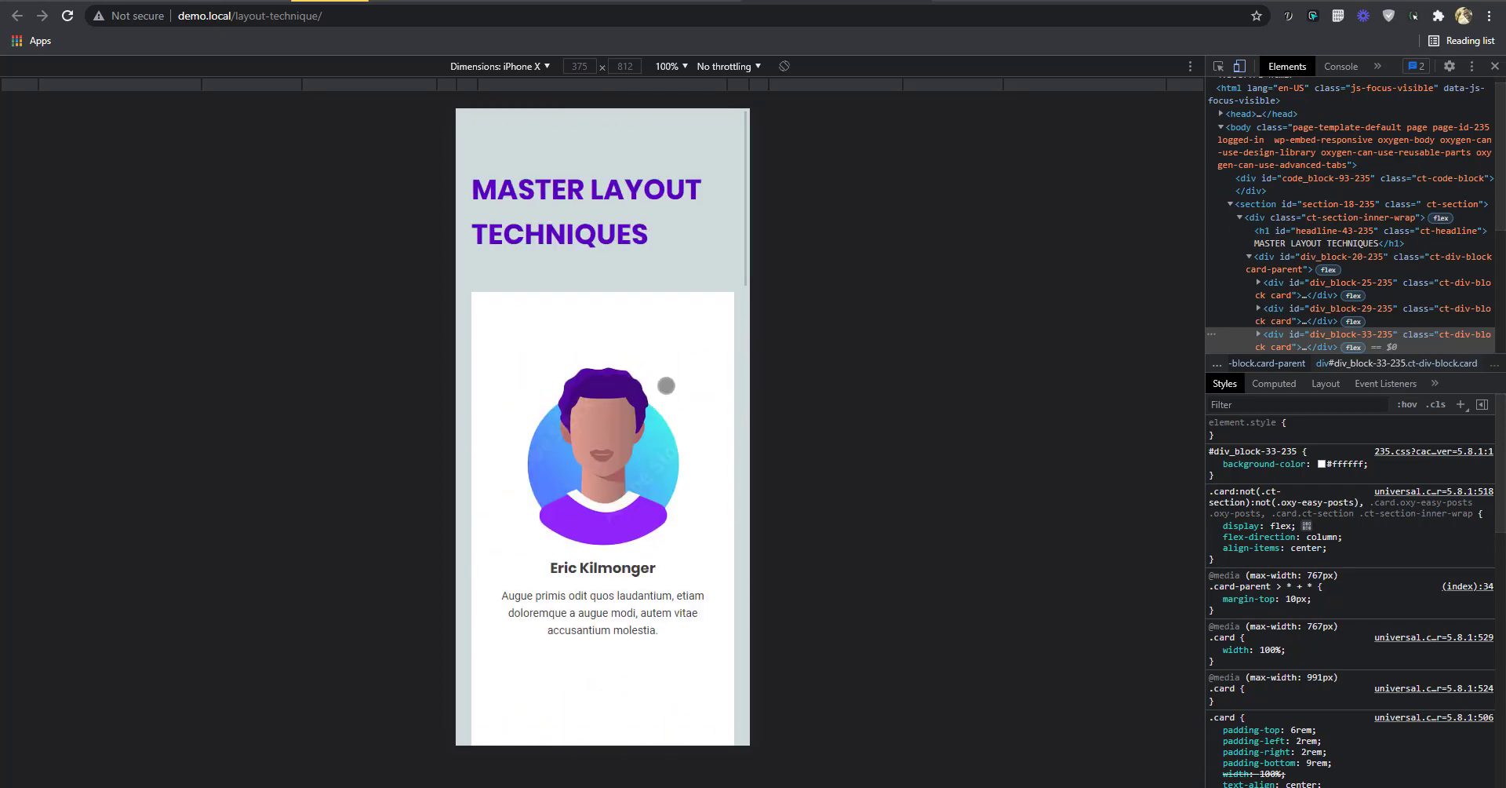
scroll(666, 386, down, 10)
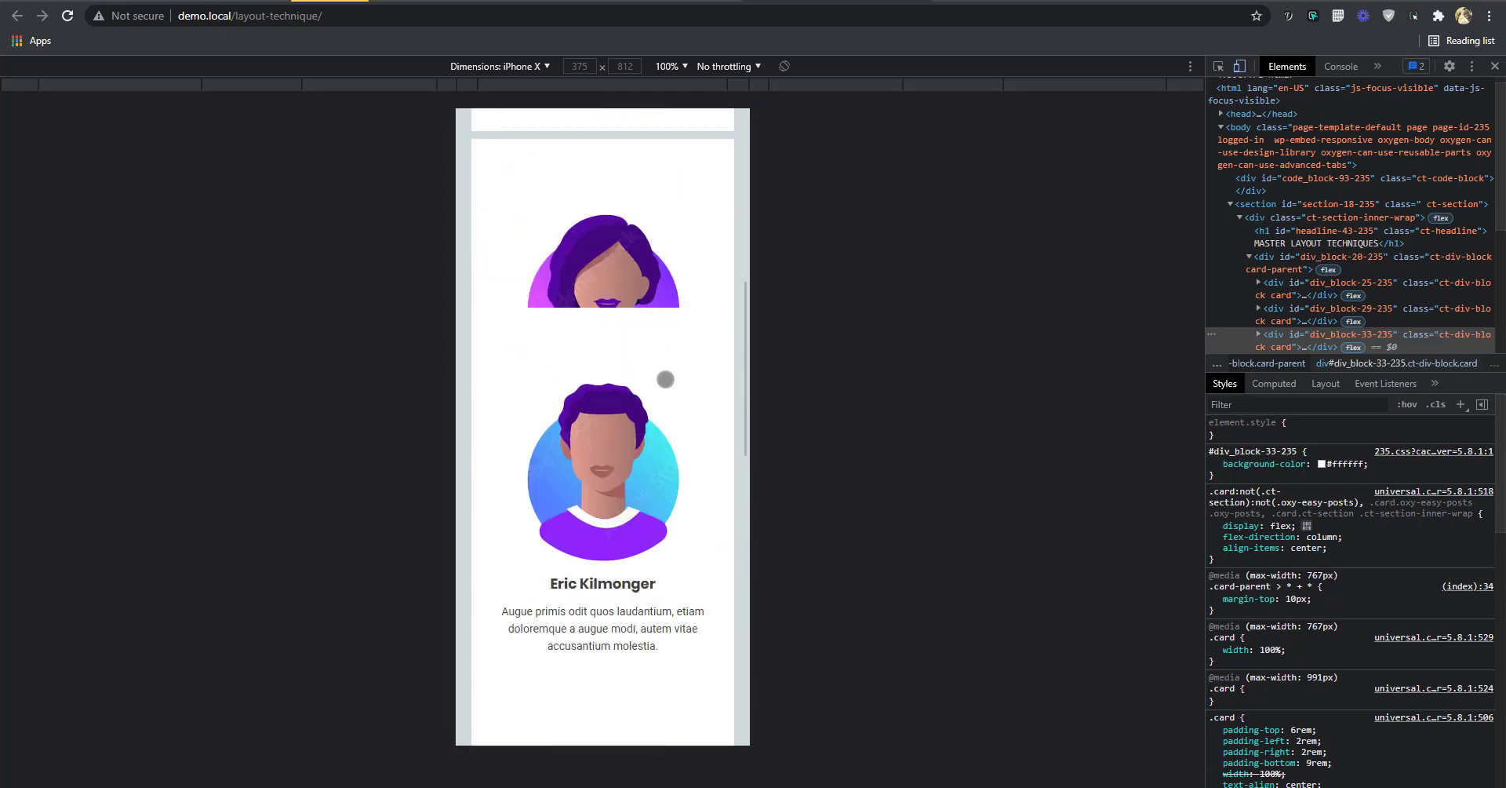
scroll(666, 377, up, 10)
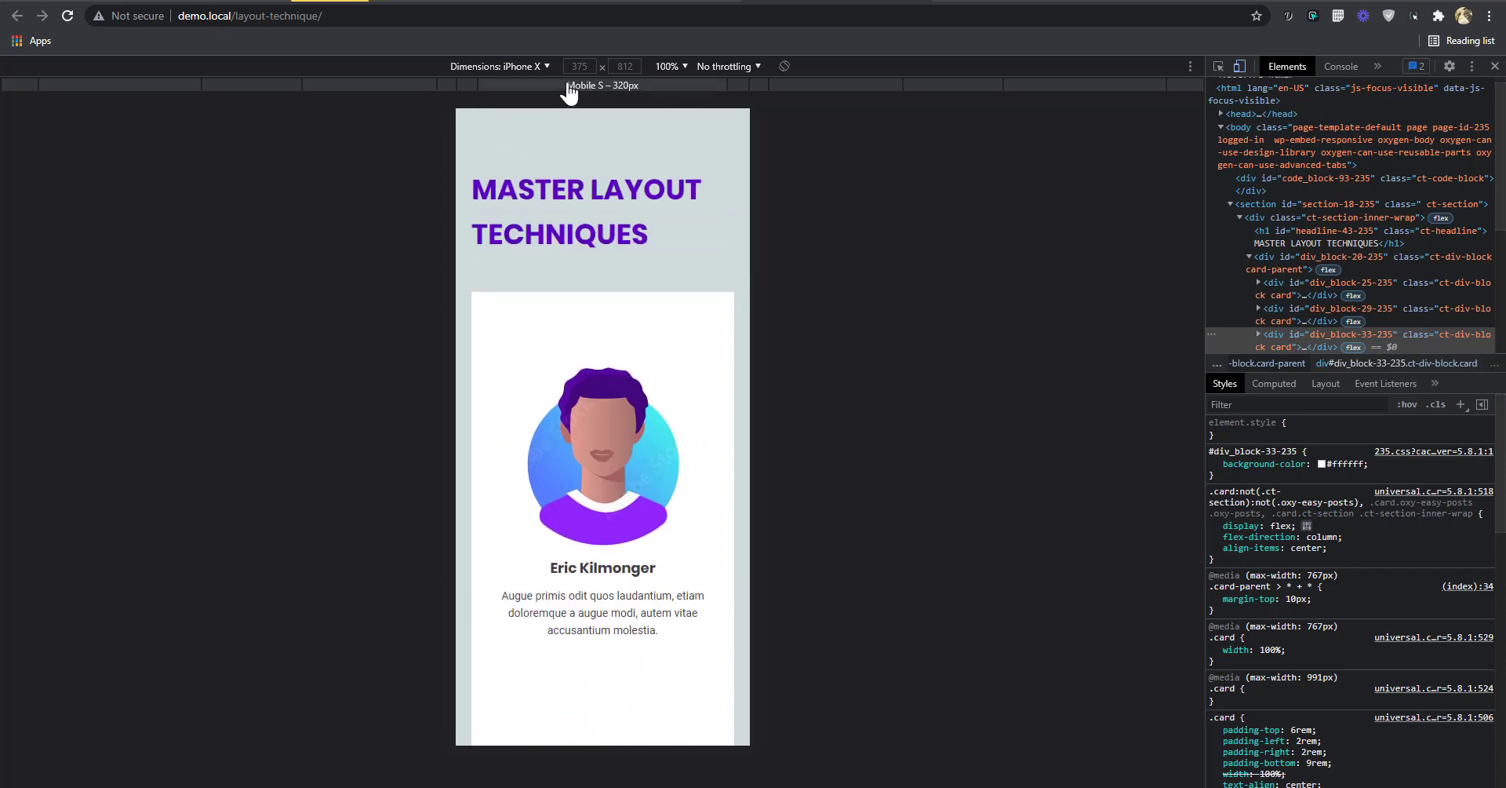
- Switch the preview to responsive dimensions, narrow the viewport to about 722 × 850, and examine the overlap between the two sections' cards
click(531, 70)
click(518, 91)
drag(1178, 432, 886, 459)
scroll(694, 440, down, 5)
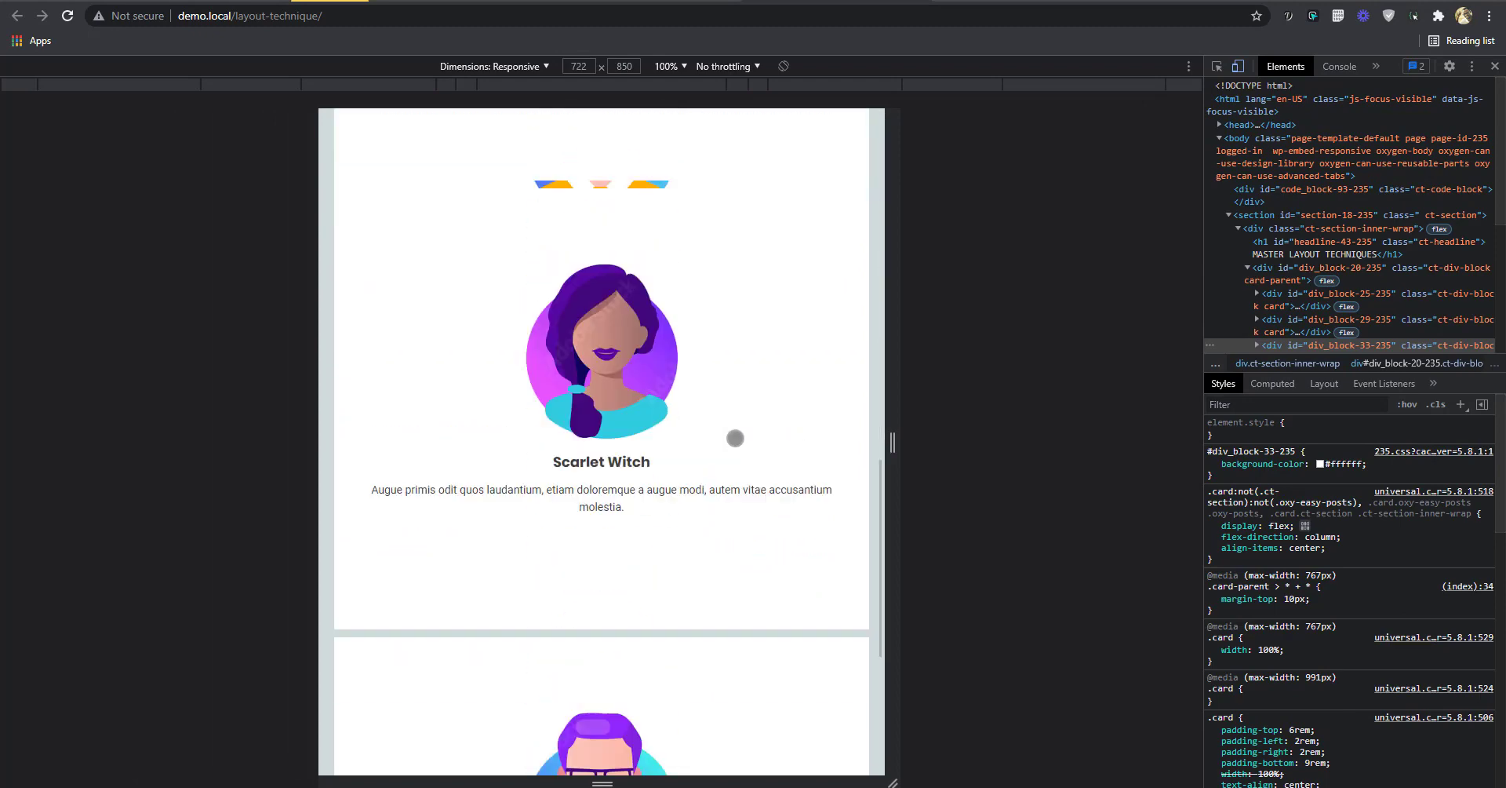
scroll(756, 436, up, 6)
scroll(777, 435, down, 10)
scroll(781, 436, down, 8)
scroll(781, 436, up, 8)
- Widen the responsive viewport to about 750 × 850 and check the stacked cards against the section's background
mouse_move(898, 438)
mouse_down()
mouse_move(918, 434)
mouse_move(904, 441)
mouse_up()
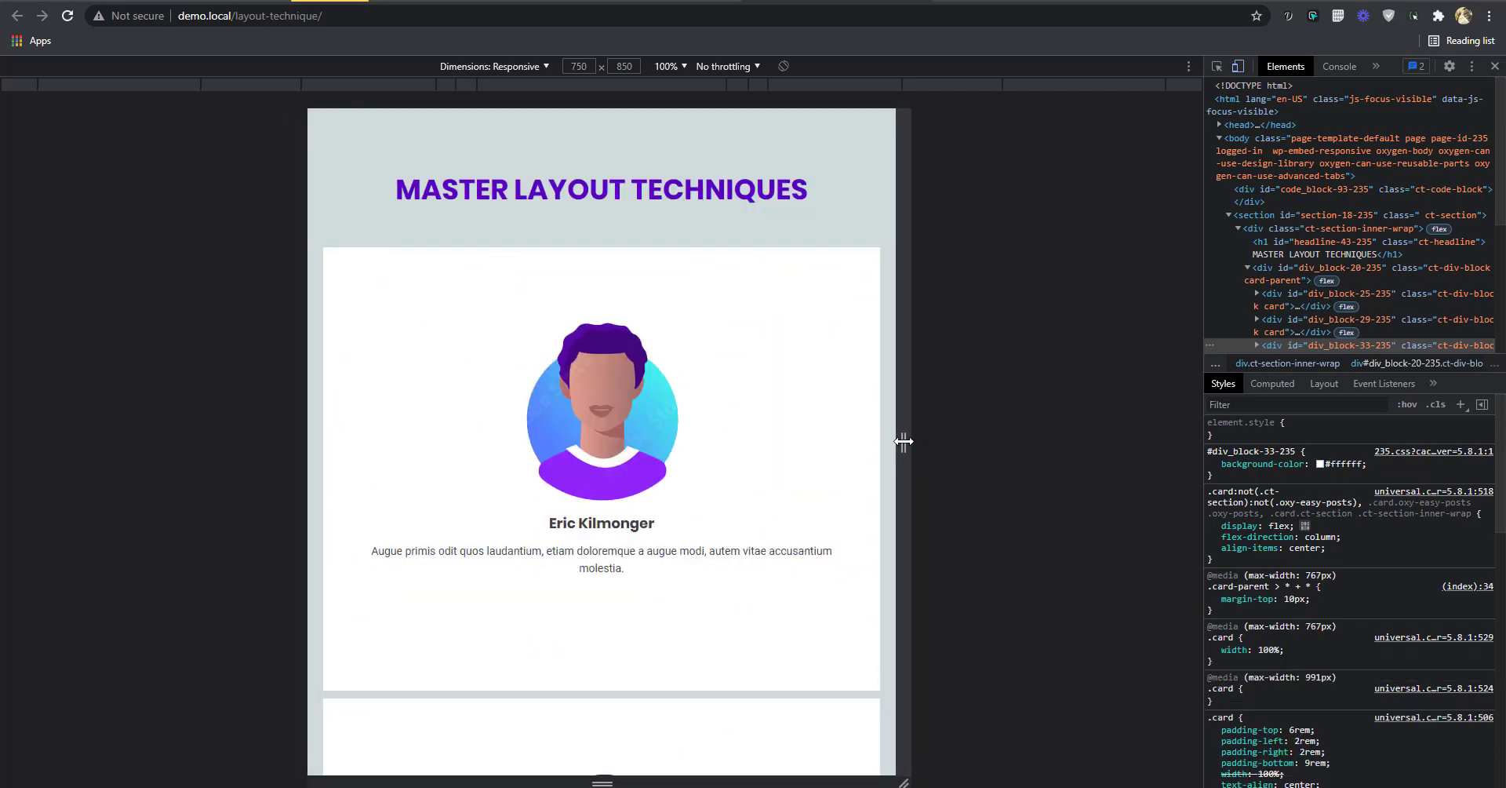
scroll(780, 437, down, 5)
scroll(804, 440, up, 5)
scroll(860, 195, up, 1)
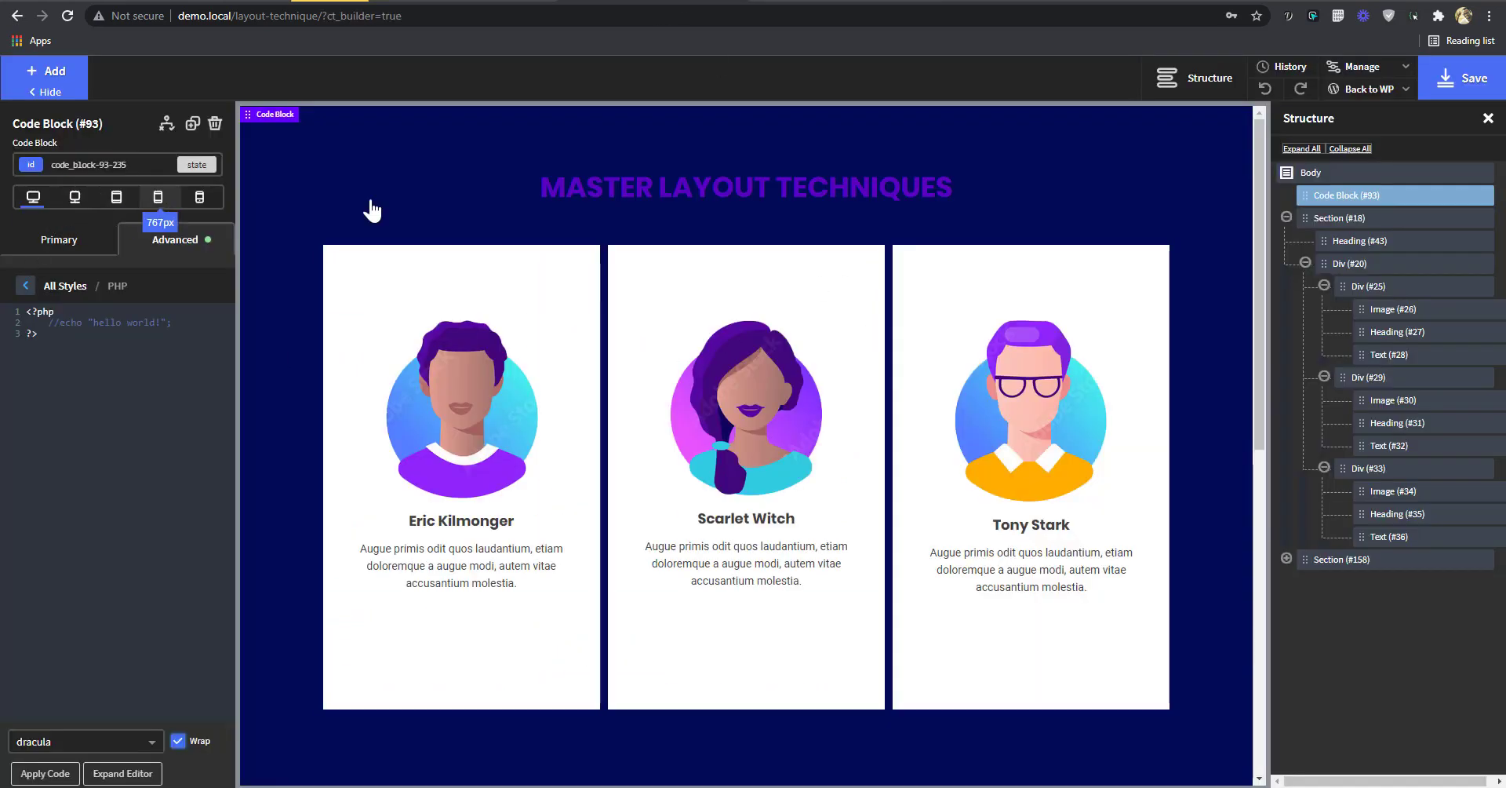
- In the page builder, clear the background color of Section (#18) at the 767px breakpoint and save the page
click(1334, 217)
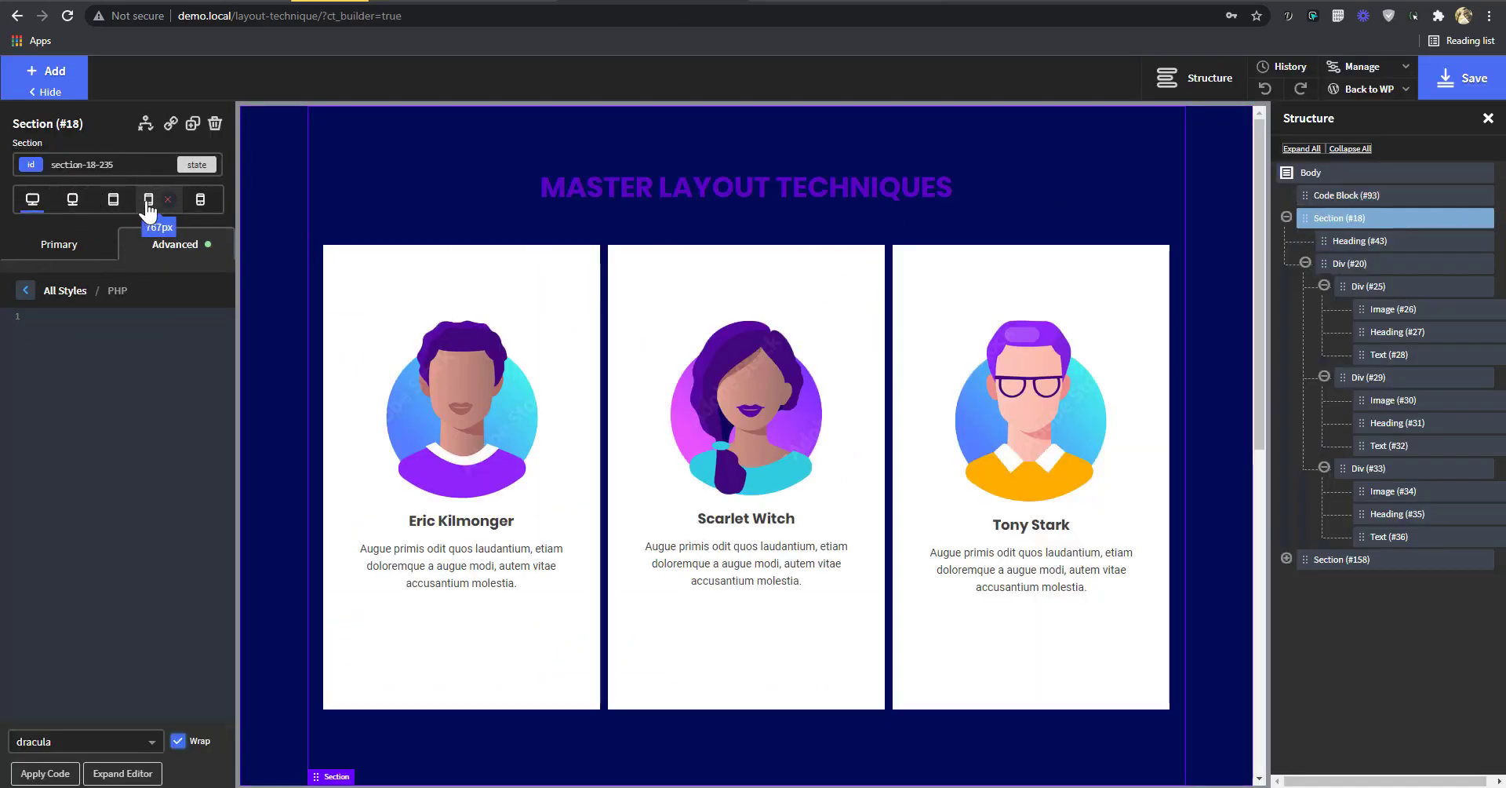
click(150, 206)
click(119, 298)
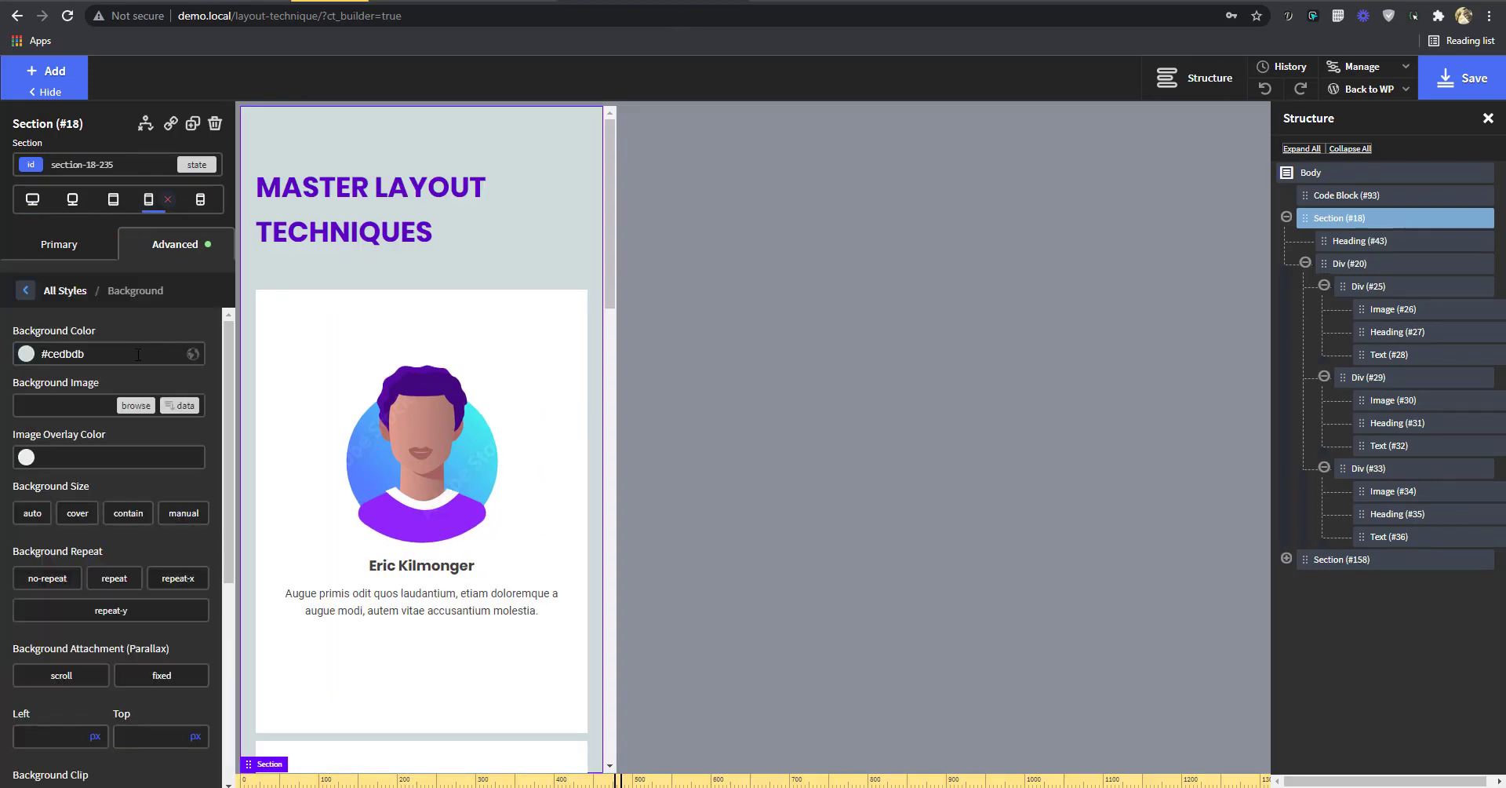
triple_click(115, 346)
key(BackSpace)
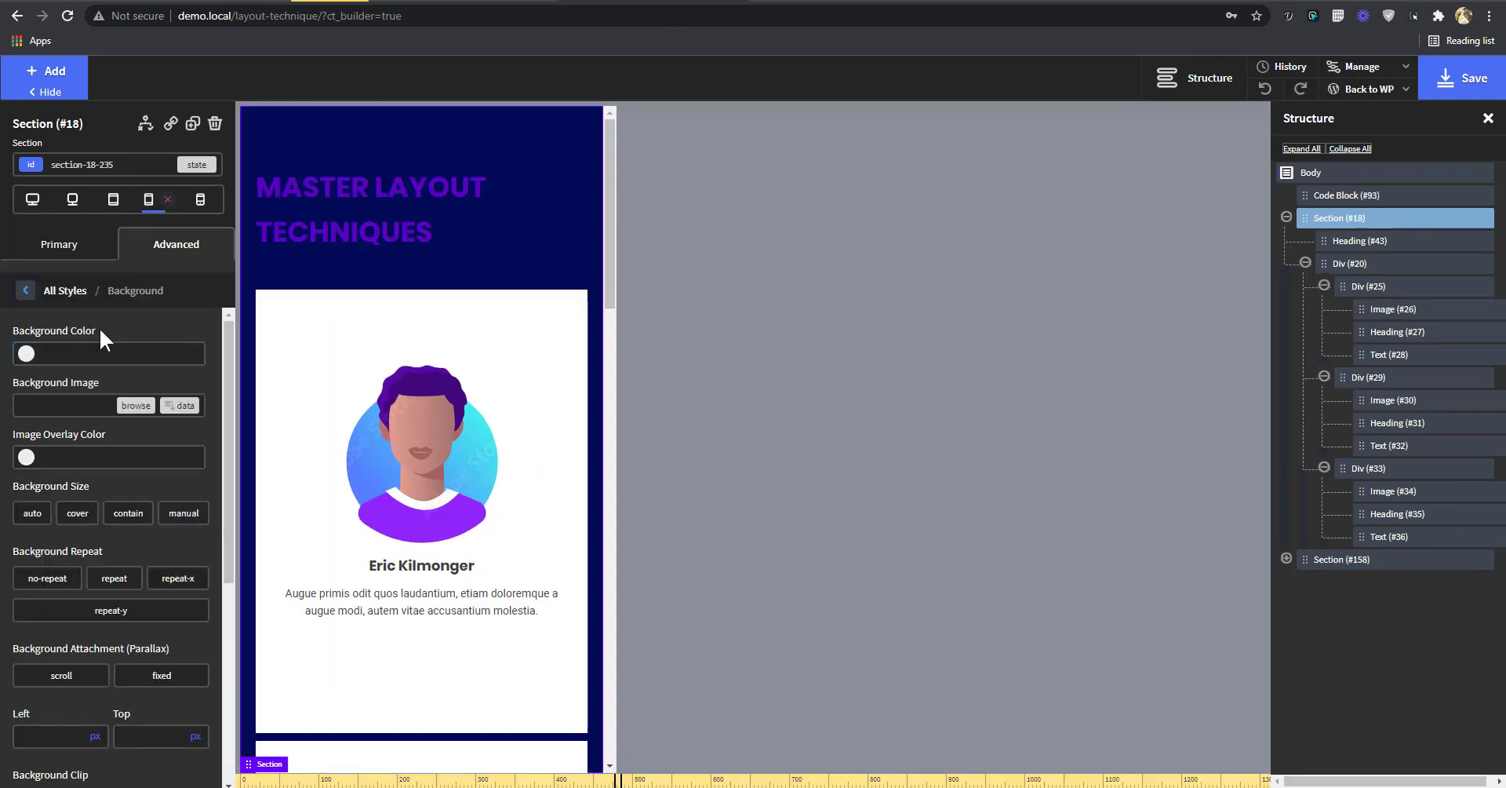
click(1446, 92)
- Reload the front end, narrow the viewport to about 428 × 850, and examine where the stacked cards leave the section's background
click(620, 4)
key(ctrl+r)
drag(904, 447, 780, 454)
scroll(681, 439, down, 9)
scroll(688, 404, up, 5)
scroll(690, 401, up, 2)
scroll(685, 397, down, 8)
scroll(685, 401, down, 2)
scroll(689, 471, up, 1)
scroll(690, 316, up, 2)
scroll(681, 470, down, 10)
scroll(667, 471, up, 5)
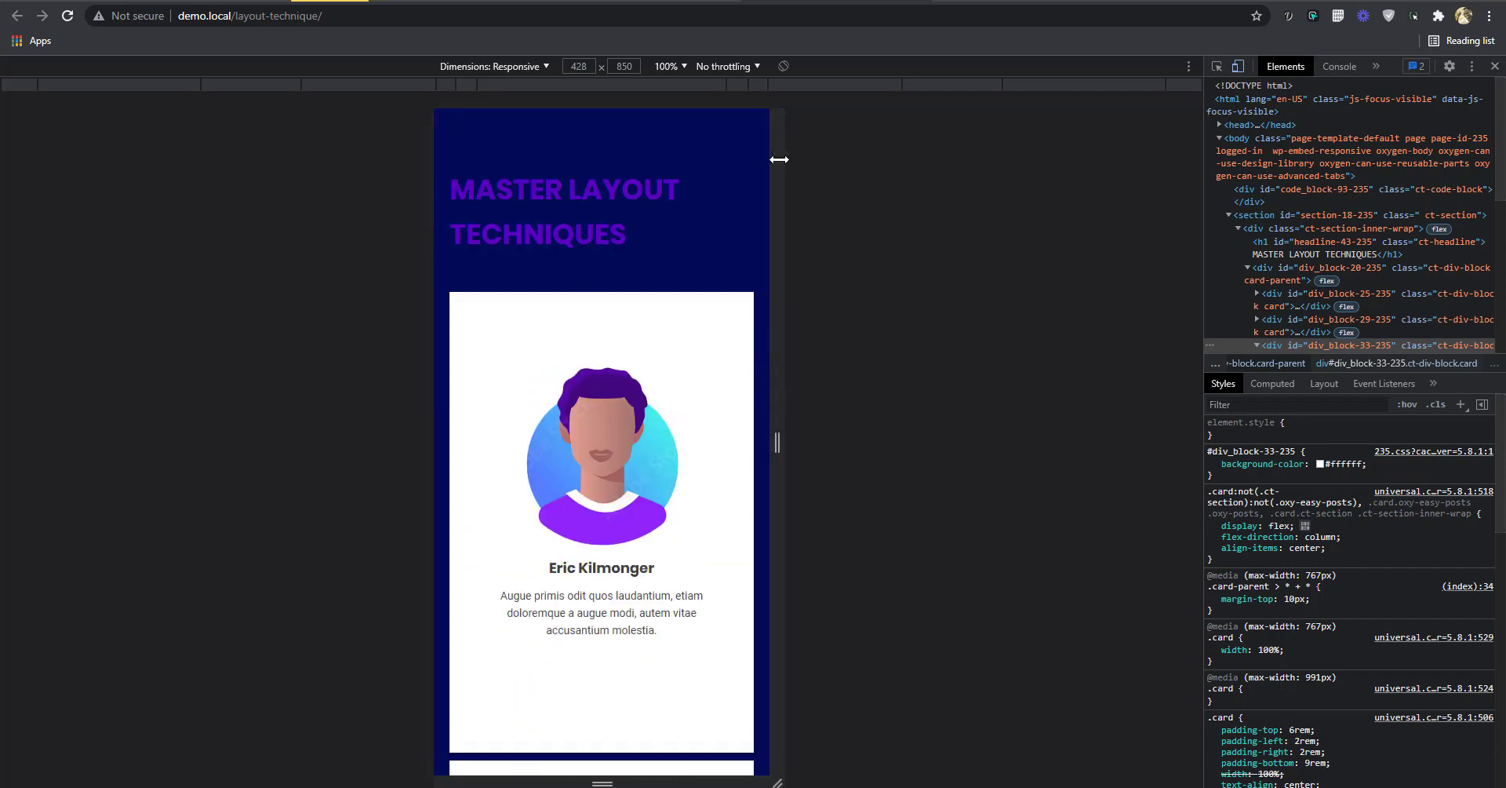
- Inspect the section's inner wrapper element, and widen the viewport to about 1386 × 850
click(1217, 66)
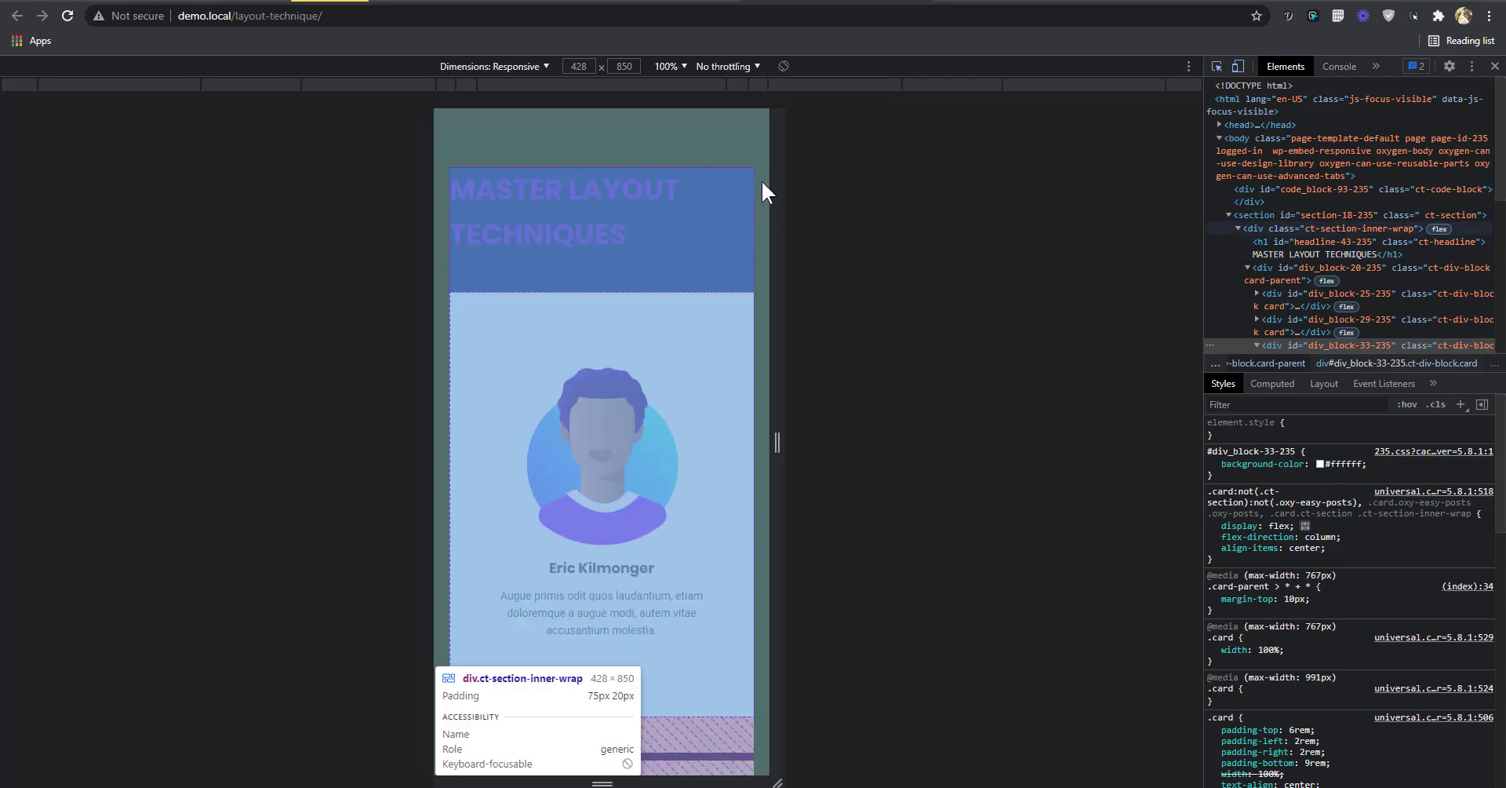
click(761, 179)
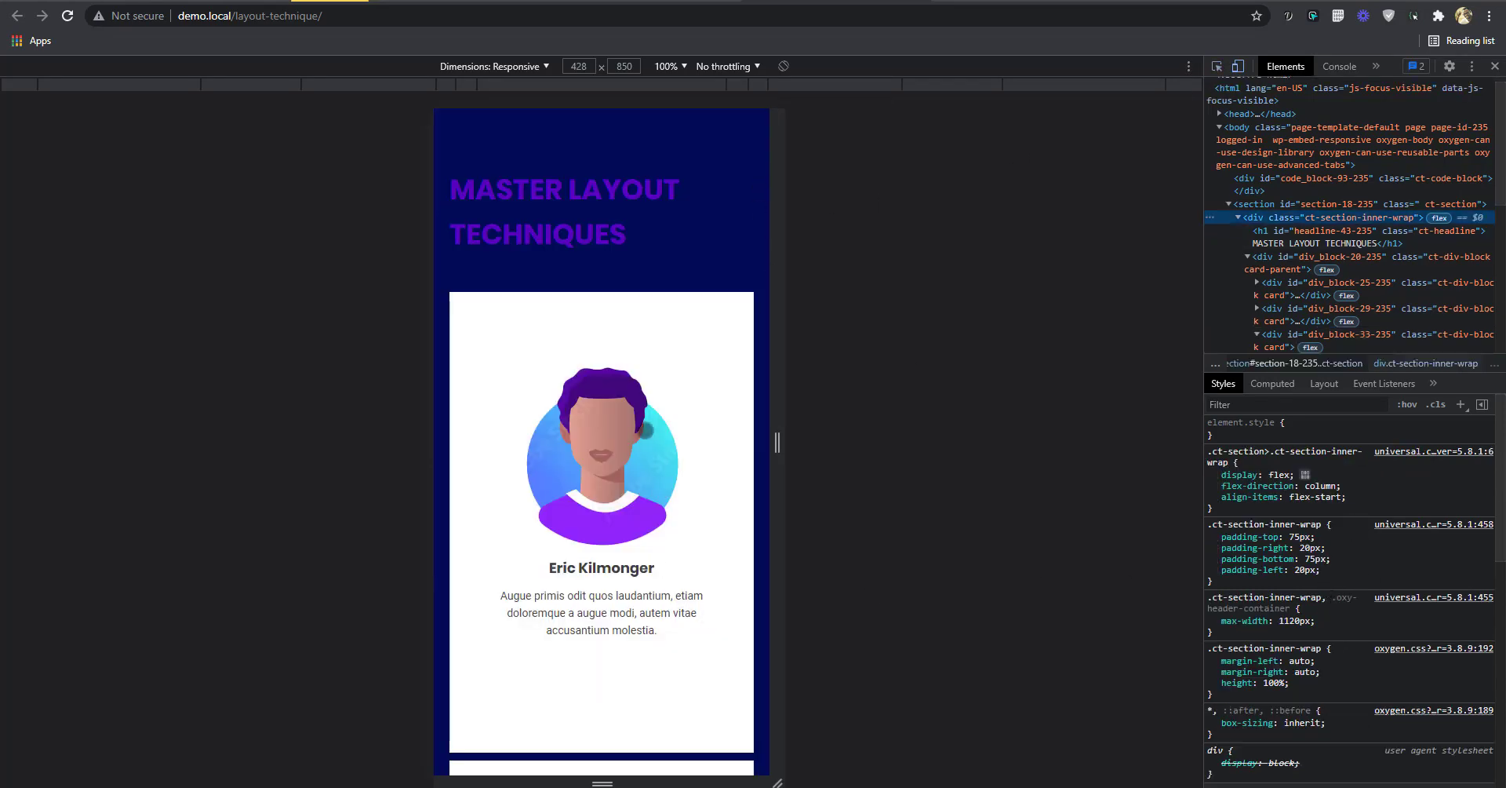
drag(778, 442, 1153, 442)
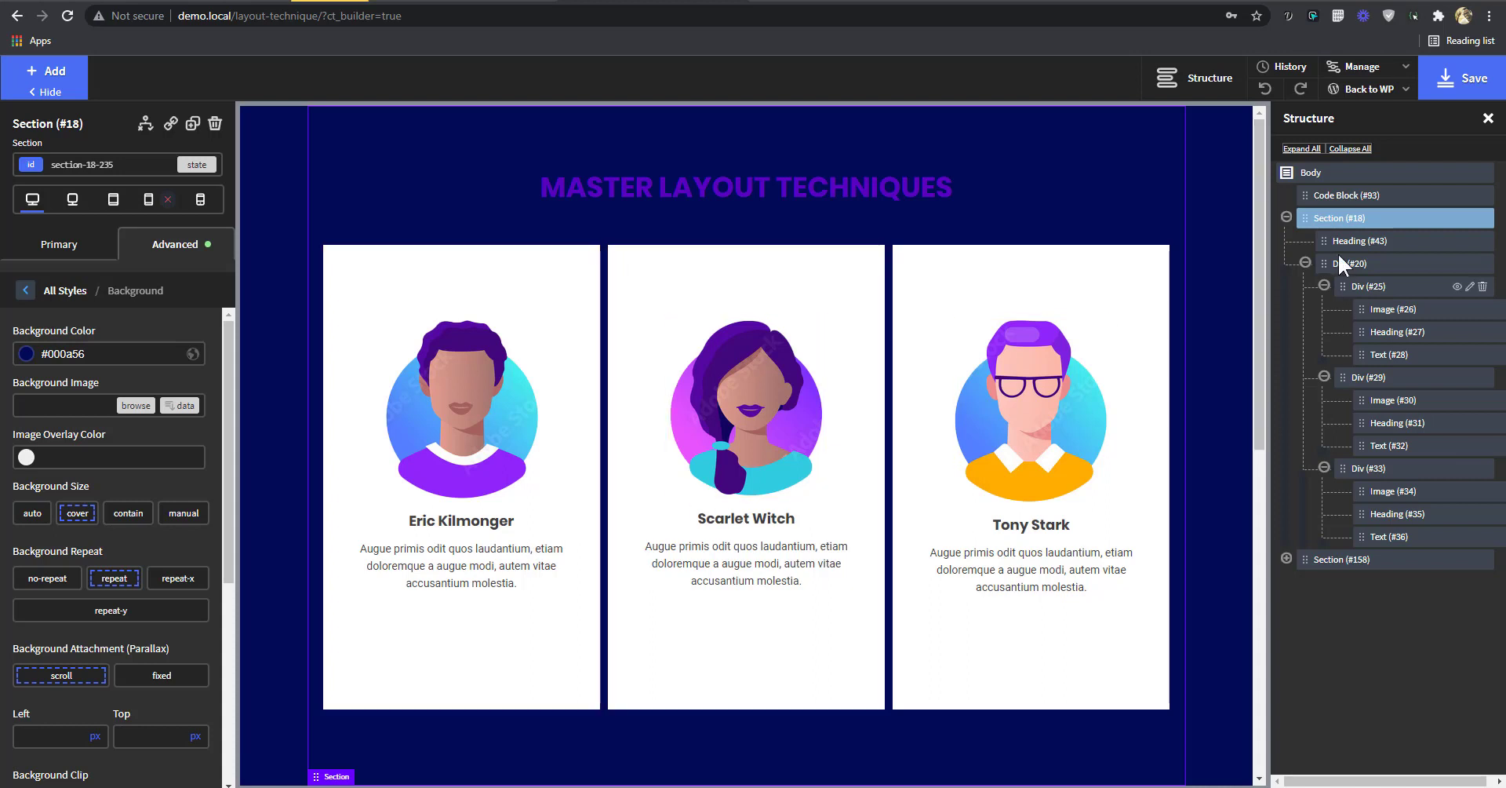
- In the page builder, clear the fixed height in Section (#18)'s size and spacing settings for the desktop view
click(180, 253)
click(101, 336)
double_click(31, 540)
key(BackSpace)
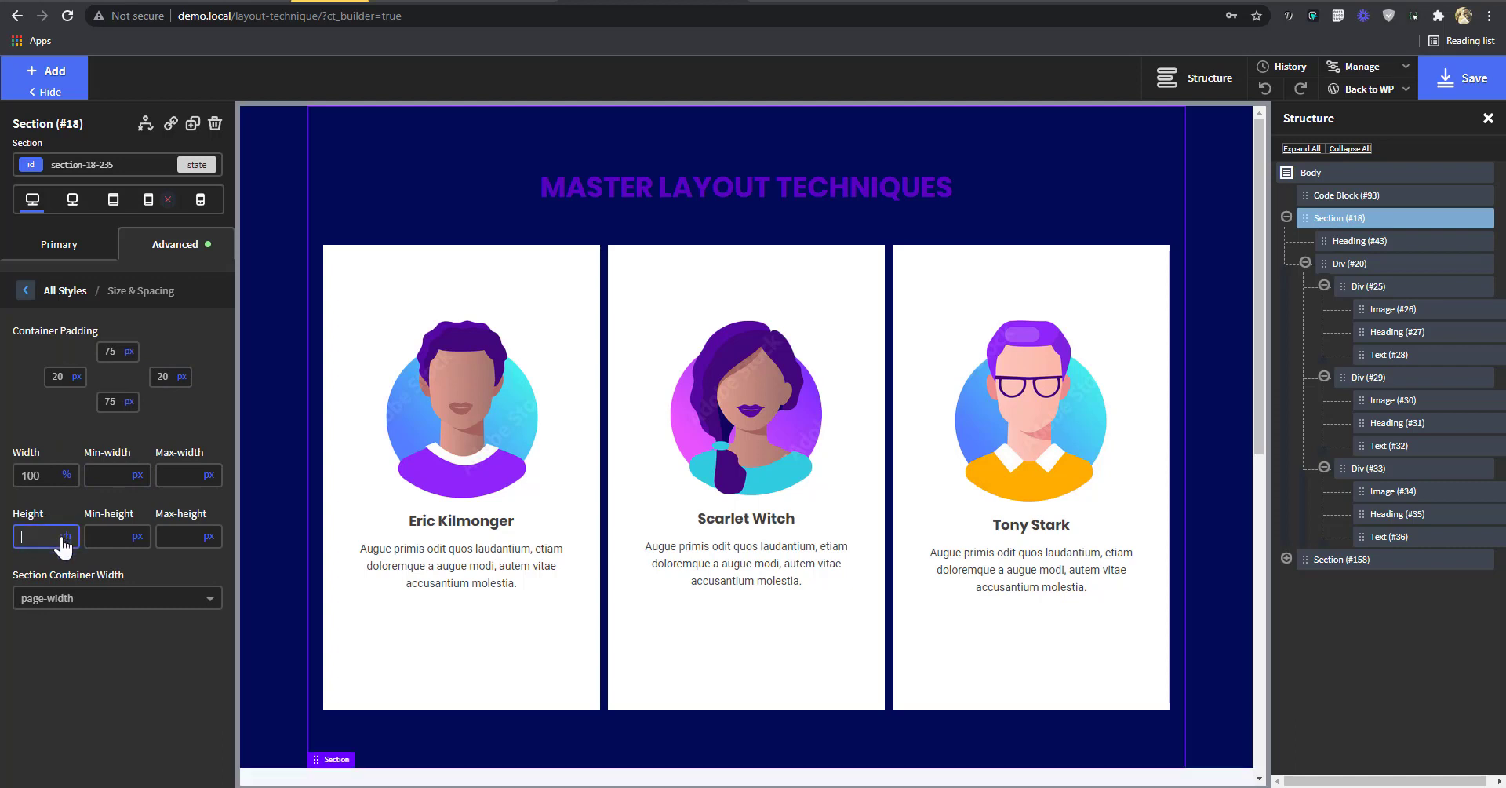
- Set Section (#18)'s min-height to 100 vh, save the page, and check the section's lower edge on the canvas
click(110, 537)
mouse_move(138, 537)
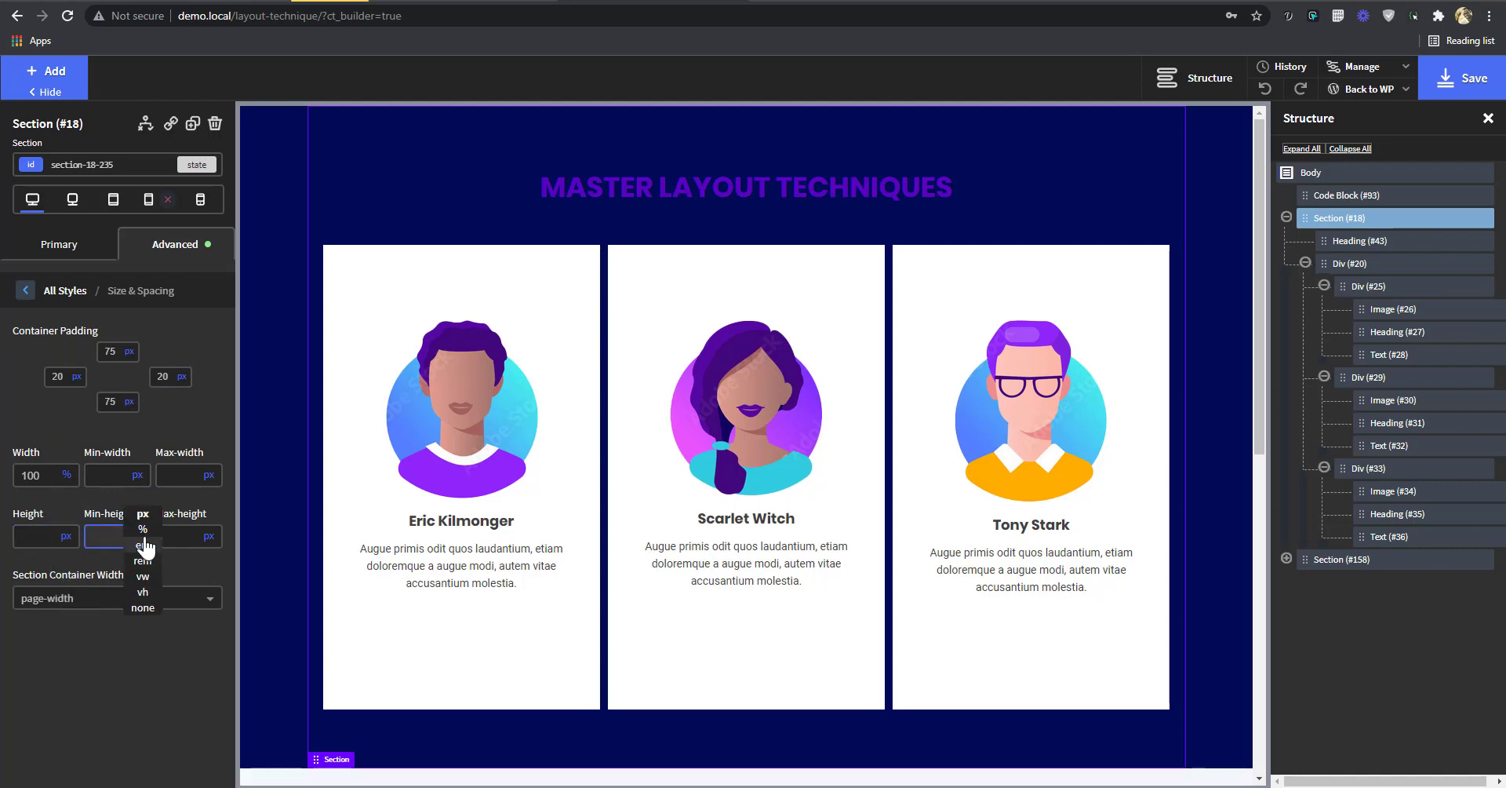
click(154, 588)
scroll(248, 536, down, 2)
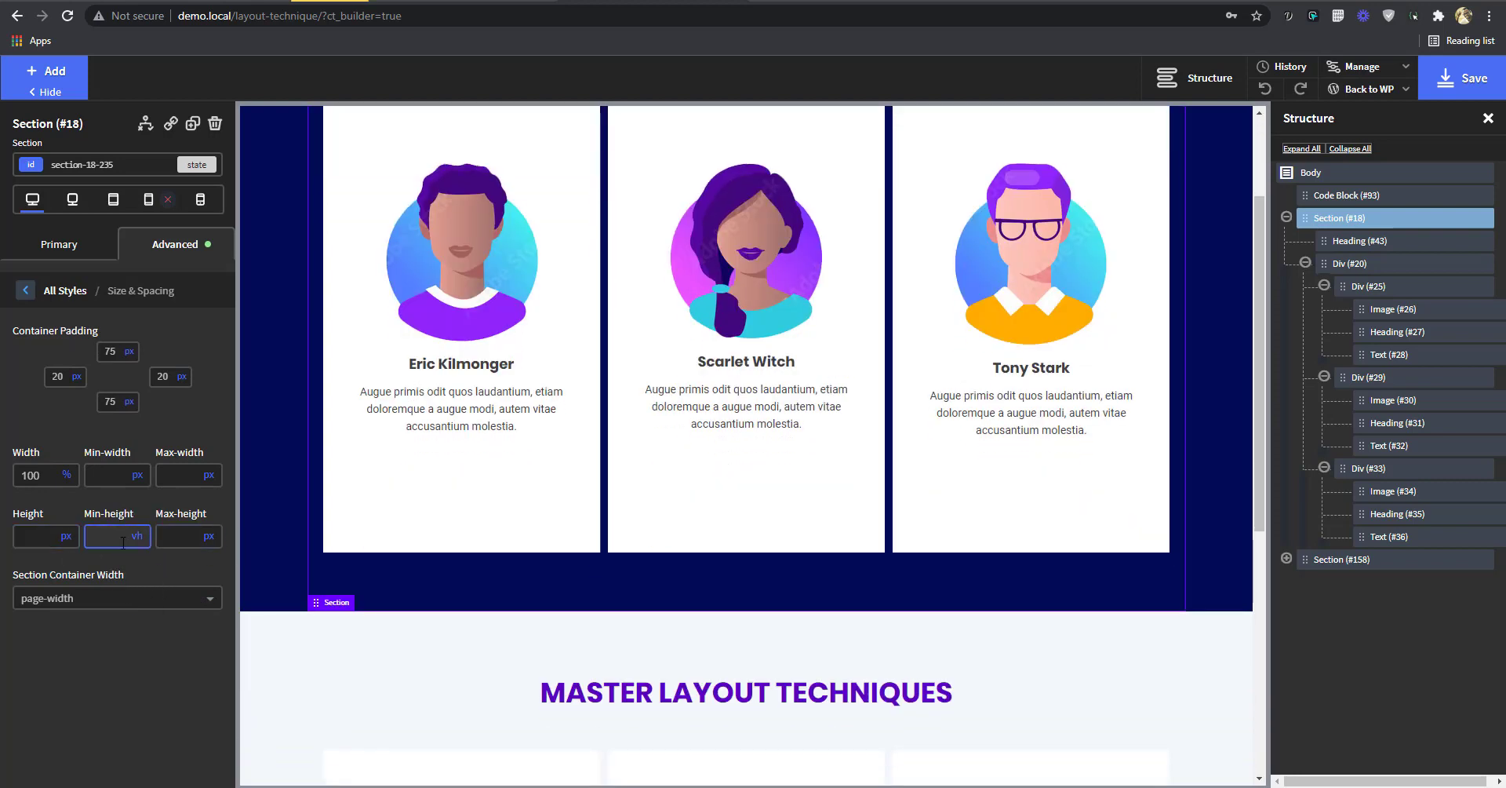
scroll(1035, 444, up, 2)
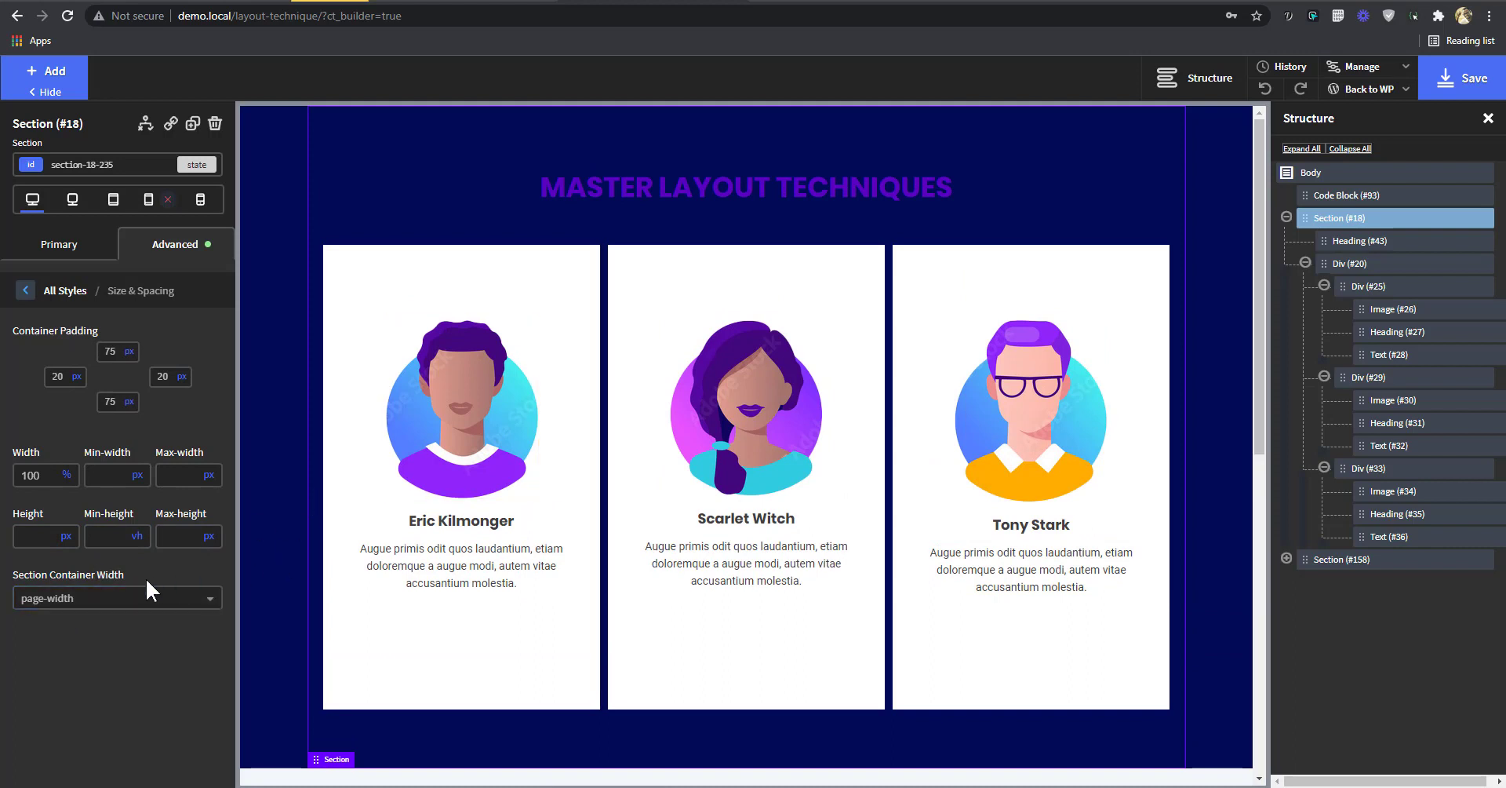
click(119, 537)
text(100)
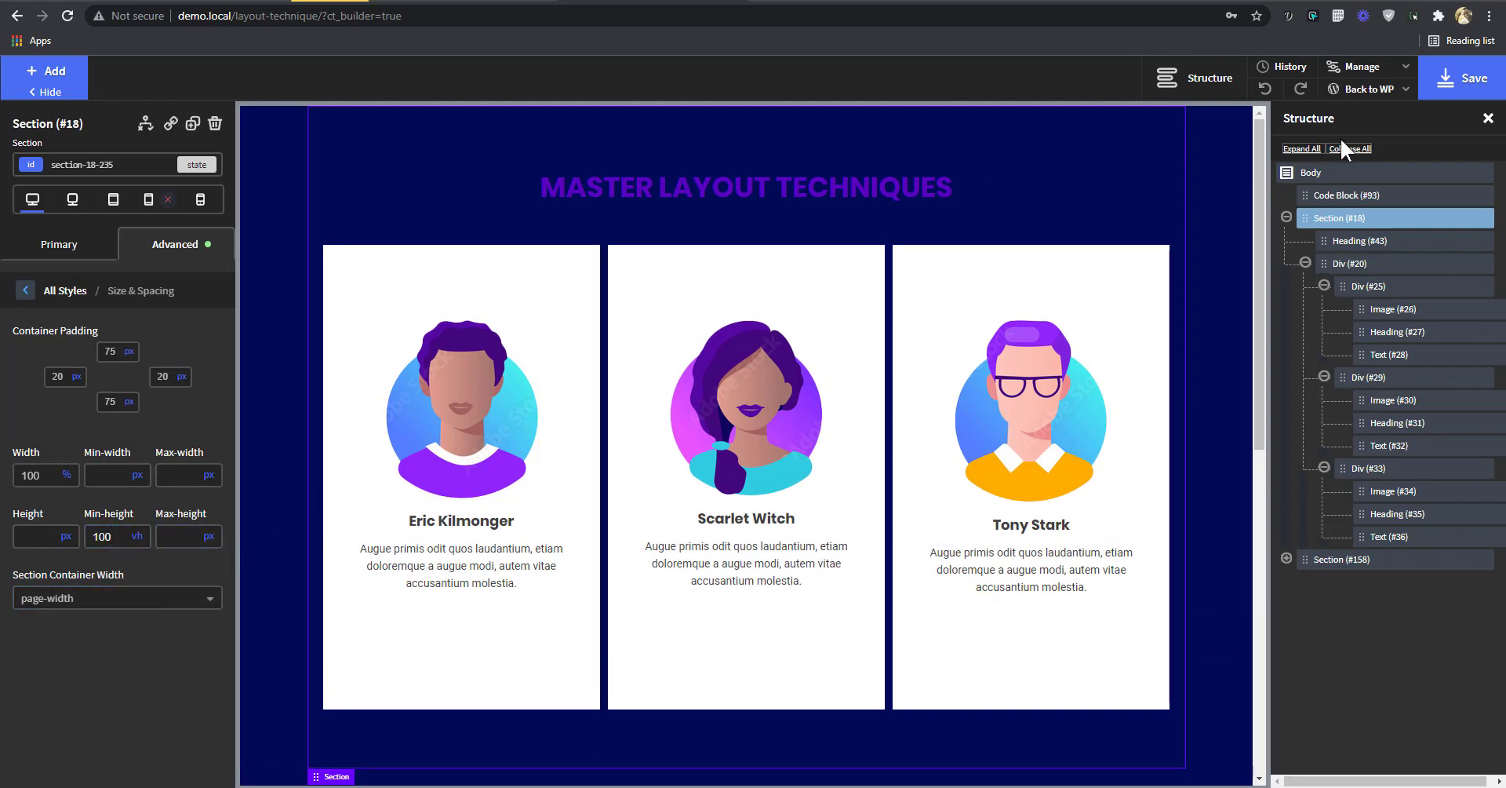
click(1467, 79)
scroll(743, 508, down, 1)
scroll(725, 524, up, 1)
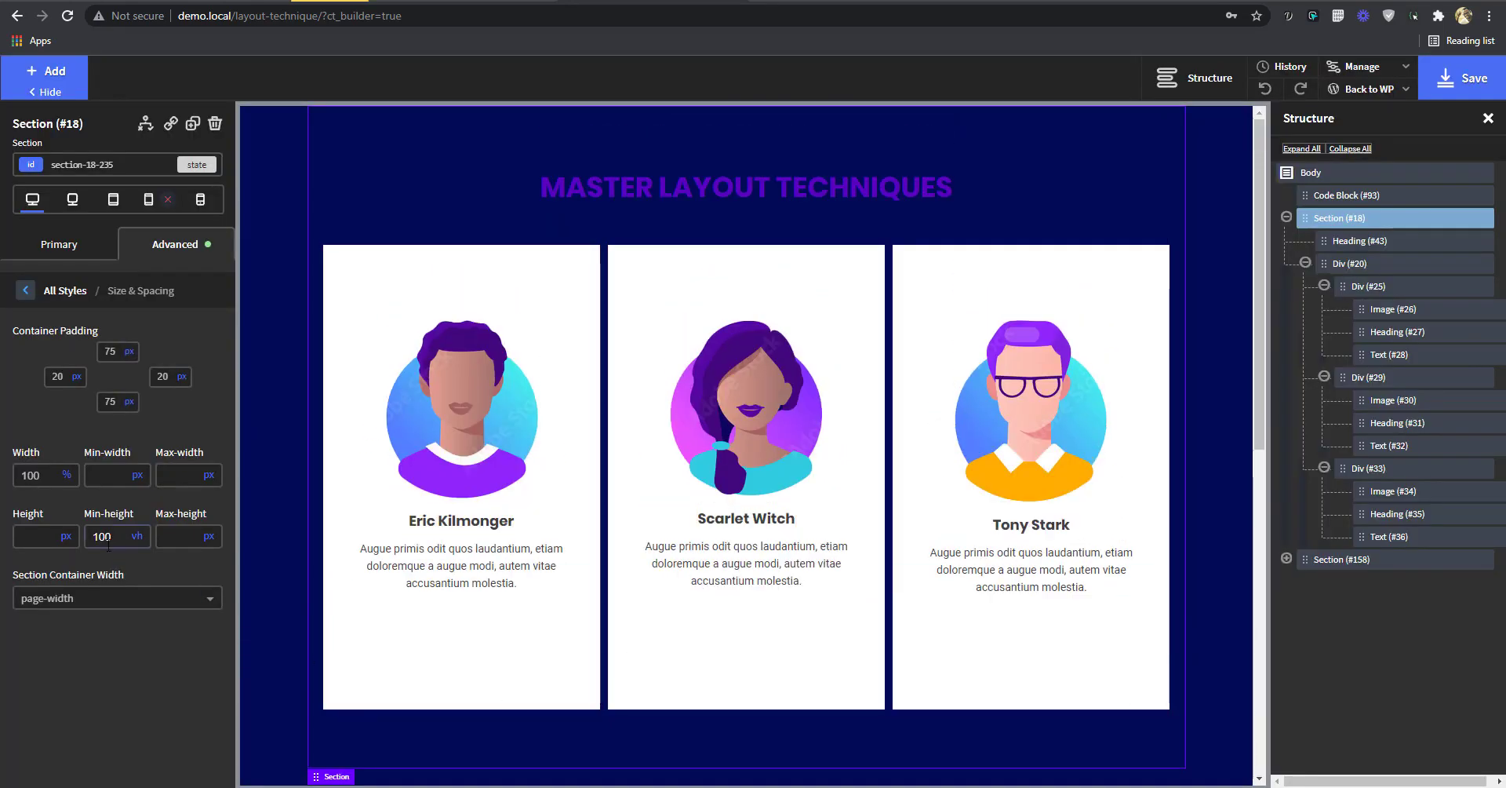
scroll(689, 675, down, 2)
scroll(675, 673, up, 2)
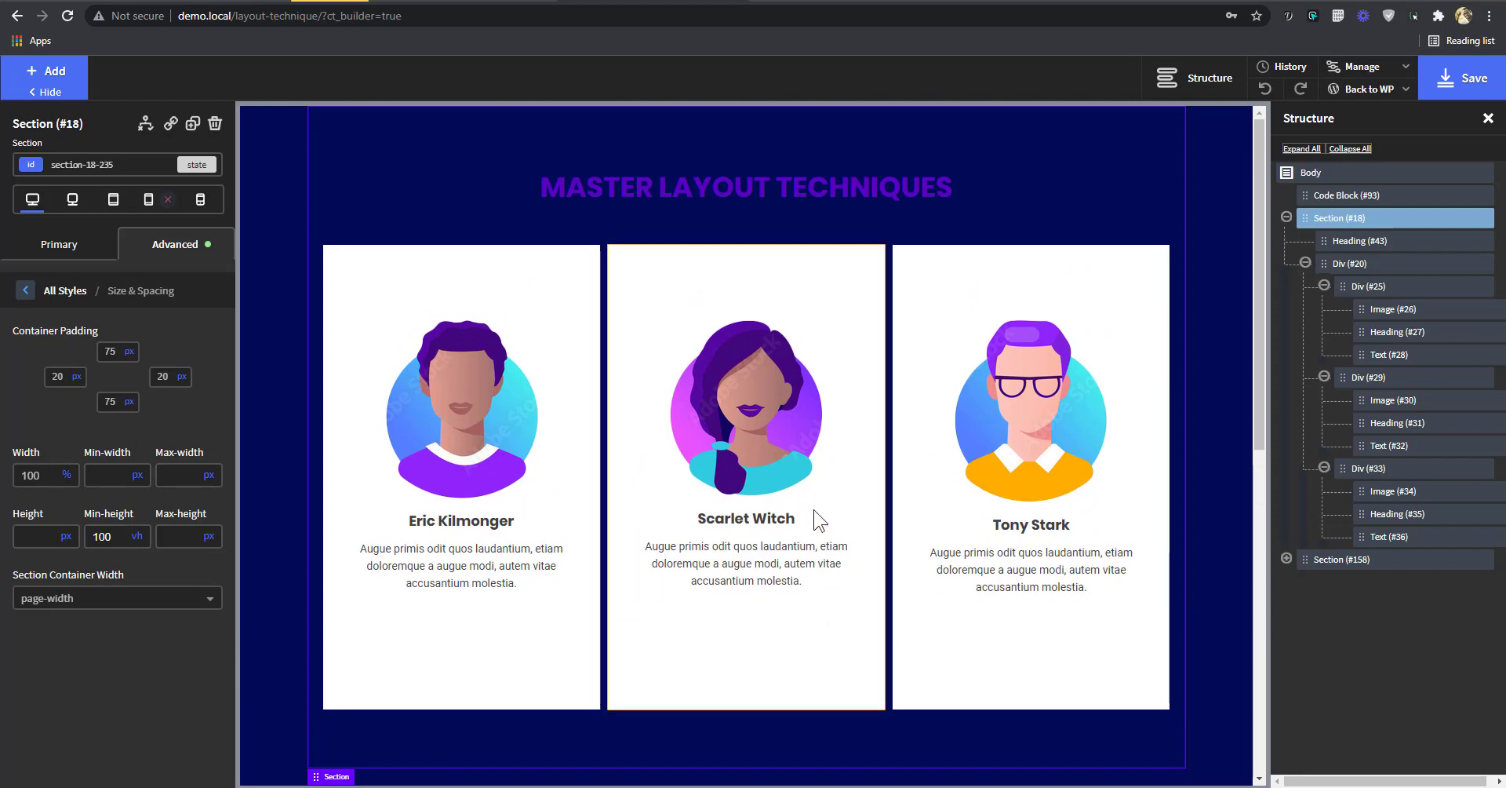
scroll(891, 397, down, 1)
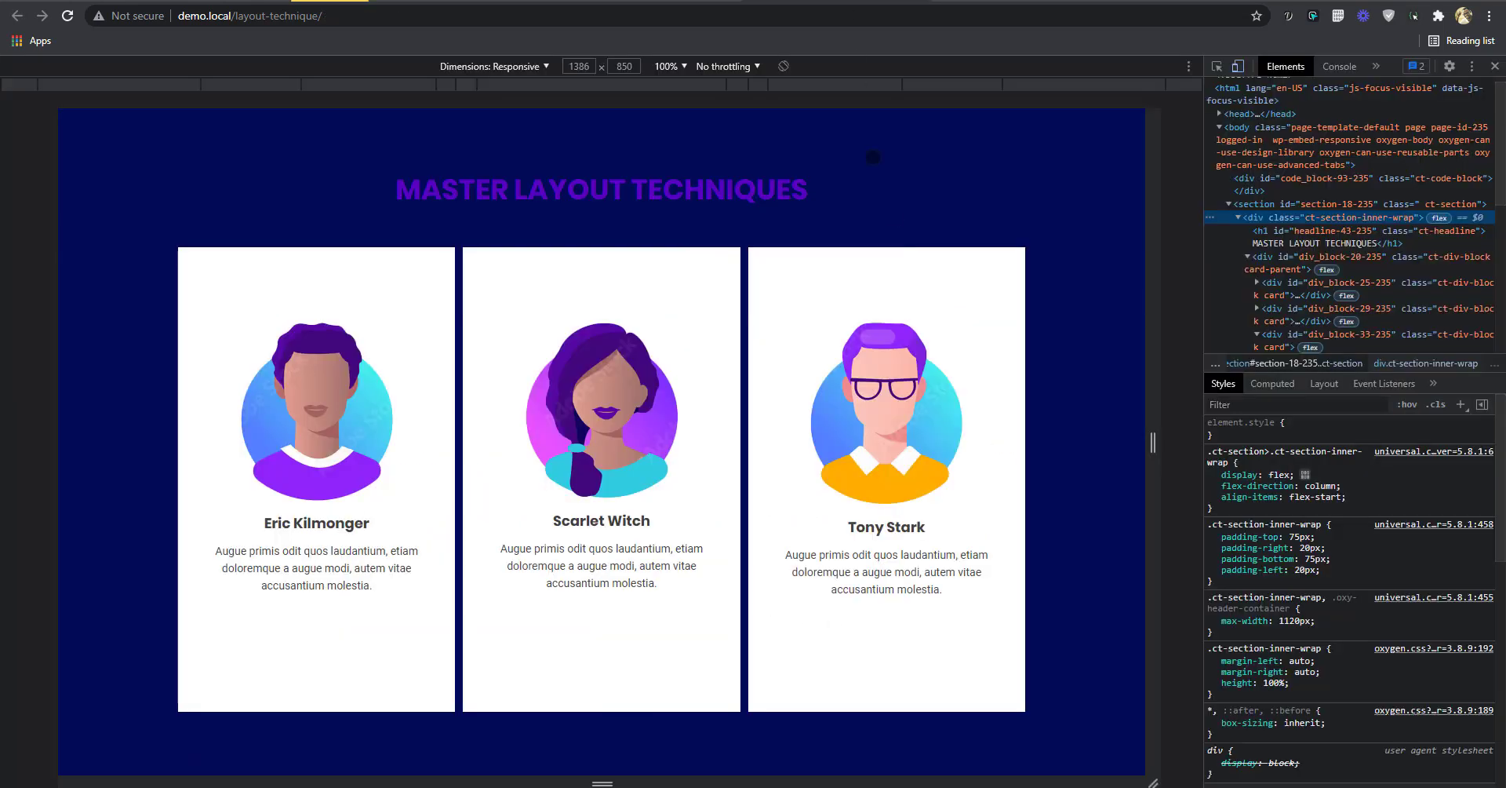
- Reload the front end, shrink the viewport to about 694 × 606, and examine where the last stacked card meets the next section
key(ctrl+r)
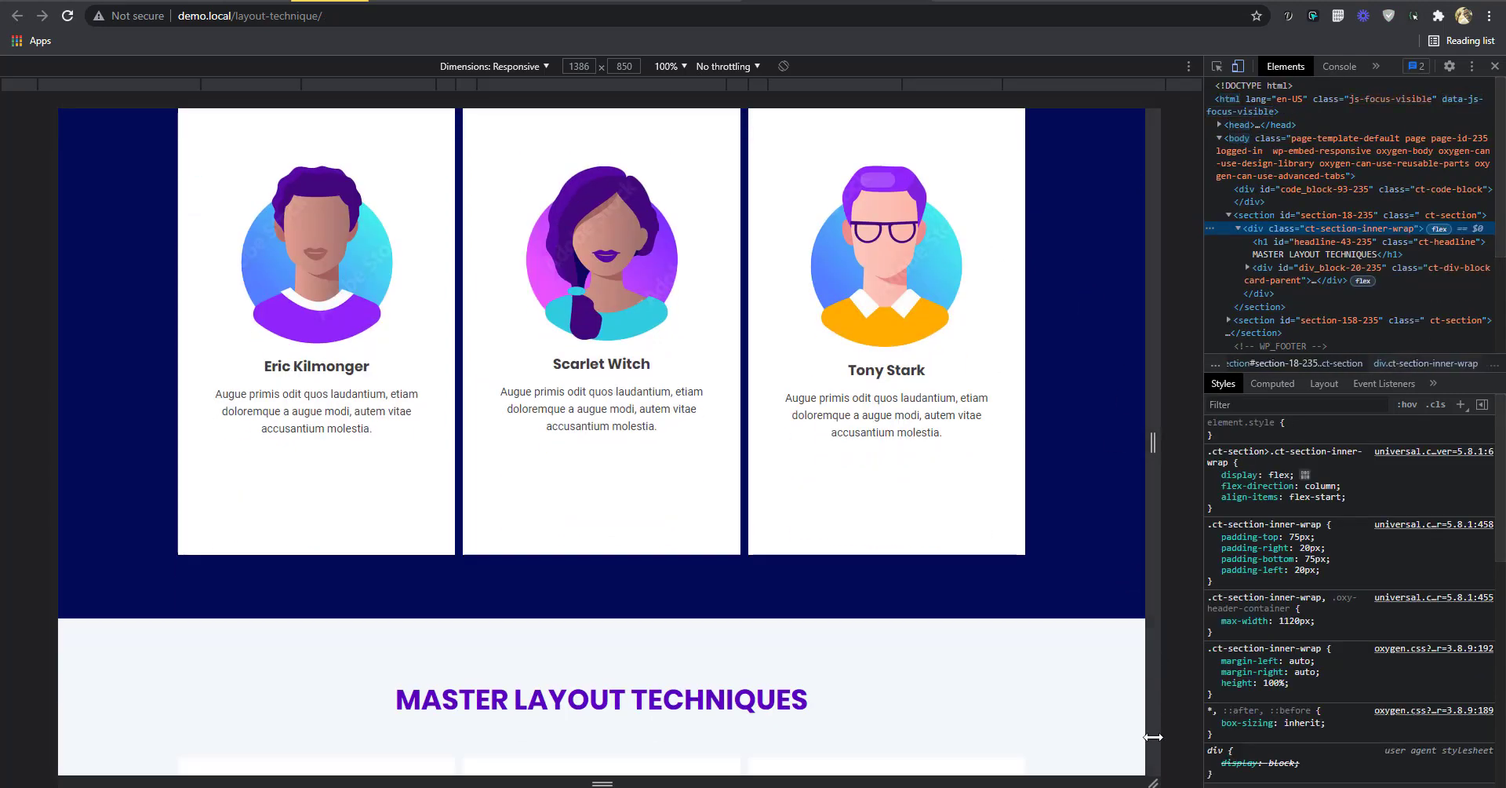
drag(1150, 781, 884, 593)
scroll(859, 427, down, 2)
scroll(769, 459, down, 4)
scroll(745, 439, down, 5)
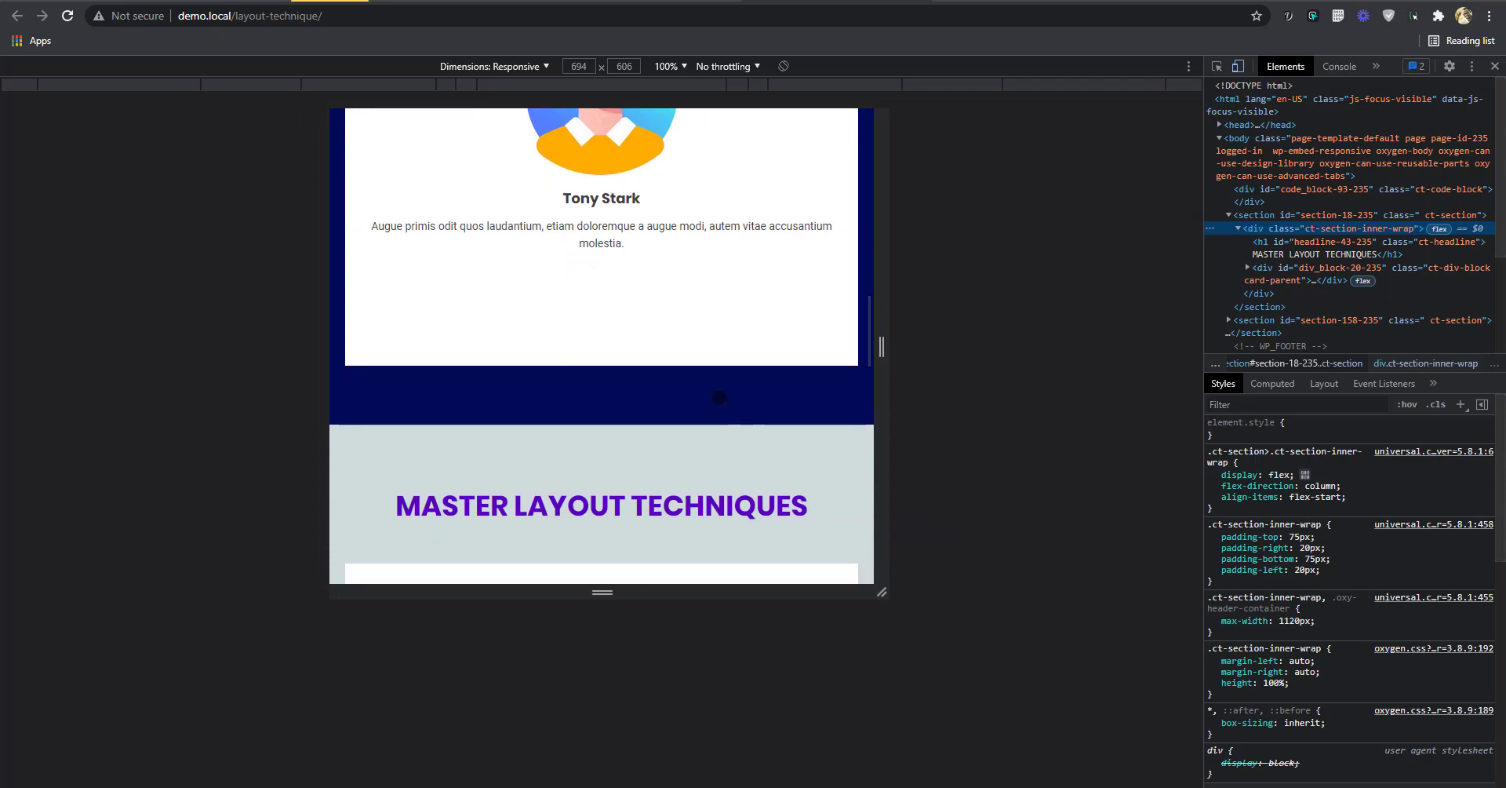
scroll(1080, 210, down, 1)
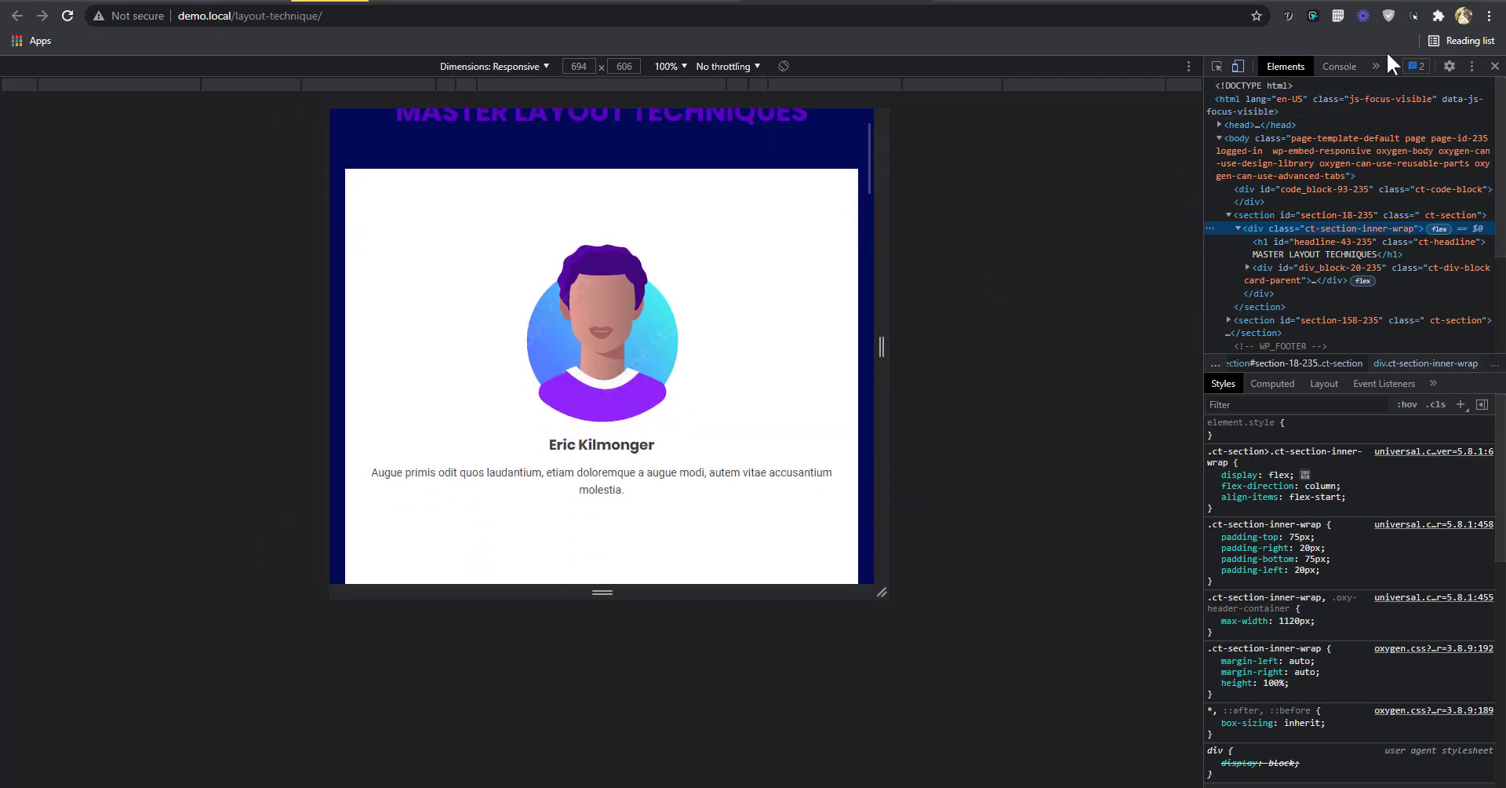
- Close the developer tools and examine how the first section fills the full browser window
click(504, 67)
click(1494, 67)
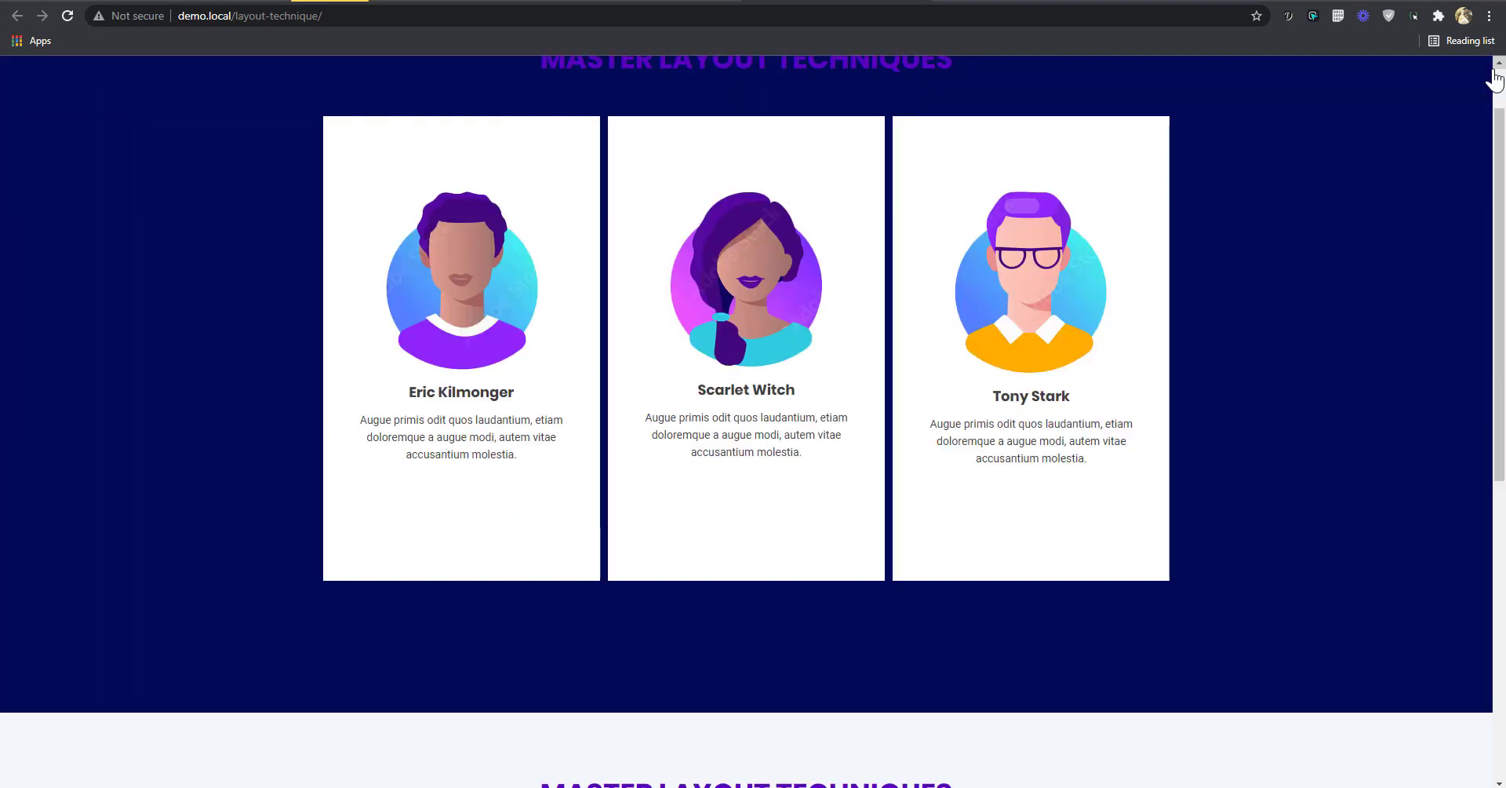
scroll(1257, 468, up, 1)
scroll(1266, 464, down, 3)
scroll(1271, 475, down, 7)
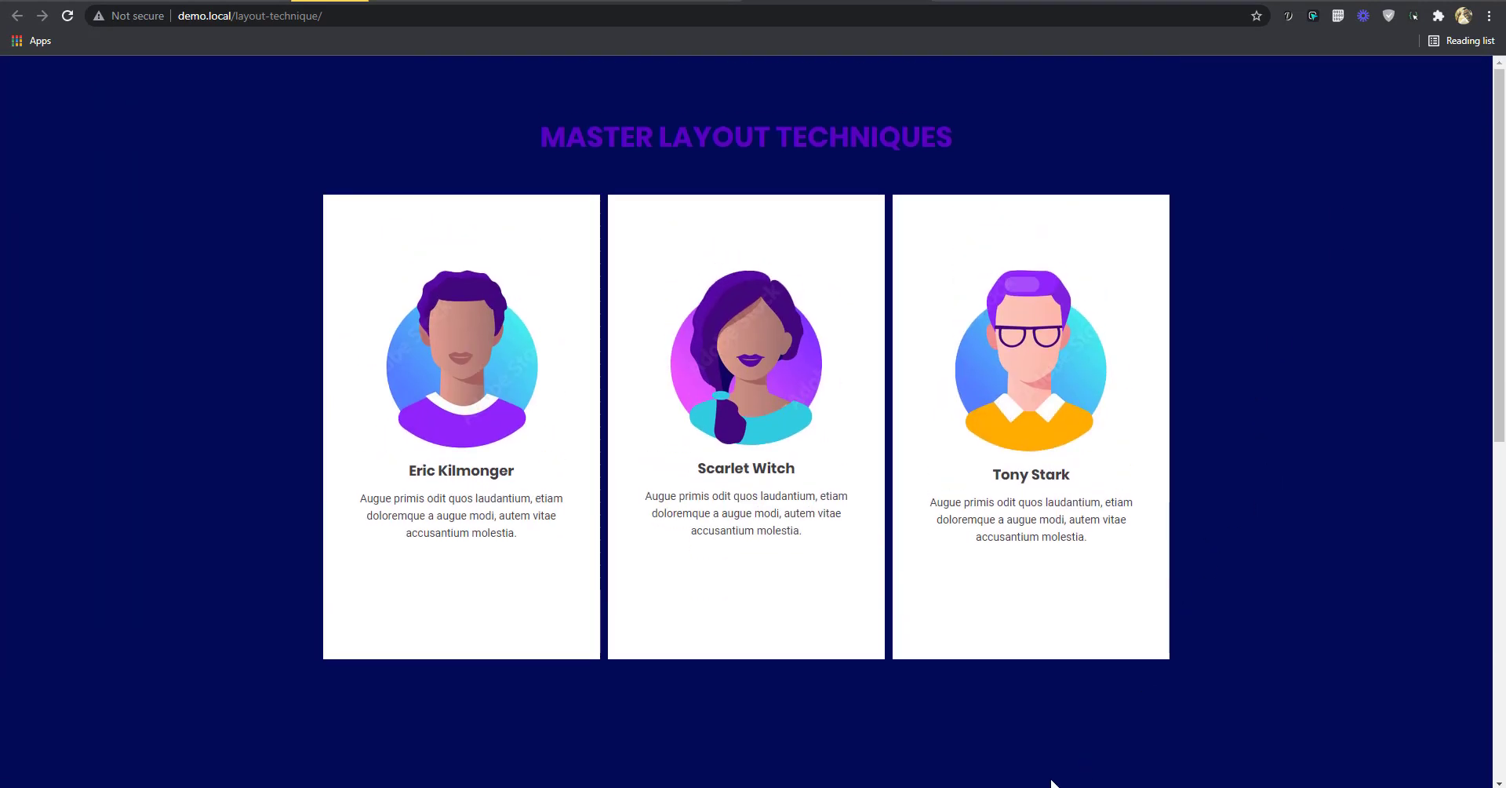
scroll(737, 541, down, 2)
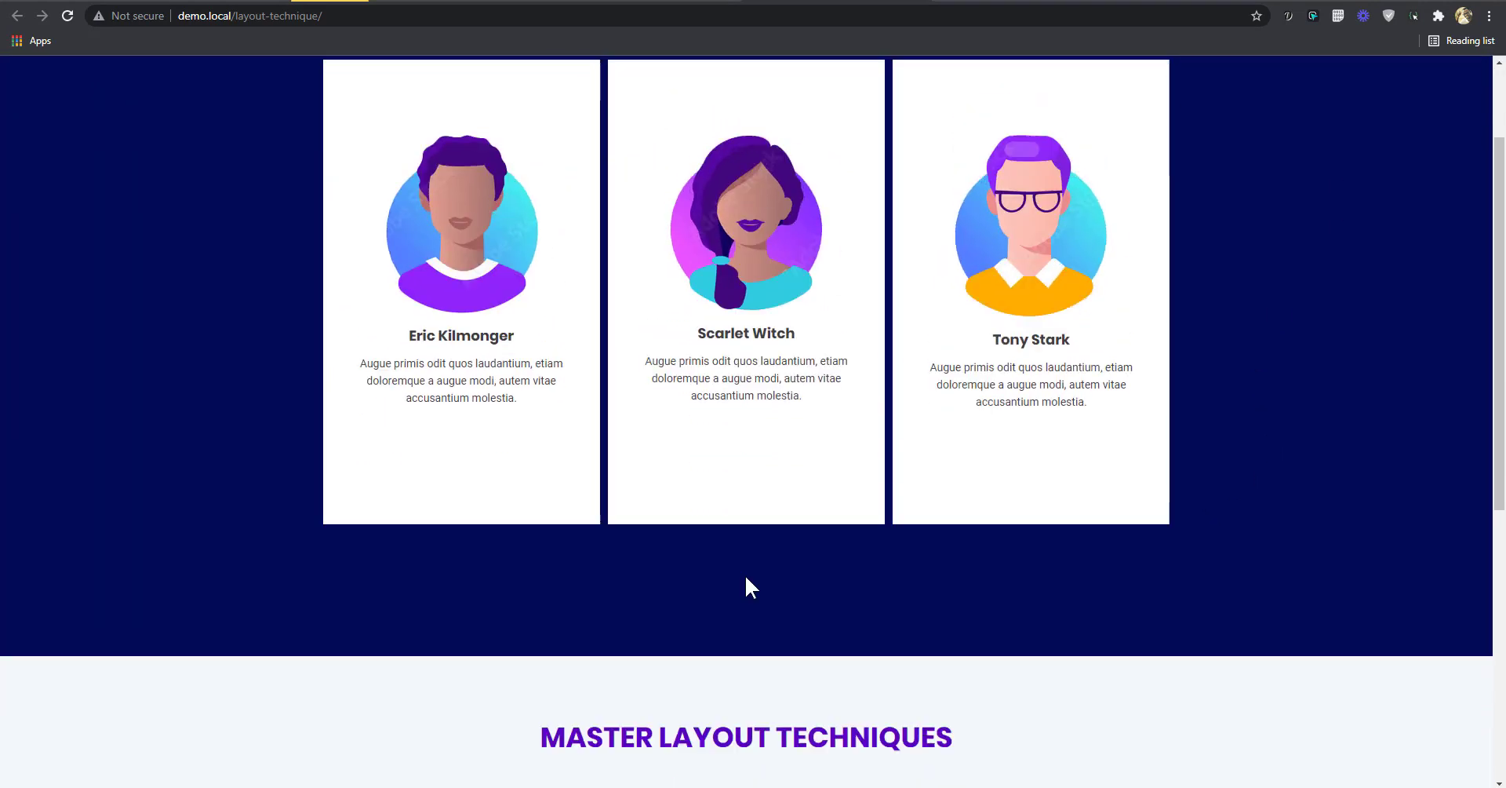
scroll(823, 631, up, 2)
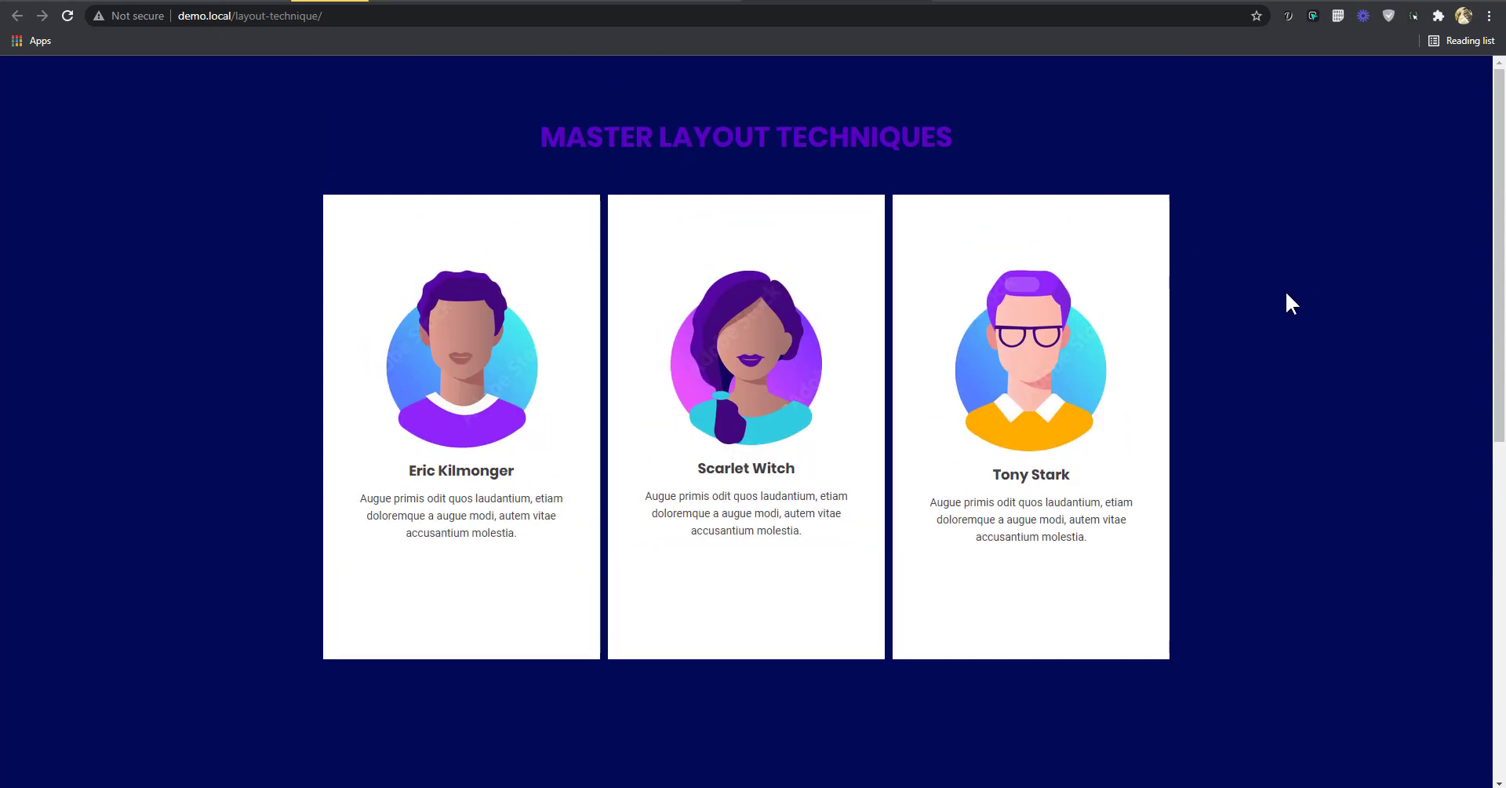
- Reopen the device preview, show the page on an iPad in portrait and landscape orientation, and examine the section's lower edge
key(ctrl+shift+i)
click(506, 68)
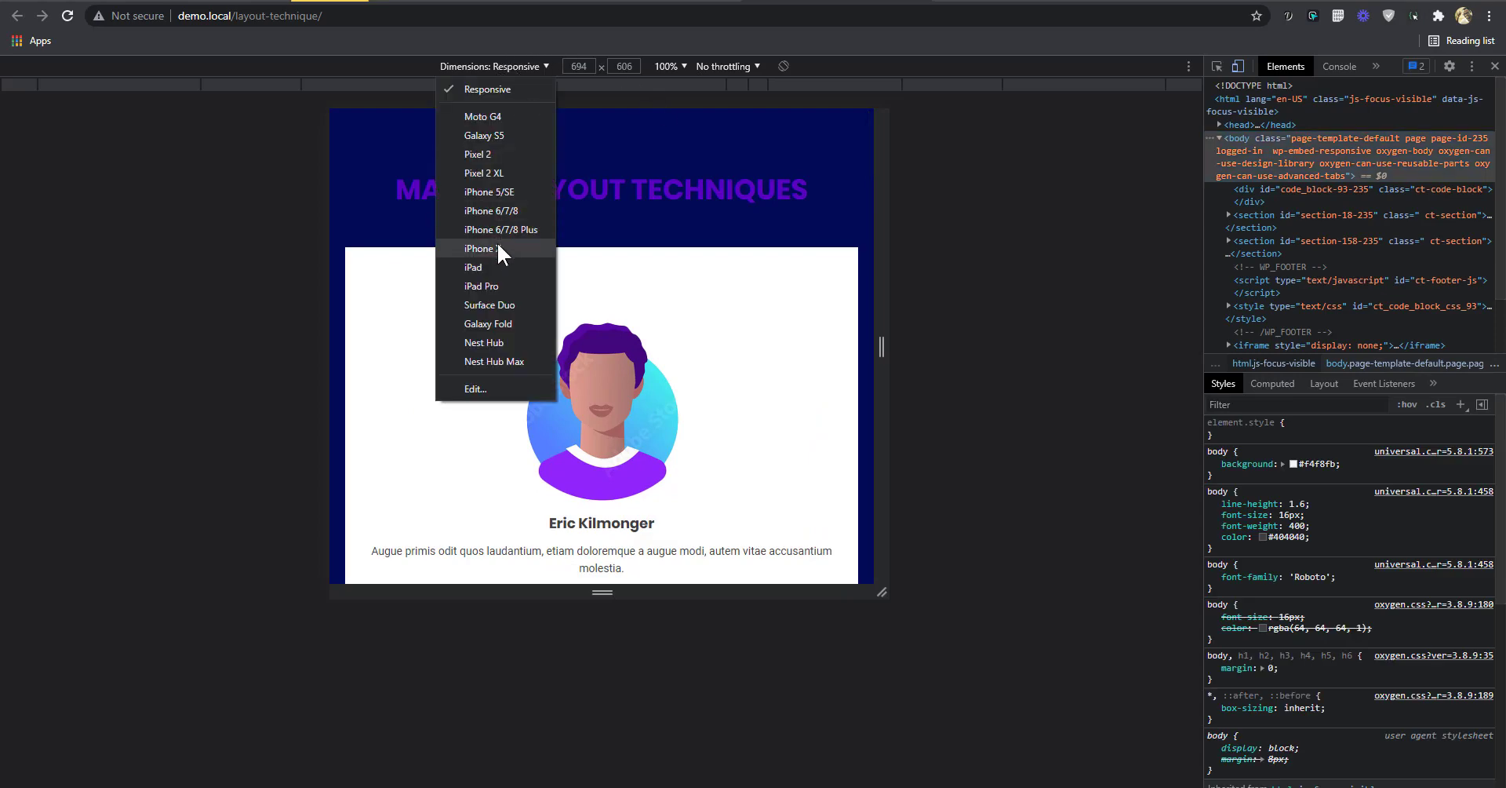
click(498, 265)
scroll(717, 423, down, 3)
scroll(716, 424, up, 5)
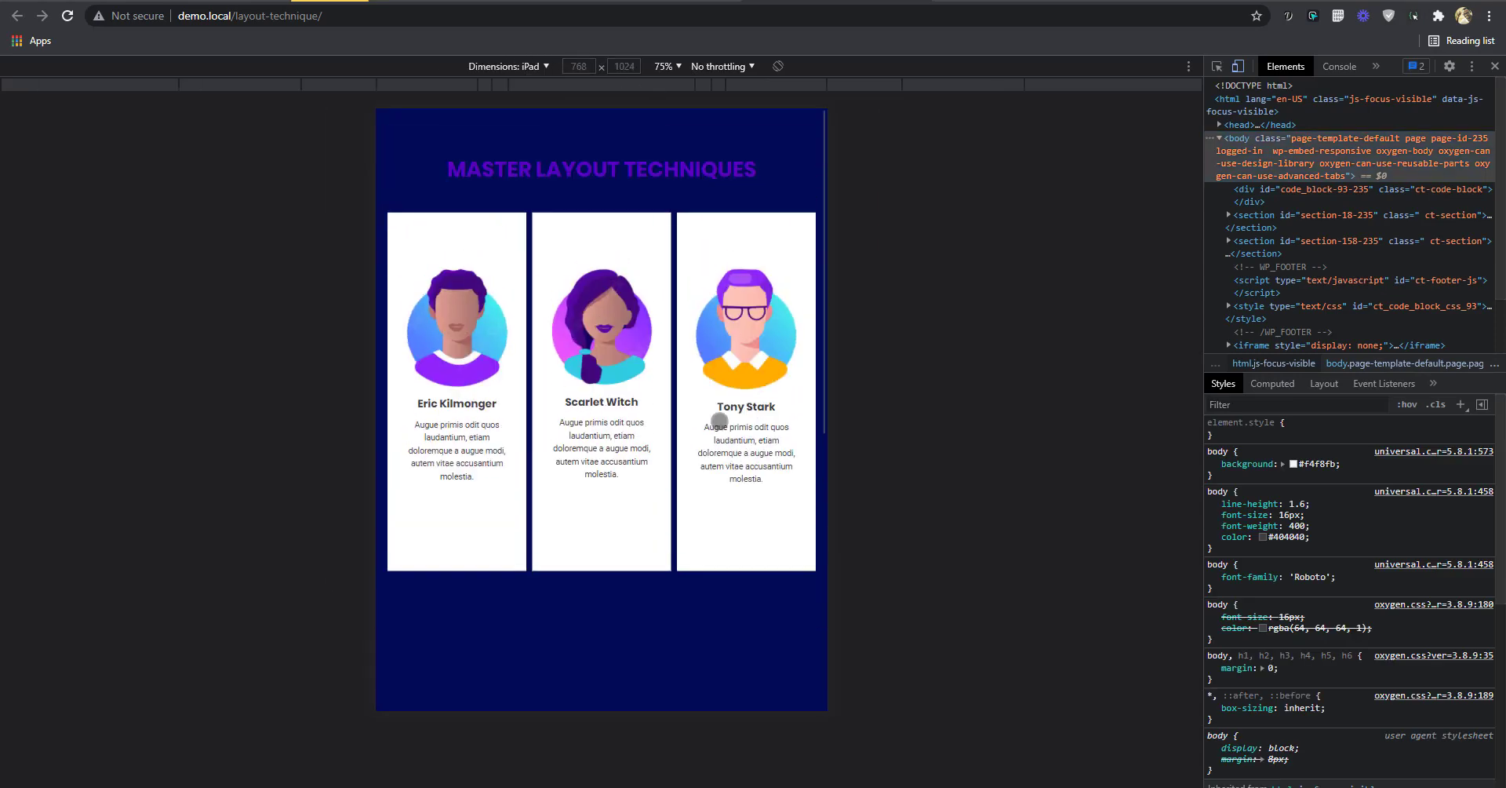
click(777, 66)
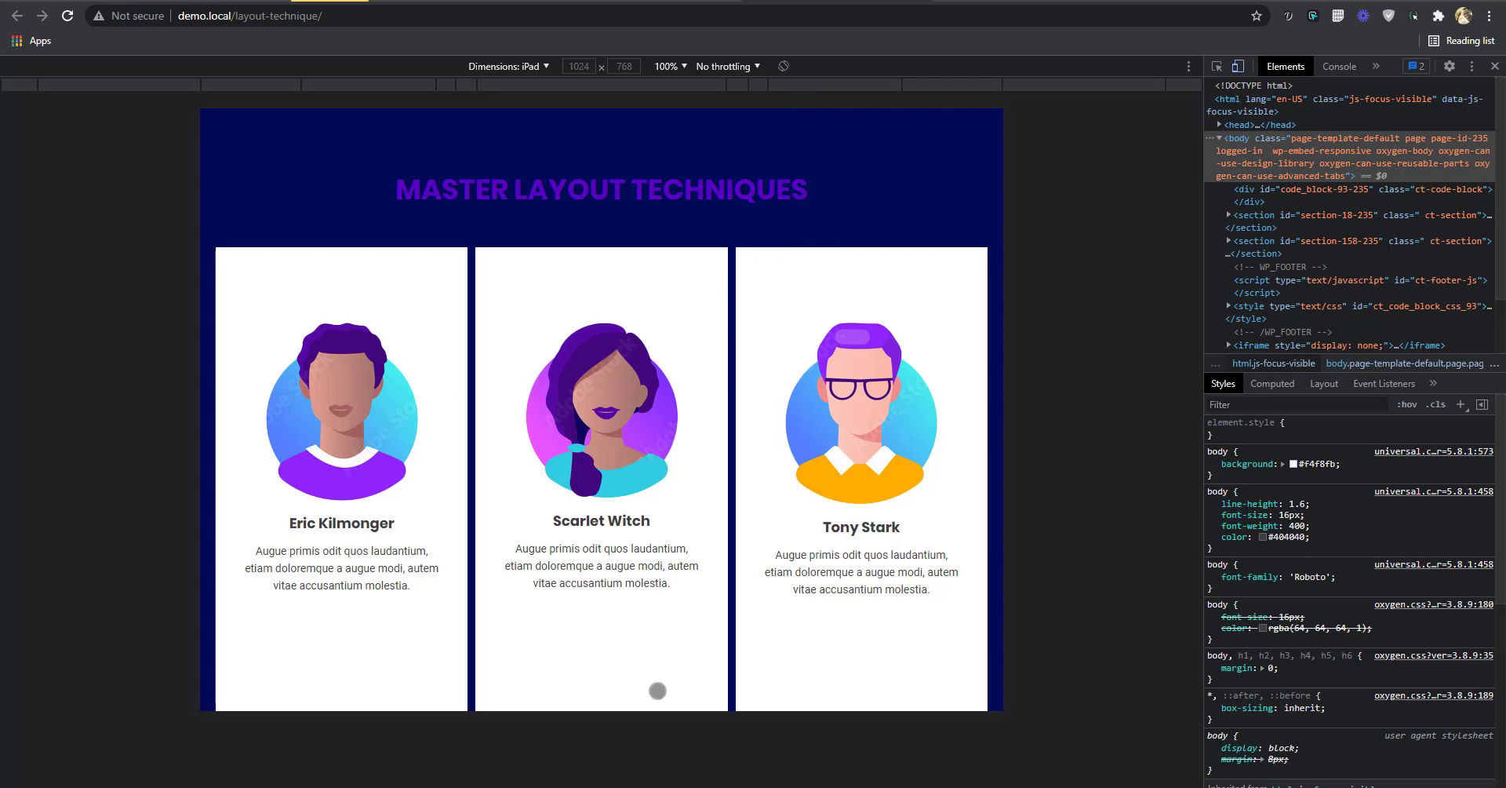
scroll(672, 550, down, 2)
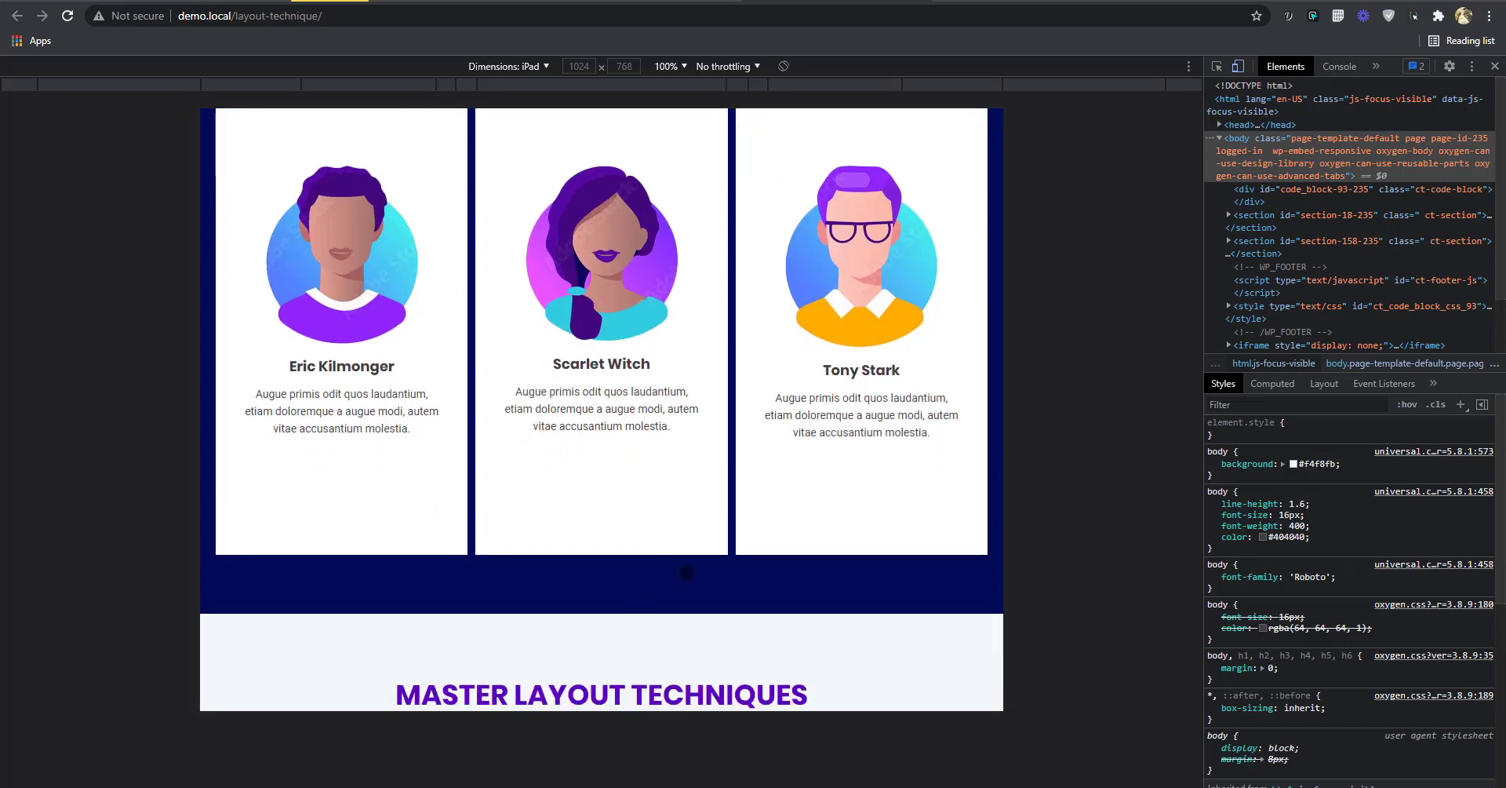
scroll(685, 573, up, 2)
click(1495, 66)
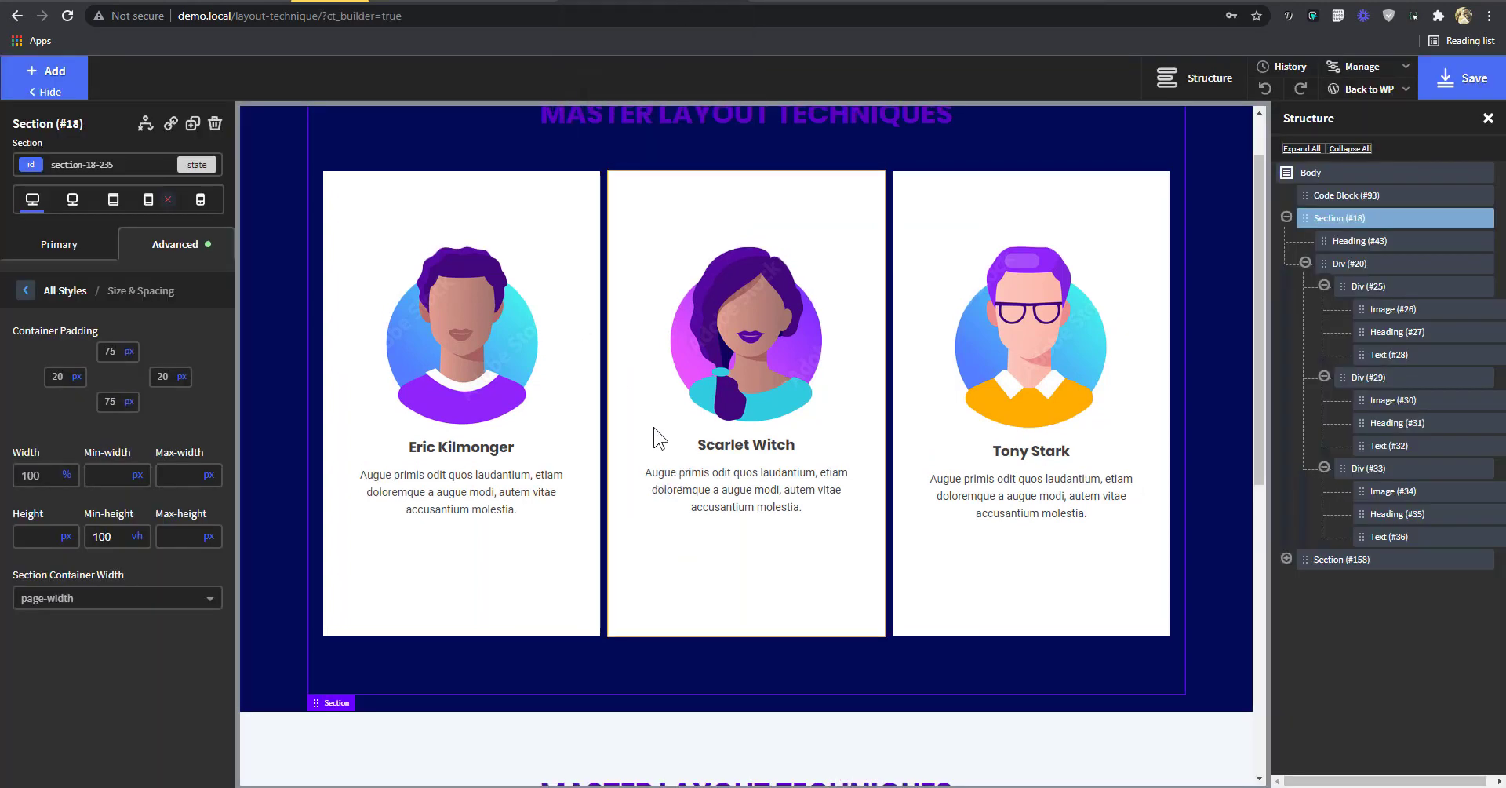
scroll(658, 427, up, 1)
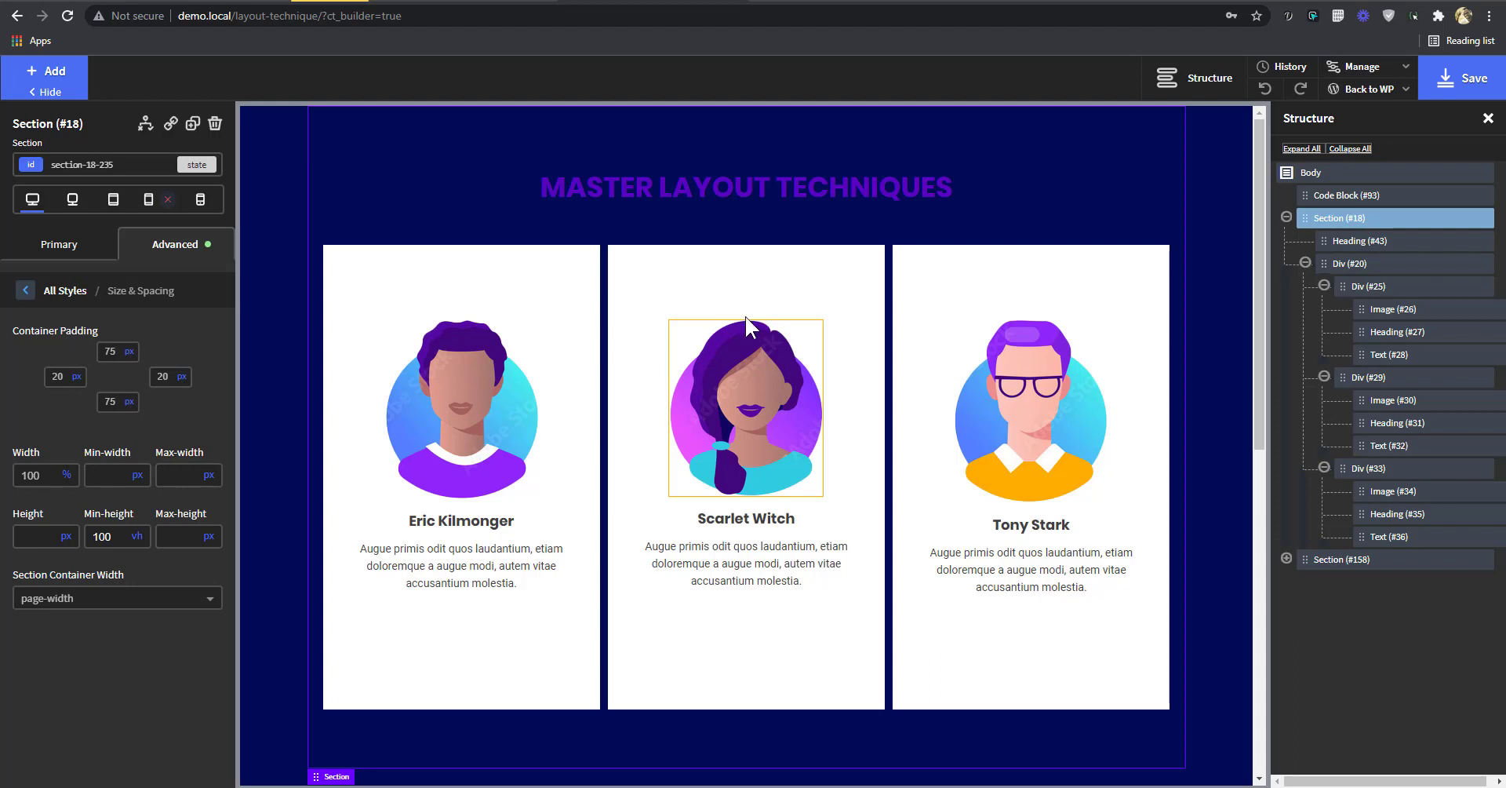
- Delete the second and third cards, Div (#33) and Div (#29), from the first section
click(985, 289)
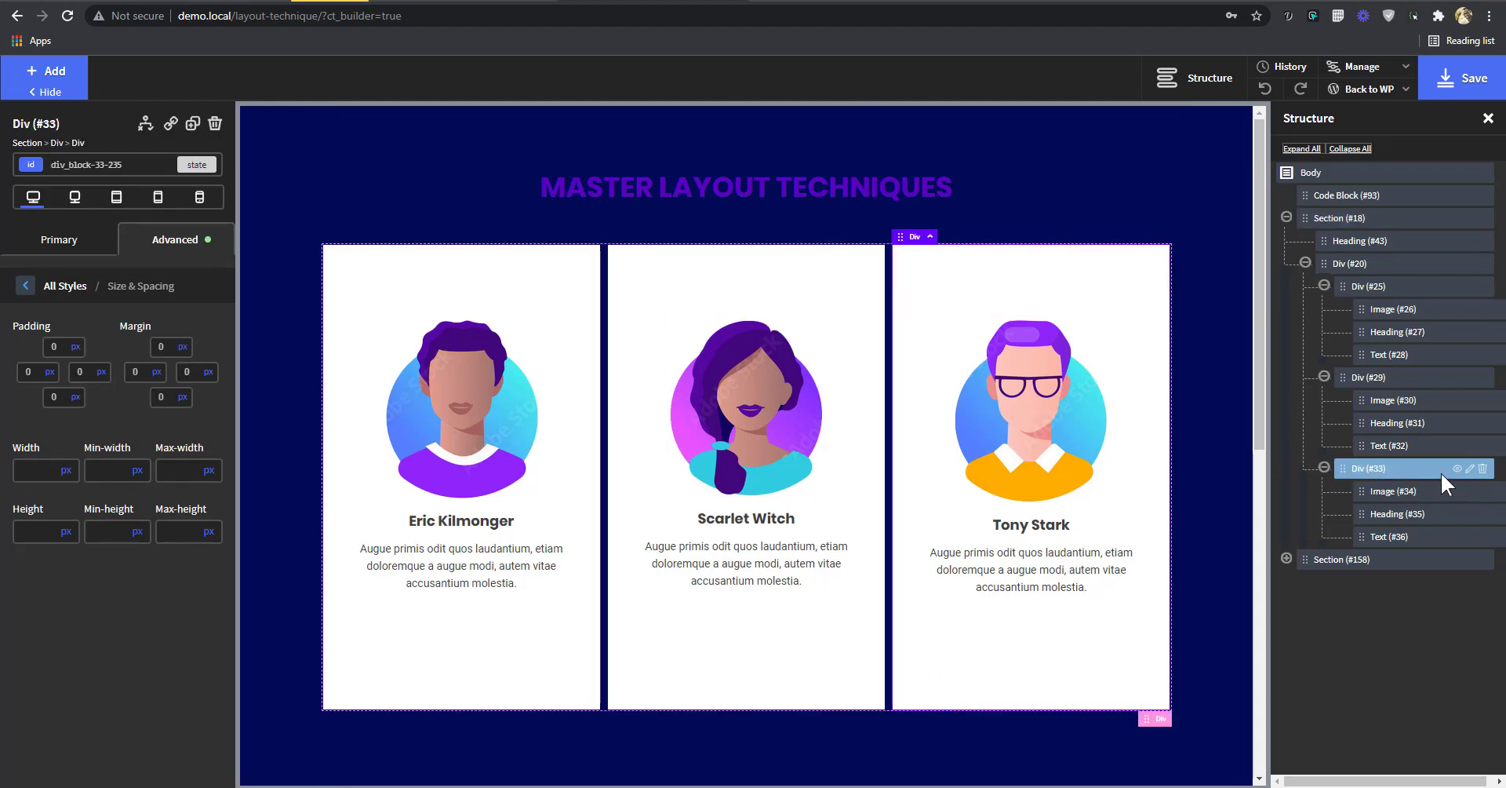
click(1488, 468)
click(1482, 378)
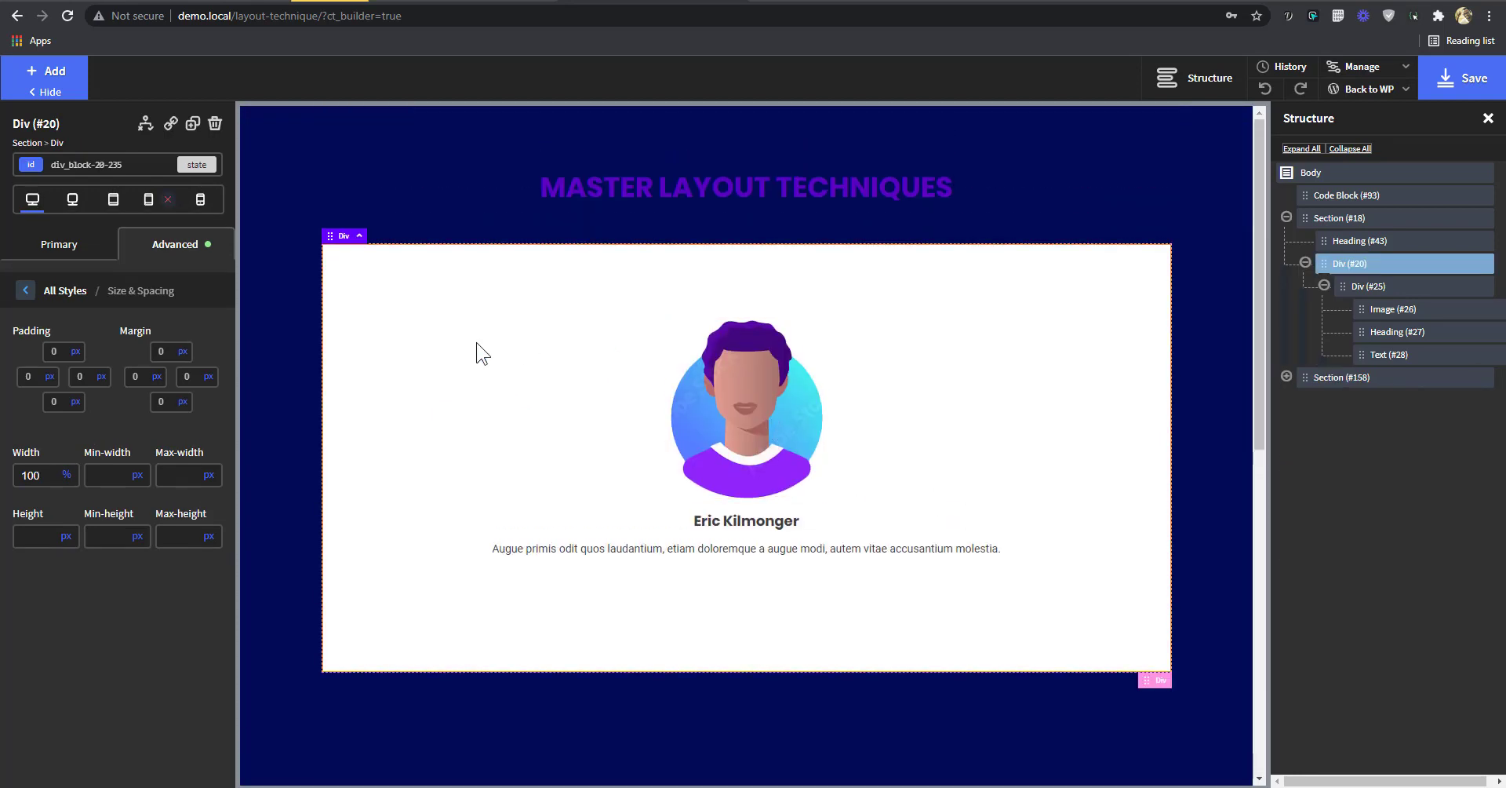
- Replace the card class on the remaining first-section card, Div (#25), with the class card-2
click(480, 381)
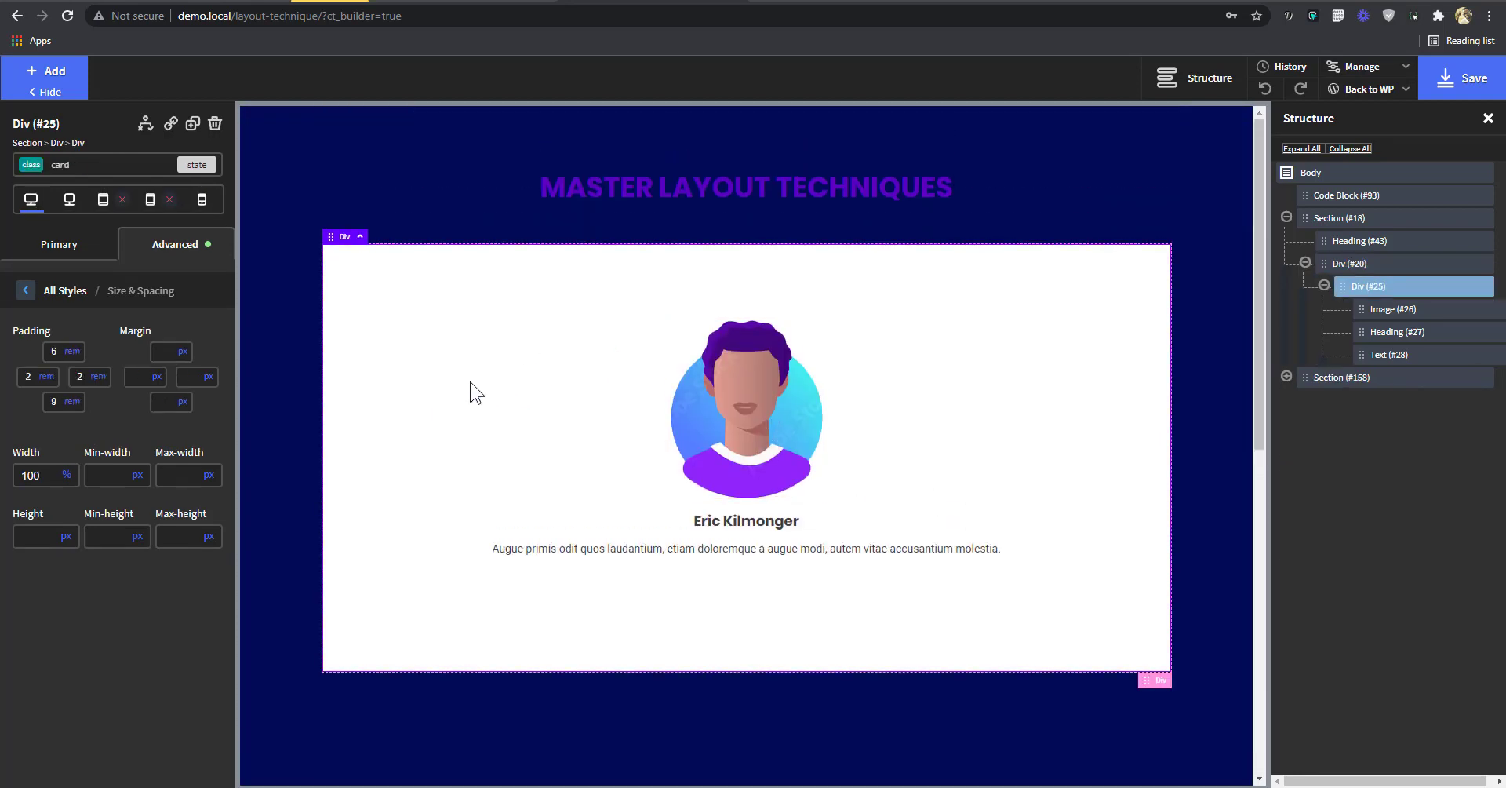
click(110, 165)
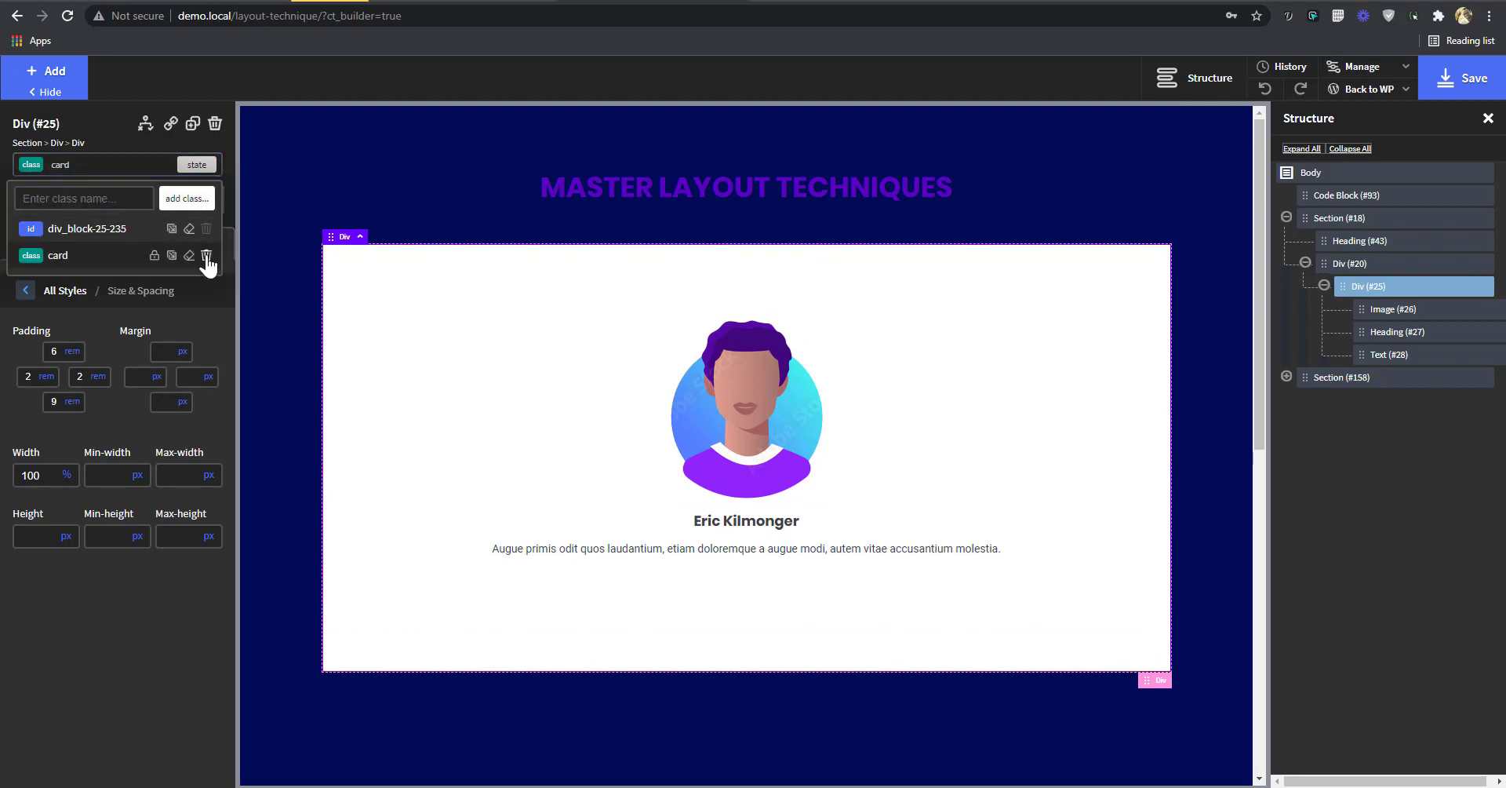
click(205, 252)
click(106, 165)
text(card)
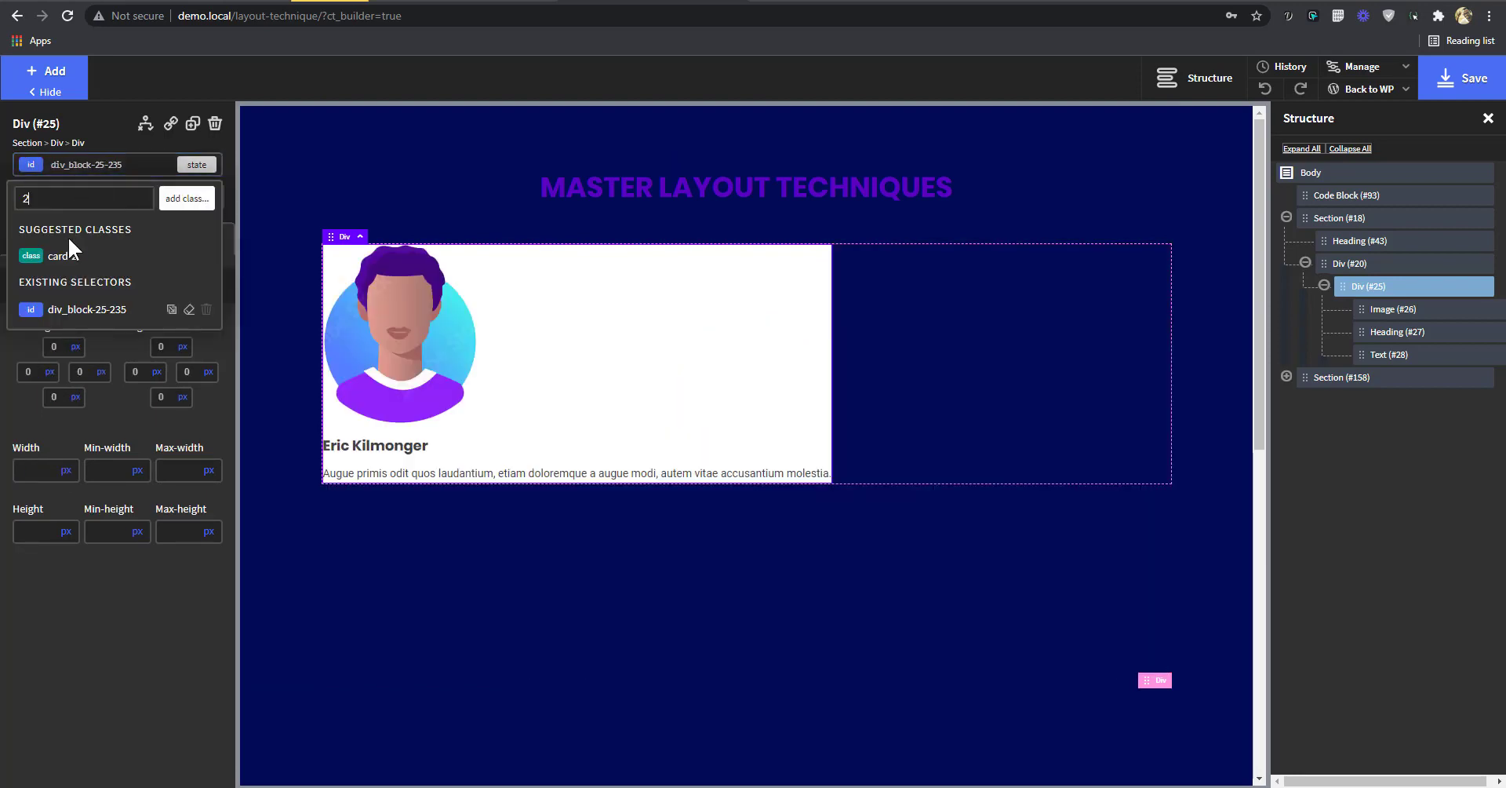
click(63, 244)
- Set the card class's top and bottom padding to 2 rem on Div (#161), reselect the first section's card, and save the page
scroll(792, 526, down, 8)
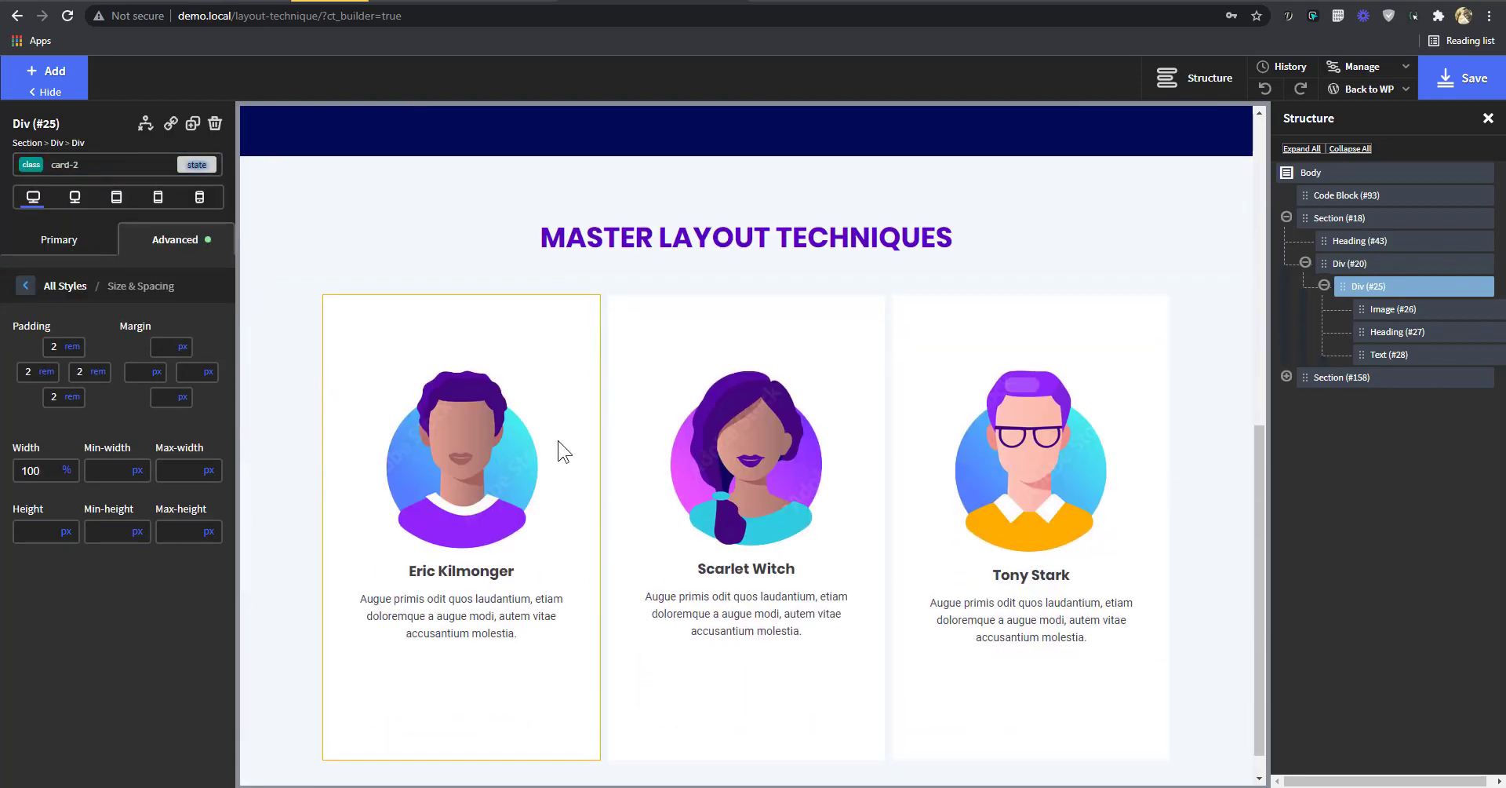
click(555, 300)
click(60, 355)
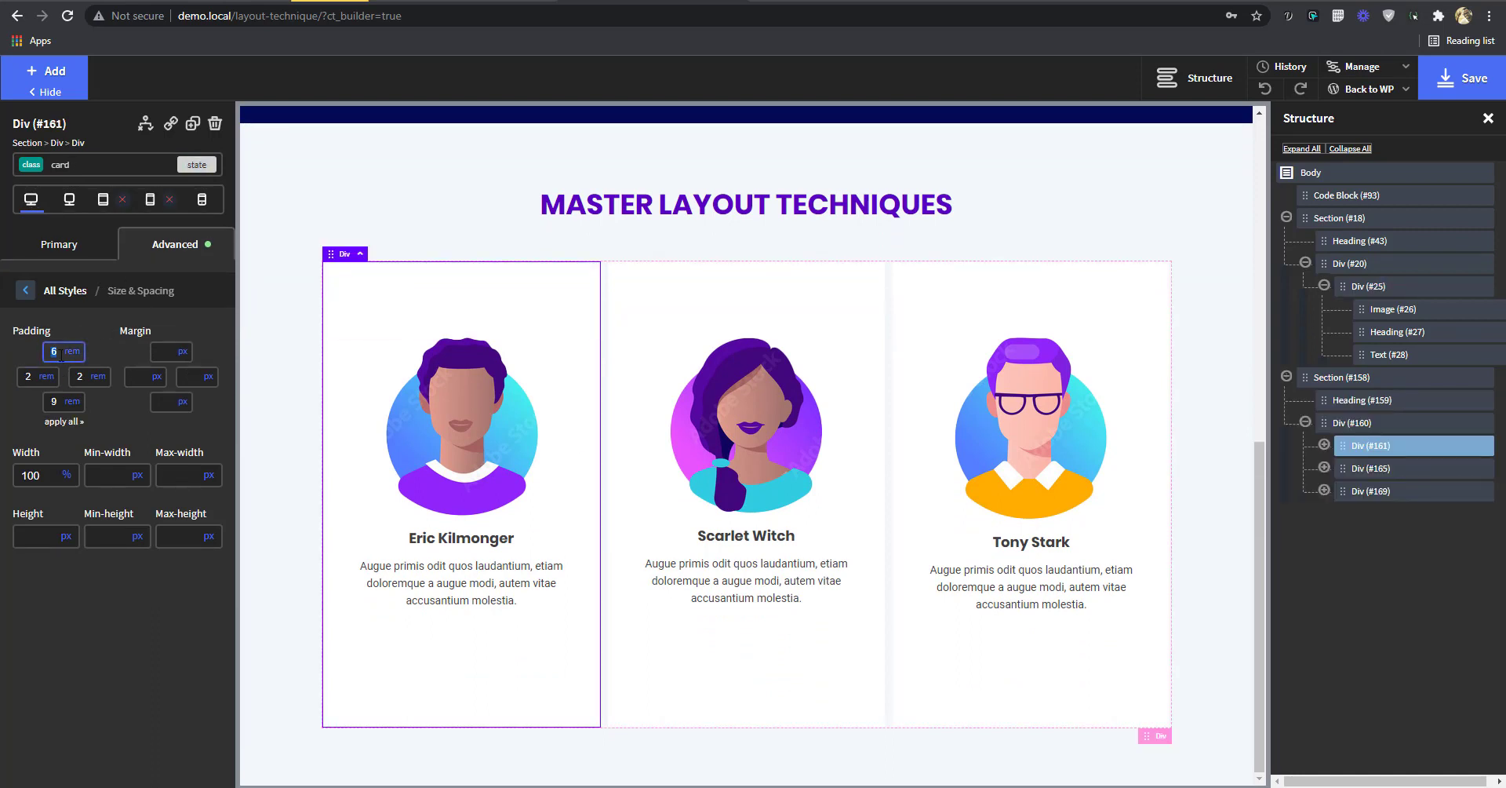
text(2)
double_click(53, 402)
text(2)
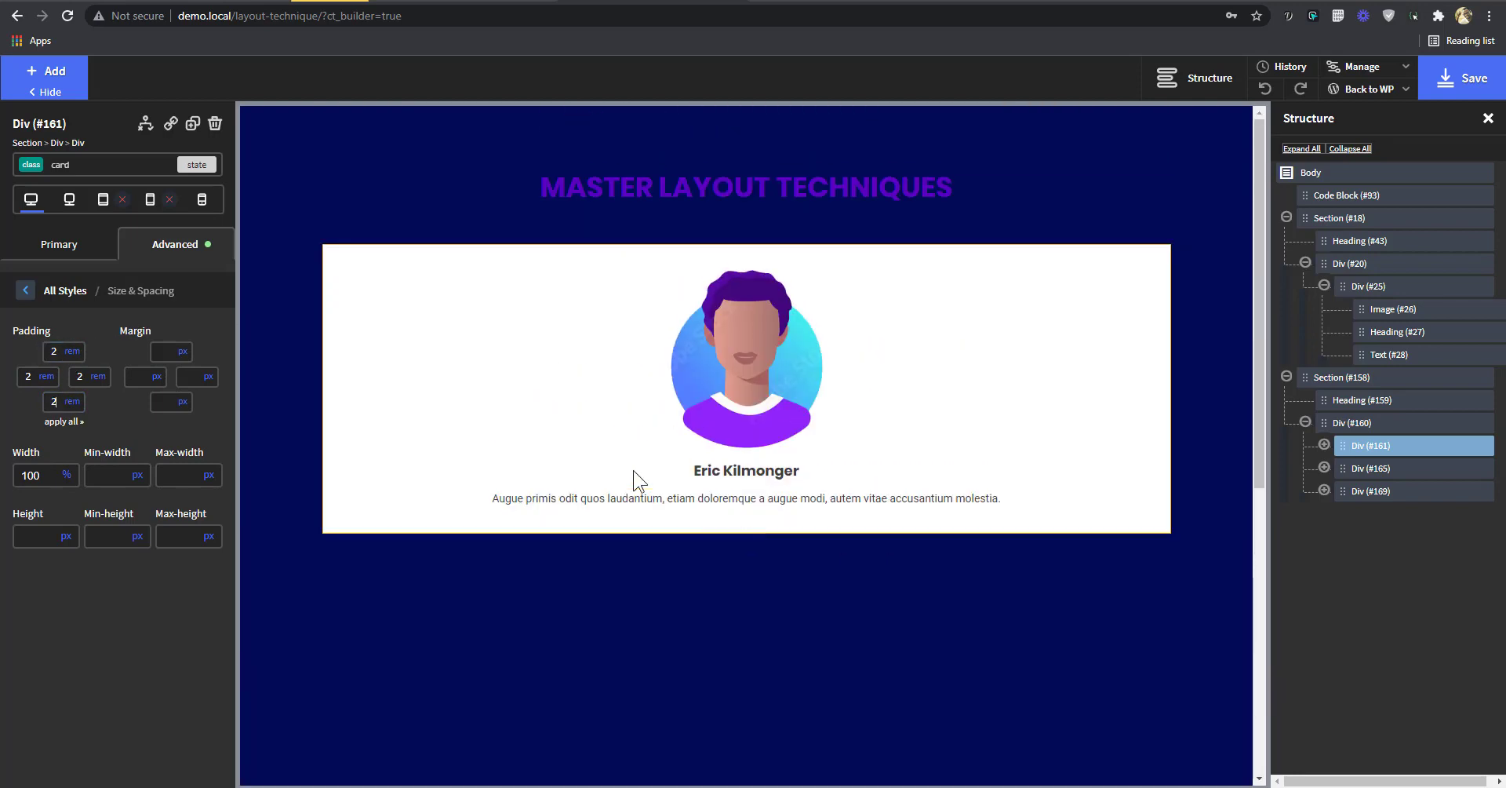
click(559, 300)
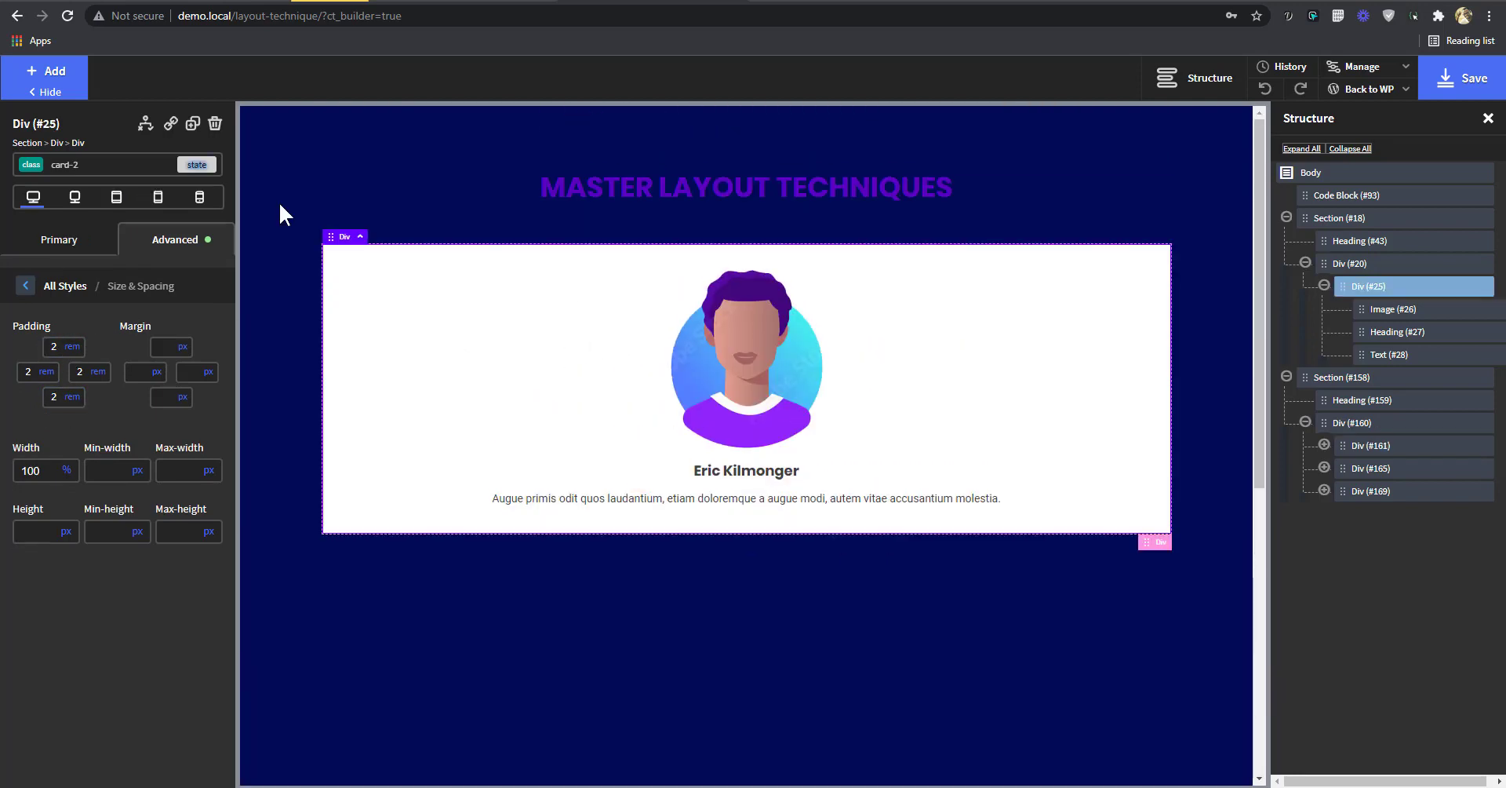
click(1455, 78)
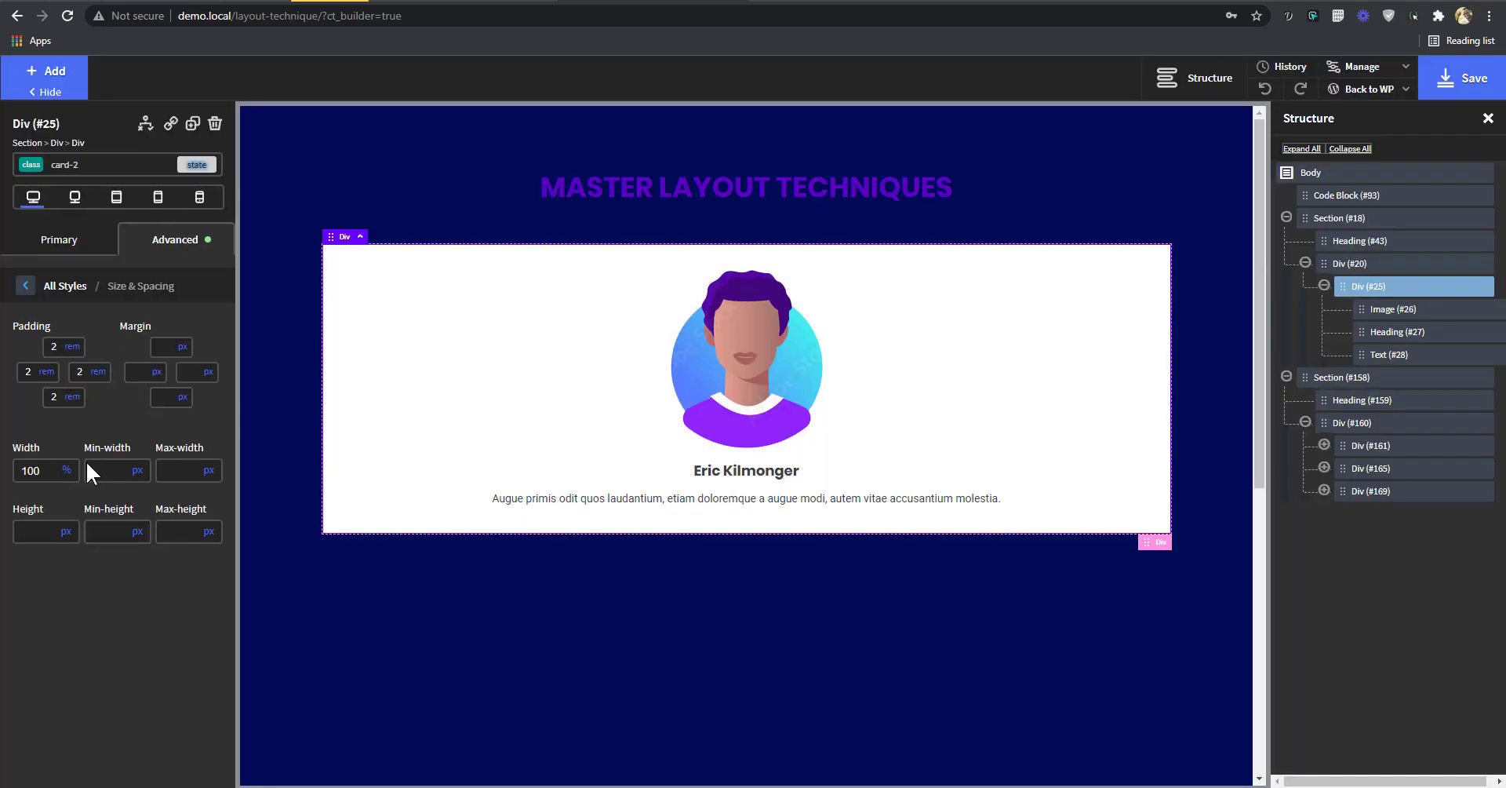
- Replace card-2's percentage width with a fixed width of 400 px, saving the page along the way
click(45, 468)
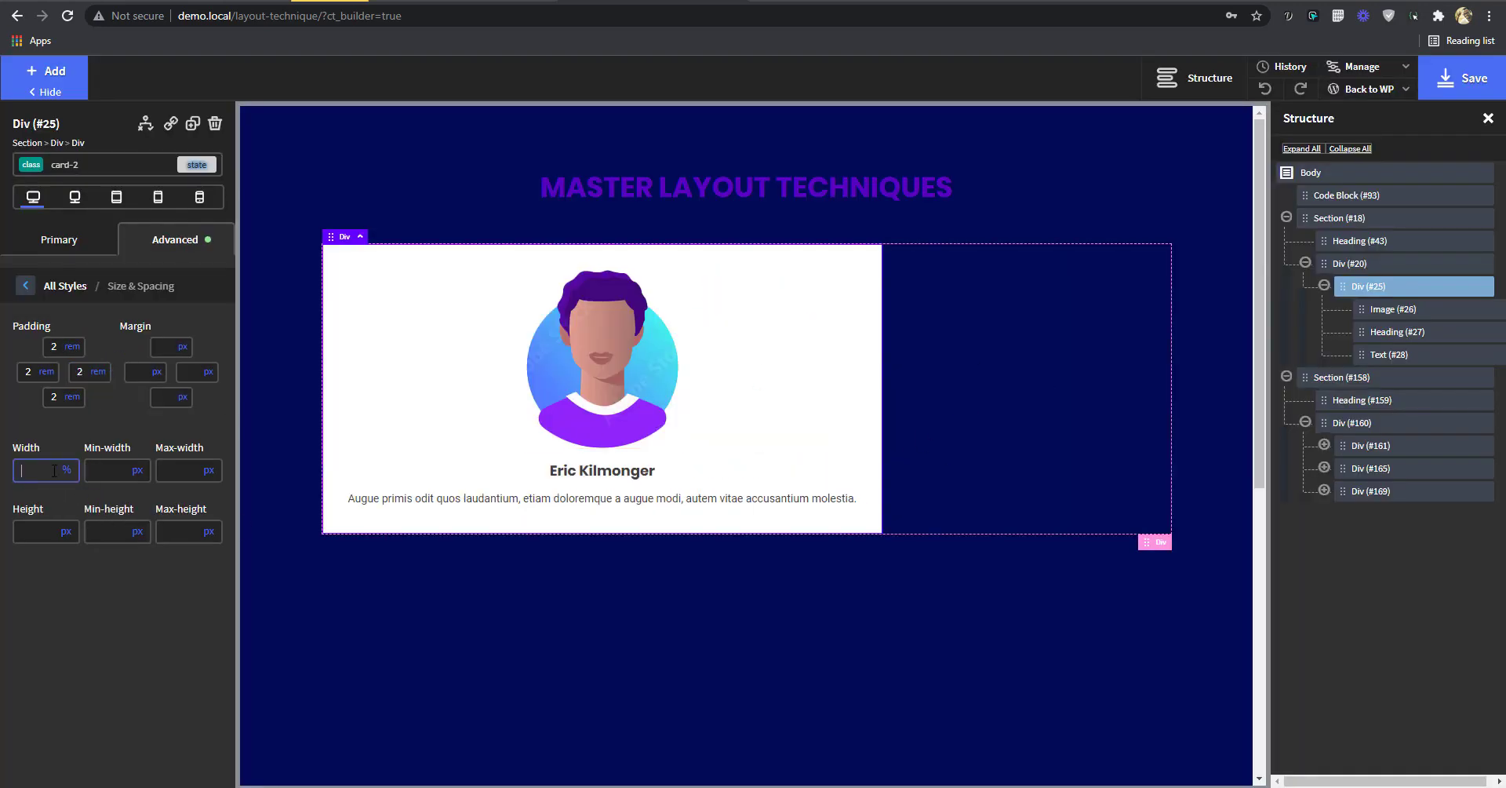
click(66, 471)
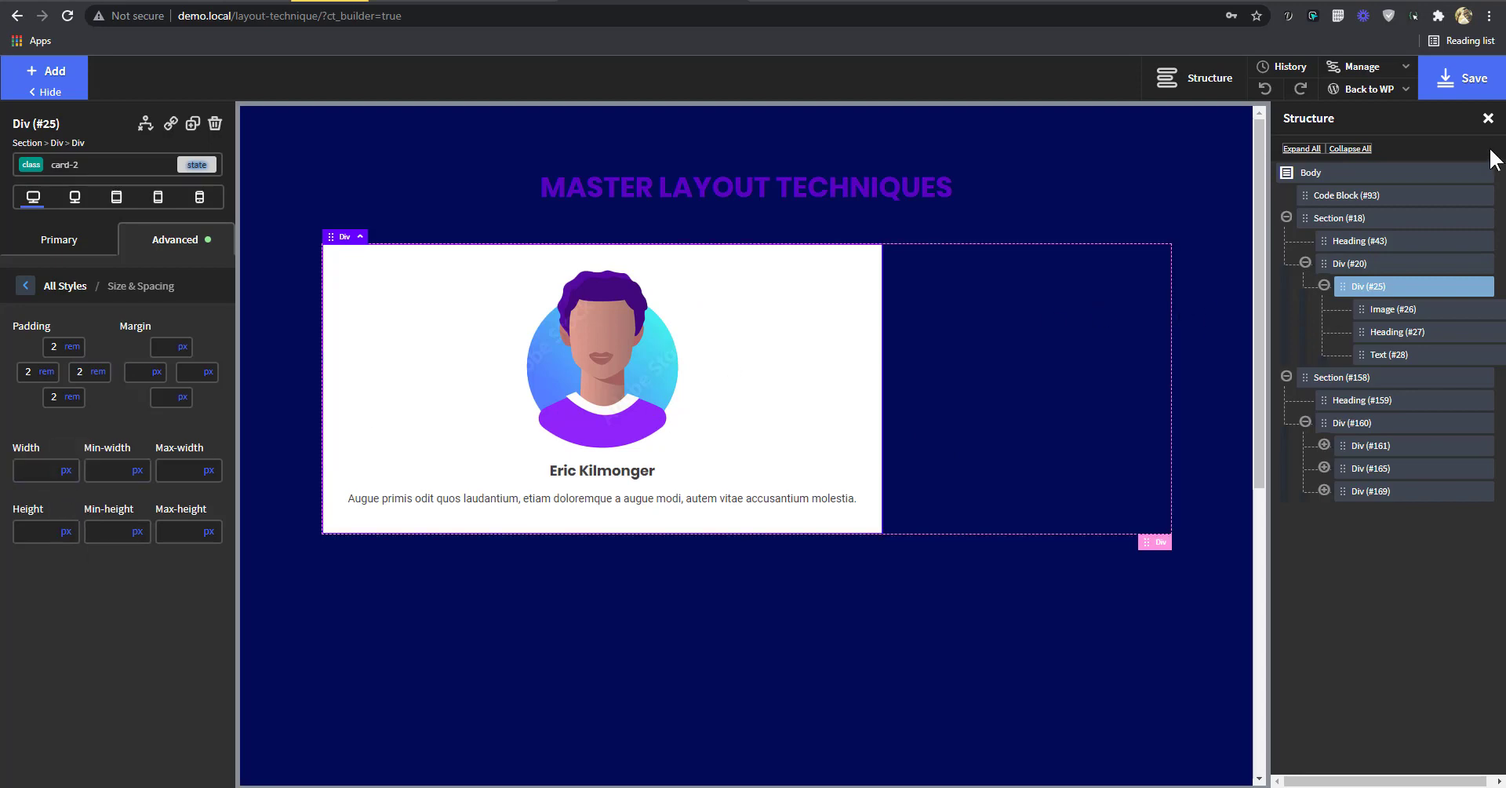
click(1473, 82)
click(28, 474)
text(400)
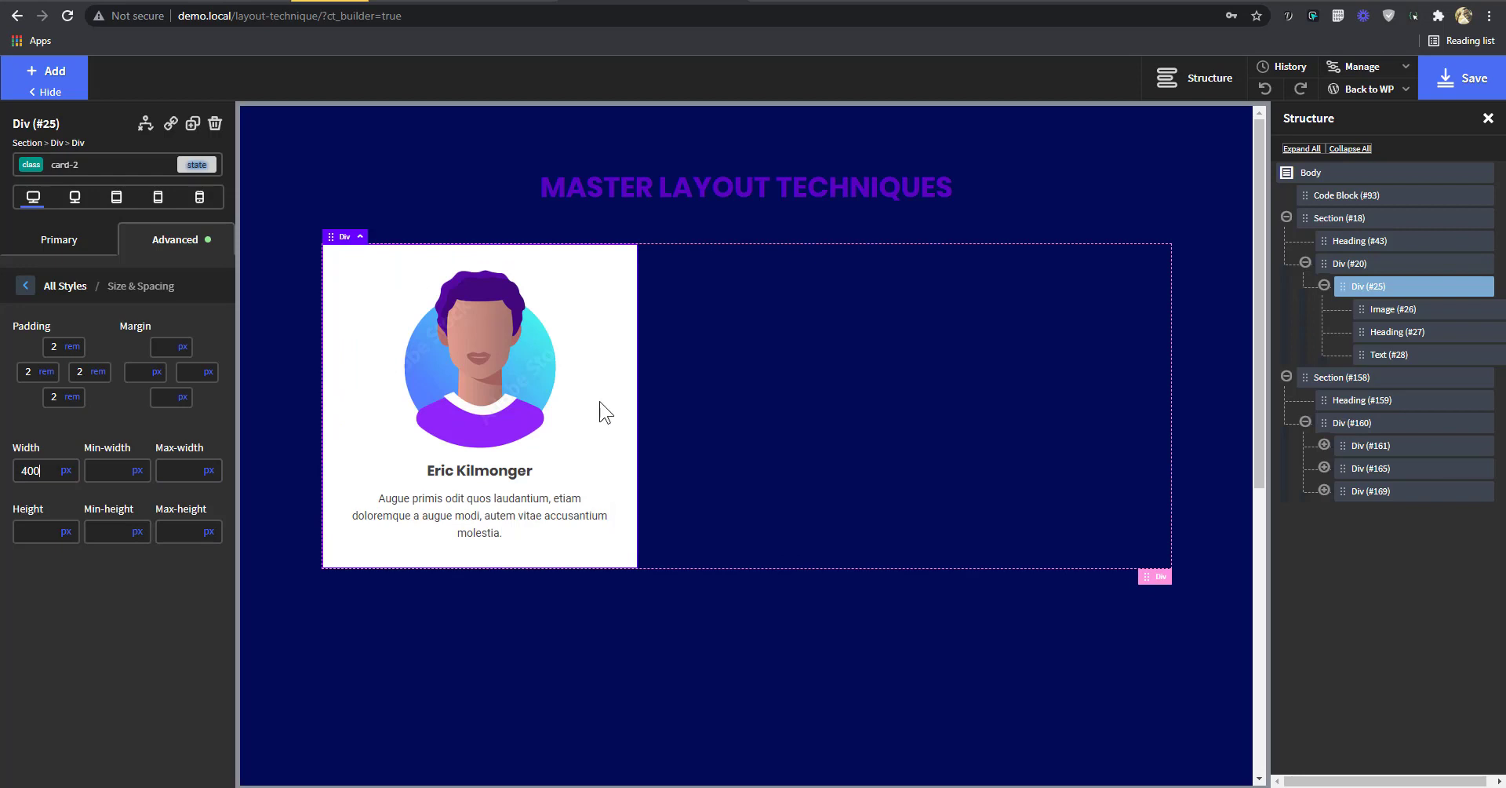
- Try a width of 100% for card-2 at the smallest phone breakpoint
click(201, 202)
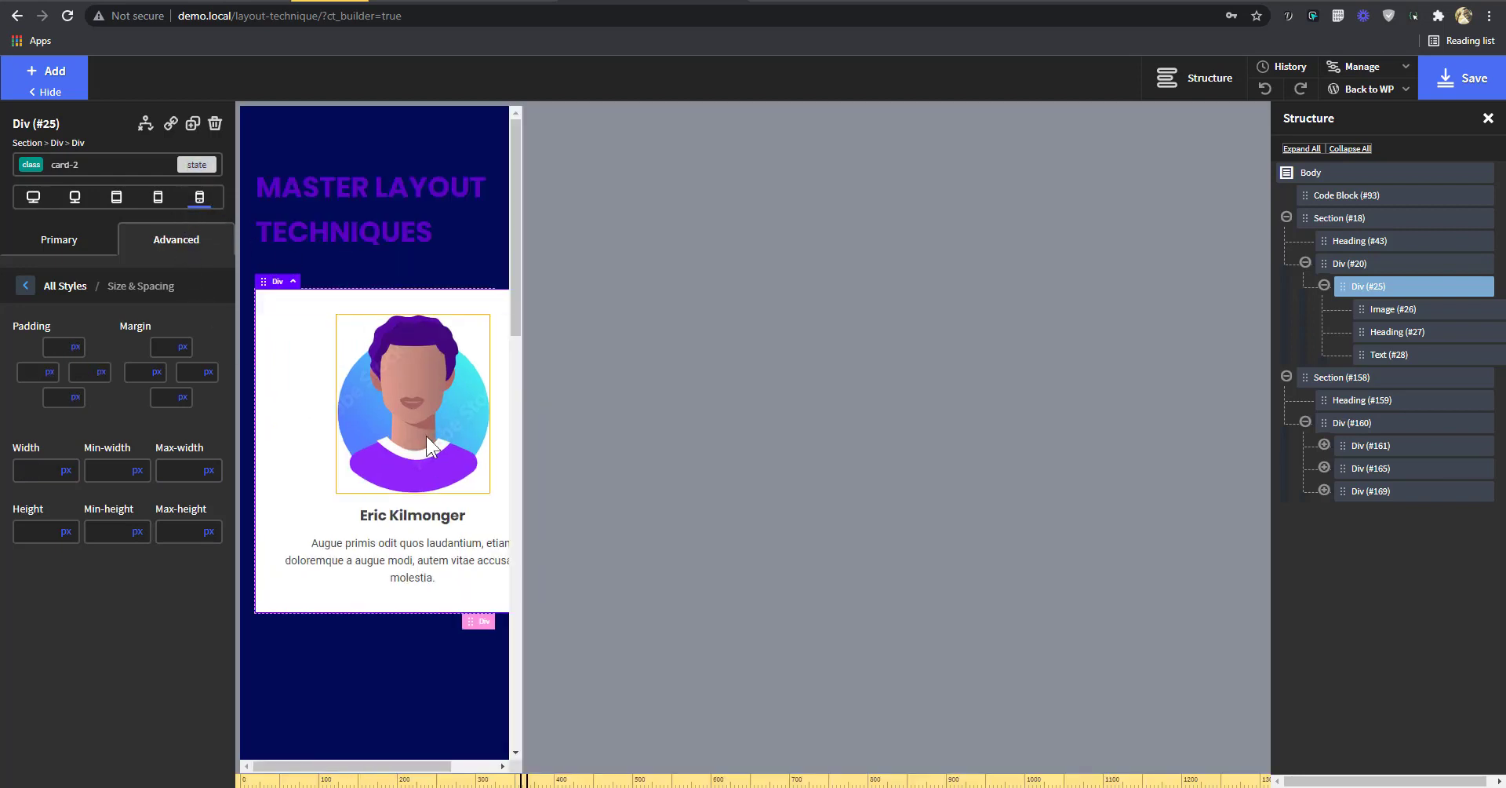
click(40, 477)
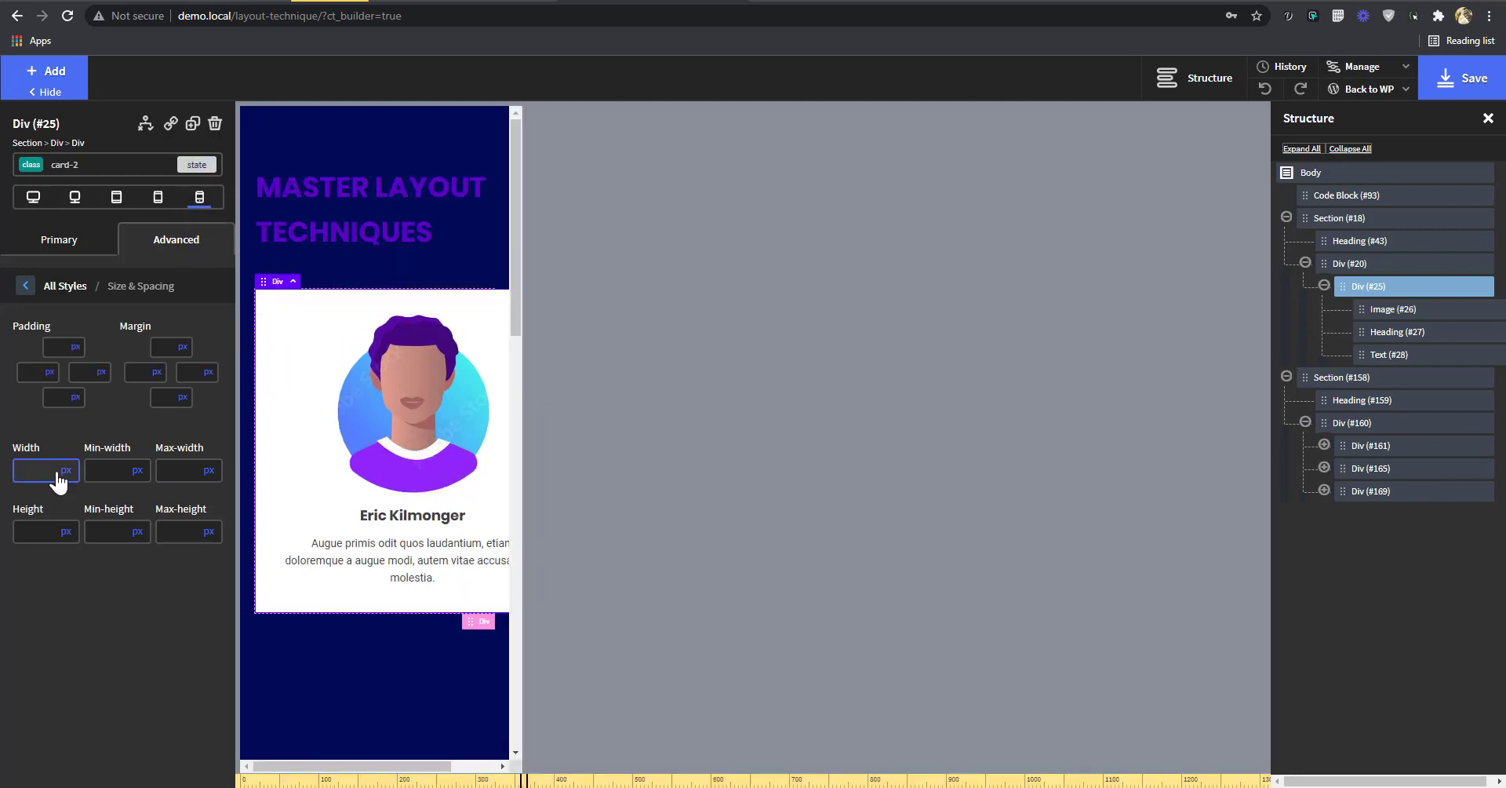
click(66, 470)
click(65, 490)
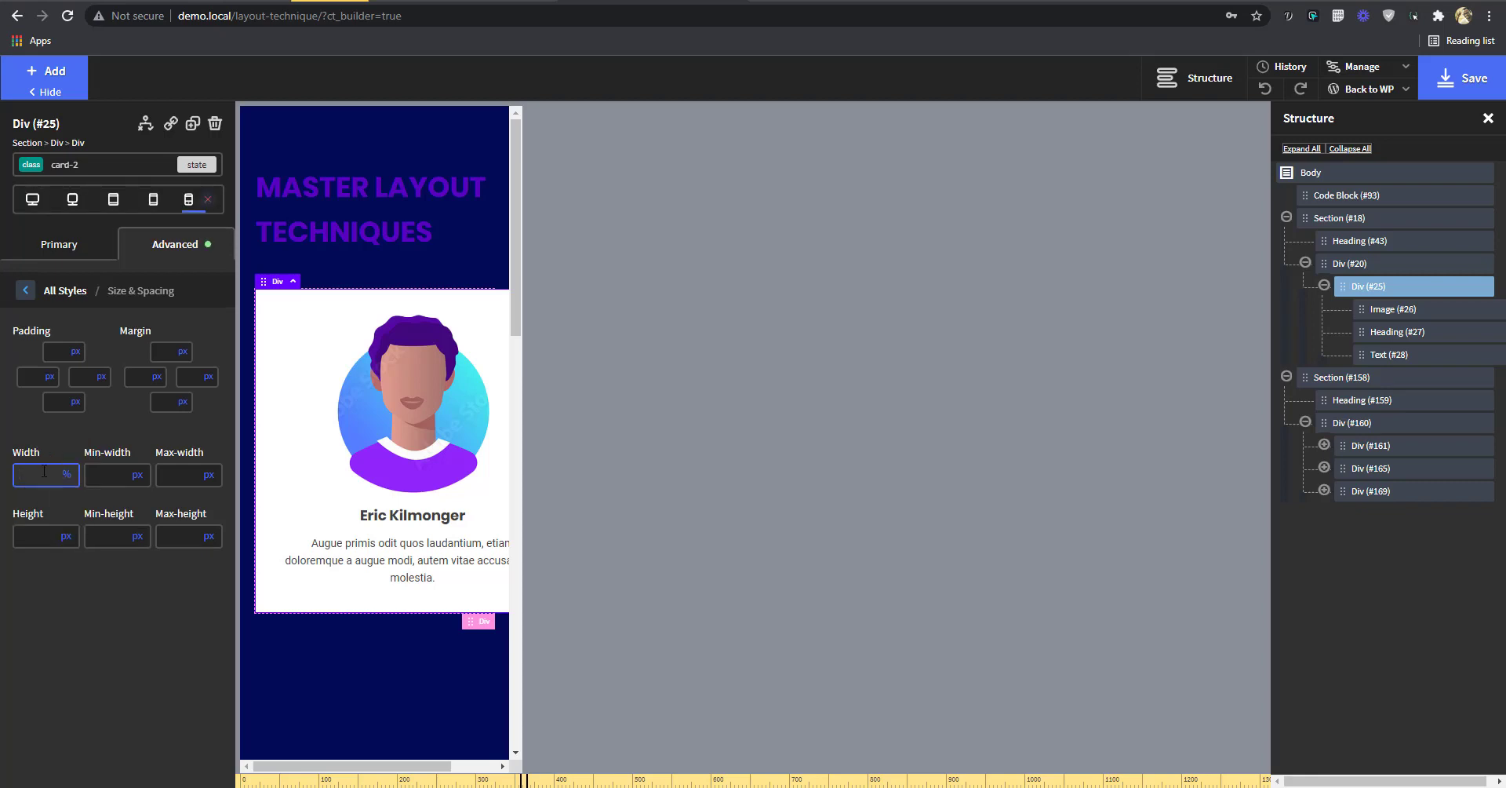
text(100)
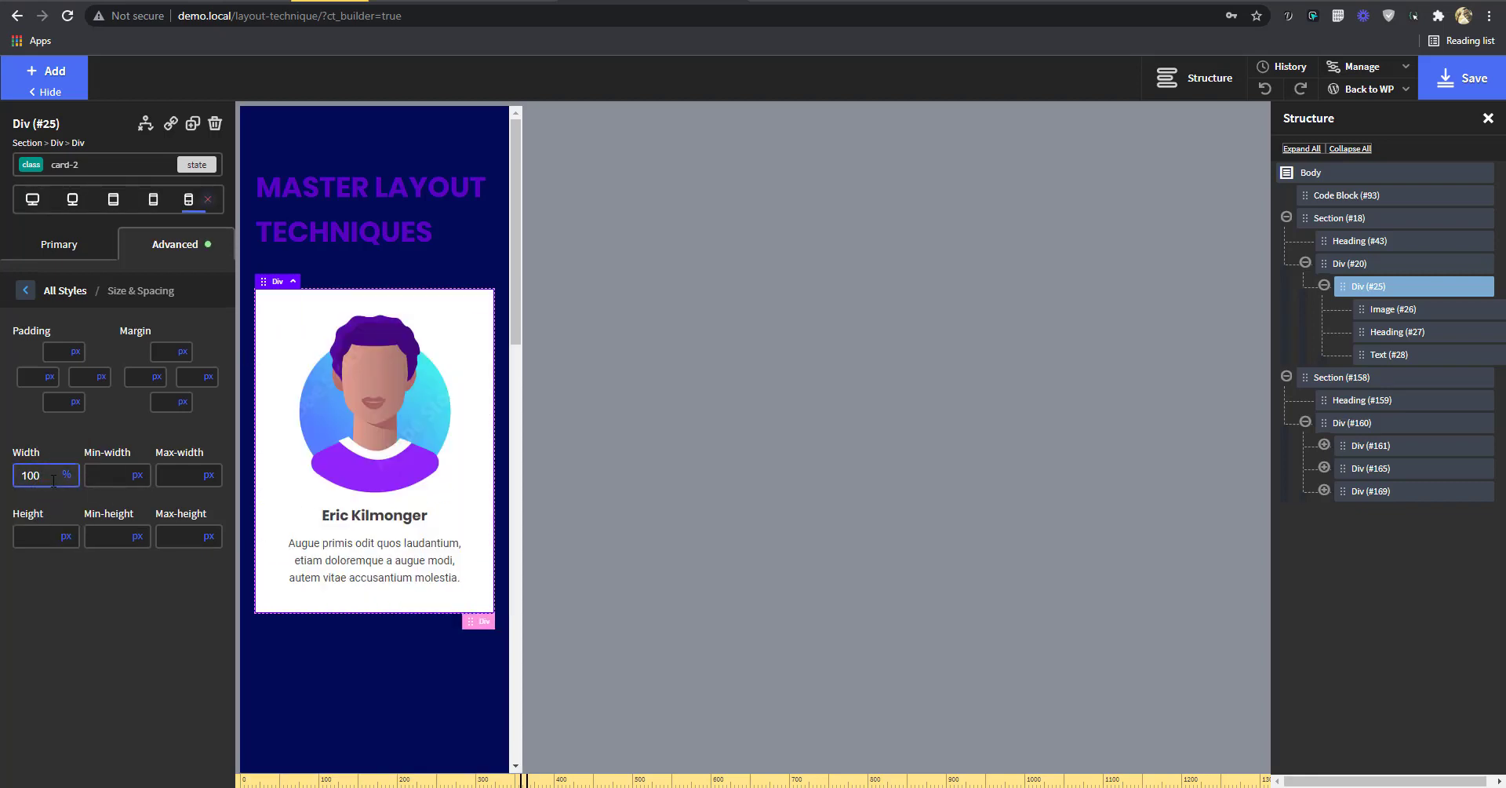
- Clear card-2's width override at the smallest phone breakpoint and return its unit to px
key(BackSpace)
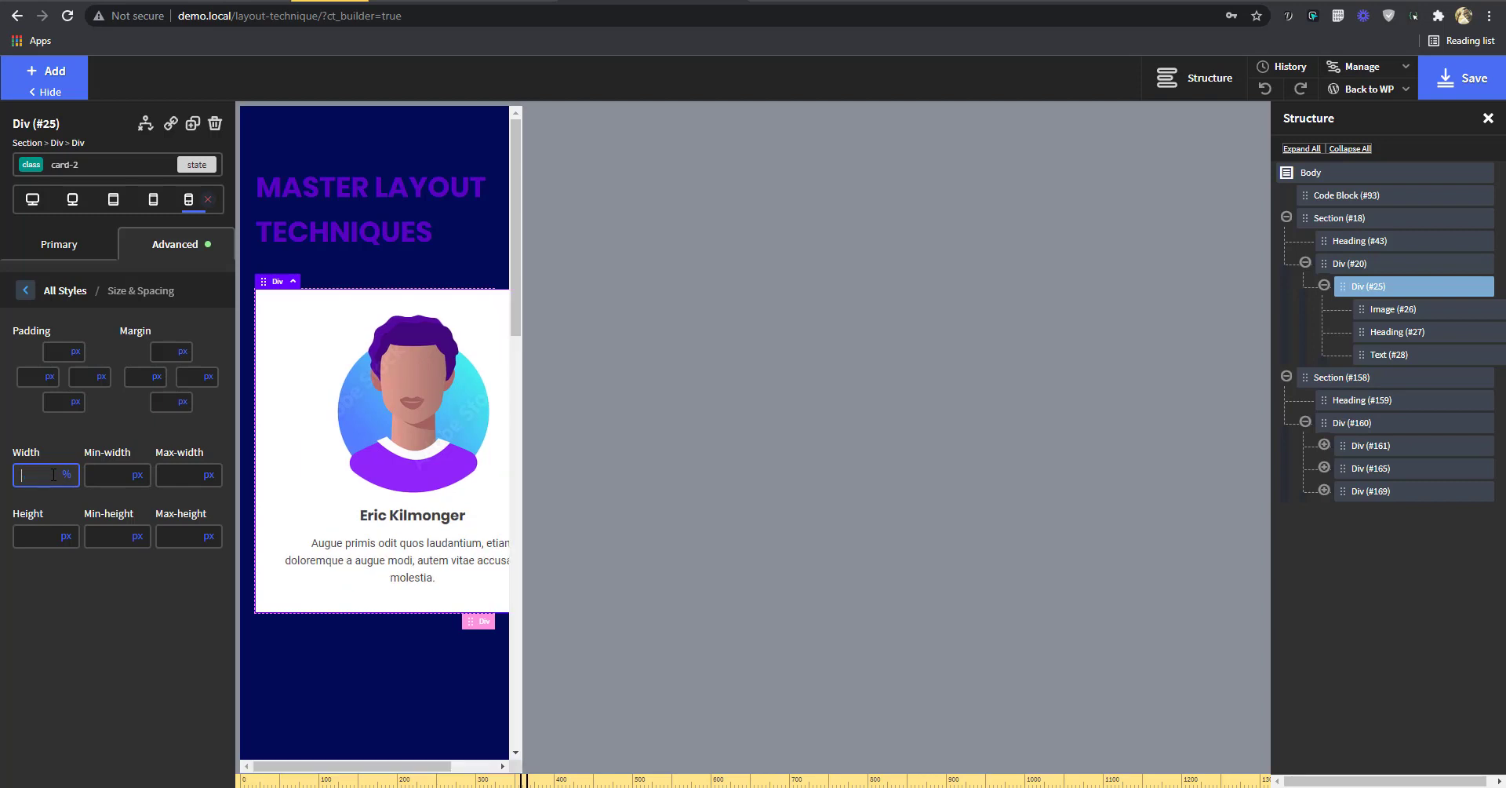
click(68, 472)
click(72, 465)
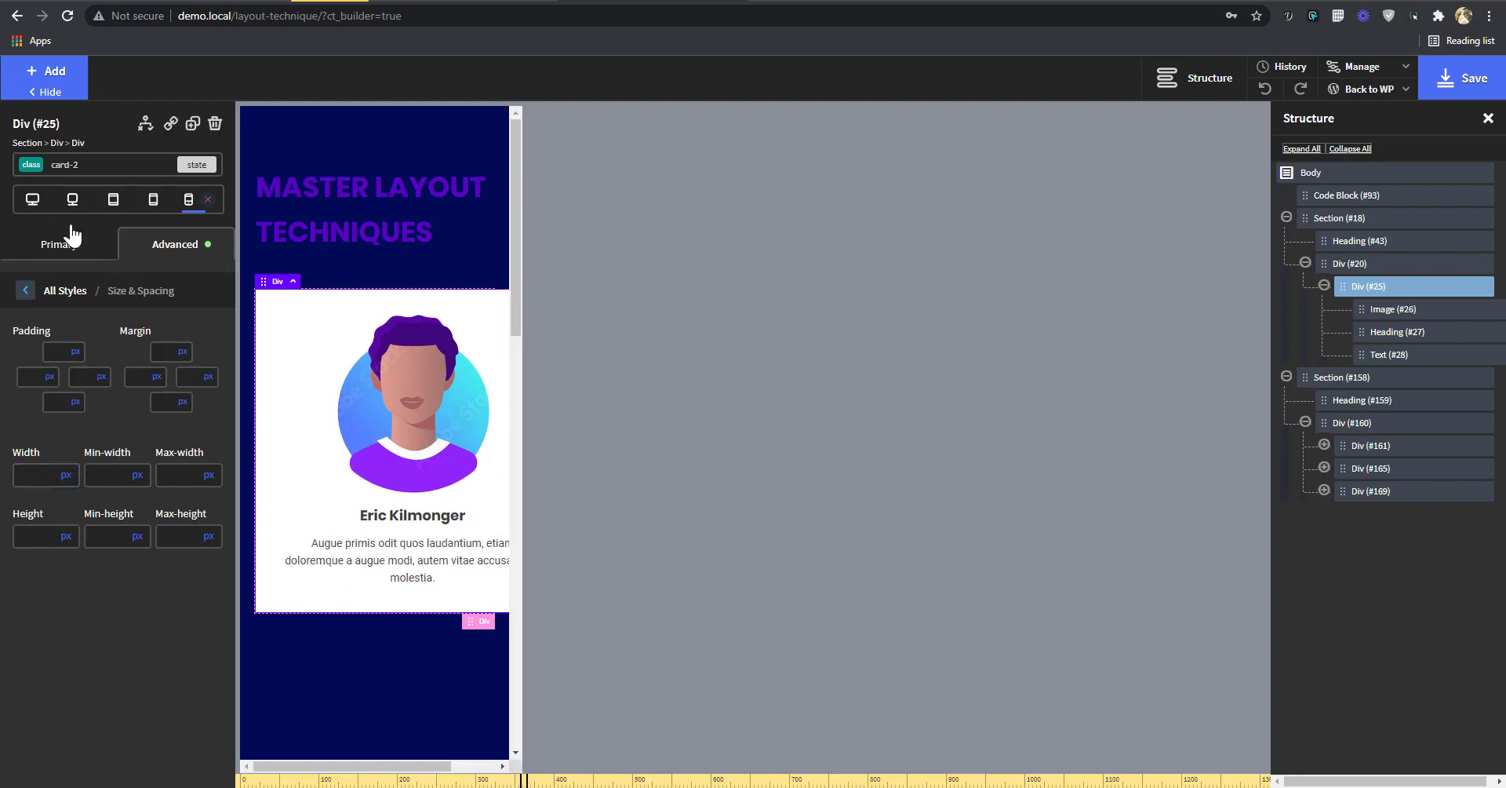
- At the full-width desktop breakpoint, set card-2's width to 100% and its max-width to 400 px
click(32, 199)
double_click(39, 474)
key(BackSpace)
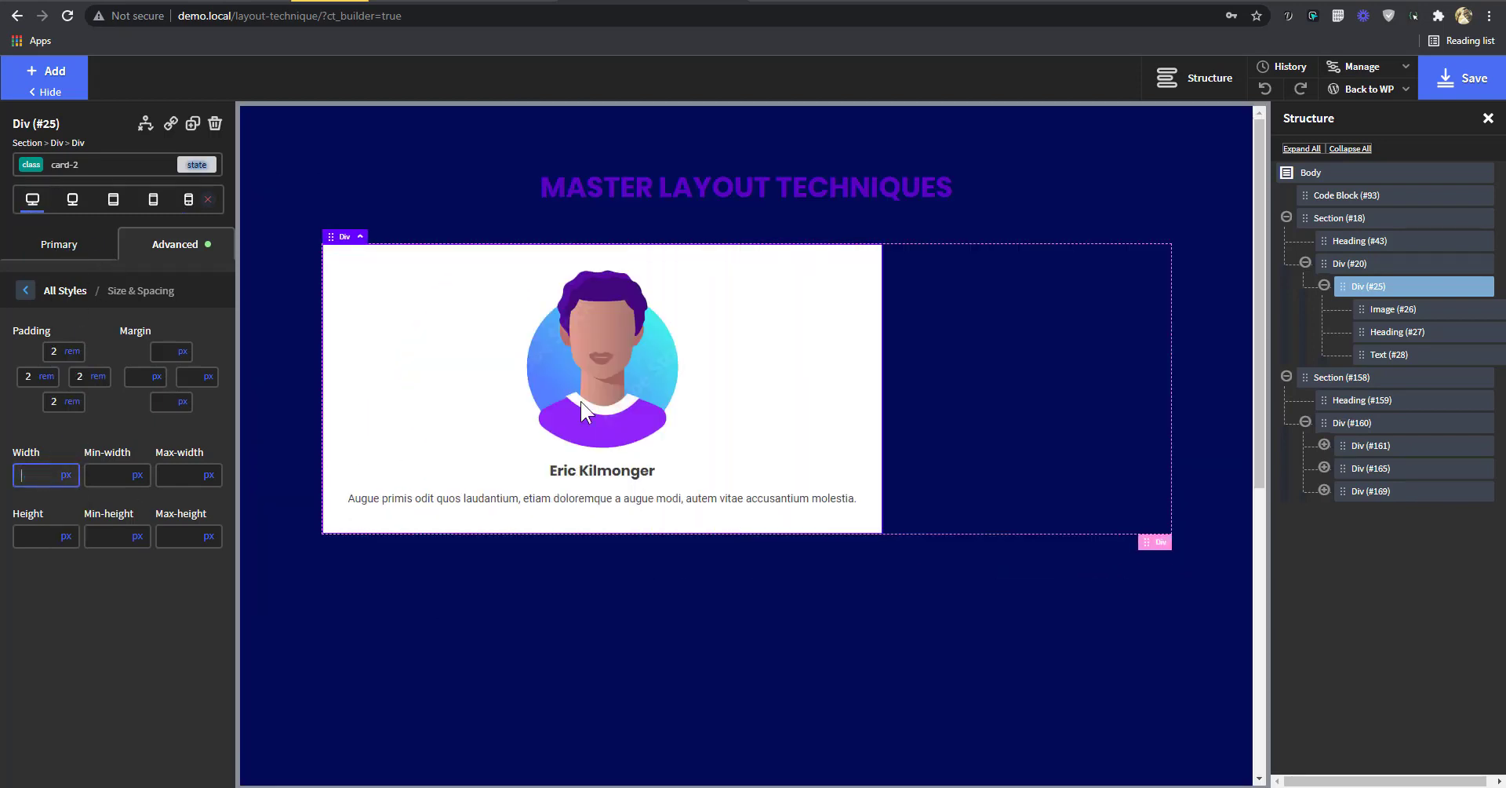
click(67, 475)
click(67, 490)
text(100)
click(118, 480)
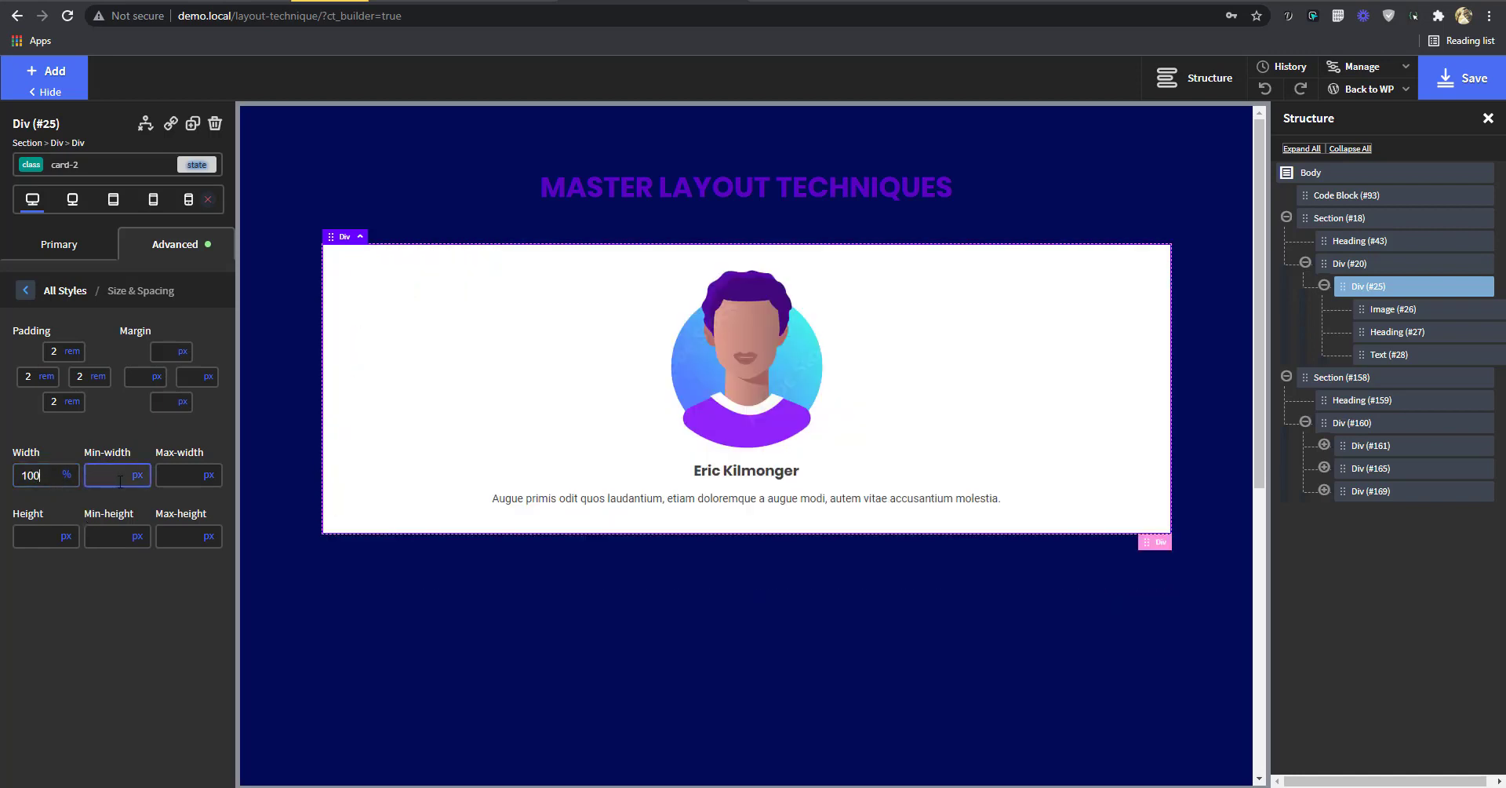
click(182, 478)
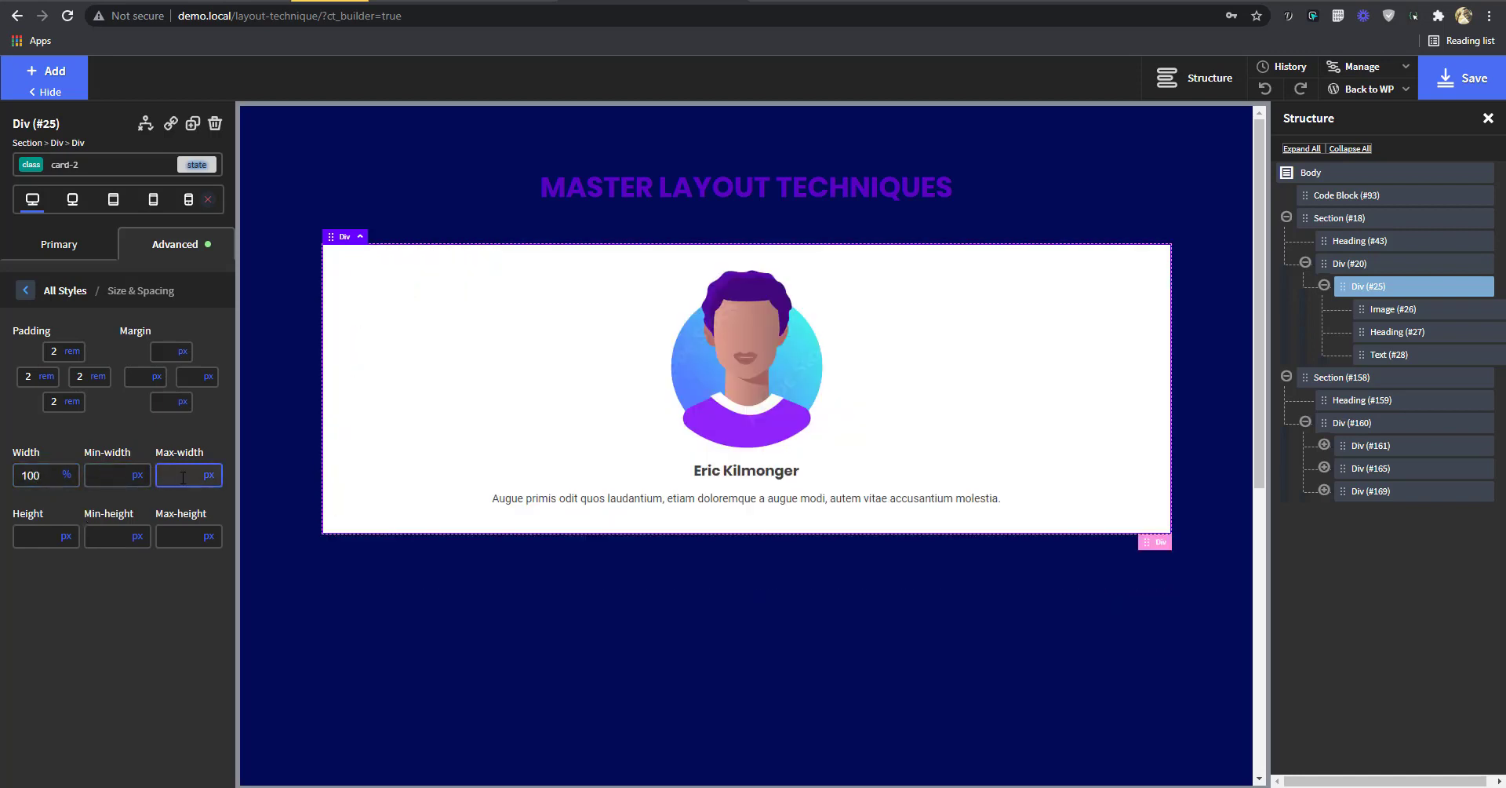
text(400)
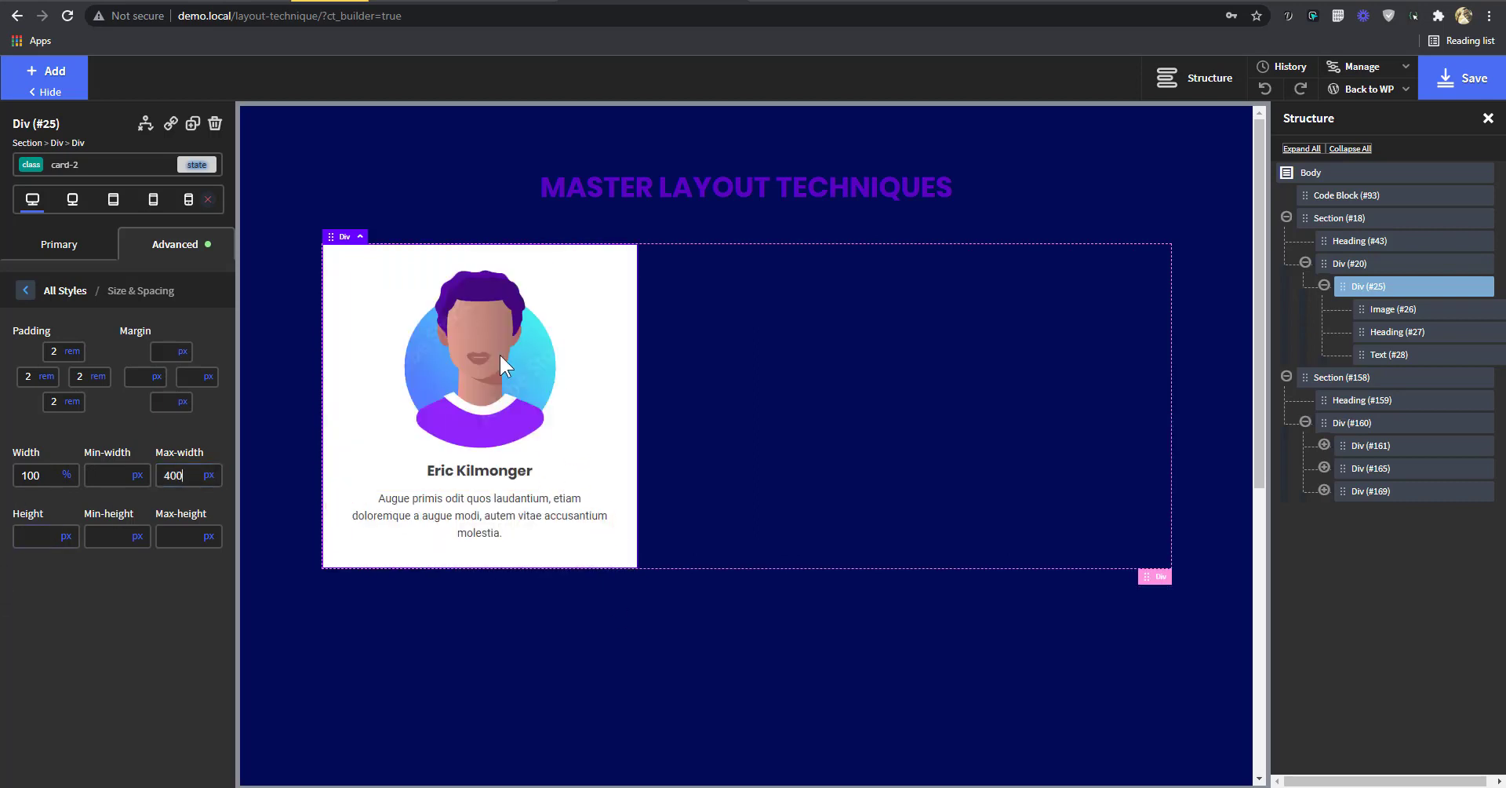
- Examine how the card fits at each smaller breakpoint down to the smallest phone view
click(72, 201)
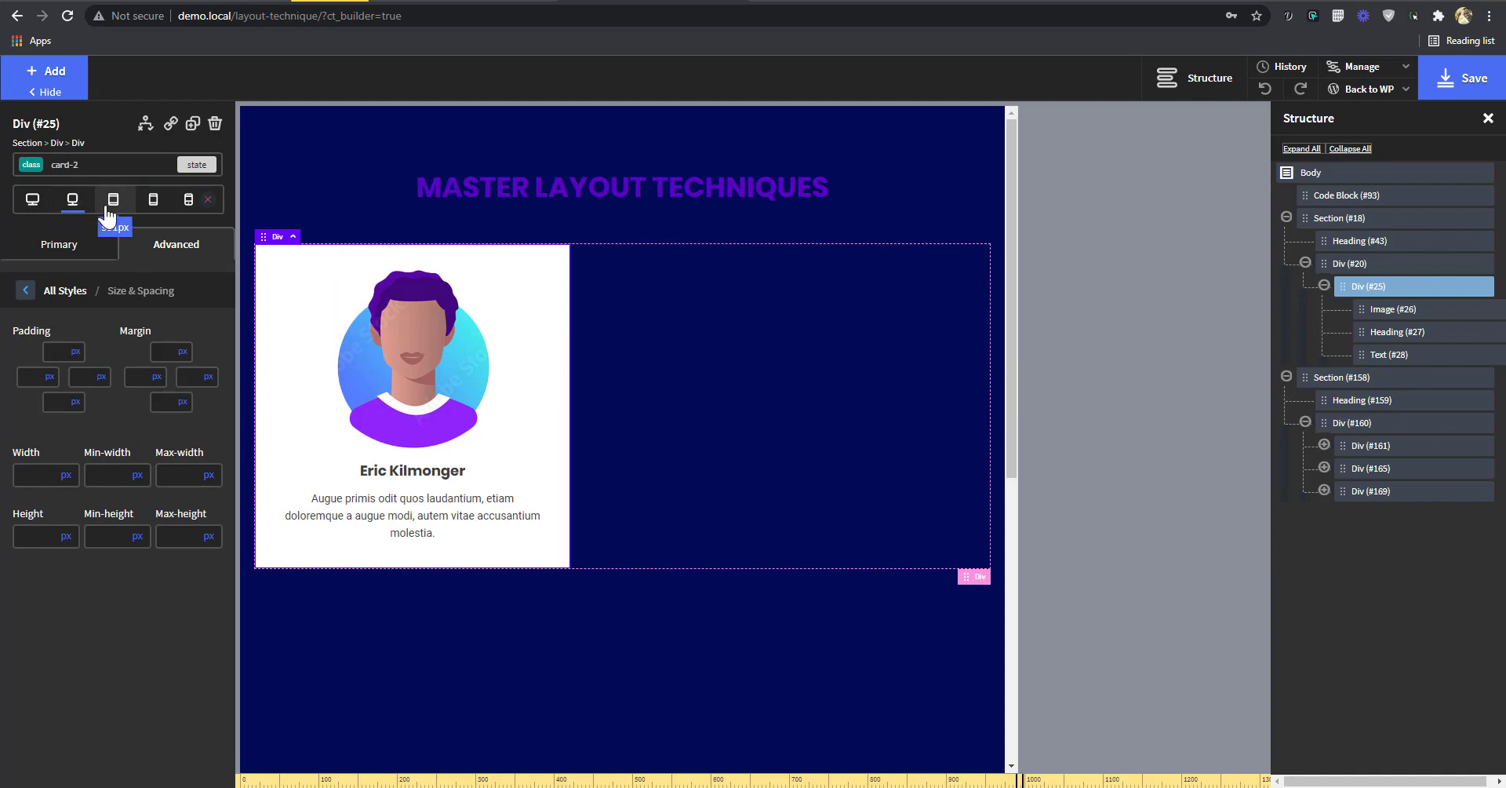
click(110, 206)
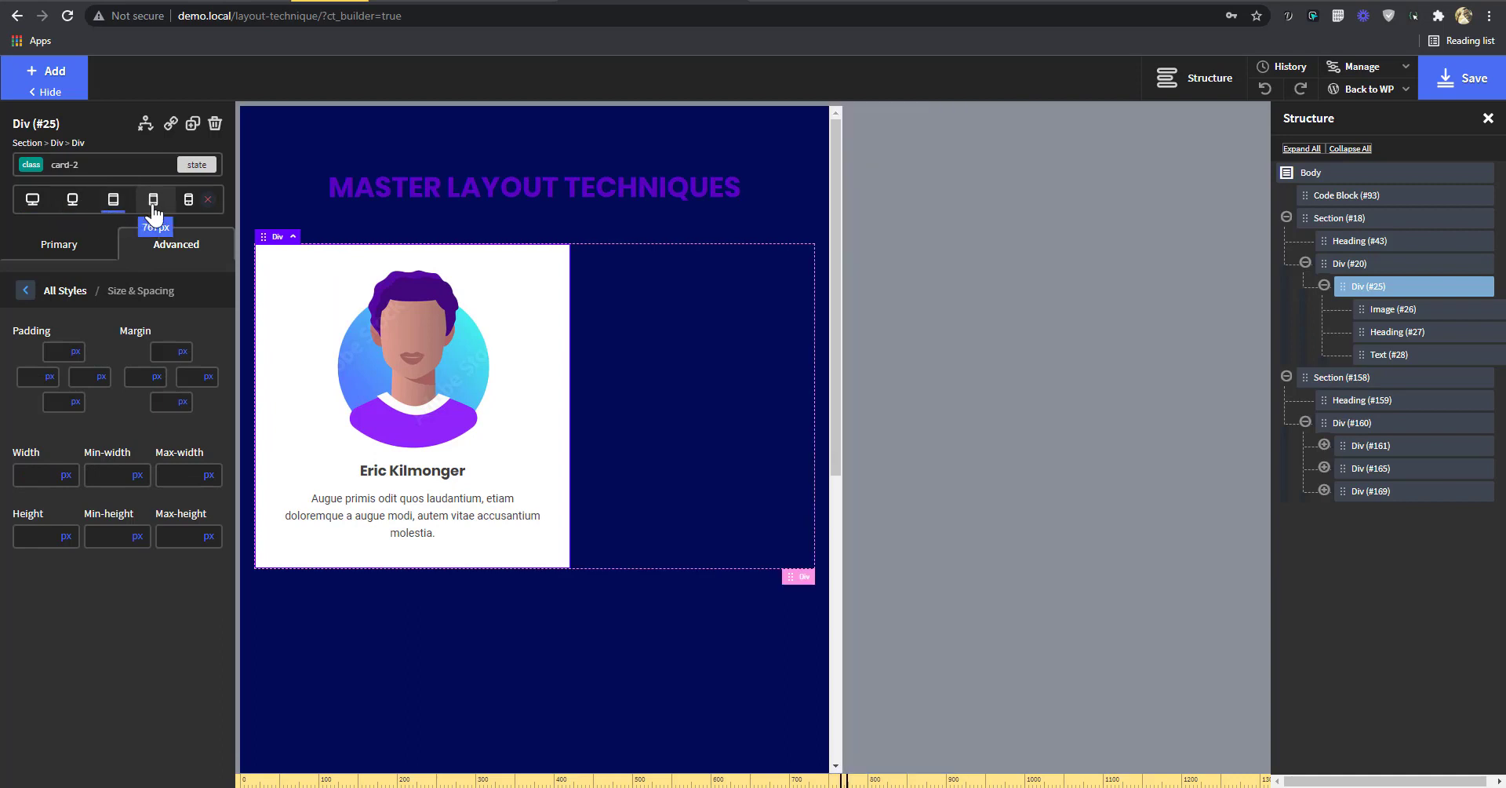
click(153, 212)
click(183, 209)
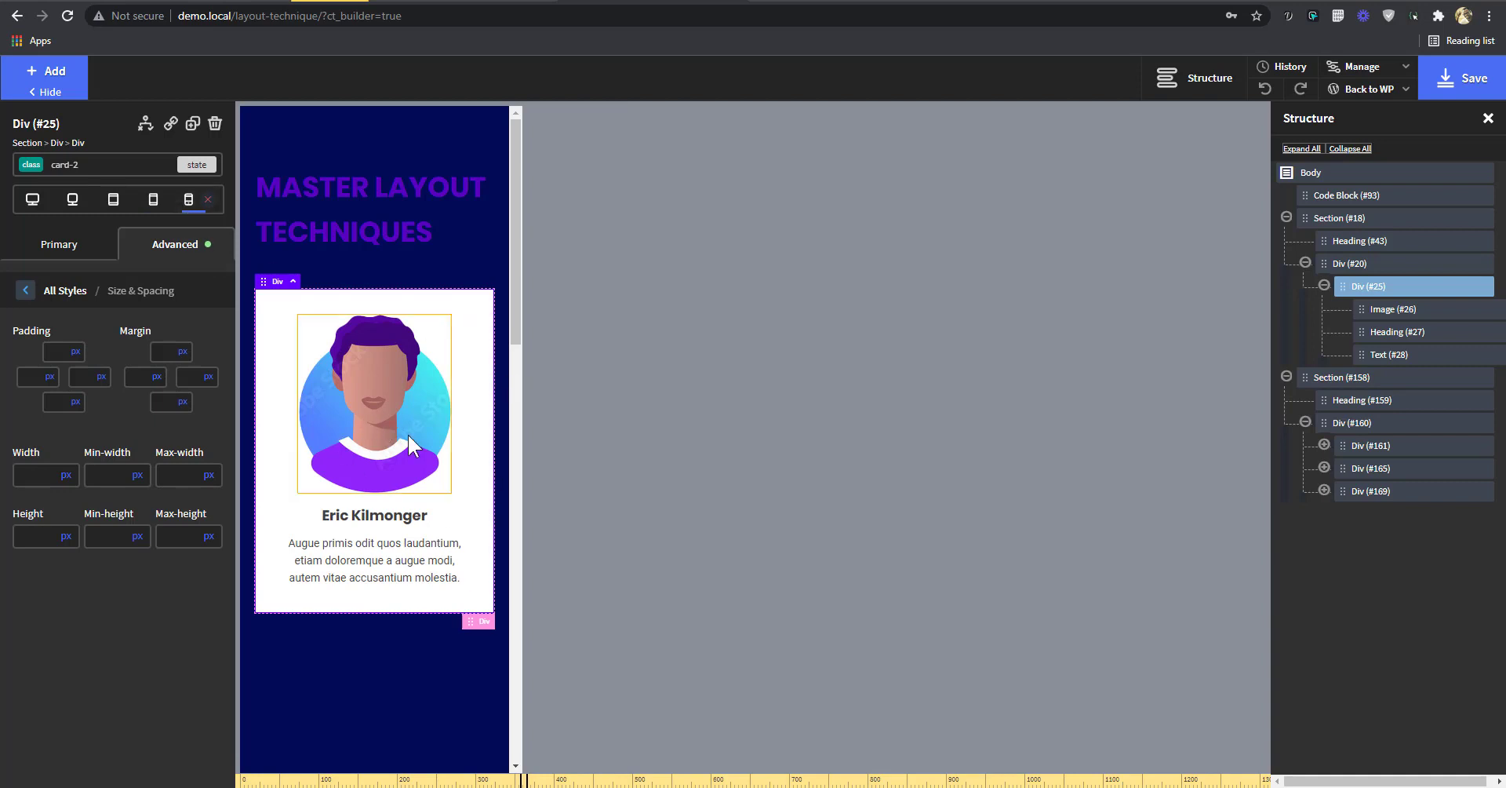
- Back at the full-width desktop breakpoint, try a card-2 max-width of 600 px and settle on 700 px
click(39, 212)
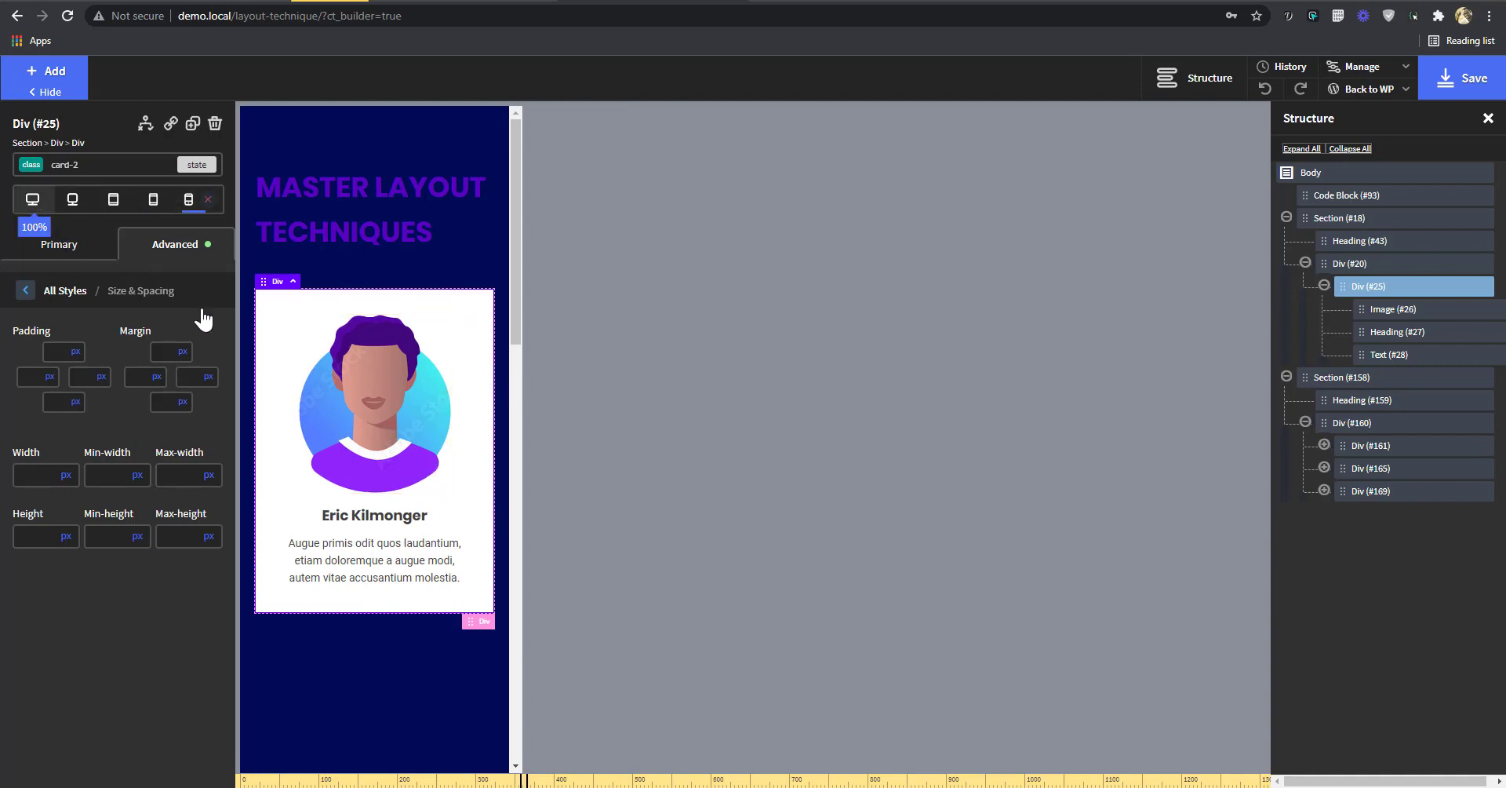
click(186, 476)
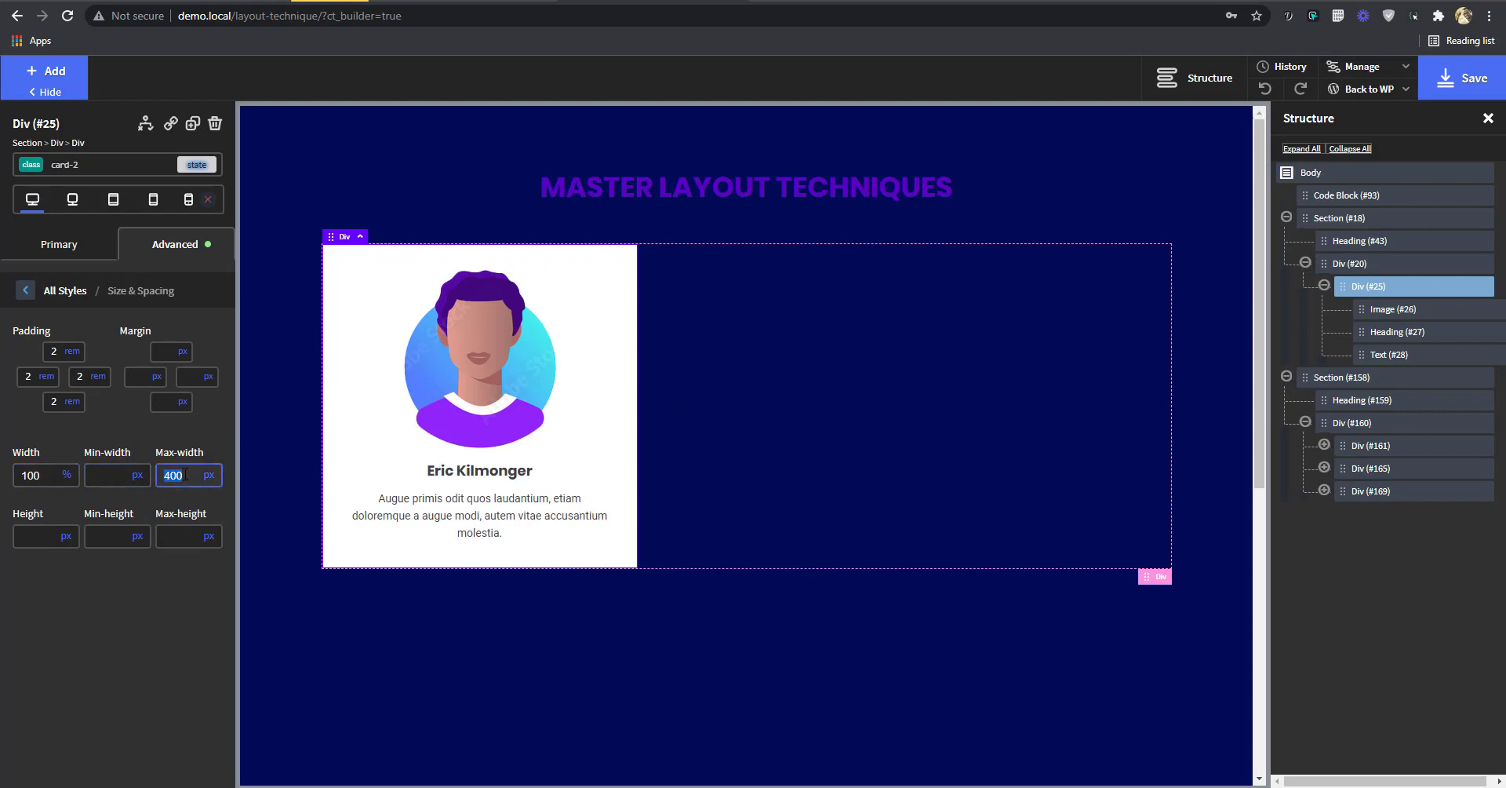
text(600)
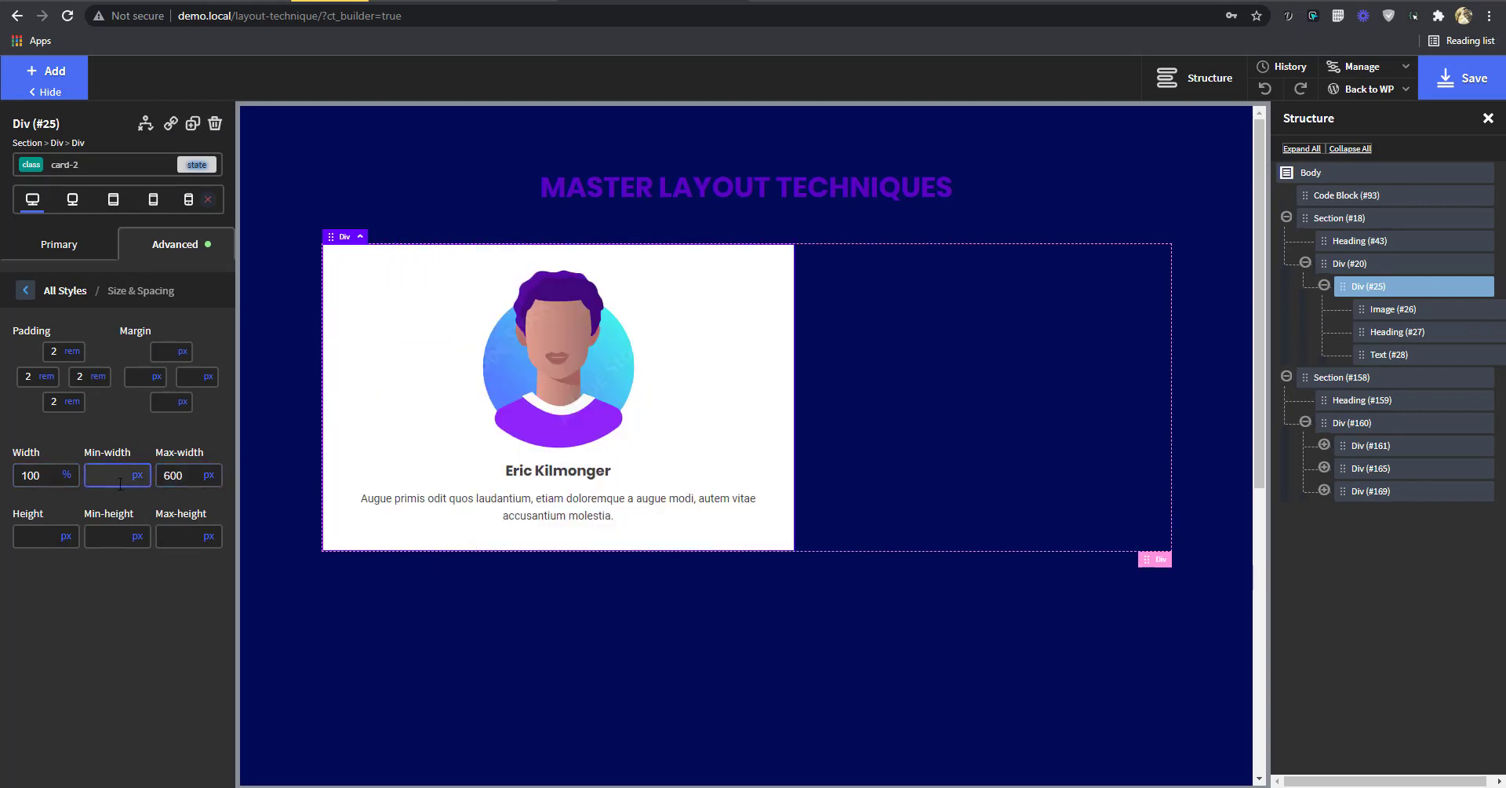
text(700)
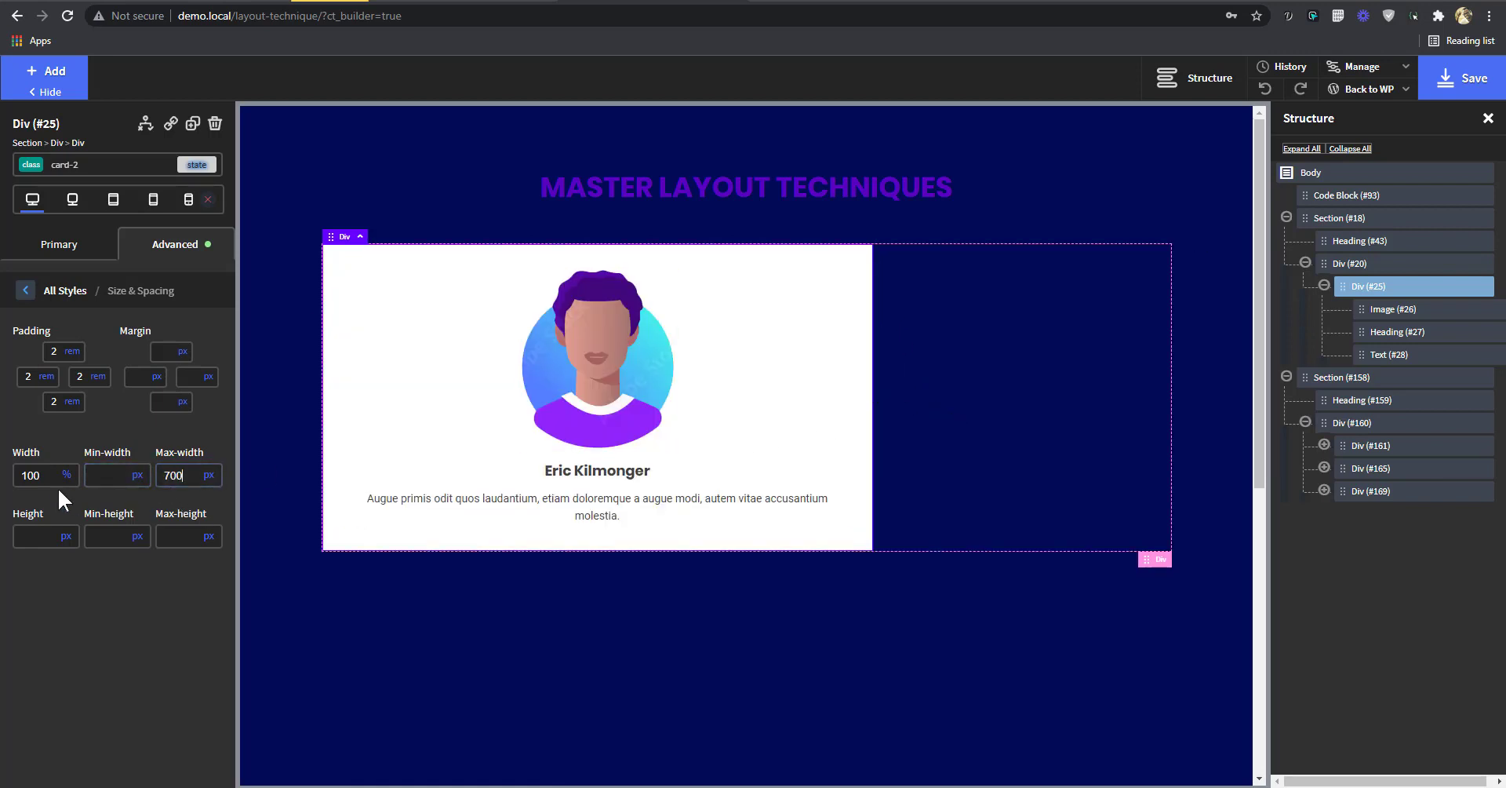
click(39, 476)
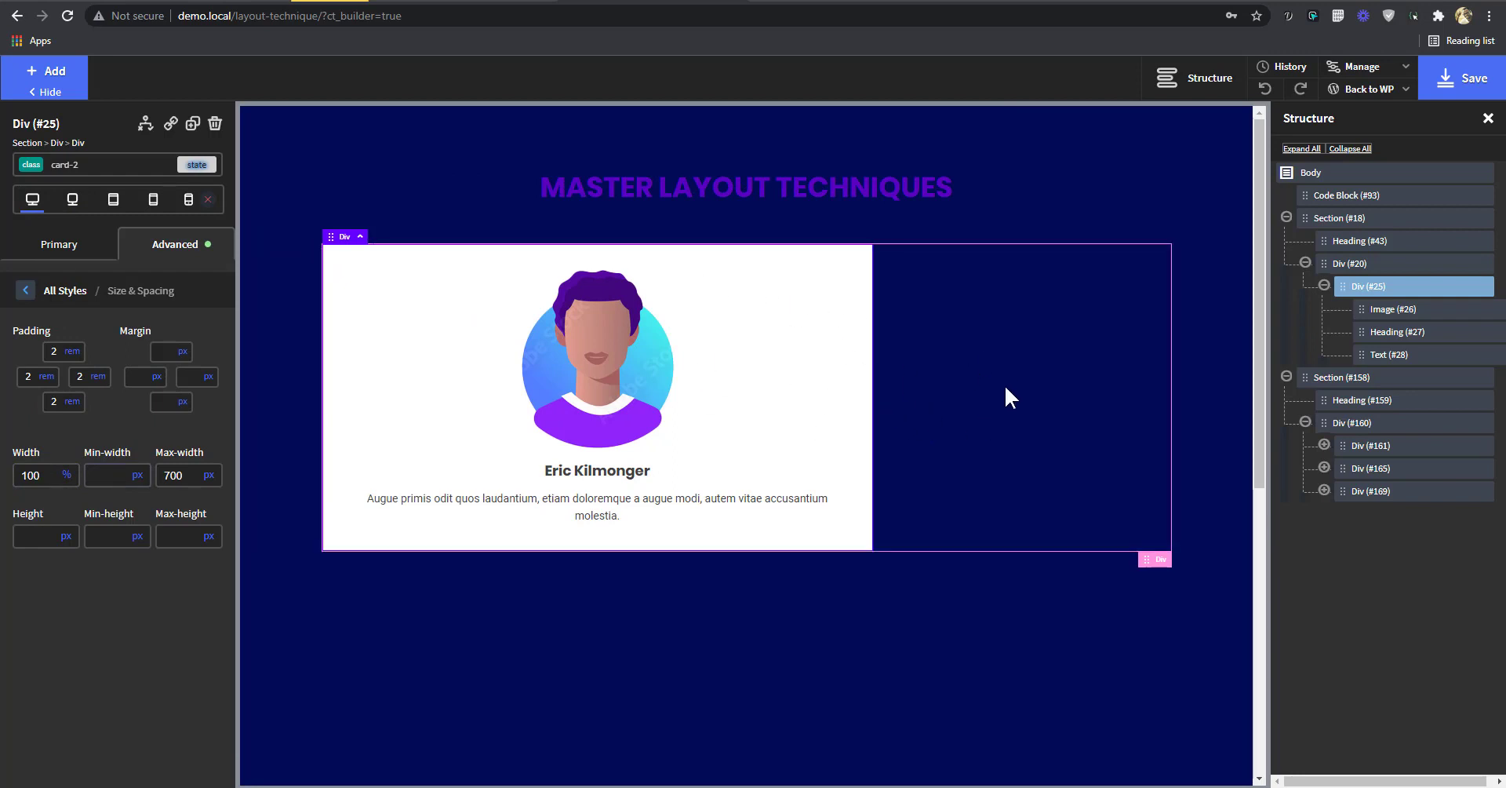
click(194, 478)
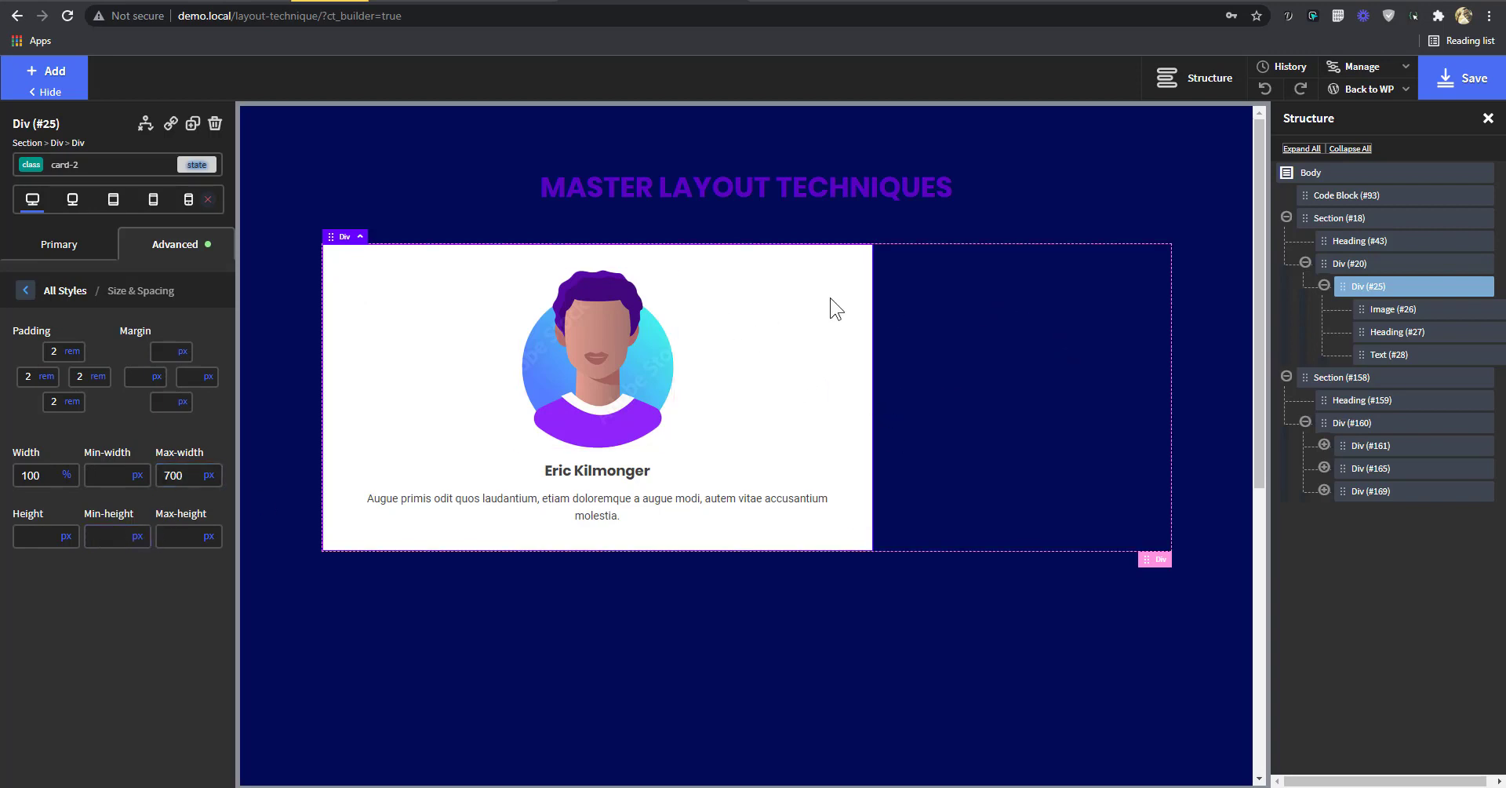
- Examine how the card scales at the page-width, tablet and landscape phone breakpoints
click(72, 206)
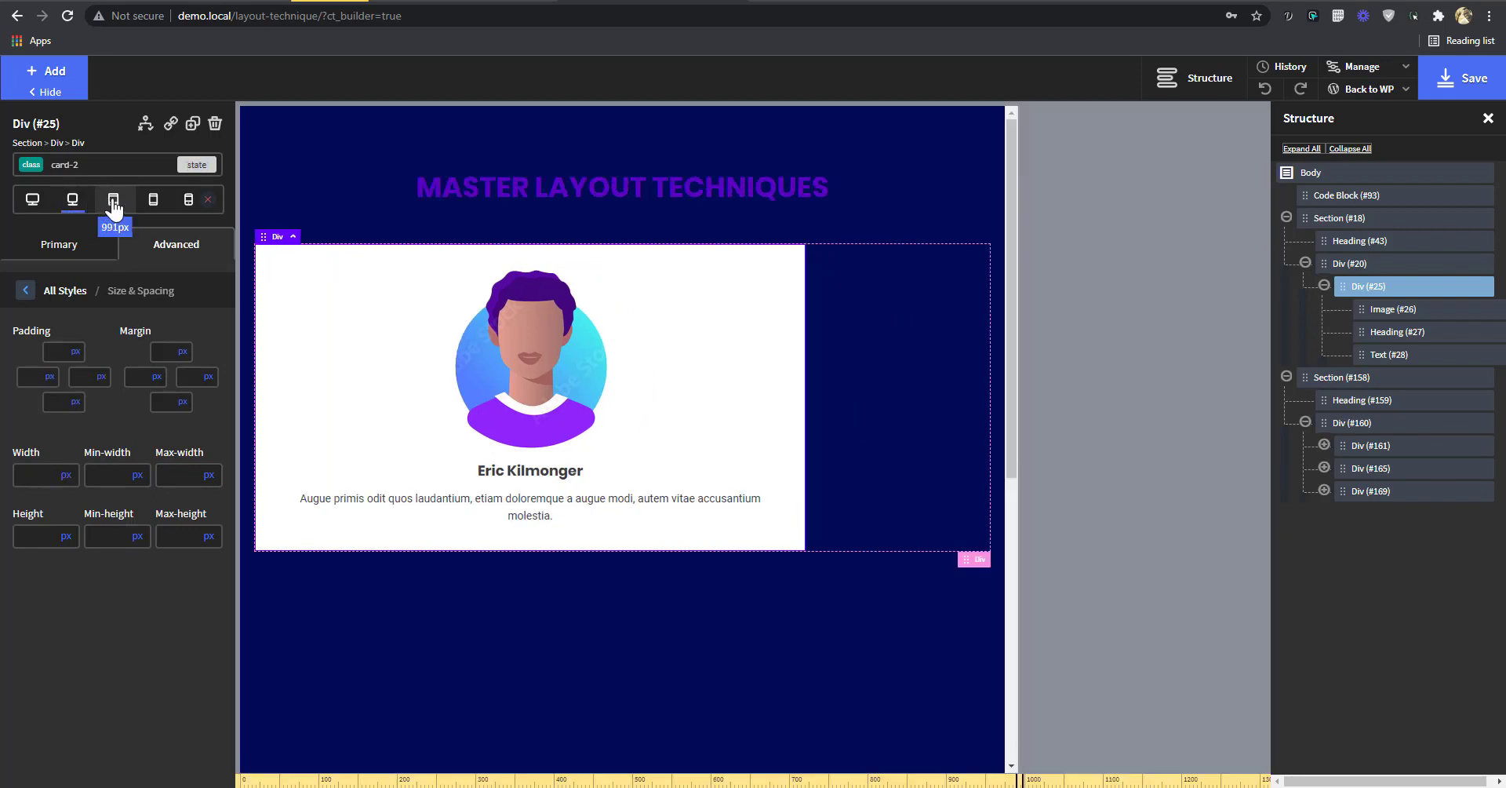
click(113, 202)
click(146, 205)
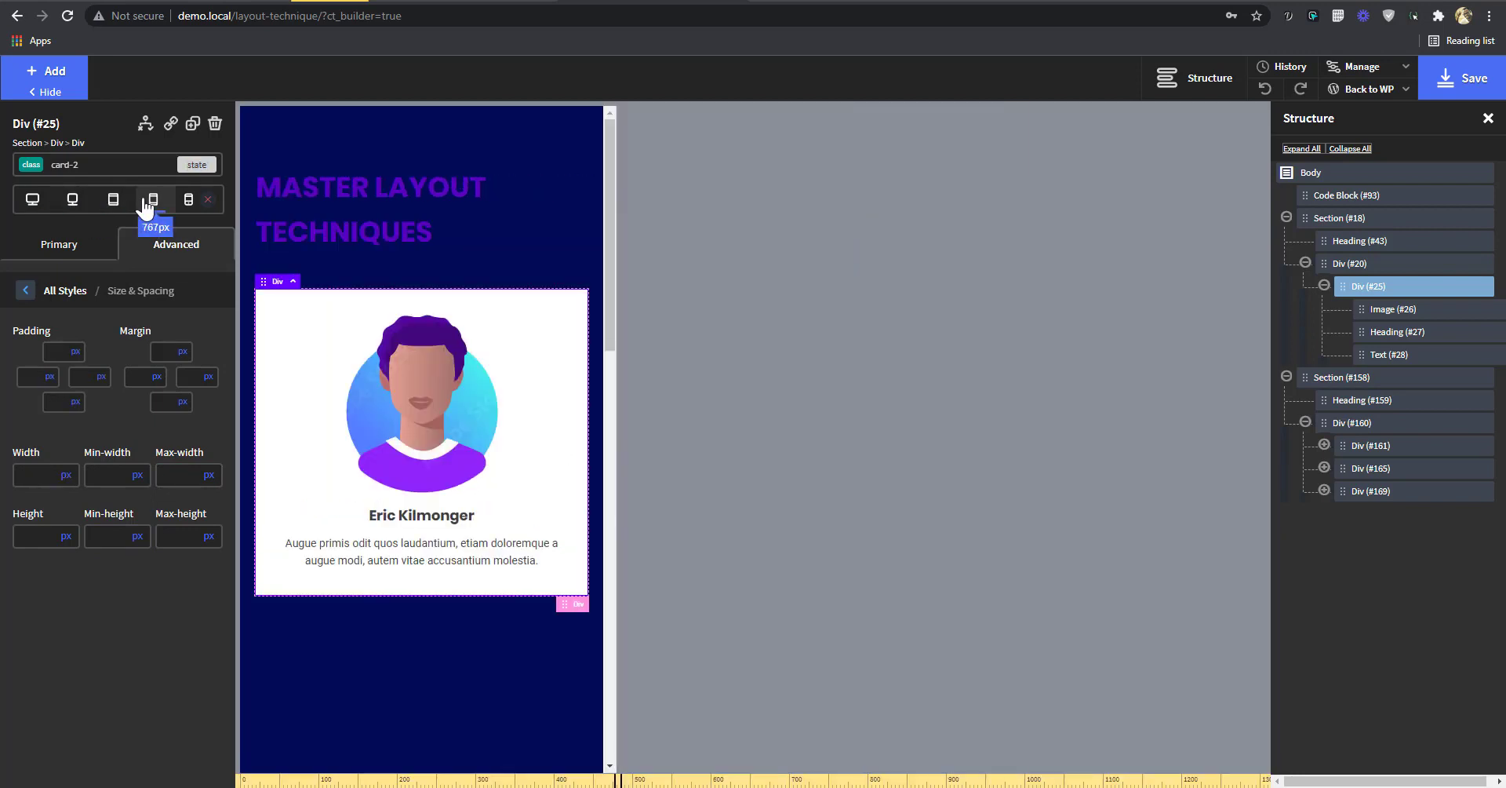
click(59, 475)
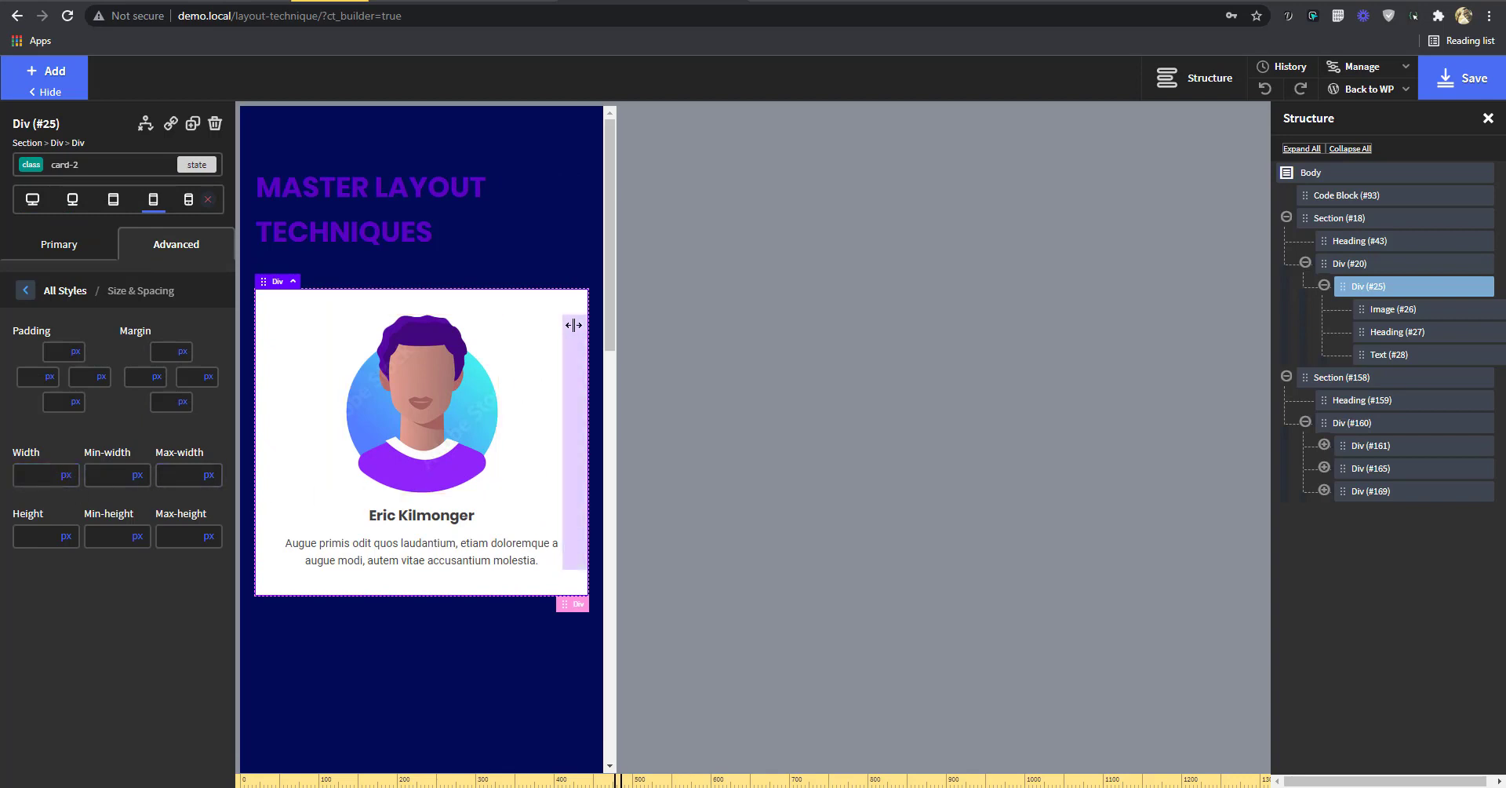
- At the full-width desktop breakpoint, try a fixed card-2 width of 700 px with the max-width cleared
click(188, 201)
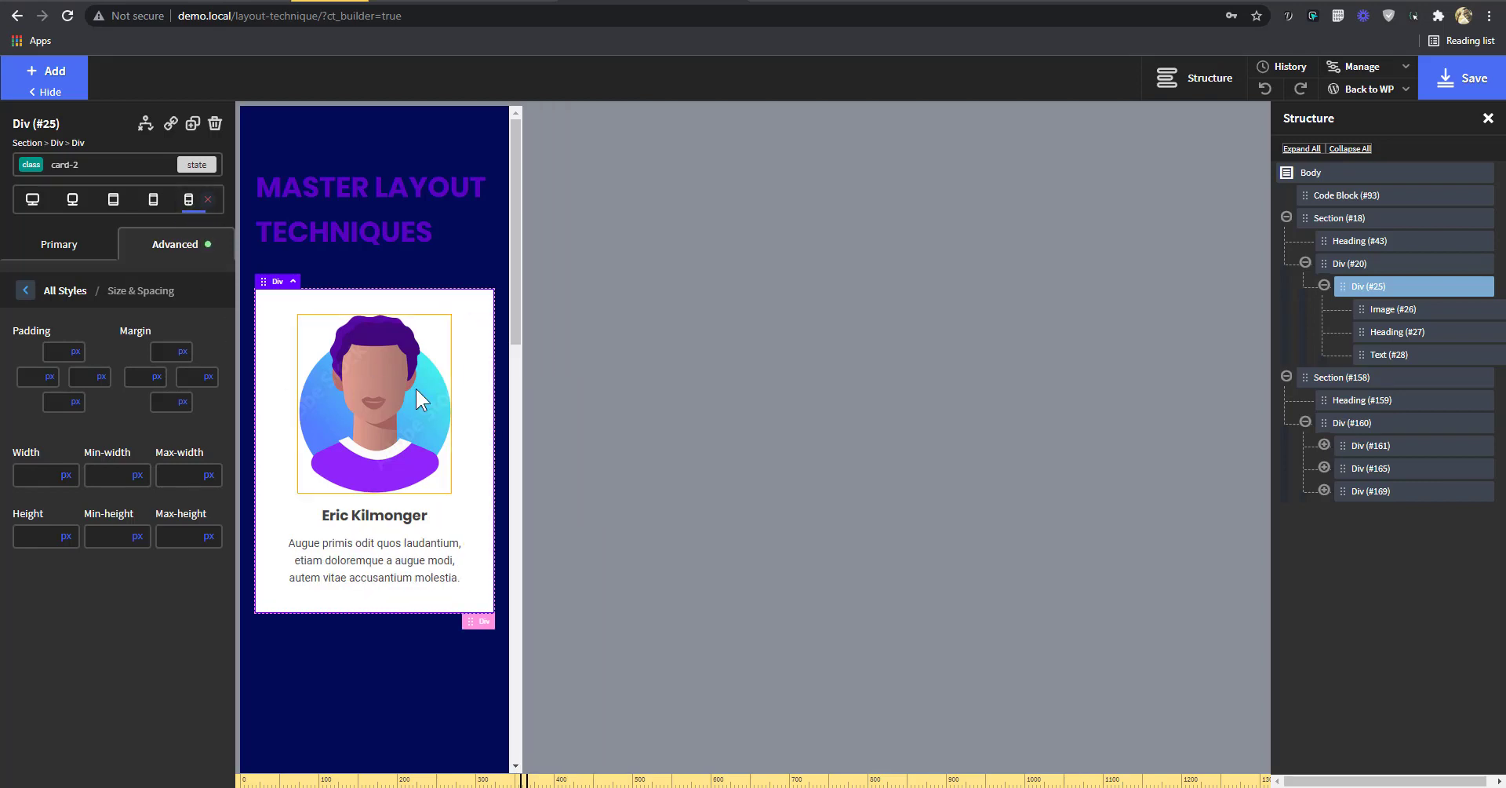
click(32, 201)
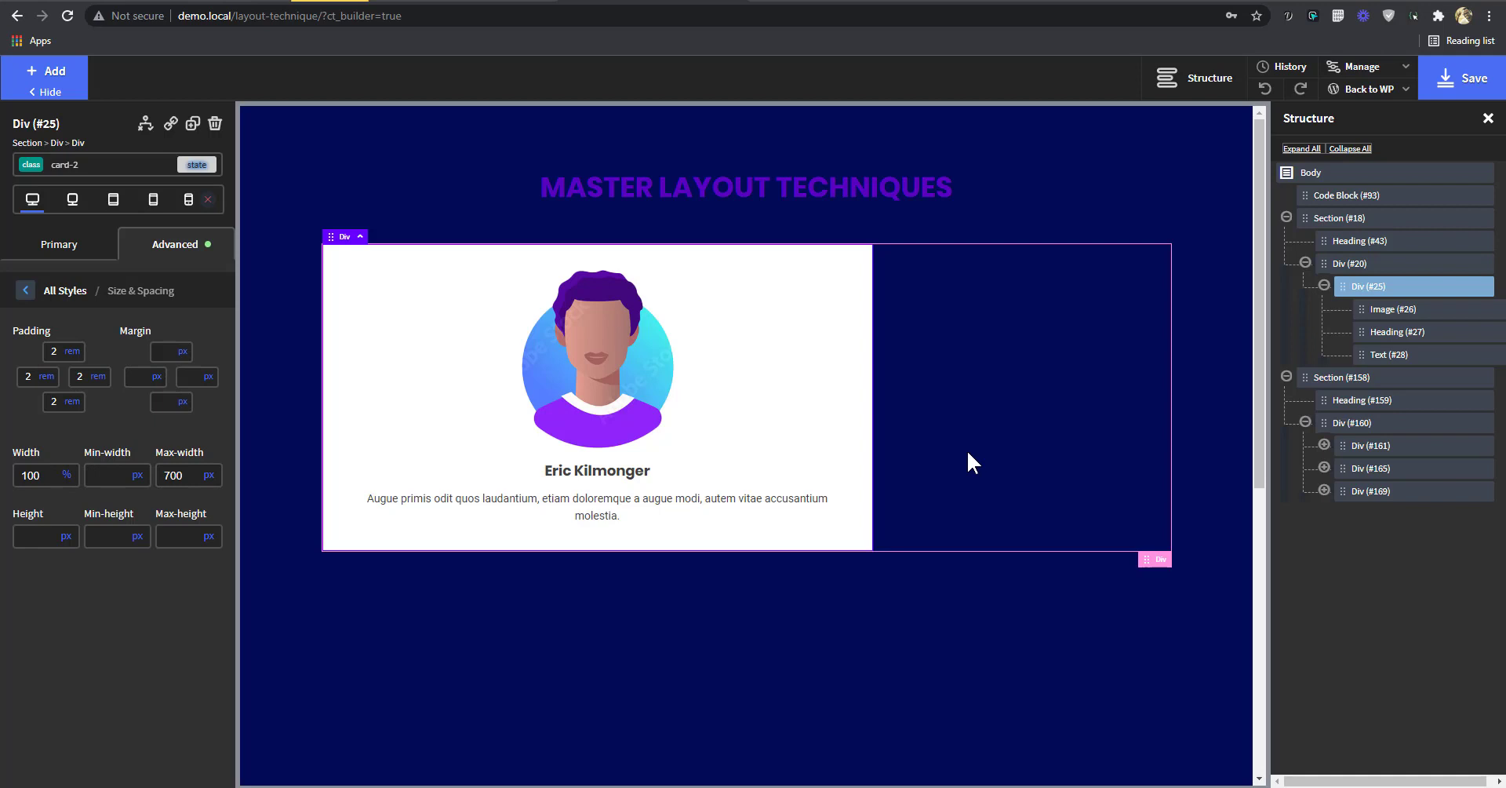
key(BackSpace)
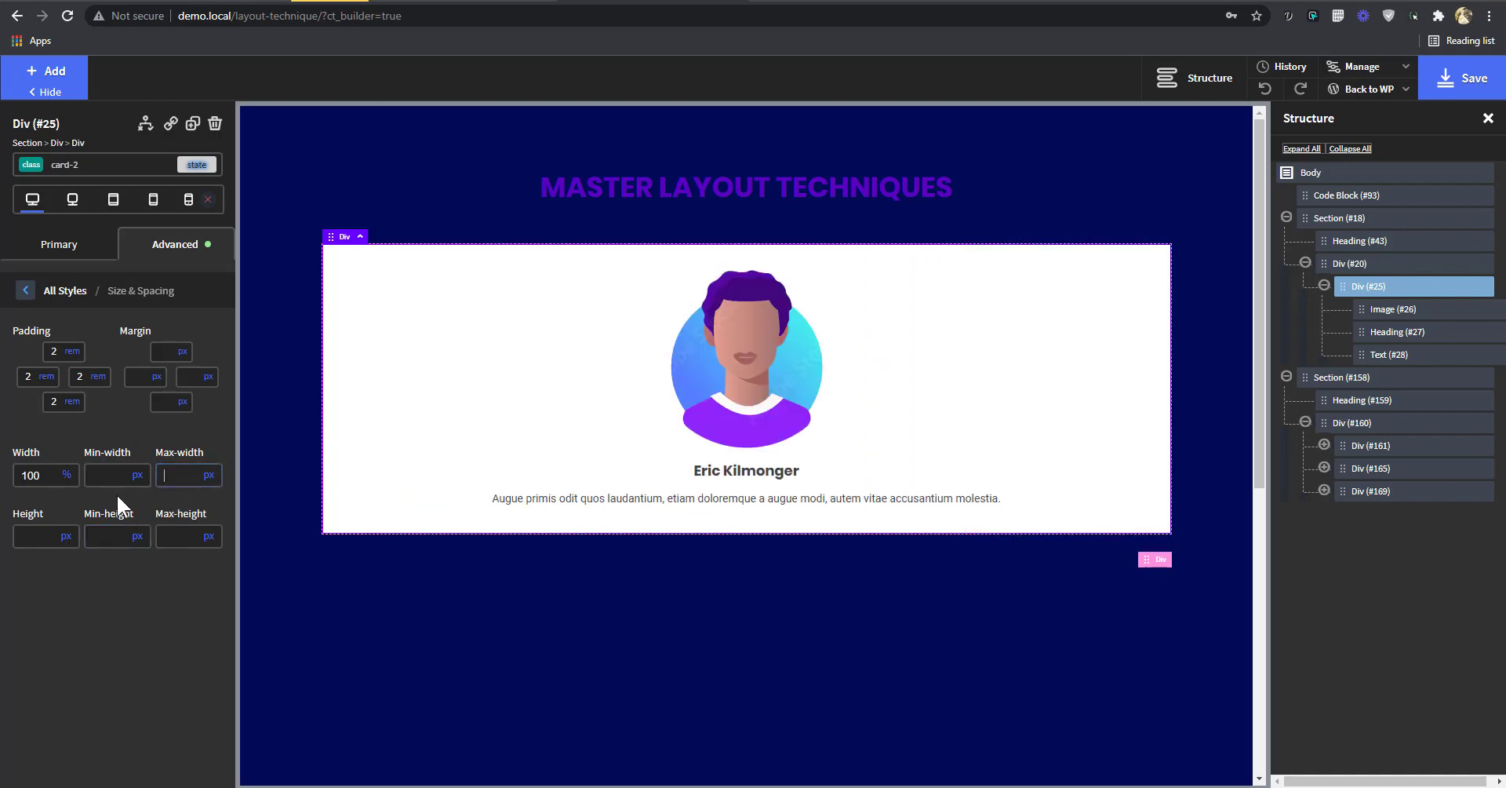
click(67, 475)
click(61, 478)
double_click(43, 477)
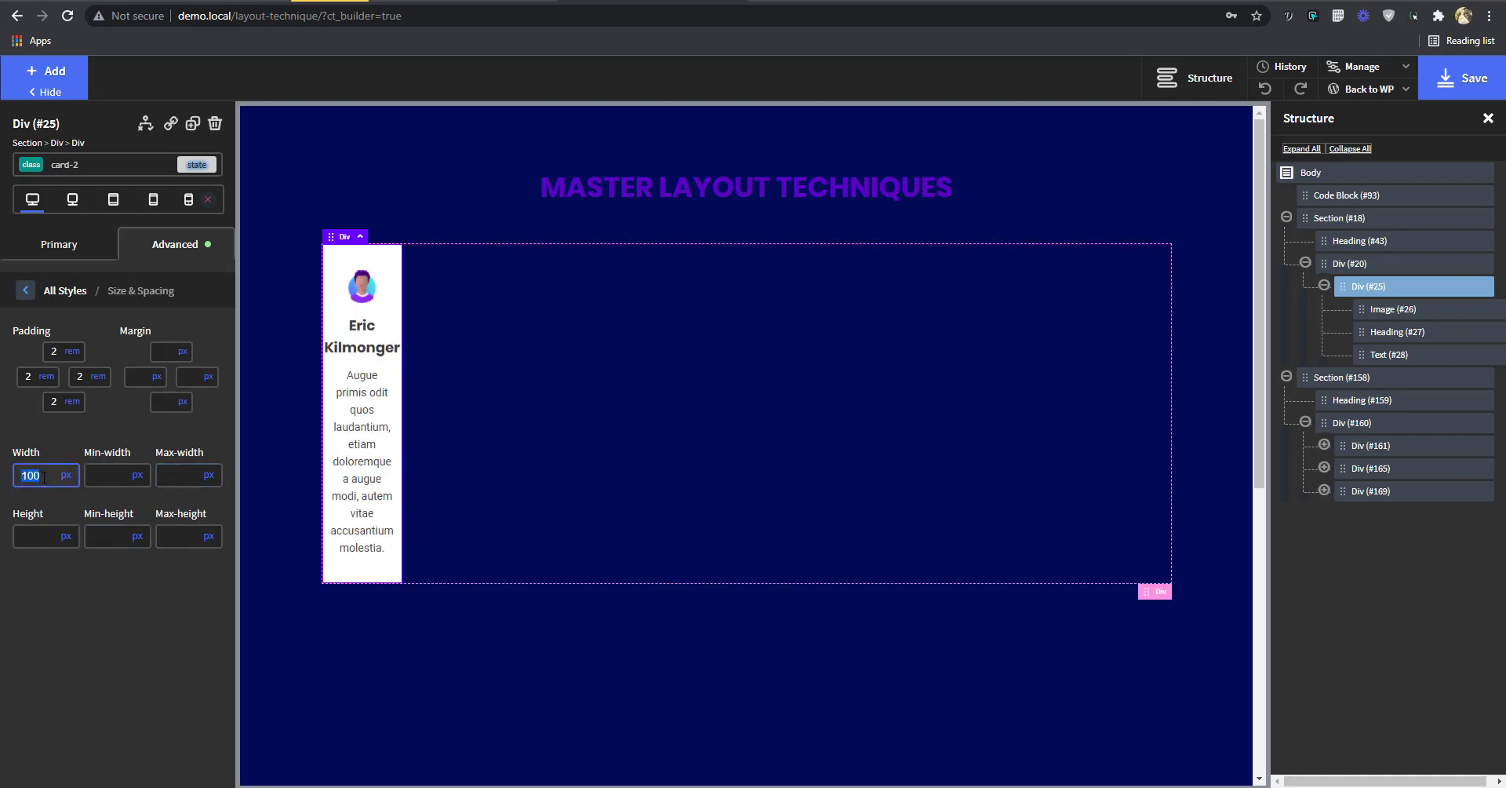
- Examine how the fixed-width card fits at the page-width, tablet, landscape phone and portrait phone breakpoints
click(72, 199)
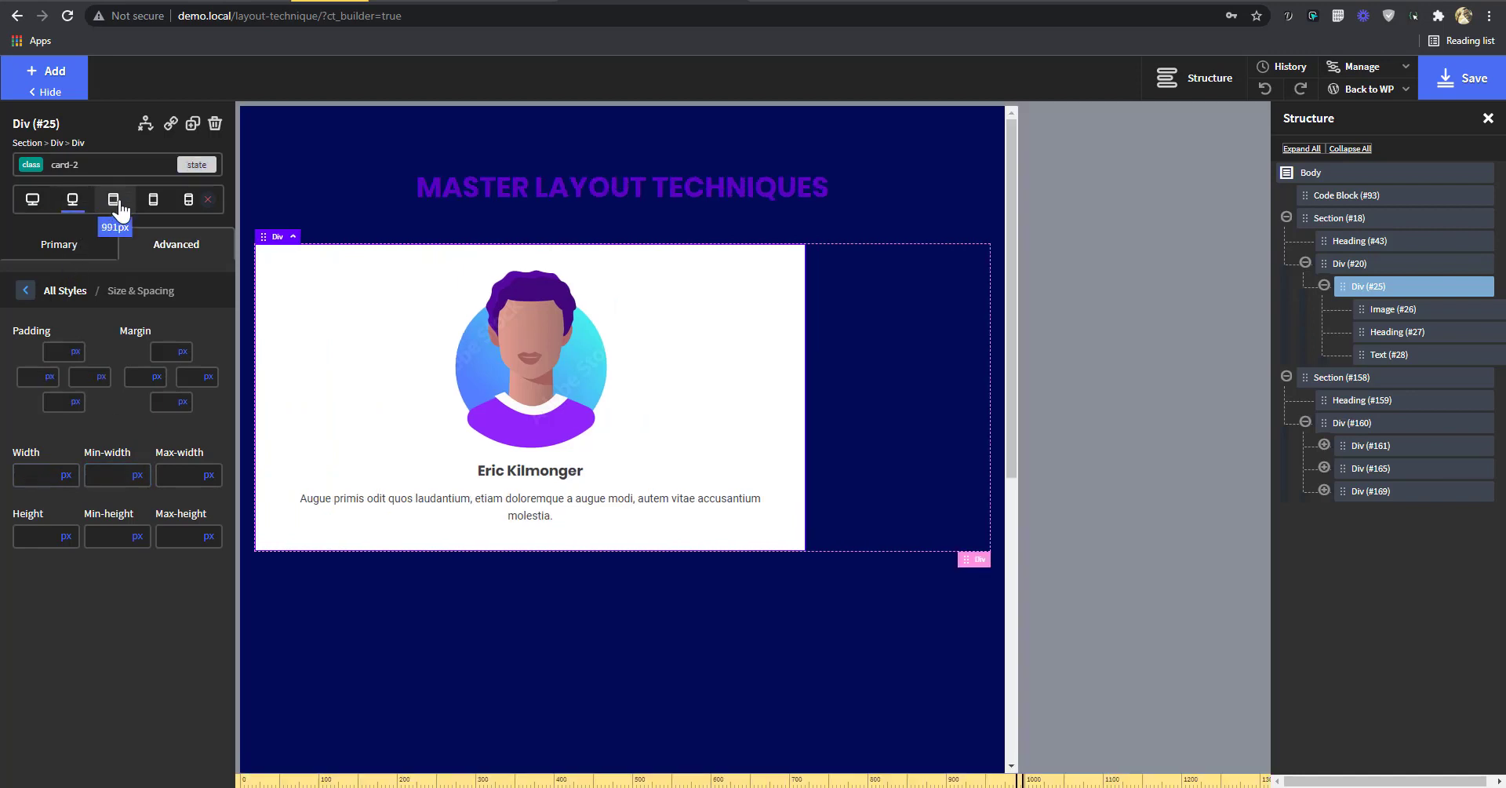
click(113, 200)
click(148, 202)
drag(441, 765, 387, 753)
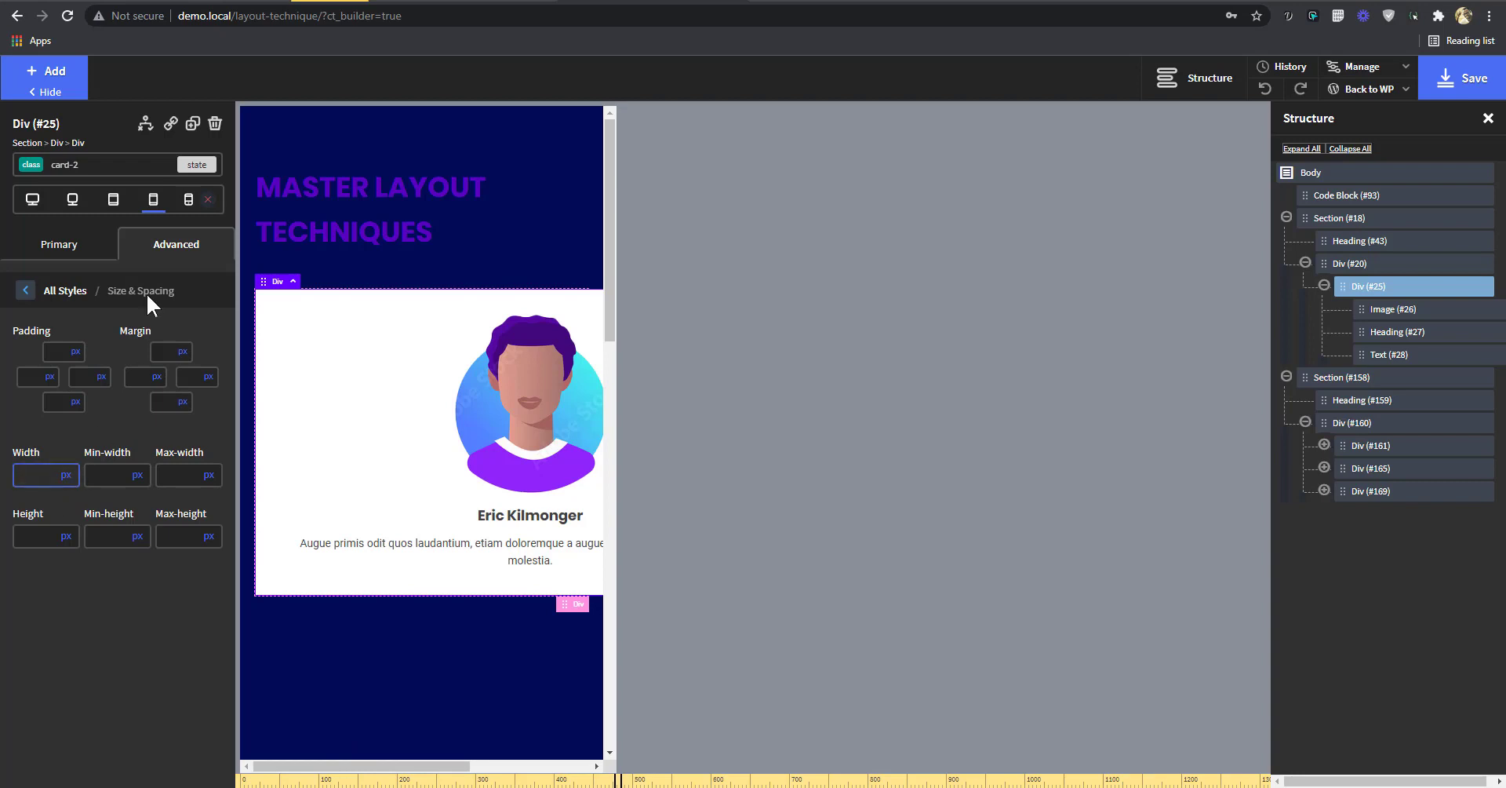
click(188, 202)
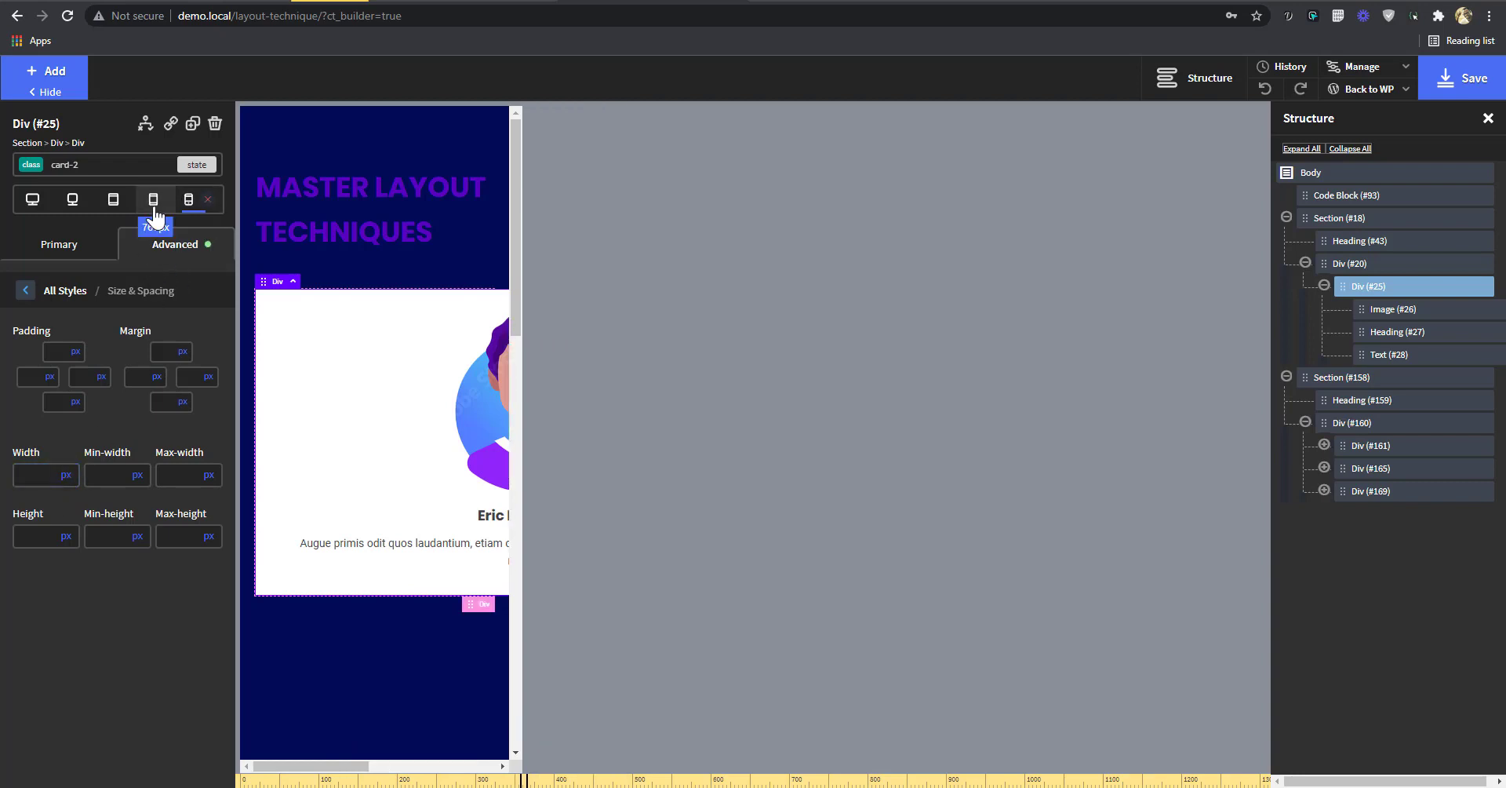
- Back at the full-width desktop breakpoint, set card-2's width to 100% and its max-width to 700 px
click(33, 198)
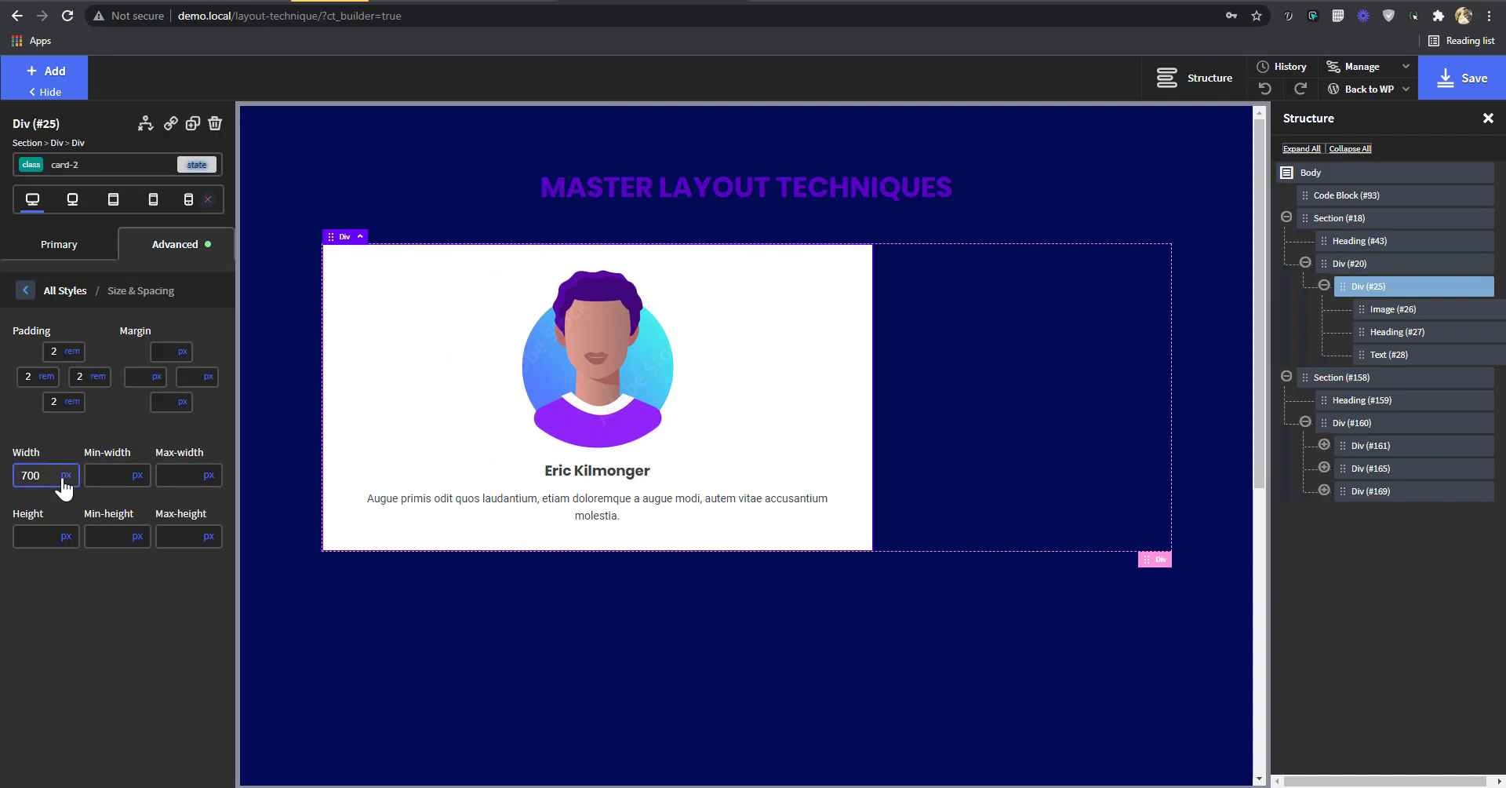
mouse_move(67, 474)
click(66, 510)
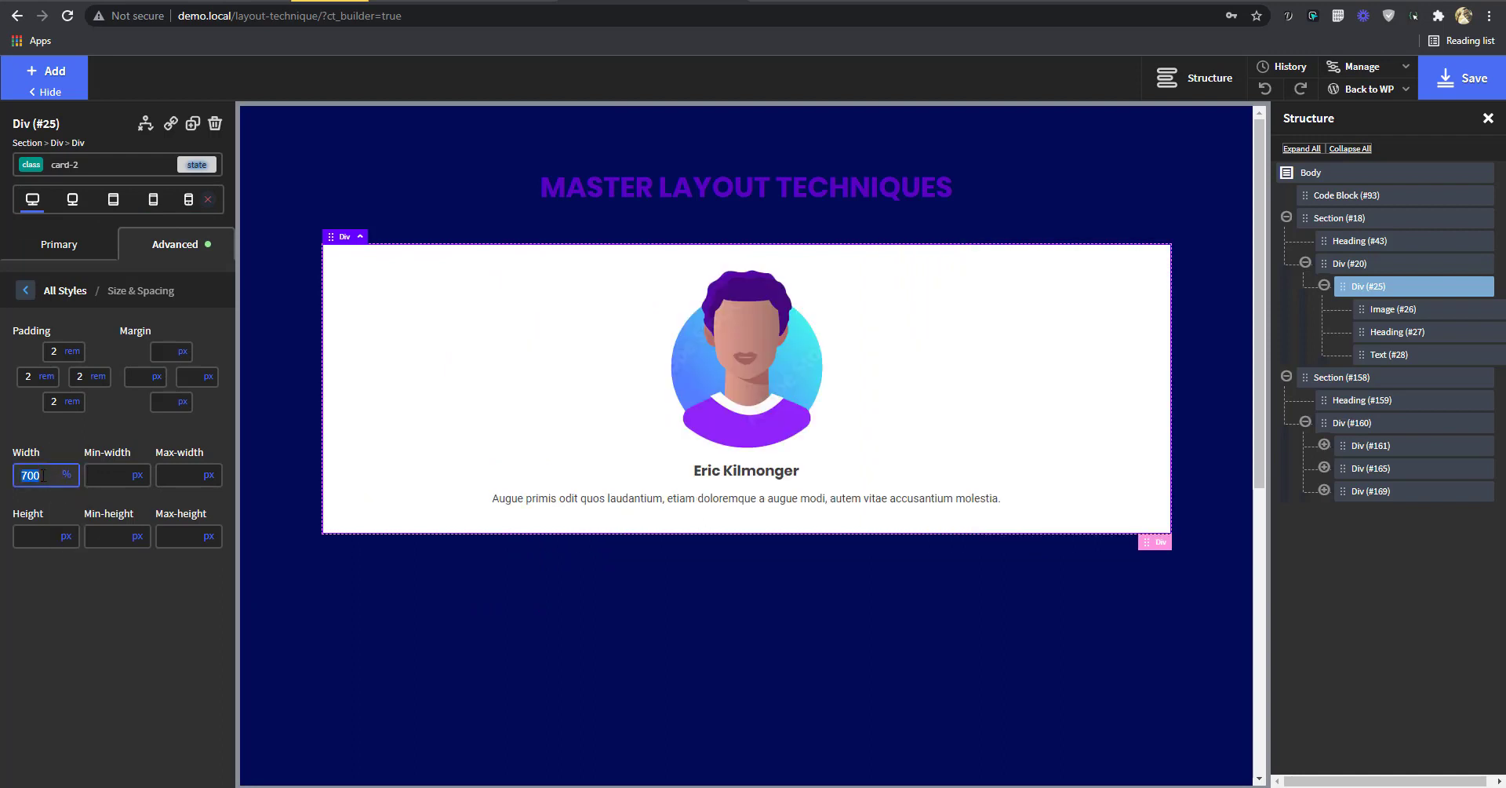
text(100)
click(180, 475)
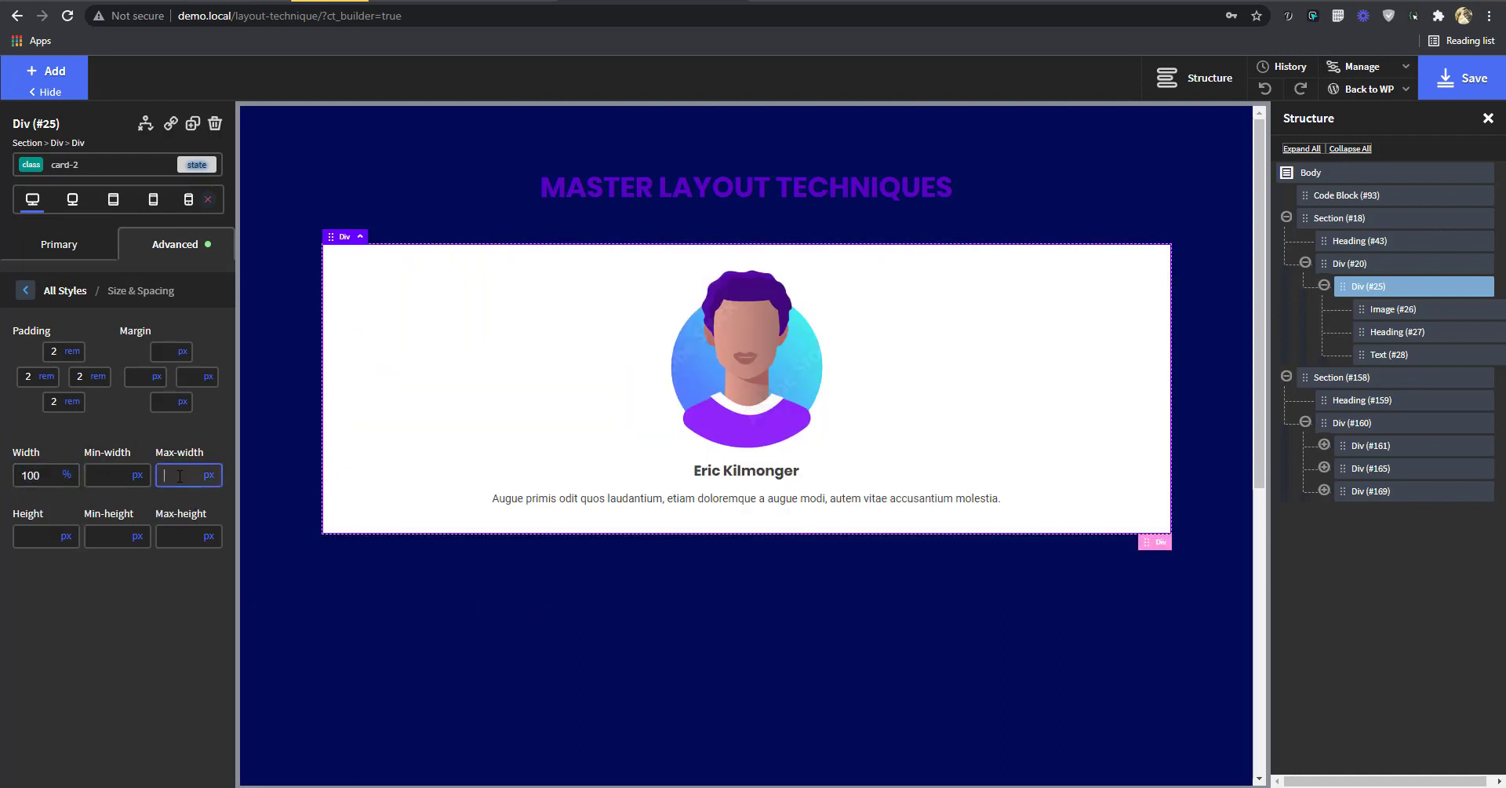
text(700)
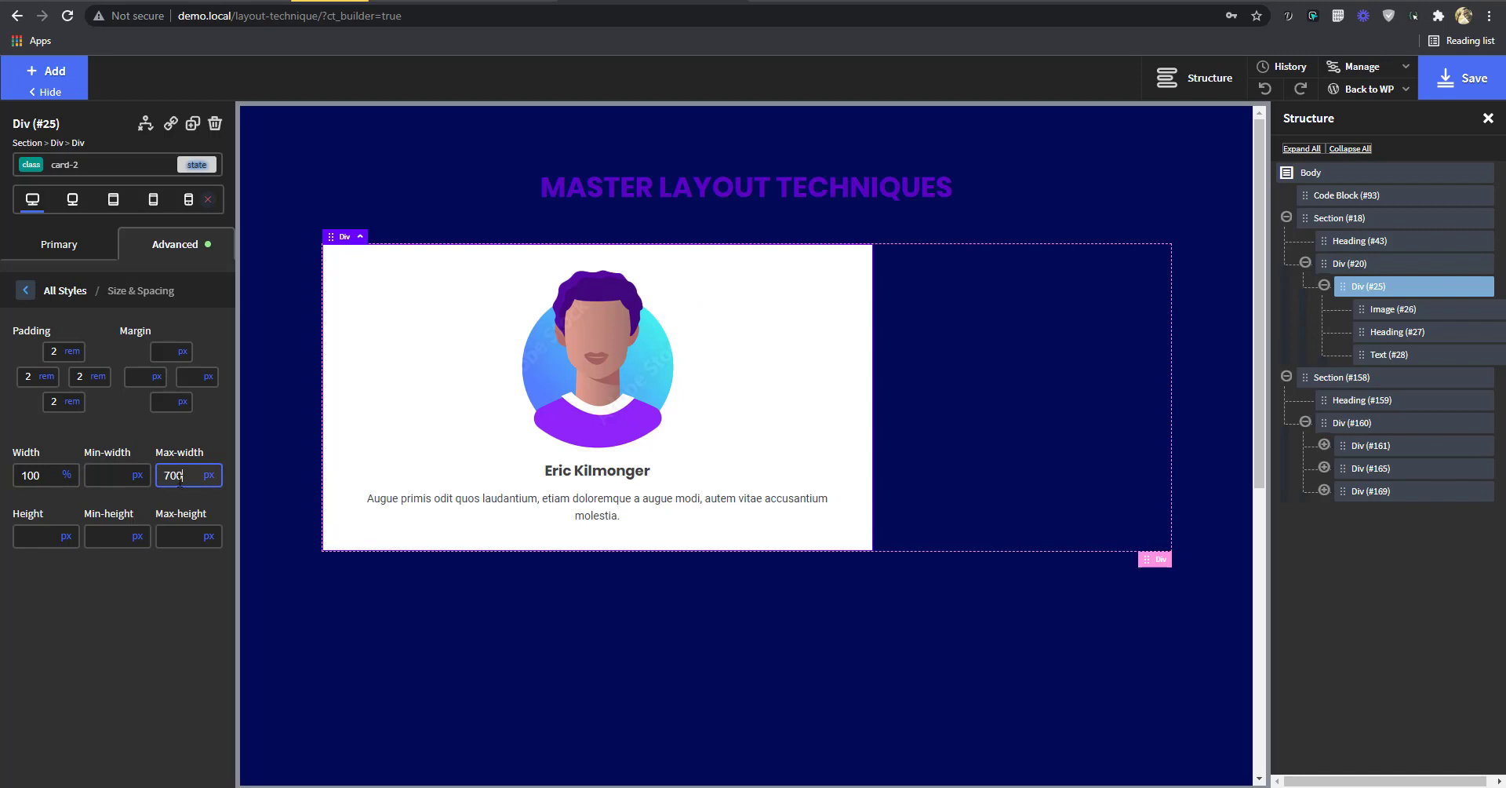
- Check the fluid card at the two phone breakpoints and return to the full-width desktop view
click(154, 202)
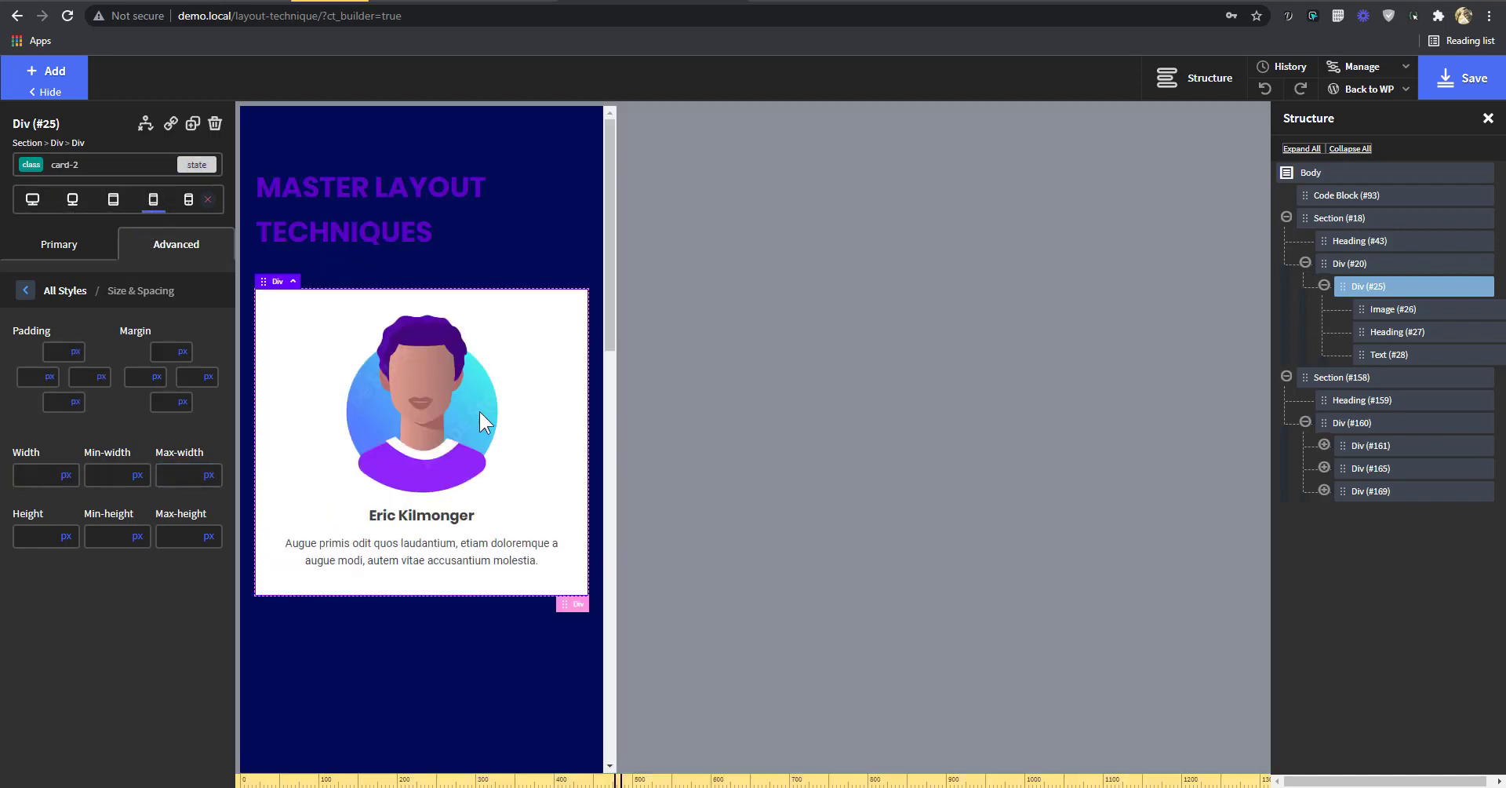
click(189, 199)
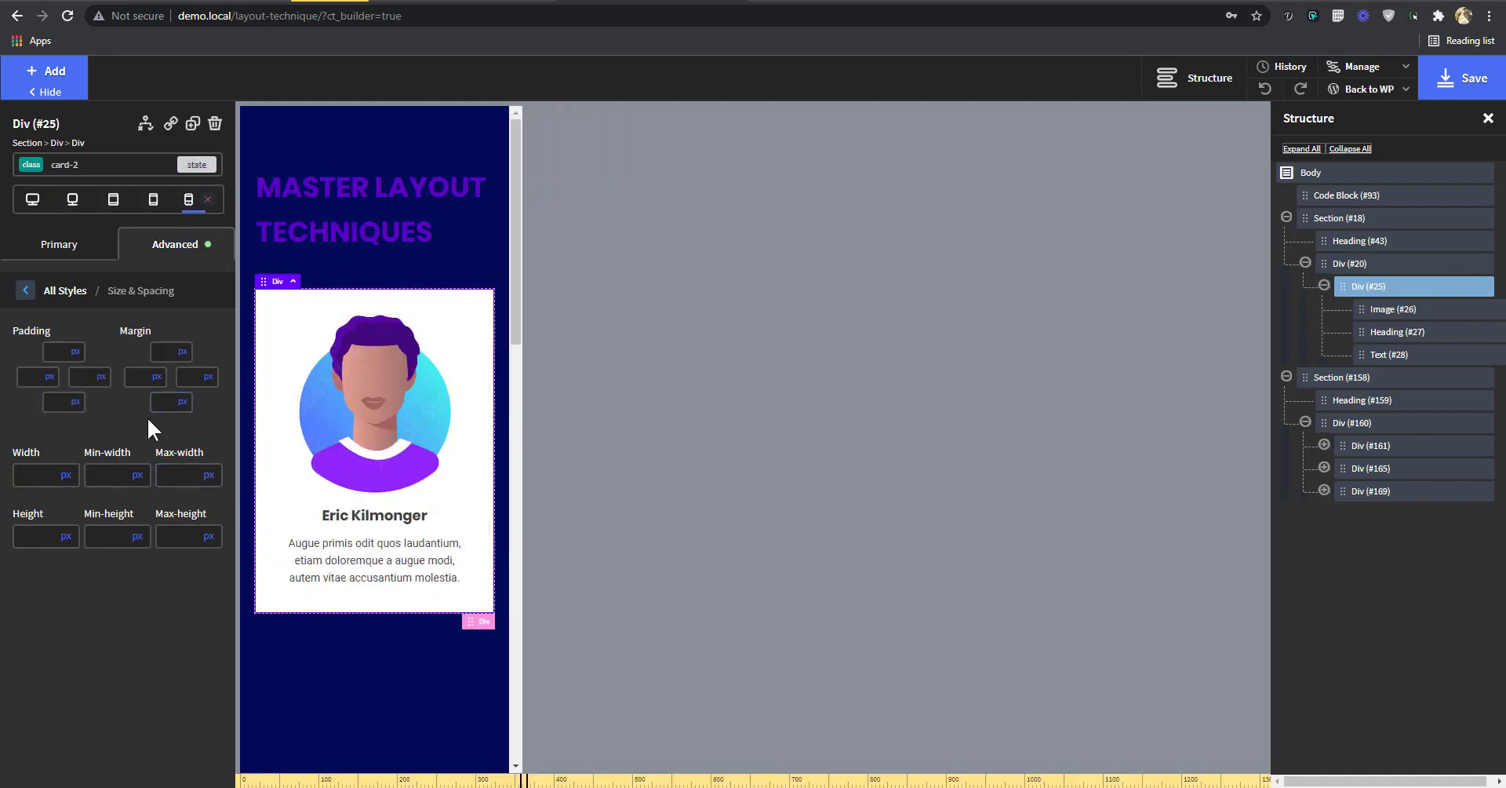
click(32, 201)
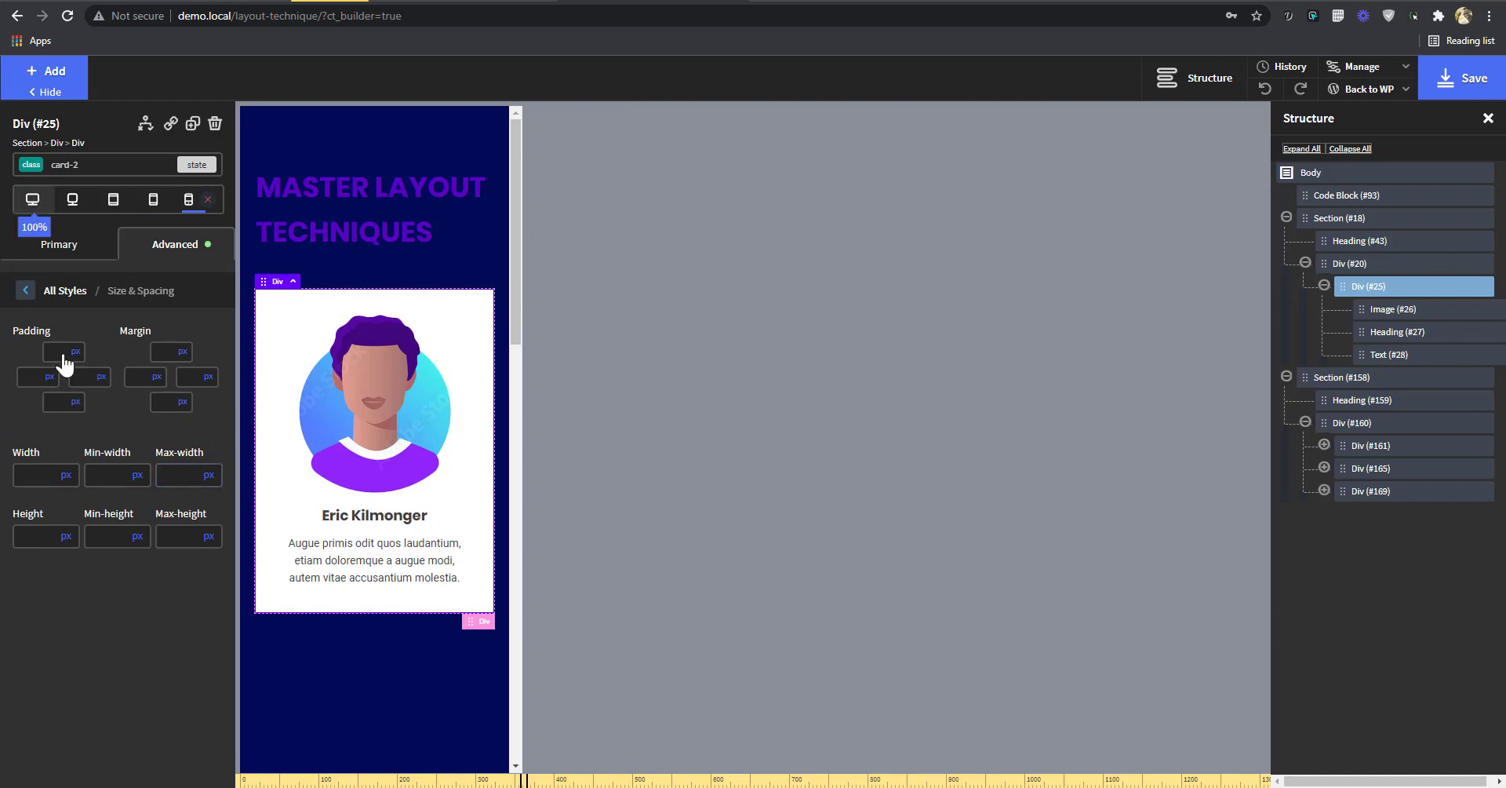
click(173, 476)
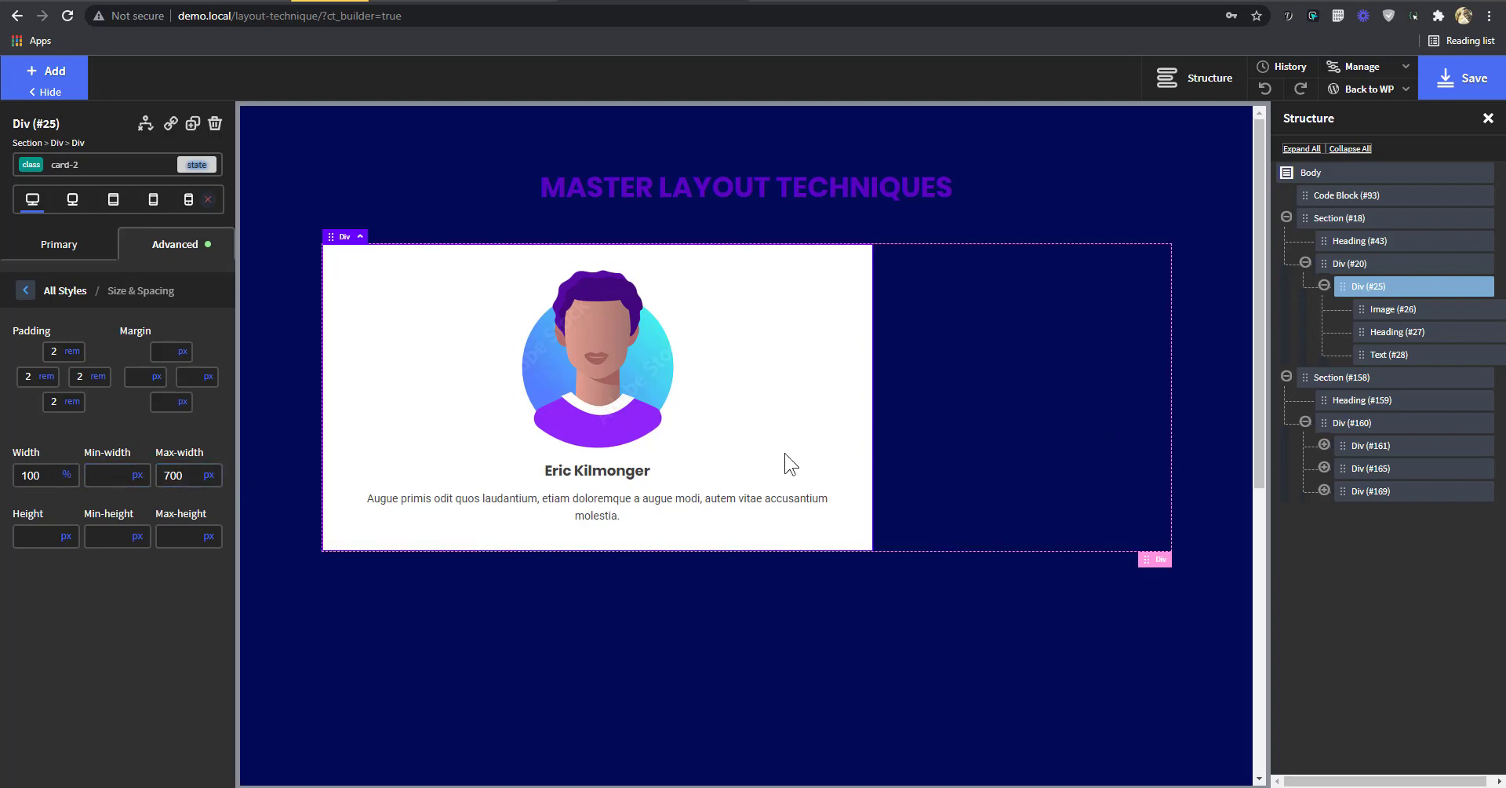
- Set the max-width of the card's description text to 300 px
click(645, 510)
click(189, 475)
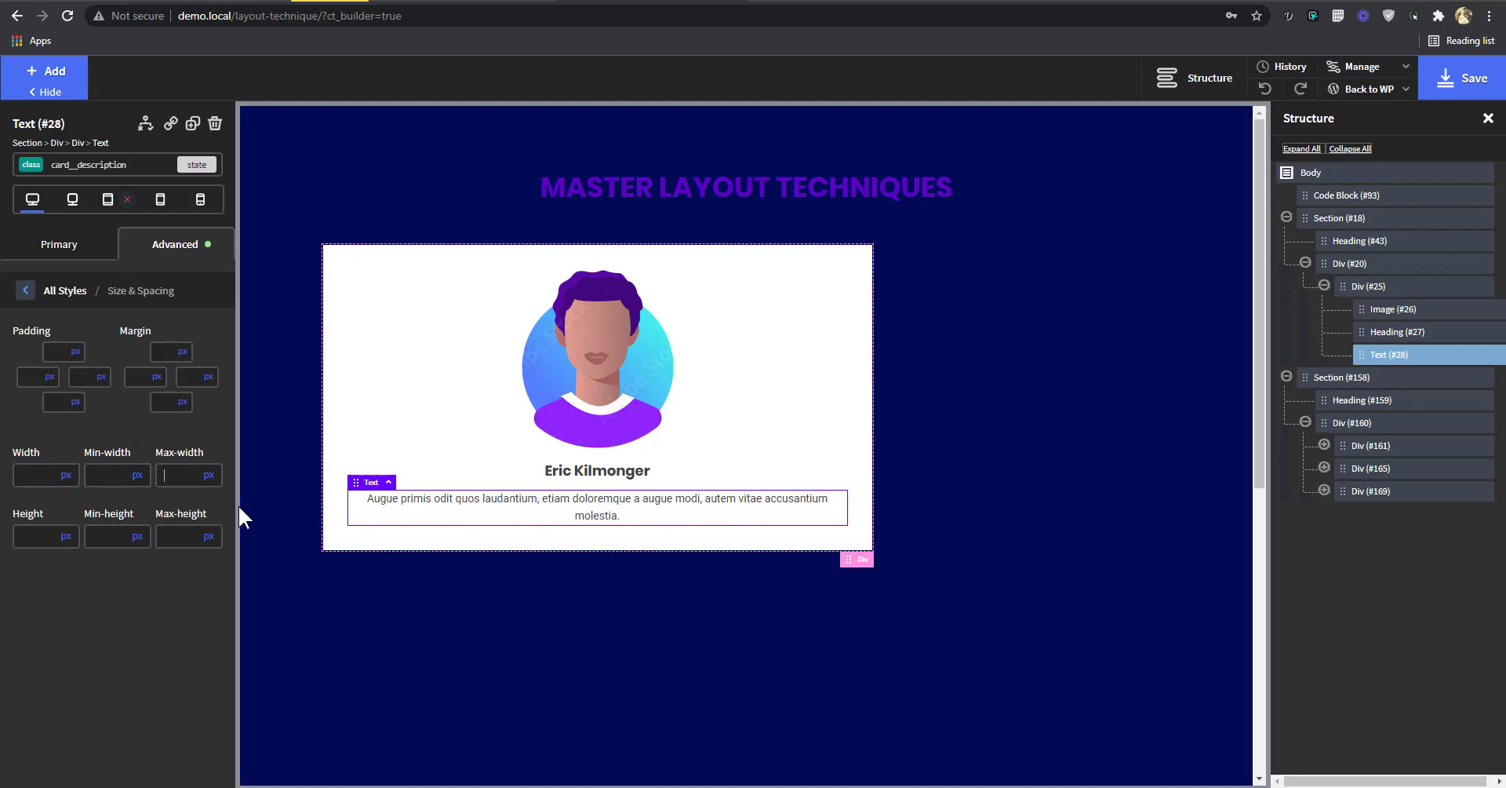
text(300)
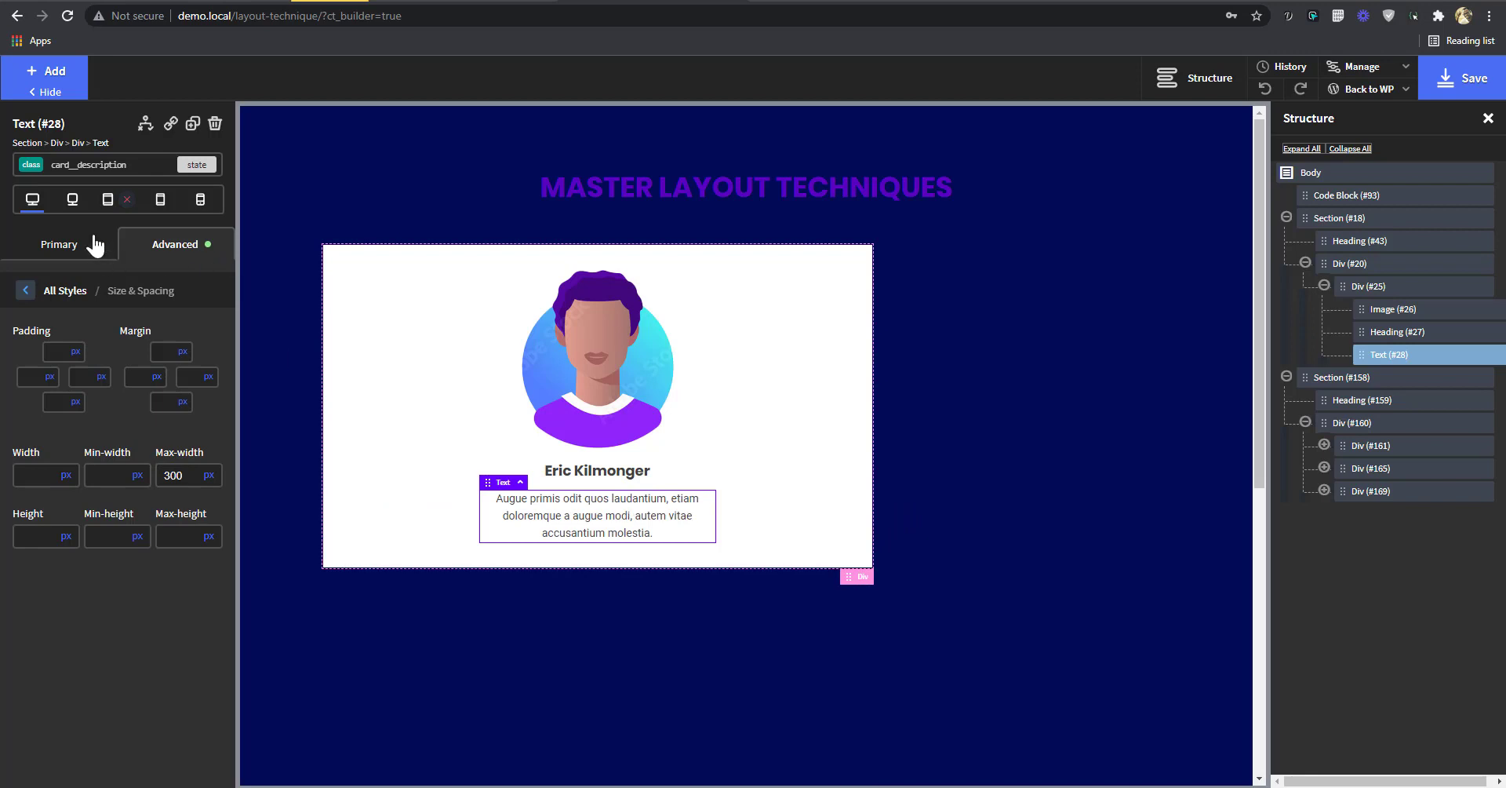
- Examine how the description text wraps at each smaller breakpoint, then return to the full-width desktop view
click(81, 207)
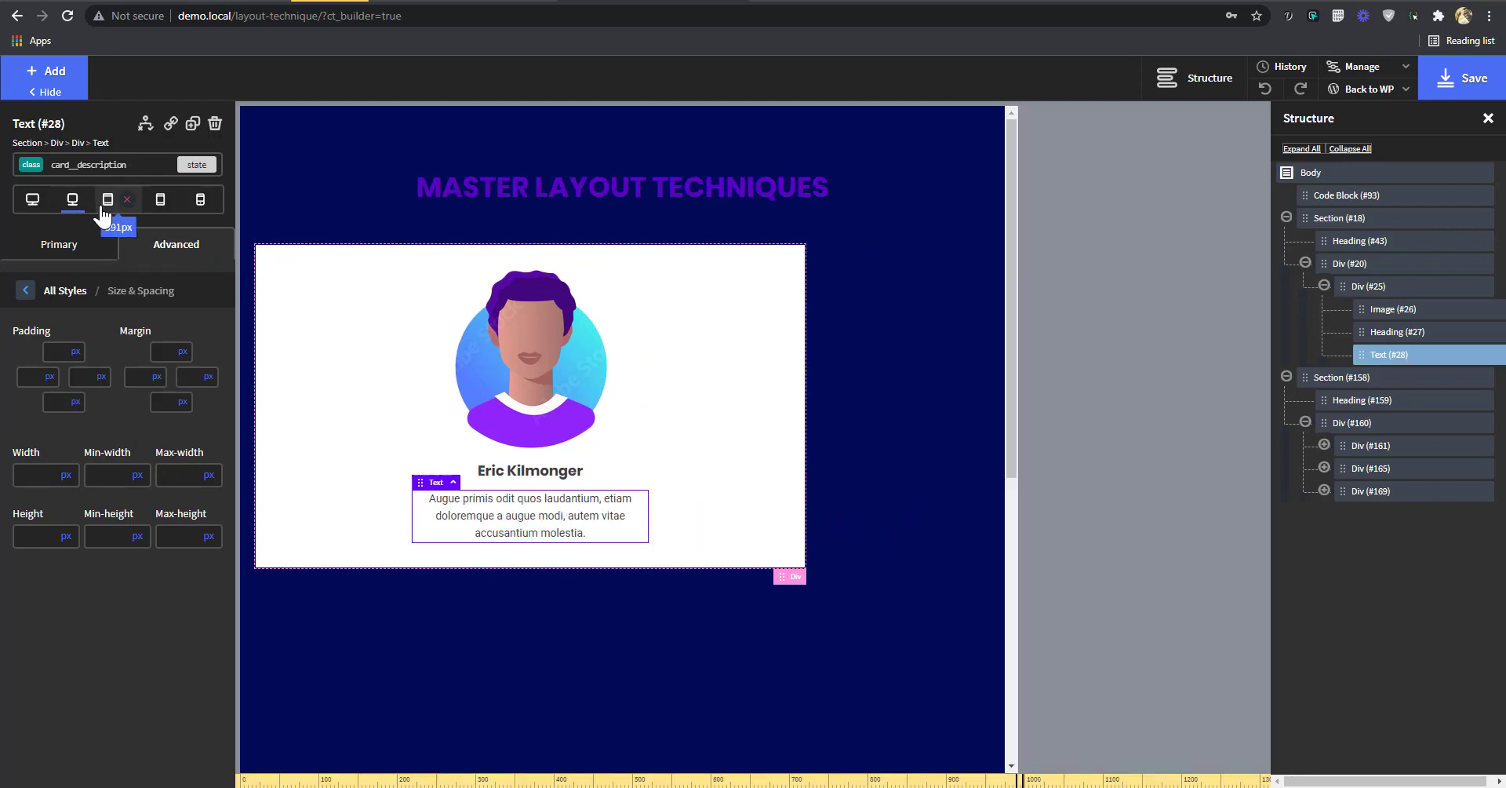
click(105, 208)
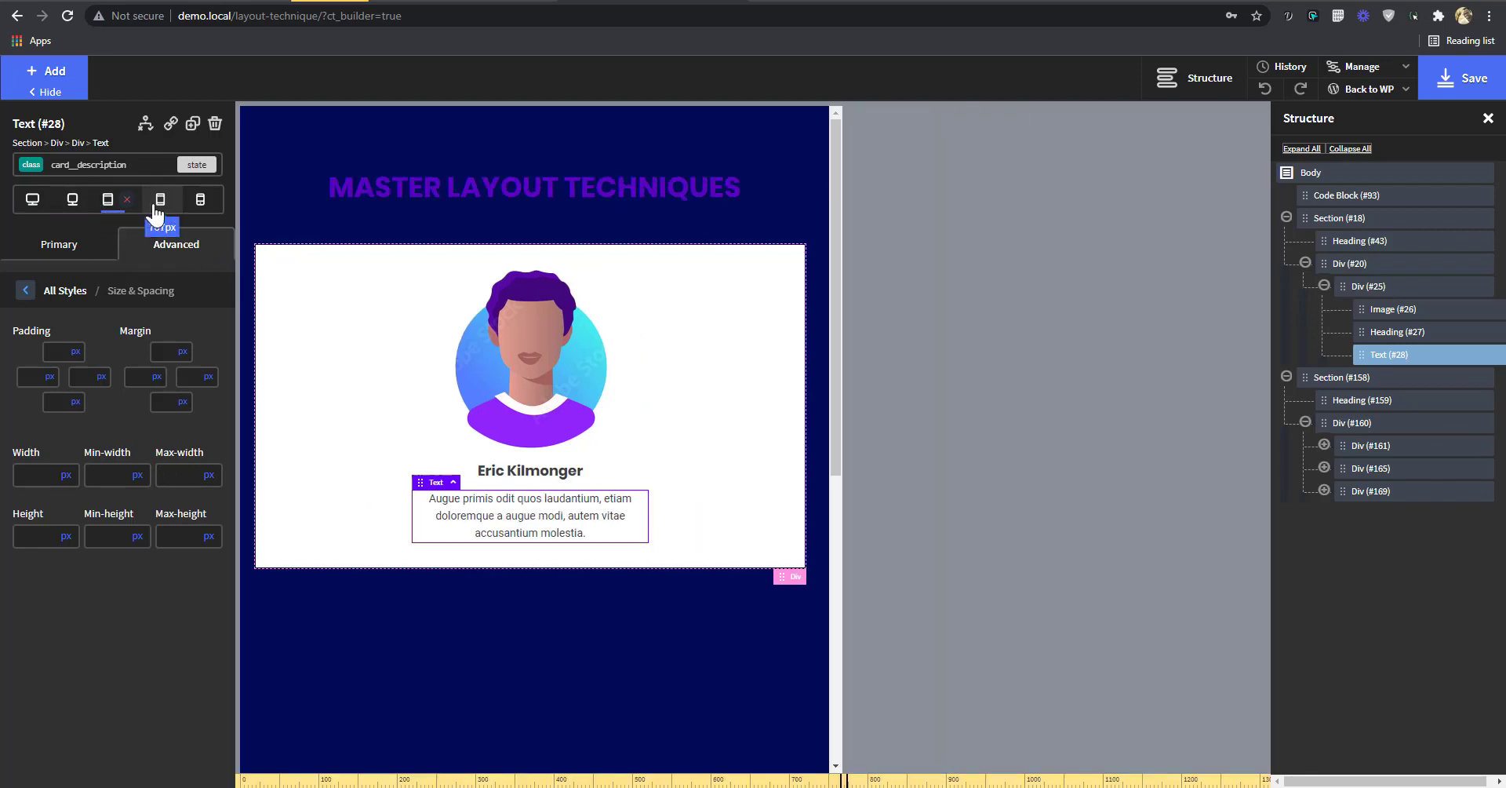
click(157, 210)
click(197, 209)
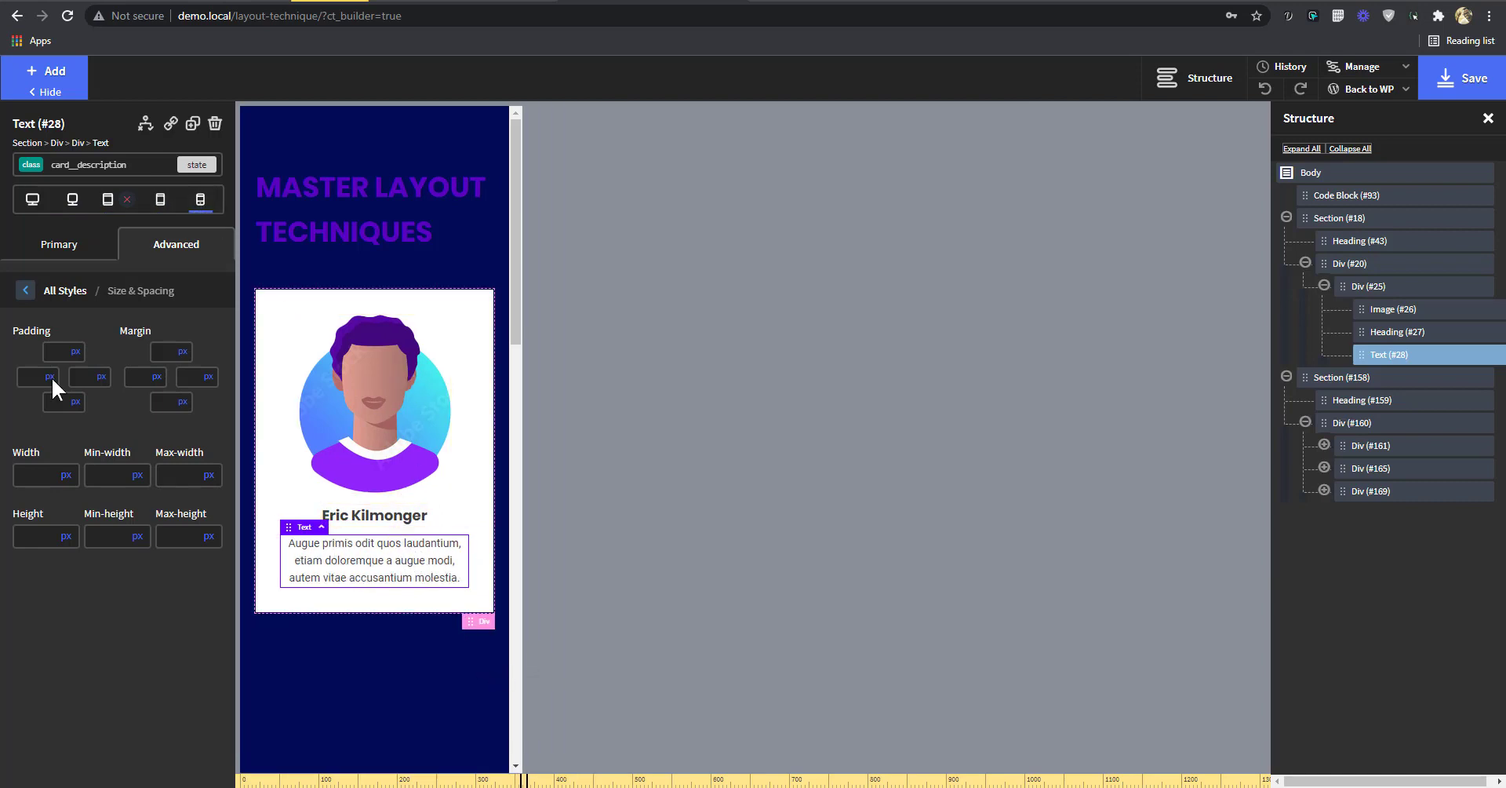
click(32, 206)
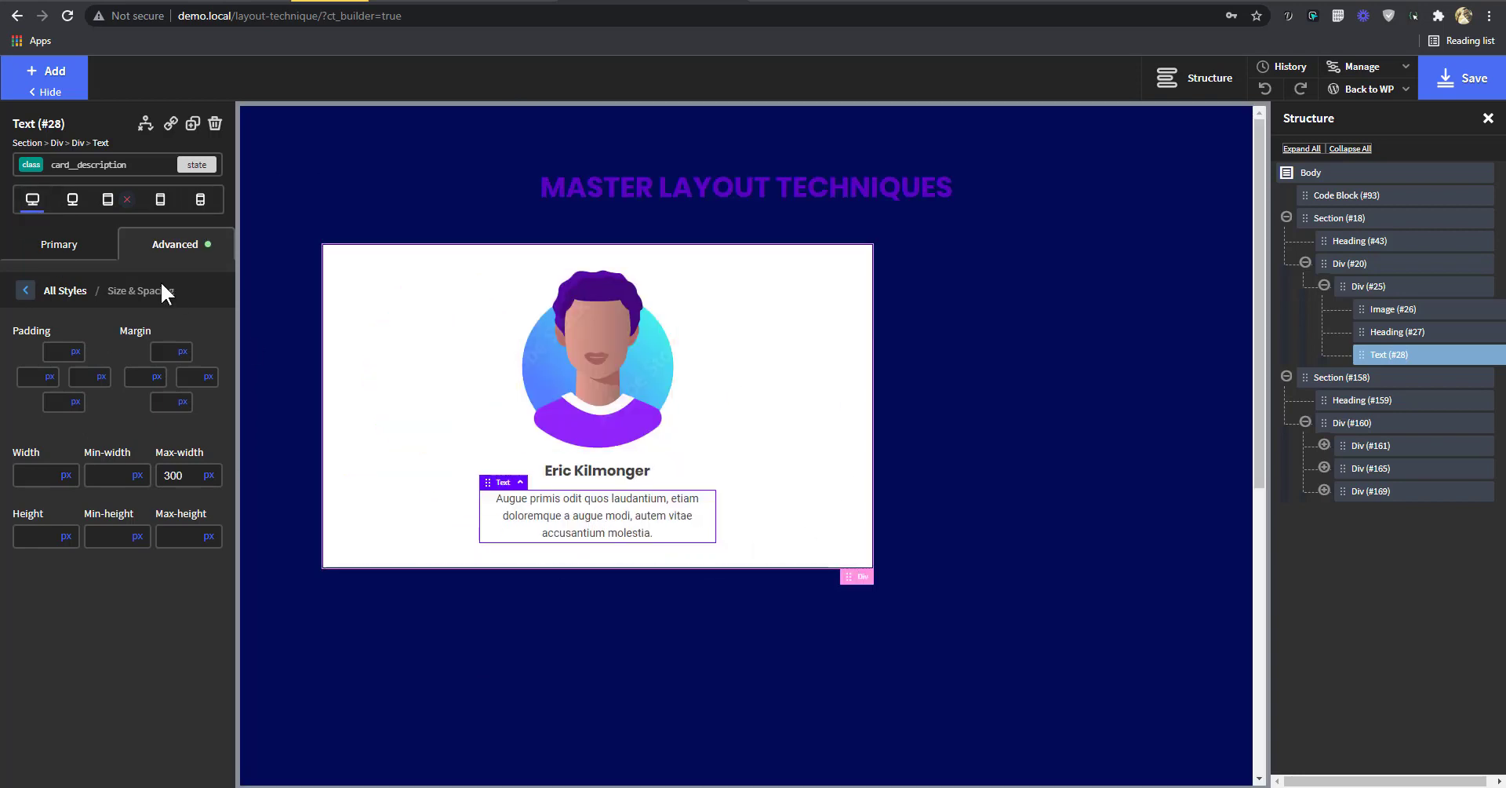
click(72, 199)
click(156, 209)
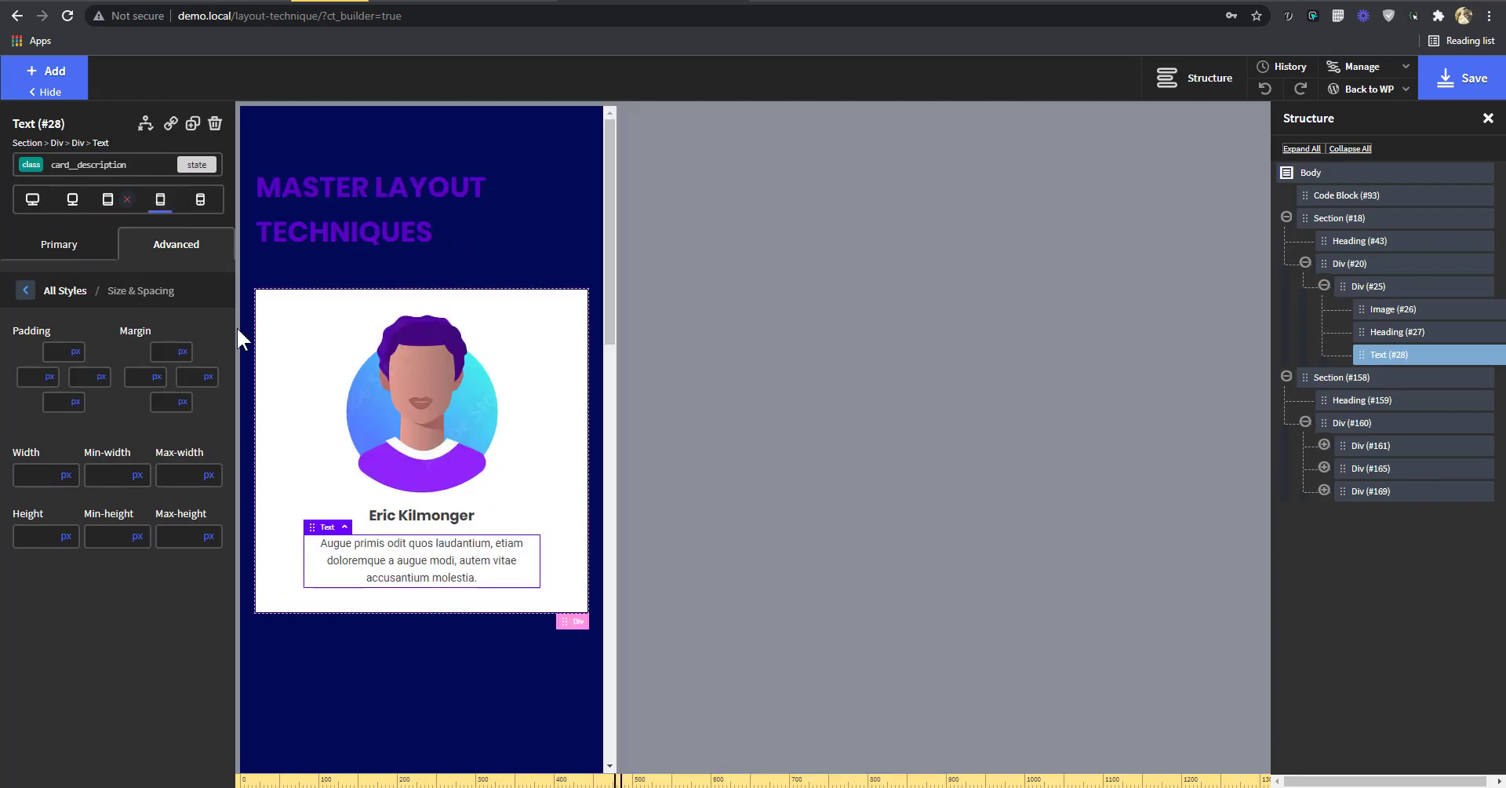
click(202, 204)
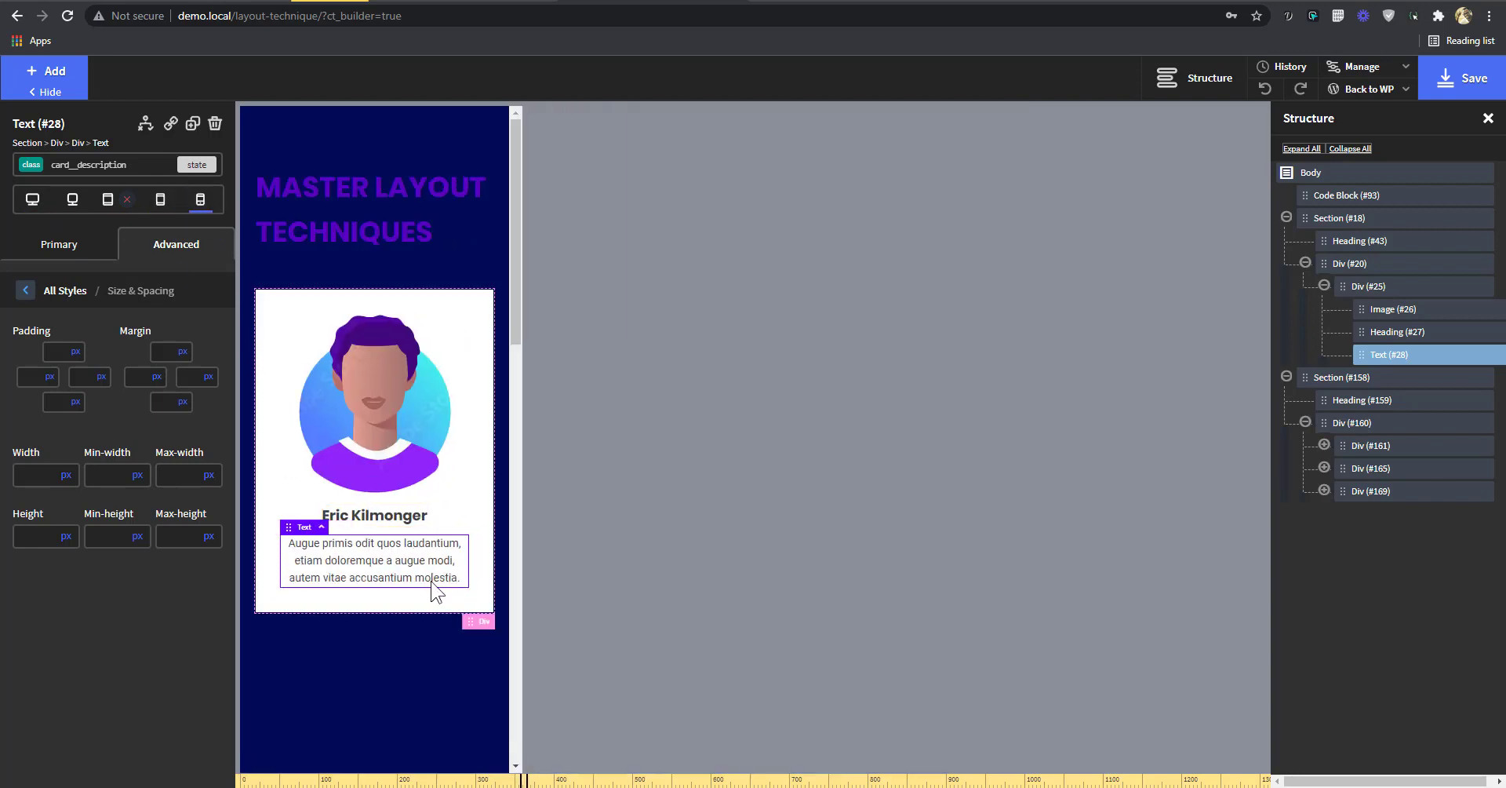
click(28, 211)
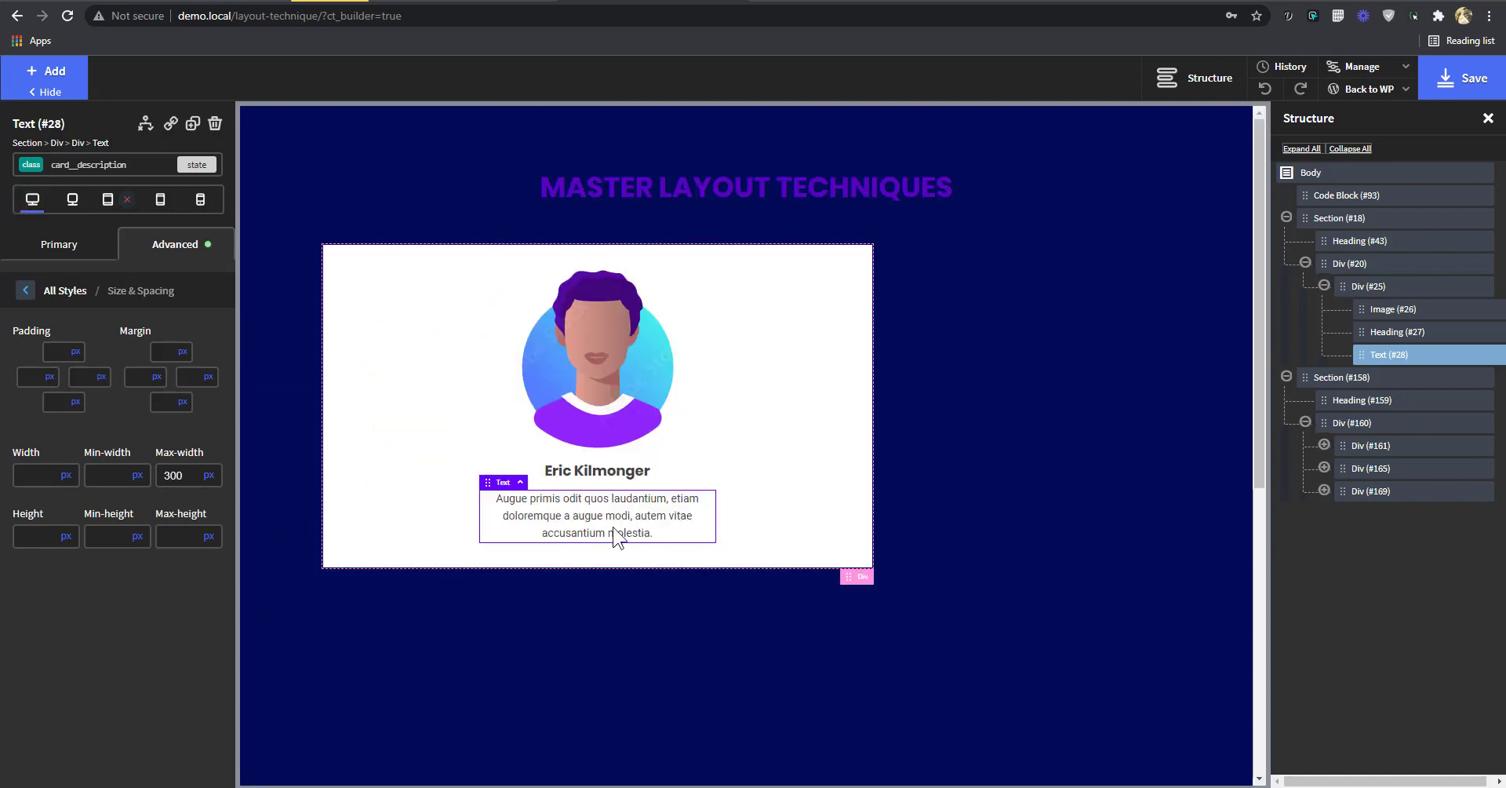
click(187, 485)
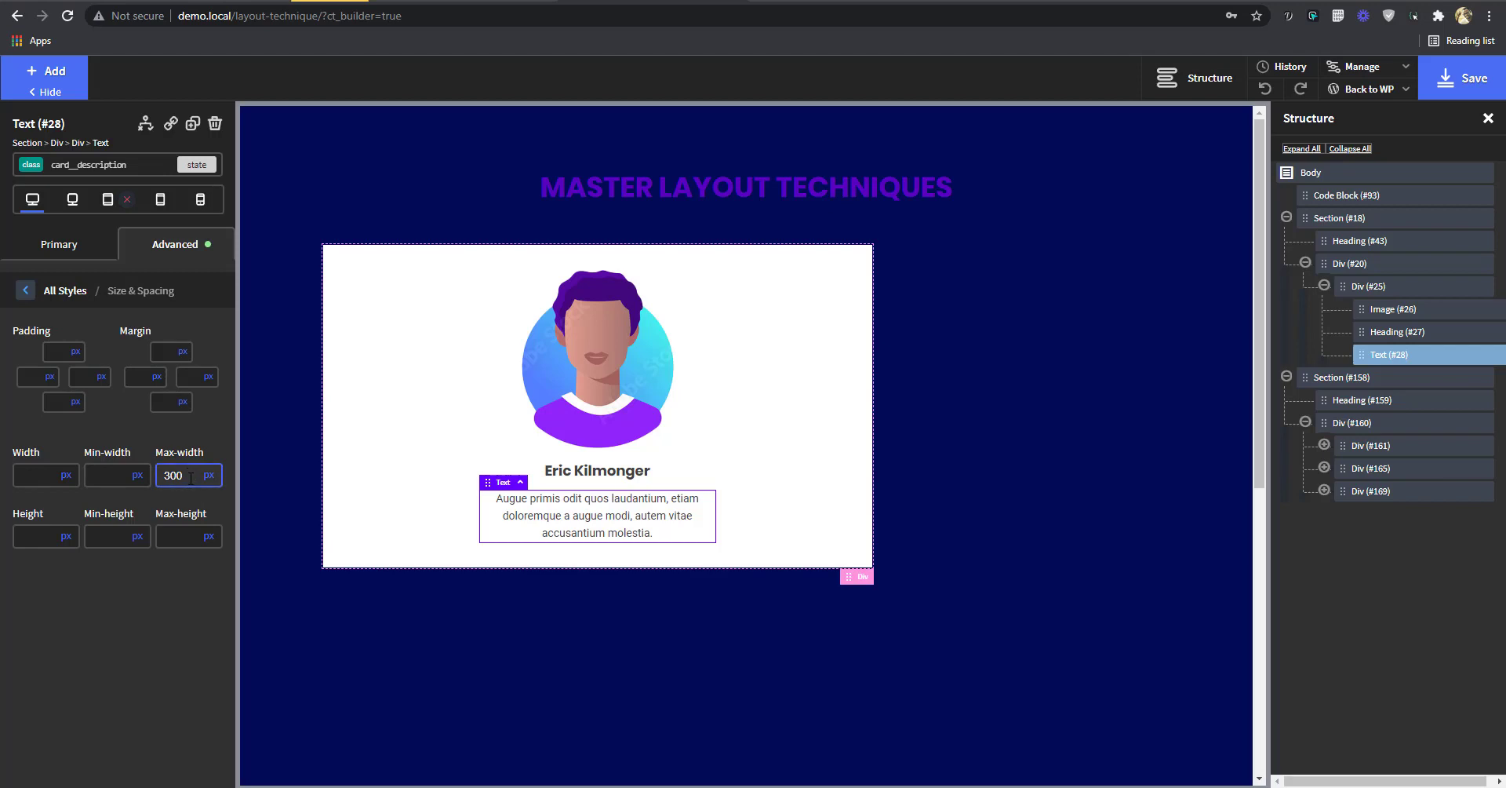
click(531, 547)
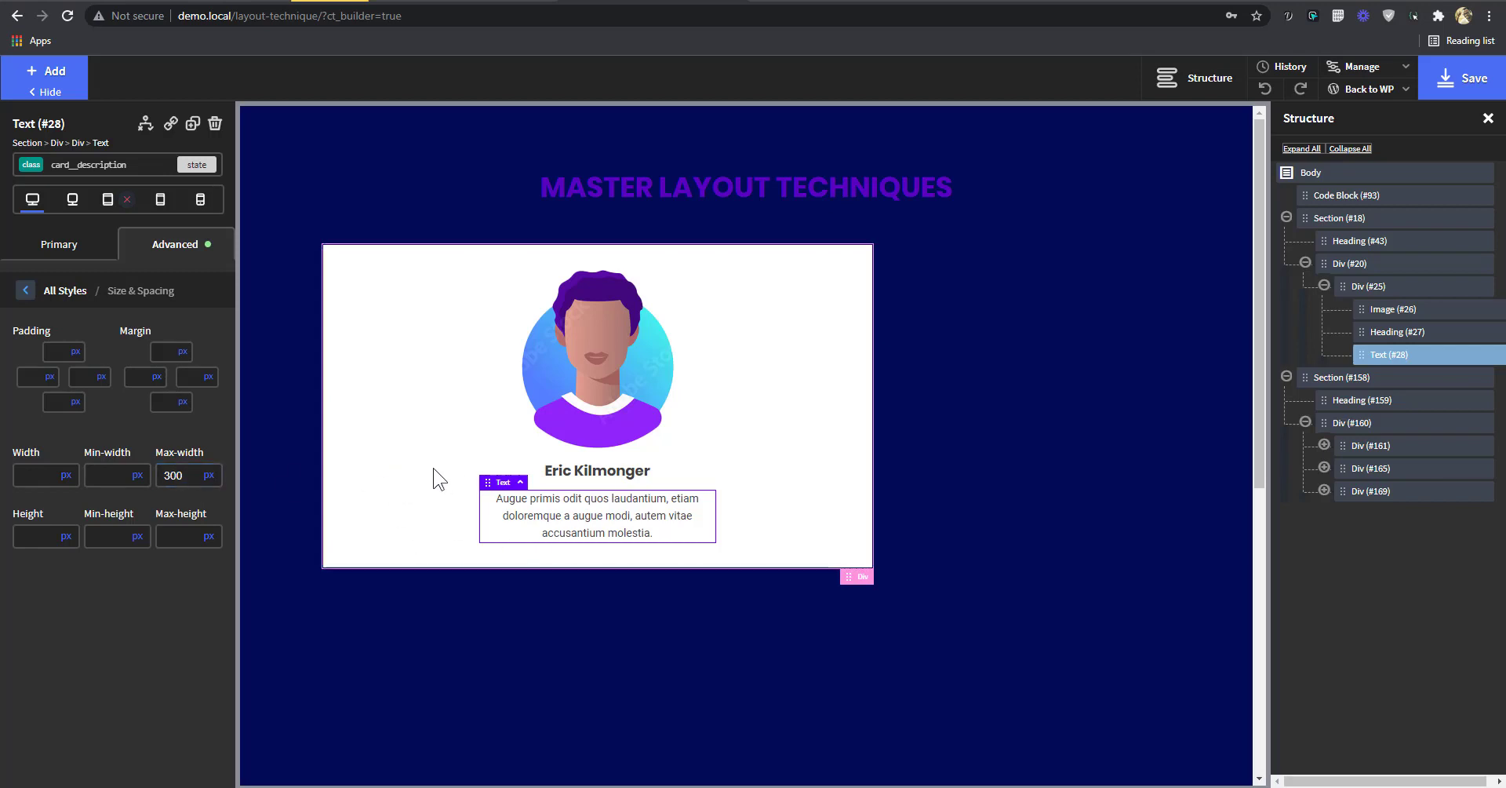
click(104, 475)
- Select the middle card in the lower three-card section and switch its styling target from the ID to the card class
scroll(963, 409, down, 6)
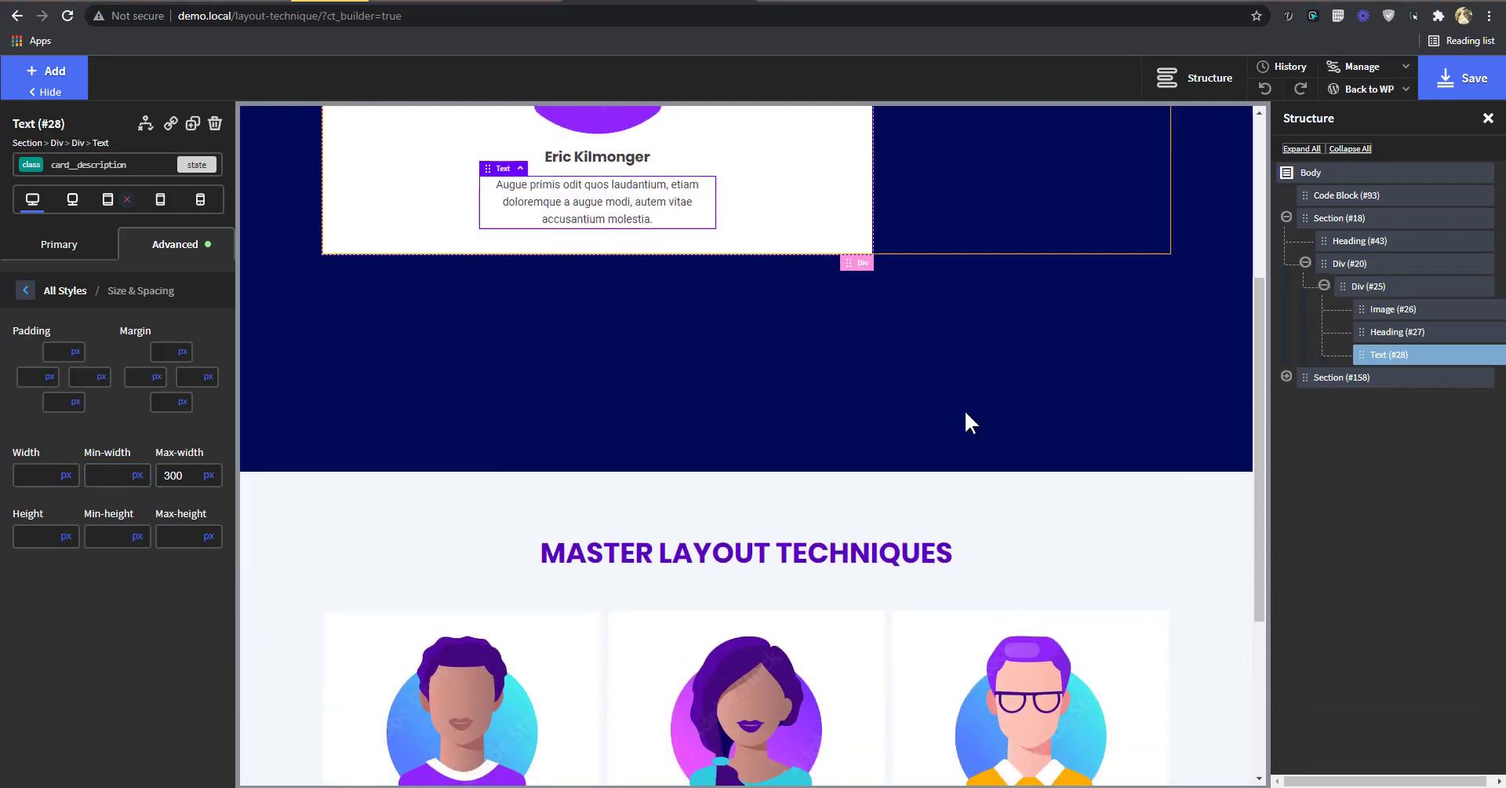
click(892, 492)
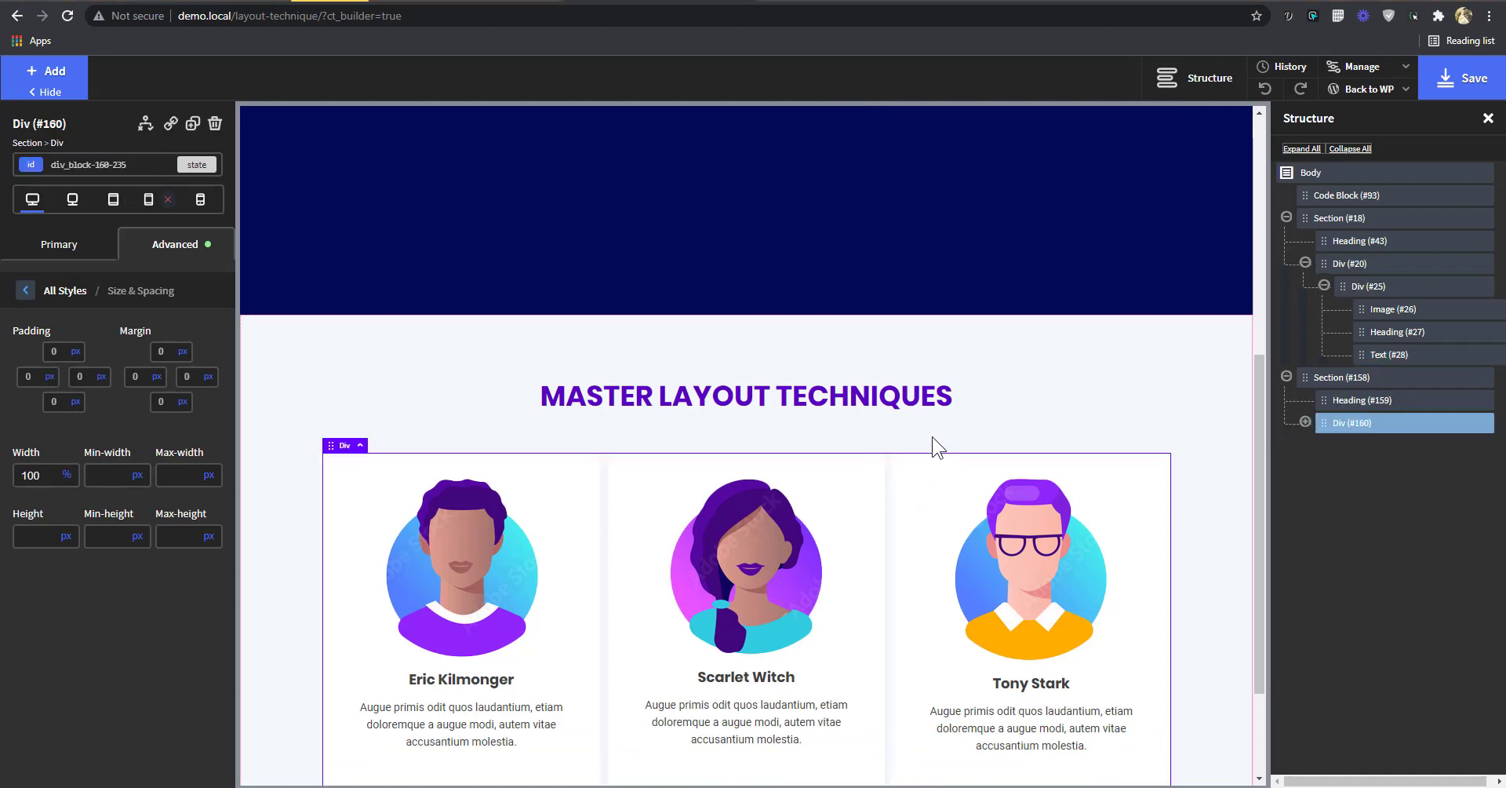
scroll(932, 369, down, 2)
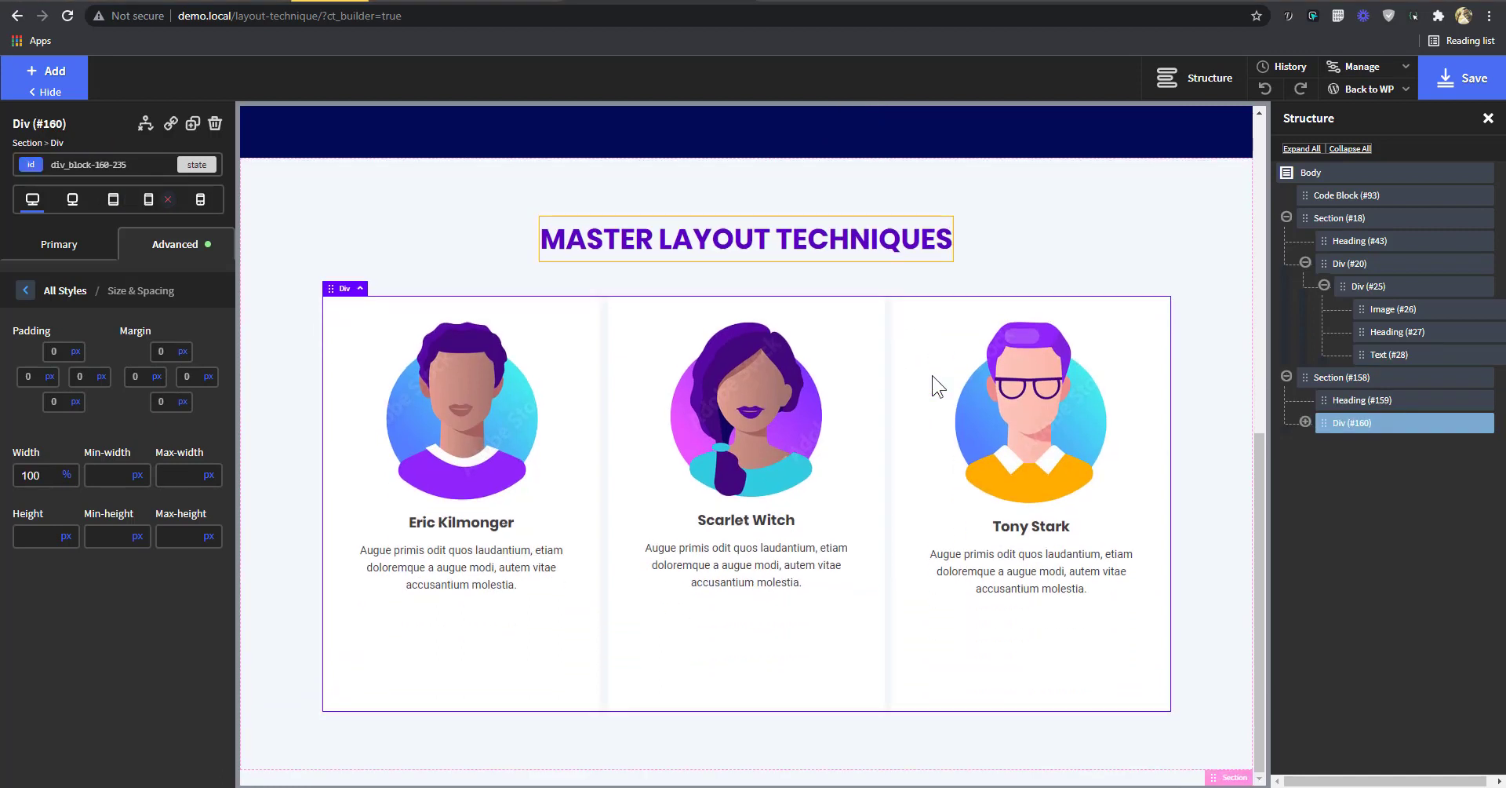
click(858, 480)
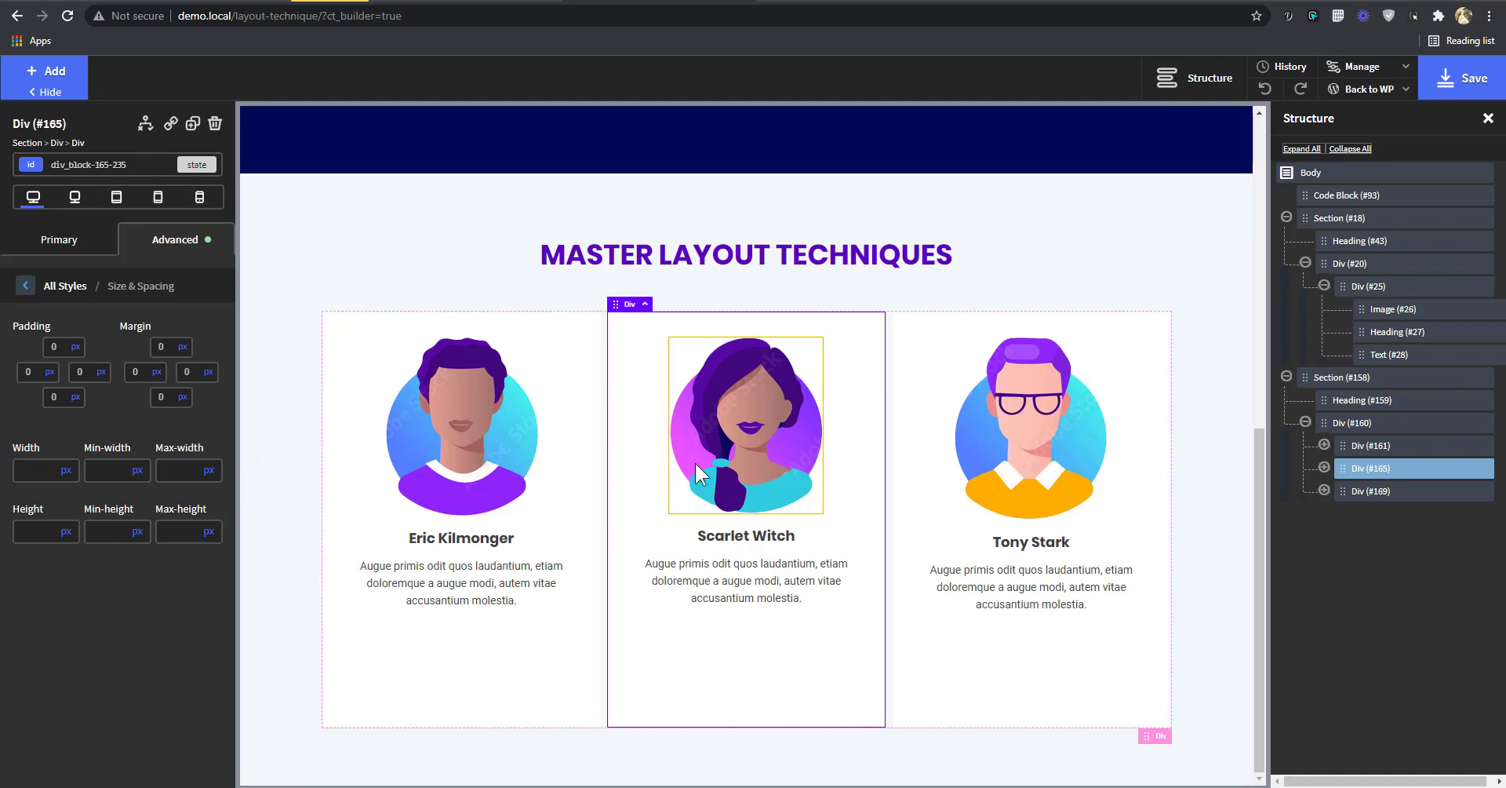
click(102, 164)
click(60, 243)
click(102, 164)
click(86, 194)
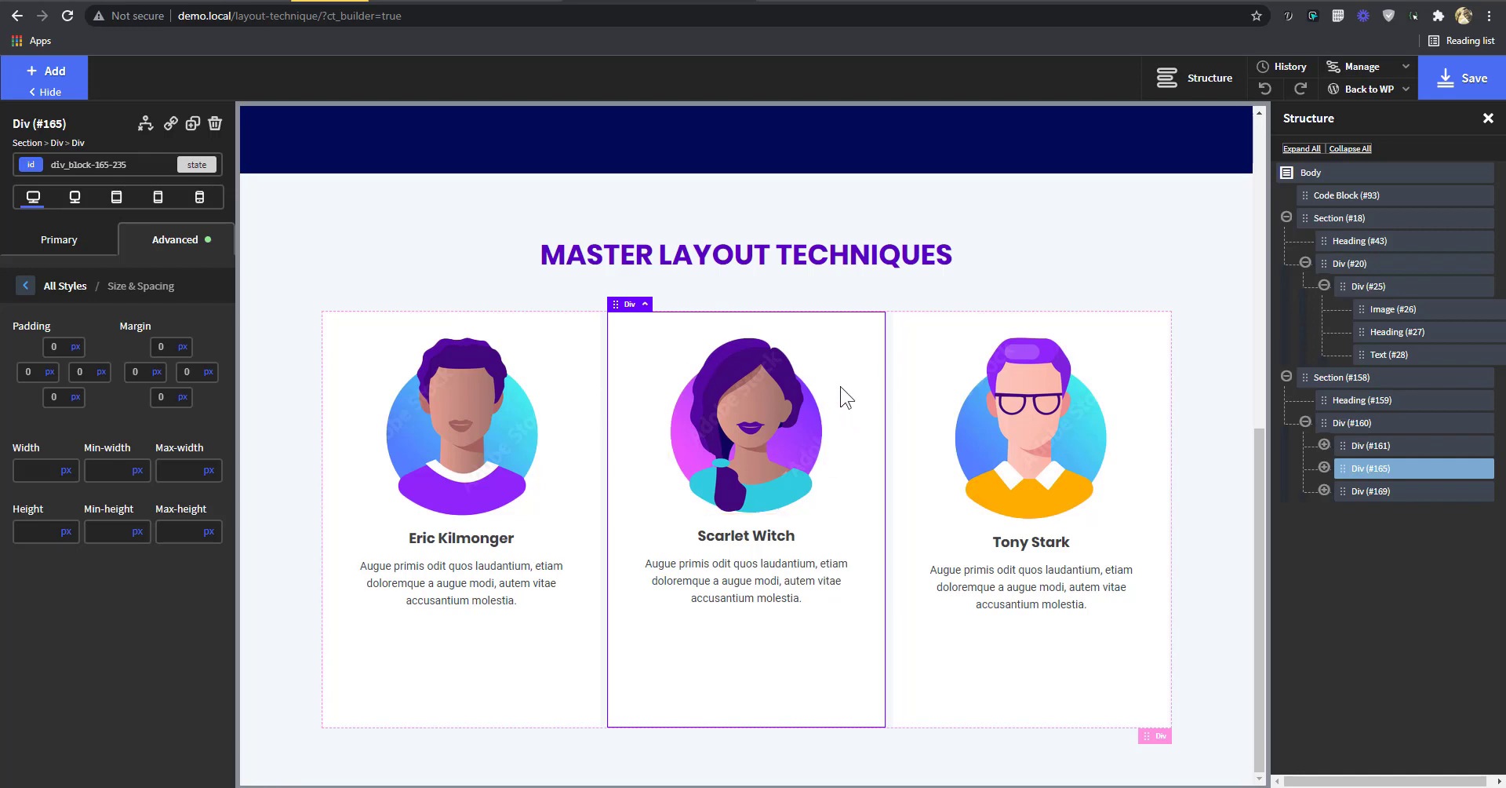
click(197, 165)
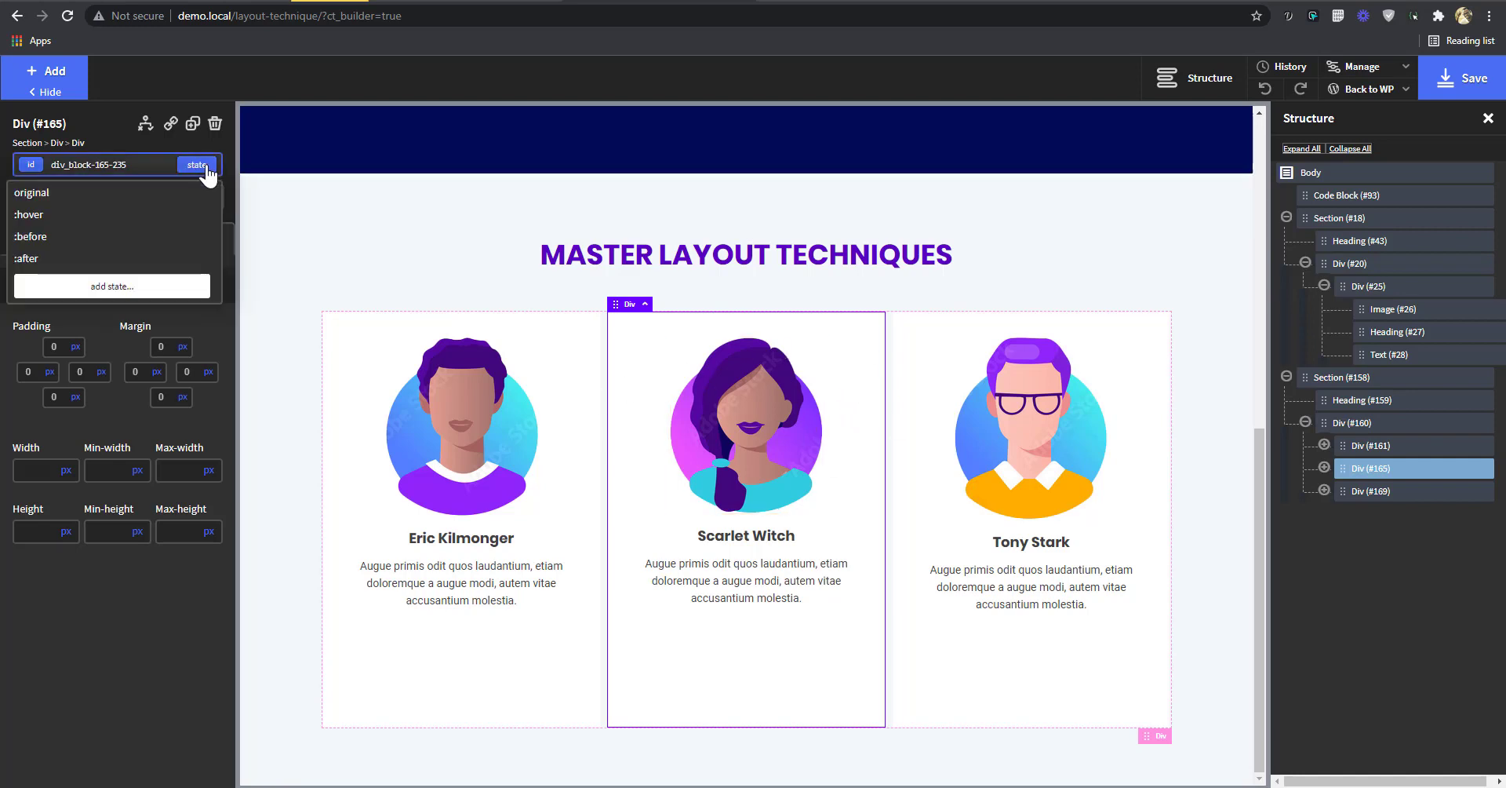
click(110, 165)
click(110, 166)
click(74, 257)
- Add an nth-child(2) state to the card class
click(197, 166)
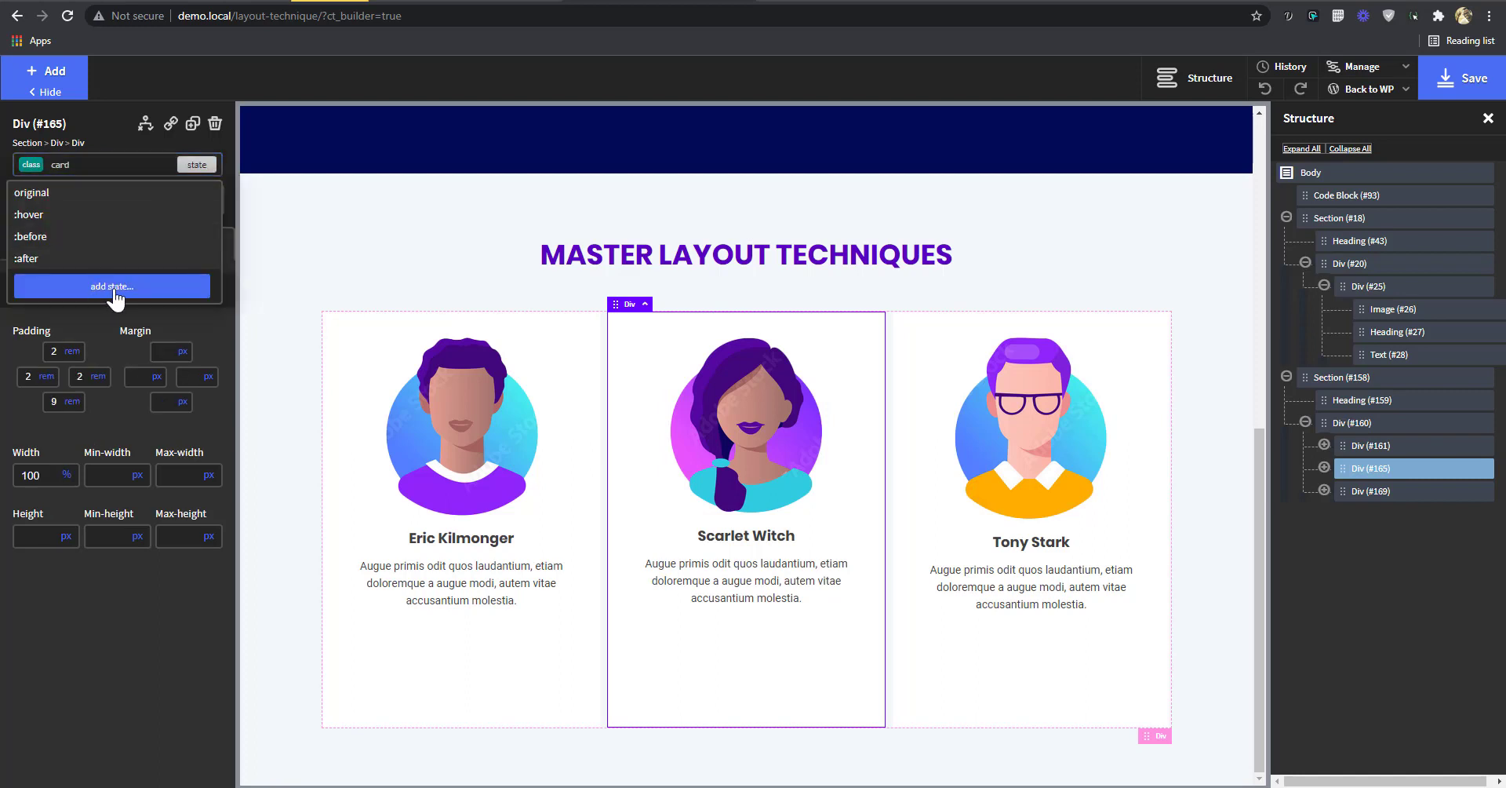
click(115, 290)
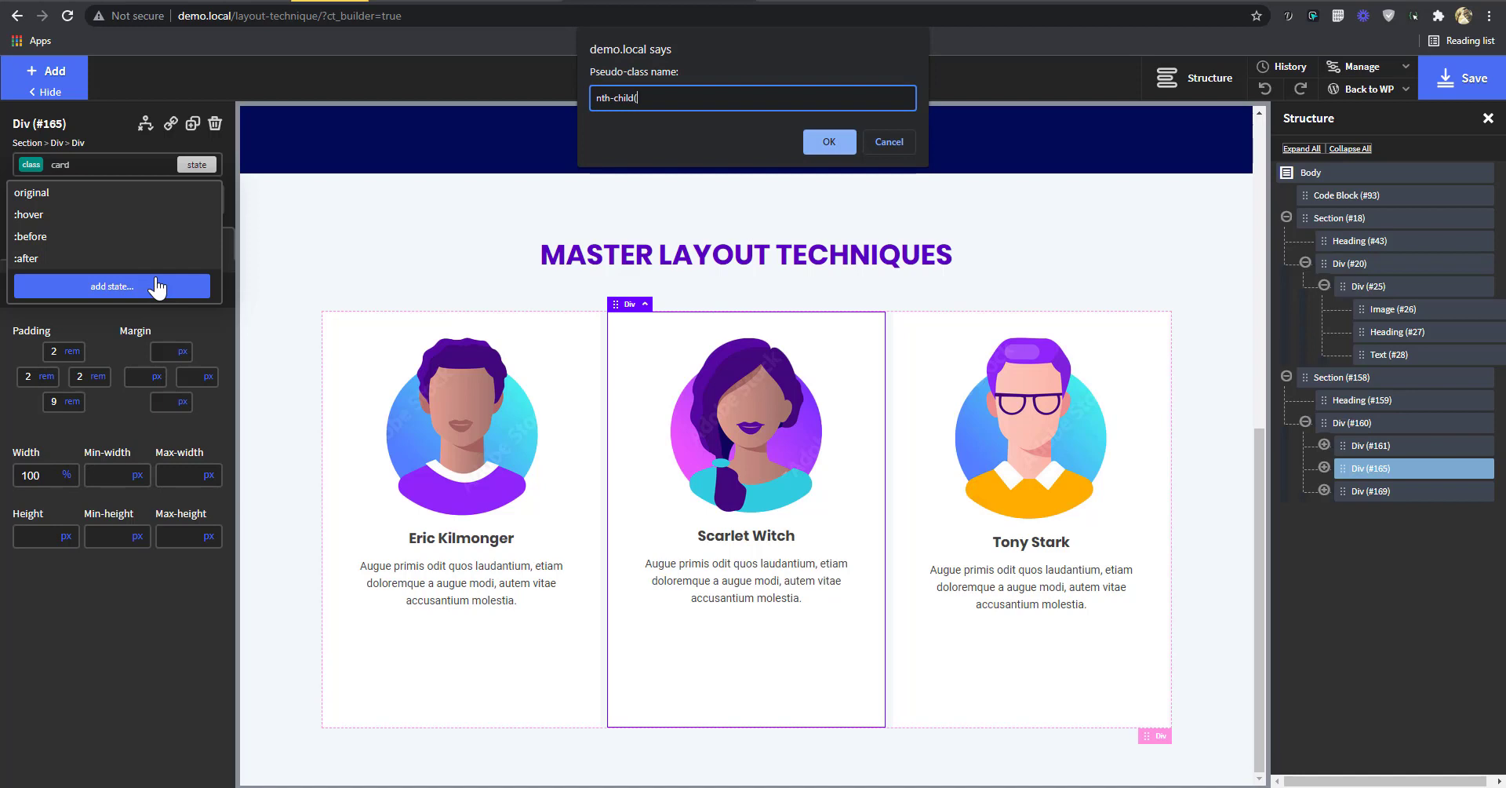
click(835, 141)
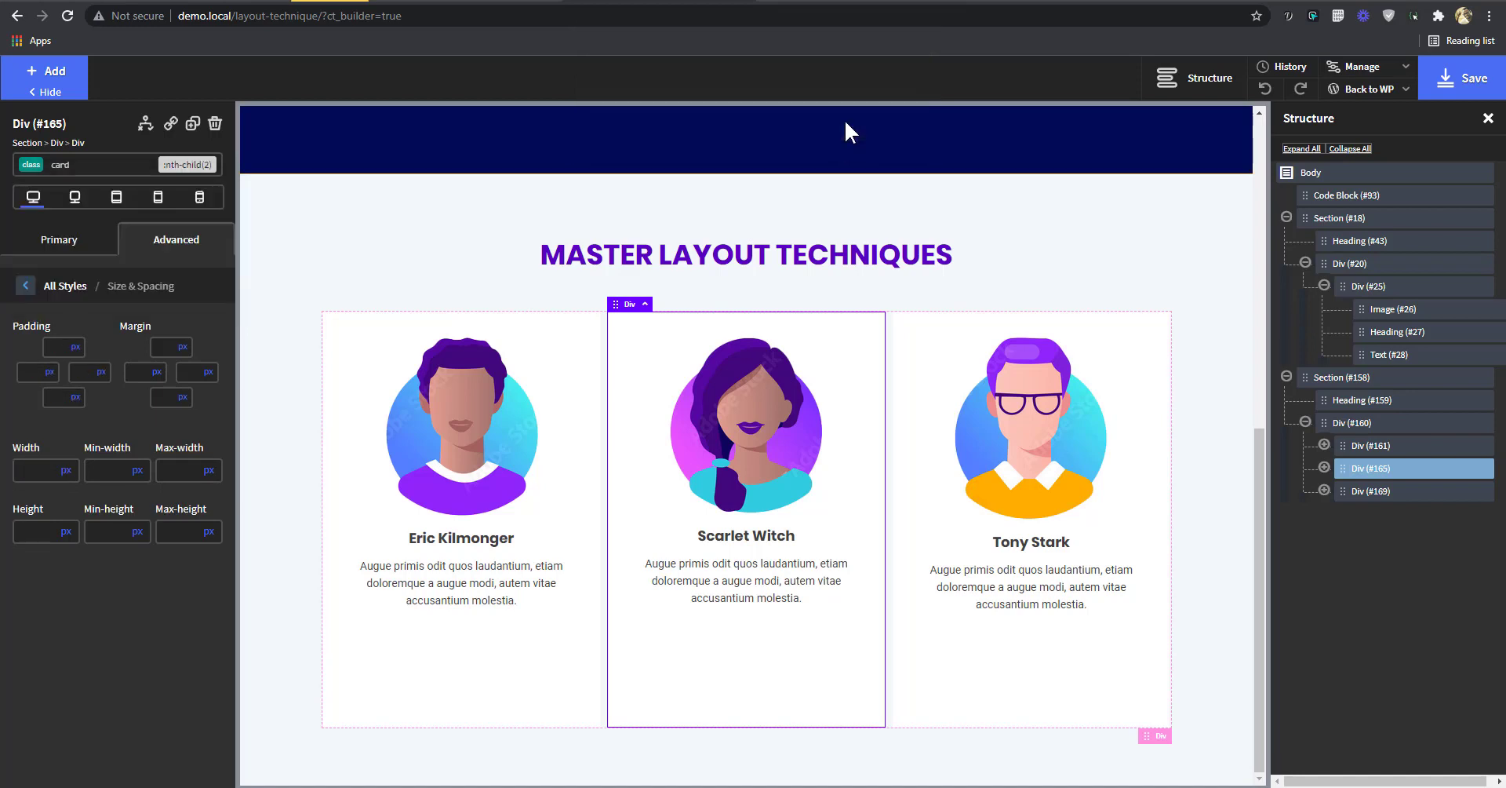
- Set the min-width of the card class's nth-child(2) state to 50%
click(137, 472)
click(142, 467)
click(124, 468)
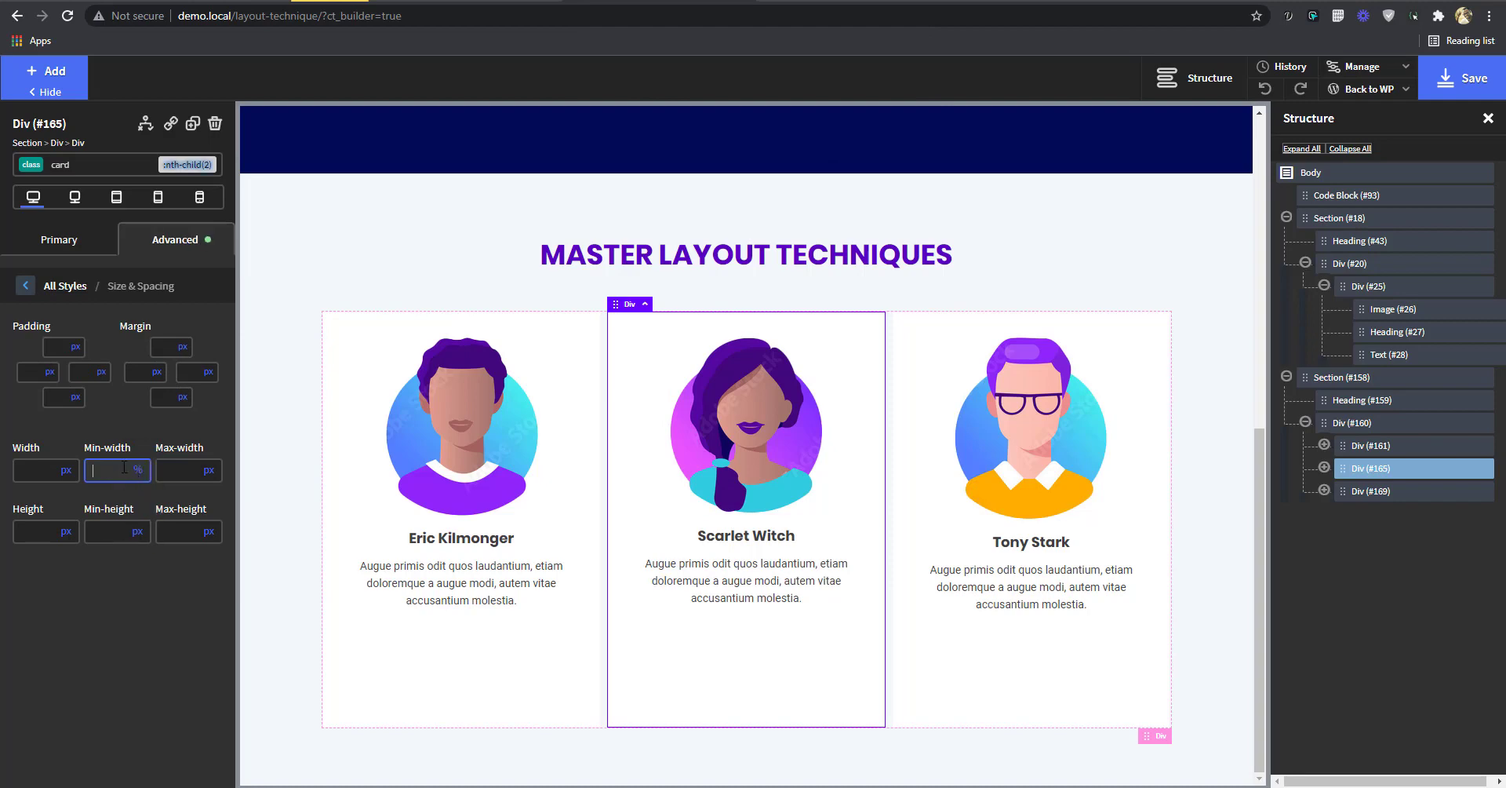
text(500)
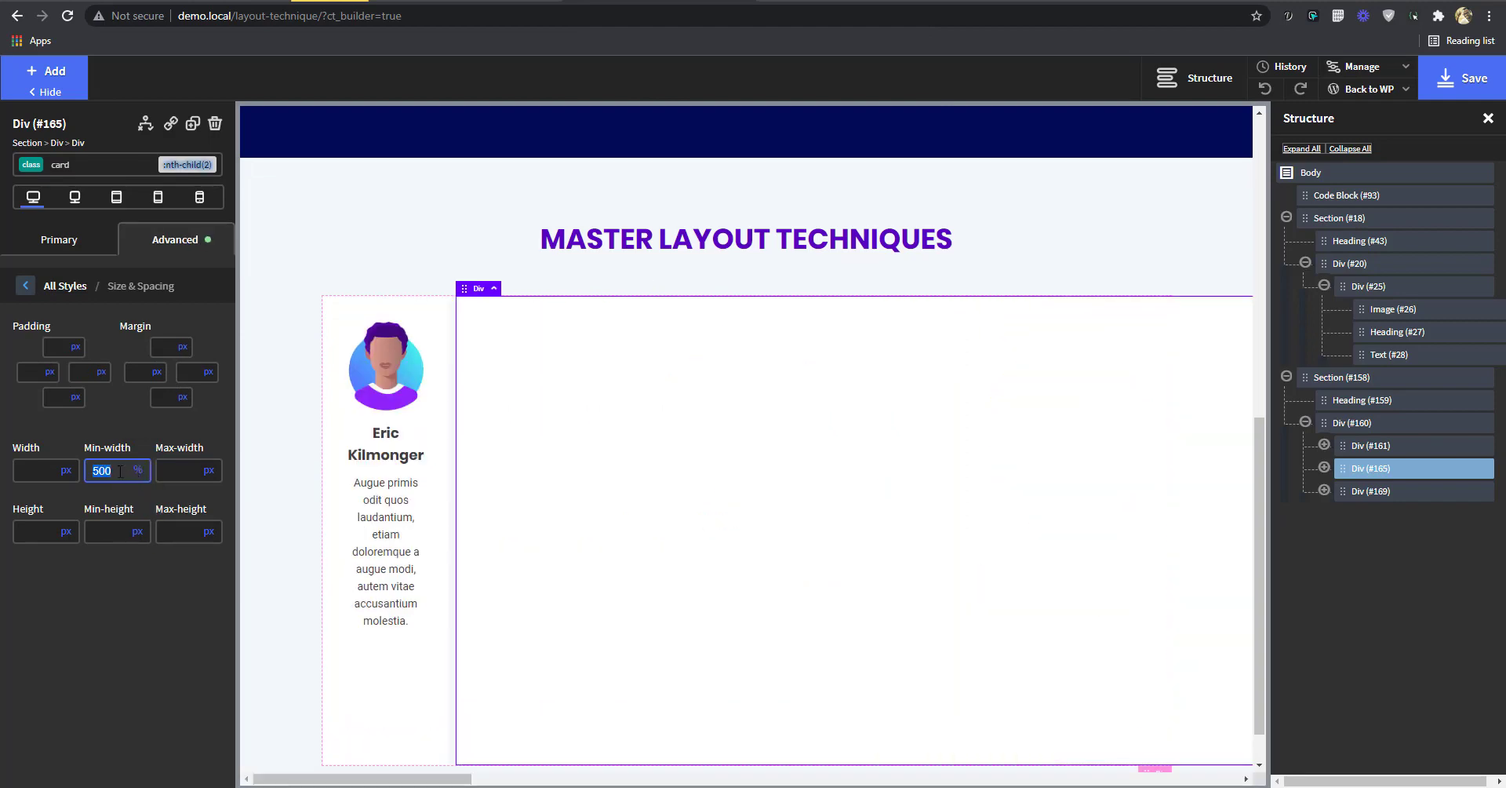
text(50)
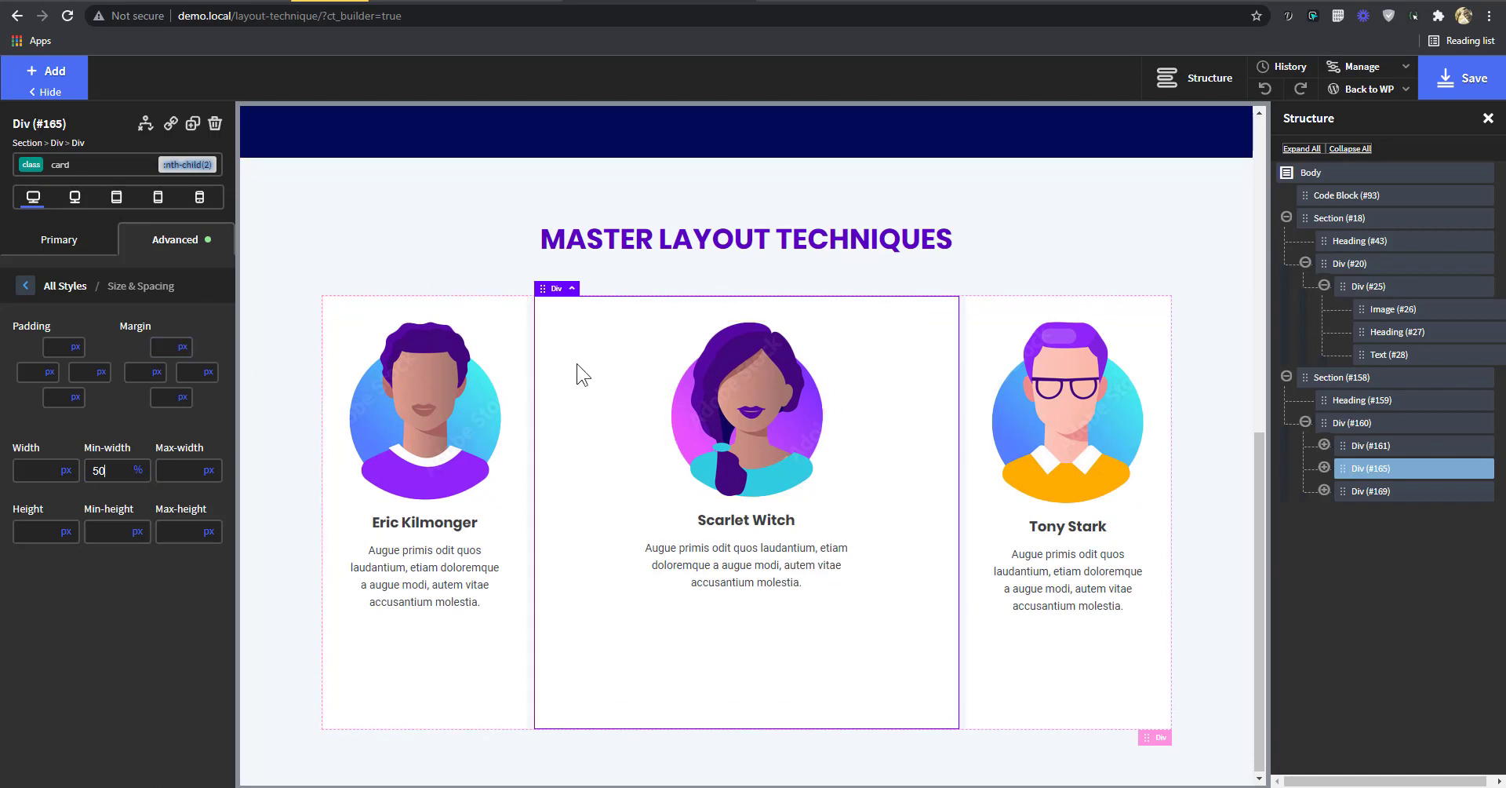
- Move the third card of the lower section up one place so it becomes the second child
click(1376, 492)
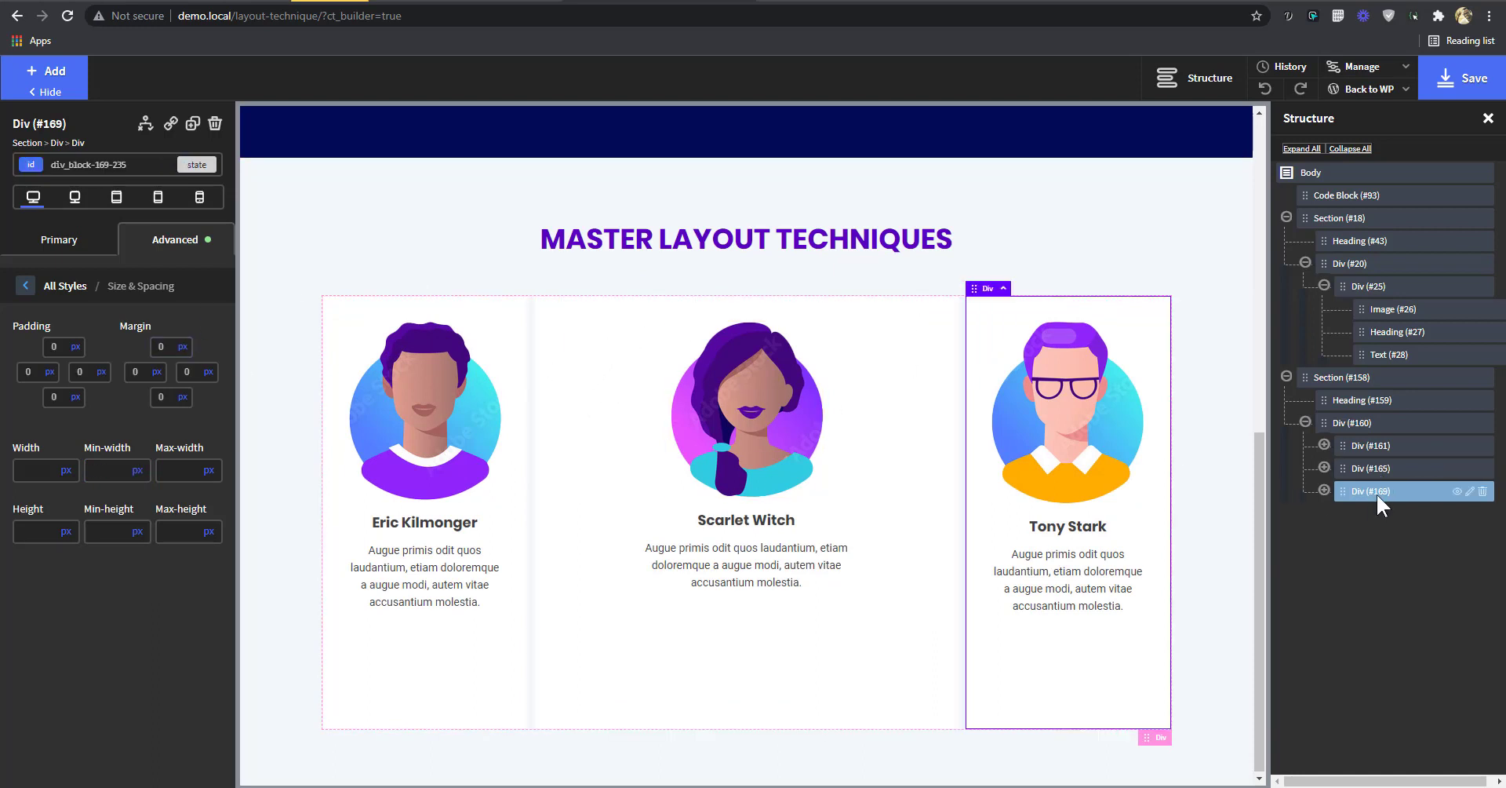
key(ctrl+Up)
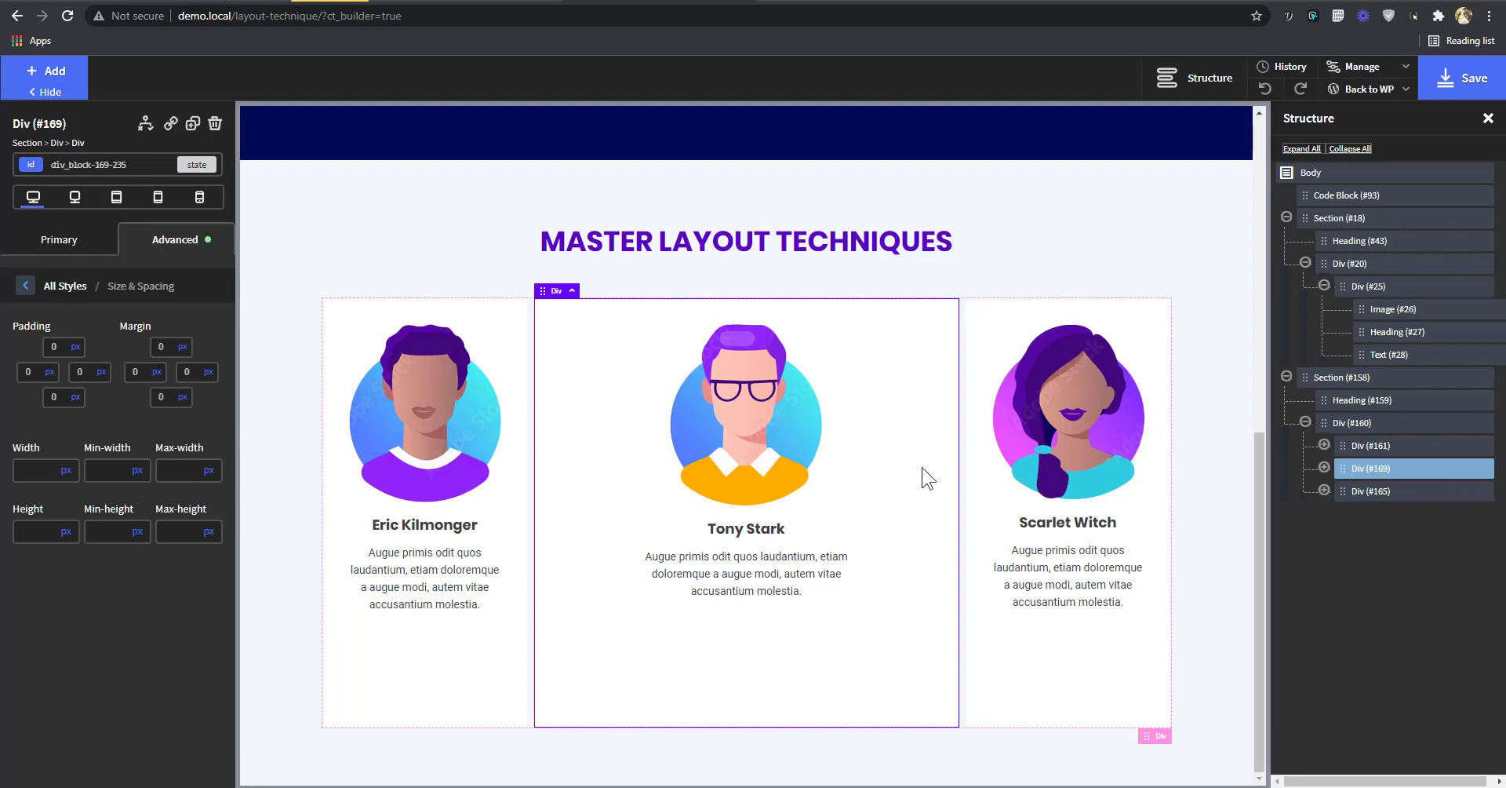
- Examine how the three-card layout with the wider second card behaves at the successive smaller breakpoints down to 767 px
click(74, 197)
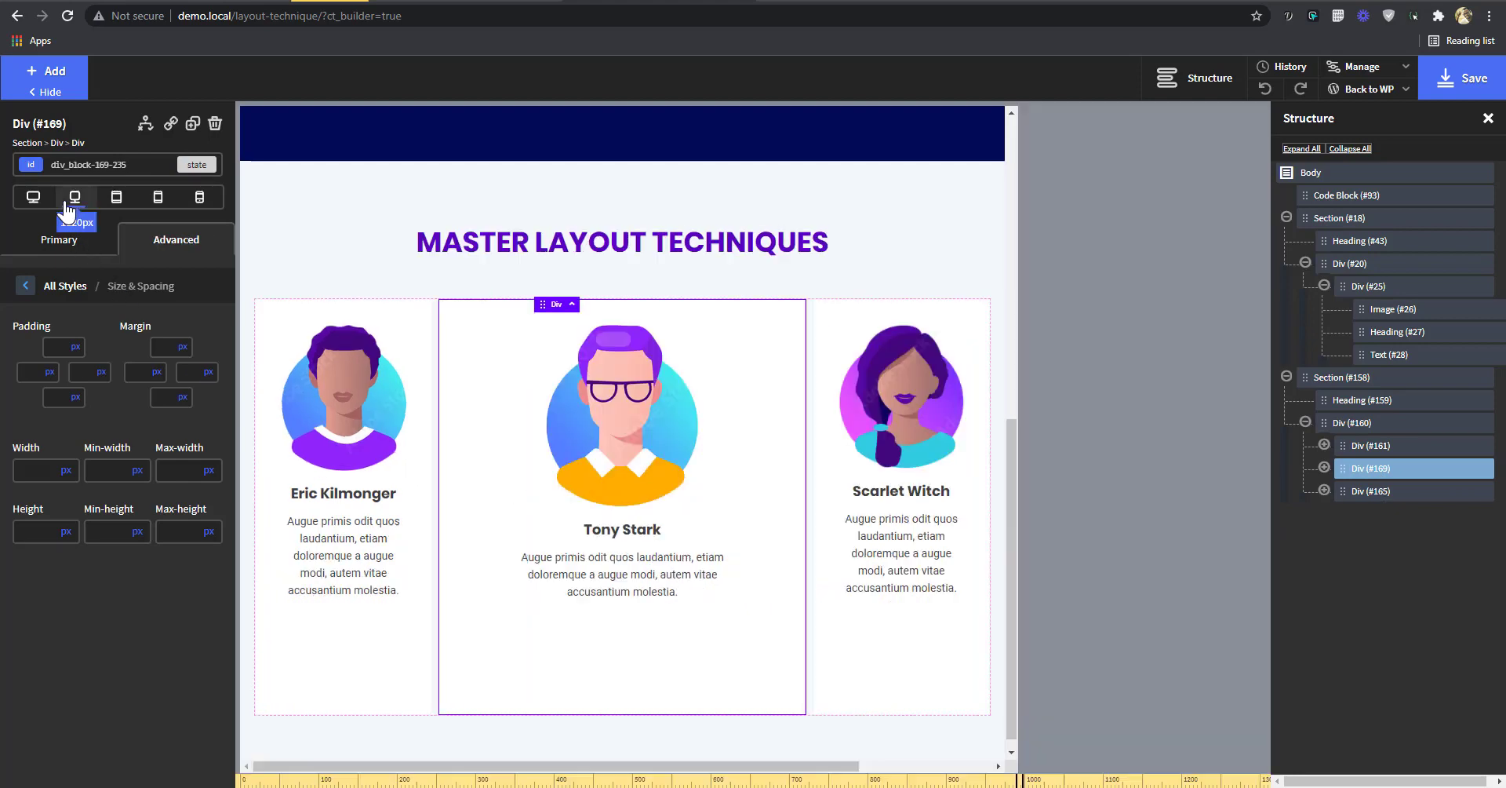
click(113, 203)
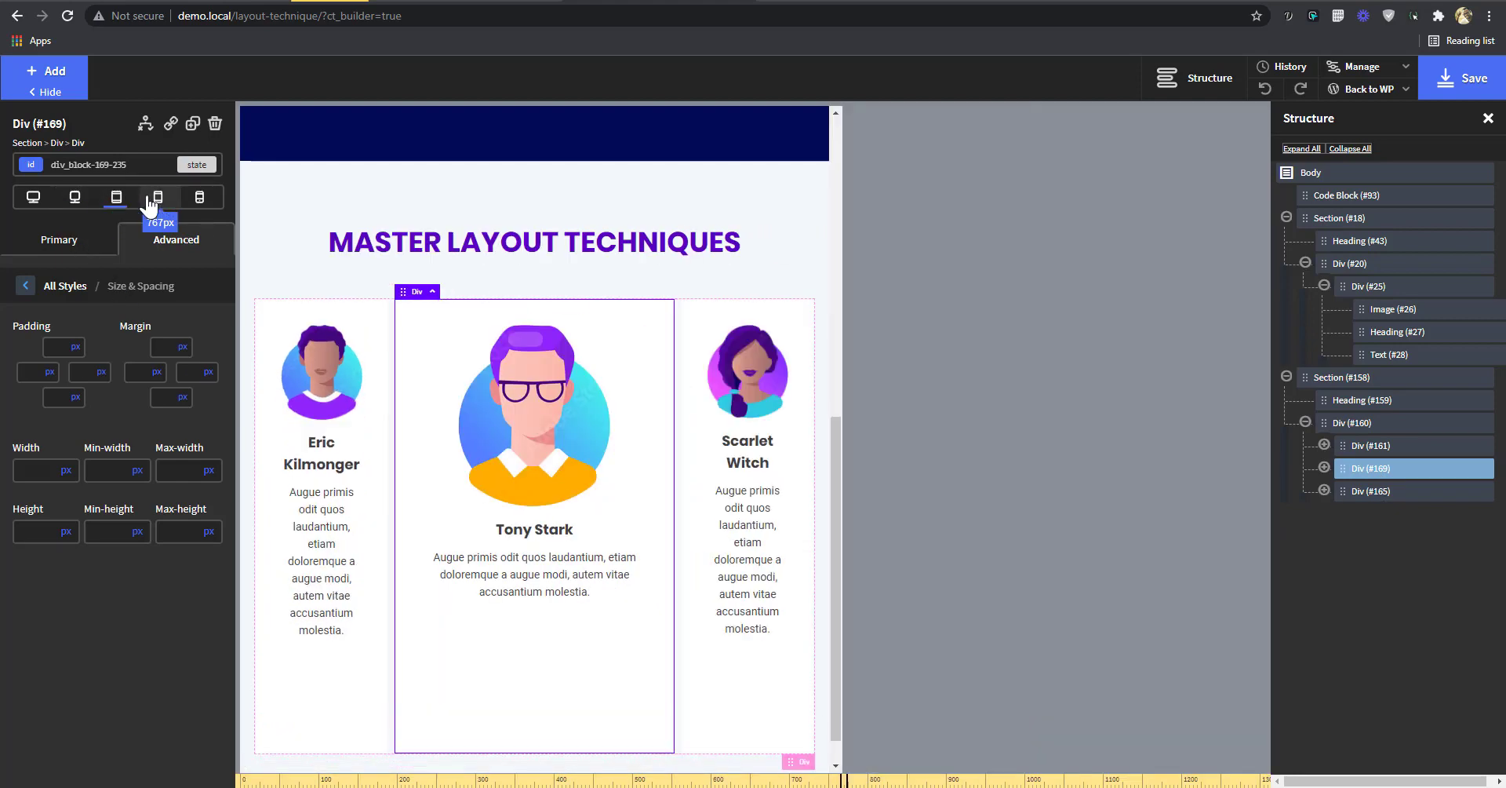
click(158, 199)
scroll(496, 448, down, 5)
scroll(411, 426, up, 4)
click(117, 198)
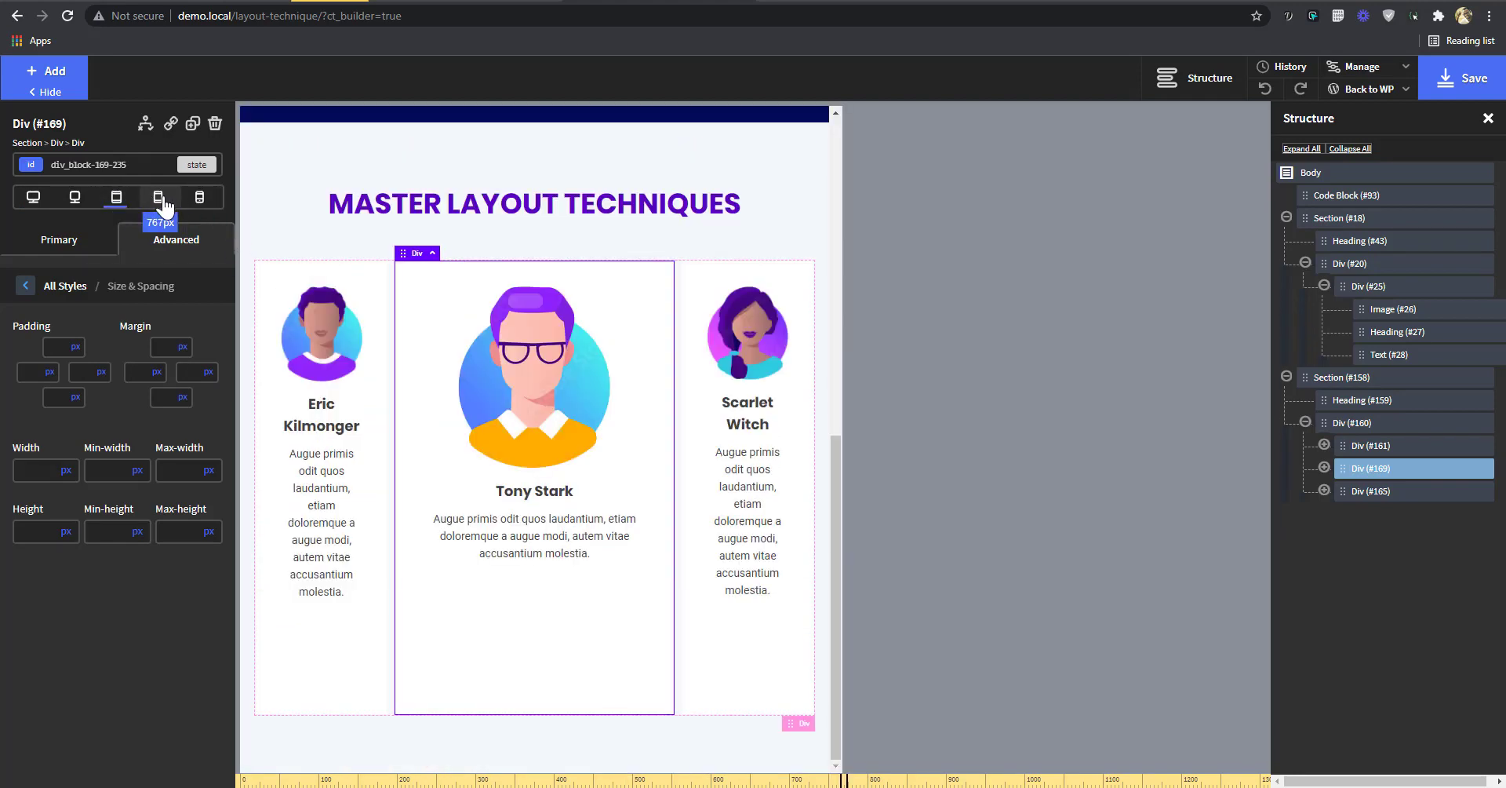
click(157, 198)
scroll(541, 428, down, 5)
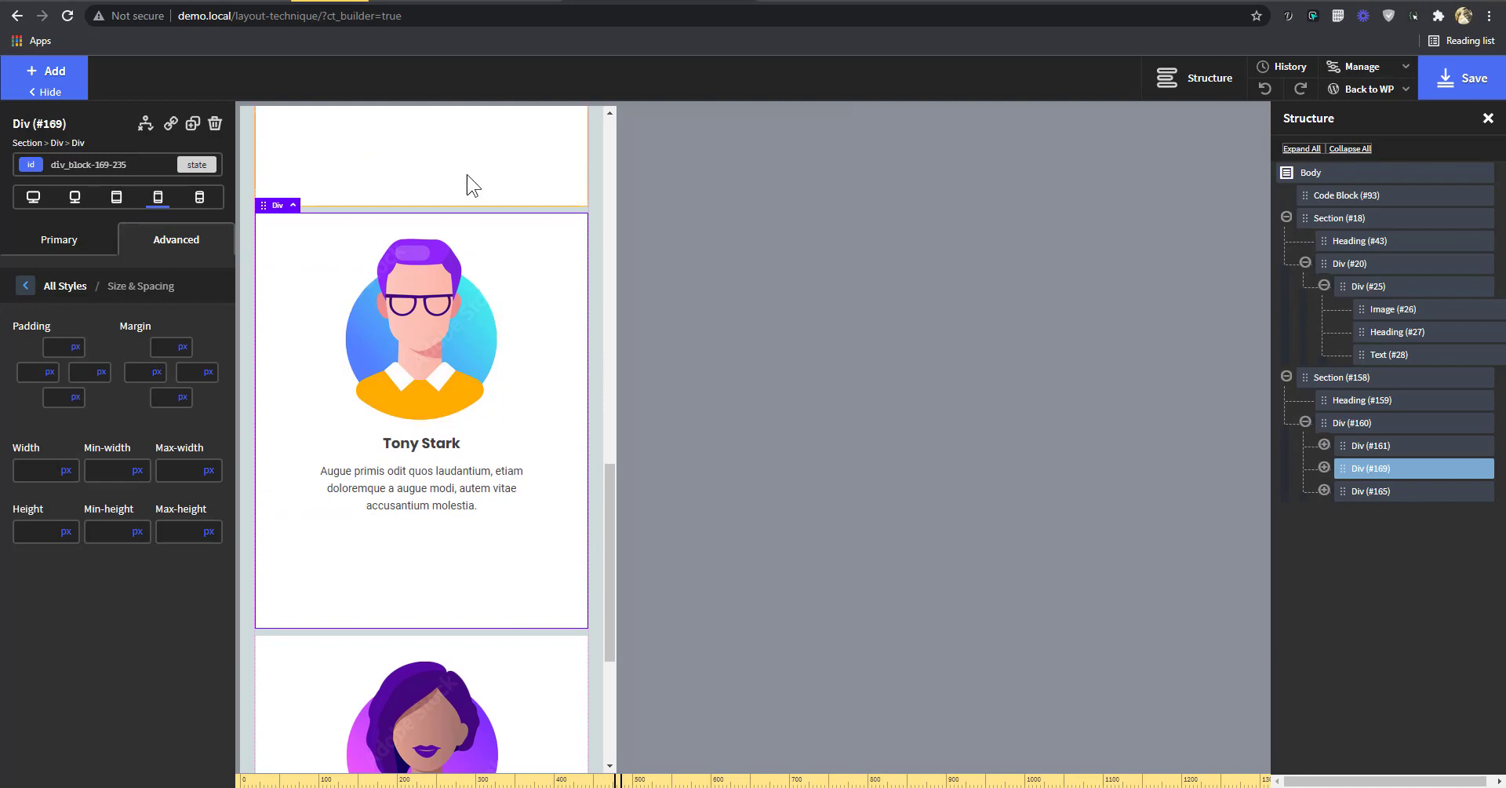
scroll(518, 528, up, 4)
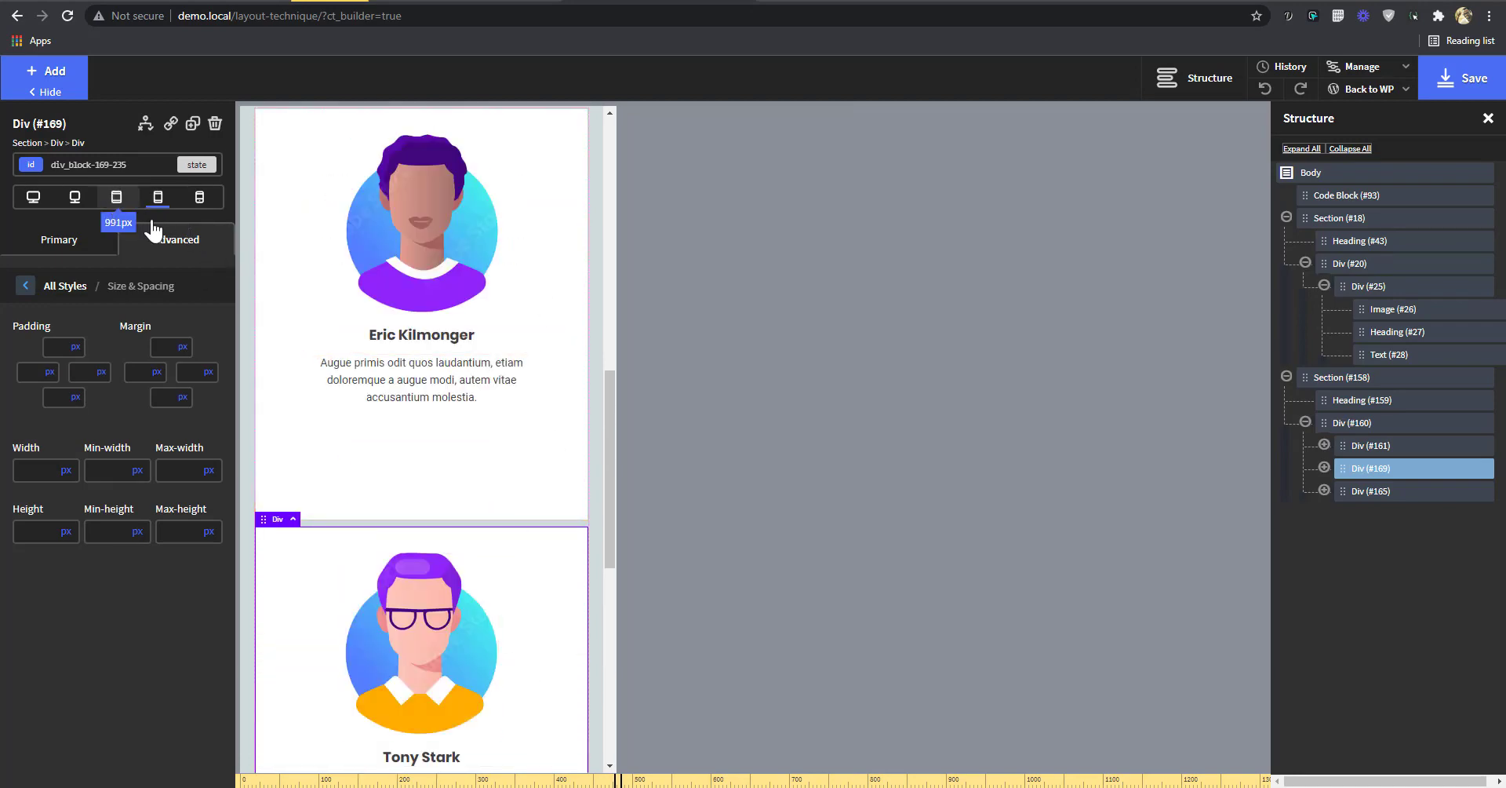
click(116, 197)
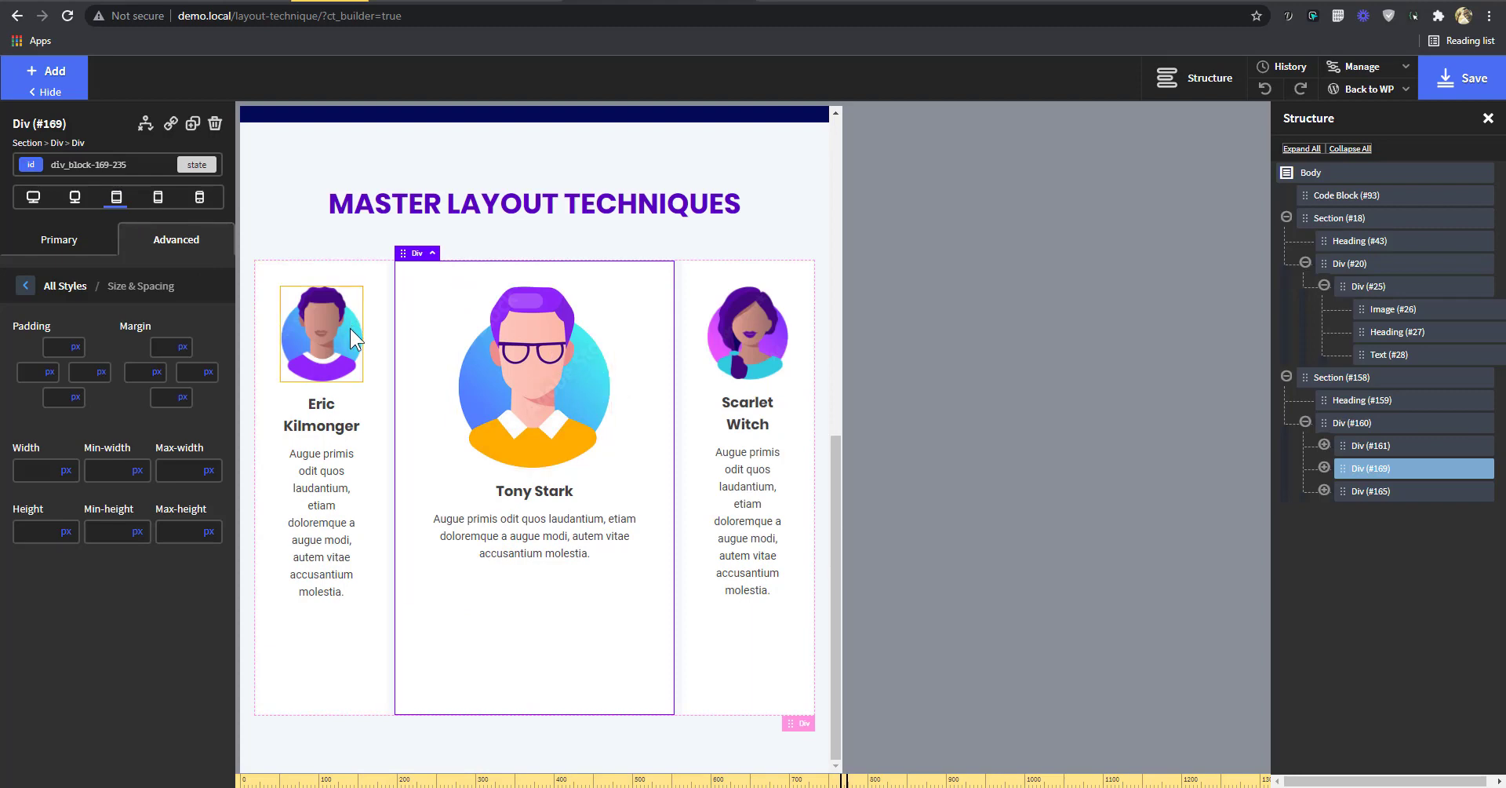
- Save the page and open its frontend version
click(1465, 77)
mouse_move(1358, 98)
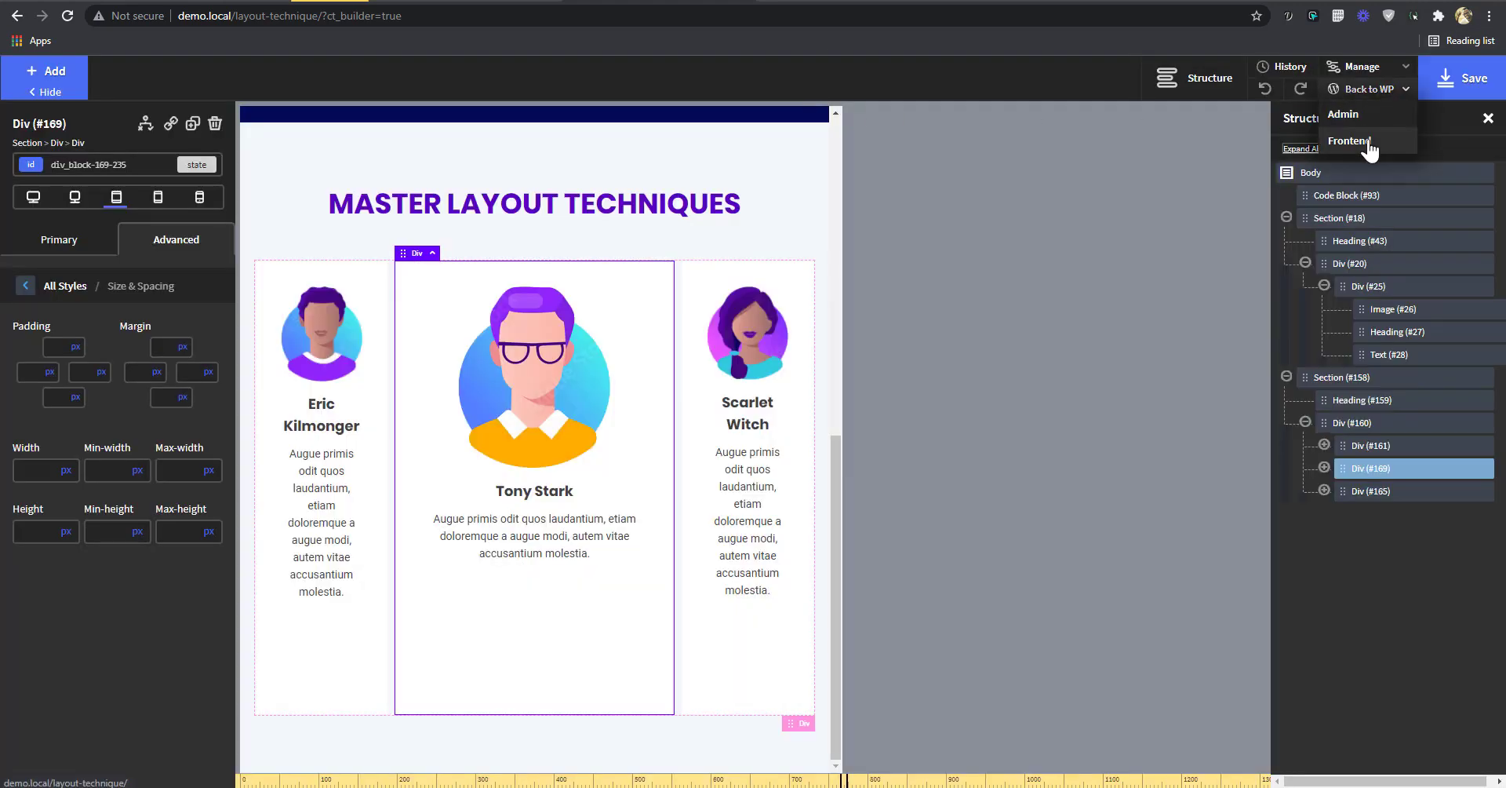
click(1363, 142)
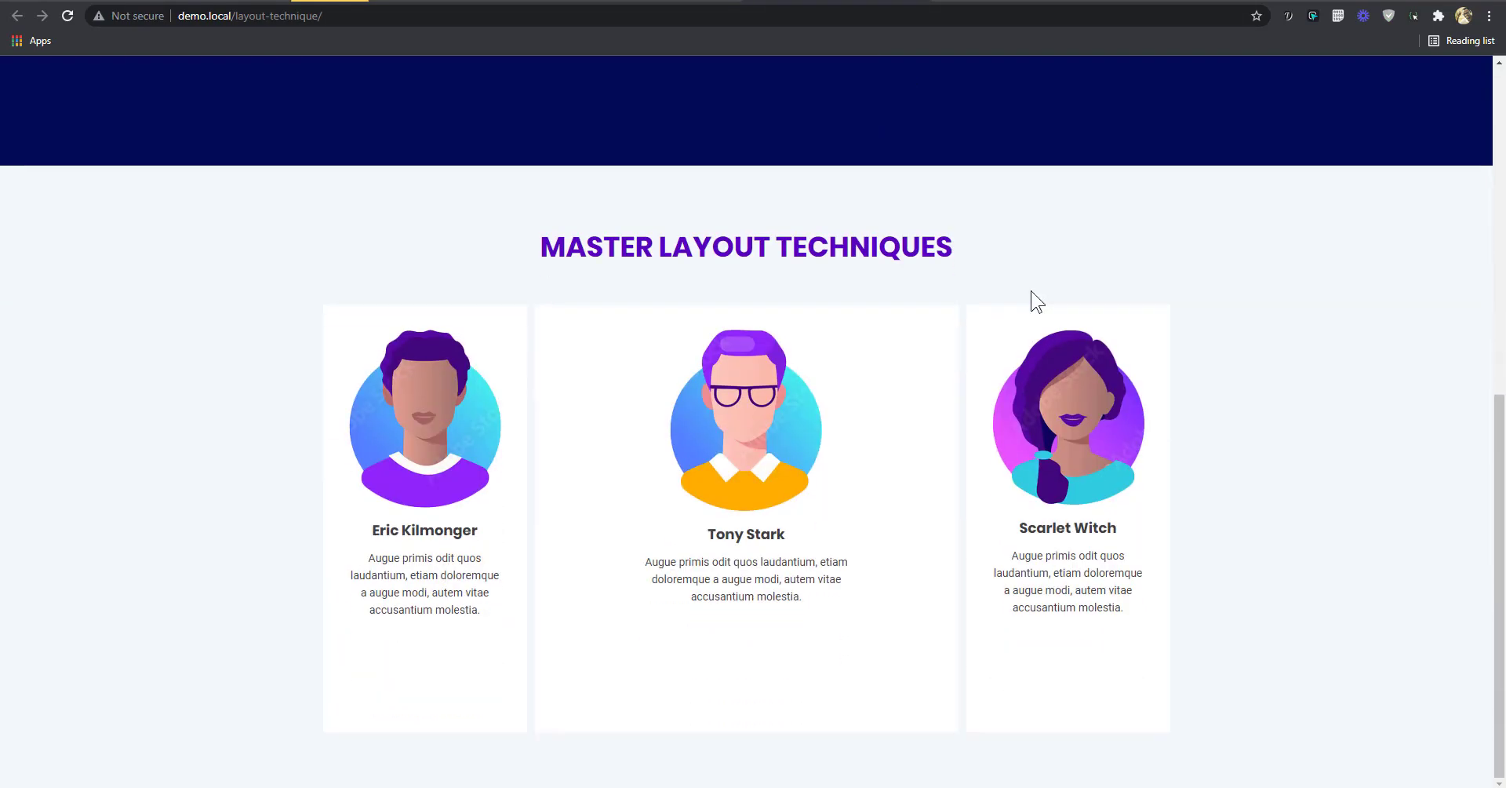
- Preview the frontend page in the developer tools' device mode with Responsive dimensions, a wide viewport and 100% zoom
key(ctrl+shift+i)
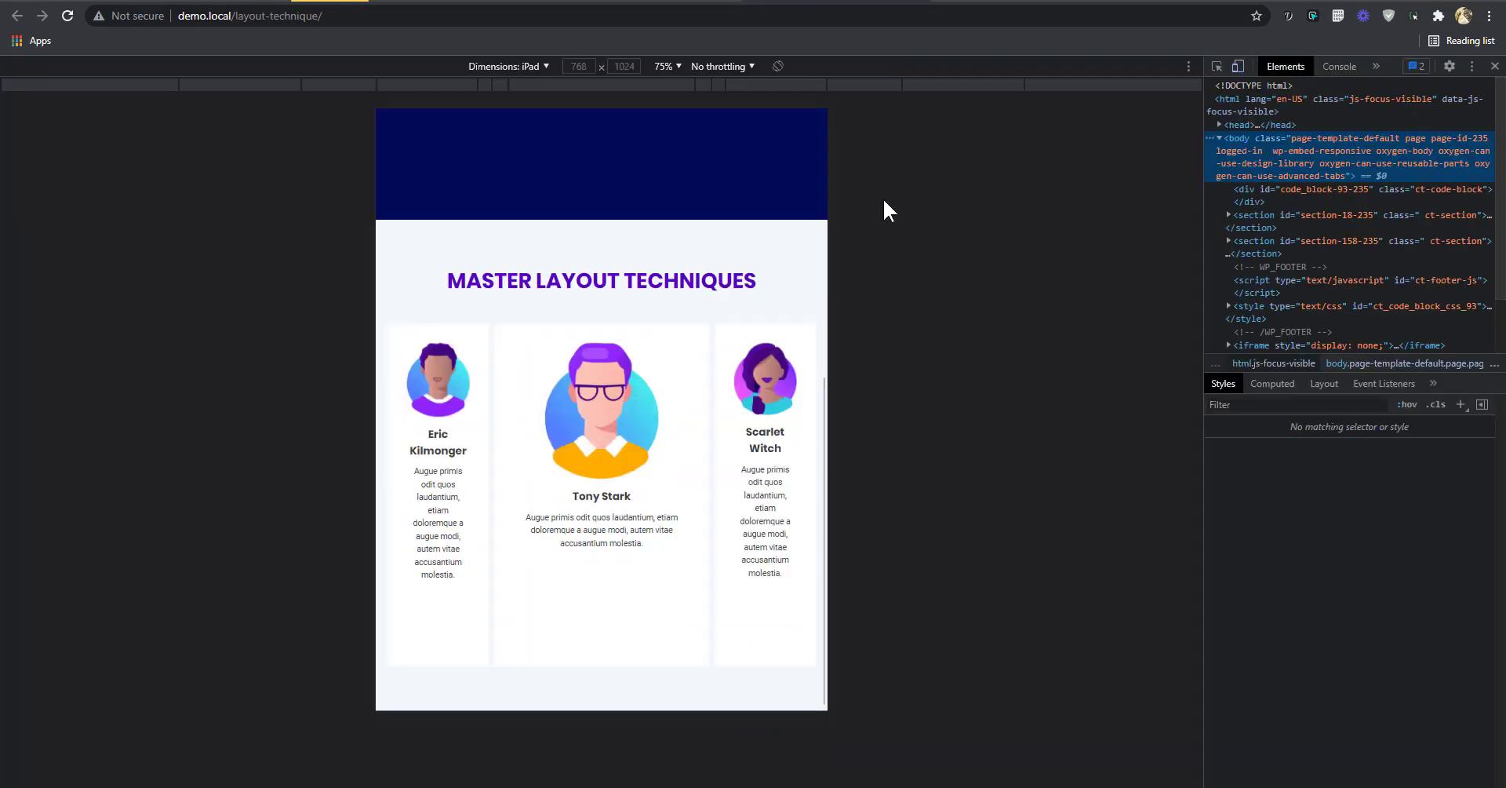
click(526, 67)
click(529, 89)
drag(899, 421, 1091, 422)
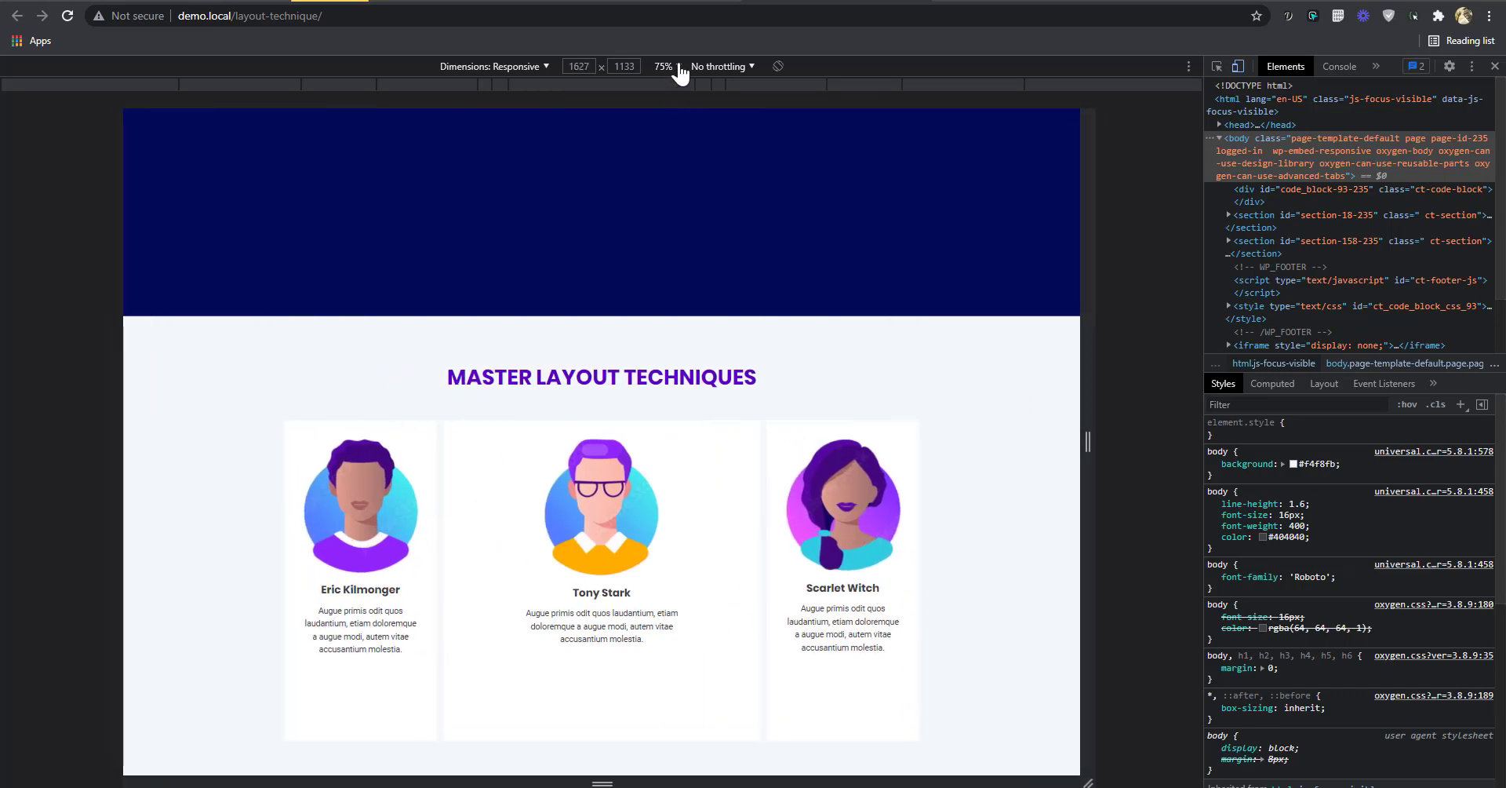
click(670, 66)
click(691, 126)
scroll(1083, 275, down, 2)
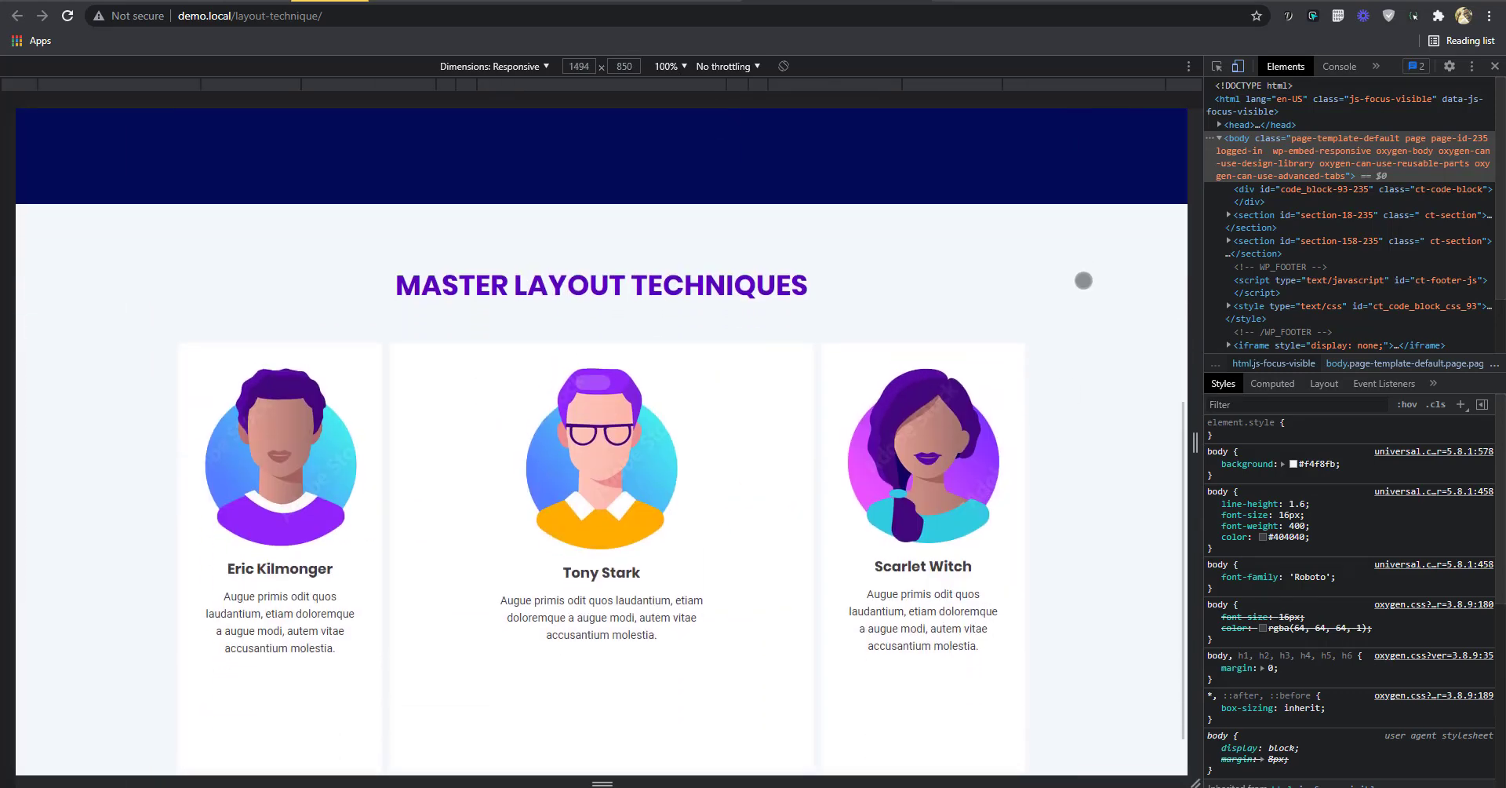
- Examine the card section while narrowing the responsive viewport to 1018 px and 732 px
drag(1197, 431, 963, 460)
drag(924, 459, 1013, 418)
scroll(753, 407, down, 10)
scroll(800, 403, up, 10)
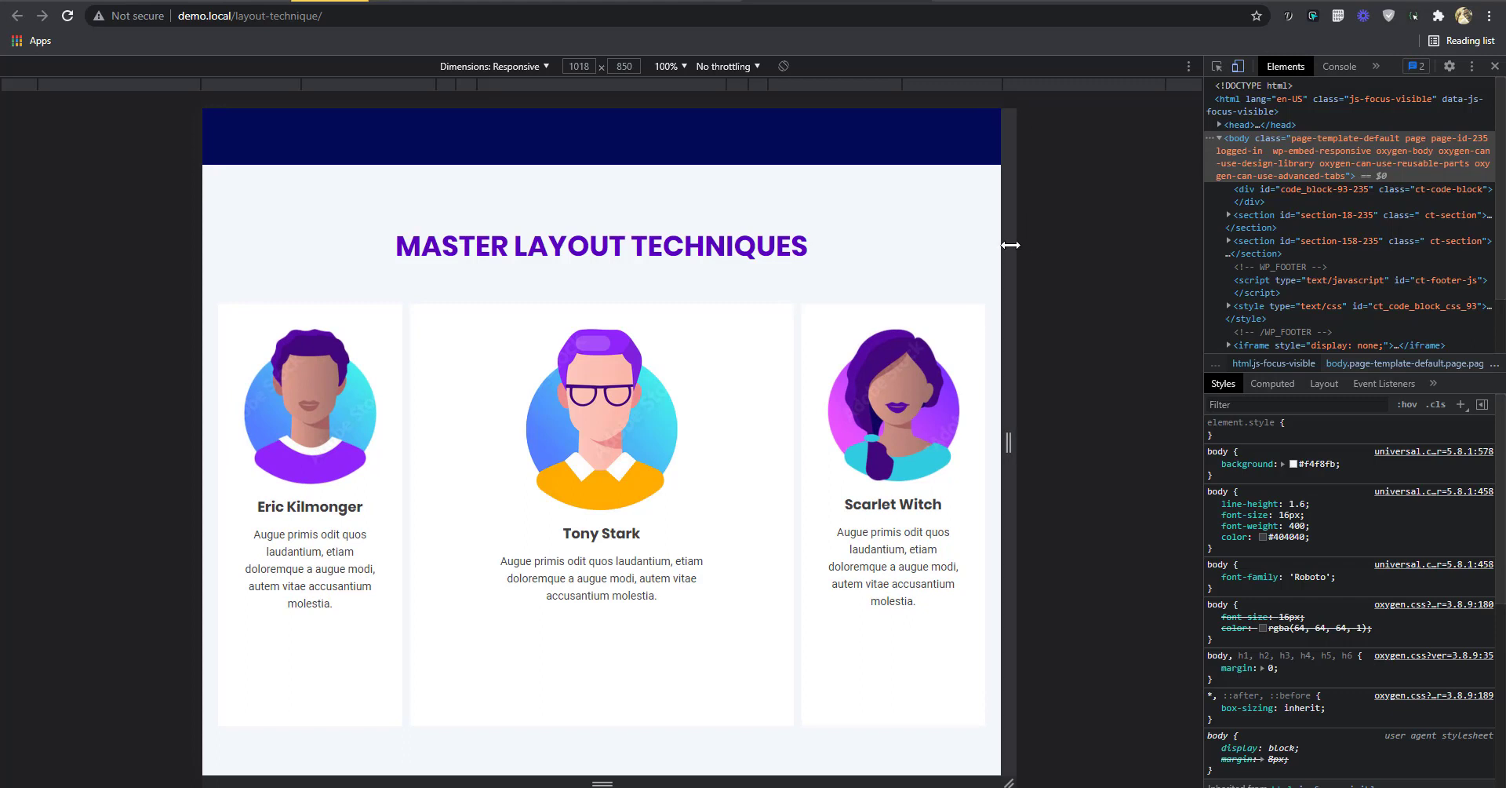
drag(1005, 279, 892, 292)
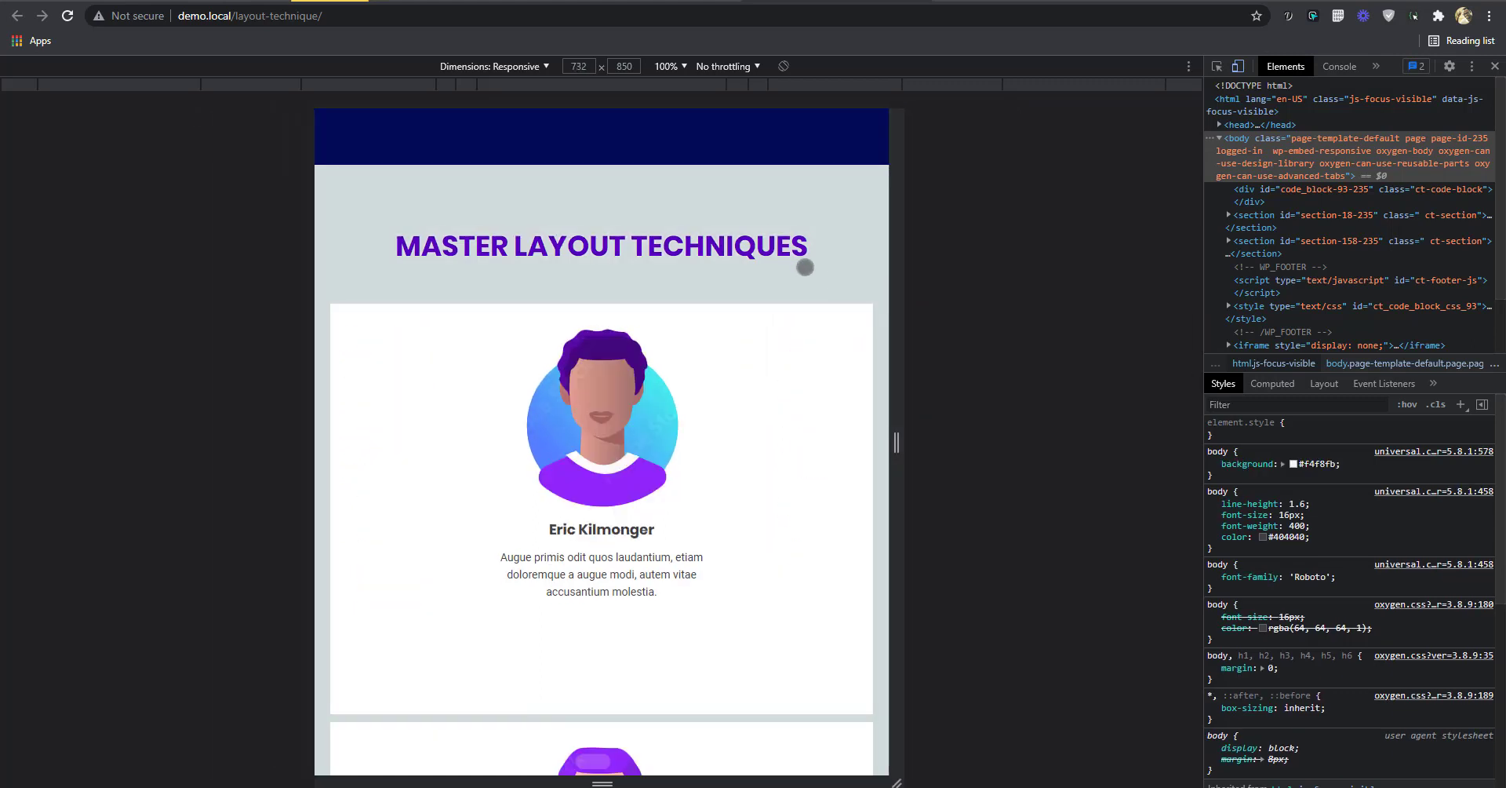
scroll(800, 339, down, 8)
scroll(775, 262, up, 4)
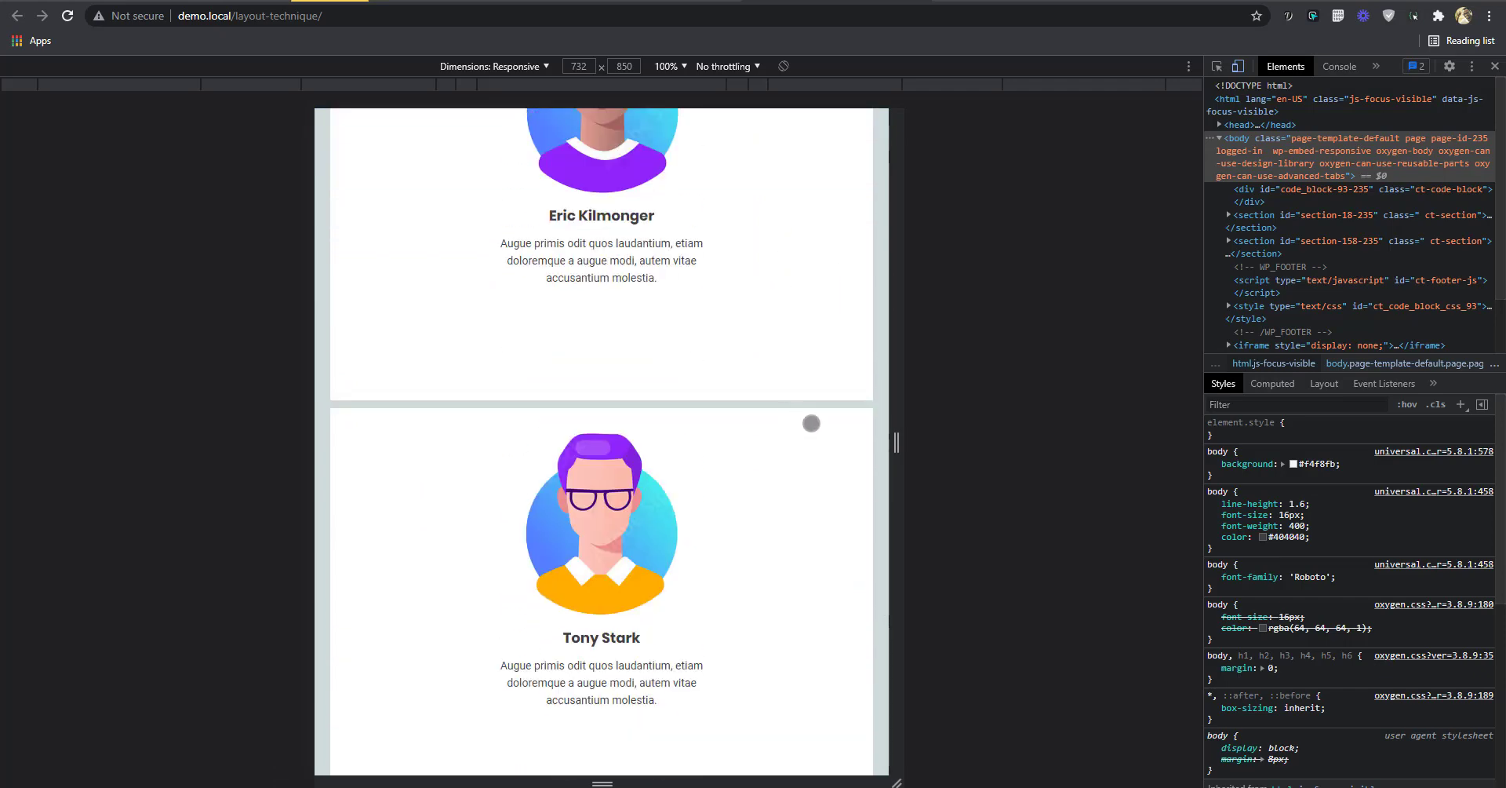
scroll(810, 427, down, 1)
scroll(809, 428, up, 5)
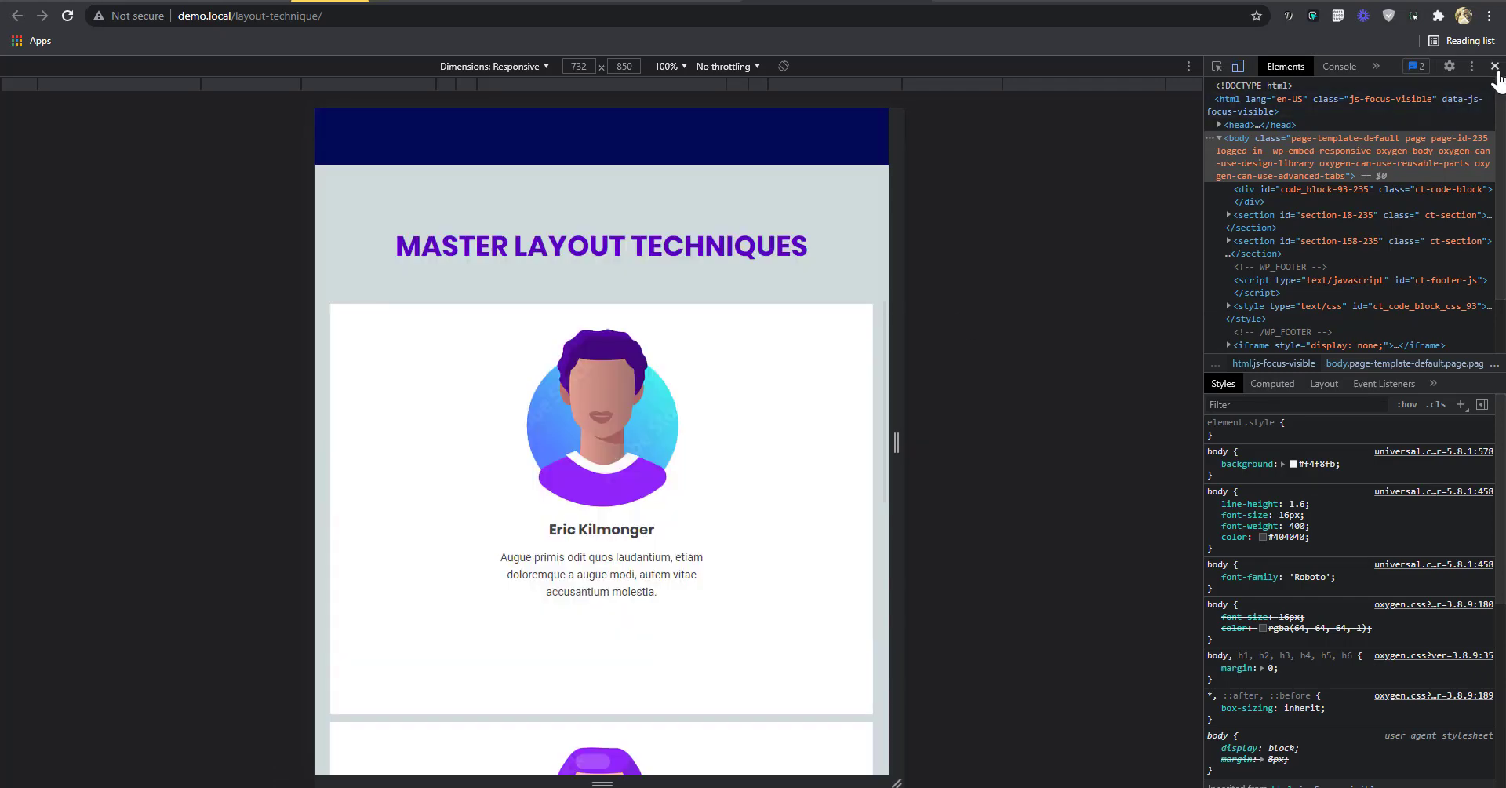
- Close the developer tools and go back to the builder page in its full-width desktop view
key(F12)
key(ctrl+shift+Tab)
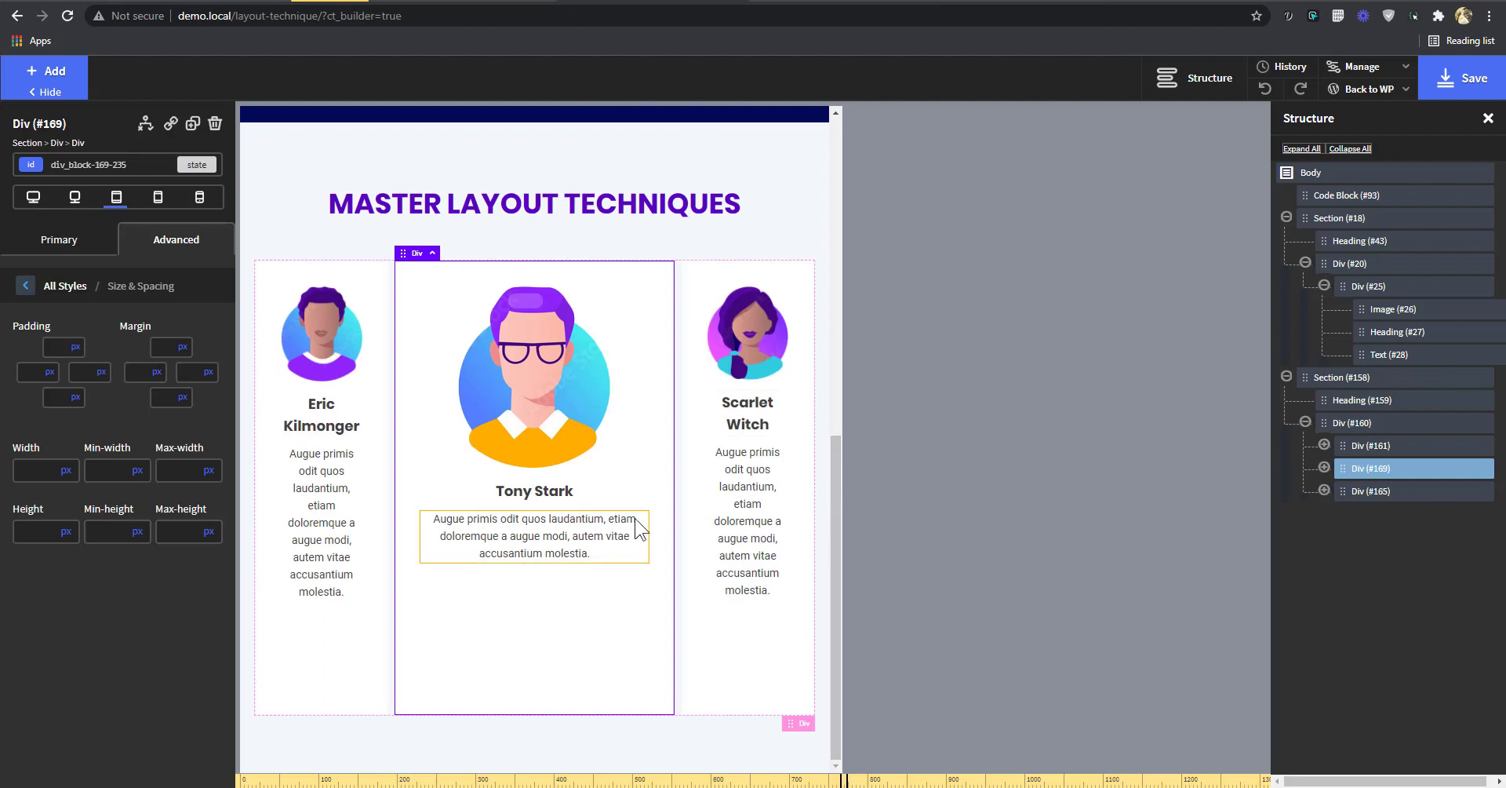
click(33, 197)
scroll(1052, 380, up, 4)
scroll(1047, 321, down, 4)
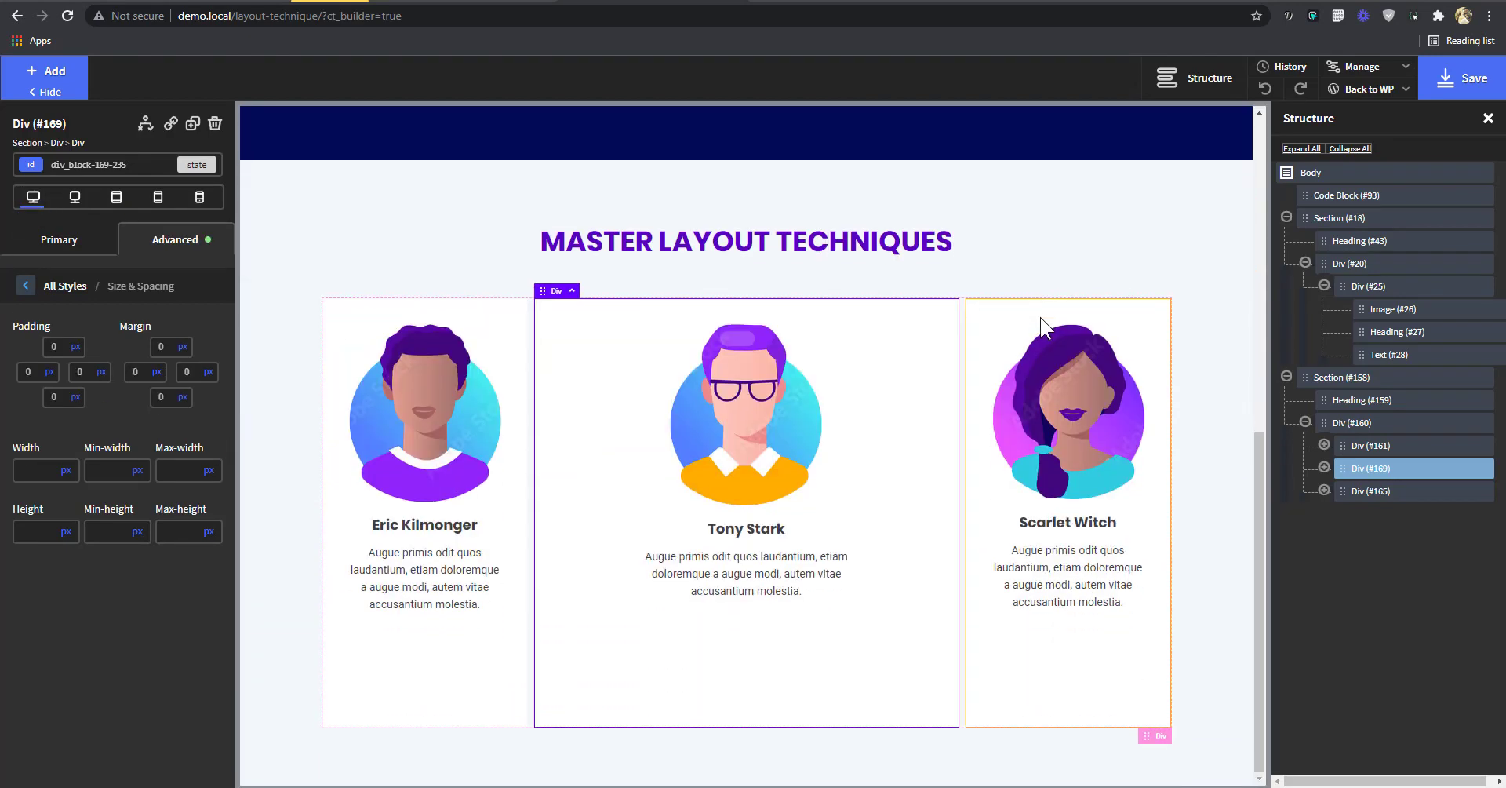
- Clear the min-width from the card class's nth-child(2) state on the second card and reset its unit to px
click(1357, 423)
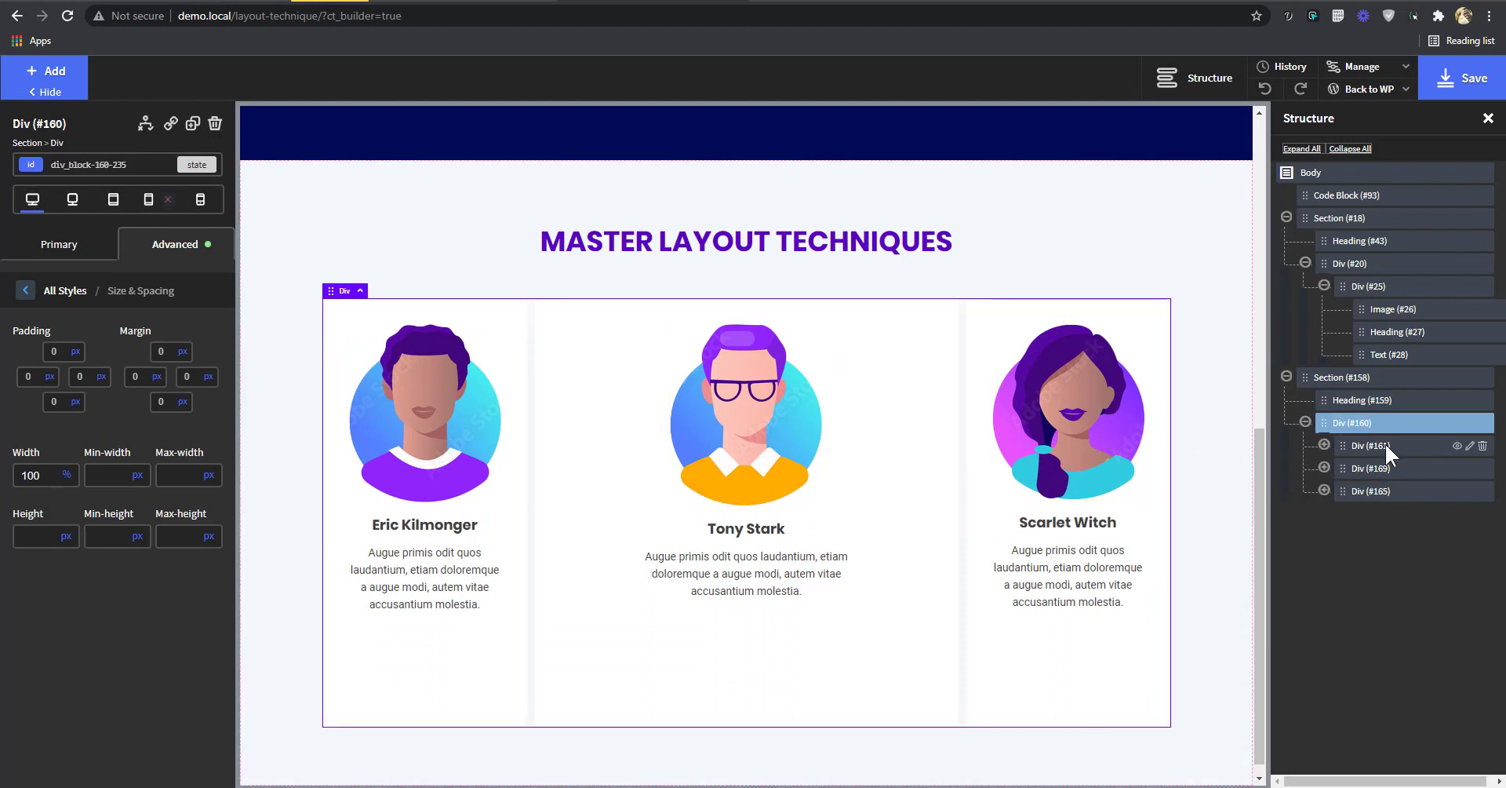
click(1405, 468)
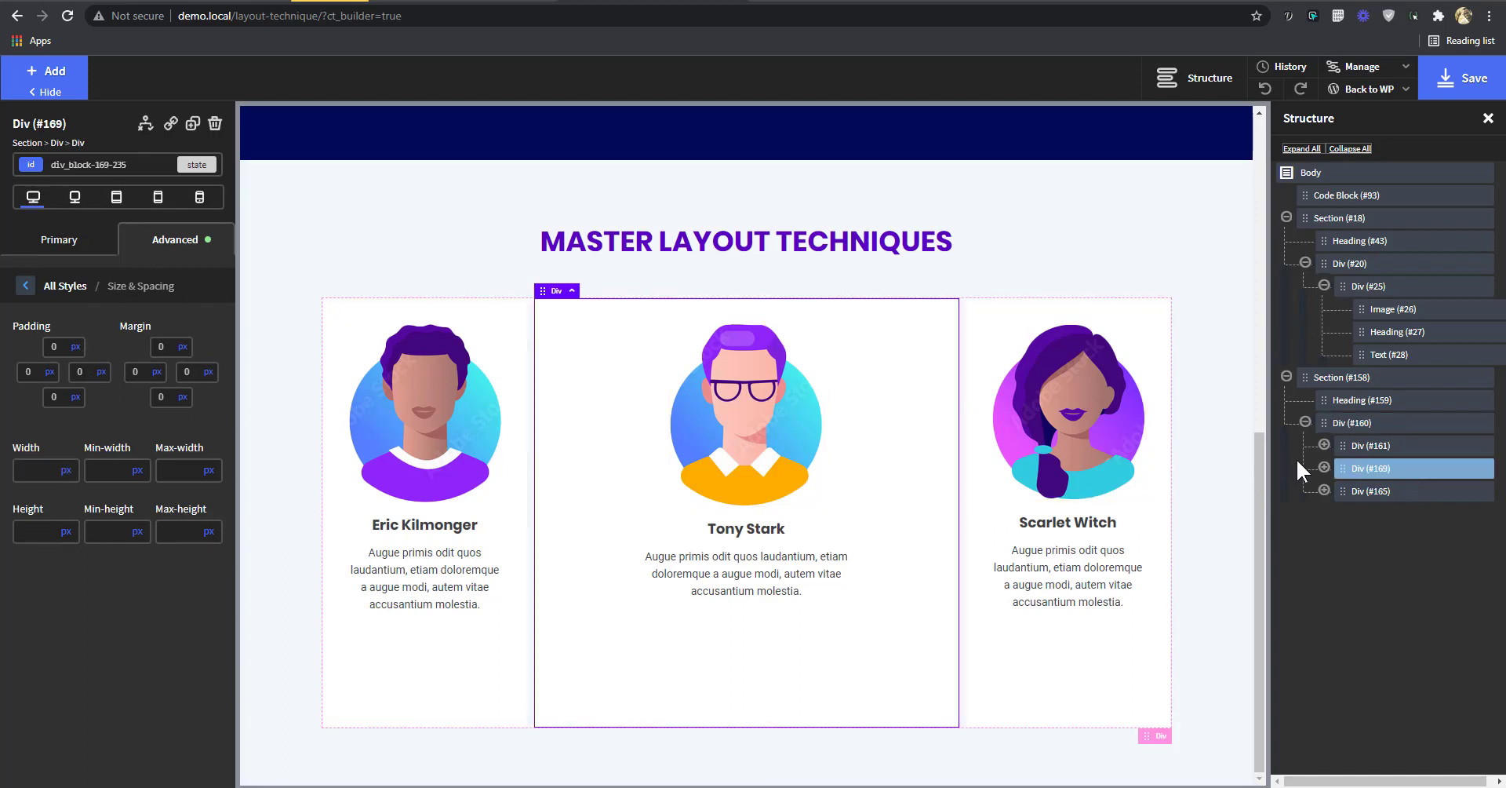
click(117, 164)
click(79, 255)
click(197, 164)
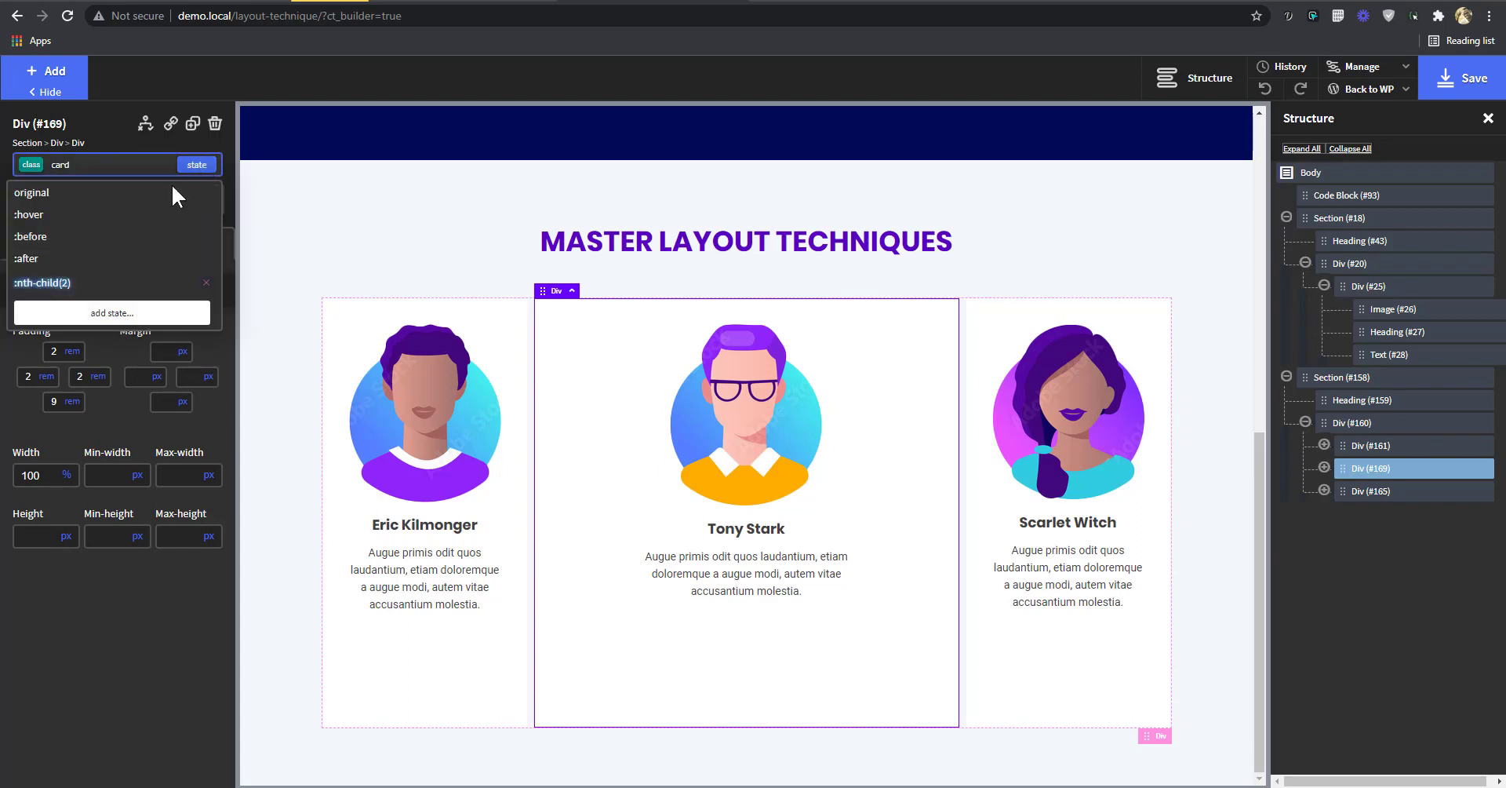
click(101, 286)
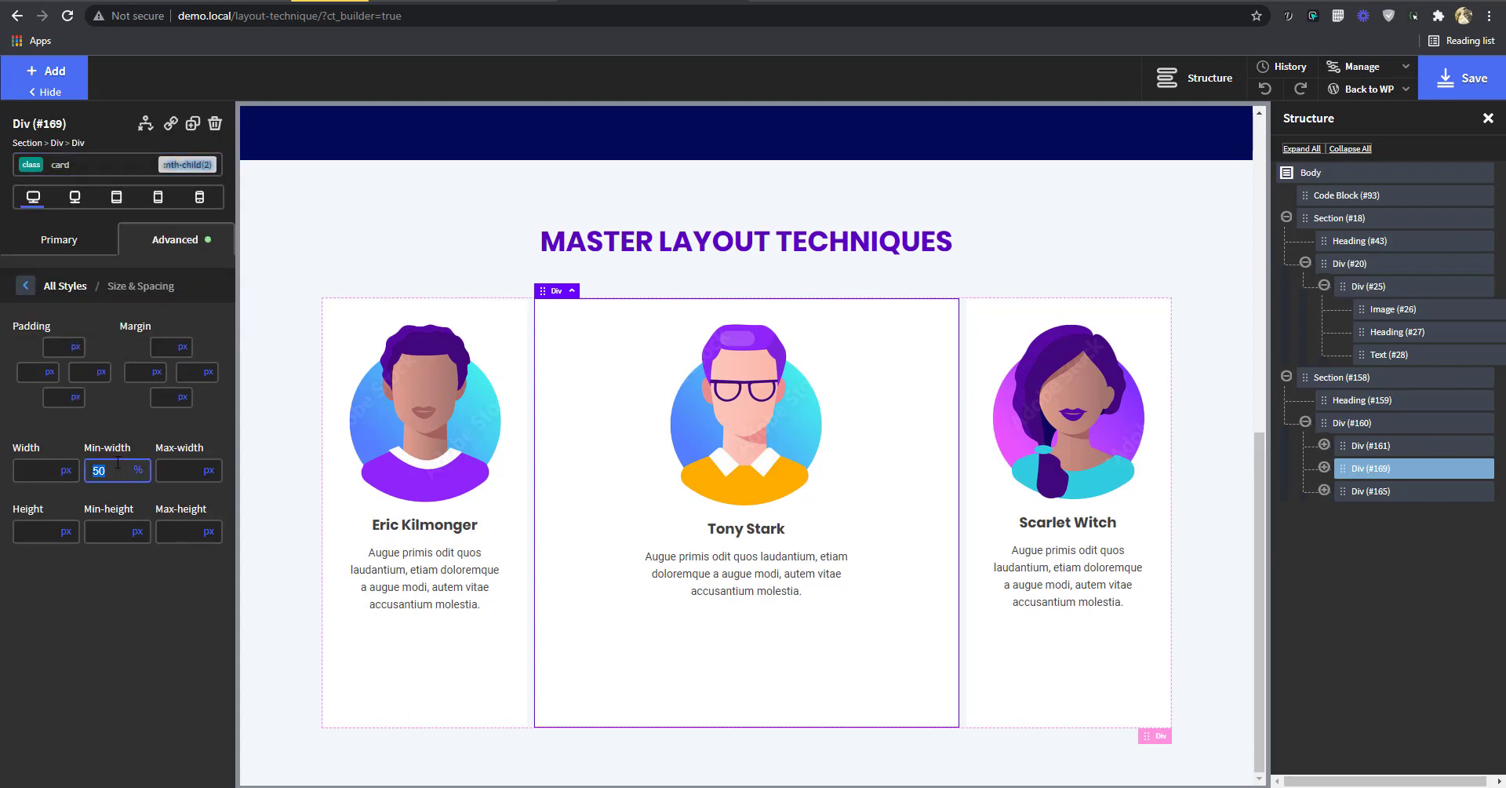
key(BackSpace)
click(143, 469)
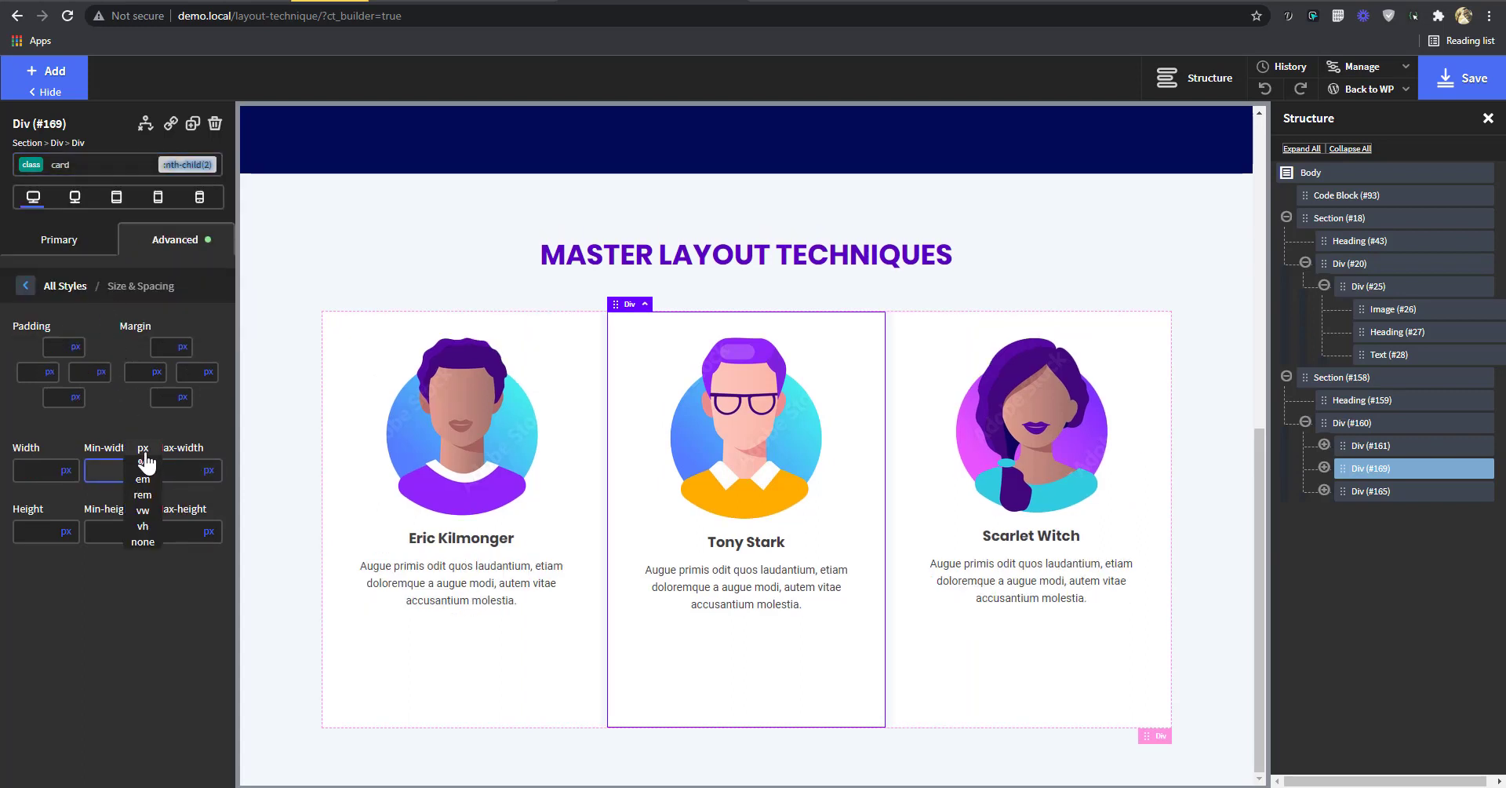
click(143, 448)
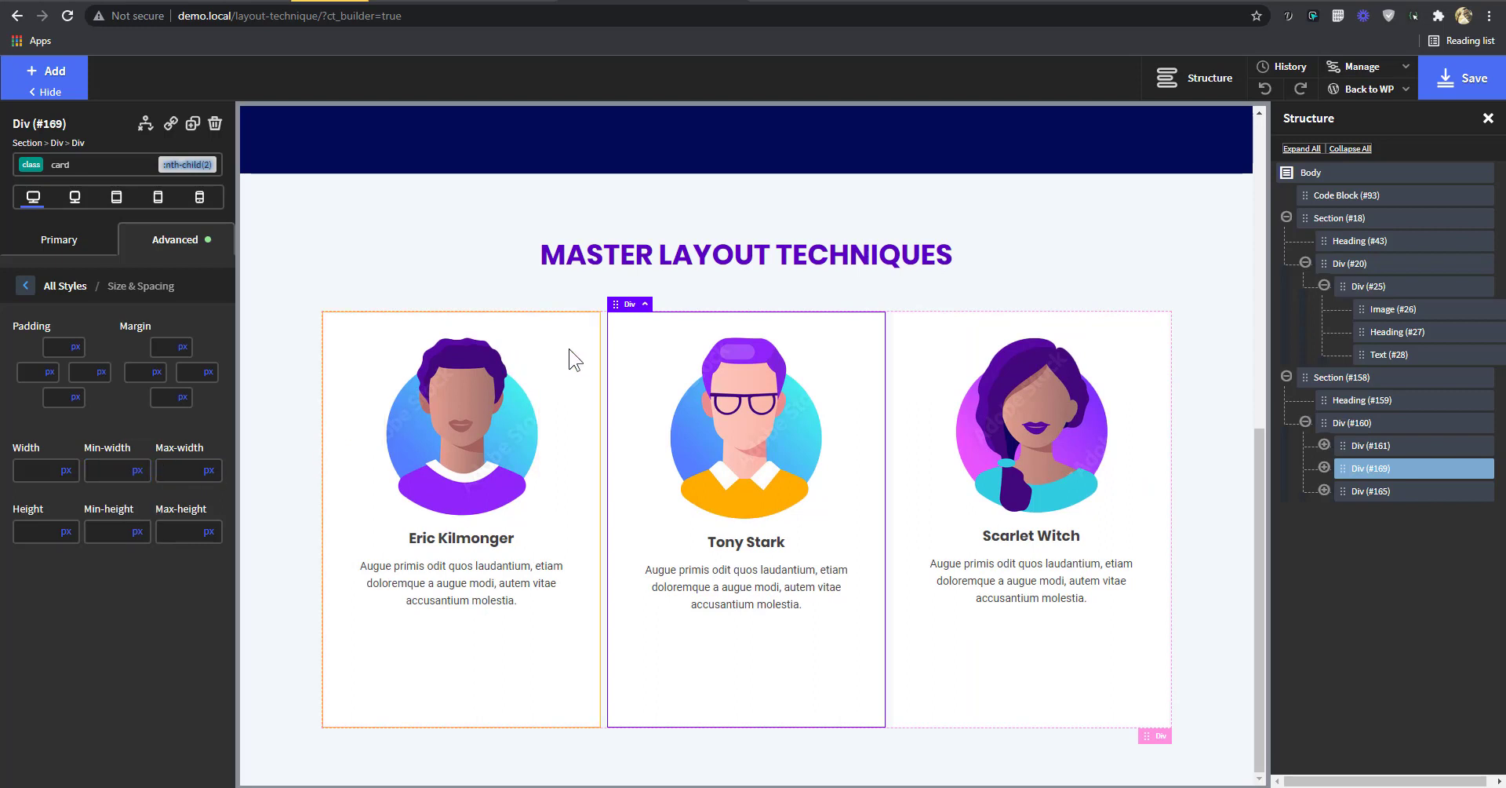
- Set the card class's bottom padding to 2 rem via the first card, and save the page
click(518, 647)
double_click(53, 401)
text(2)
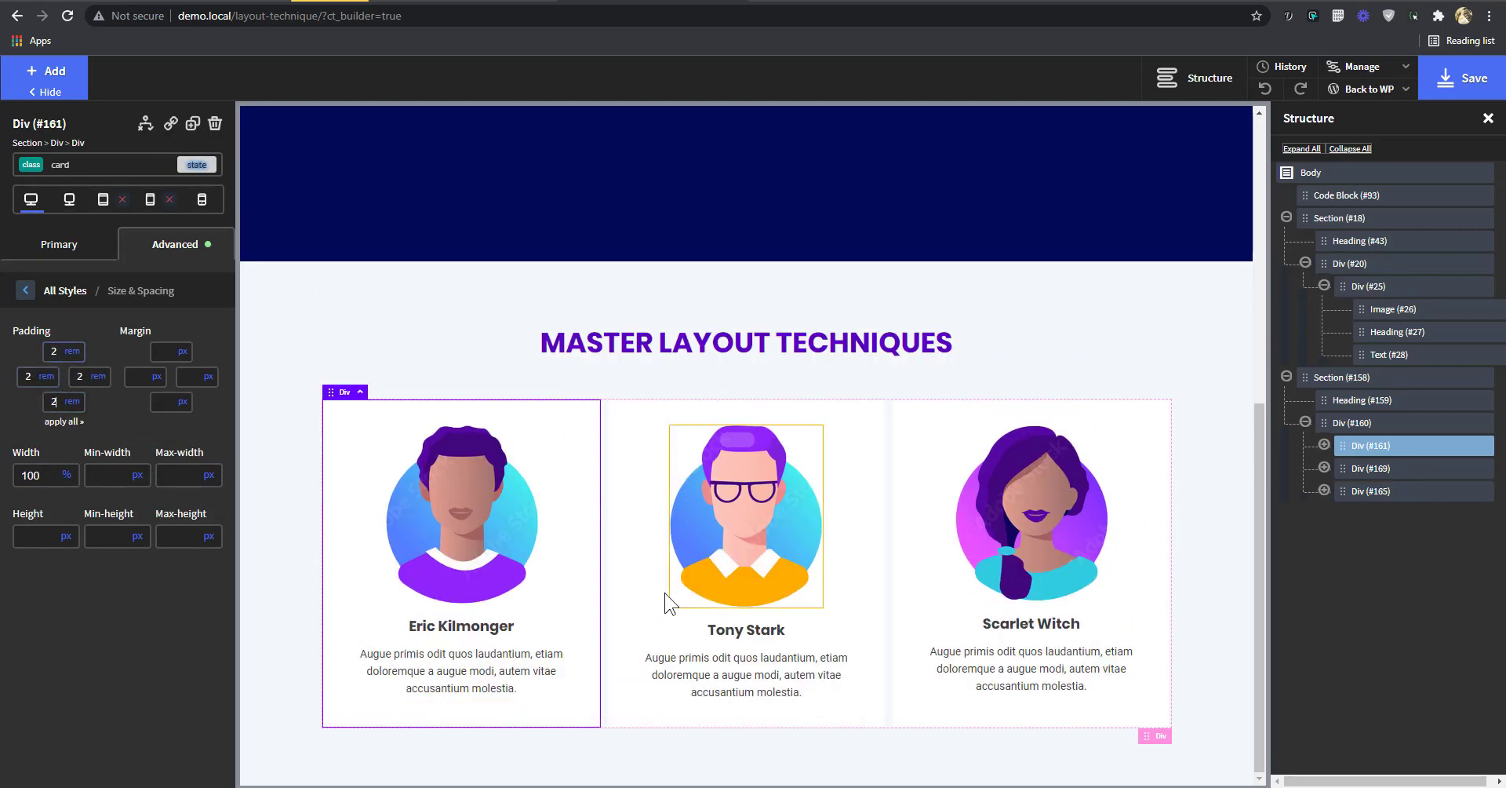
click(1467, 85)
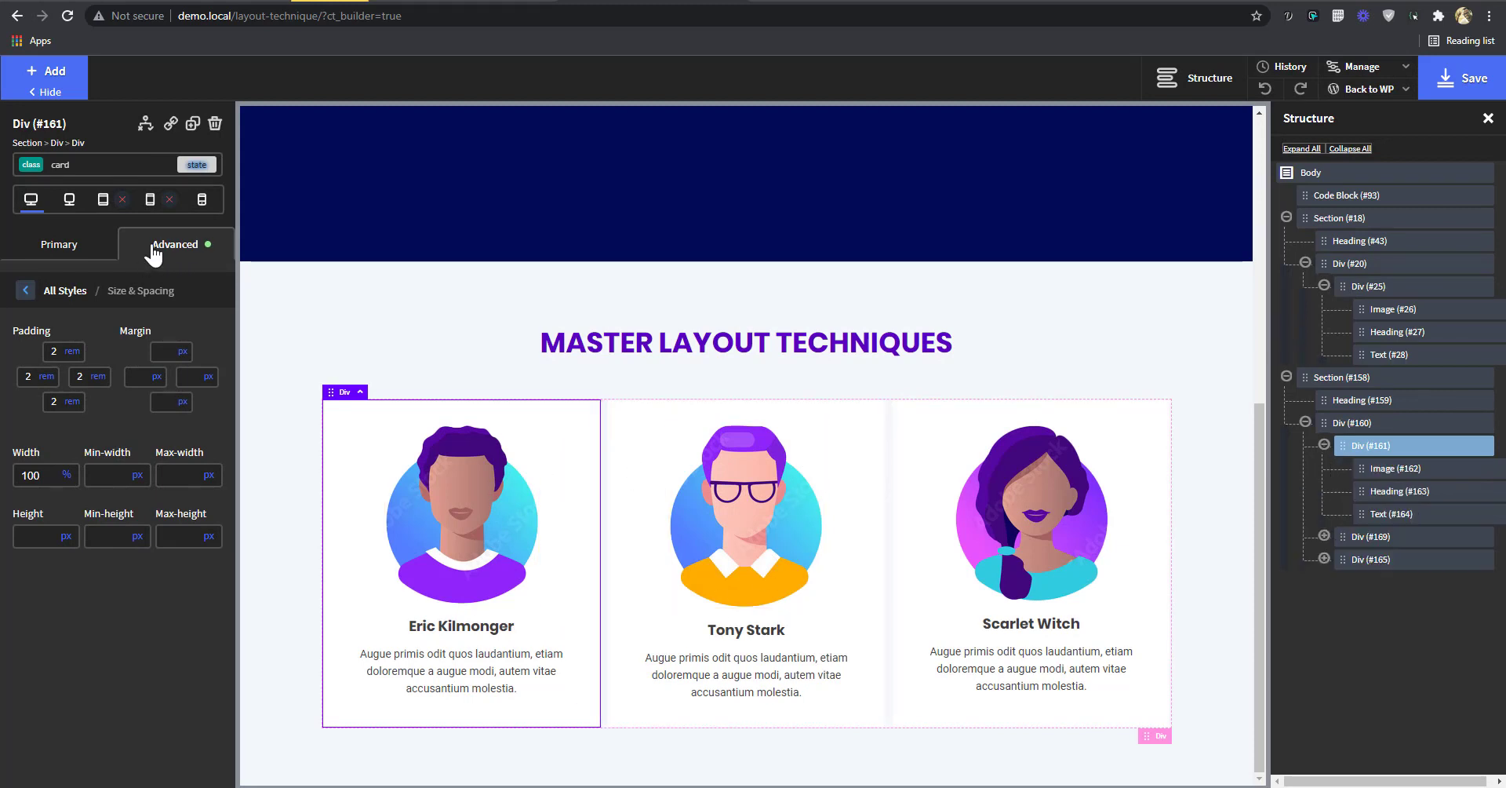
- Add the declaration aspect-ratio:1 to the card class's custom CSS via the first card
click(153, 253)
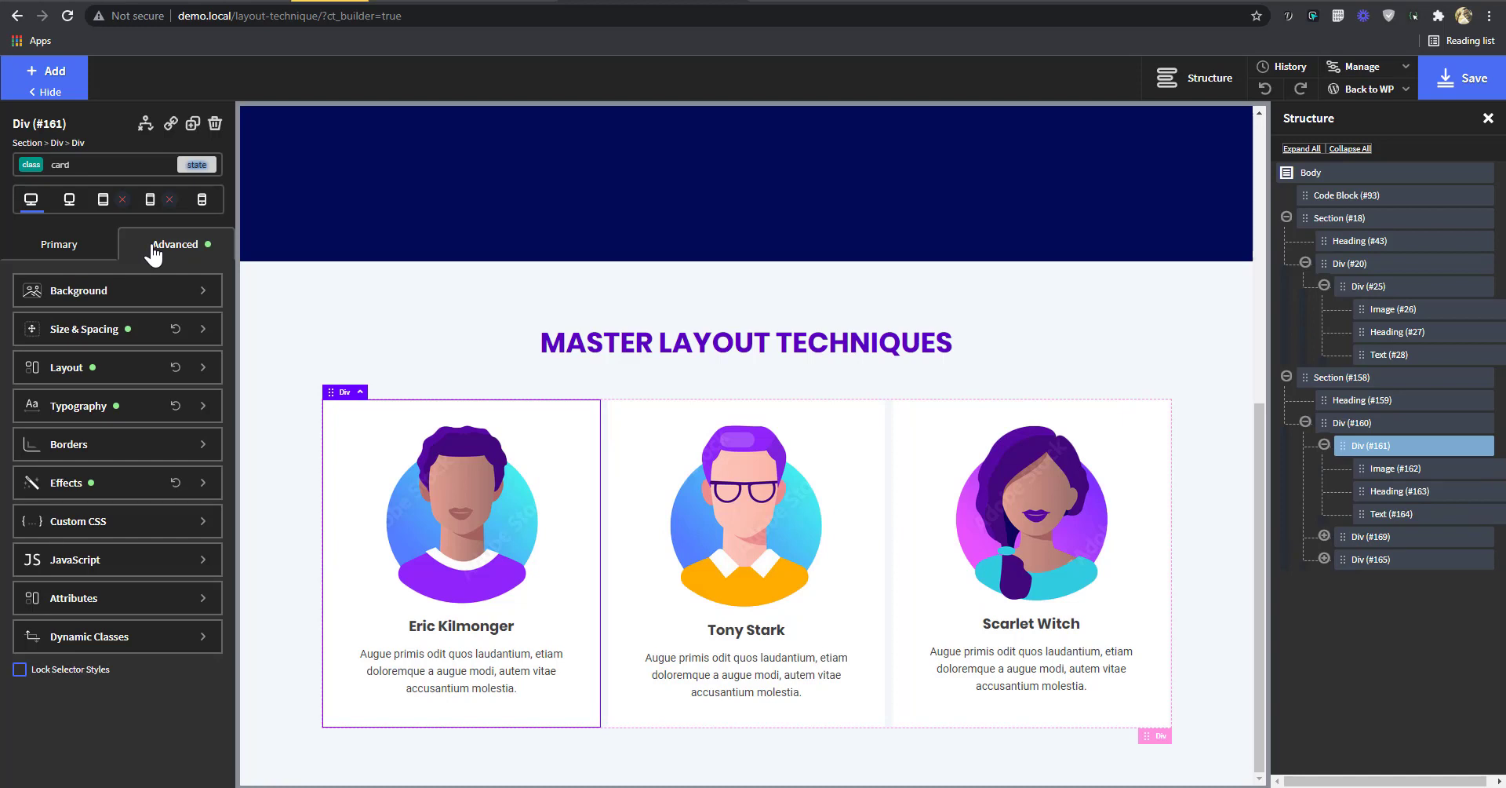
click(94, 521)
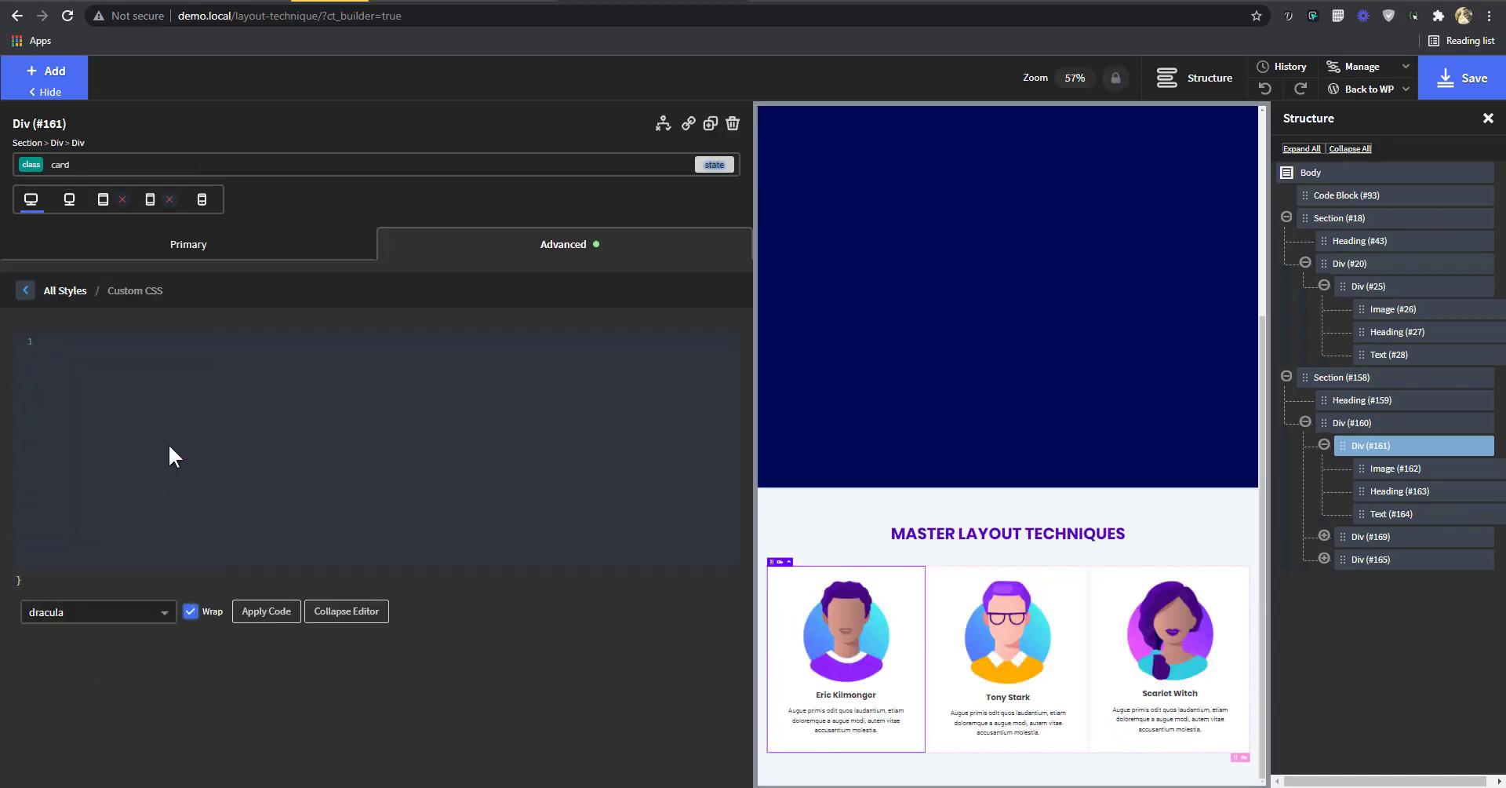
text(aspec)
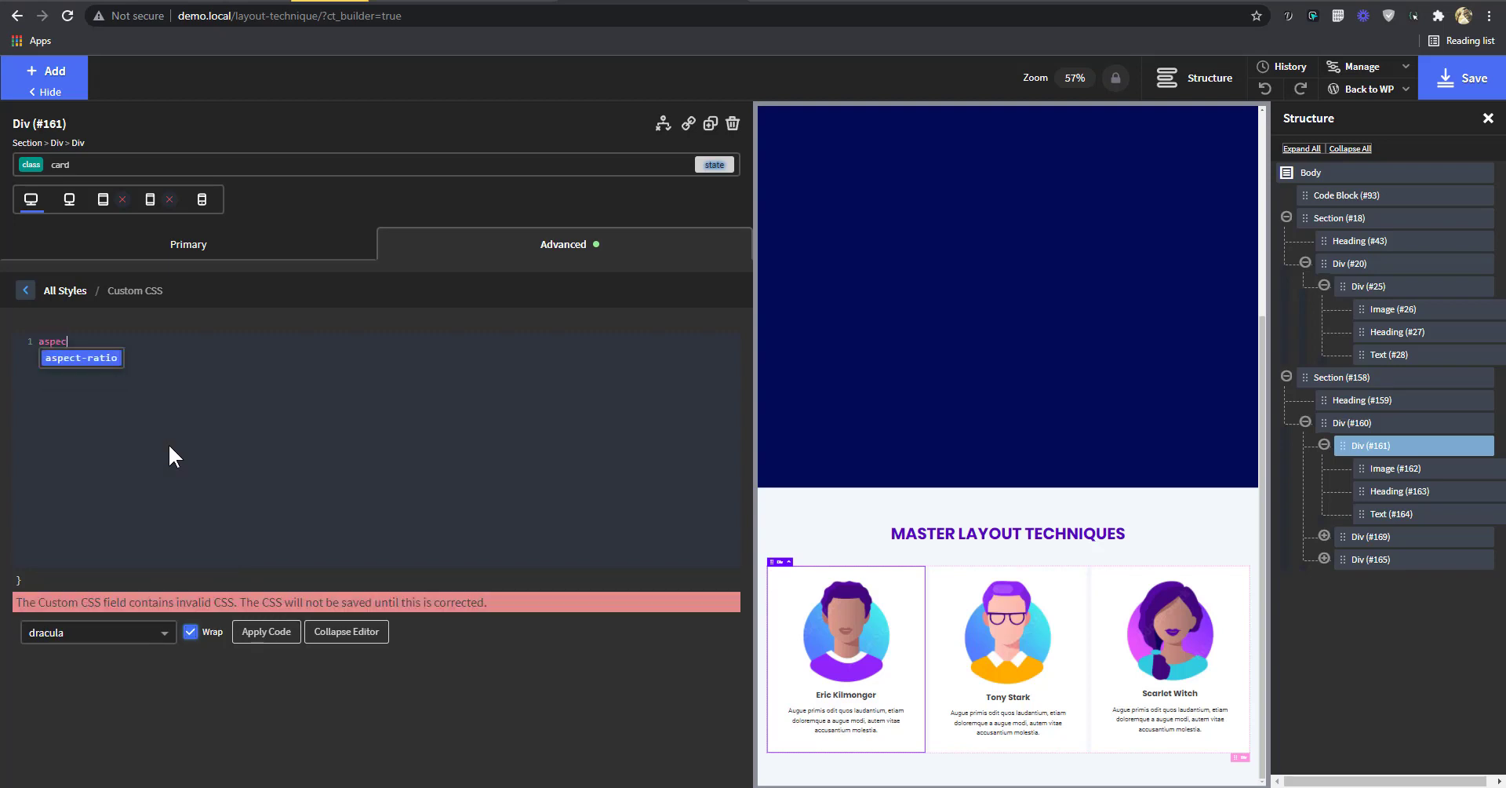
click(96, 365)
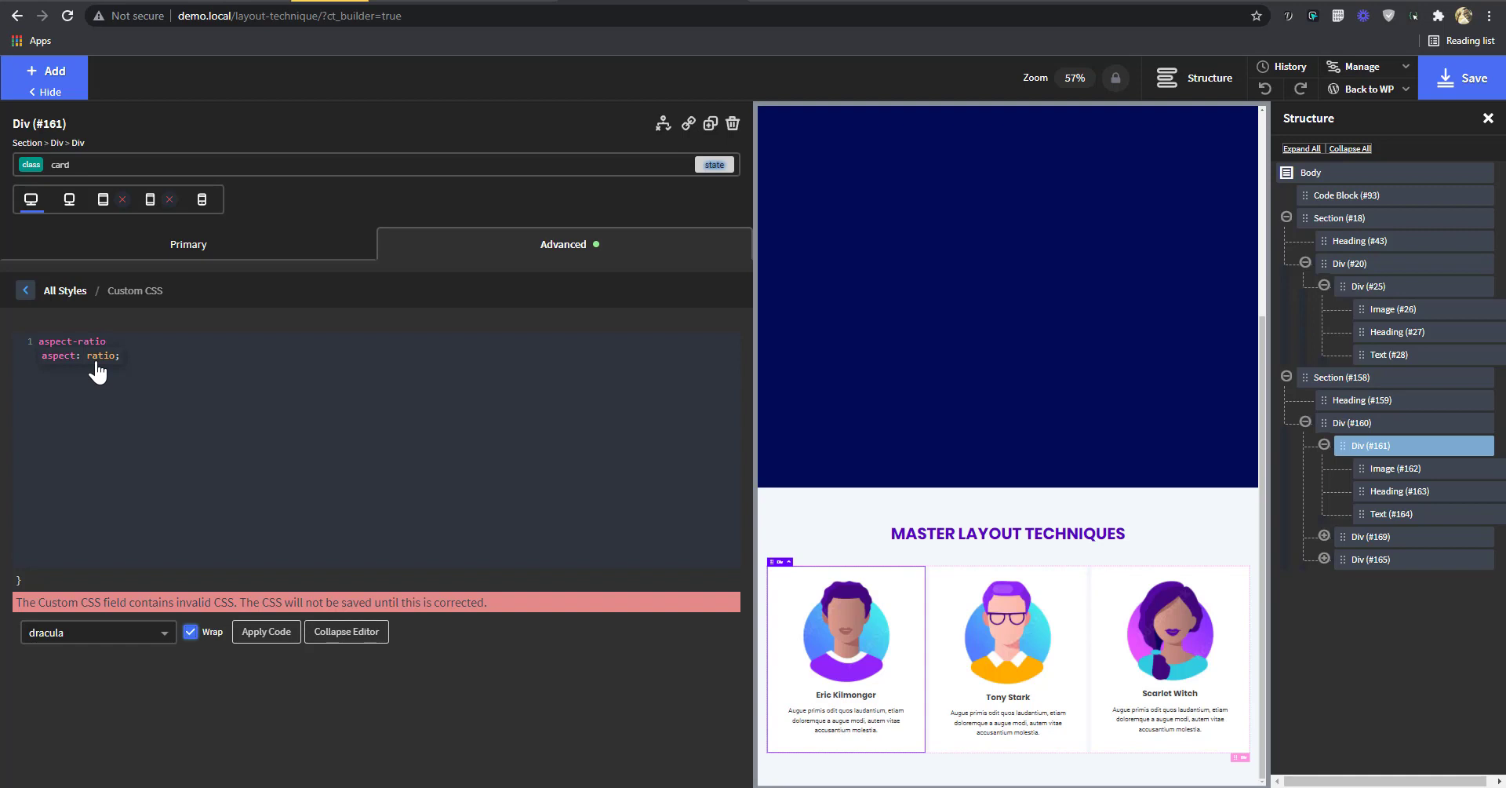
text(:1)
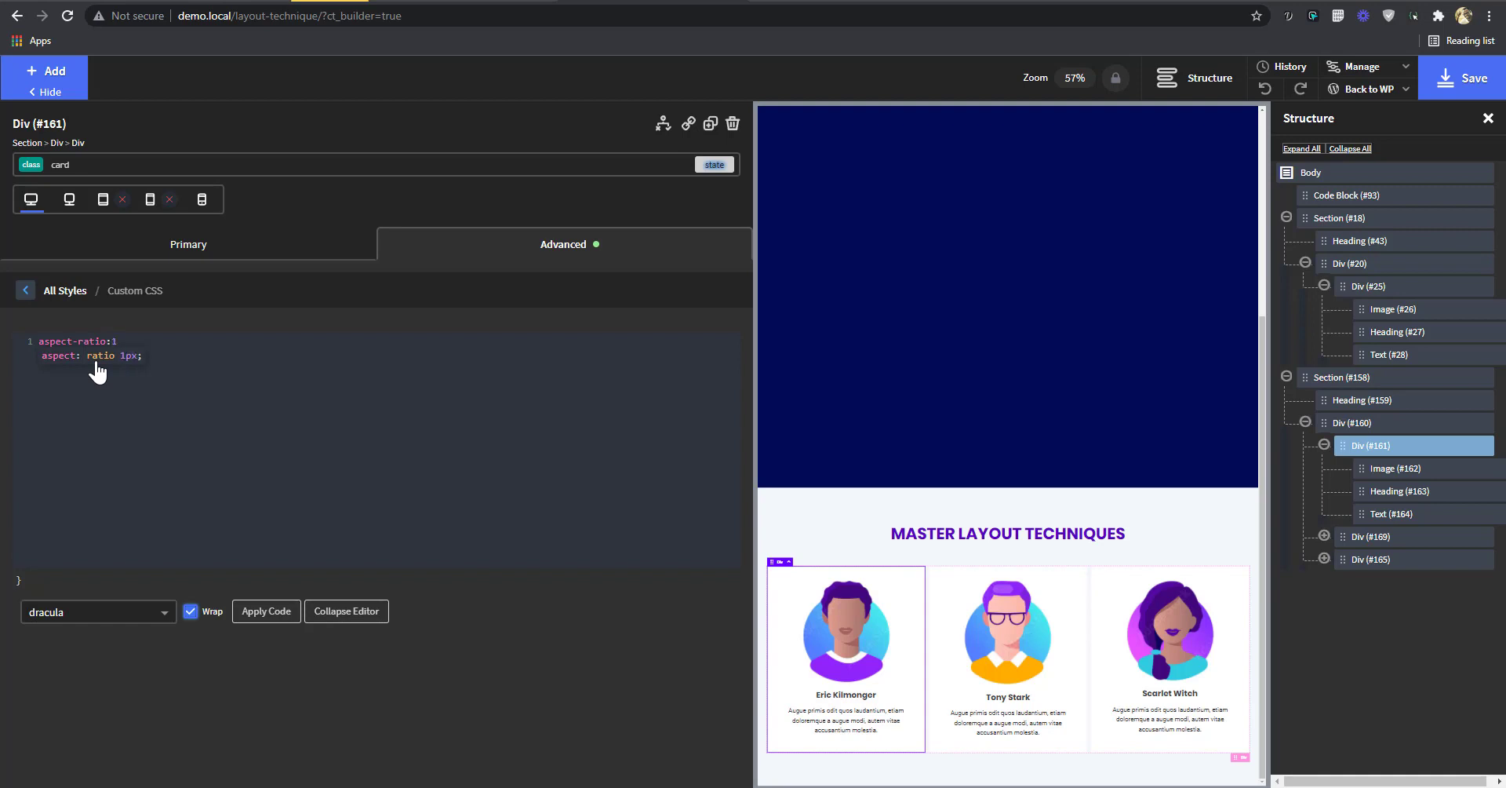
click(346, 610)
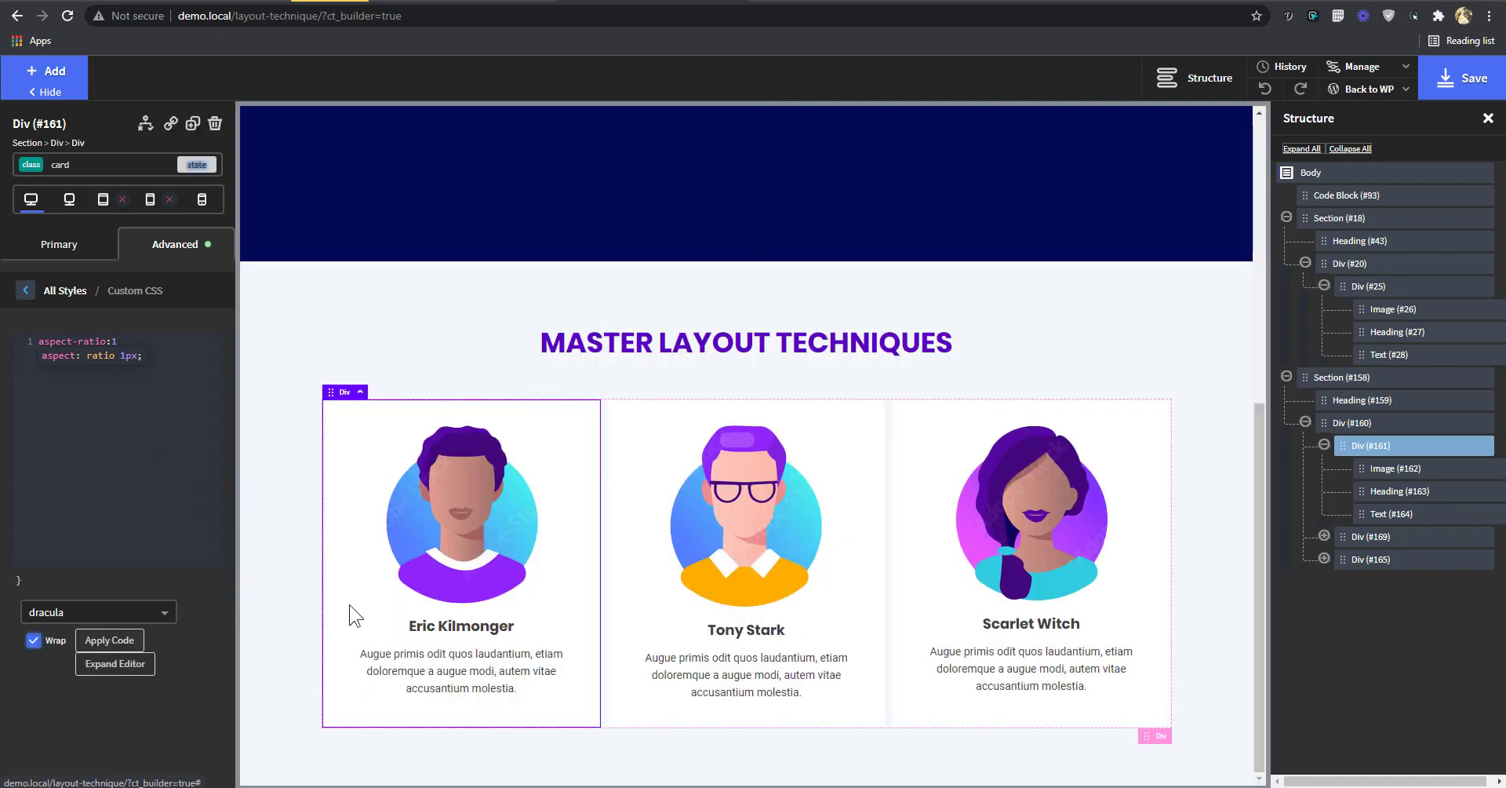
click(161, 343)
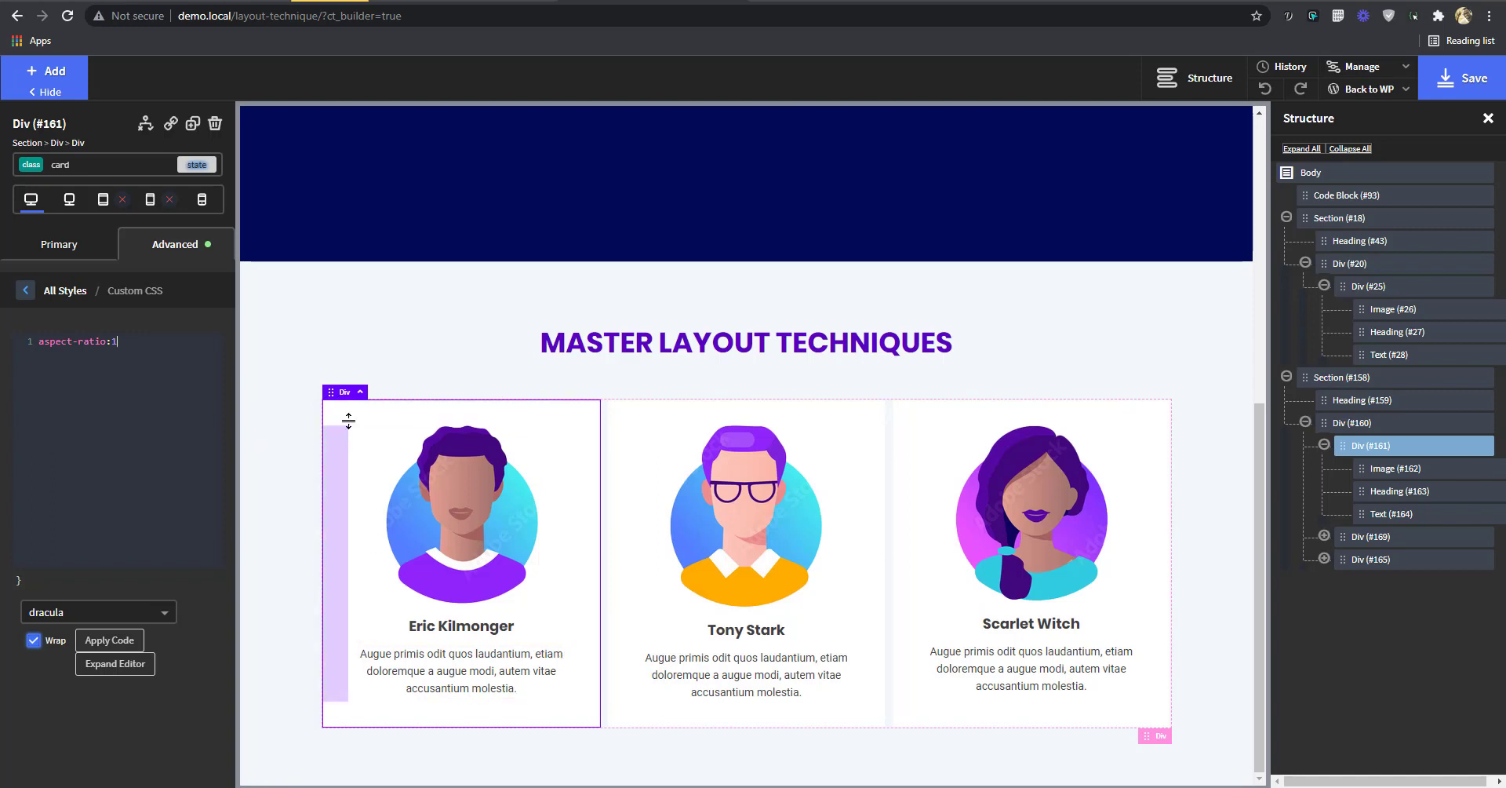
- Hide the description text elements in all three cards of the Master Layout Techniques section
click(502, 679)
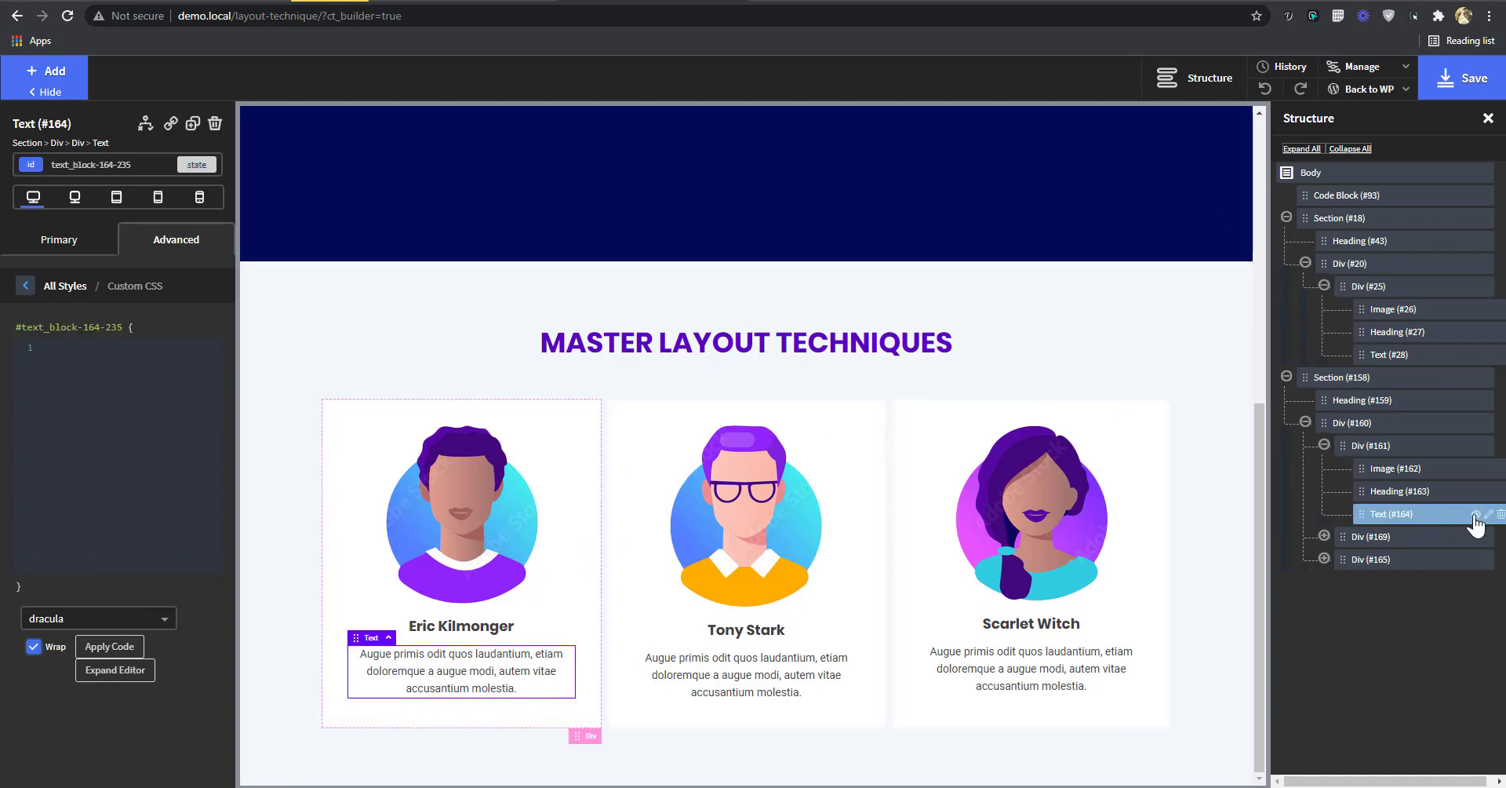
click(1474, 515)
click(781, 656)
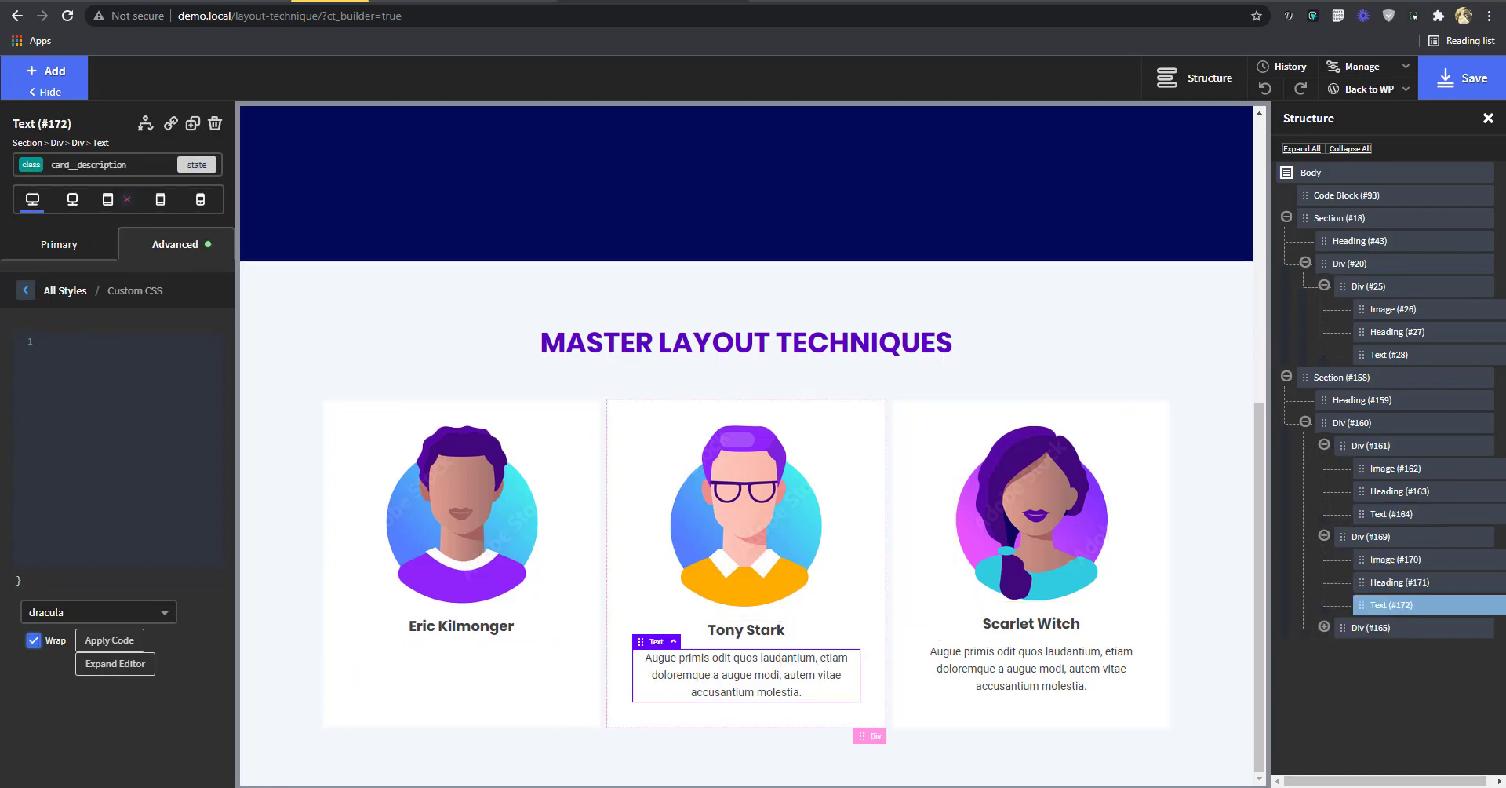
click(1474, 605)
click(1031, 674)
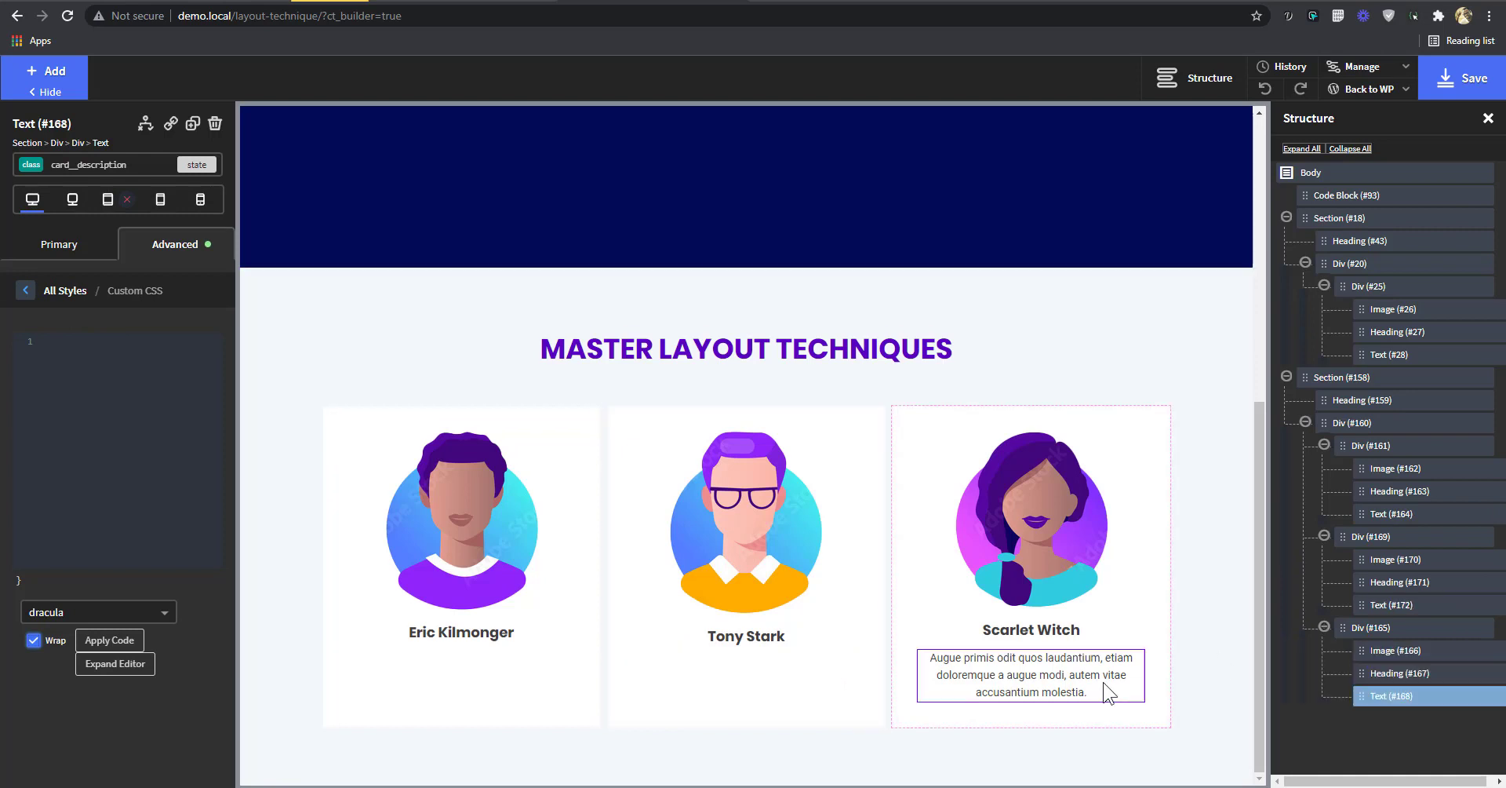
click(1474, 696)
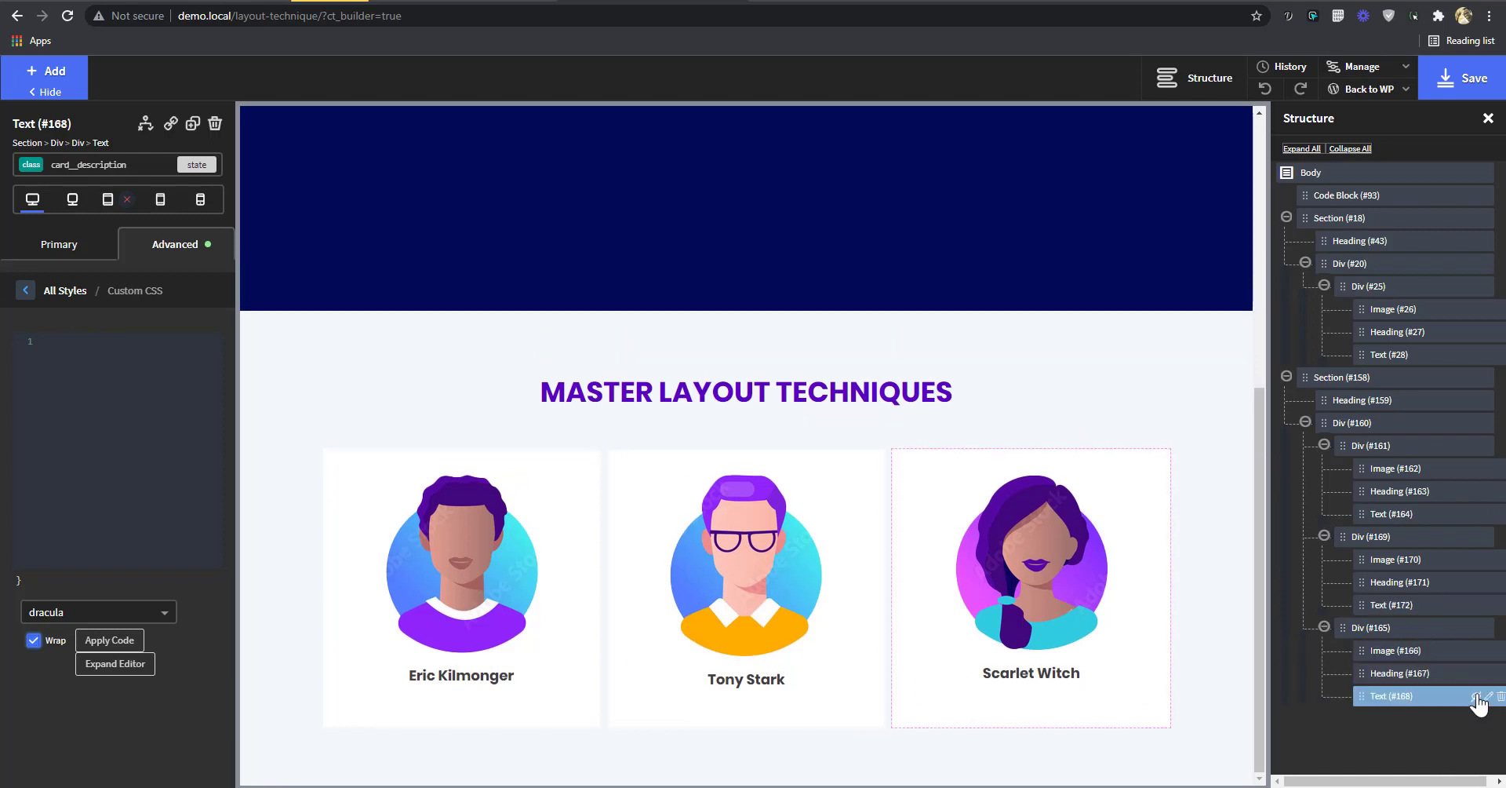
- Delete the aspect-ratio rule from the card class's custom CSS and undo the deletion
click(598, 640)
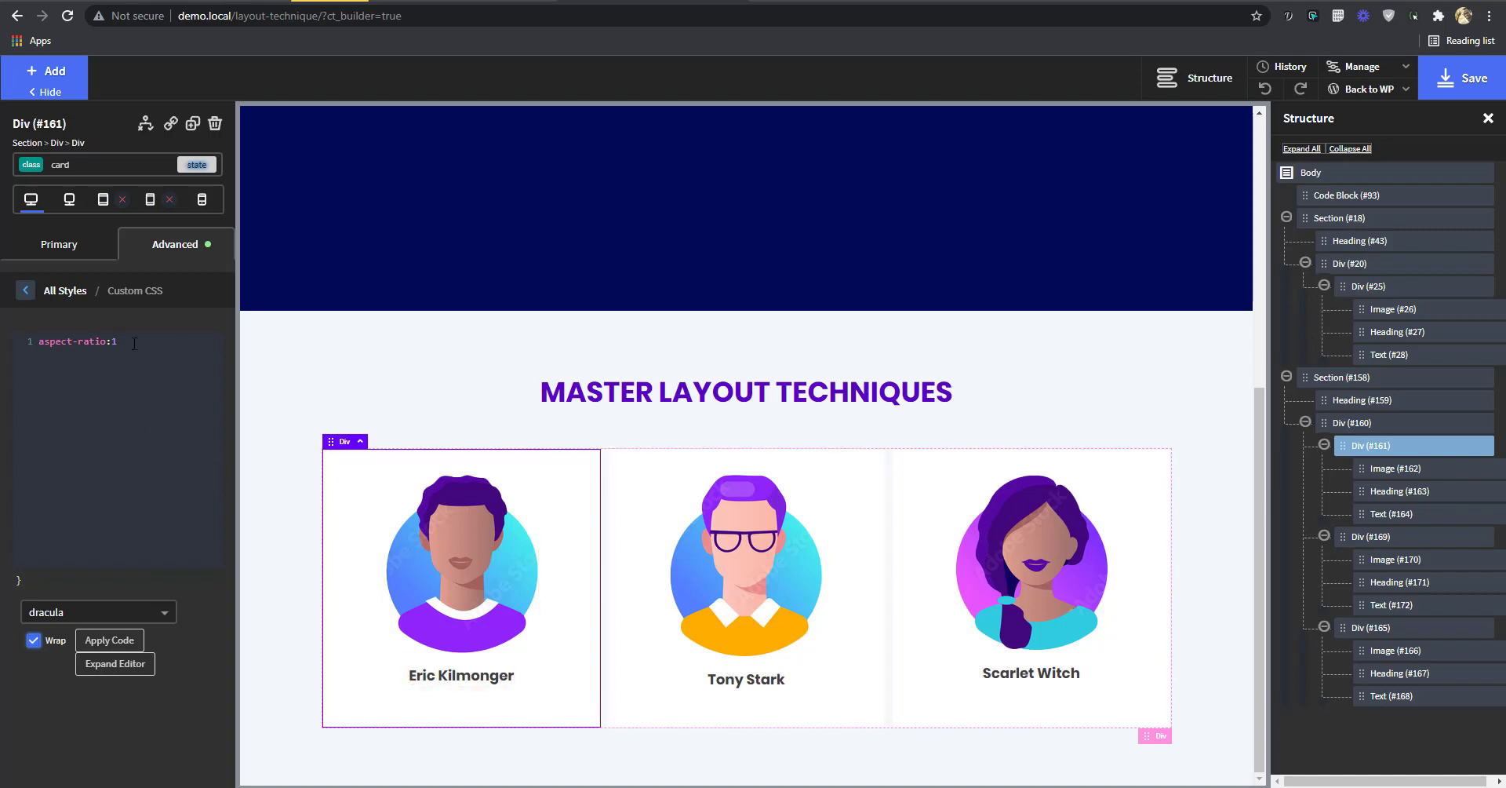
key(BackSpace)
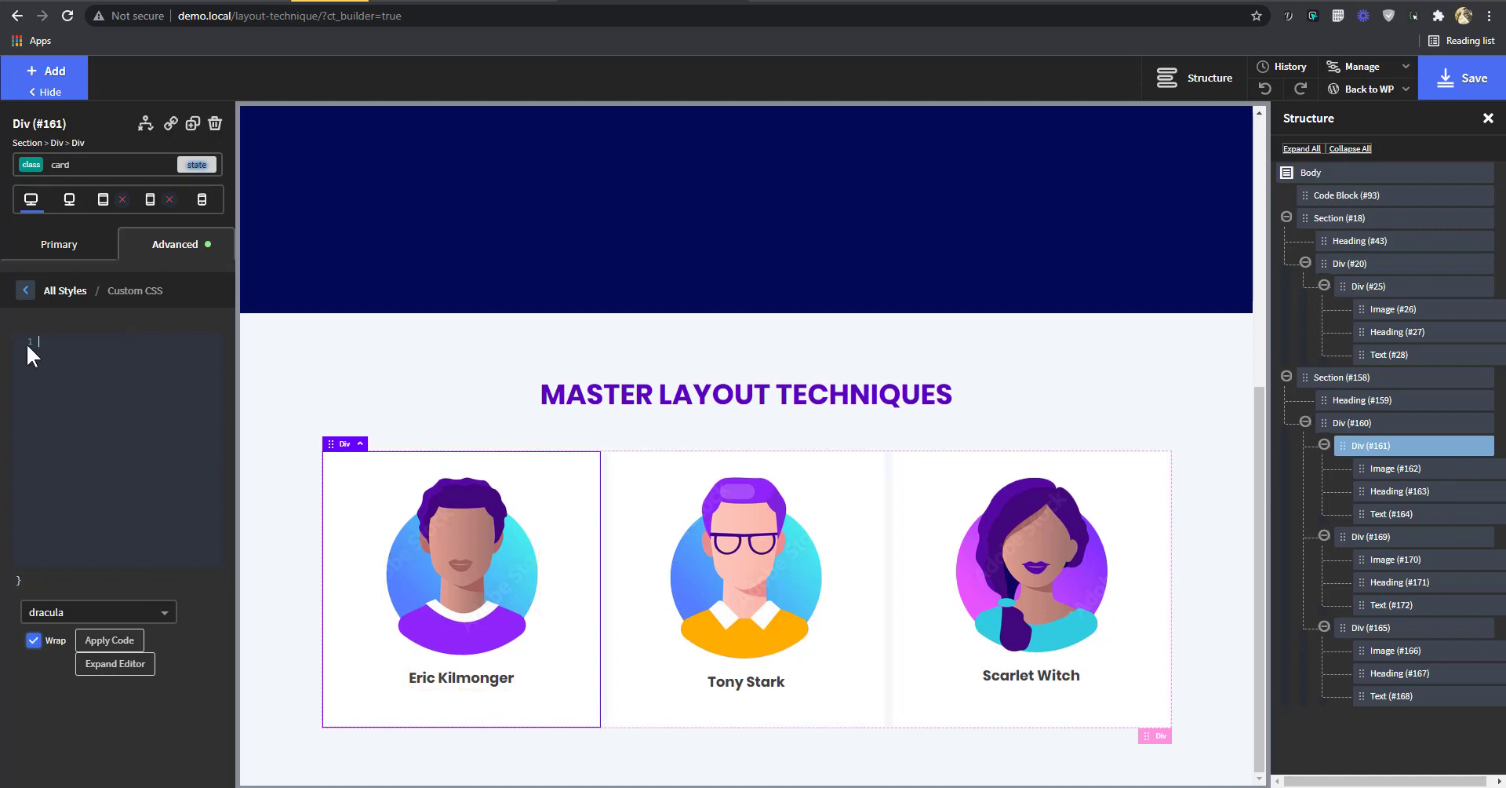
key(ctrl+z)
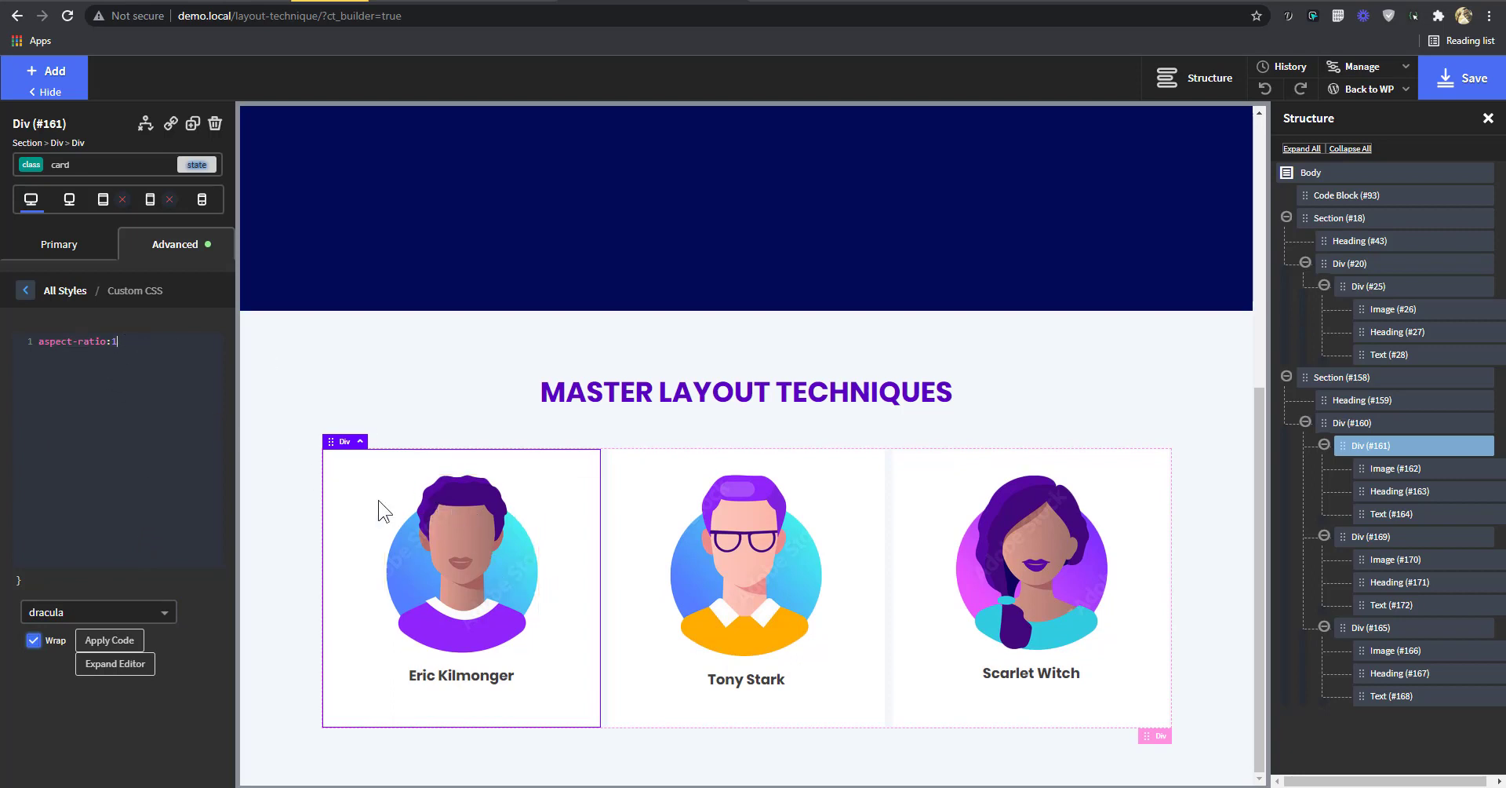
- Set the card__image class's width to 100 px via the first card's image
click(466, 610)
click(95, 164)
click(124, 253)
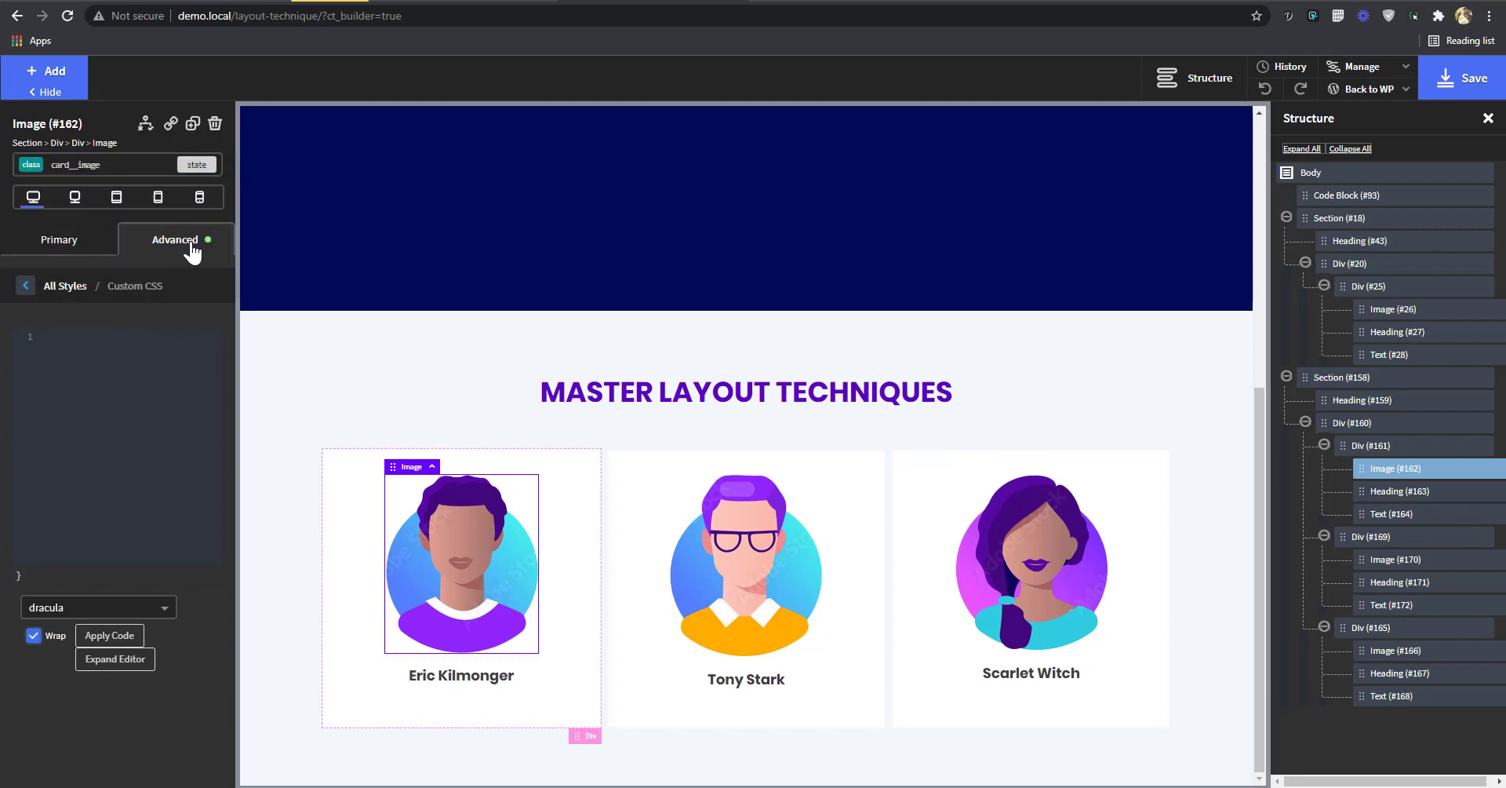
click(74, 242)
click(58, 424)
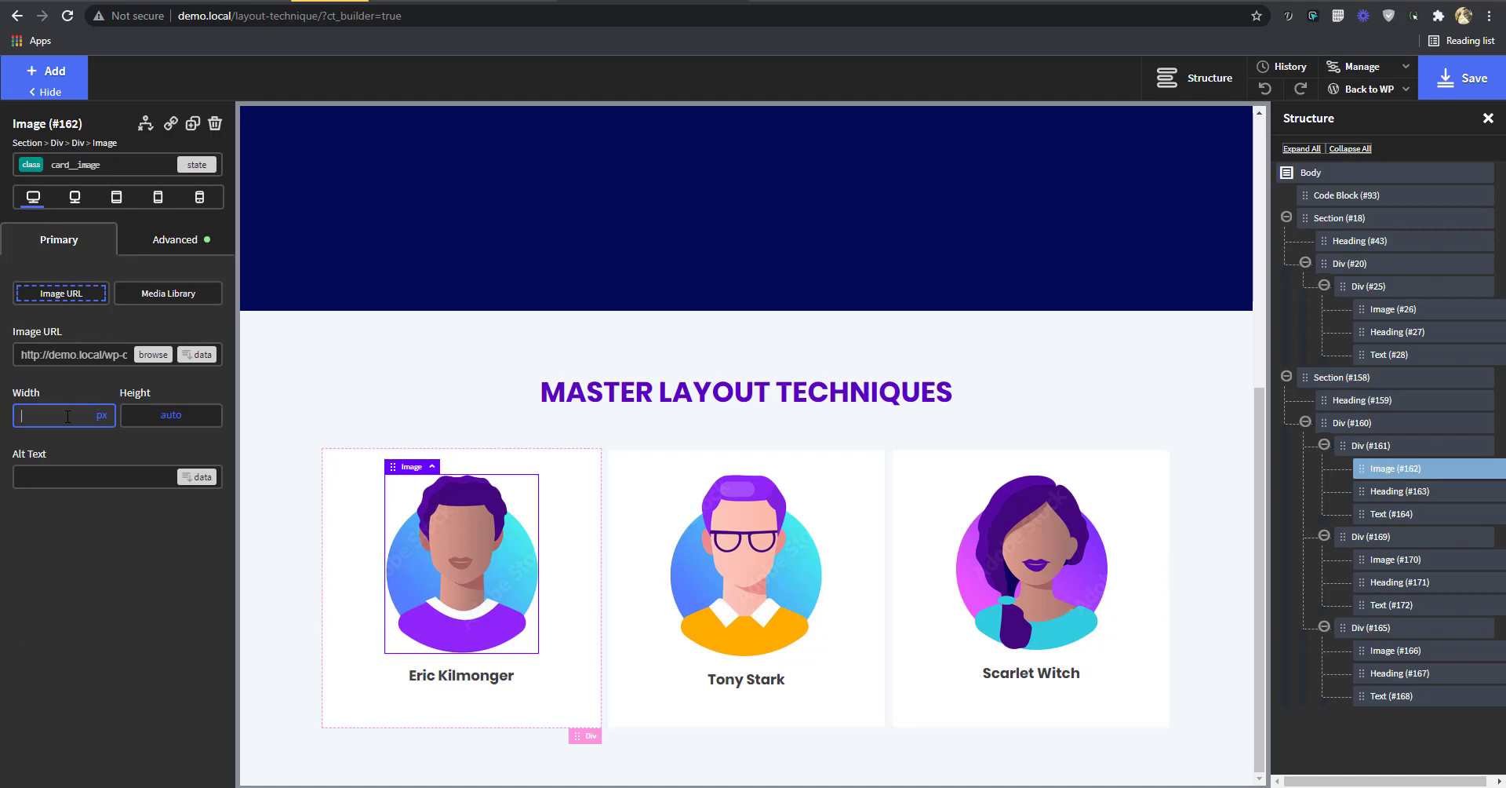
text(100)
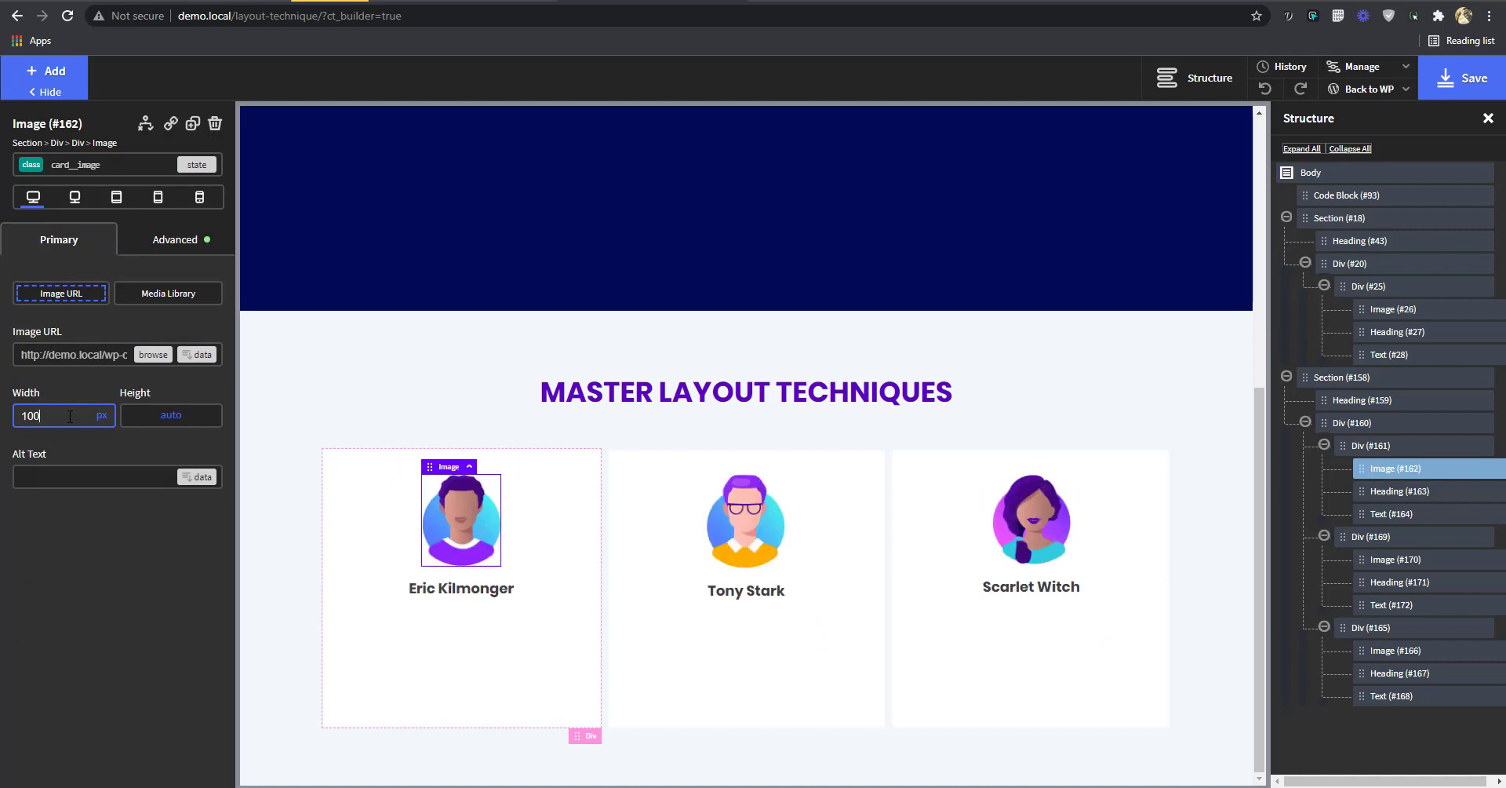
- Cut the aspect-ratio:1 rule out of the card class's custom CSS and paste it back to compare the card heights
click(1336, 503)
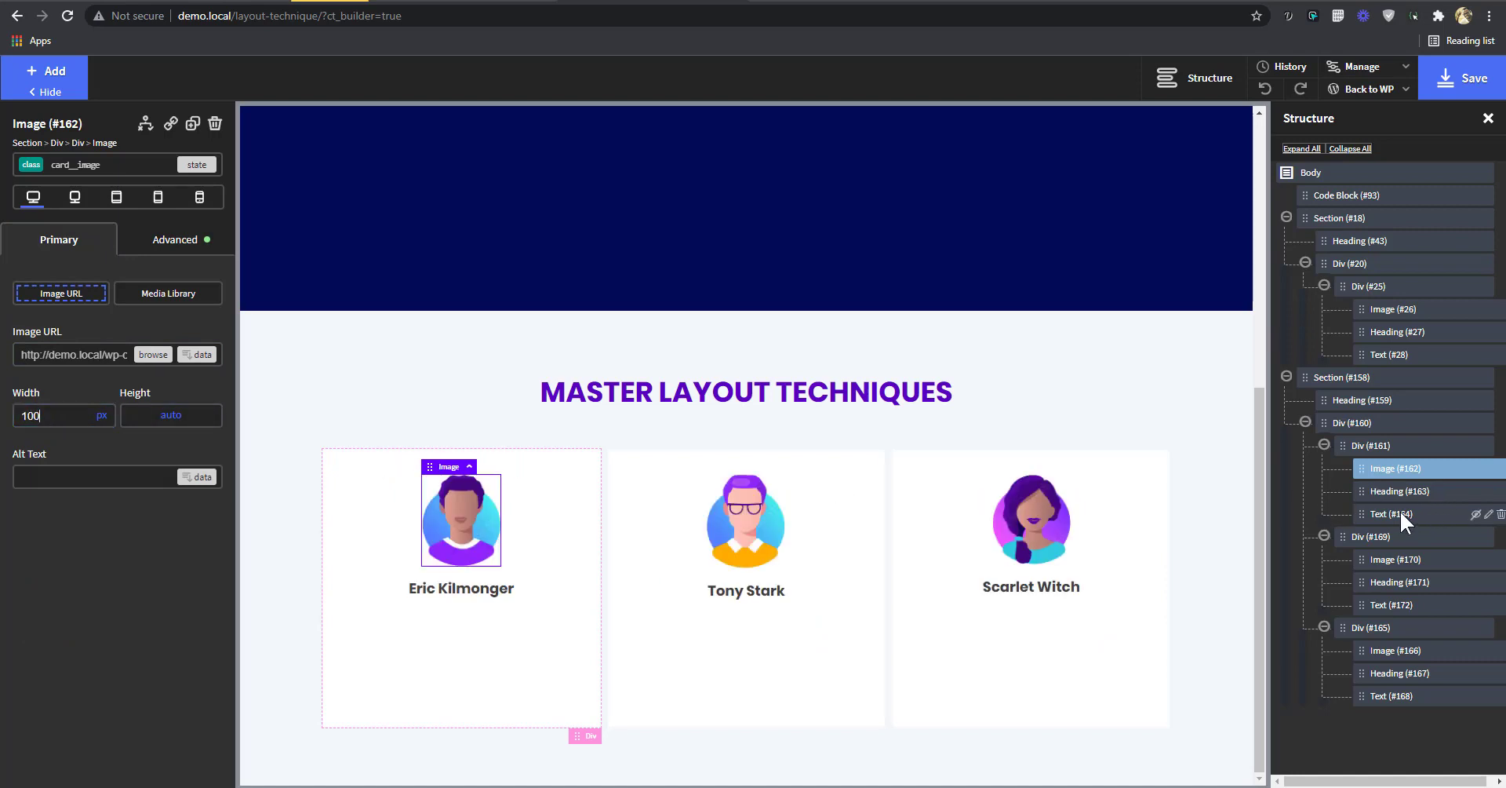
click(1387, 448)
click(188, 244)
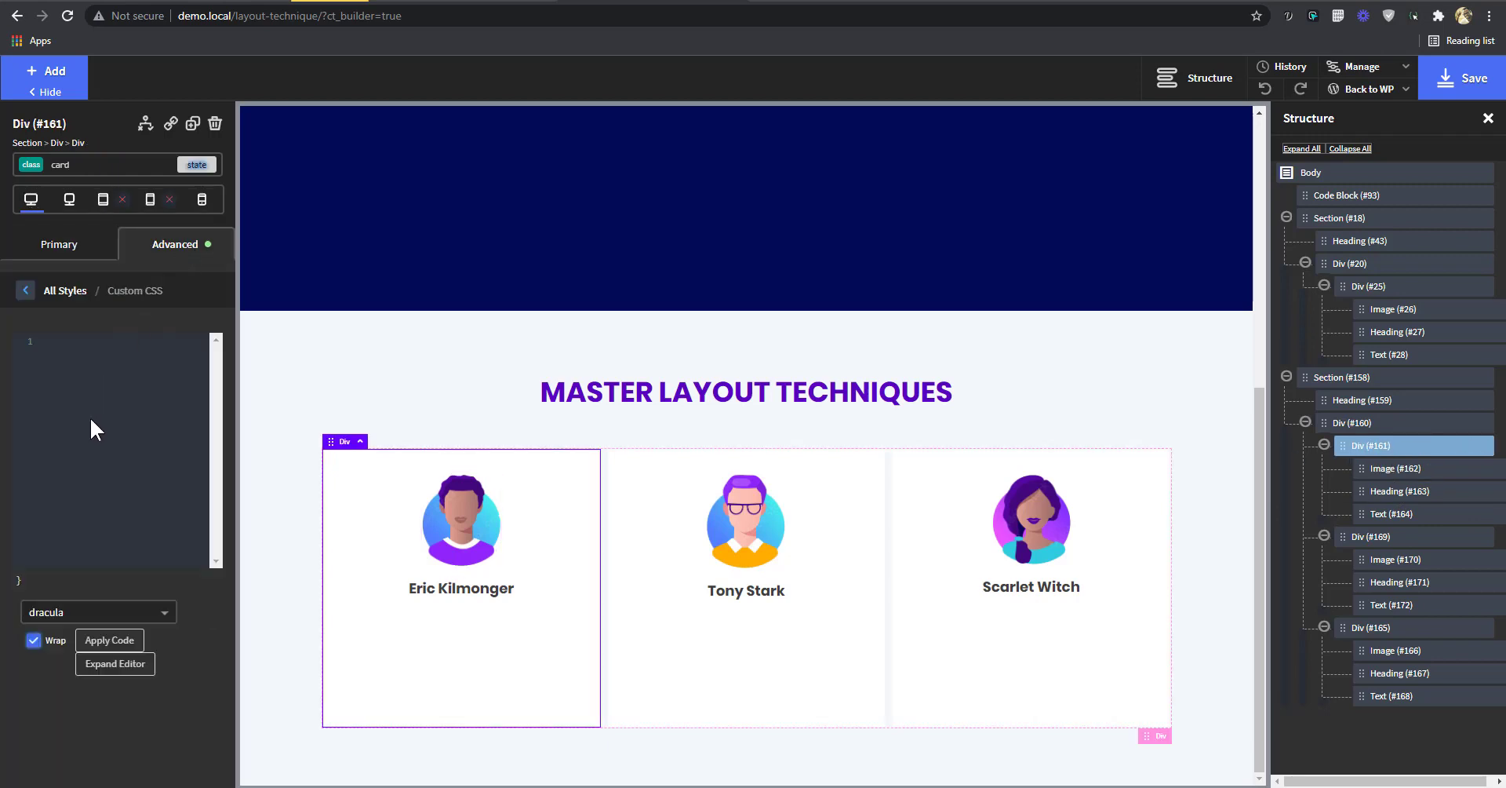
click(144, 360)
text(aspect-ratio:1)
drag(122, 340, 8, 336)
key(ctrl+c)
key(BackSpace)
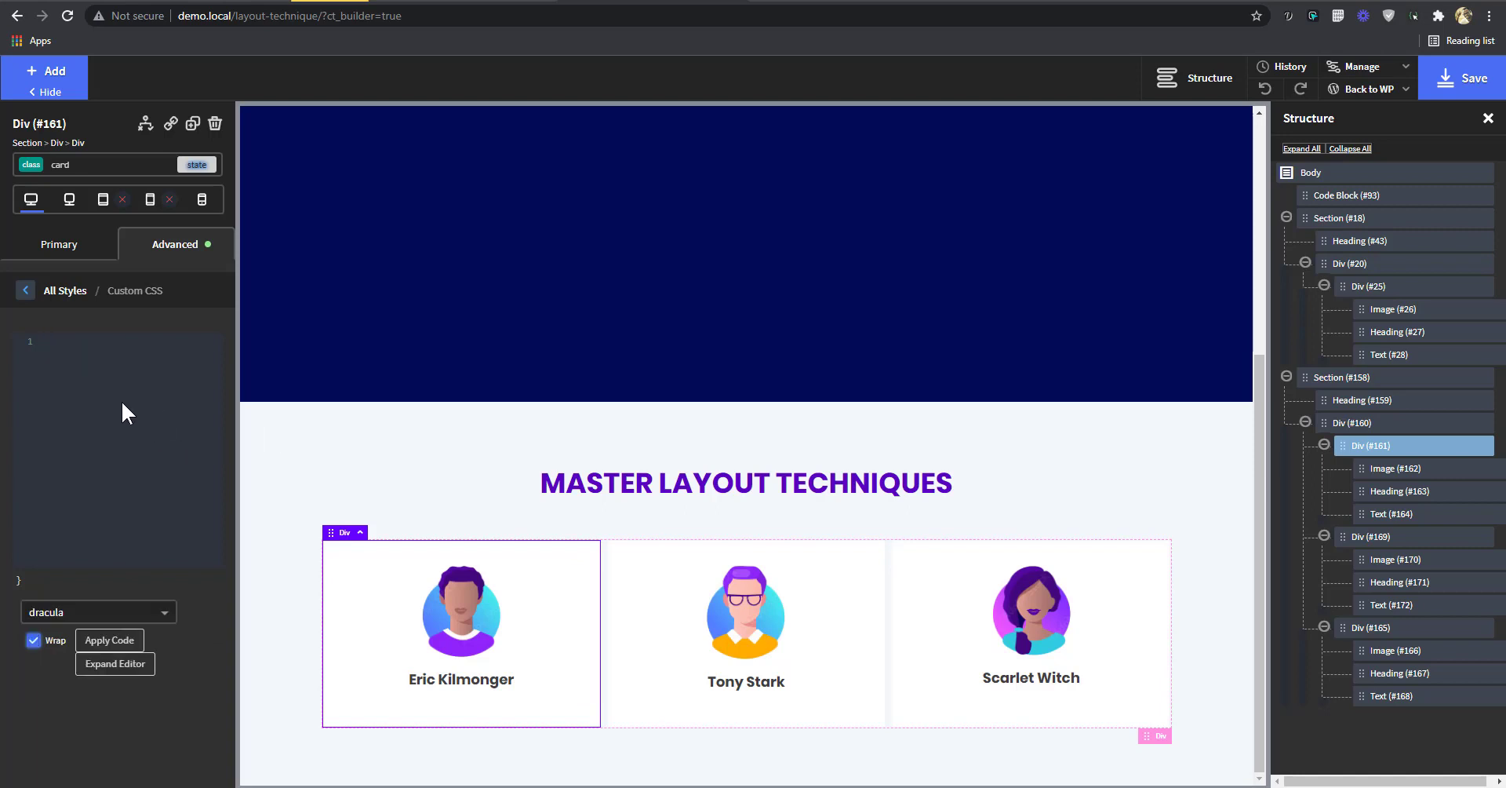
key(ctrl+v)
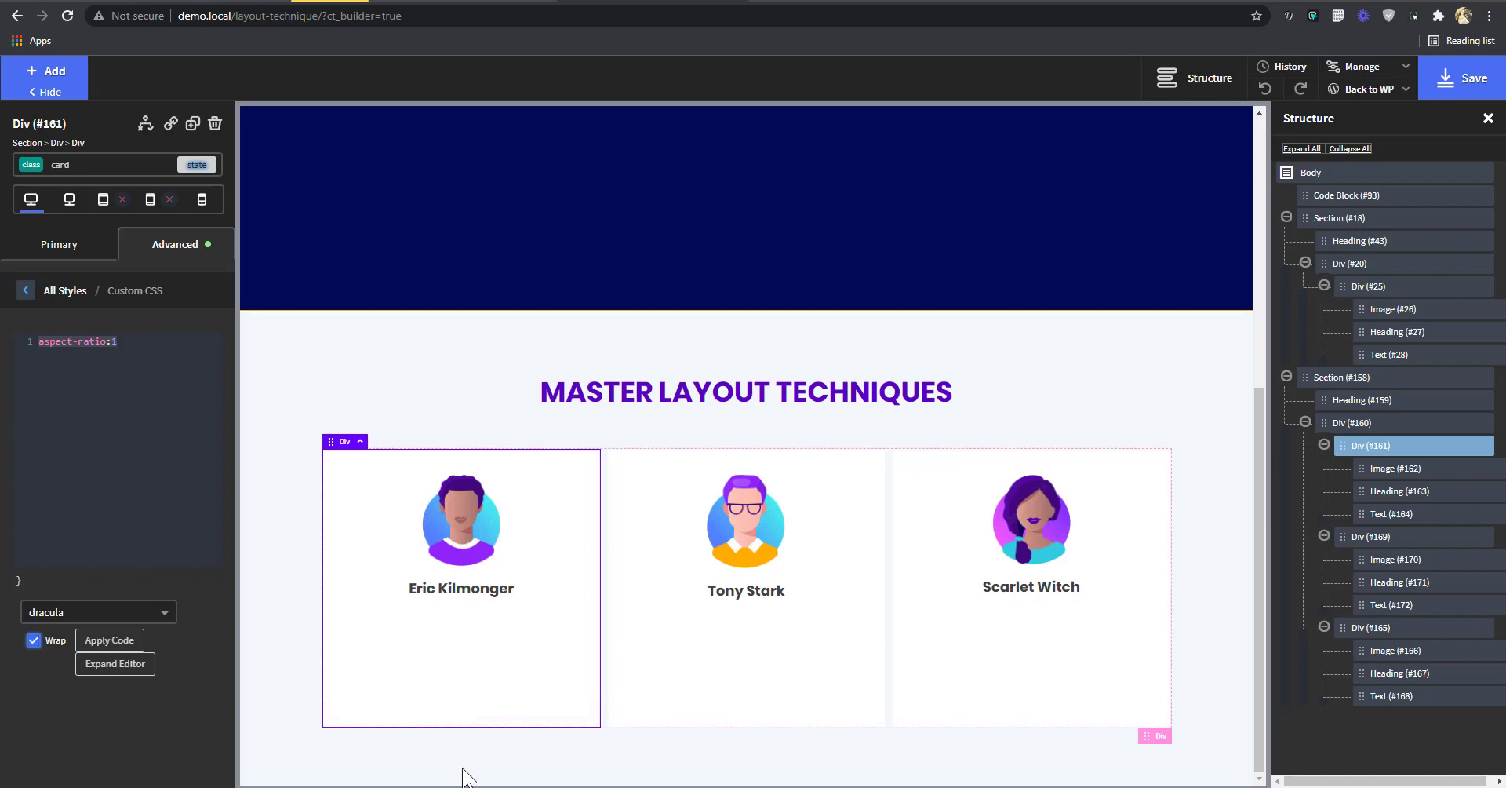
- Set the card class's vertical item alignment to Middle and check the setting on the second card
click(61, 248)
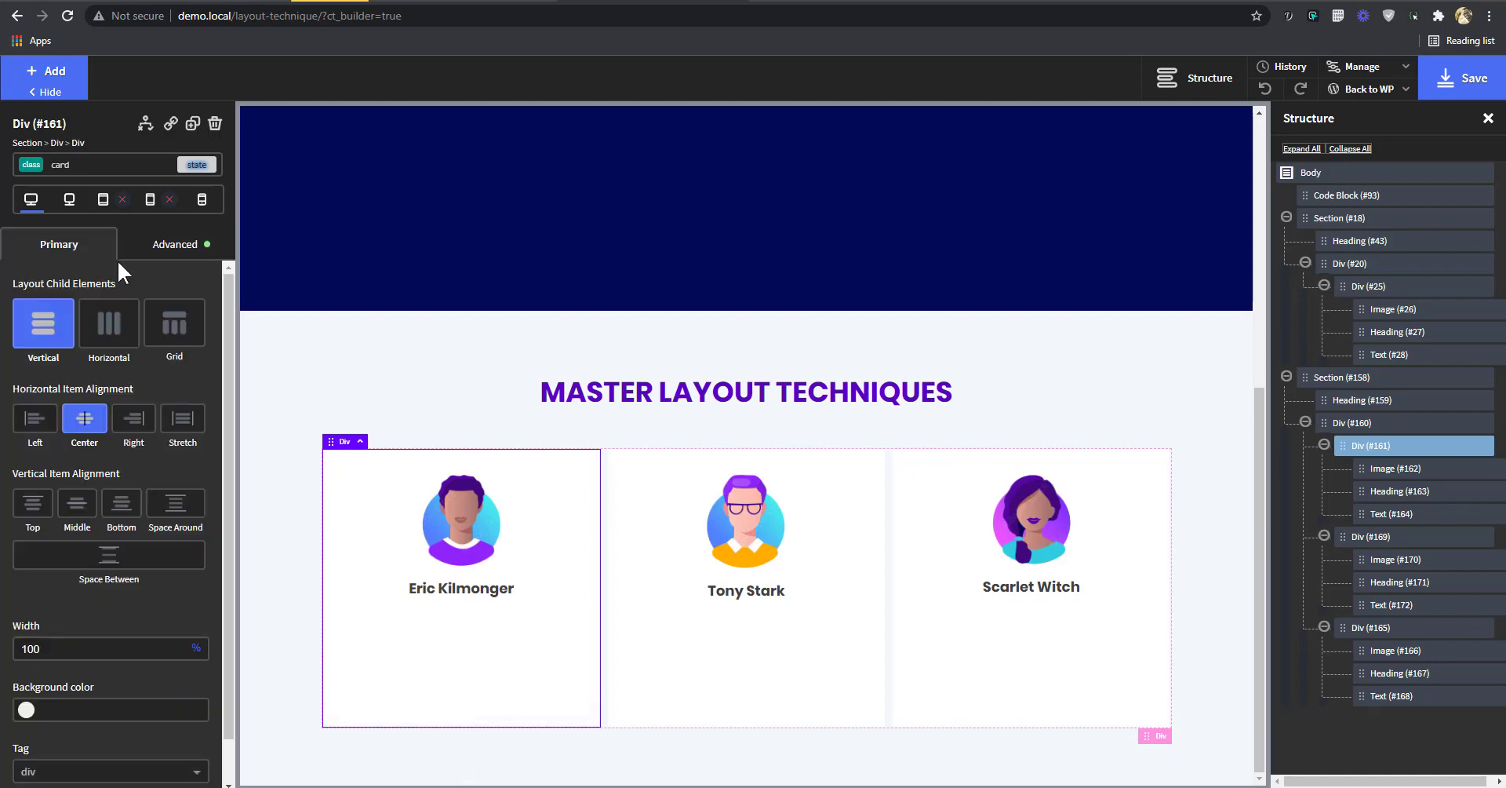
click(77, 503)
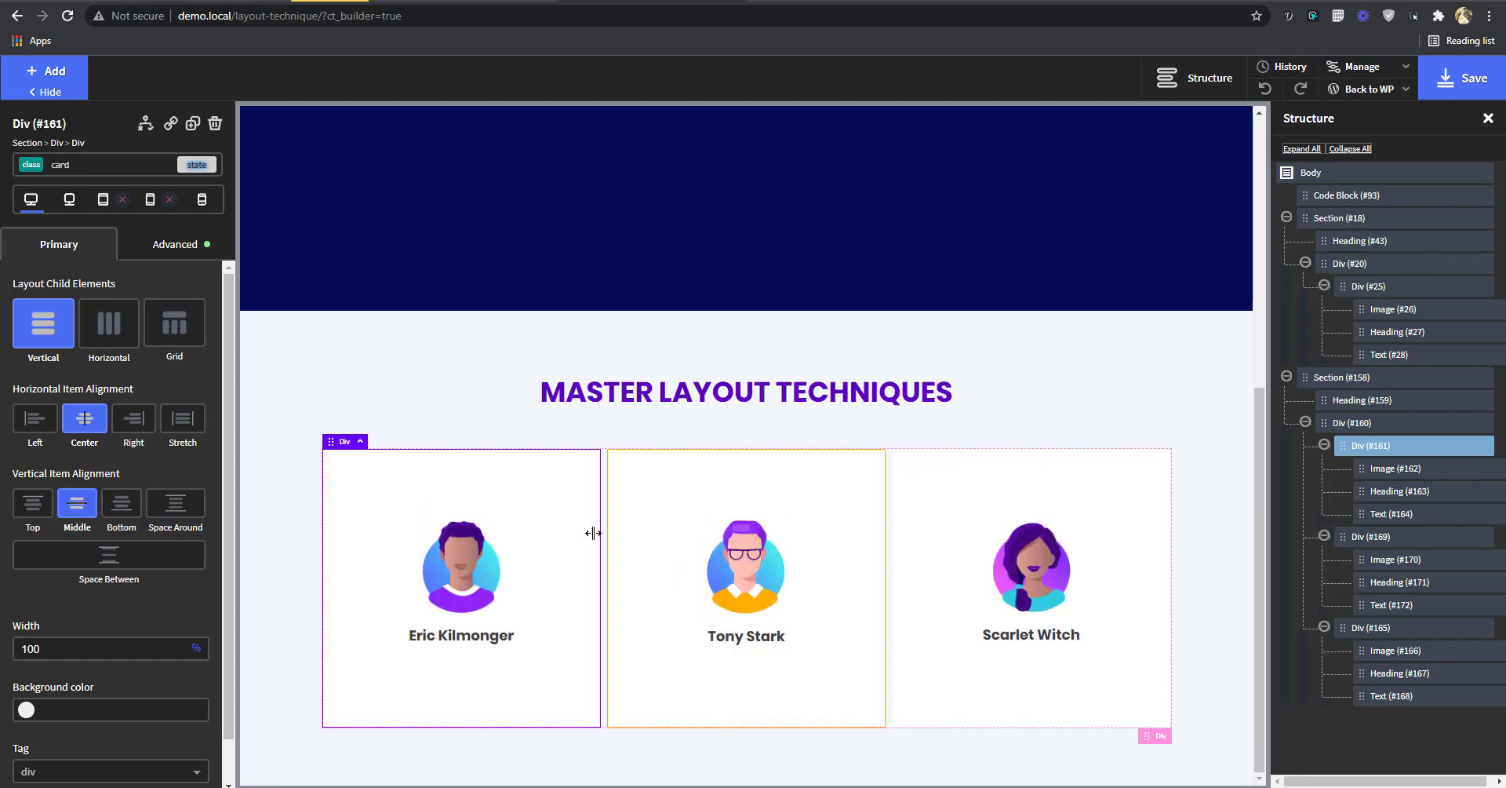
click(867, 467)
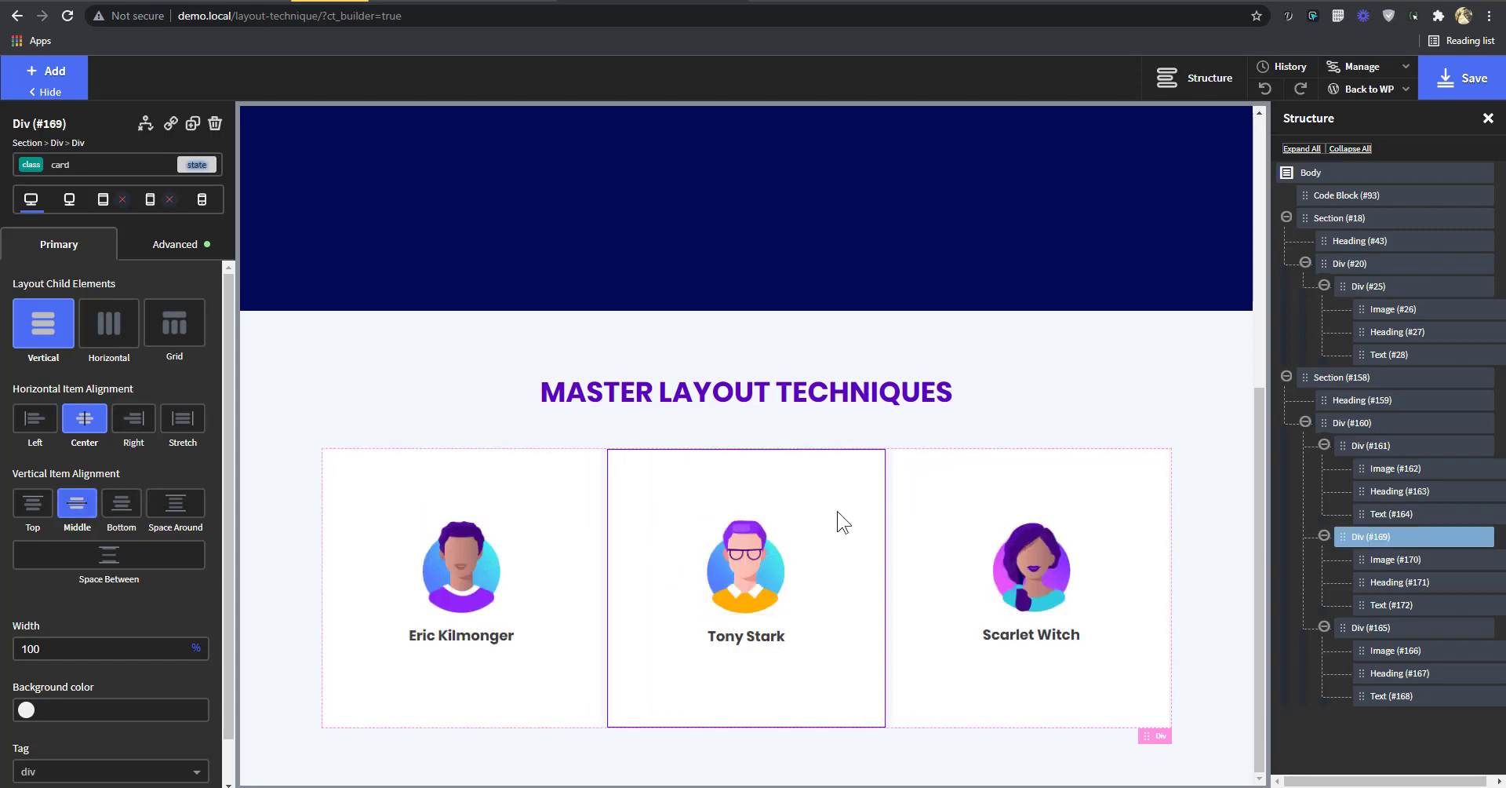
click(563, 537)
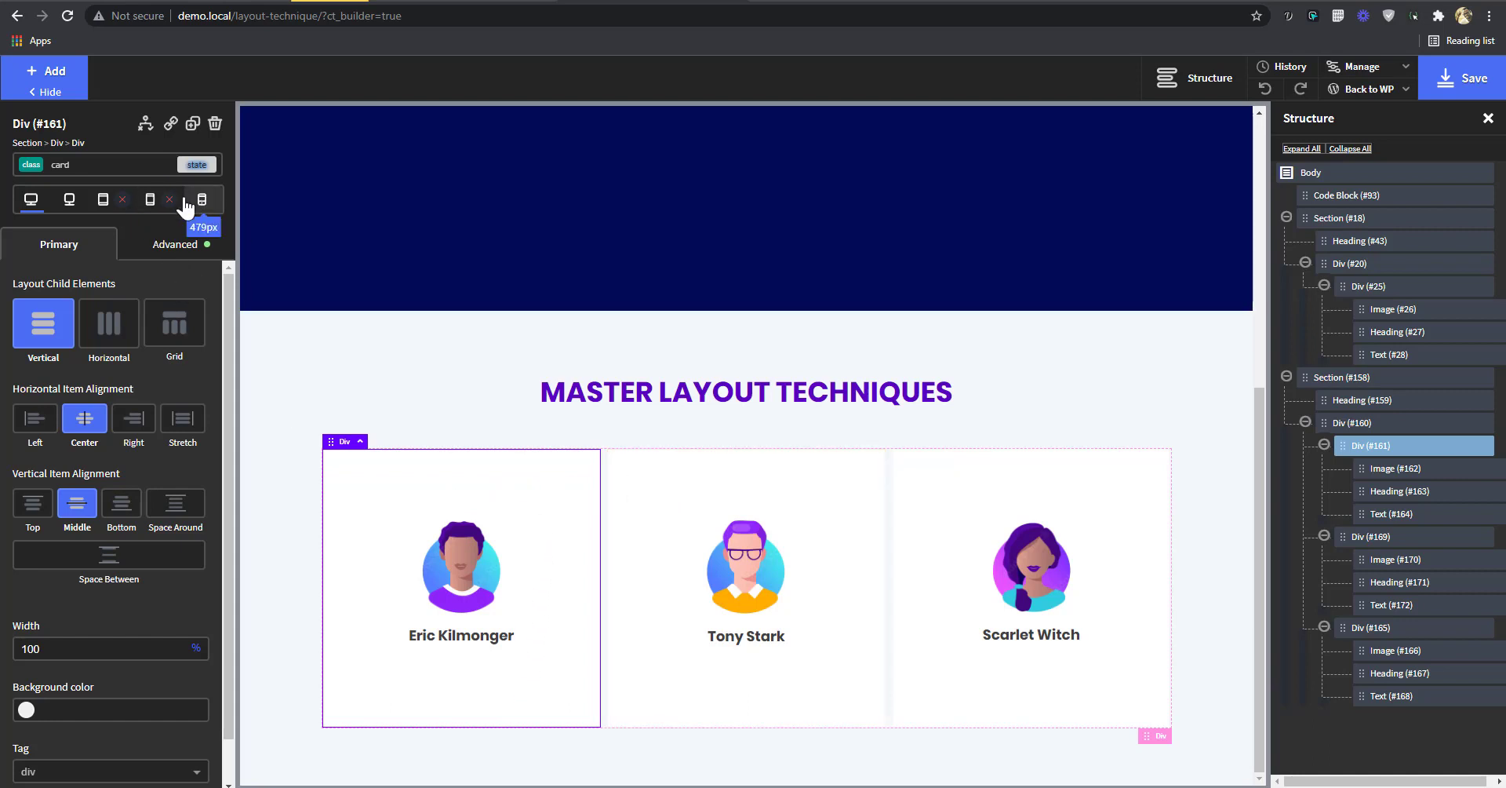
- Preview the stacked cards in the phone-size viewports, return to the desktop view and deselect the card
click(150, 199)
scroll(514, 502, down, 10)
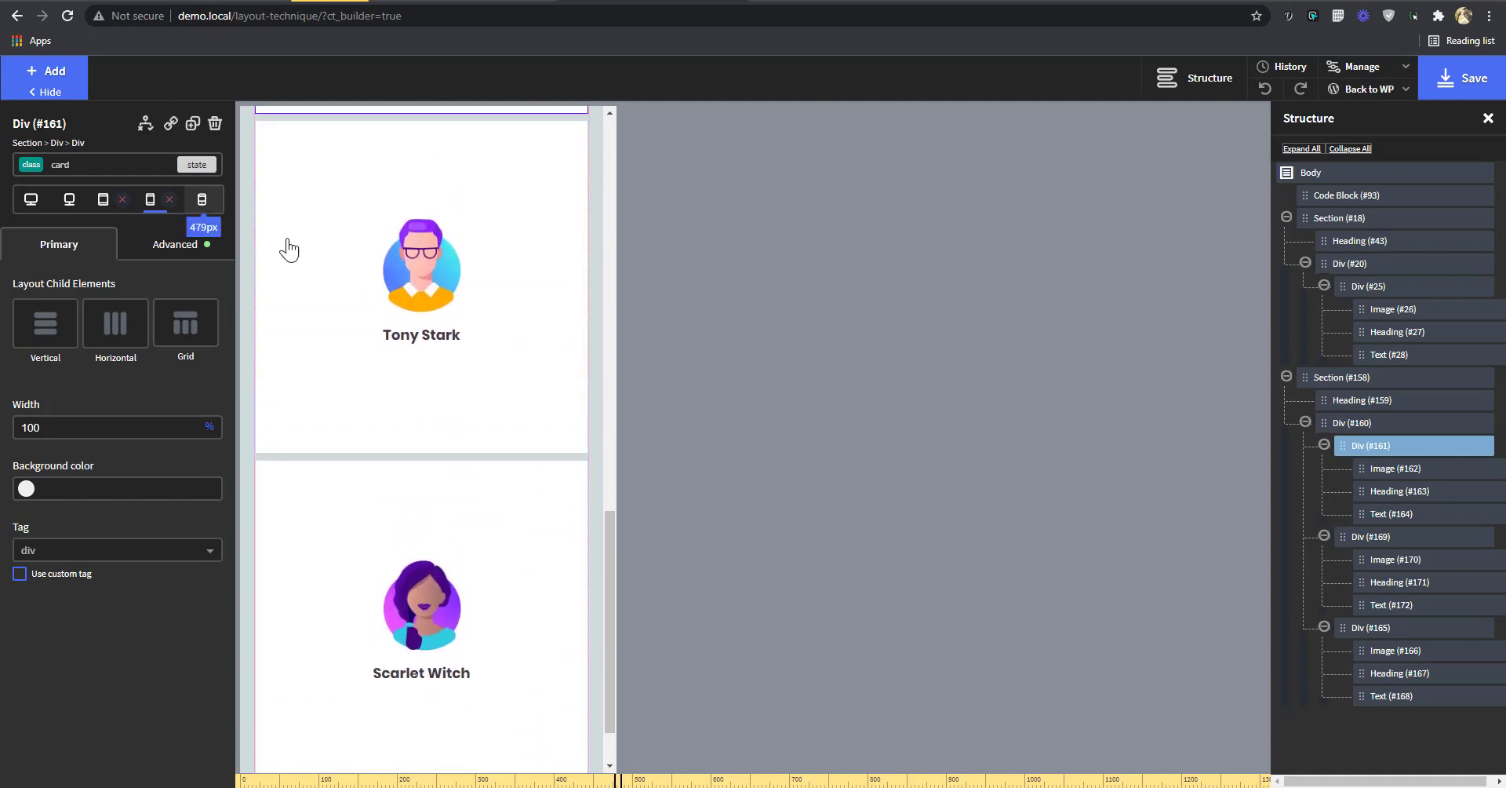
click(201, 199)
scroll(461, 508, up, 2)
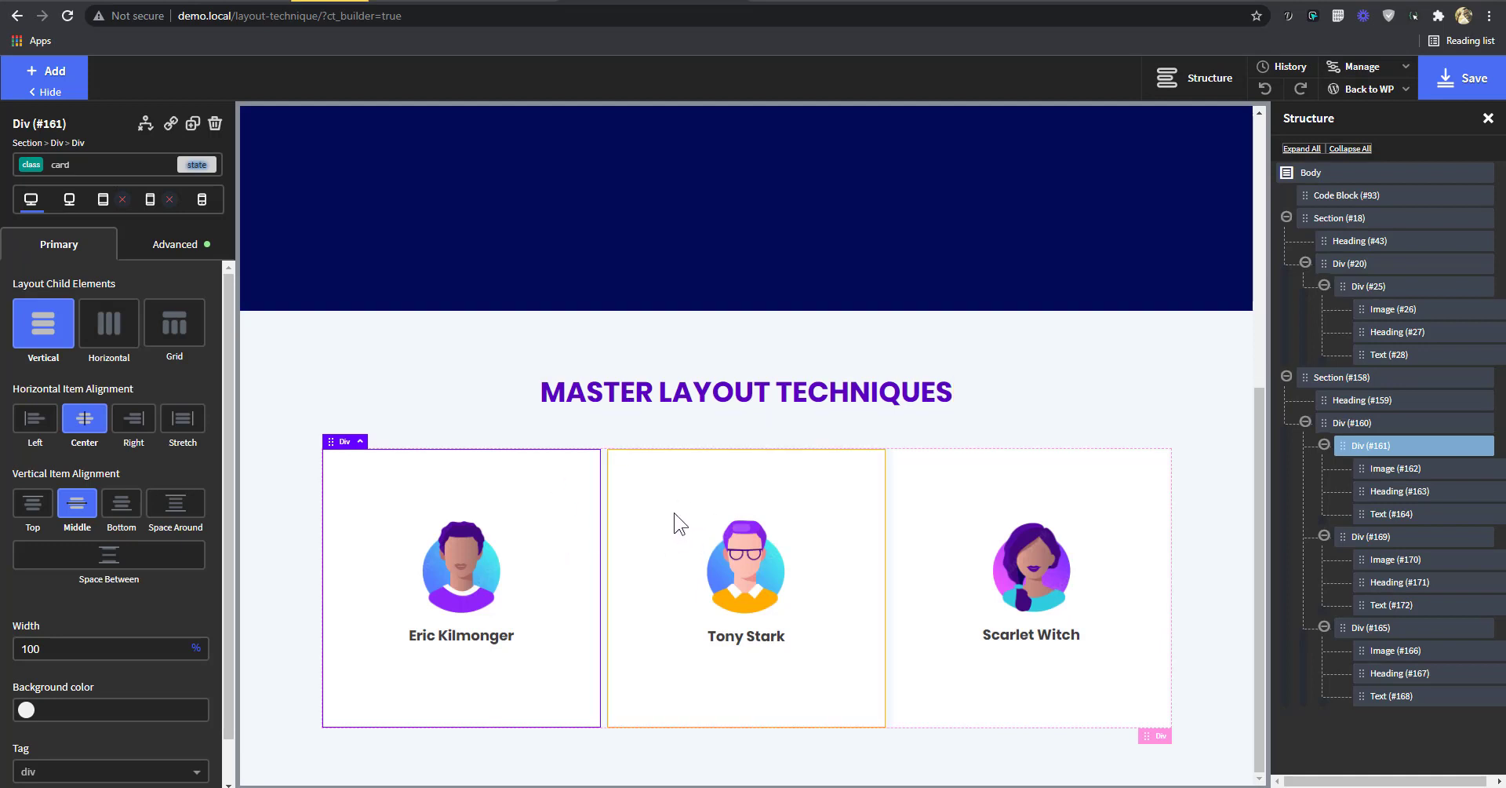
key(Escape)
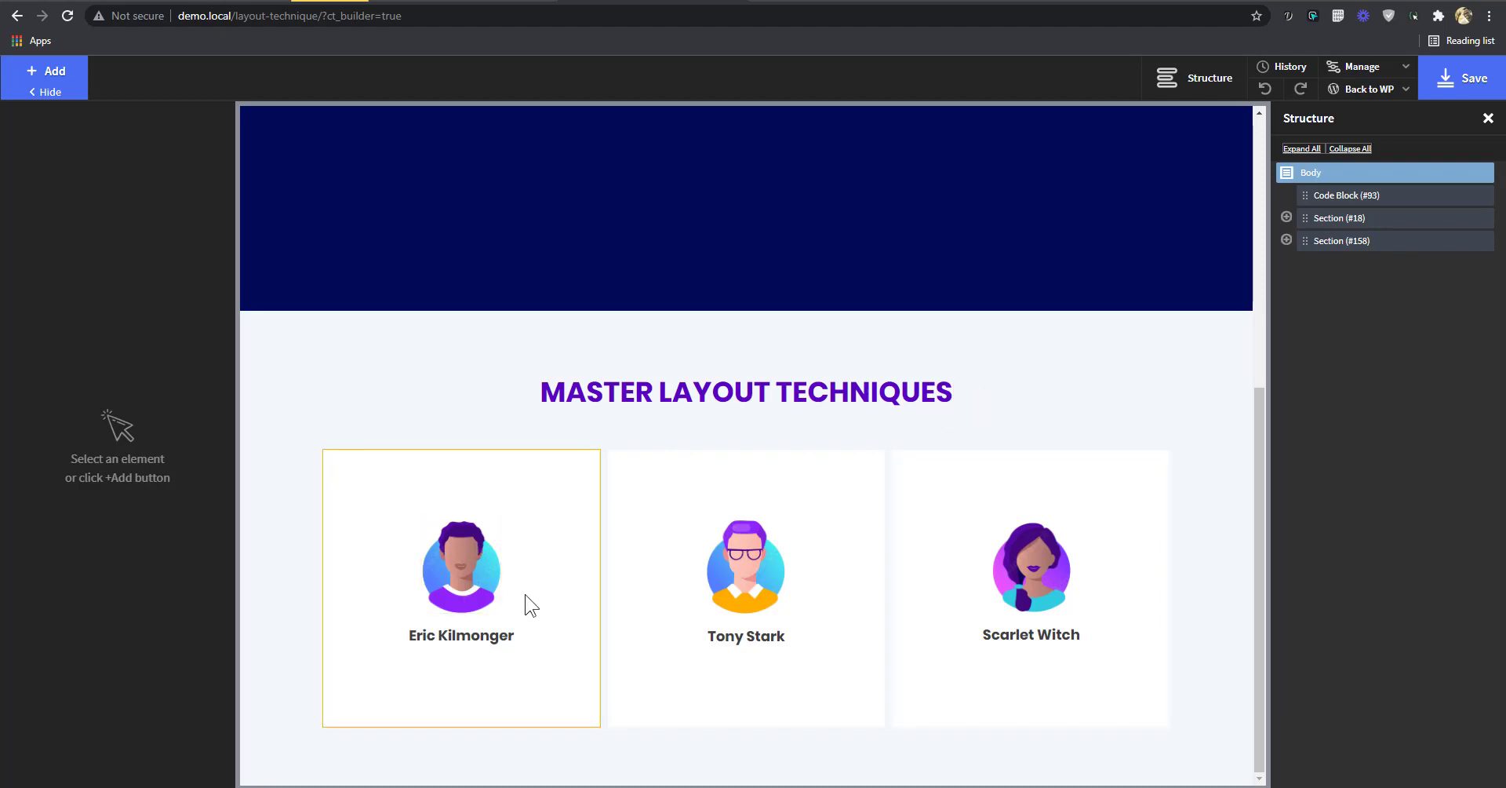
- Add a text element below the first card's heading and assign it the card__description class
click(502, 639)
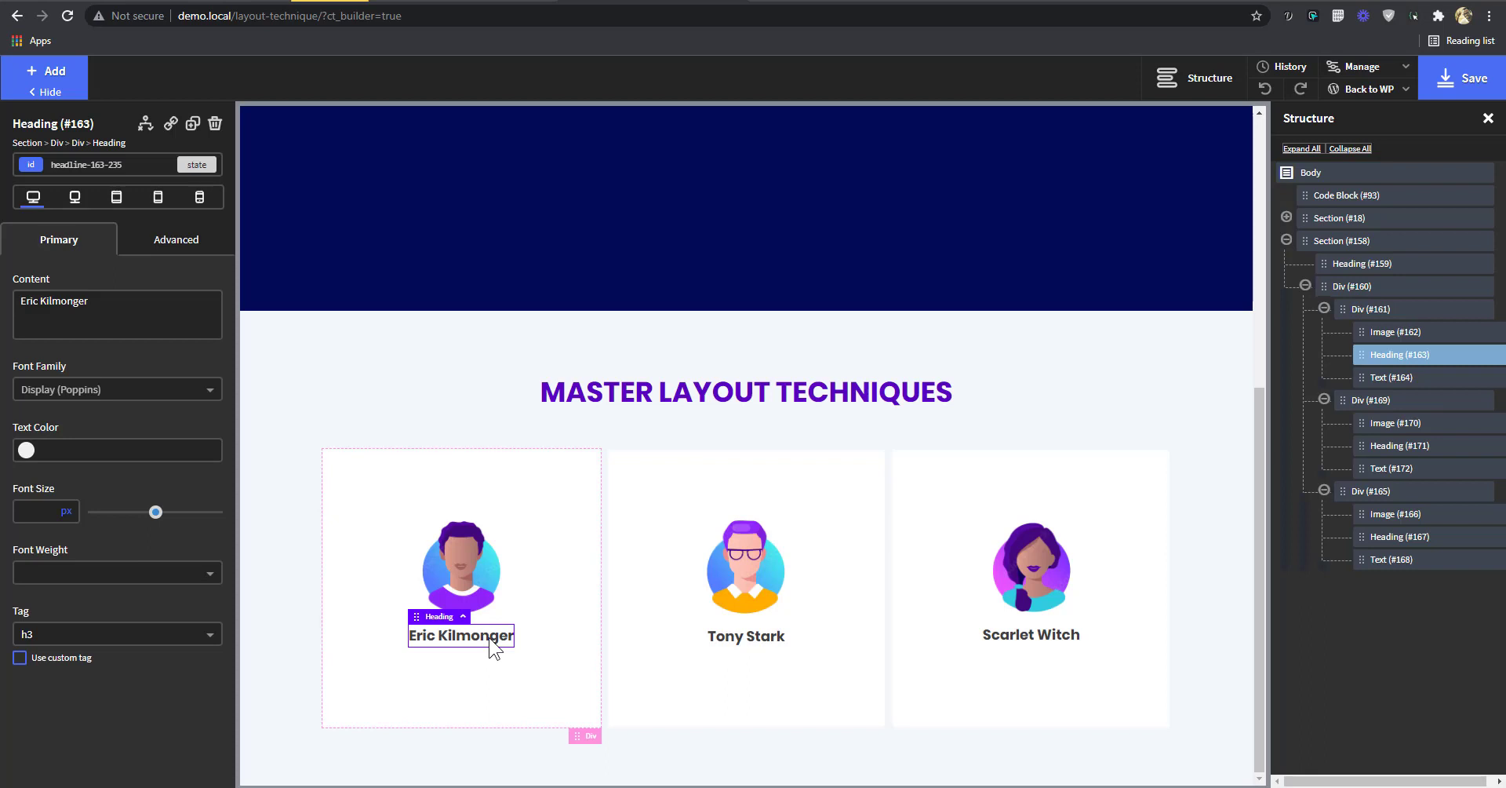
key(t)
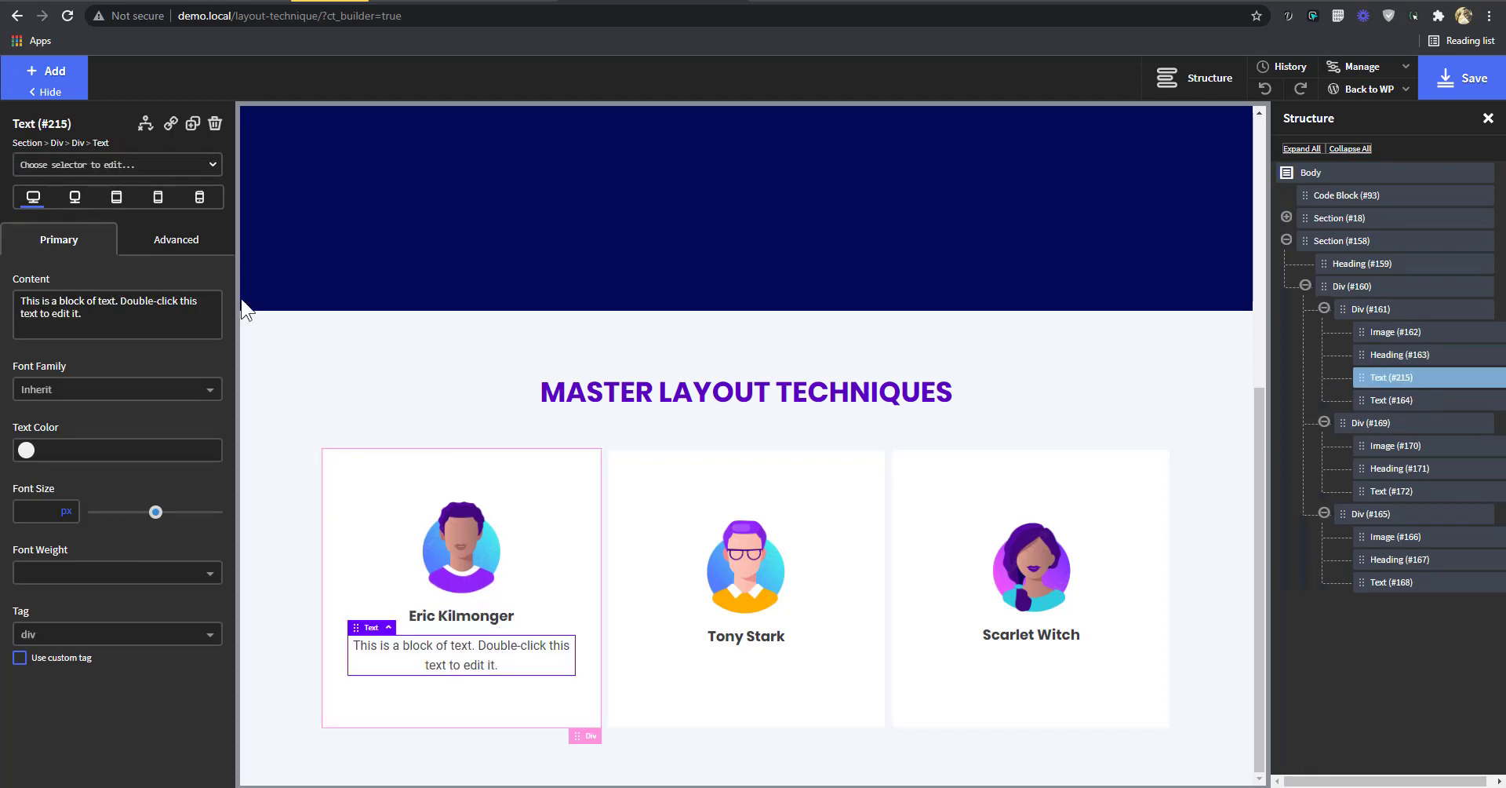
click(161, 171)
text(te)
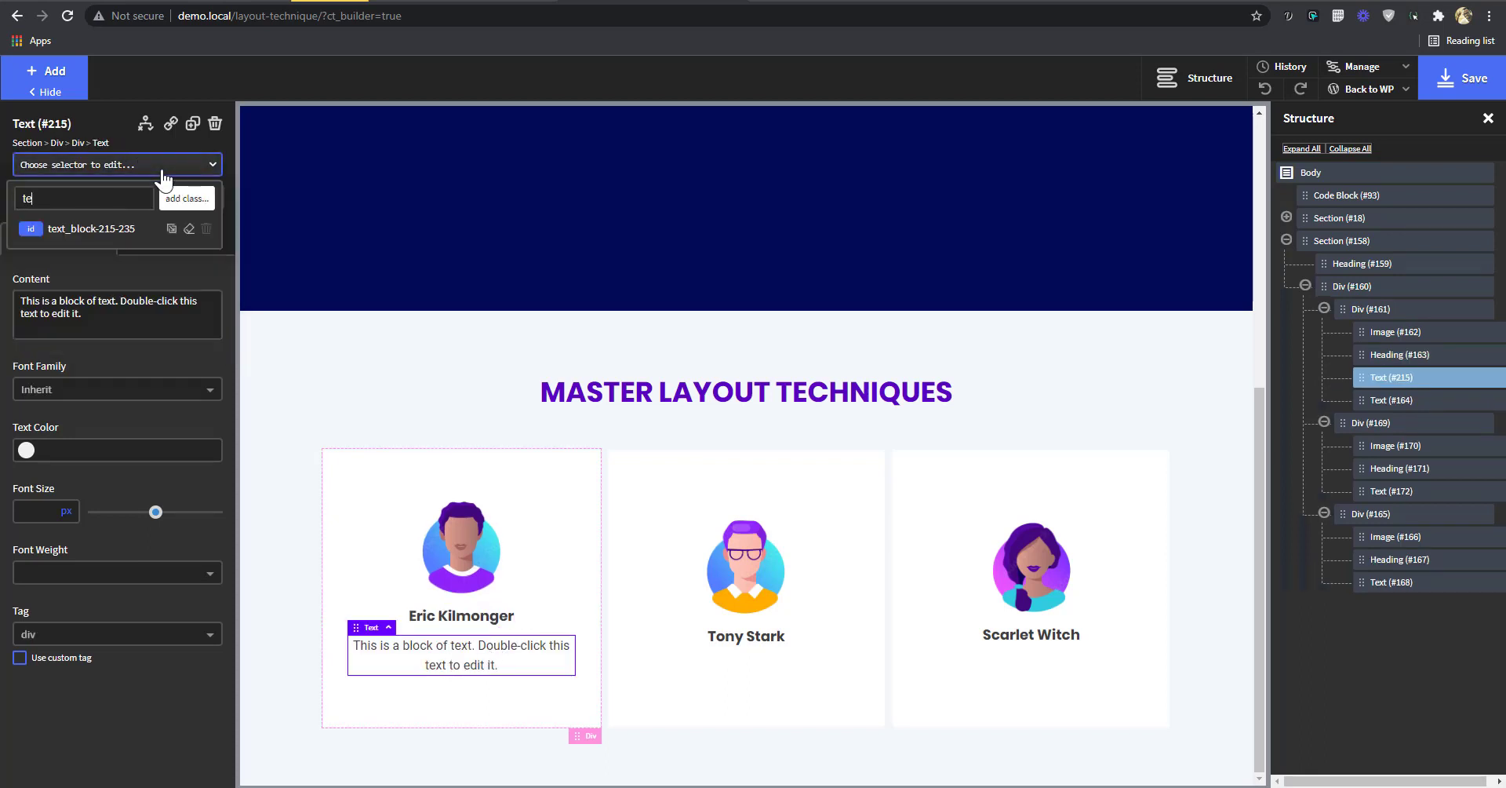
key(BackSpace)
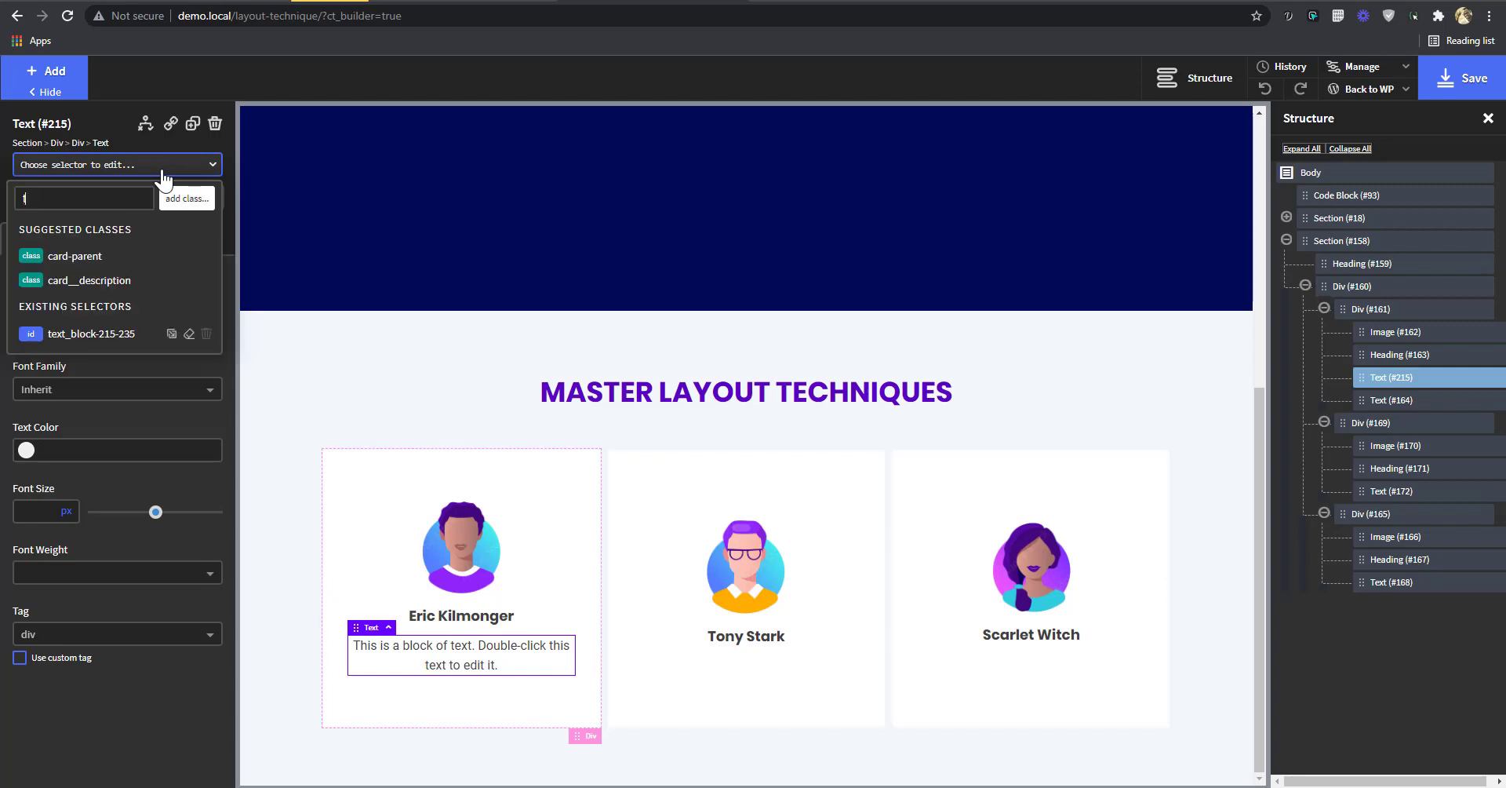
click(96, 282)
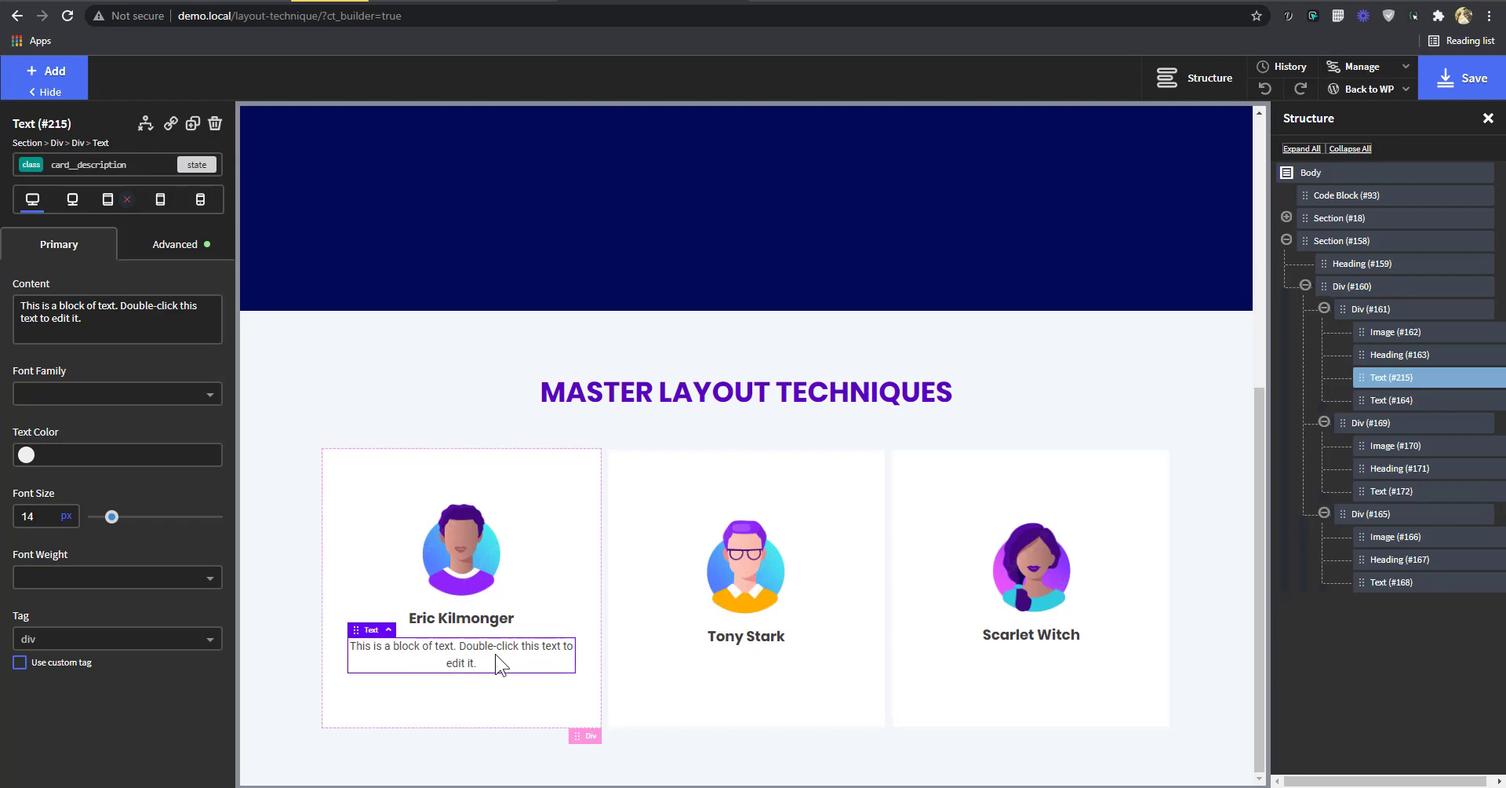
- Duplicate the first card's new description text below the headings of the second and third cards
click(765, 663)
click(760, 648)
key(ctrl+v)
click(1028, 637)
key(ctrl+v)
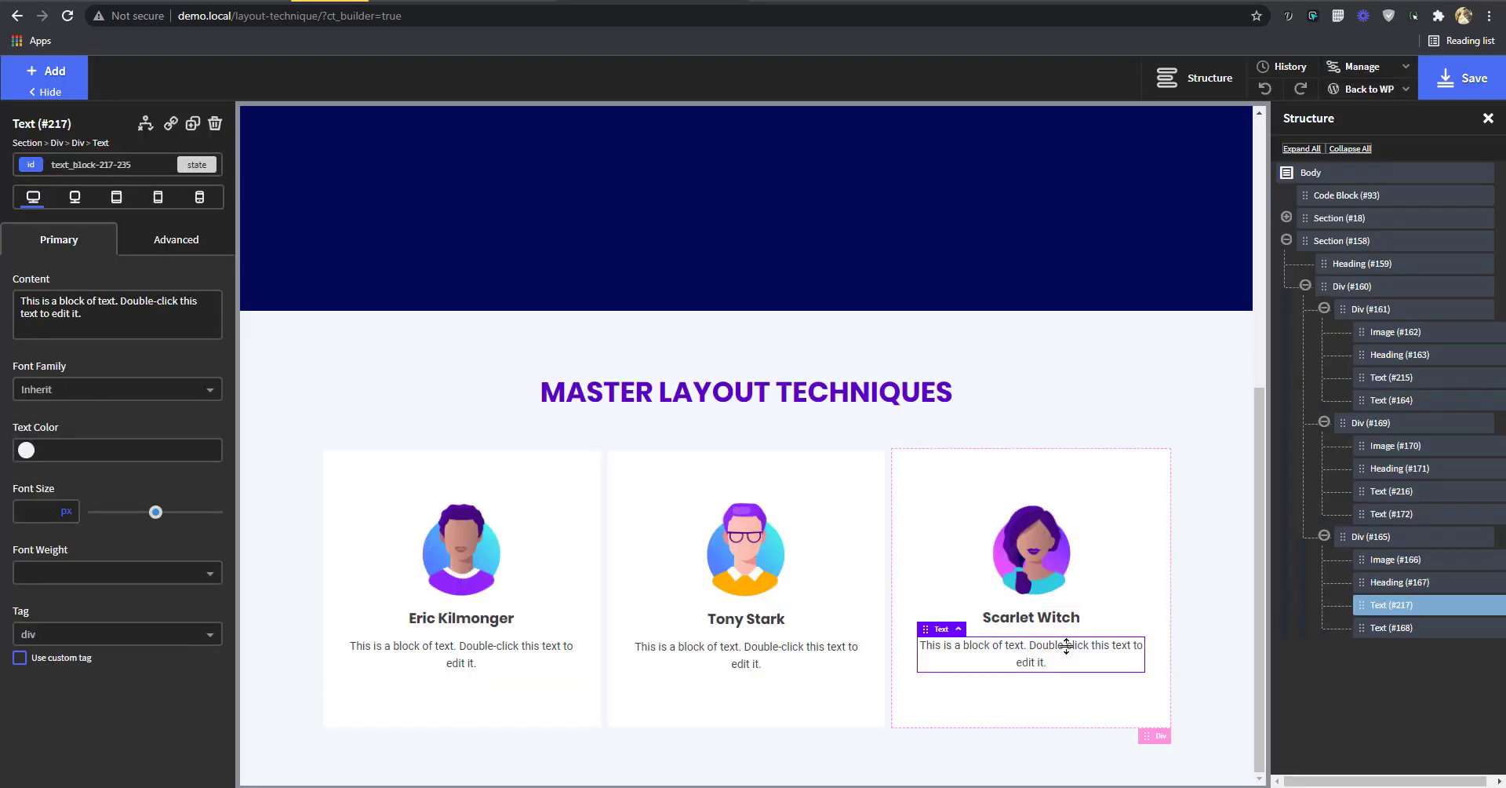
click(558, 667)
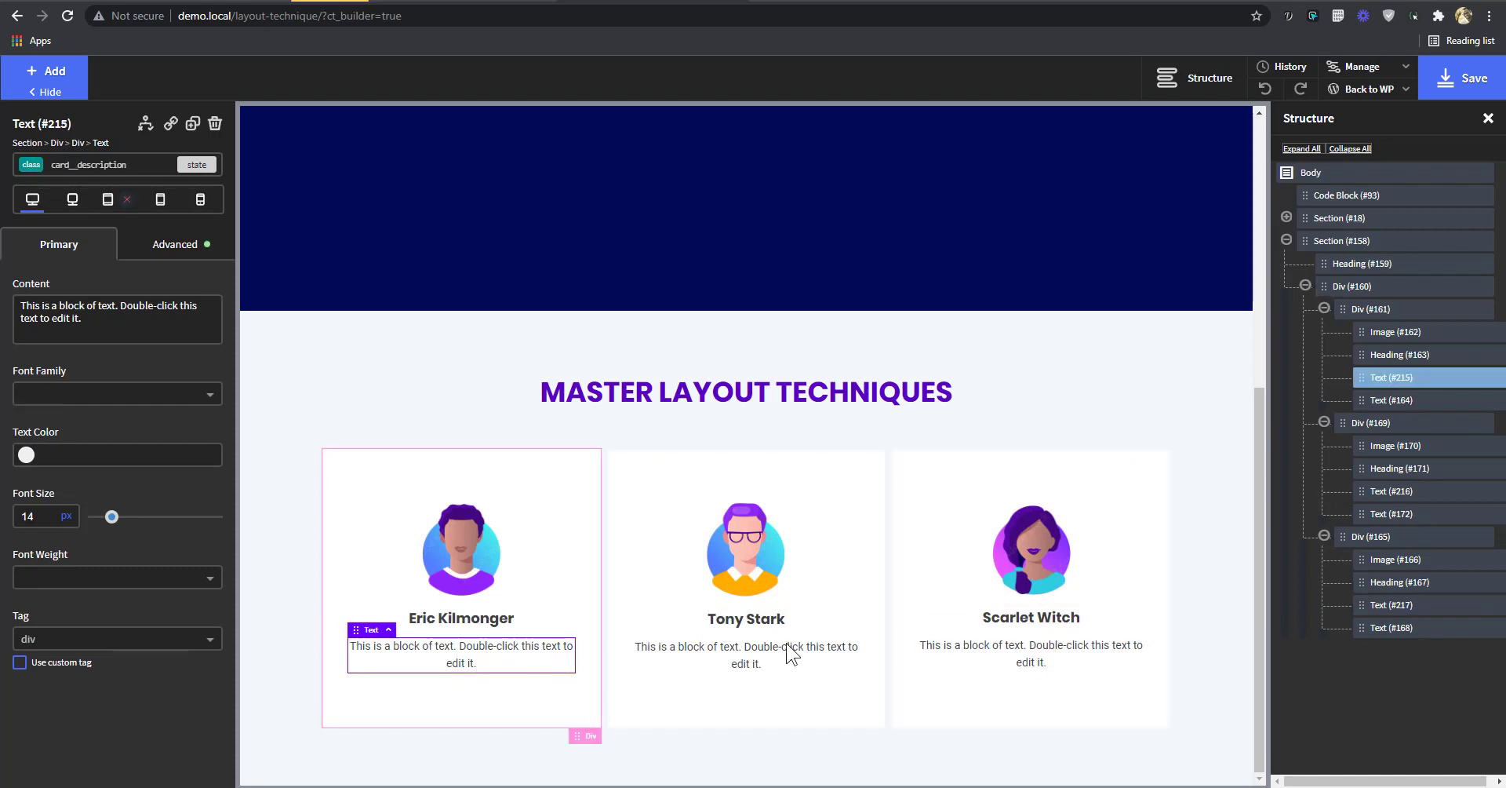
- Add a button below the first card's description text, label it "button" and set its color to #0088ff
key(alt+b)
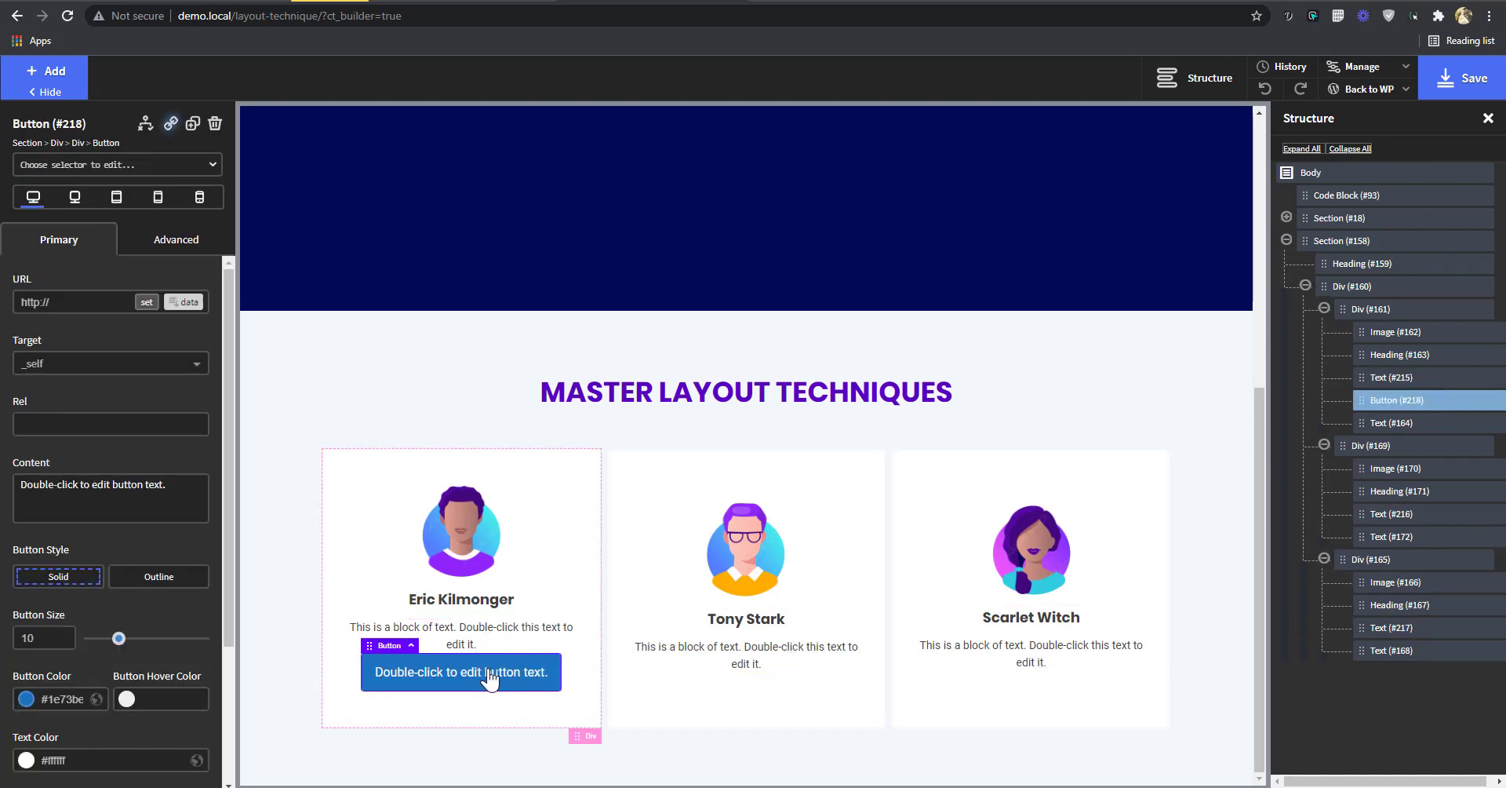
click(120, 492)
key(ctrl+a)
text(button)
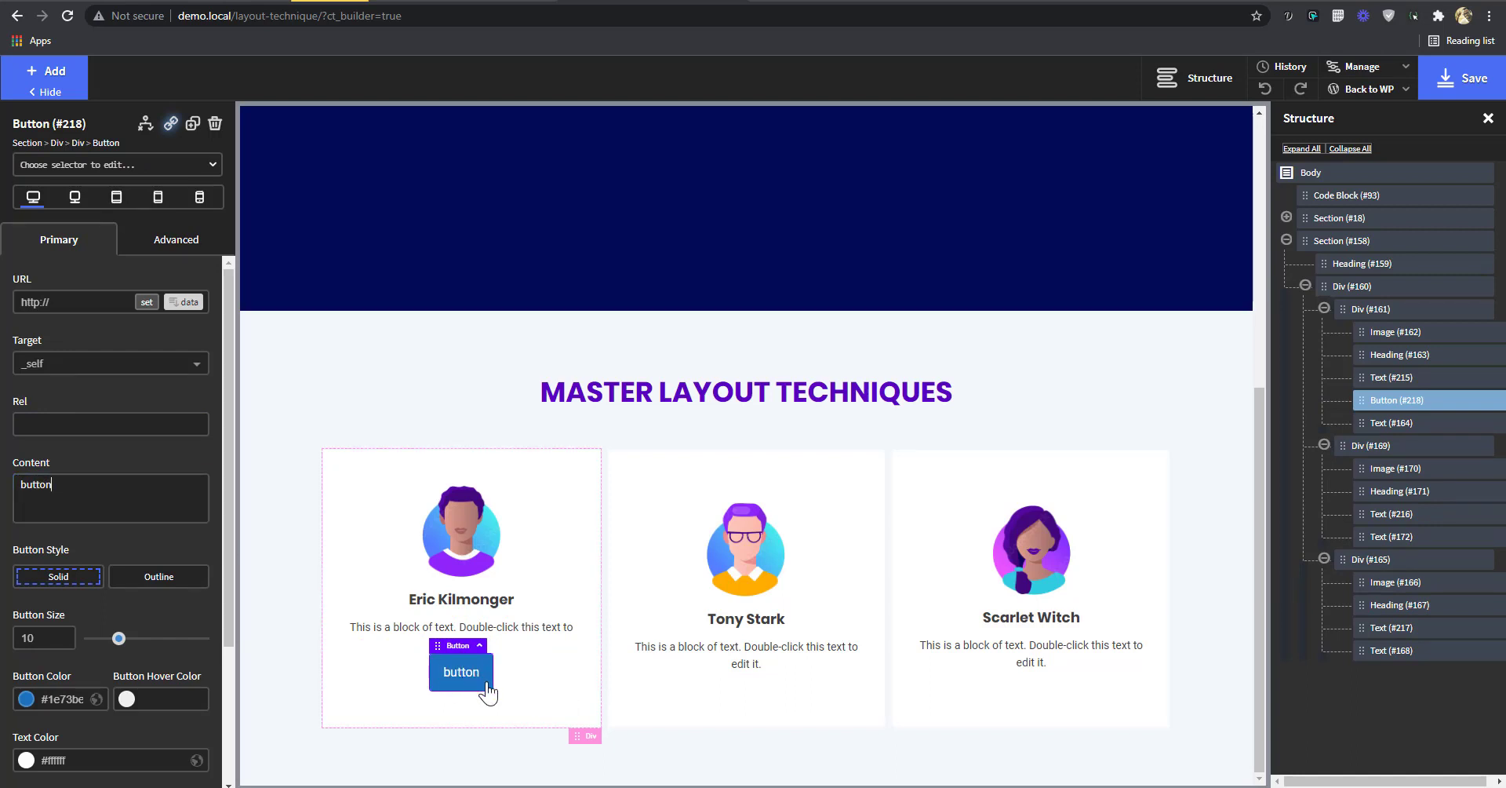
click(47, 700)
drag(92, 746, 146, 716)
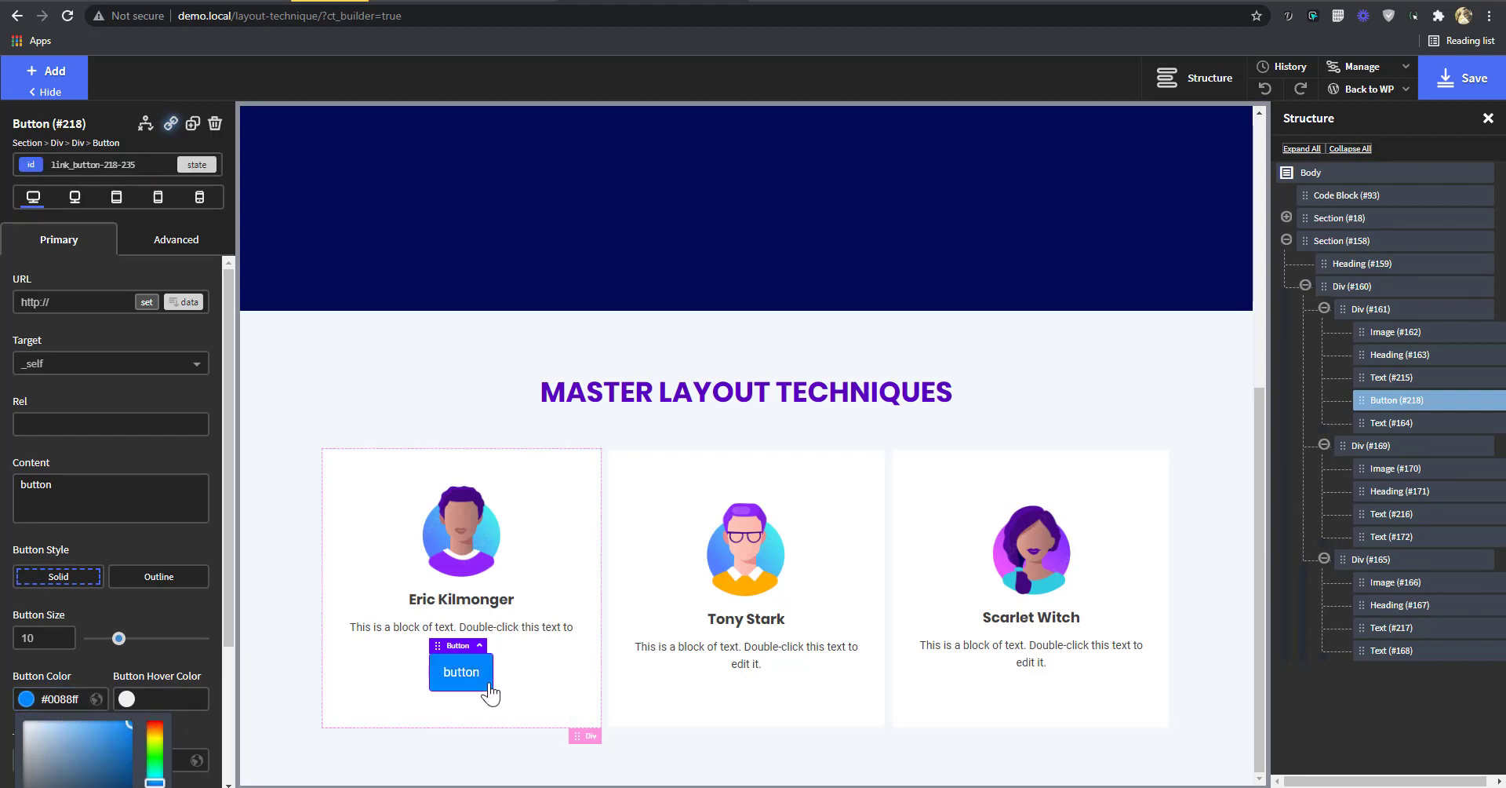
click(181, 525)
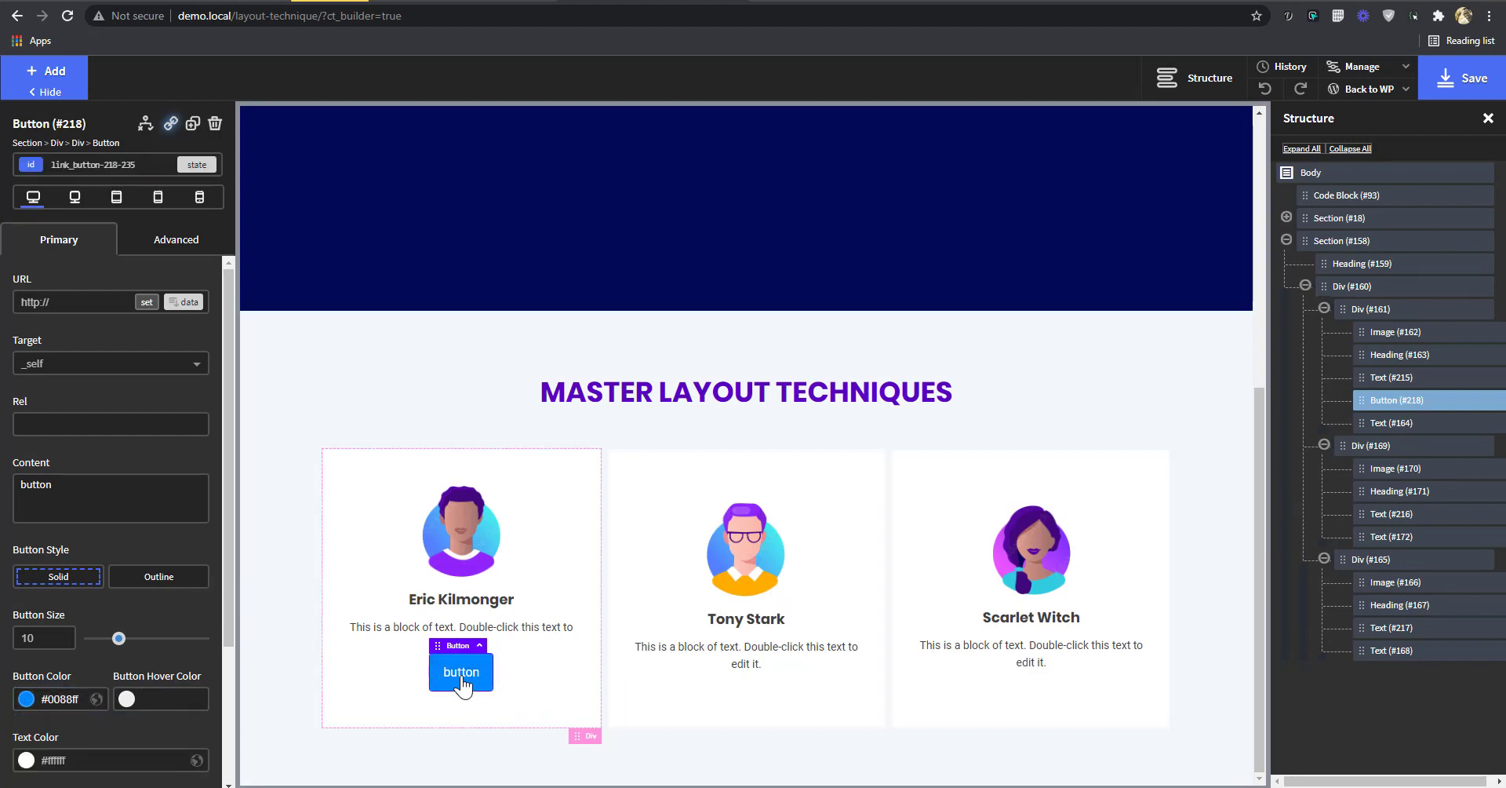
- Widen the first card's button with more horizontal padding and change its label to BUTTON
drag(496, 684, 517, 682)
click(63, 491)
drag(64, 492, 4, 500)
text(BOTT)
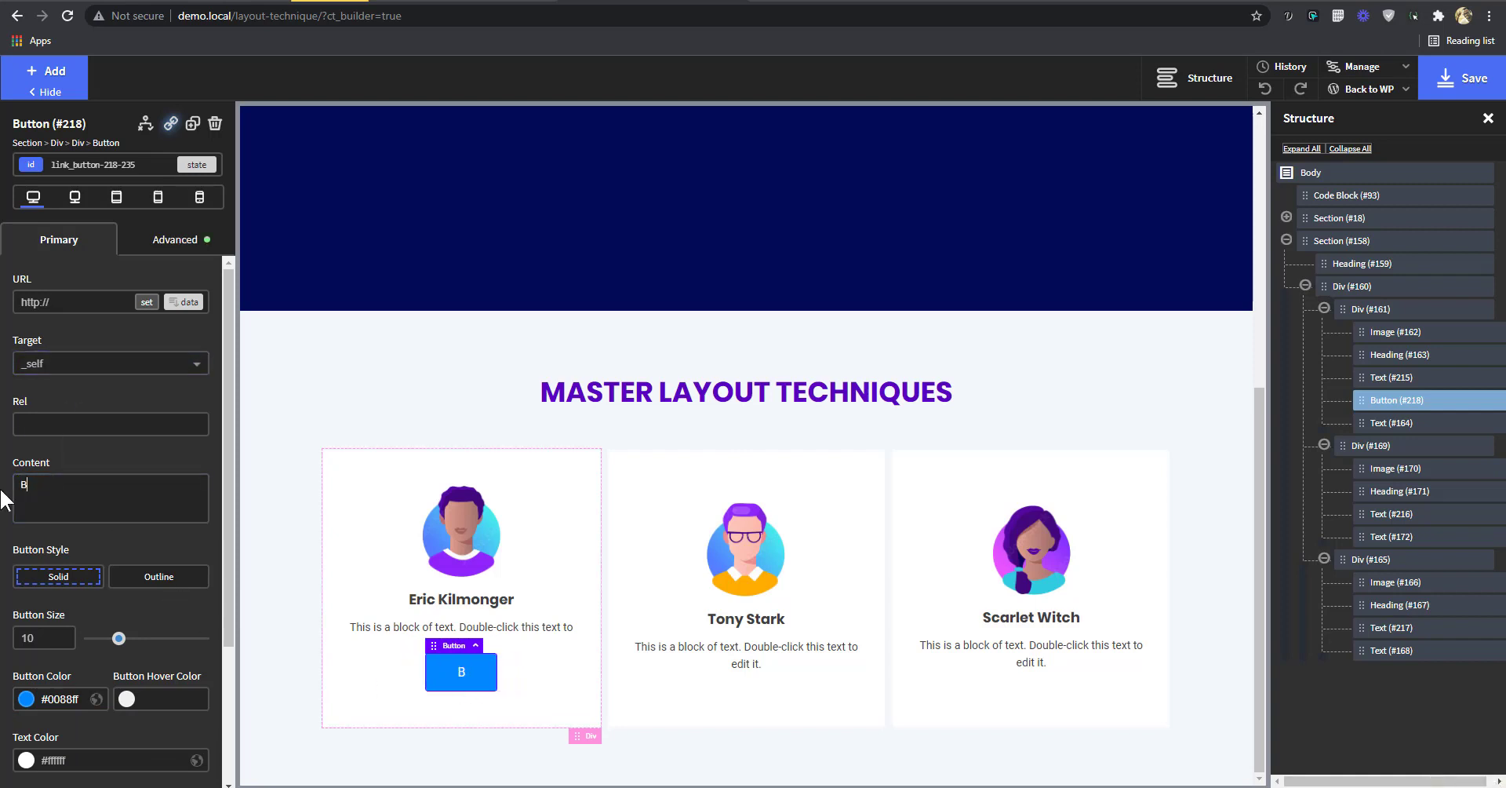
key(BackSpace)
key(BackSpace)
key(BackSpace)
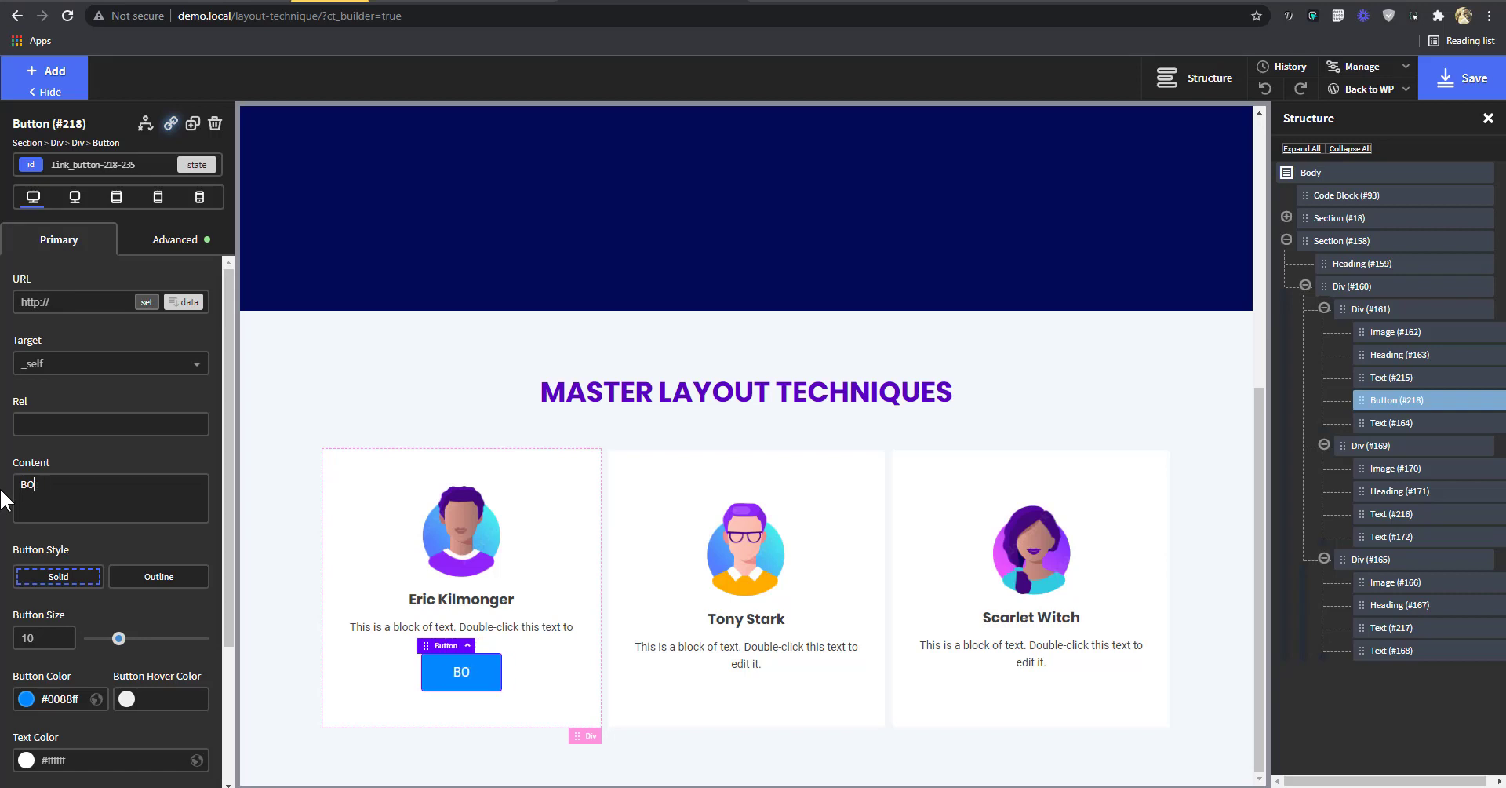
text(UTTON)
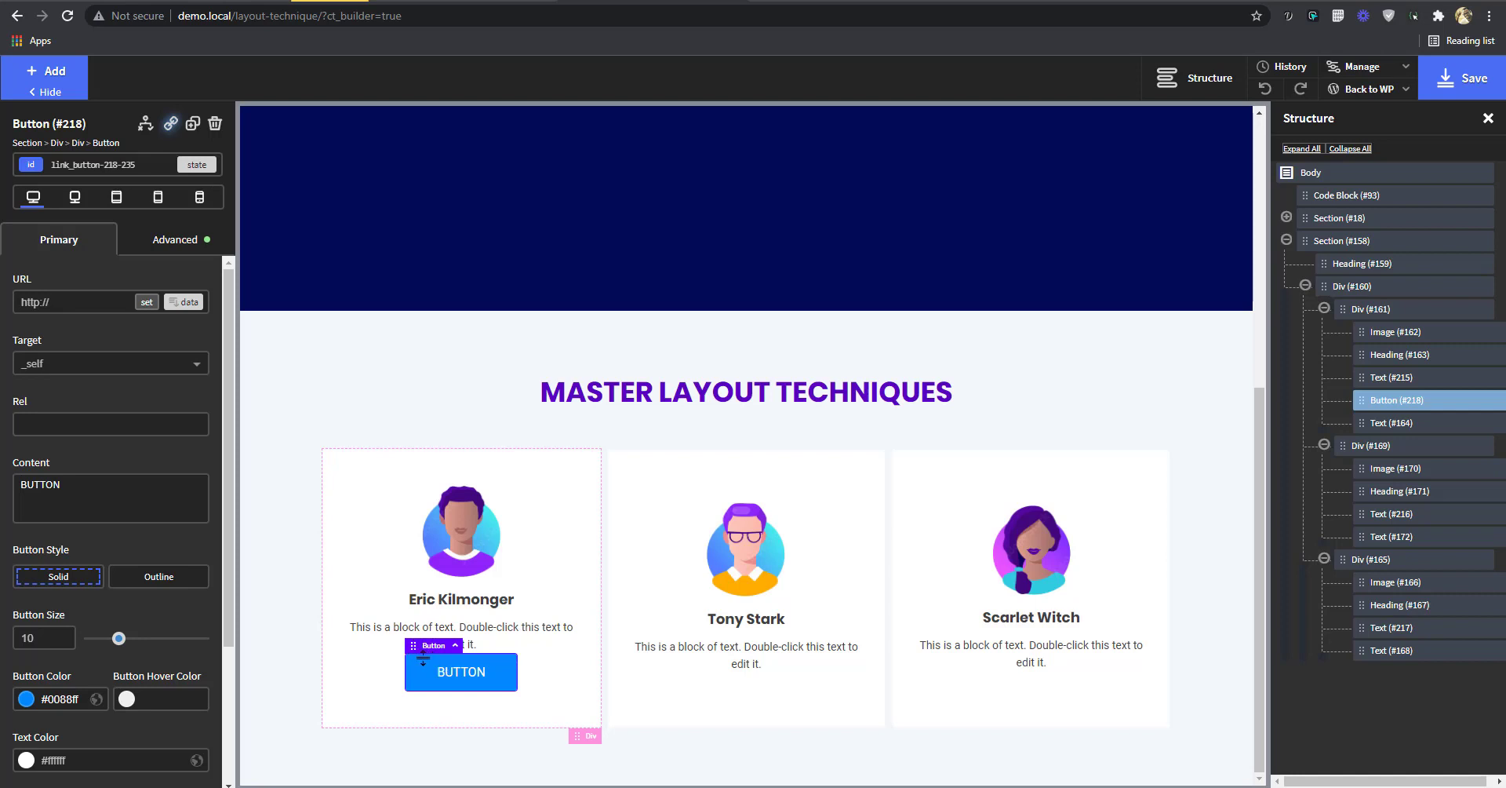
- Assign a new class named card__button to the first card's button
click(122, 161)
text(BUT)
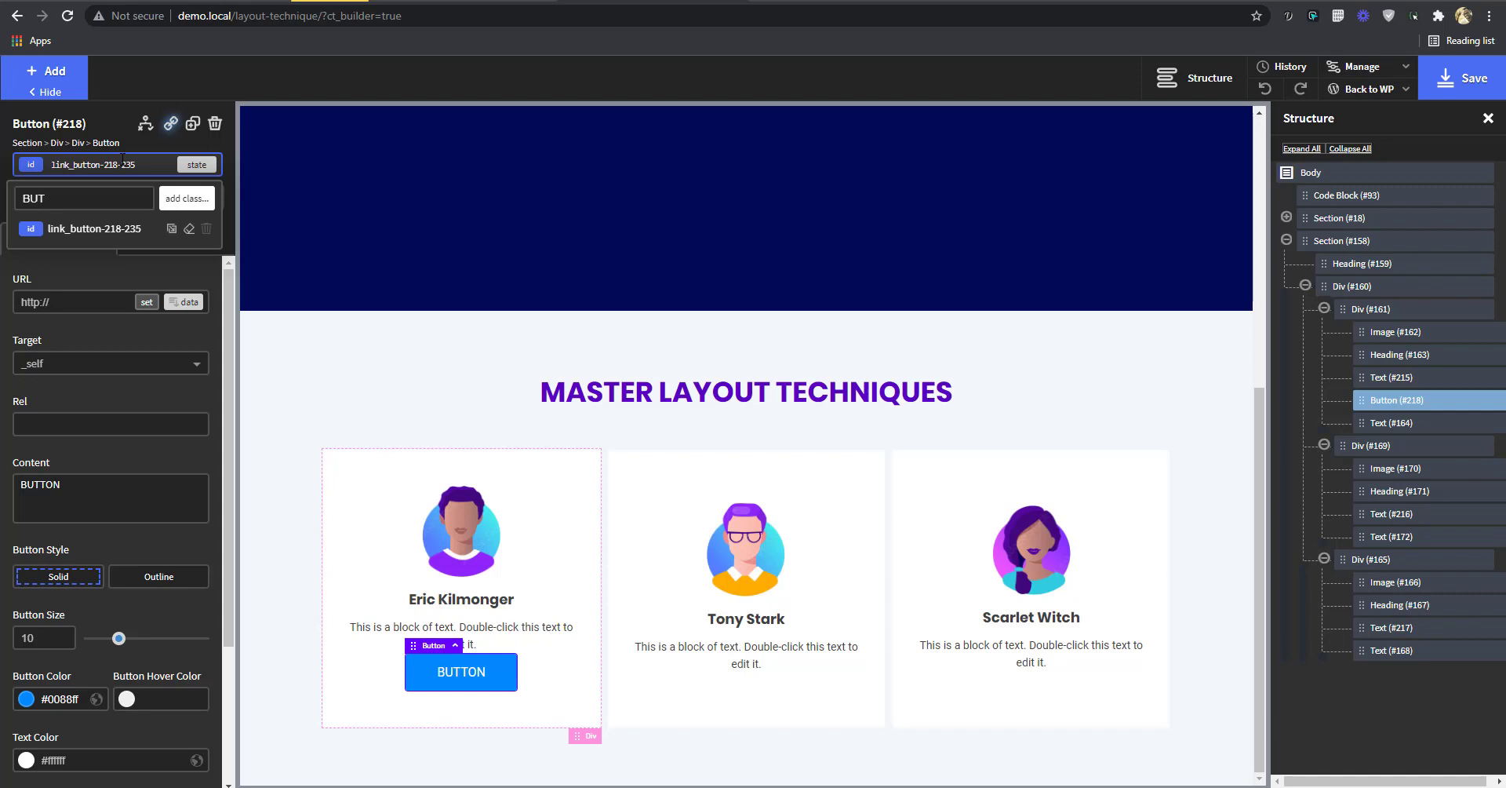
key(ctrl+a)
text(b)
key(BackSpace)
text(card)
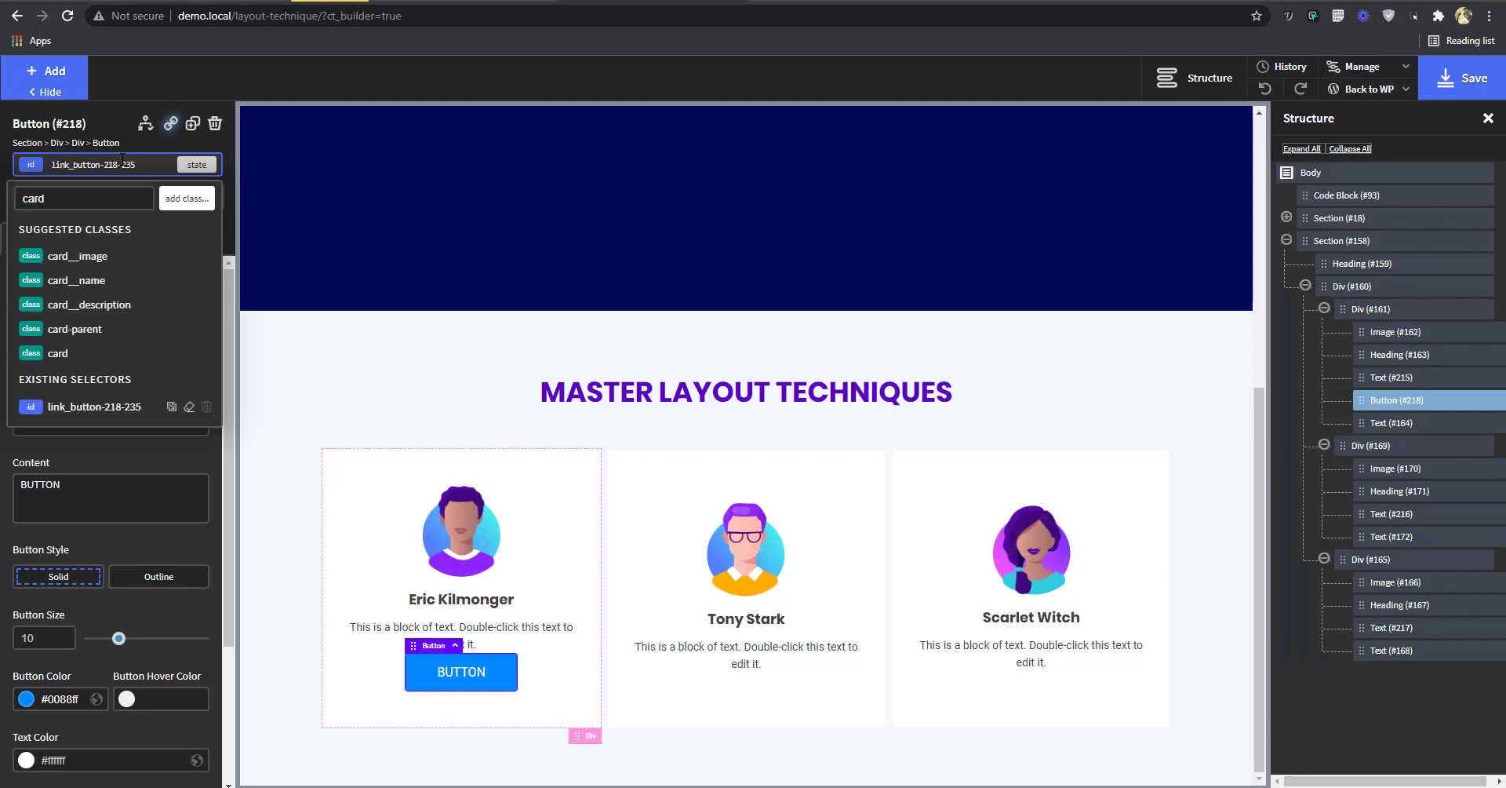
text(__button)
key(Return)
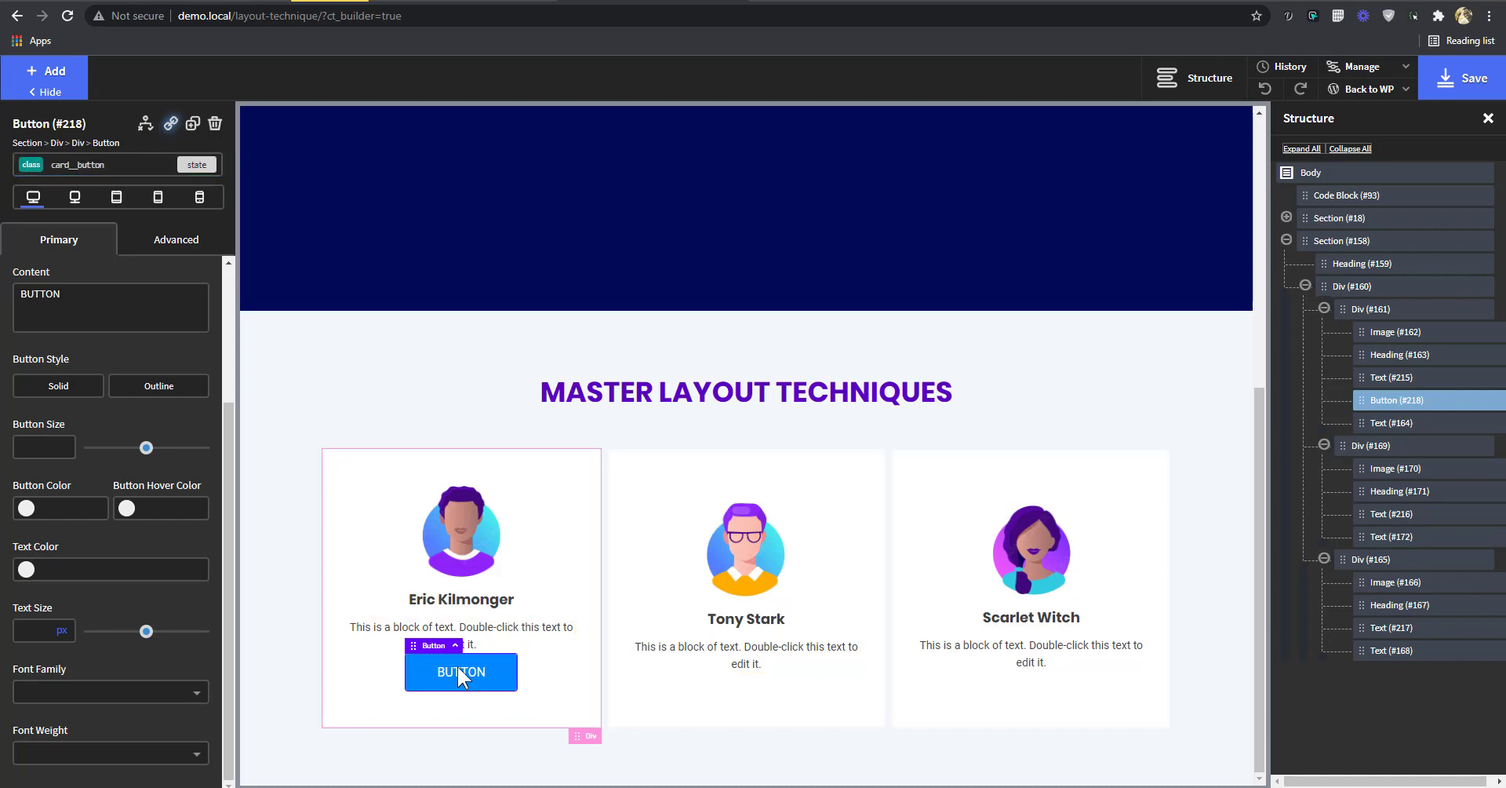
- Copy the first card's button below the other two cards' descriptions and give the card__description class a 26 px bottom margin
click(743, 663)
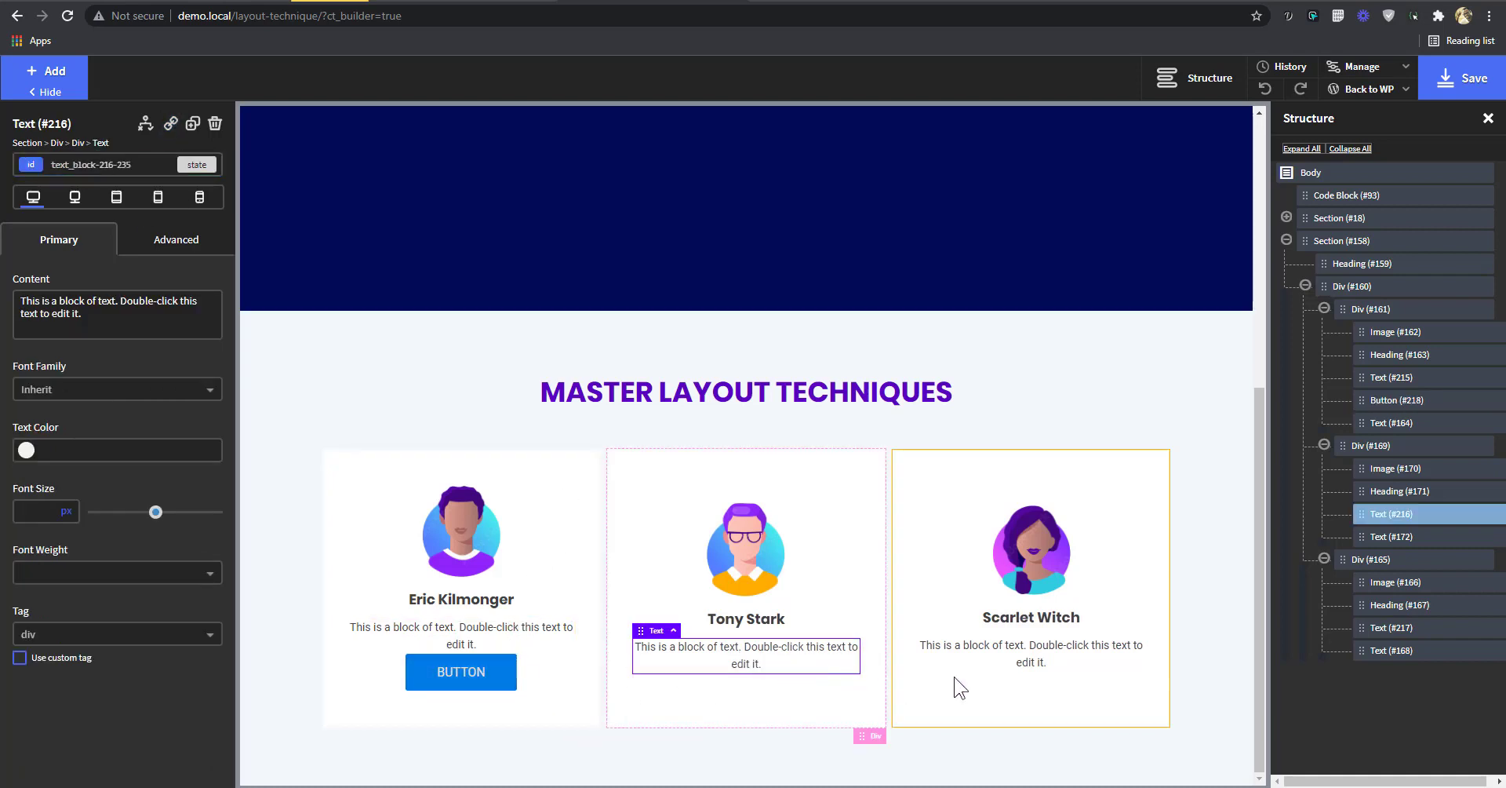
click(1024, 661)
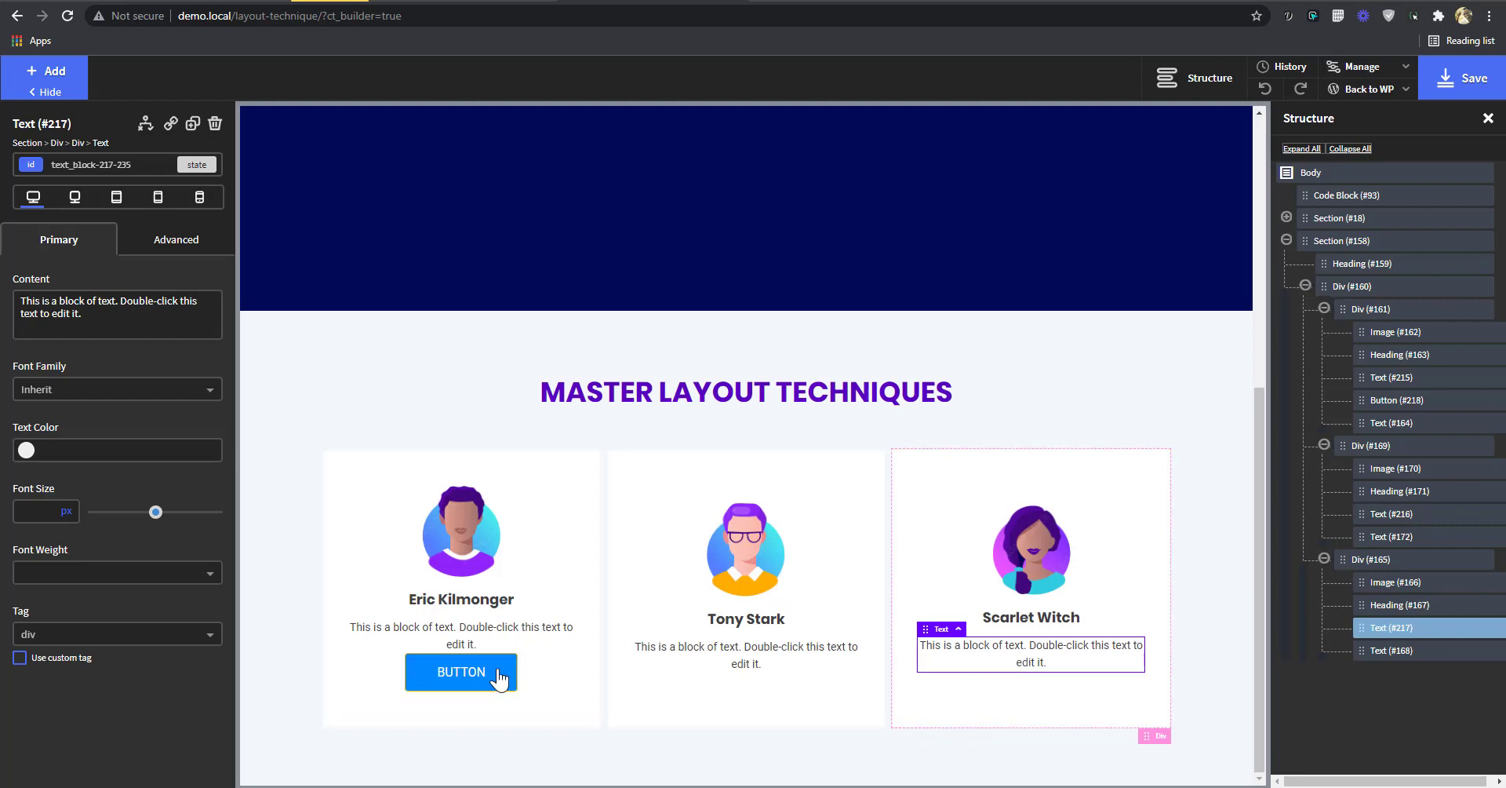
click(502, 676)
click(723, 653)
key(ctrl+v)
click(1042, 656)
key(ctrl+v)
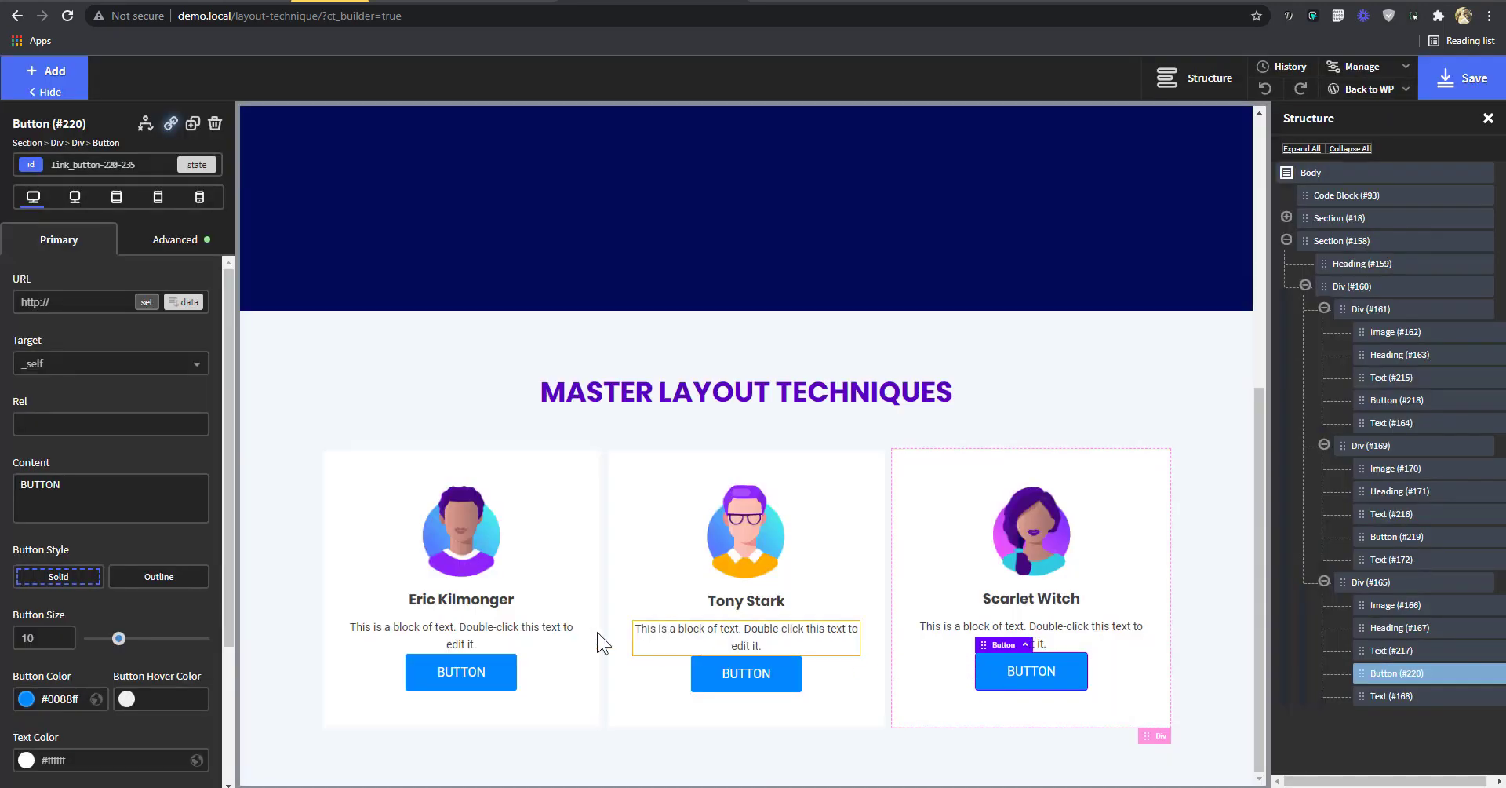
click(511, 632)
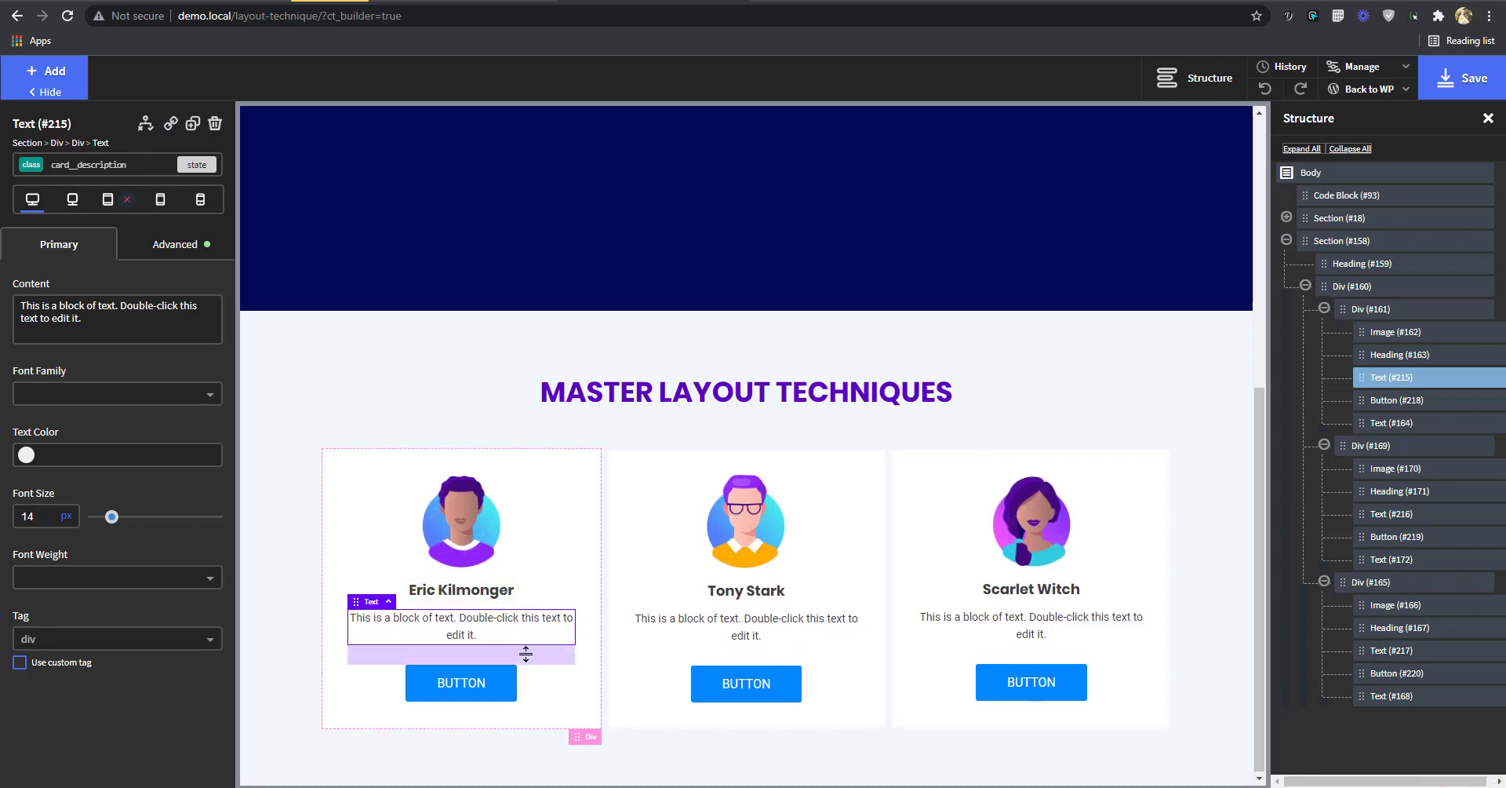
- Replace the second card's description with the generated 20-word lorem ipsum paragraph pasted twice
double_click(745, 625)
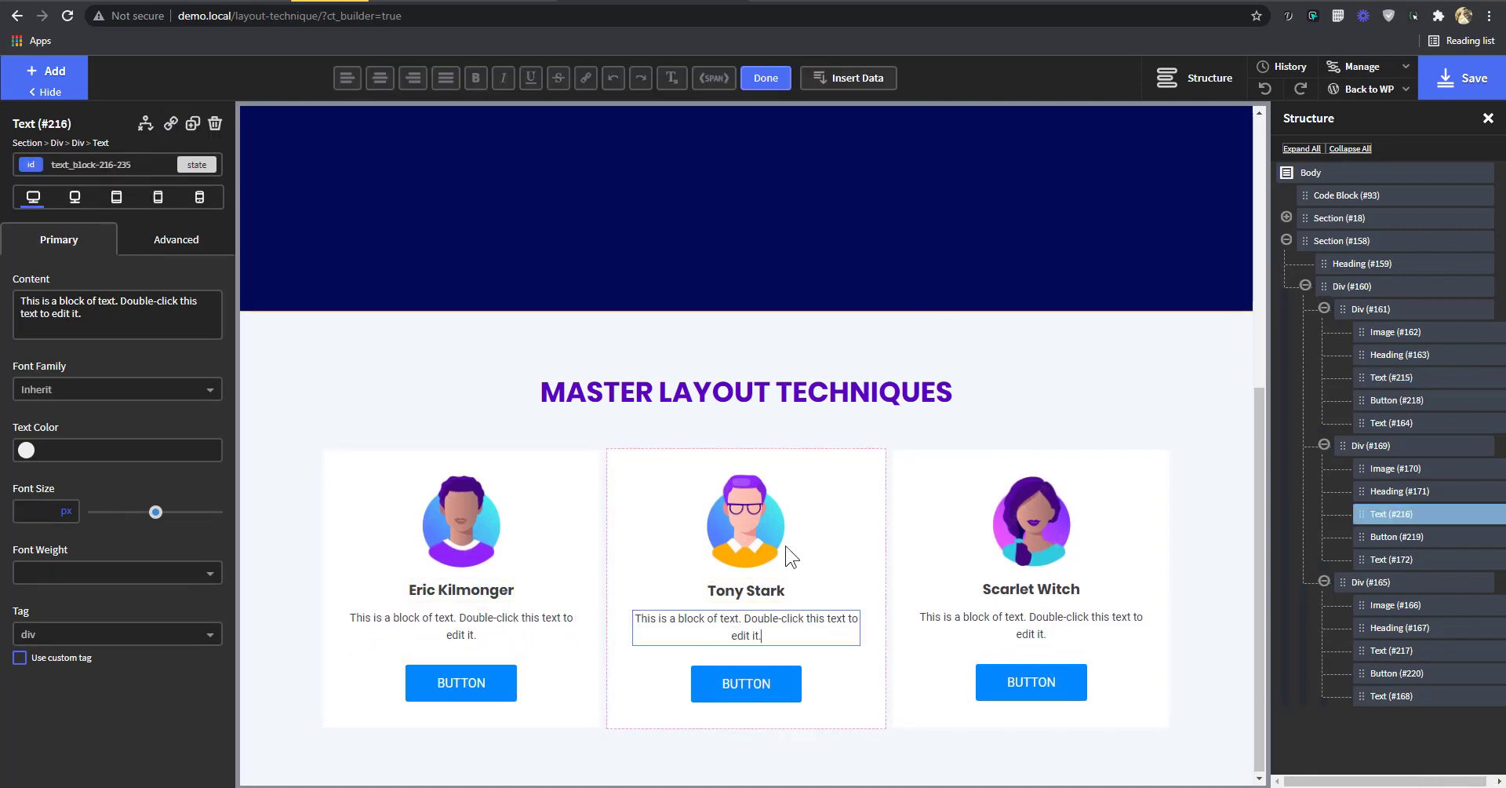
click(1288, 16)
key(ctrl+c)
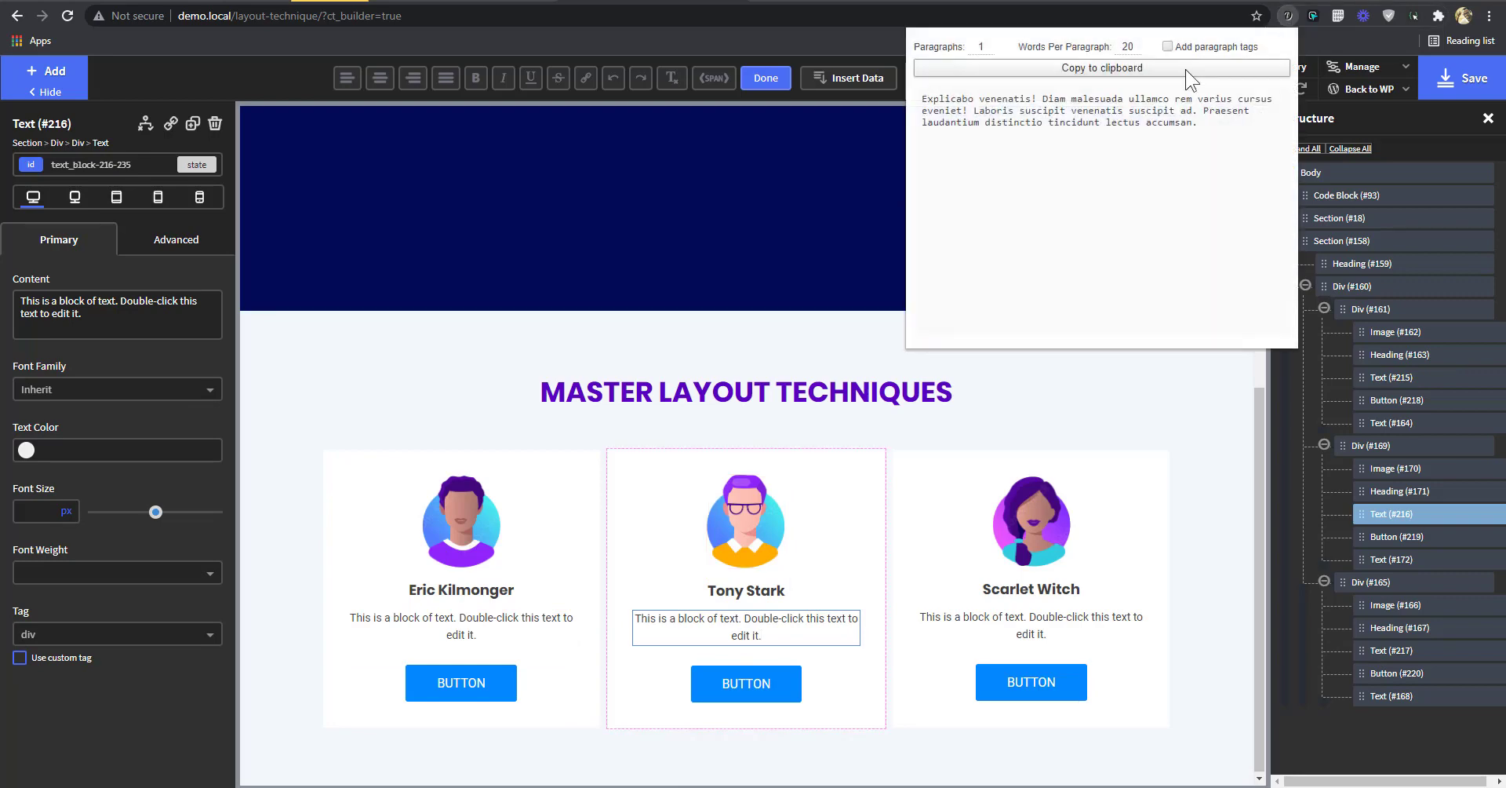
click(779, 628)
click(115, 321)
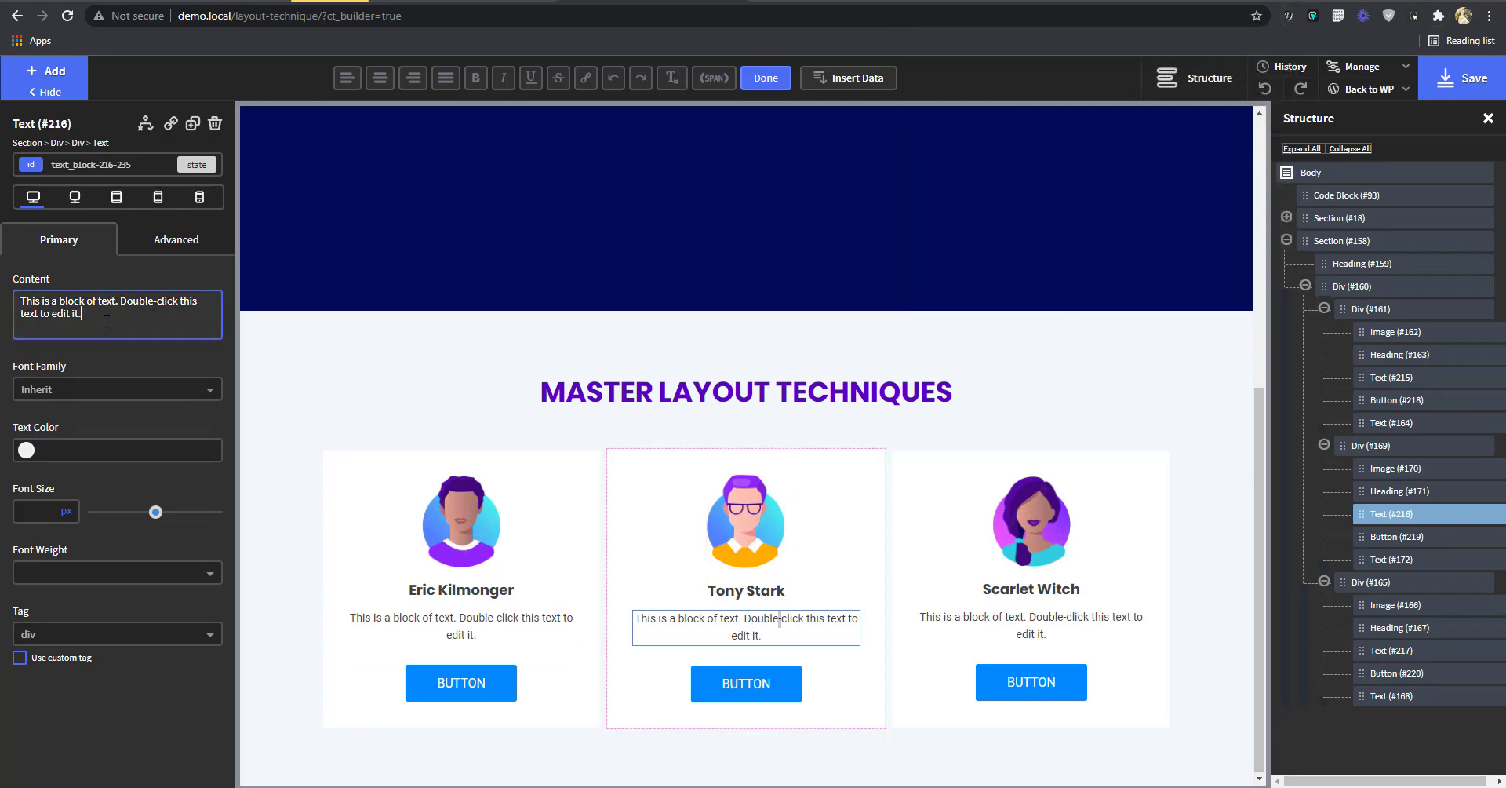
key(ctrl+a)
click(115, 321)
key(ctrl+a)
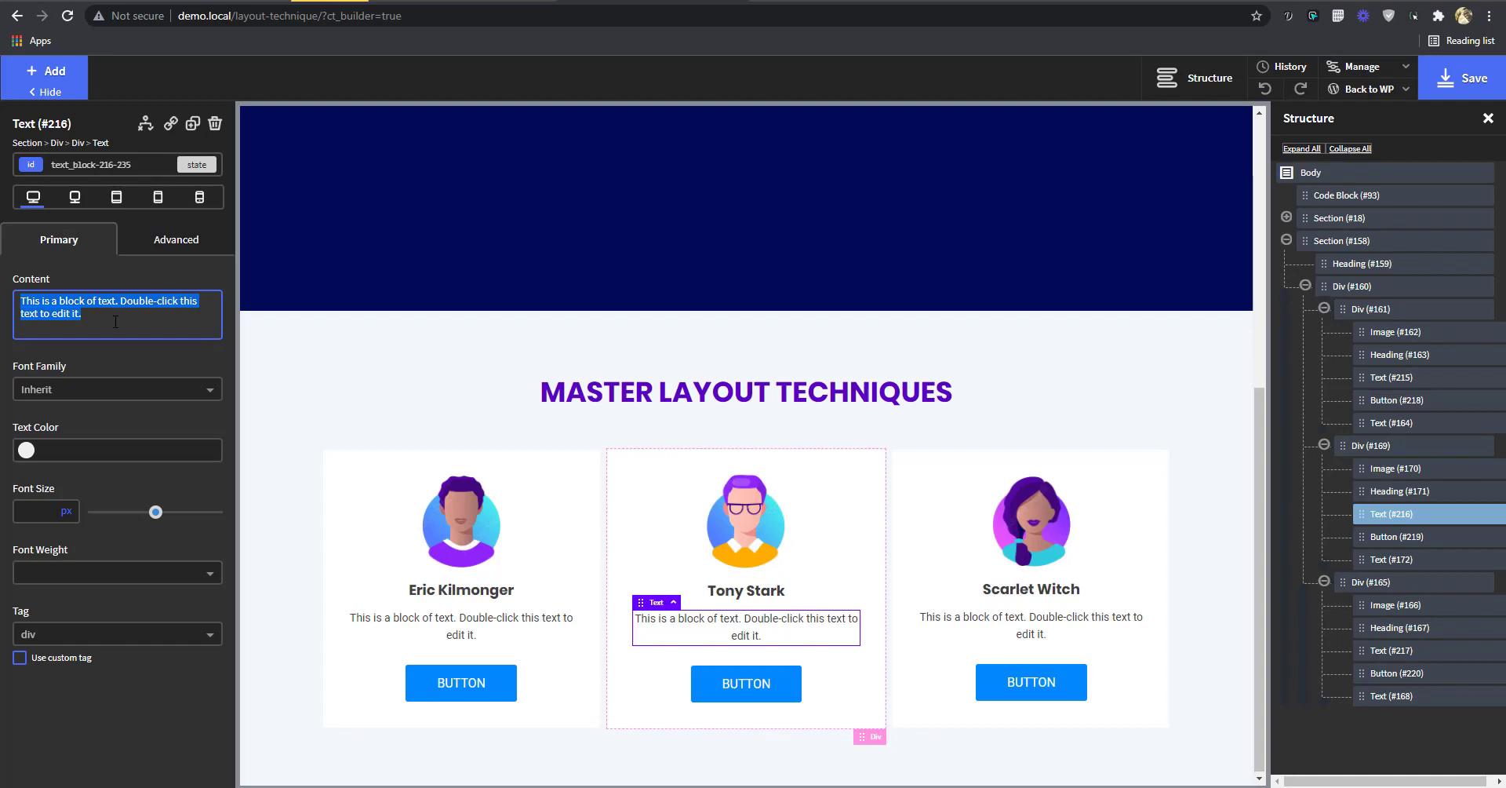
key(ctrl+v)
key(ctrl+v)
scroll(794, 387, down, 1)
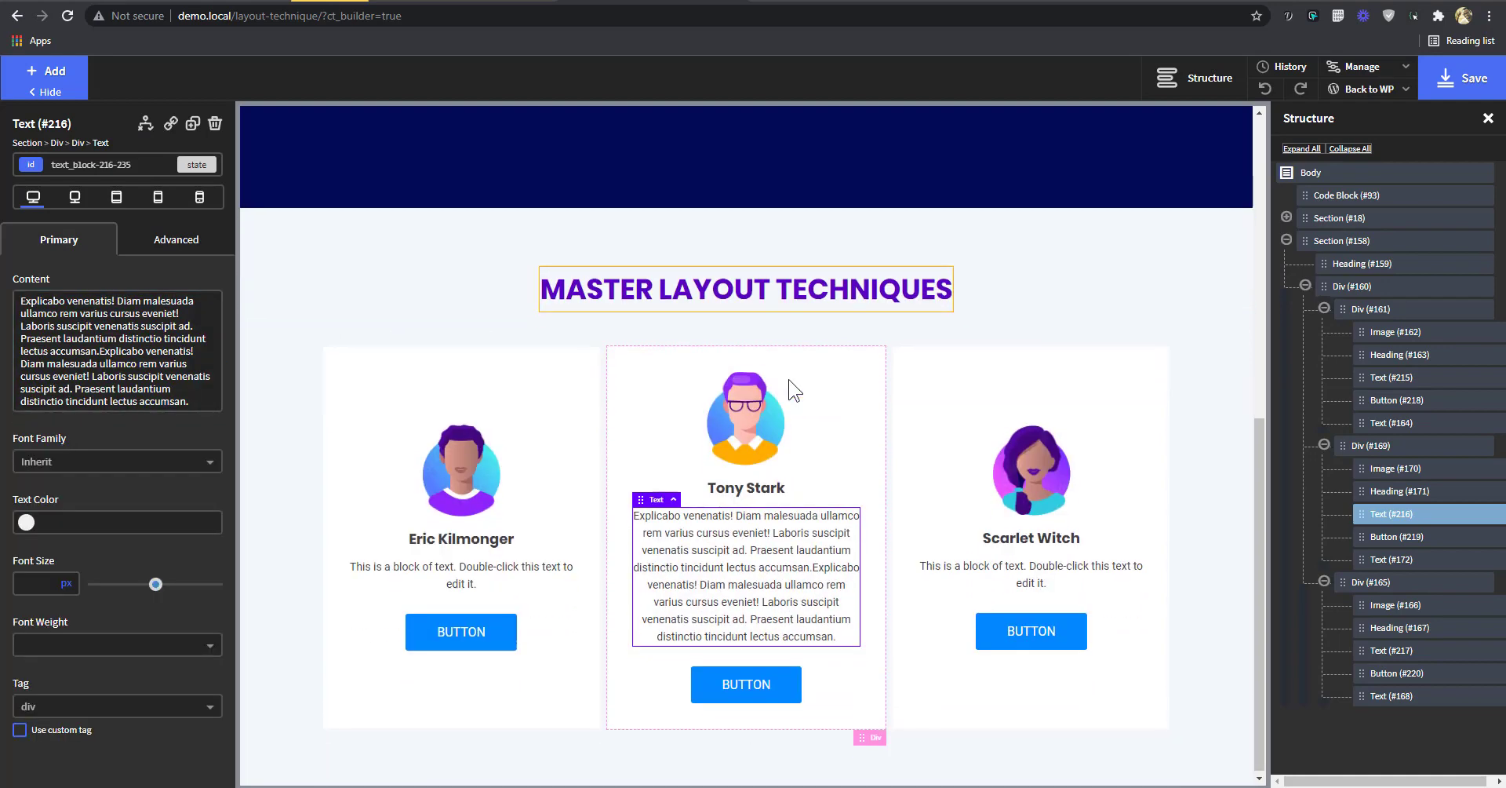
- Set the card class's vertical item alignment to Top
click(559, 656)
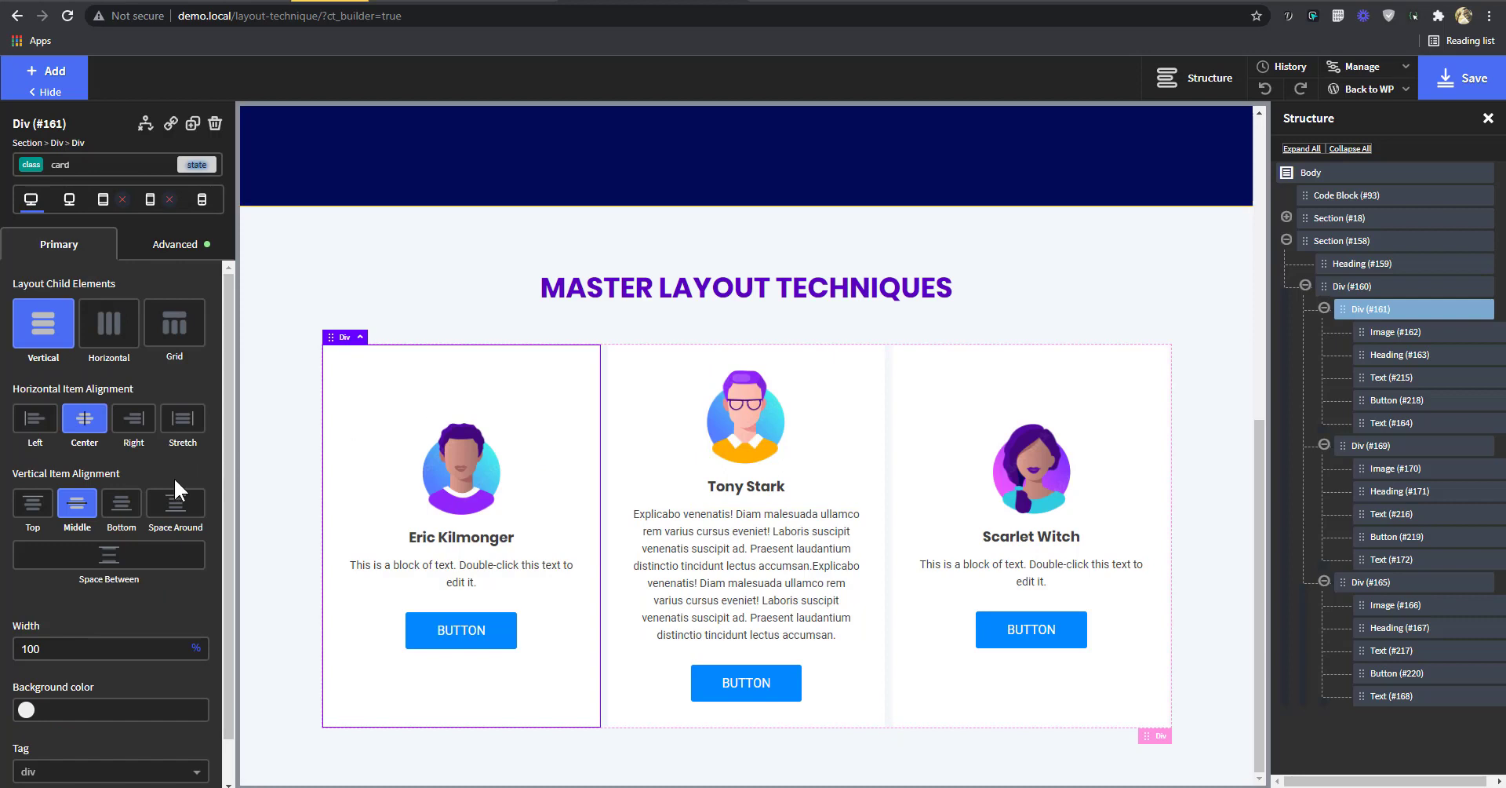
click(35, 514)
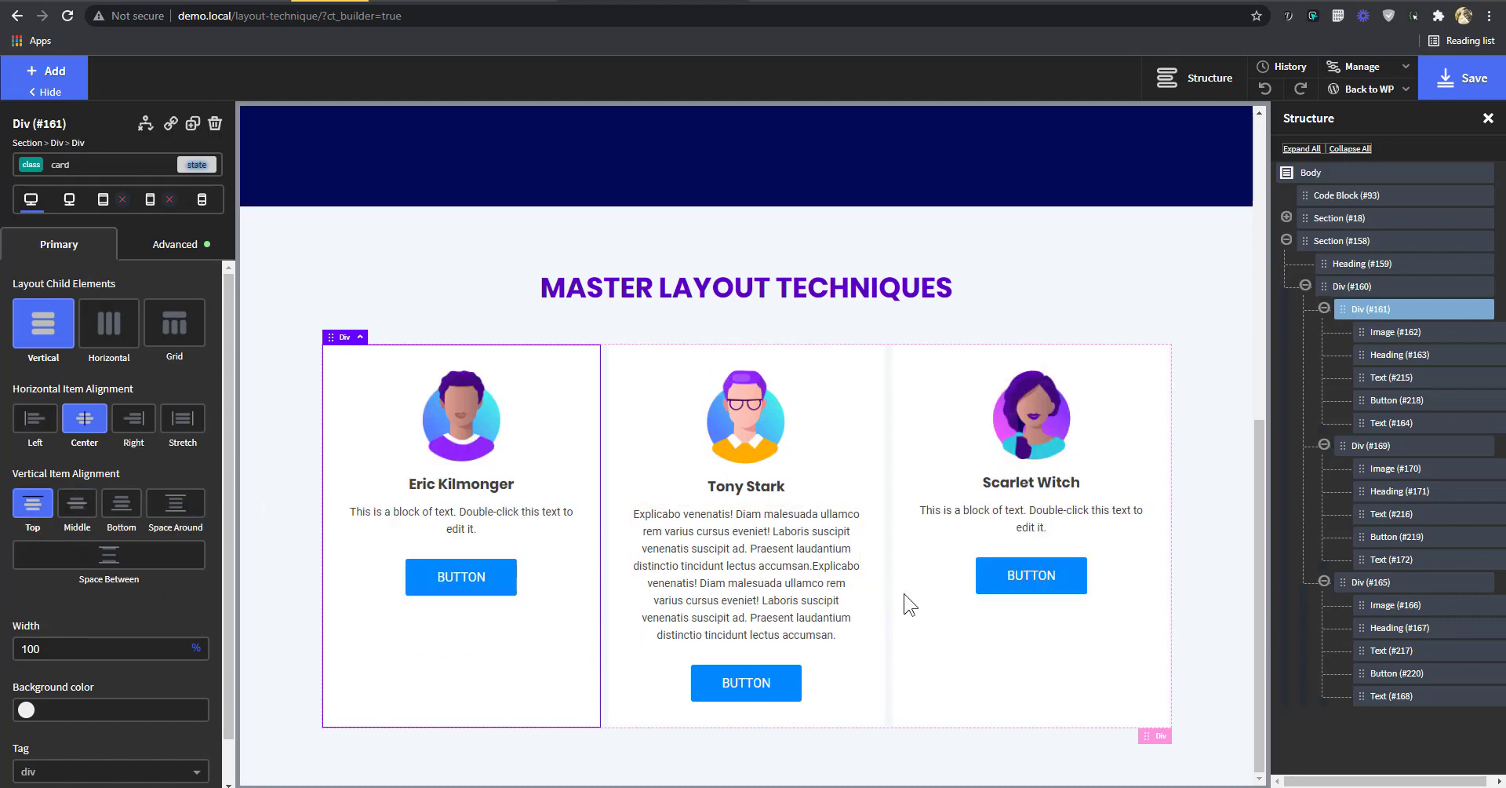
- Replace the third card's description with one copy of the generated lorem ipsum paragraph and finish text editing
click(993, 522)
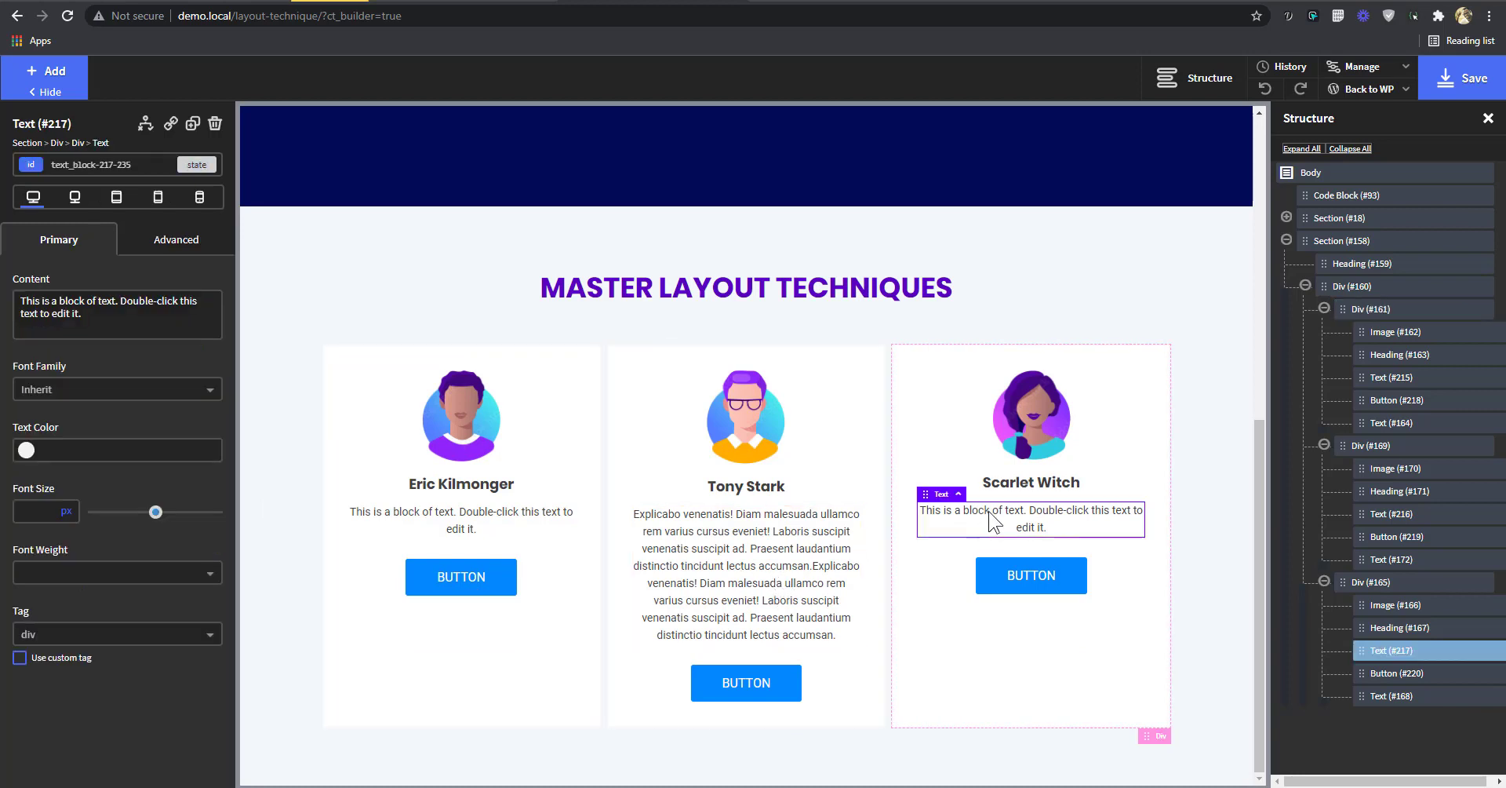
double_click(995, 518)
triple_click(996, 513)
key(ctrl+v)
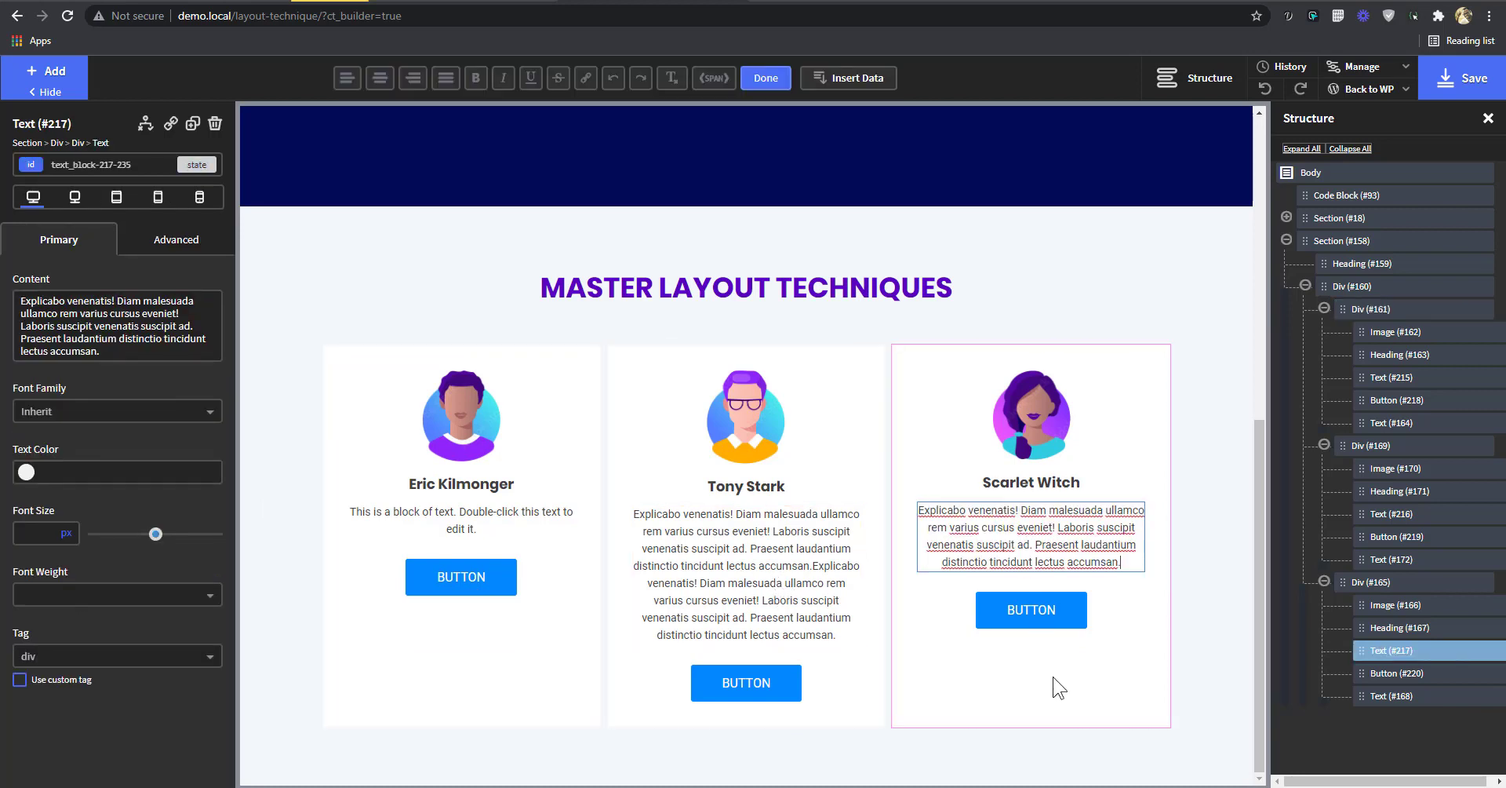
click(1054, 689)
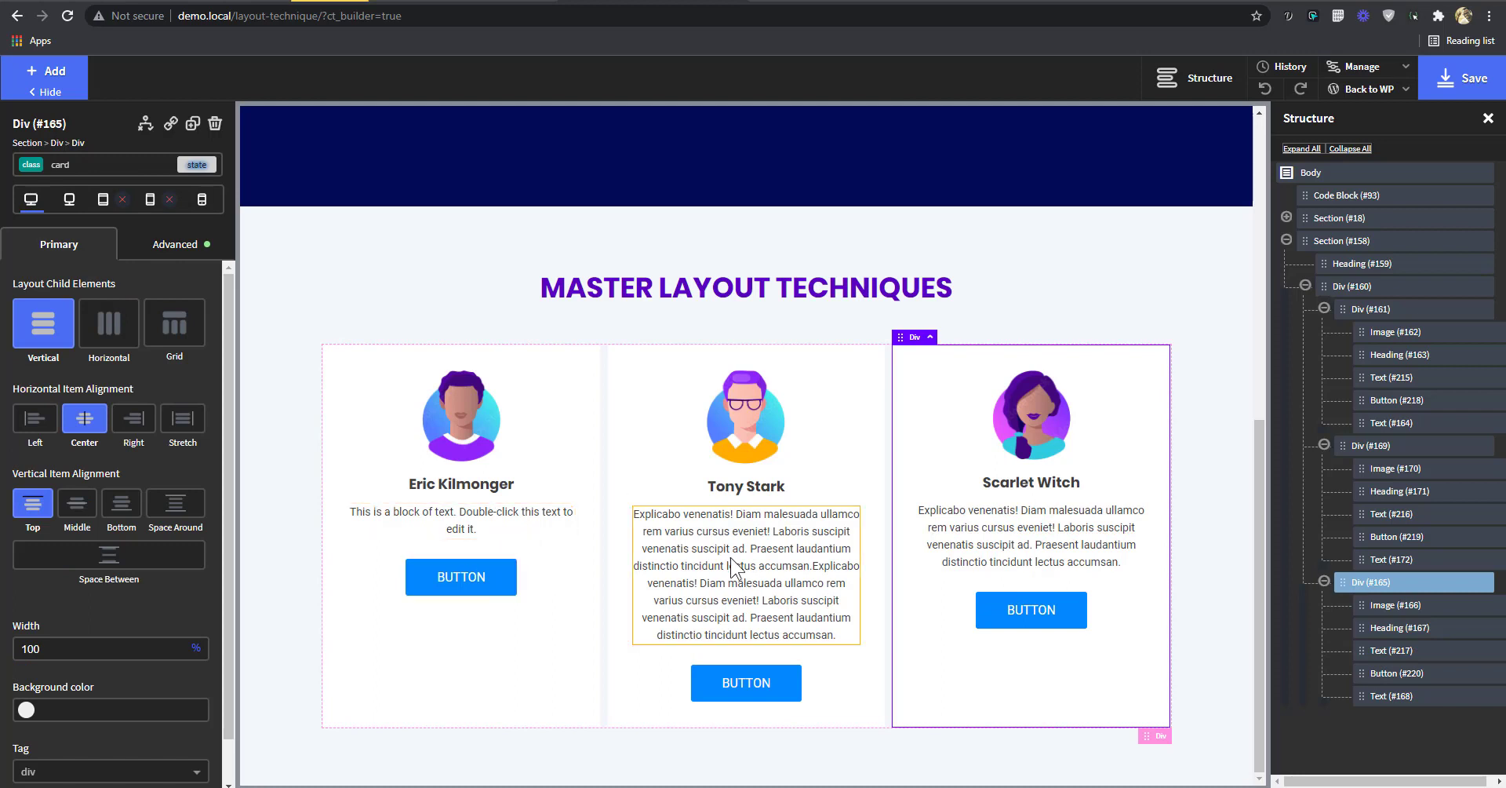
- Try the Space Around, Bottom and Space Between vertical alignments on the card class, then clear the alignment
click(514, 720)
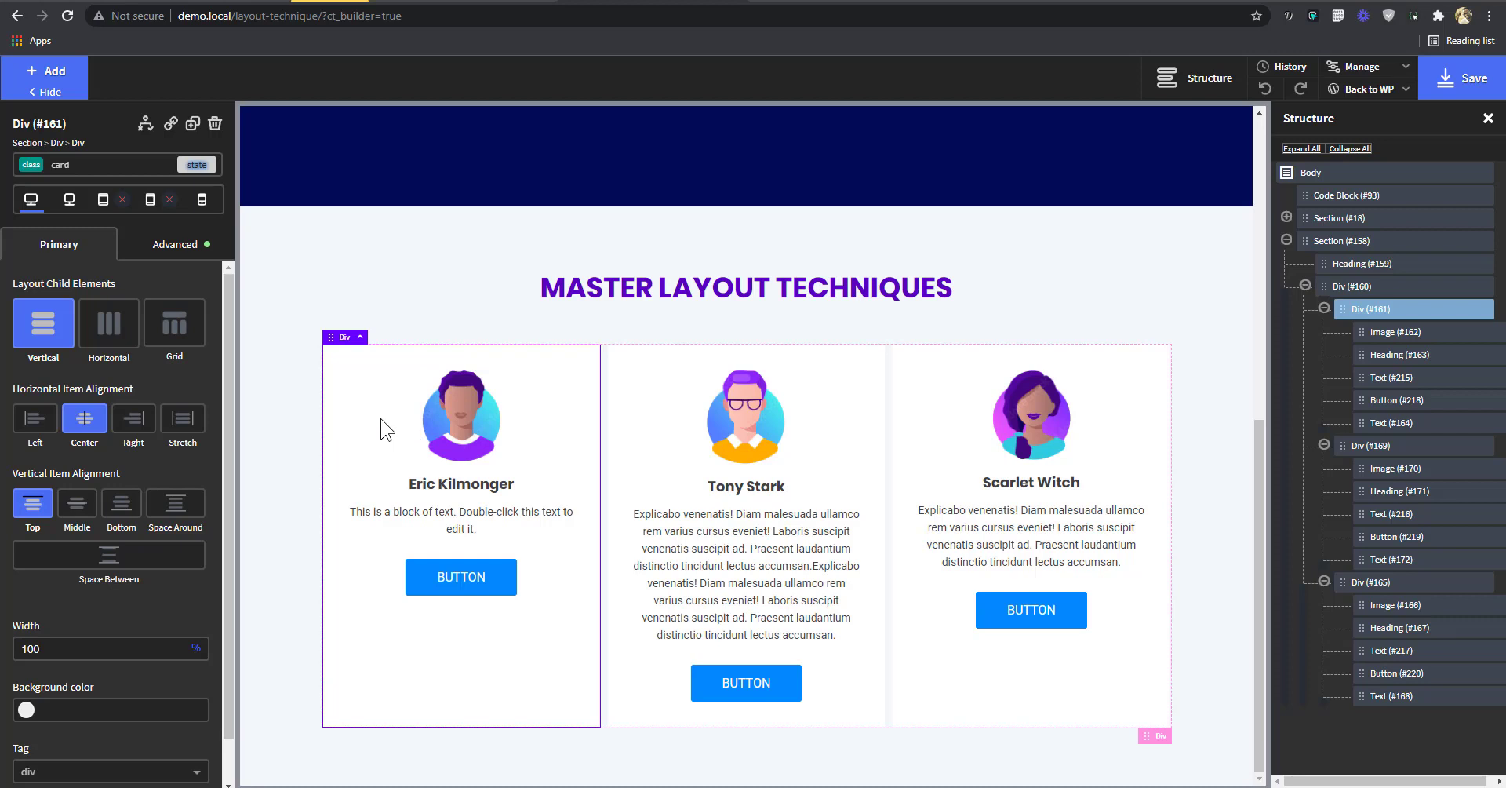
click(174, 515)
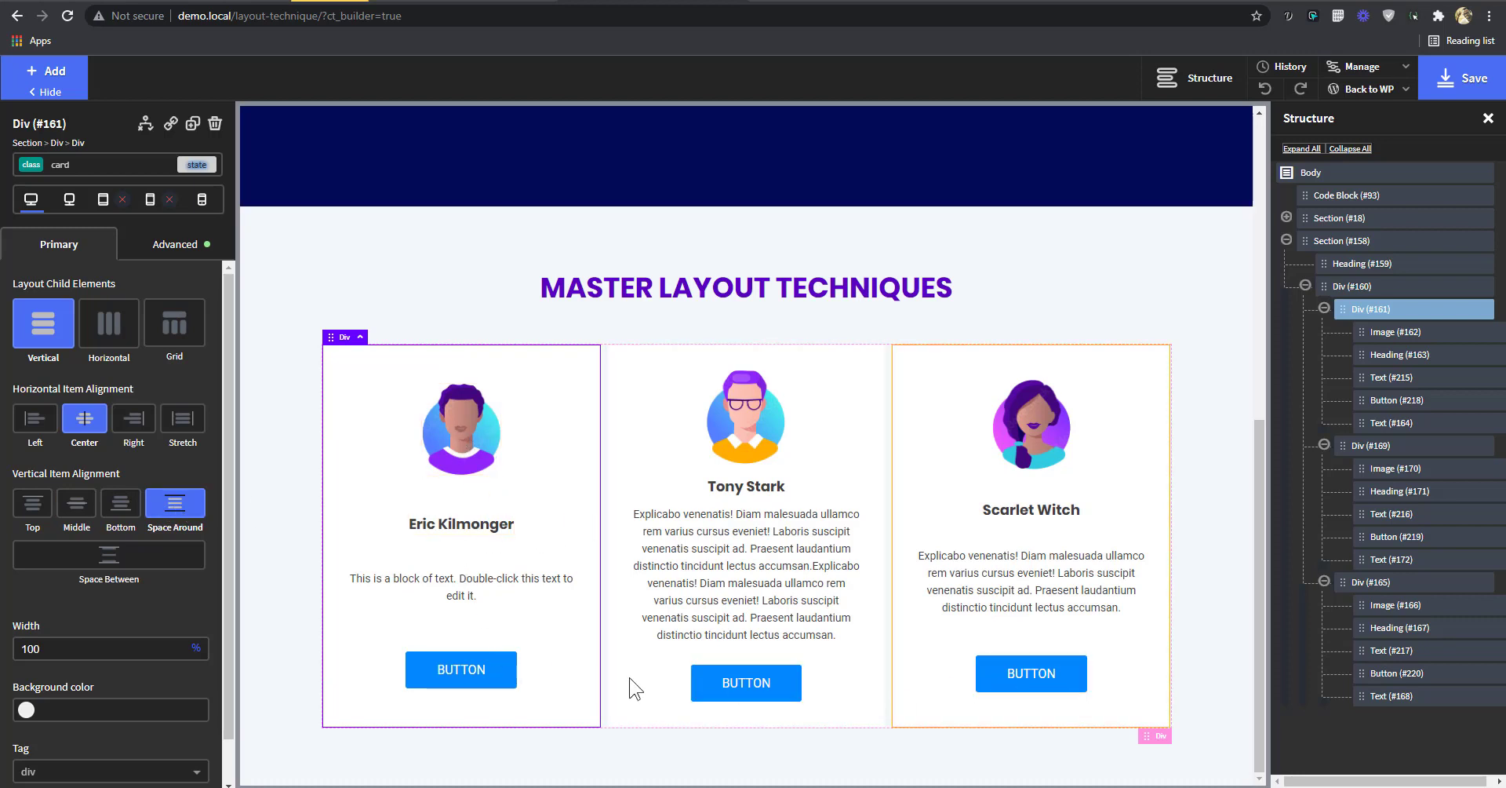
click(121, 503)
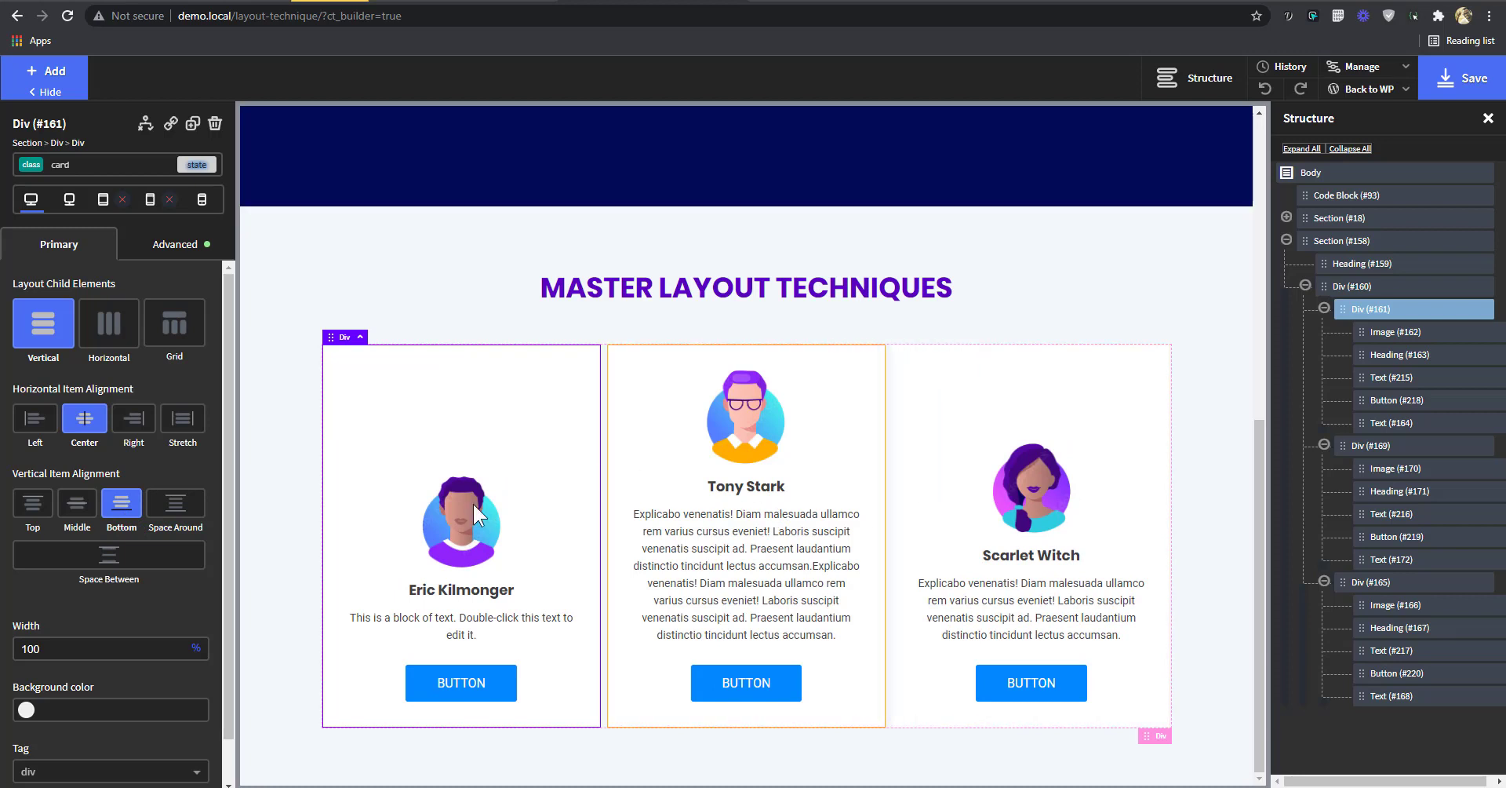
click(123, 506)
click(117, 557)
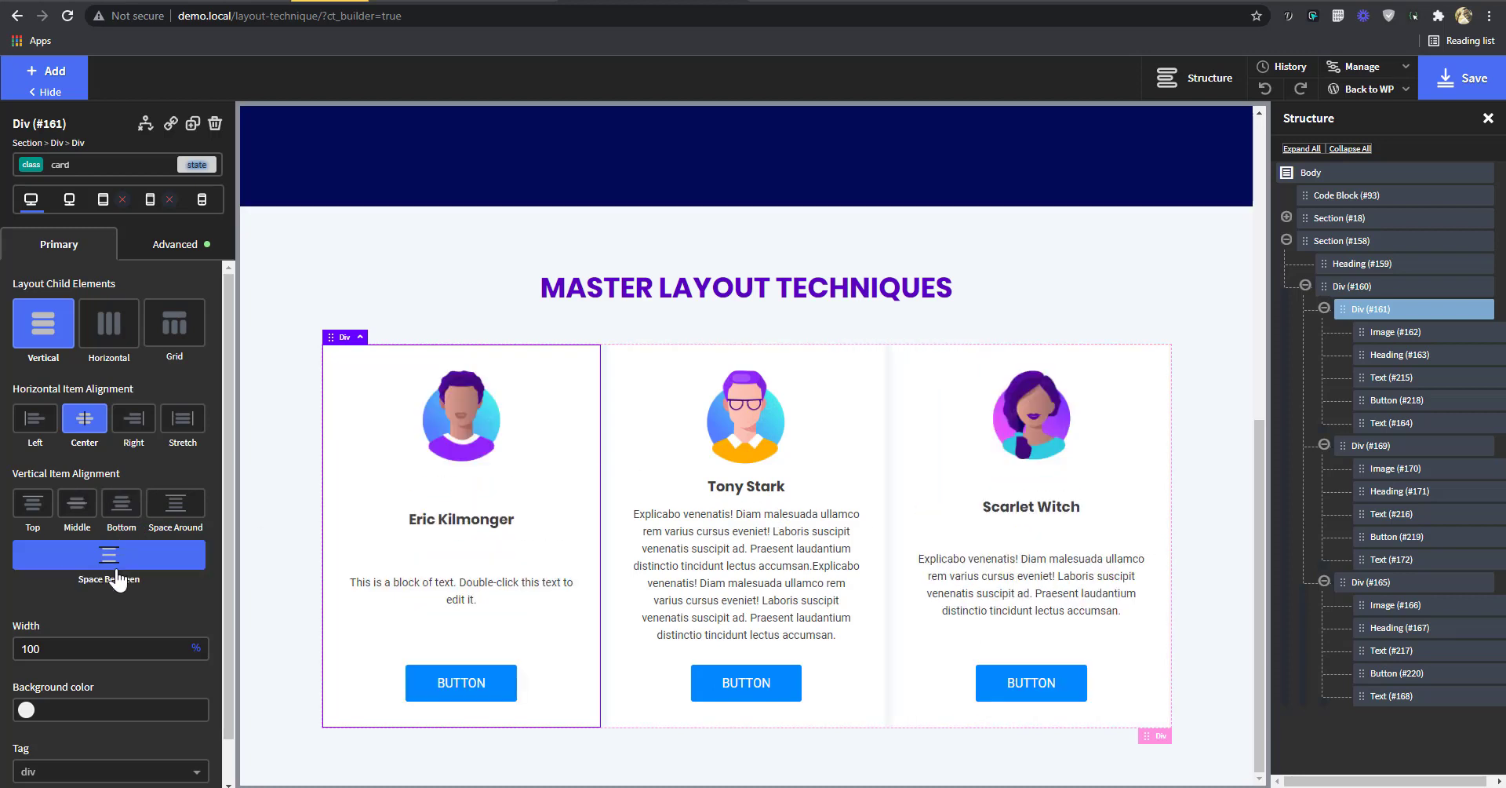
click(135, 558)
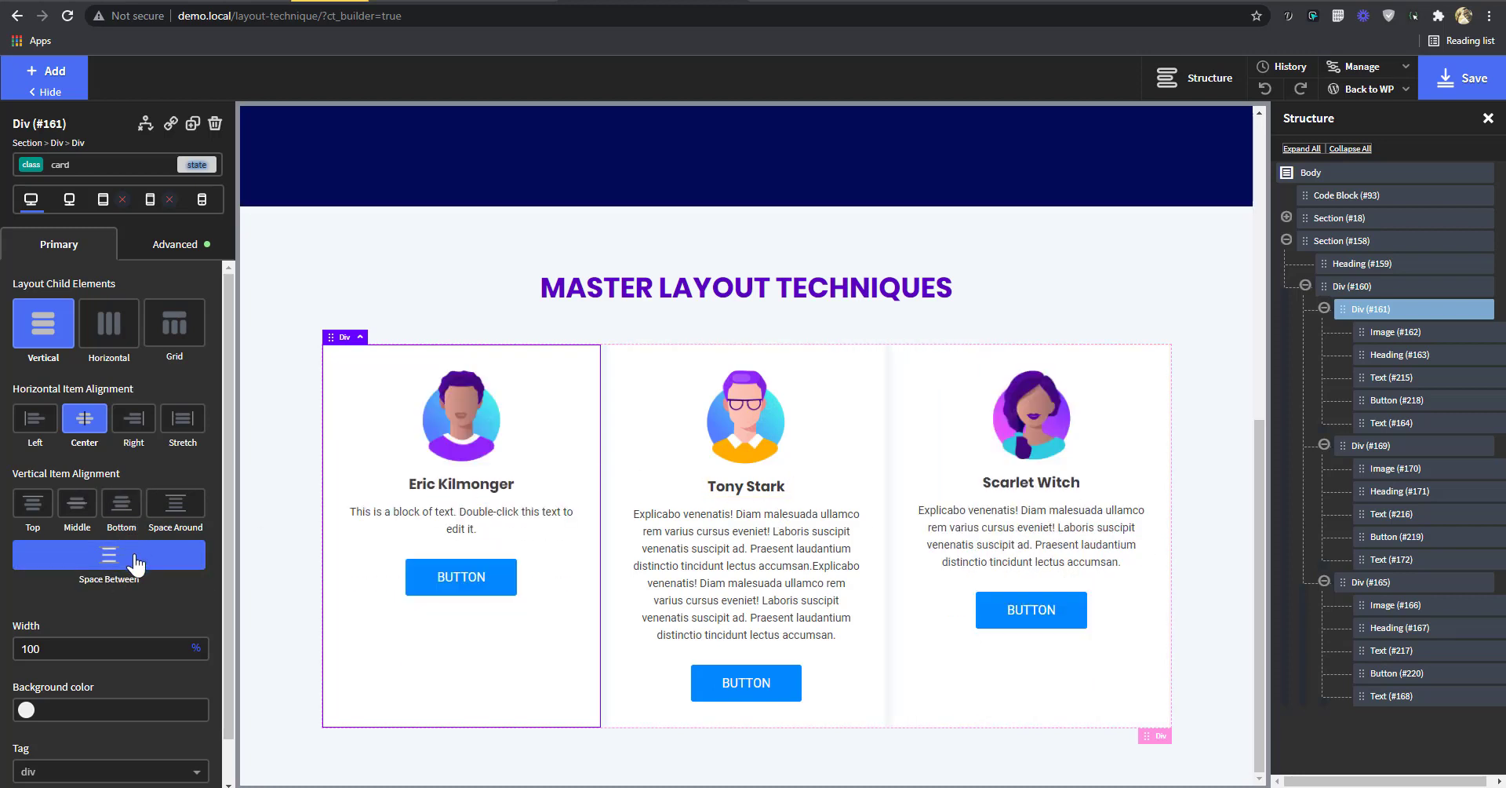
- Try an auto top margin on the card__button class, then switch the margin unit back to px
click(495, 582)
click(169, 253)
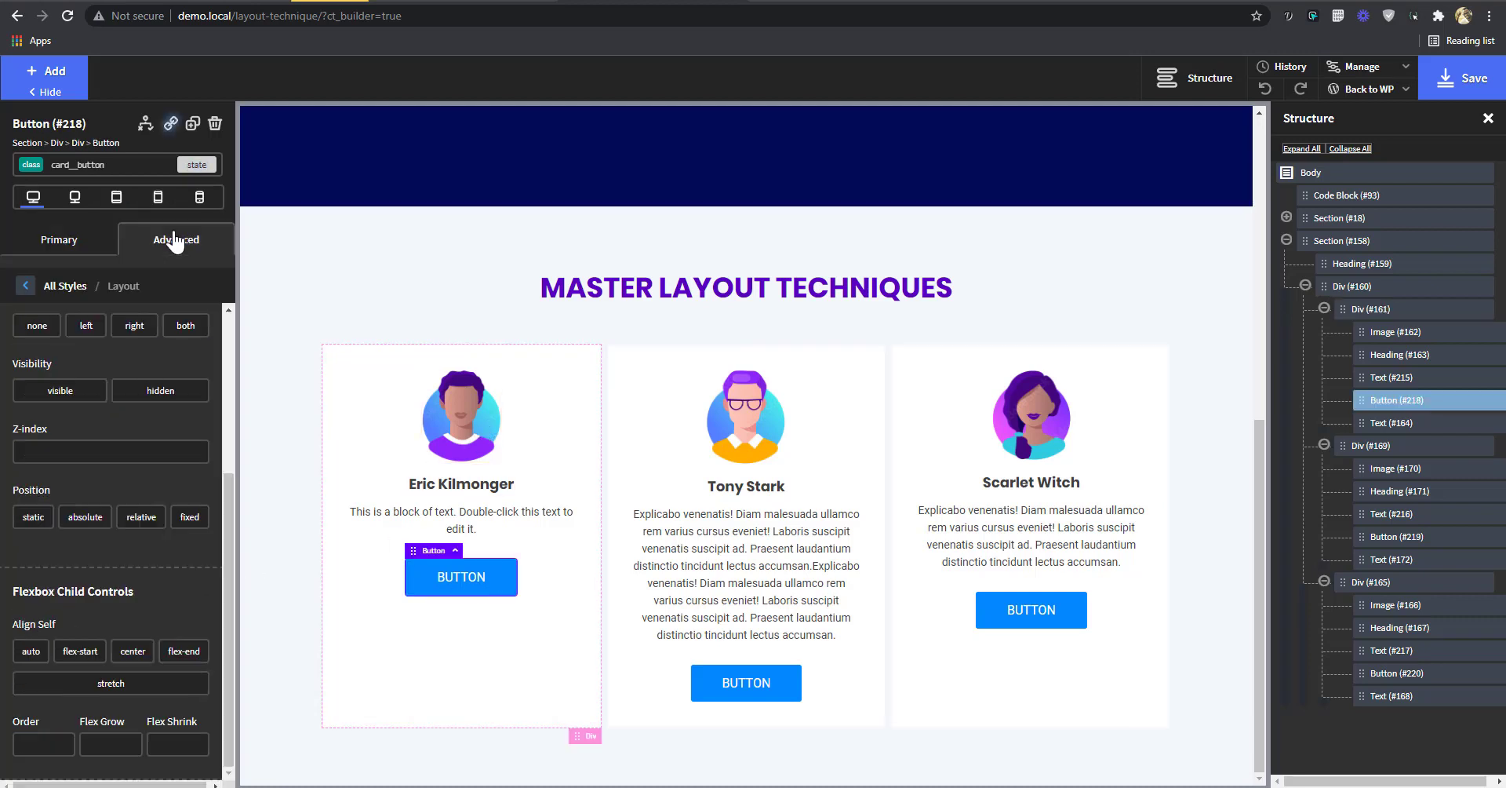
click(178, 250)
click(146, 340)
mouse_move(186, 346)
click(186, 379)
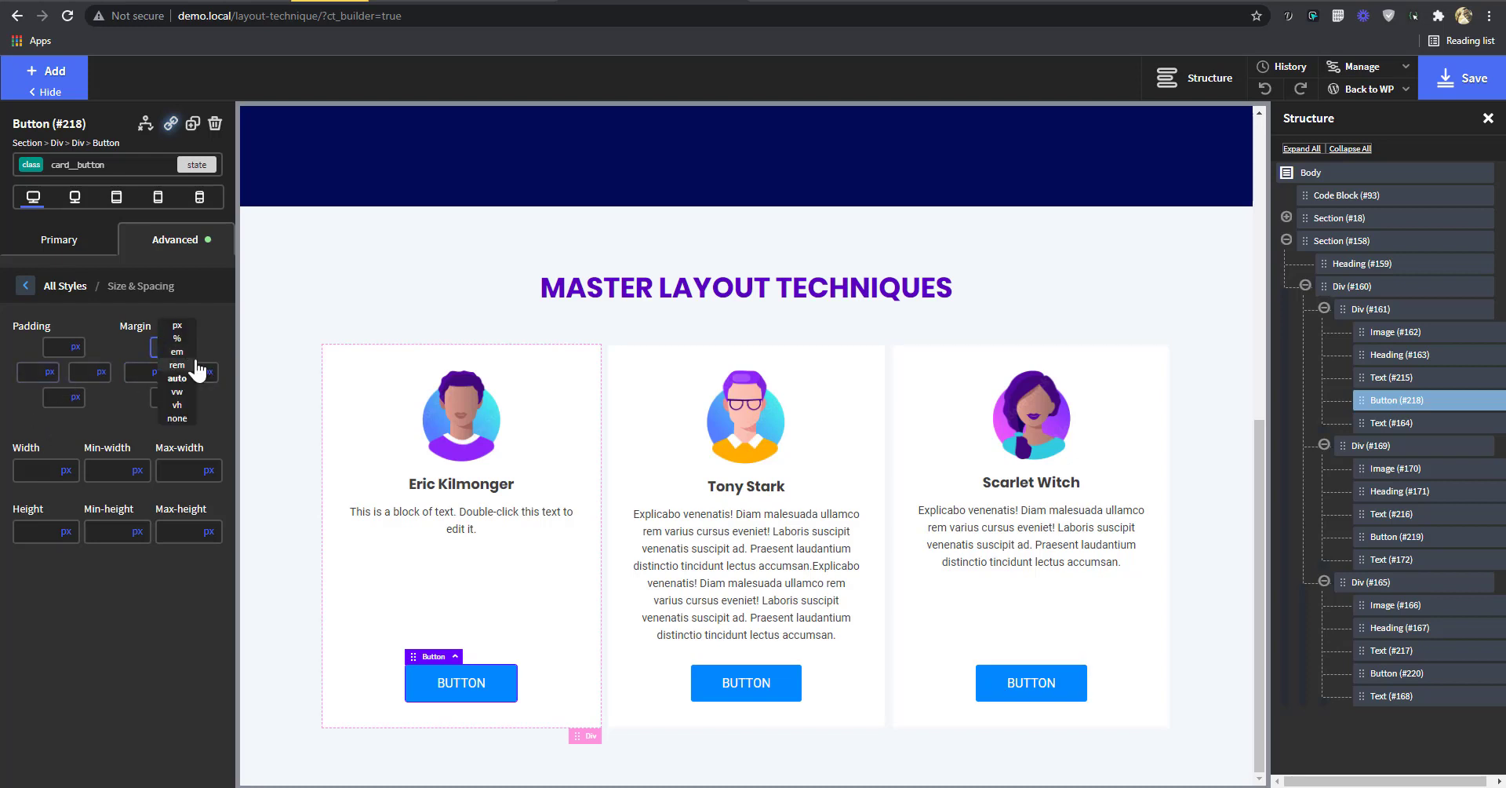
click(177, 325)
- Set flex grow to 1 on the card__description class and check the button alignment across all three cards
click(508, 514)
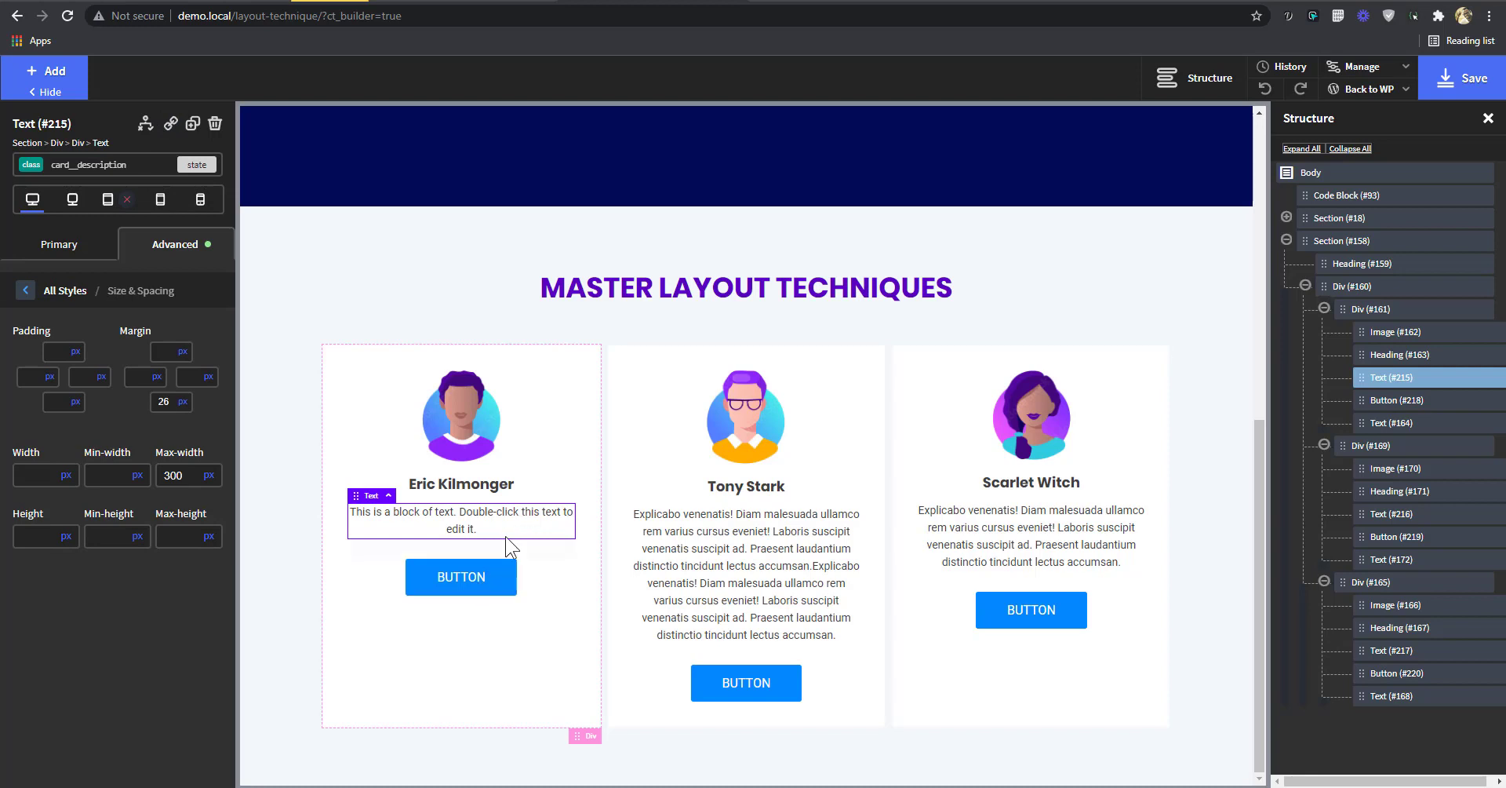
click(182, 245)
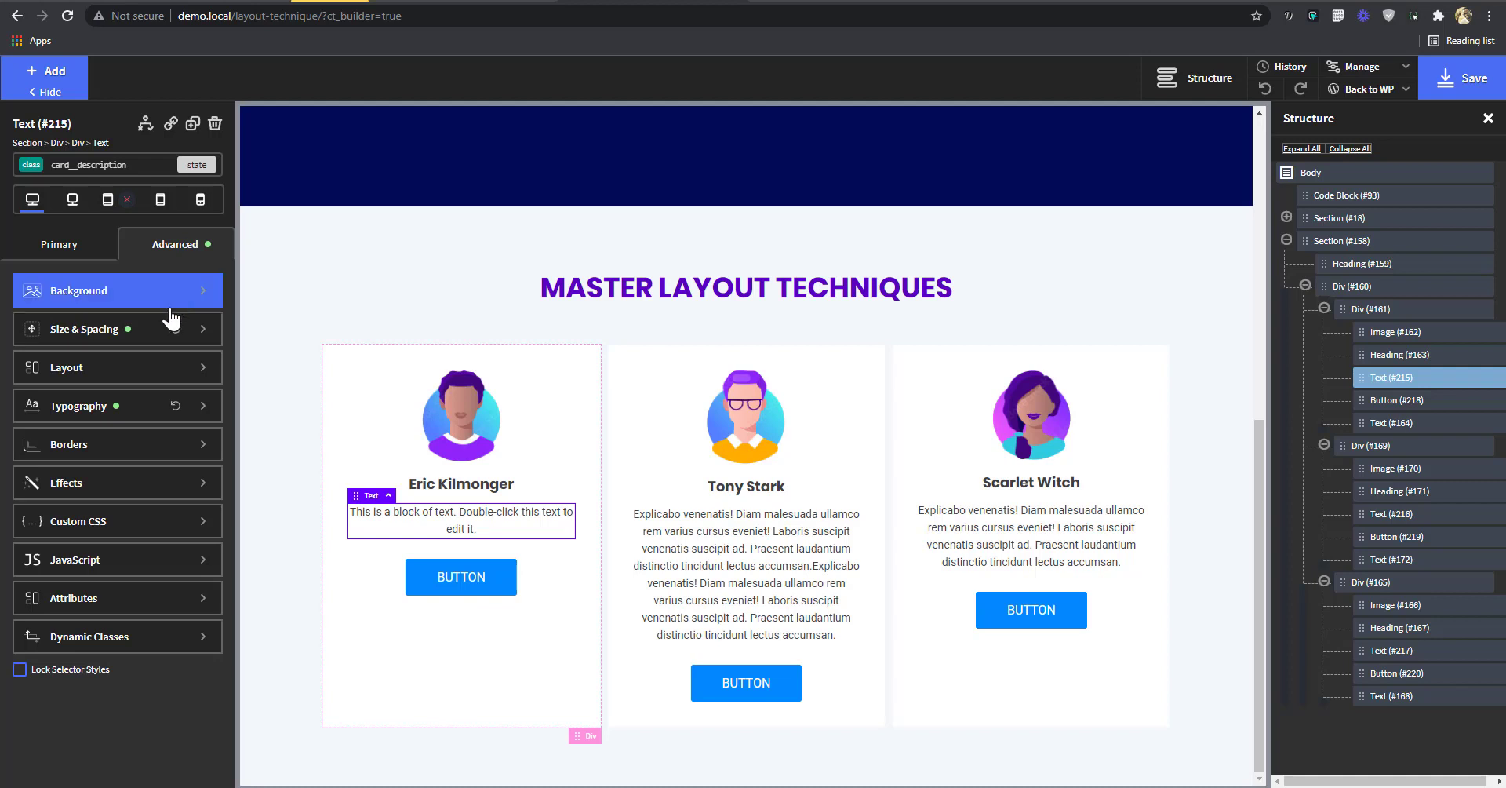
click(119, 372)
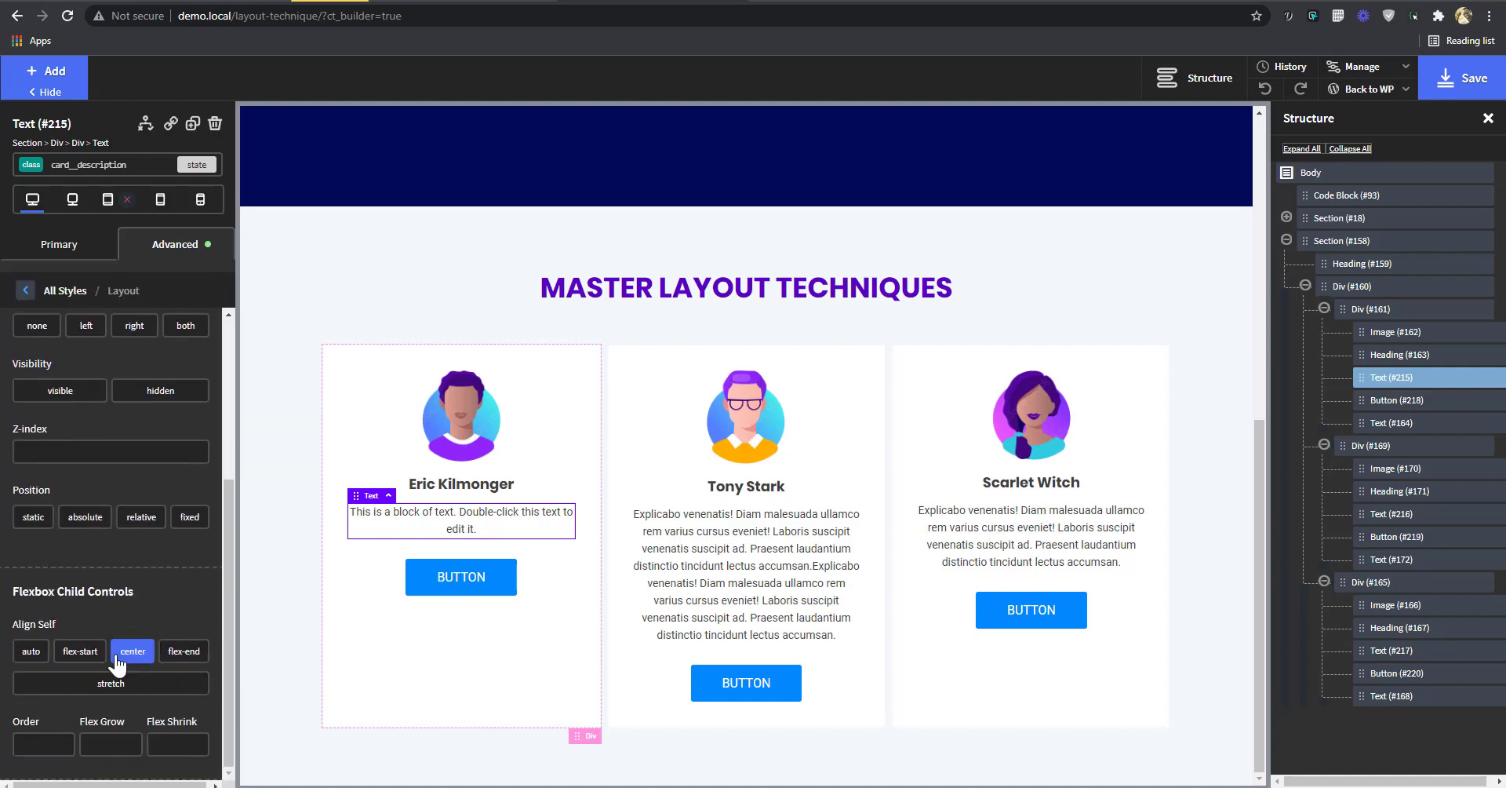
click(124, 742)
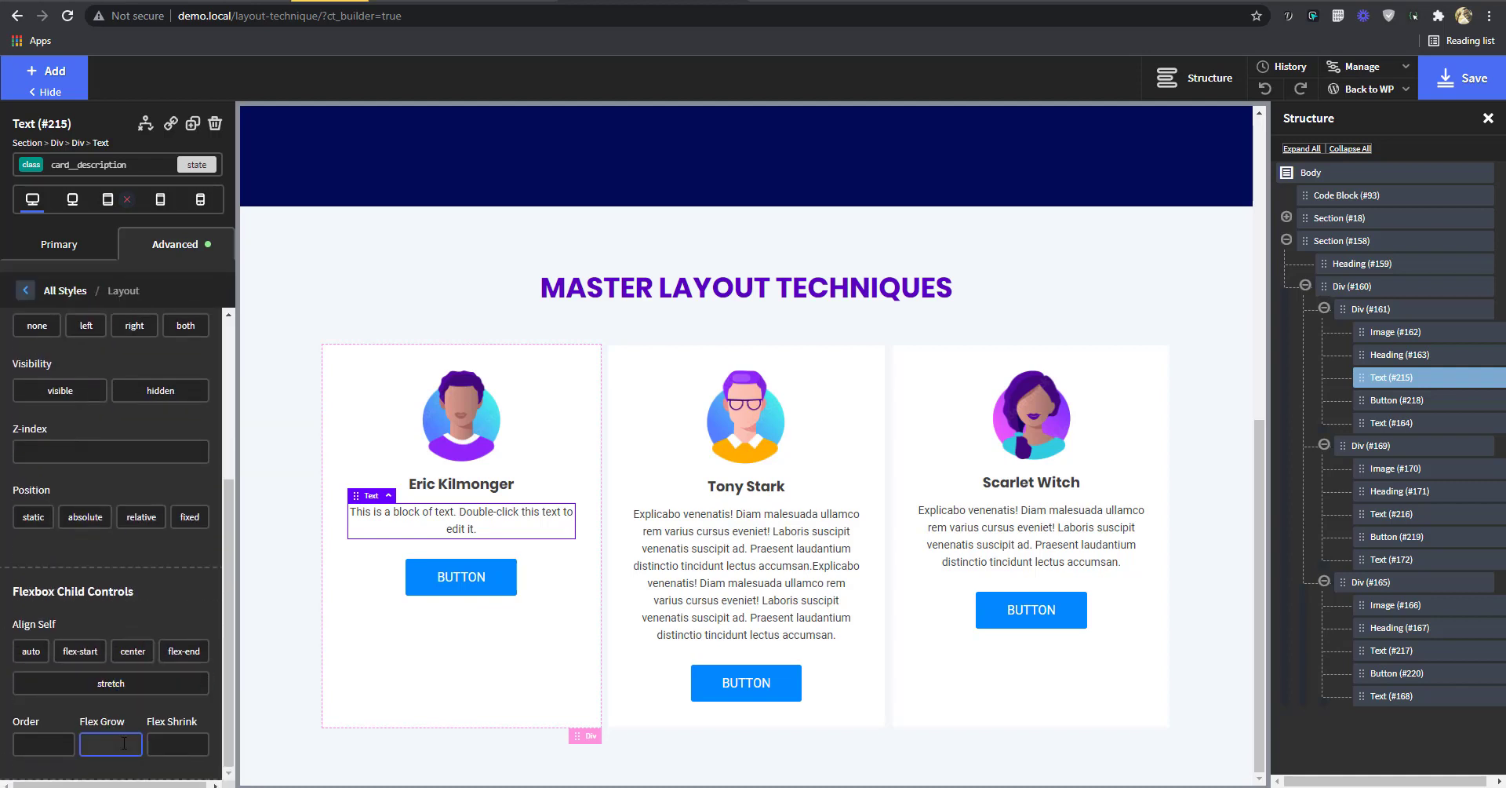
text(1)
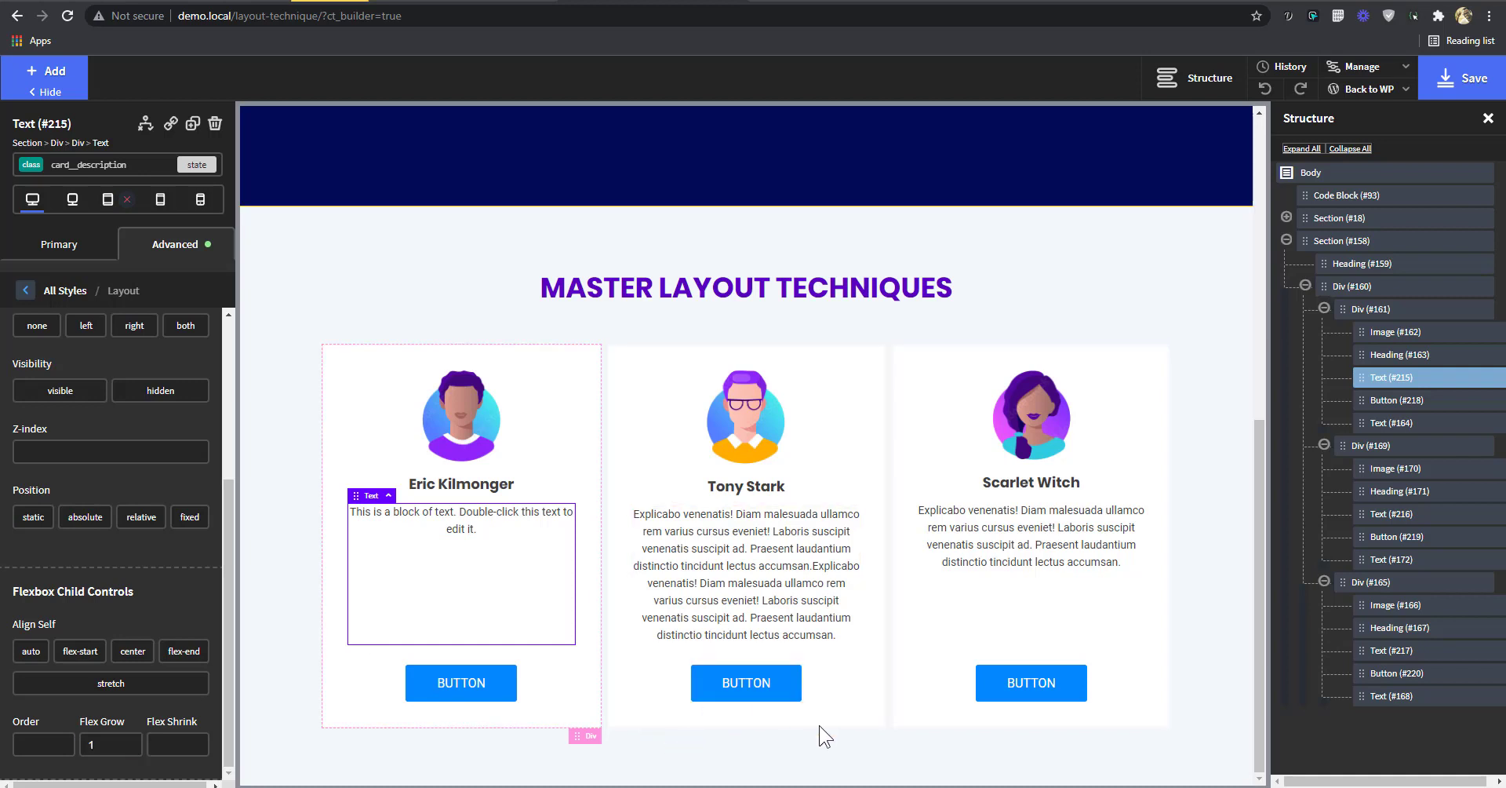
click(1028, 608)
click(800, 632)
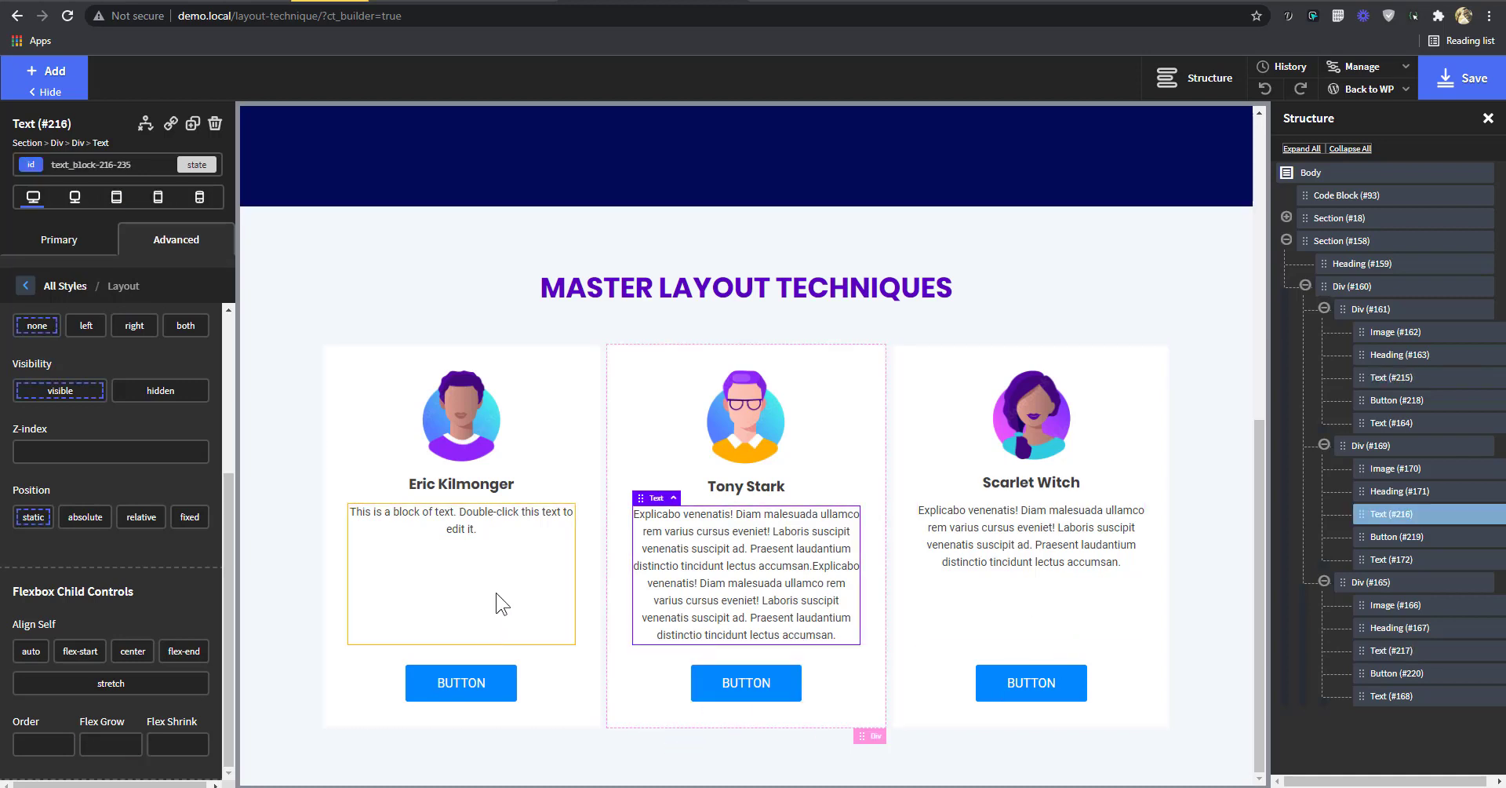
click(502, 606)
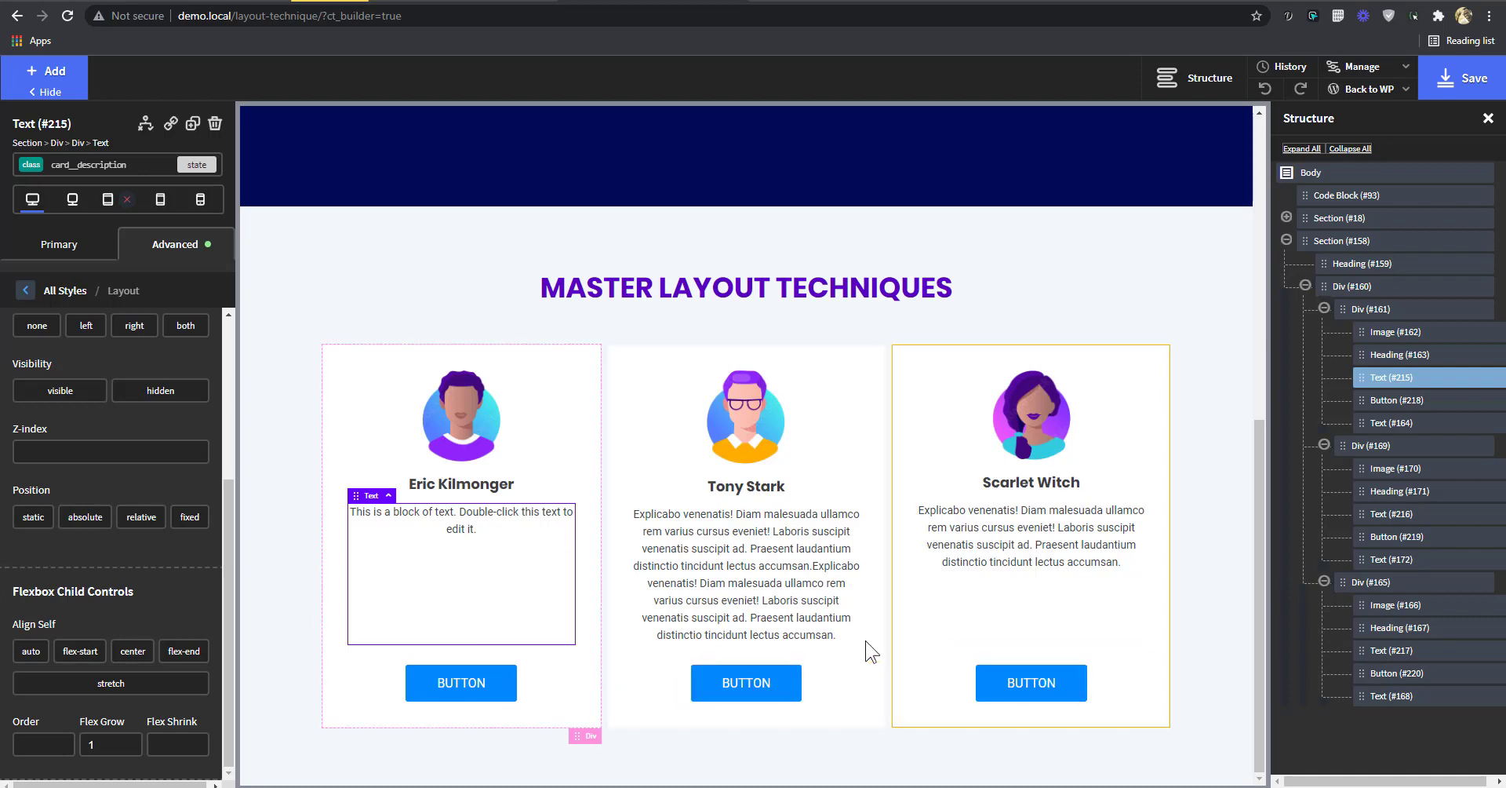
click(835, 375)
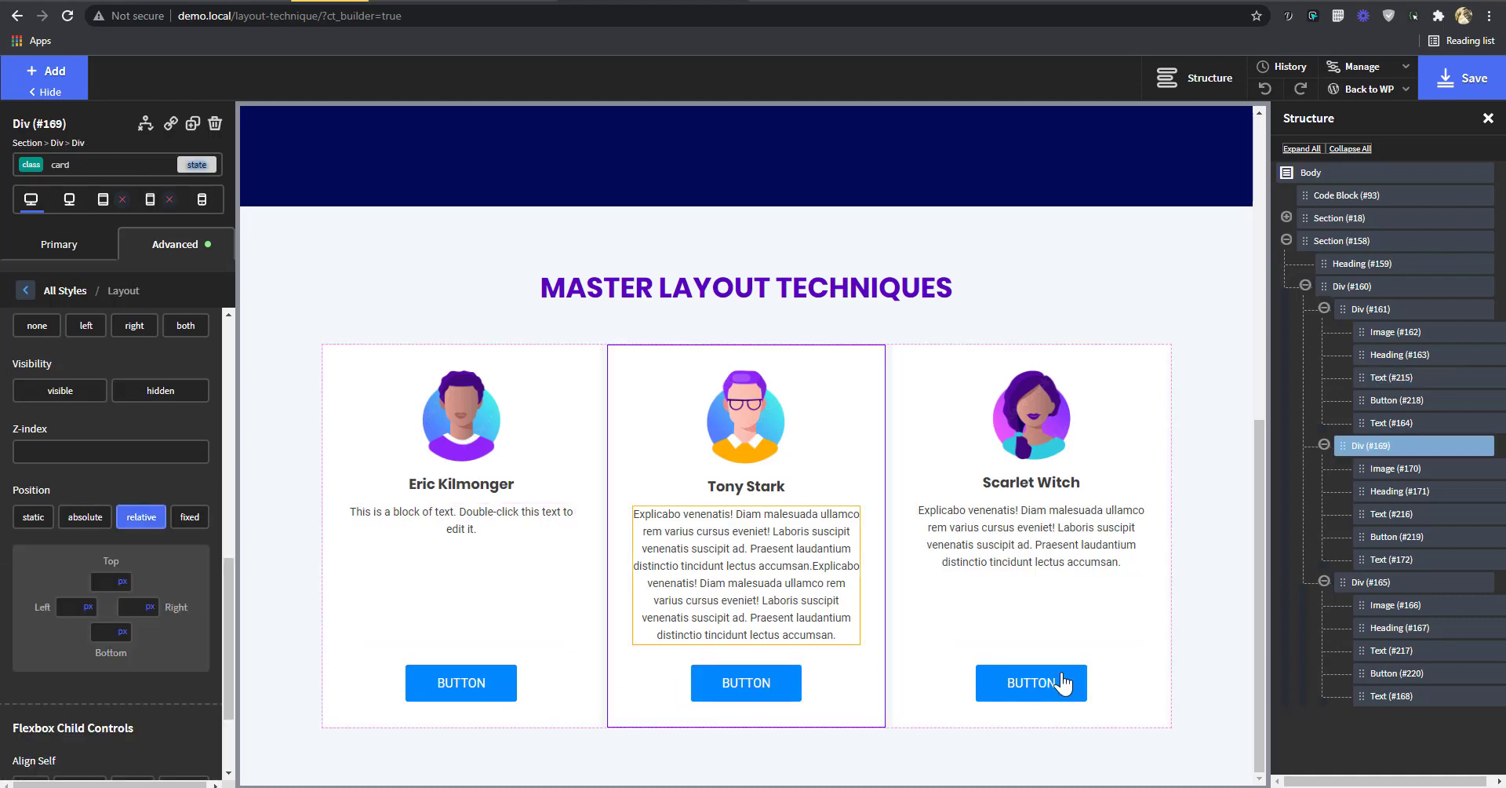
click(1103, 394)
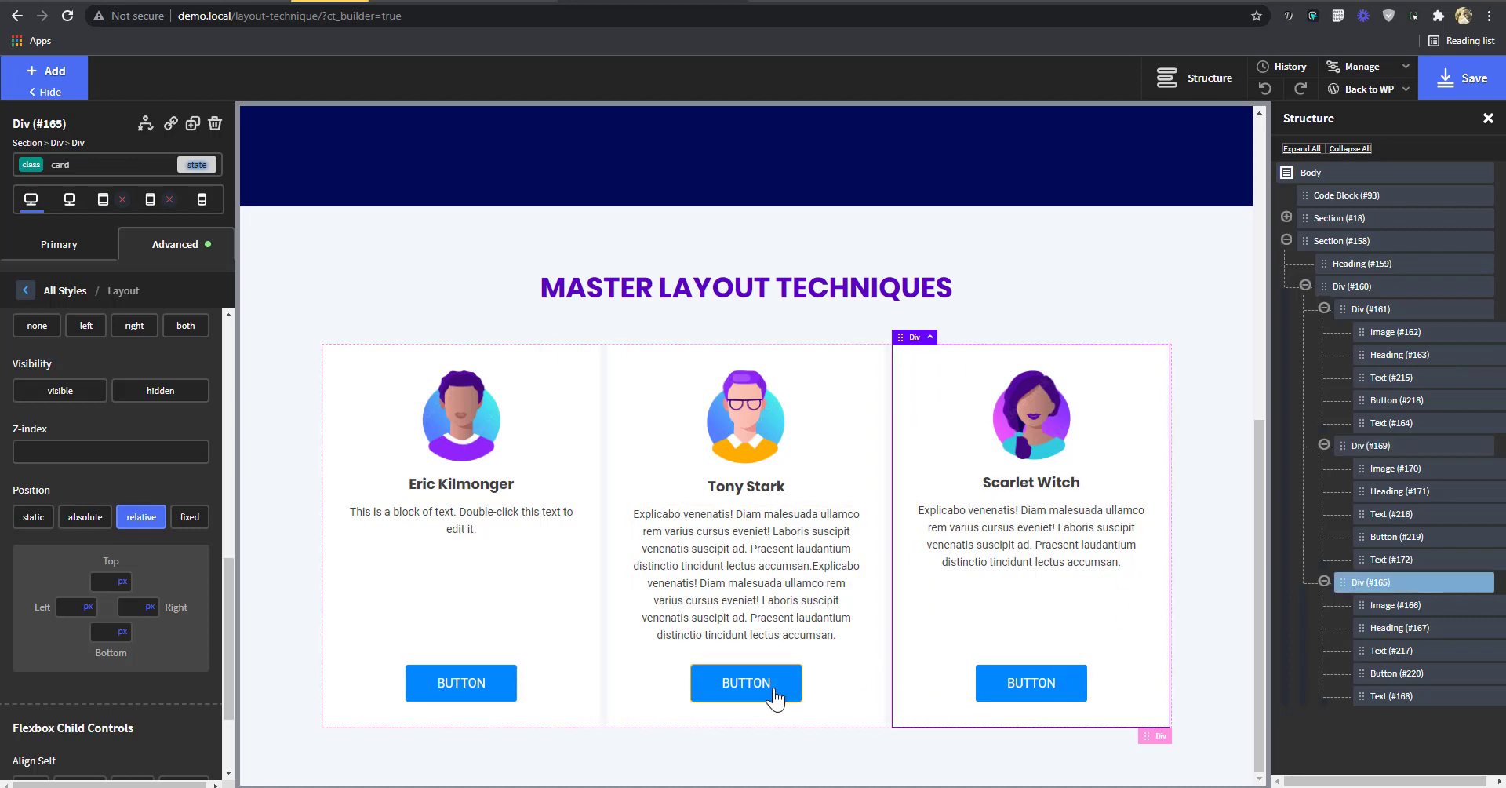